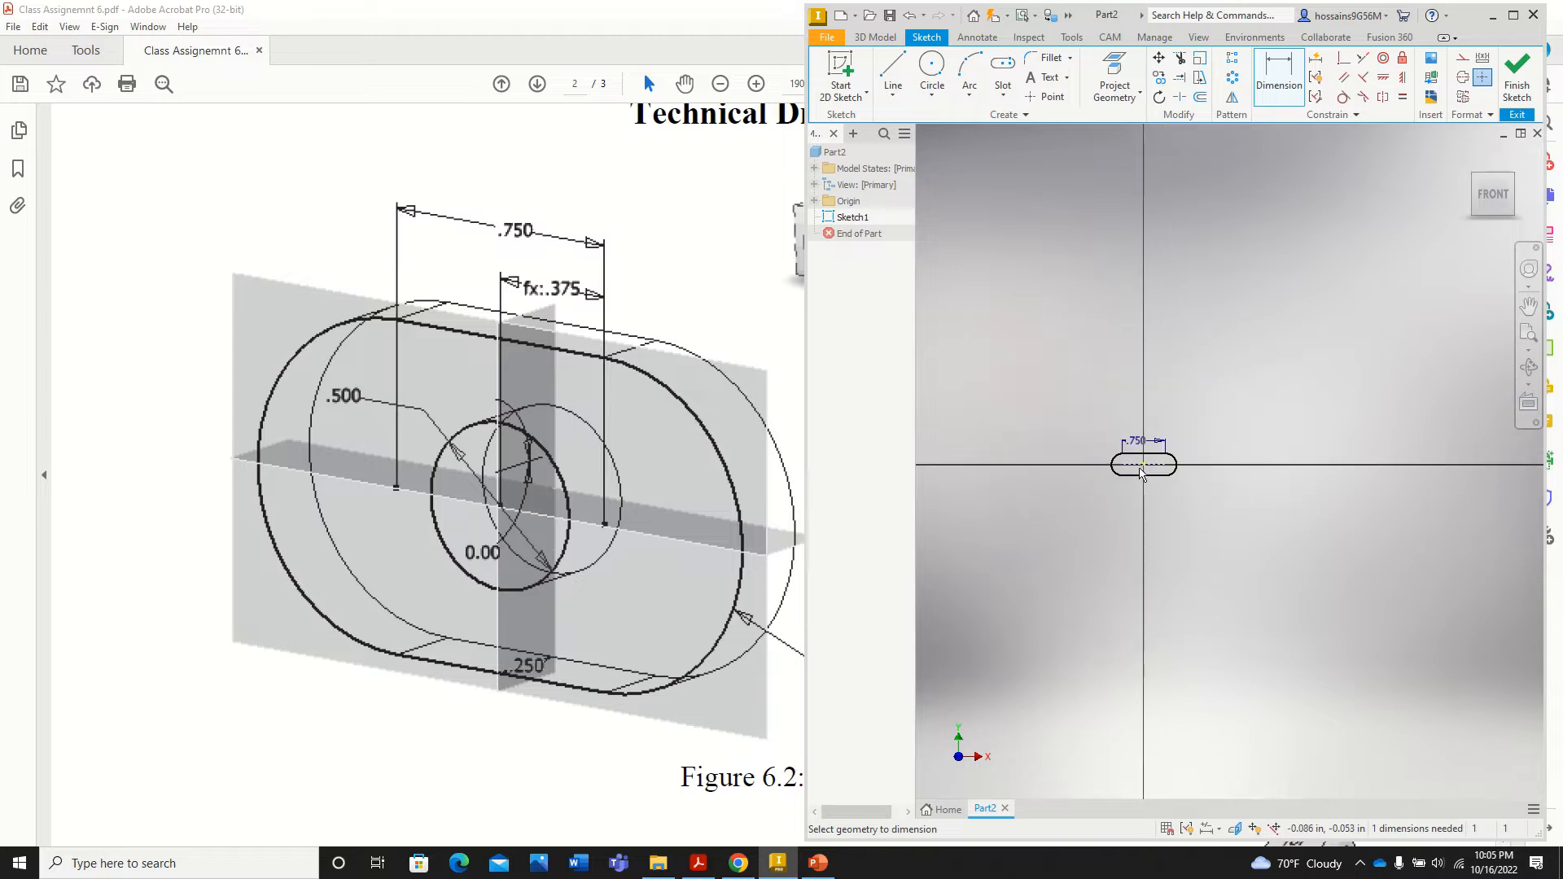
Step: Dimension the radius of the slot's right end arc as 0.5 in
scroll(1115, 474, up, 7)
scroll(1122, 476, down, 3)
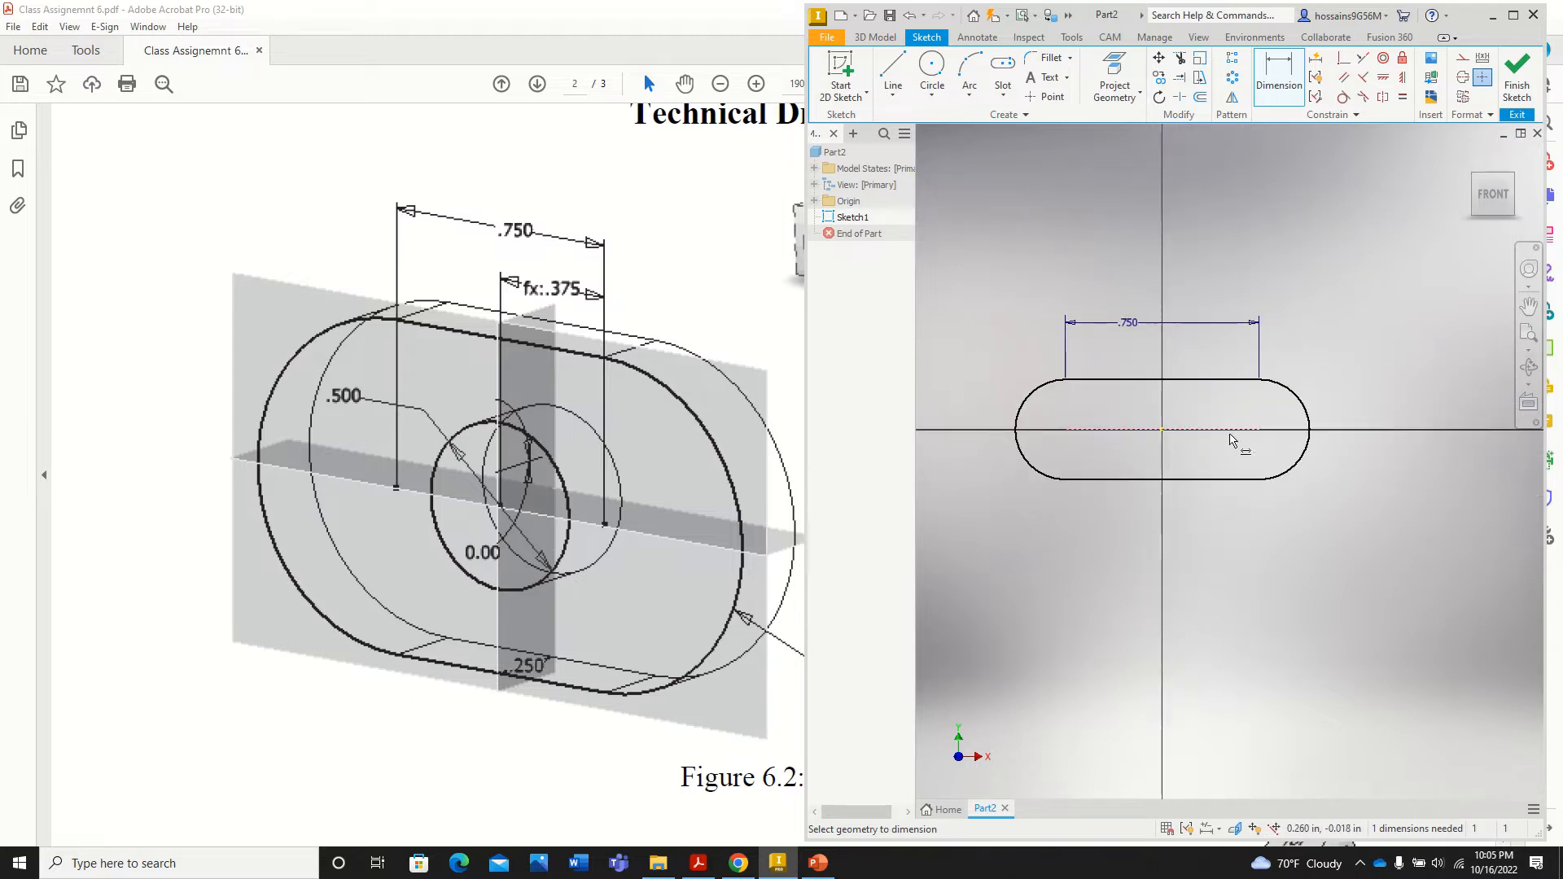
scroll(1233, 438, up, 3)
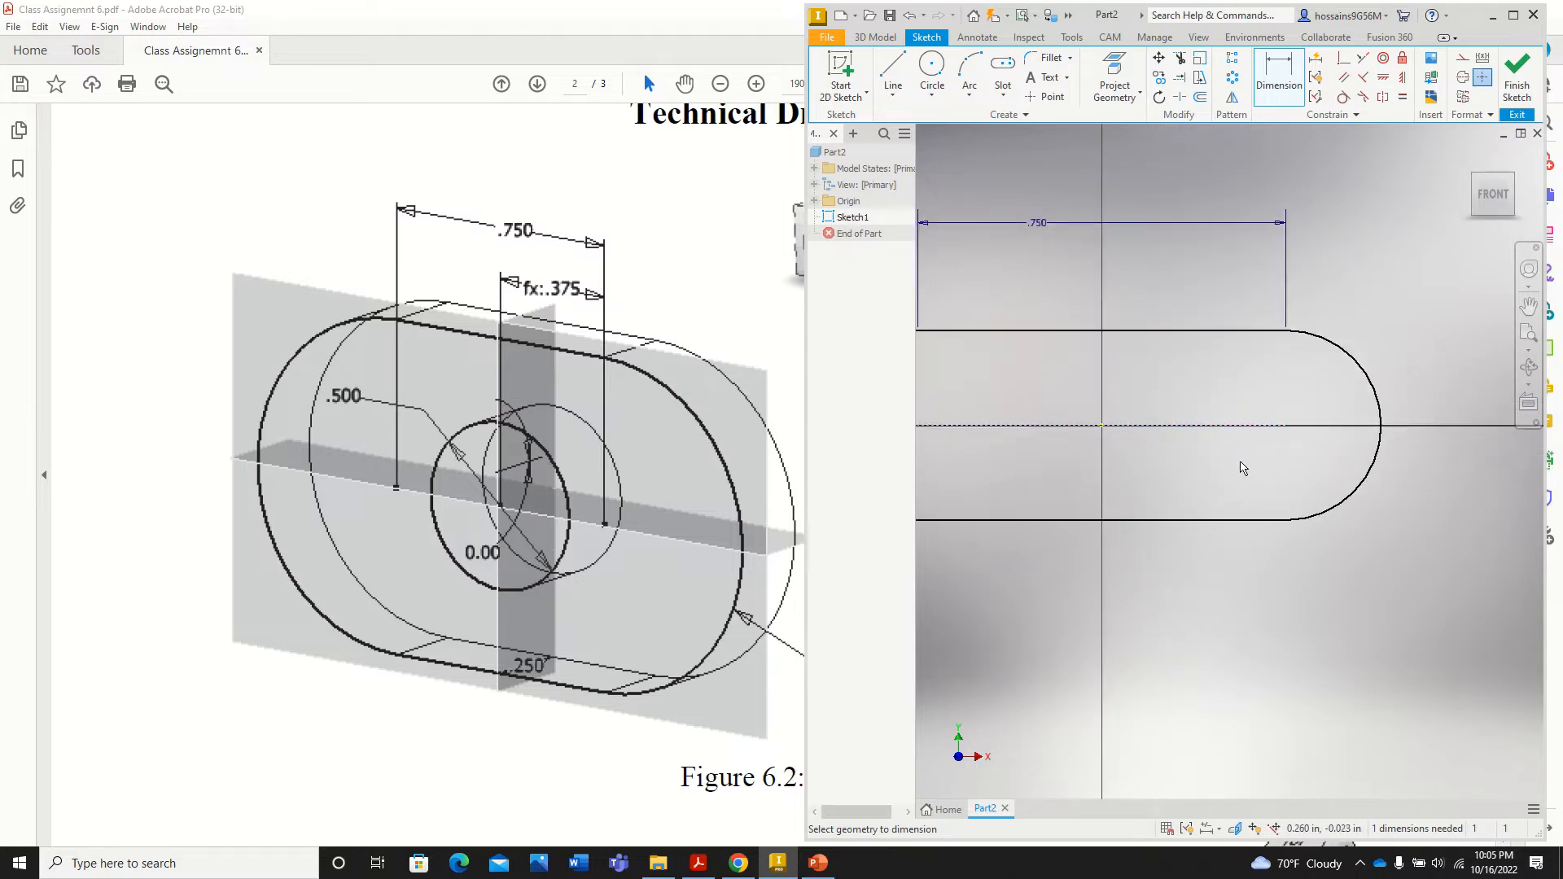
click(1348, 374)
click(1412, 290)
text(0.)
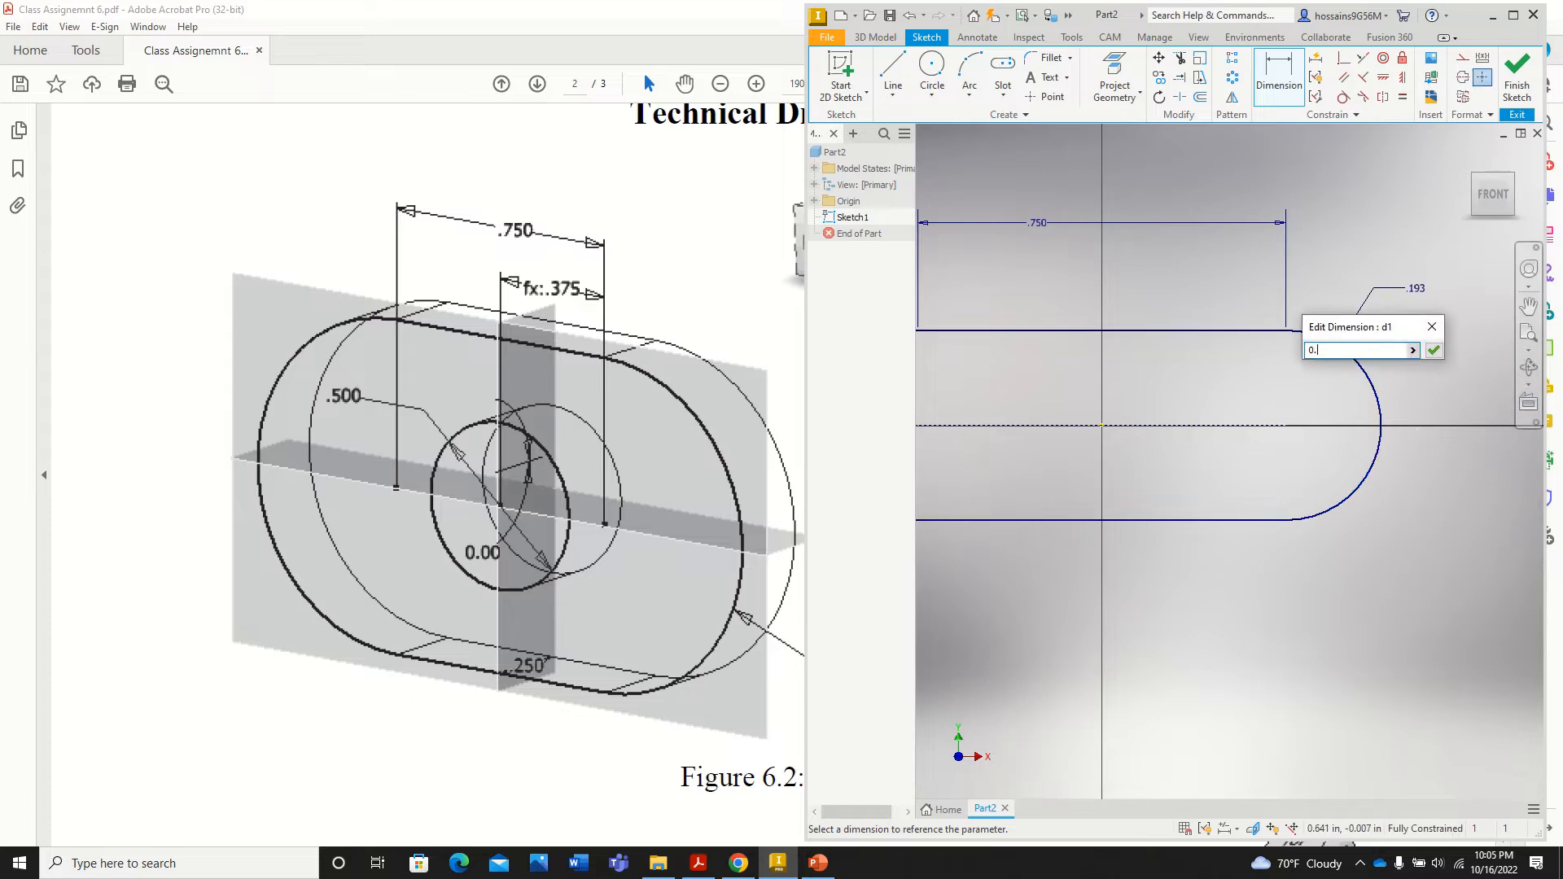
text(5)
key(Return)
Step: Draw a 0.5 in diameter circle centred on the origin inside the slot and finish the sketch
scroll(1340, 427, down, 4)
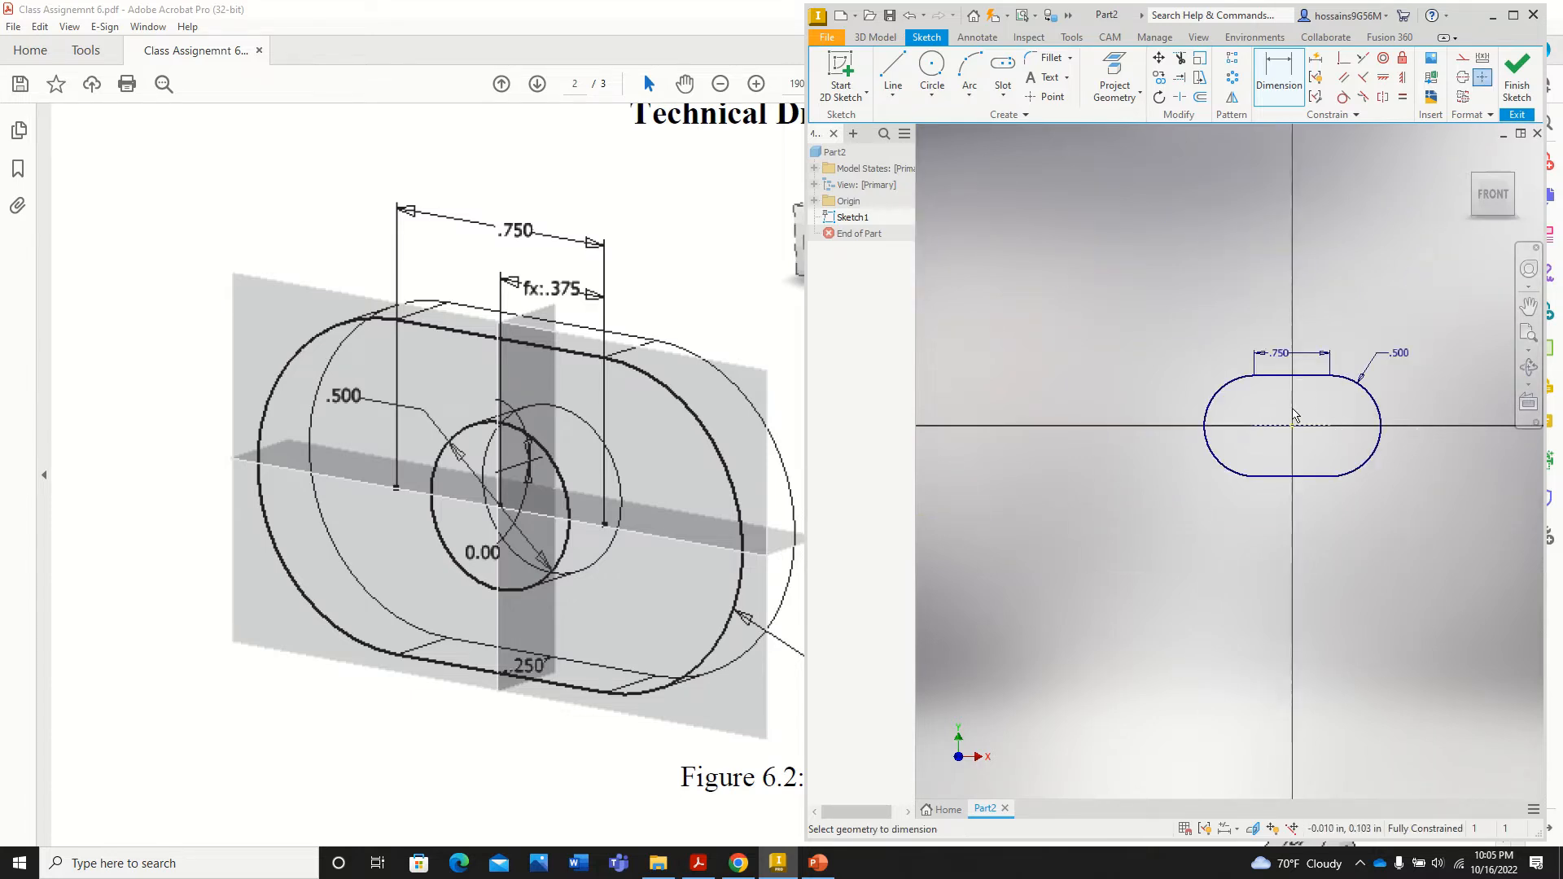
scroll(1303, 419, up, 4)
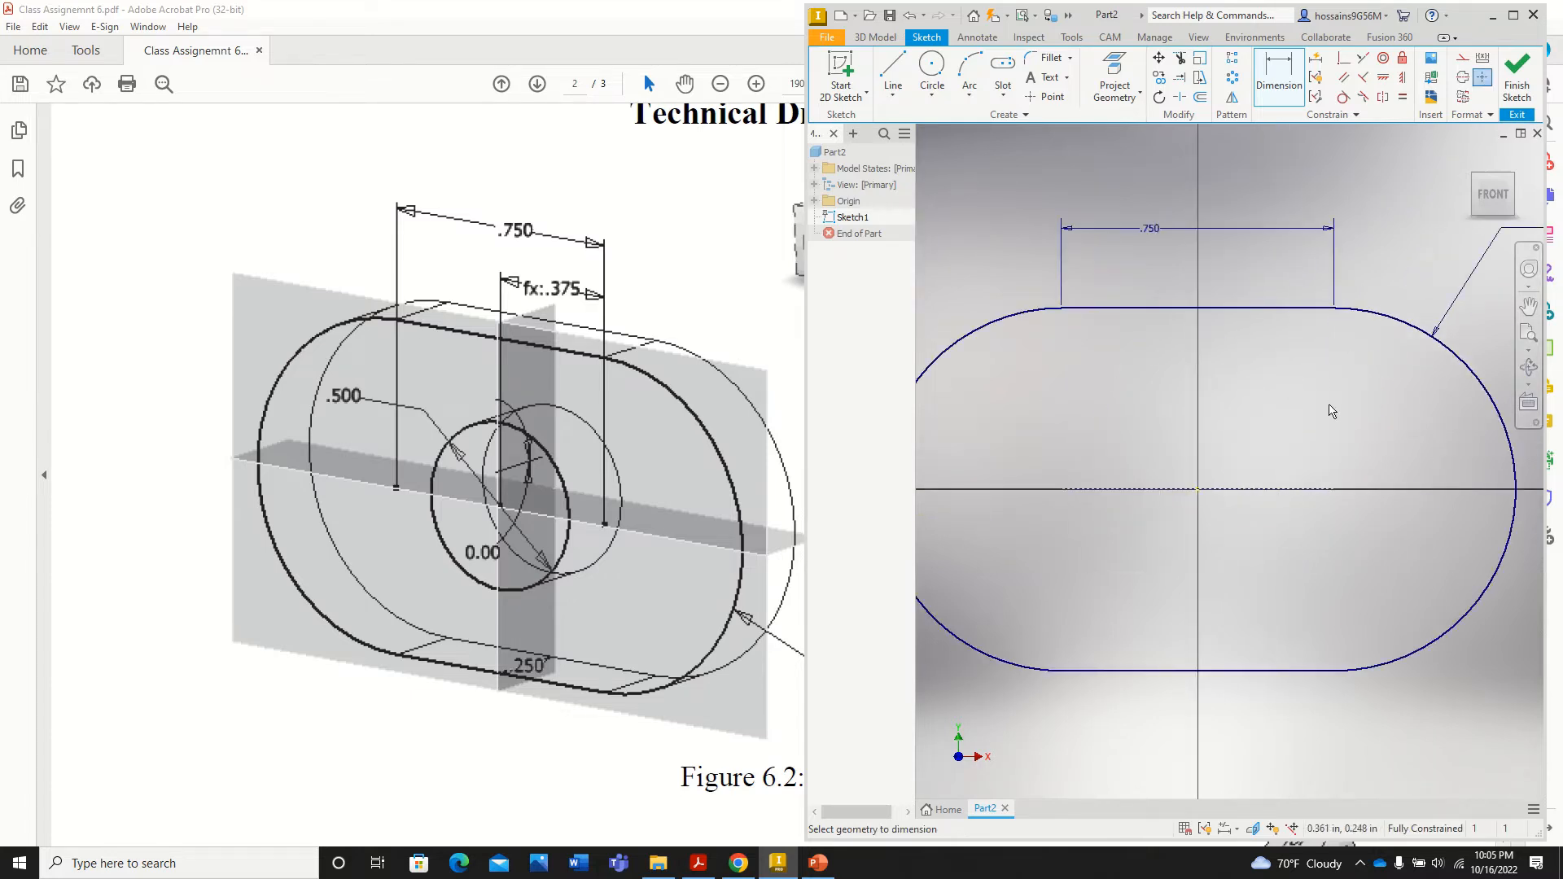
click(934, 63)
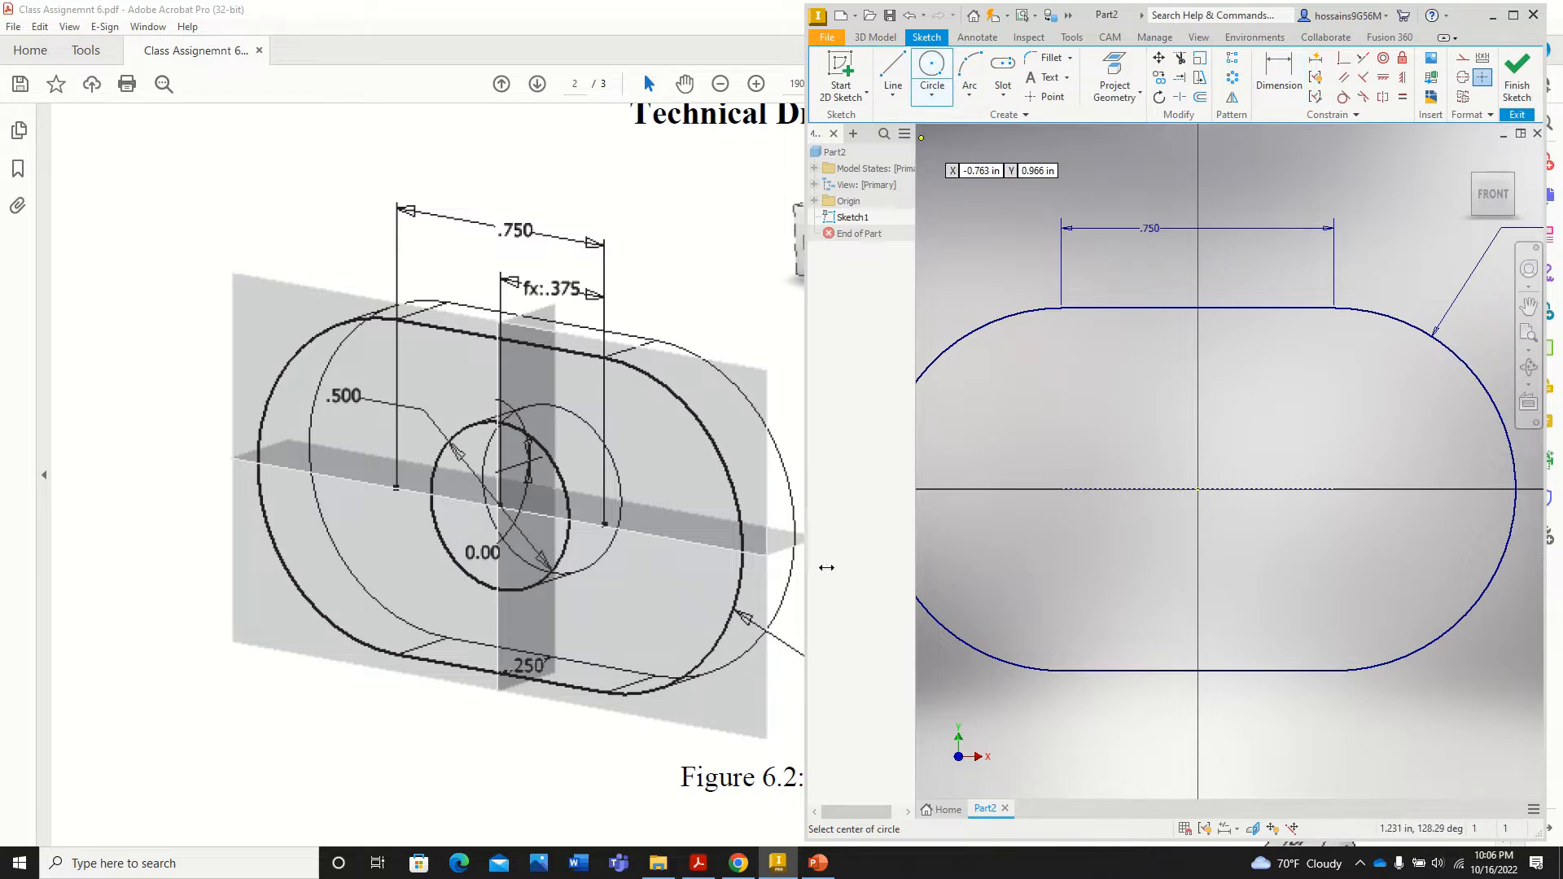
click(1197, 490)
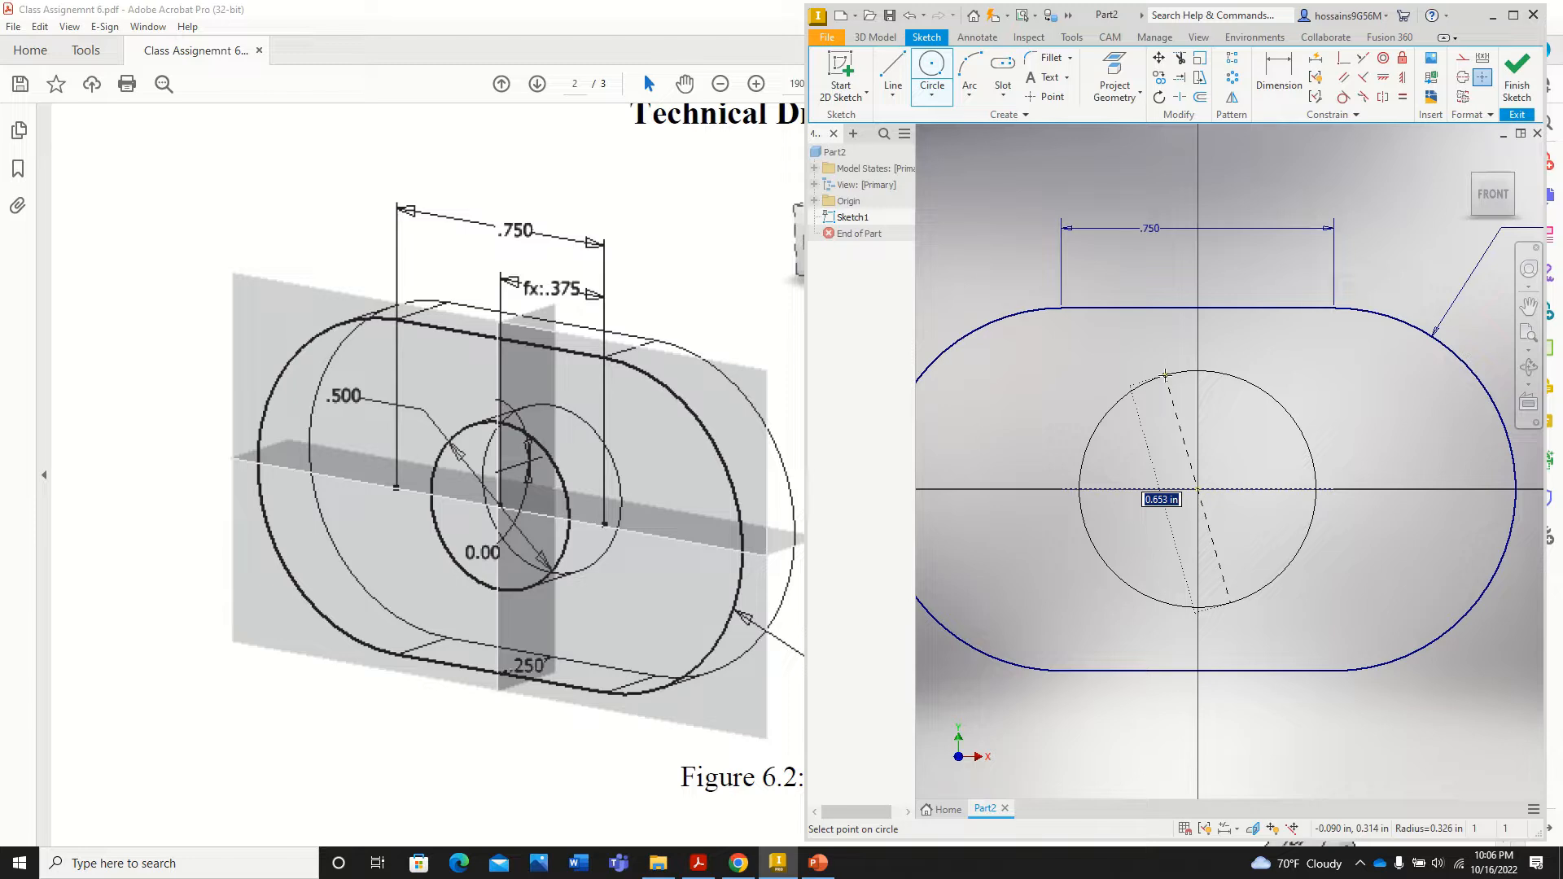
text(0.5)
key(Return)
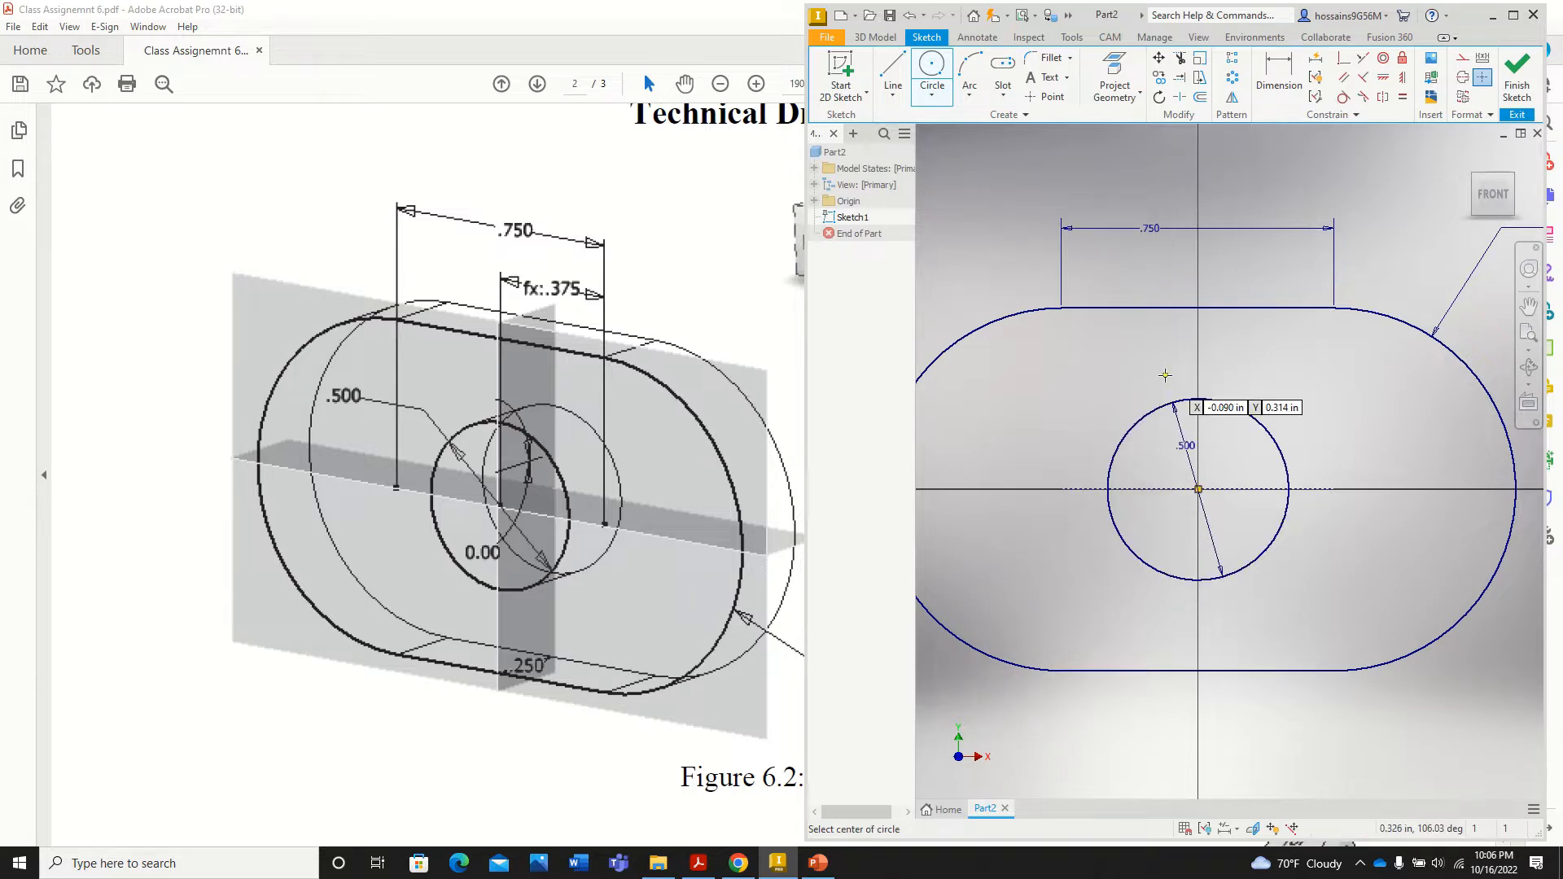
click(1517, 88)
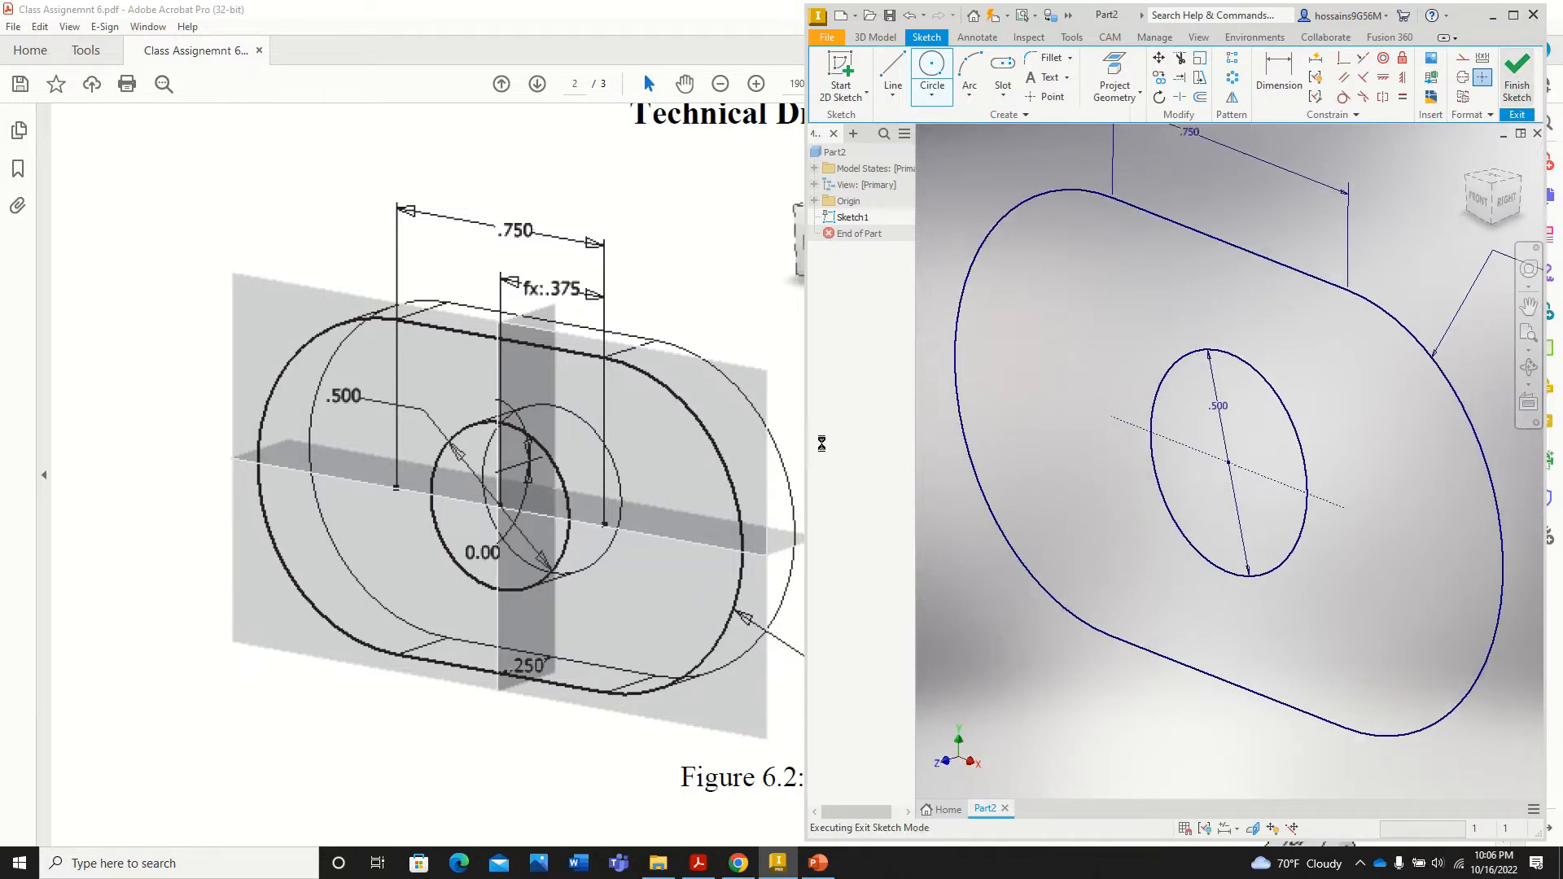
Step: Extrude the slot profile around the circular hole by 0.25 in, following the thickness marked in the assignment PDF
drag(502, 652, 555, 686)
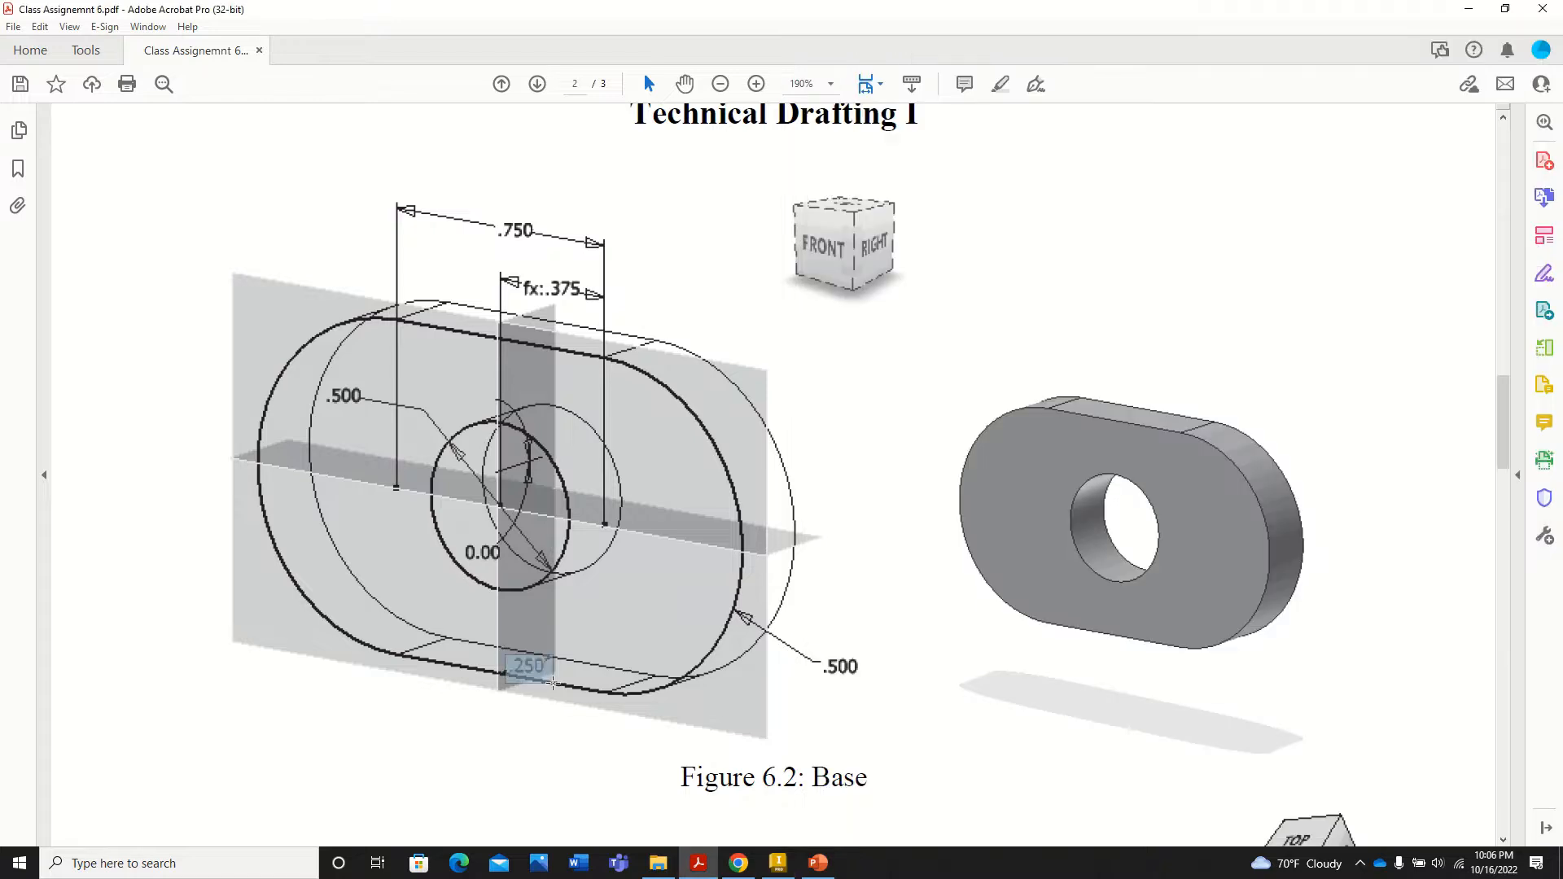
click(778, 862)
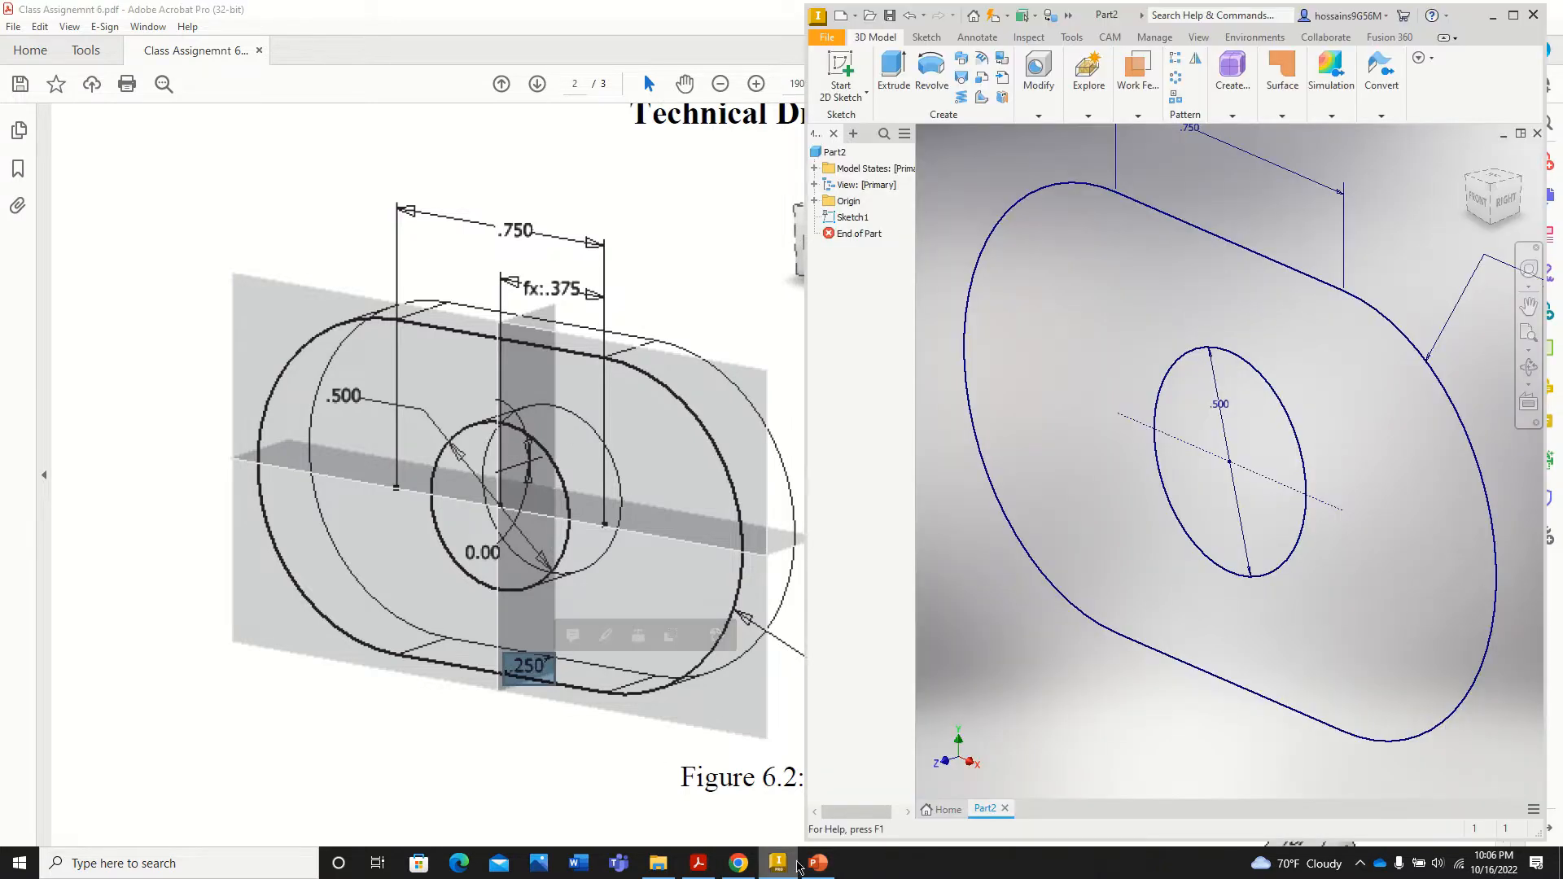
click(895, 80)
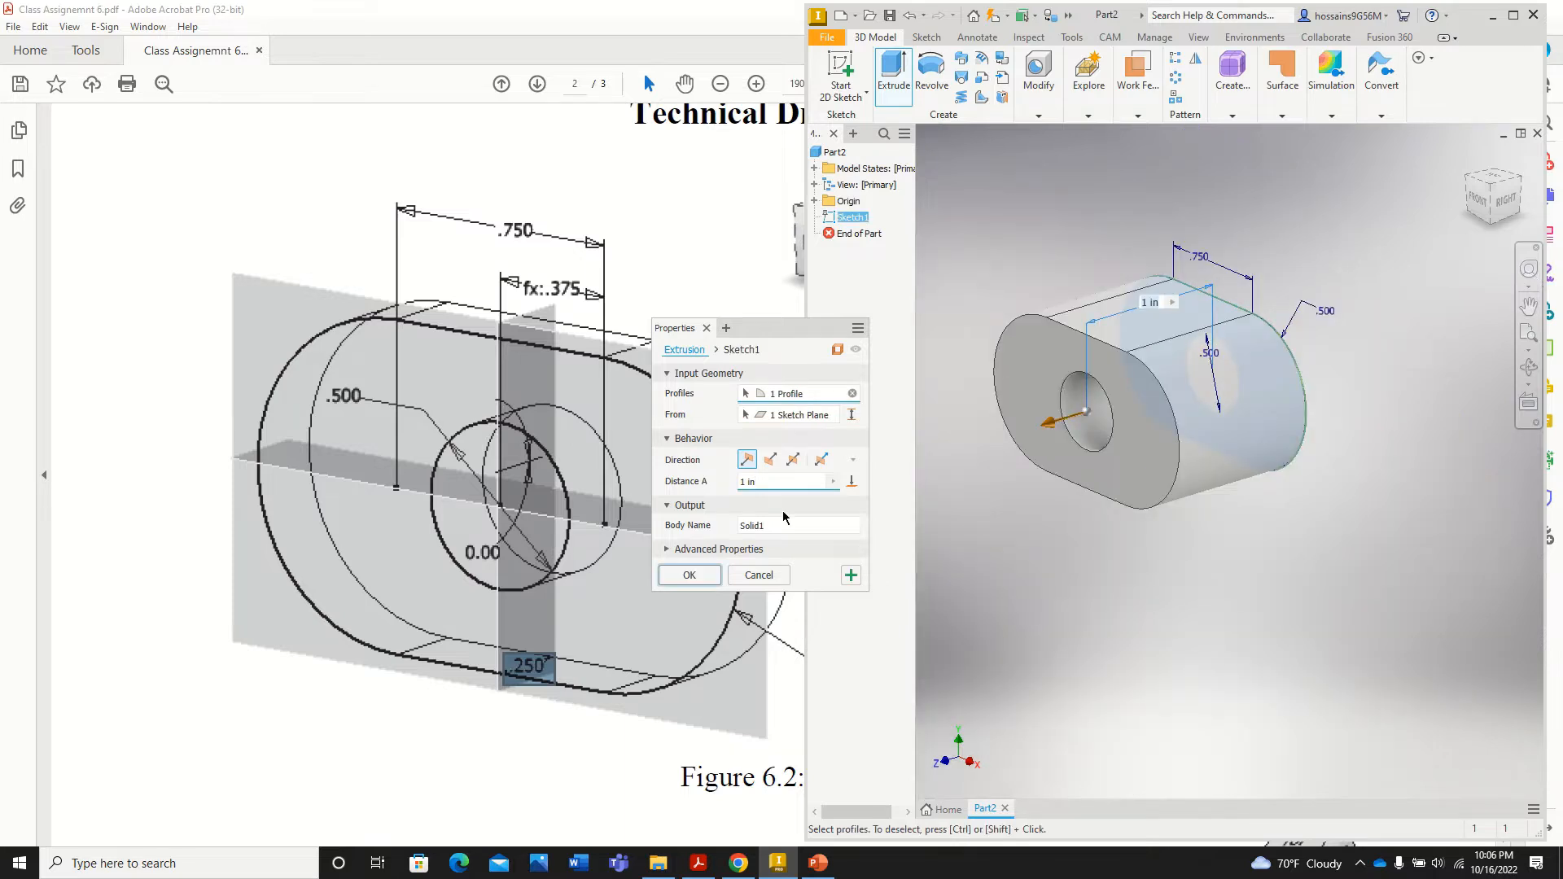
double_click(776, 483)
text(0.25)
key(Return)
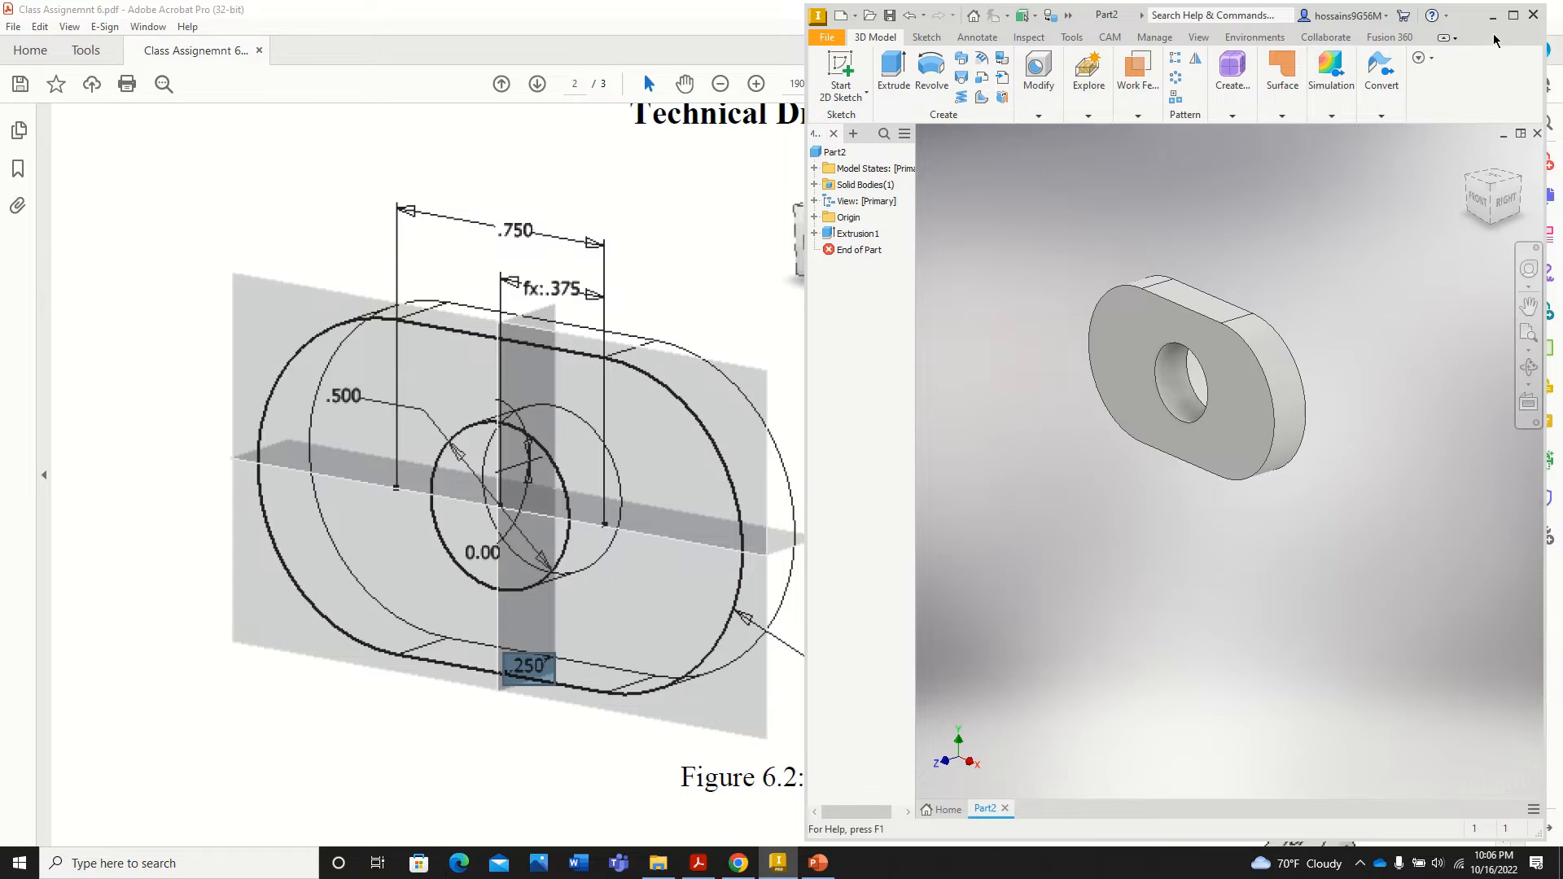
Step: Maximize the Inventor window and save the part in the Documents folder under the file name Base
click(1513, 15)
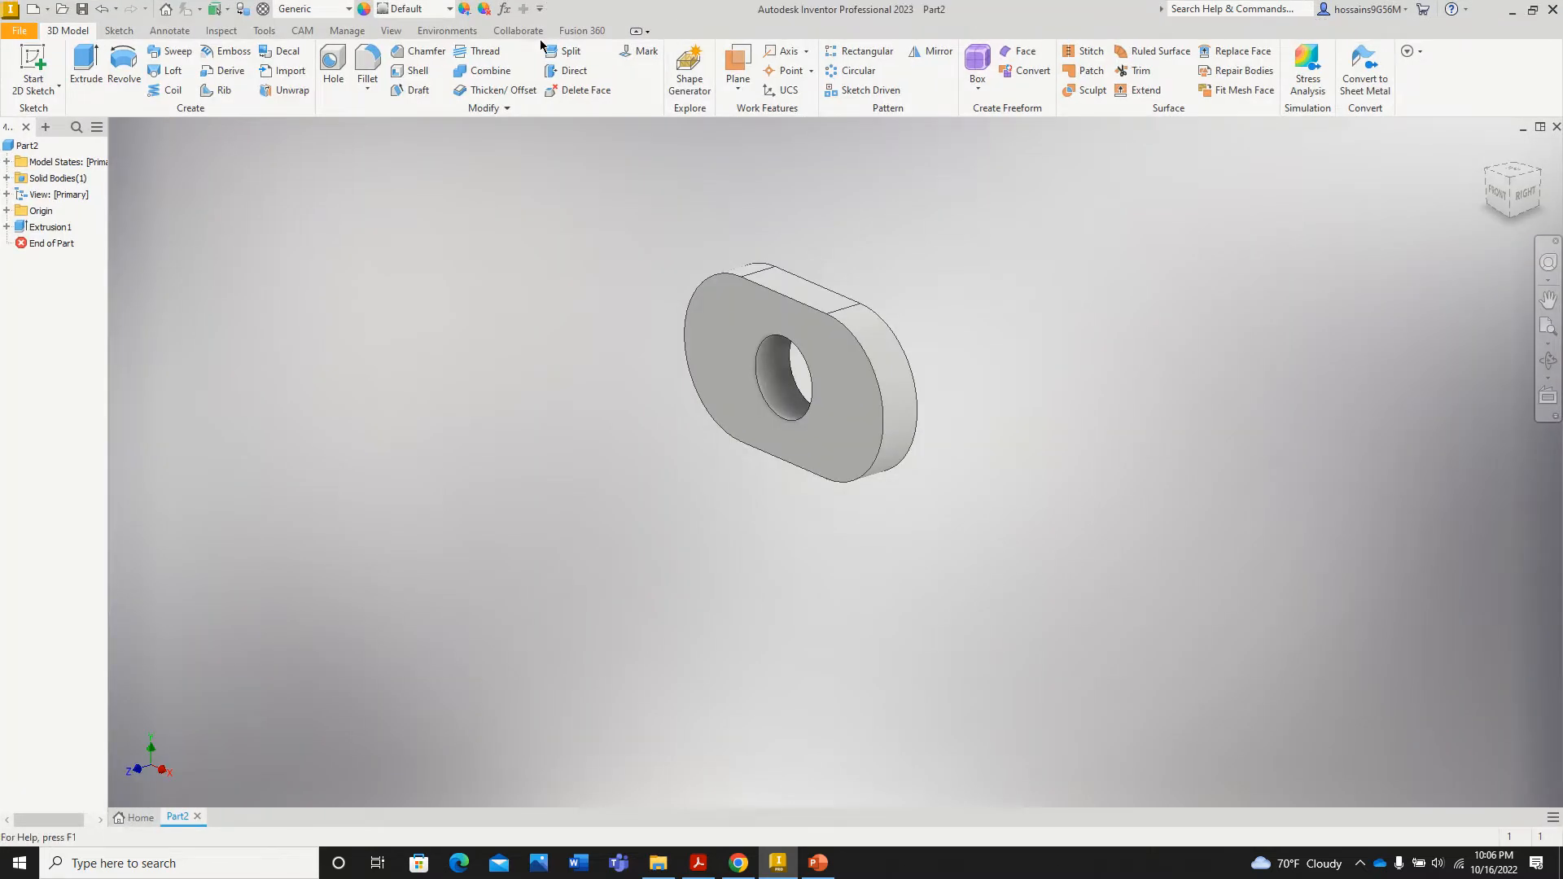
click(19, 31)
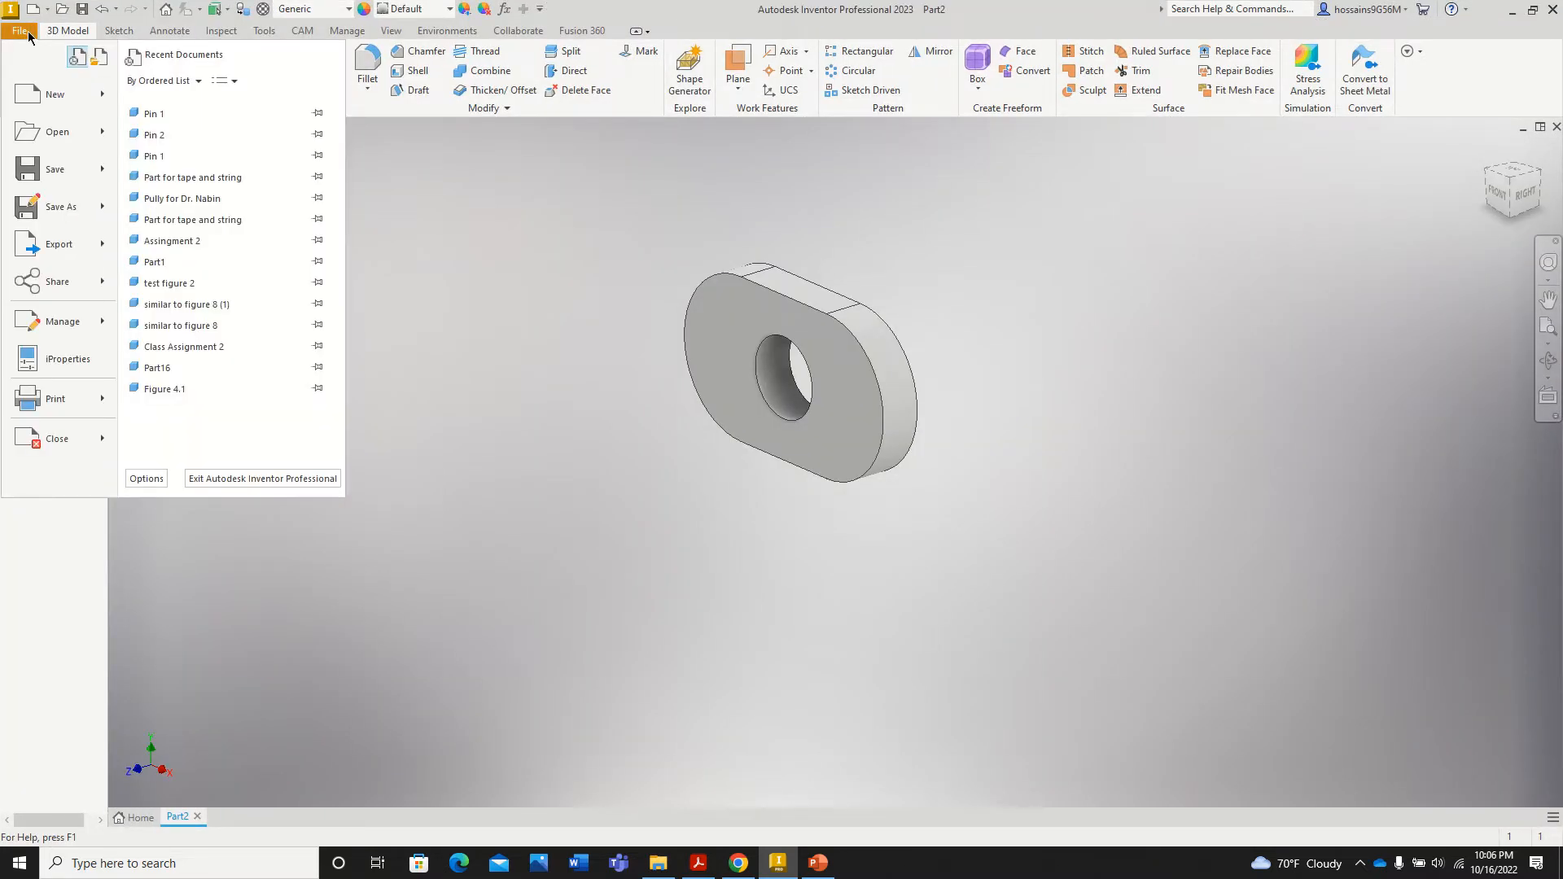
click(66, 208)
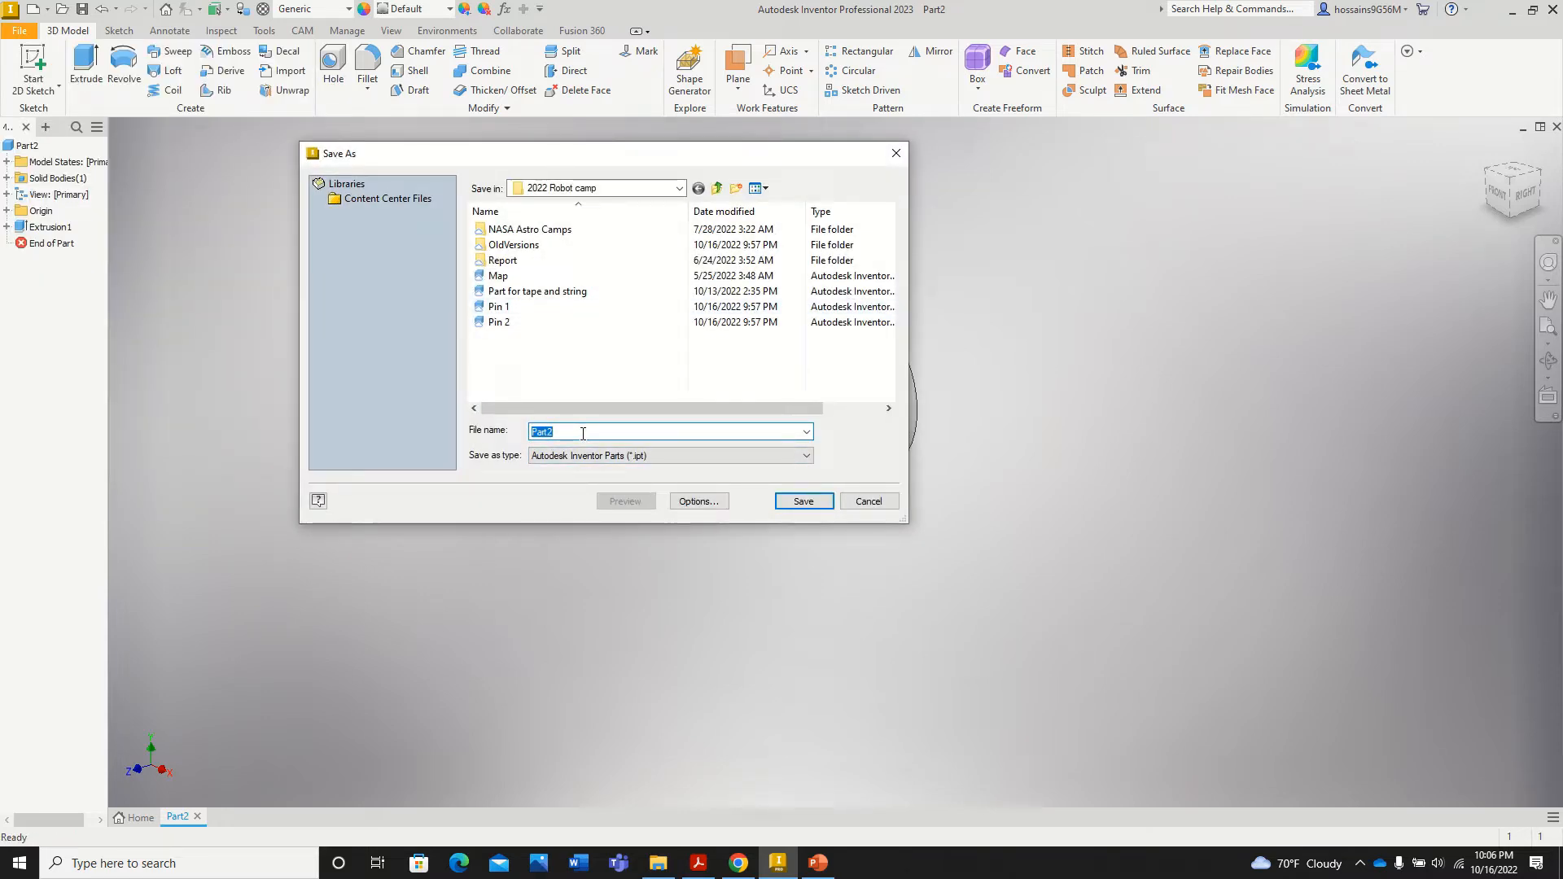
click(678, 188)
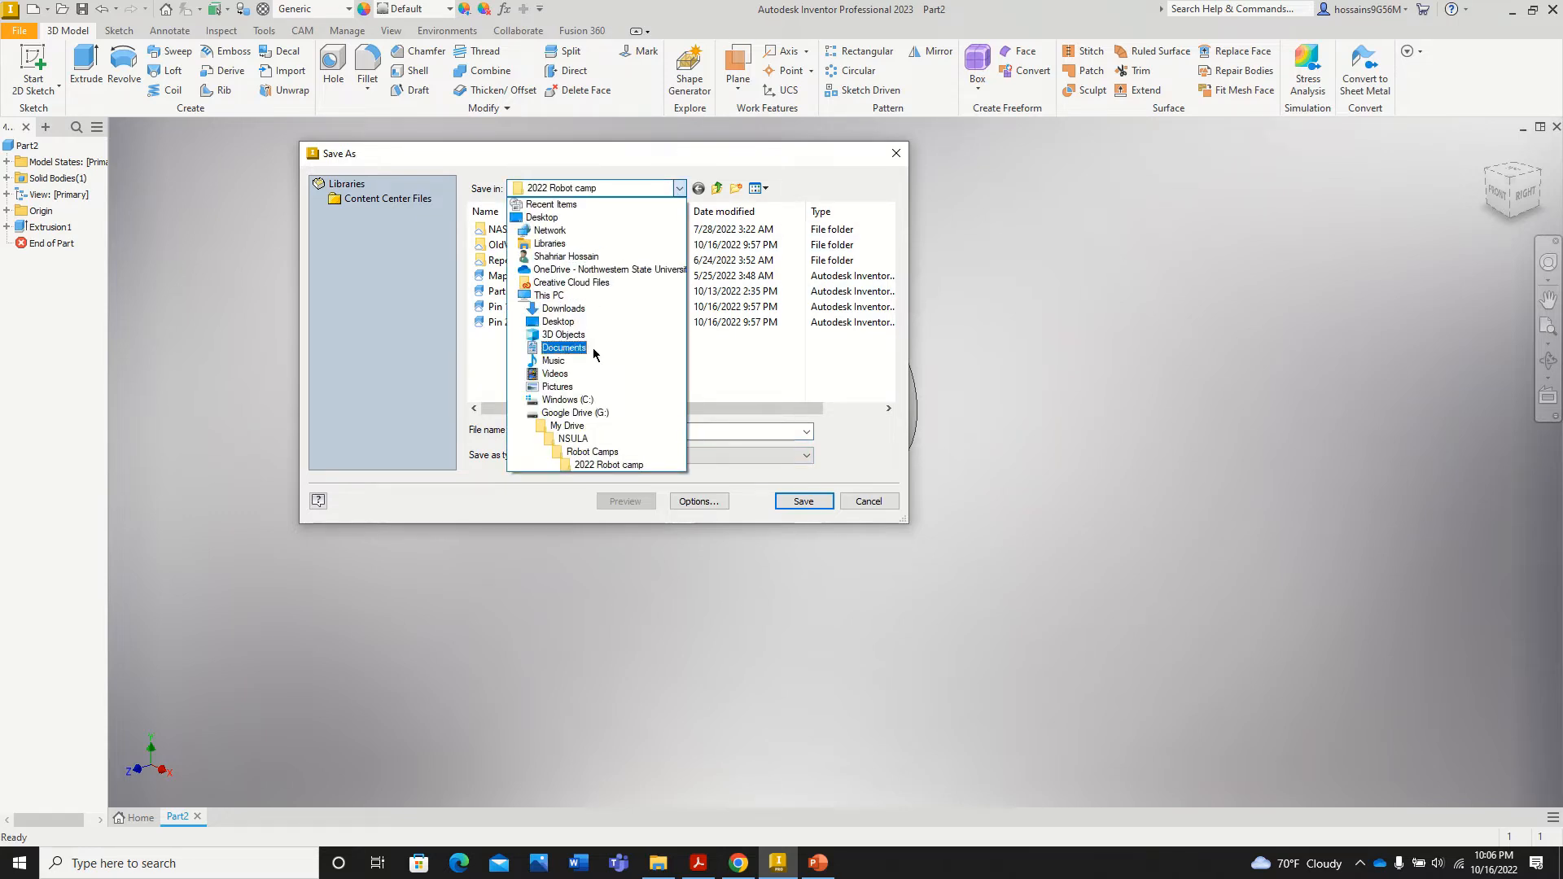
click(564, 347)
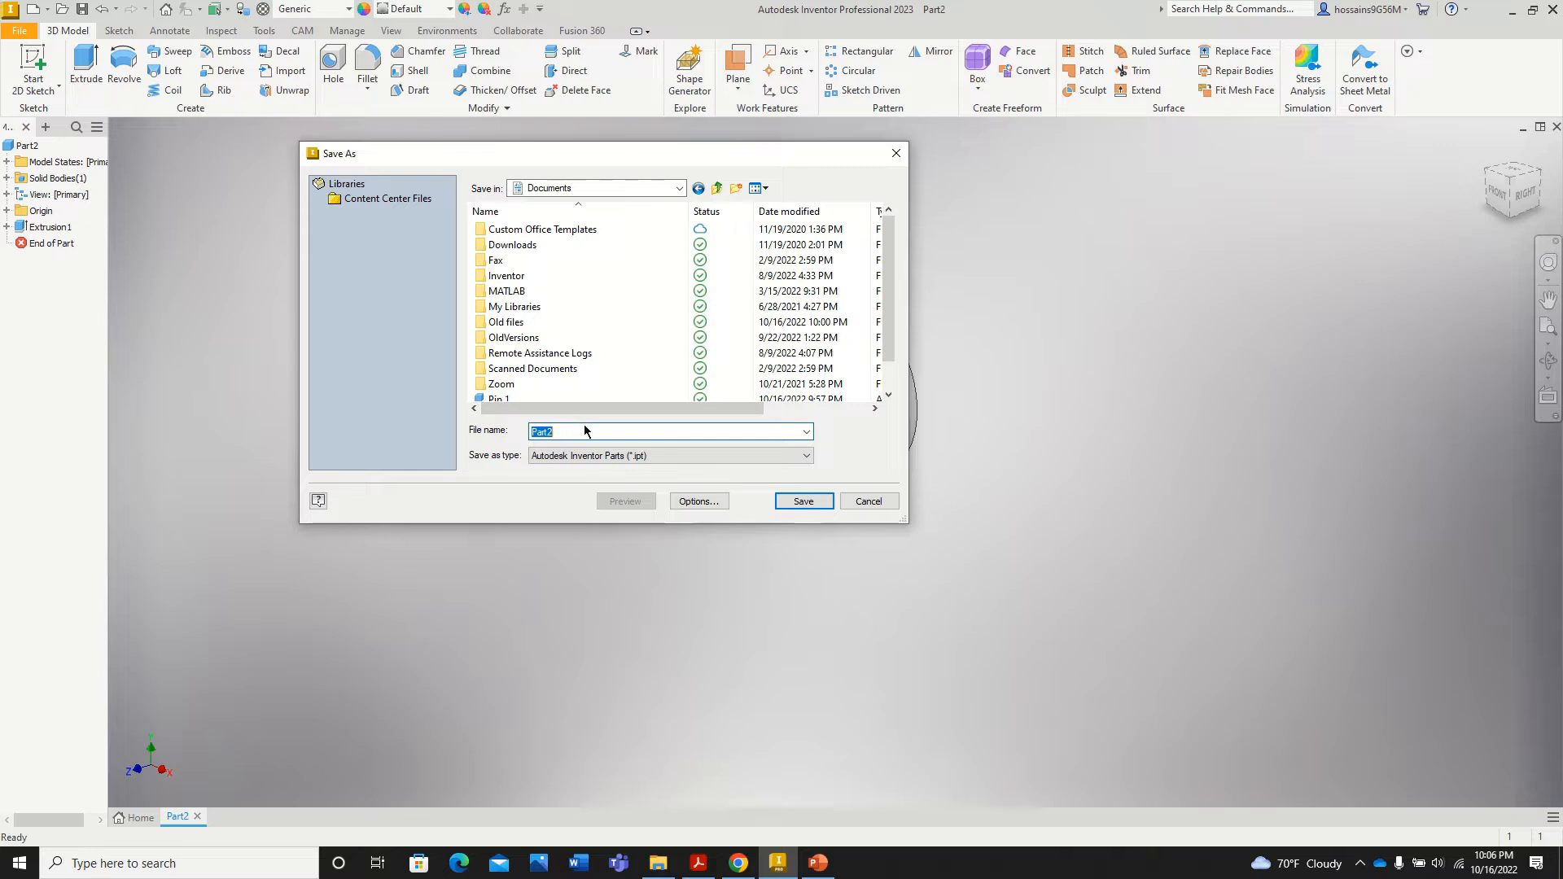
scroll(599, 286, down, 1)
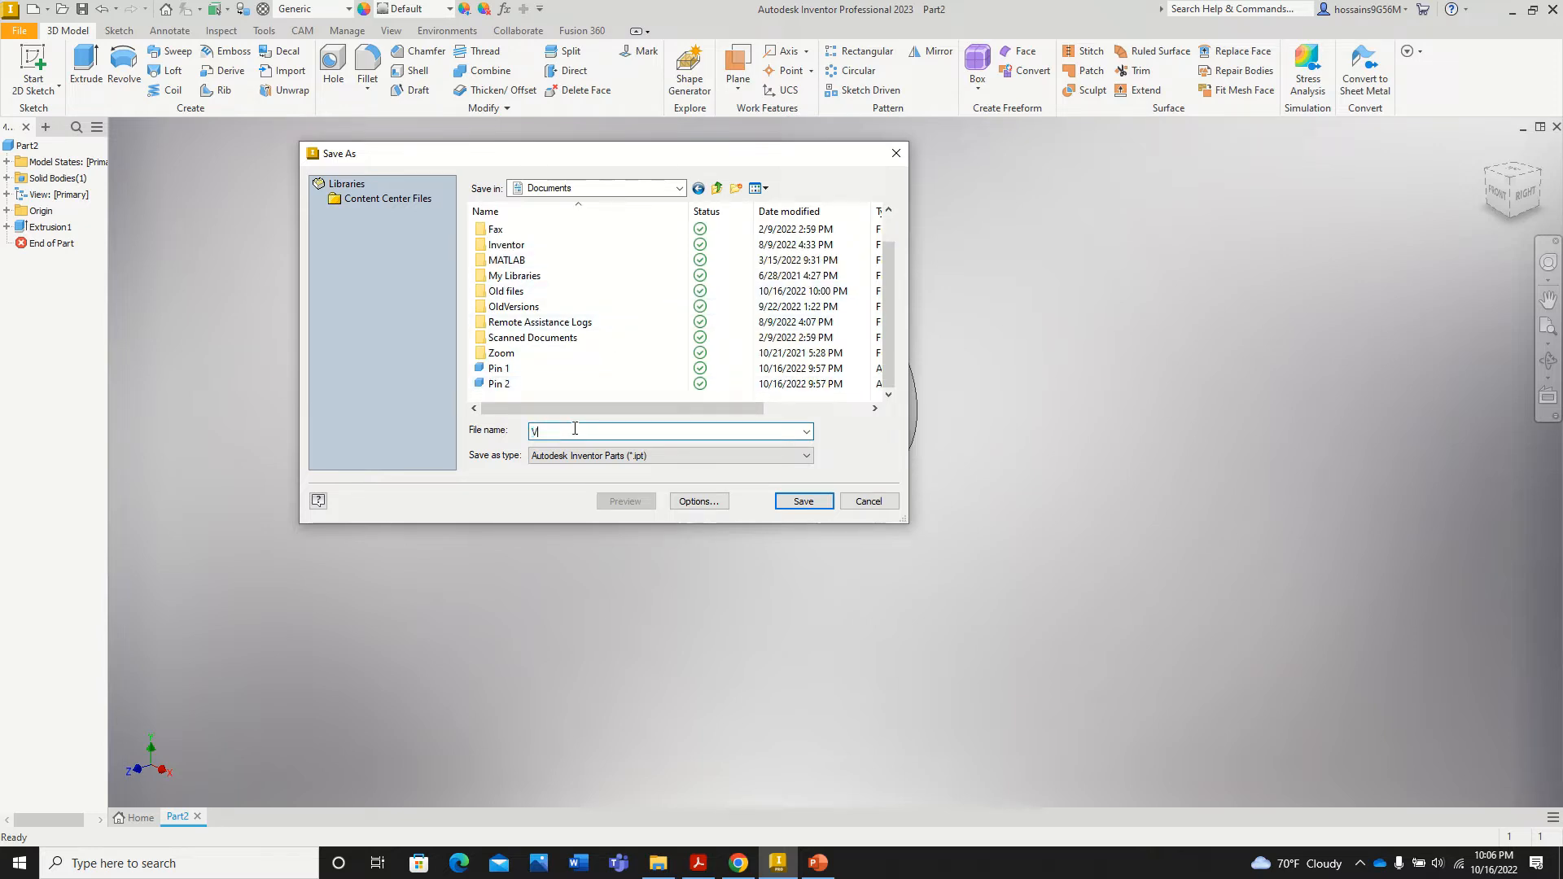
text(base)
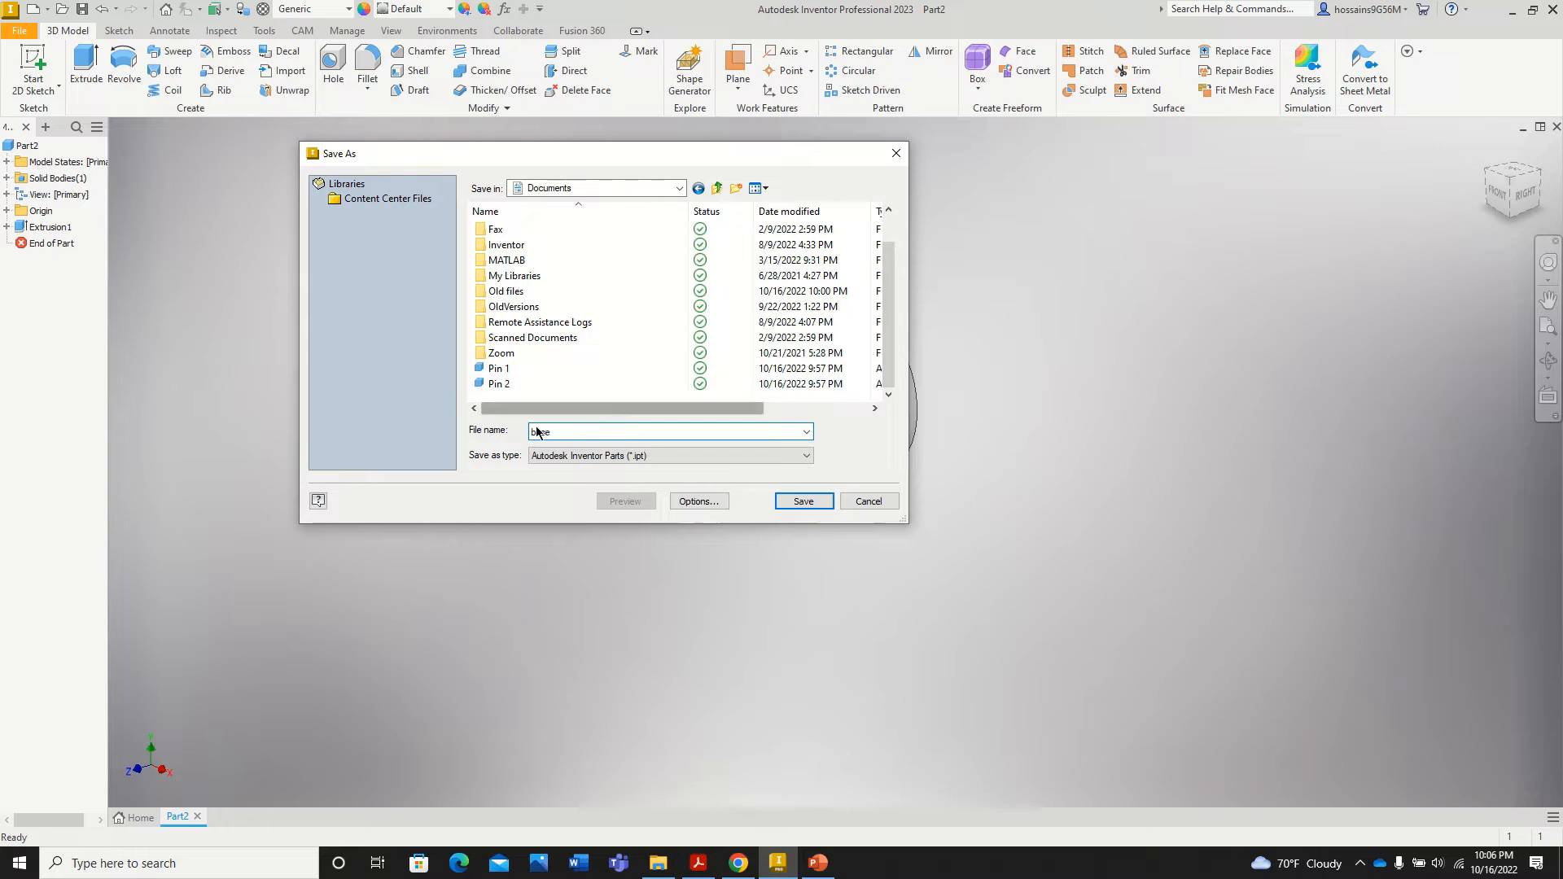
text(B)
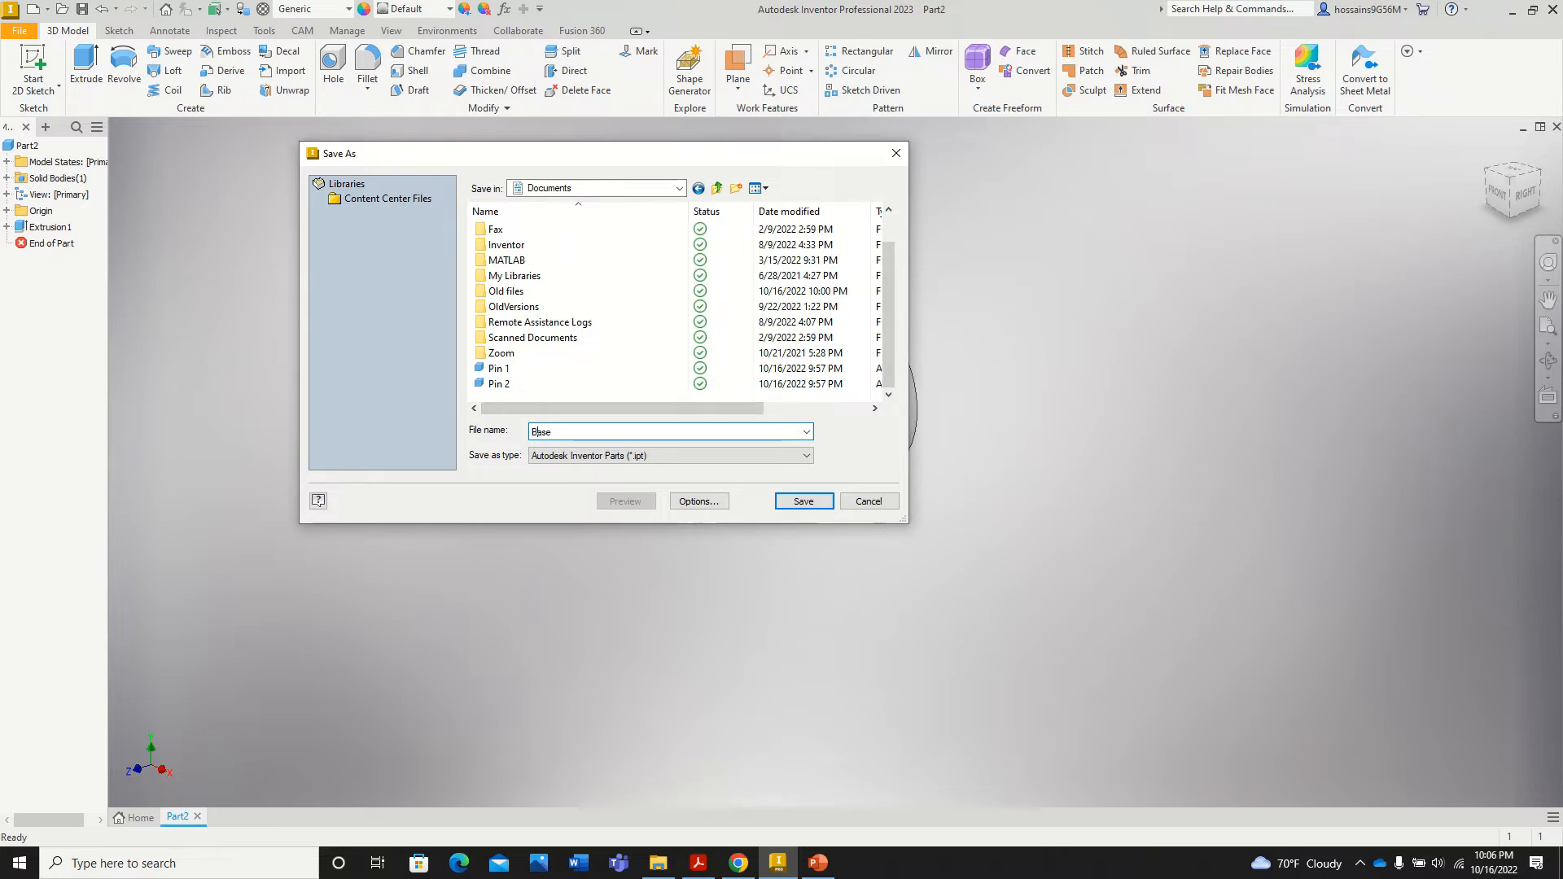
click(809, 505)
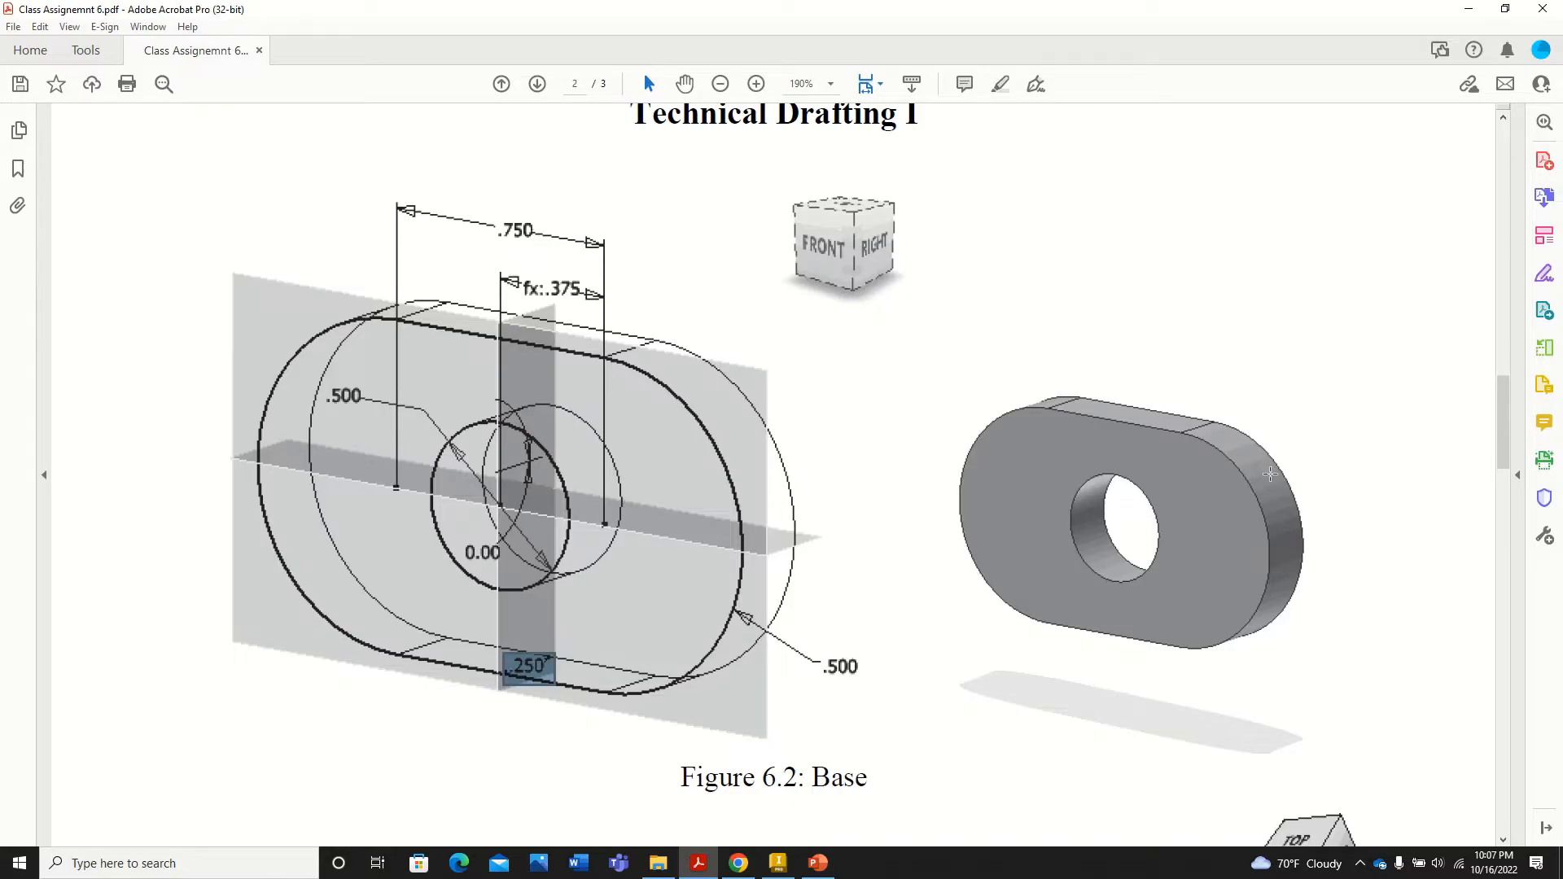
Step: Review the crank drawing in Figure 6.3 of the PDF, then return to Inventor and create a new English Standard (in).ipt part
scroll(1257, 471, down, 8)
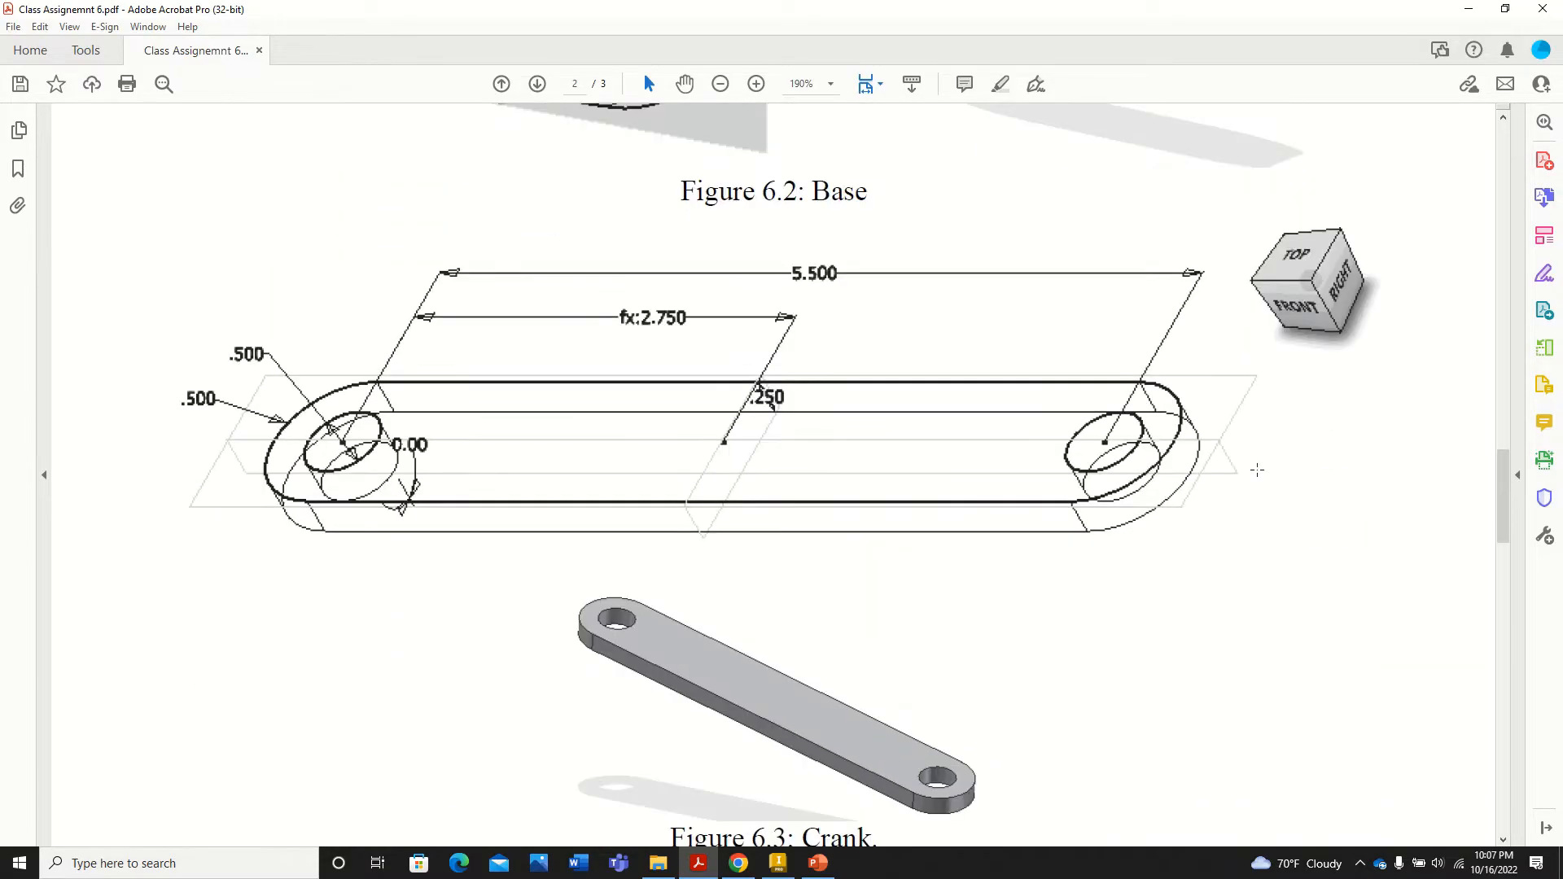
scroll(1256, 471, down, 1)
scroll(1257, 472, up, 1)
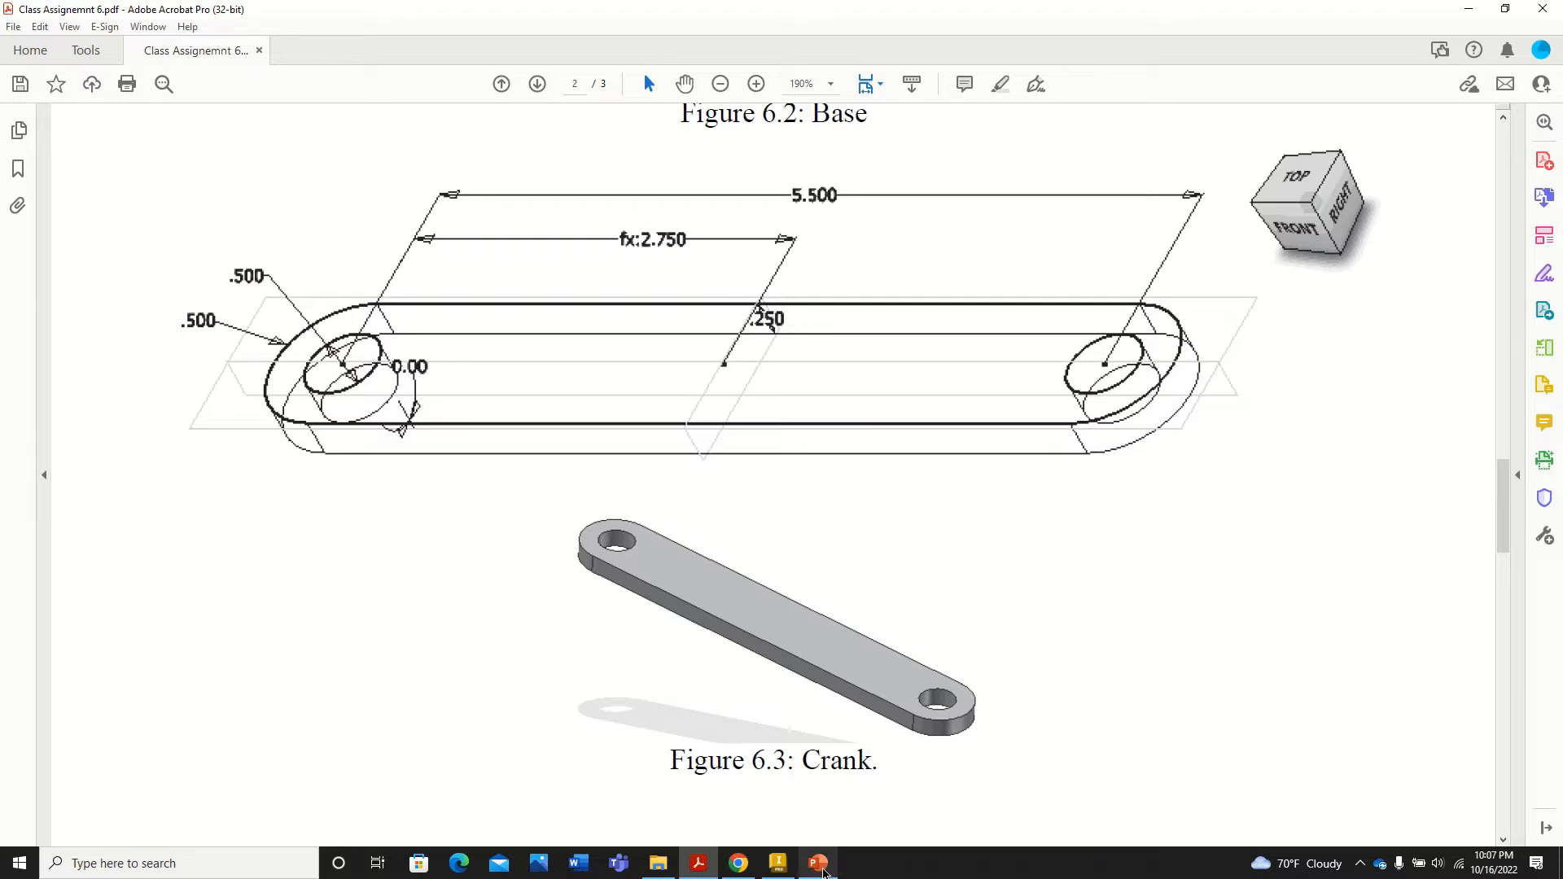
click(782, 870)
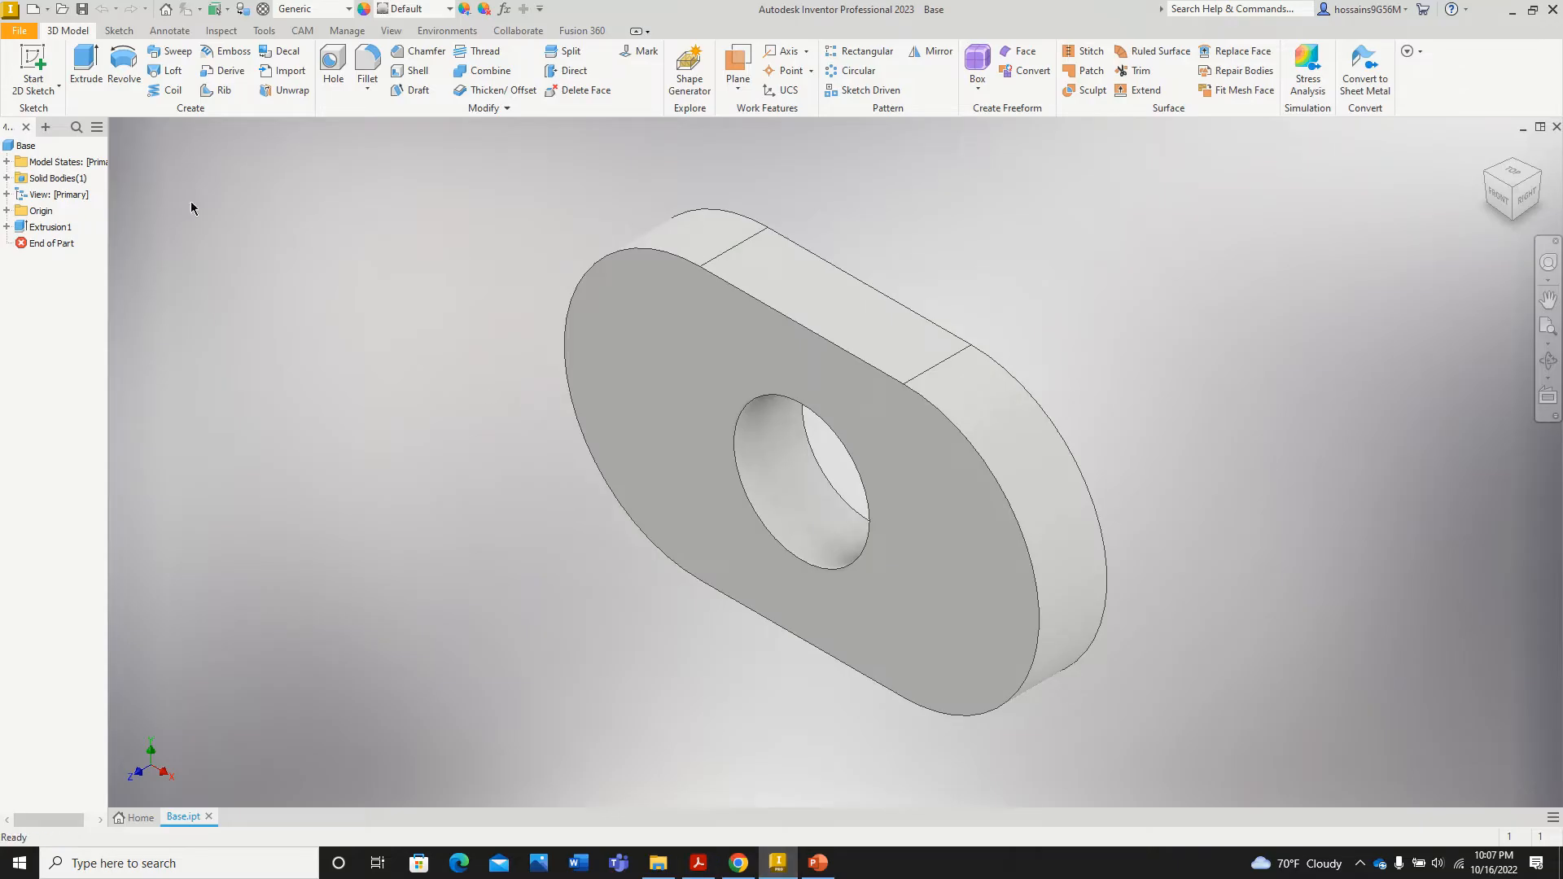
click(34, 33)
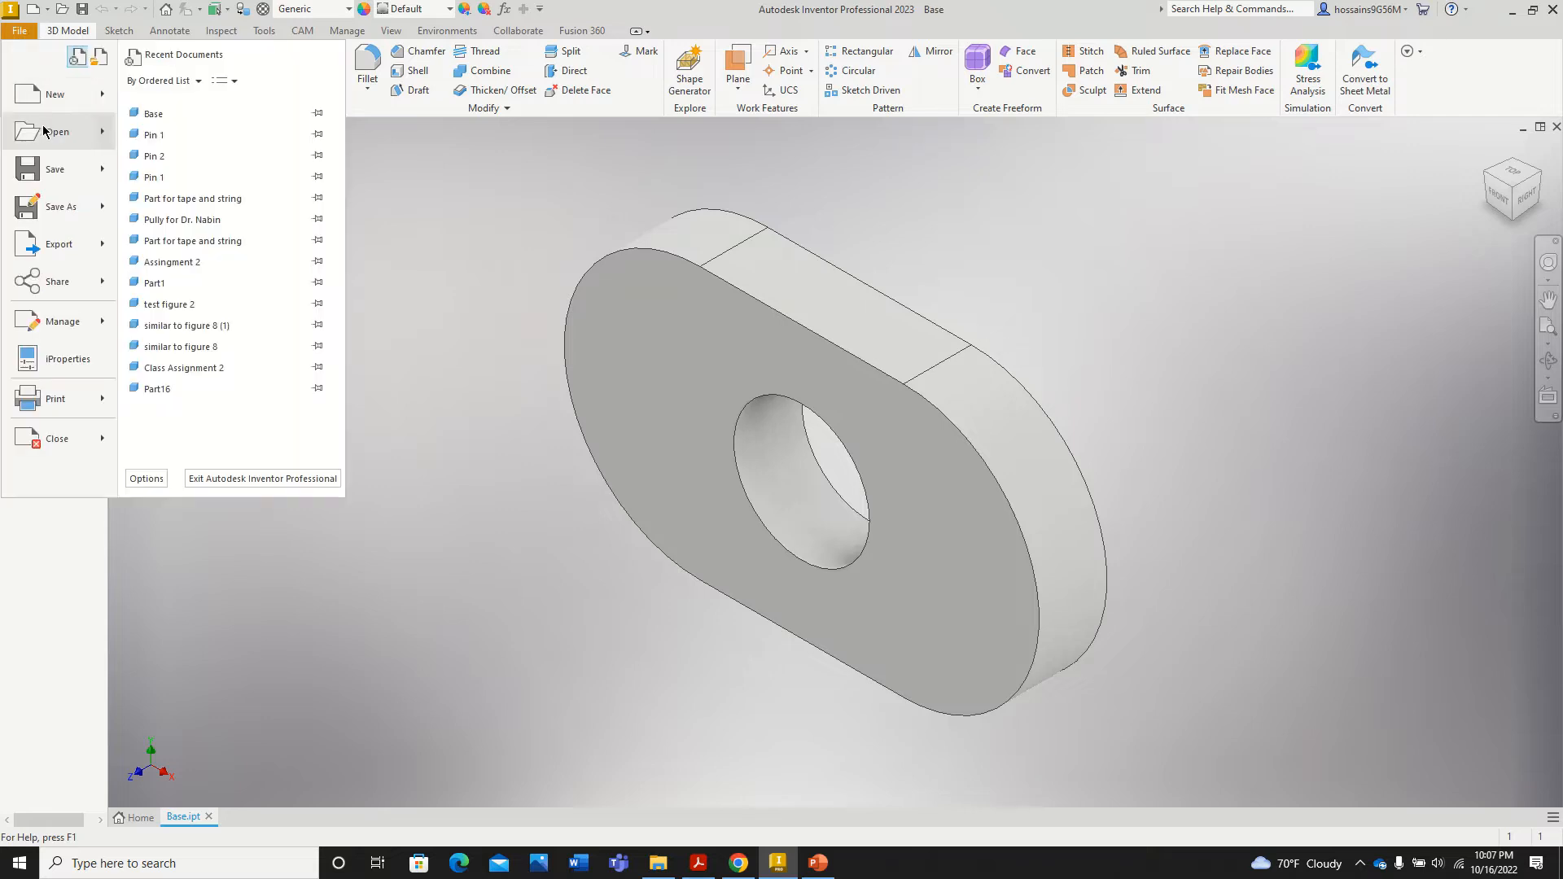
click(48, 103)
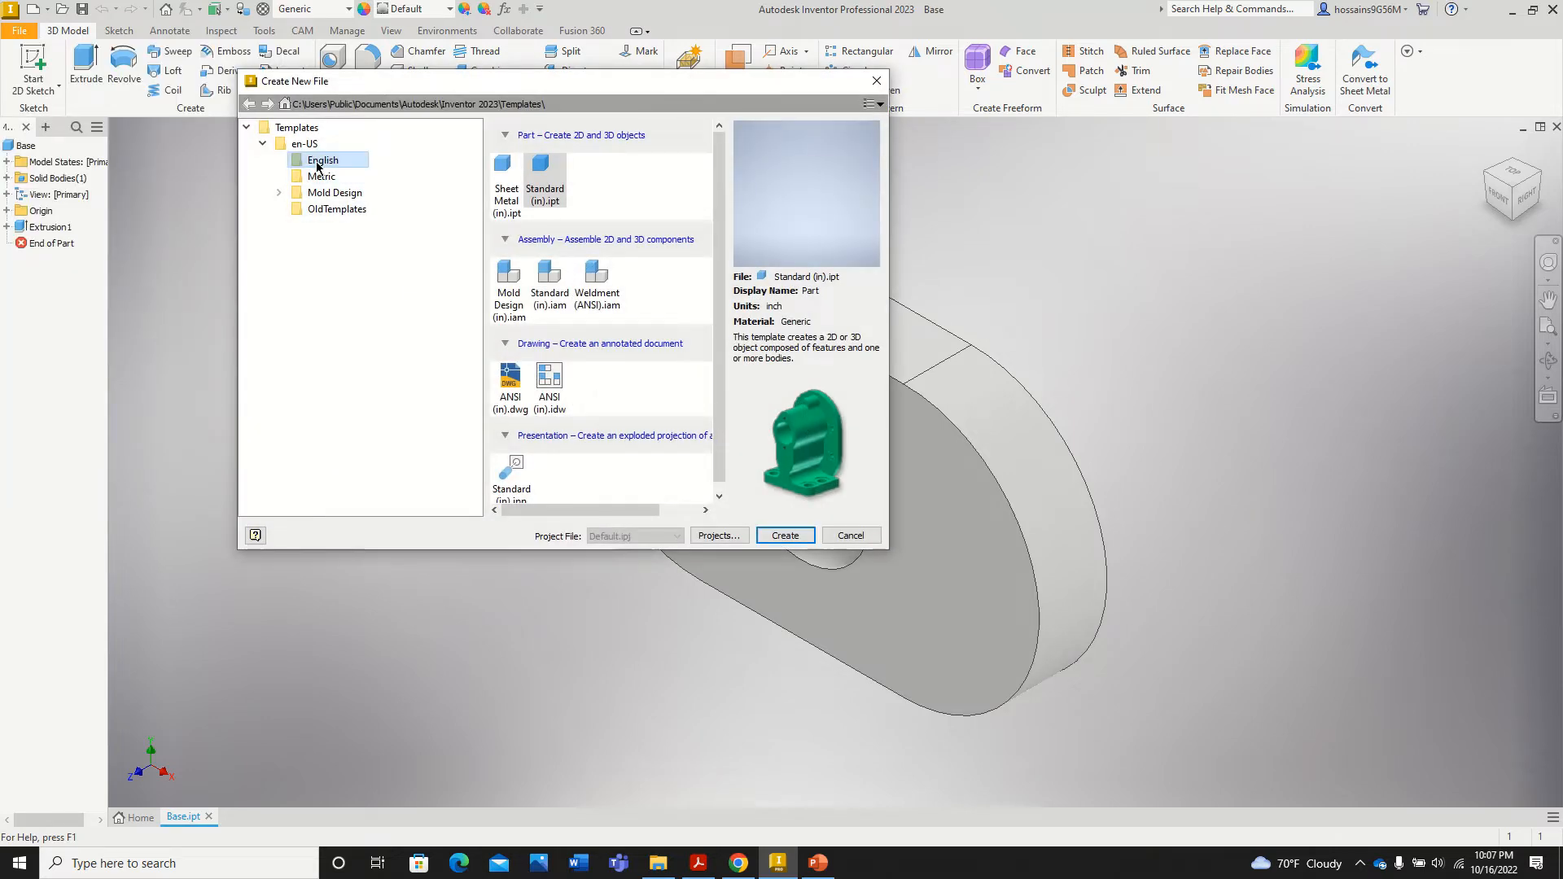
click(553, 188)
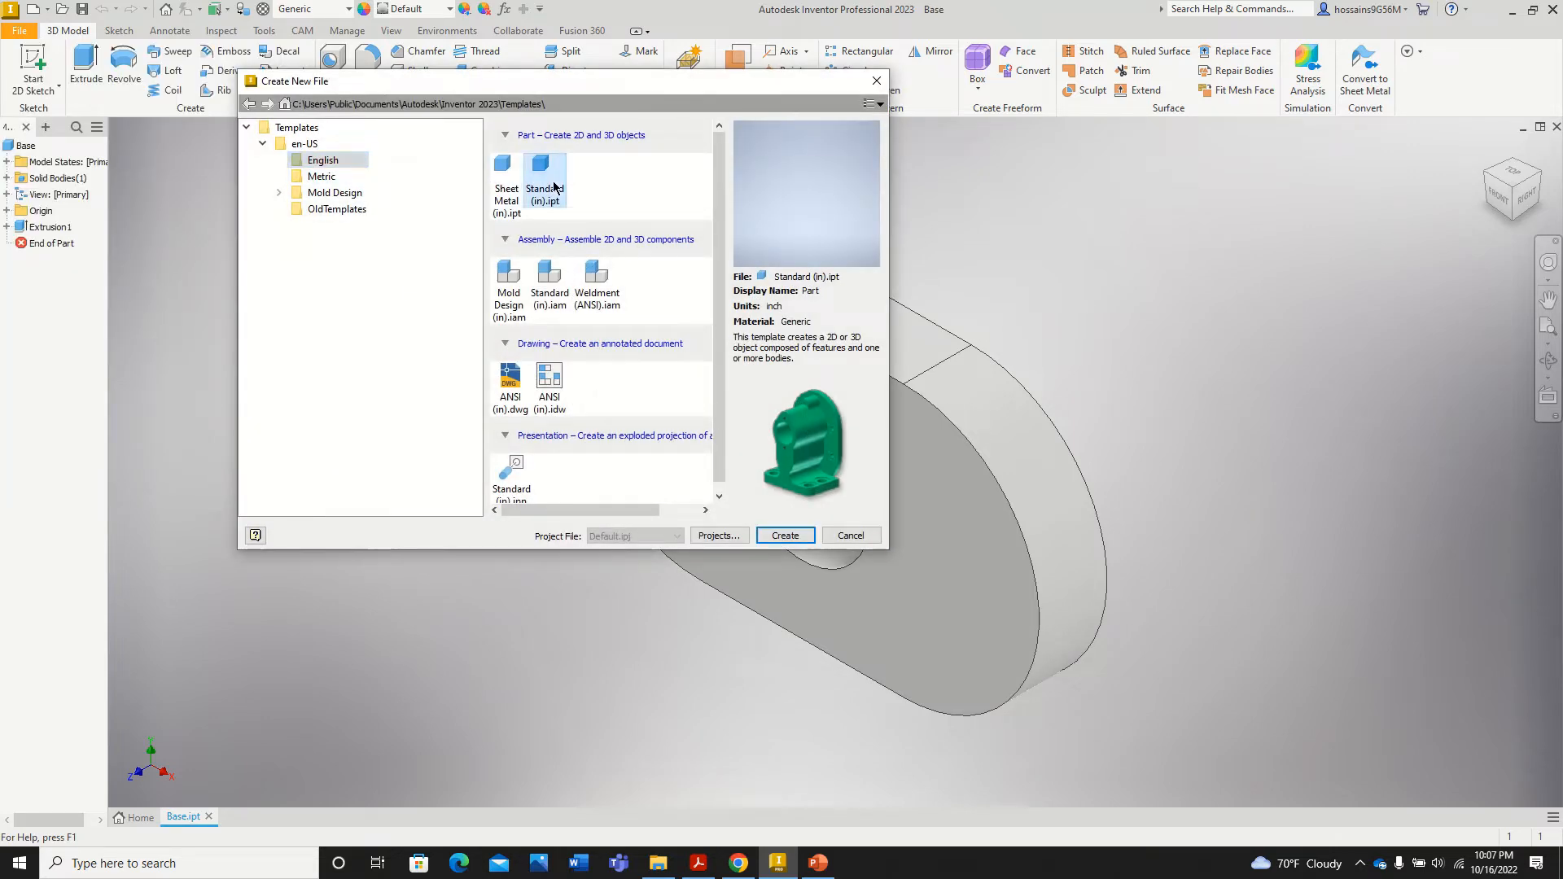
click(786, 534)
Step: Start a 2D sketch on the XY plane and draw a horizontal center point slot centred on the origin
click(31, 75)
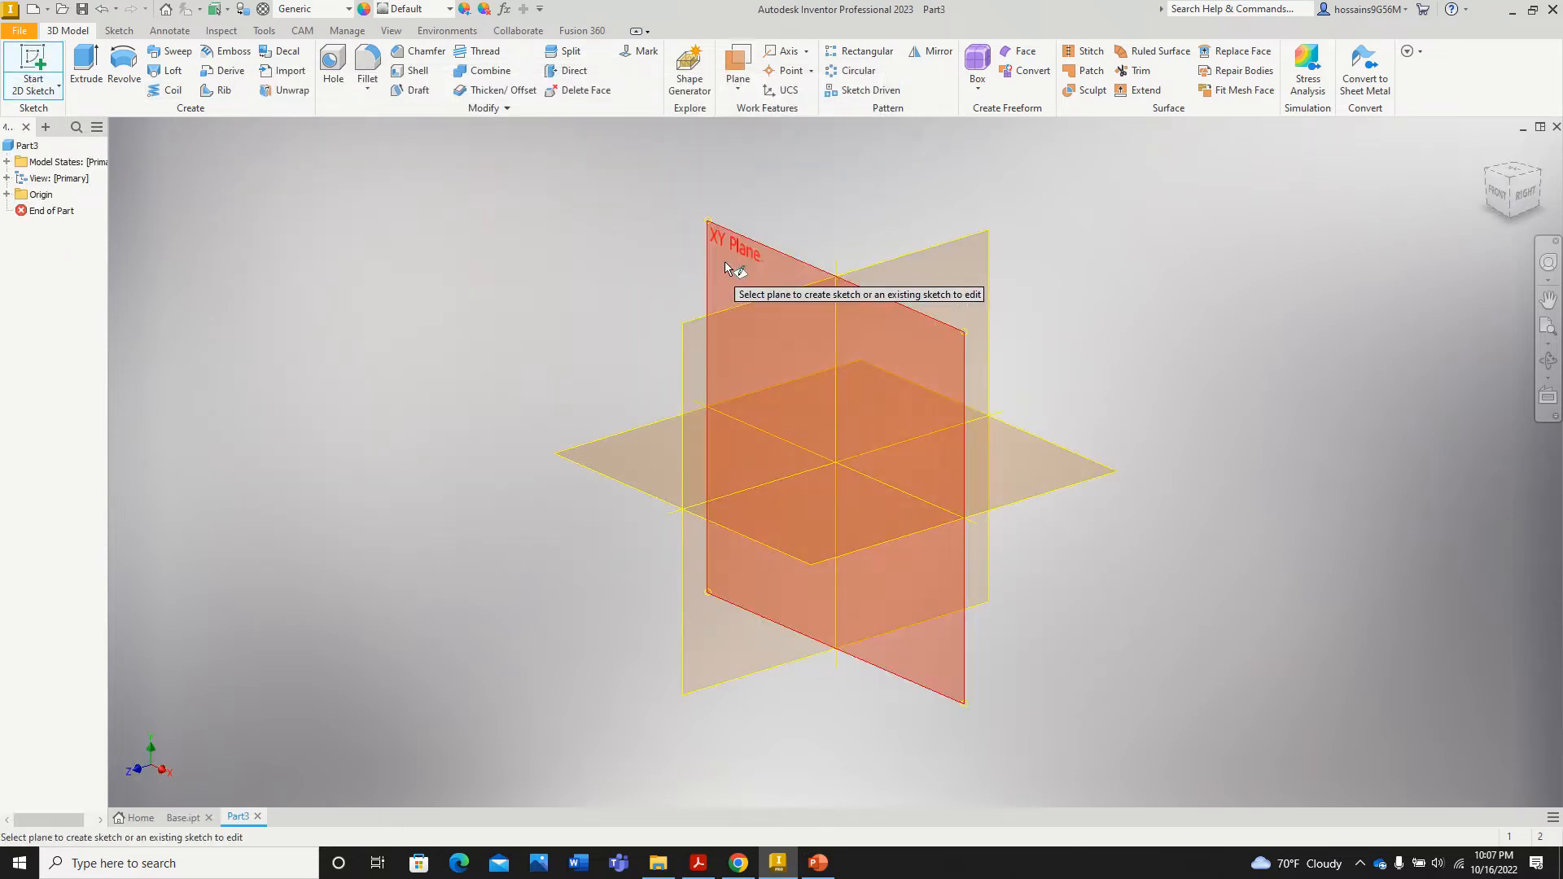
click(763, 255)
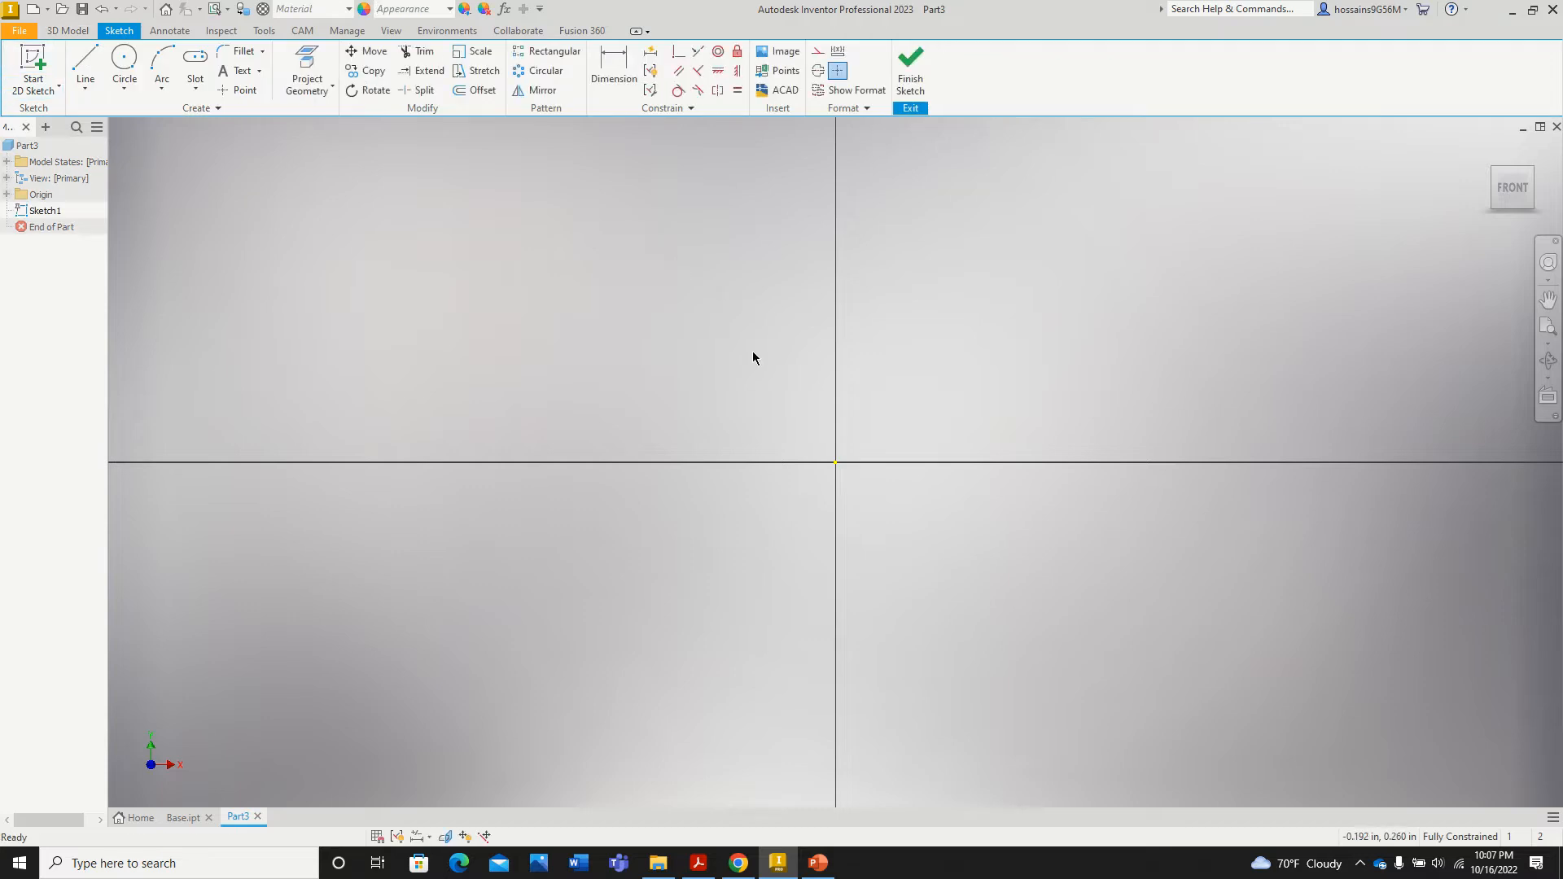
click(197, 91)
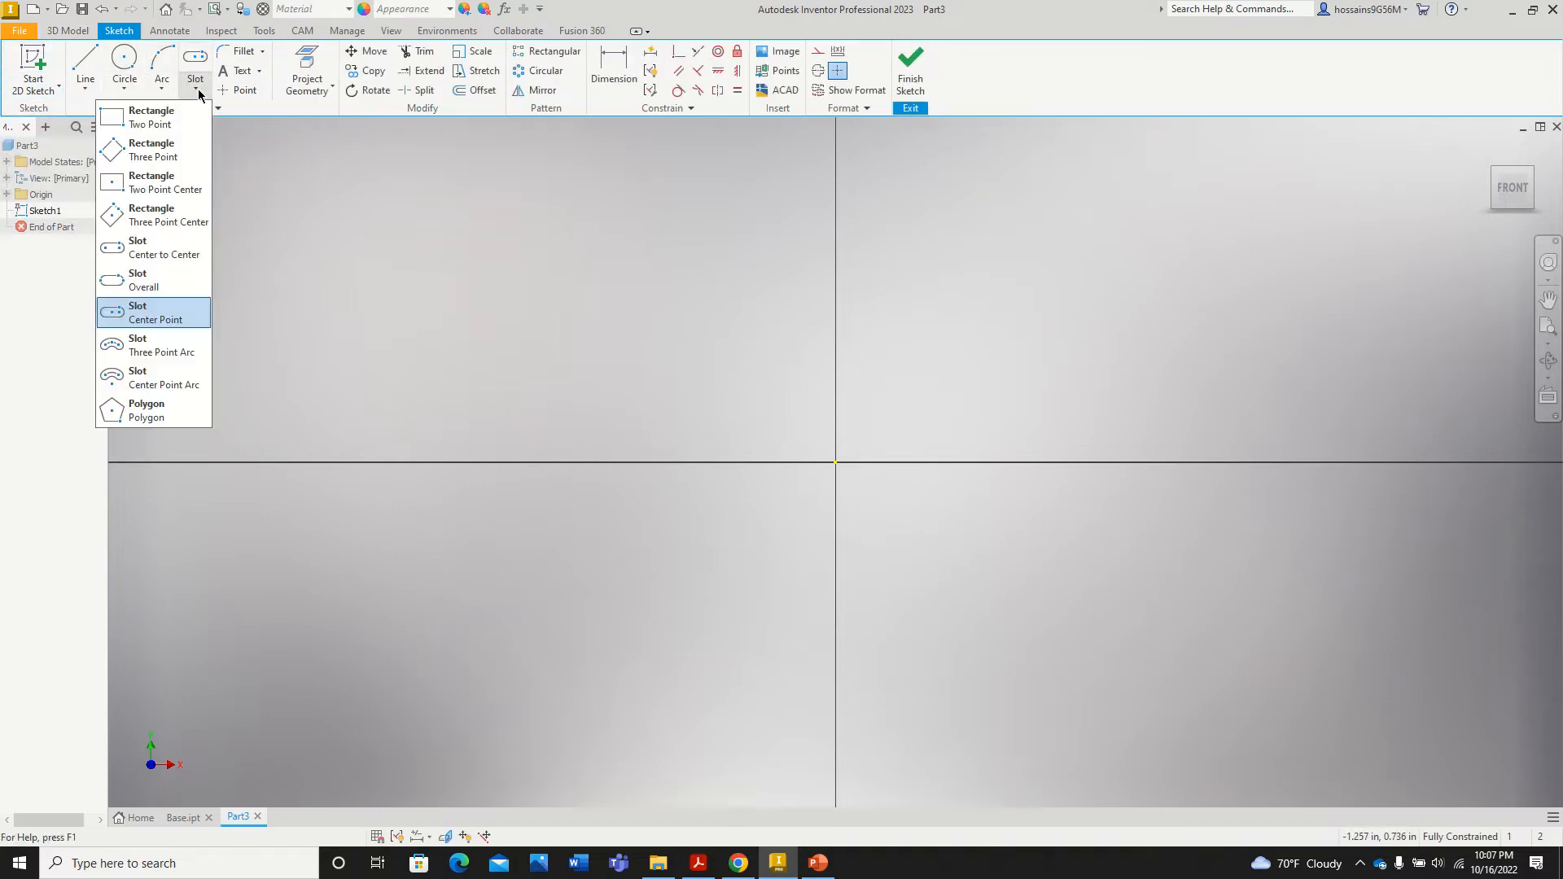
click(156, 313)
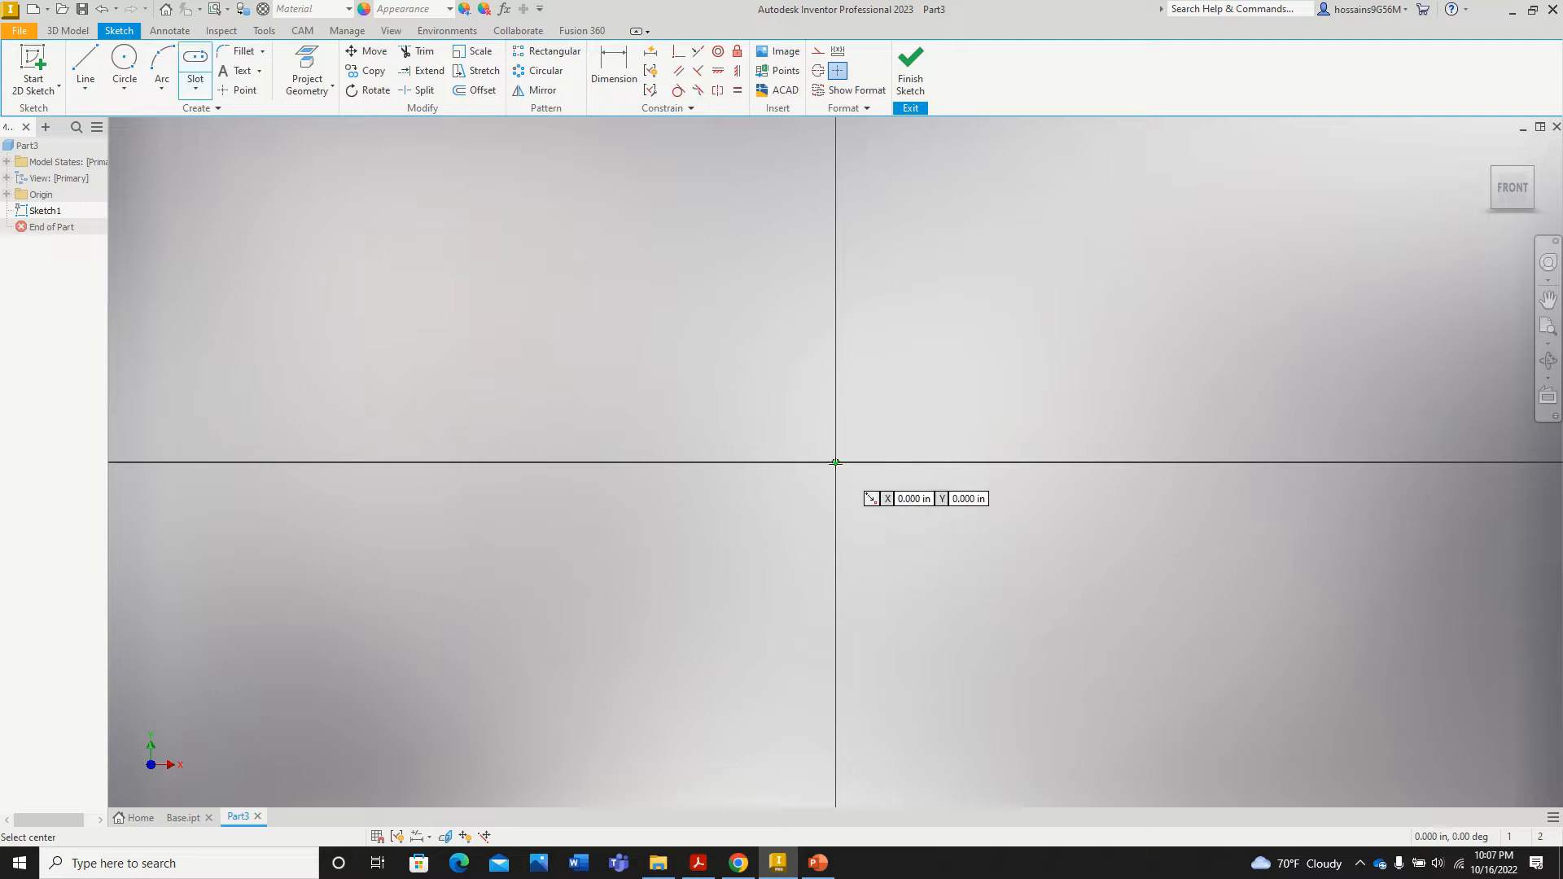
click(835, 462)
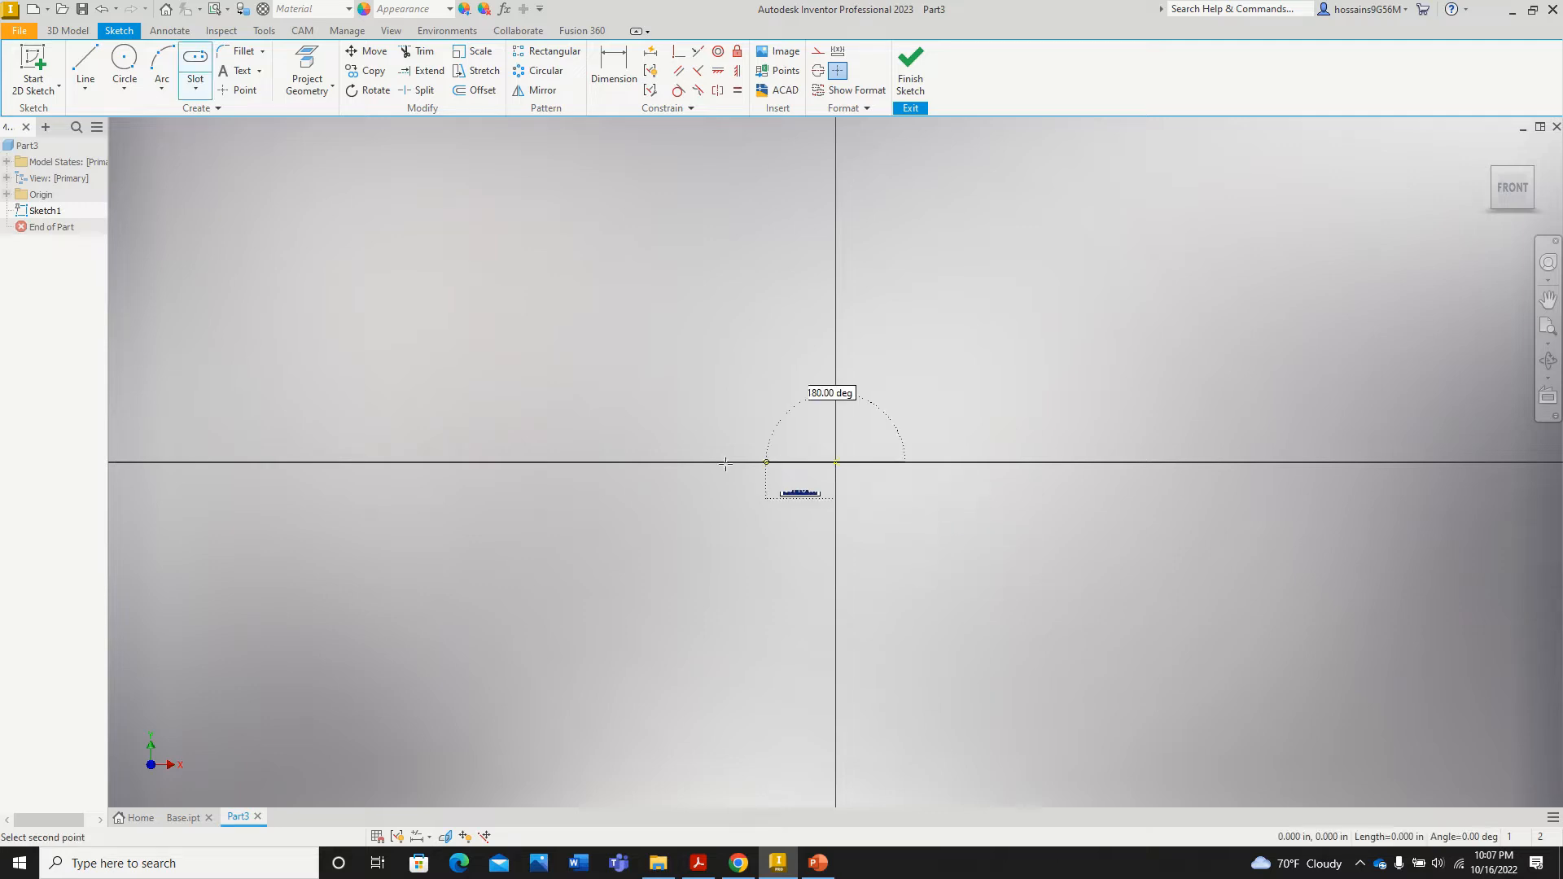
click(434, 461)
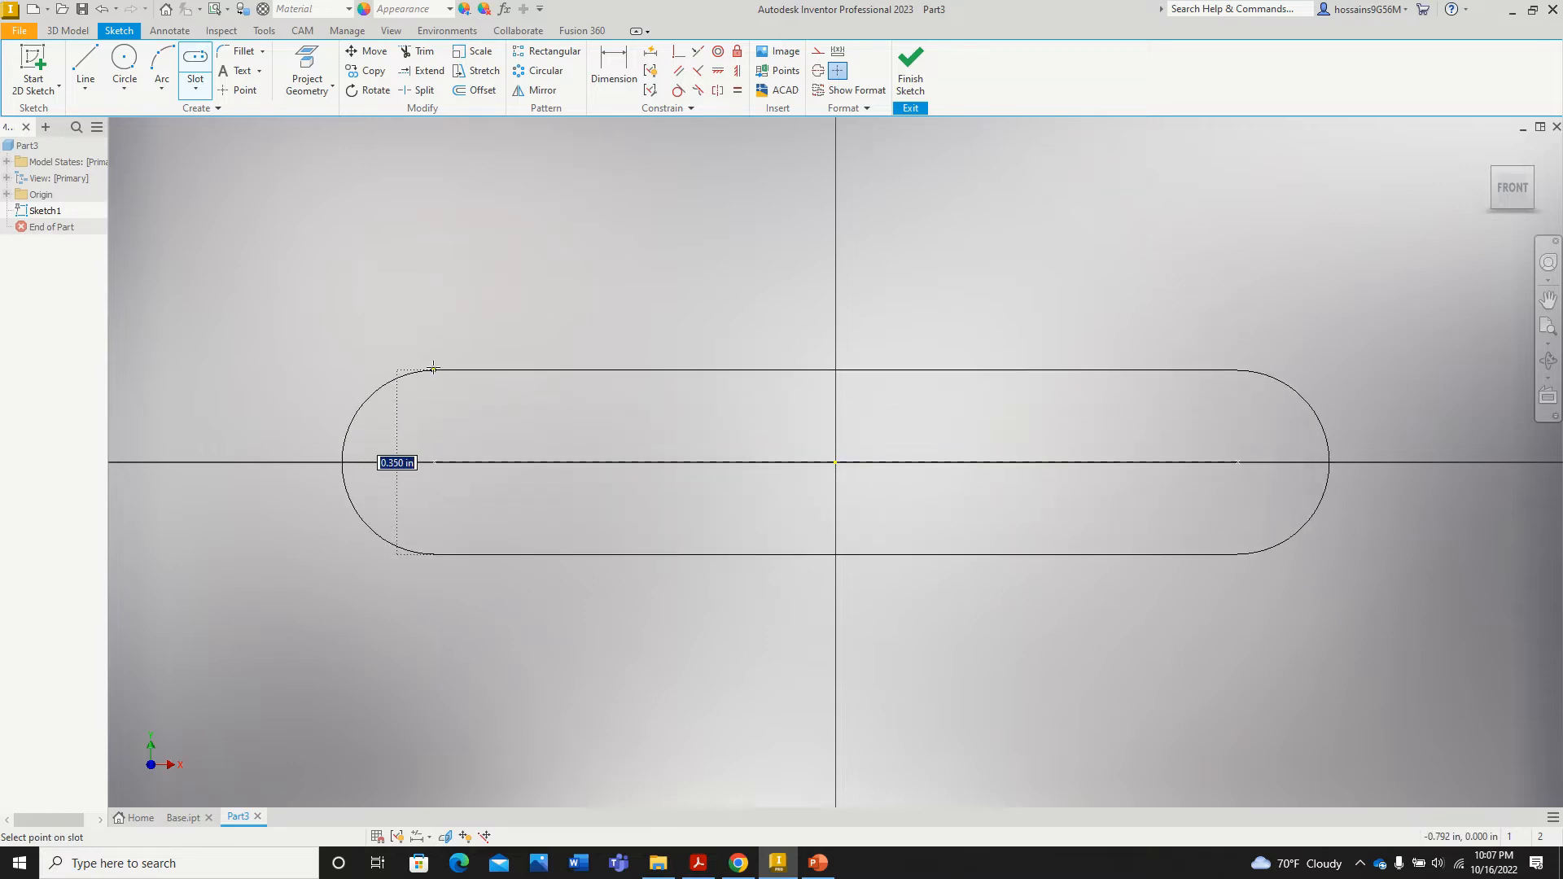
click(434, 350)
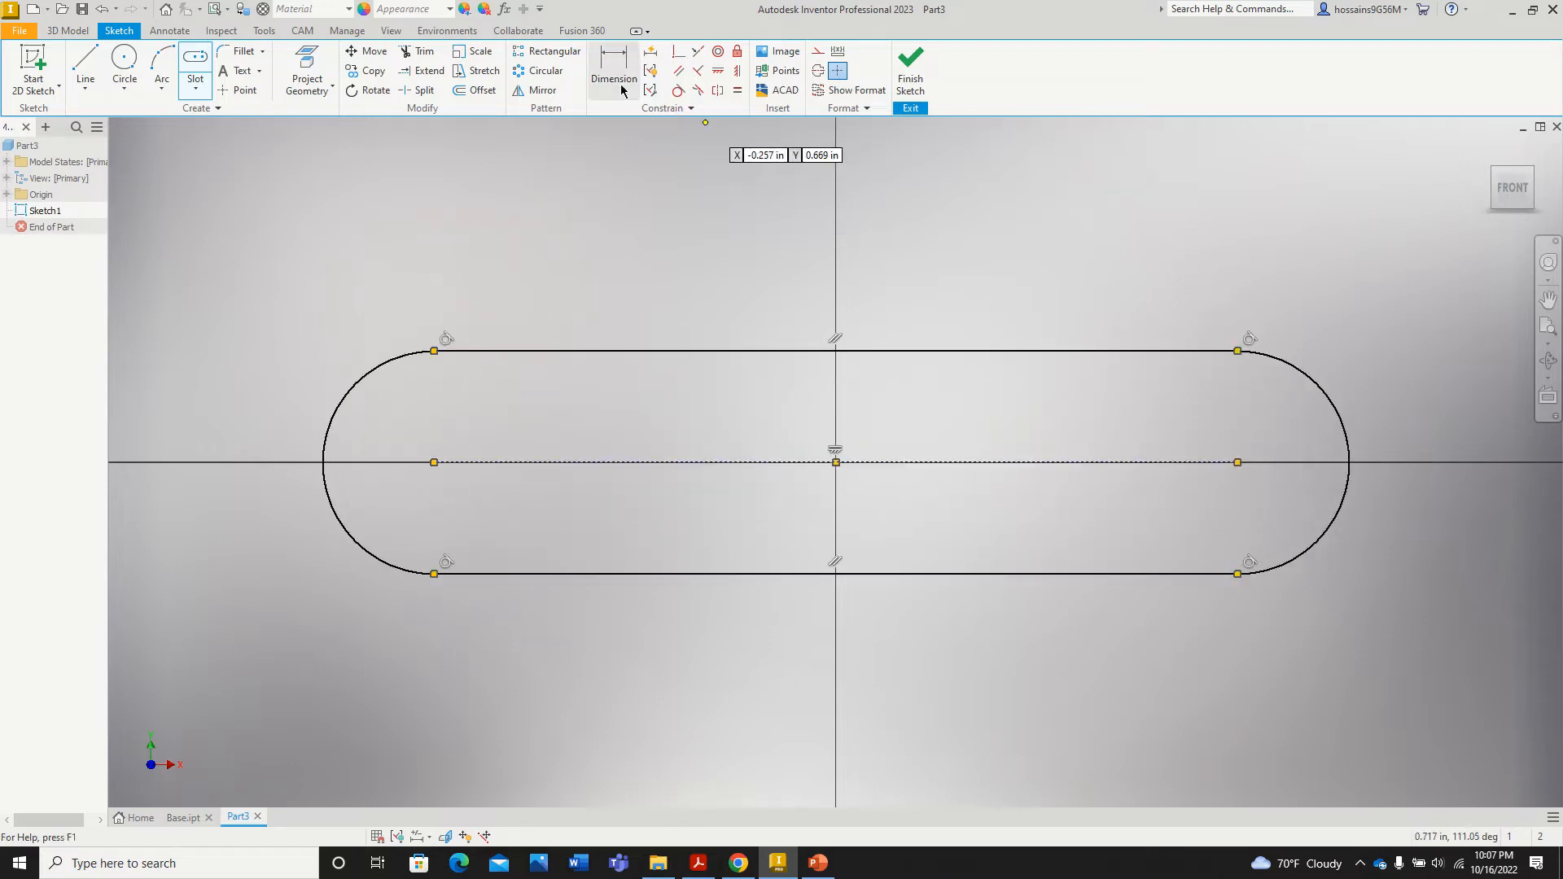
Step: Check the crank drawing in the PDF, then return to Inventor and dimension the slot's straight upper edge to 5.5 in
click(700, 864)
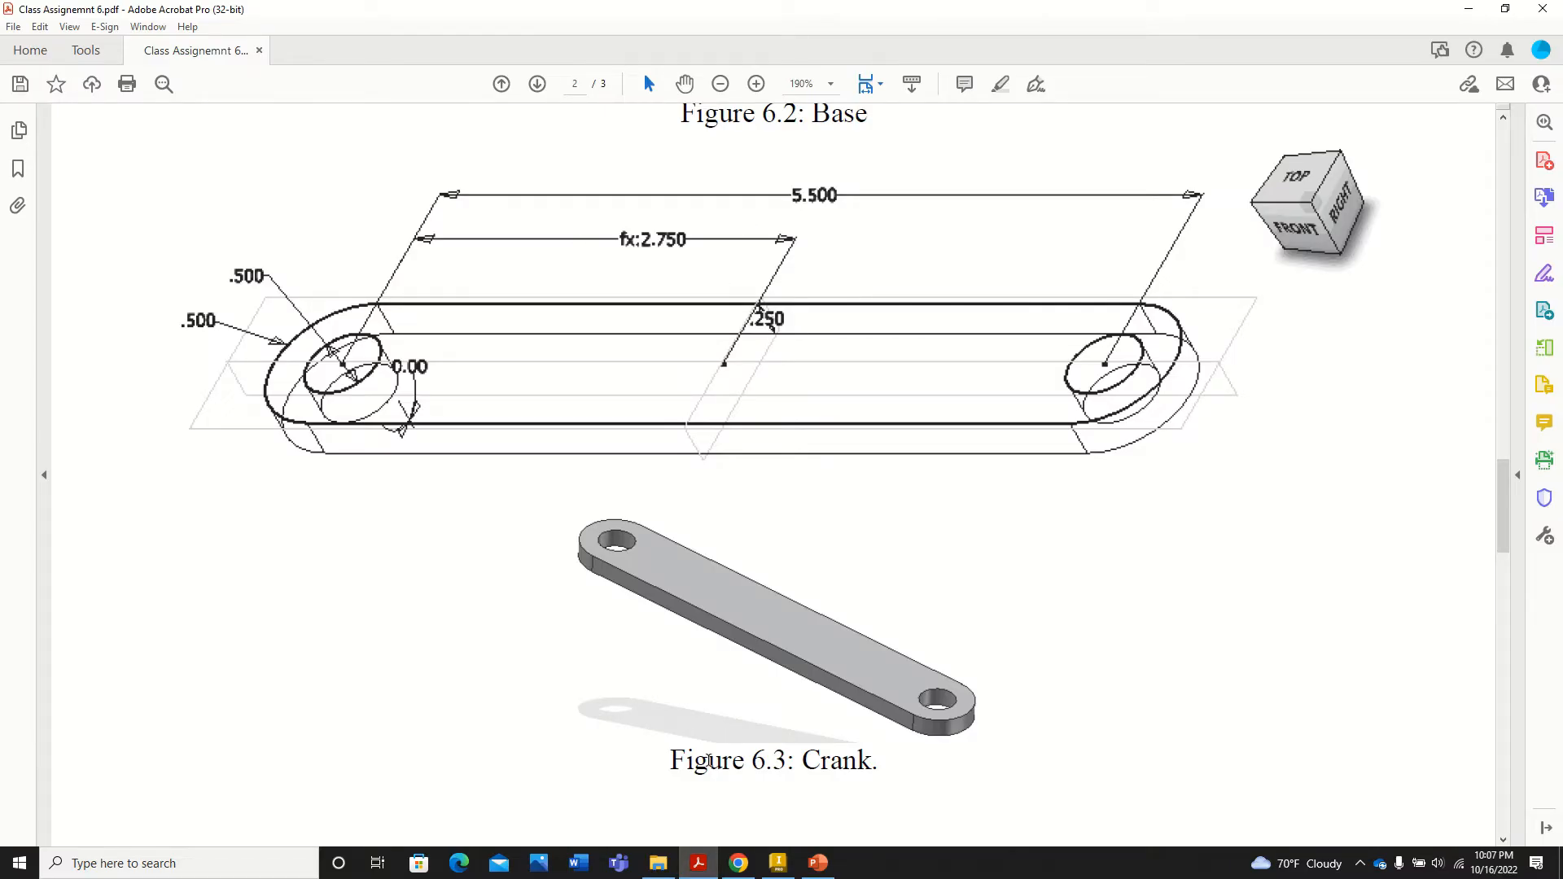
click(698, 864)
click(625, 82)
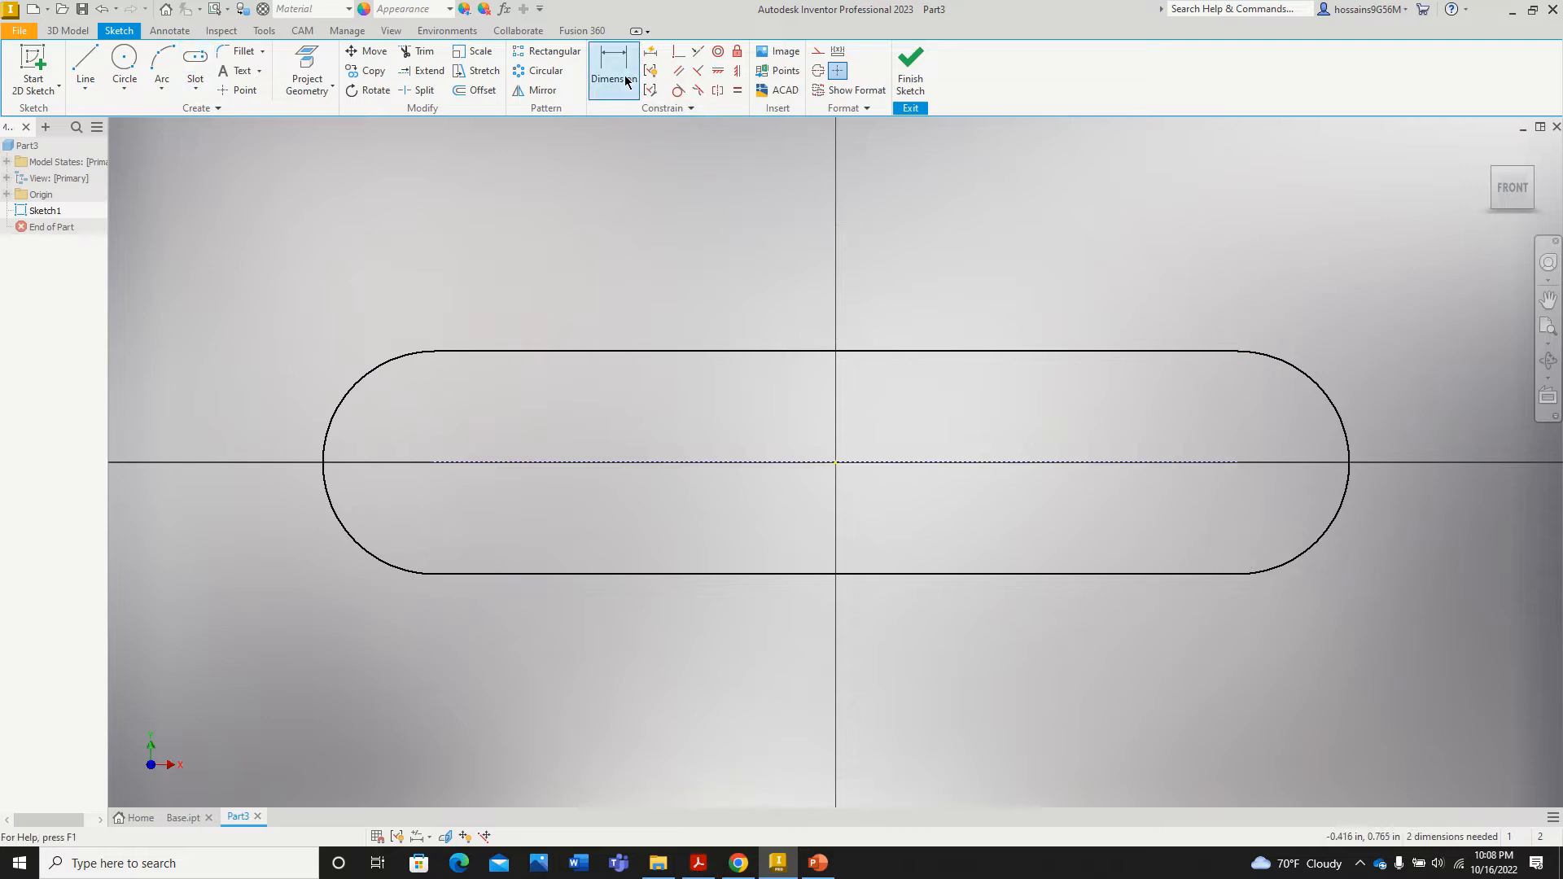
click(722, 355)
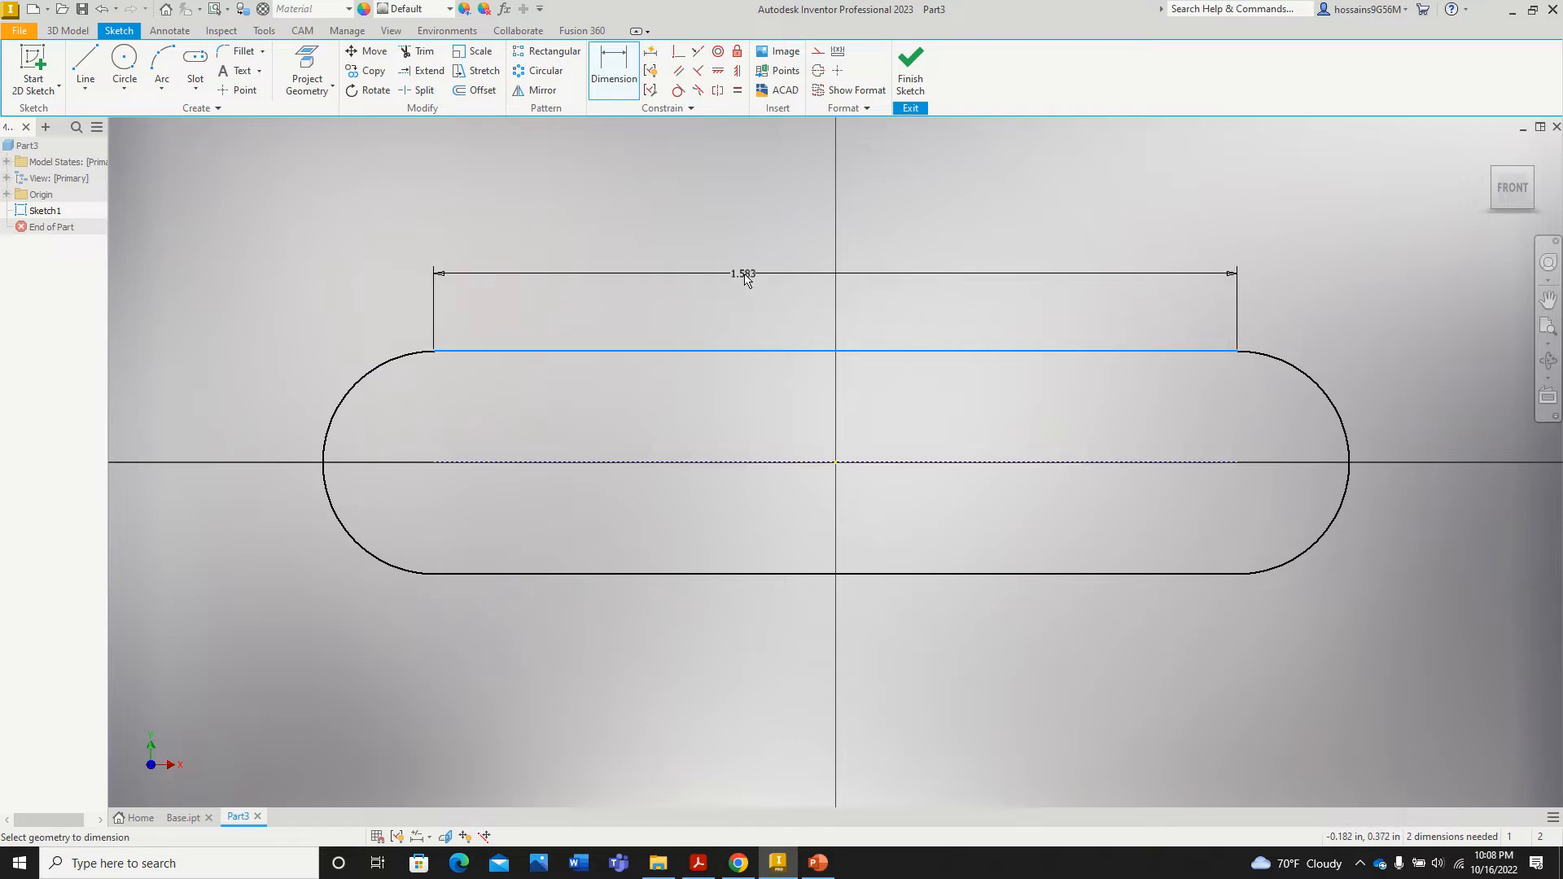
click(744, 275)
text(5.5)
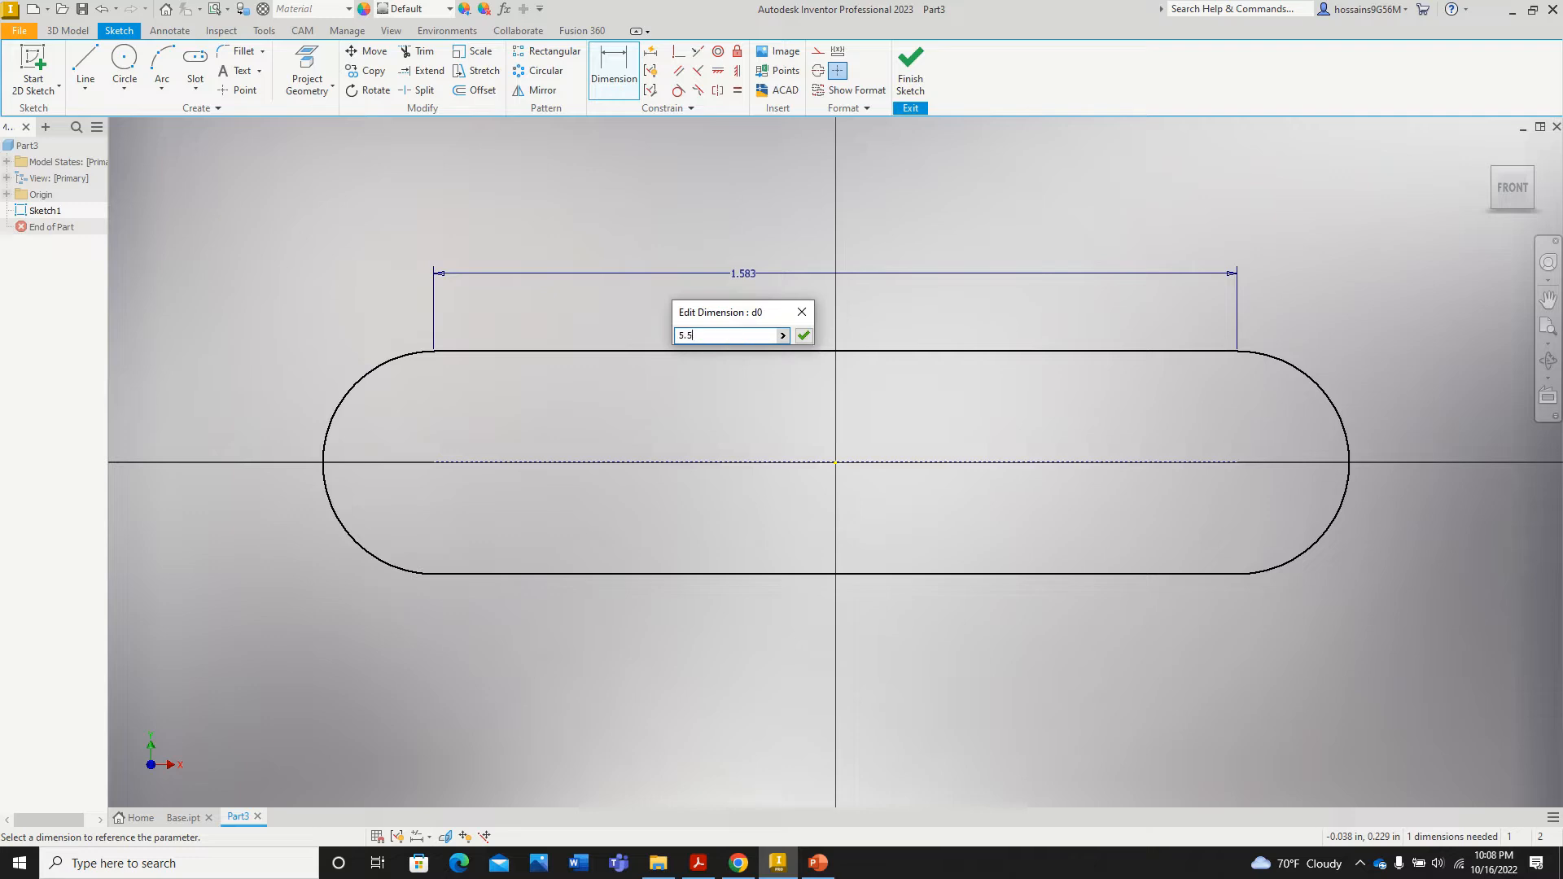
key(Return)
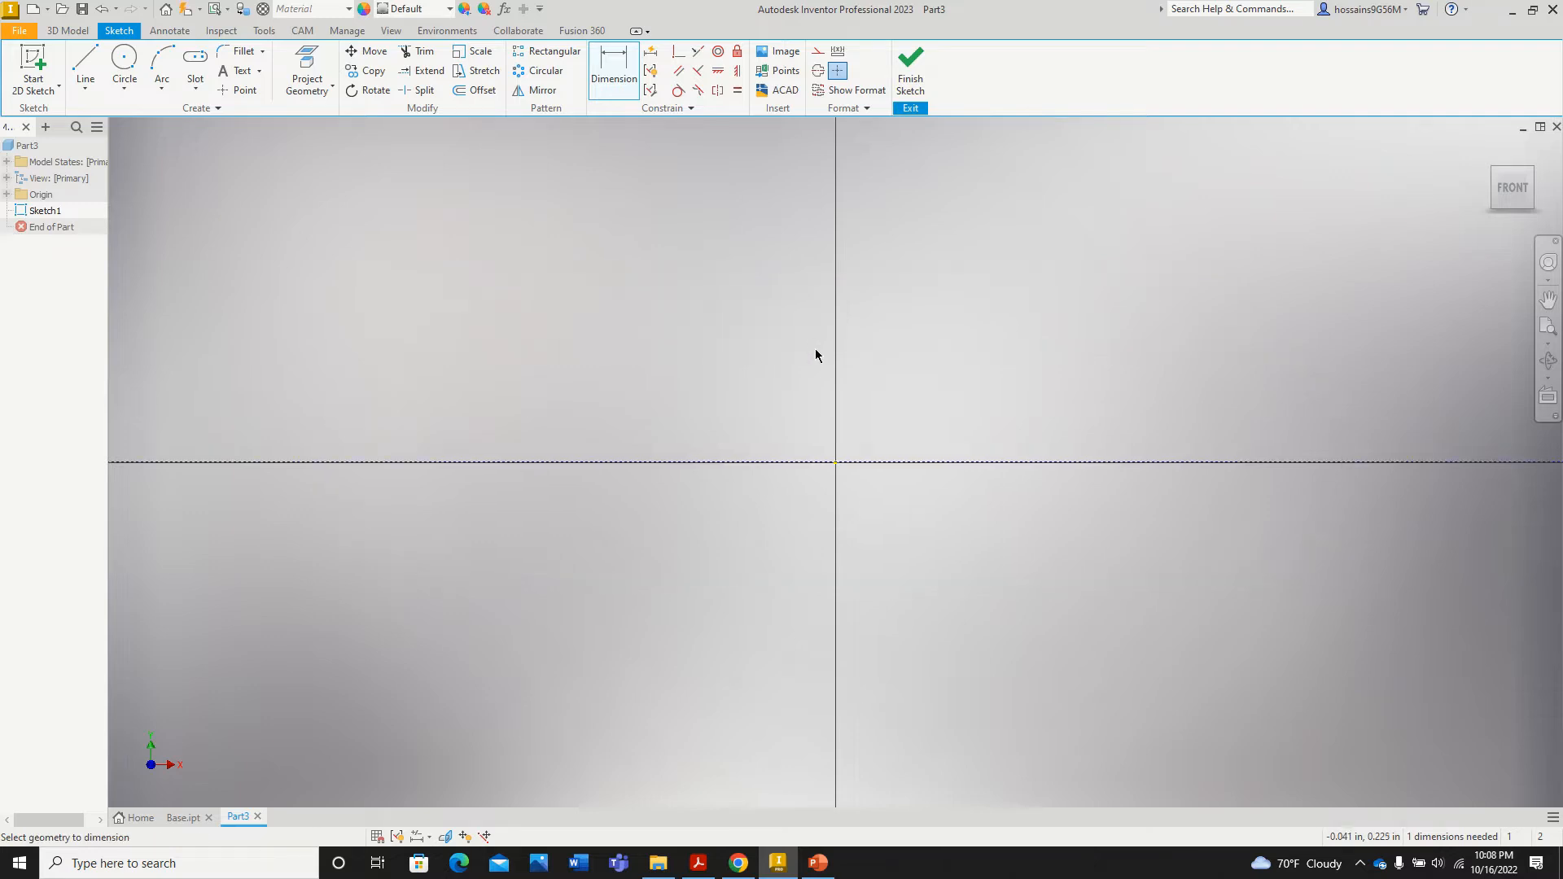
scroll(806, 307, up, 4)
scroll(805, 307, down, 2)
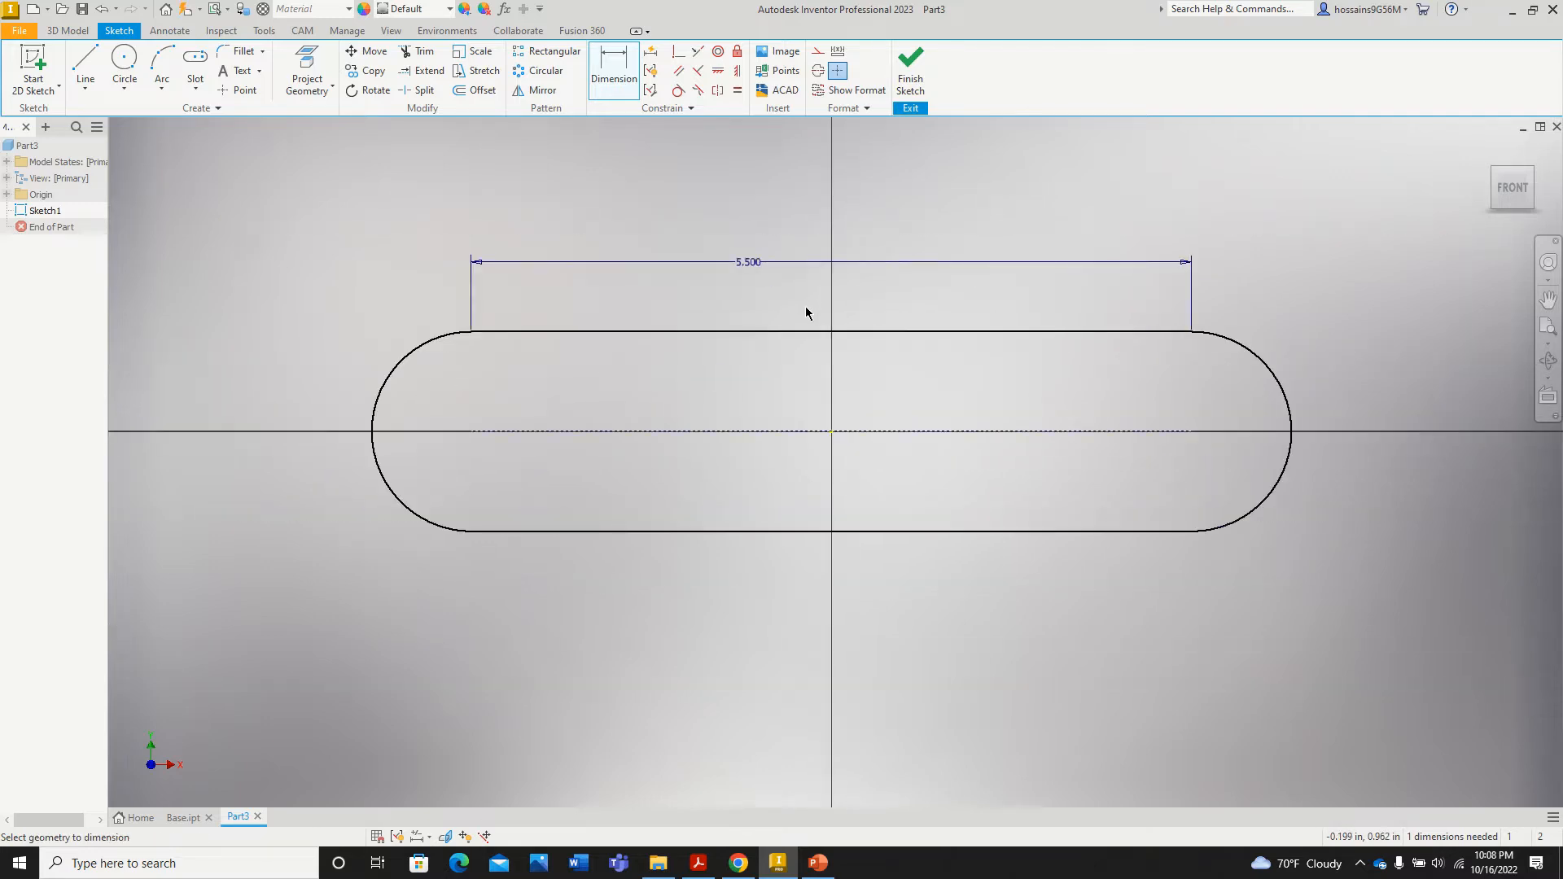
Step: Dimension the radius of the slot's left end arc to 0.5 in
click(416, 348)
click(364, 299)
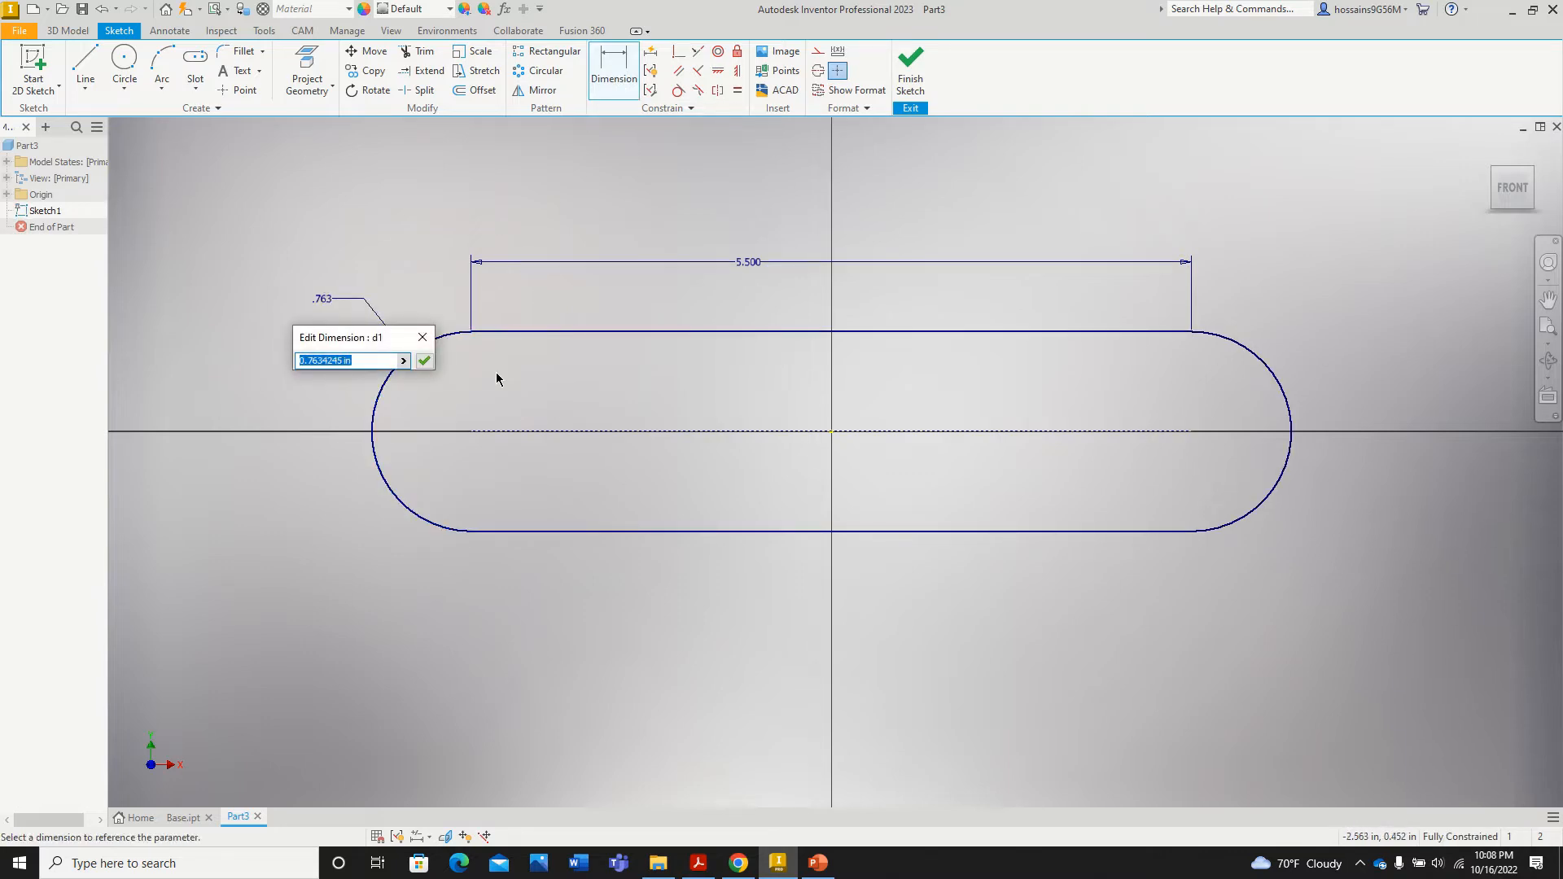
text(0.5)
key(Return)
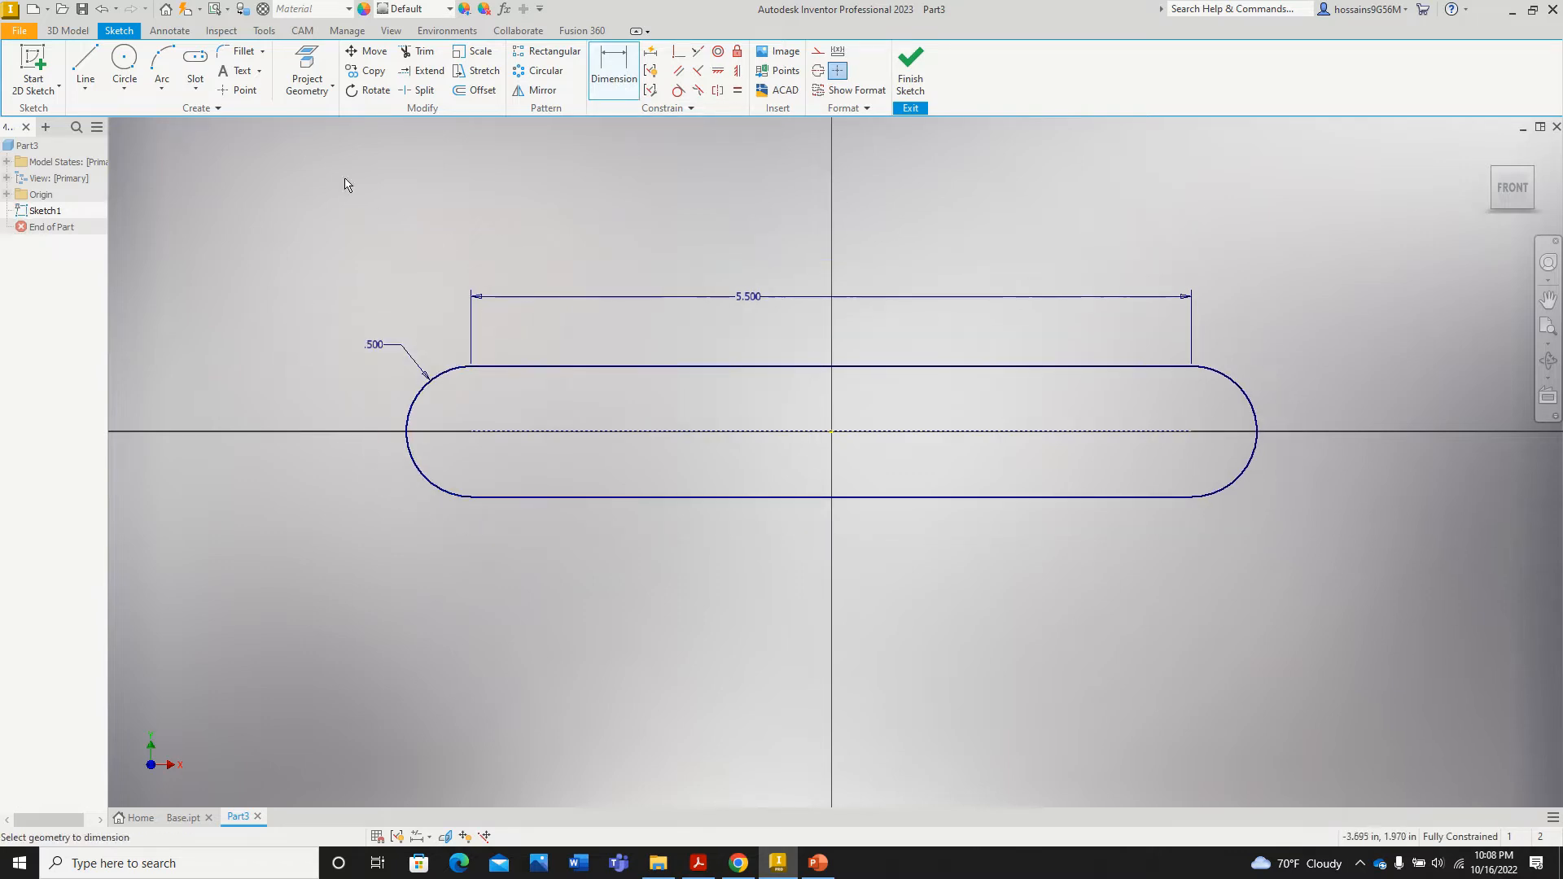
scroll(487, 421, up, 3)
scroll(348, 345, down, 2)
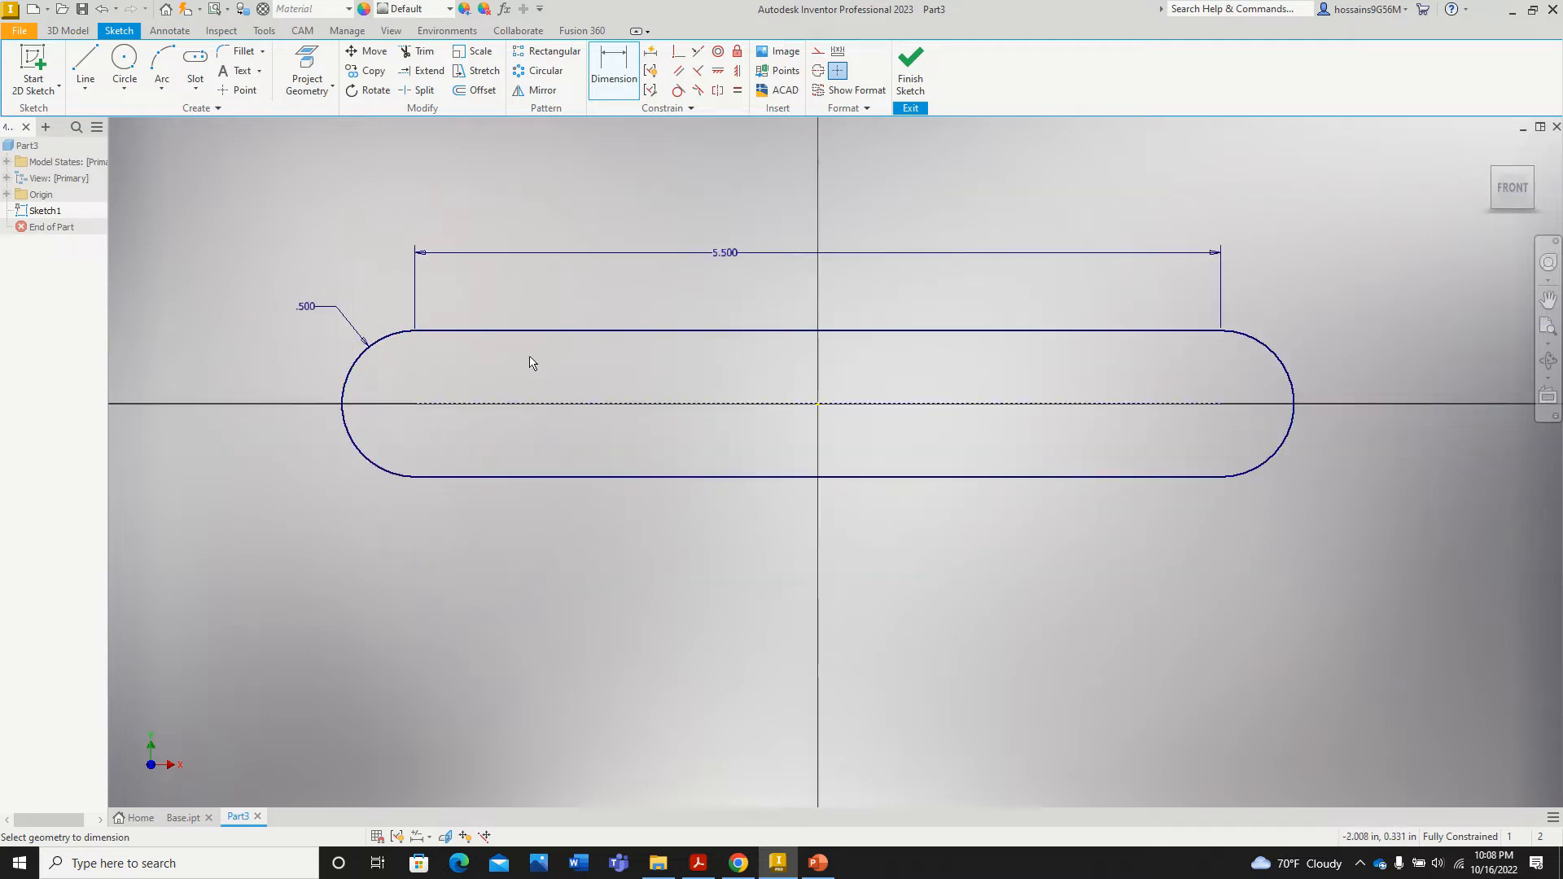
Step: Draw a circle 0.5 in in diameter centred on the slot's left arc center
click(123, 62)
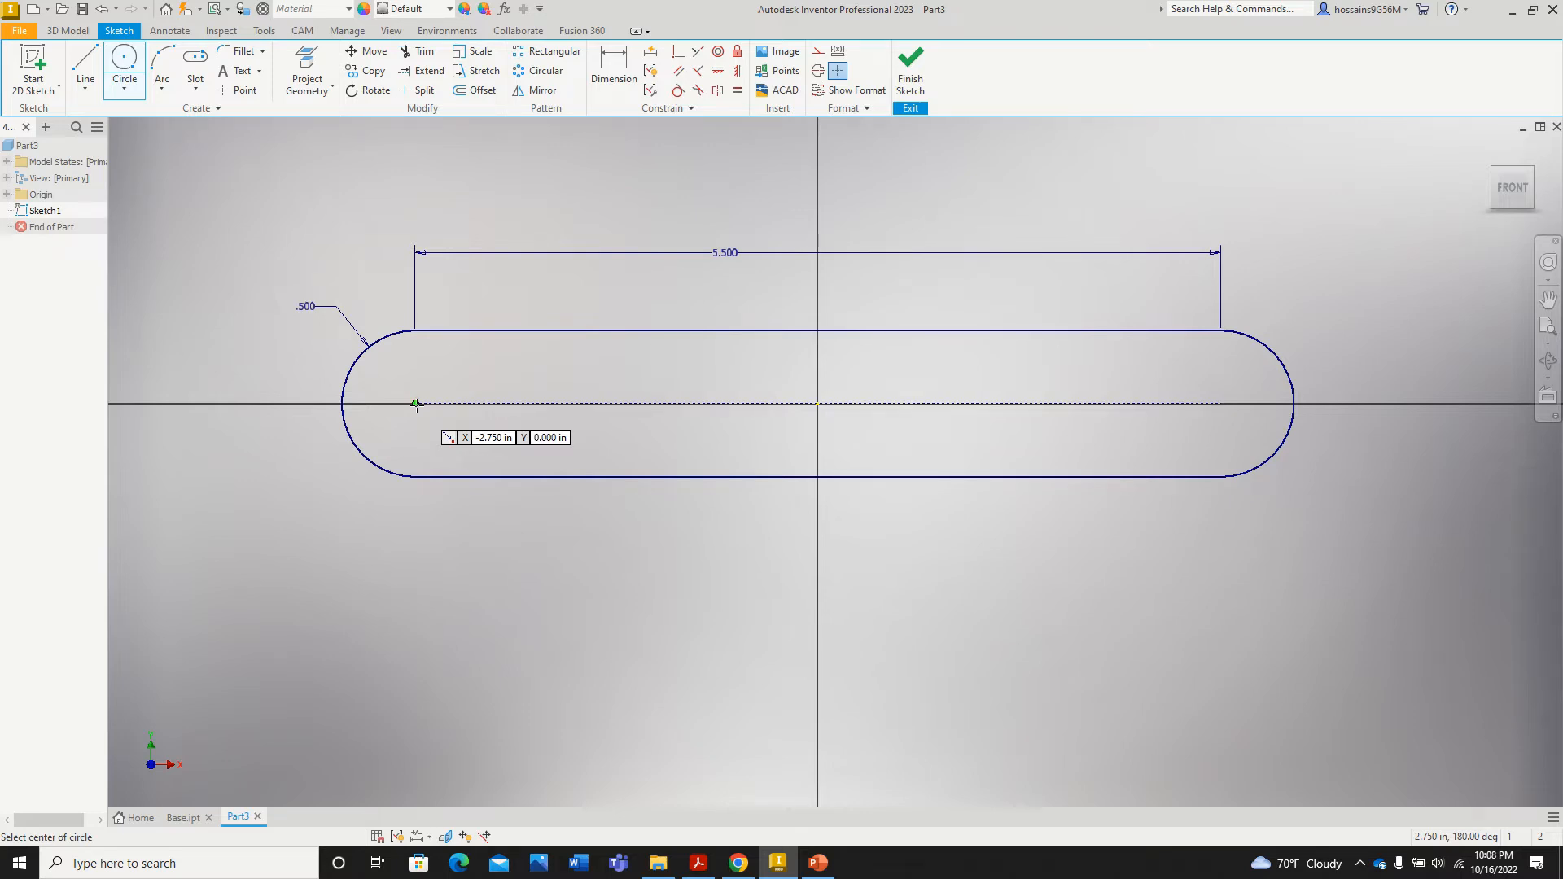
click(415, 403)
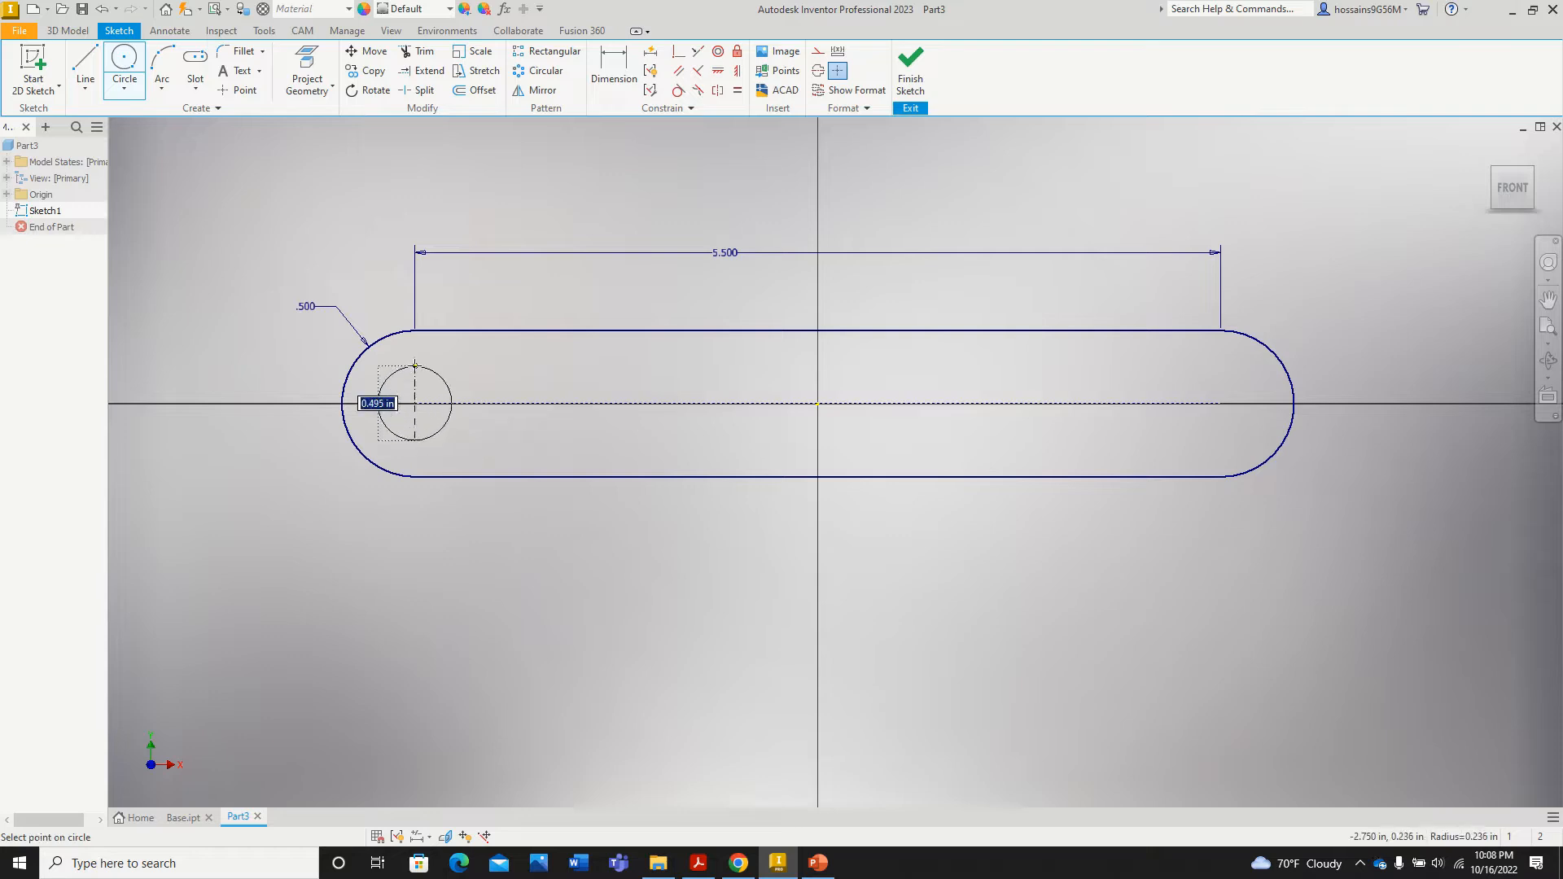
text(0.)
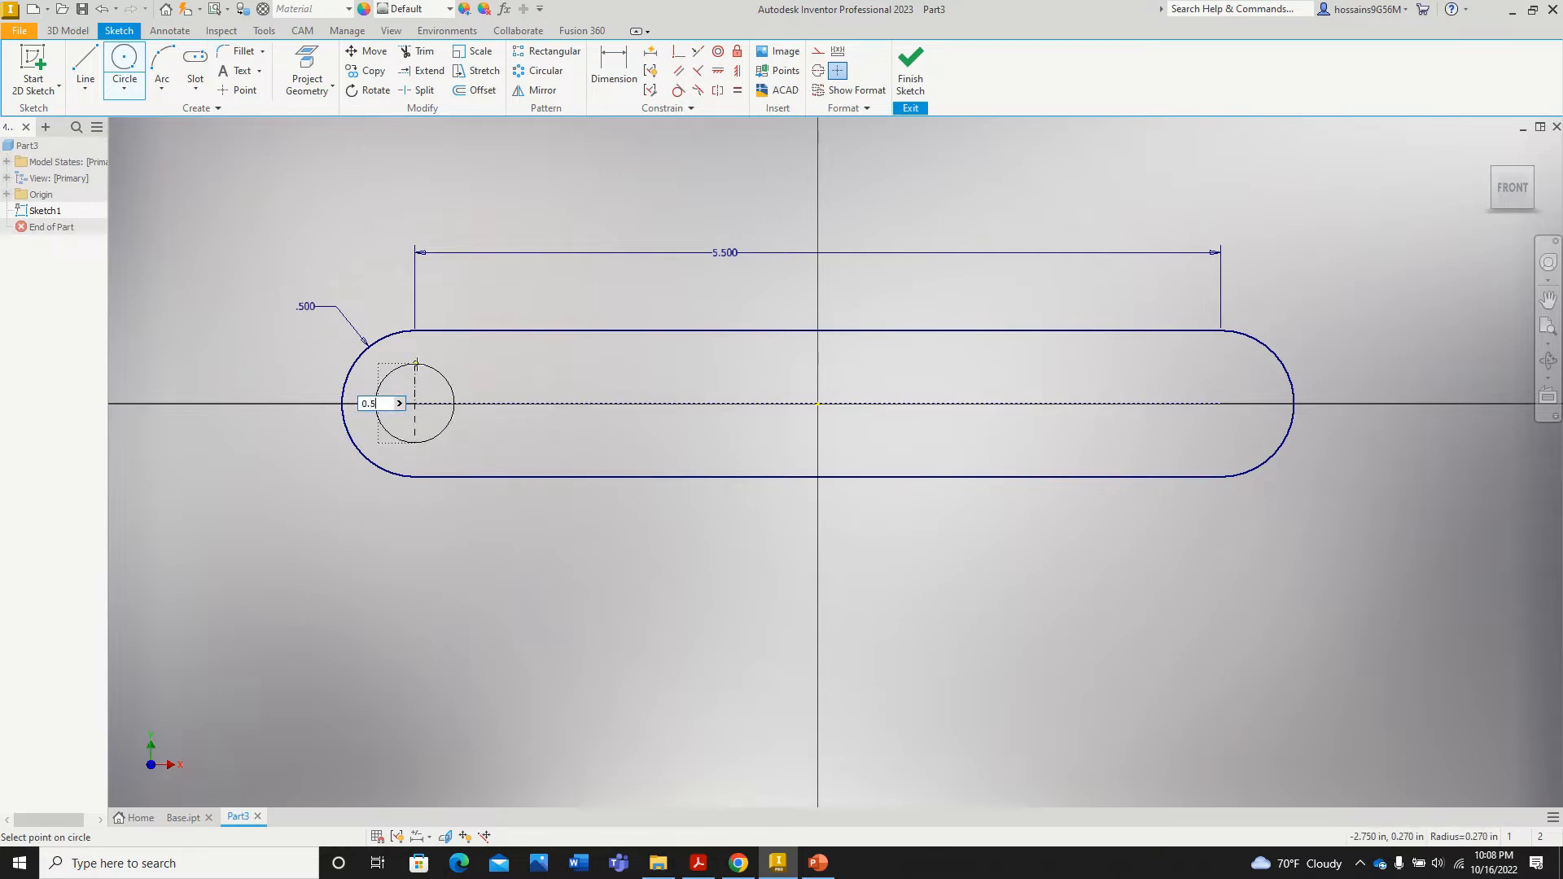
text(5)
key(Return)
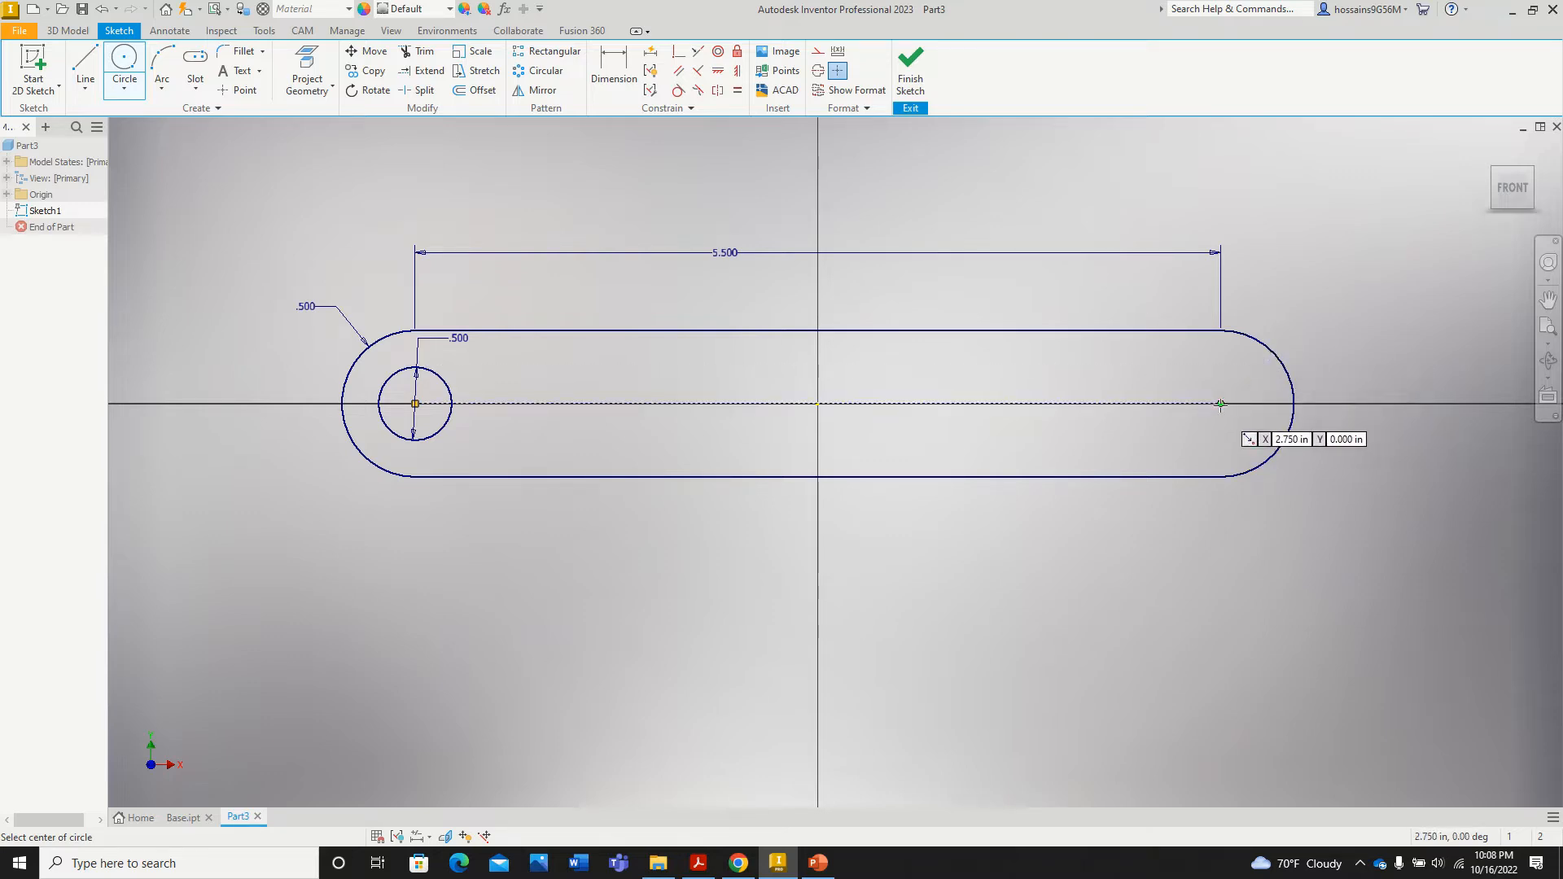
Step: Draw a matching 0.5 in diameter circle centred on the slot's right arc center
click(1220, 402)
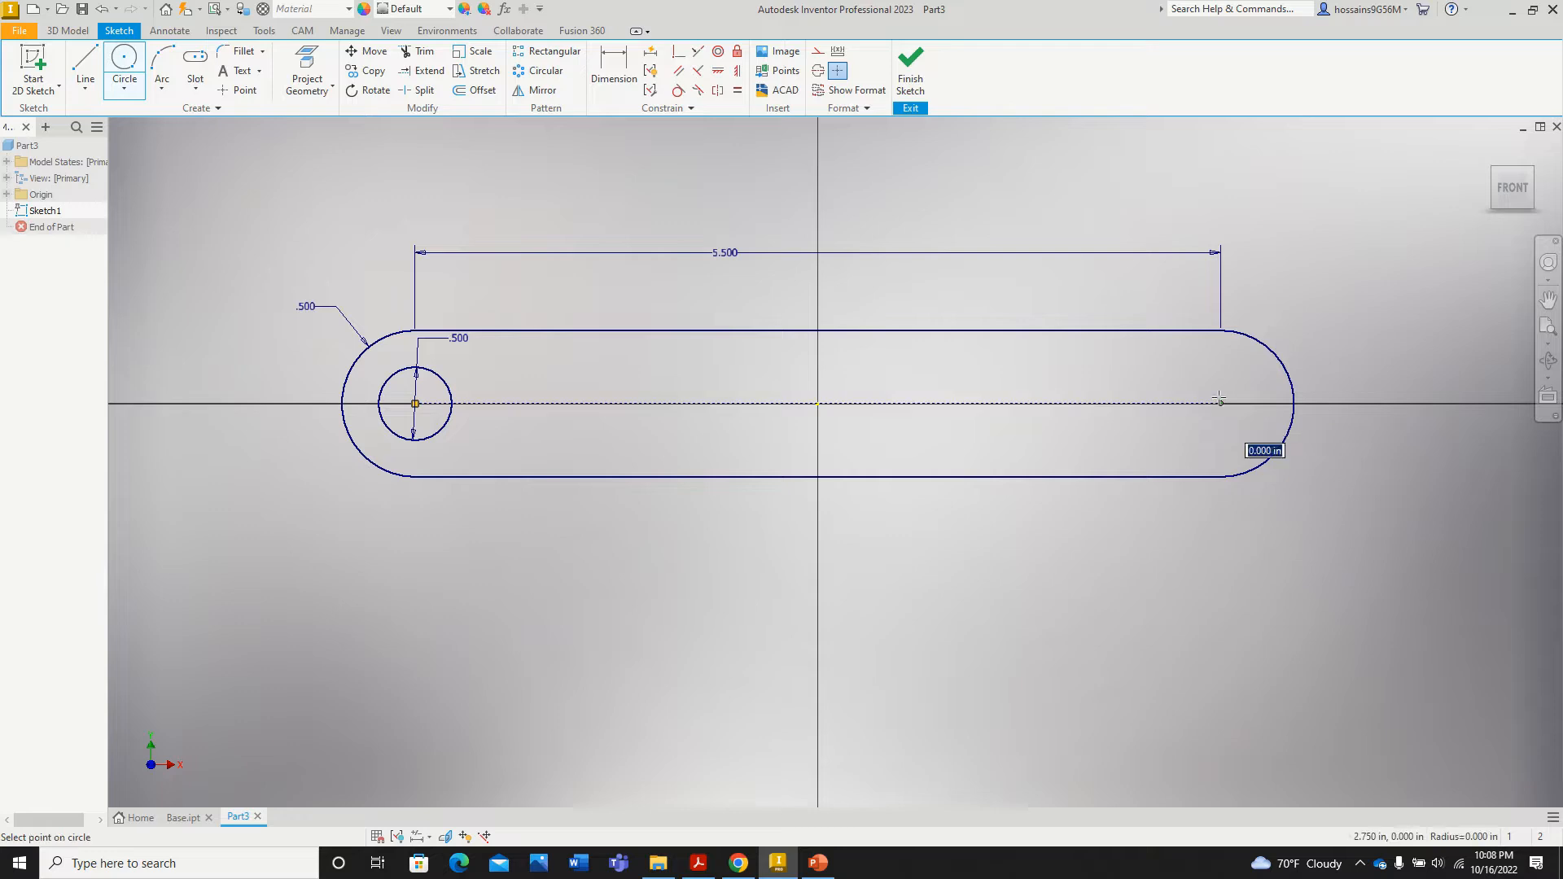
text(0)
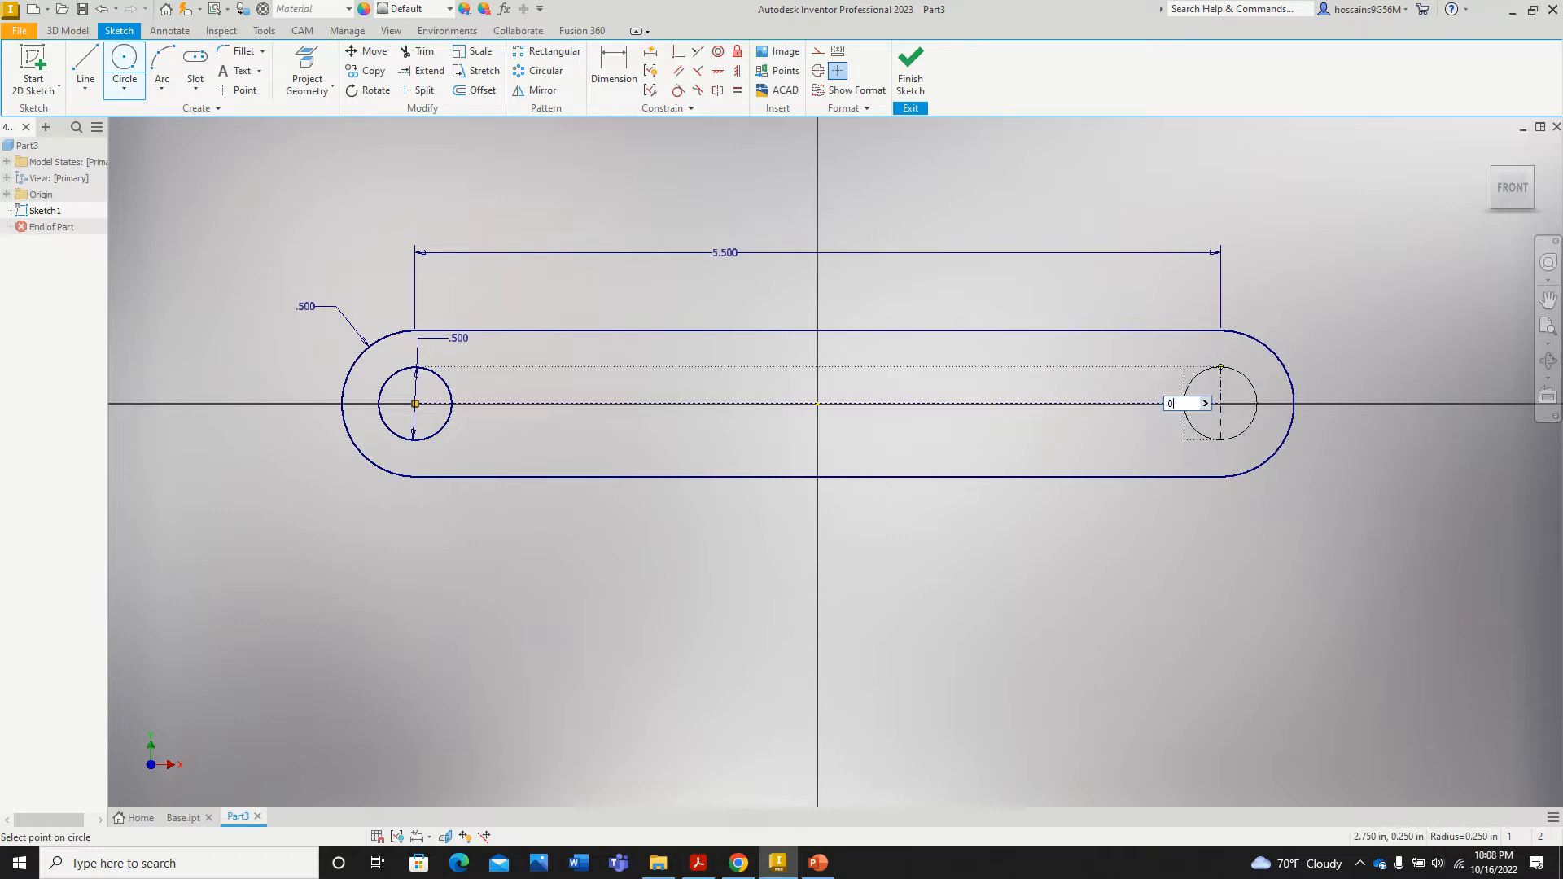
text(.5)
key(Return)
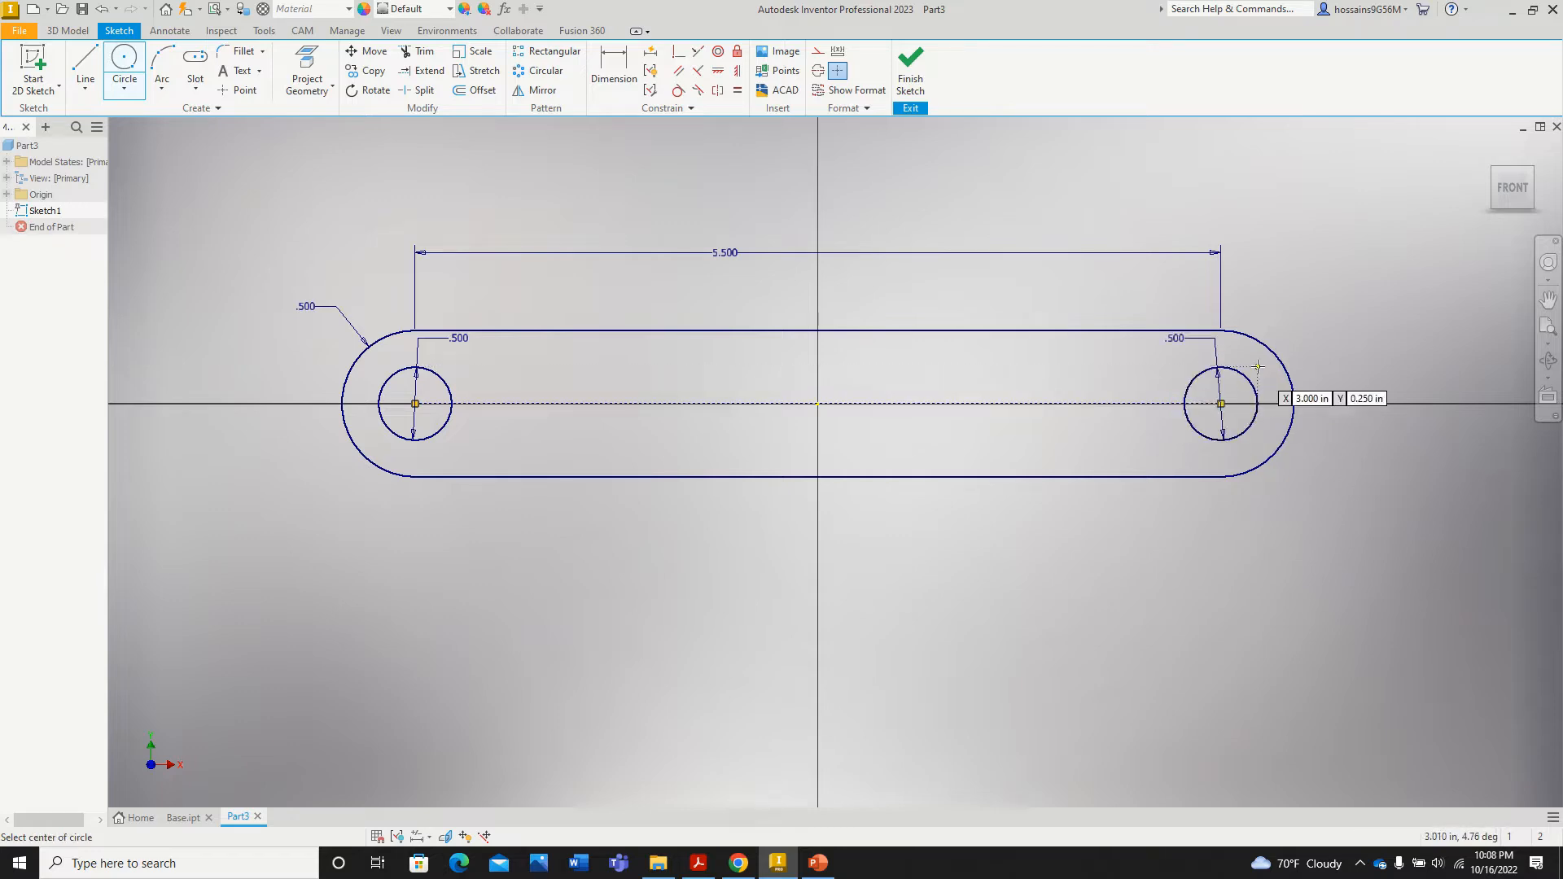
Step: Finish the sketch and extrude the slot profile around the two holes by 0.25 in
click(910, 84)
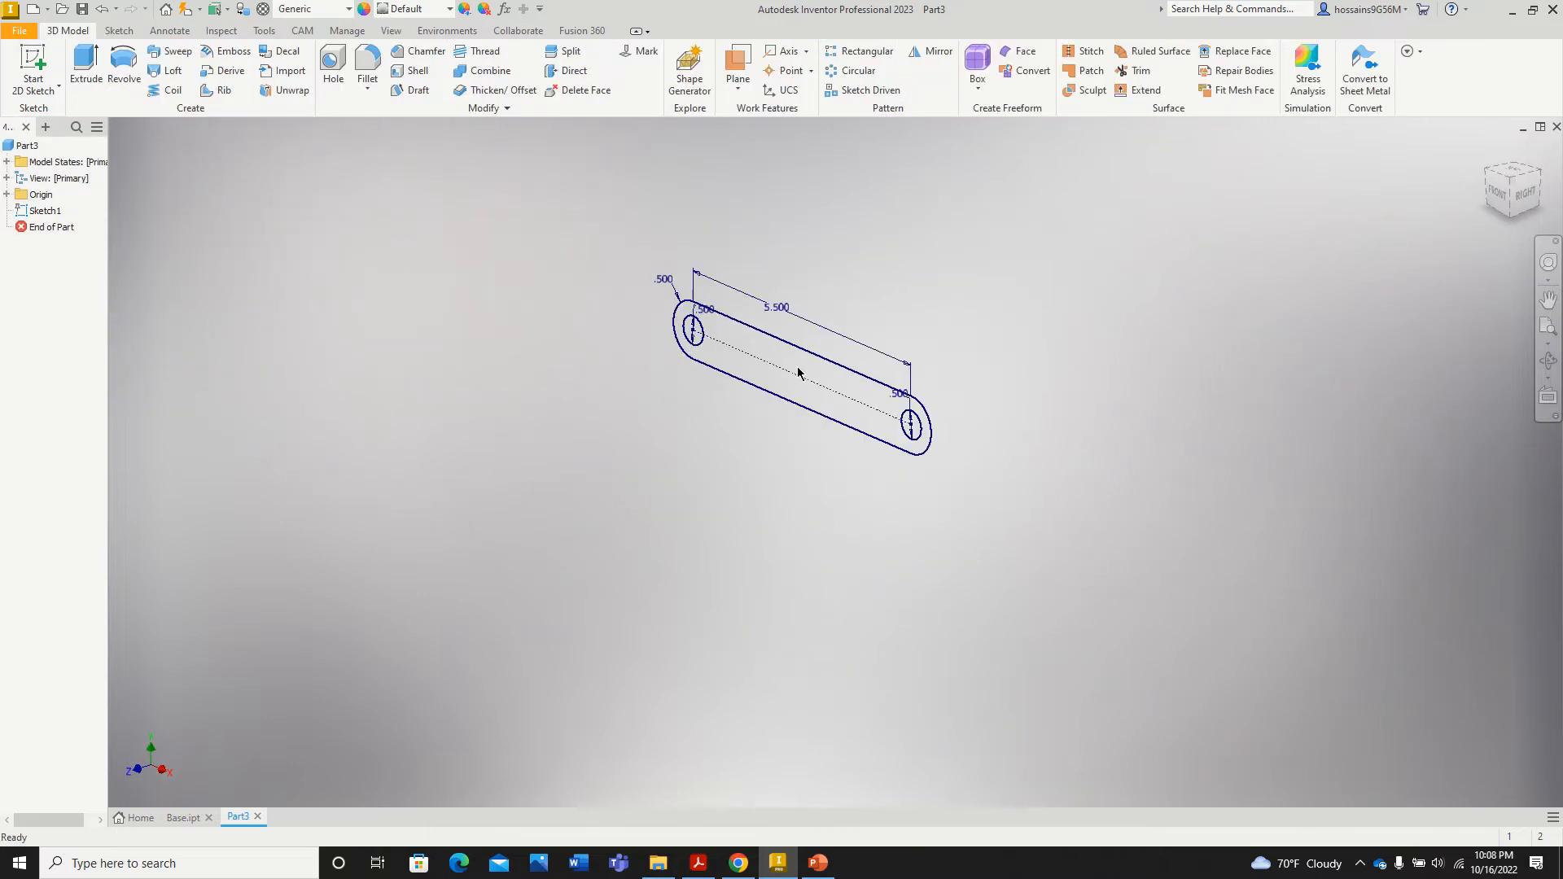
click(80, 66)
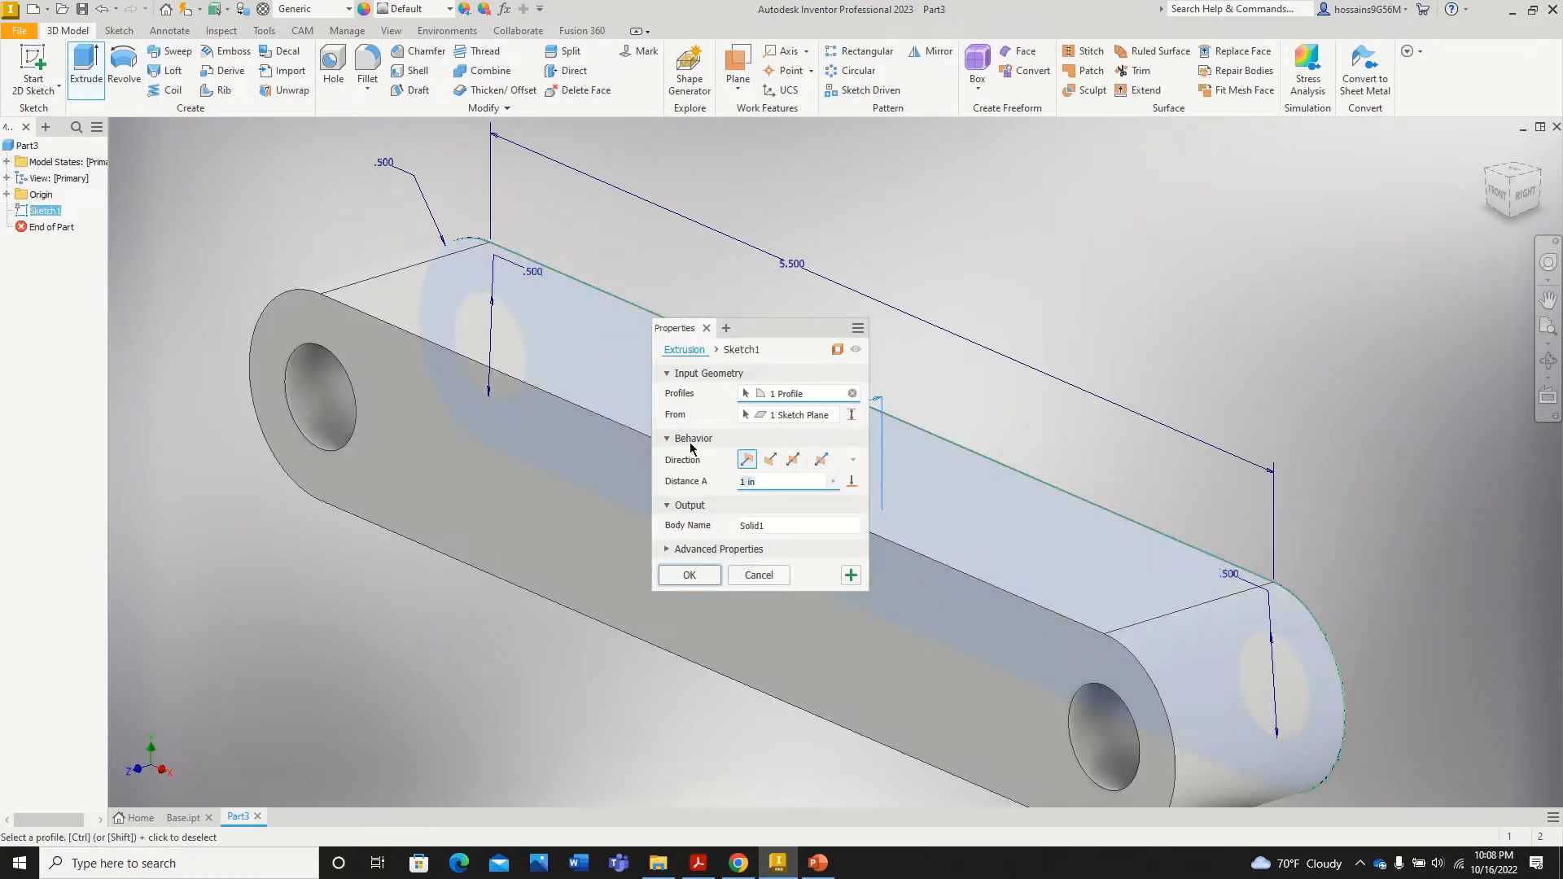
key(Return)
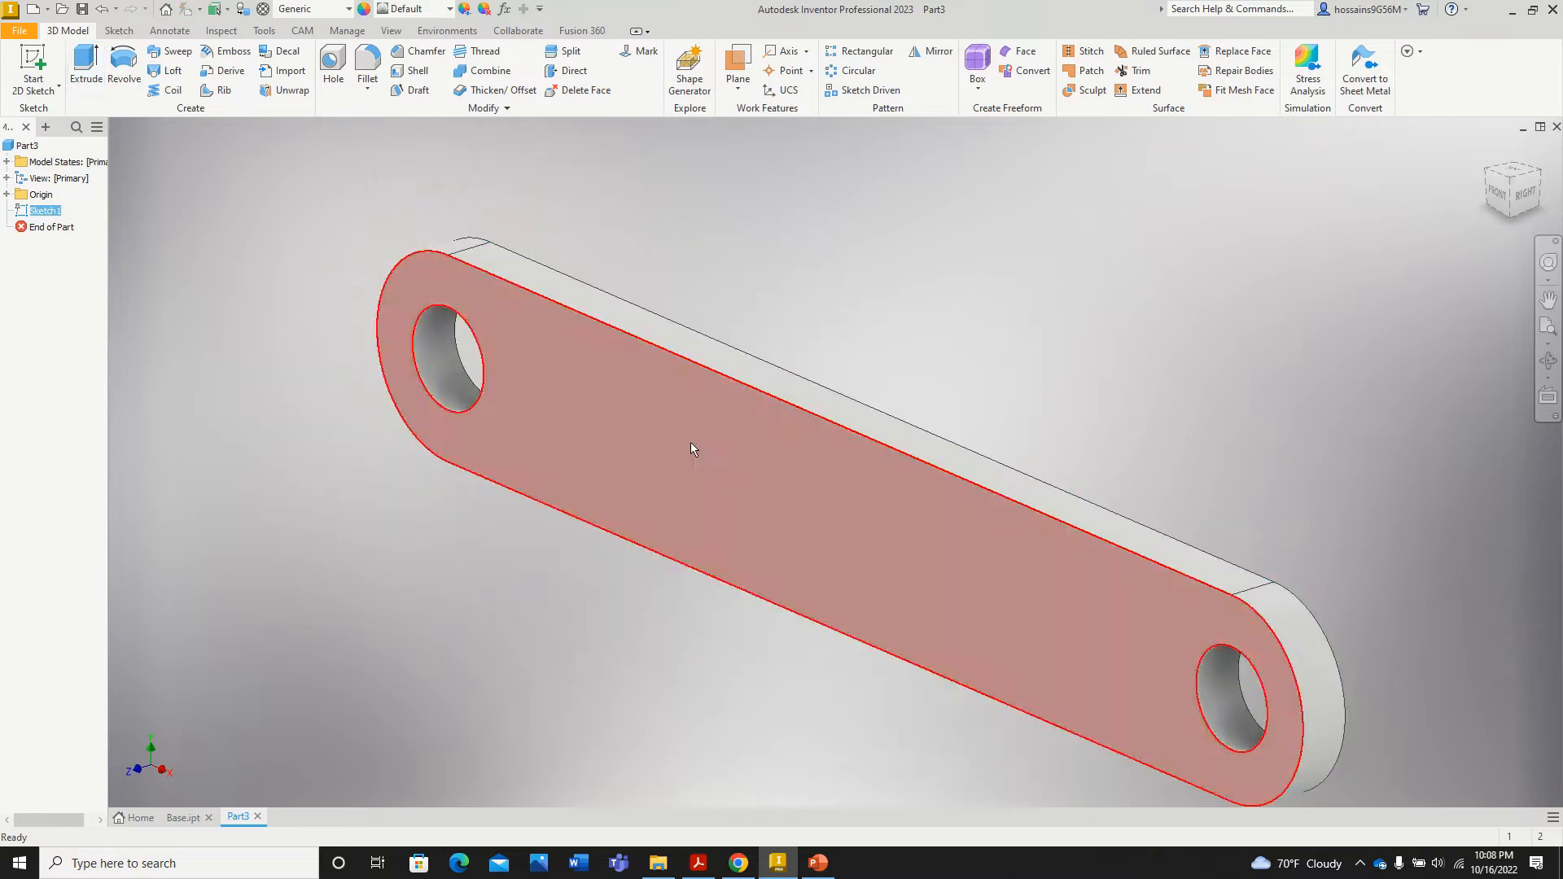
Step: Save the part in the Documents folder under the file name Crank and return to the home view
click(19, 30)
click(73, 202)
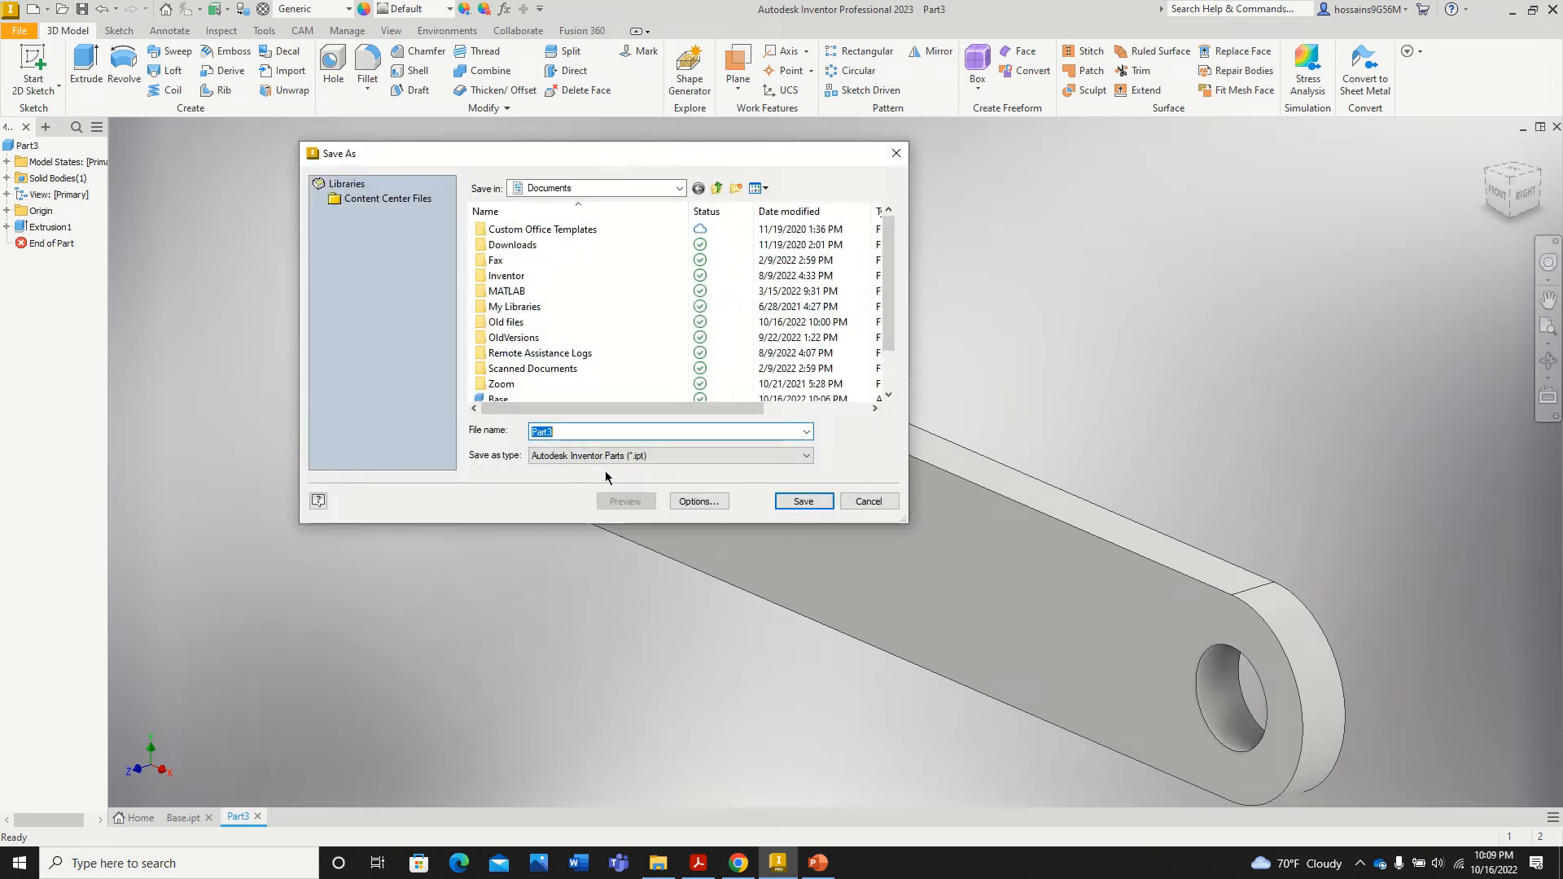
text(Crank)
click(798, 501)
key(F6)
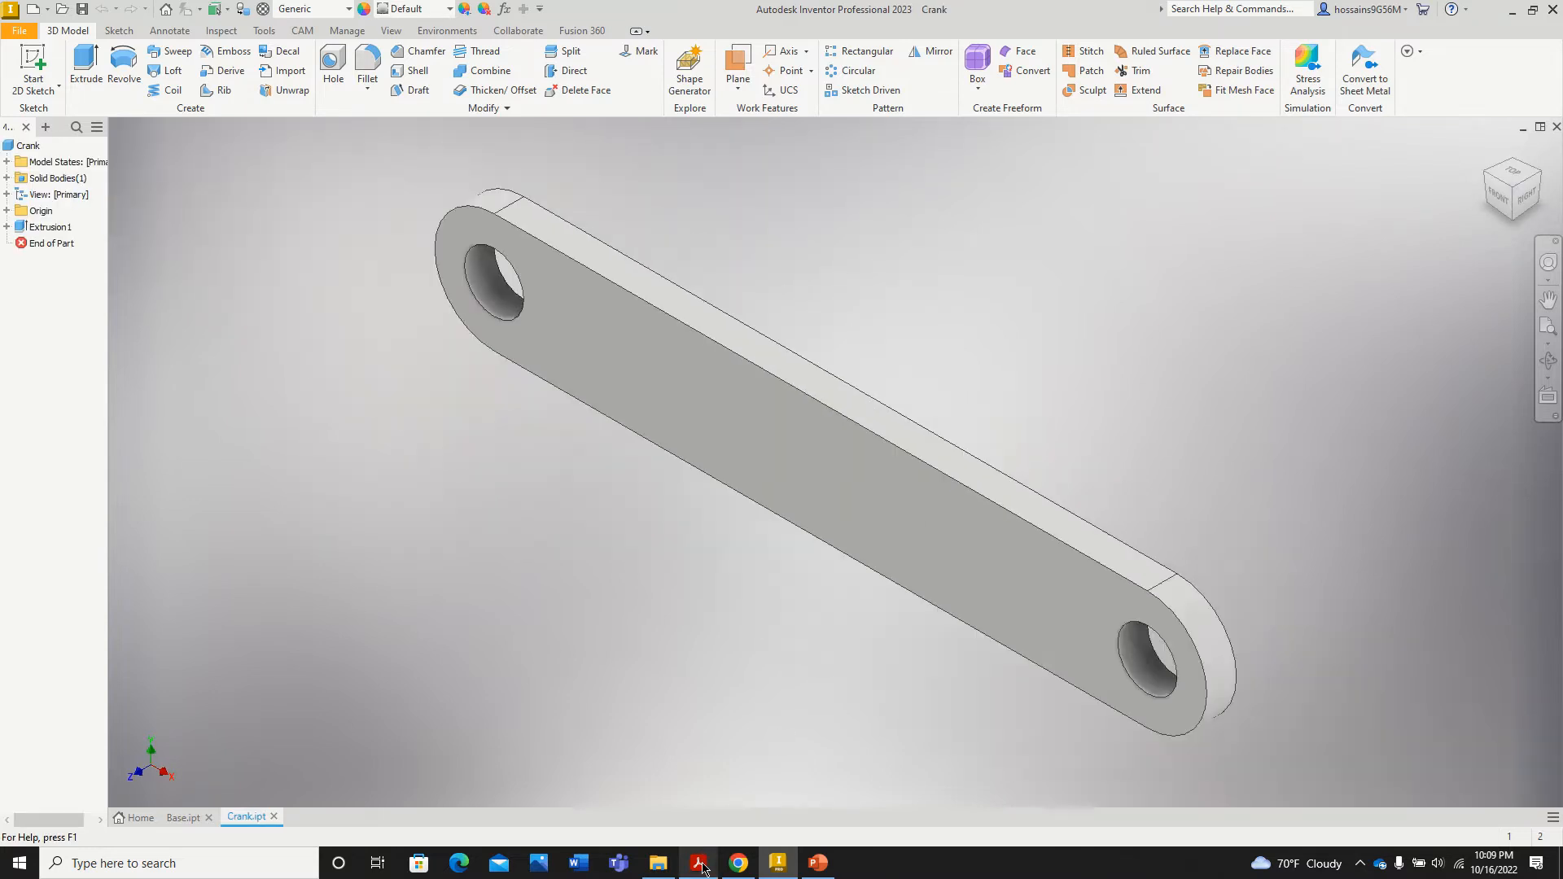
Step: Read the note below Figure 6.3 in the PDF, then return to Inventor and save a copy of the crank in Documents as Rod
mouse_move(702, 868)
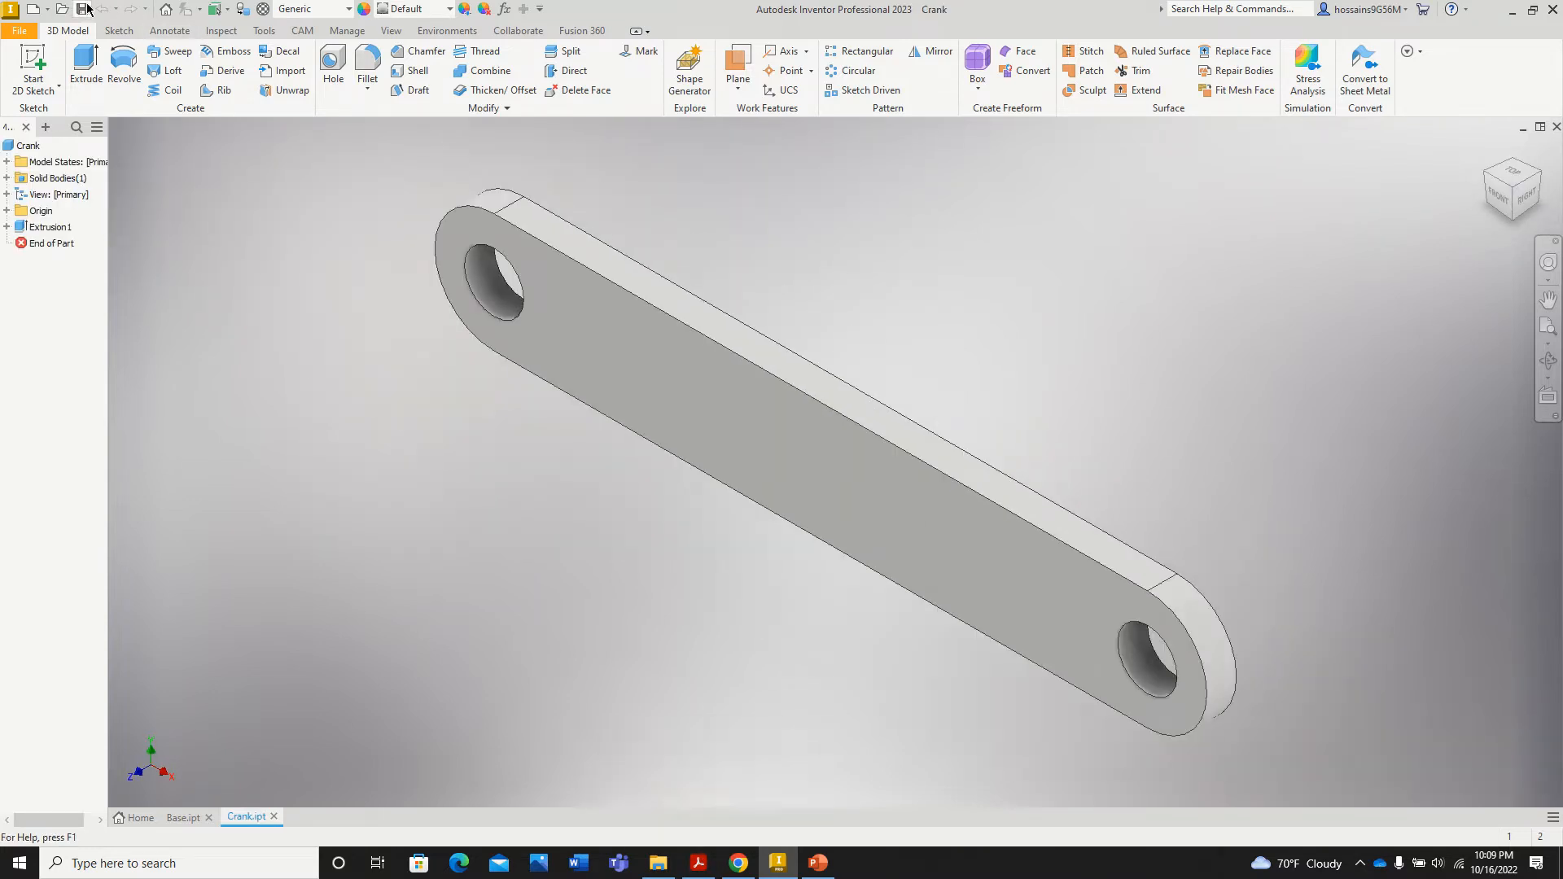
click(699, 862)
scroll(739, 583, down, 3)
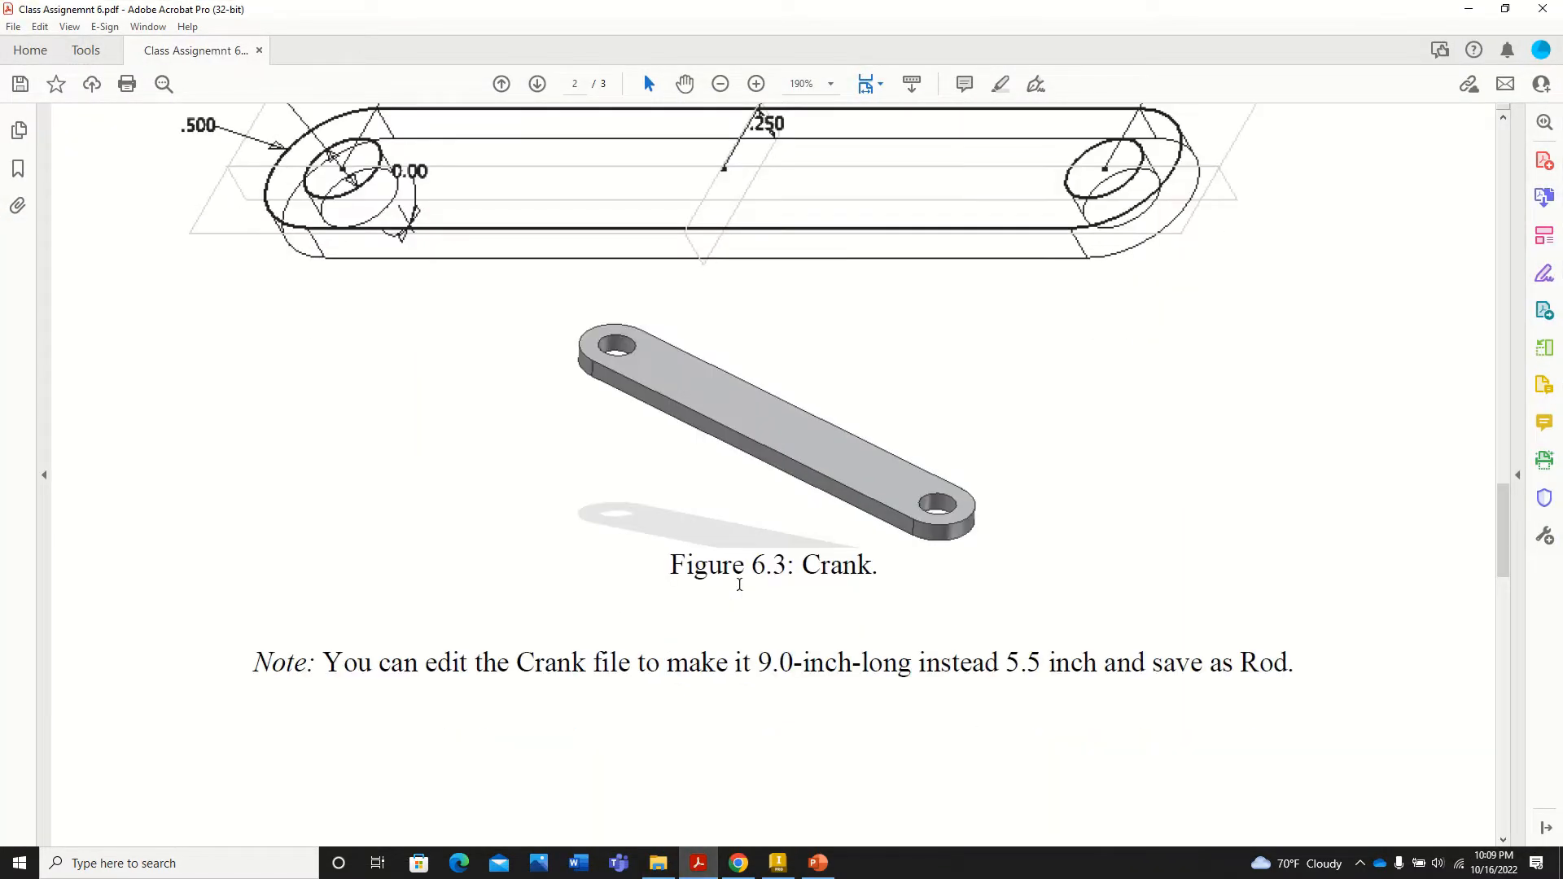
scroll(632, 633, up, 1)
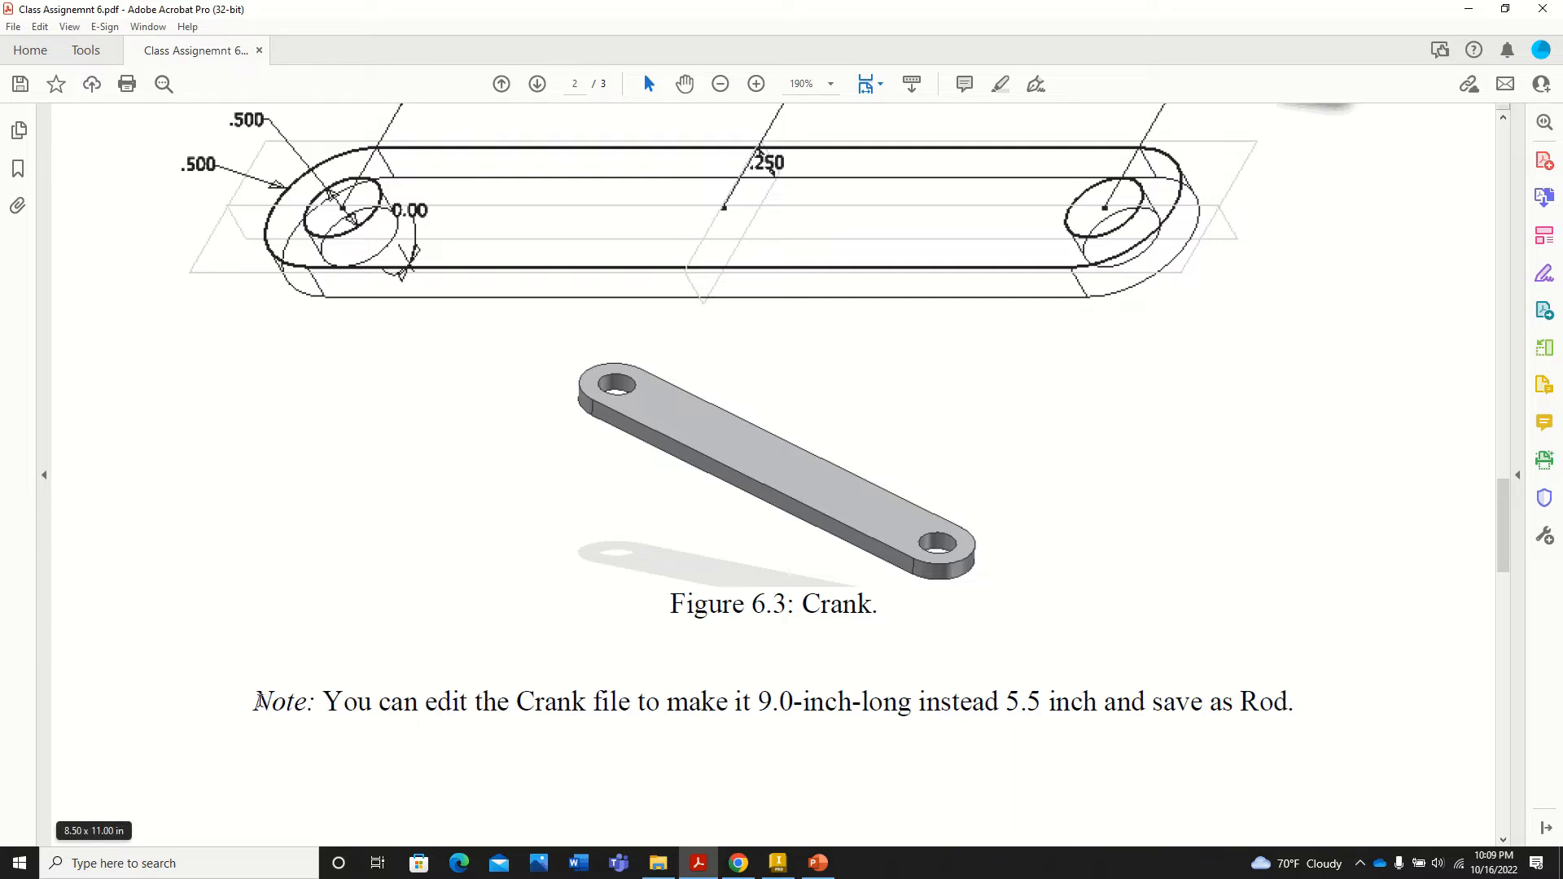
drag(256, 698, 1290, 698)
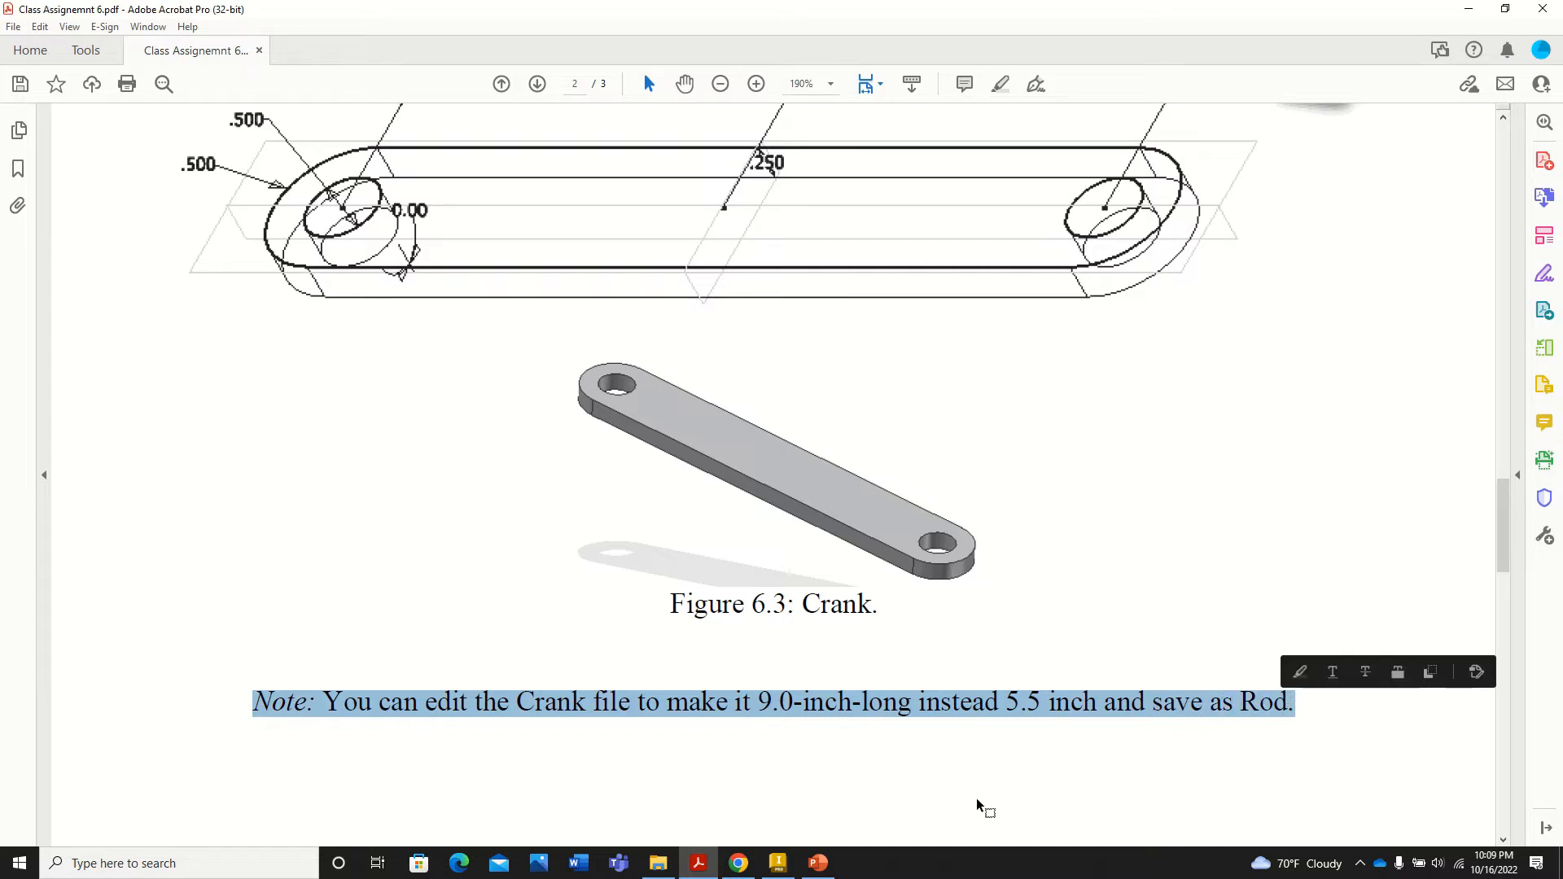
click(777, 864)
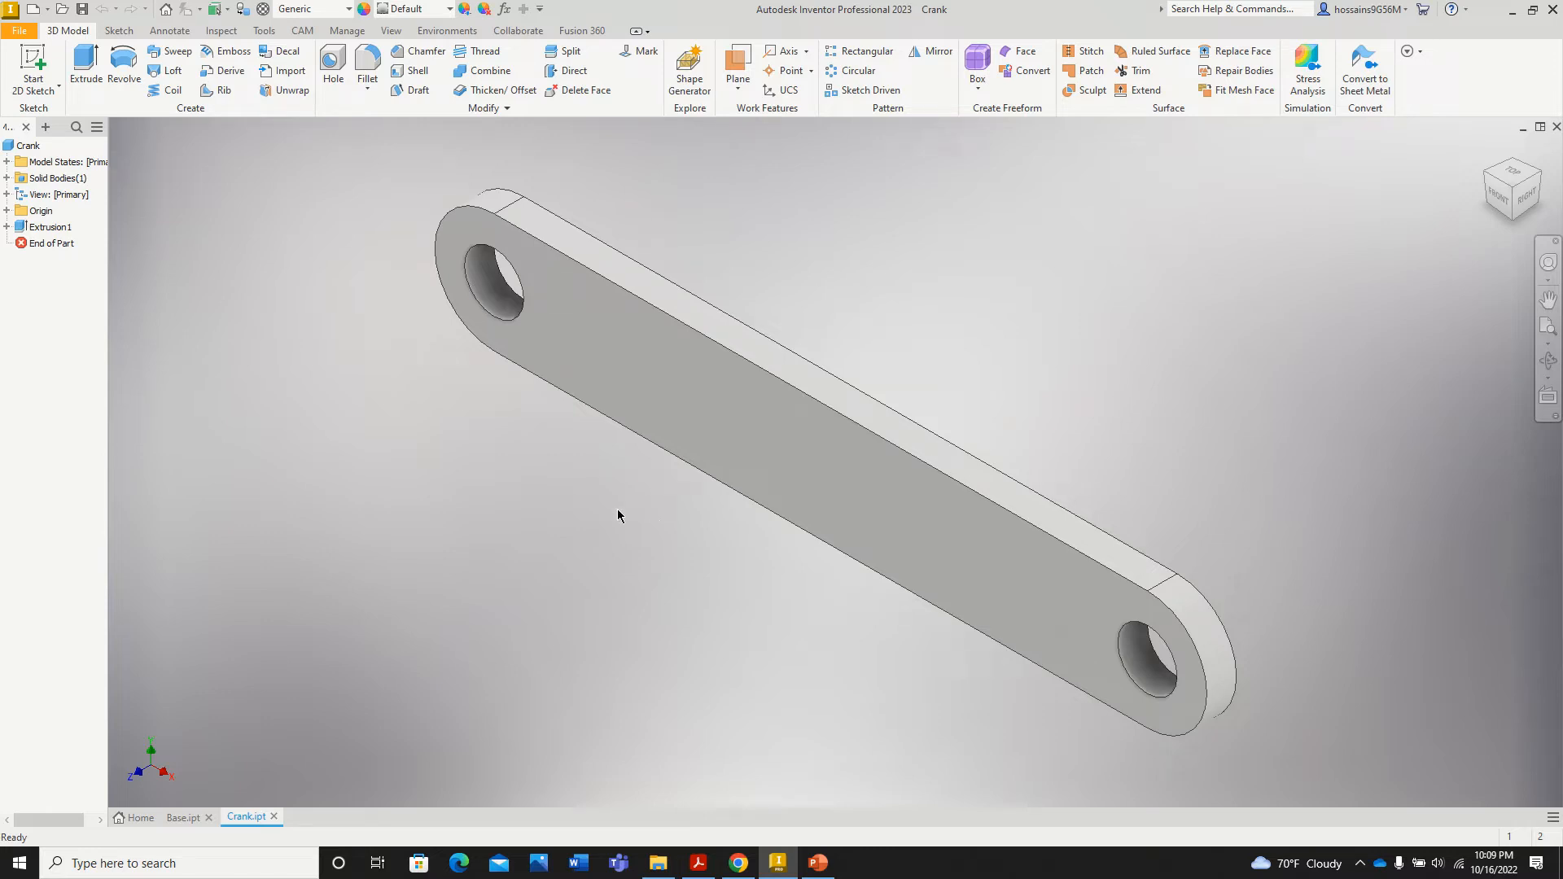
click(20, 33)
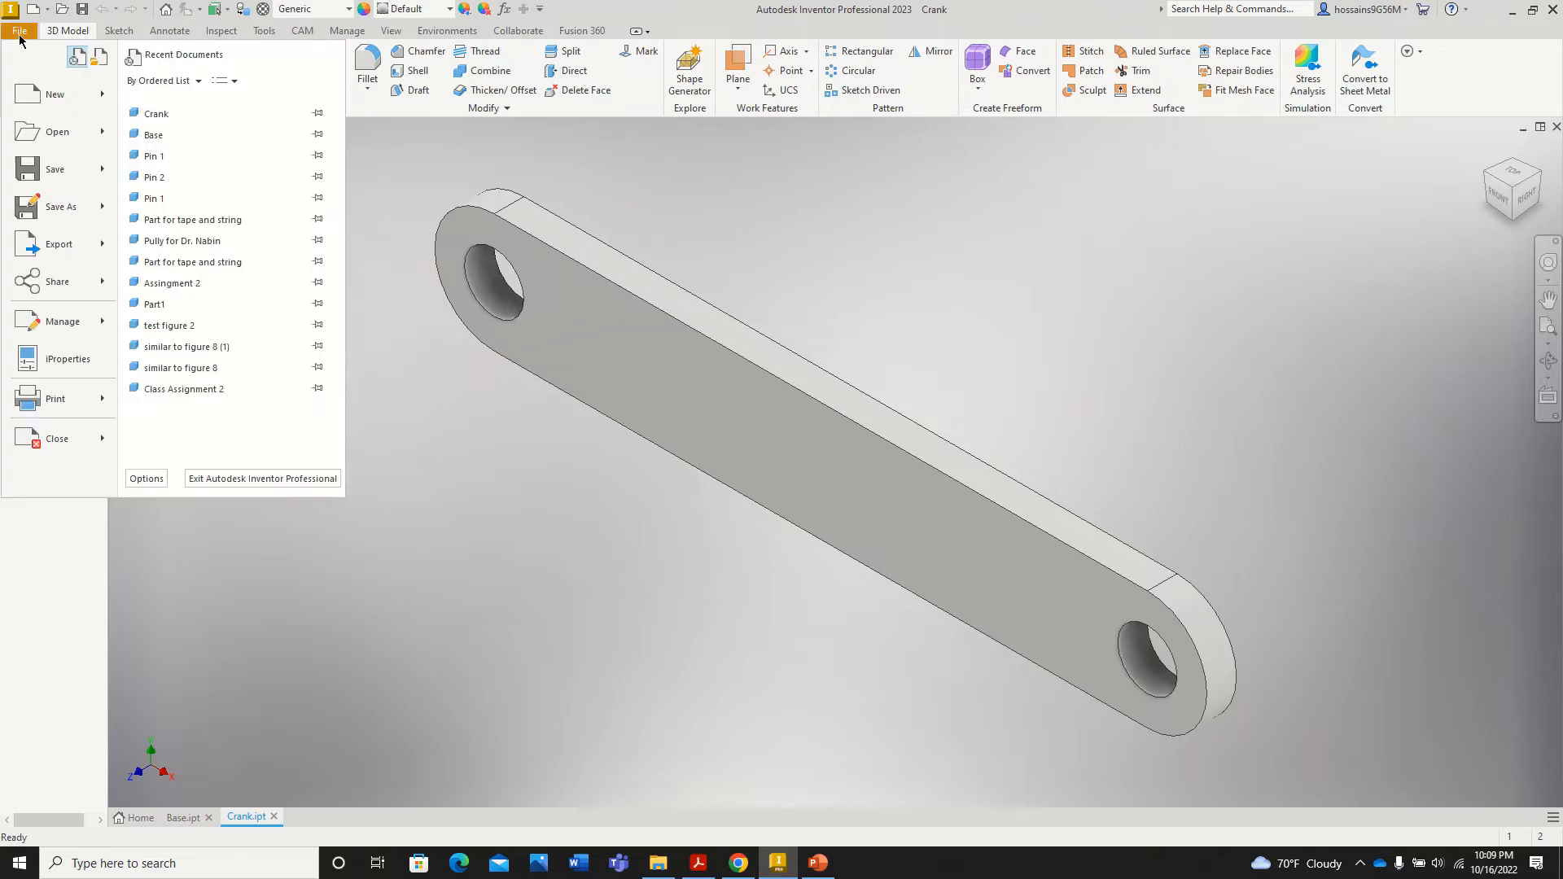
click(57, 207)
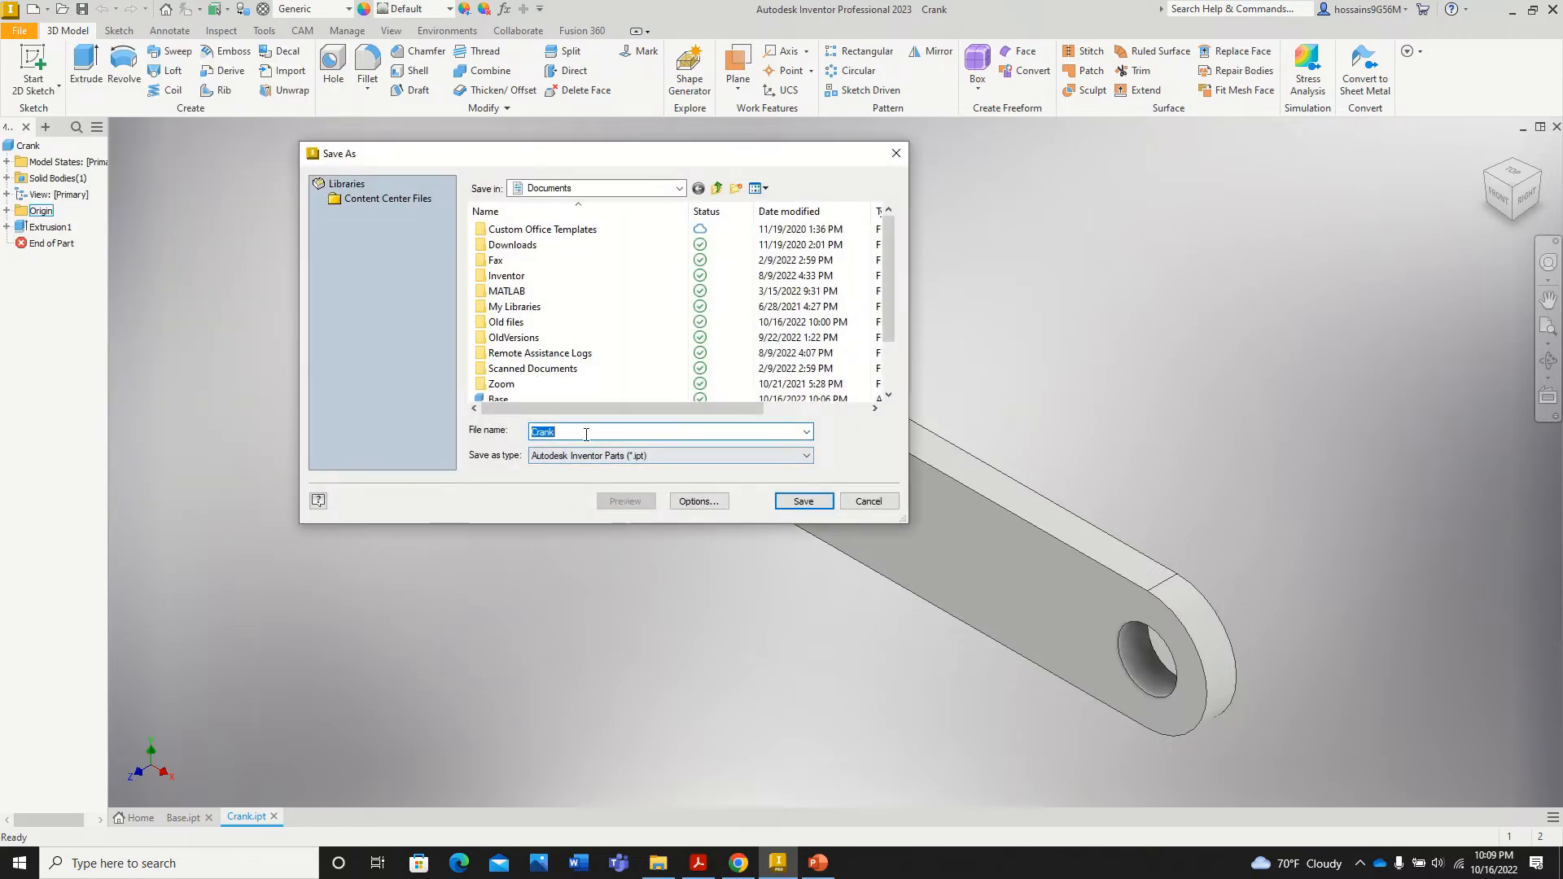
scroll(537, 368, down, 2)
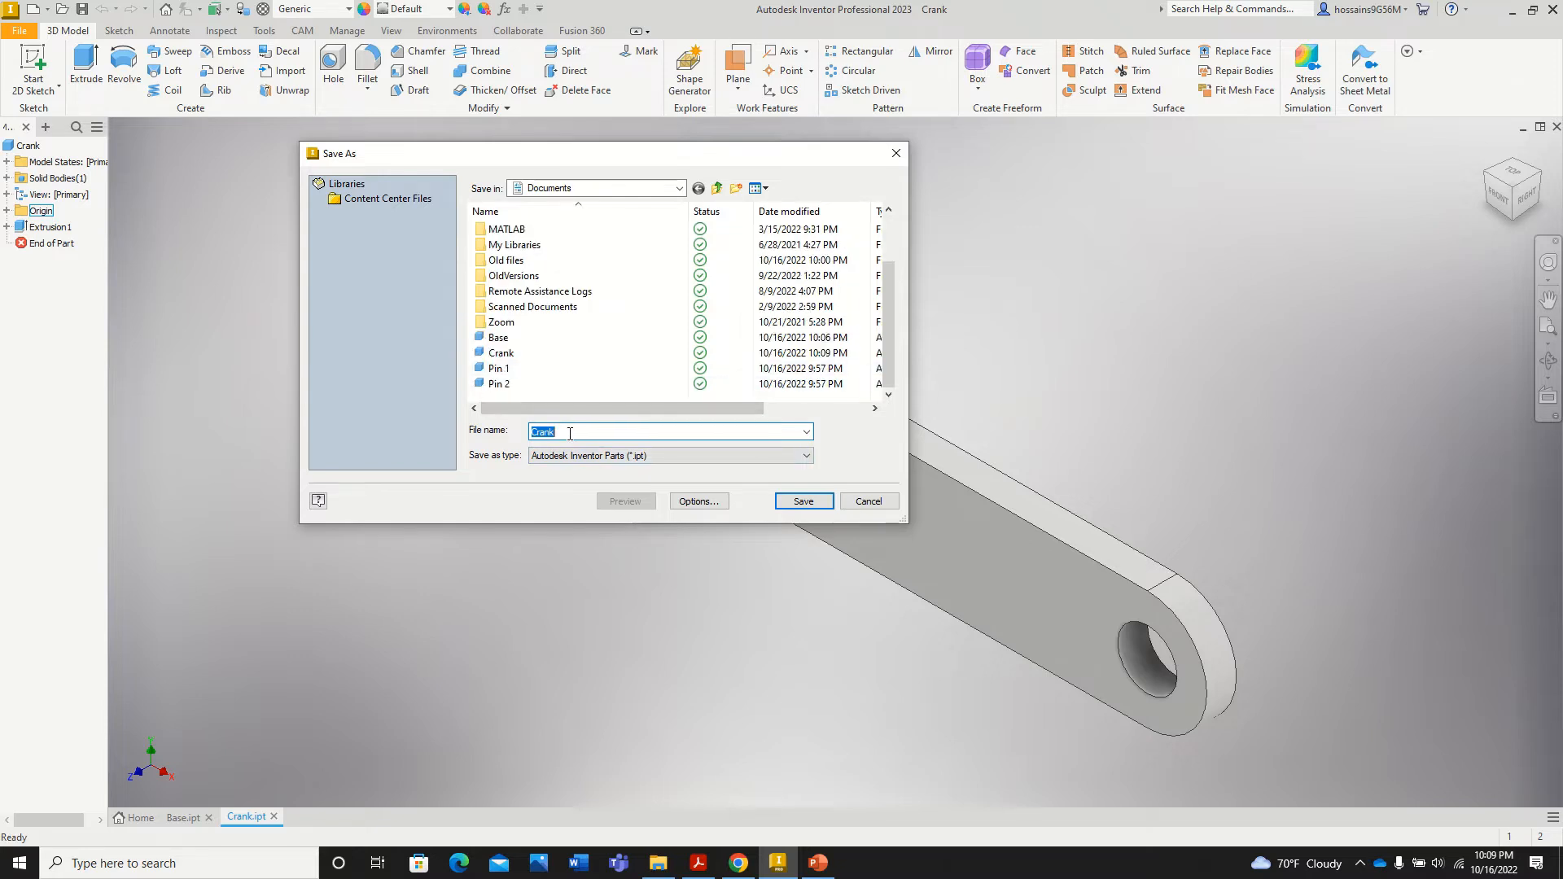
text(Rod)
click(802, 502)
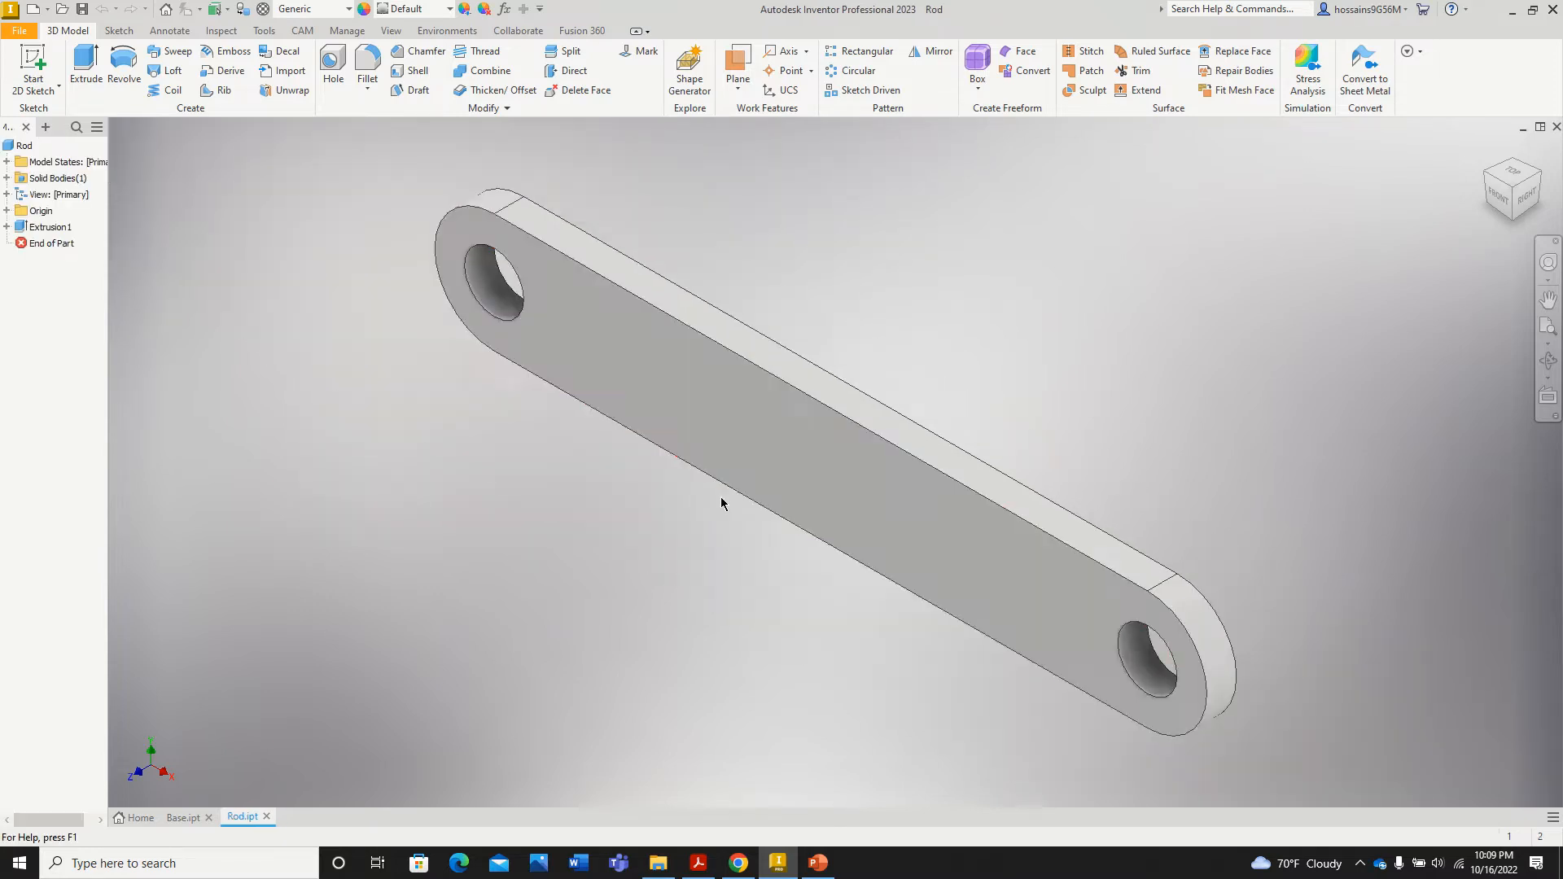
Step: Edit the sketch of the rod's extrusion and set the center-to-center slot length to 9 in
right_click(53, 232)
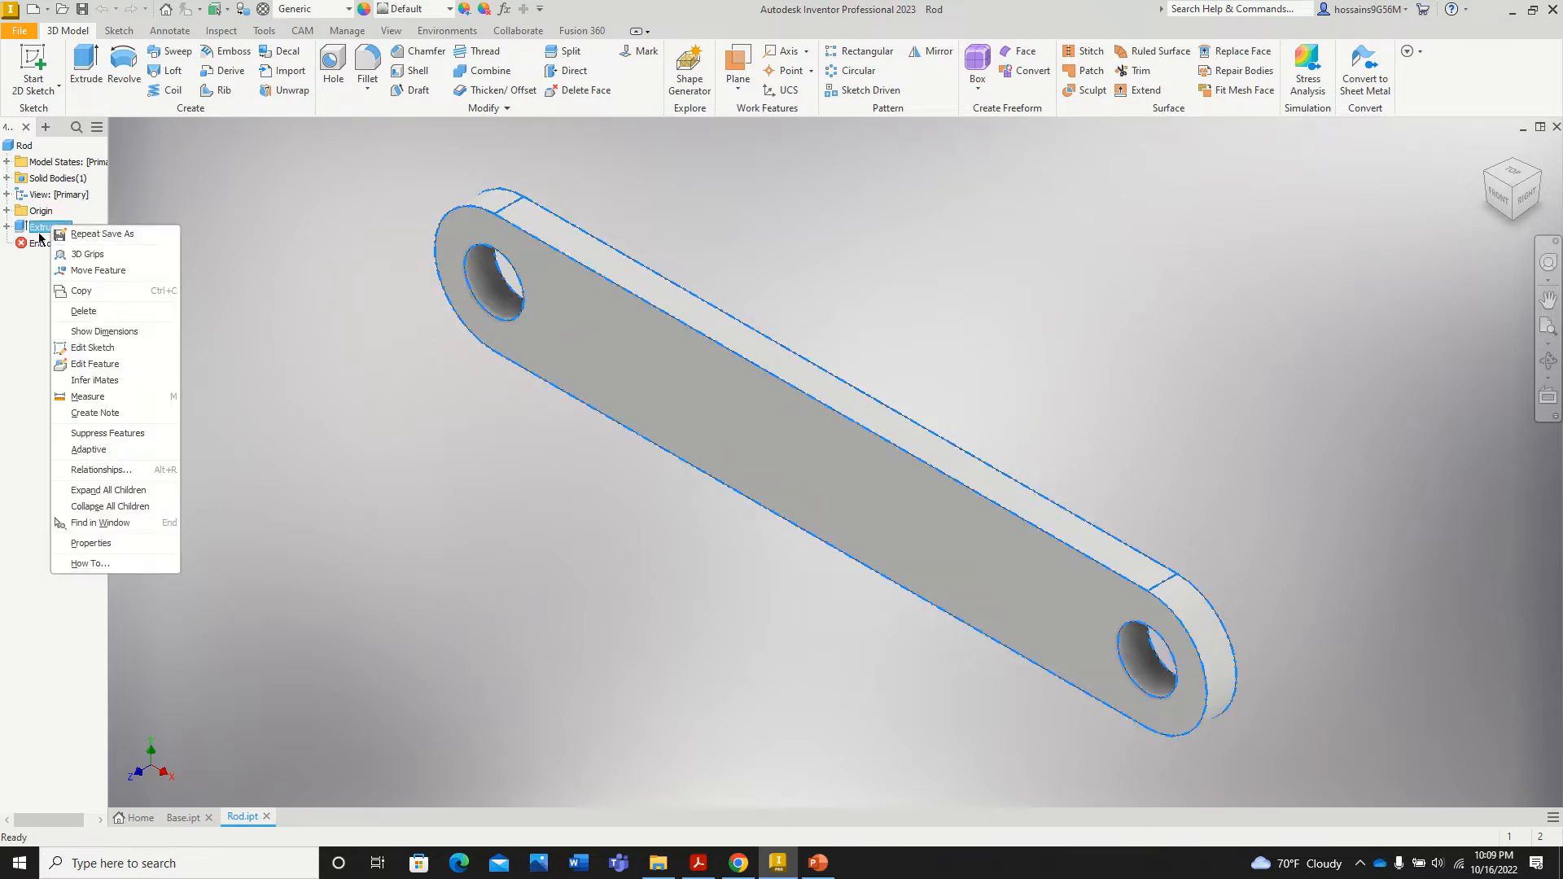
click(95, 348)
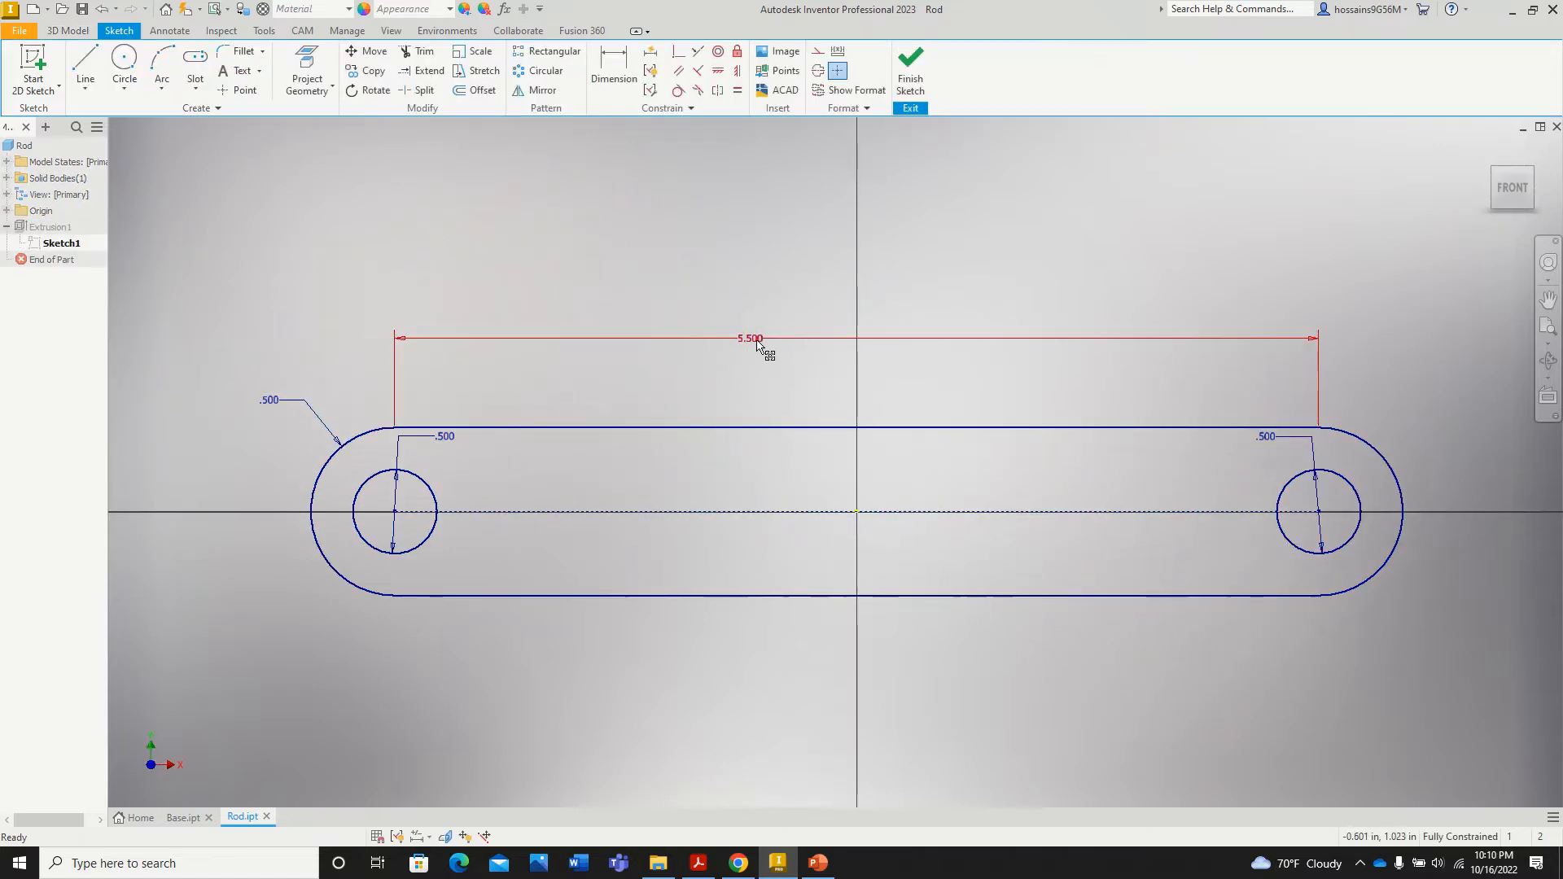
double_click(757, 342)
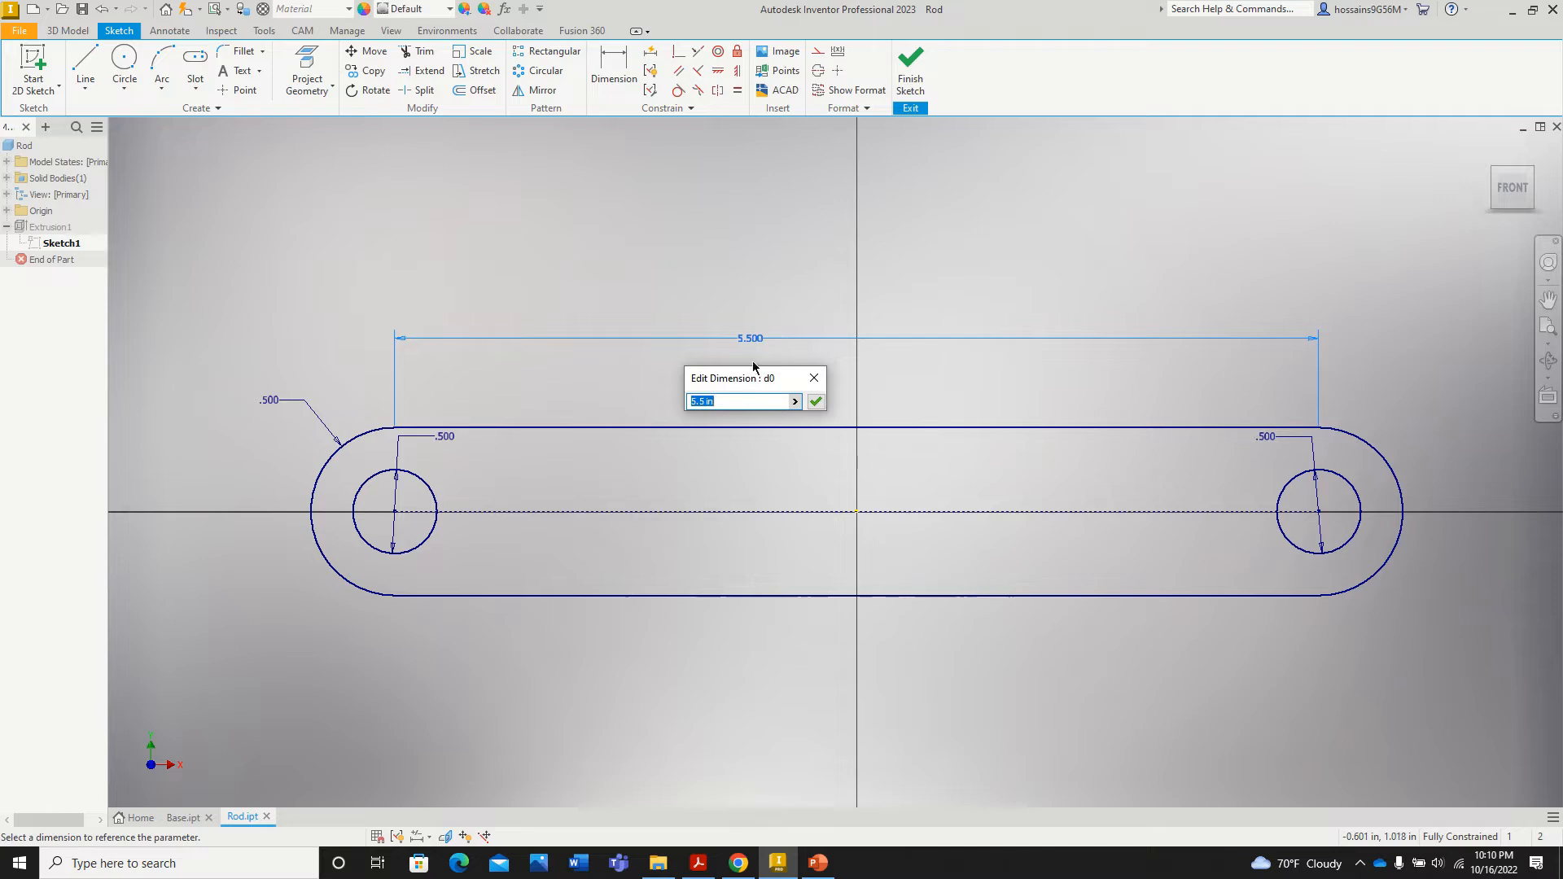
text(9)
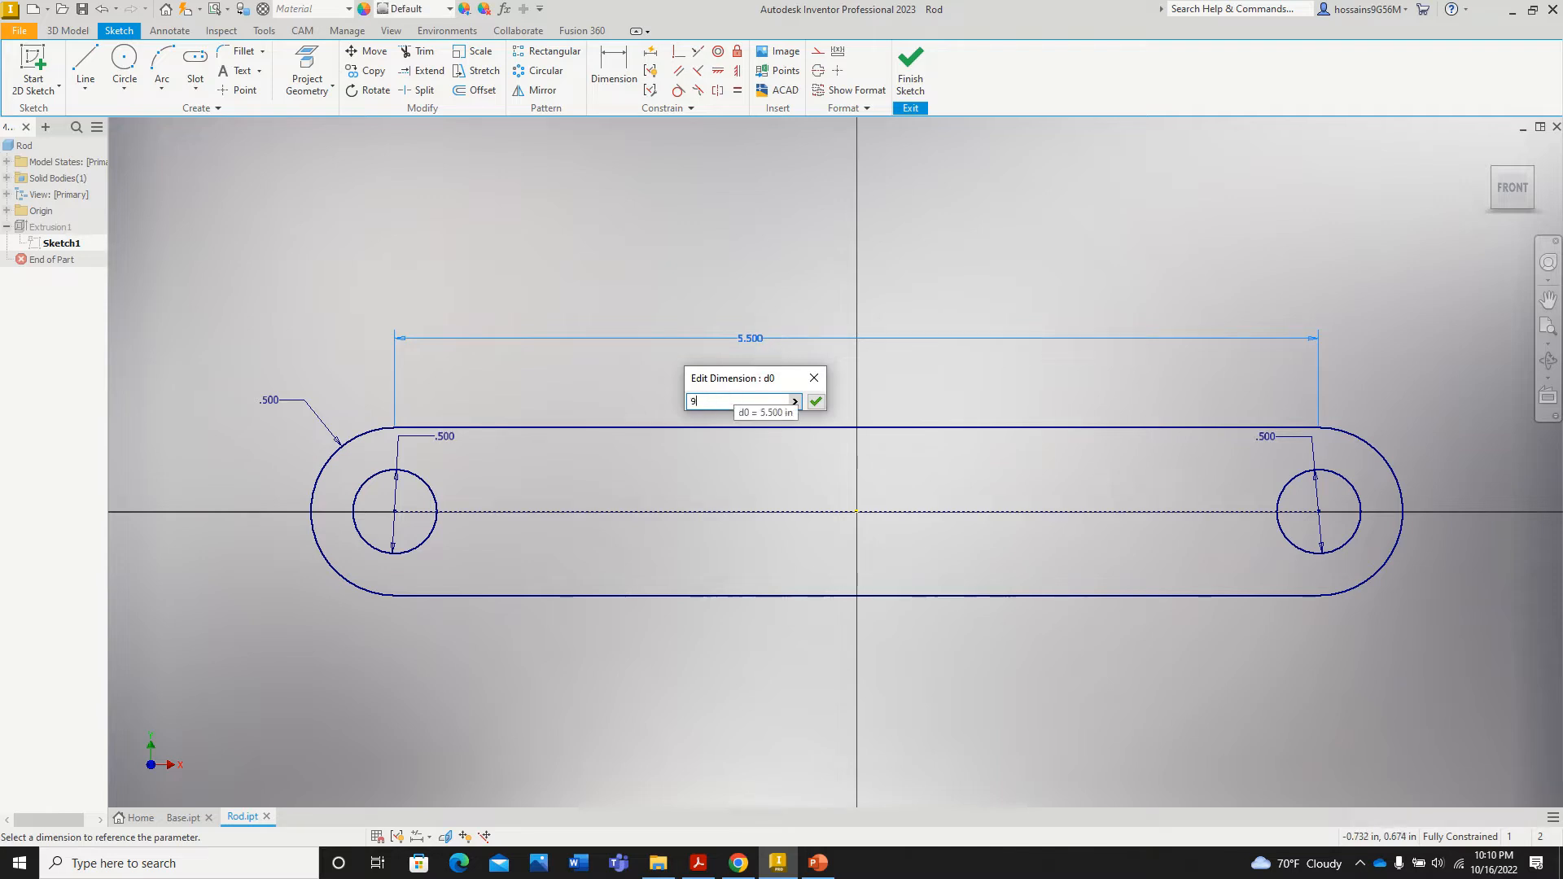
key(Return)
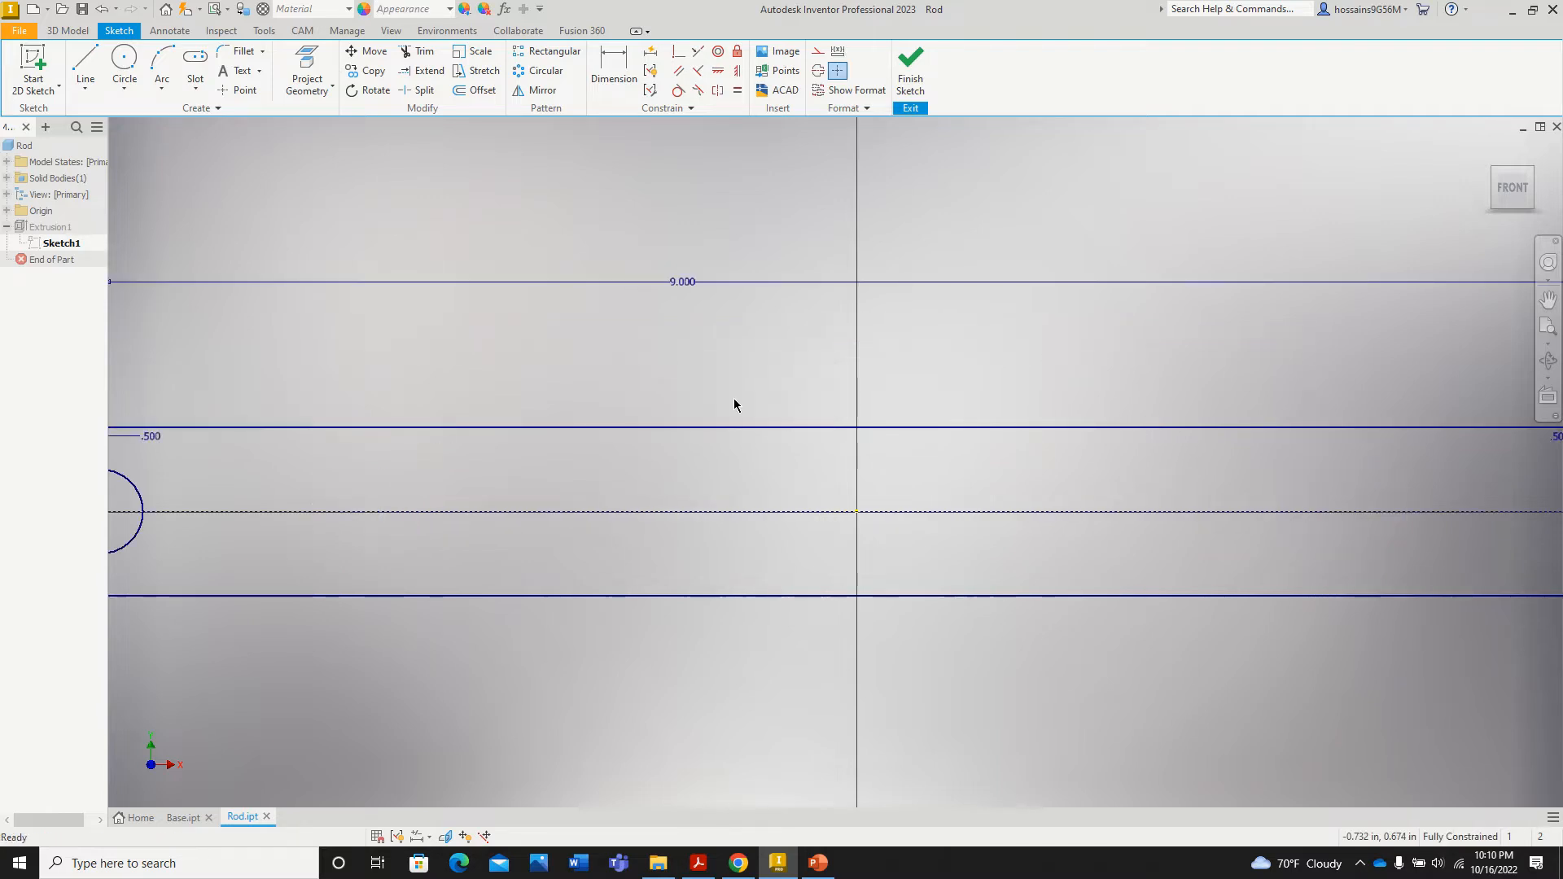
Step: Finish editing the rod's sketch and save the part
scroll(737, 403, down, 5)
scroll(740, 403, up, 3)
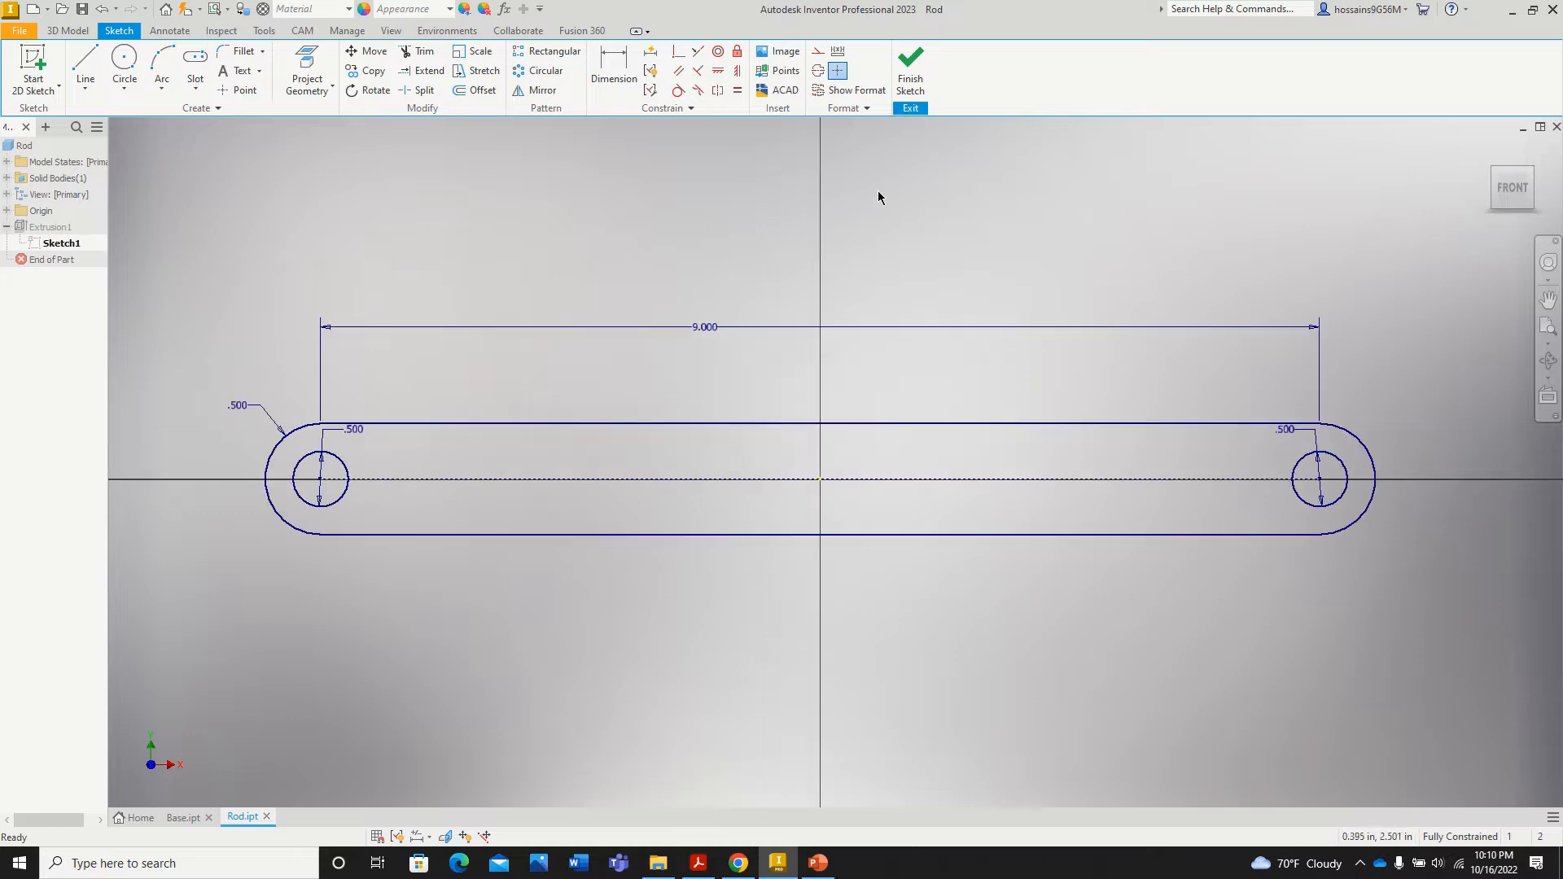
click(910, 75)
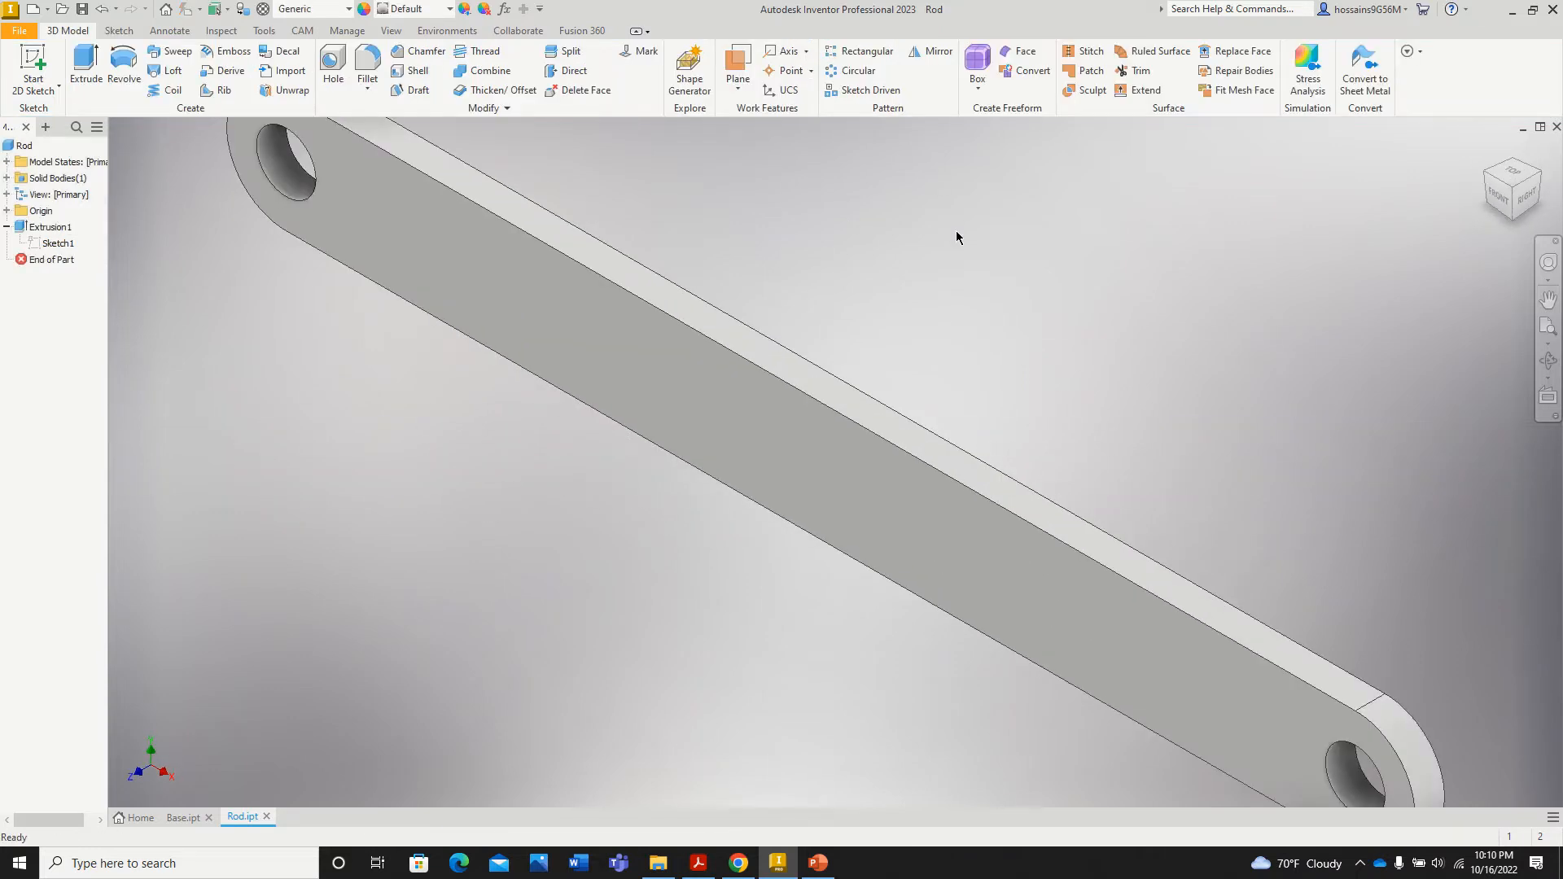
scroll(900, 350, down, 3)
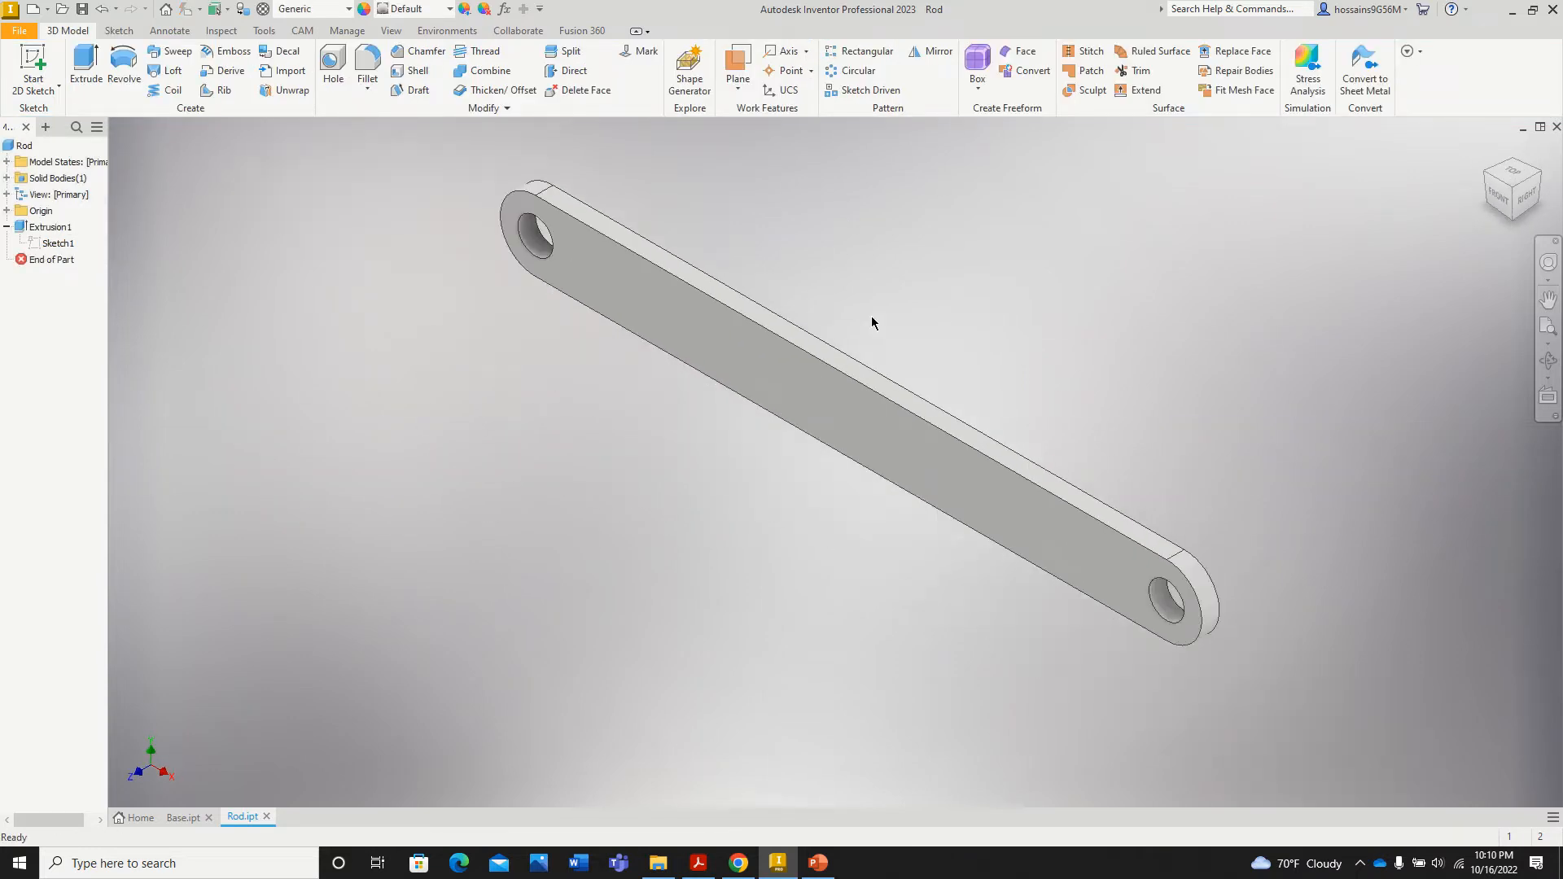
click(85, 11)
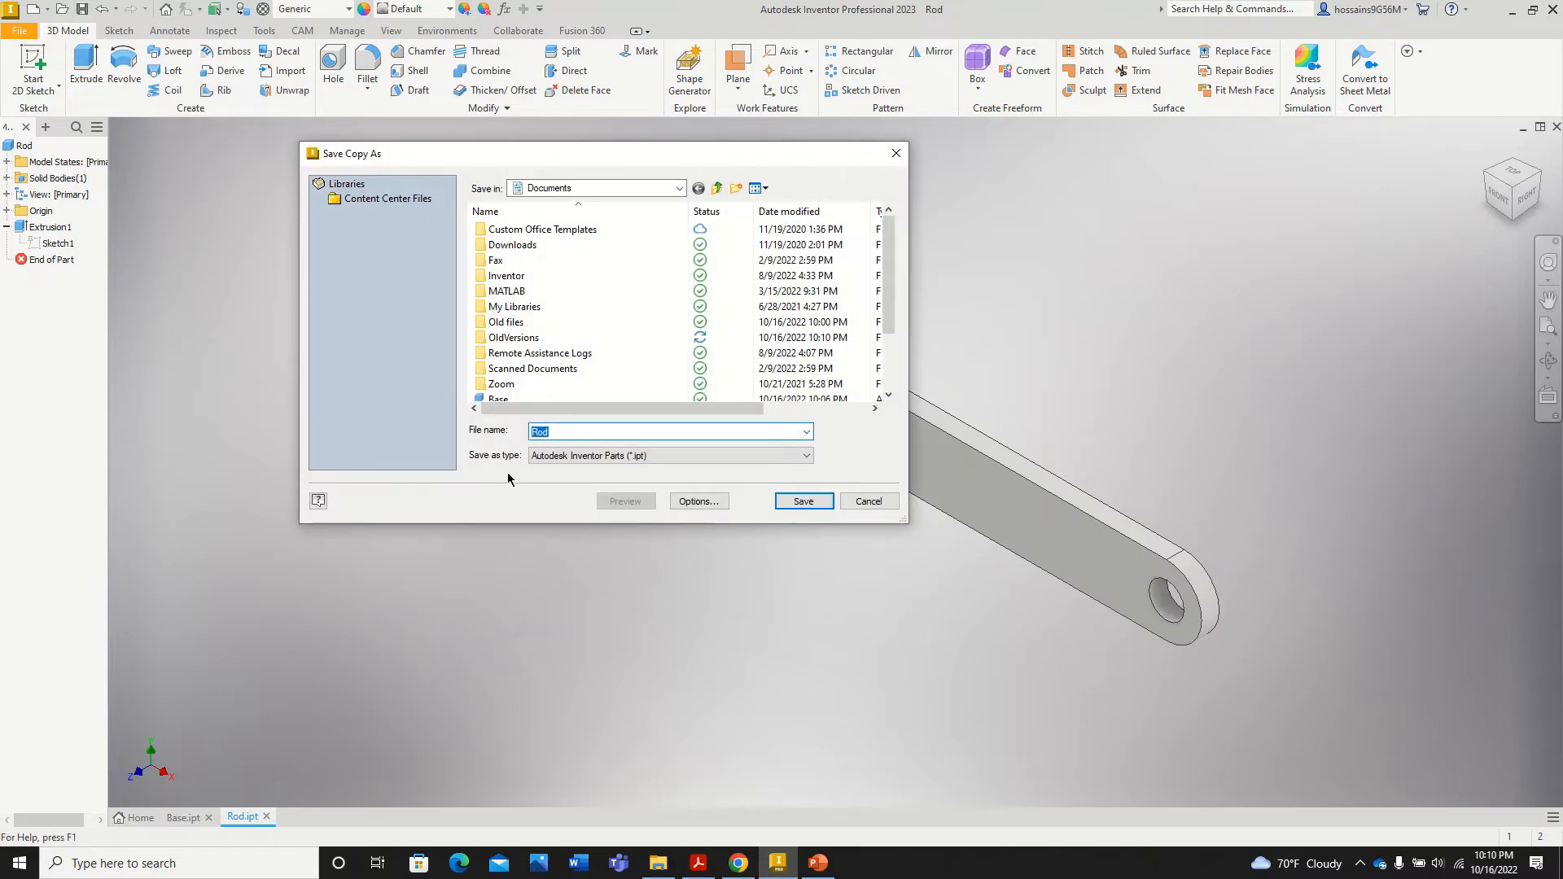
Step: Try to save a copy of the rod in Documents as Rod, replacing the existing file
click(804, 501)
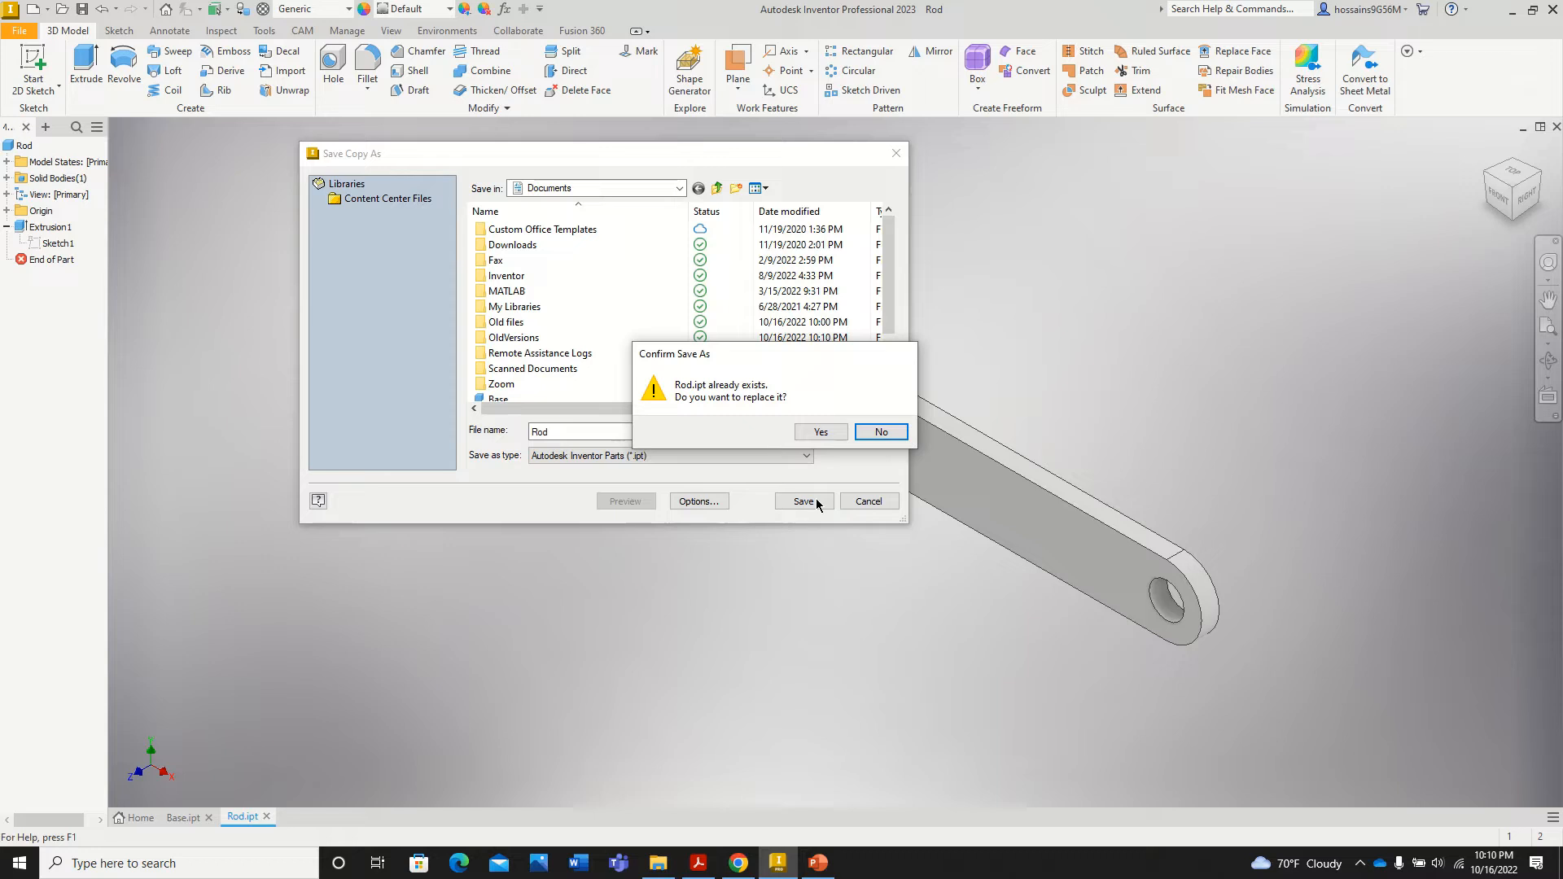
click(821, 432)
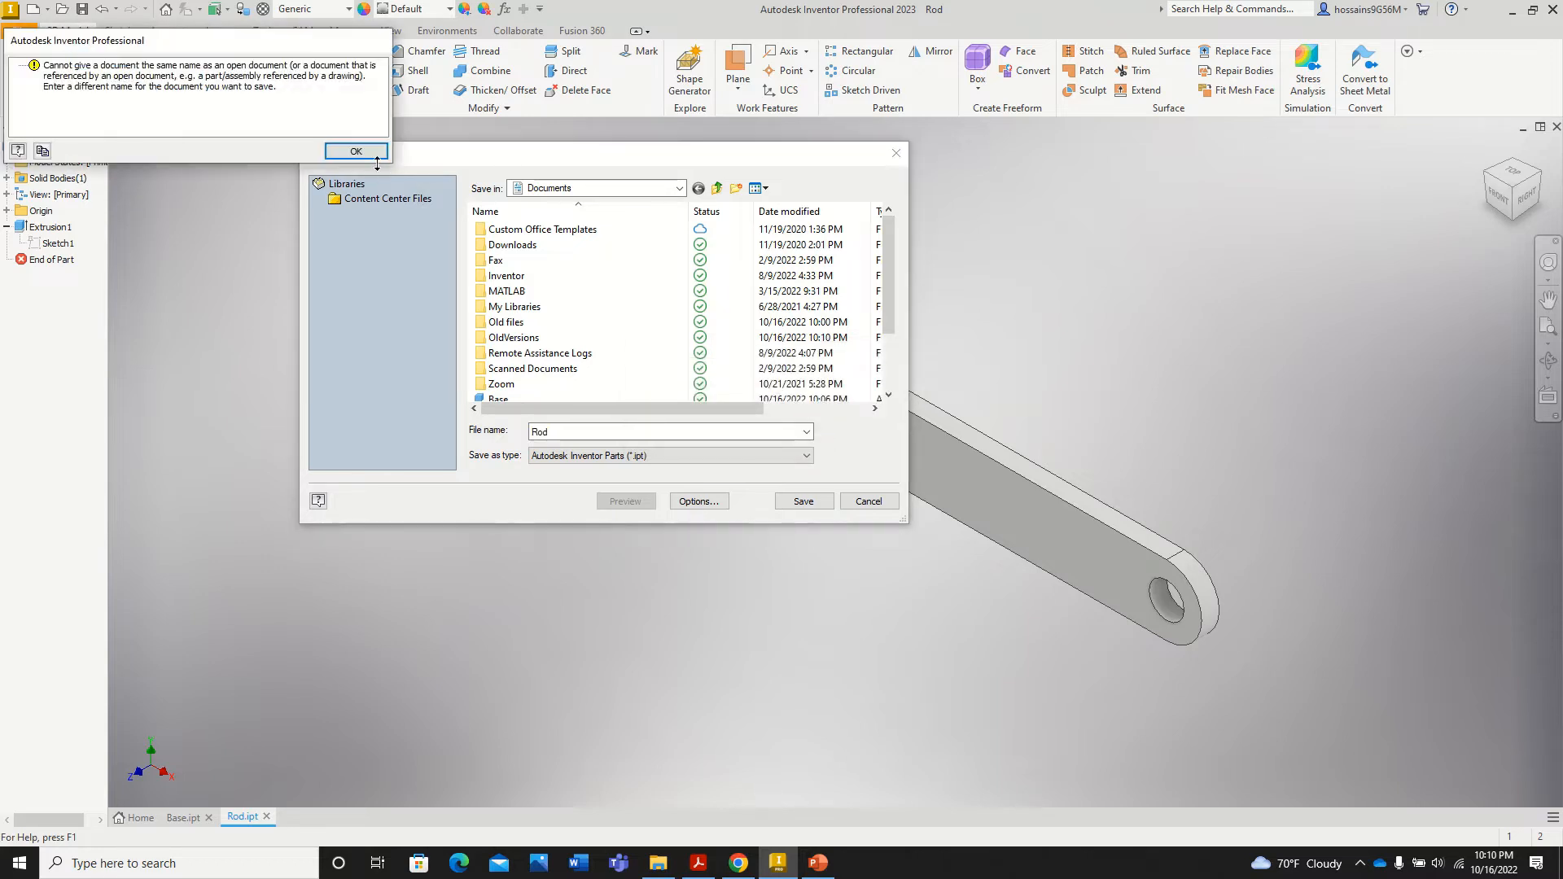
click(375, 155)
click(896, 153)
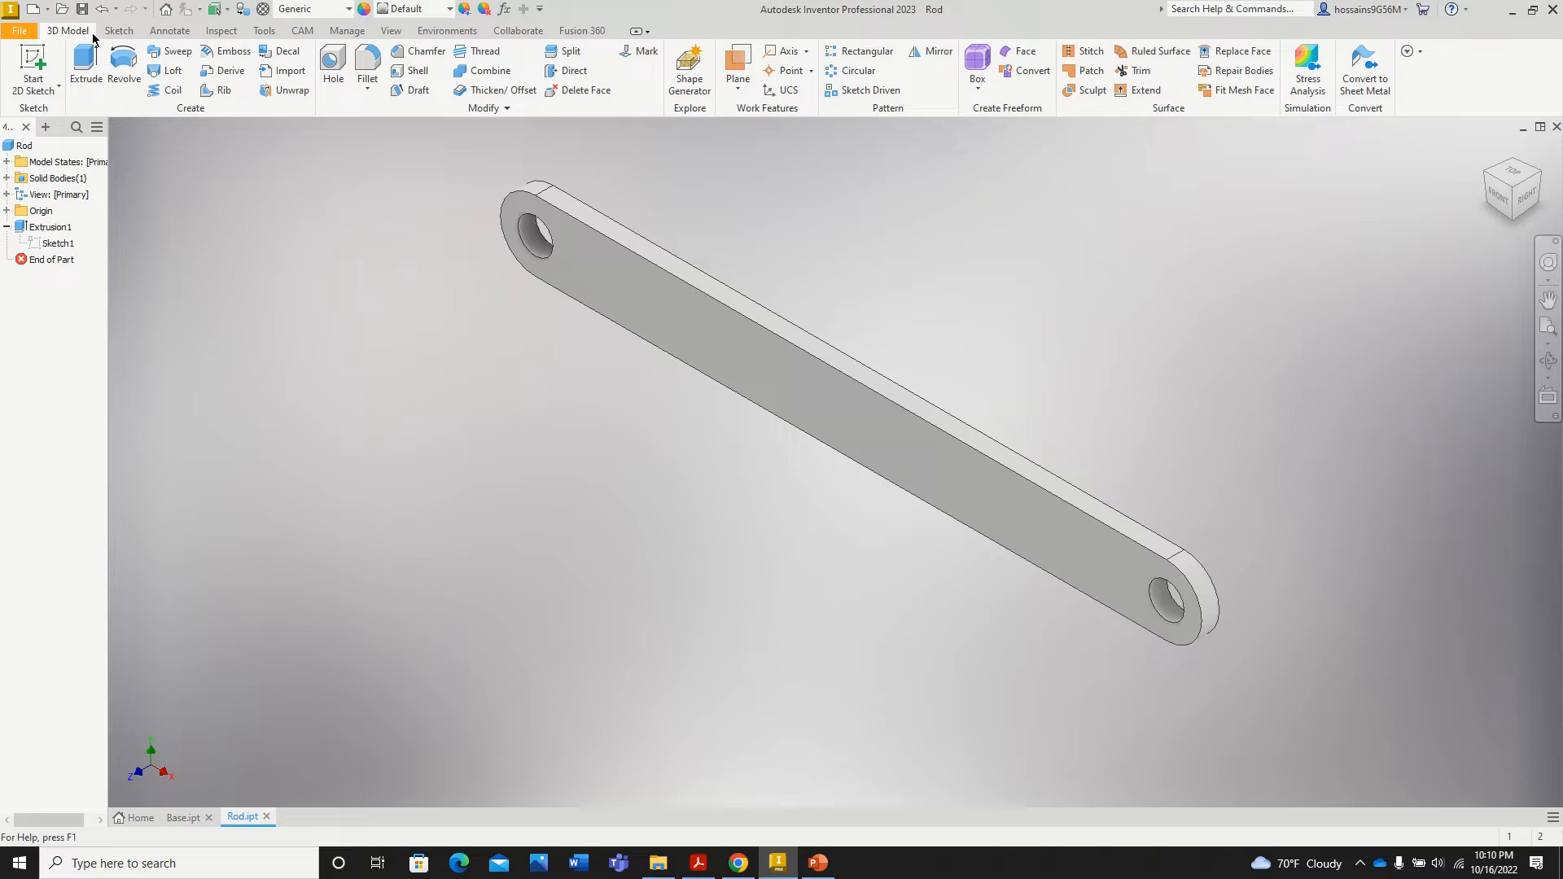
Step: Switch to File Explorer, open the Crank part from Documents in Inventor, and compare it with the rod
click(676, 863)
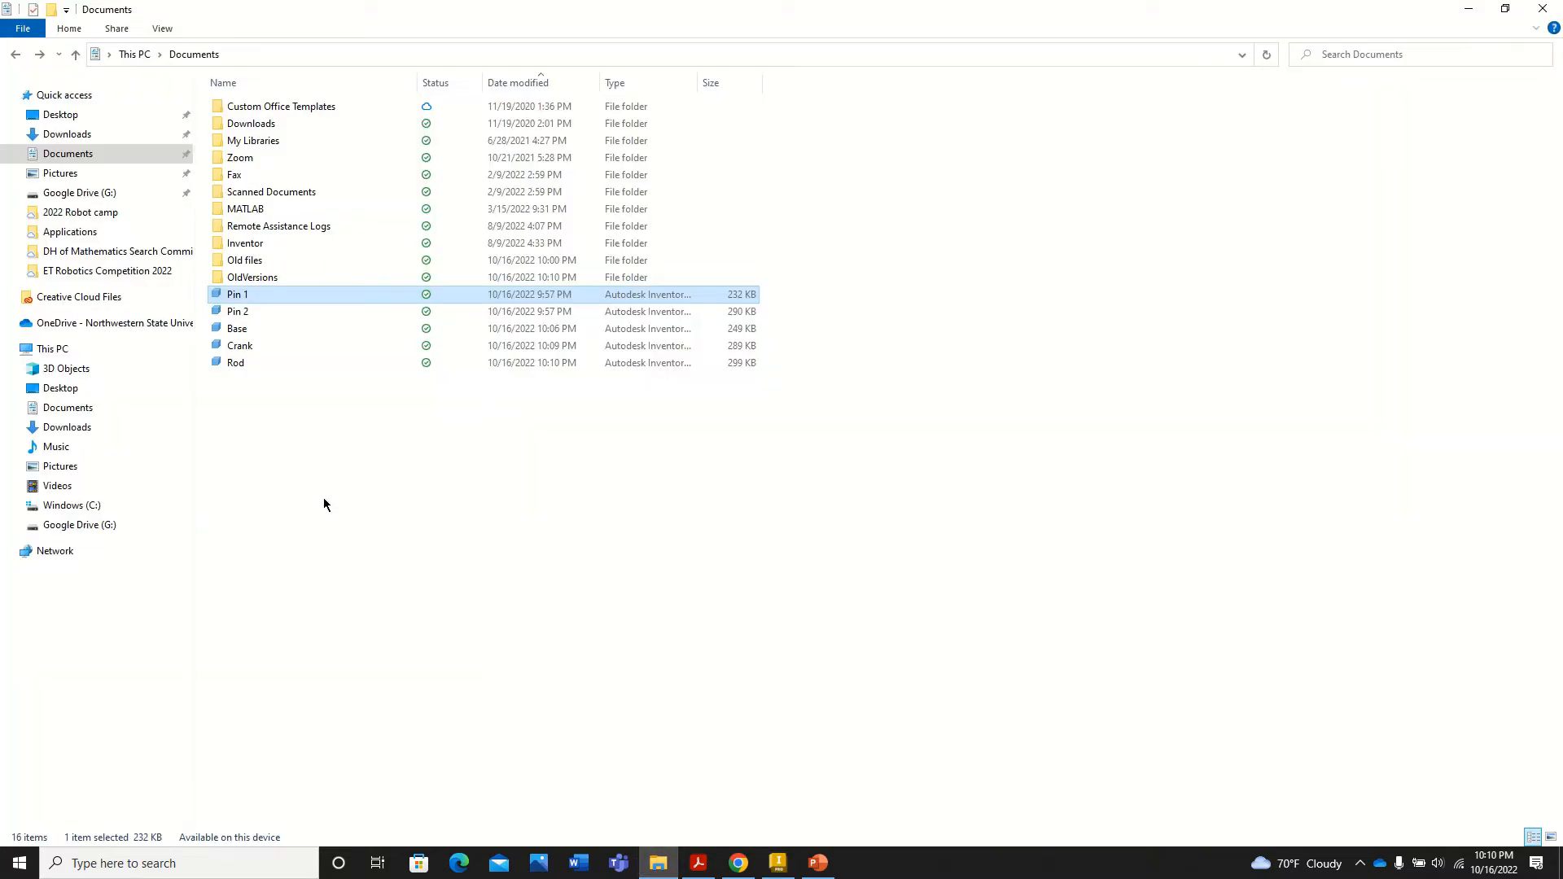
double_click(240, 346)
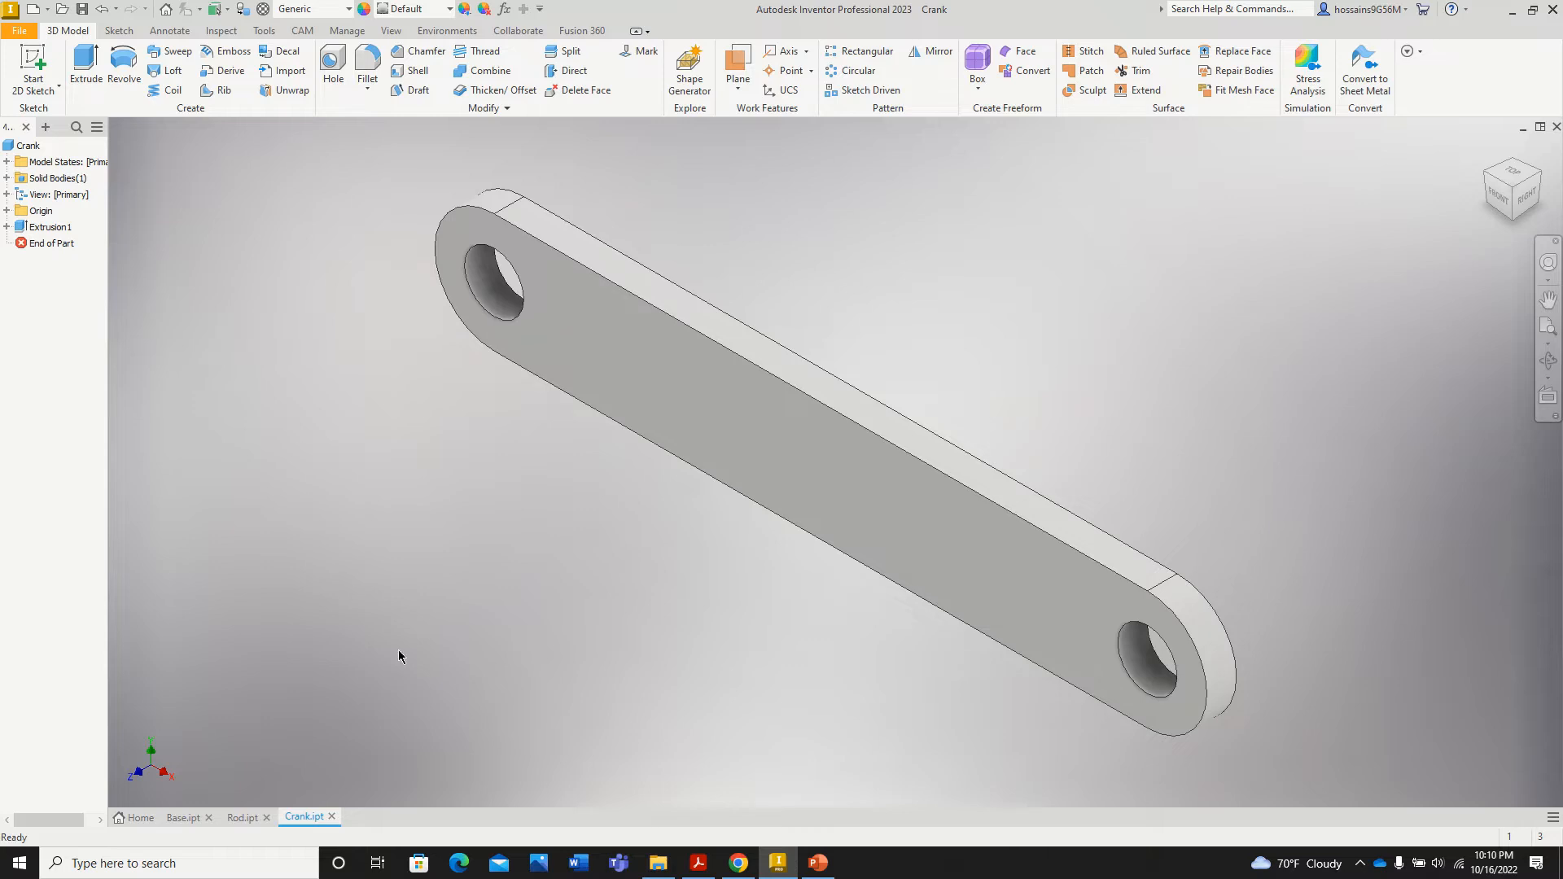
click(241, 817)
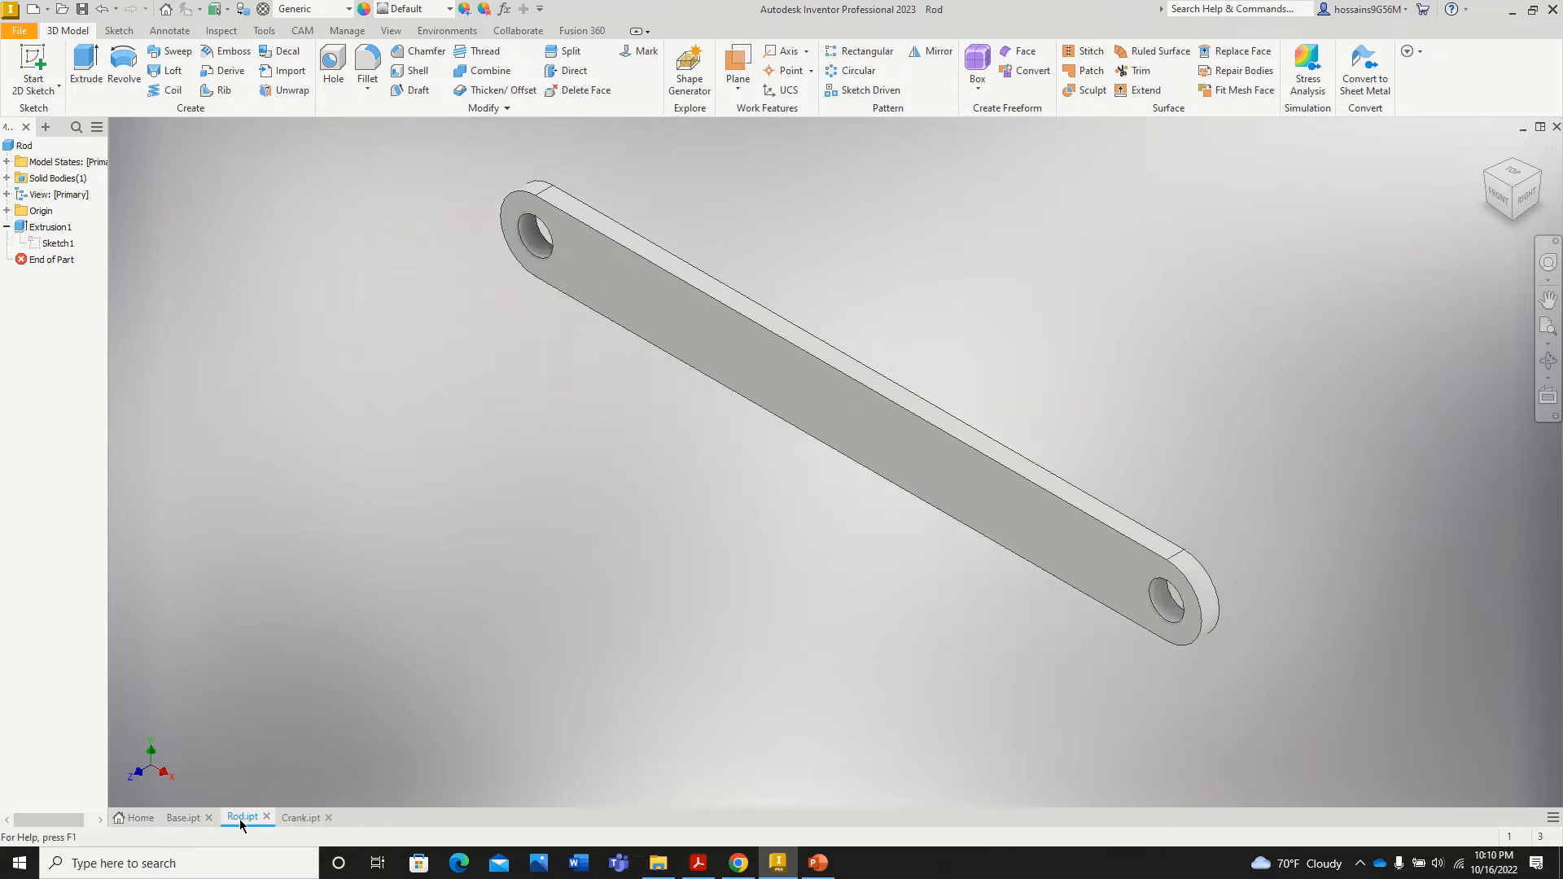
click(310, 818)
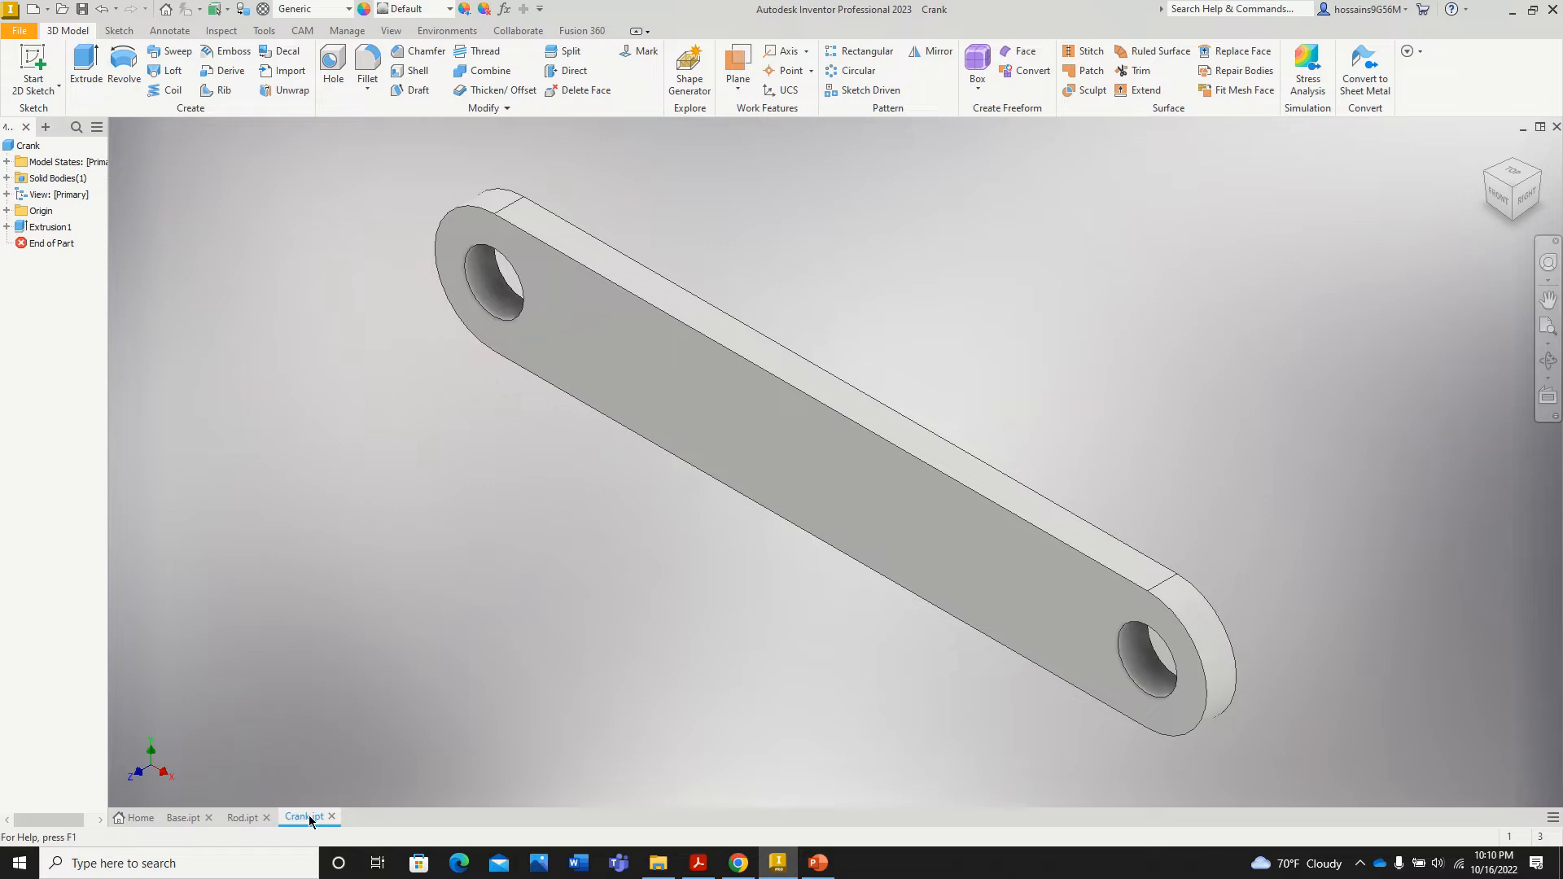
Step: Annotate the crank with a 3D length dimension on the upper straight edge of its front face
click(170, 30)
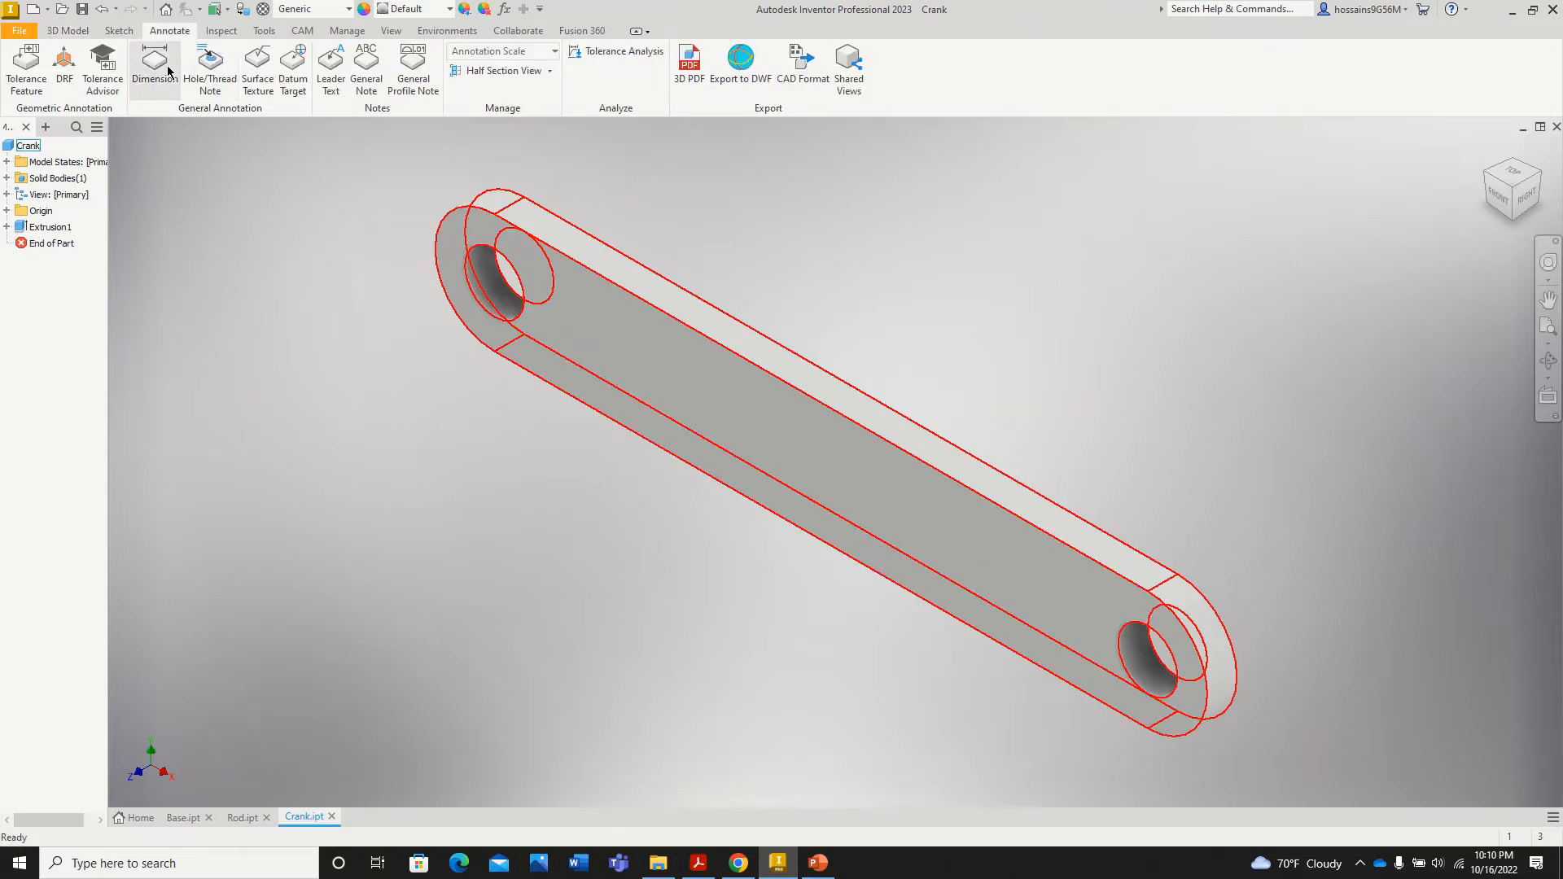
click(168, 71)
click(716, 341)
click(777, 296)
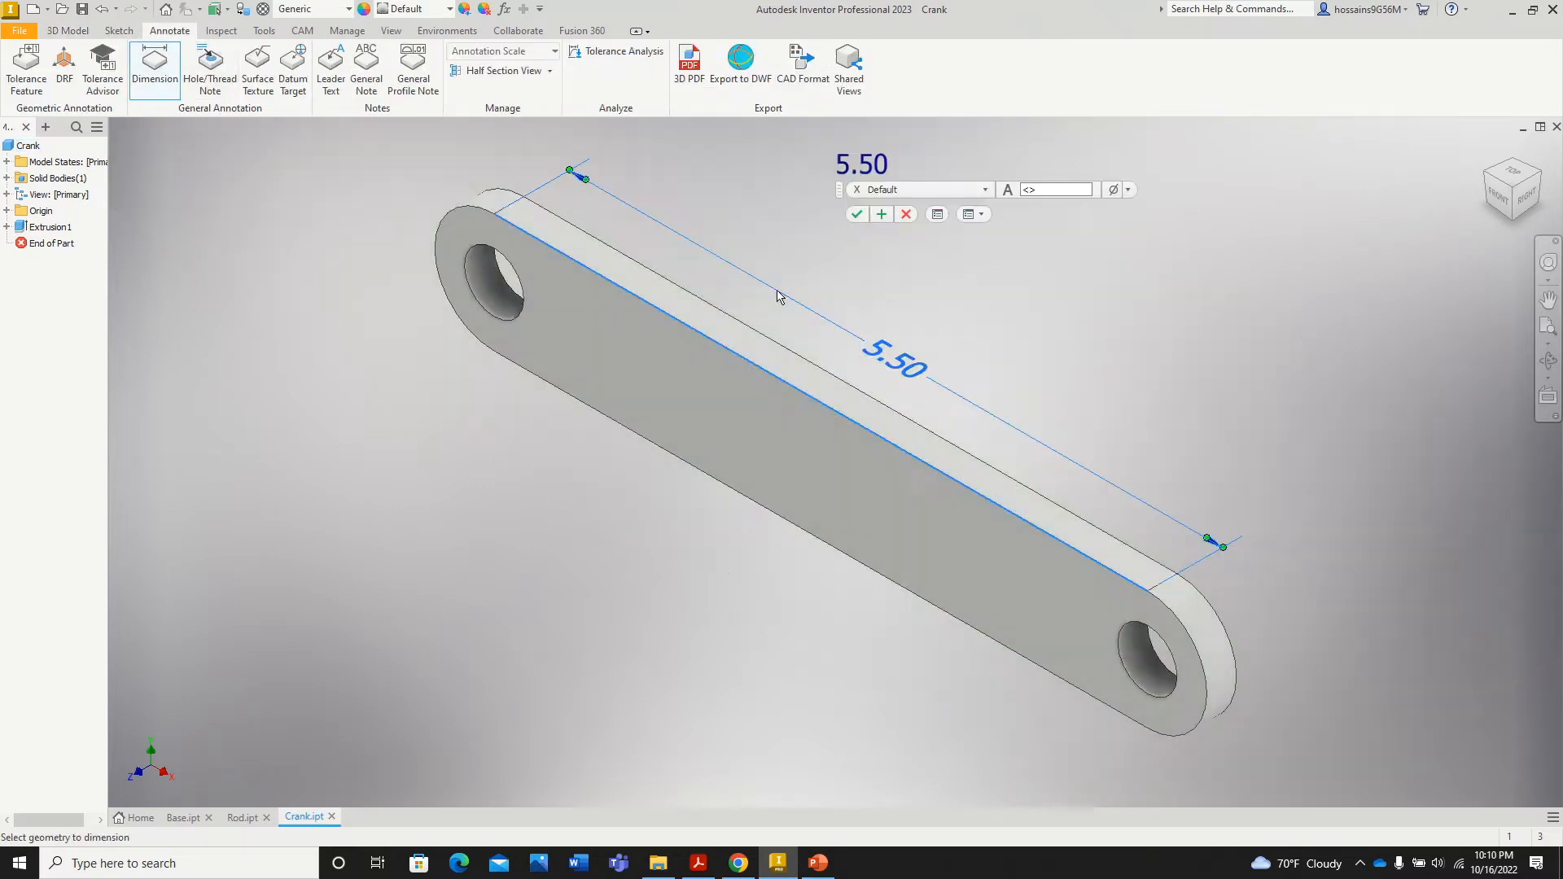
click(856, 214)
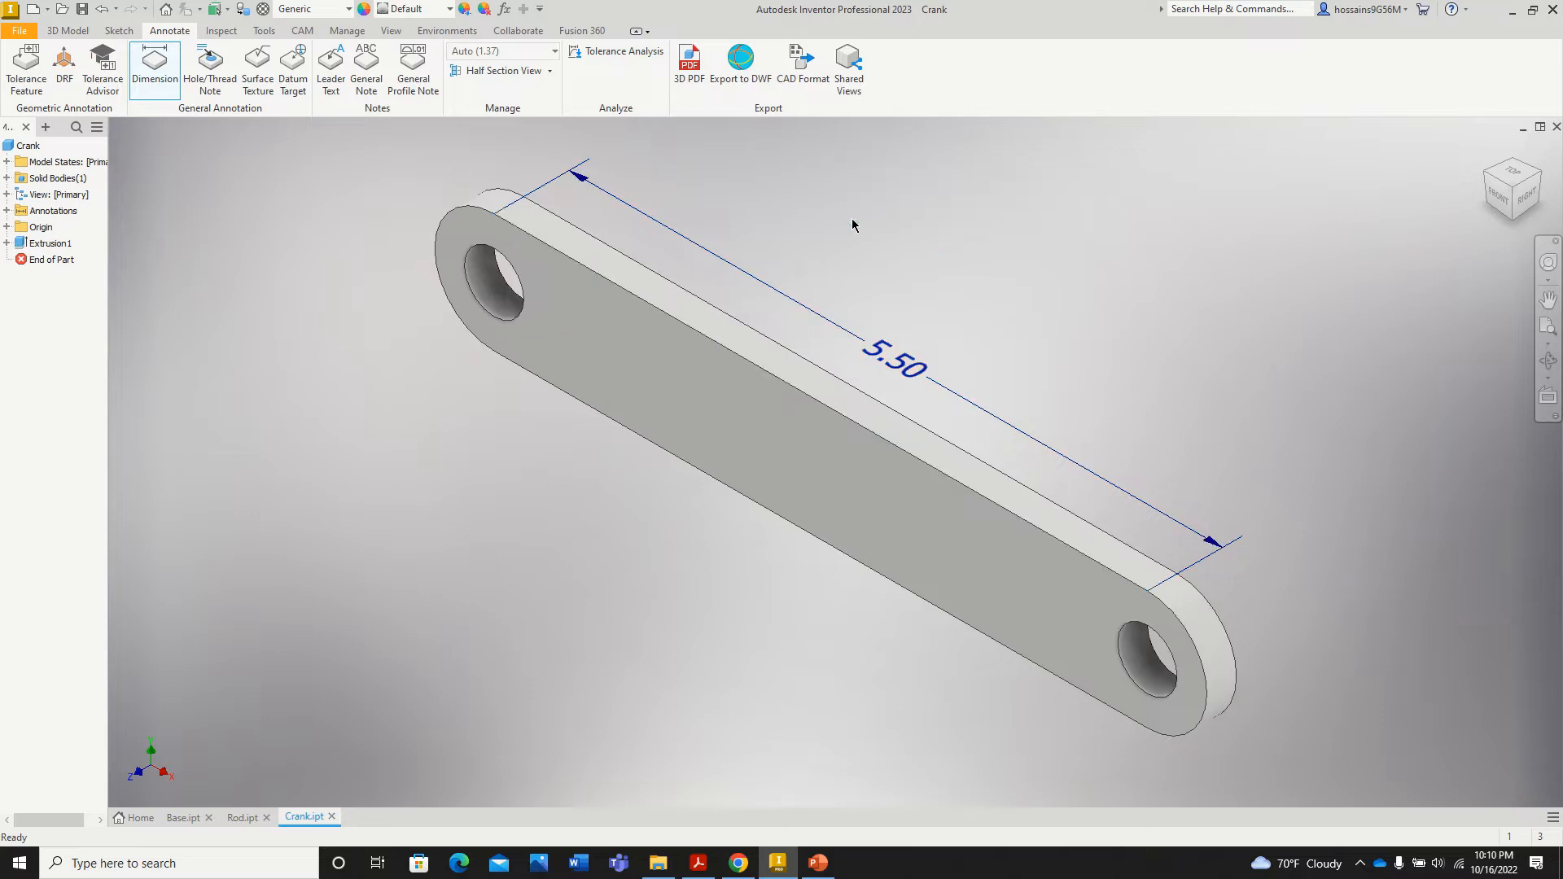
Step: Annotate the rod with a 3D length dimension on the upper straight edge of its front face and save the part
click(242, 818)
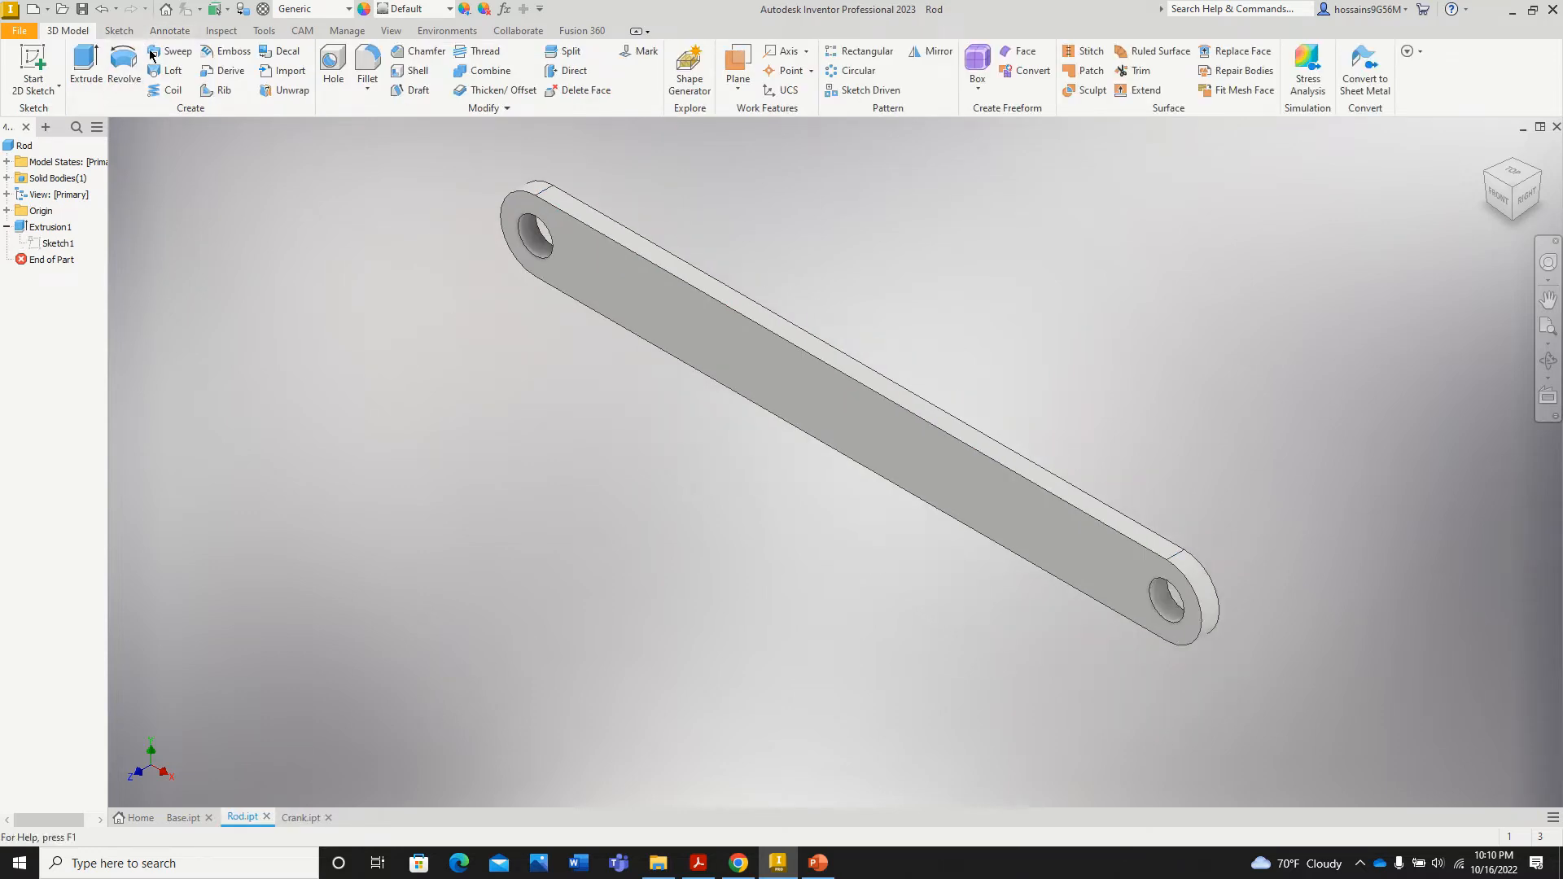
click(170, 30)
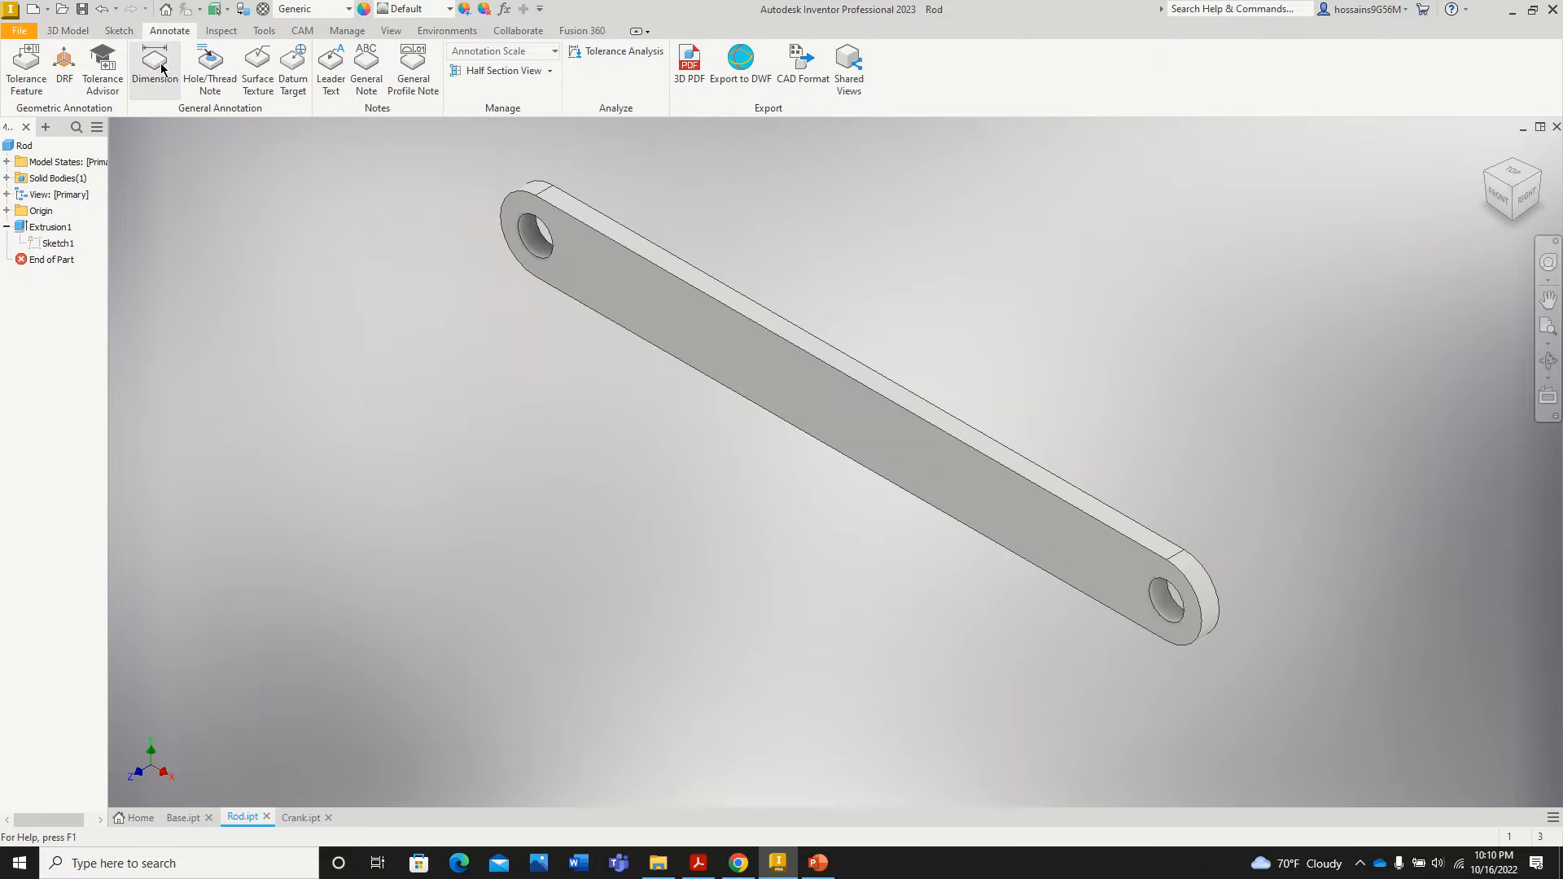
click(155, 69)
click(758, 328)
click(799, 295)
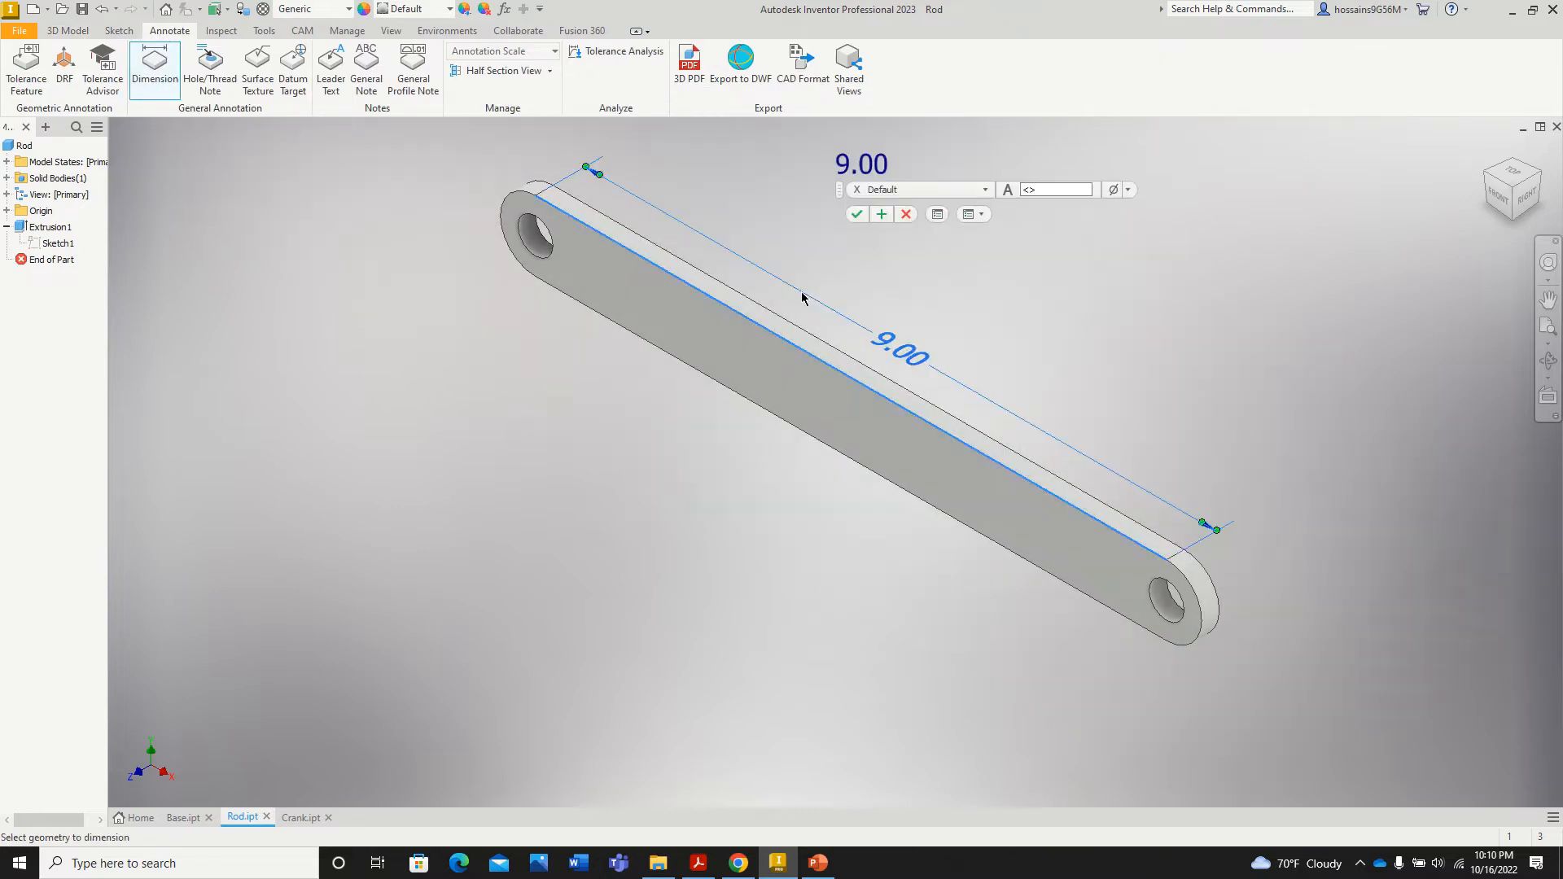
click(856, 214)
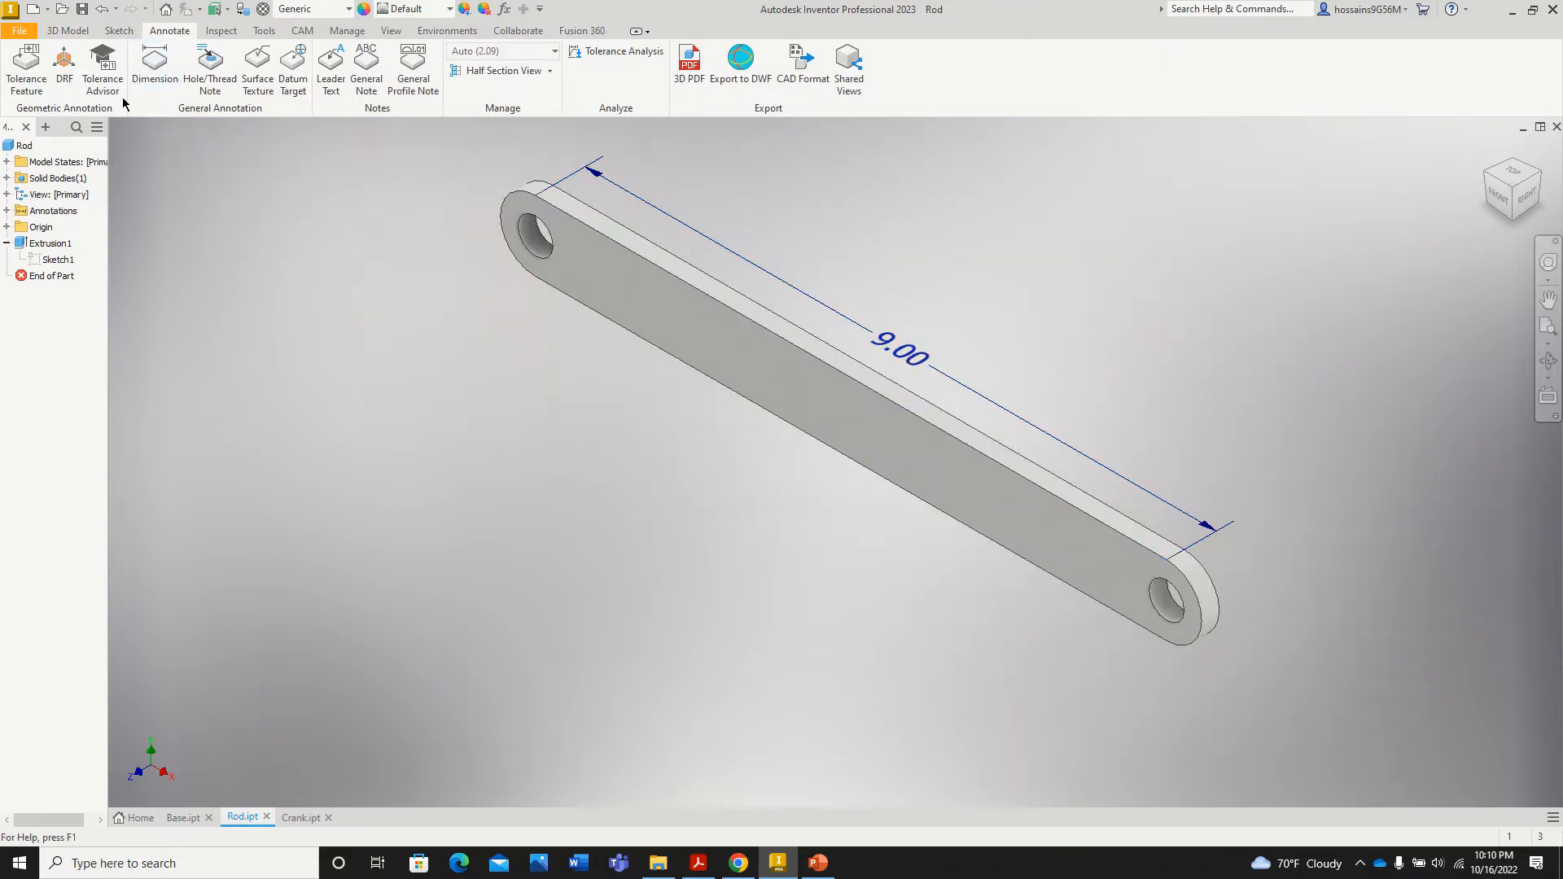
click(84, 12)
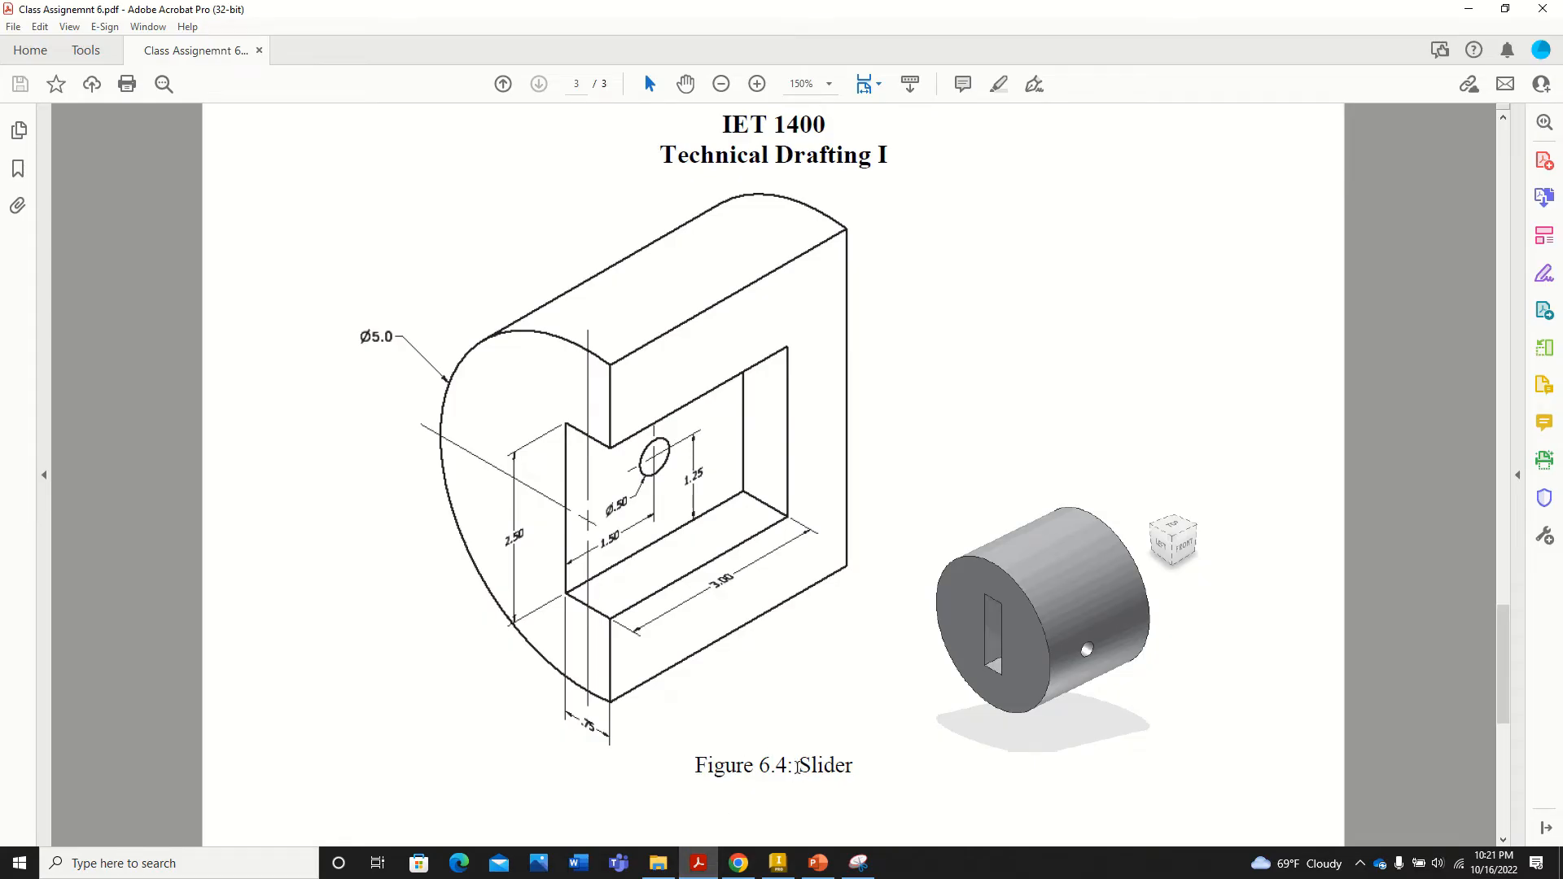
Step: Note the Slider title of Figure 6.4 in the PDF, then return to Inventor and create a part from the English Standard (in).ipt template
drag(800, 766, 853, 766)
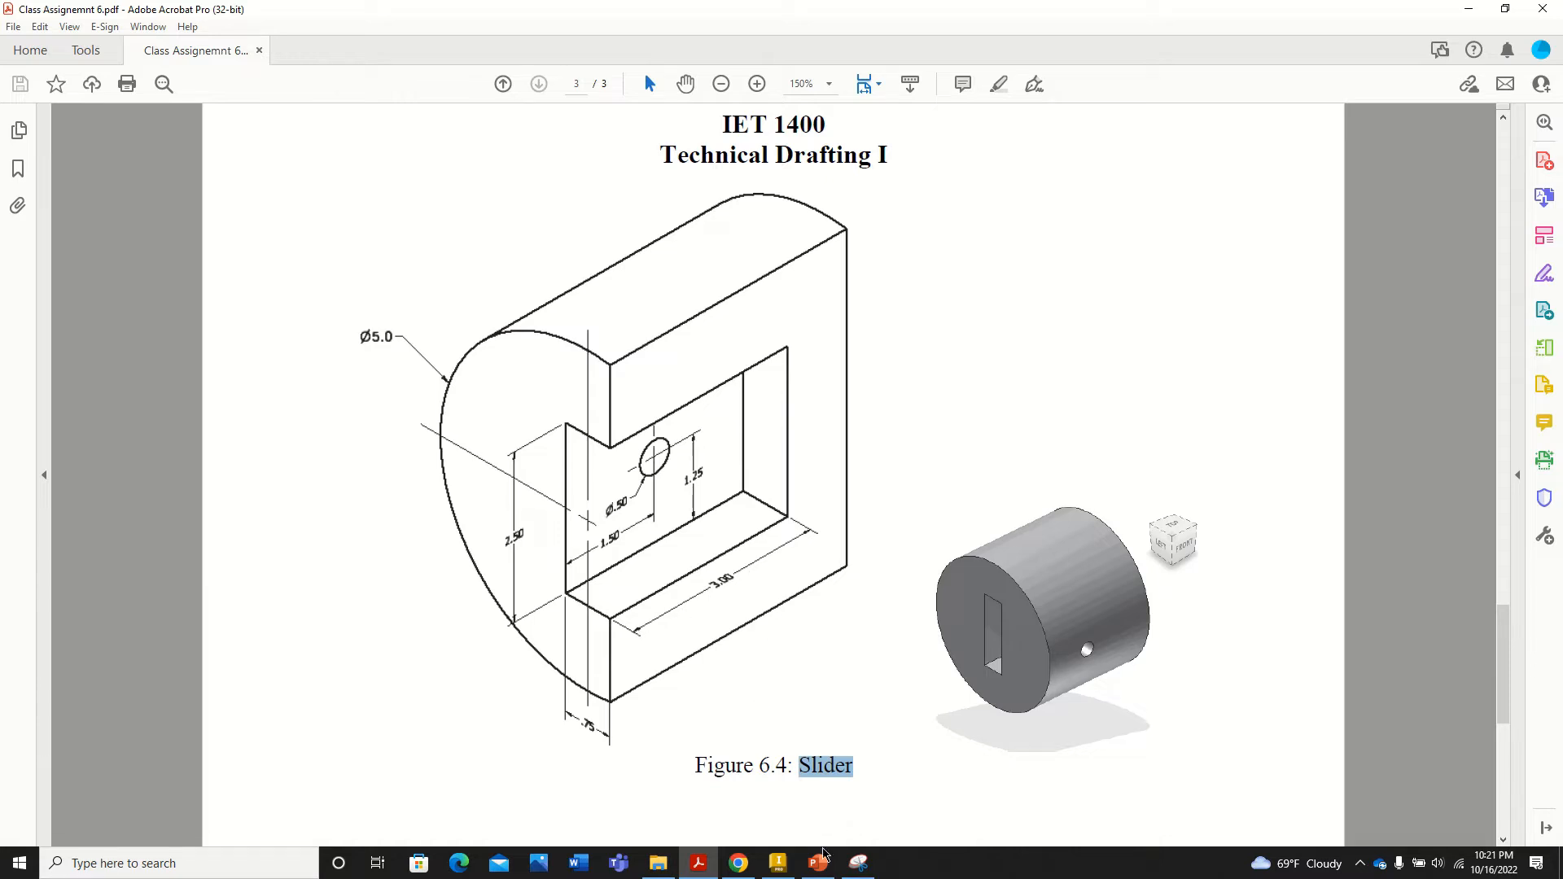
click(781, 866)
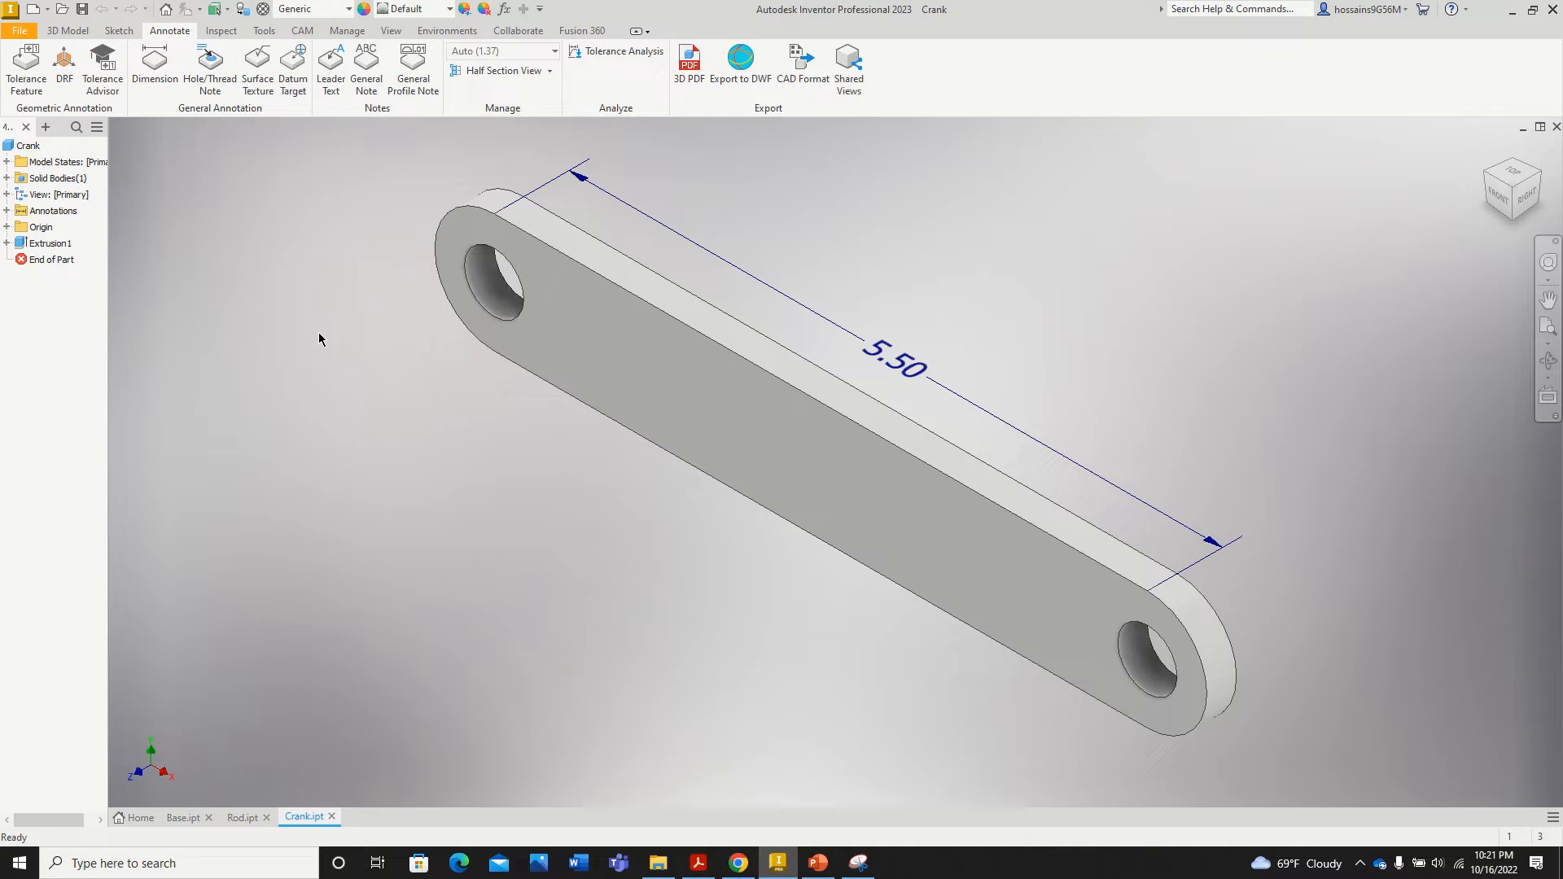
click(20, 30)
click(46, 106)
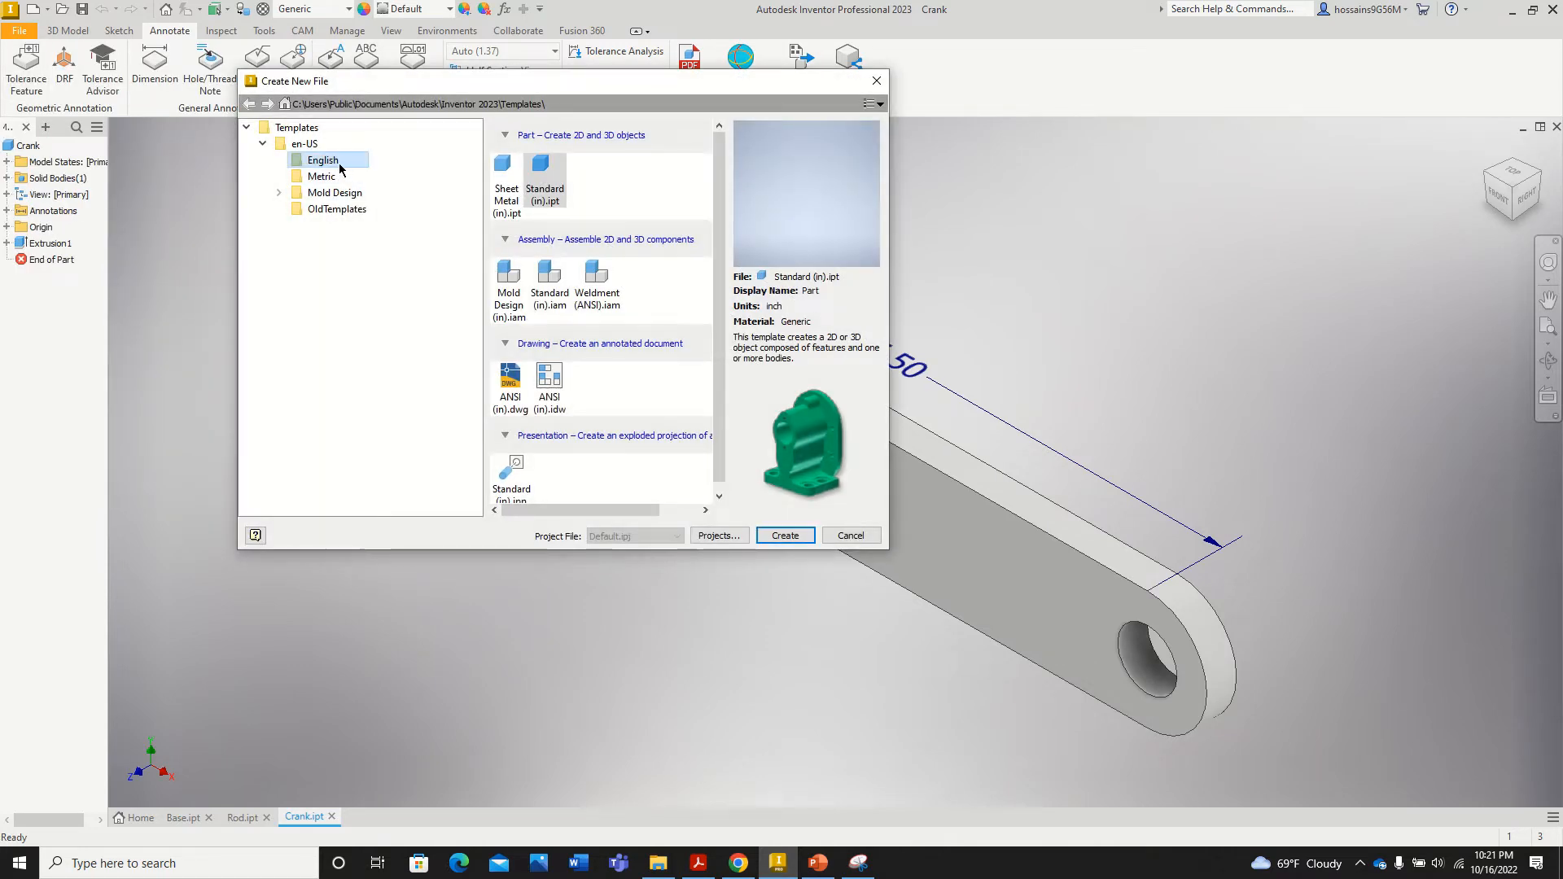
click(542, 175)
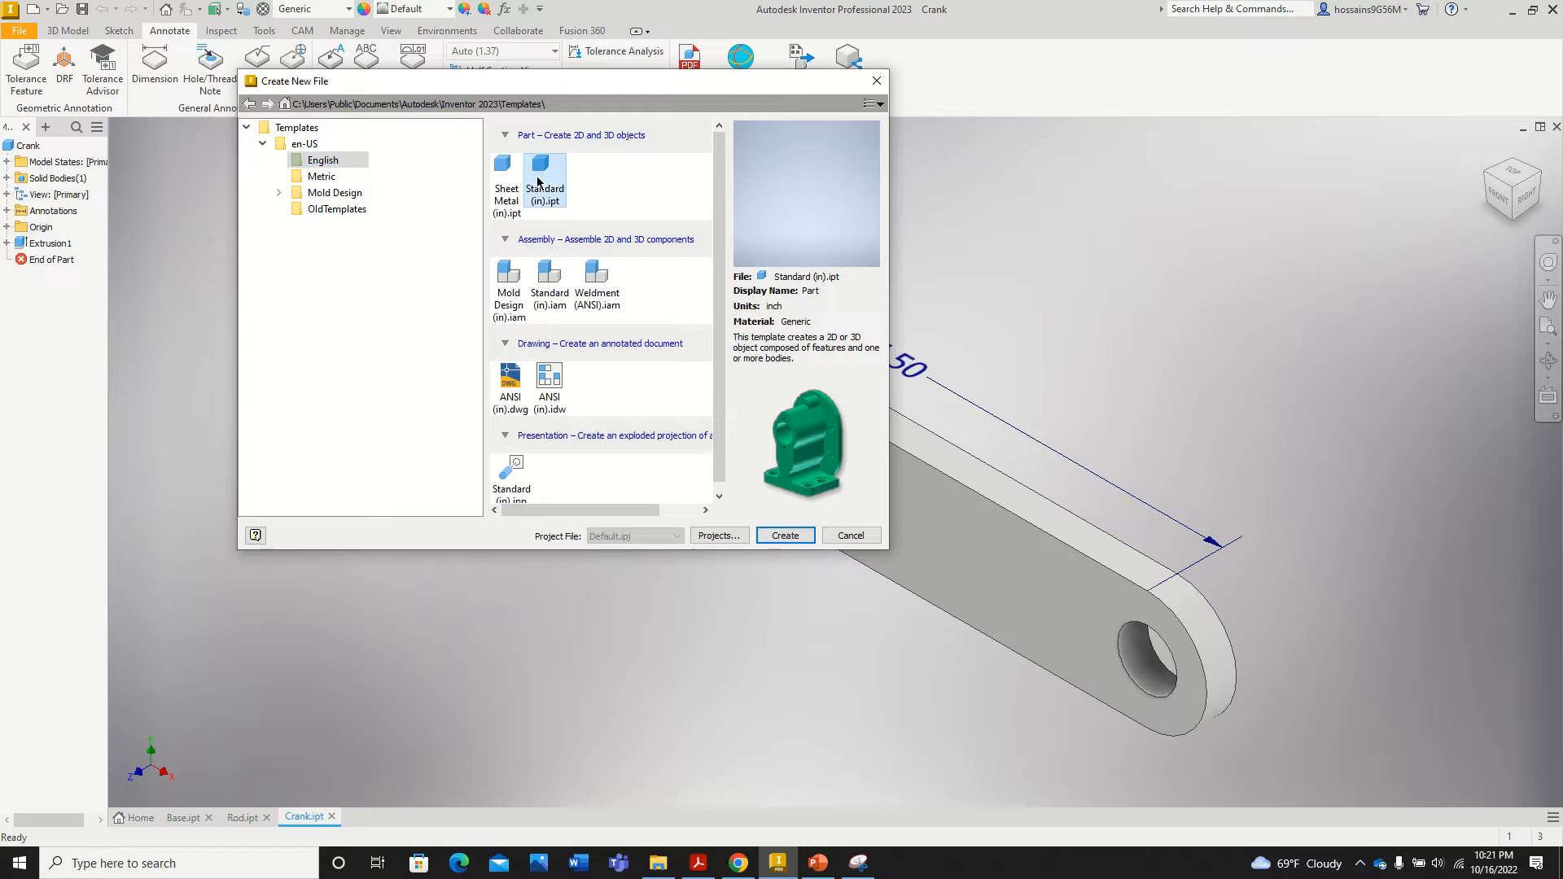
click(784, 535)
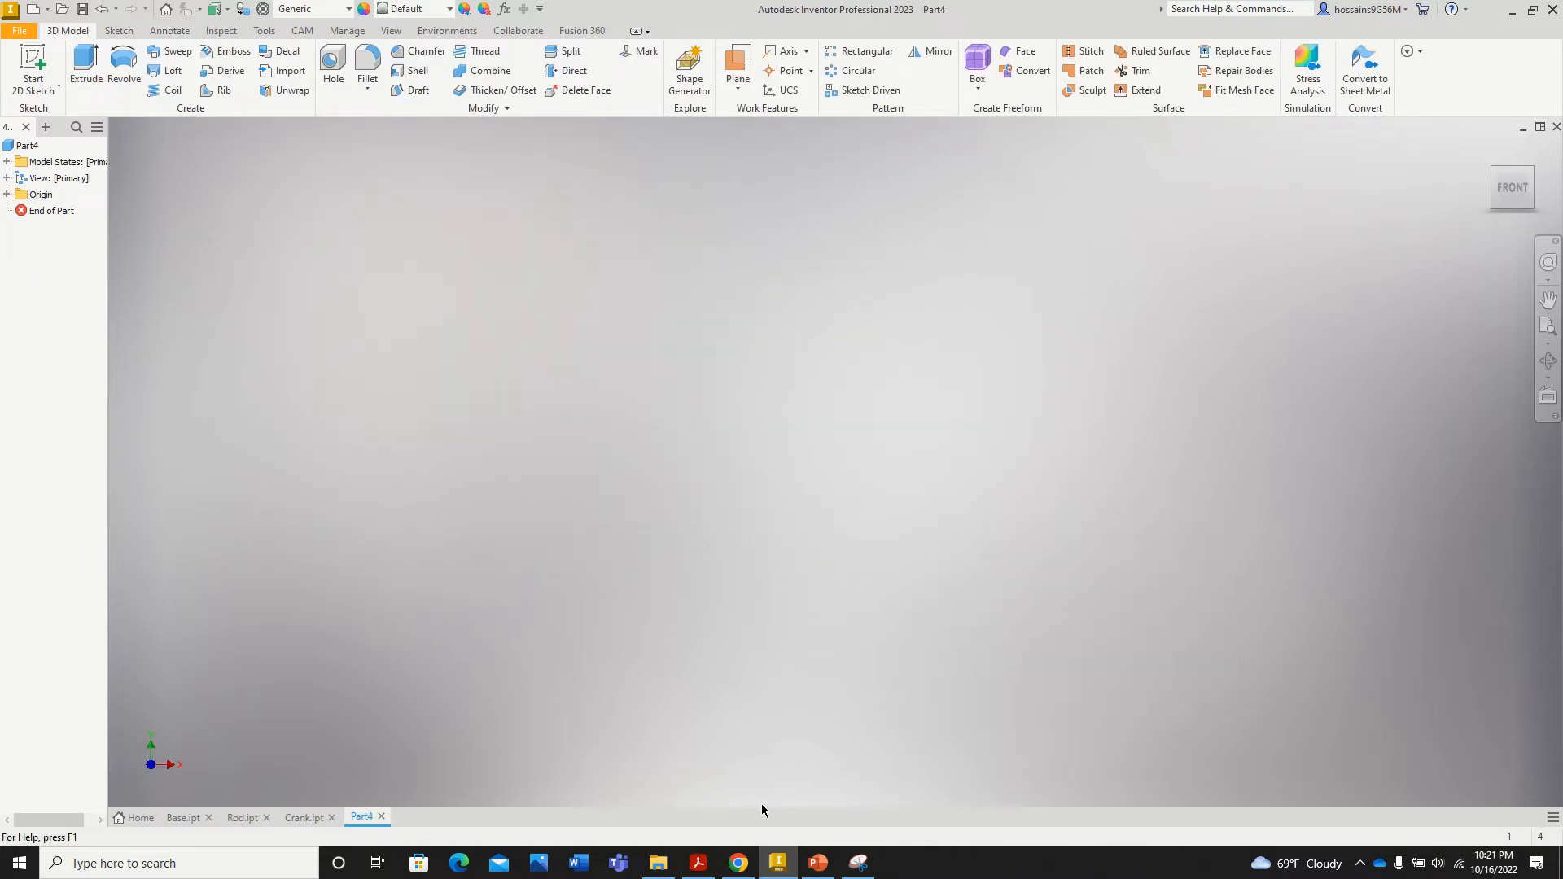
Step: Check the slider's outer diameter in Figure 6.4 of the PDF, then return to the new part in Inventor
click(699, 863)
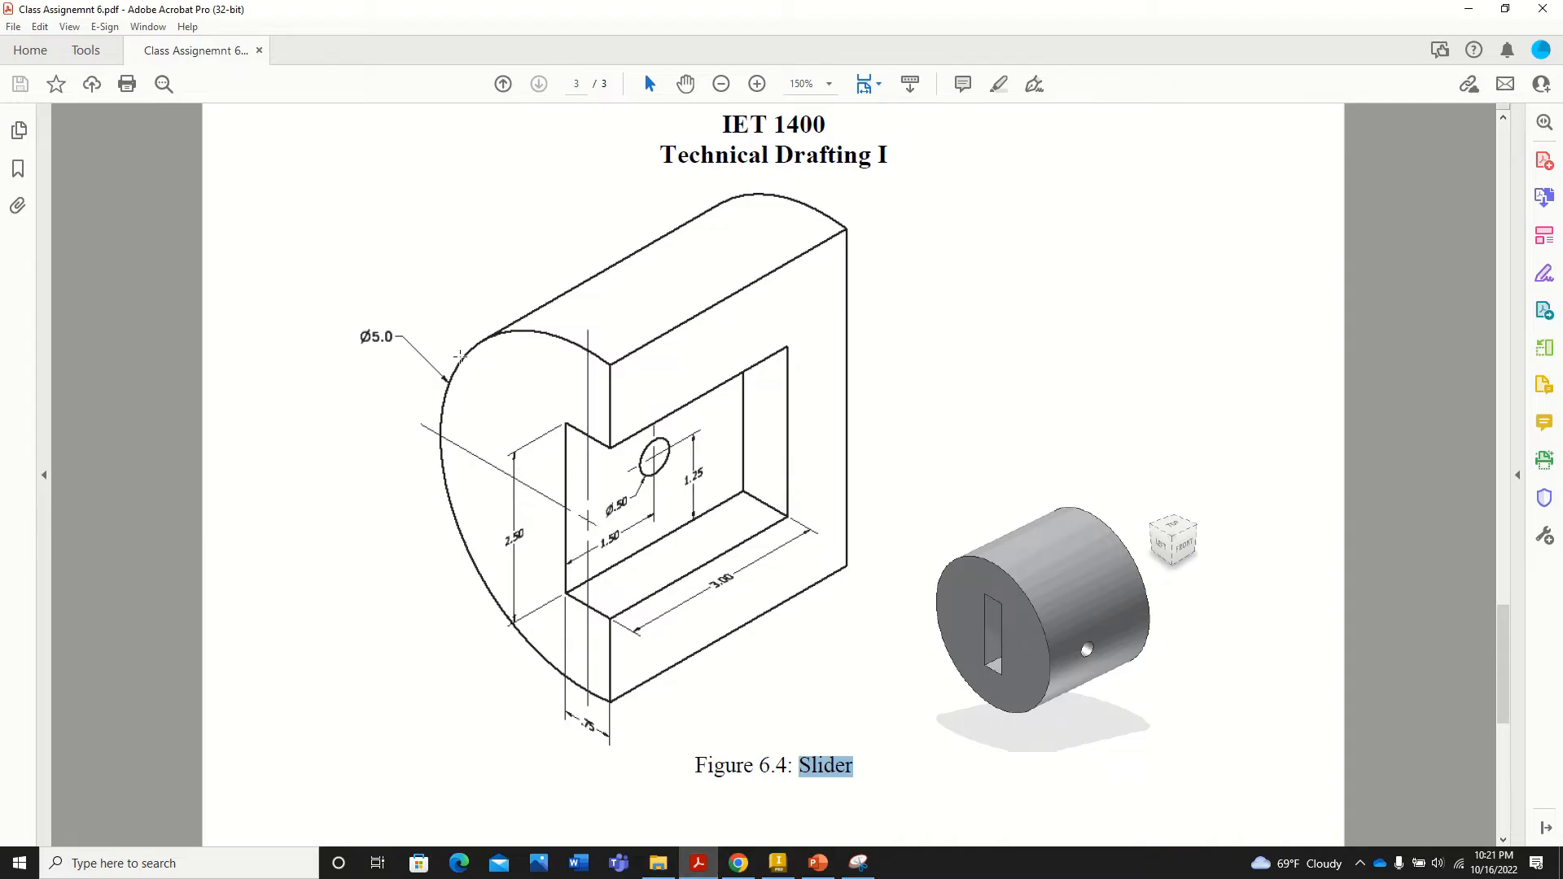
drag(343, 316, 402, 363)
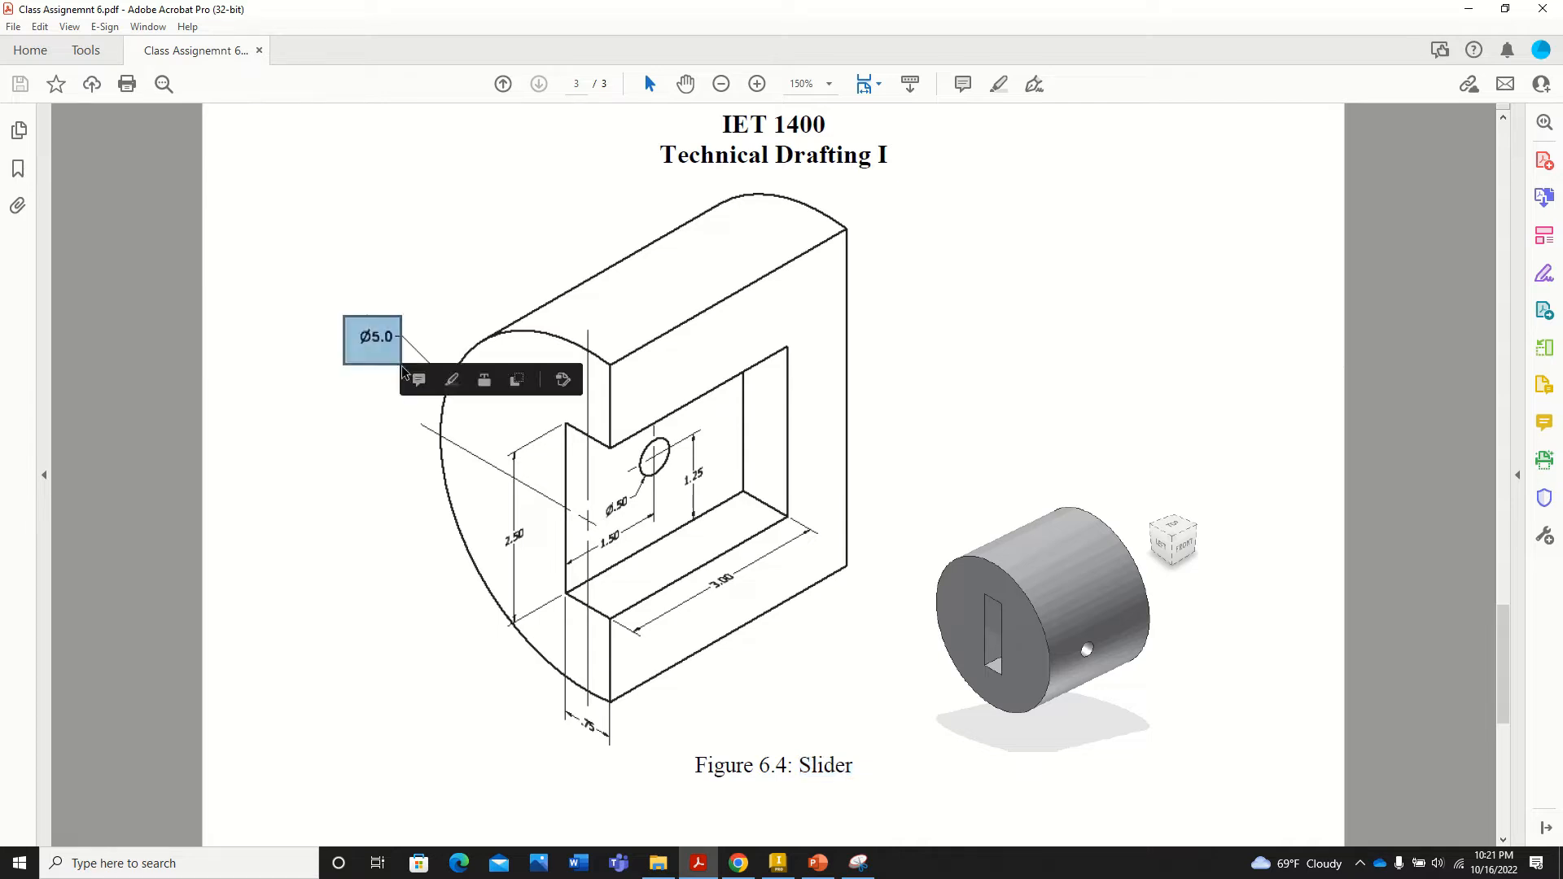
click(796, 866)
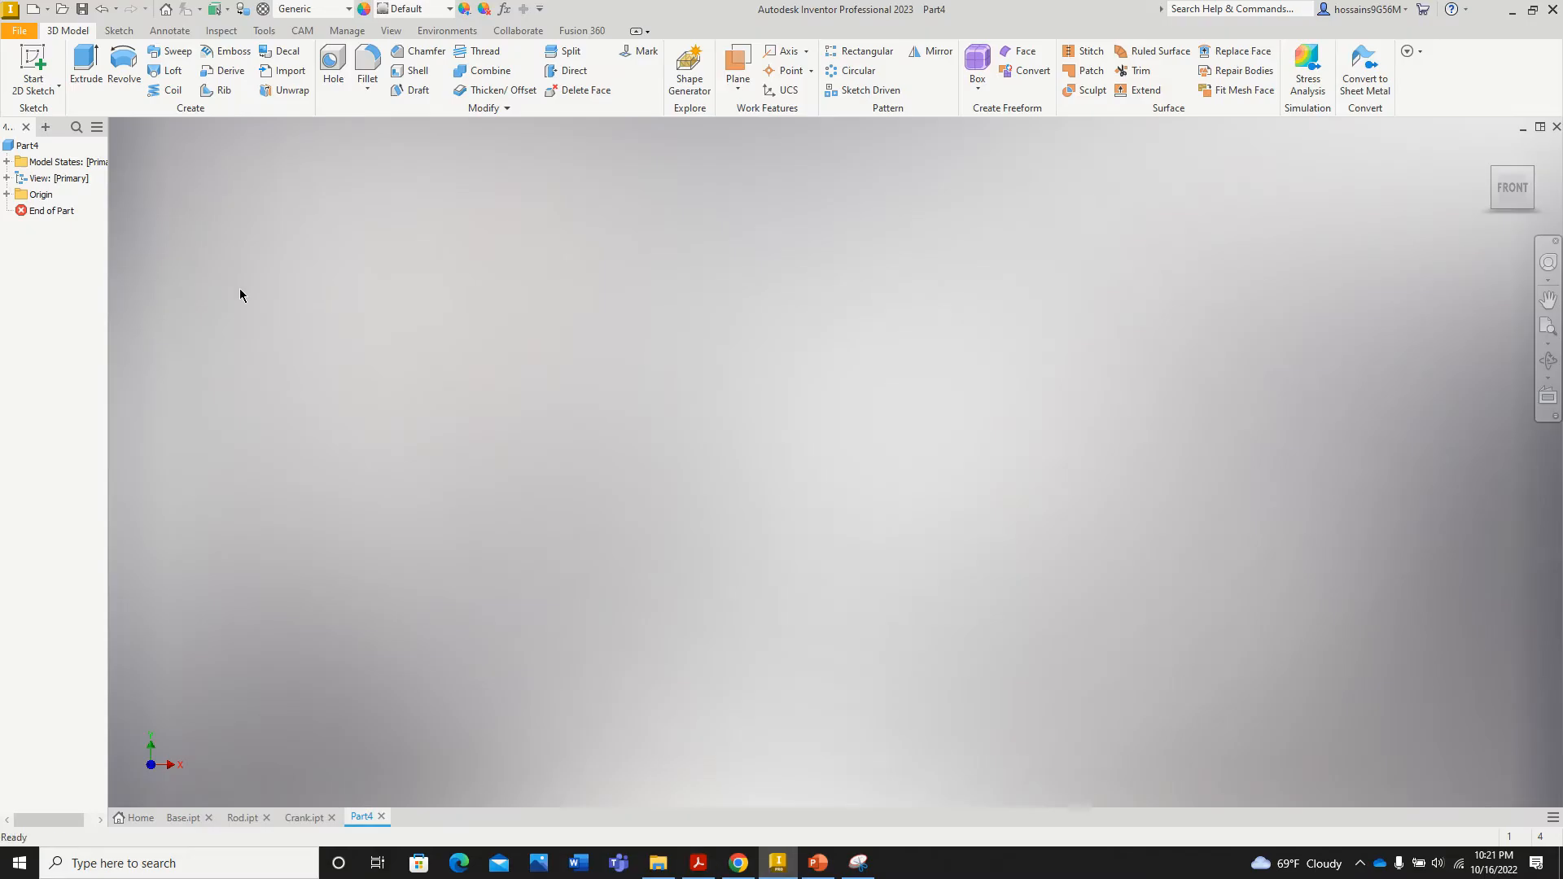
Step: Sketch a 5 in diameter circle centered on the origin on the YZ plane and finish the sketch
click(37, 63)
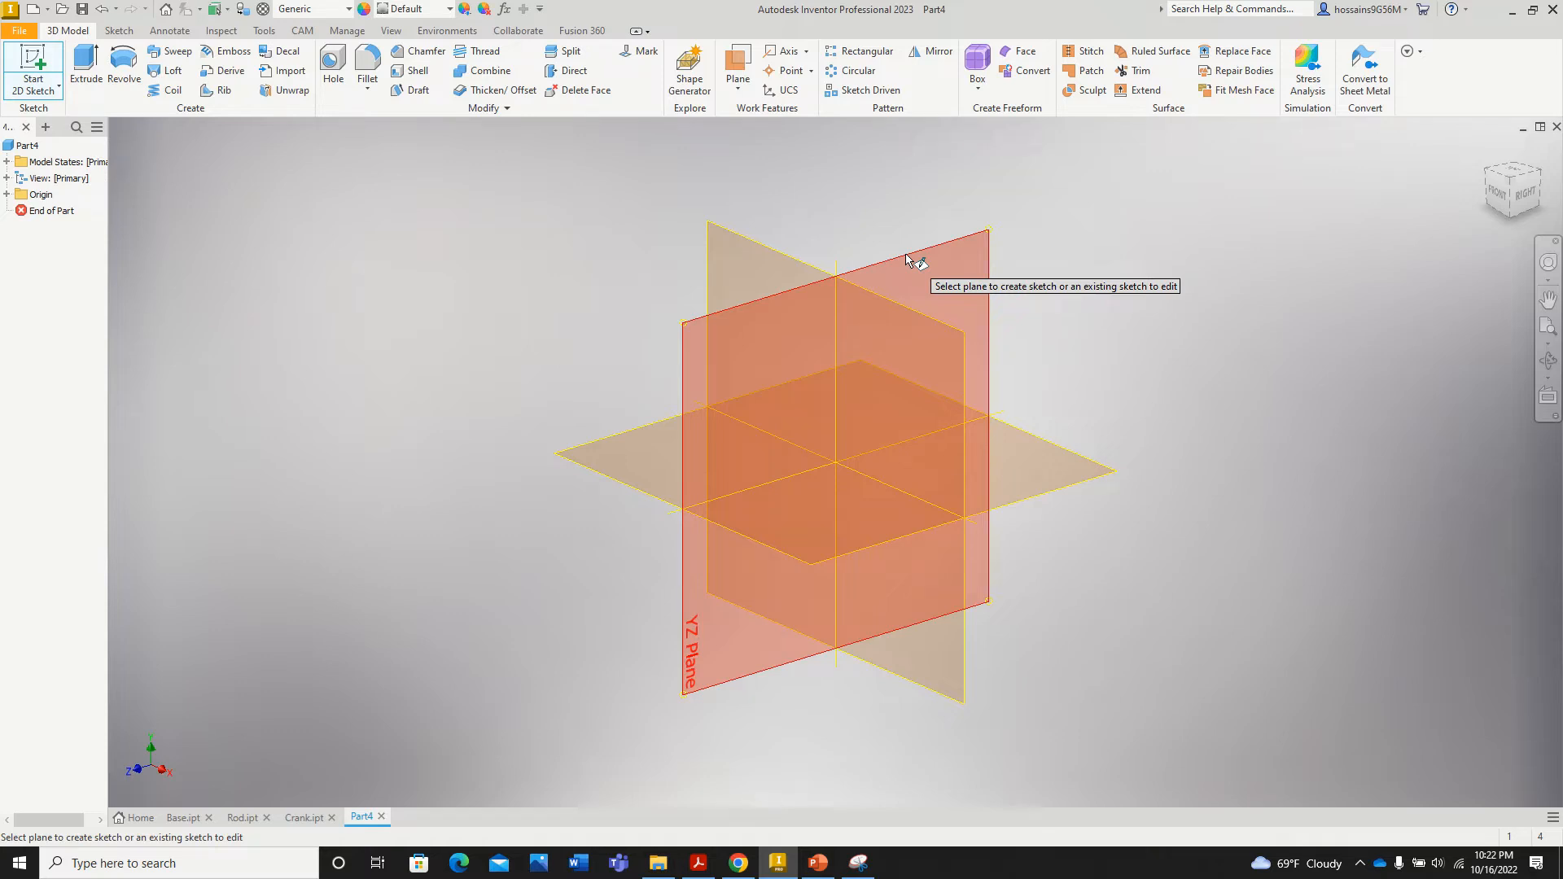
click(907, 257)
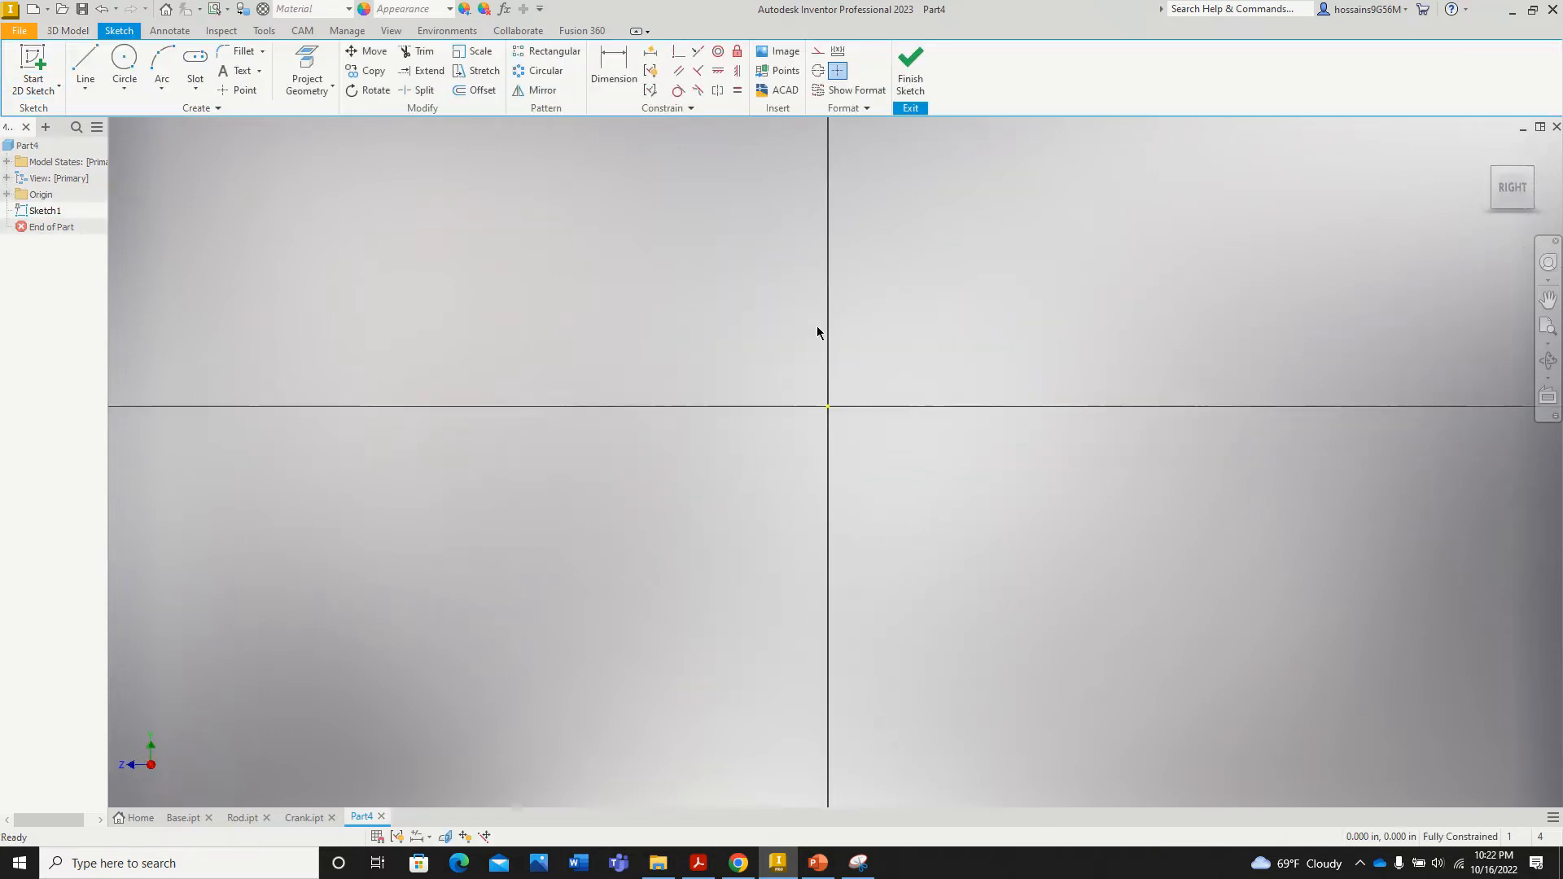
click(130, 65)
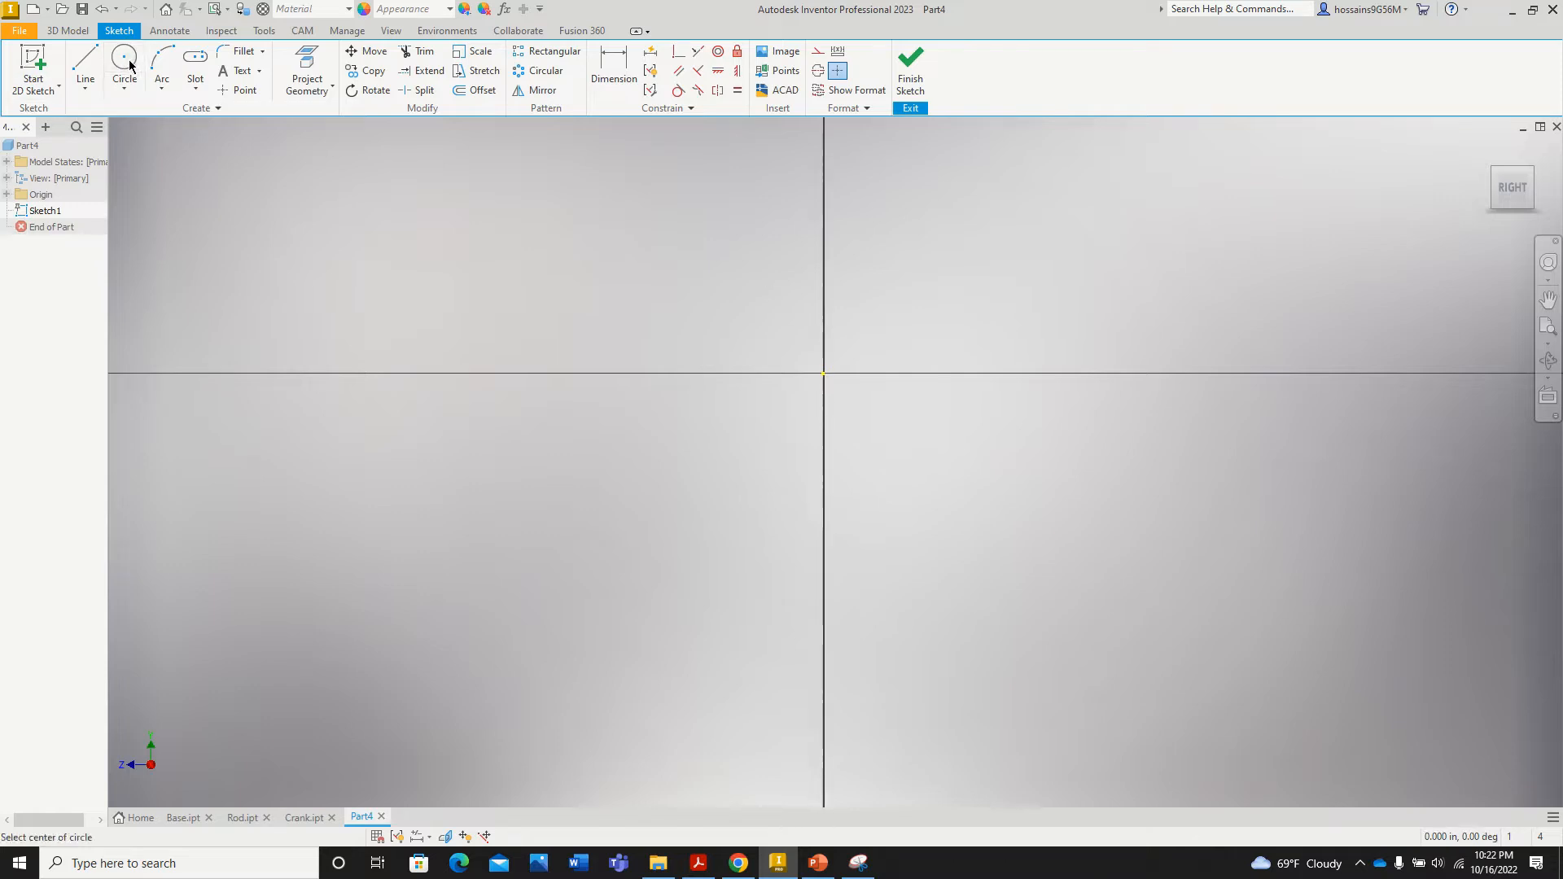
click(822, 373)
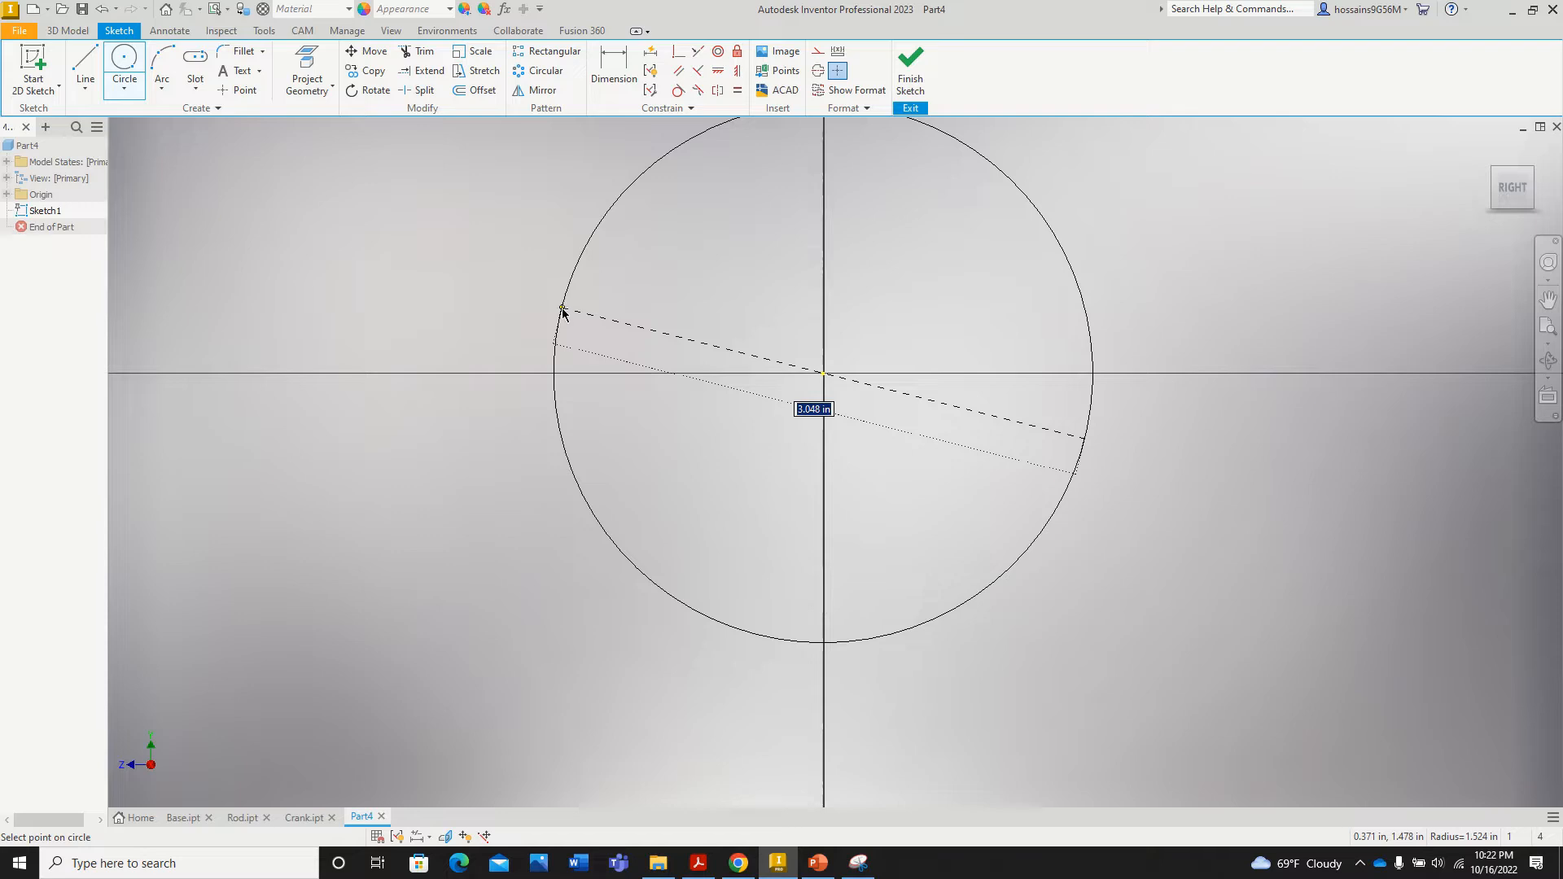
text(5)
key(Return)
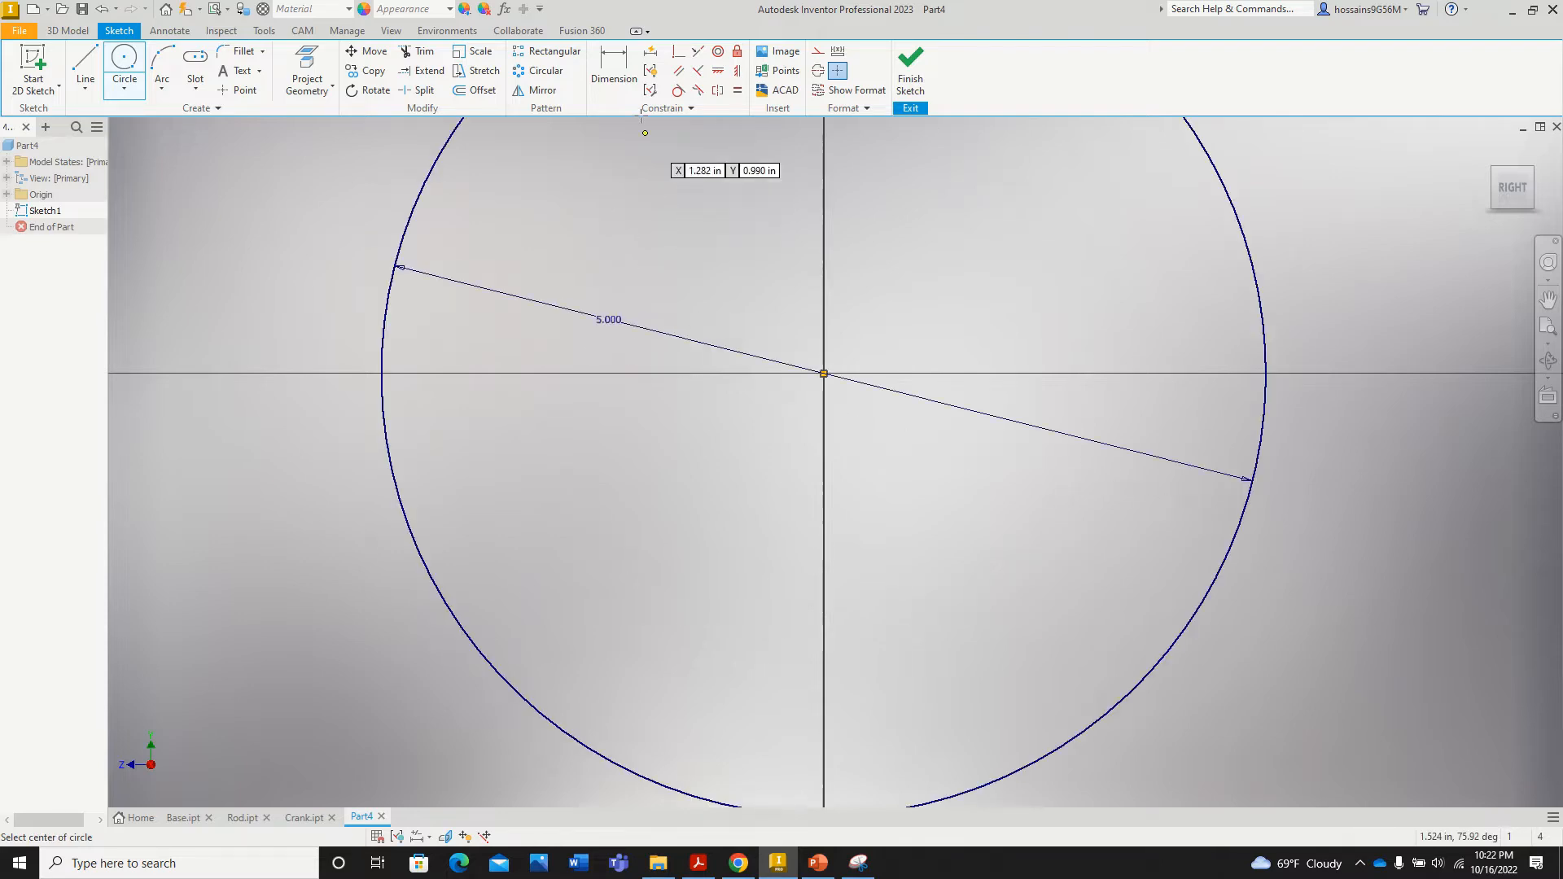
click(614, 65)
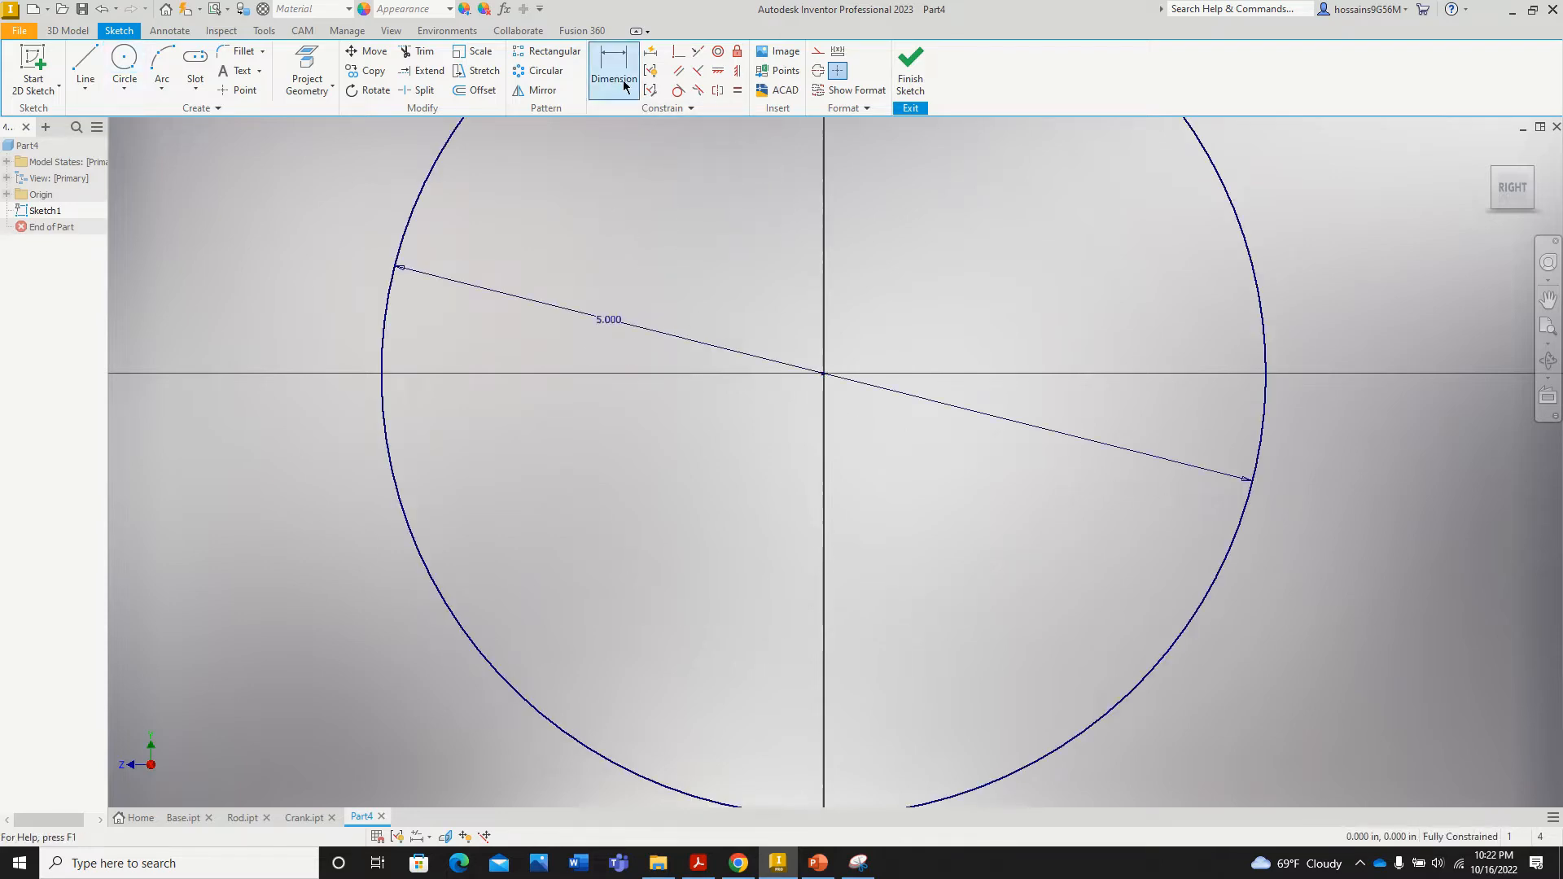
click(909, 79)
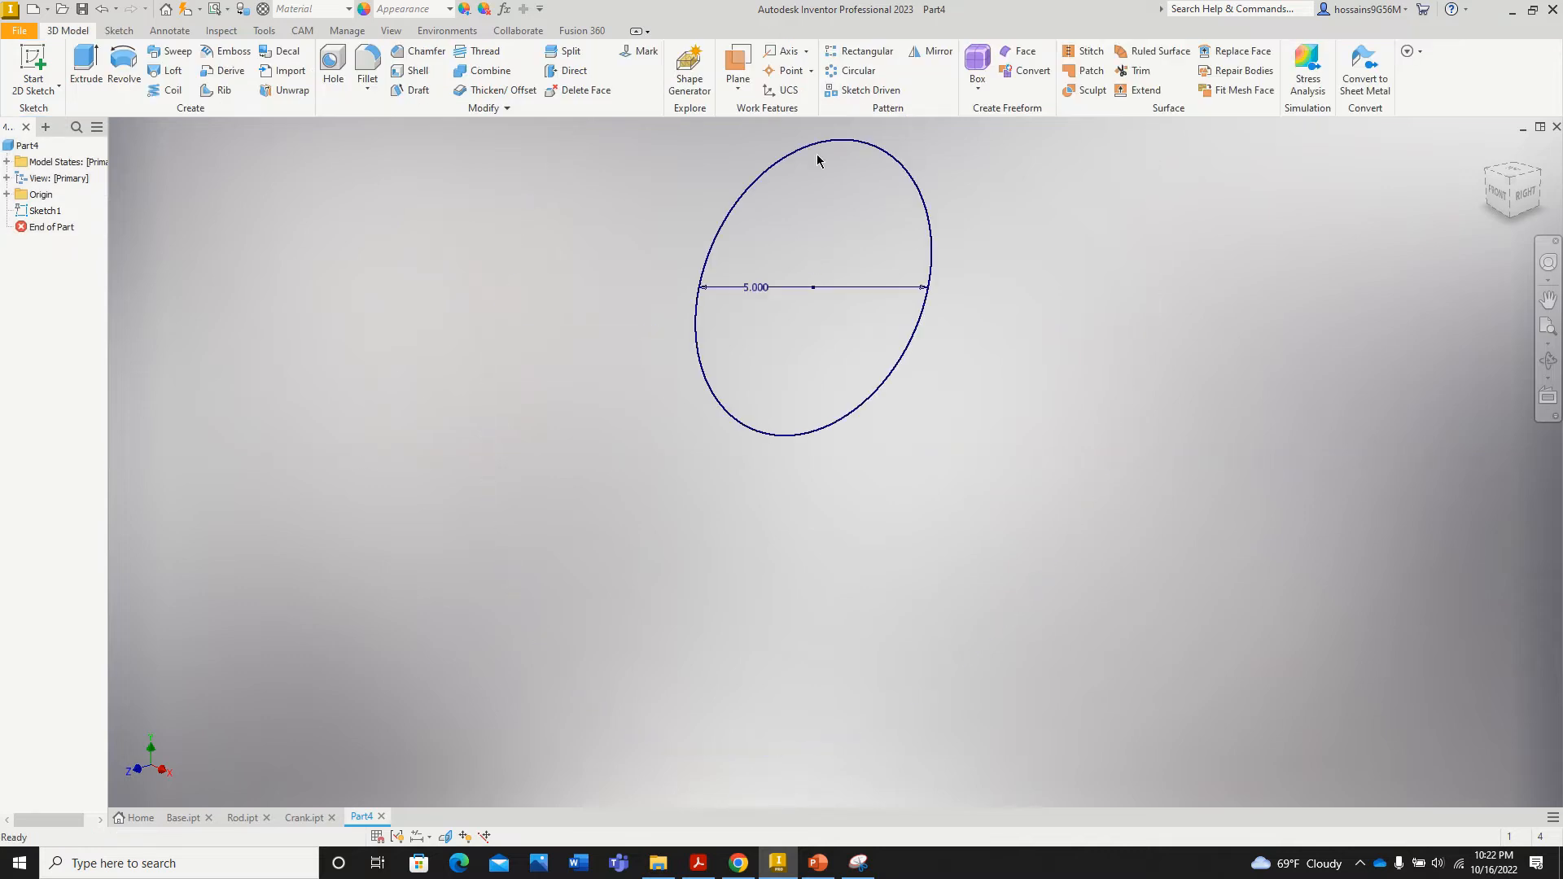
Step: Extrude the circle 4 in to form the slider's solid cylinder
scroll(782, 135, down, 3)
click(88, 70)
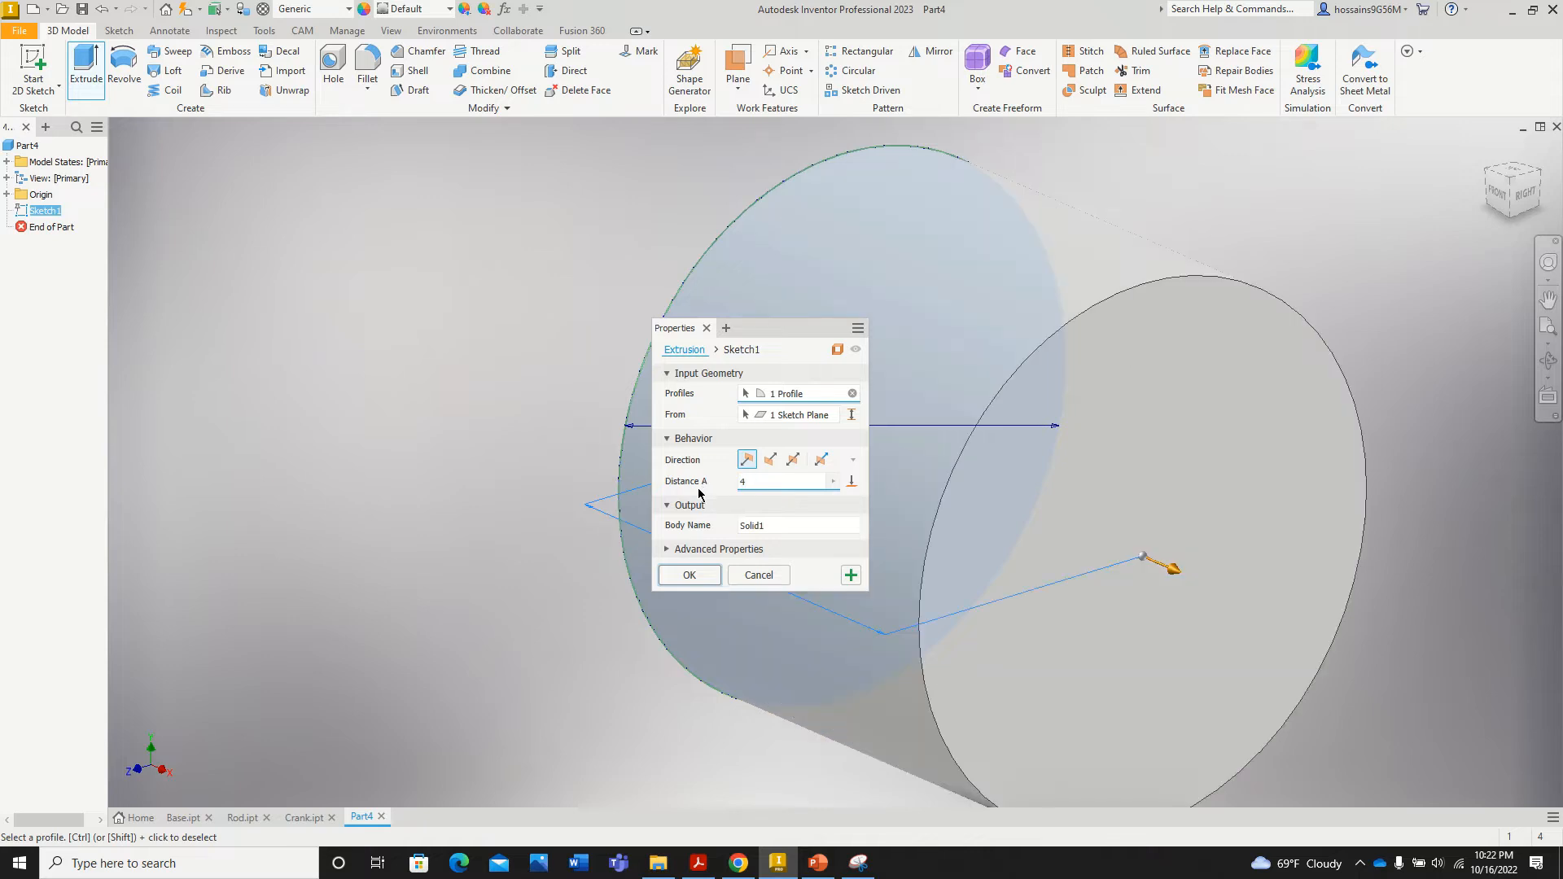
key(Return)
scroll(558, 462, up, 5)
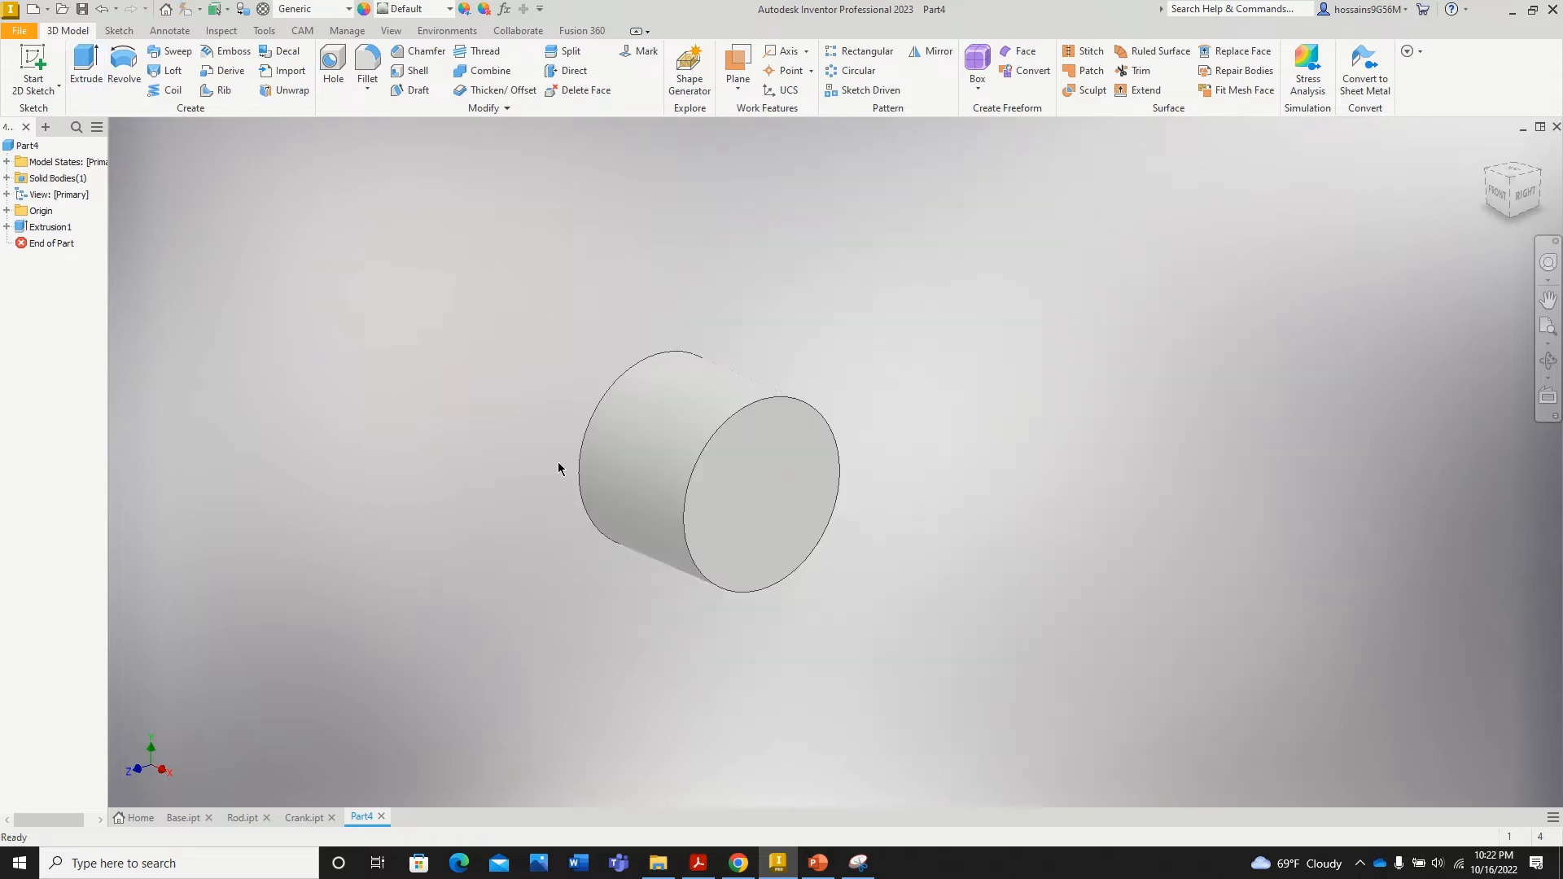
Step: Sketch a rectangle centered on the cylinder's front end face, dimension it 0.75 in wide and 2.5 in high, and finish the sketch
scroll(528, 444, down, 3)
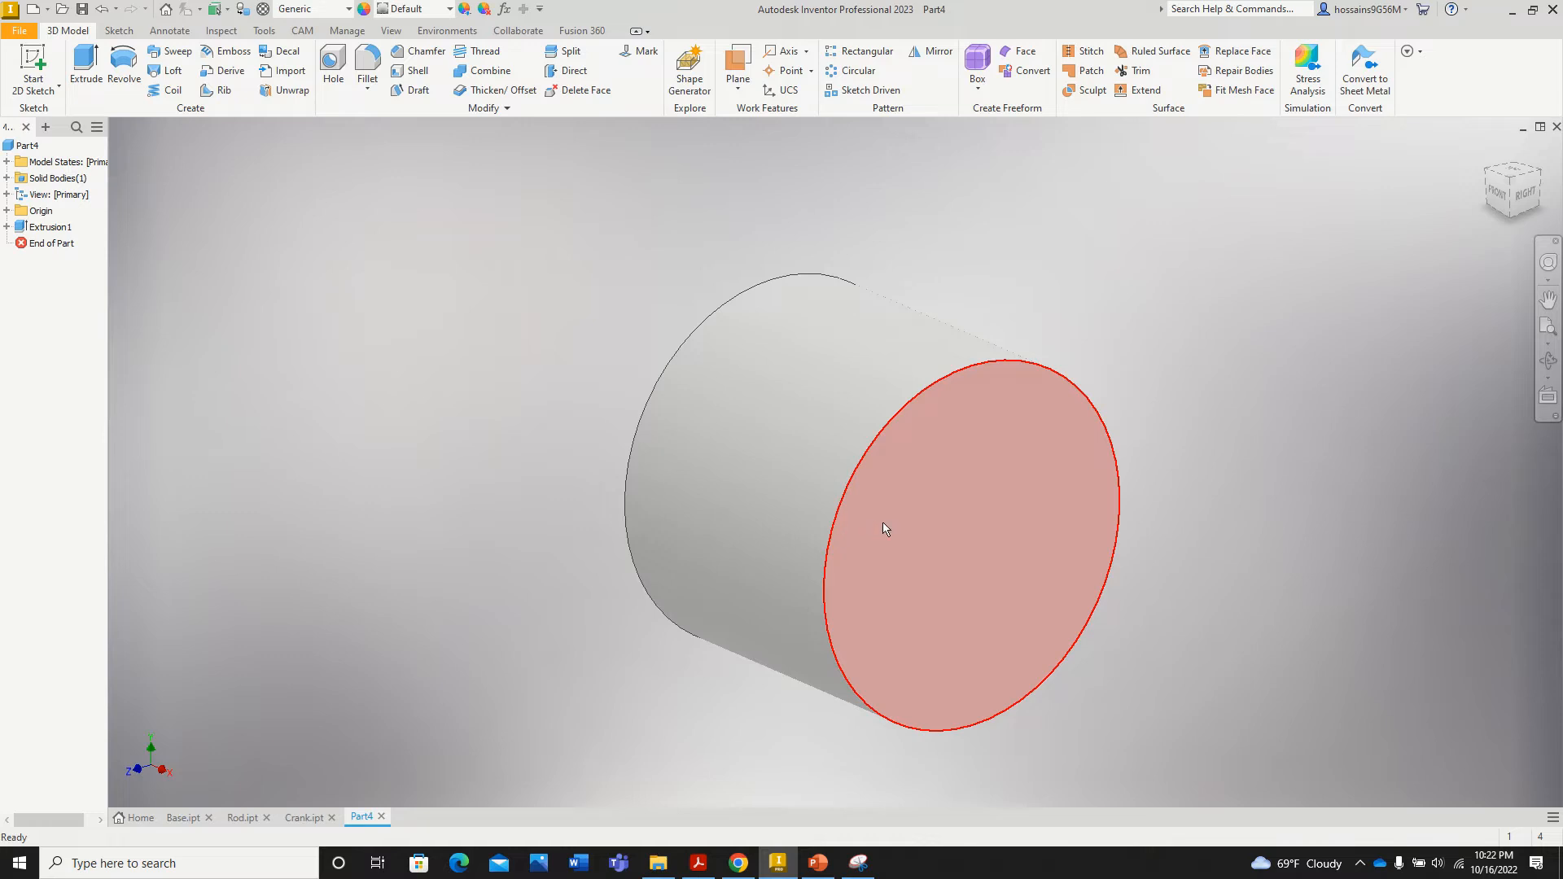
click(943, 494)
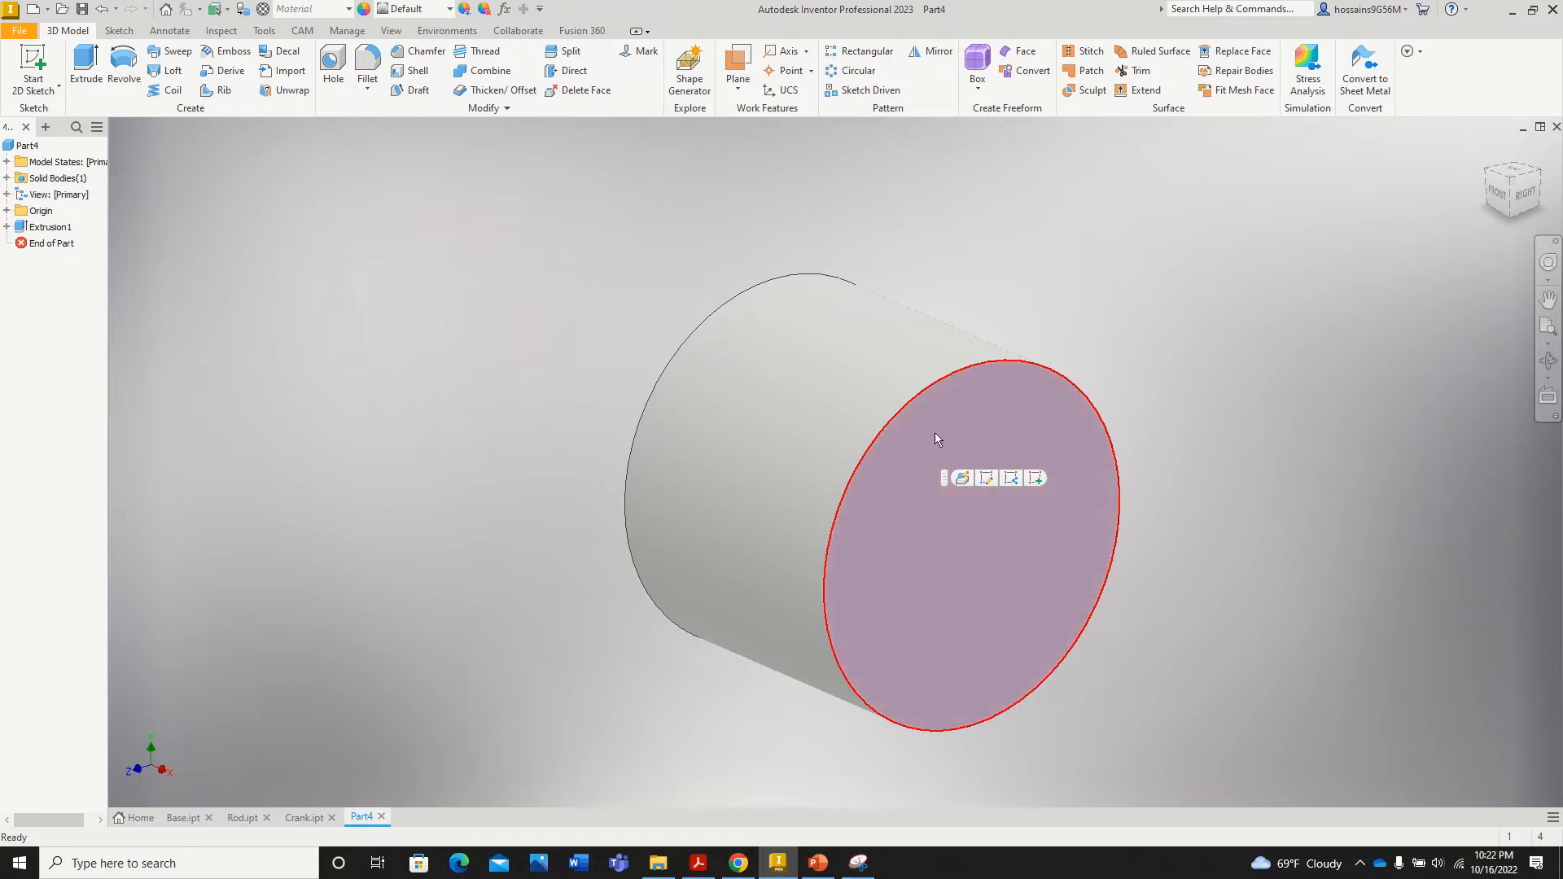
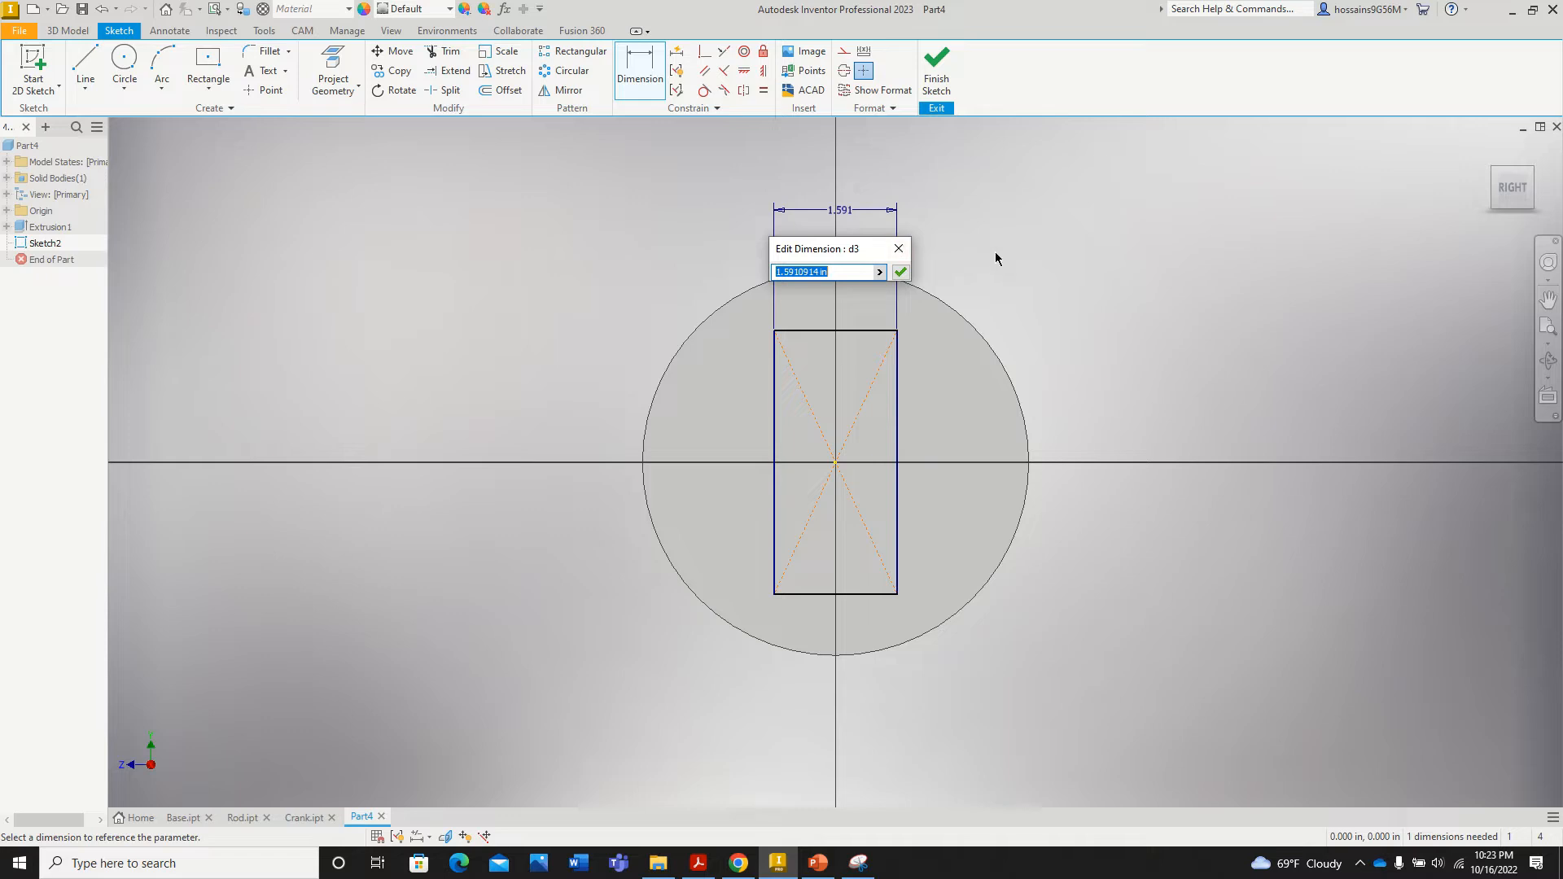
text(0.75)
key(Return)
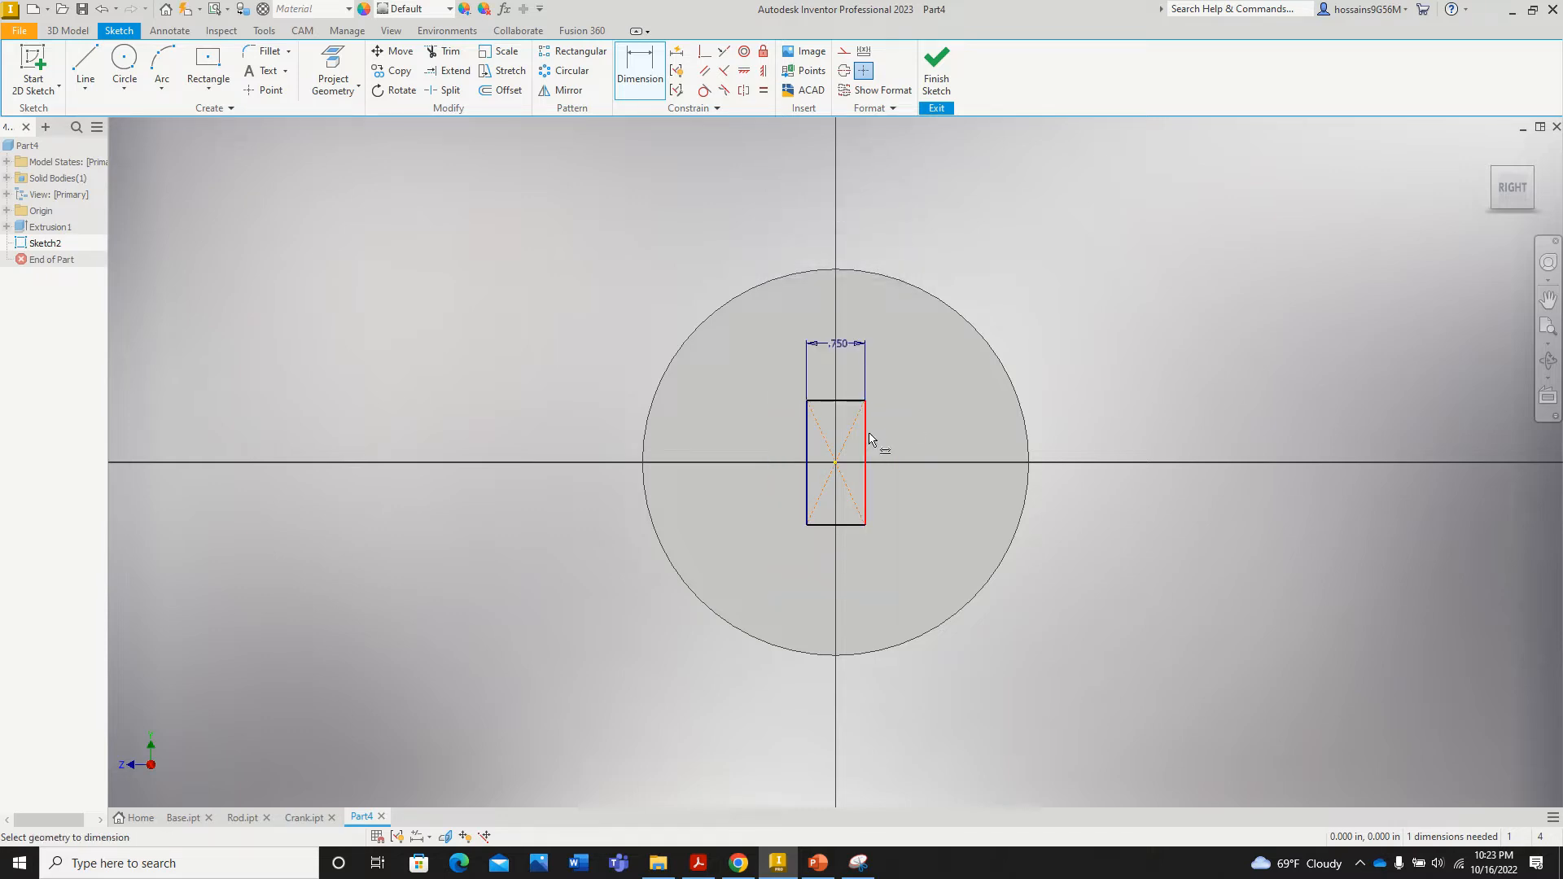
click(867, 448)
click(936, 435)
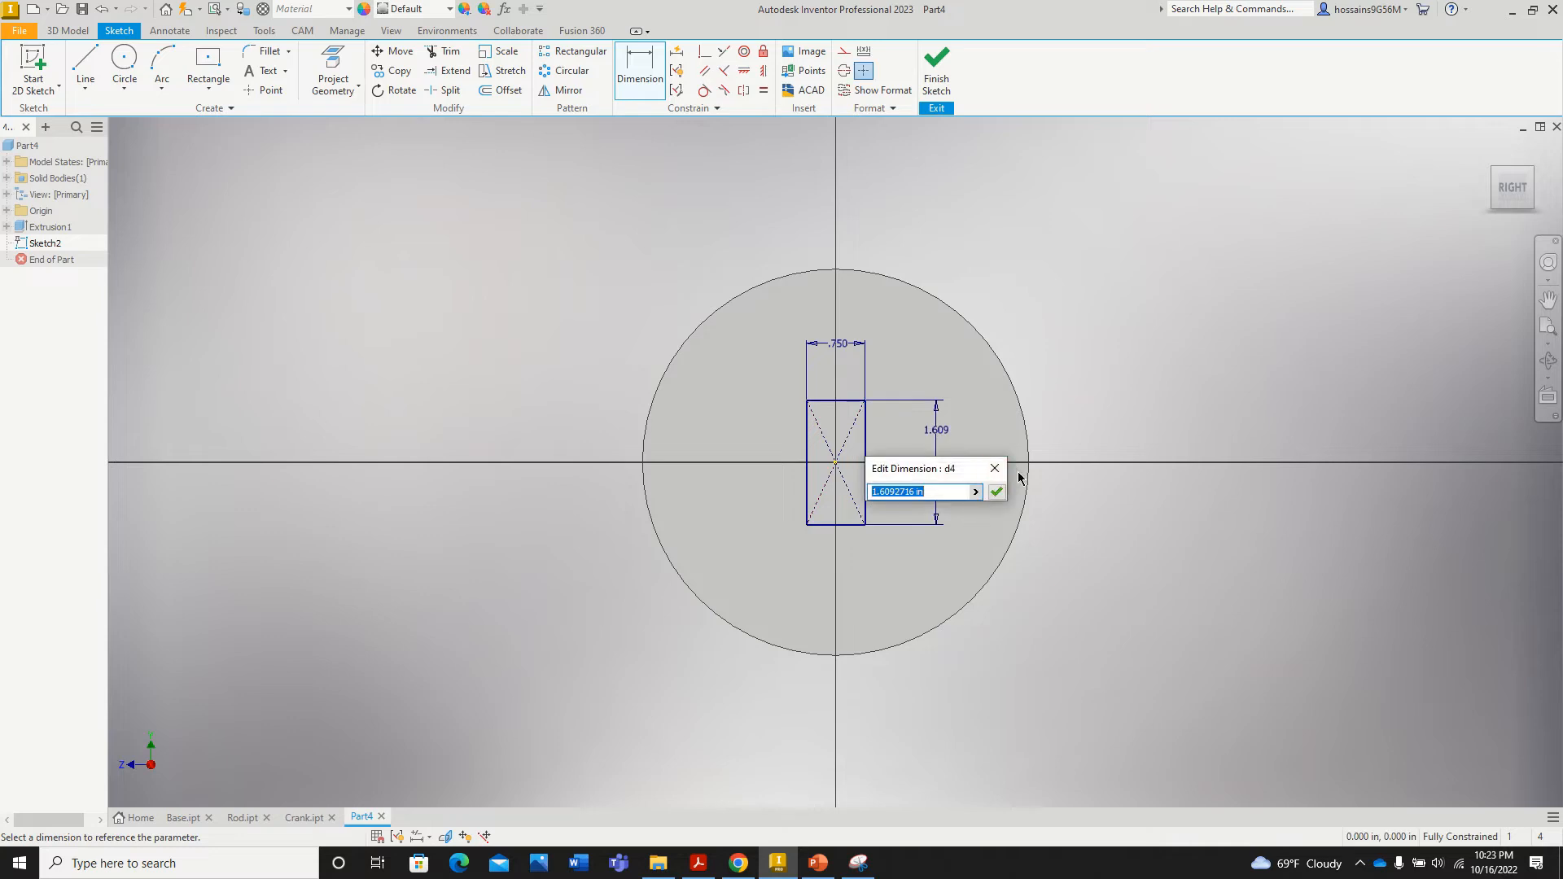
text(2.5)
key(Return)
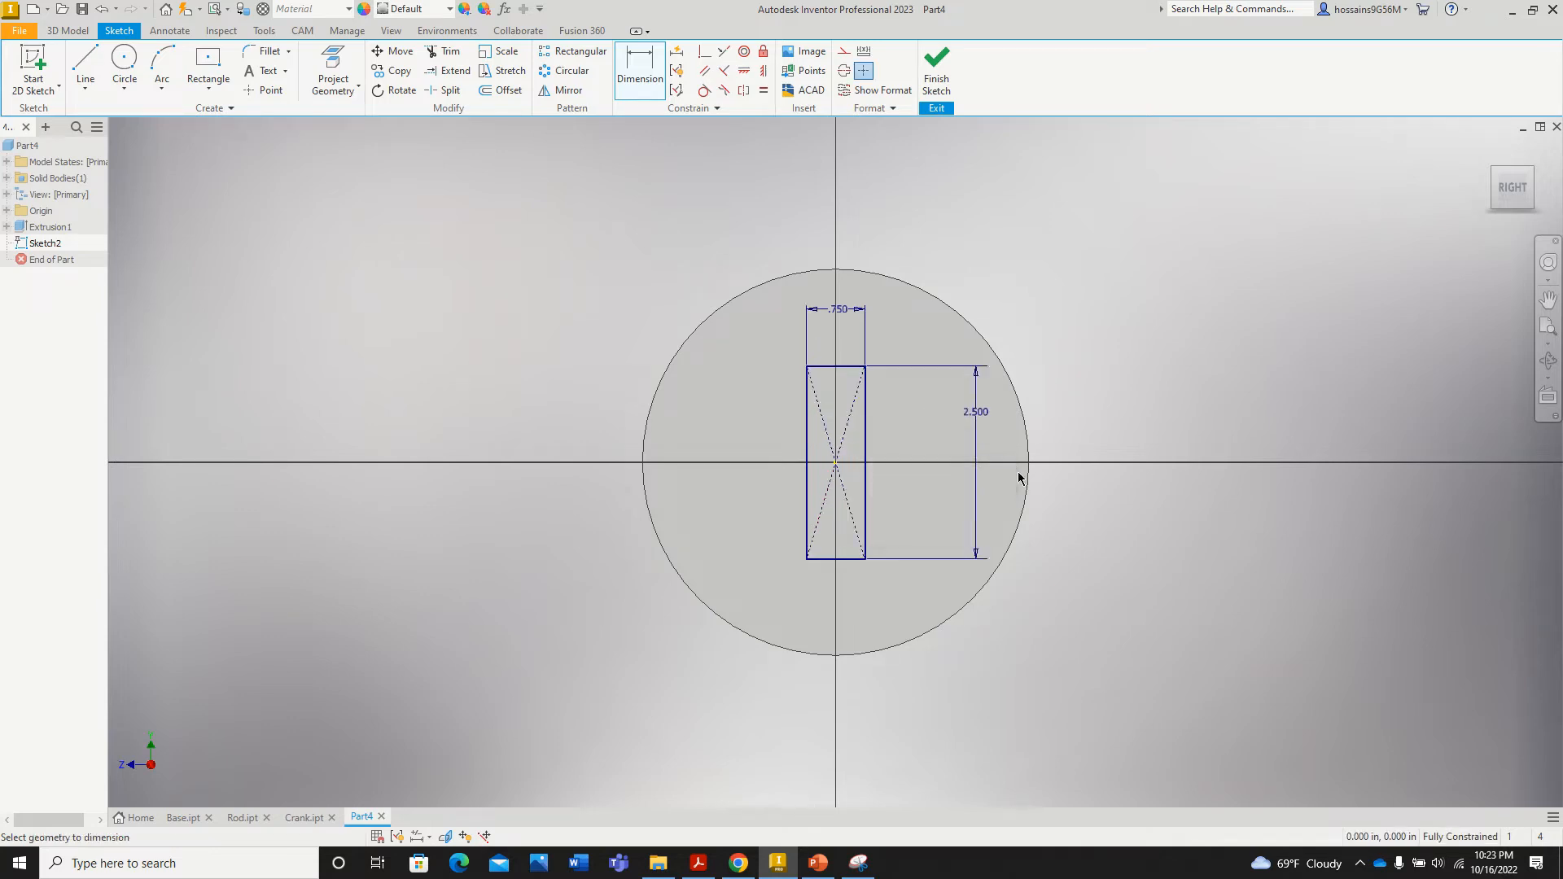
click(936, 73)
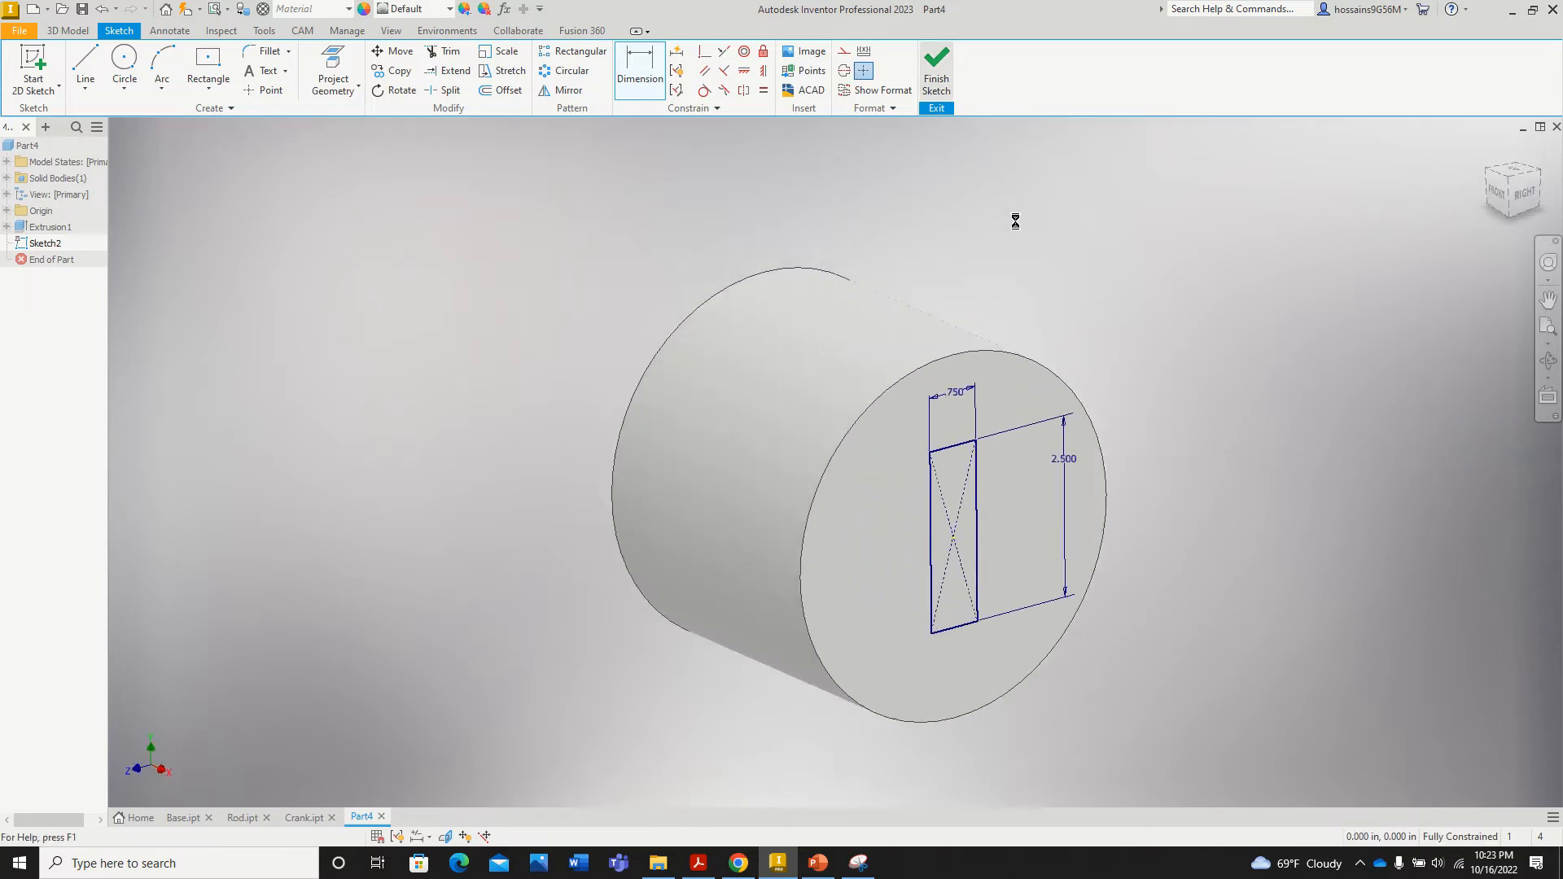
Step: Check the slot's depth in Figure 6.4 of the PDF, then return to the part in Inventor
click(700, 863)
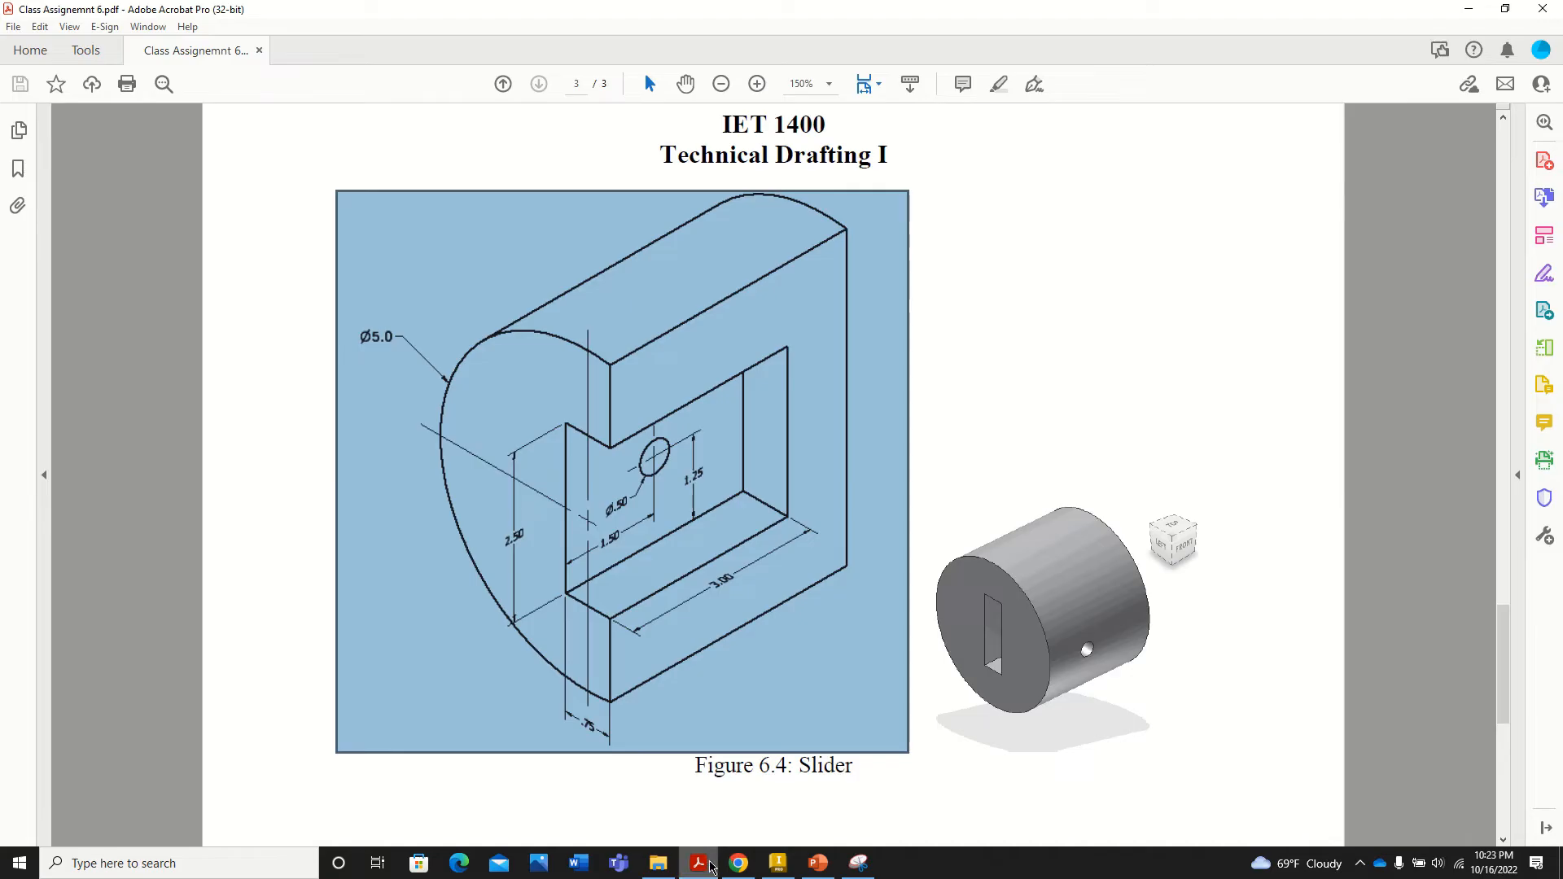
click(940, 478)
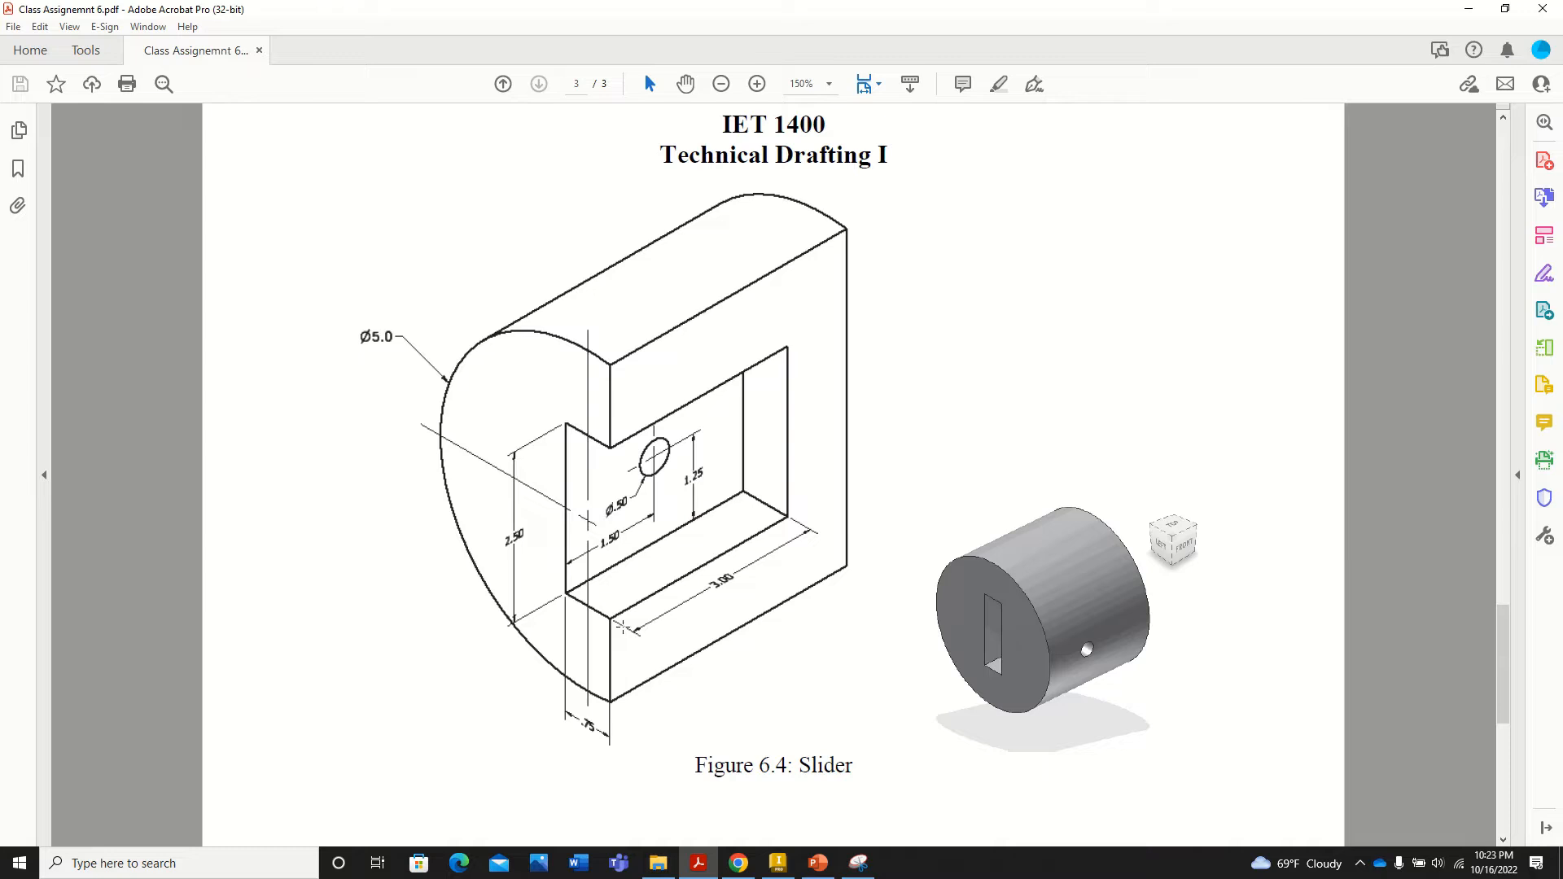
drag(739, 586, 754, 595)
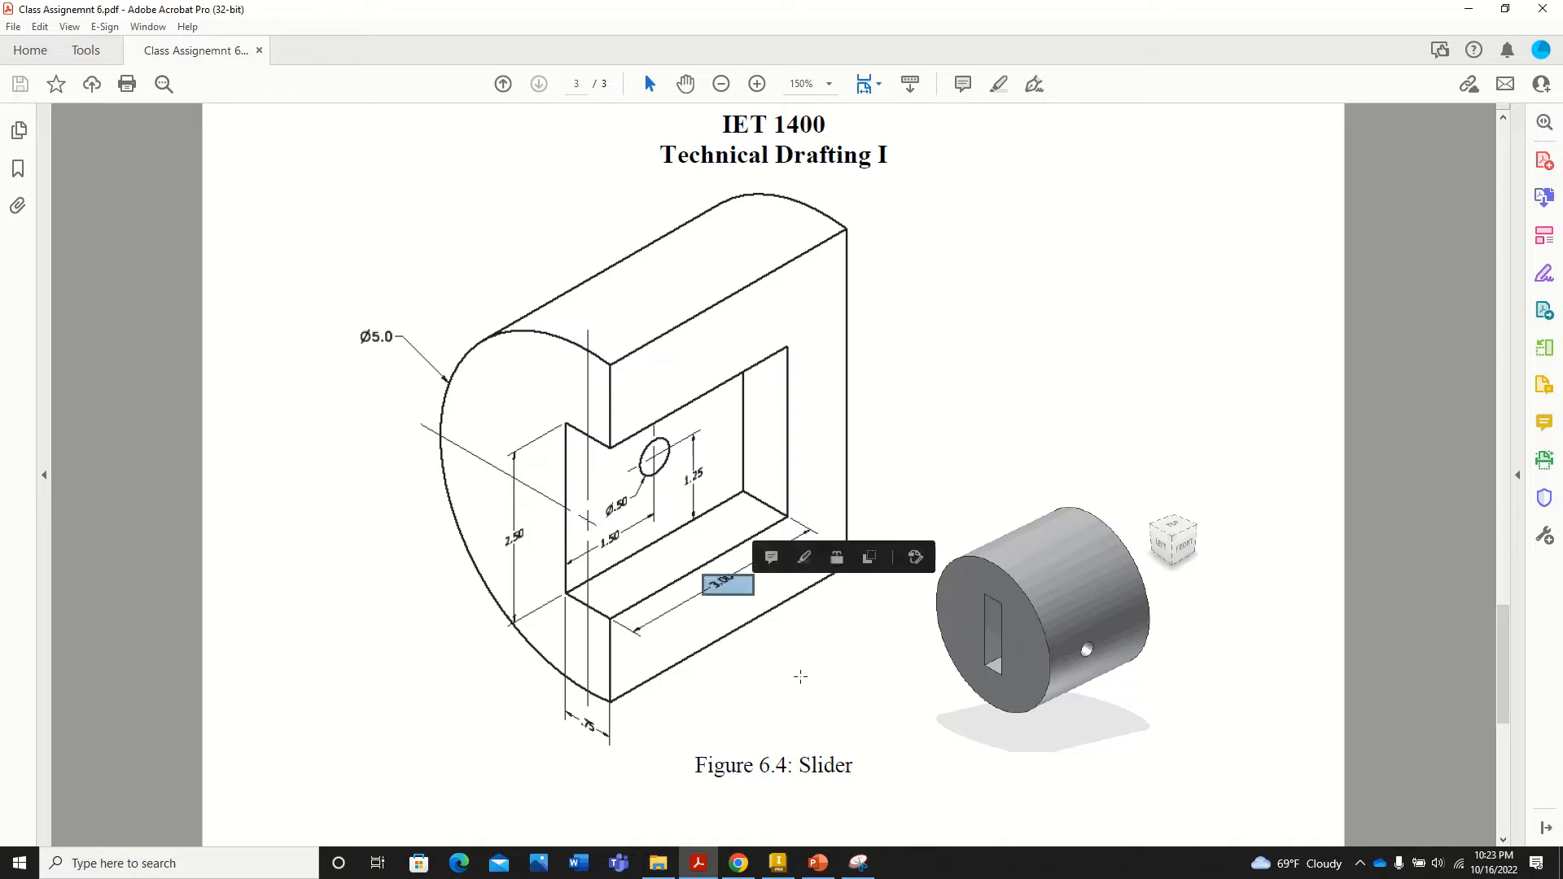
click(777, 863)
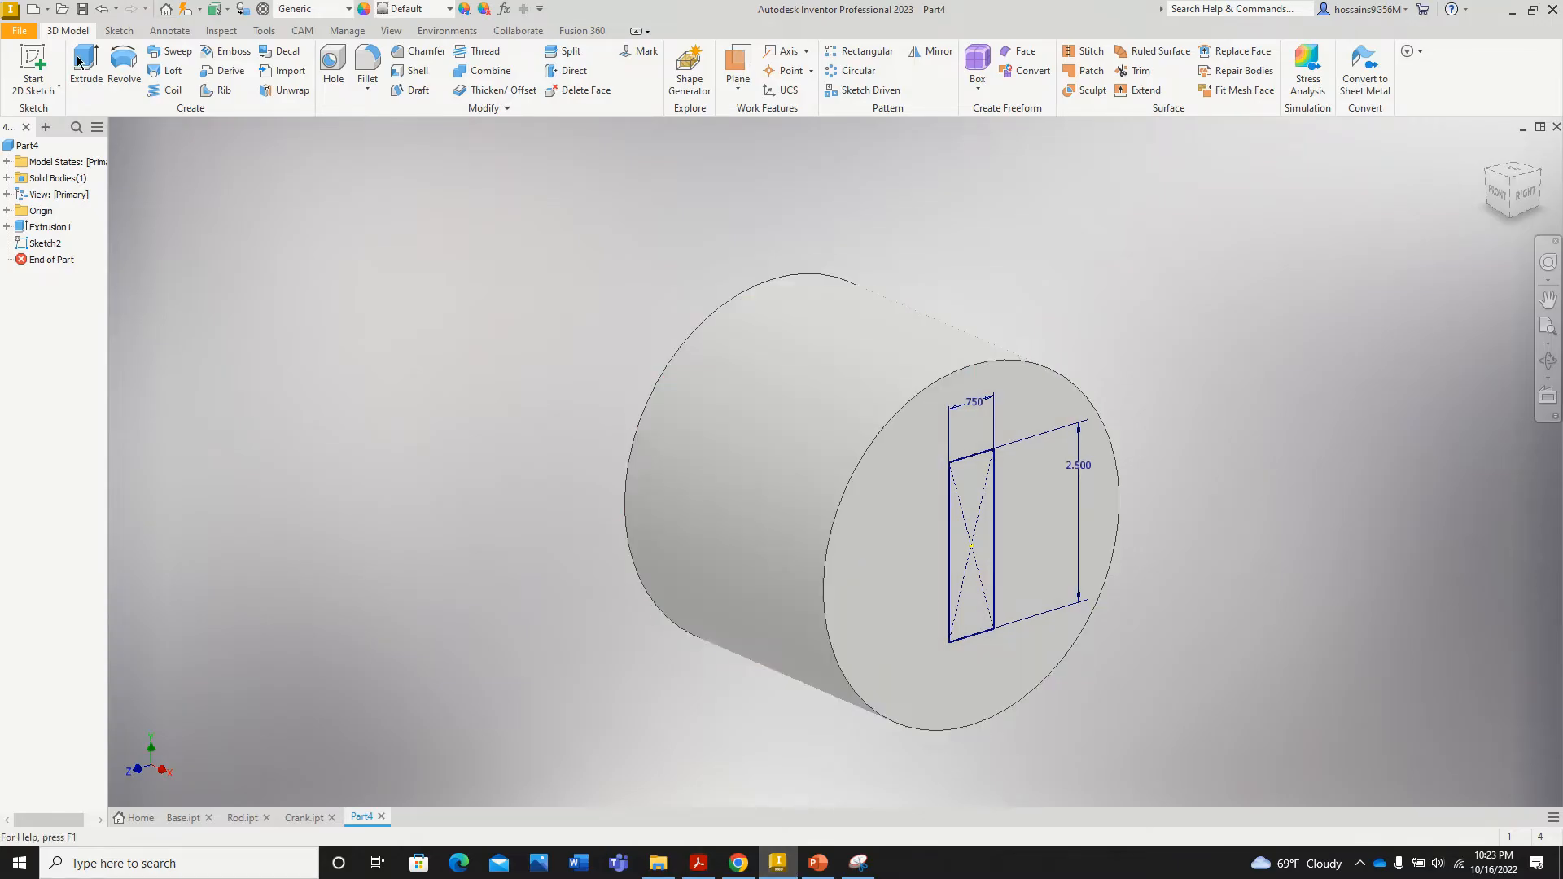
Step: Extrude the rectangle 3 in into the cylinder as a cut to form the slot
click(96, 75)
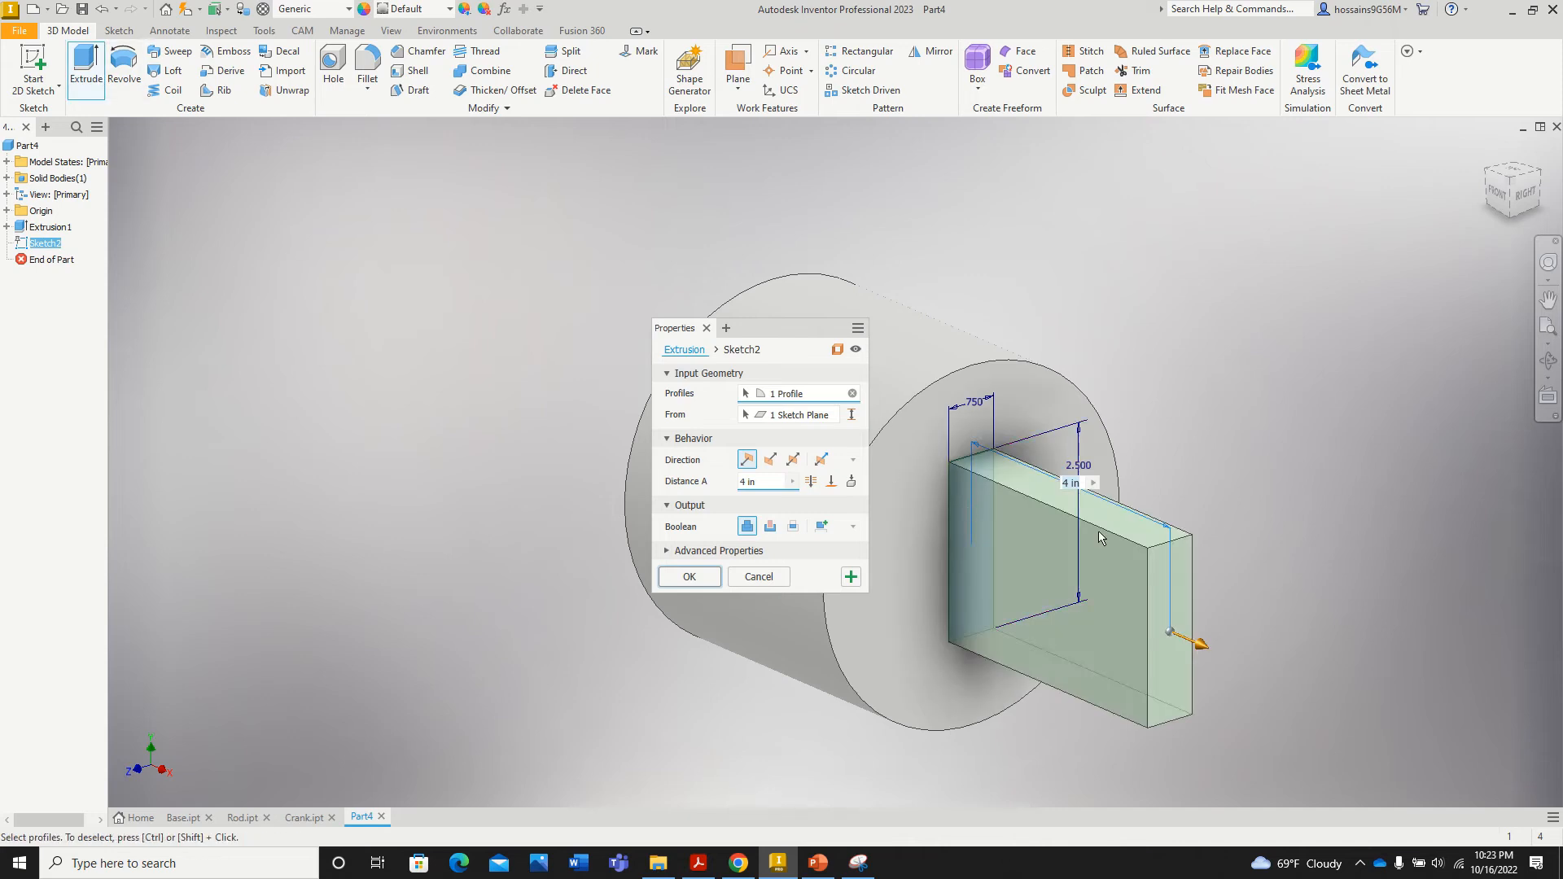
drag(801, 338, 562, 261)
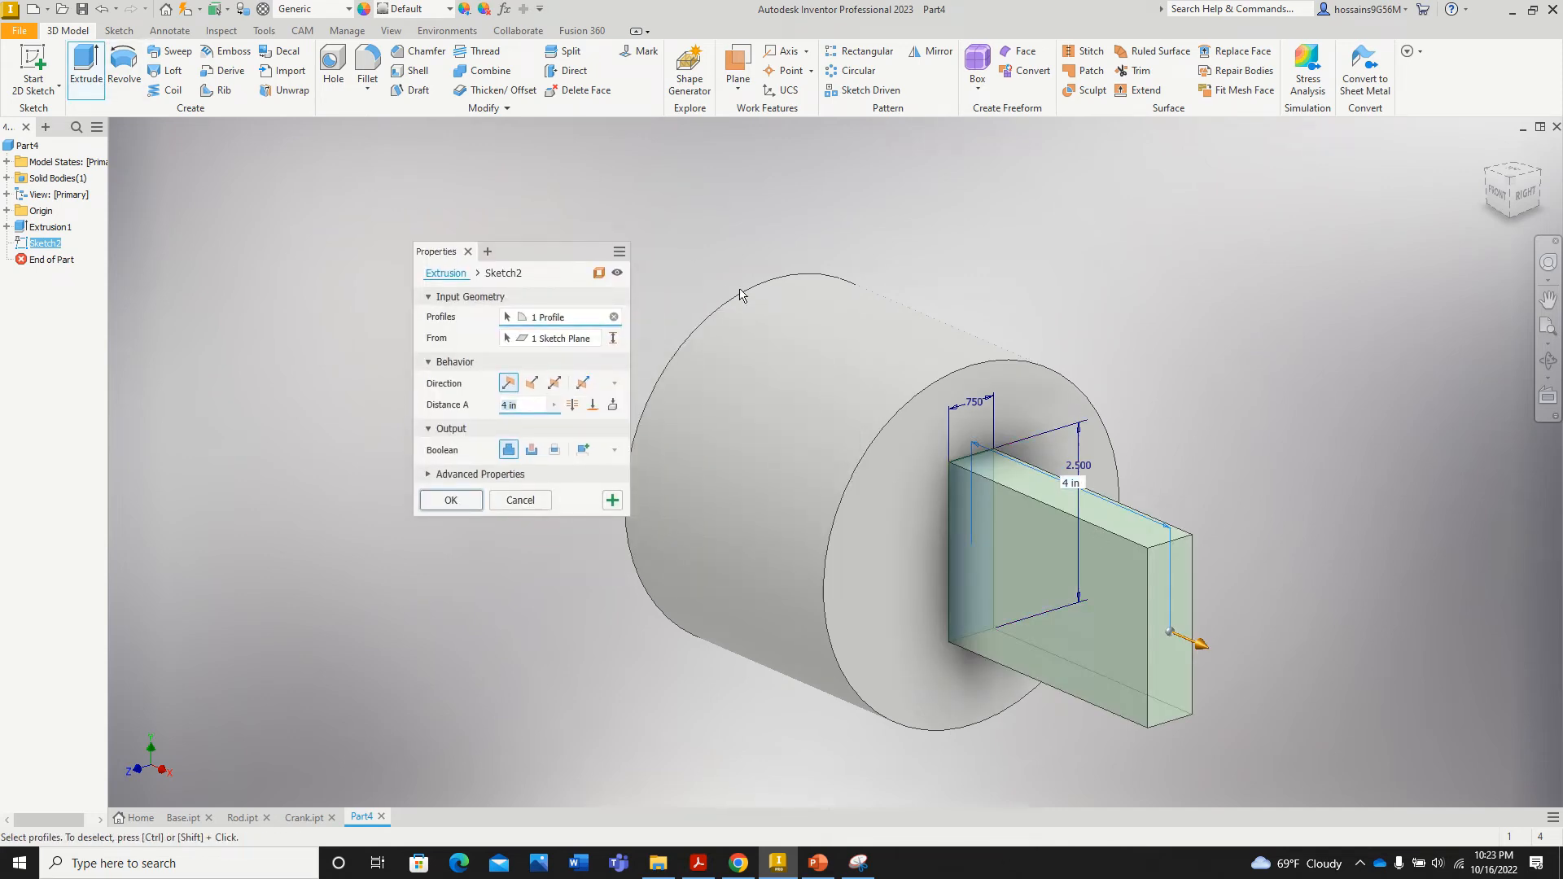
click(534, 385)
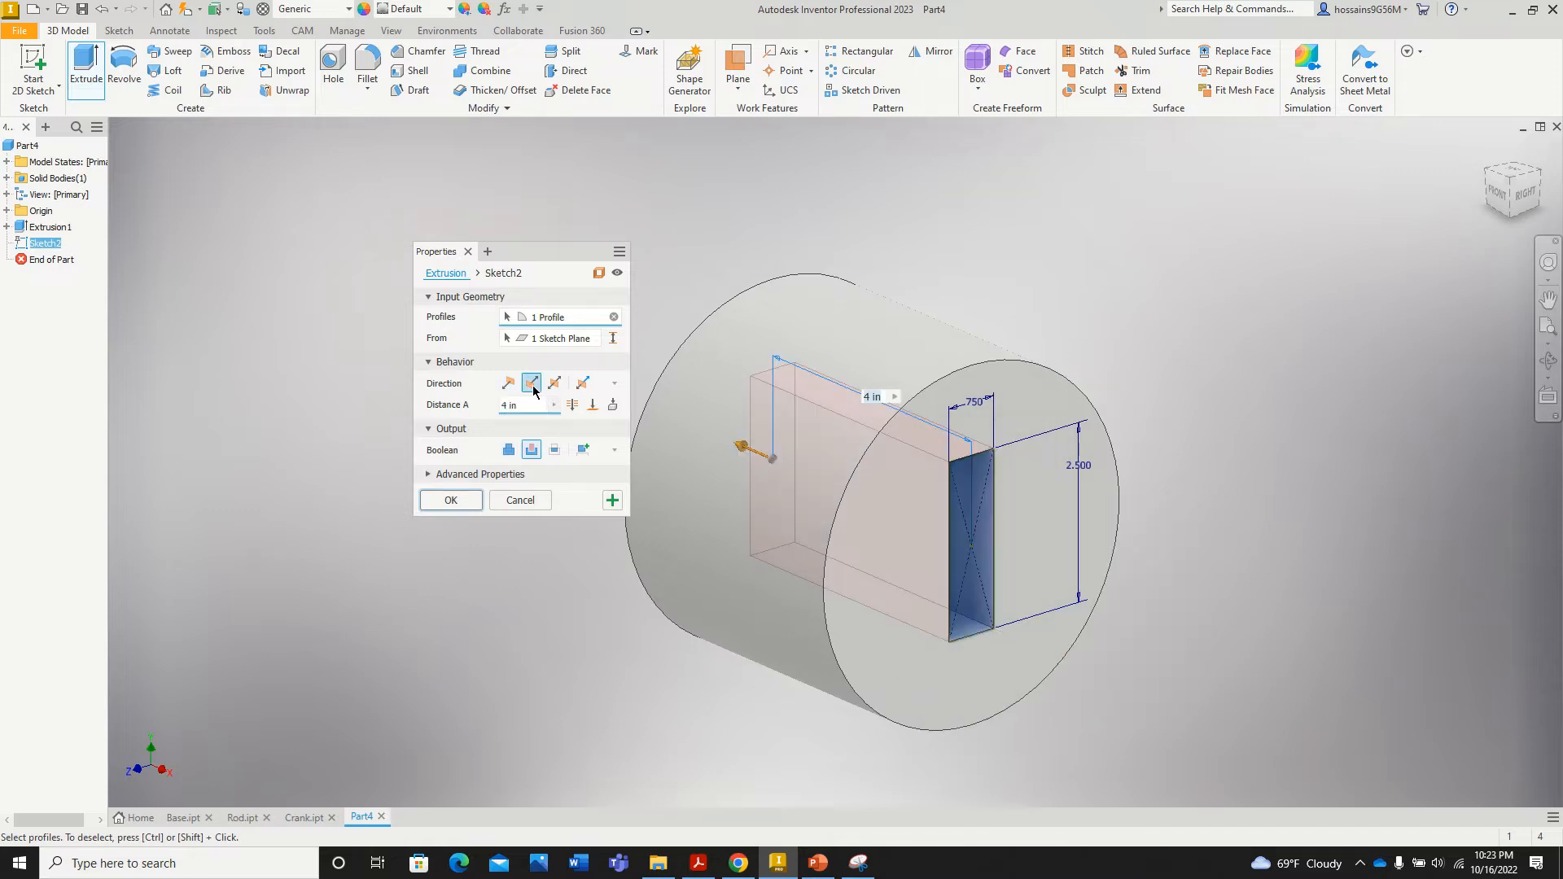
click(521, 406)
text(3)
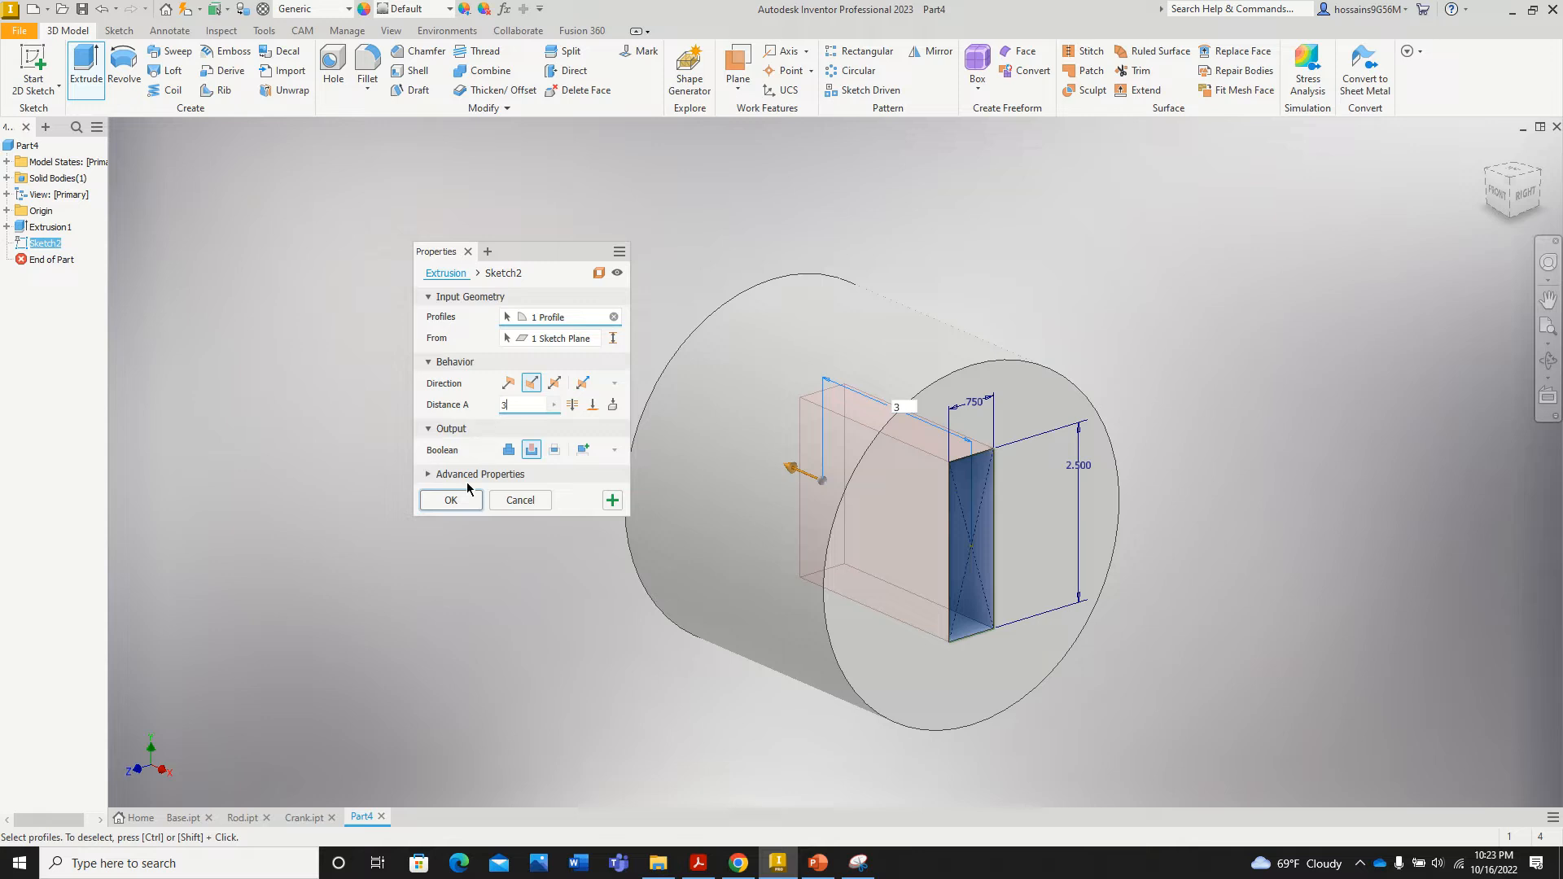
click(454, 499)
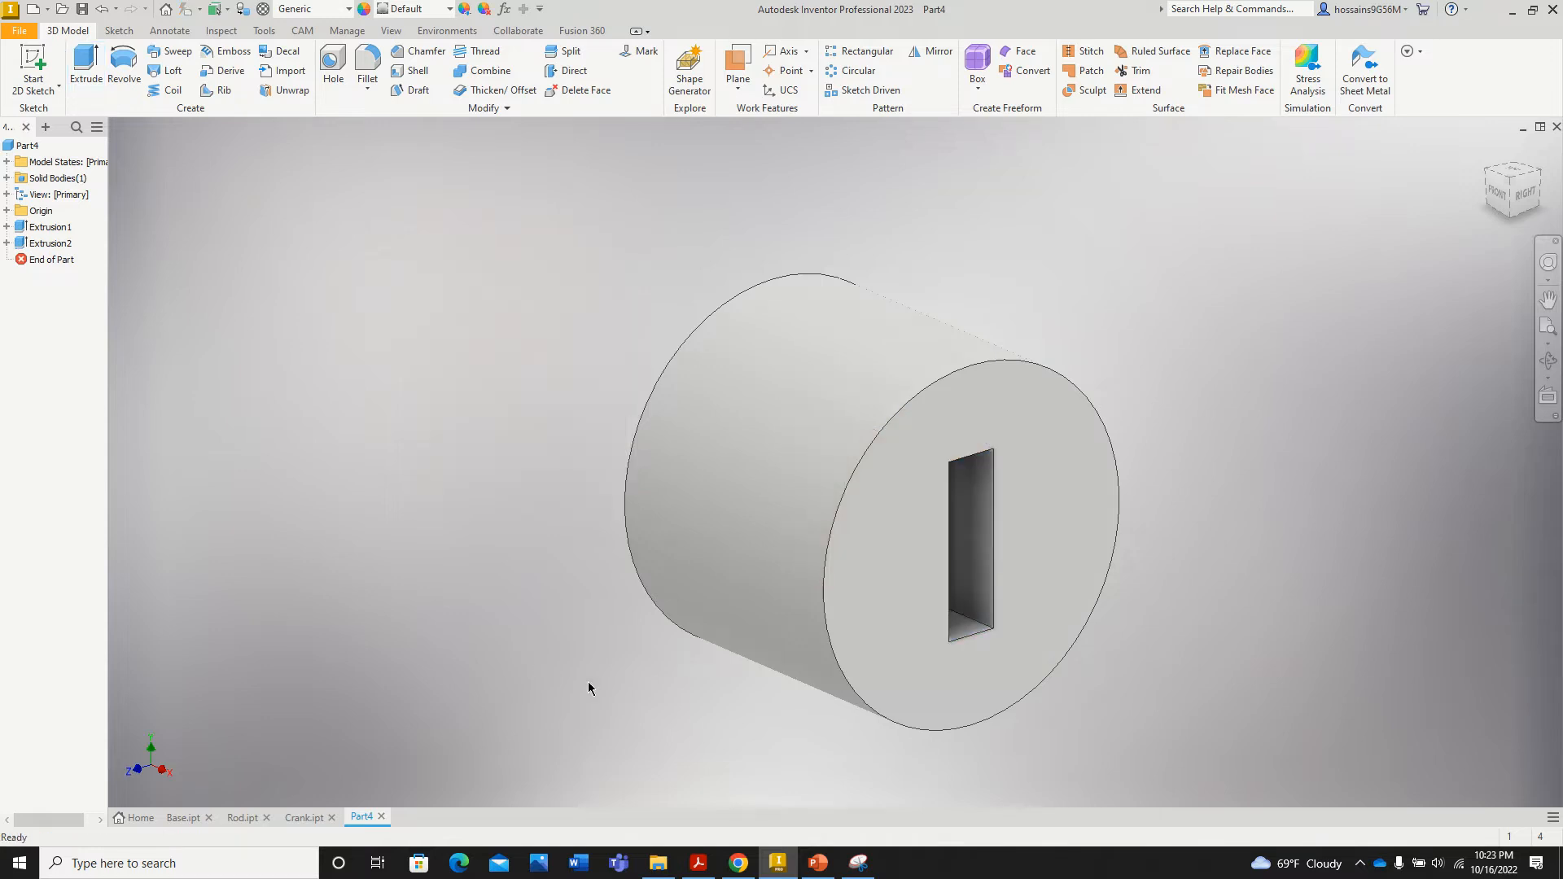
Step: Examine the small hole's horizontal and vertical location dimensions and the slot height in Figure 6.4 of the PDF, then return to Inventor
click(698, 864)
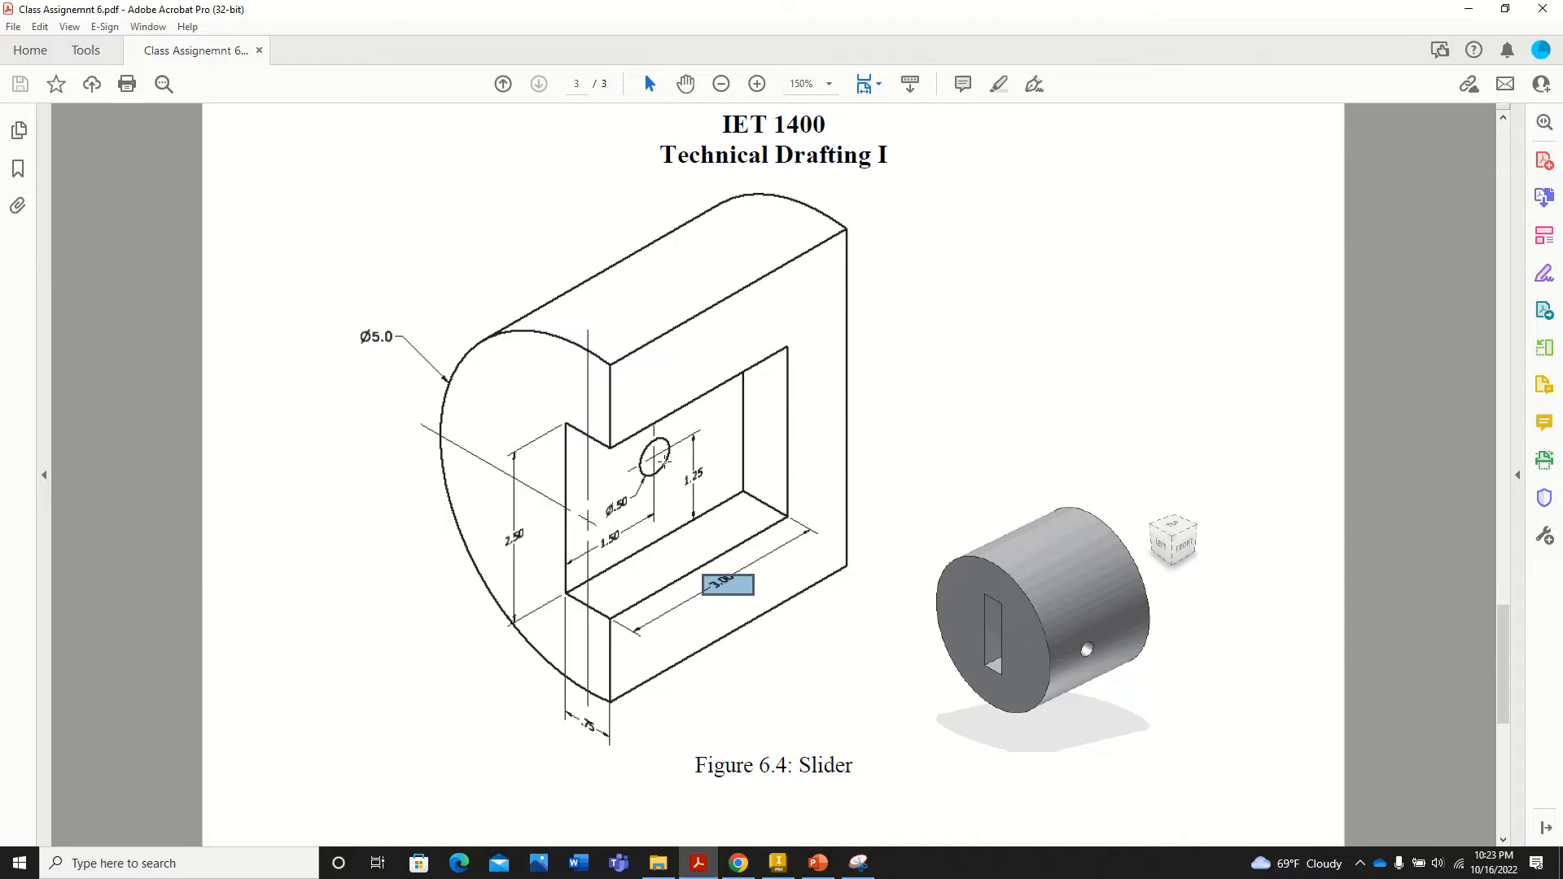
click(654, 457)
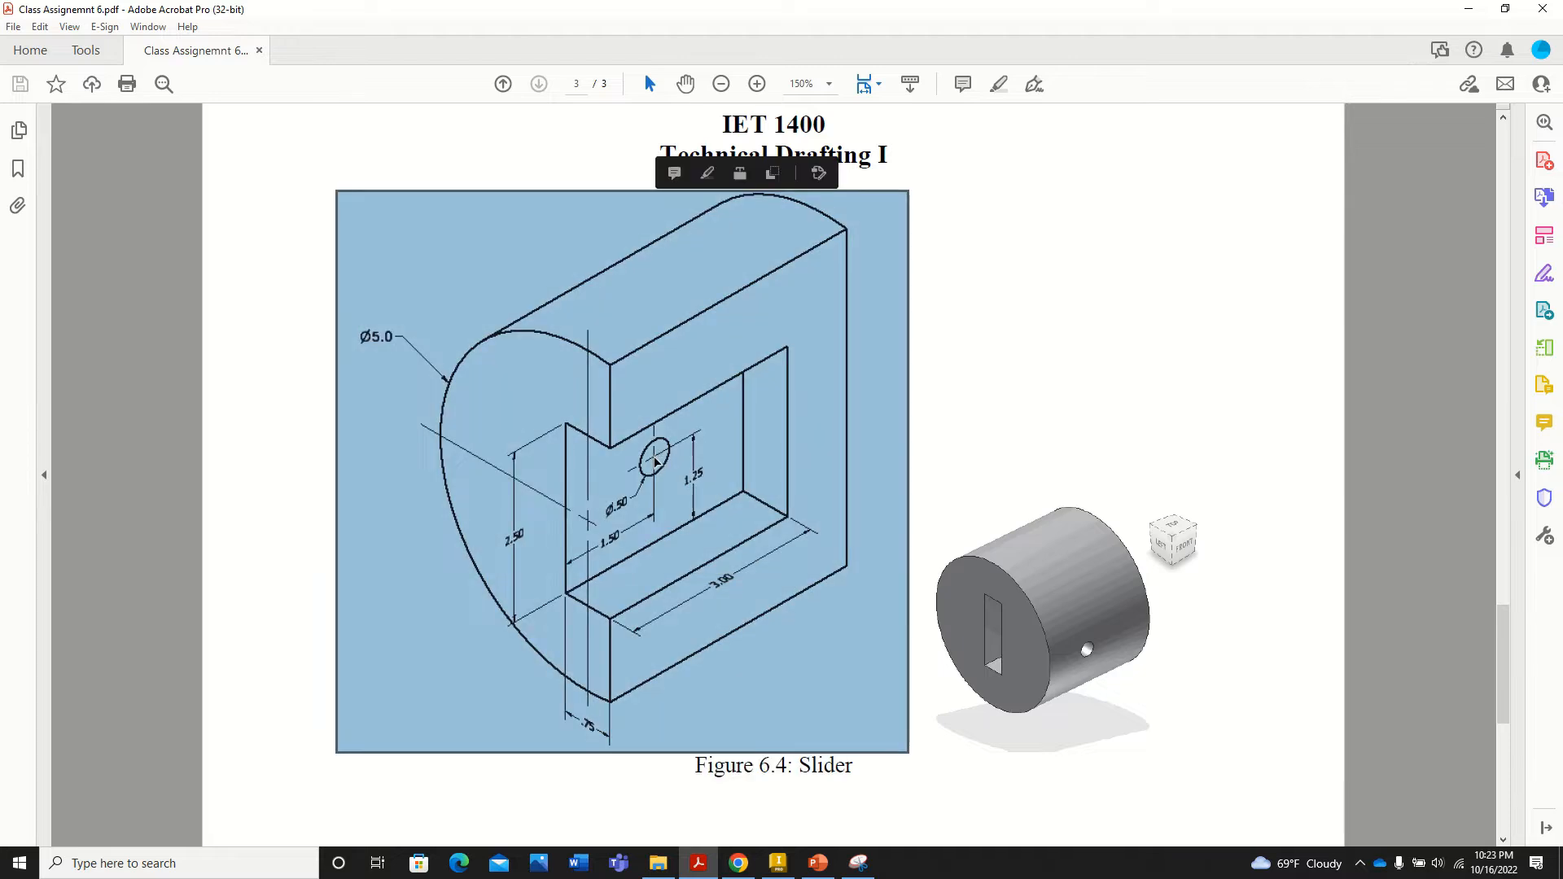
click(654, 460)
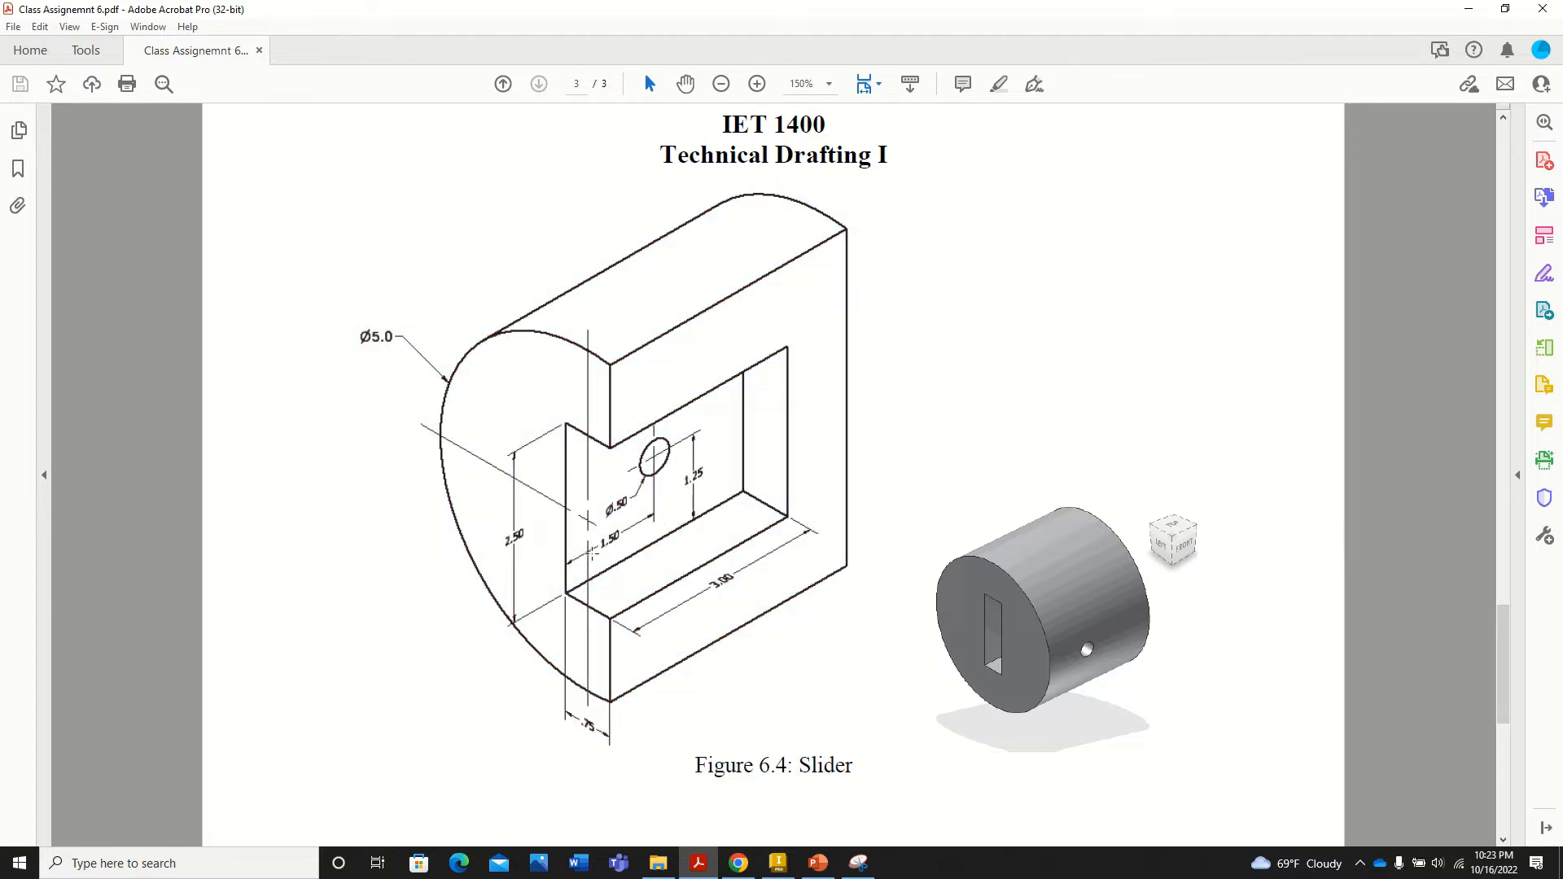
drag(593, 536, 632, 554)
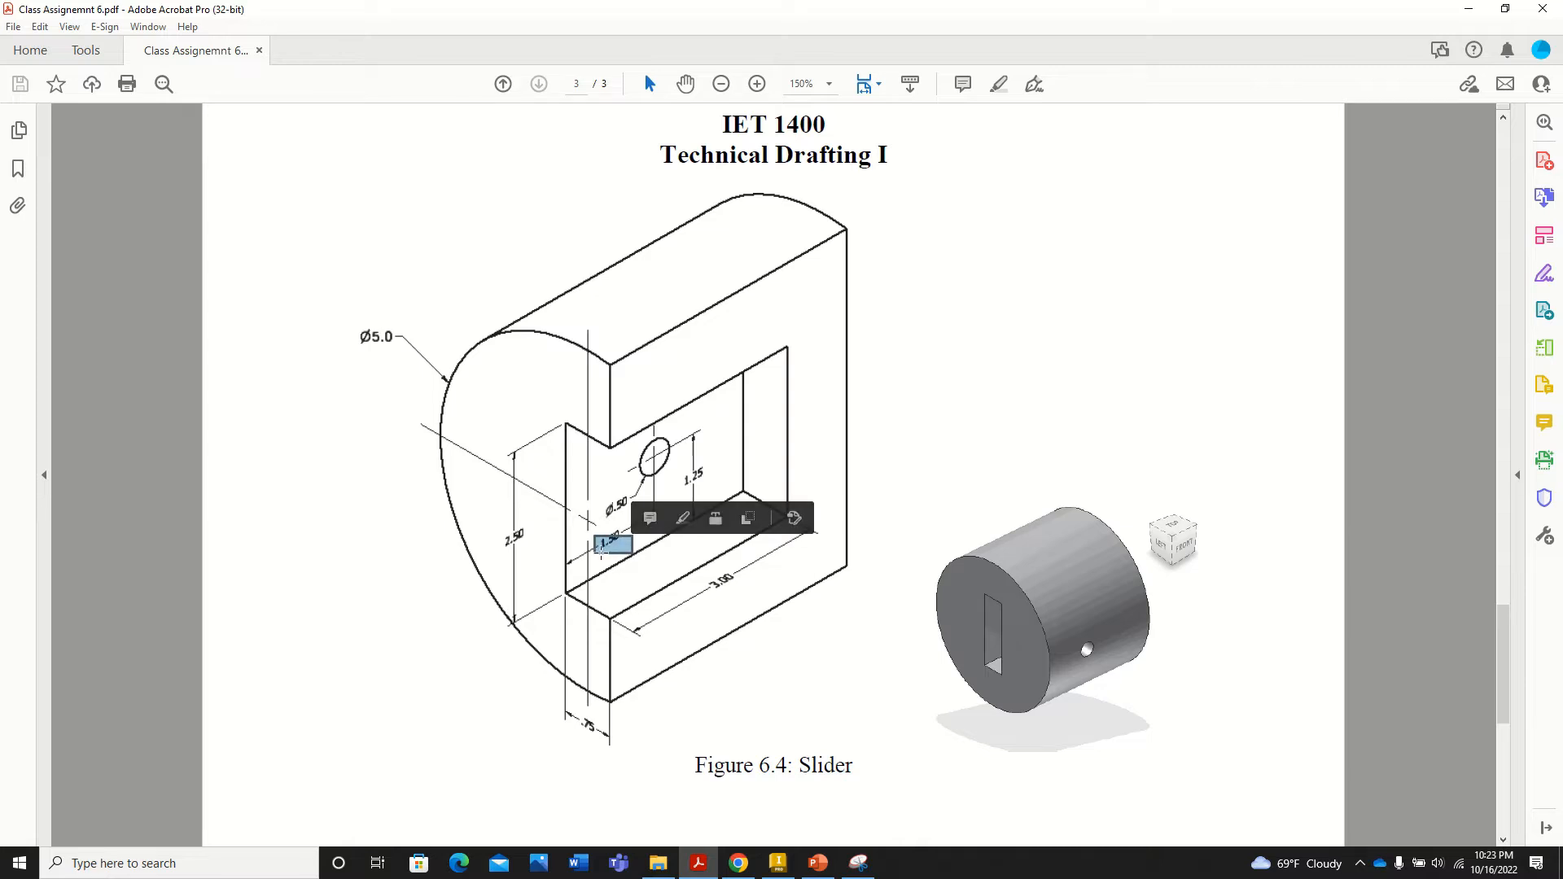
click(565, 554)
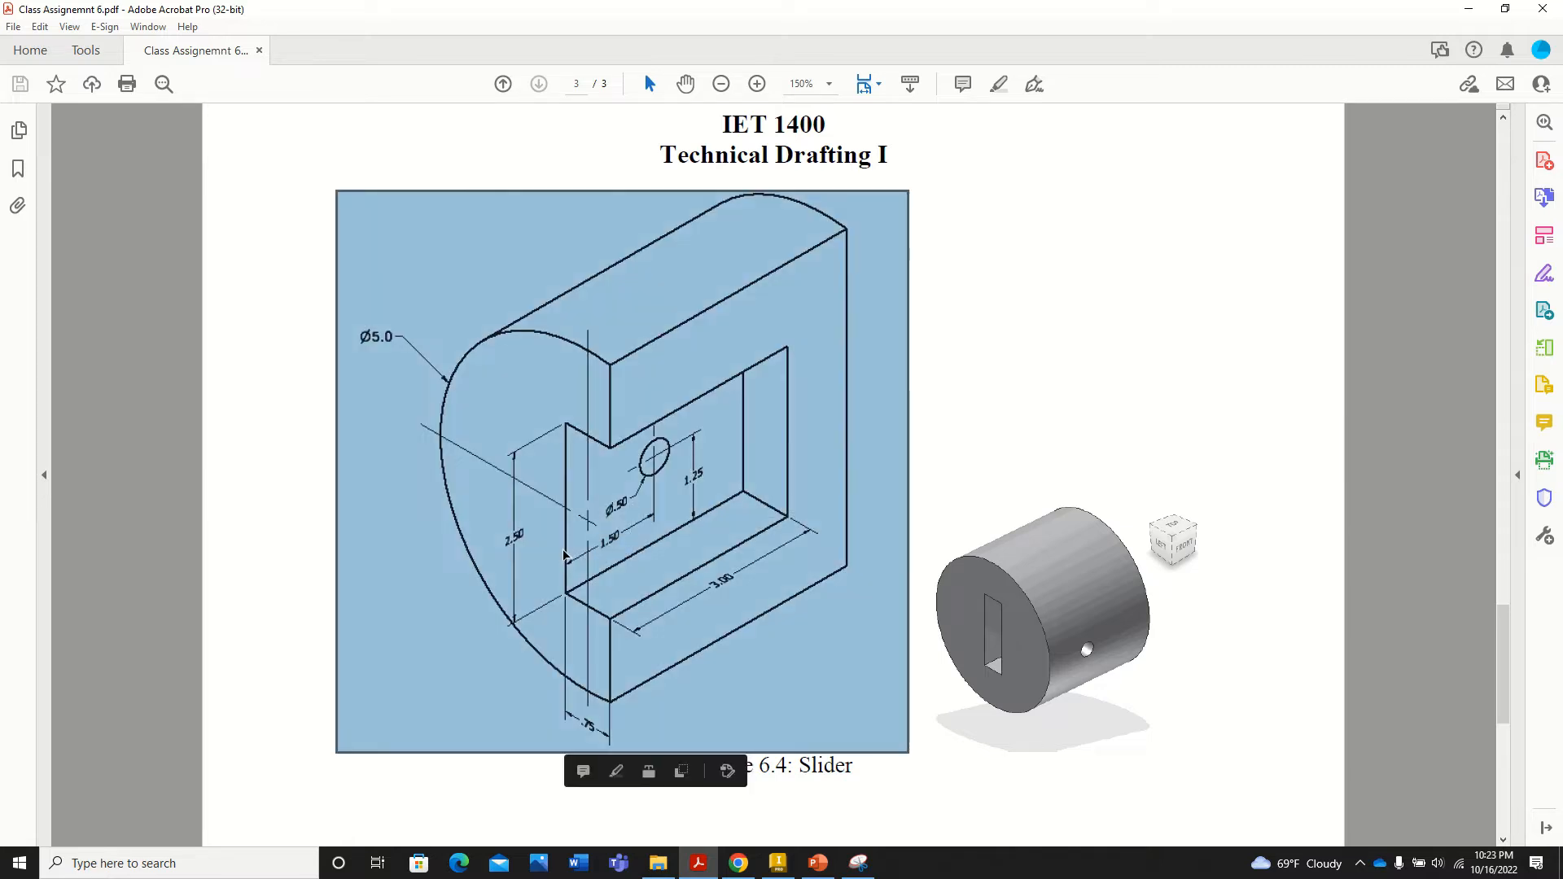
click(696, 514)
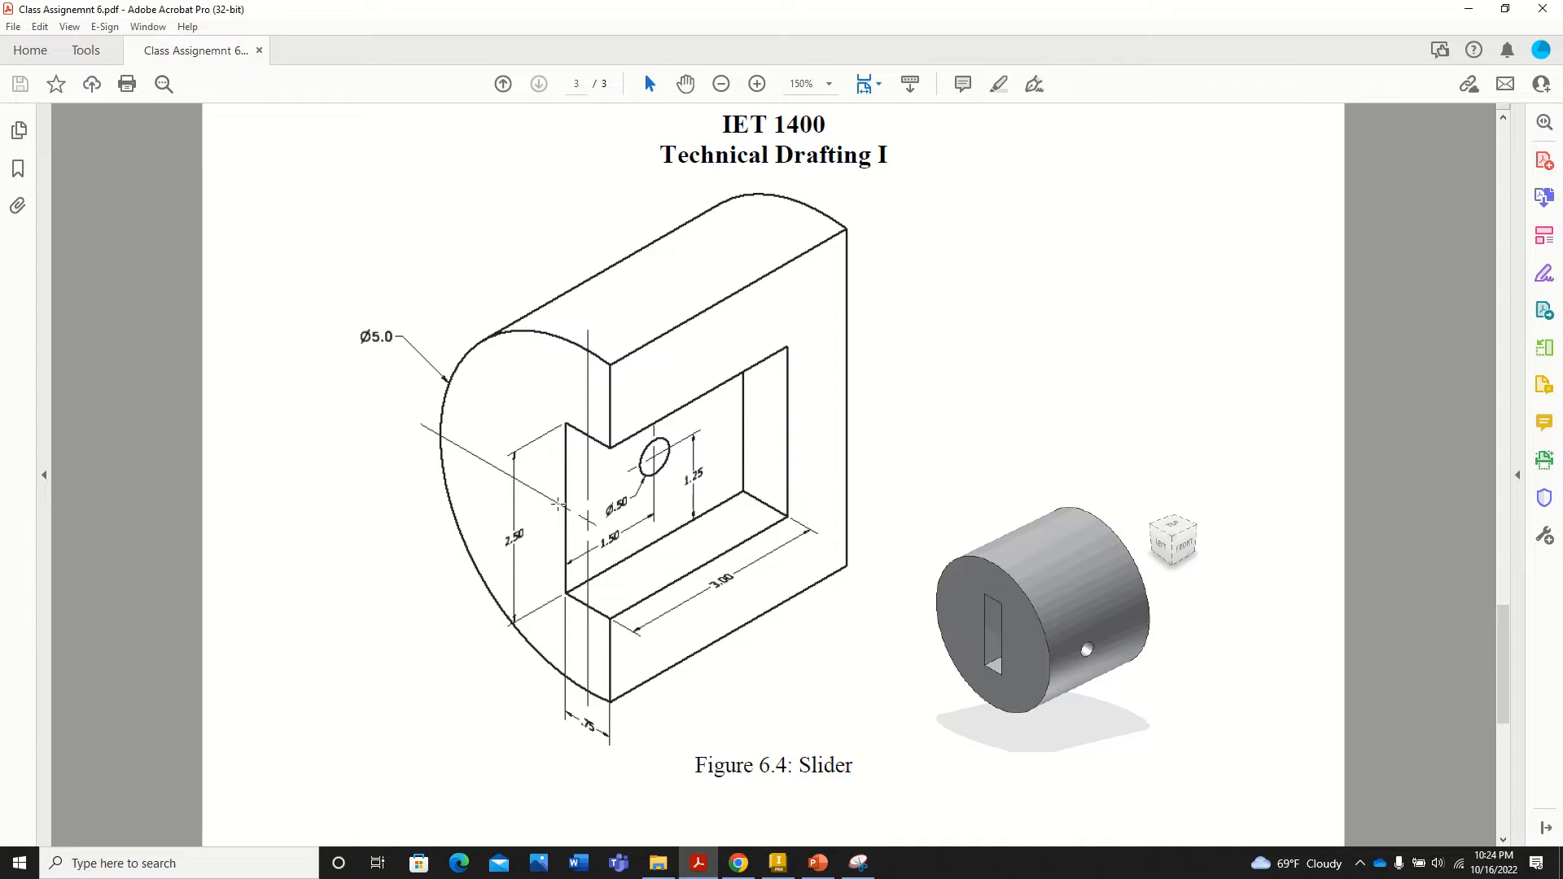
drag(500, 513, 528, 557)
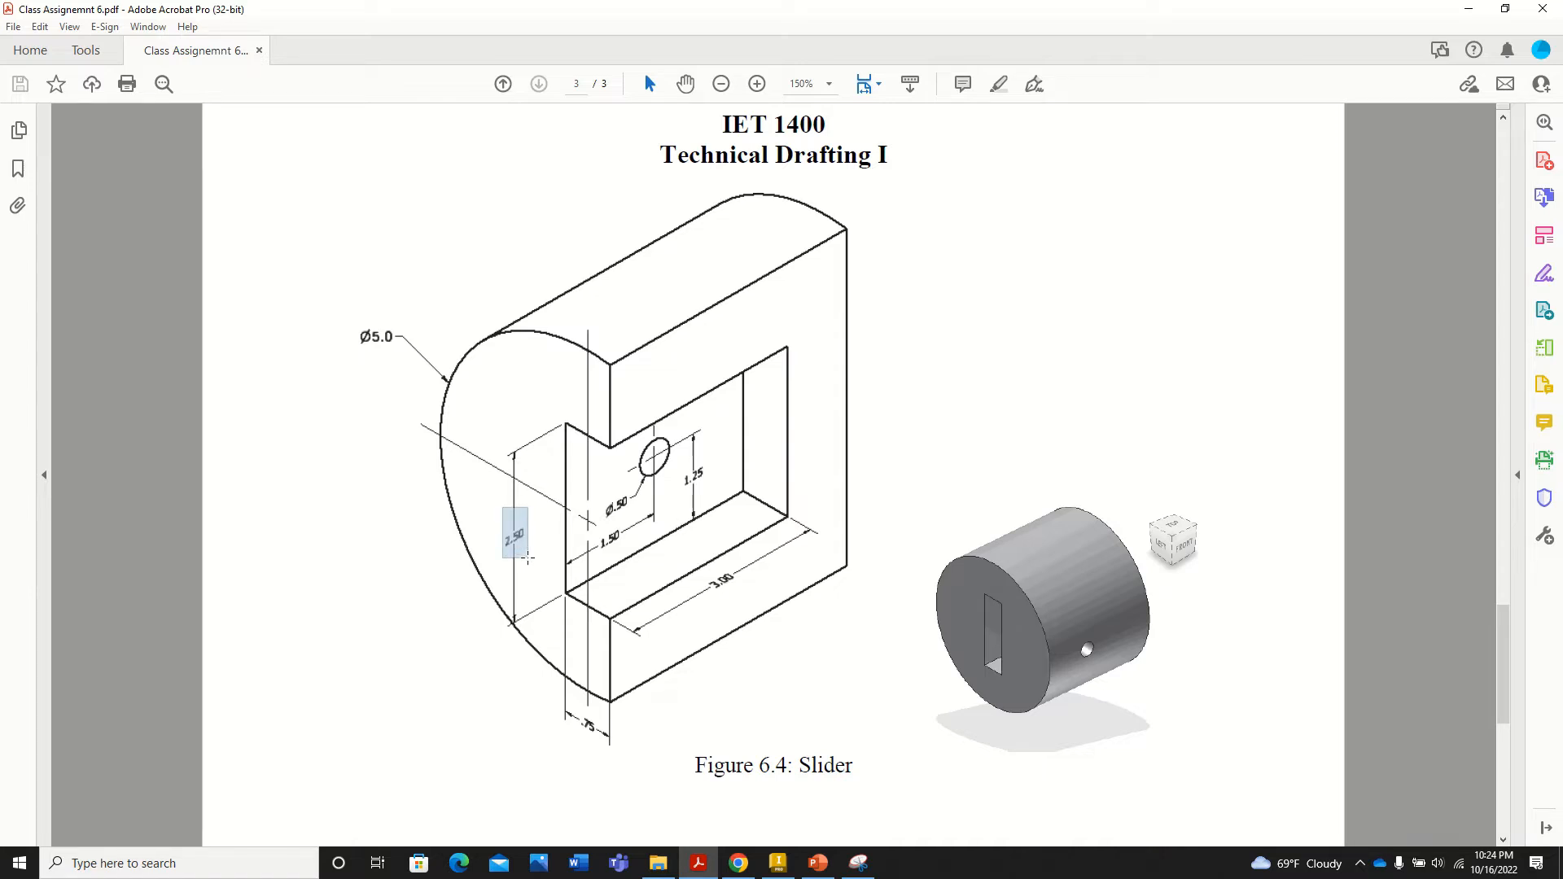
drag(527, 557, 530, 560)
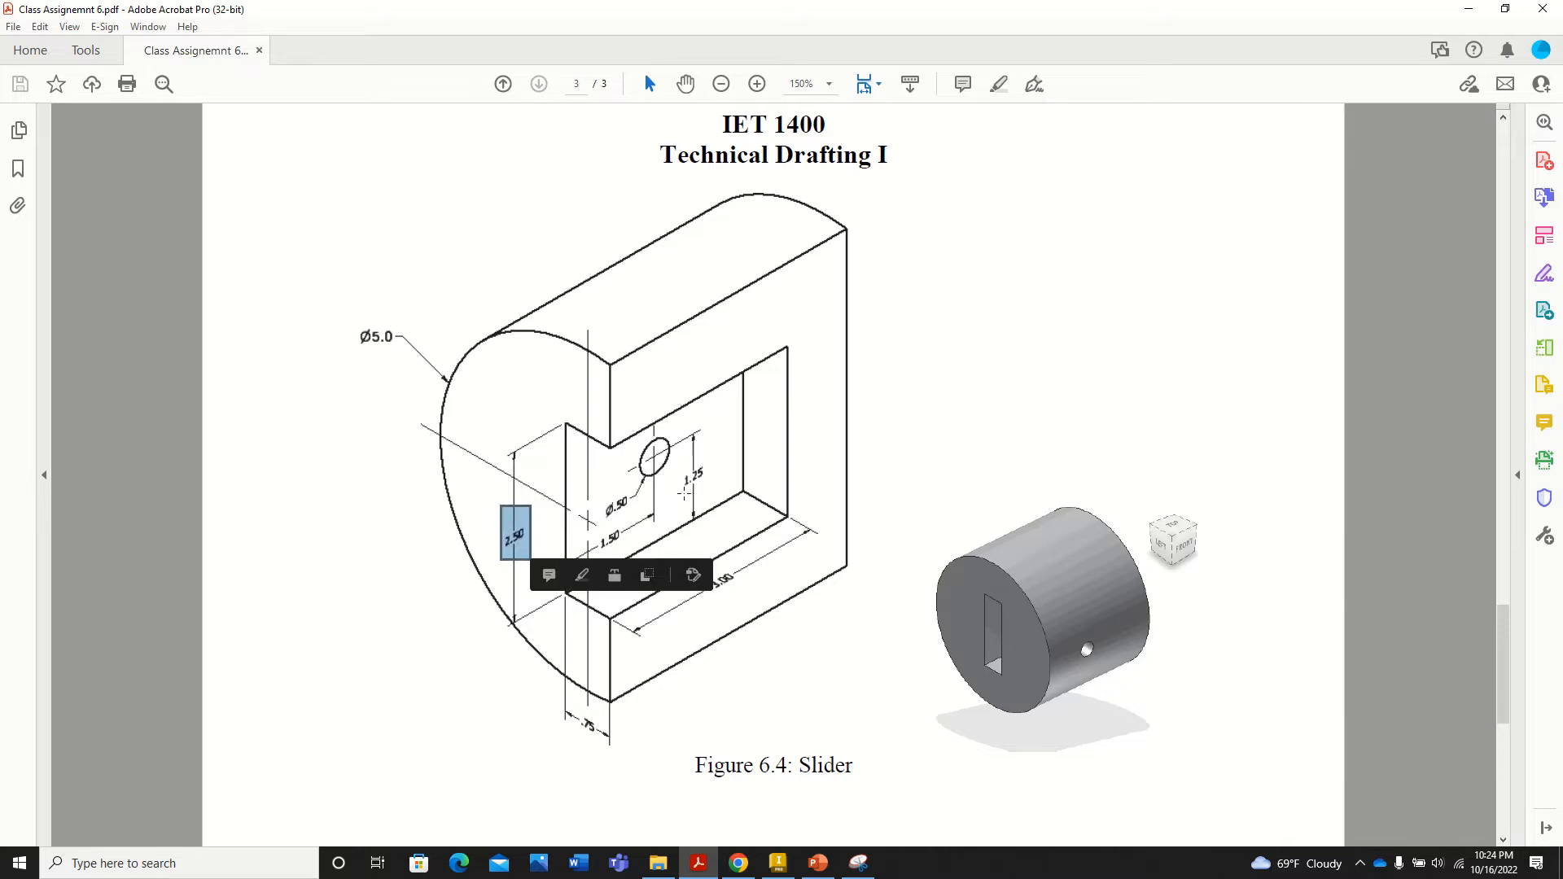
drag(682, 464, 714, 491)
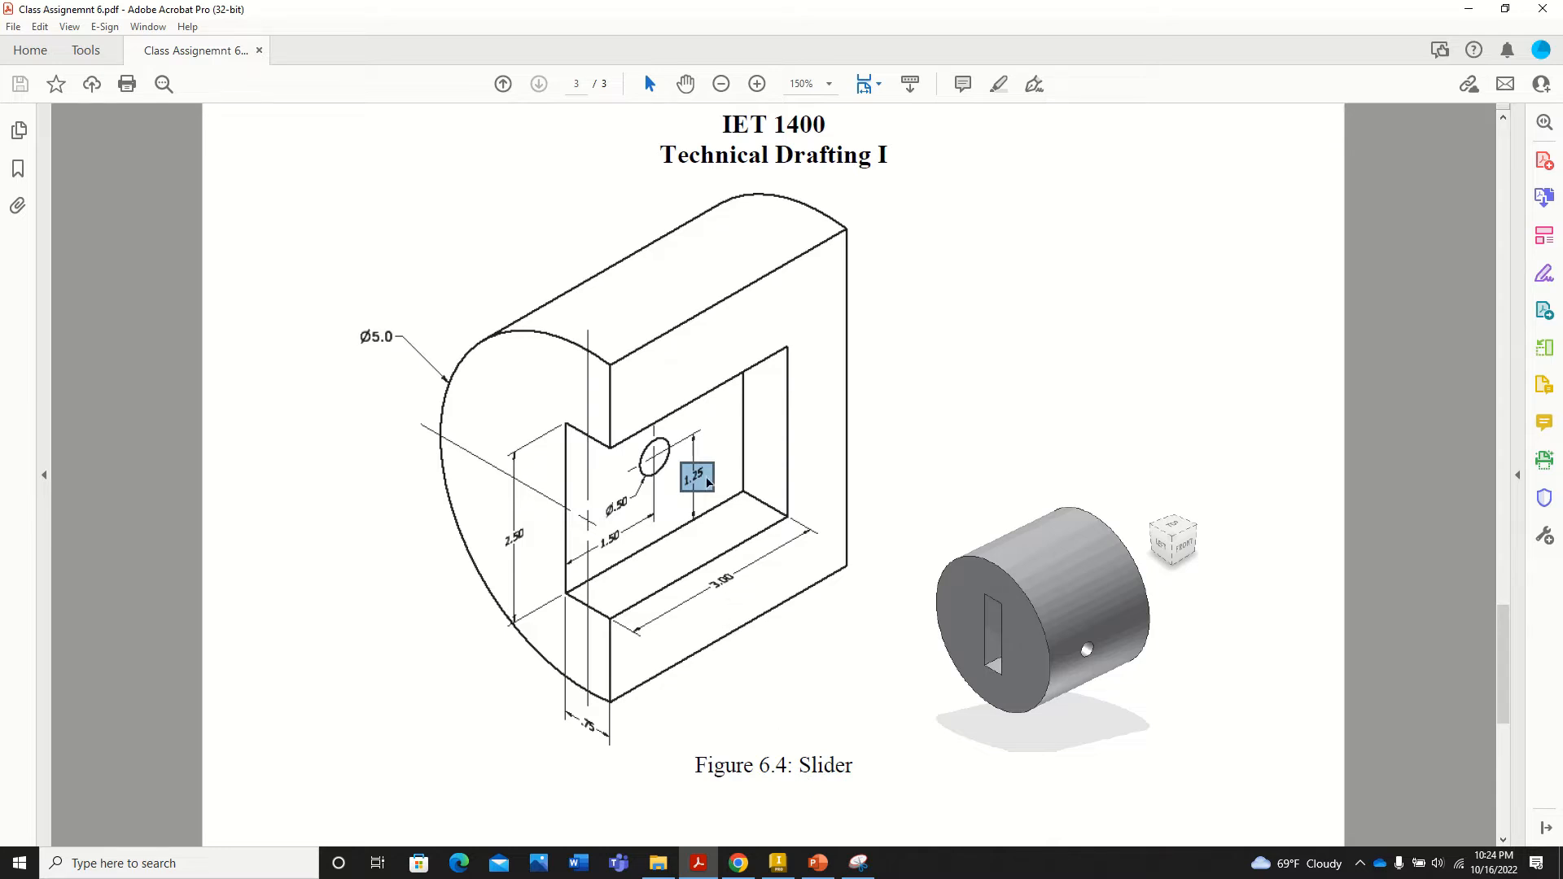
mouse_move(781, 869)
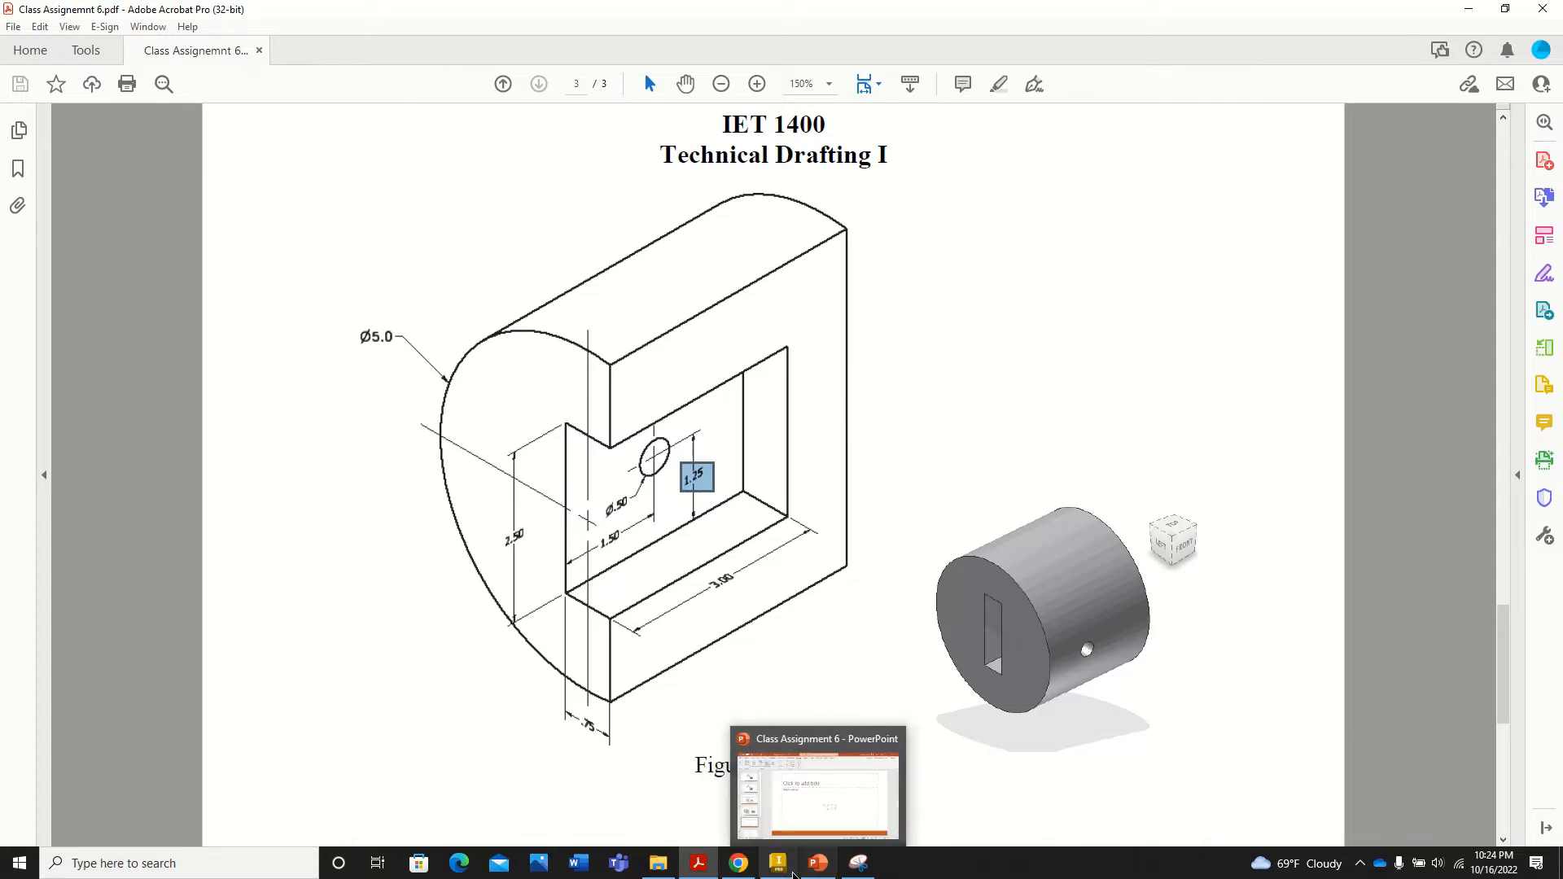
click(780, 867)
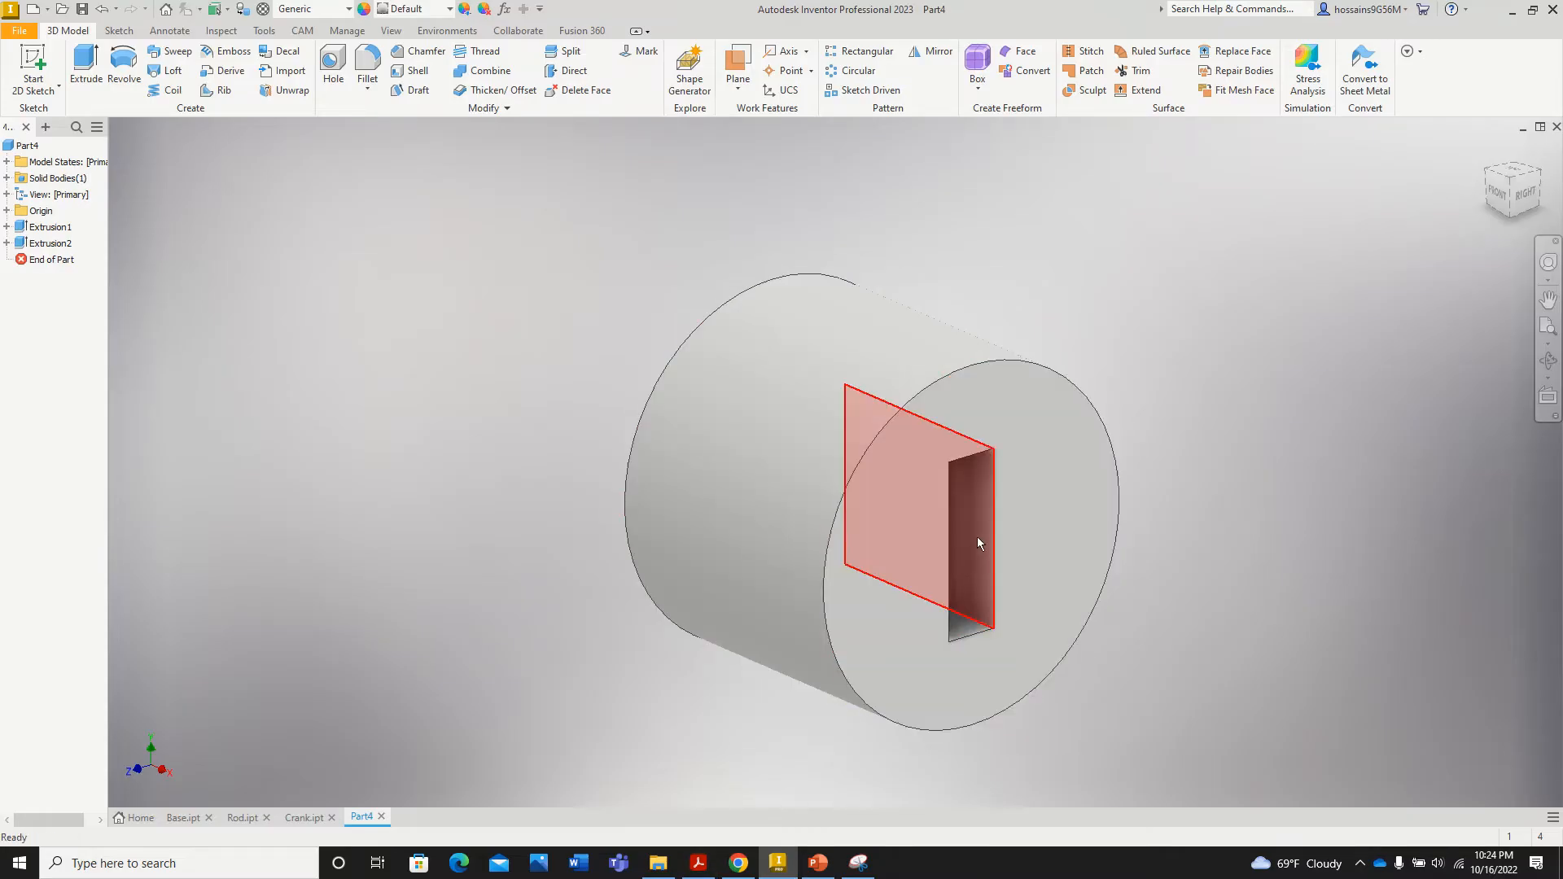
Step: Start a 2D sketch on the inner side wall of the rectangular slot
click(975, 531)
scroll(973, 519, down, 5)
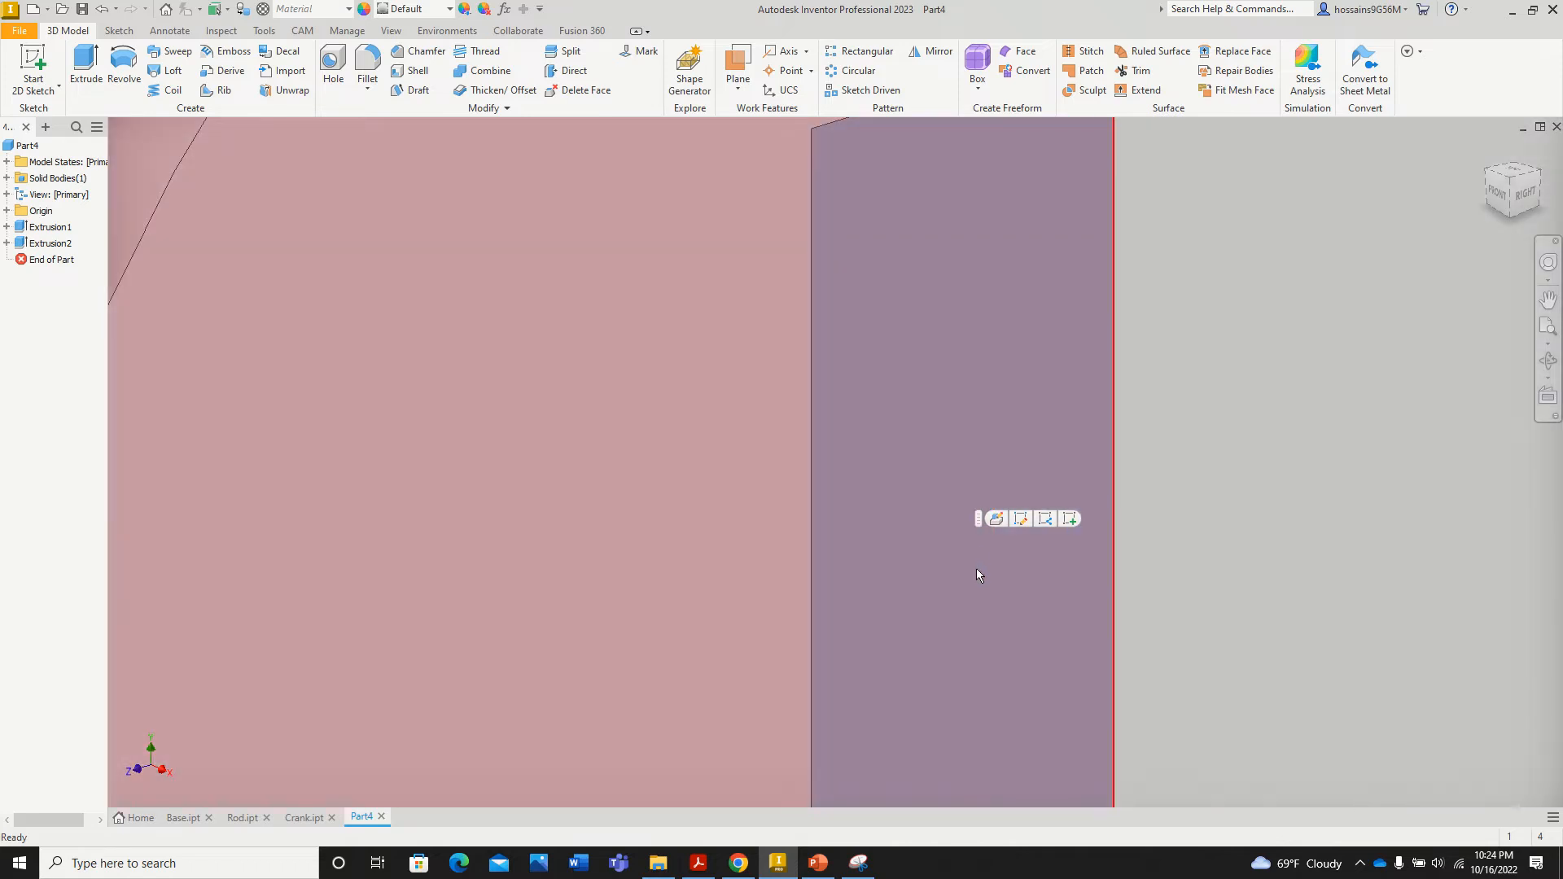
scroll(976, 574, up, 5)
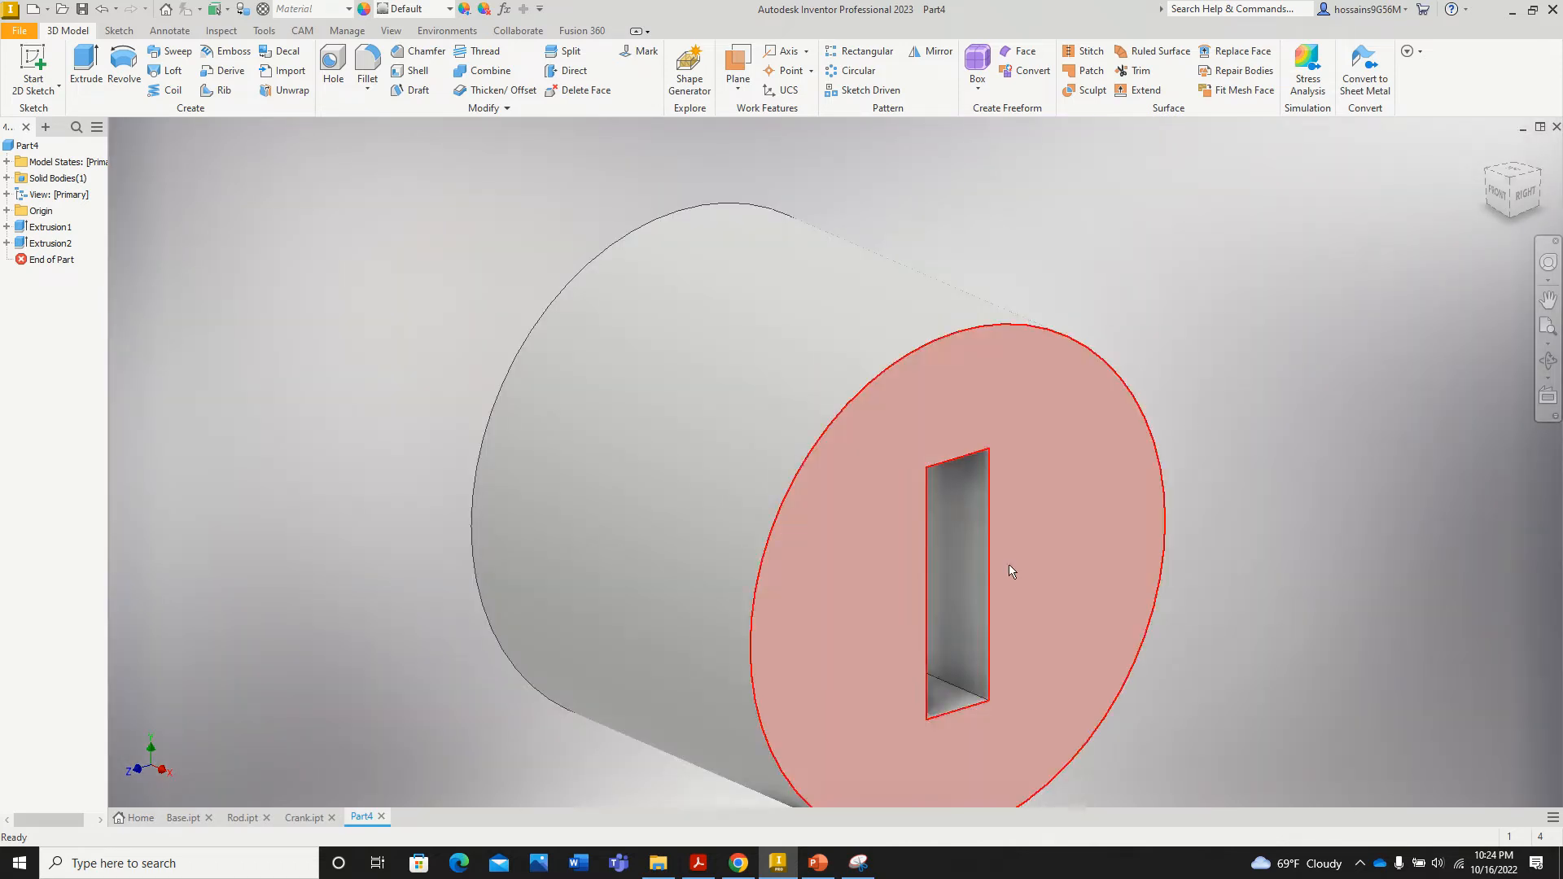
click(959, 563)
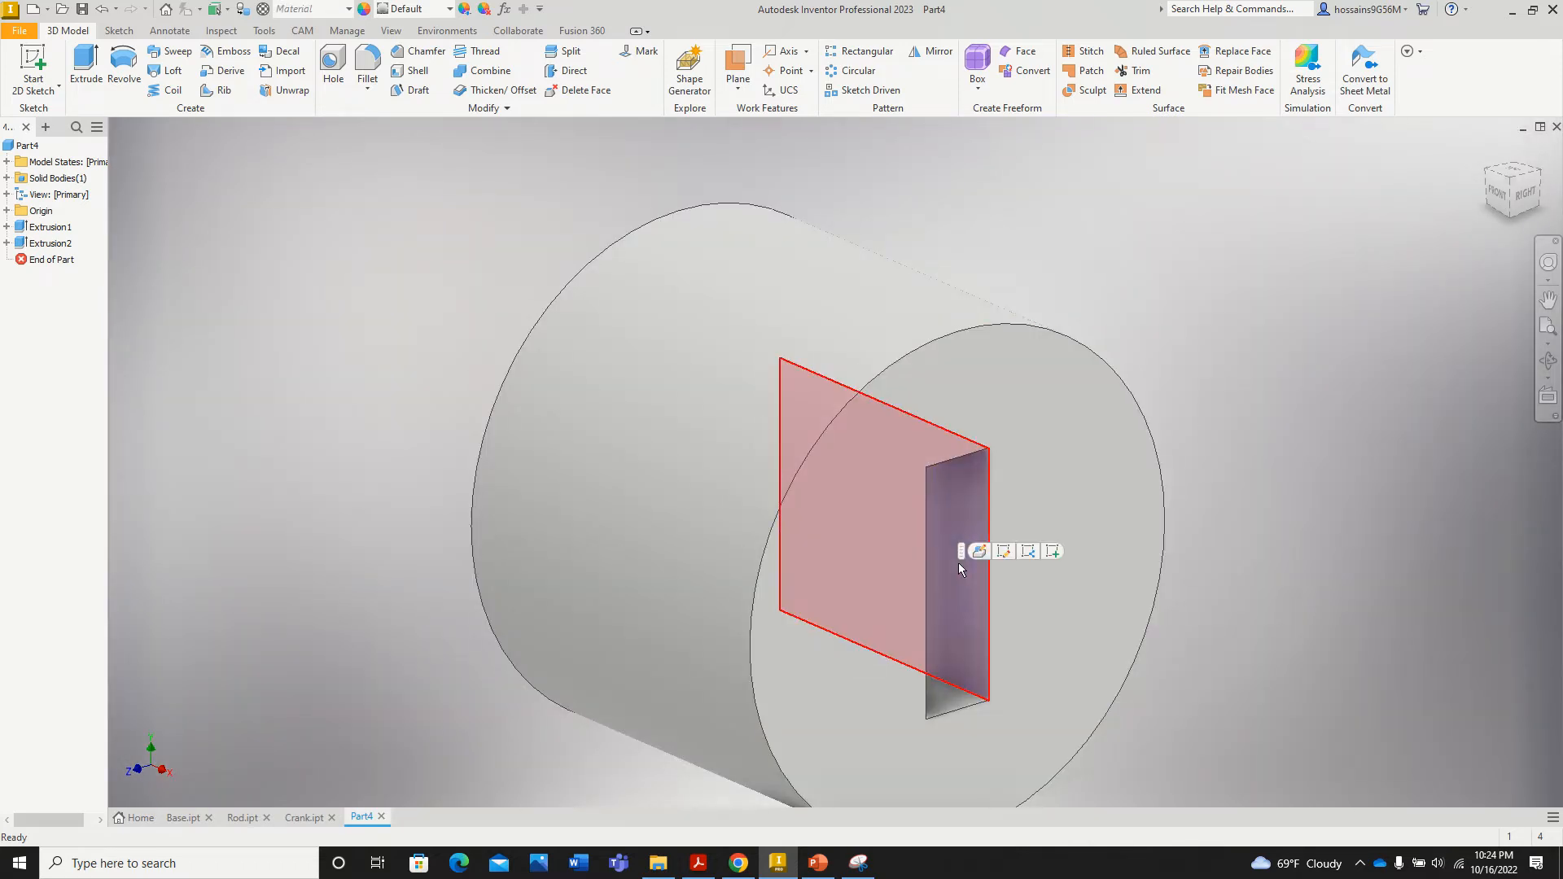
click(37, 61)
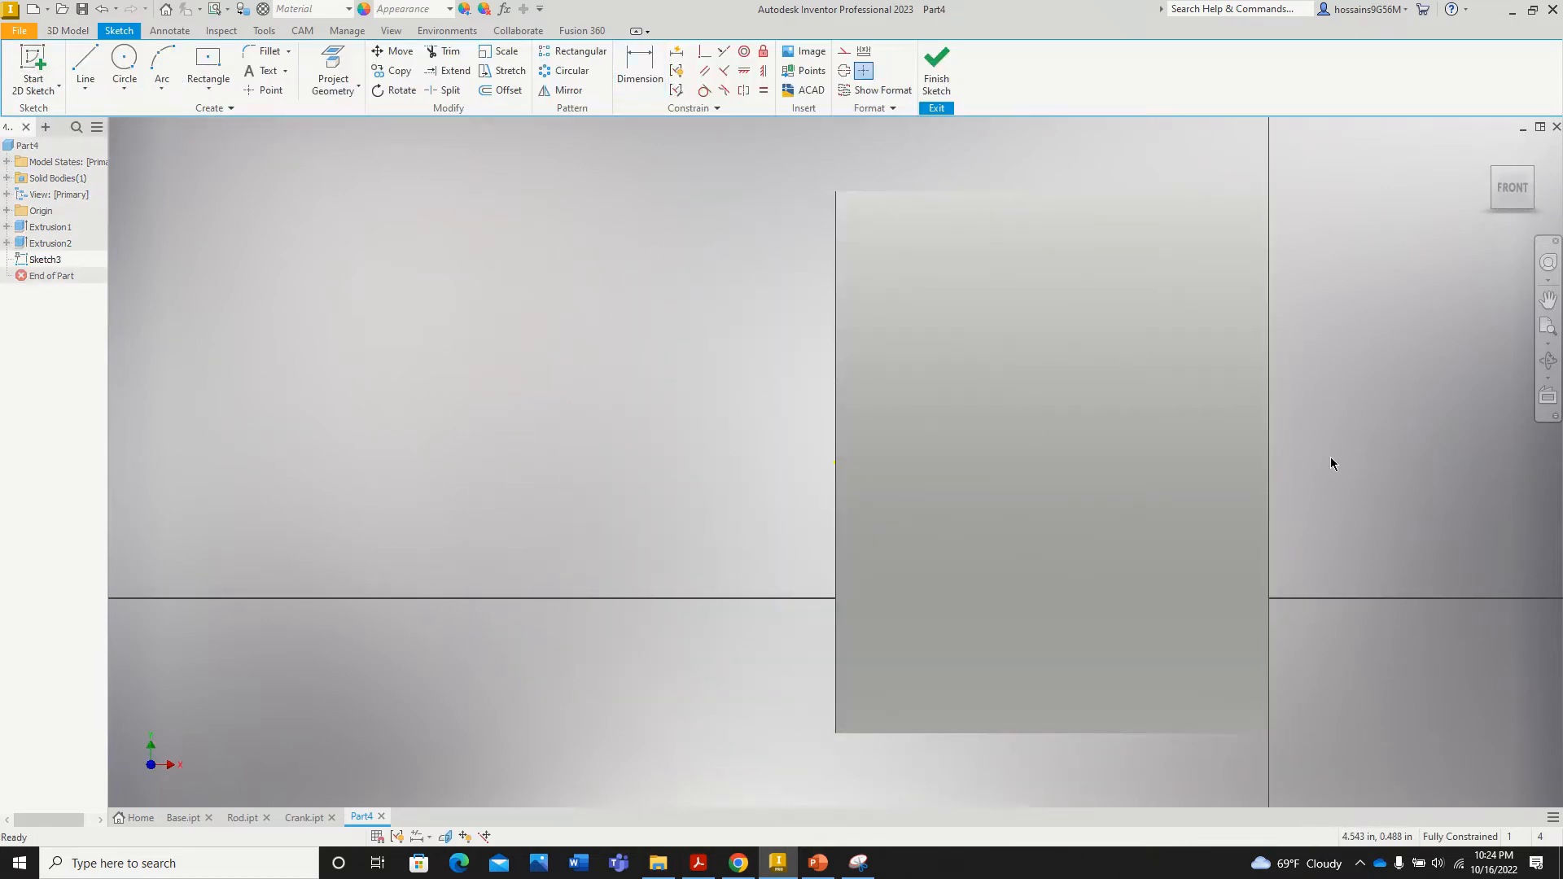
Step: Change the model's visual style to Wireframe so the slot's edges show through the part
click(391, 33)
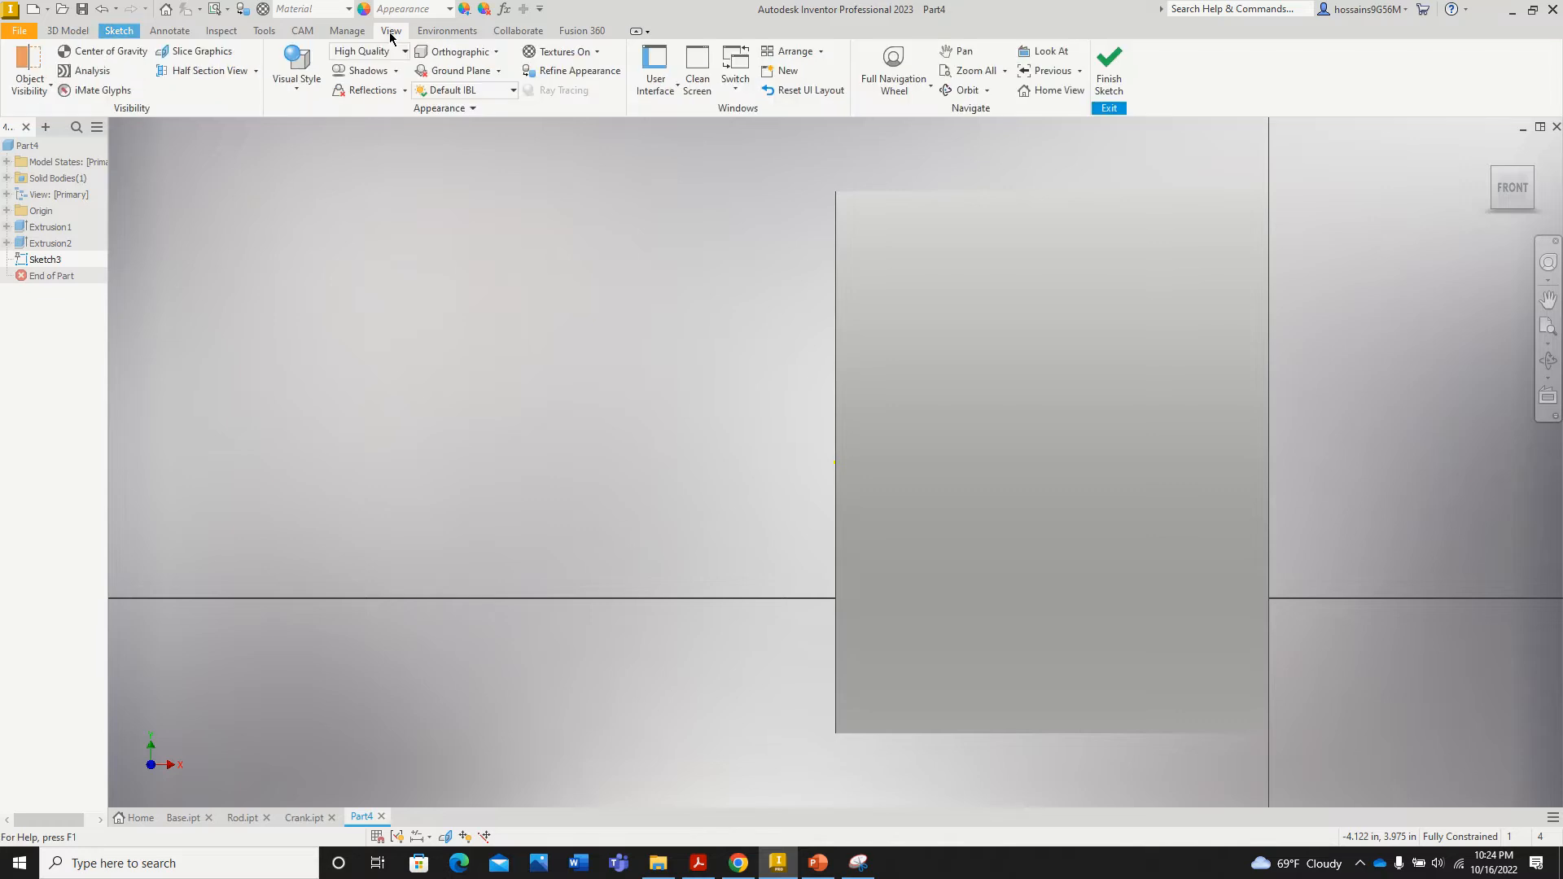
click(307, 90)
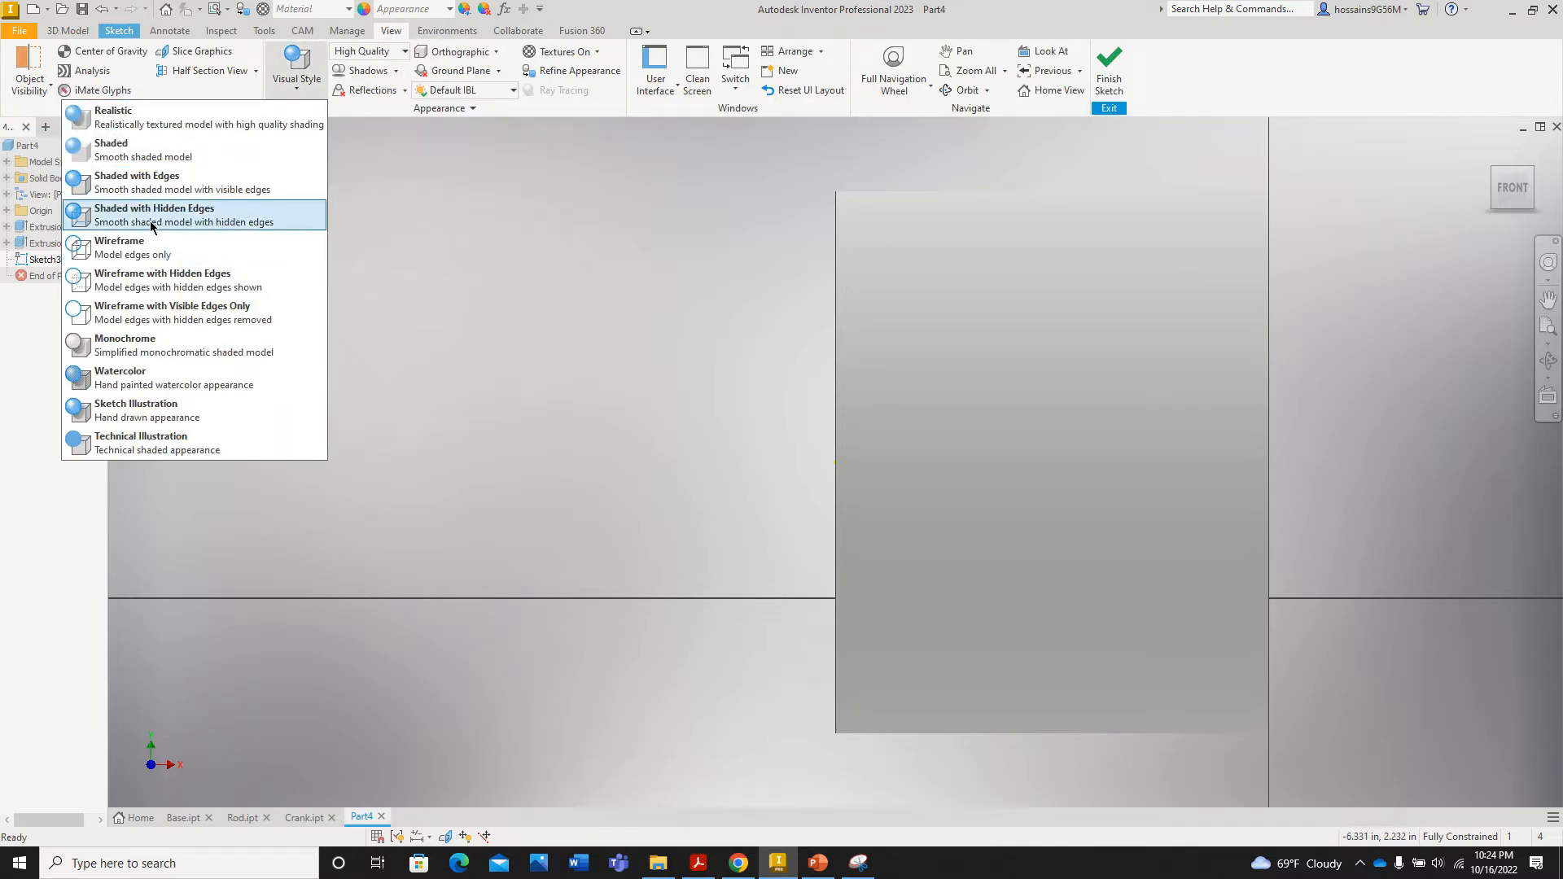
click(143, 249)
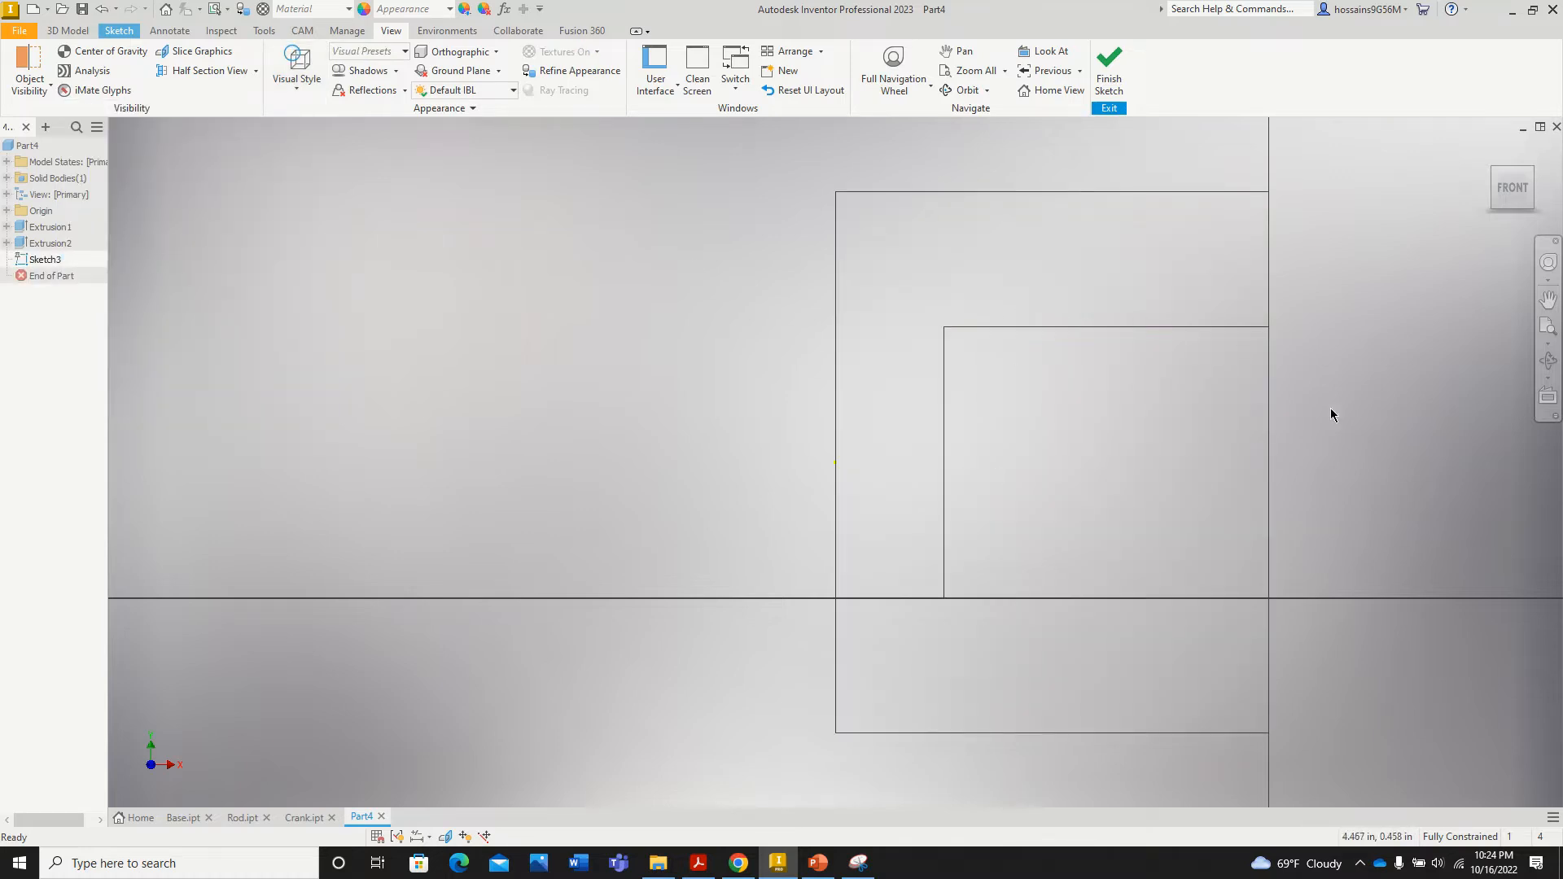
scroll(1307, 387, down, 5)
scroll(1319, 381, up, 5)
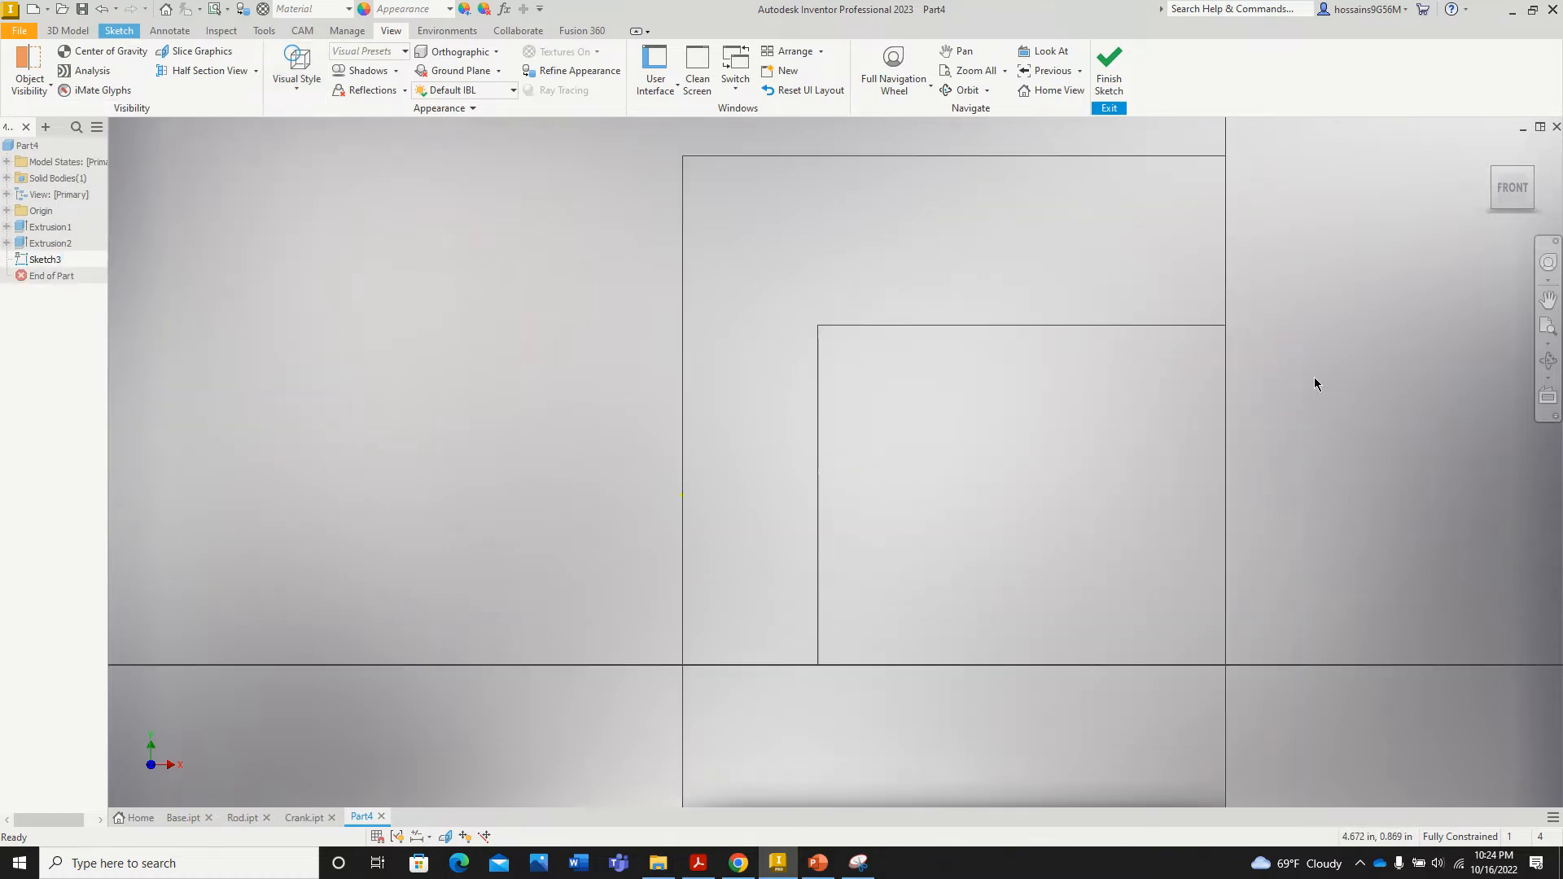
Step: Sketch a circle with a 0.5 in diameter inside the slot's side wall outline
click(119, 32)
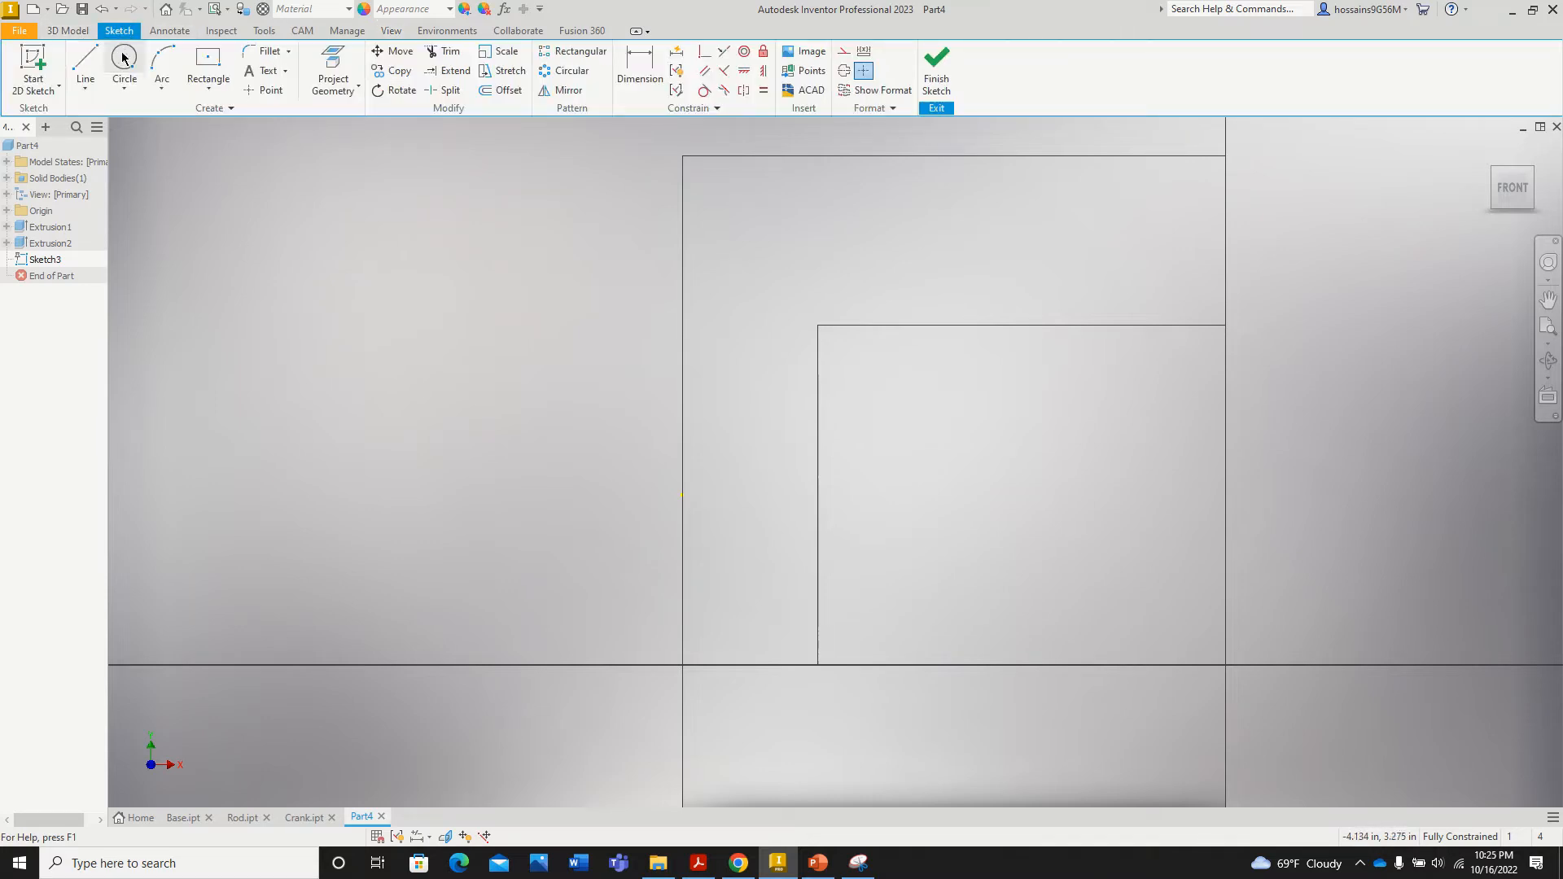
click(126, 62)
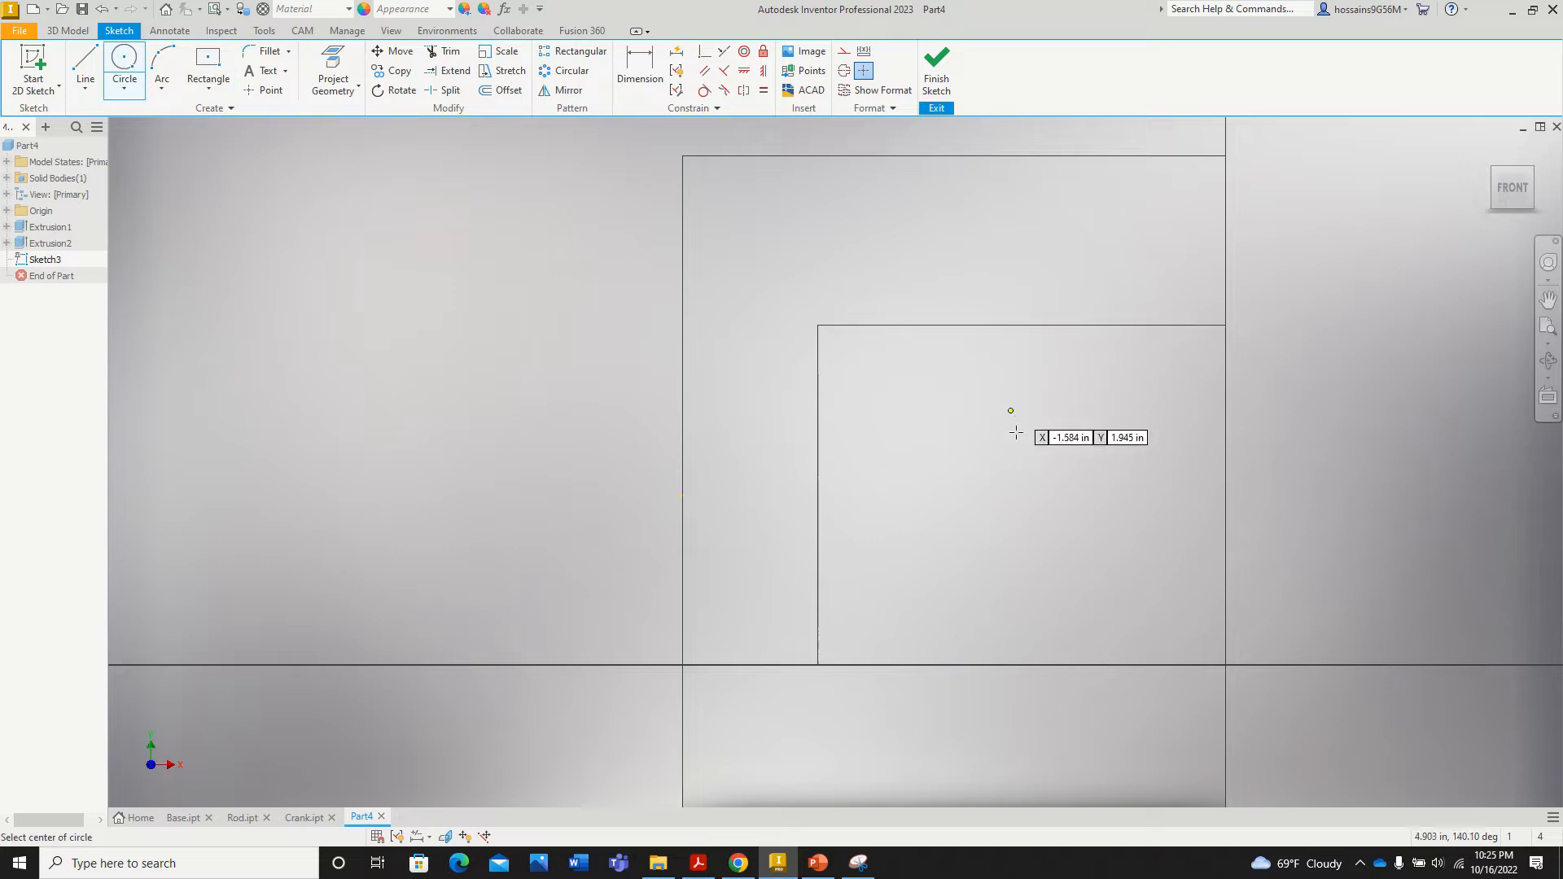
click(1021, 462)
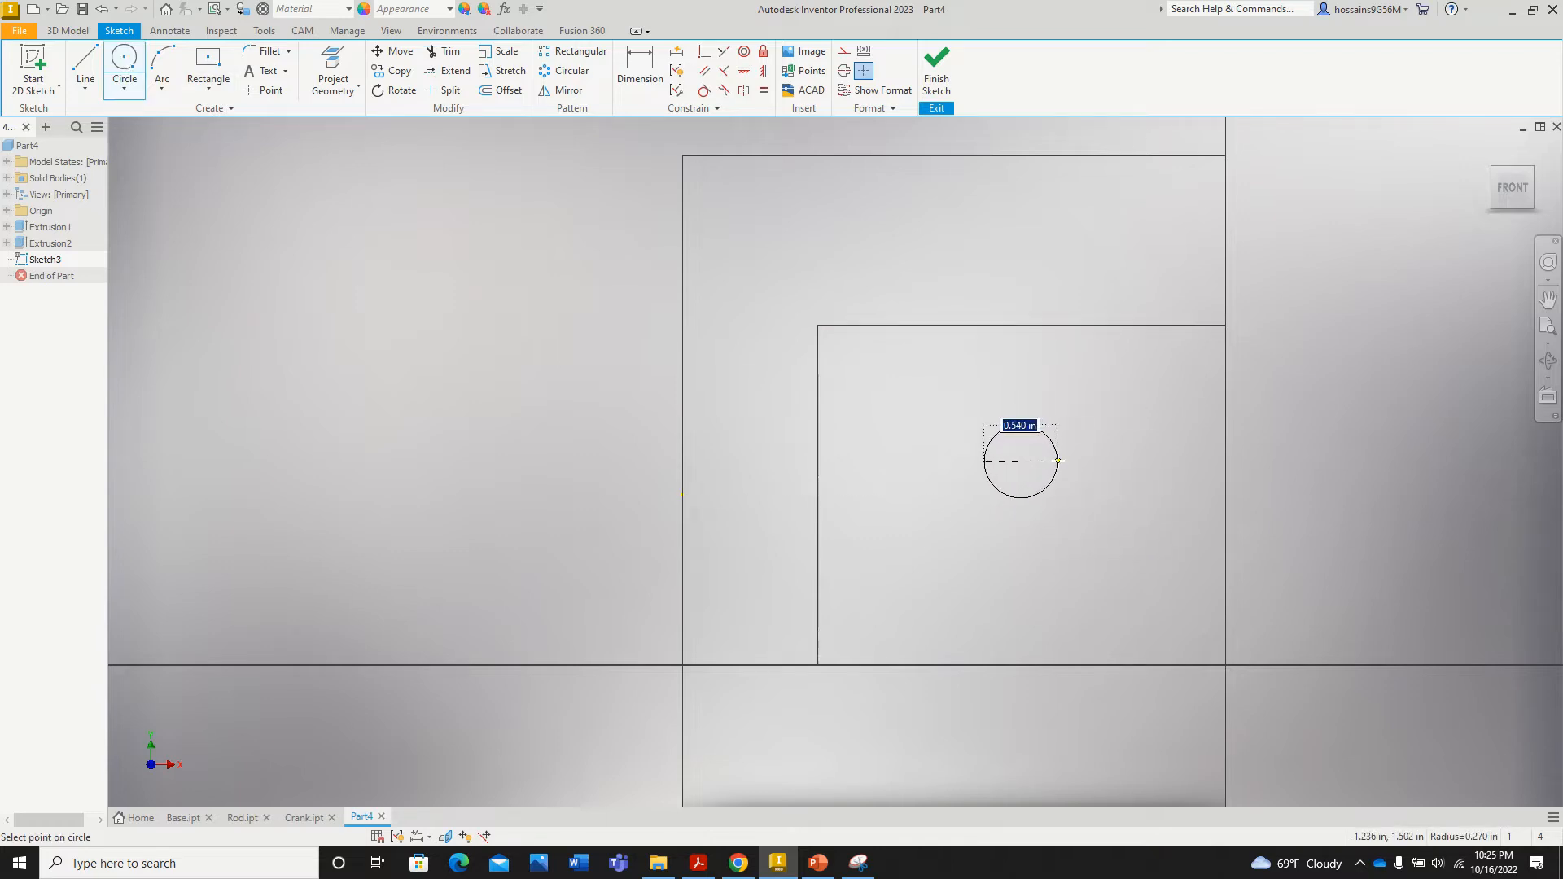
text(0.5)
key(Return)
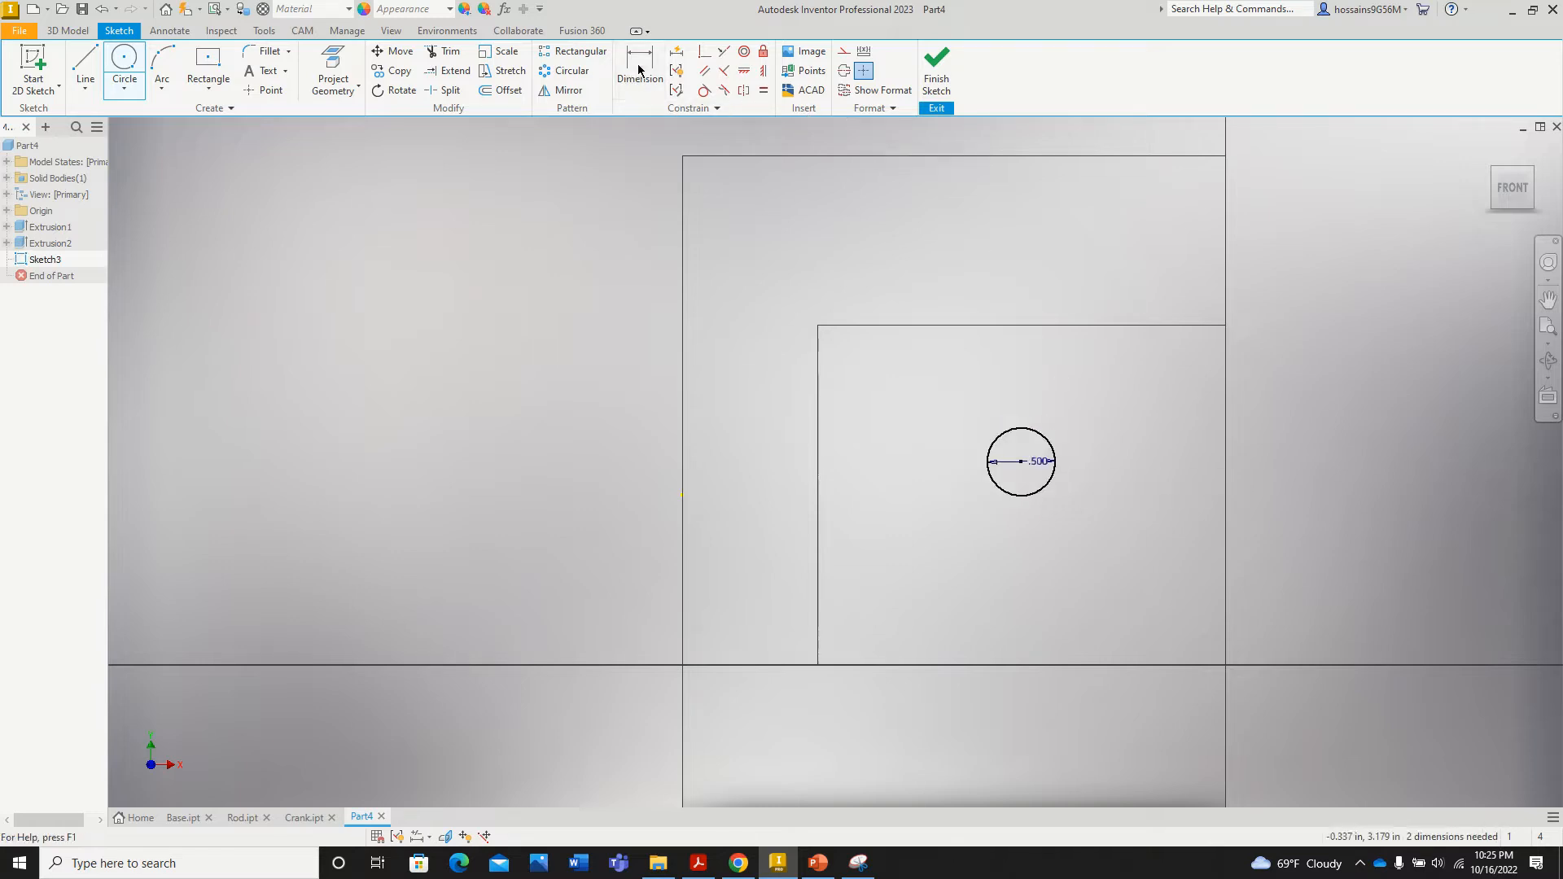
Step: Try to dimension the slot's upper horizontal edge and its inner vertical edge on their own
click(639, 70)
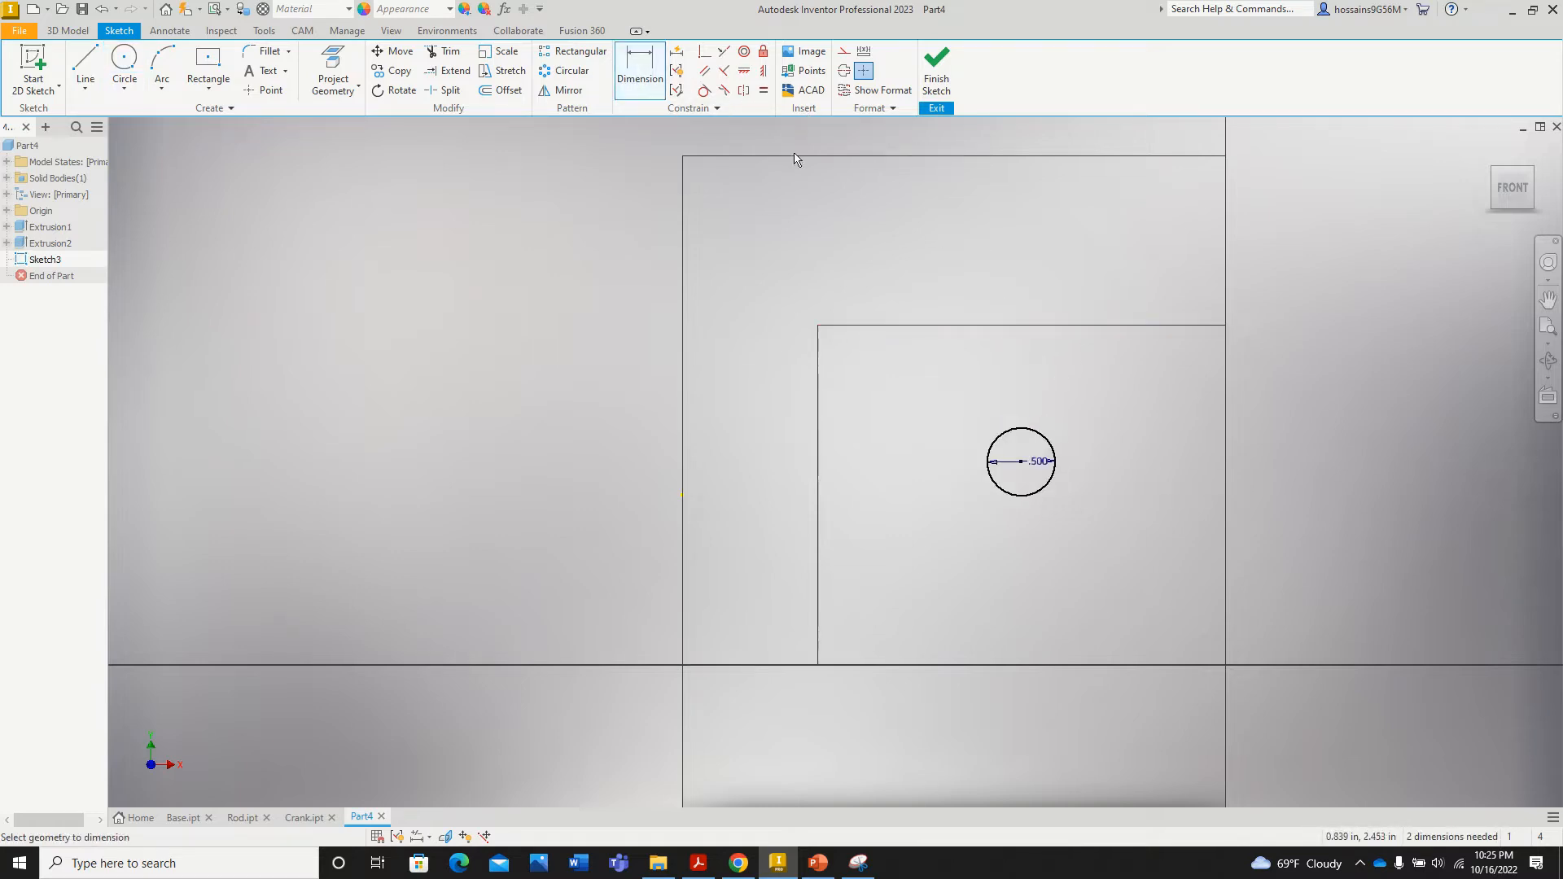
click(969, 326)
click(969, 271)
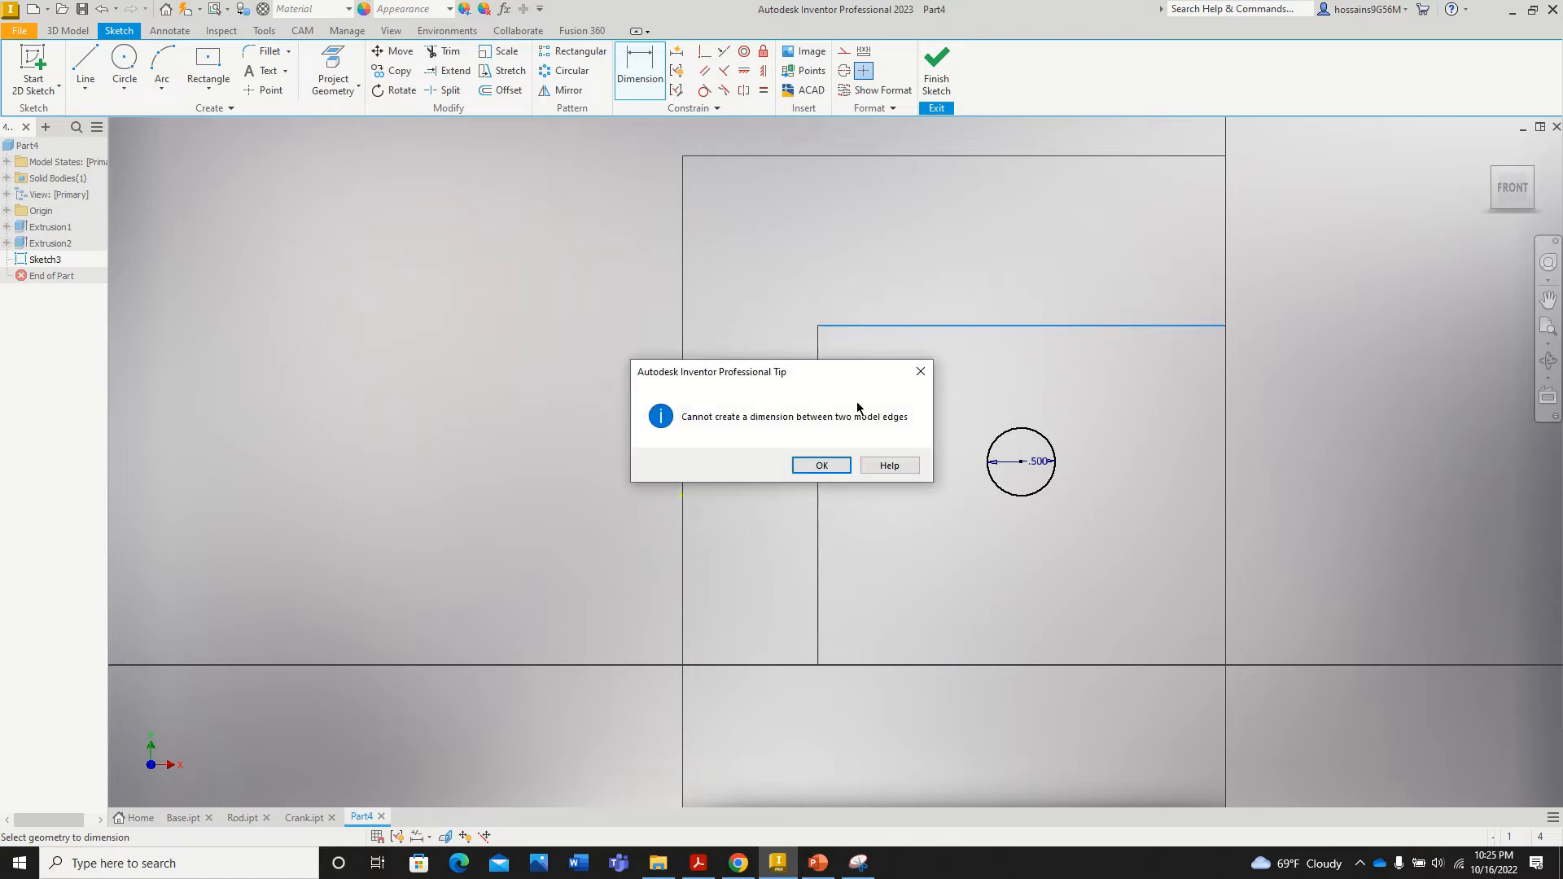
click(821, 465)
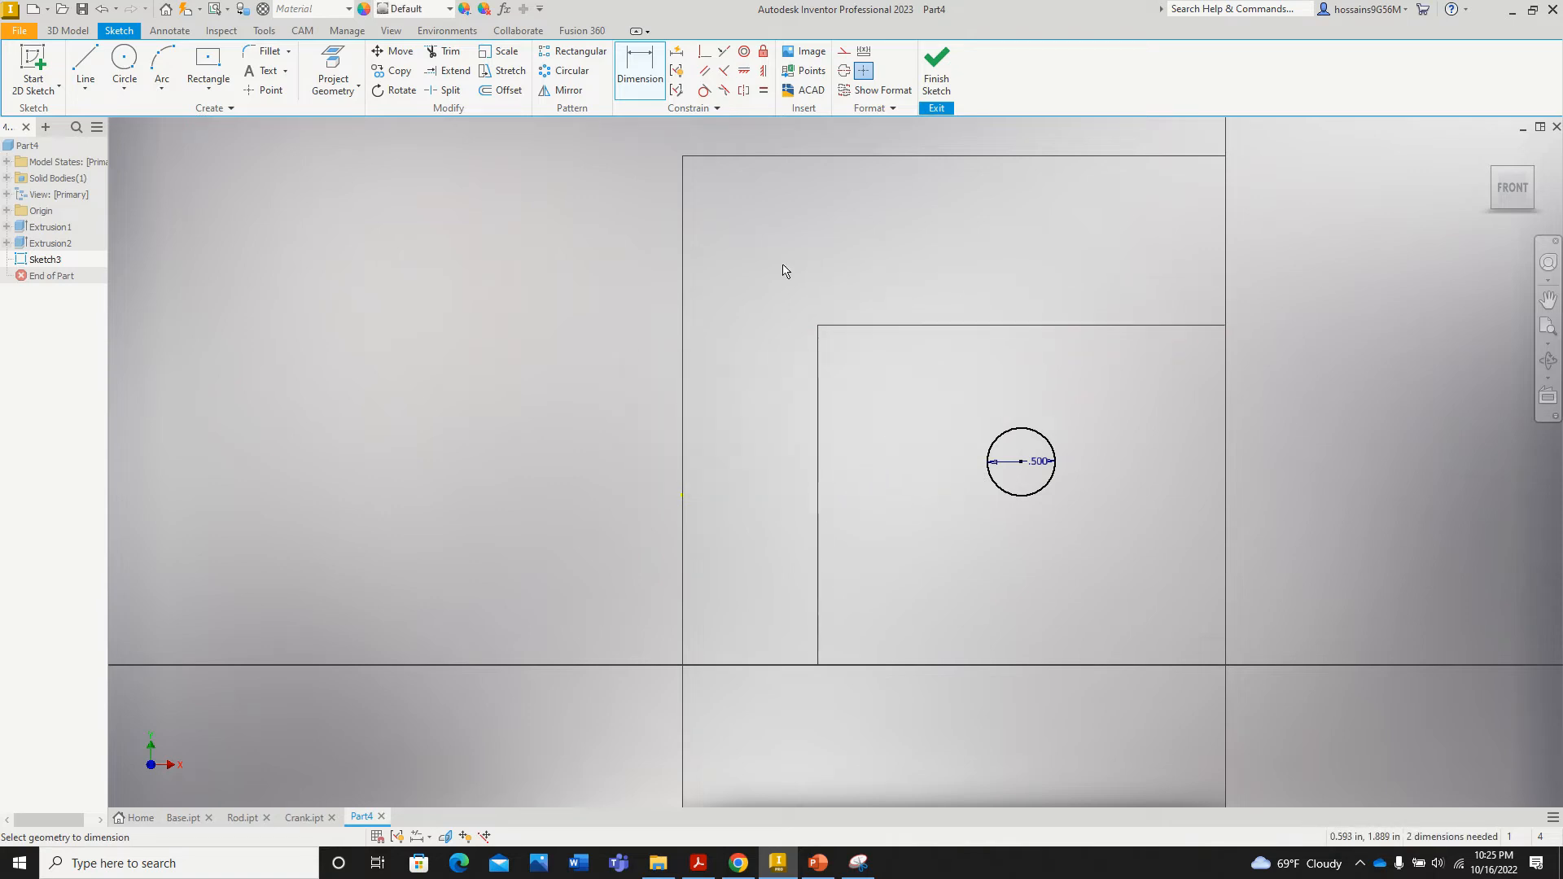
click(818, 377)
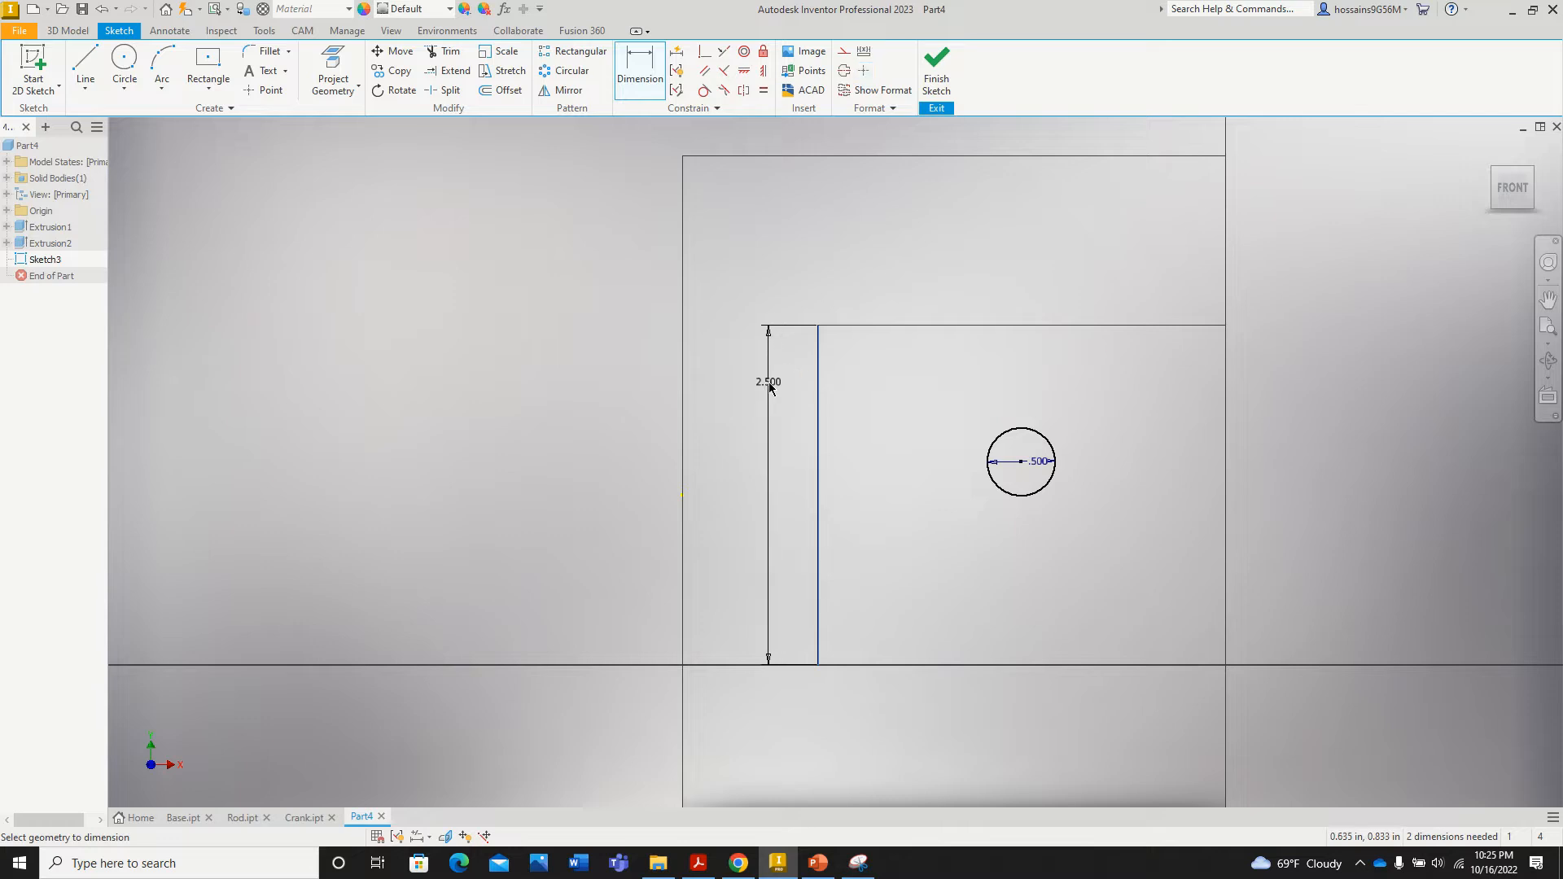
click(769, 388)
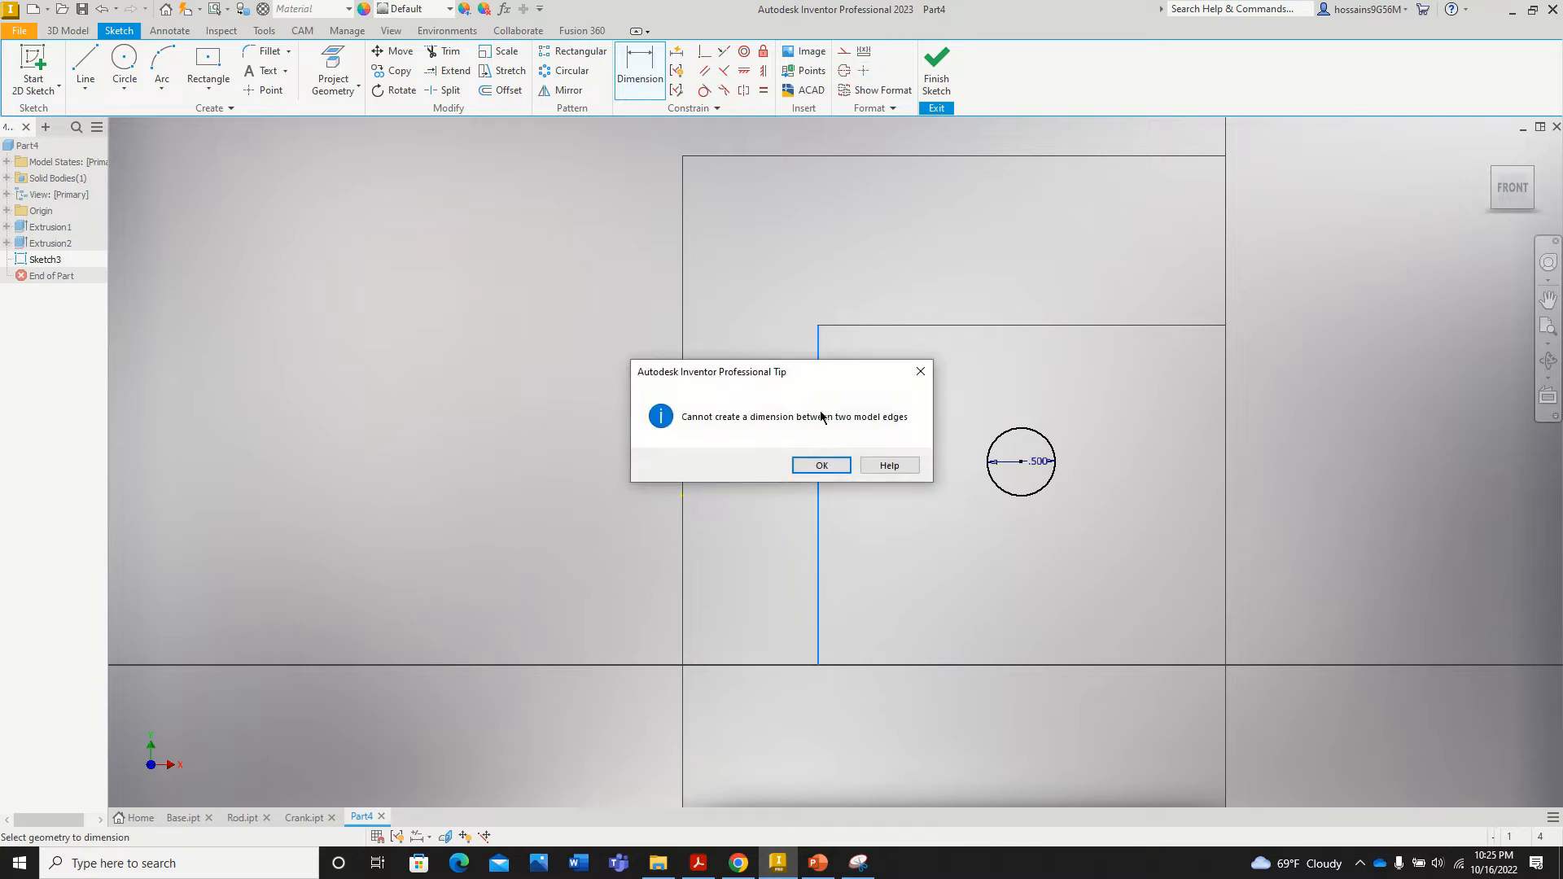
click(823, 464)
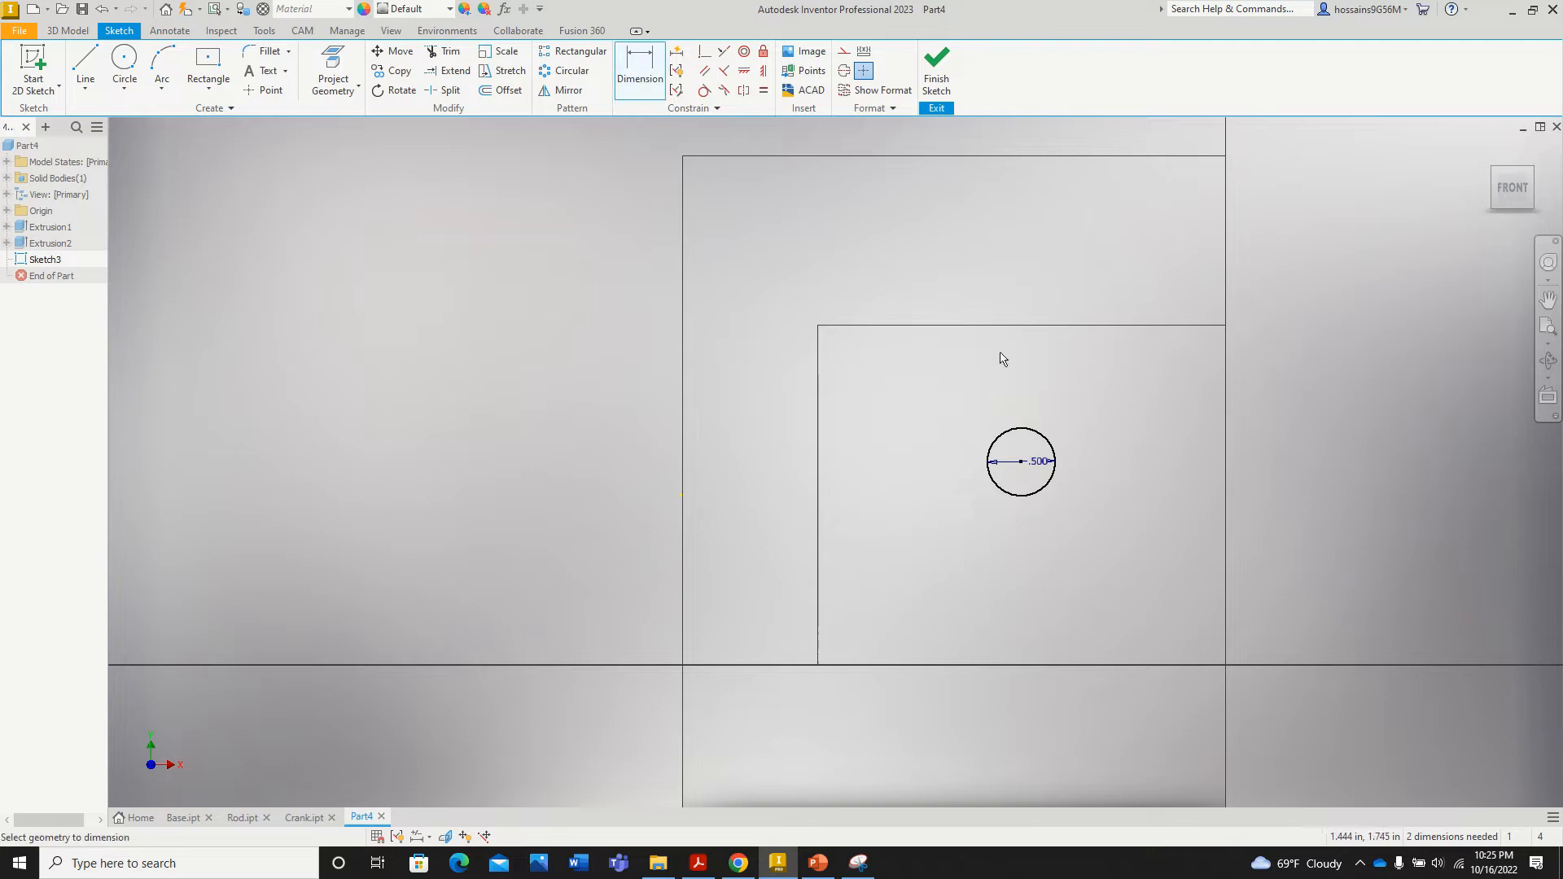
Step: Dimension the vertical distance from the slot's upper edge to the circle's centre as 1.5 in
click(1053, 453)
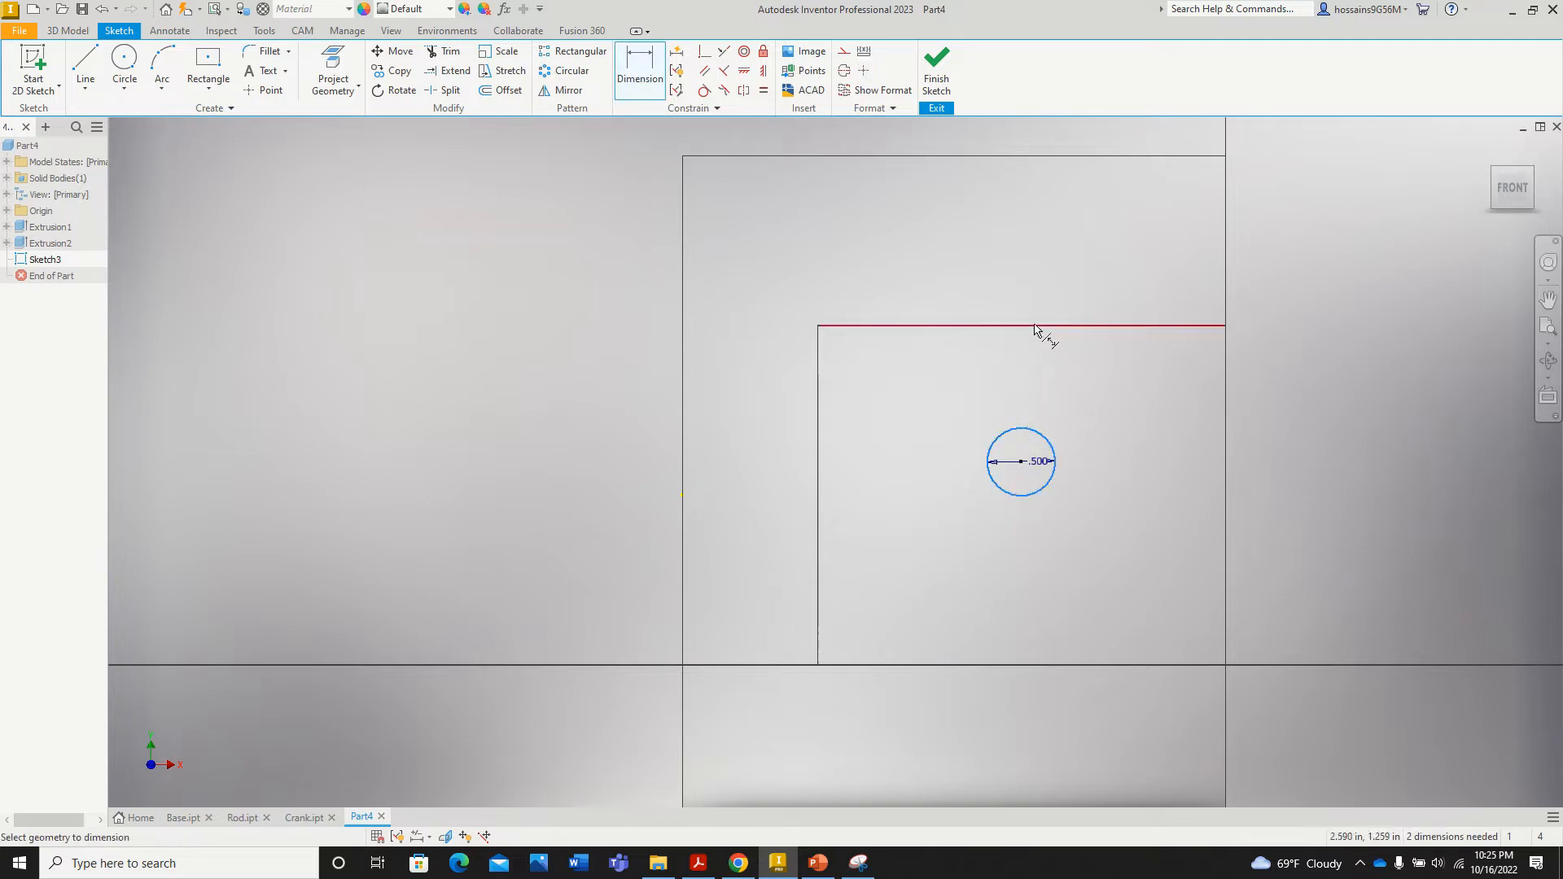
click(1039, 327)
click(570, 382)
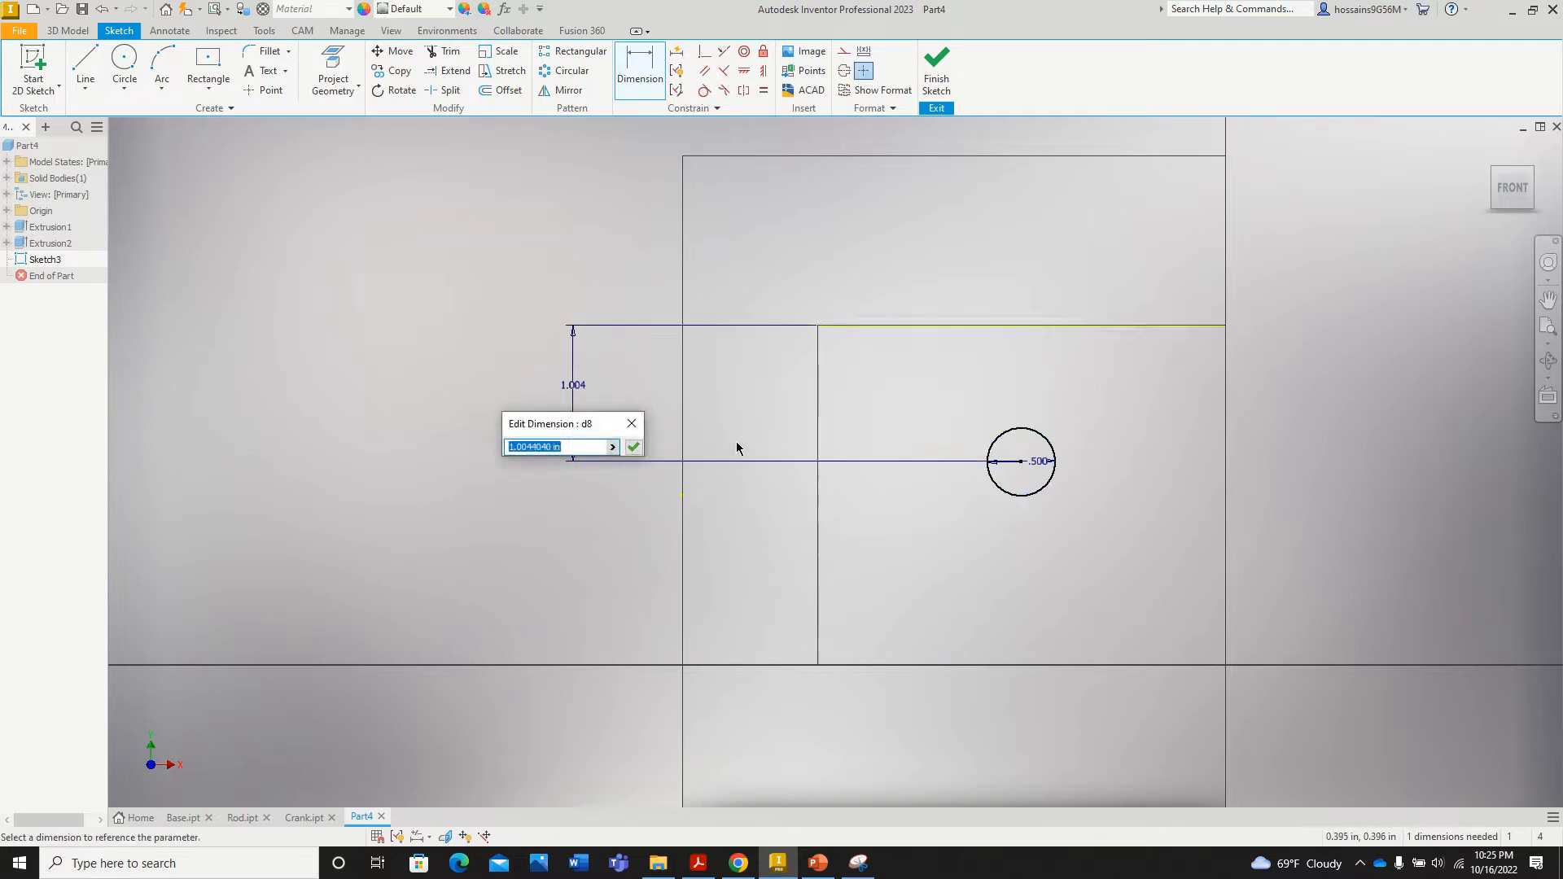
text(1.5)
key(Return)
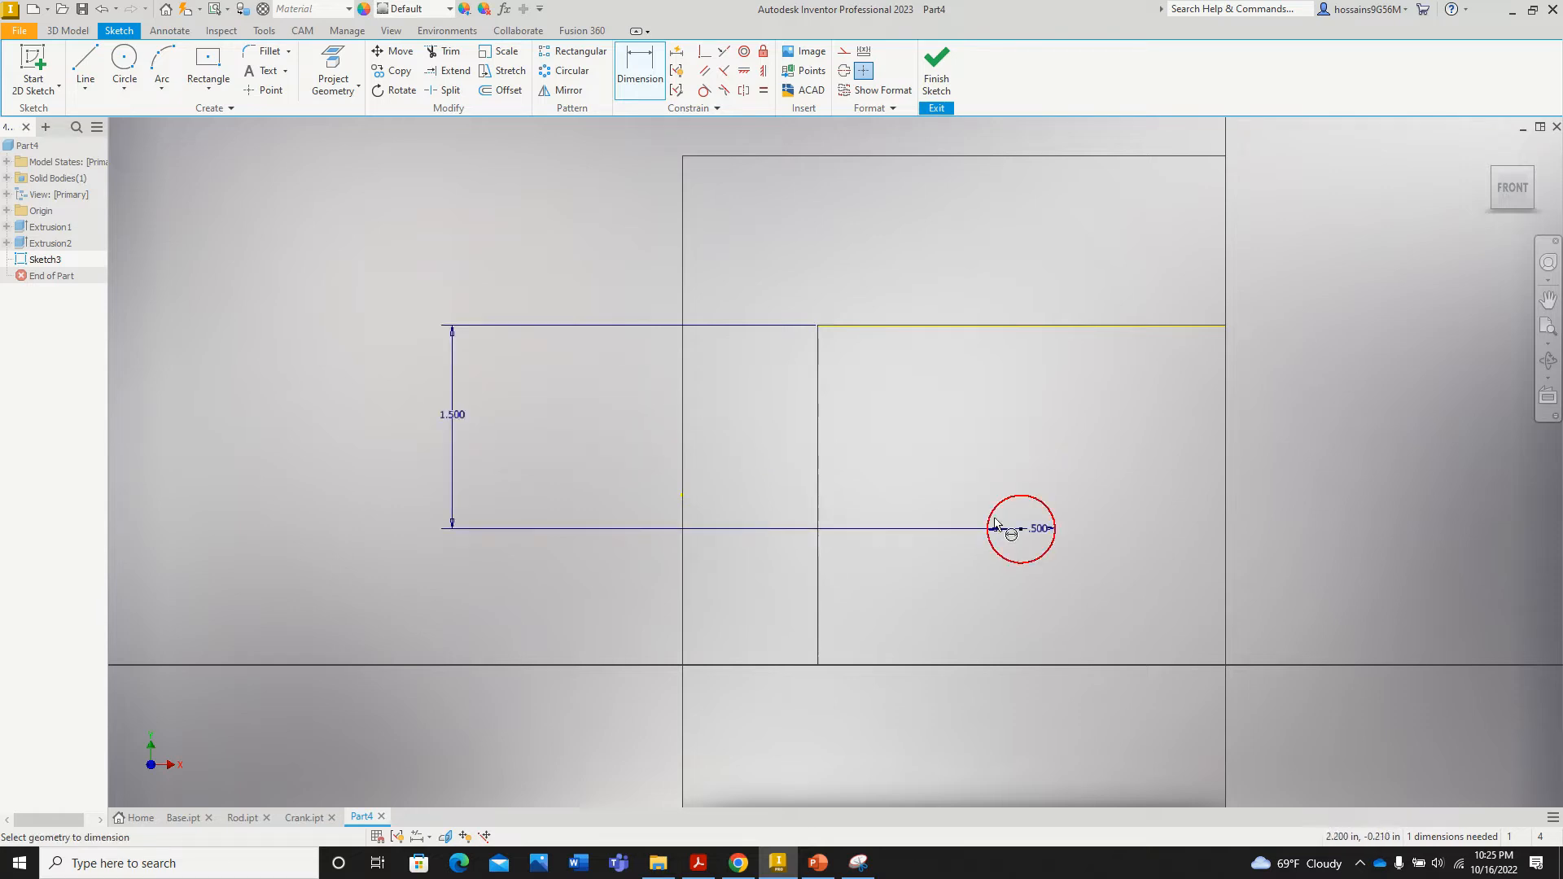
Step: Dimension the horizontal distance from the circle's centre to the cylinder's end face edge as 1.5 in
click(1049, 510)
click(1225, 453)
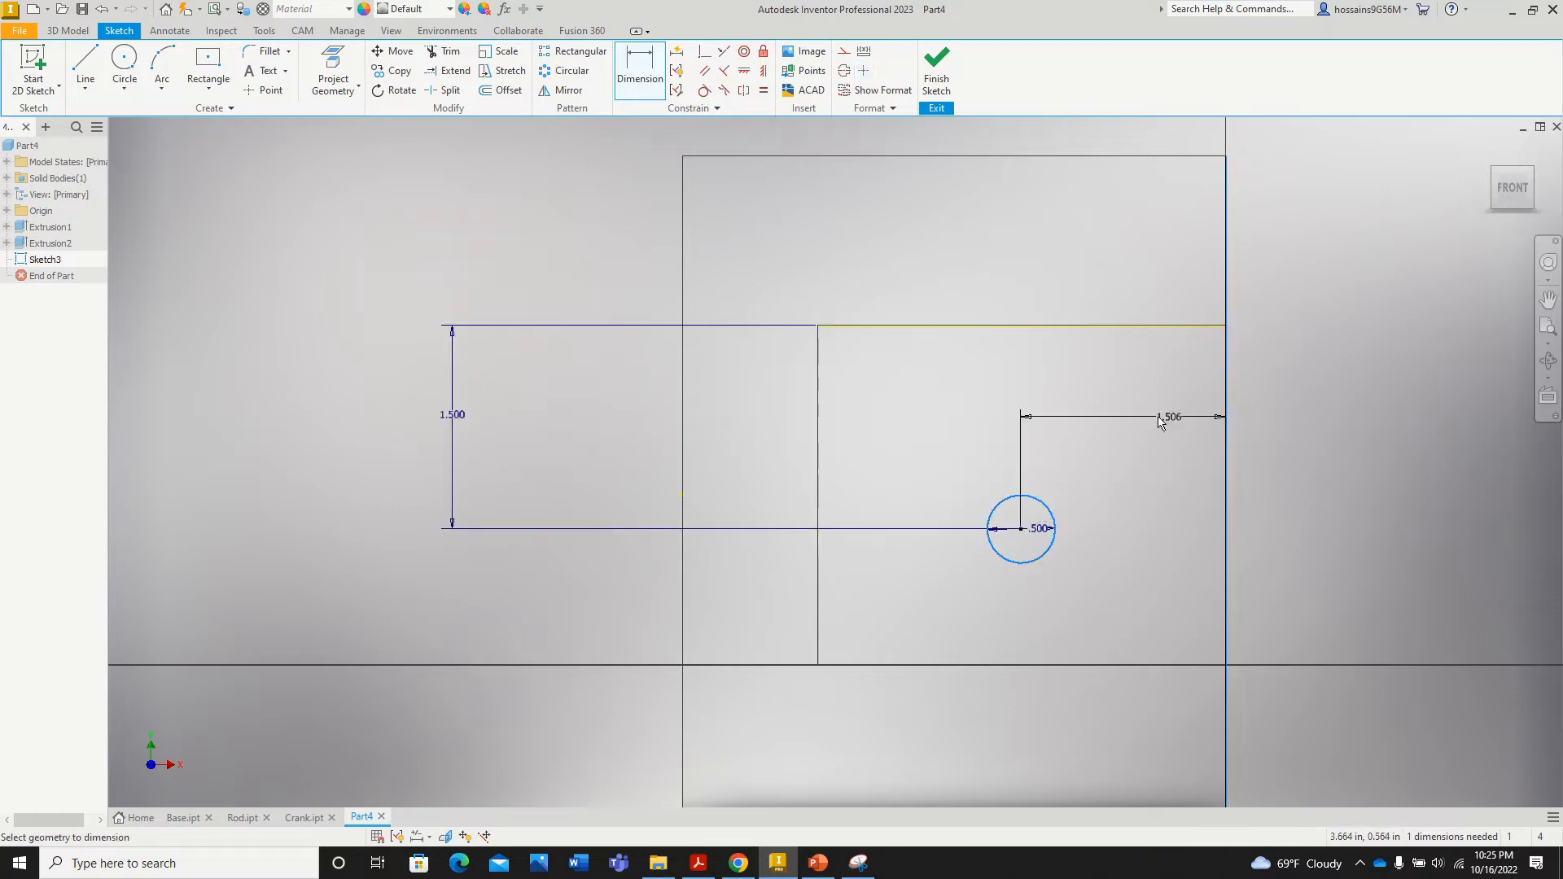
click(1140, 405)
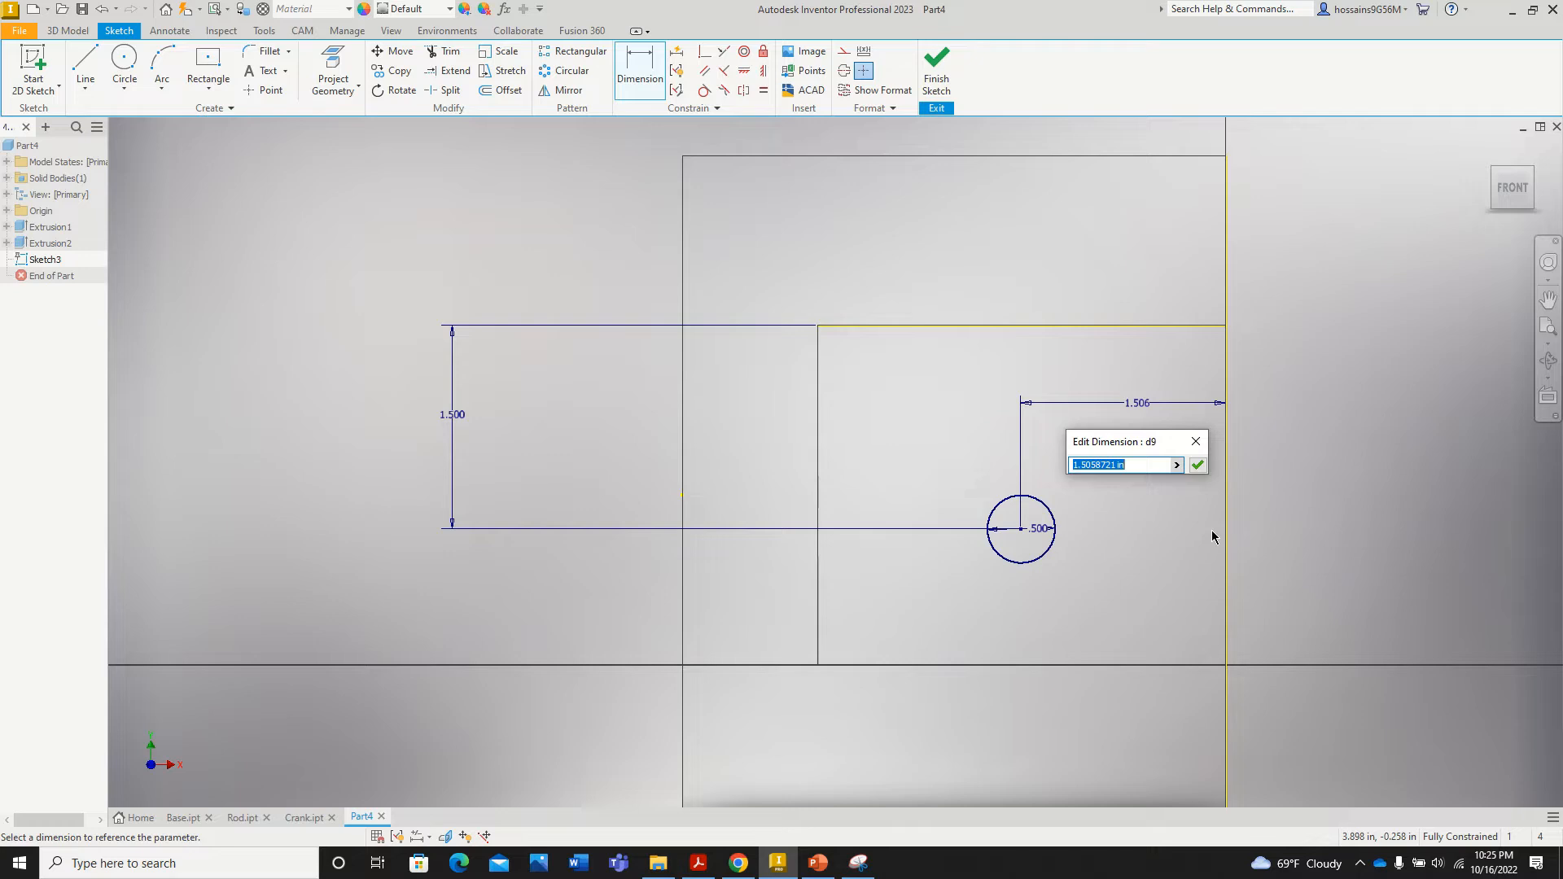
text(1.5)
key(Return)
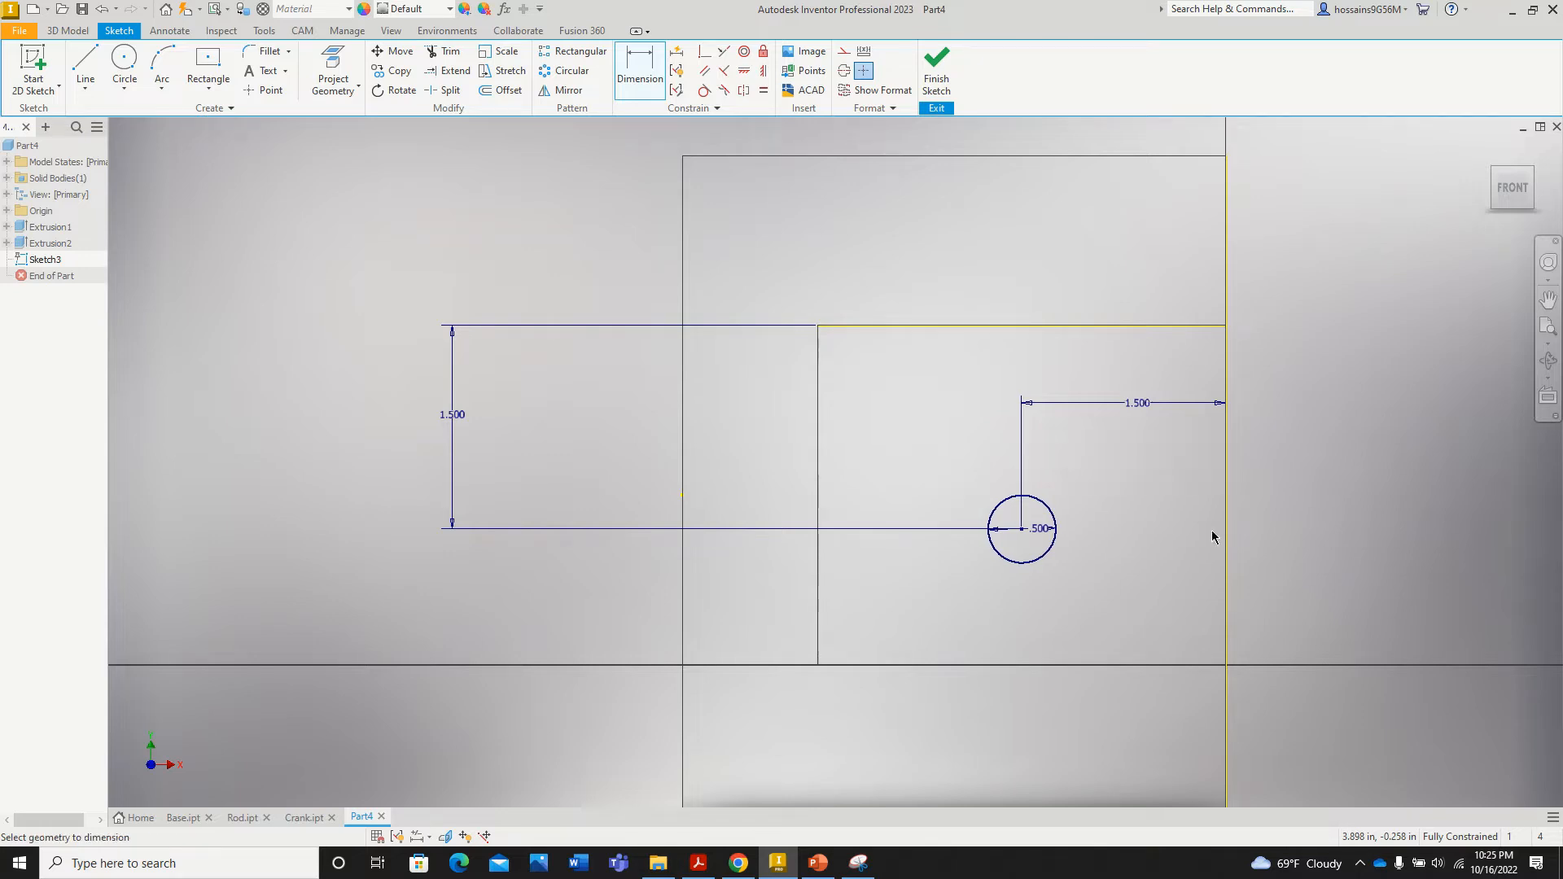
Step: Set the vertical distance between the slot's upper edge and the circle's centre to 1.25 in
click(453, 418)
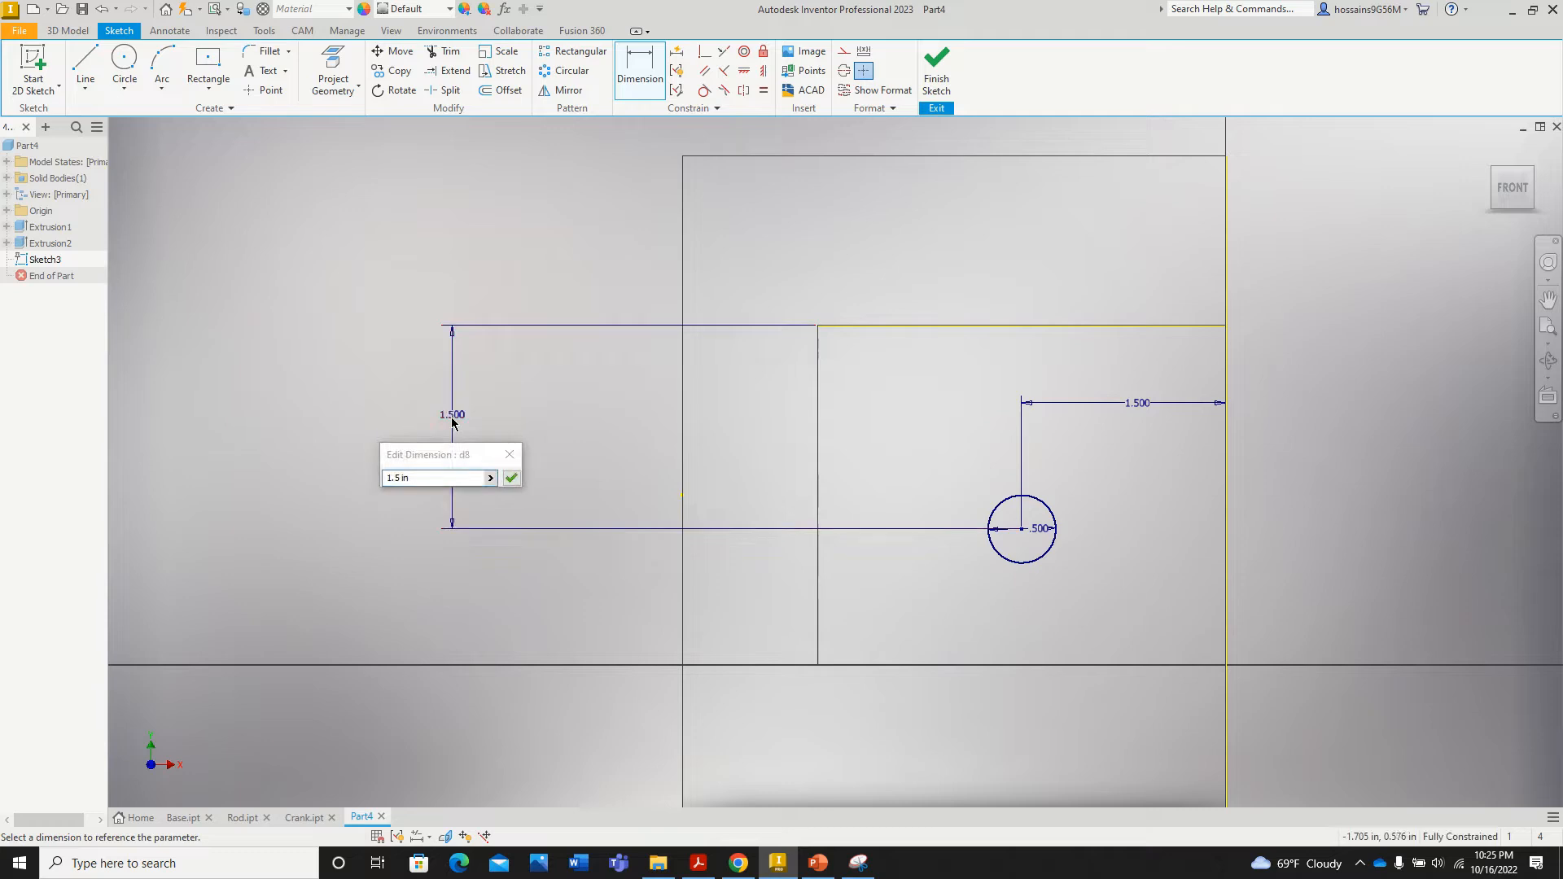
text(1)
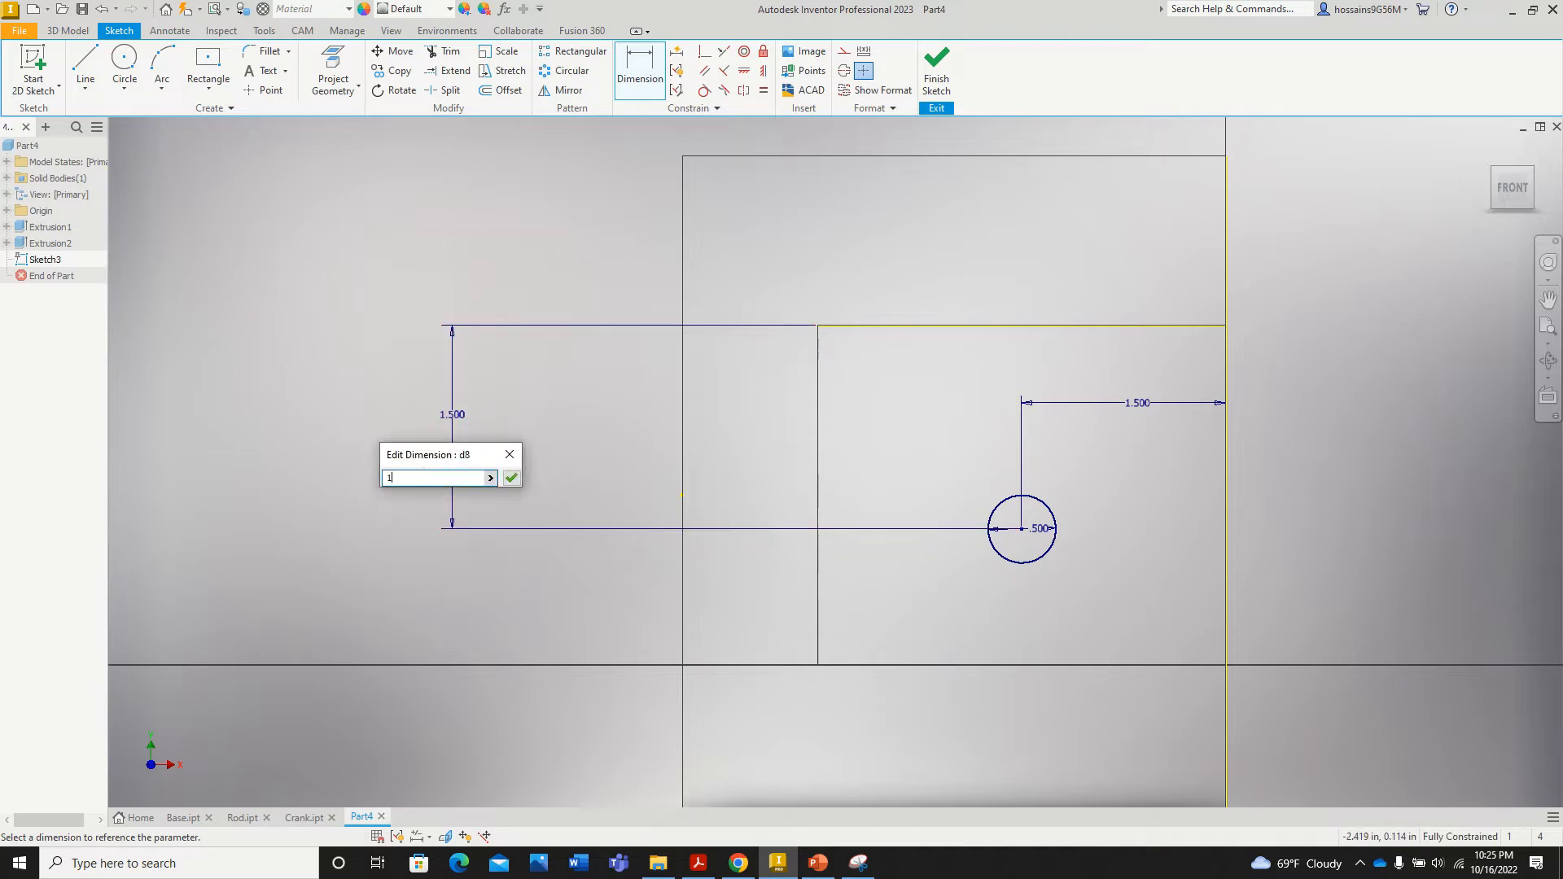
text(.25)
key(Return)
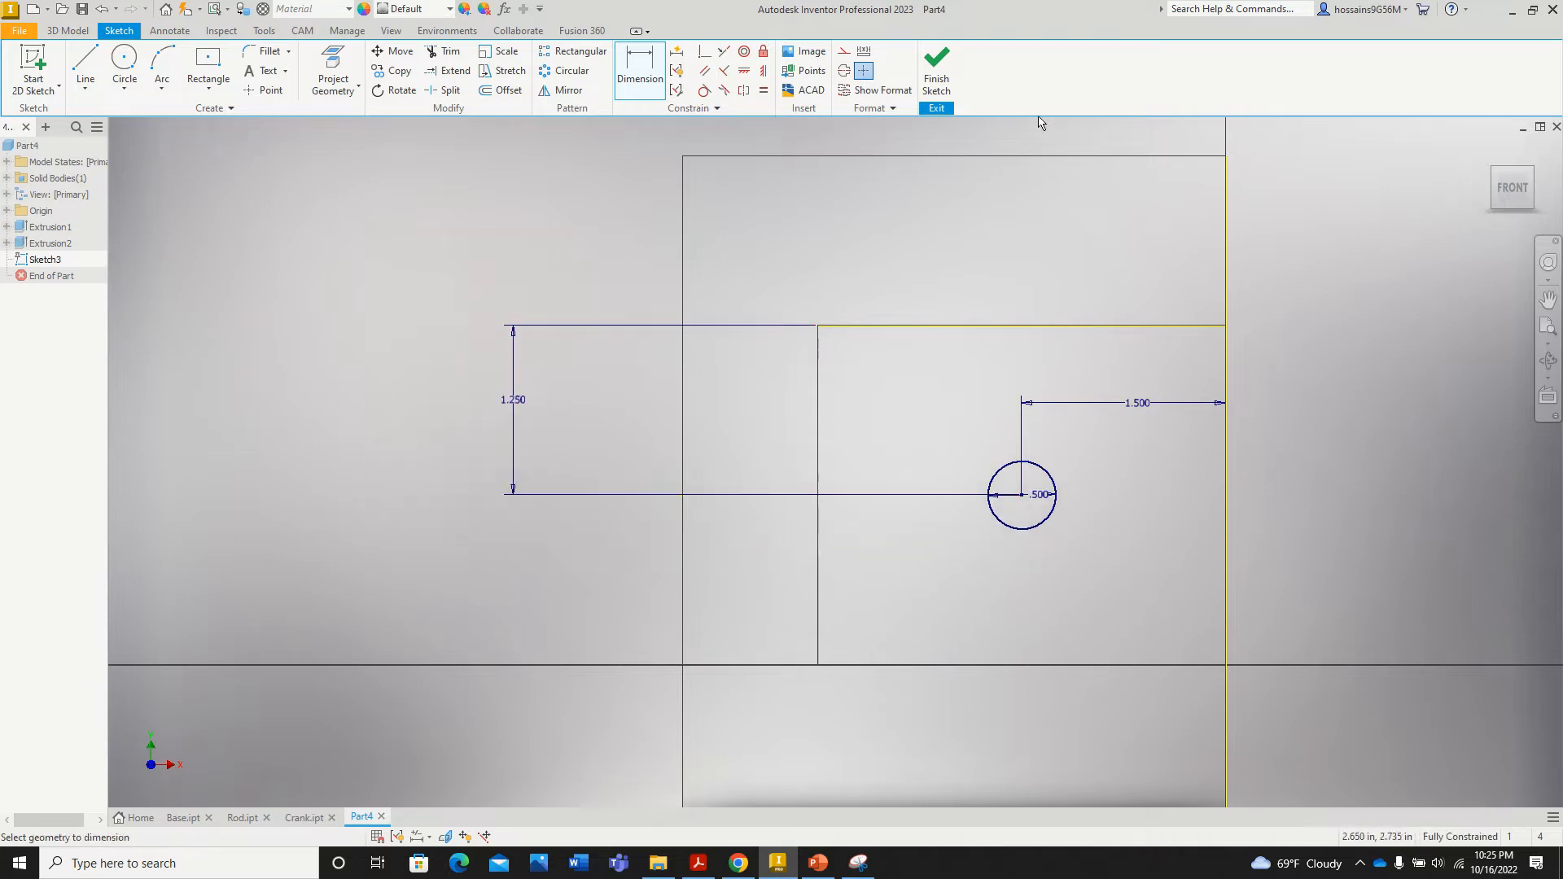
Step: Finish the sketch and set up a symmetric extrusion of the circle with a distance of 11.9375 in
click(944, 81)
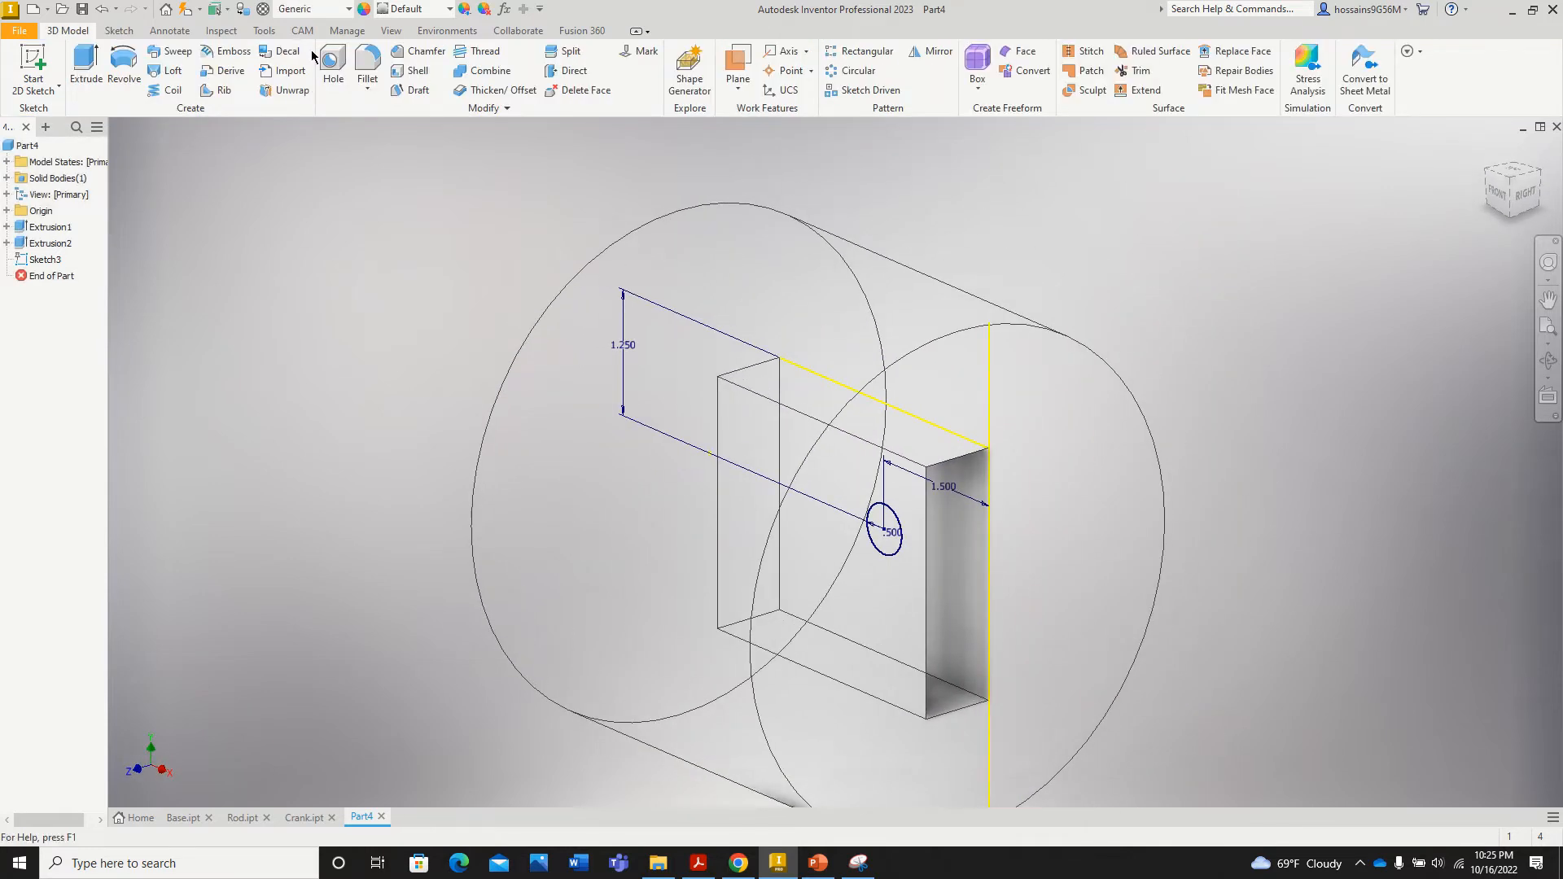
click(85, 67)
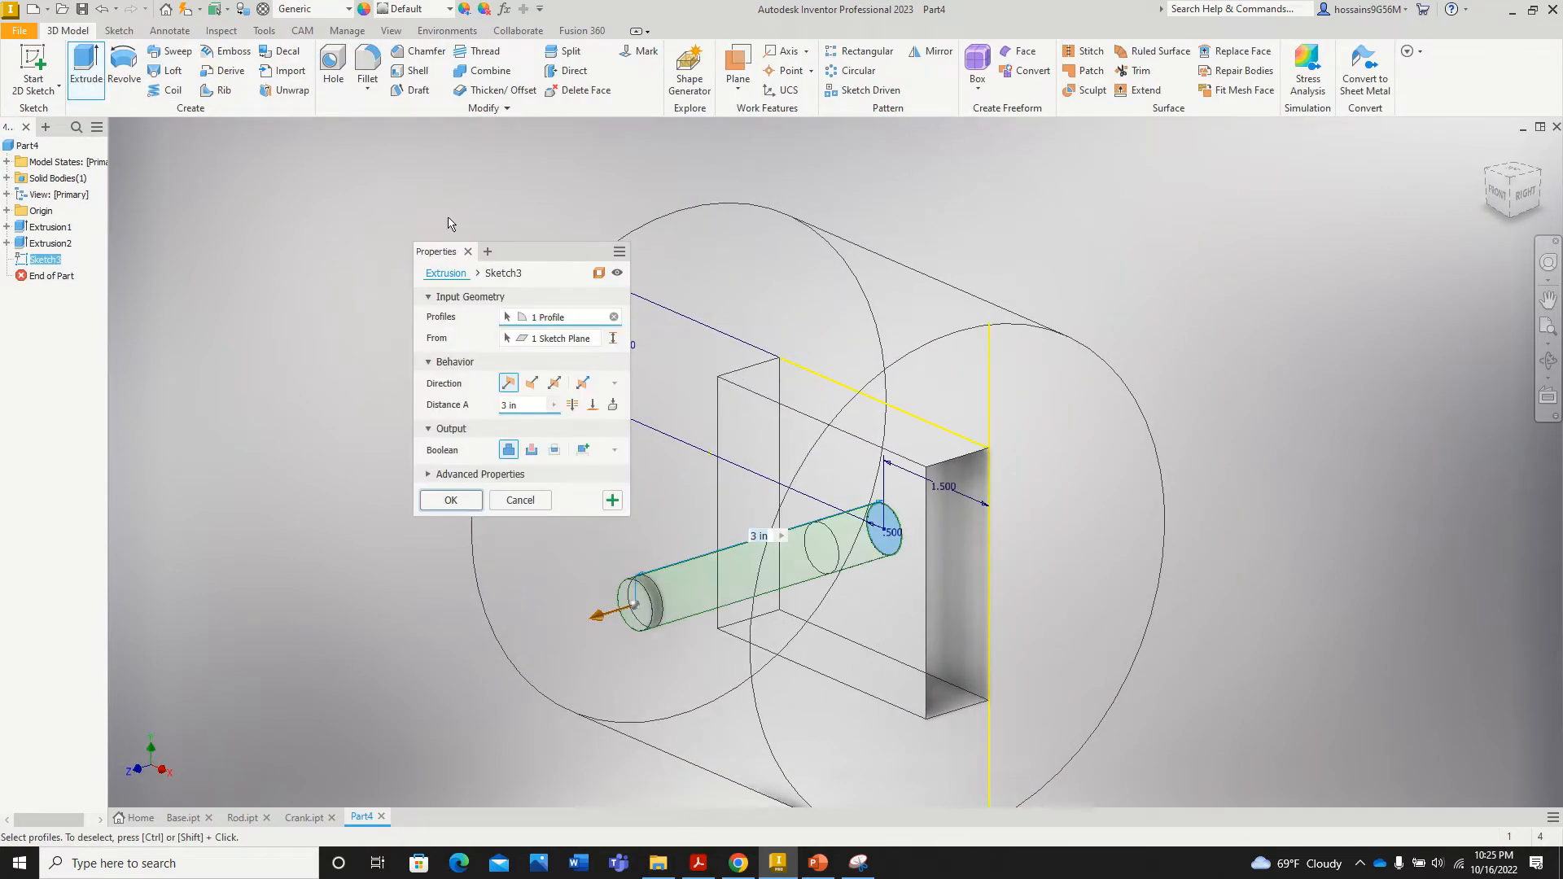
drag(554, 257, 397, 163)
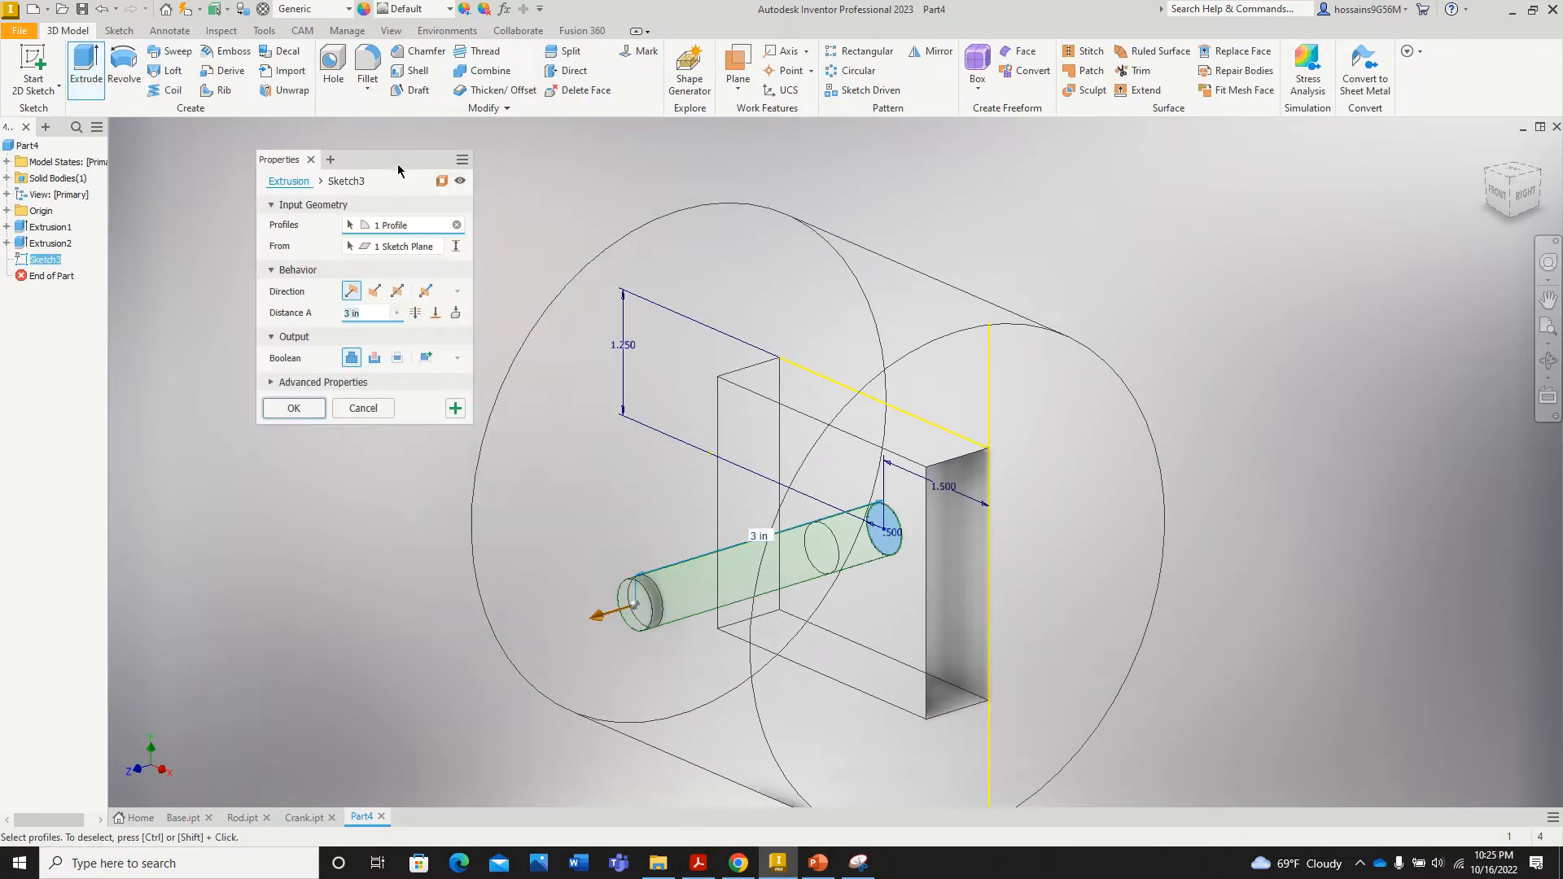
click(398, 291)
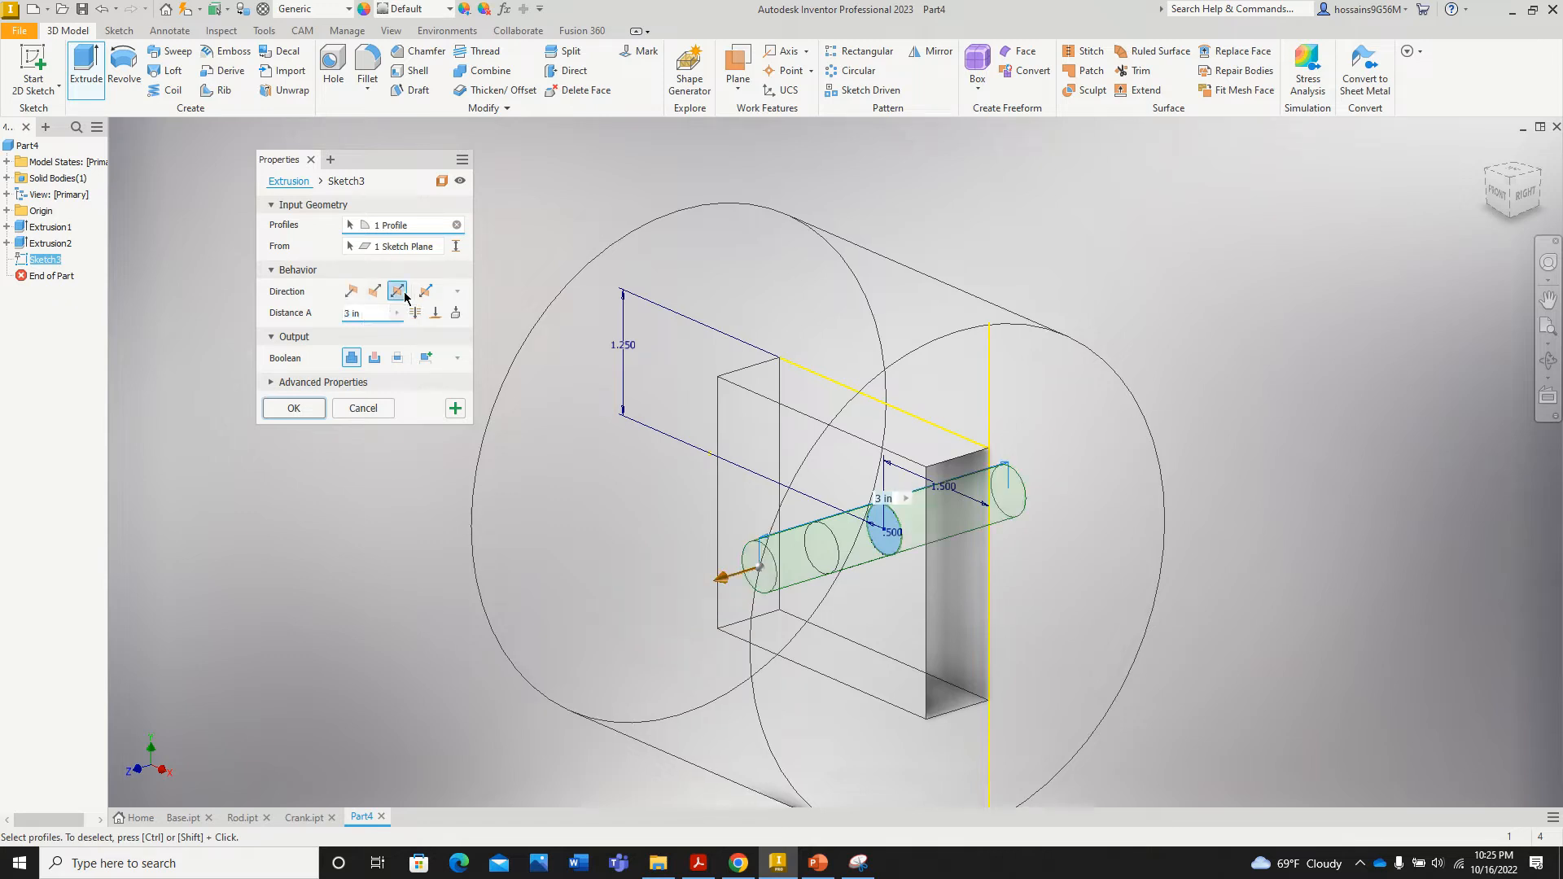
drag(730, 584, 348, 678)
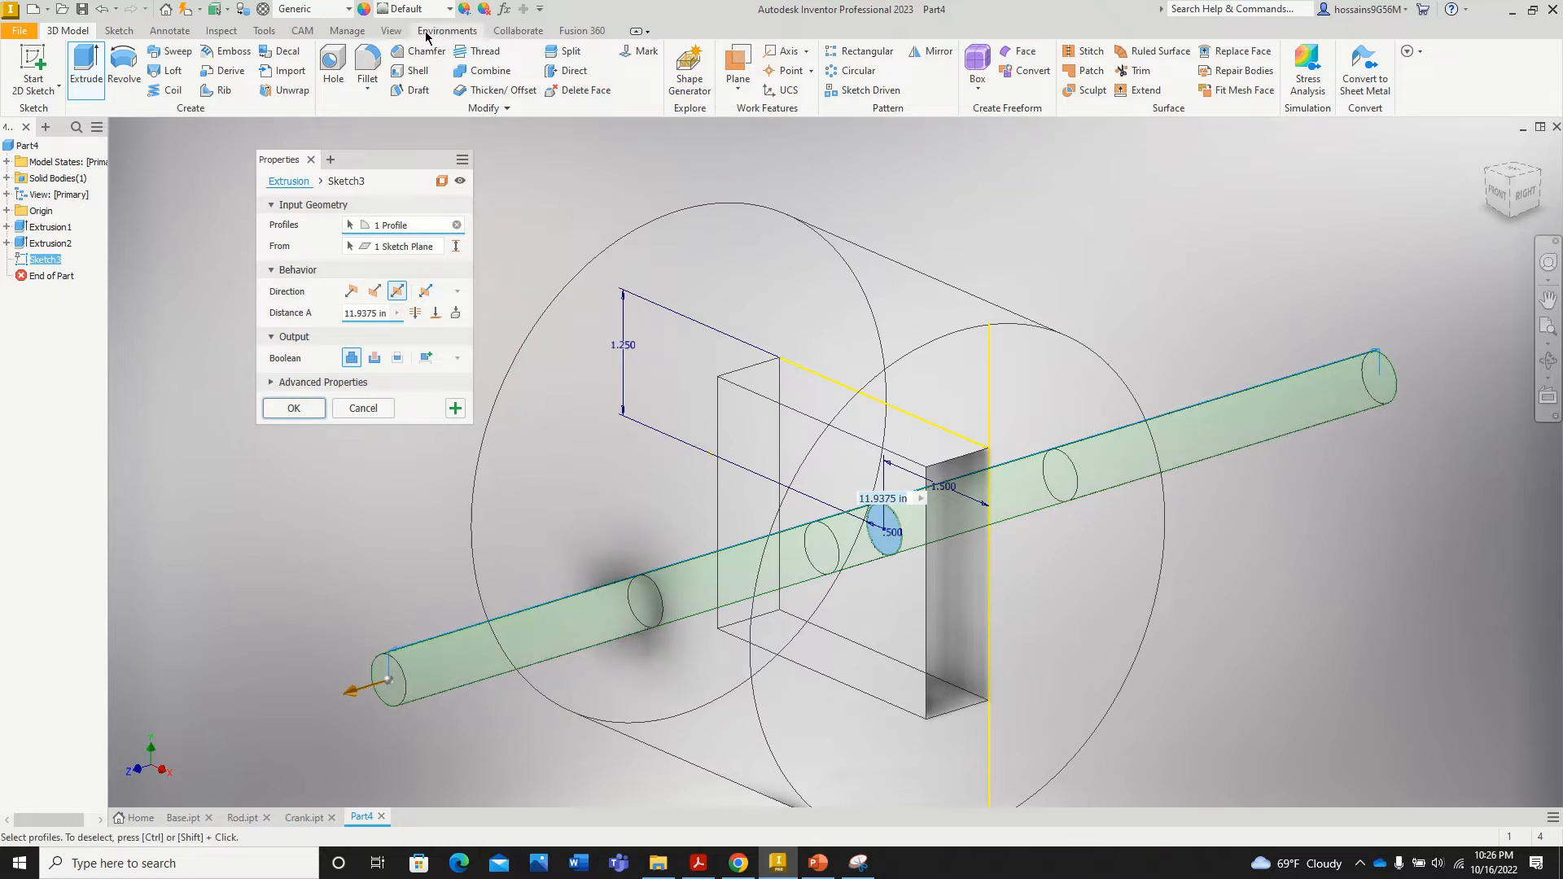
Step: Set the visual style to Shaded with Edges and complete the circle's extrusion as a cut through the cylinder
click(392, 31)
click(300, 86)
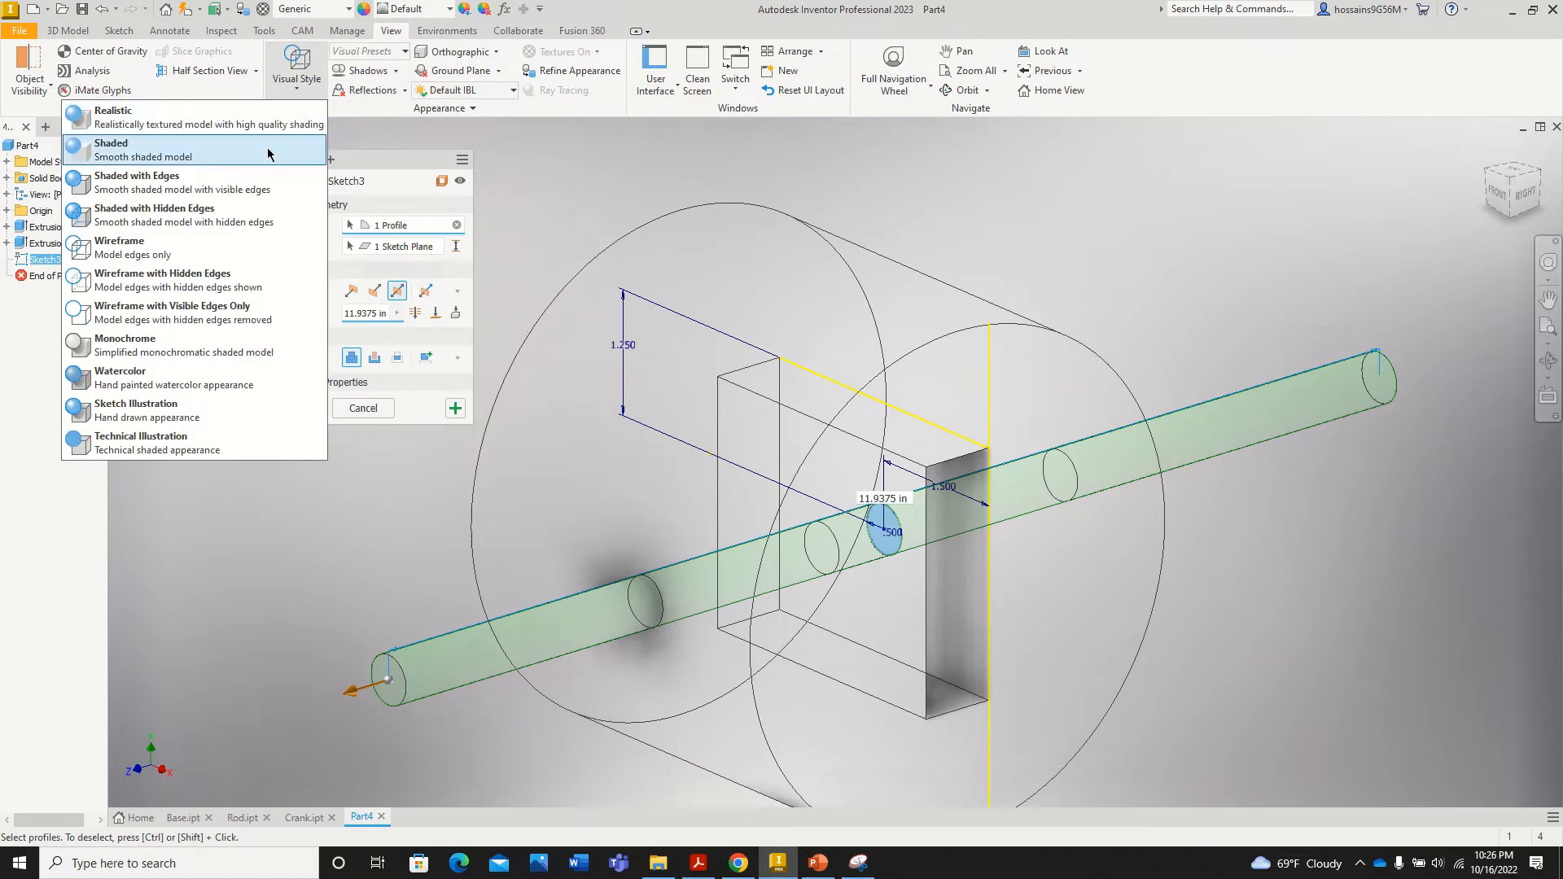
click(163, 190)
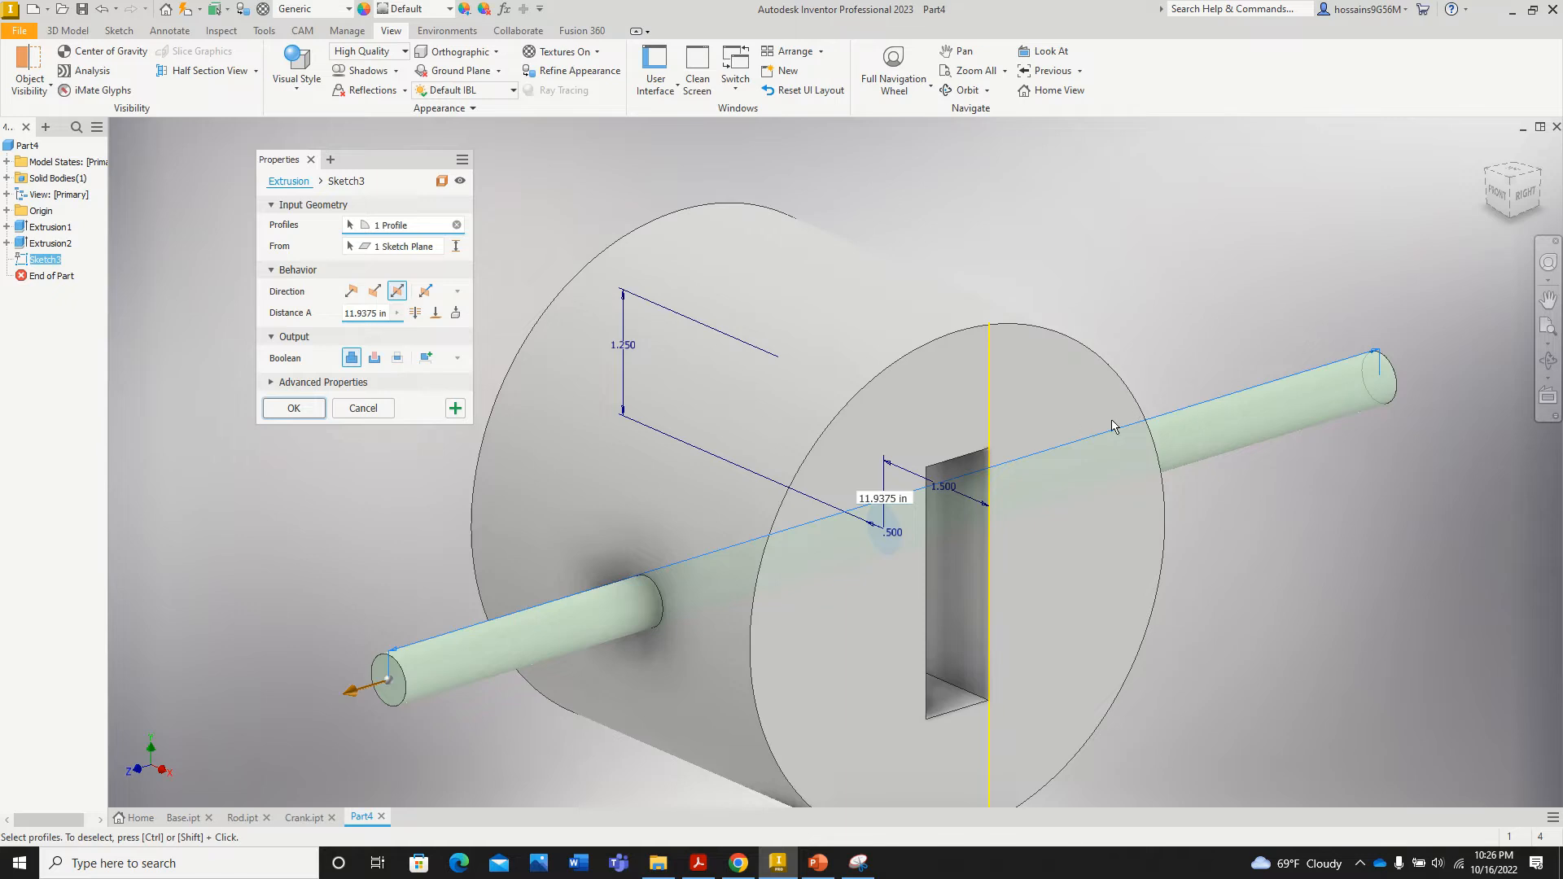
click(375, 358)
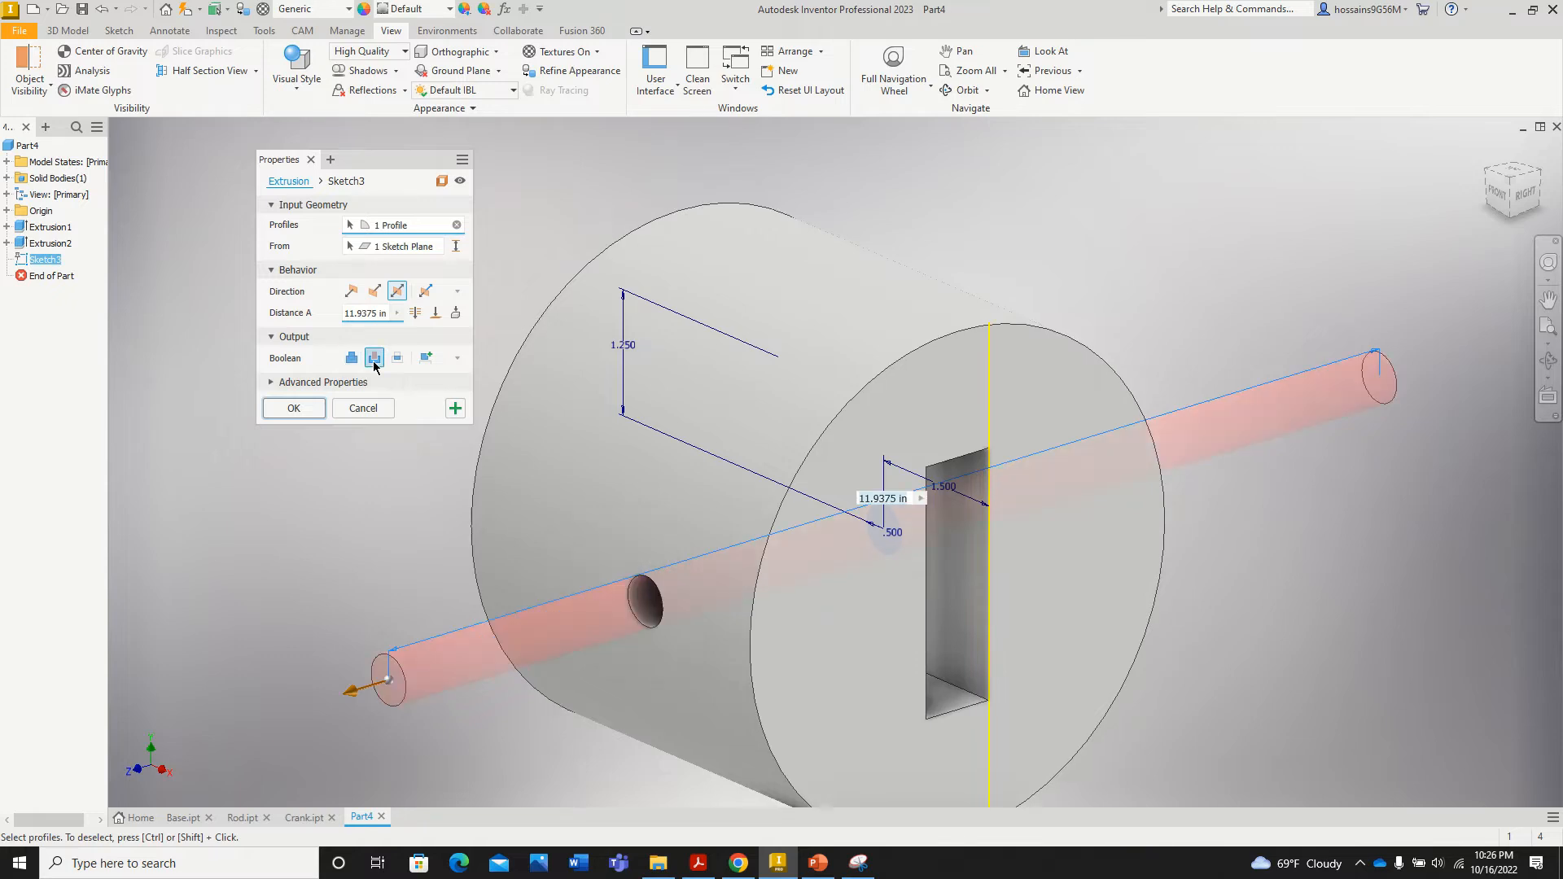
click(295, 409)
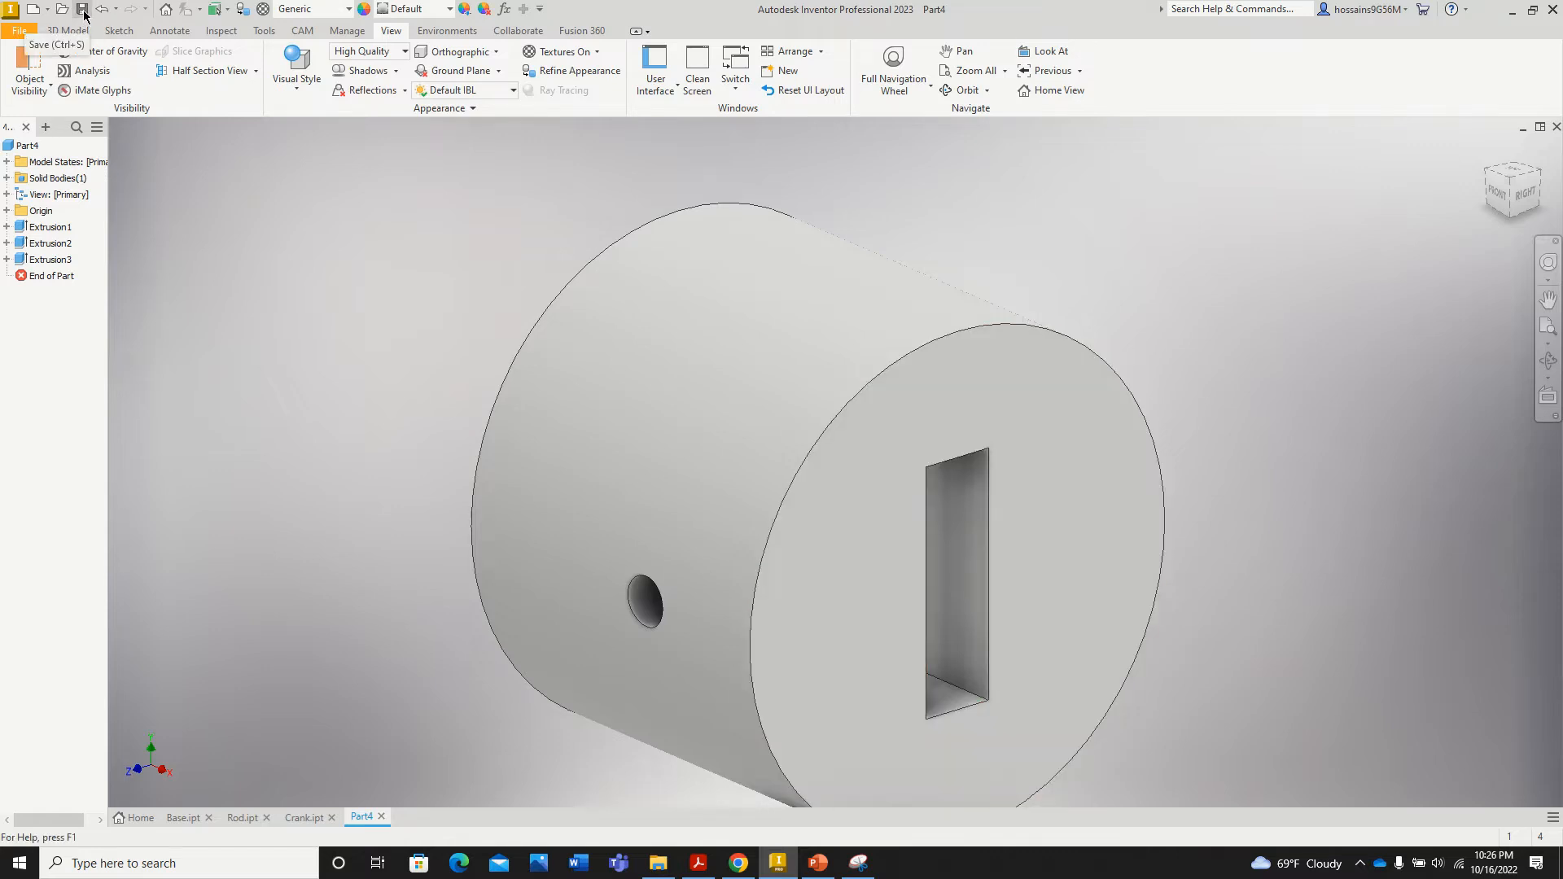
Step: Check the Figure 6.4 part name in the PDF and save the part under the file name Slider
click(18, 30)
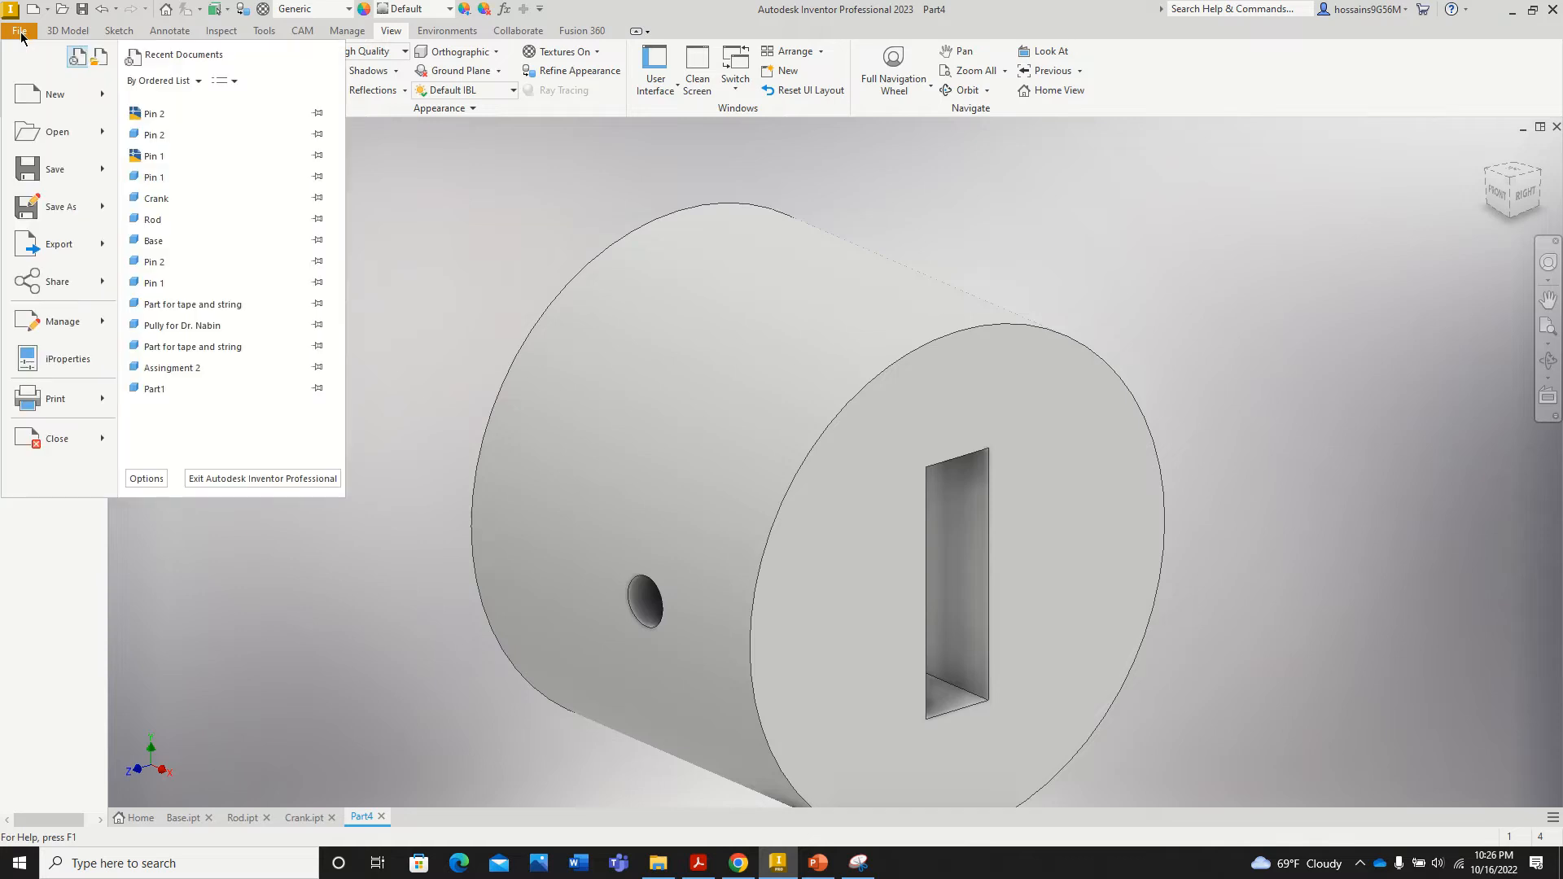
click(68, 210)
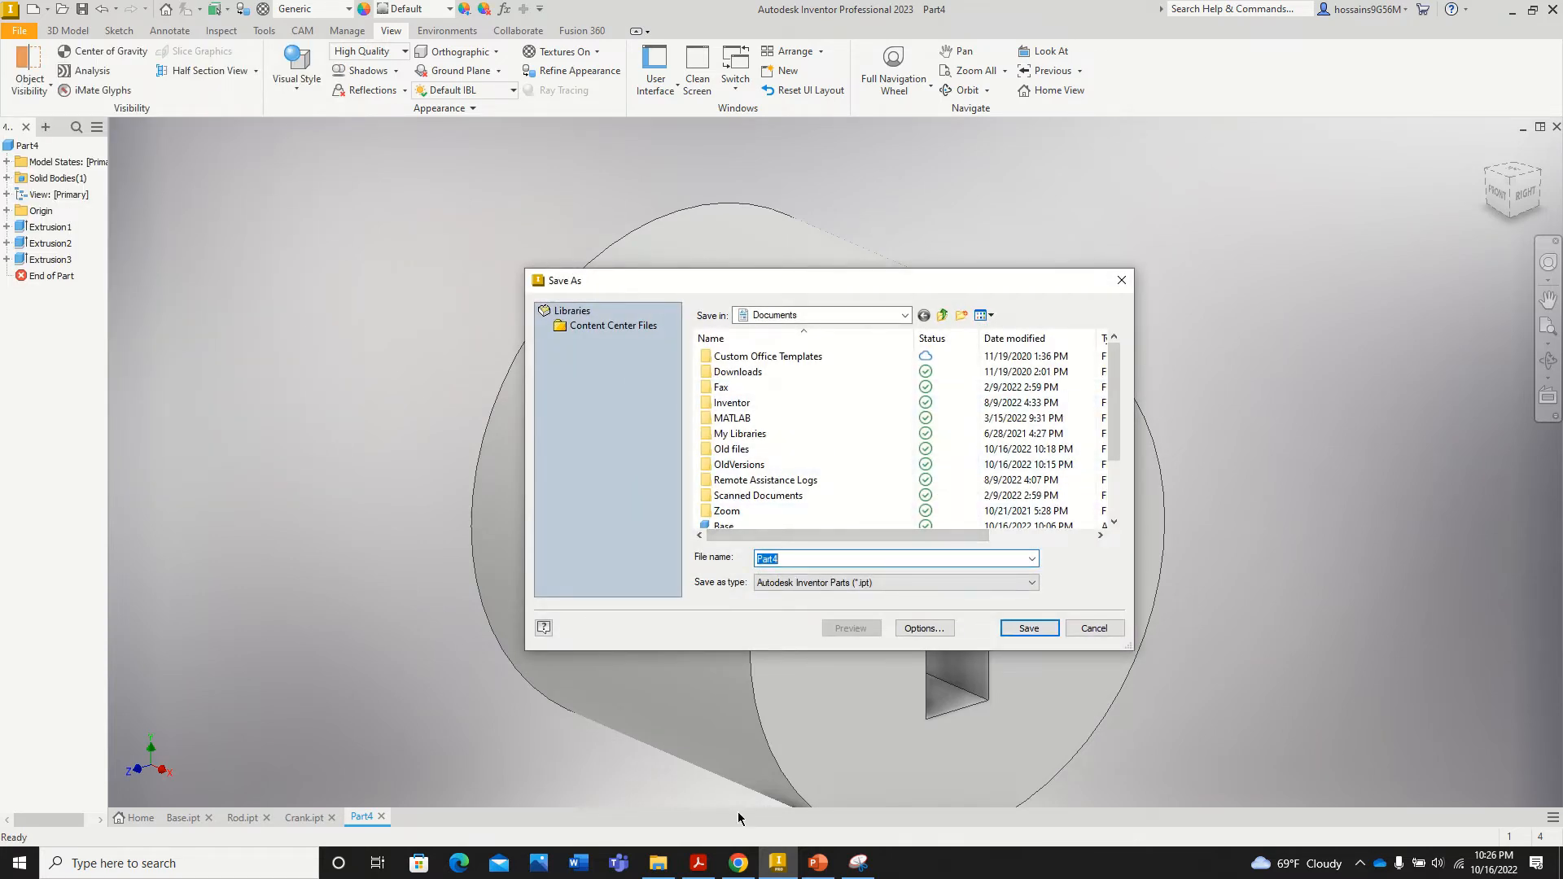
click(704, 869)
drag(799, 765, 854, 761)
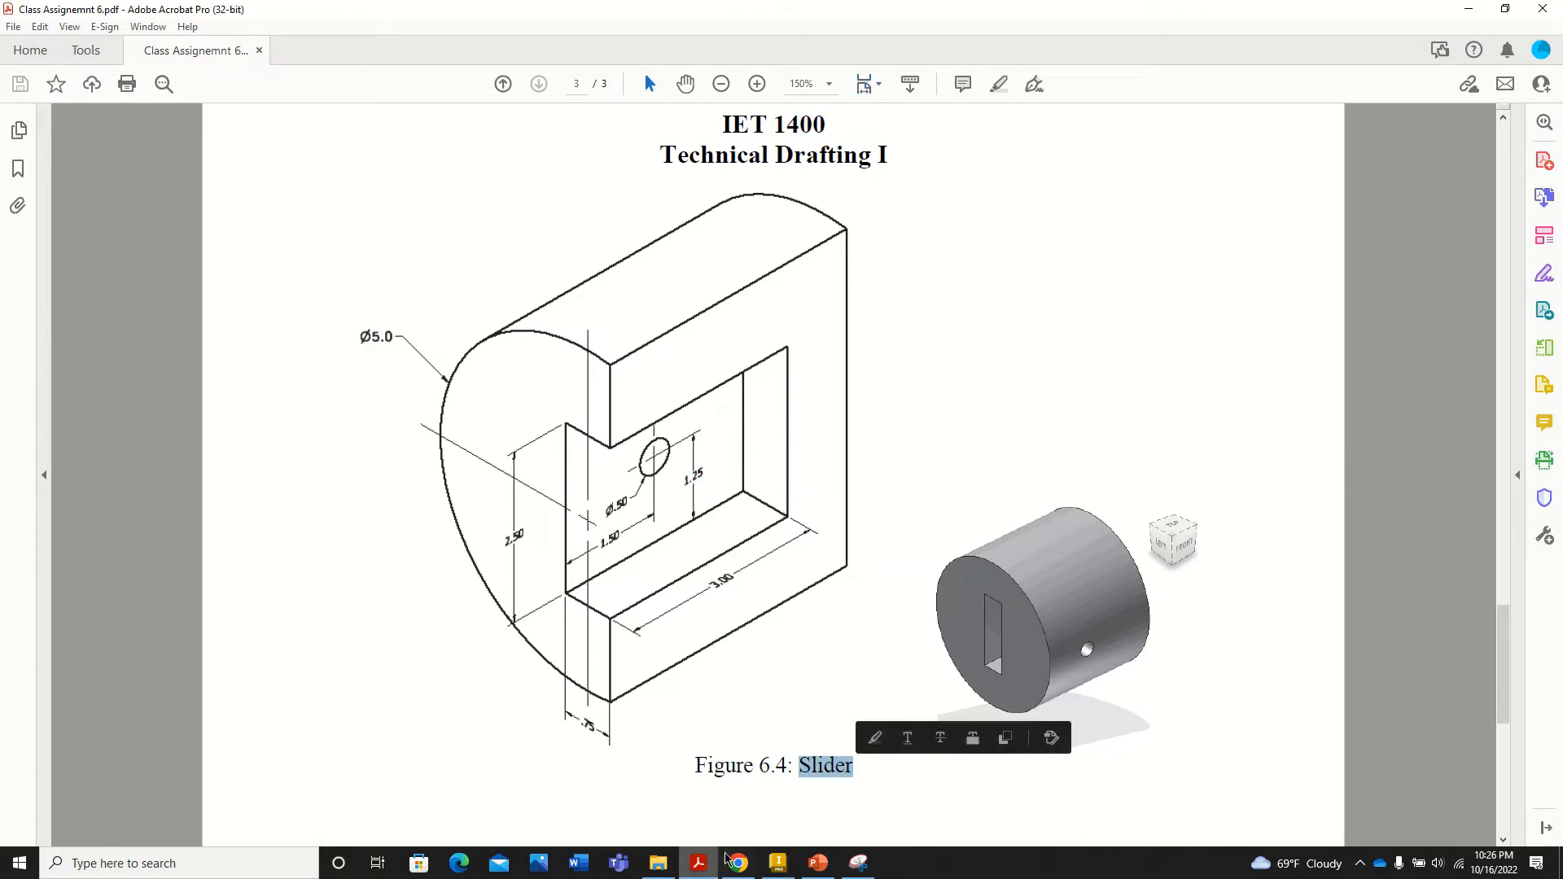
click(778, 863)
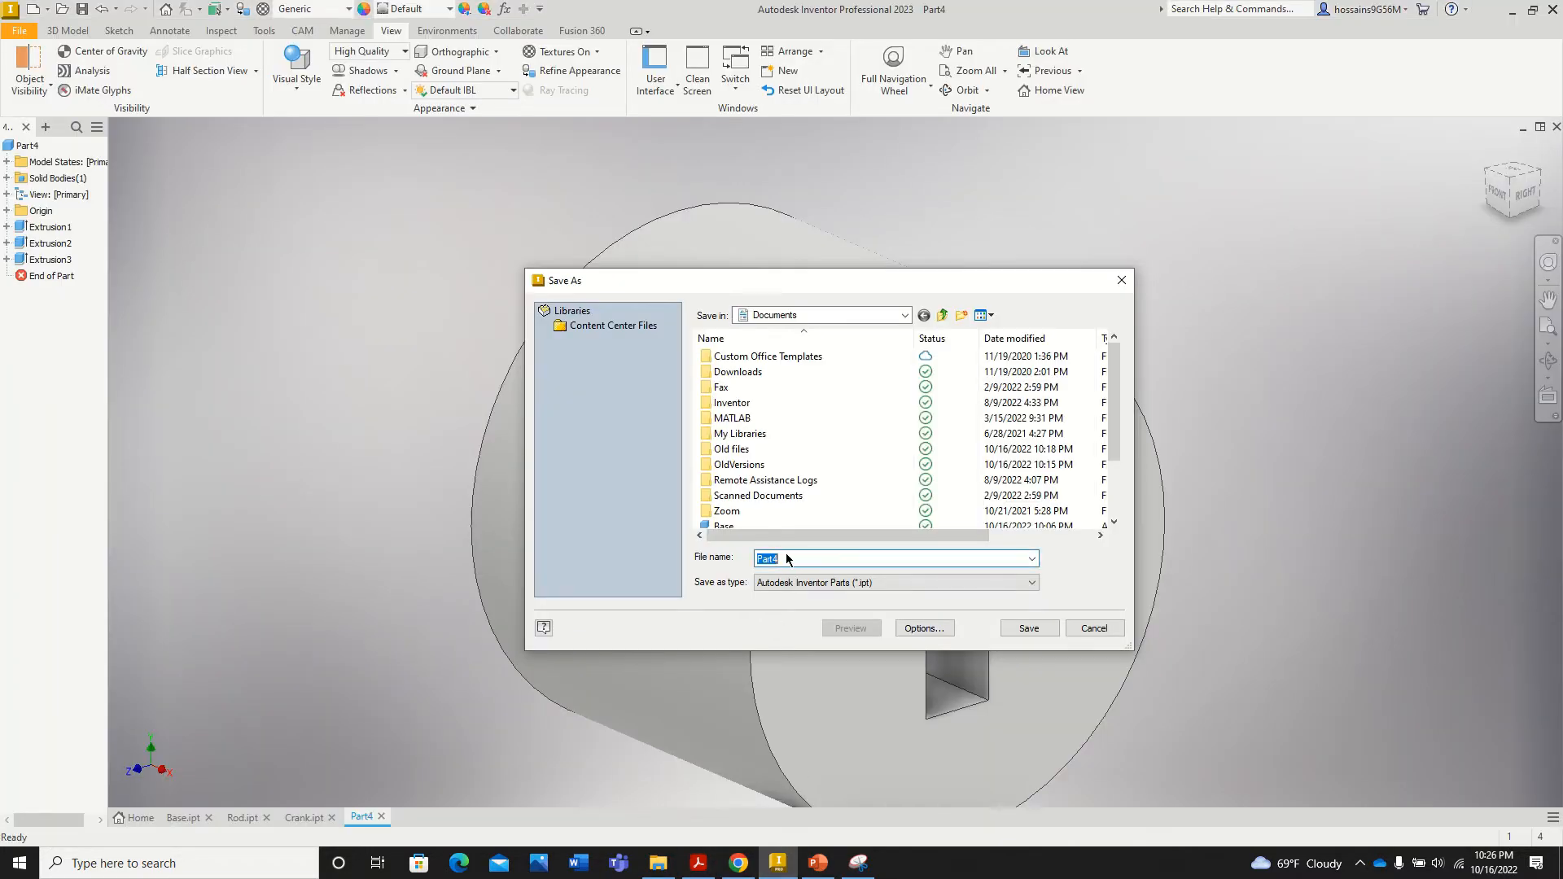
text(Slider)
click(1037, 630)
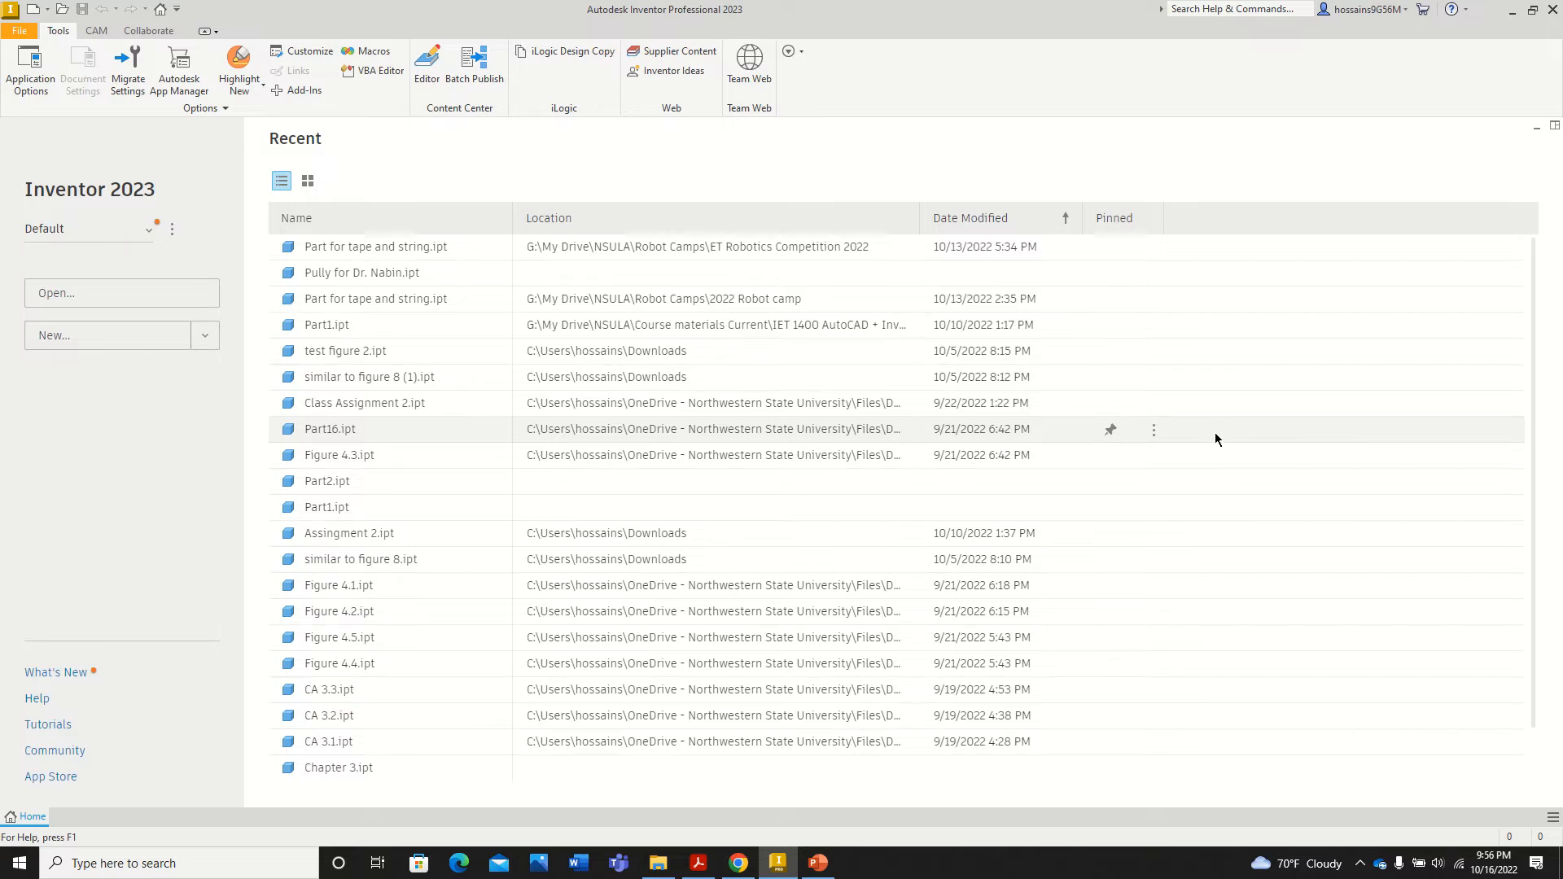
Step: Create a new part from the English Standard (in).ipt template
click(32, 35)
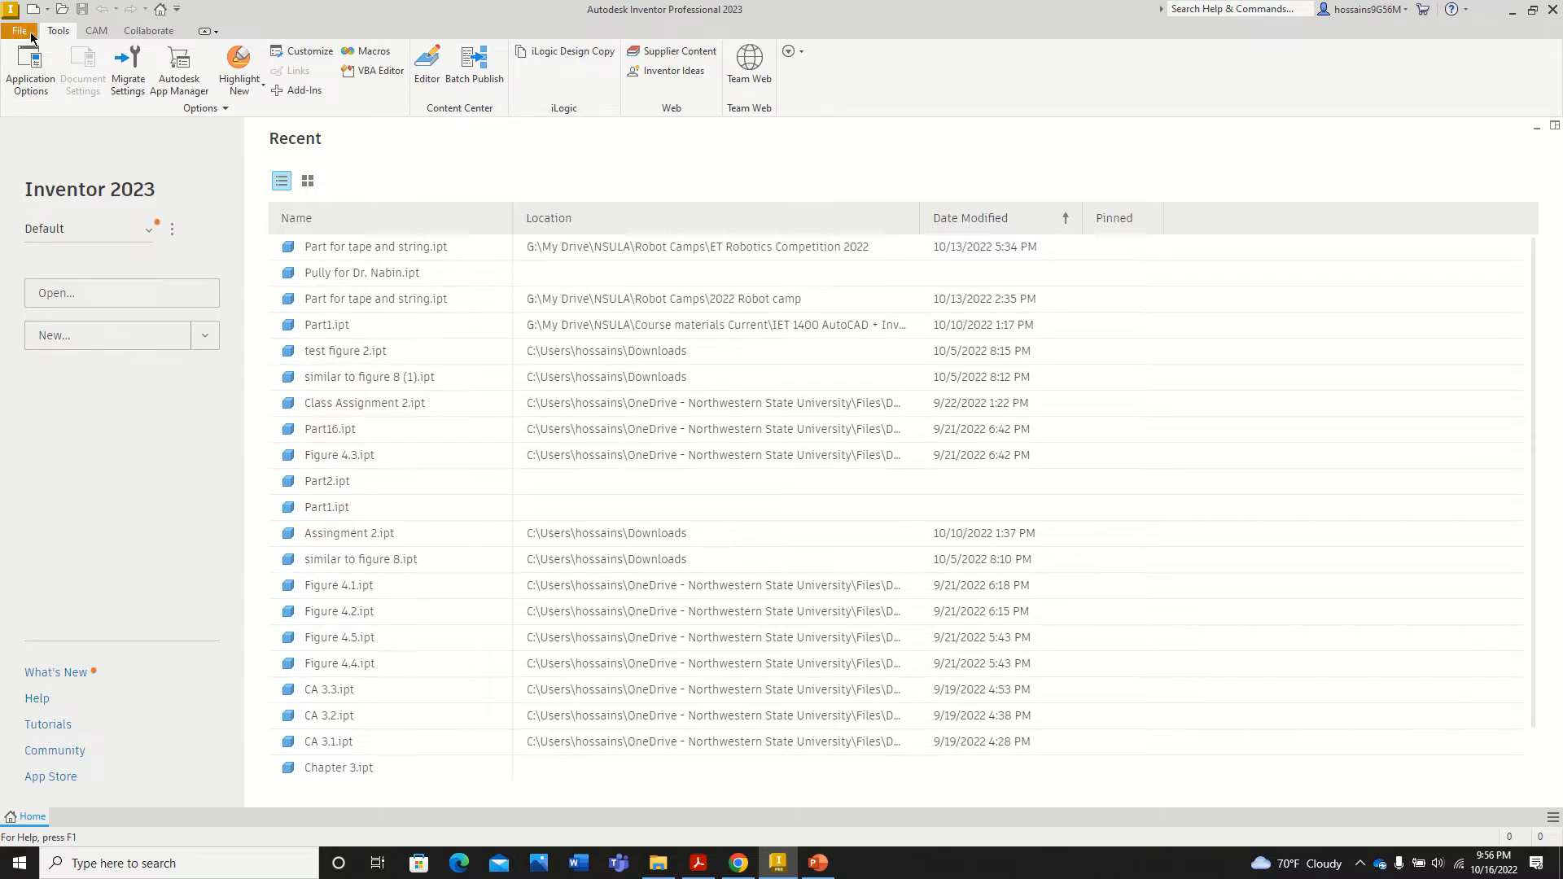
click(56, 96)
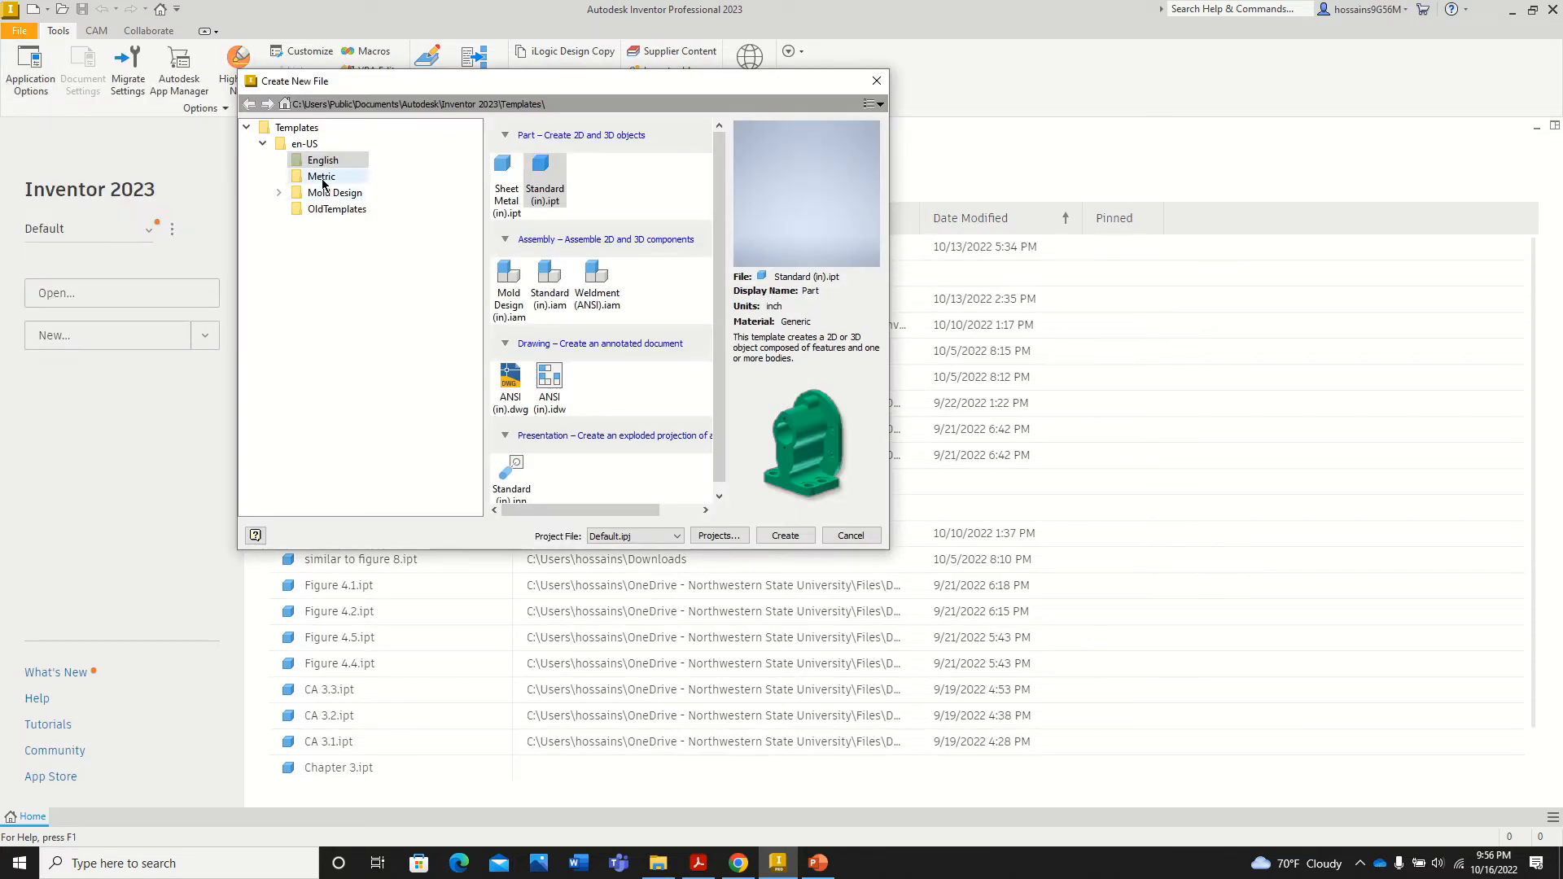
click(325, 162)
click(541, 171)
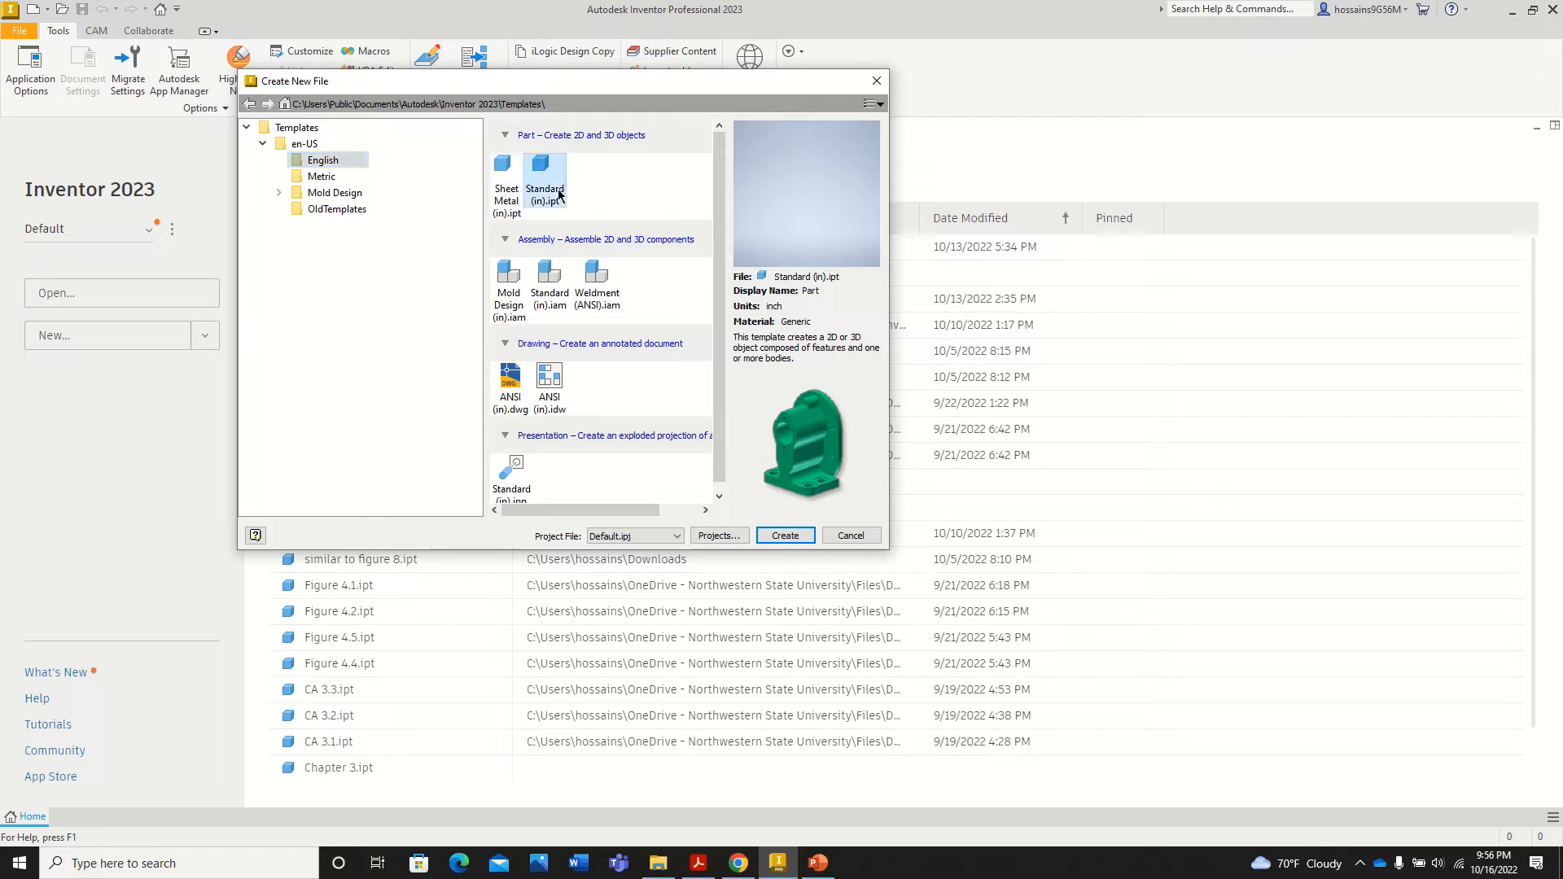
click(785, 536)
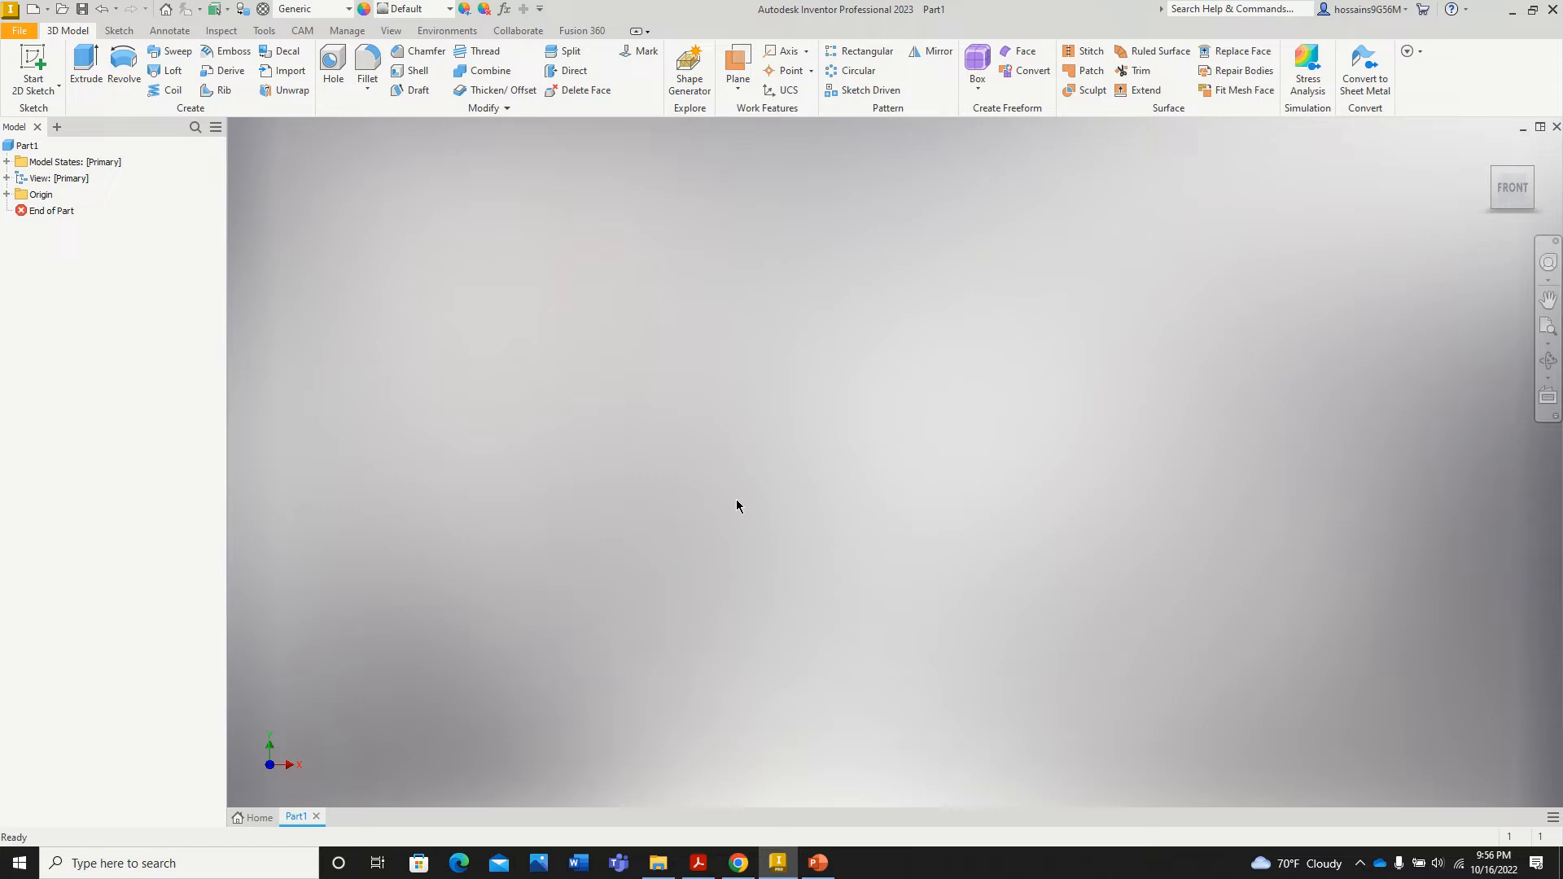
Step: Sketch a 0.5 in diameter circle centred on the origin on the XY plane and finish the sketch
click(43, 65)
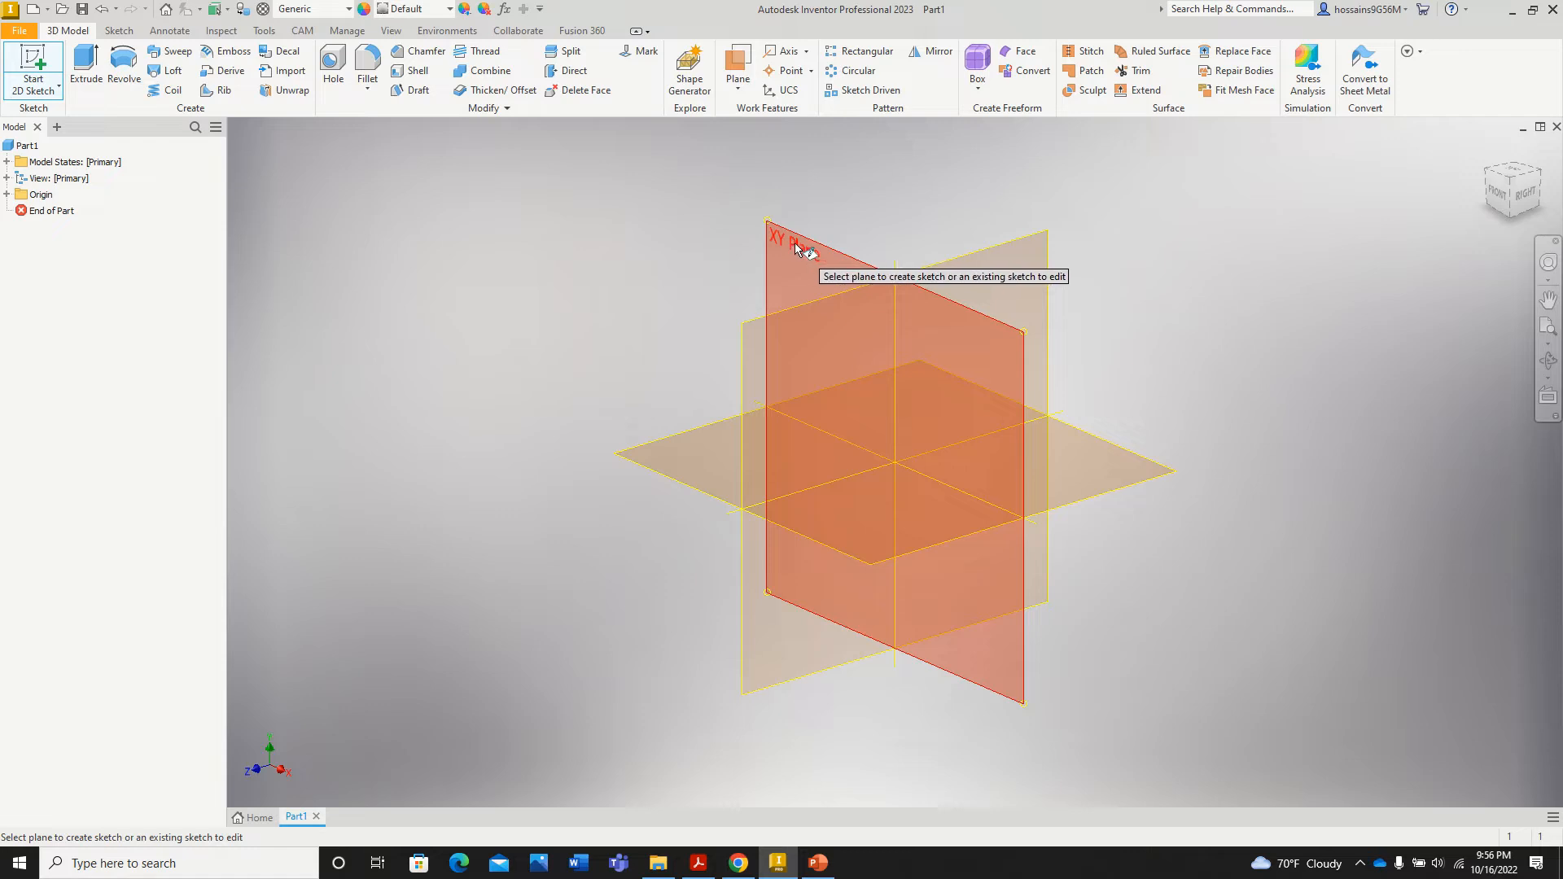
click(796, 247)
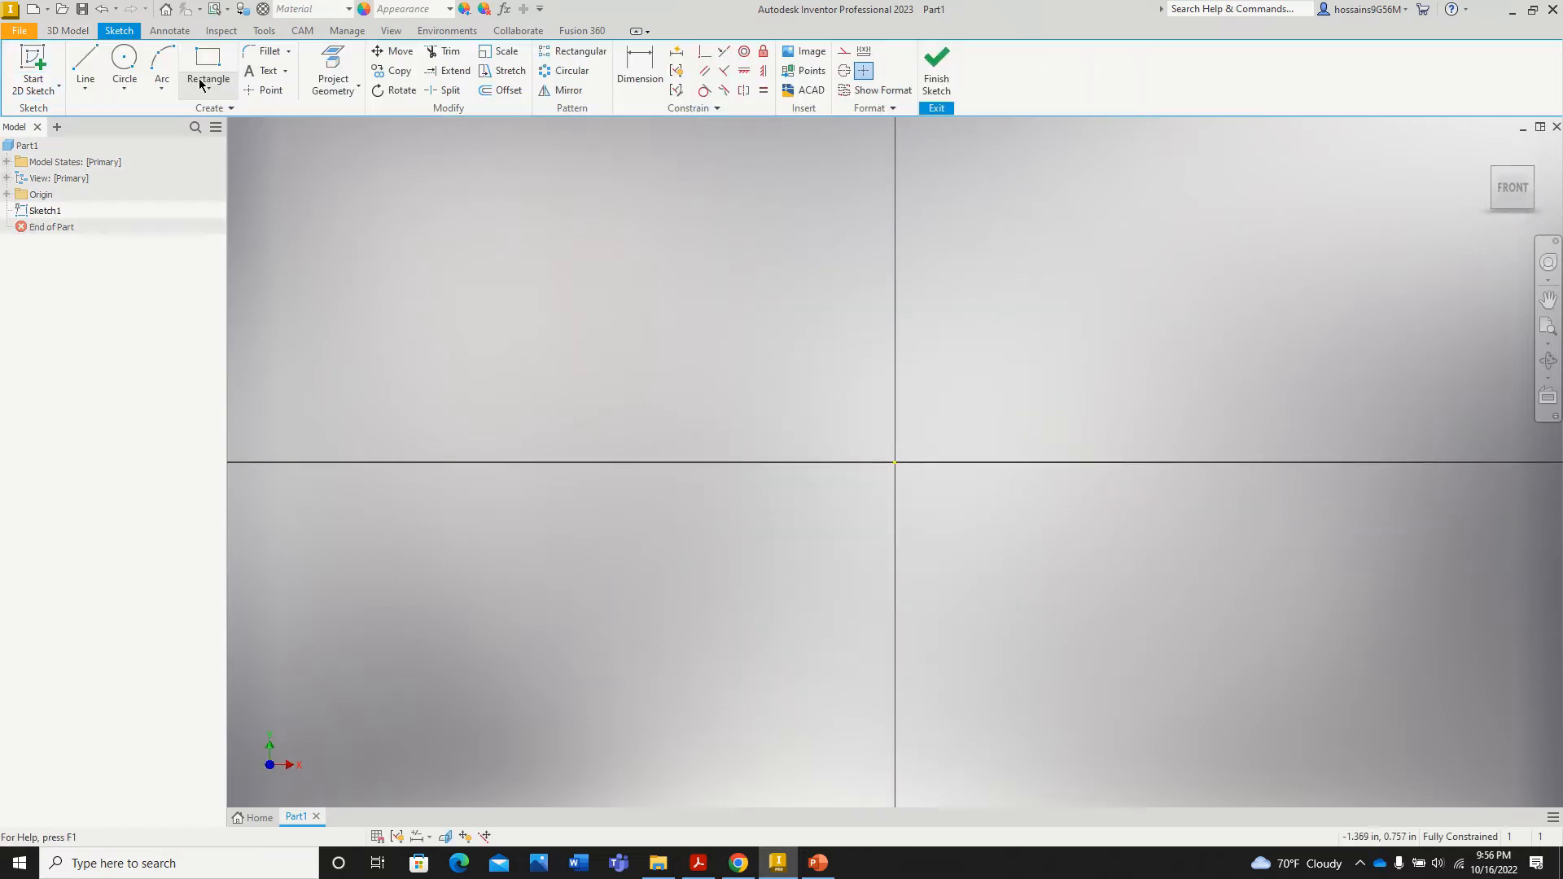
click(123, 64)
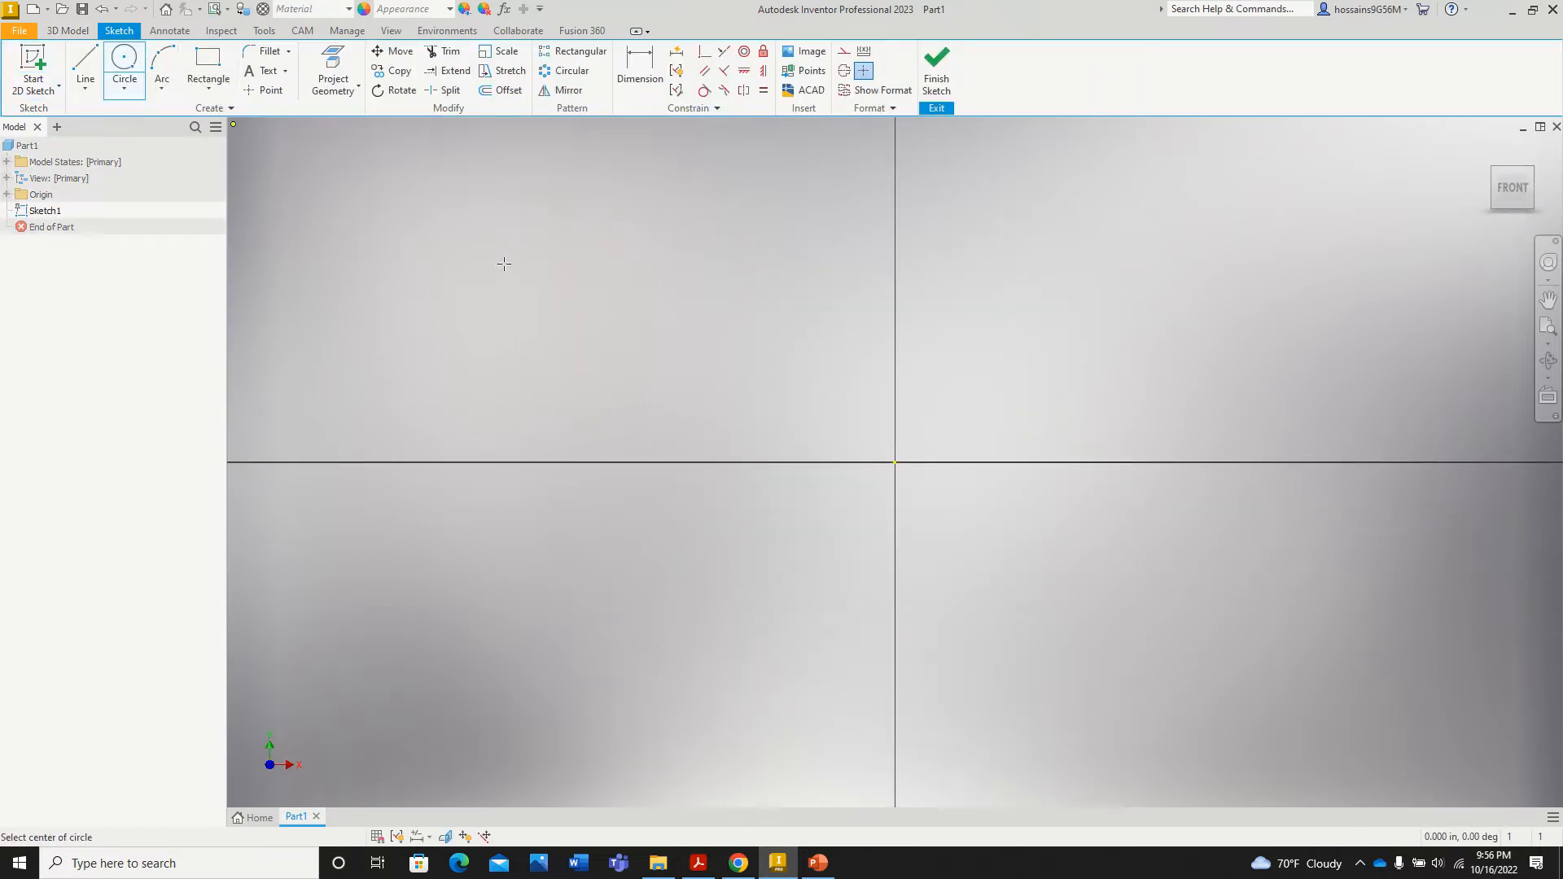
click(892, 462)
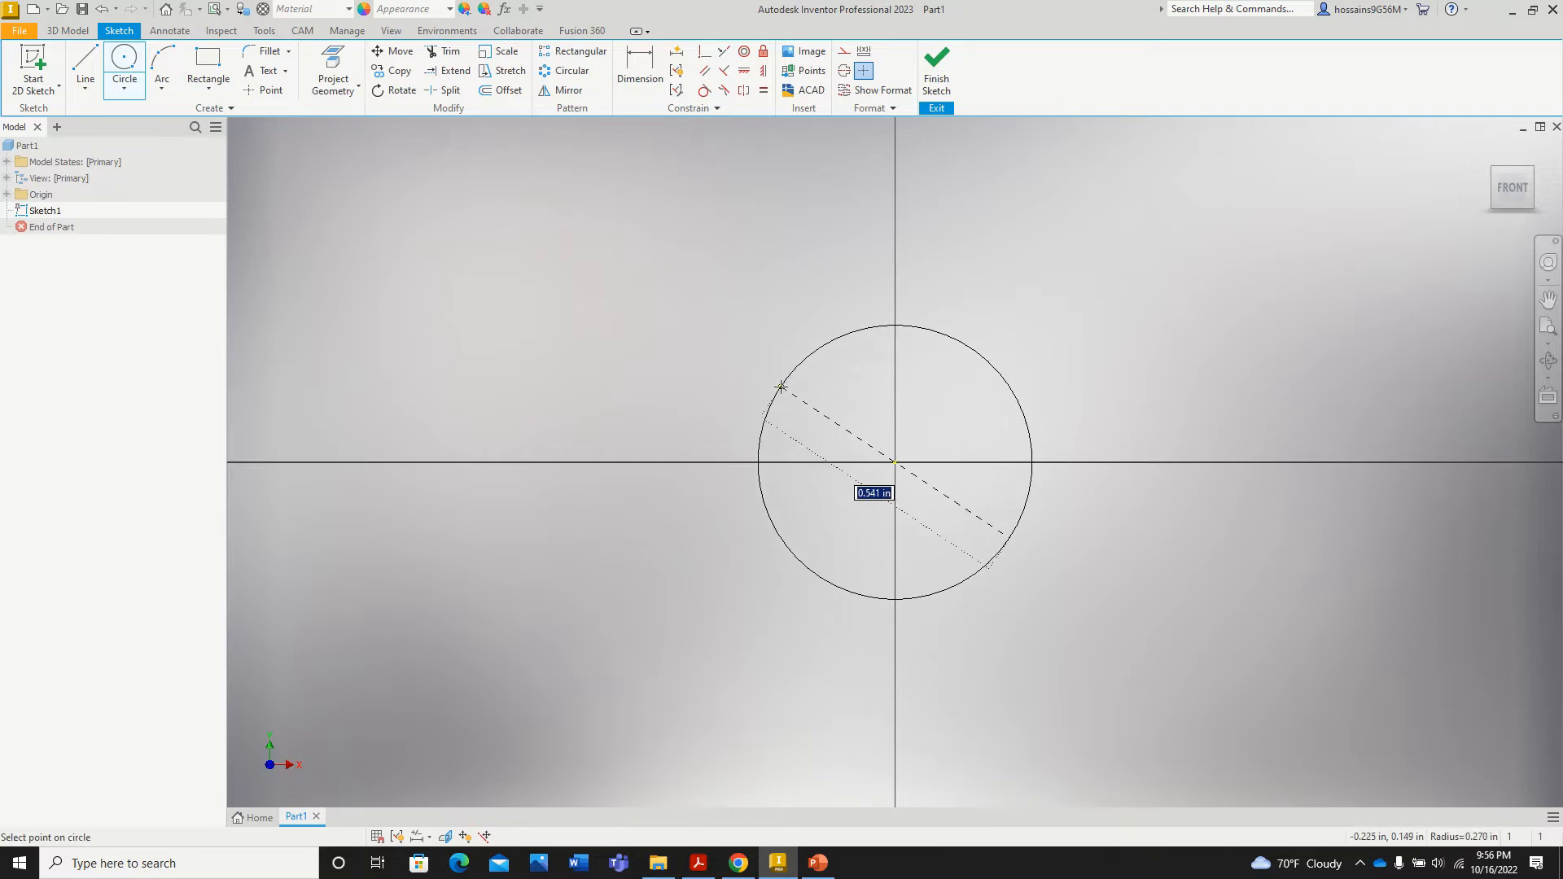
text(0.5)
key(Return)
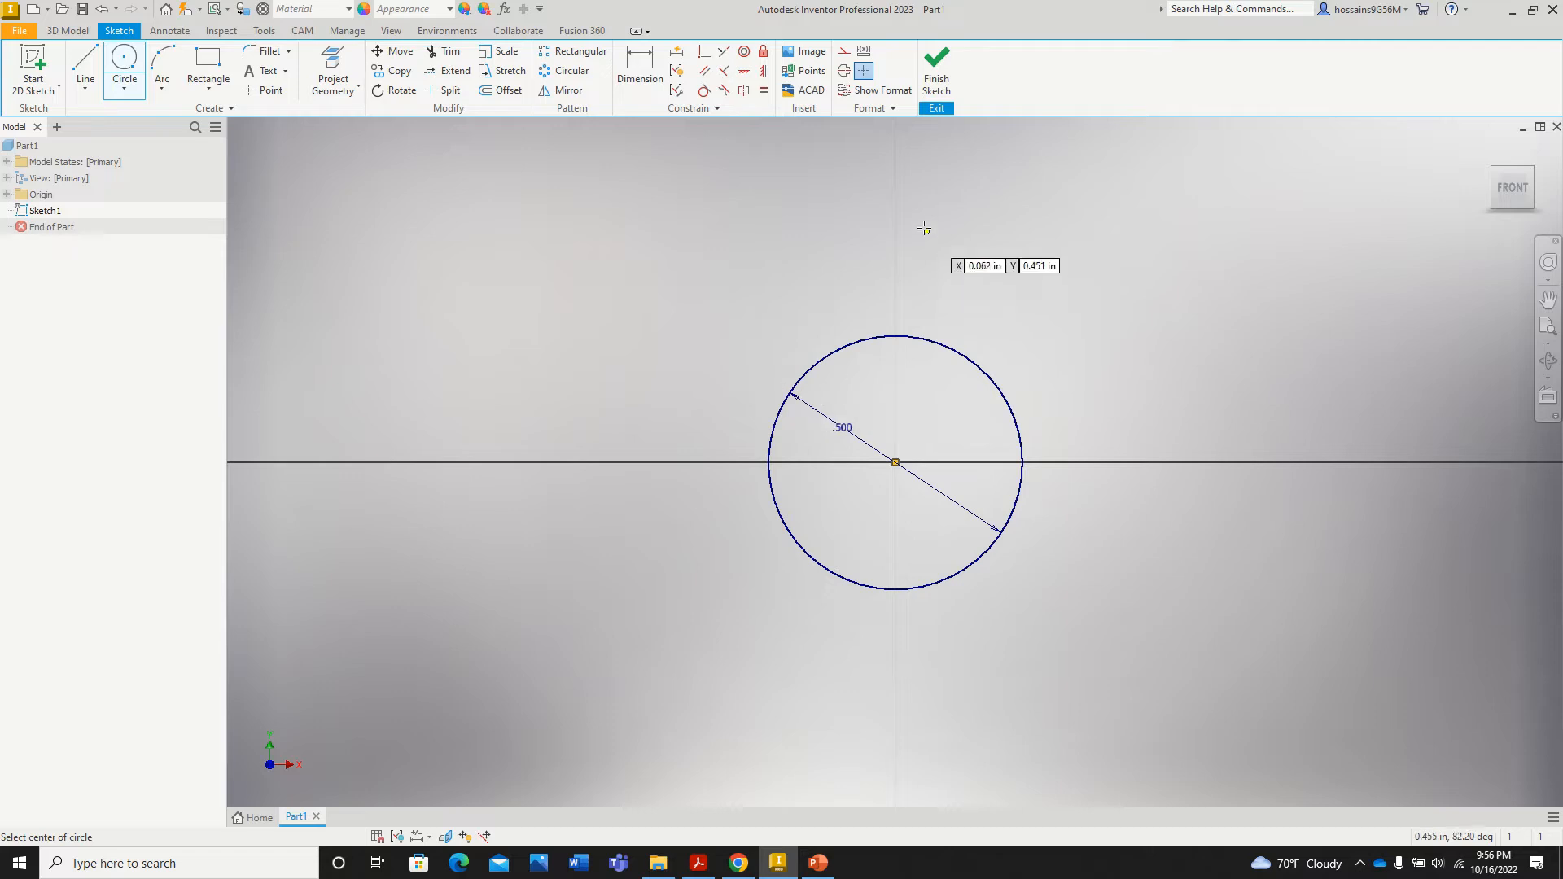
click(934, 106)
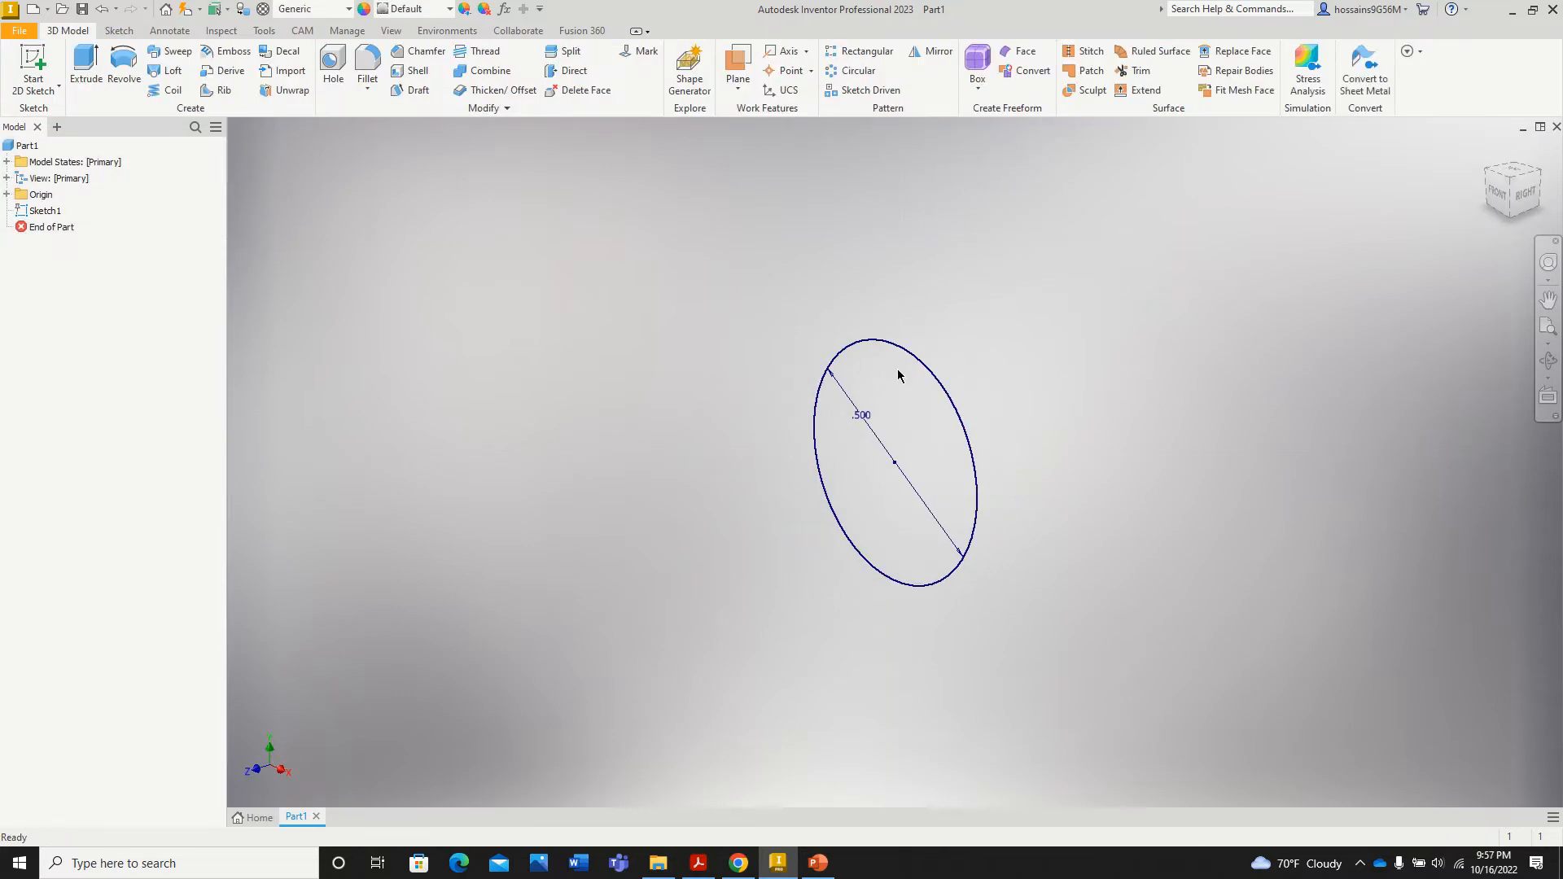
Step: Extrude the circle by a distance of 0.5 in
click(86, 65)
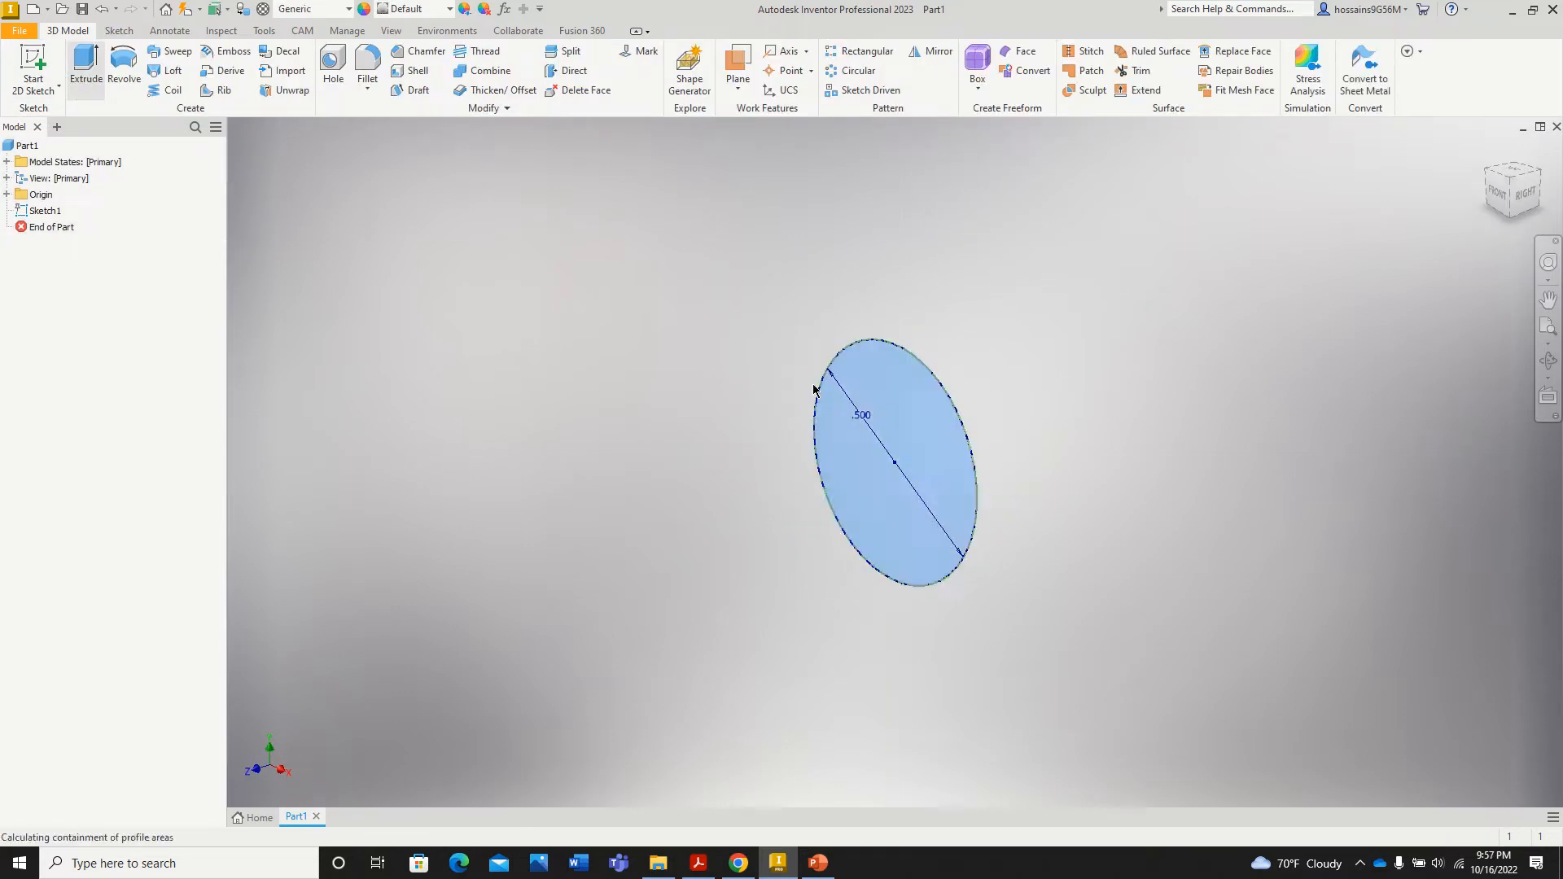
text(0)
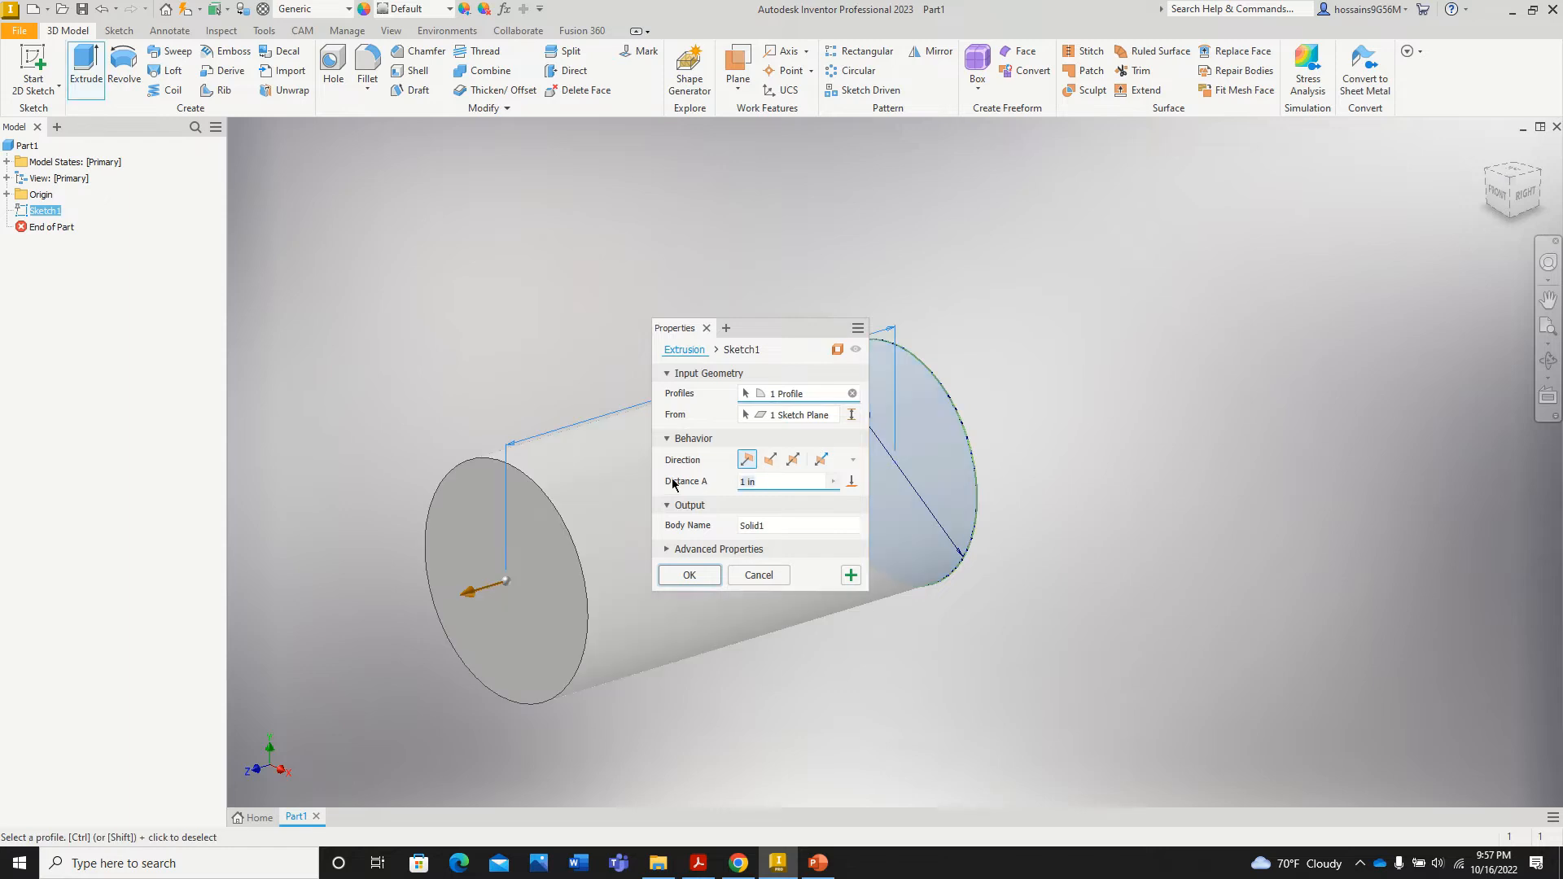
text(.5)
key(Return)
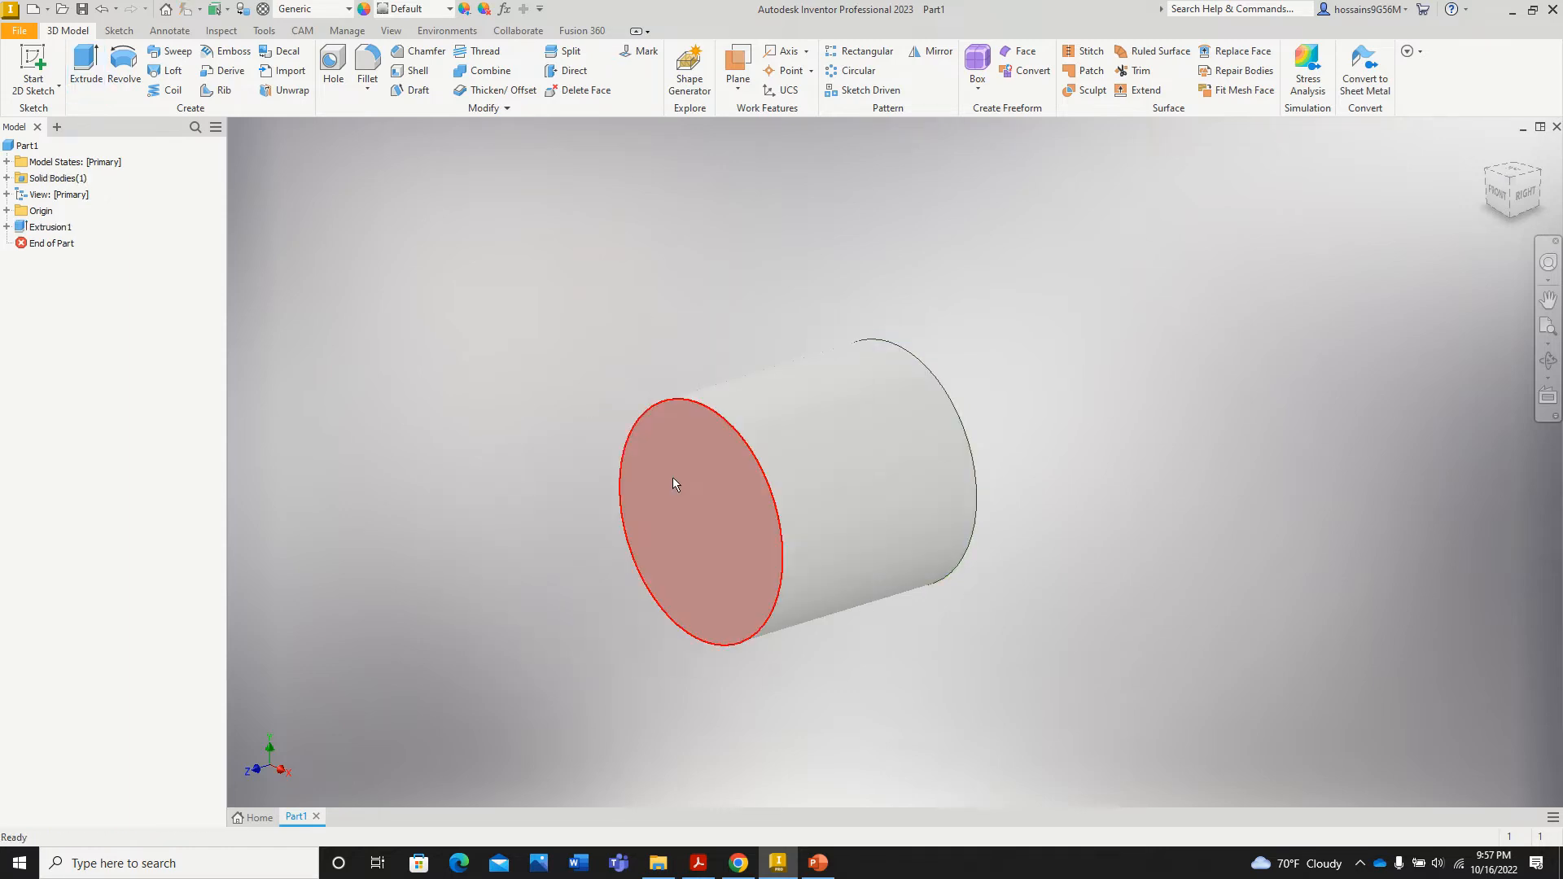
Step: Save the short cylinder part as Pin 1 in the 2022 Robot camp folder
click(82, 9)
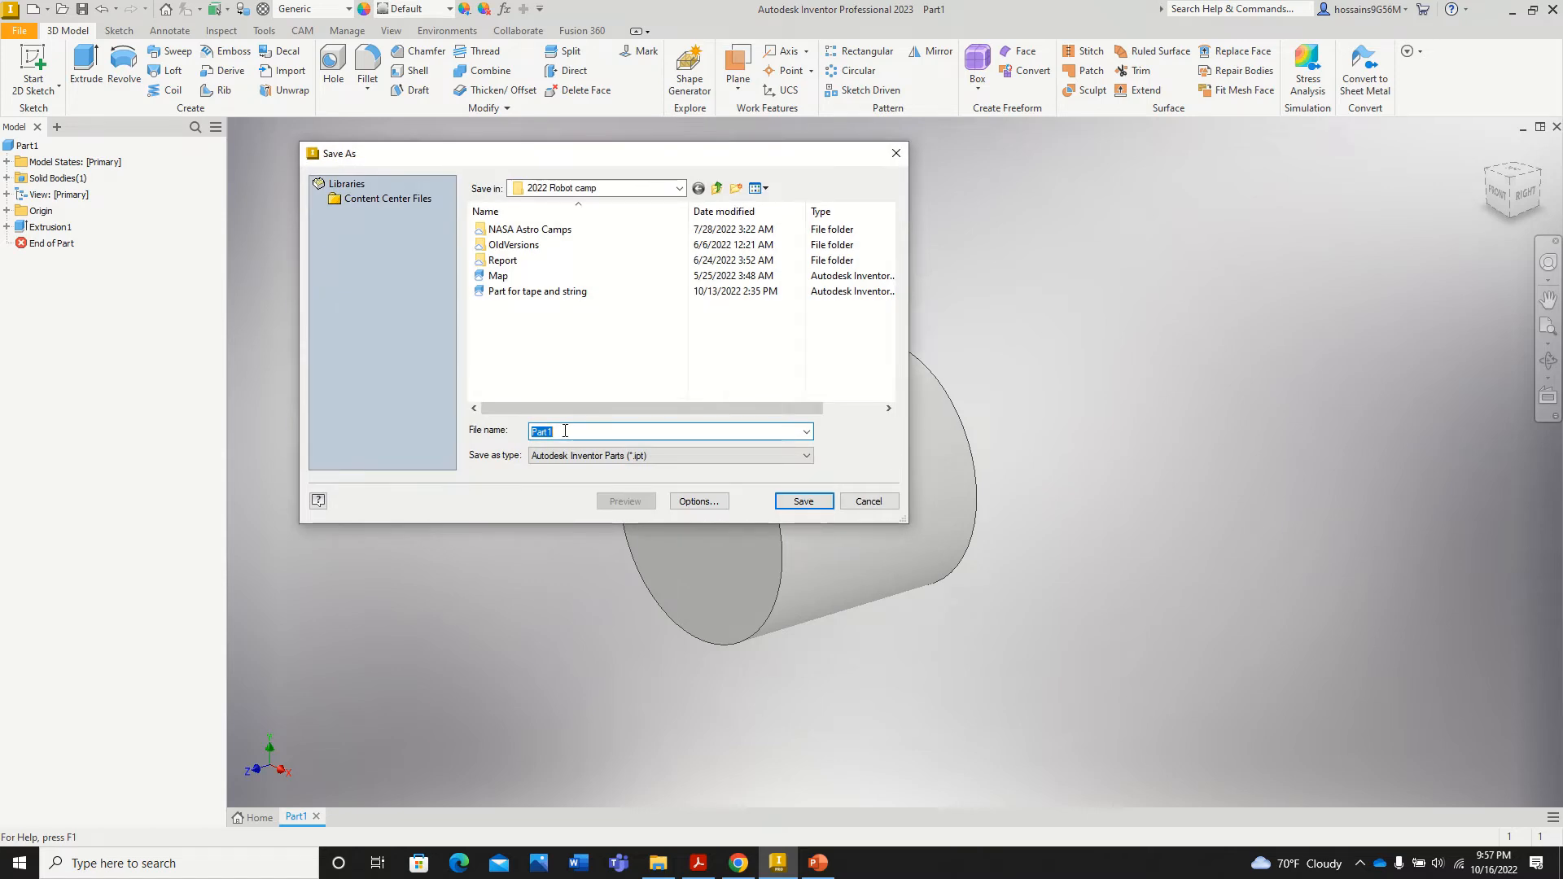
text(Par)
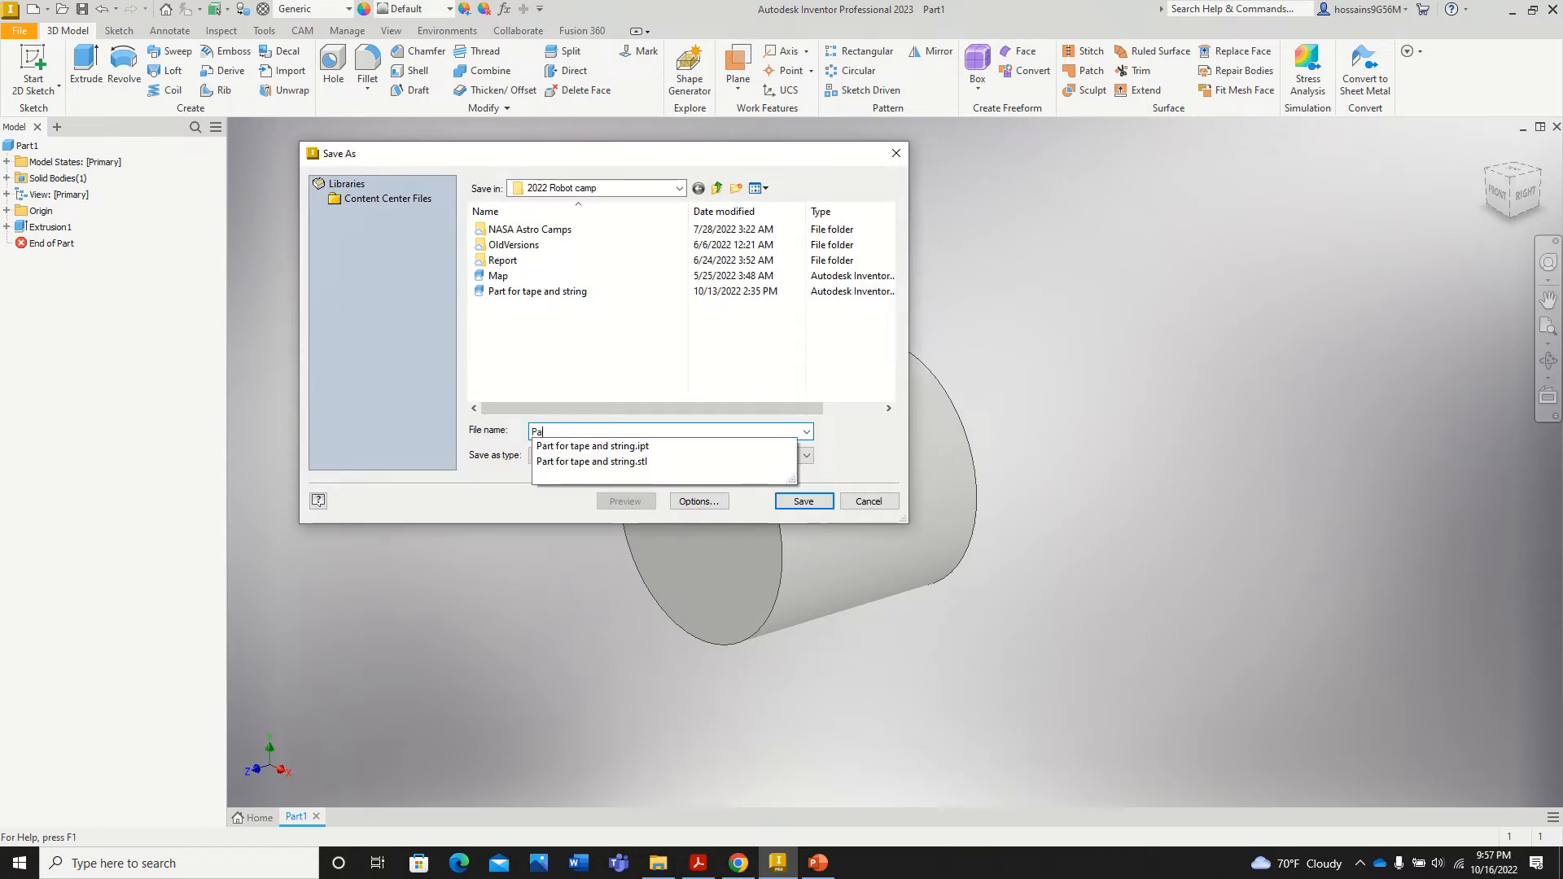
key(BackSpace)
key(BackSpace)
text(Pin 1)
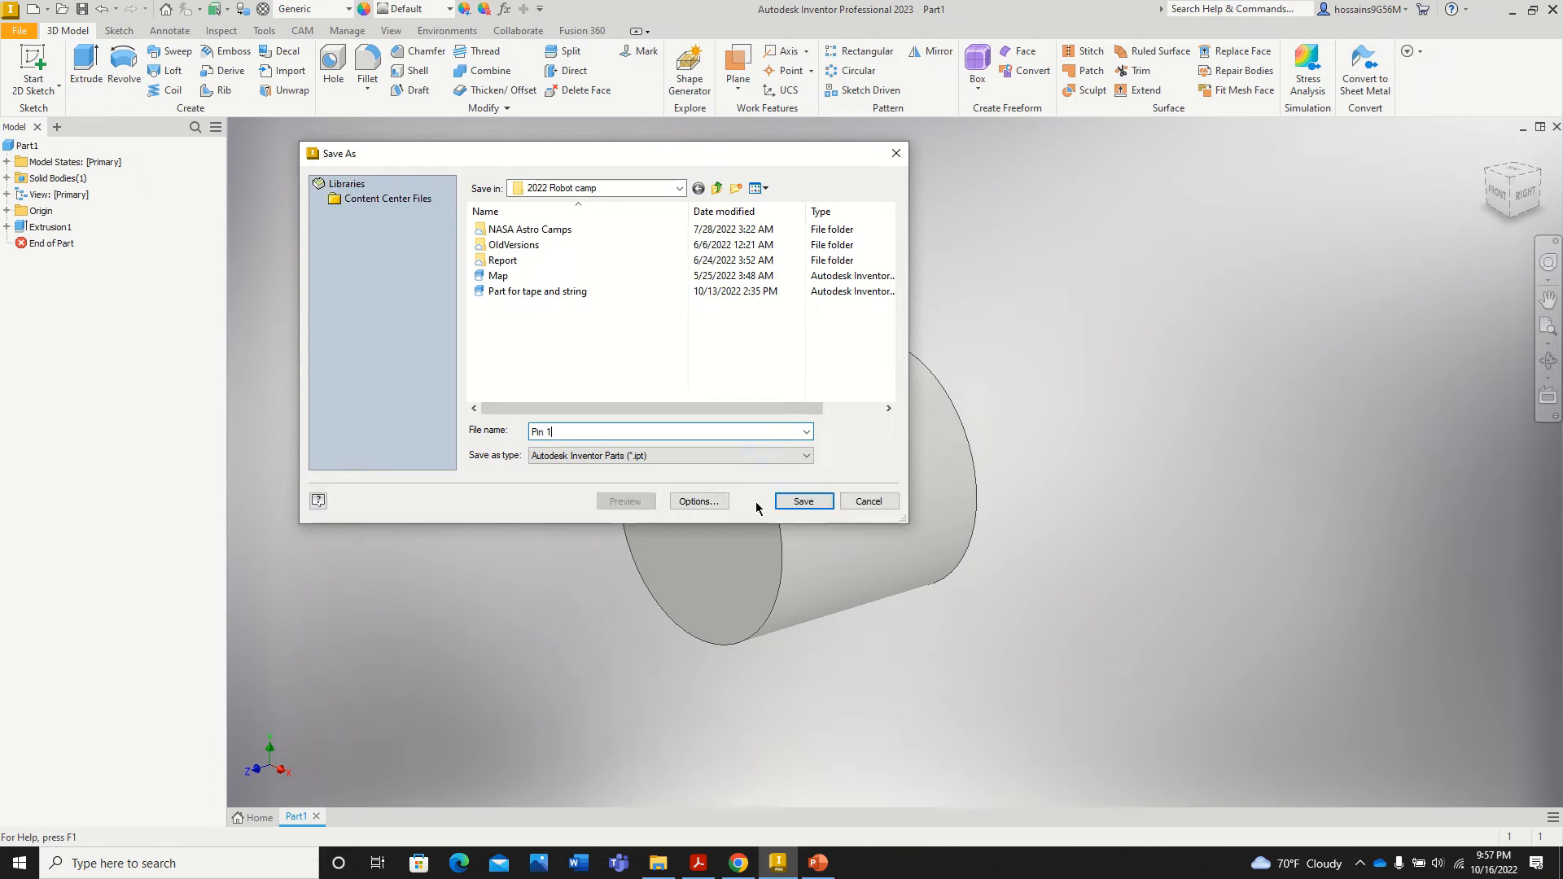
click(800, 500)
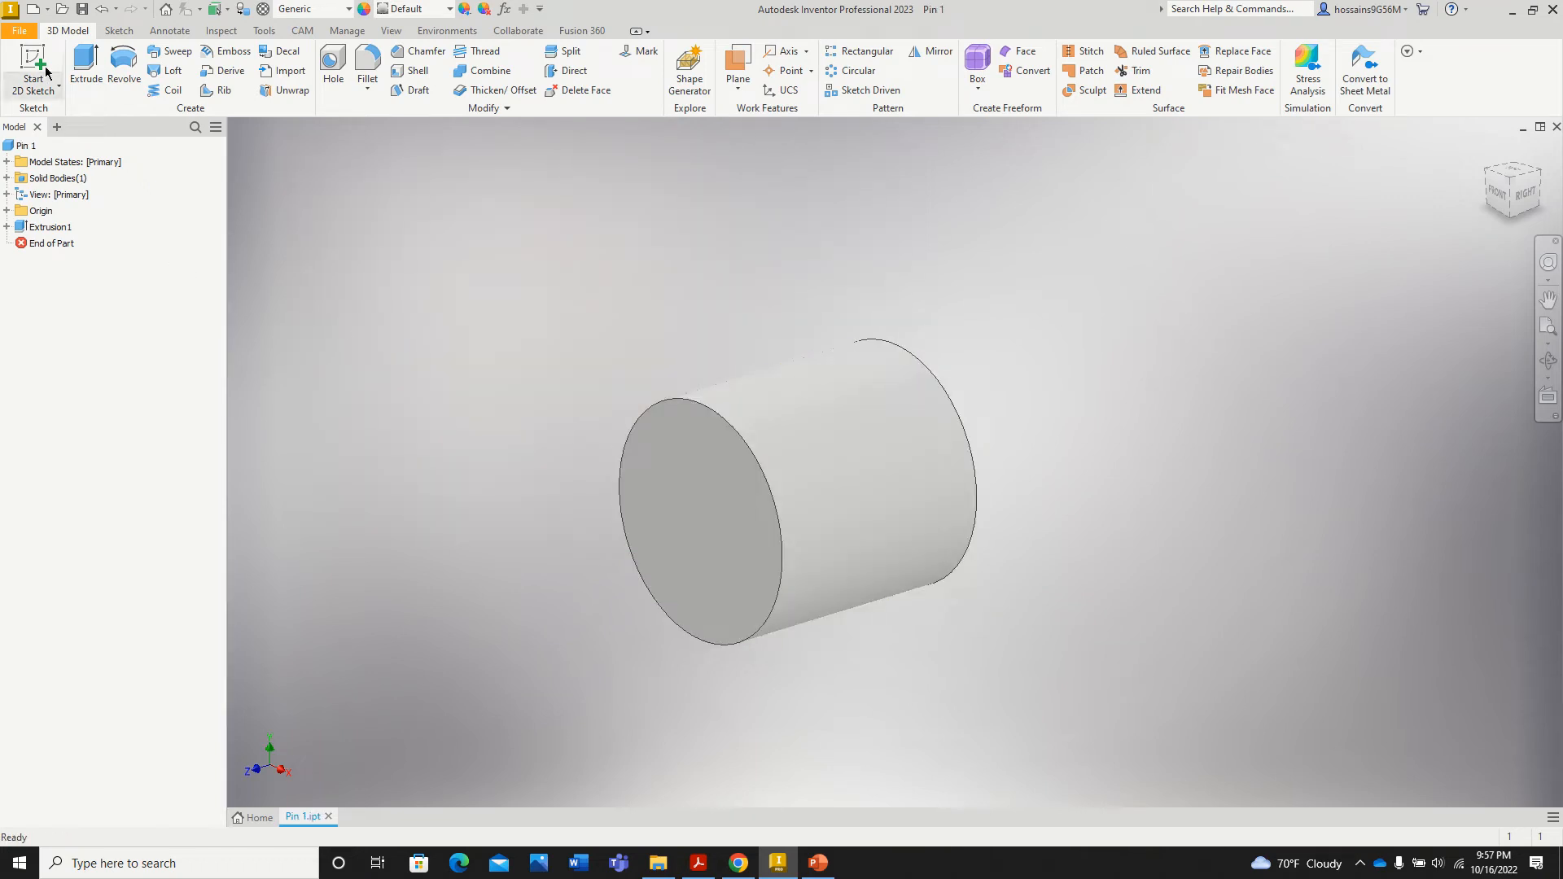
Step: Save a copy of the Pin 1 part under the file name Pin 2 in the same folder
click(20, 33)
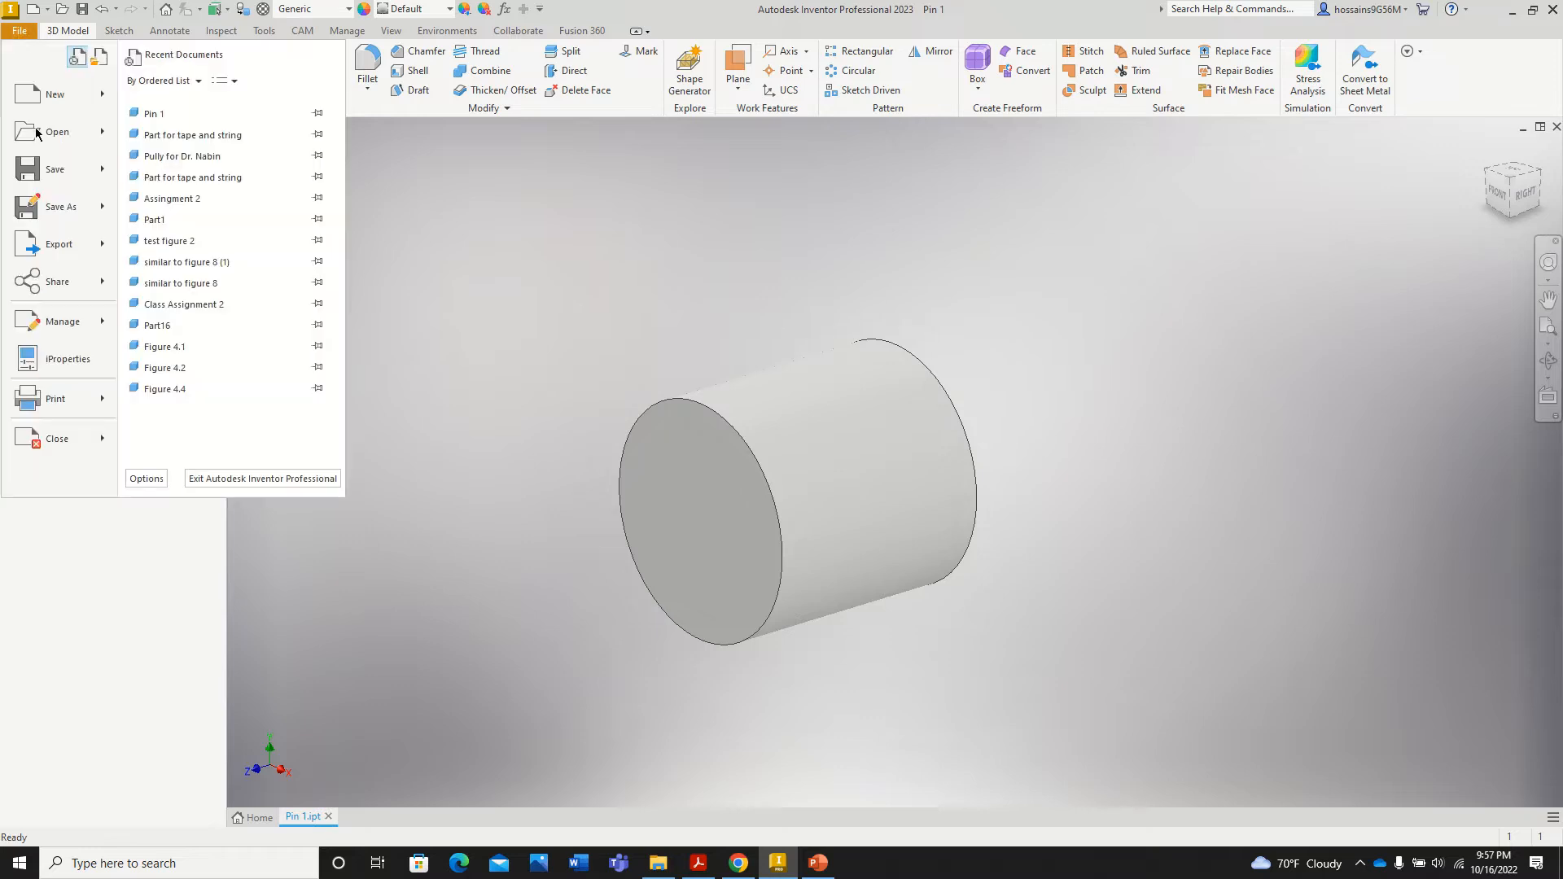
click(61, 206)
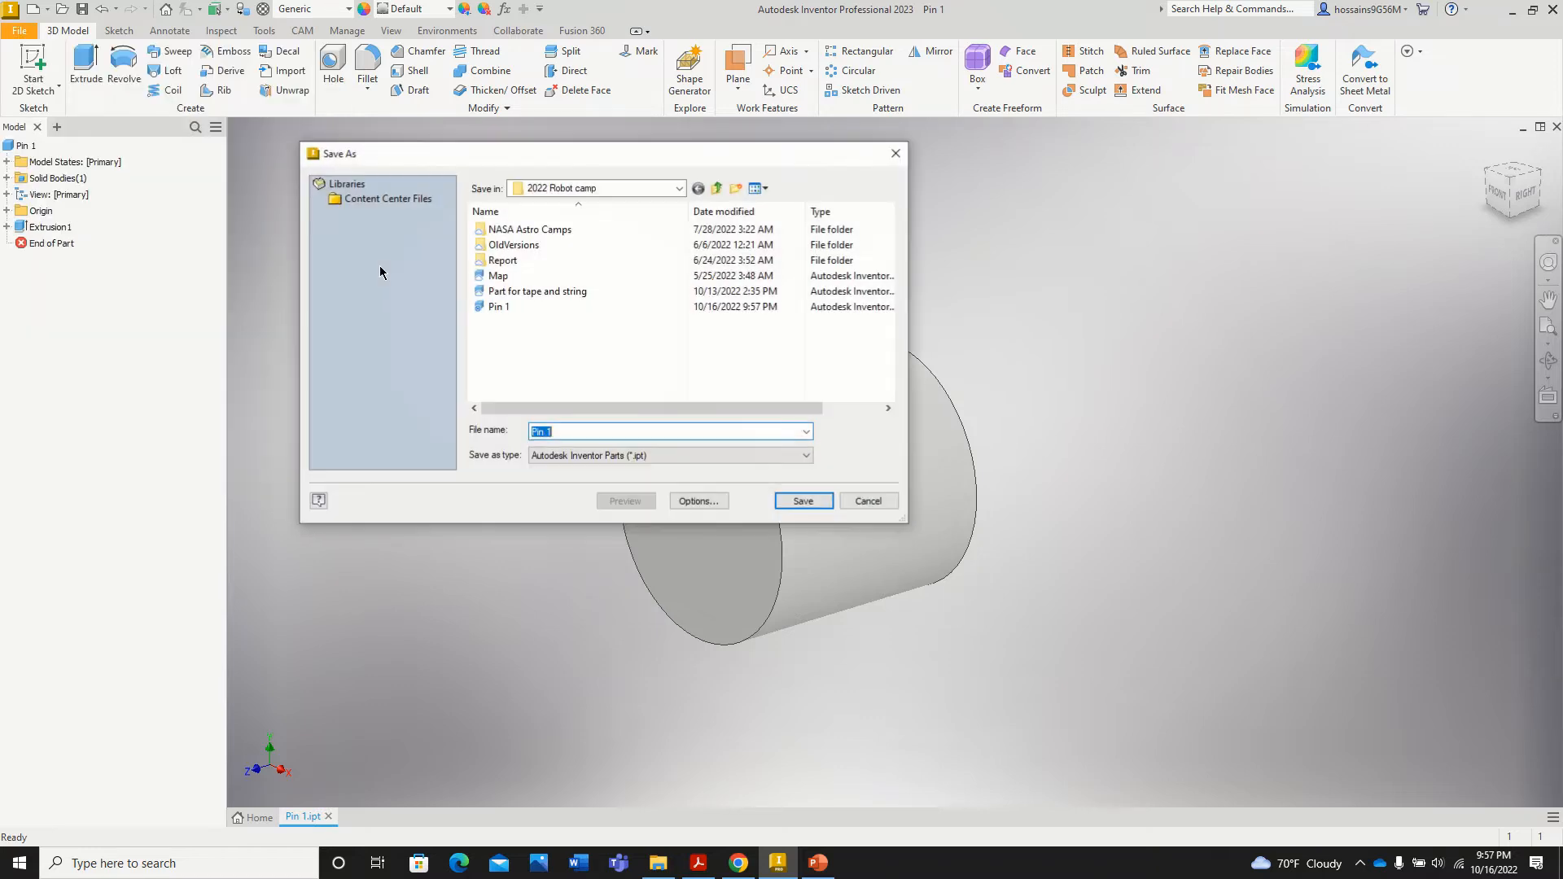
click(581, 432)
key(BackSpace)
text(2)
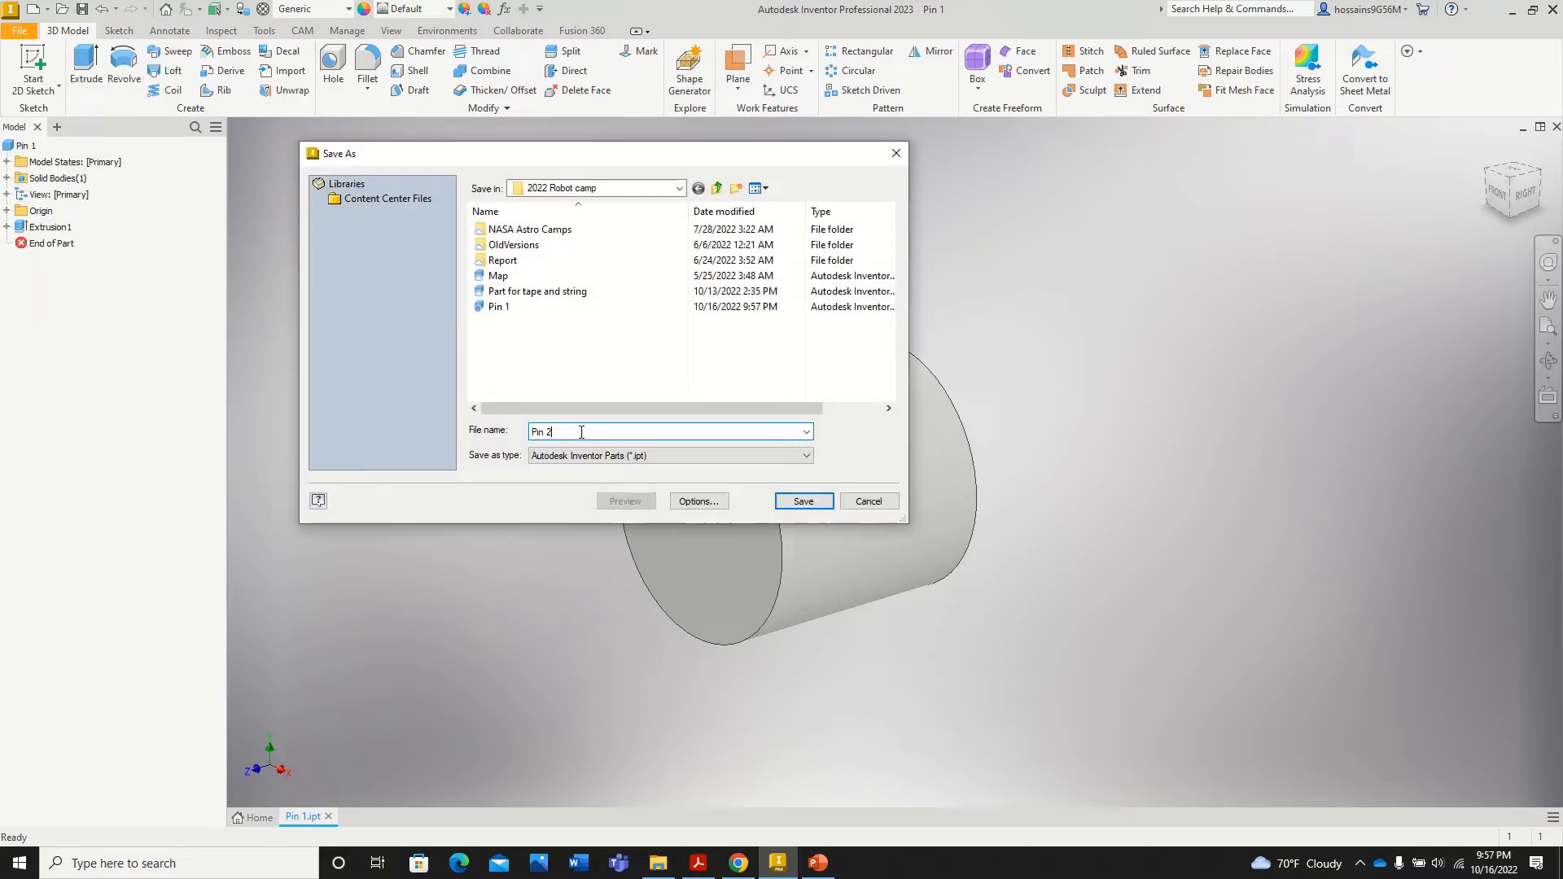
click(803, 501)
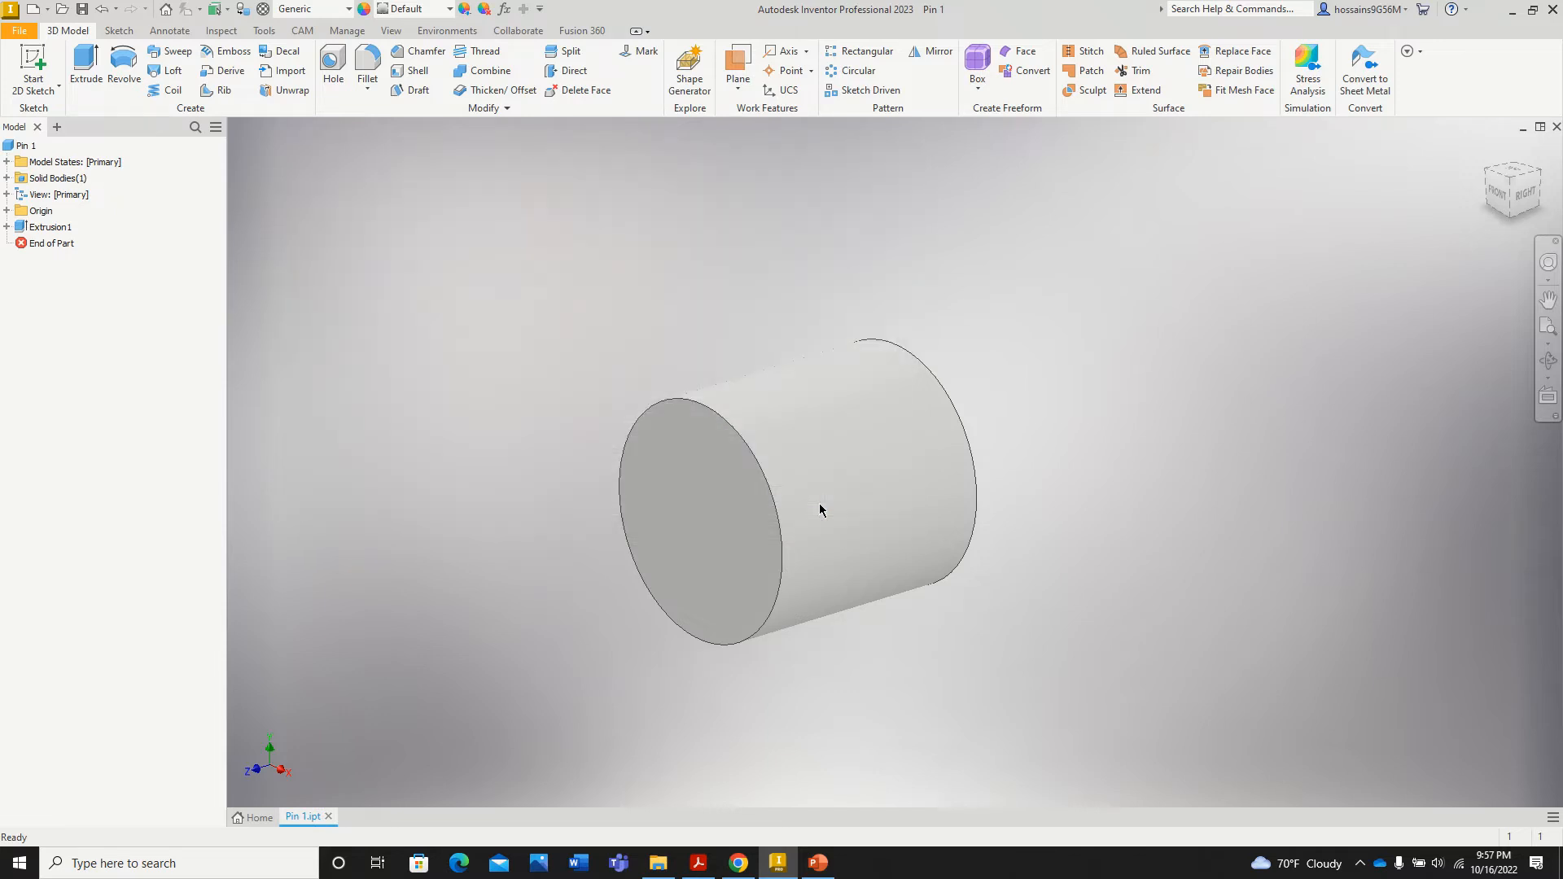
Step: Edit Extrusion1 of Pin 2 and set its distance to 5 in
click(35, 228)
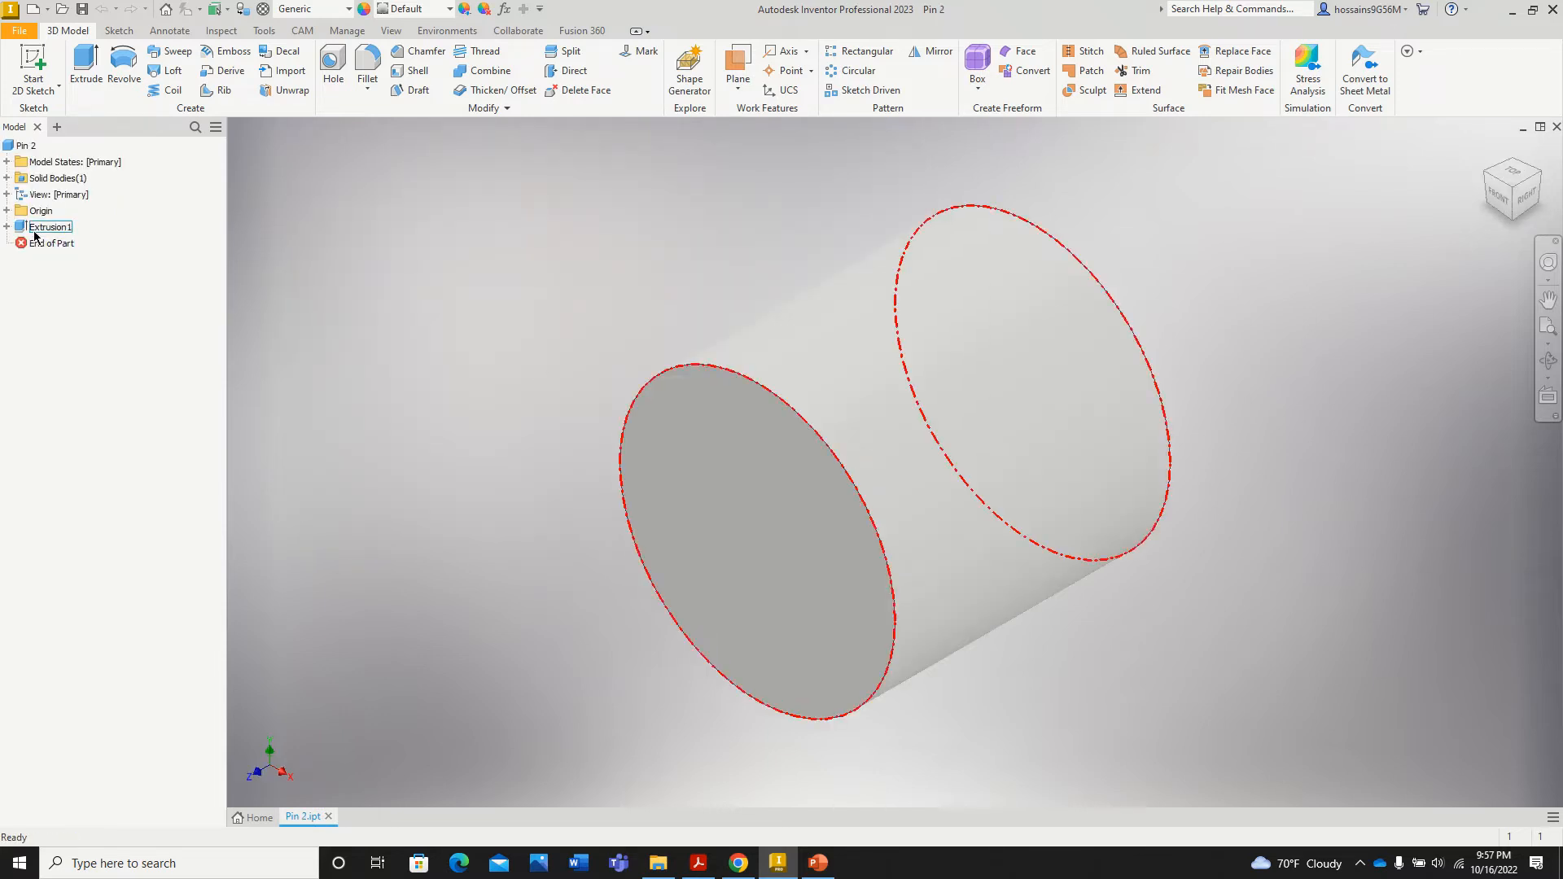
click(6, 227)
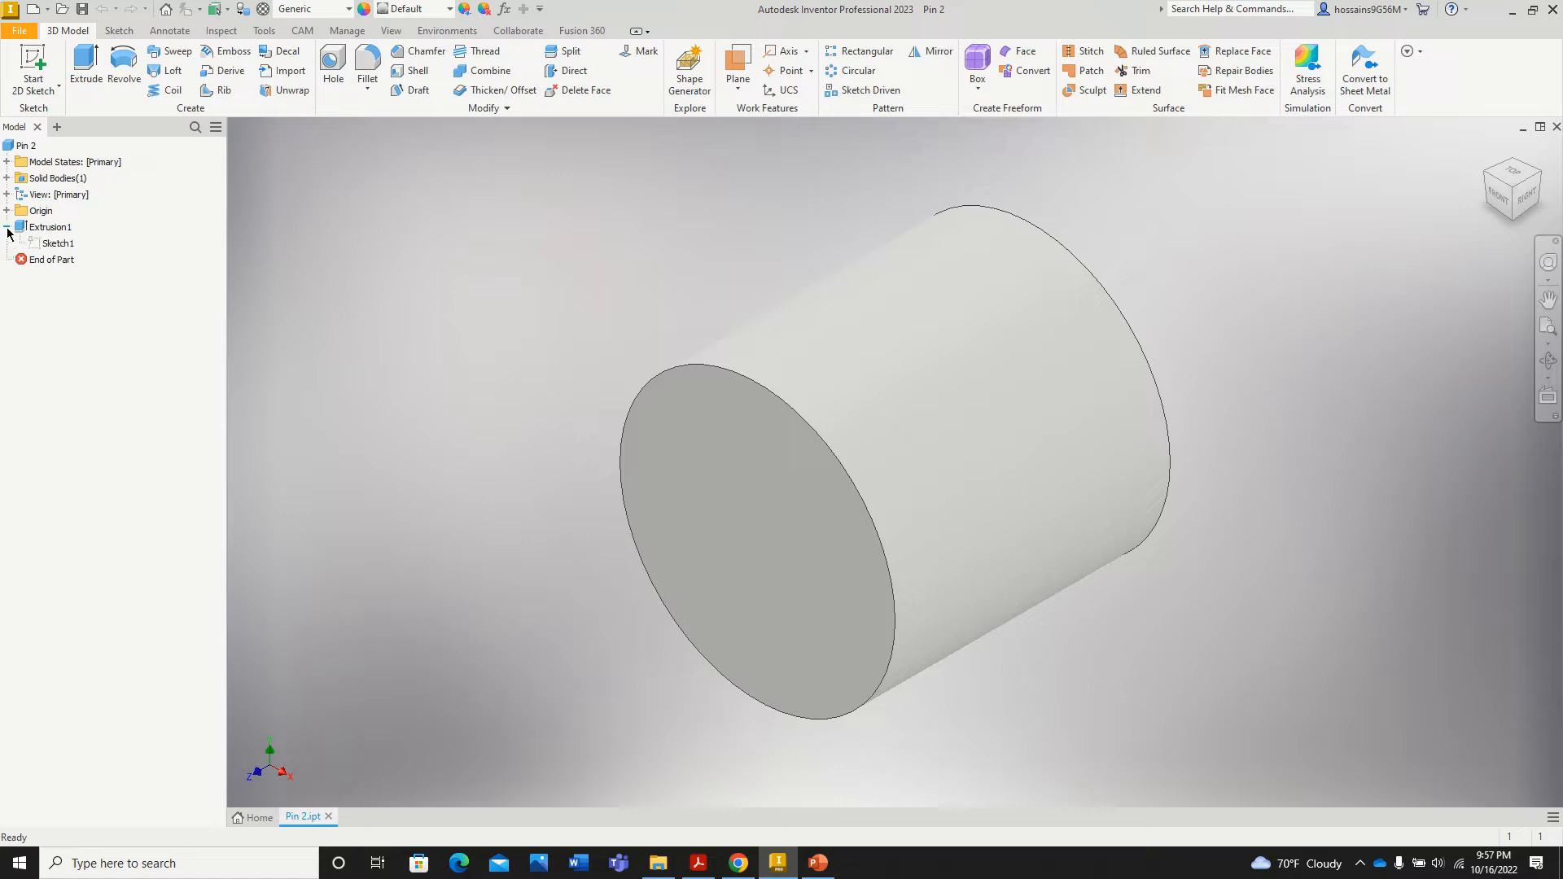
right_click(49, 230)
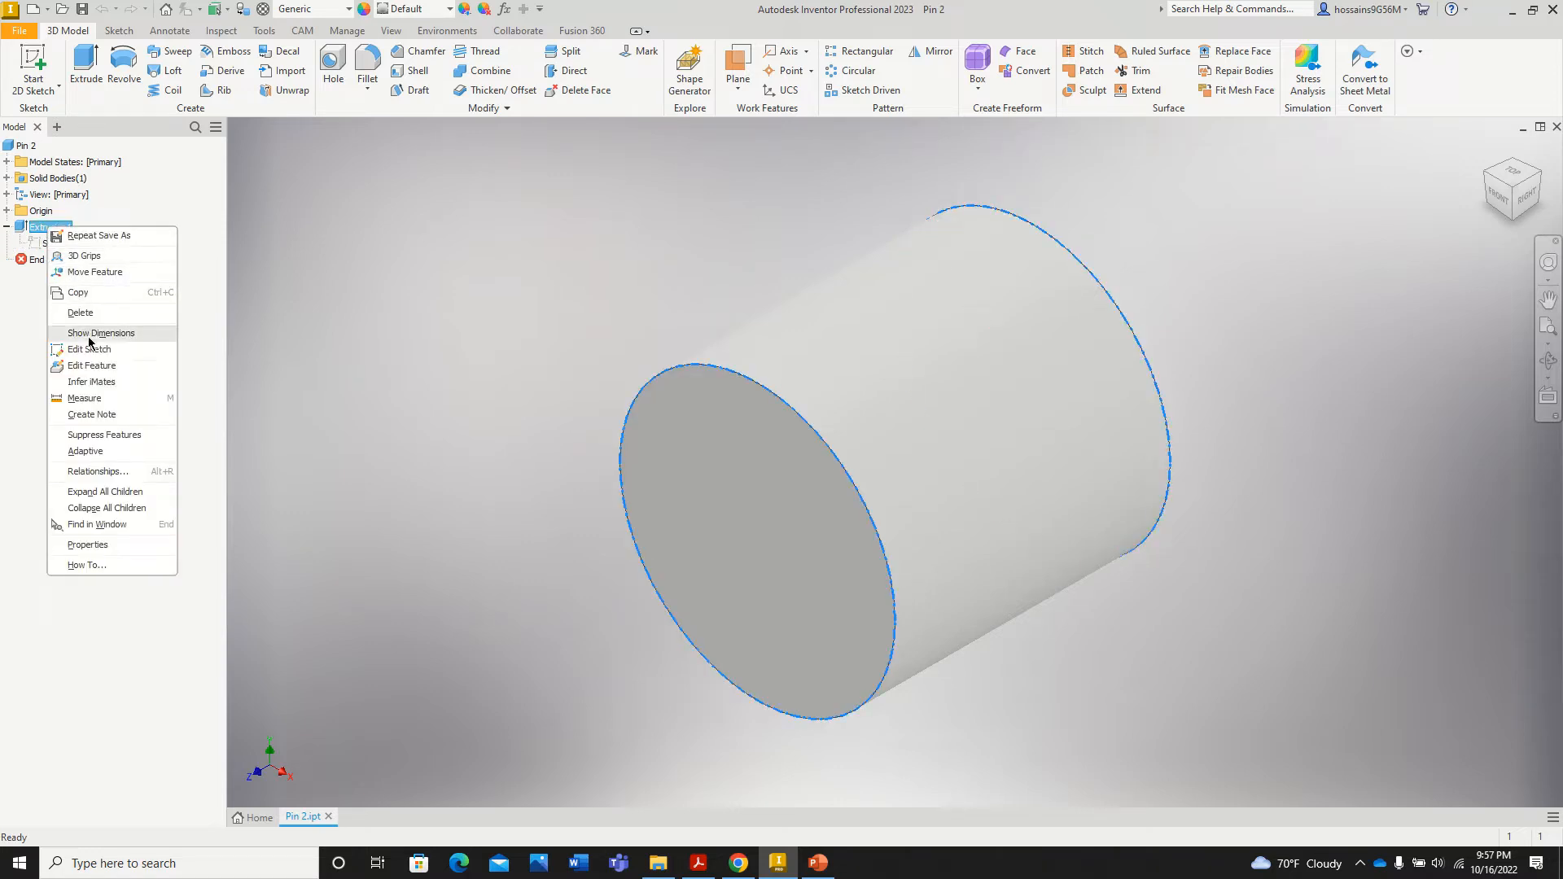
click(96, 371)
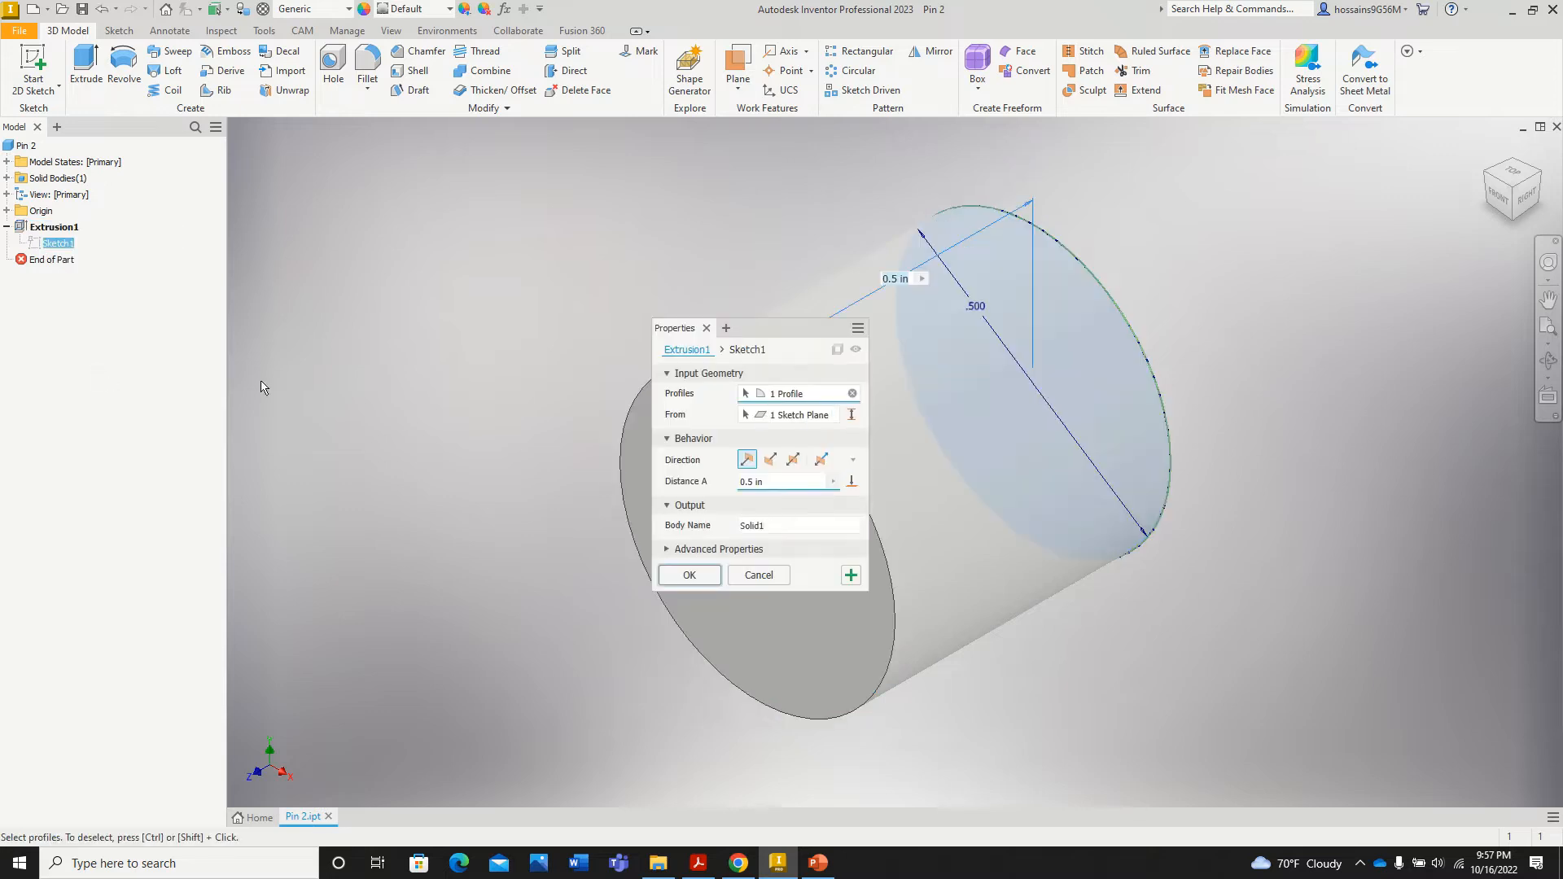
drag(788, 485, 740, 482)
text(5)
key(Return)
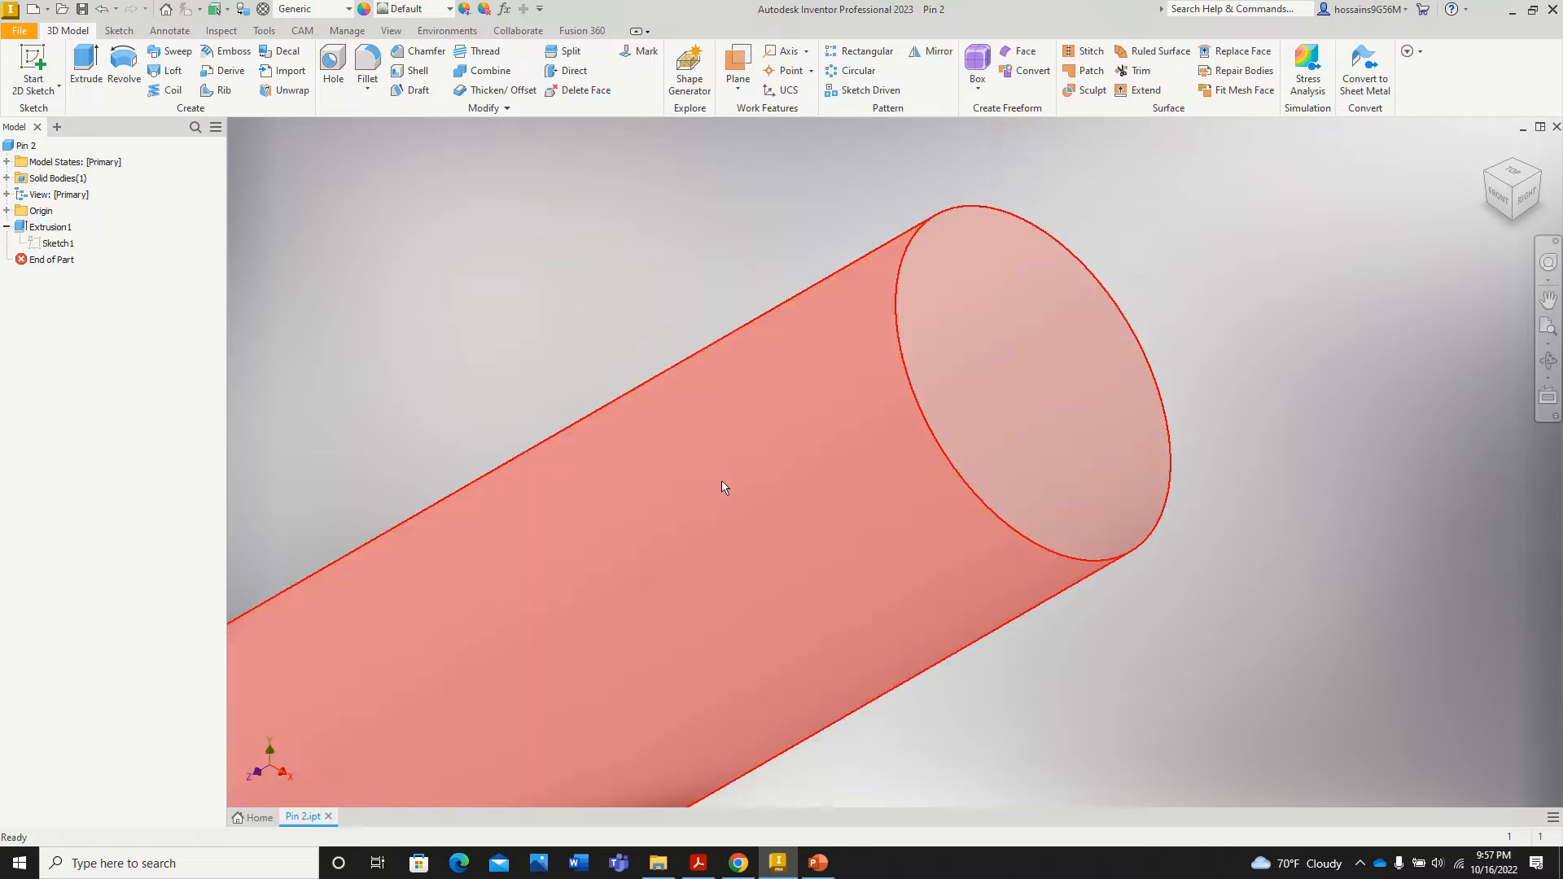
scroll(752, 486, down, 5)
scroll(752, 489, down, 3)
scroll(395, 634, up, 4)
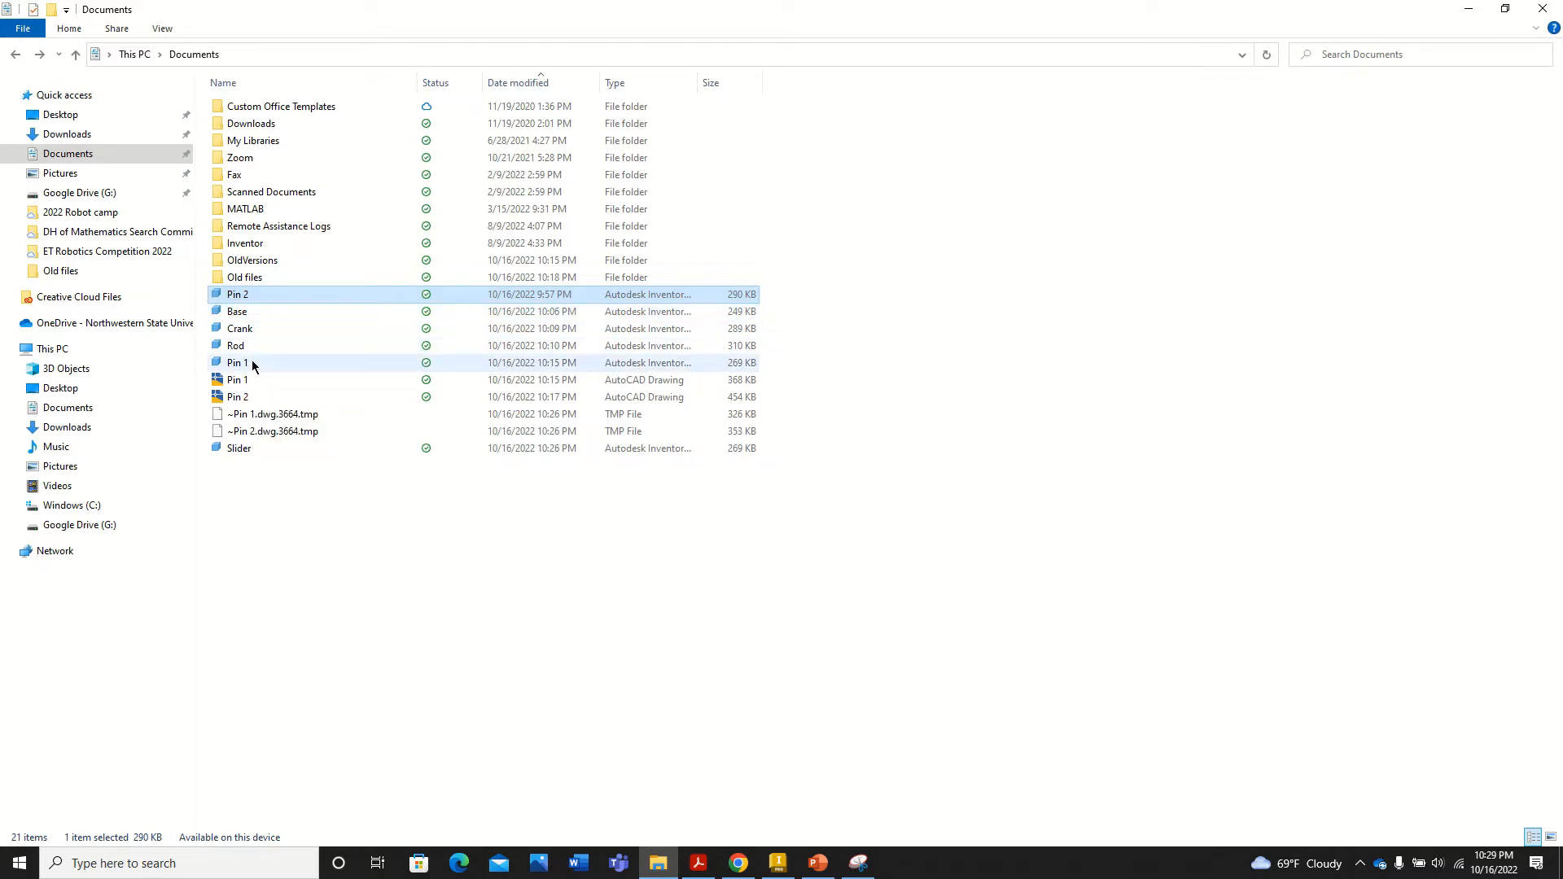
Step: Open the Pin 1 and Pin 2 Inventor part files from the Documents folder in File Explorer
double_click(238, 363)
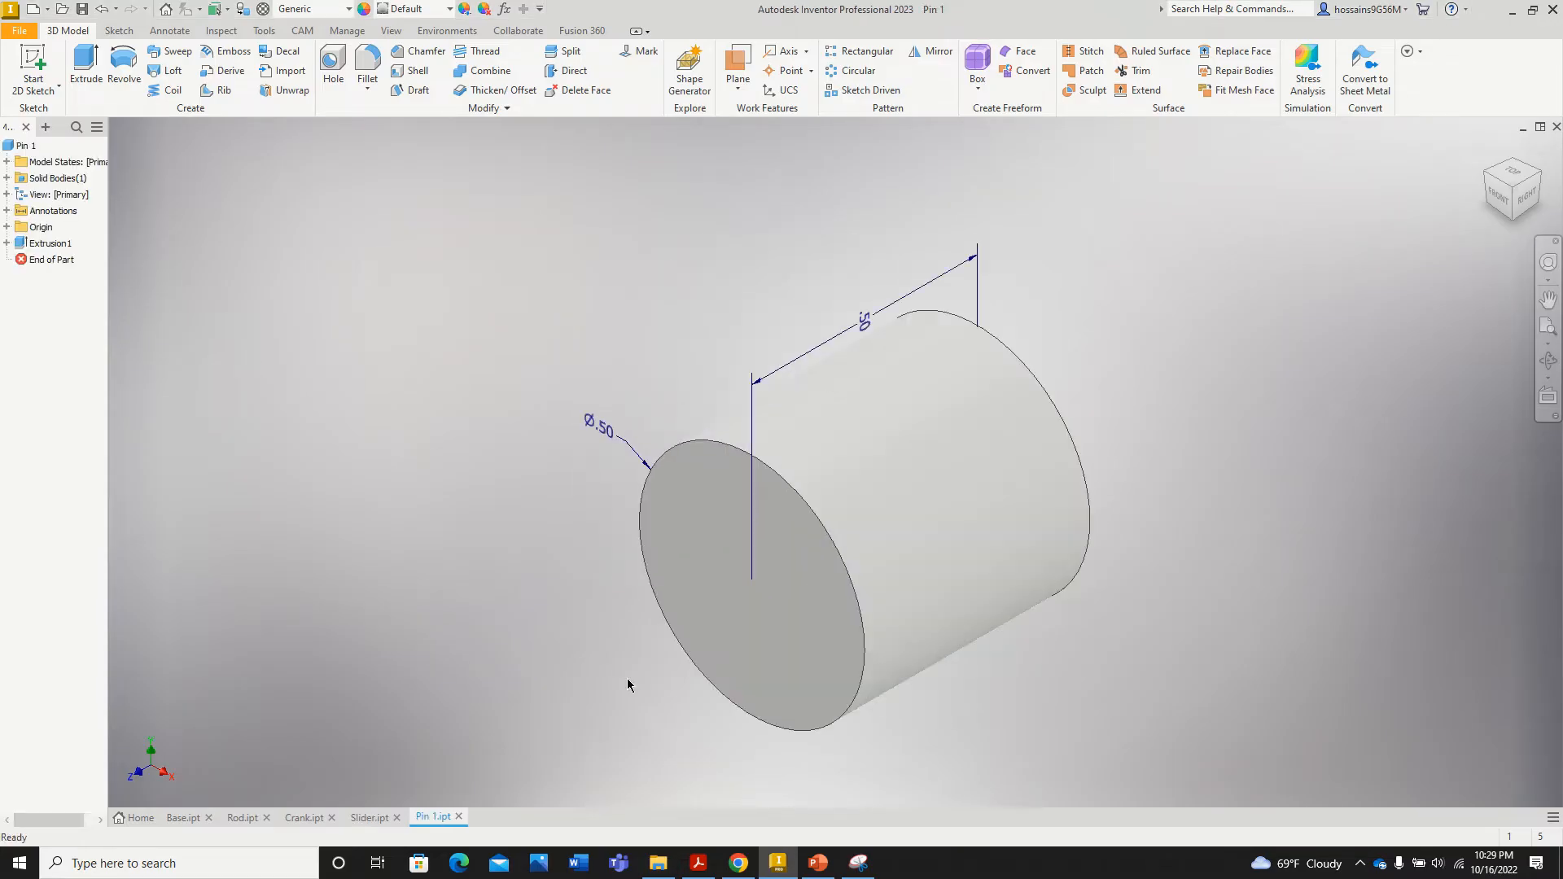
click(658, 864)
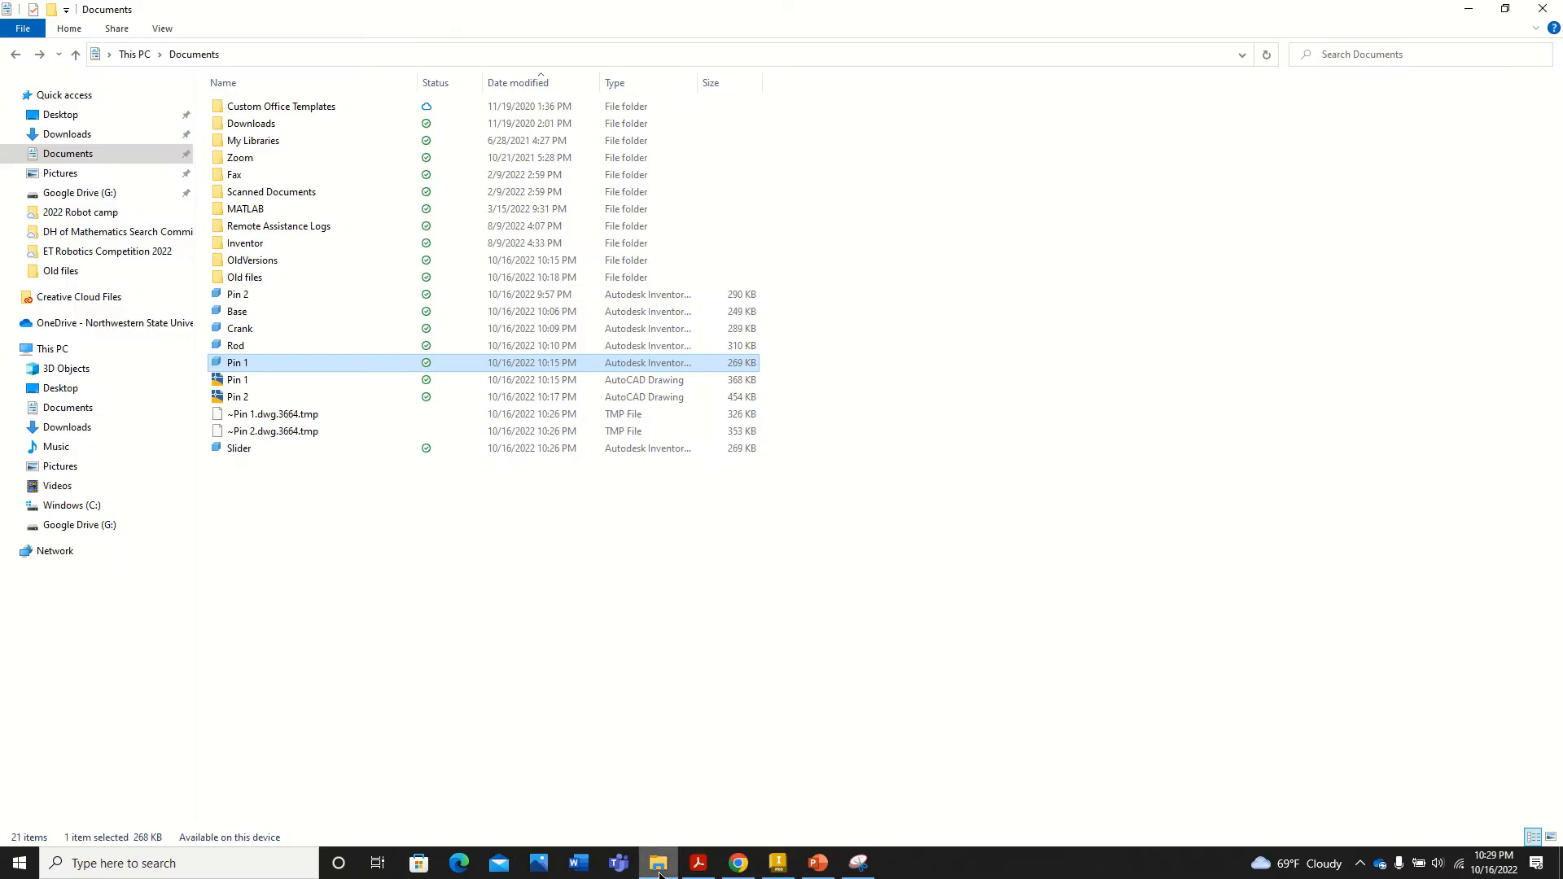
double_click(272, 295)
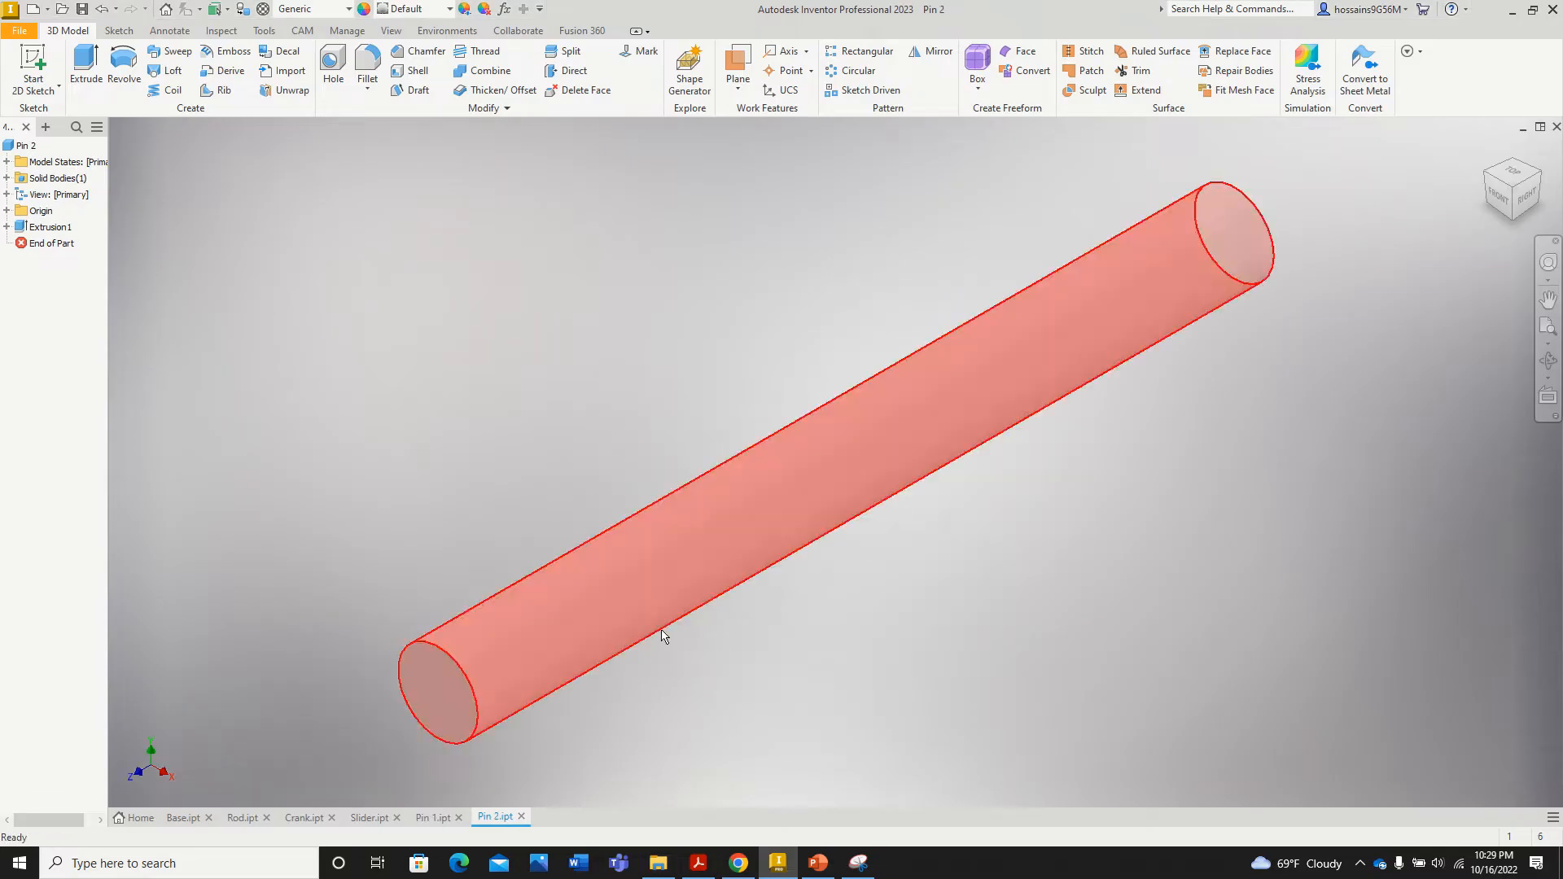
click(432, 818)
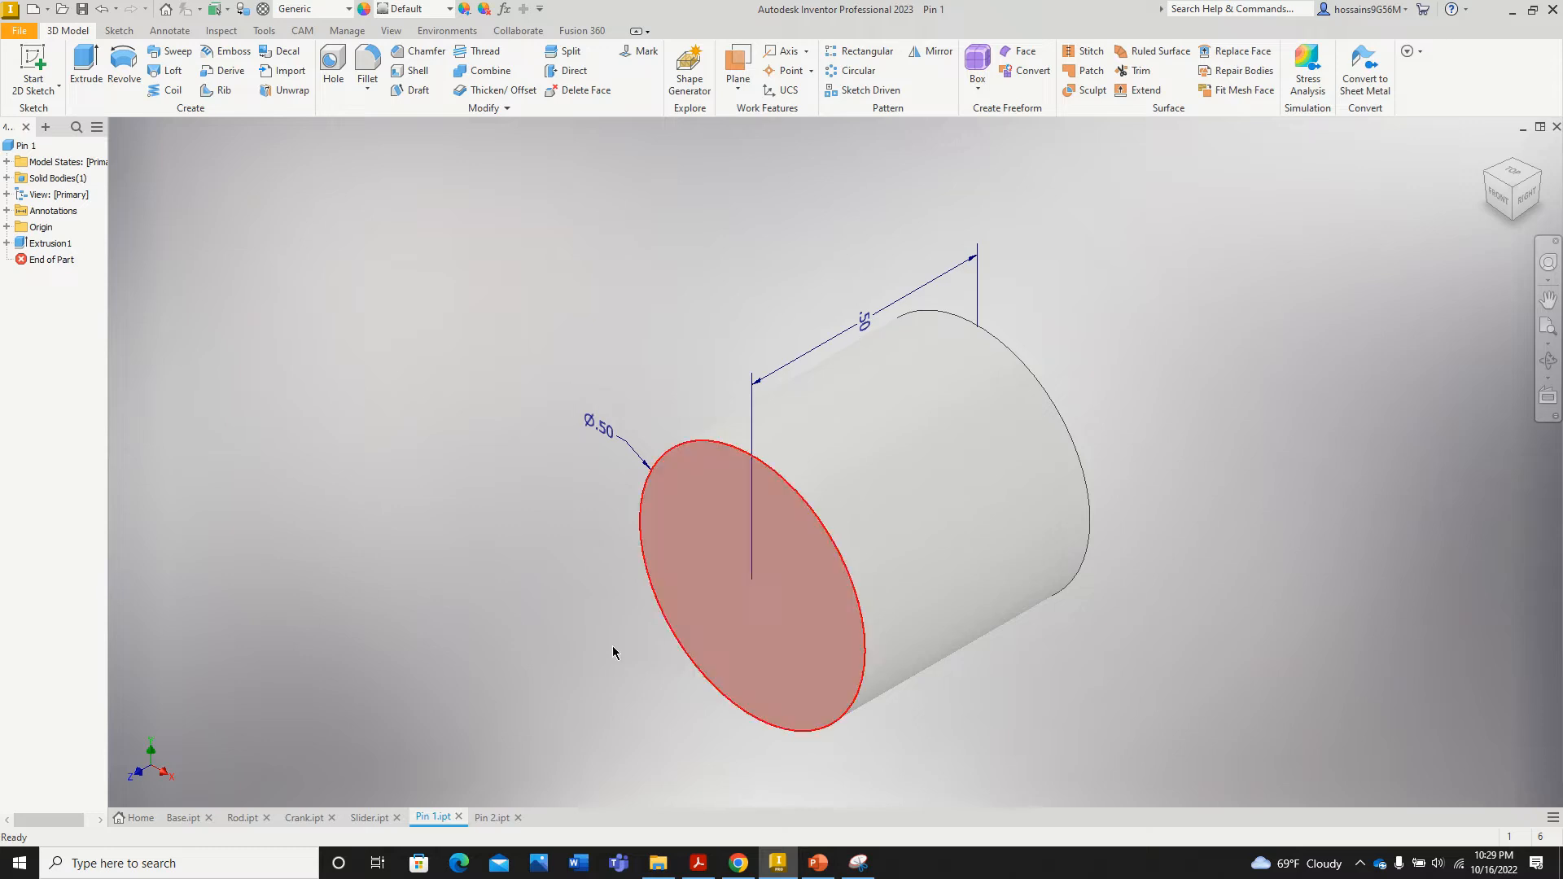
click(493, 817)
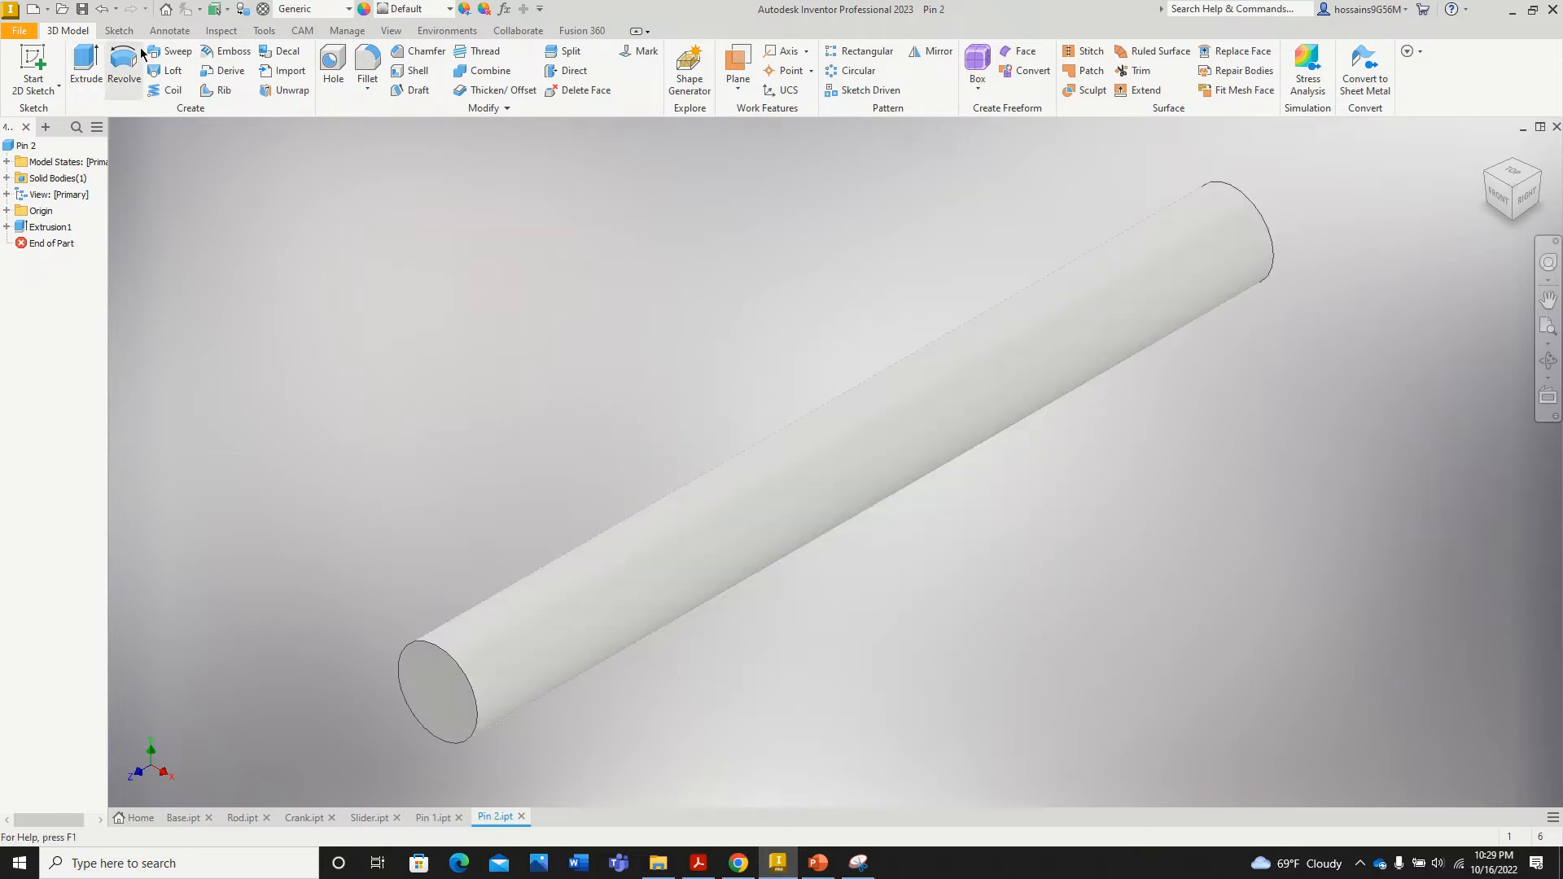
click(169, 30)
click(155, 66)
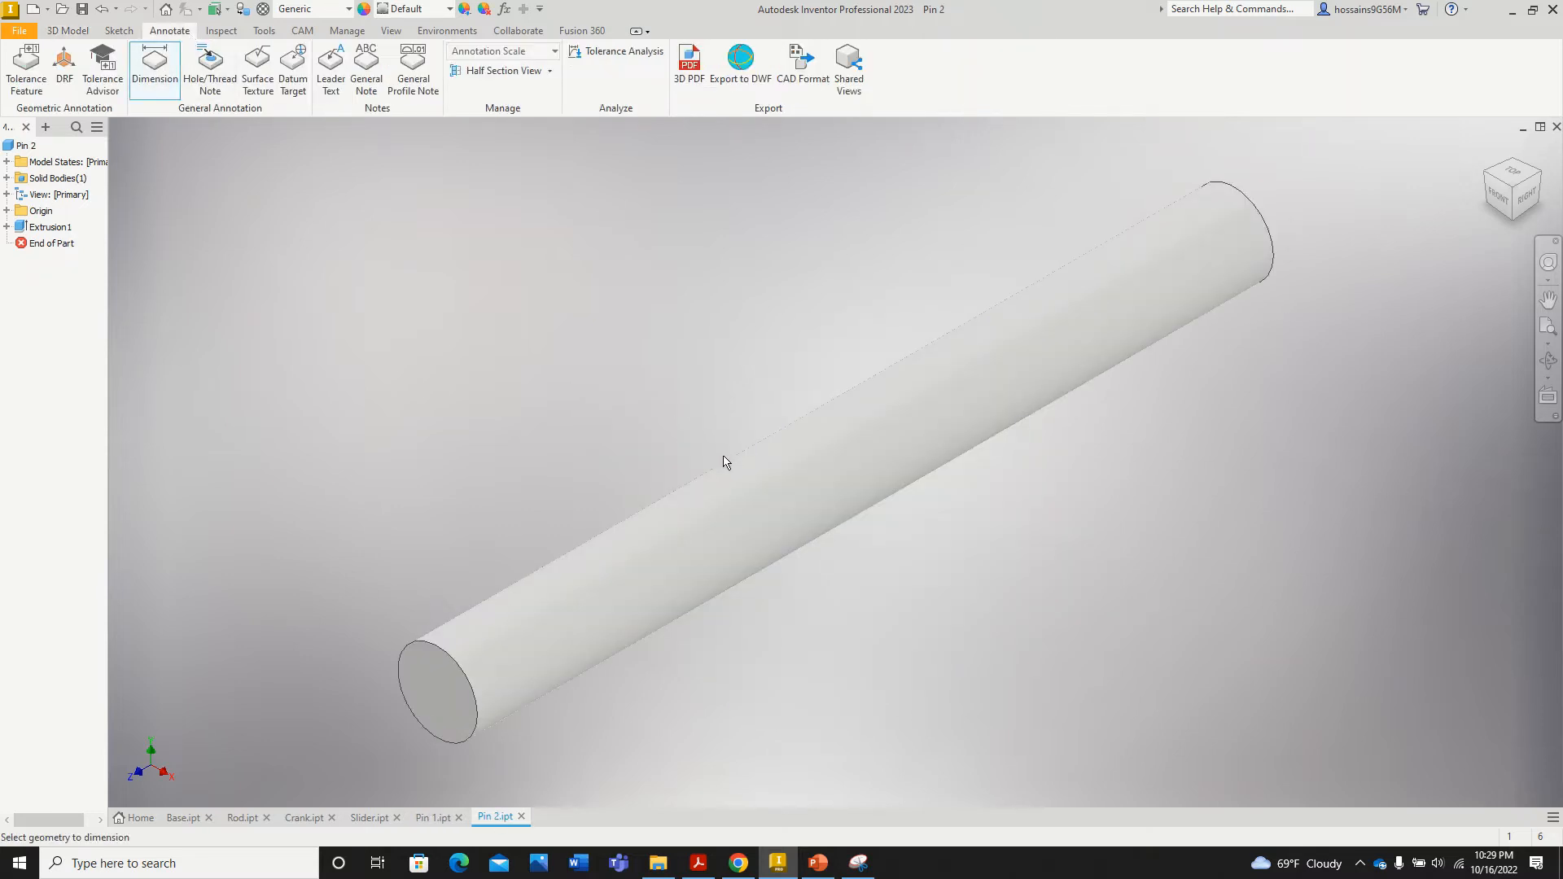
click(726, 461)
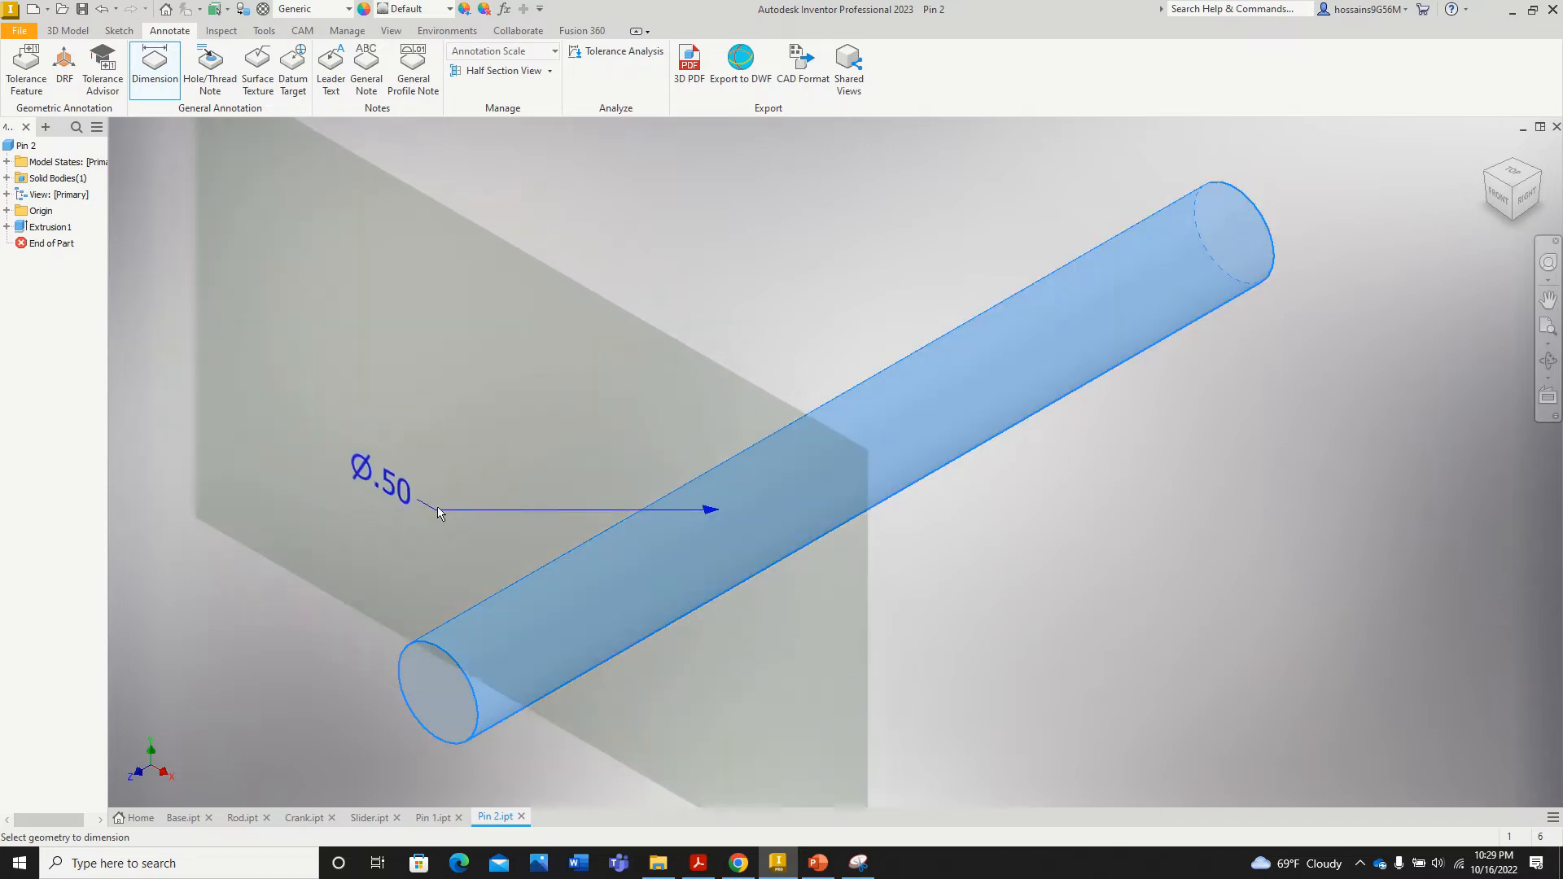
key(Escape)
Step: Add a length dimension annotation between the two circular end faces of Pin 2
click(155, 65)
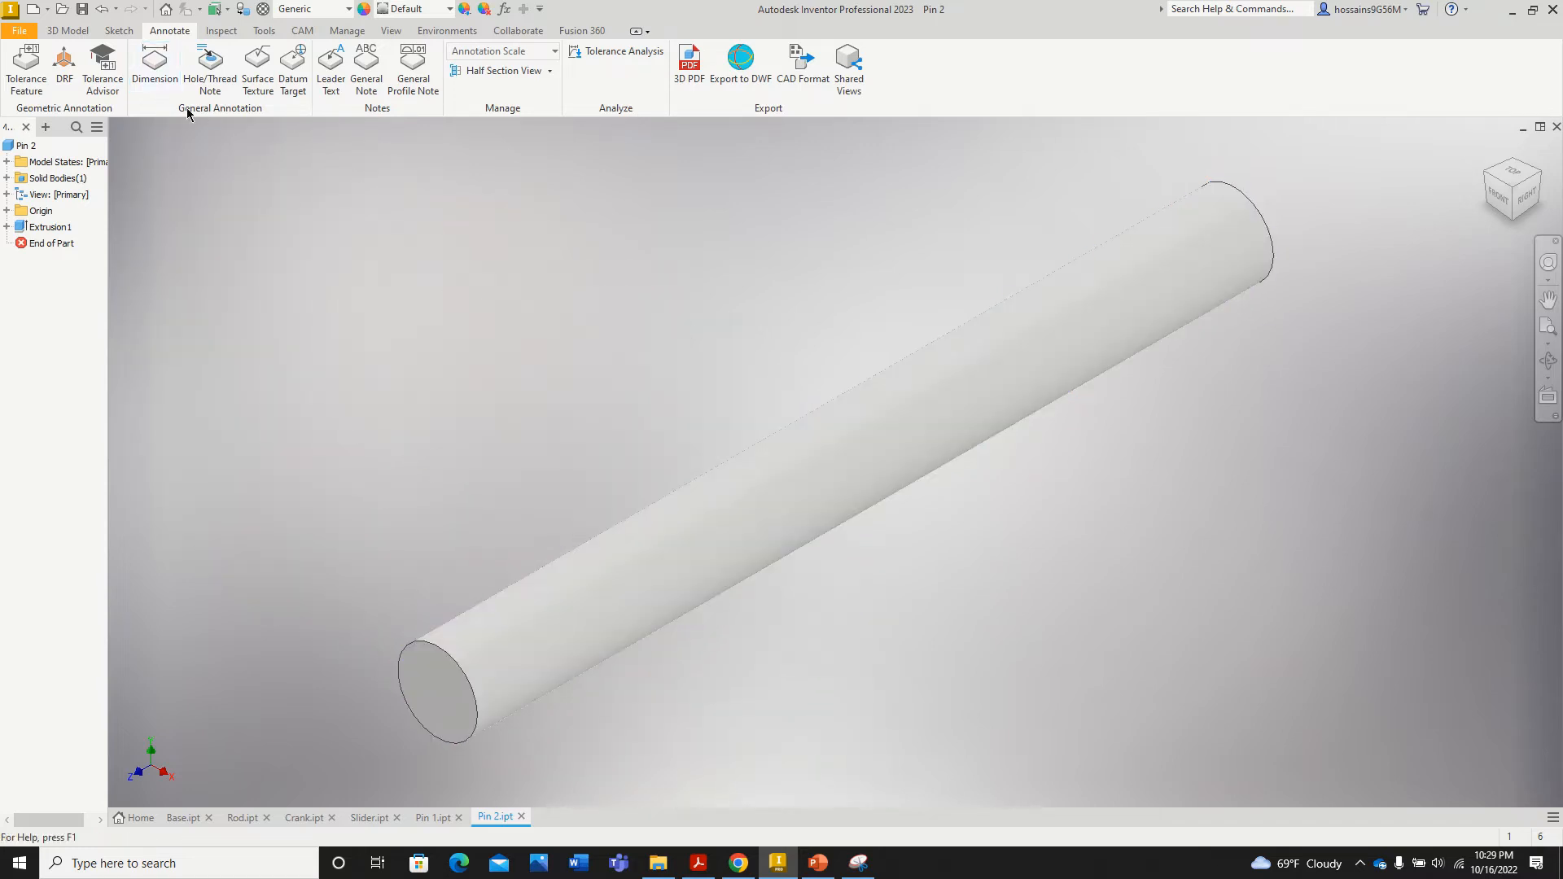
click(449, 675)
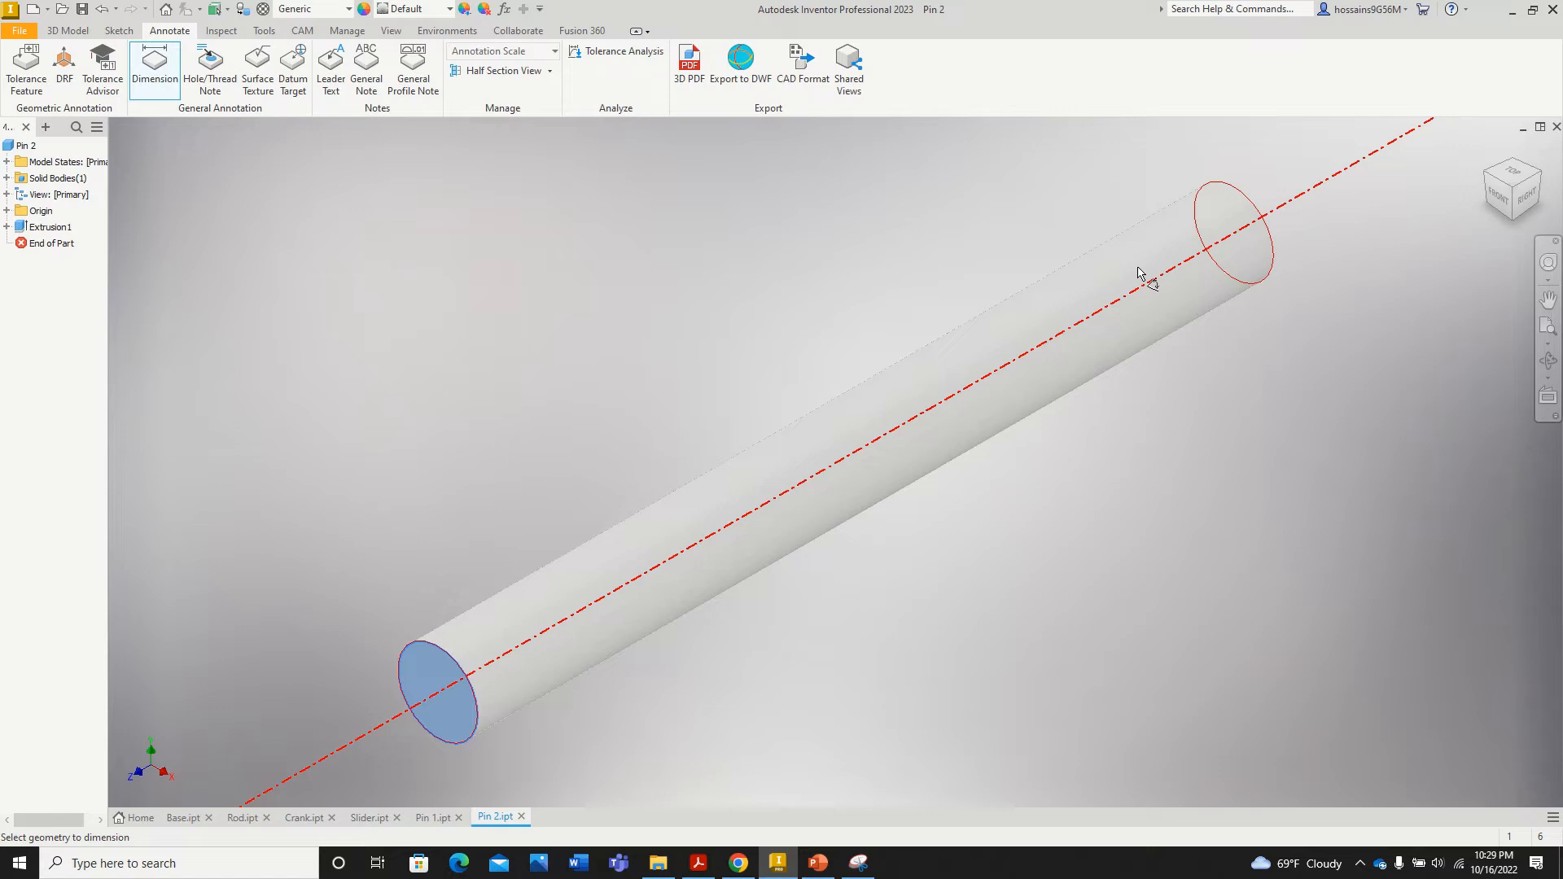
click(1242, 210)
click(975, 239)
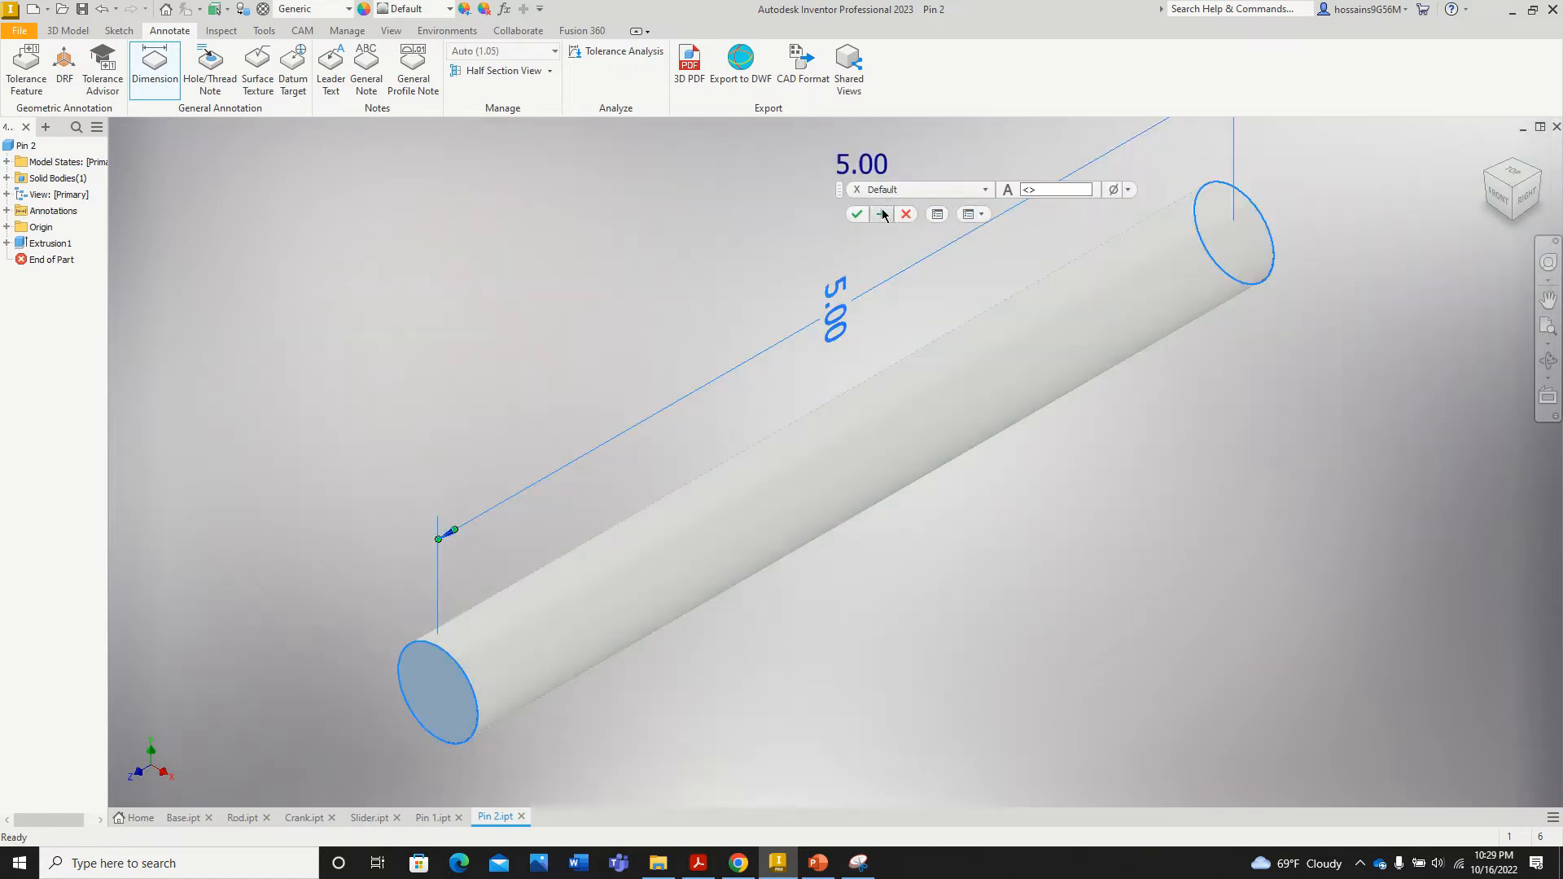
click(856, 214)
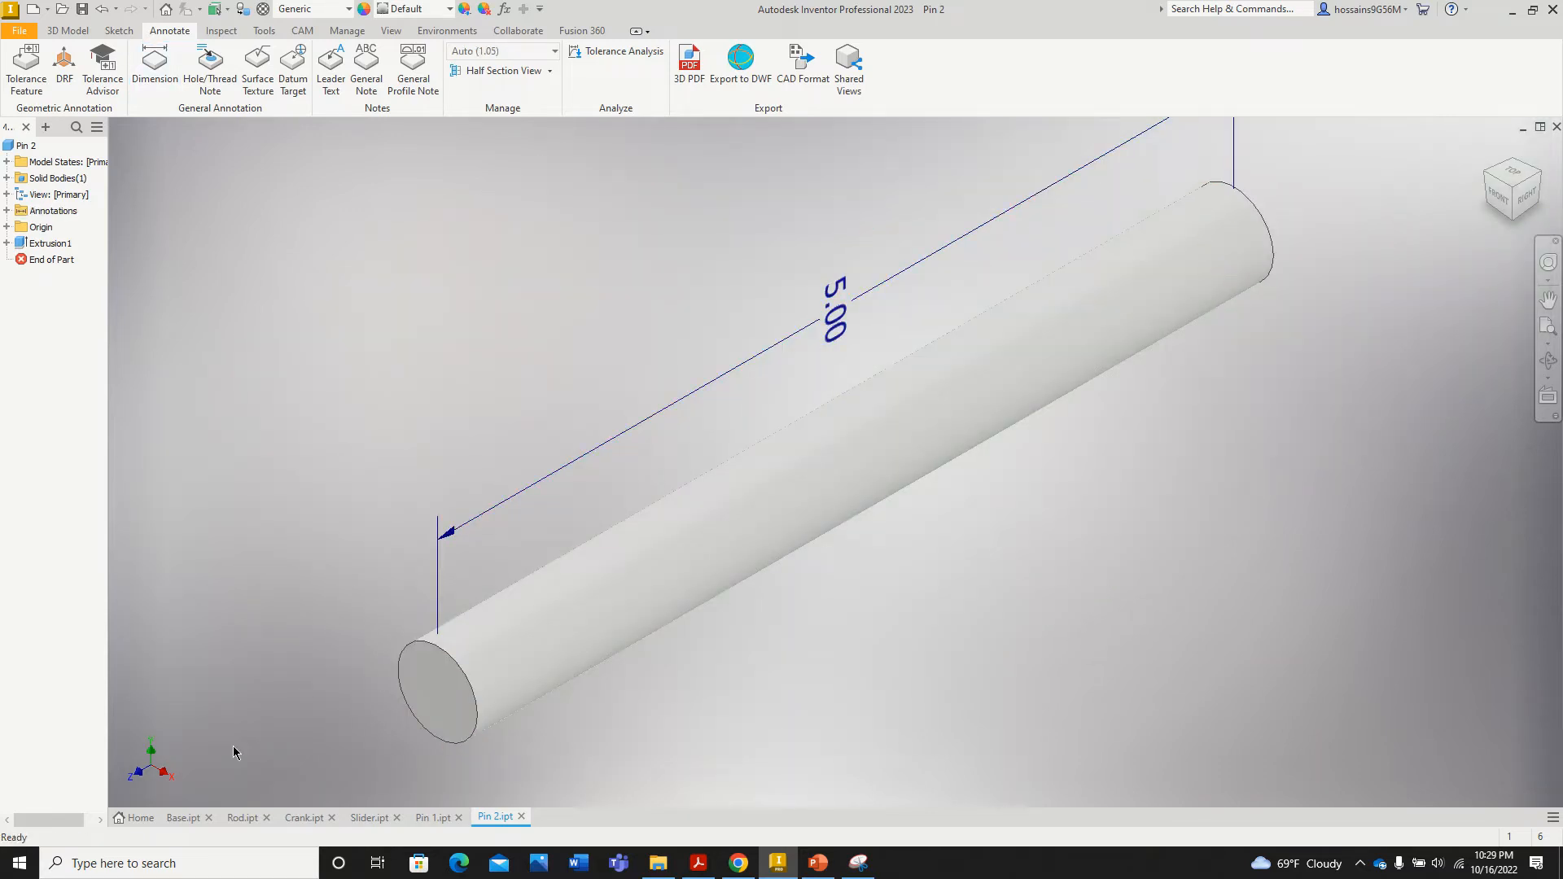
Step: Review the open Base, Rod, Crank, Slider, Pin 1 and Pin 2 parts one after another
click(183, 817)
click(238, 818)
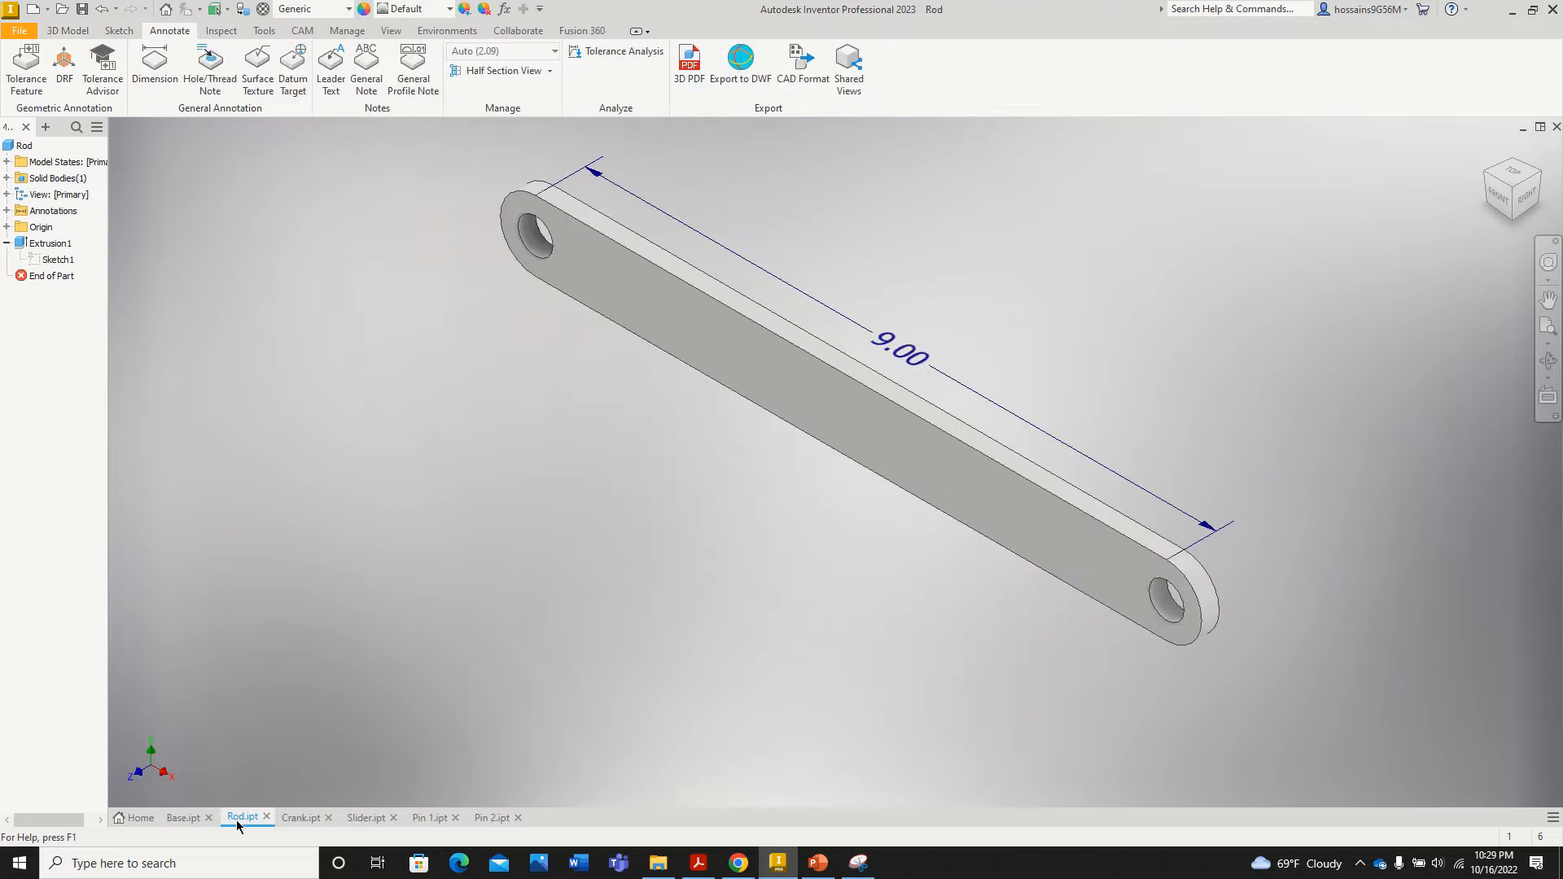
click(291, 822)
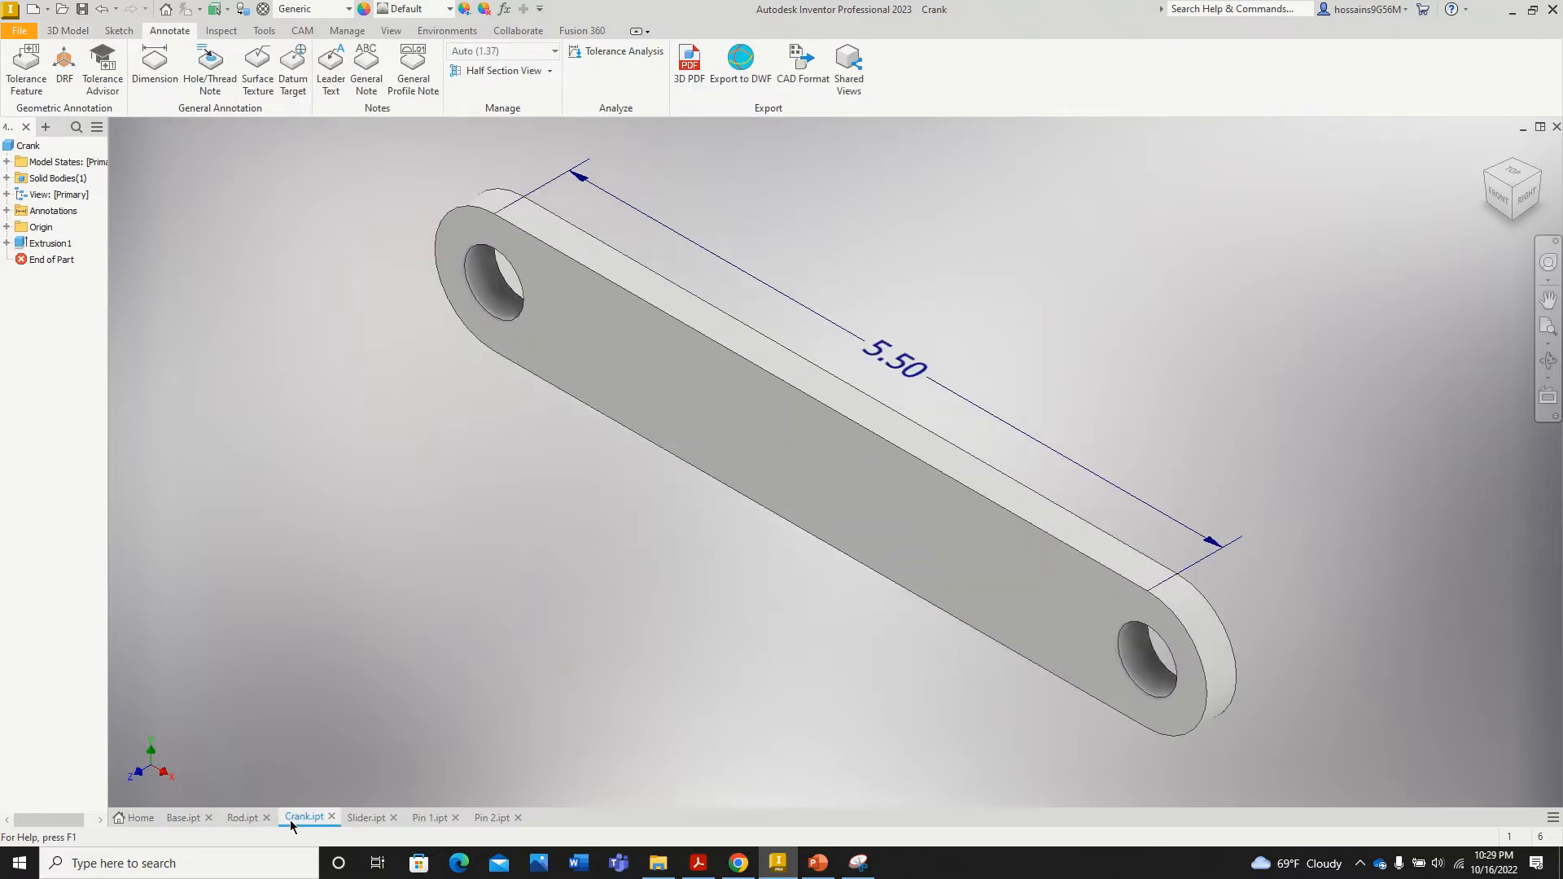
click(361, 820)
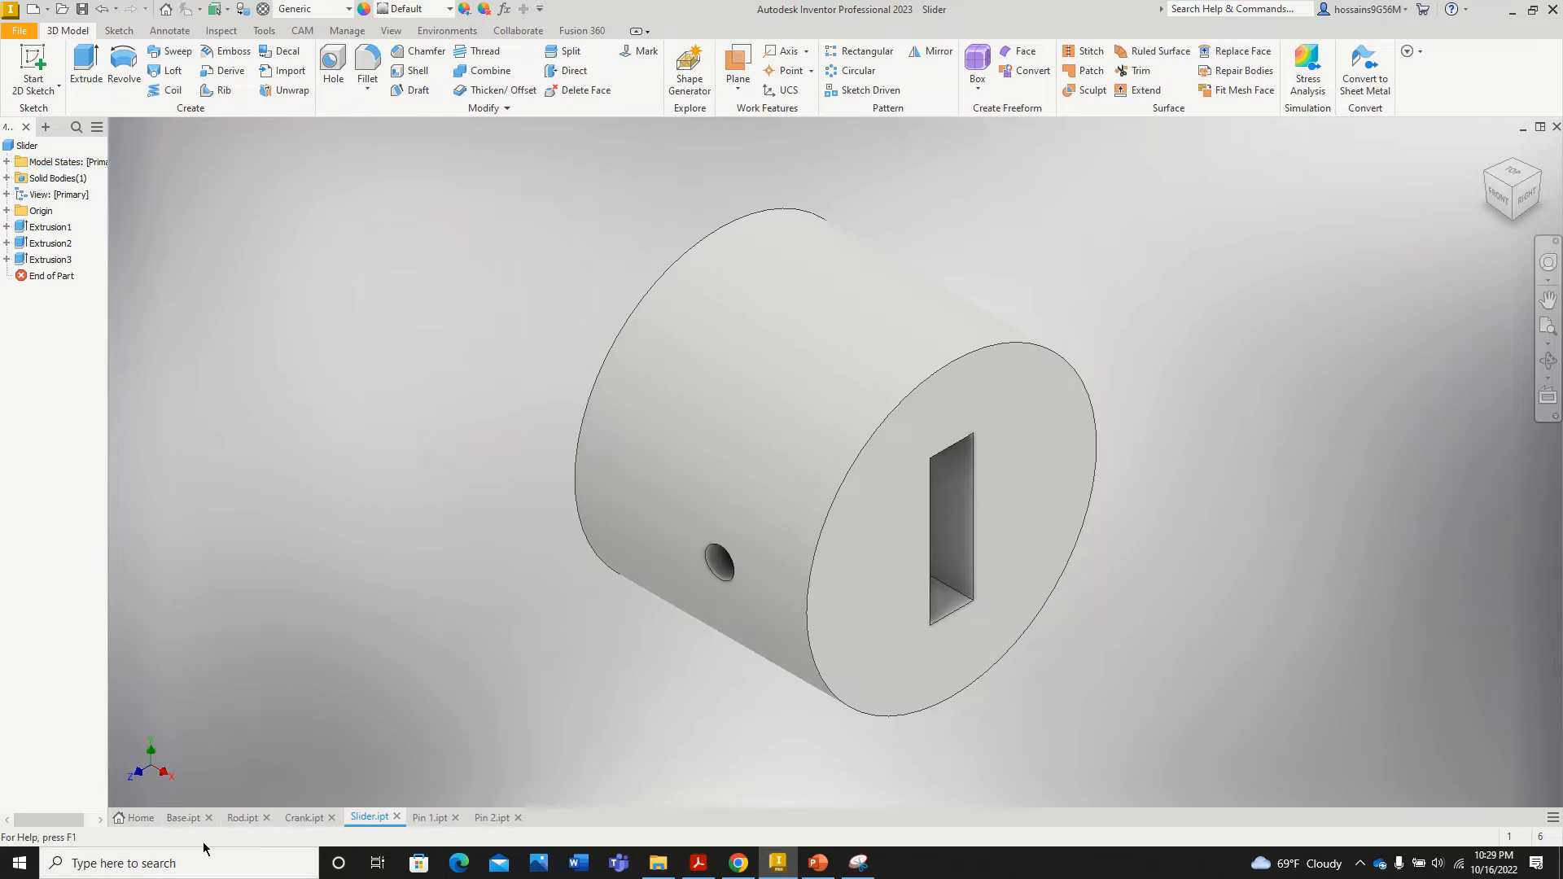
click(186, 818)
click(238, 818)
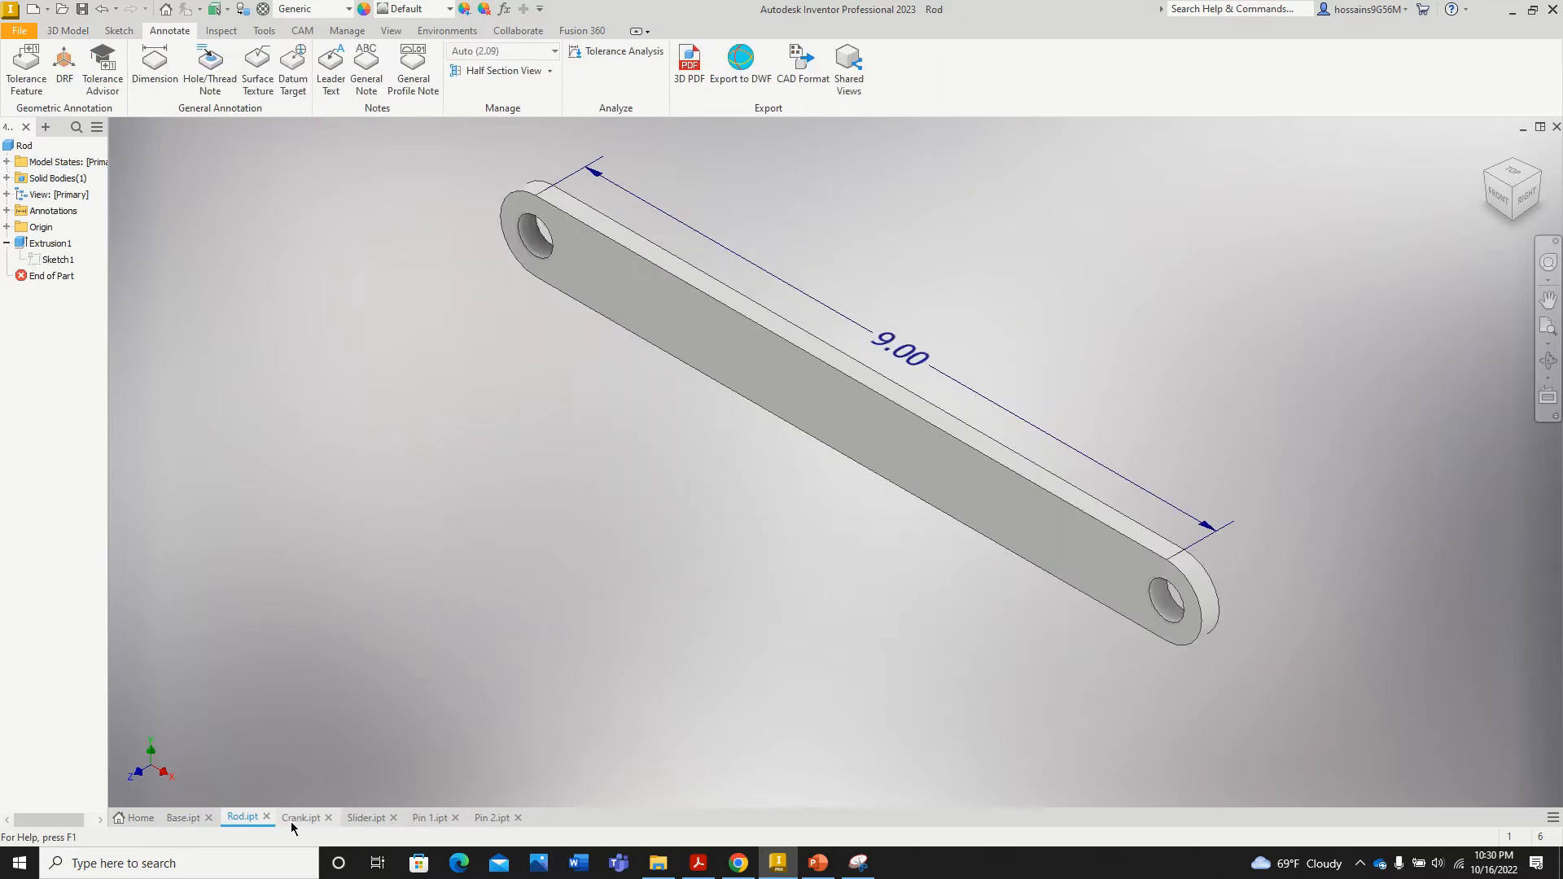
click(298, 820)
click(362, 818)
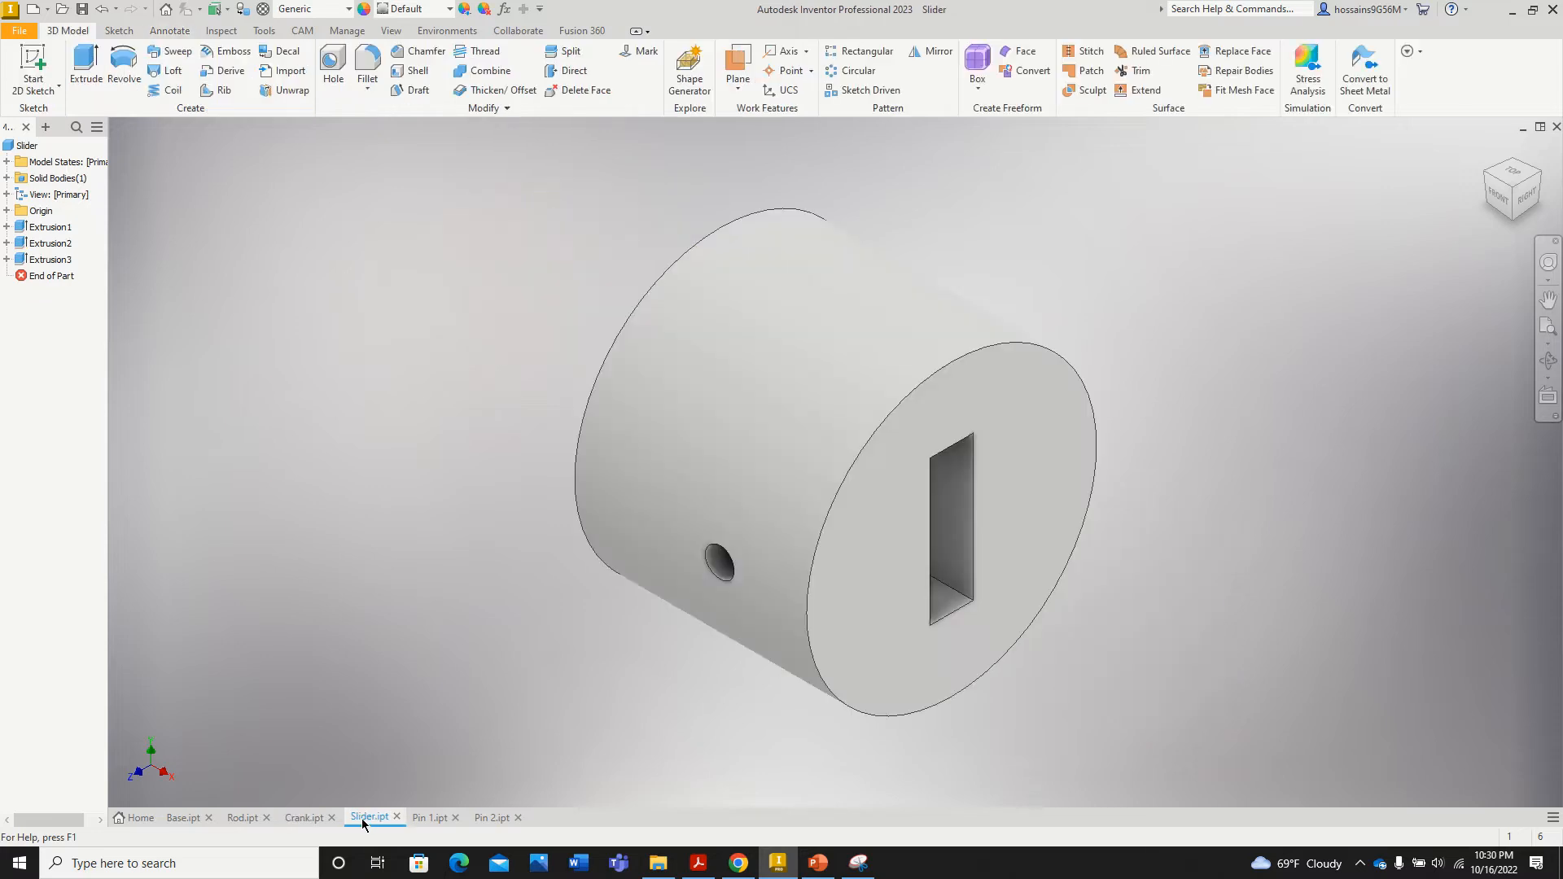
click(429, 818)
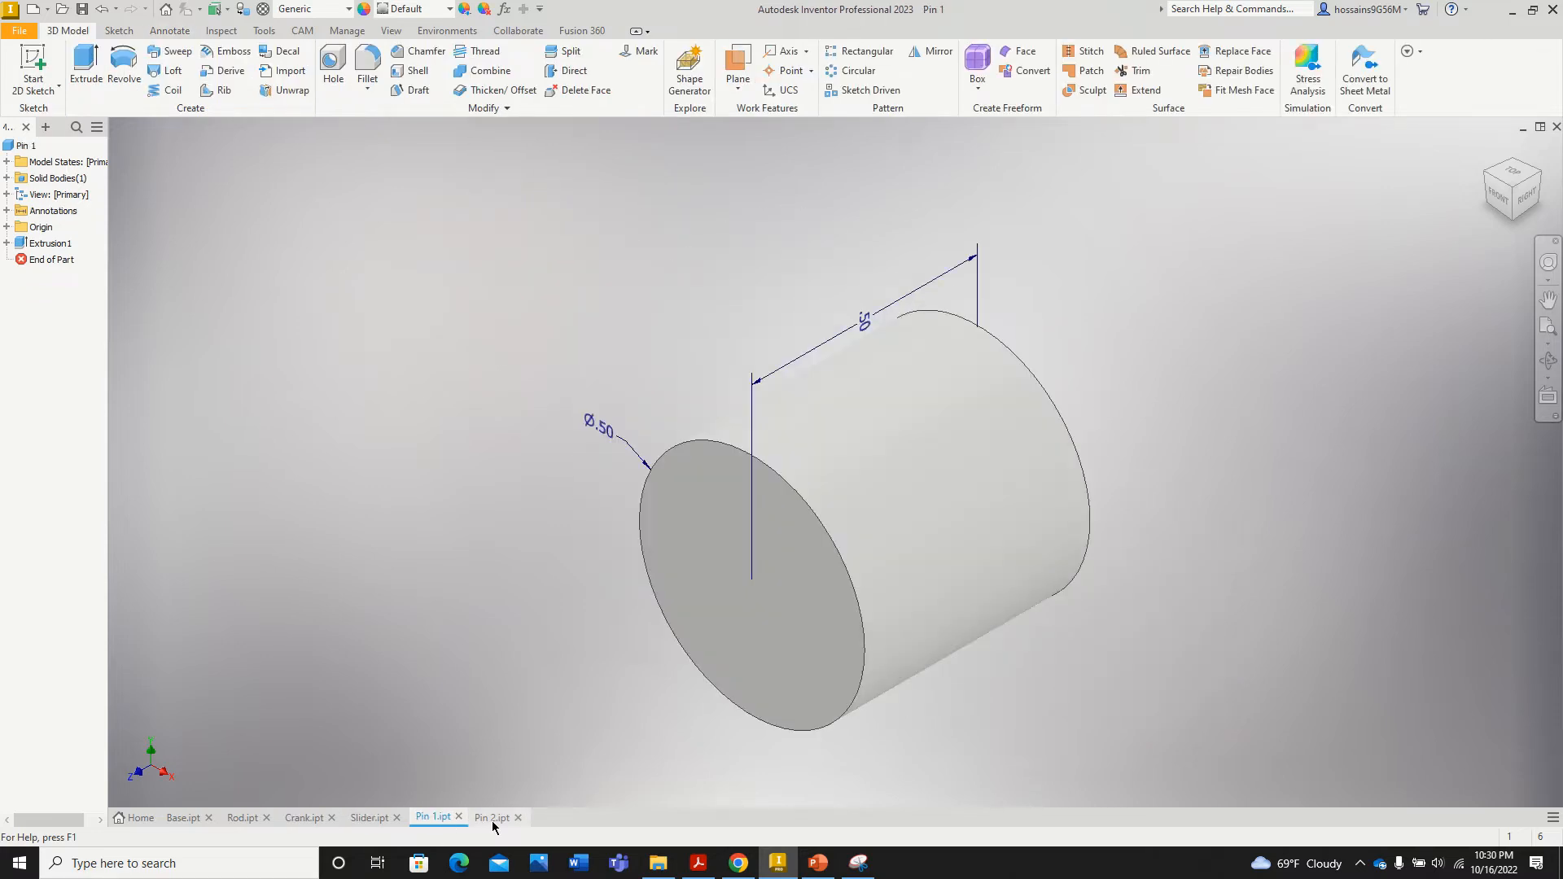
click(491, 818)
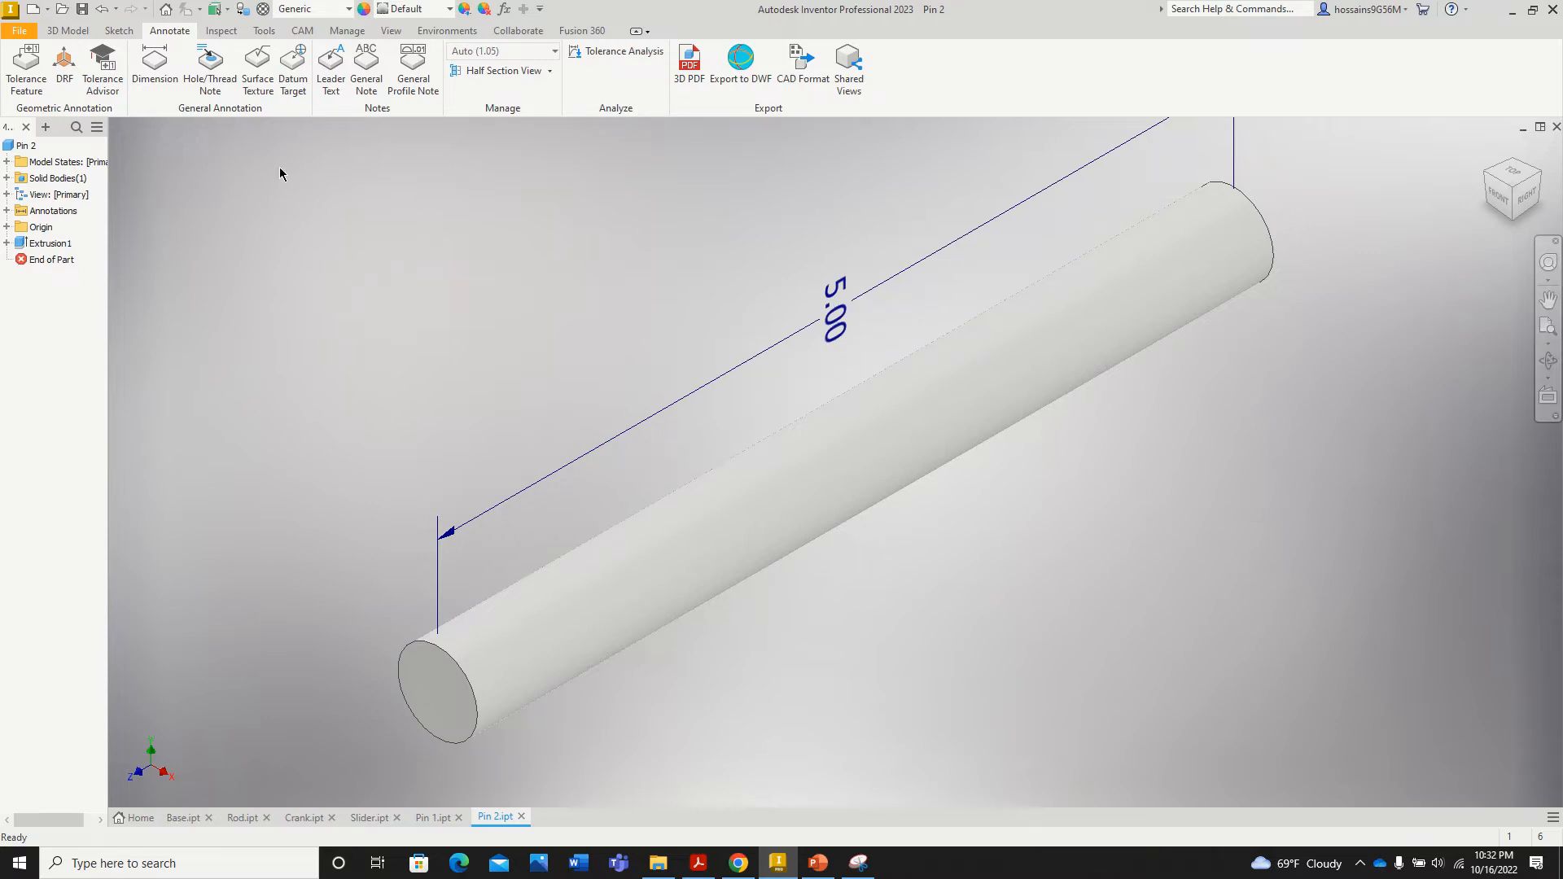
Step: Create a new assembly from the English Standard (in).iam template
click(22, 31)
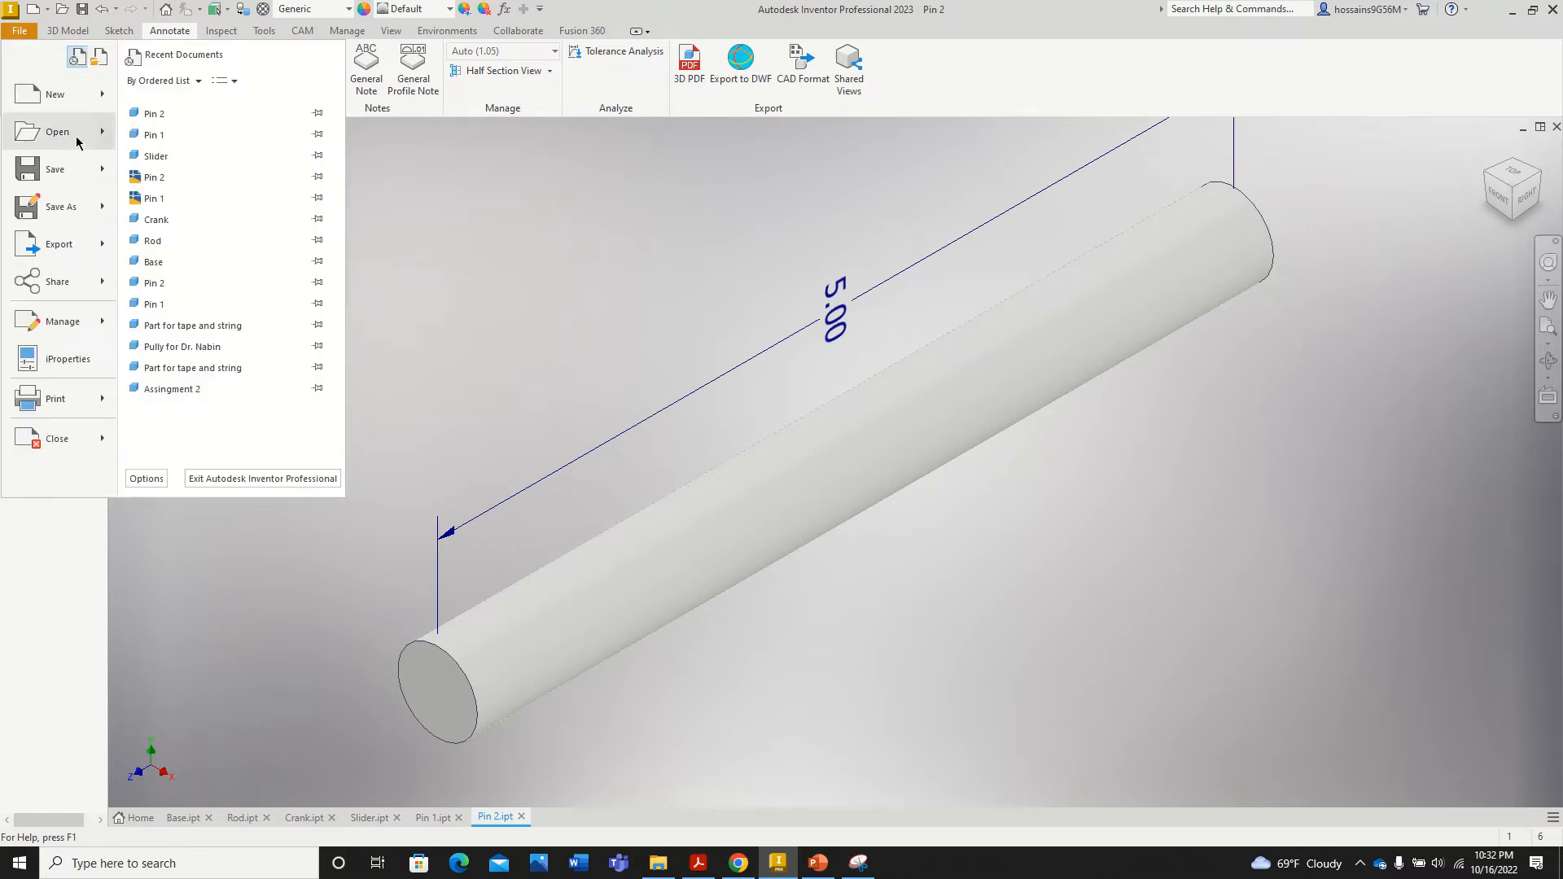
click(70, 101)
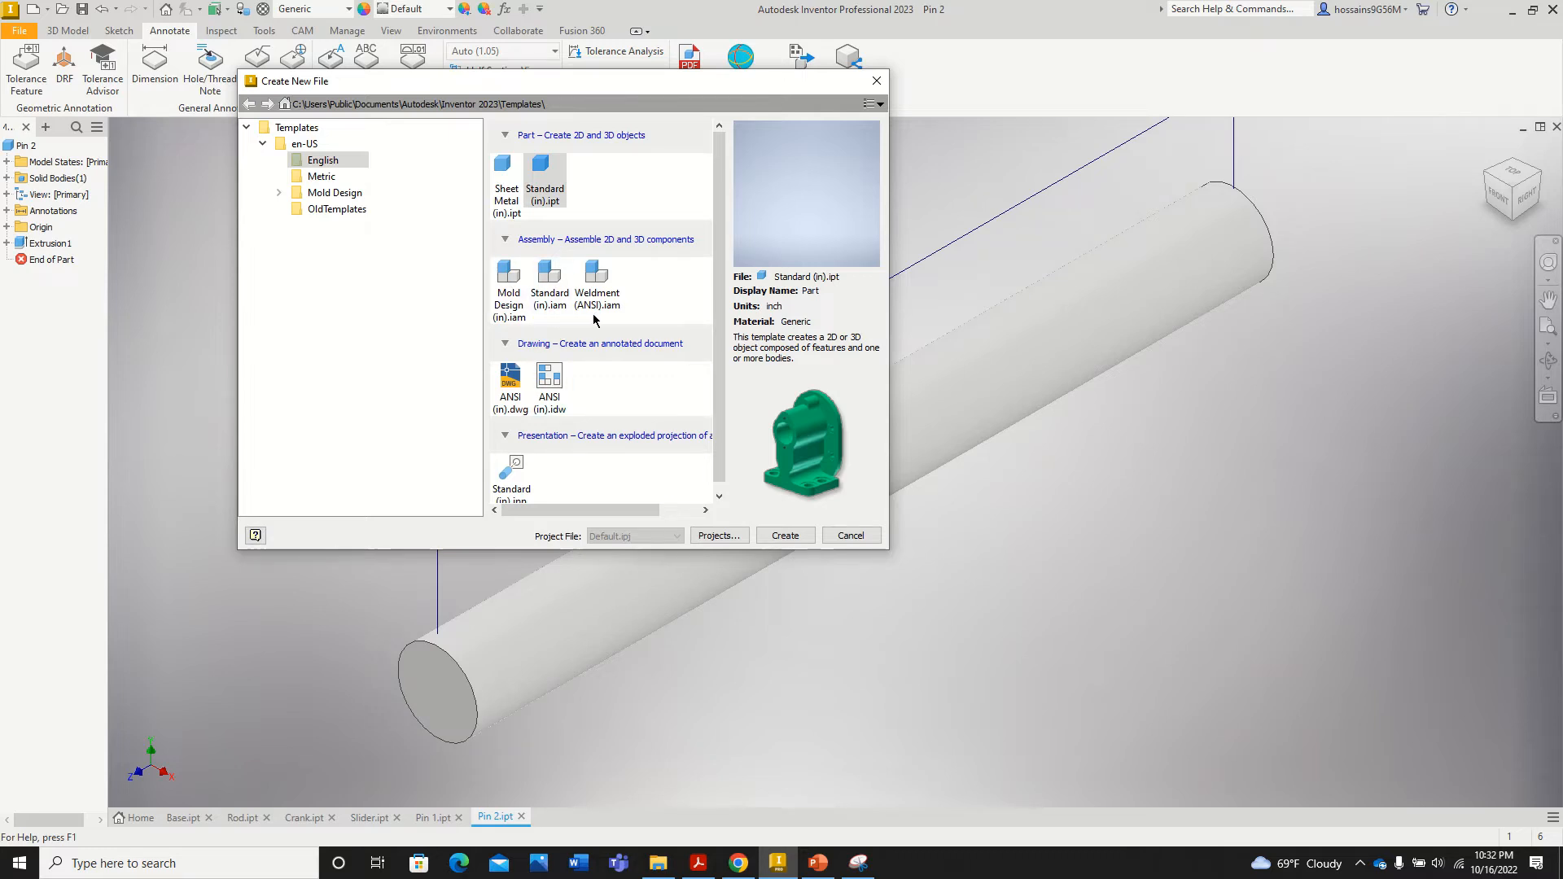
click(551, 302)
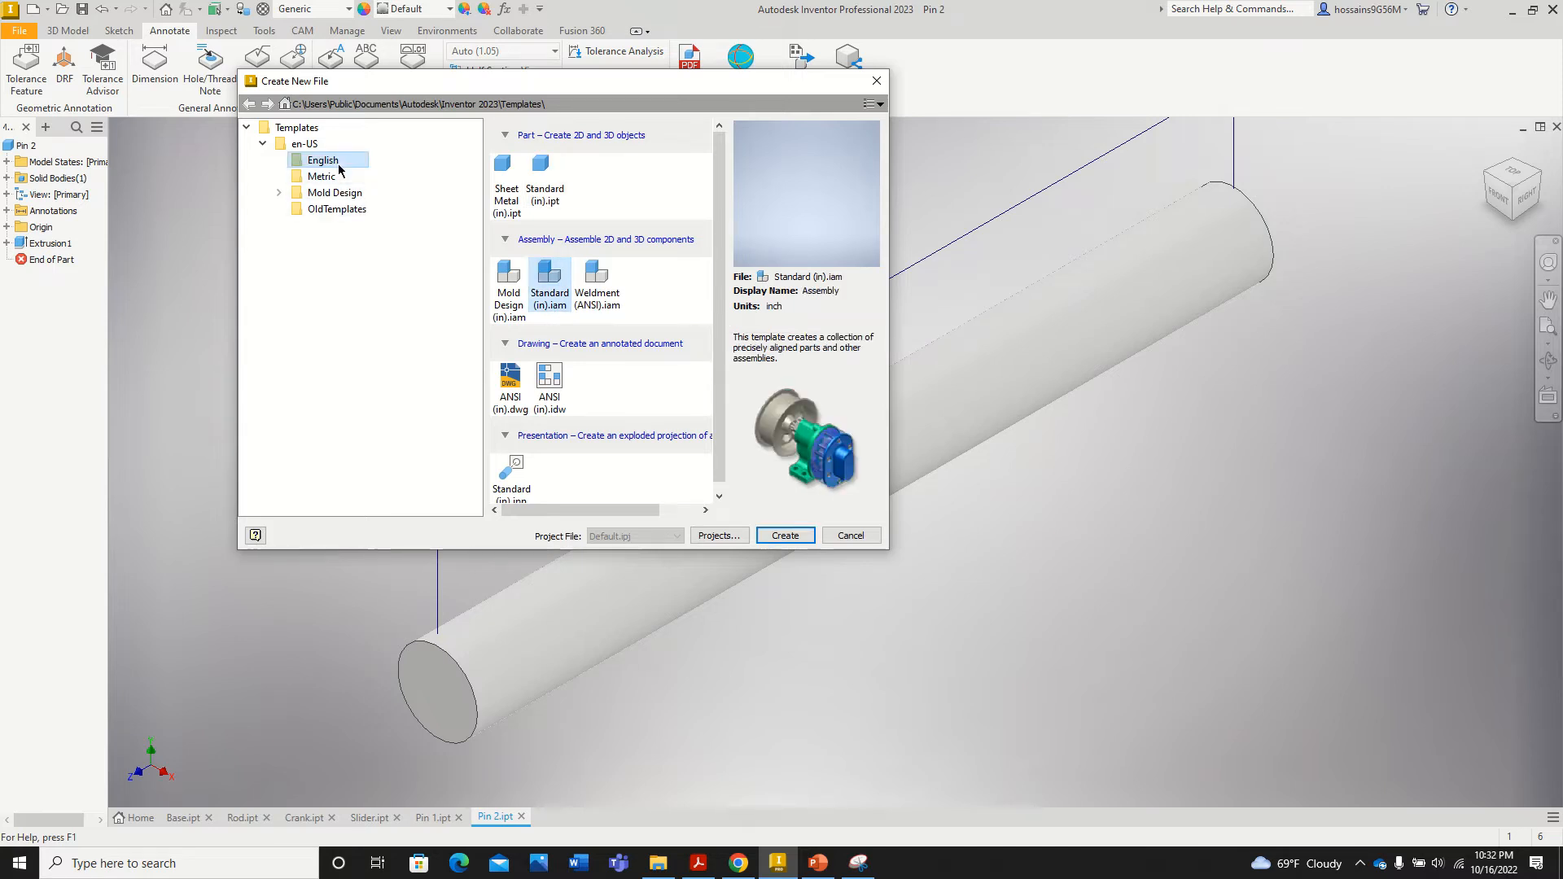
click(339, 162)
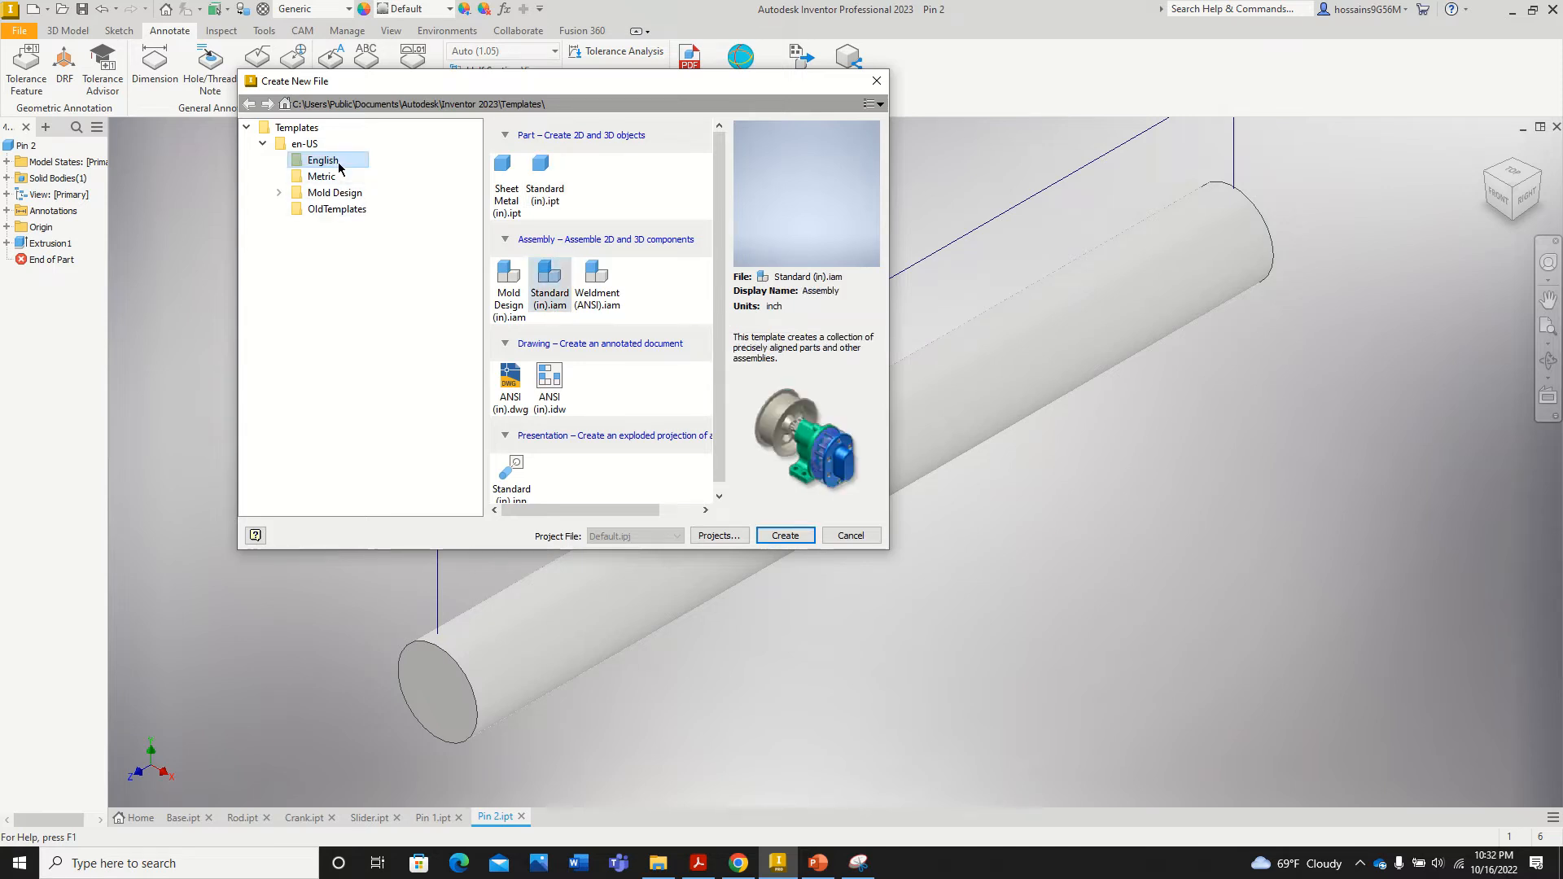
click(559, 307)
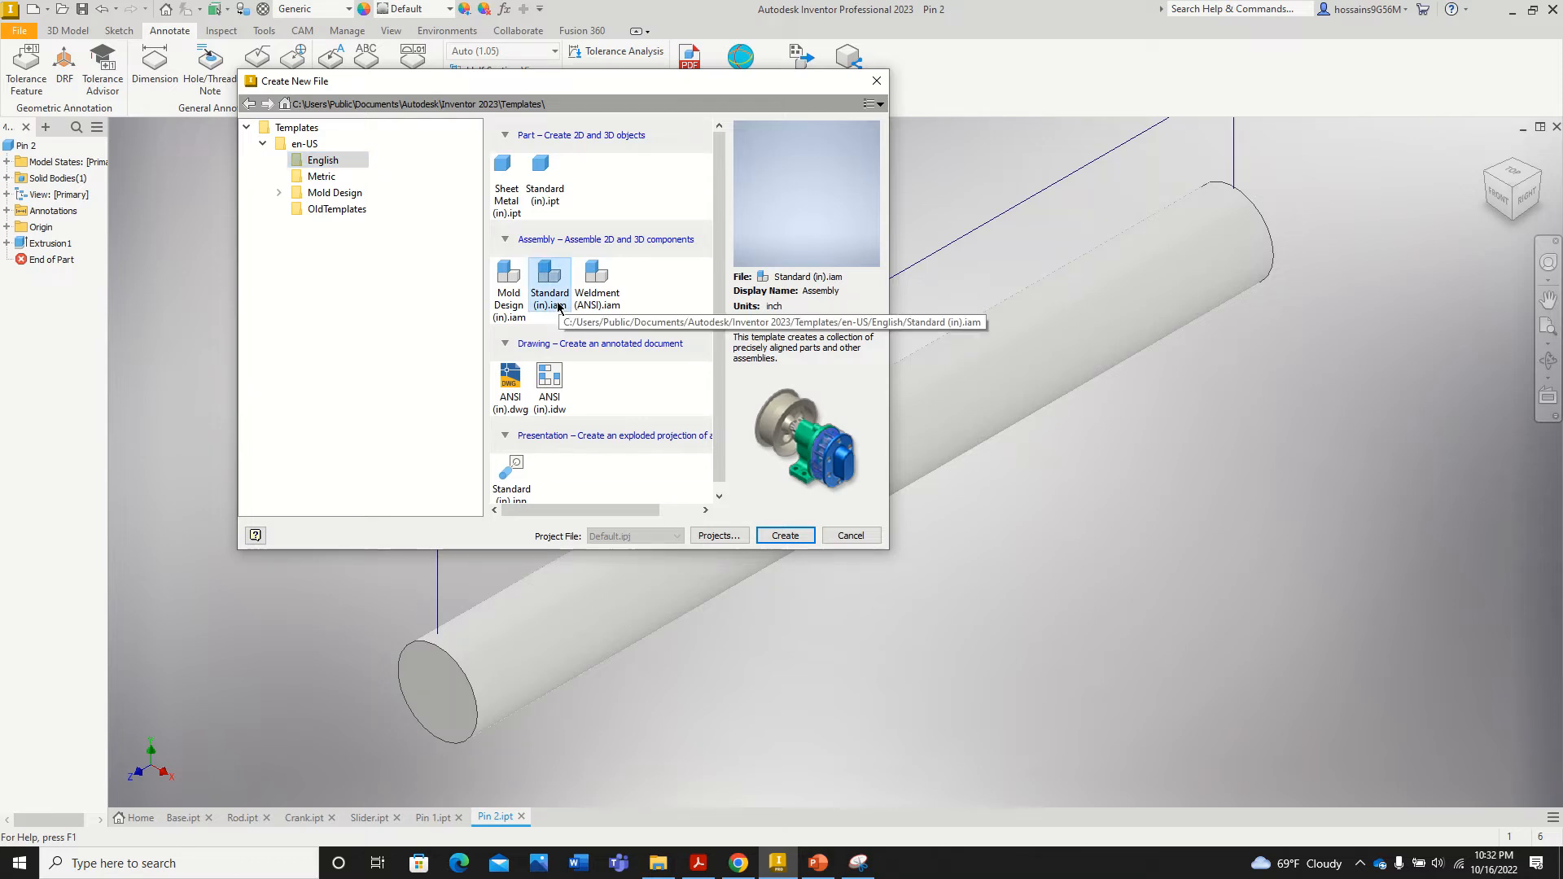
click(792, 538)
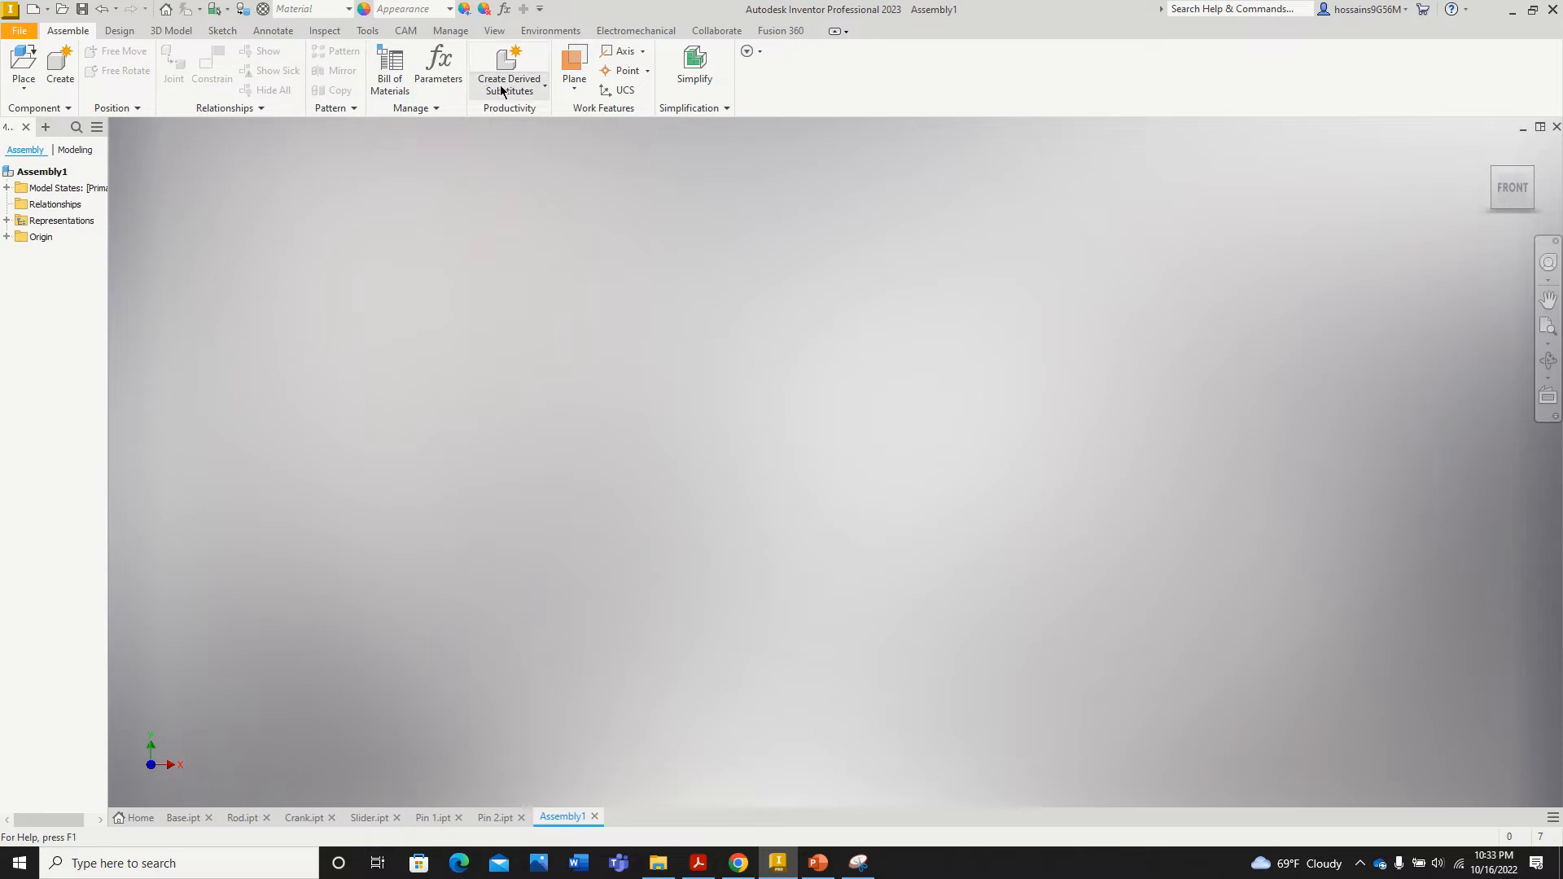
Step: Place one instance of the Base part from the Documents folder as the first component of the assembly
click(29, 73)
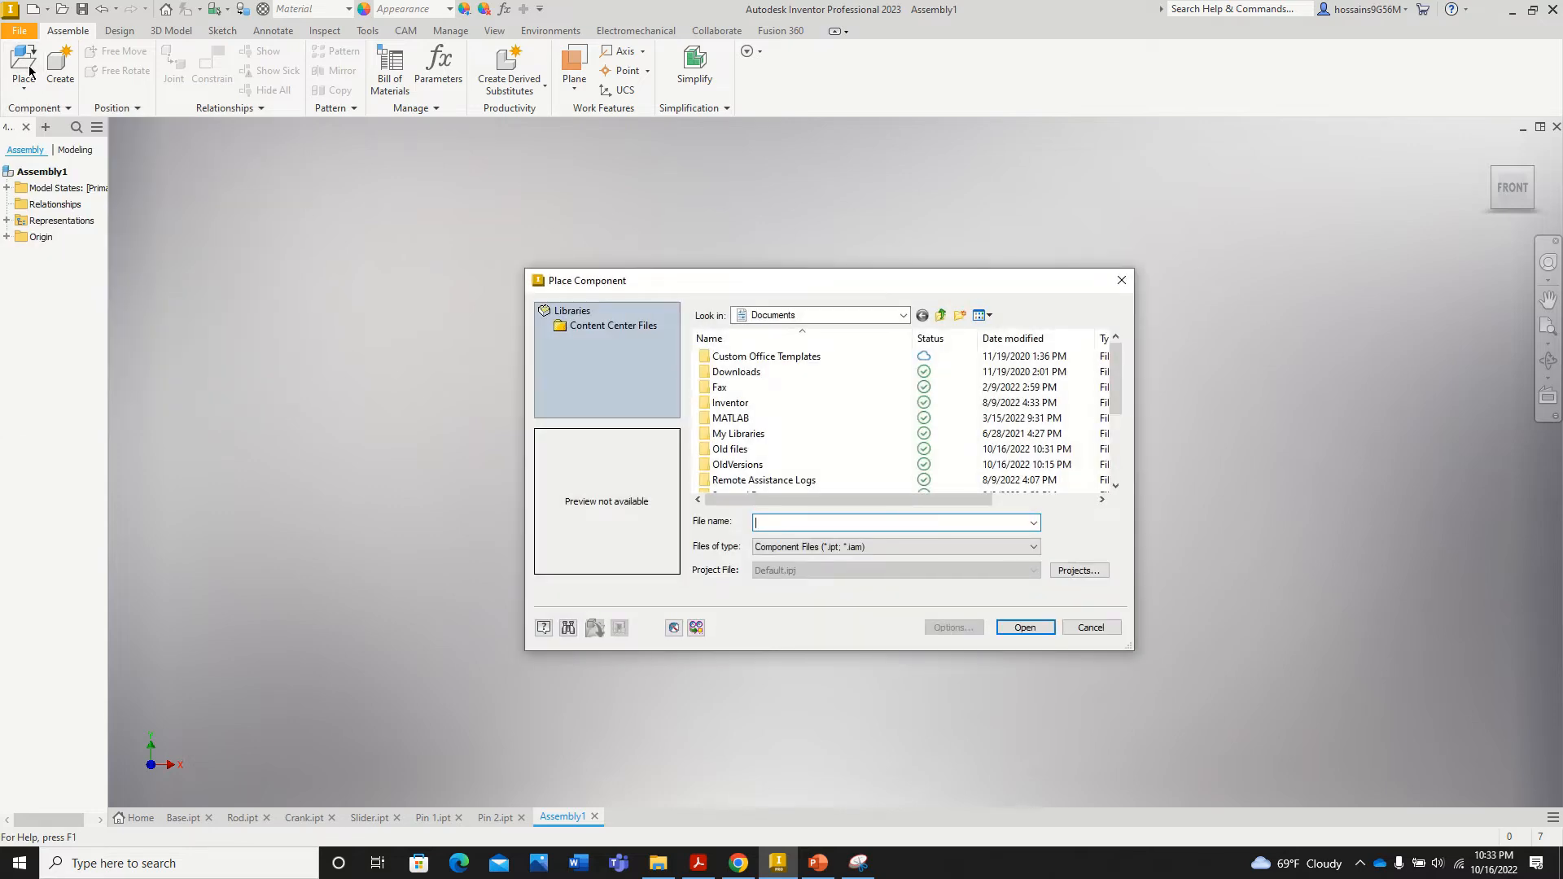
scroll(808, 400, down, 3)
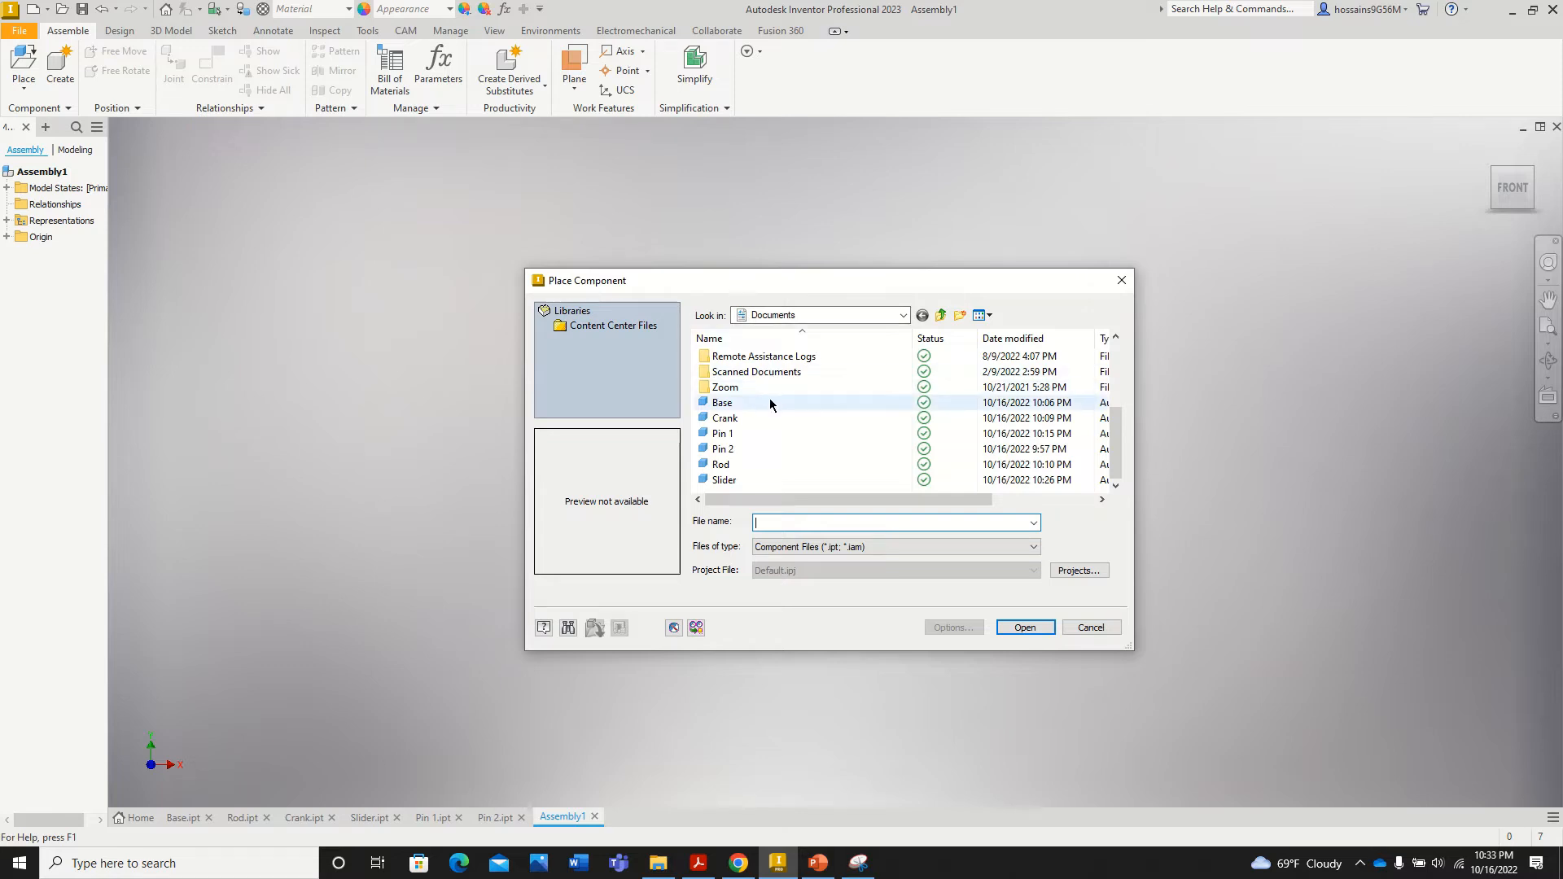
click(746, 402)
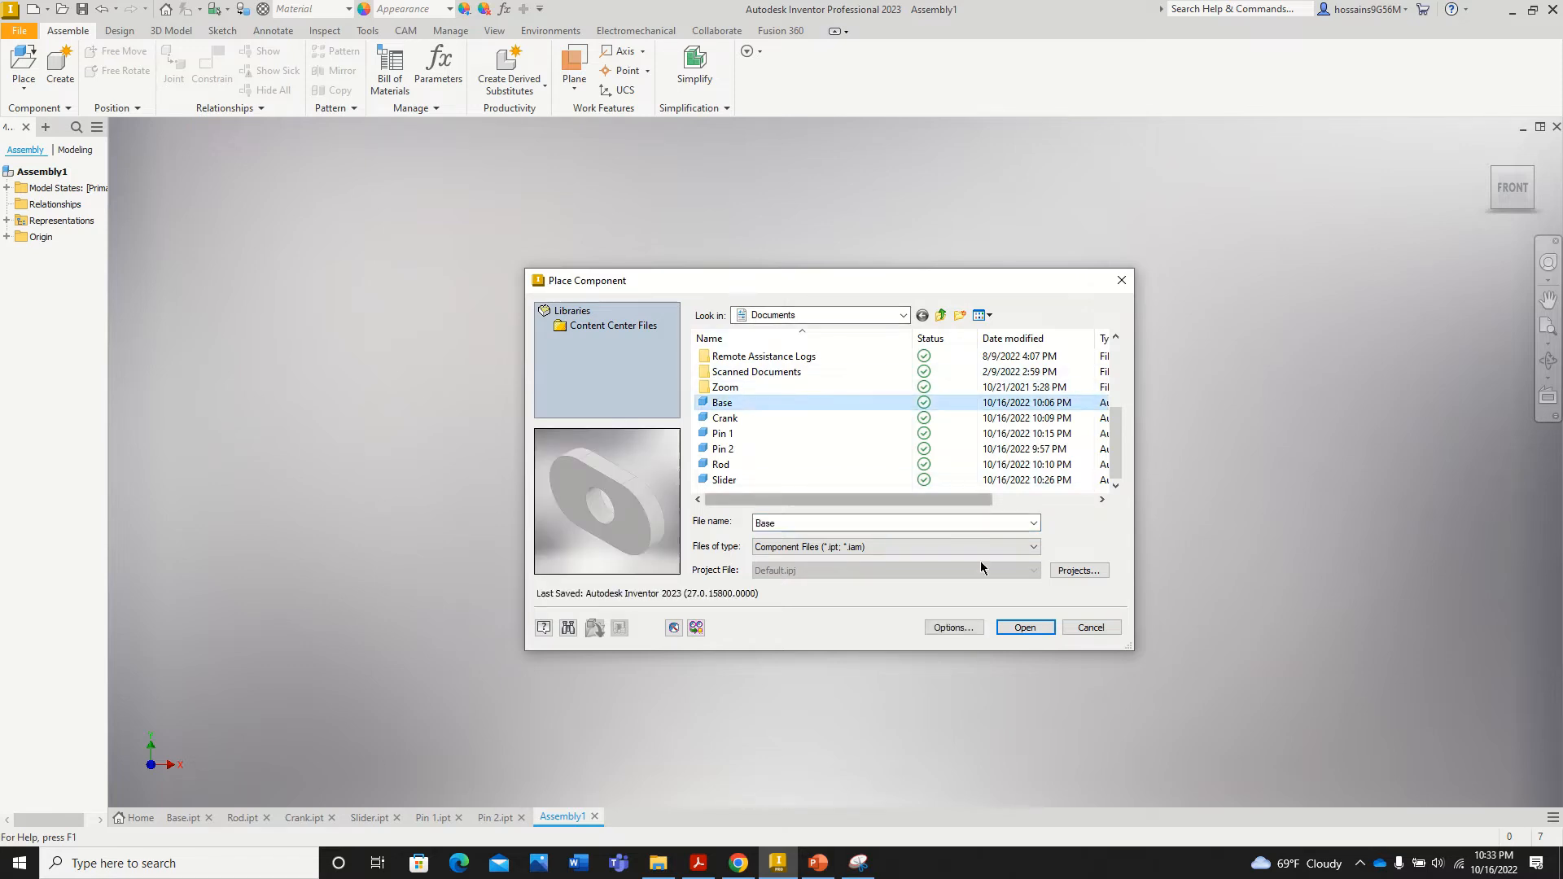
click(1026, 627)
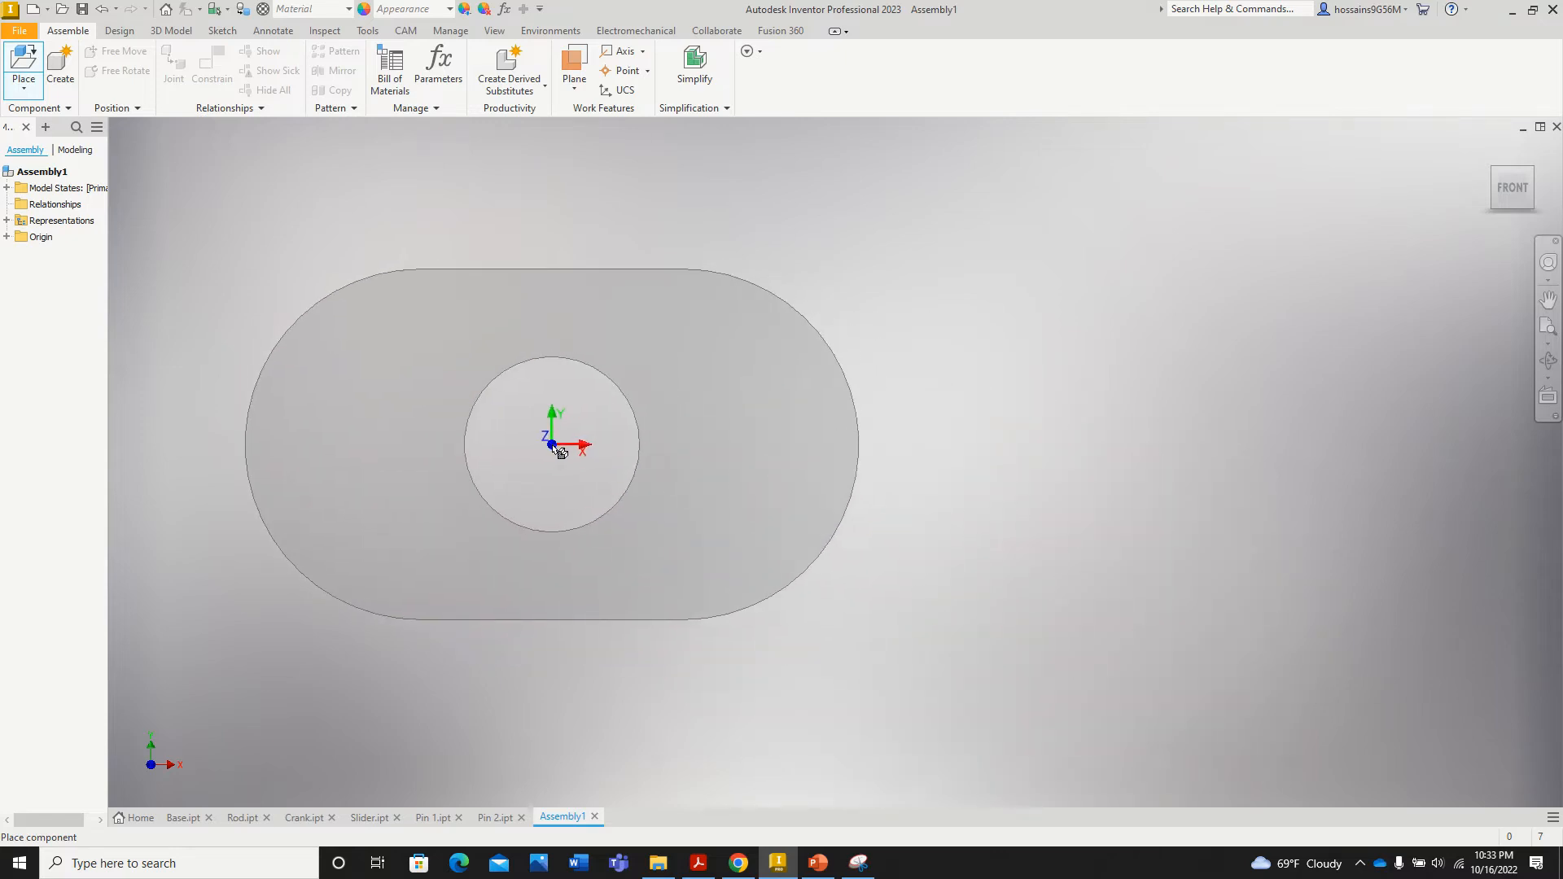
click(552, 446)
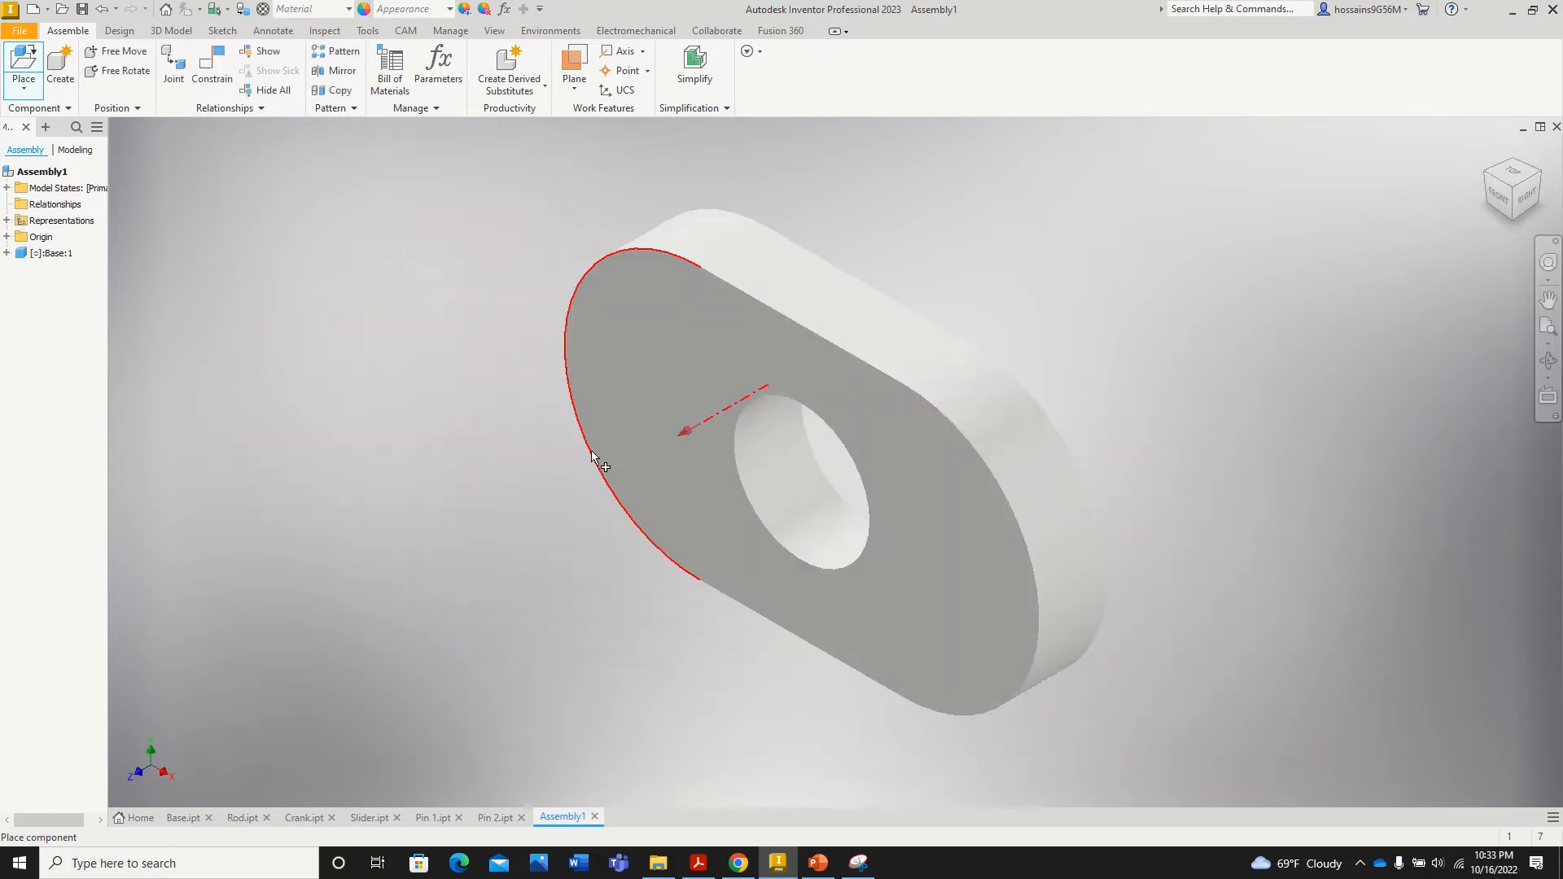
right_click(591, 456)
click(645, 447)
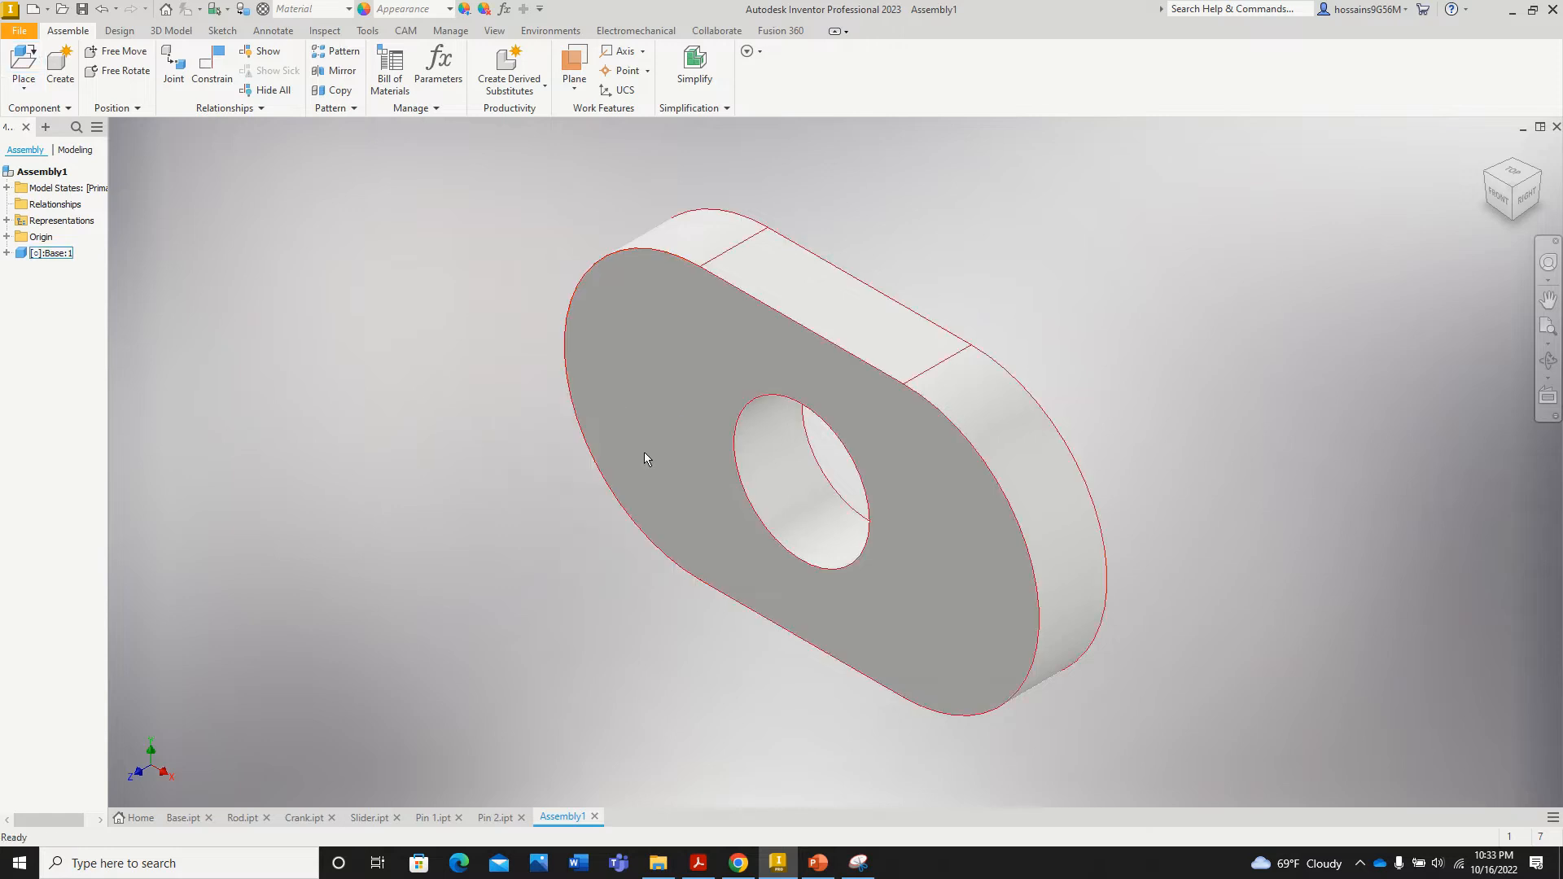
Step: Place one instance of the Crank part from the Documents folder in free space beside the Base
scroll(532, 510, up, 5)
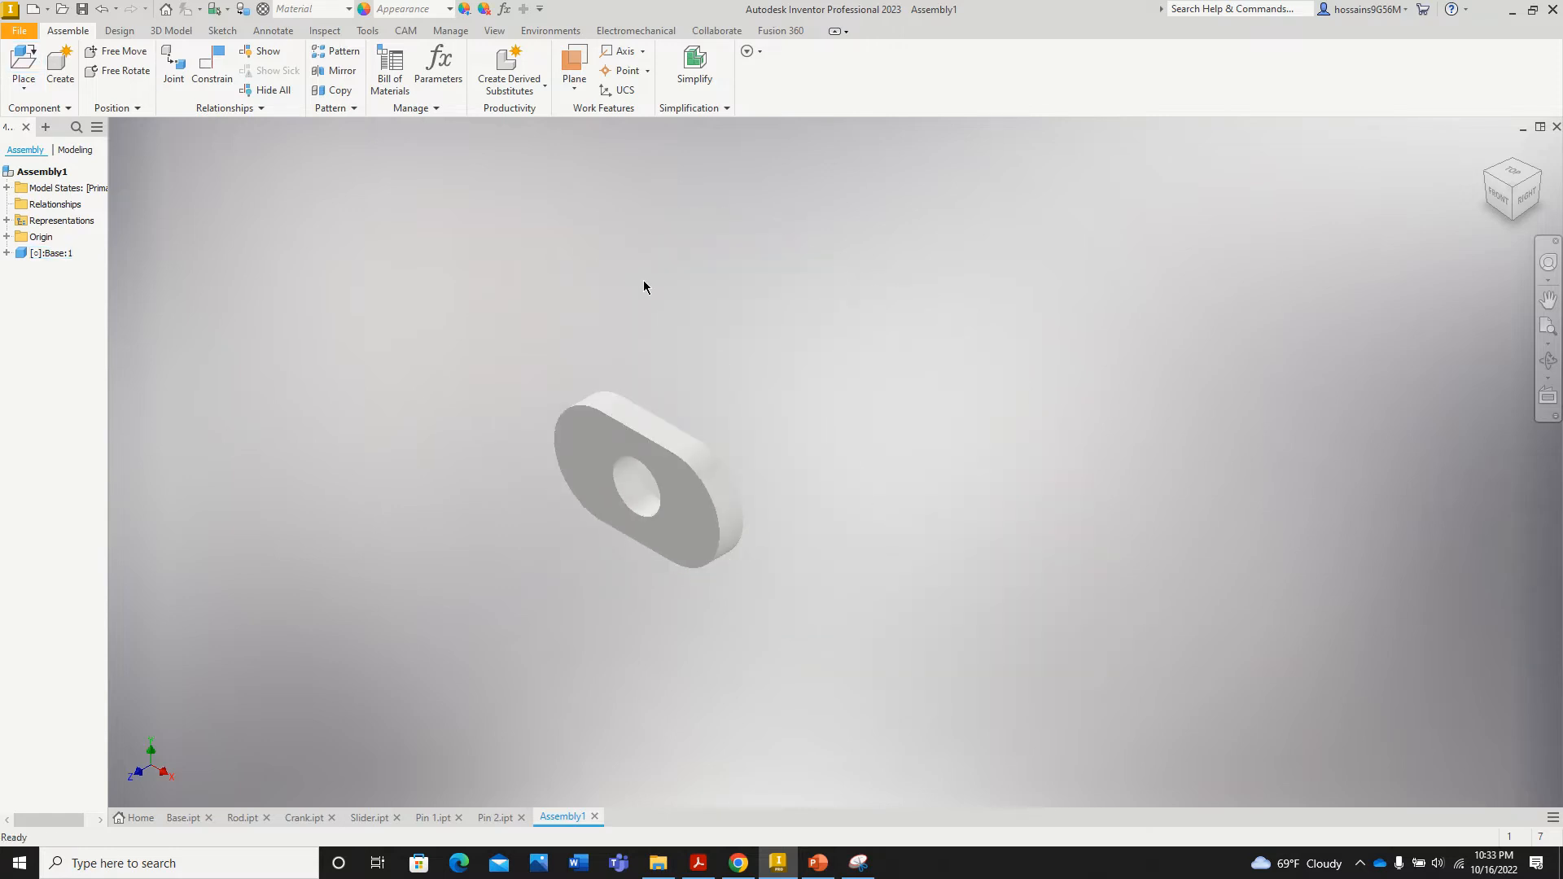
click(24, 65)
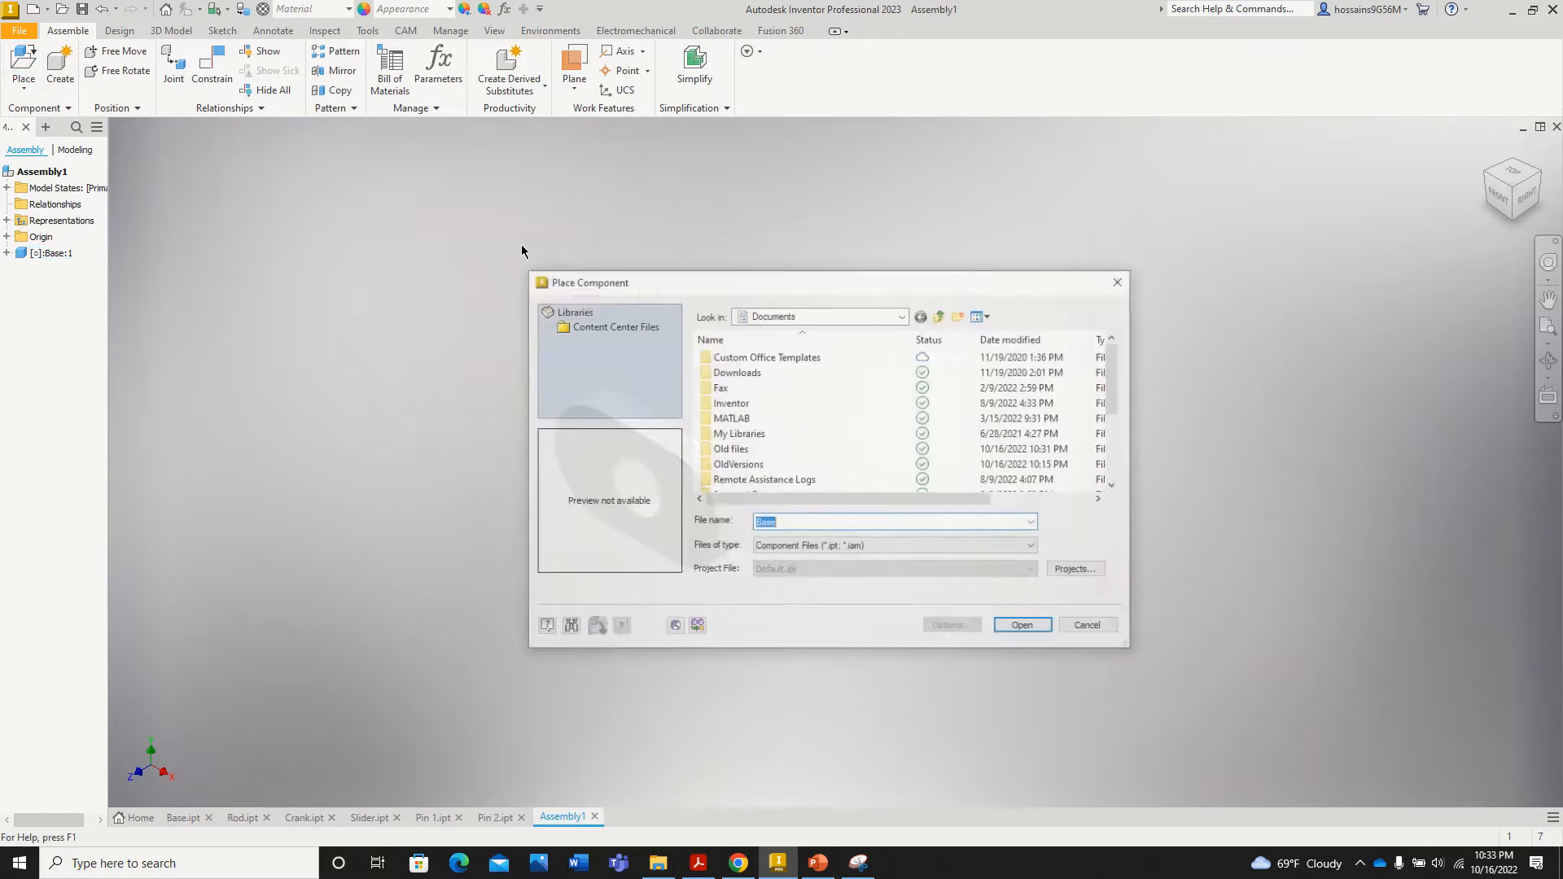
scroll(781, 436, down, 3)
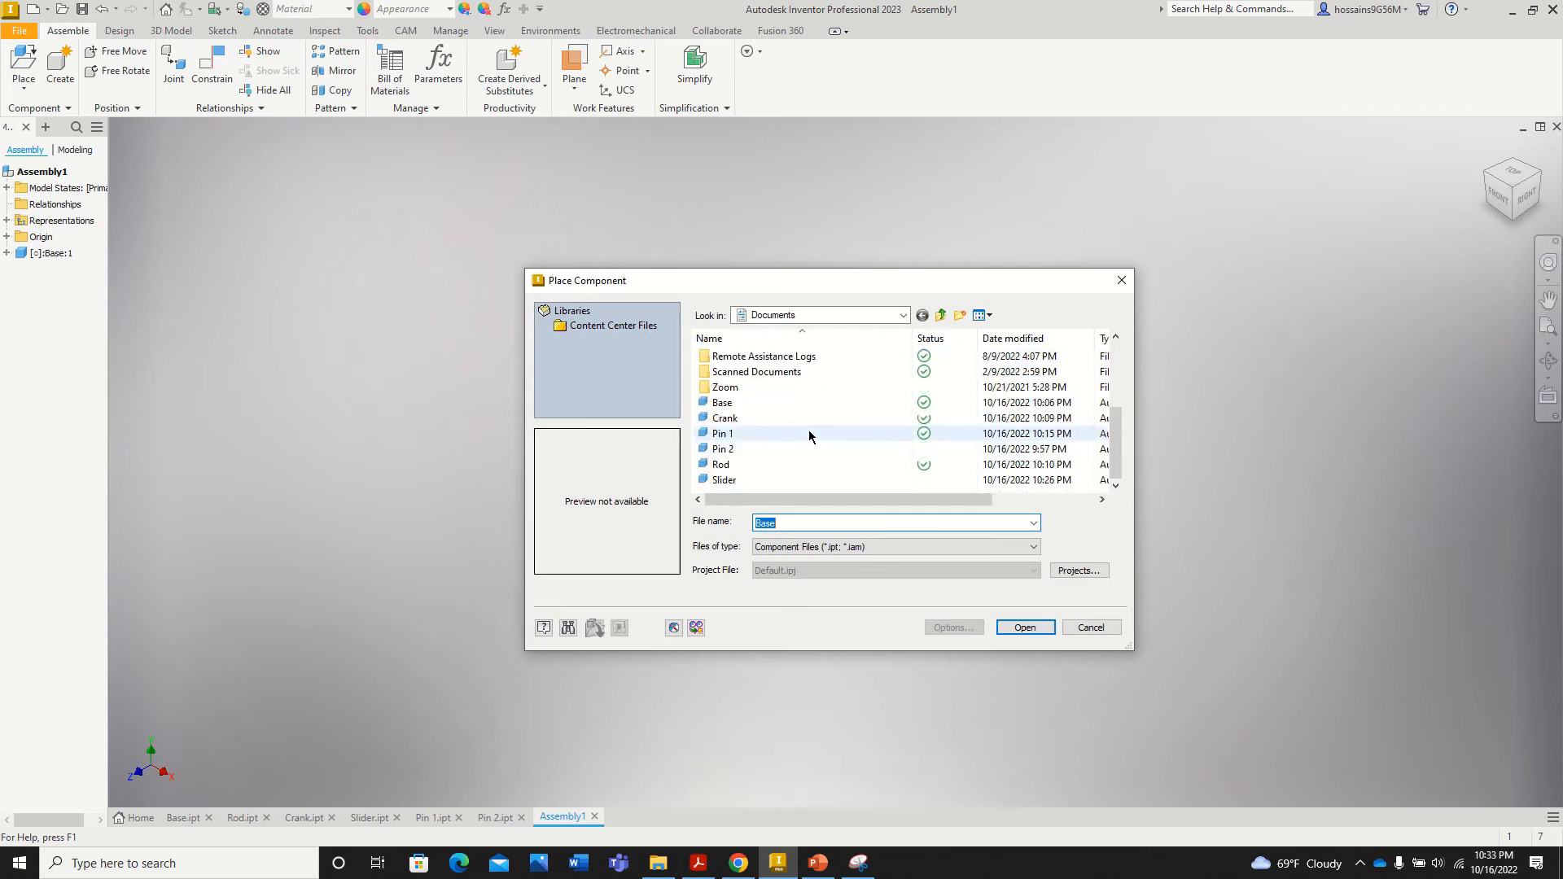
click(753, 420)
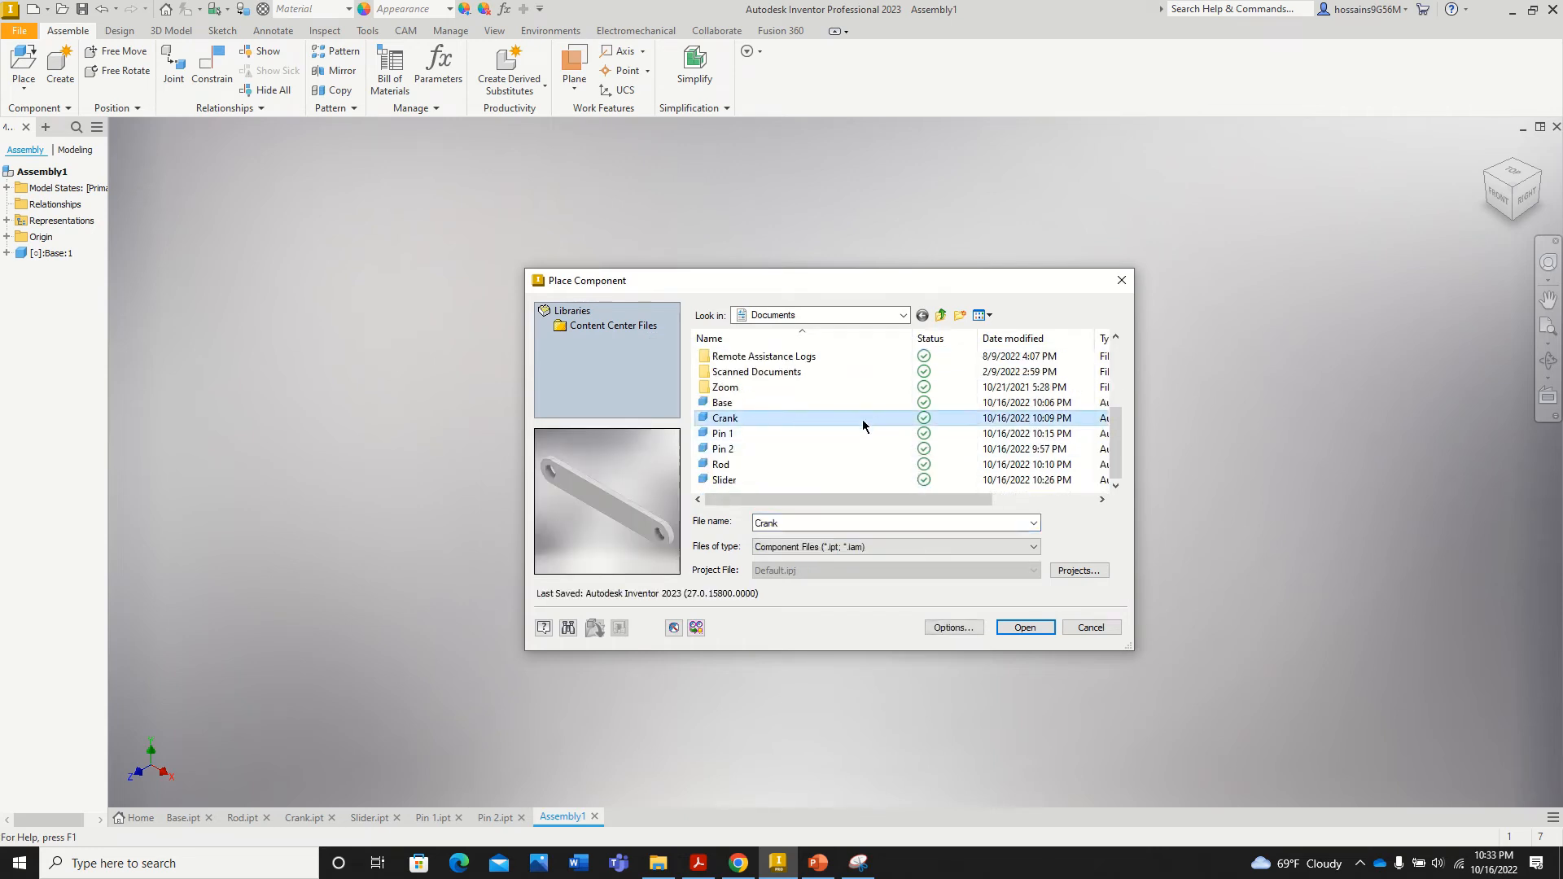
click(1019, 623)
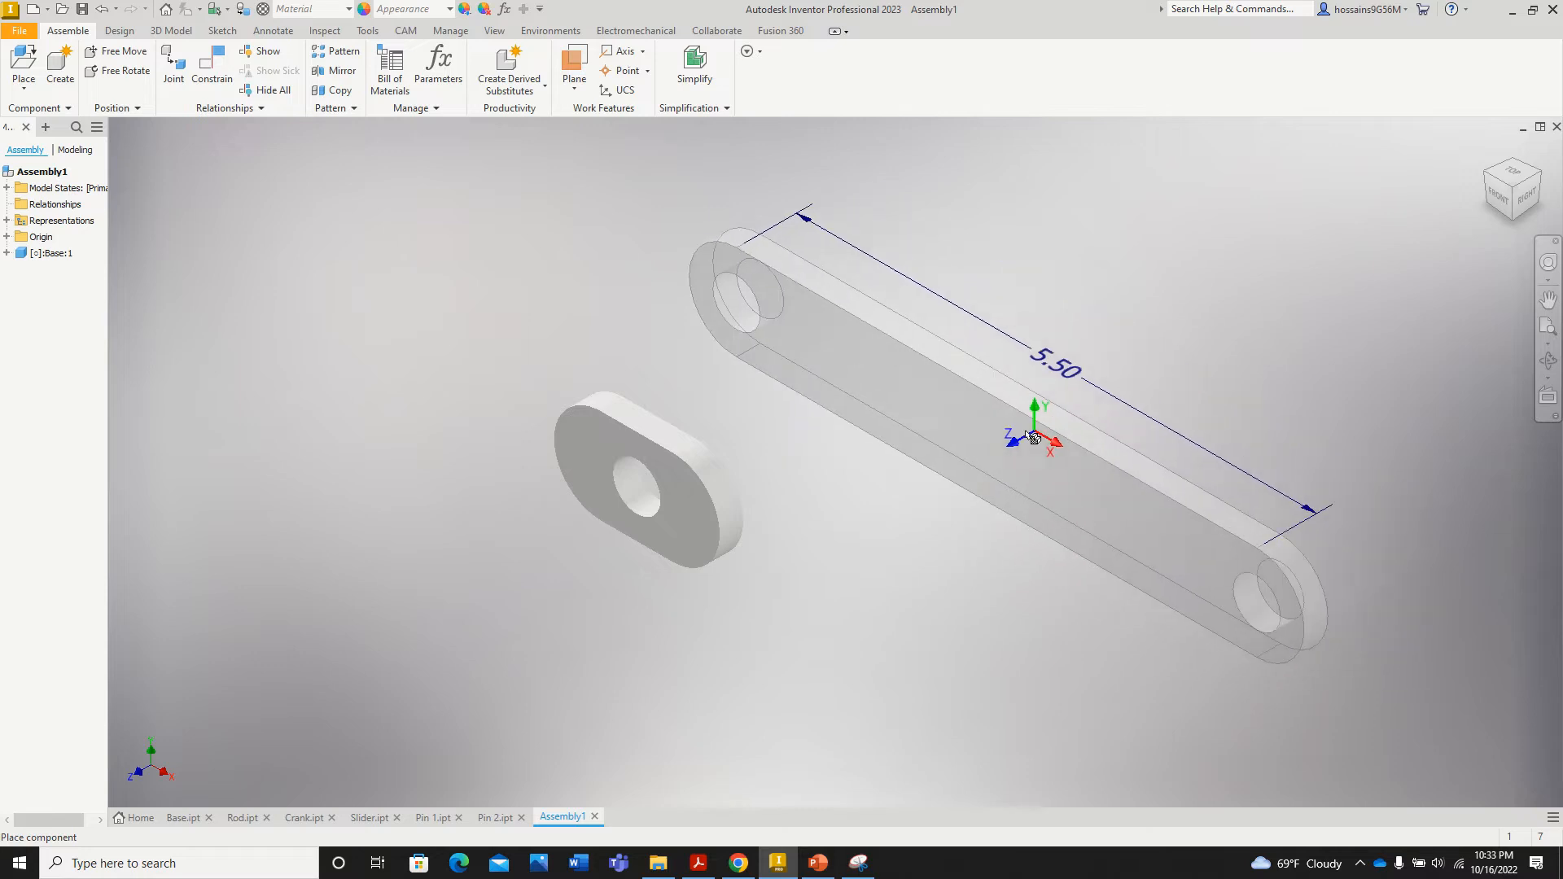
click(1027, 429)
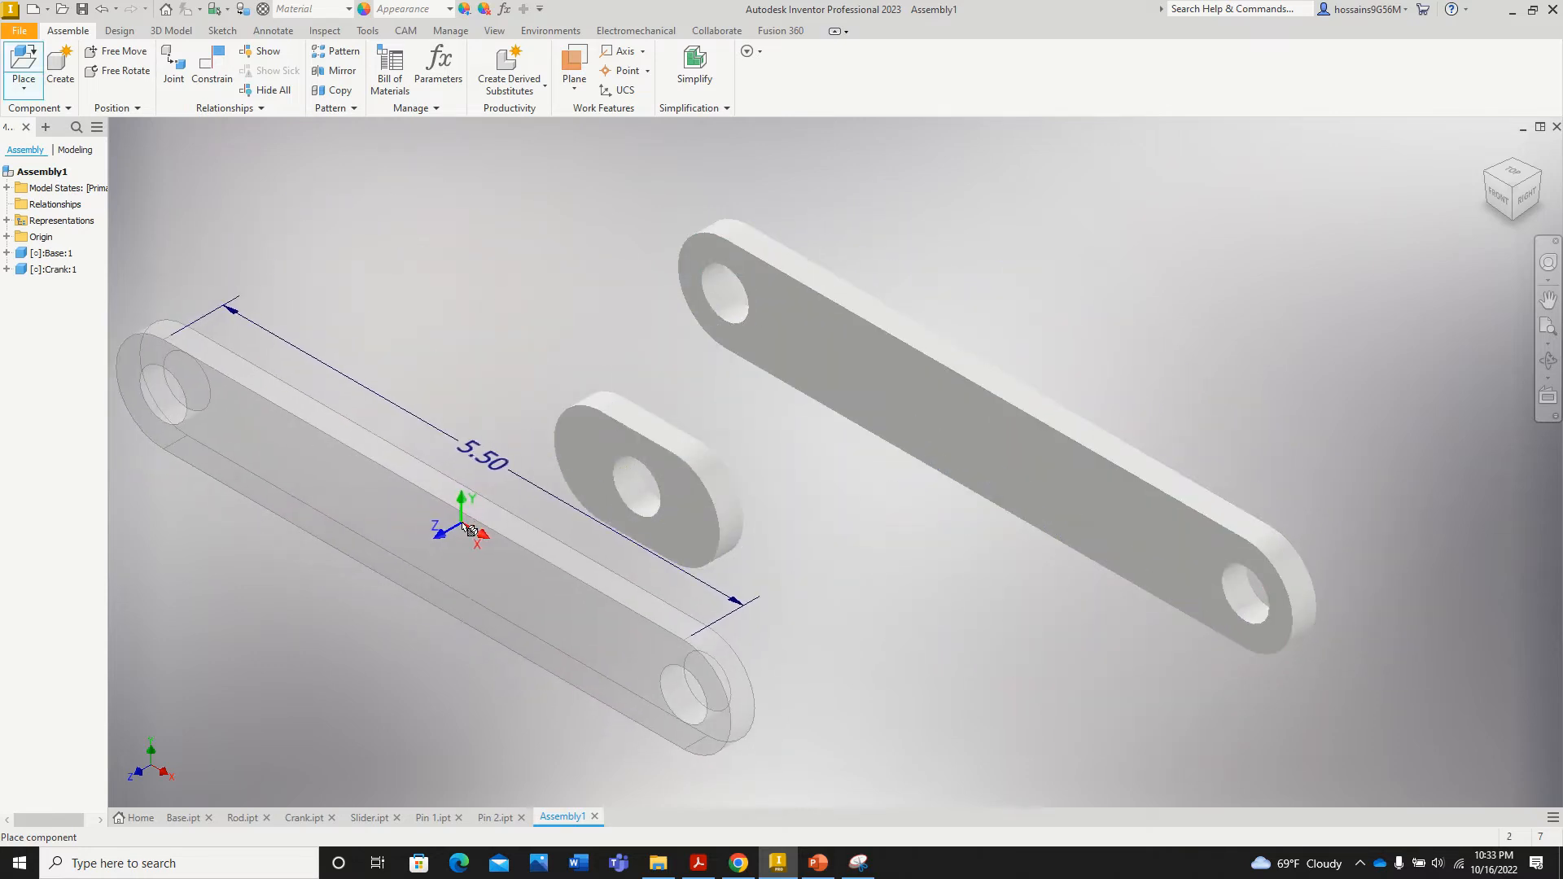
right_click(462, 533)
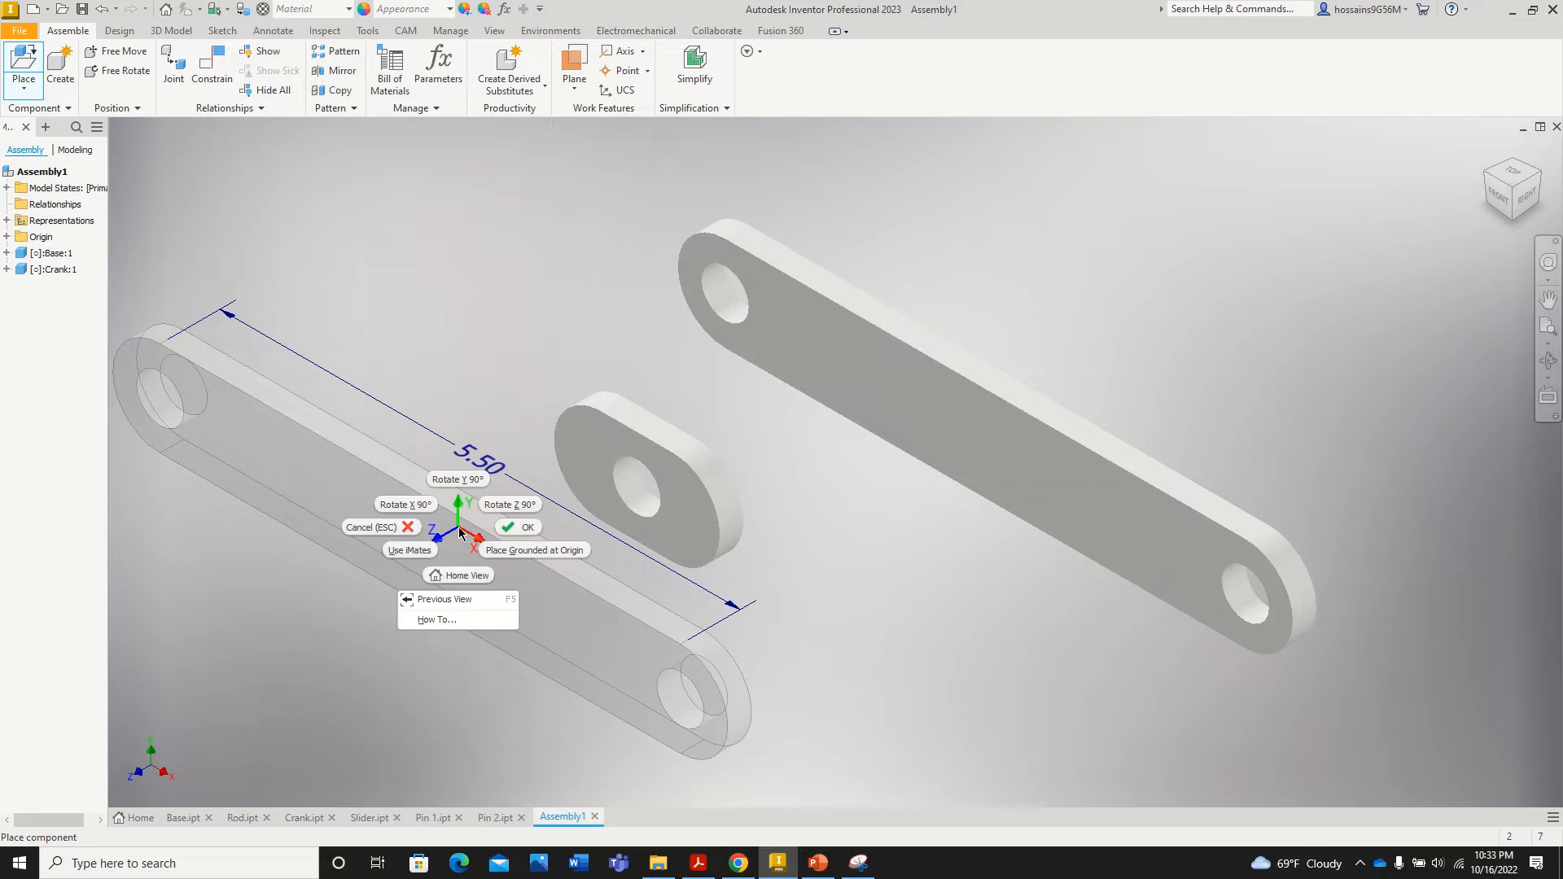
click(511, 527)
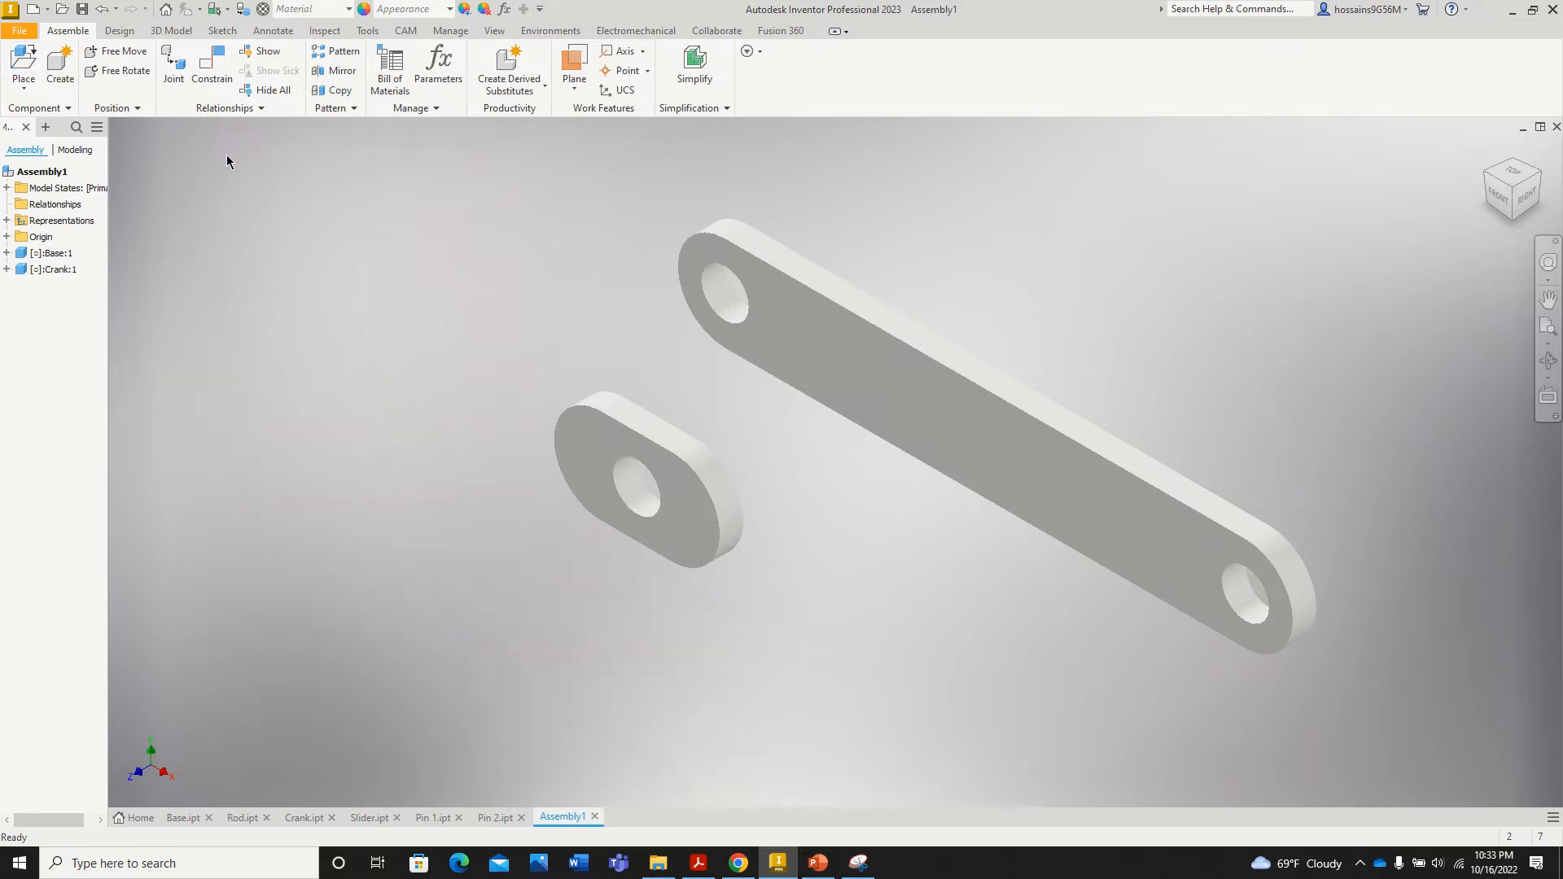
Step: Place one instance of the Rod part from the Documents folder in free space above the existing components
click(24, 65)
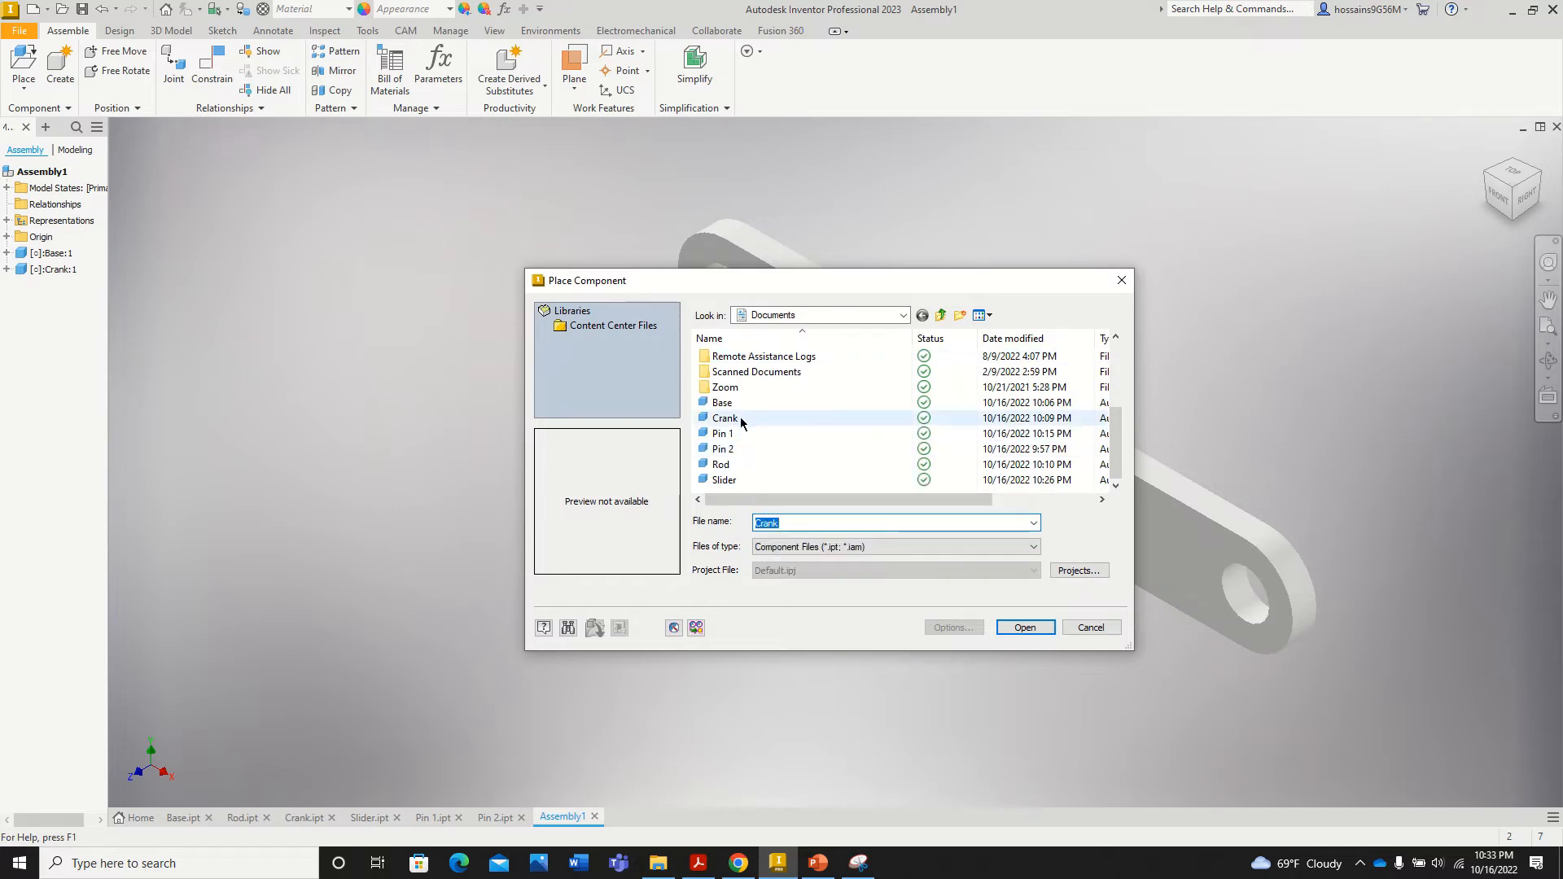
drag(831, 285, 517, 263)
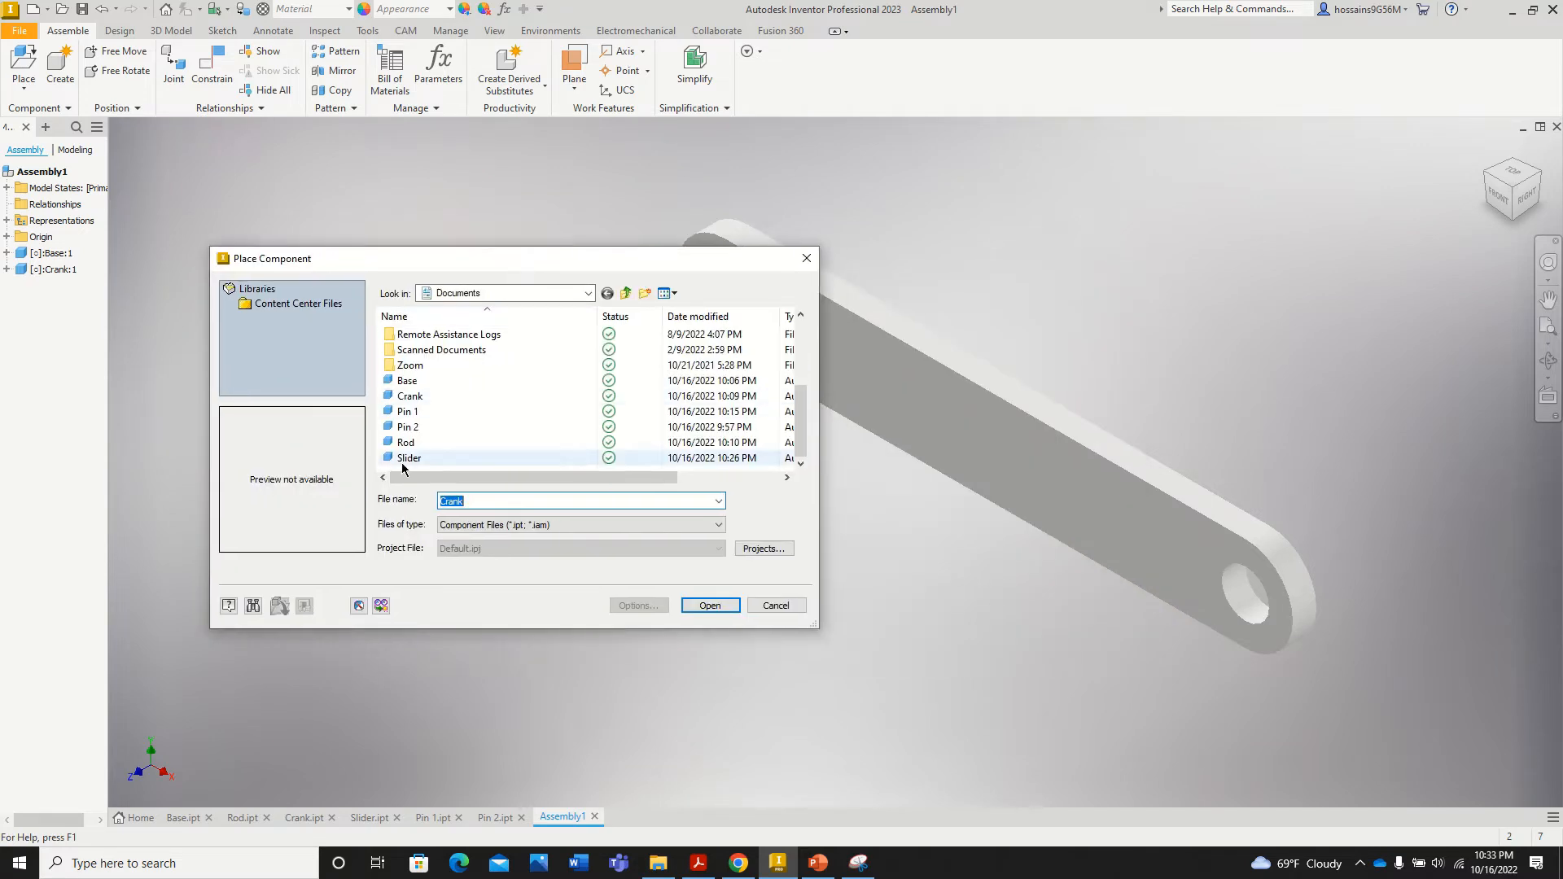
click(415, 444)
click(709, 605)
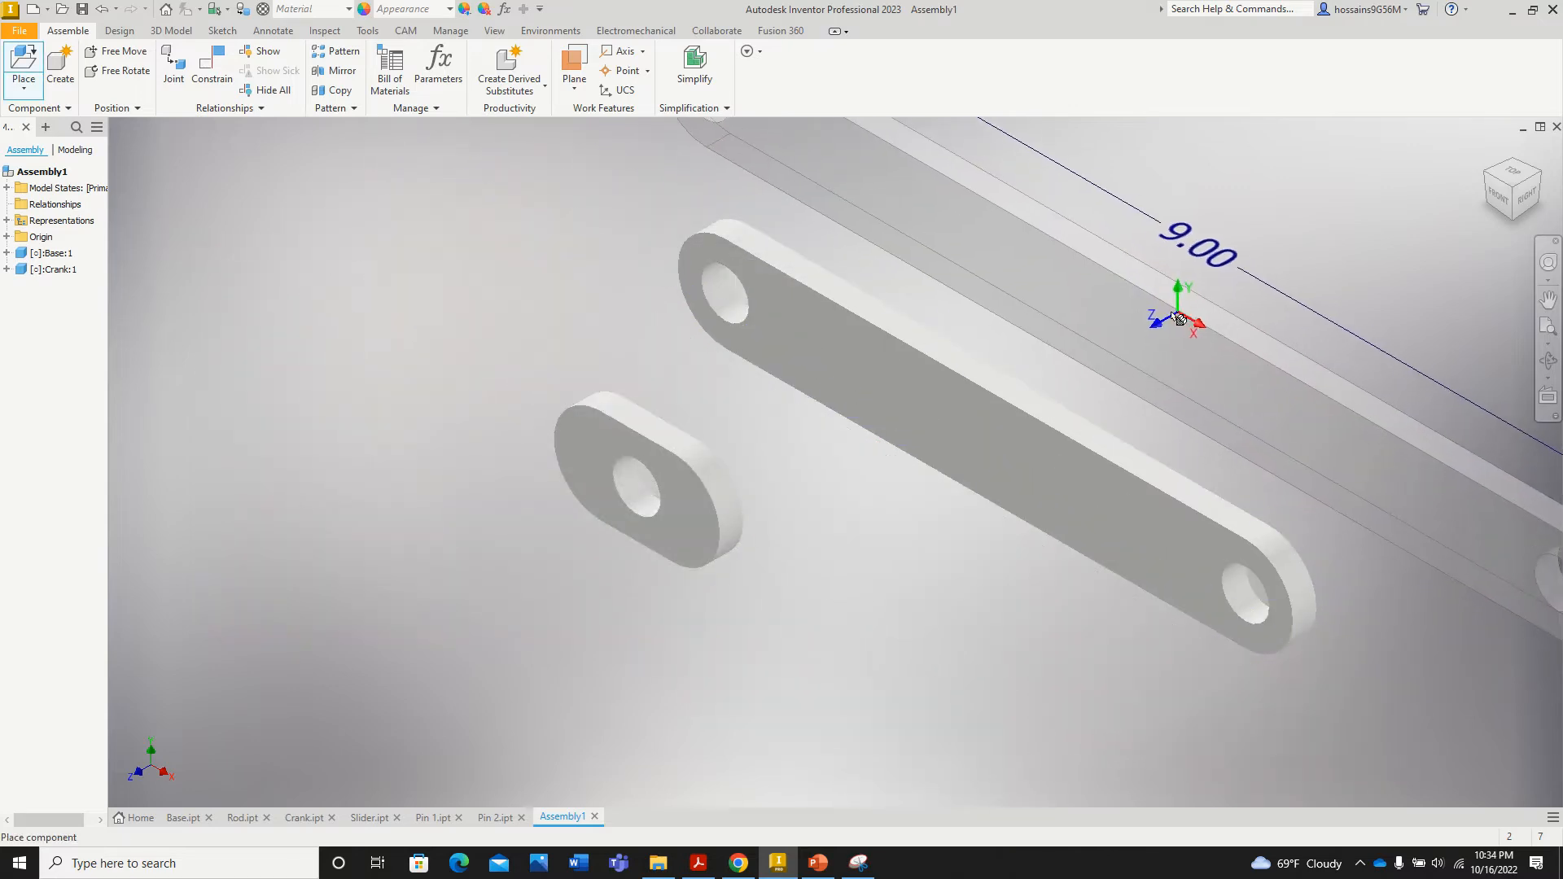
click(1172, 319)
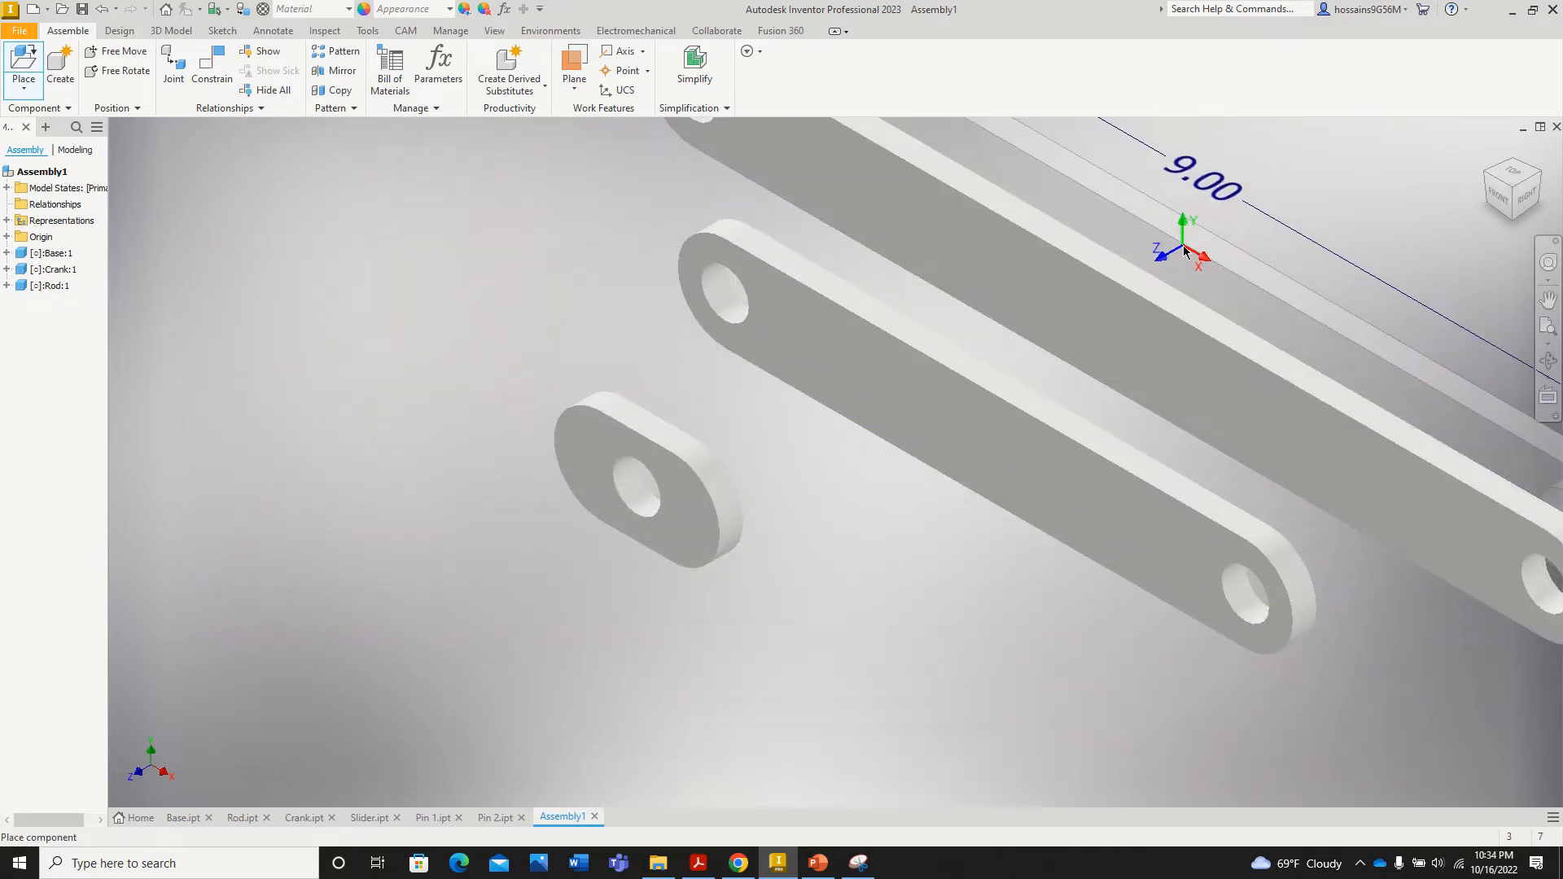
right_click(1182, 246)
click(1239, 259)
Step: Place one instance of the Slider part from the Documents folder in the free space beside the Rod and Crank
scroll(310, 334, up, 5)
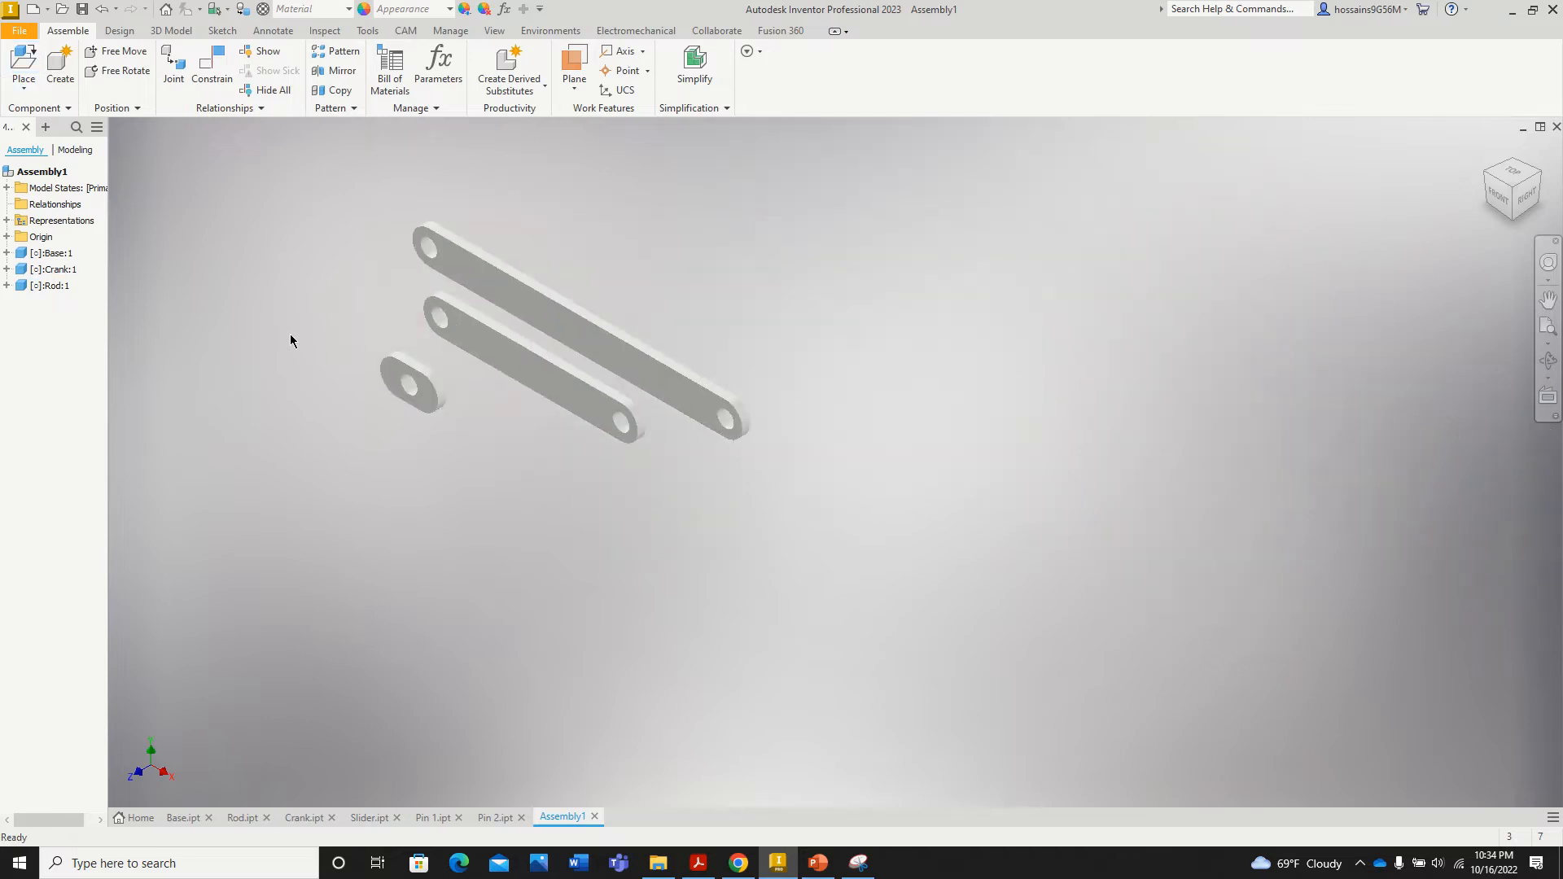
click(23, 63)
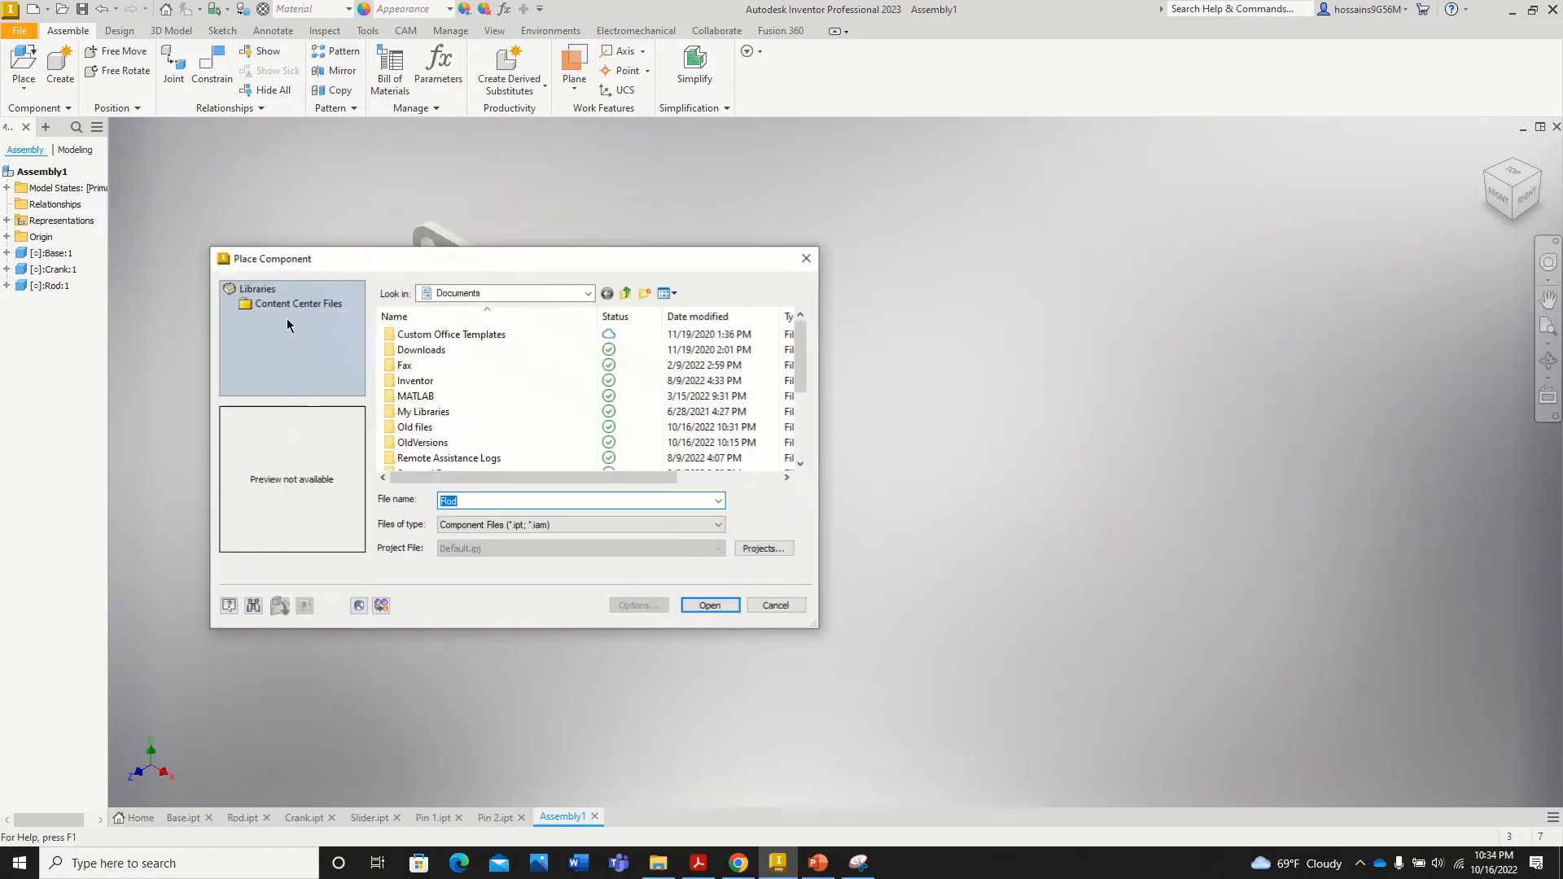
scroll(451, 415, down, 3)
click(432, 457)
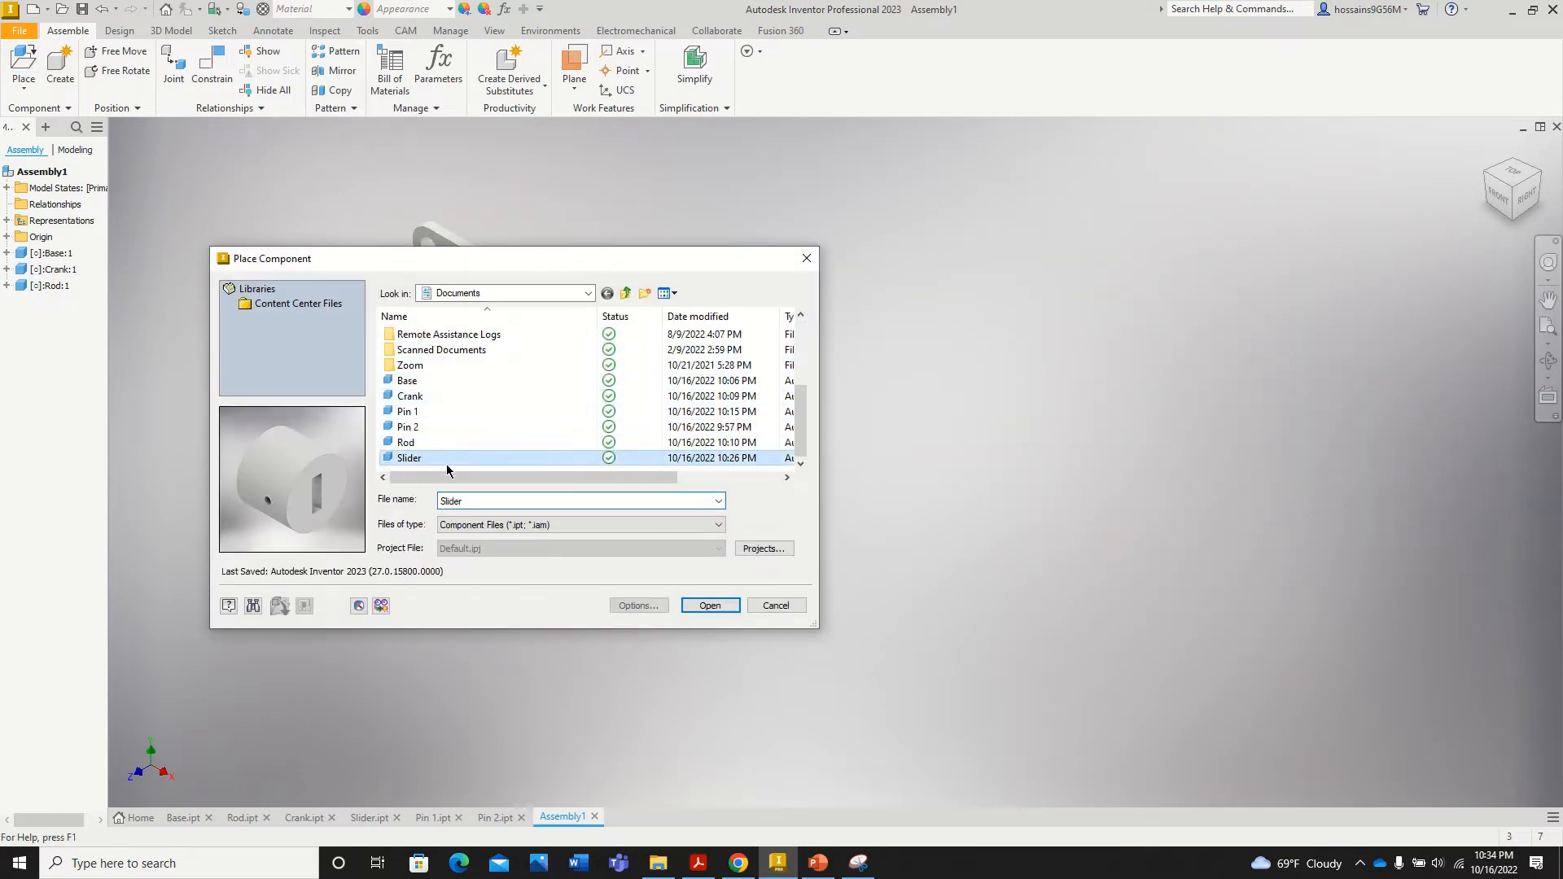
click(710, 606)
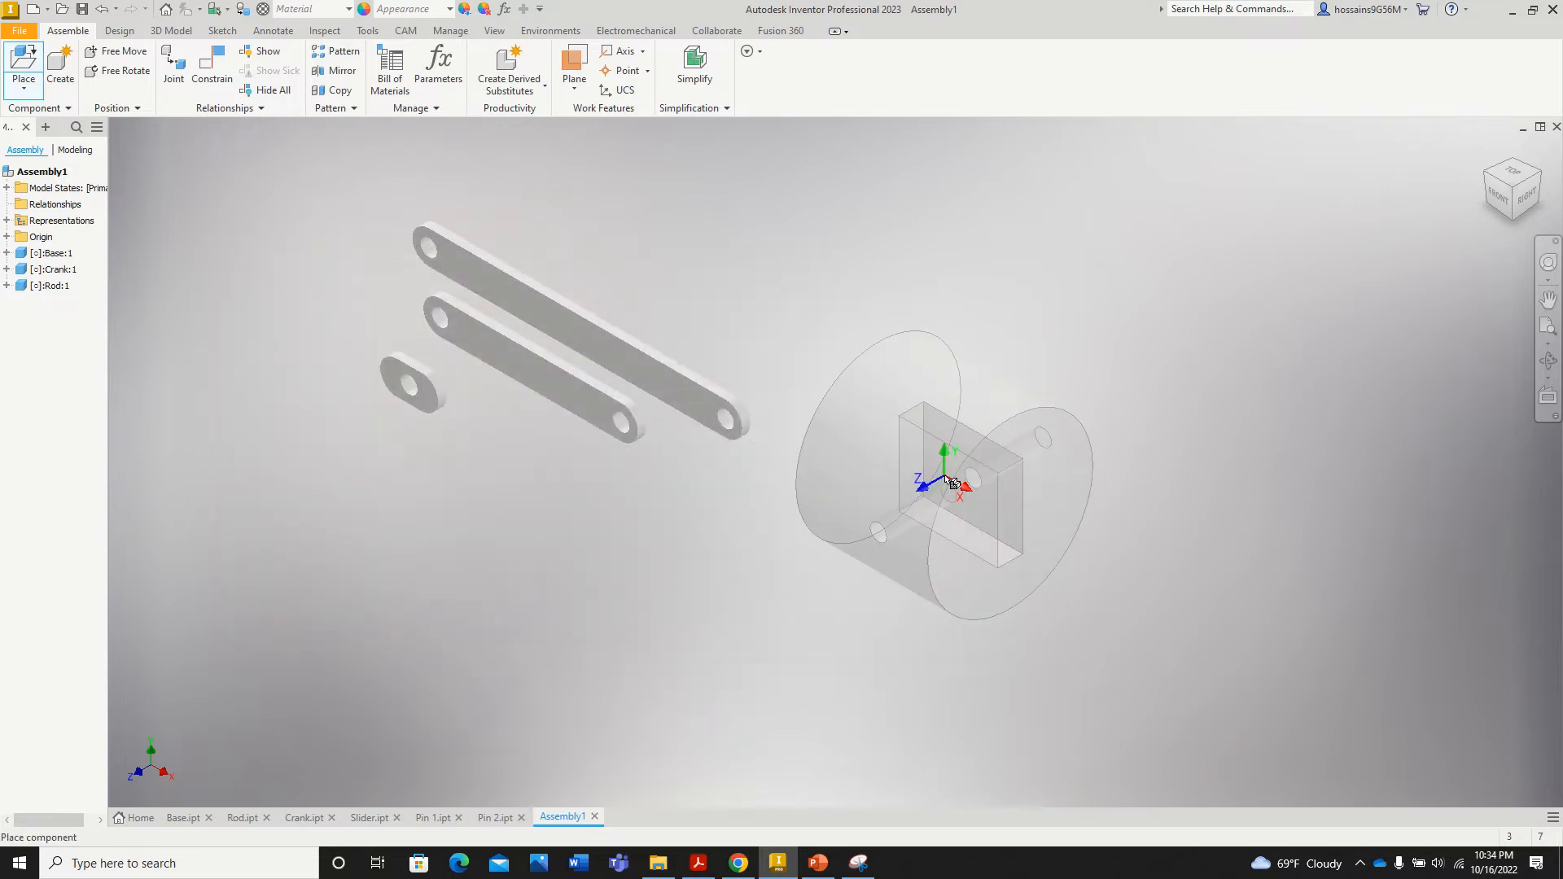
click(935, 441)
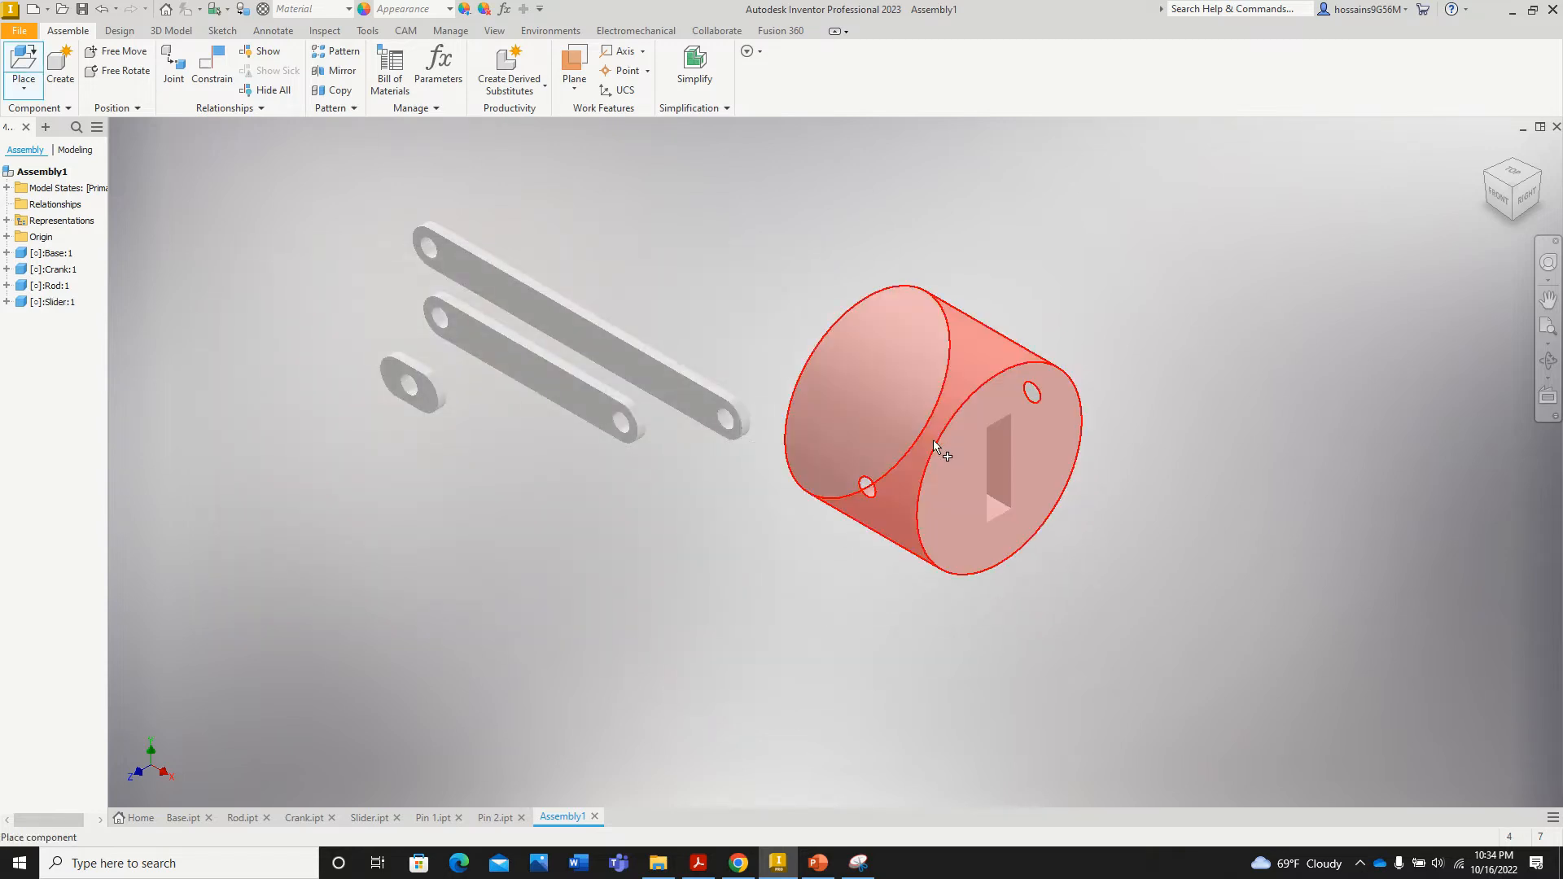
right_click(1159, 458)
click(1201, 466)
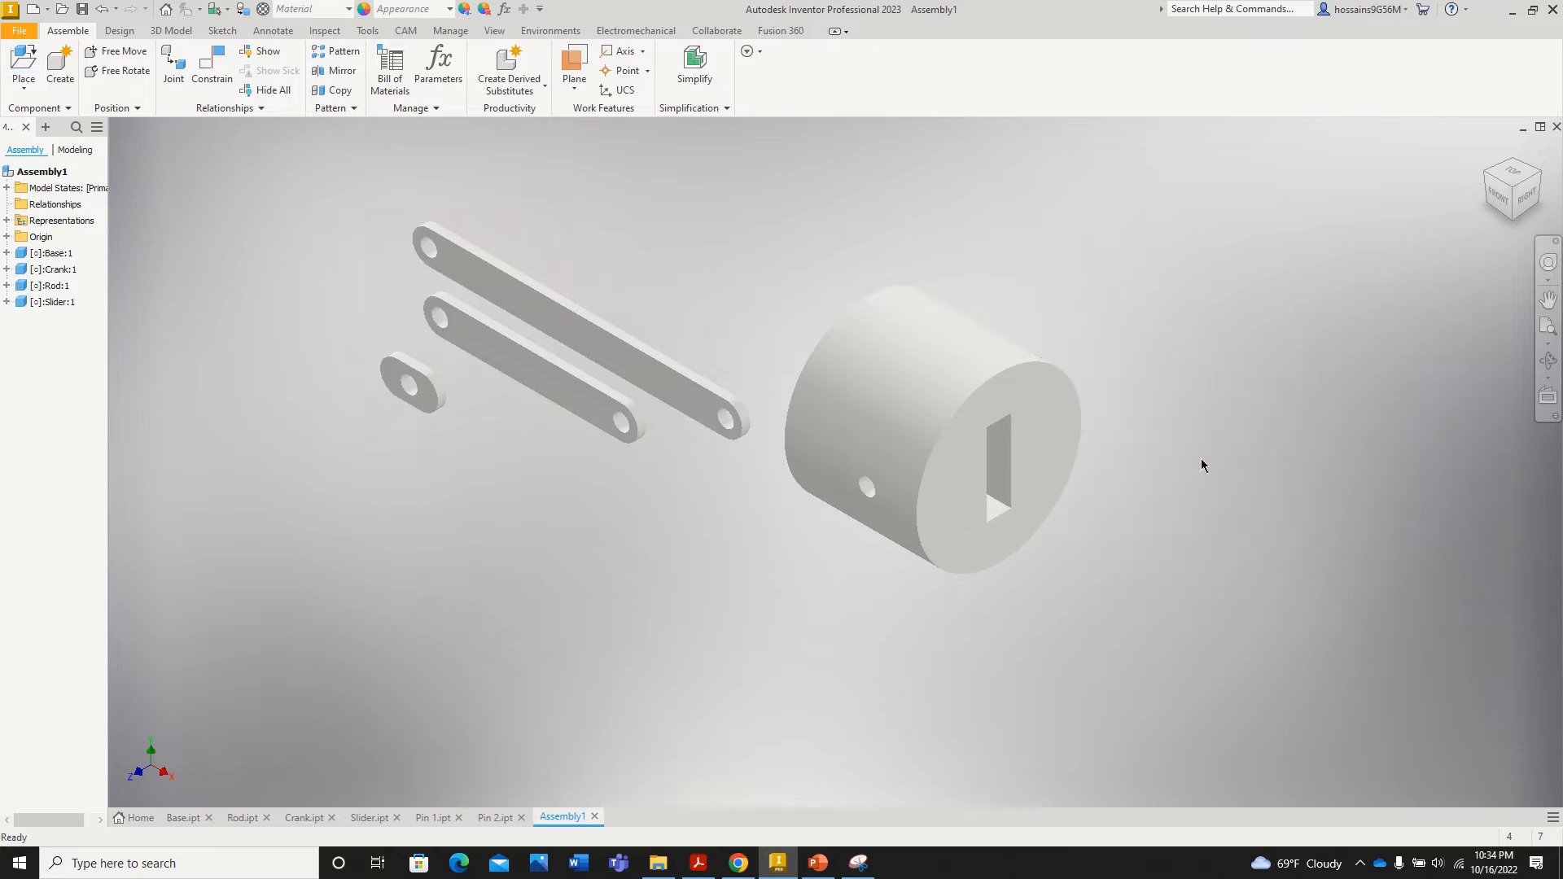
Step: Place one instance of the Pin 1 part from the Documents folder just below the Crank, near the Base
click(26, 85)
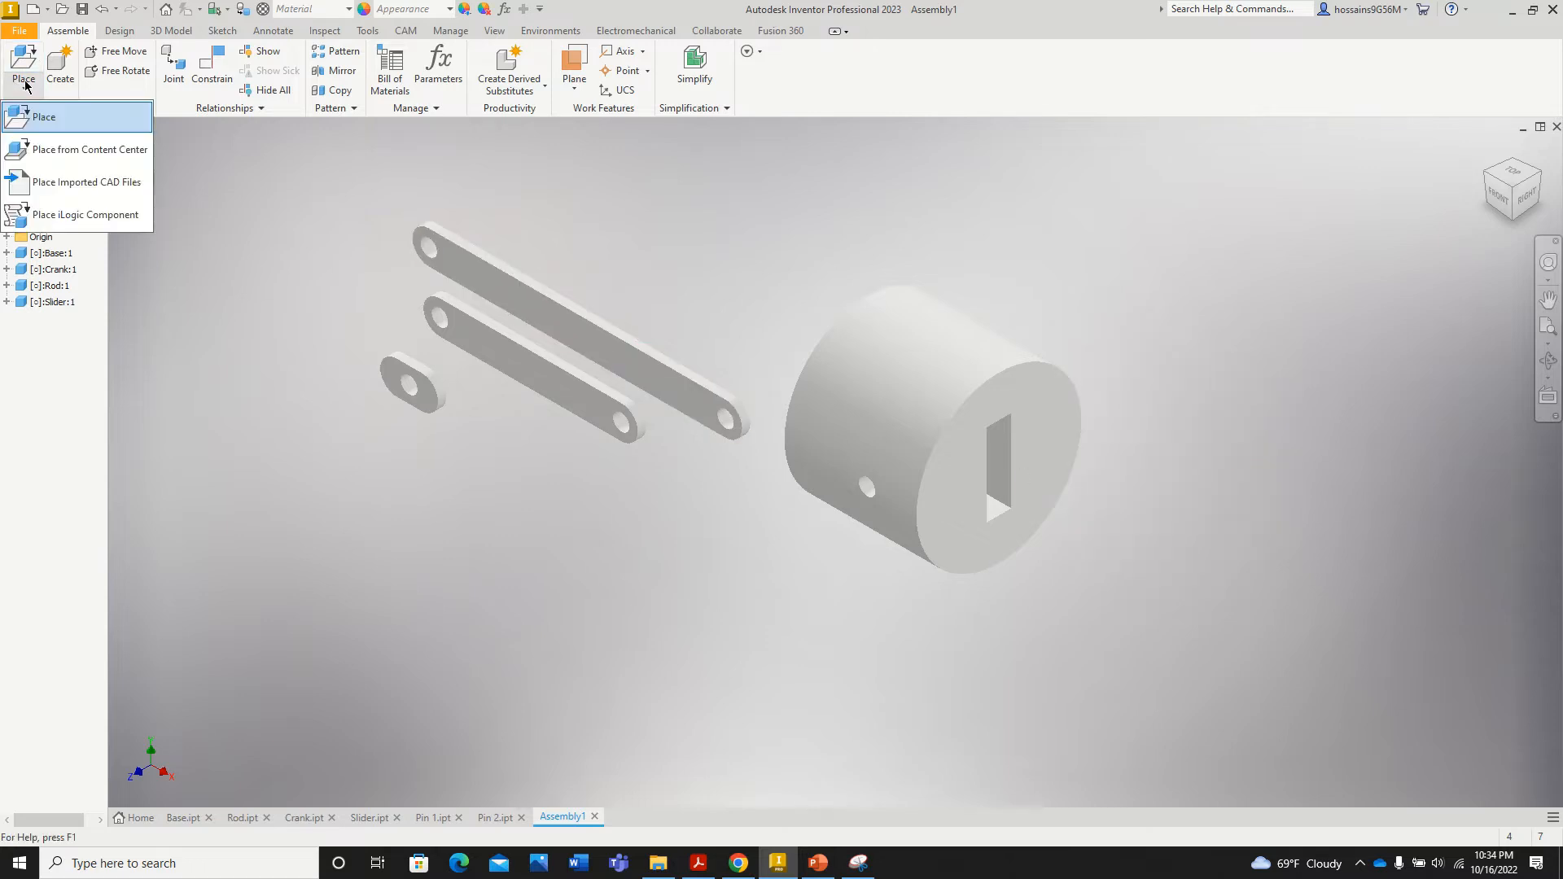
click(27, 75)
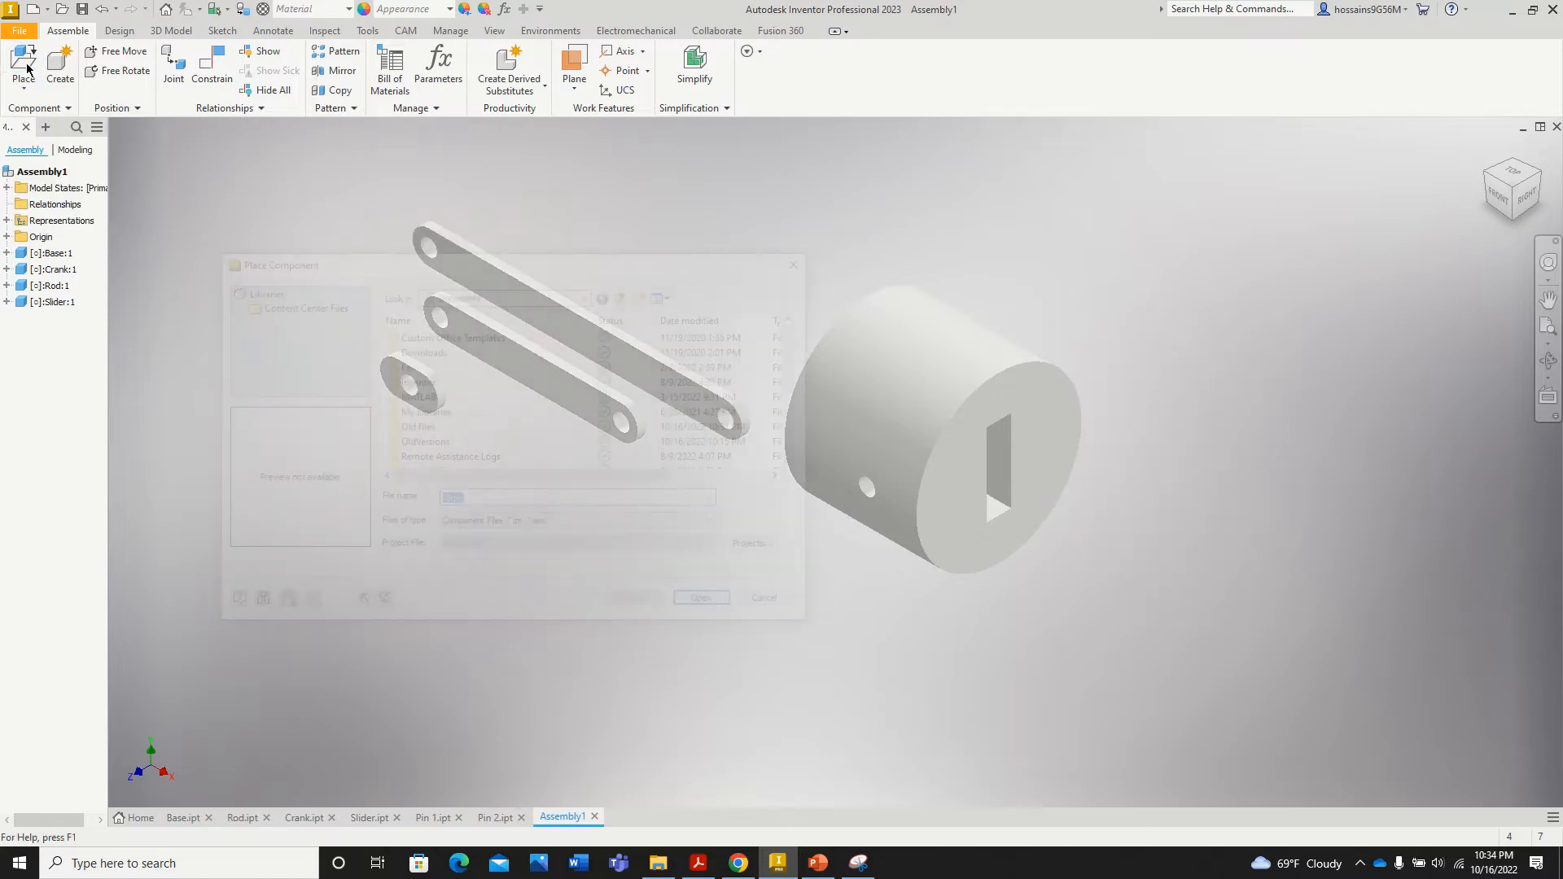
scroll(480, 415, down, 5)
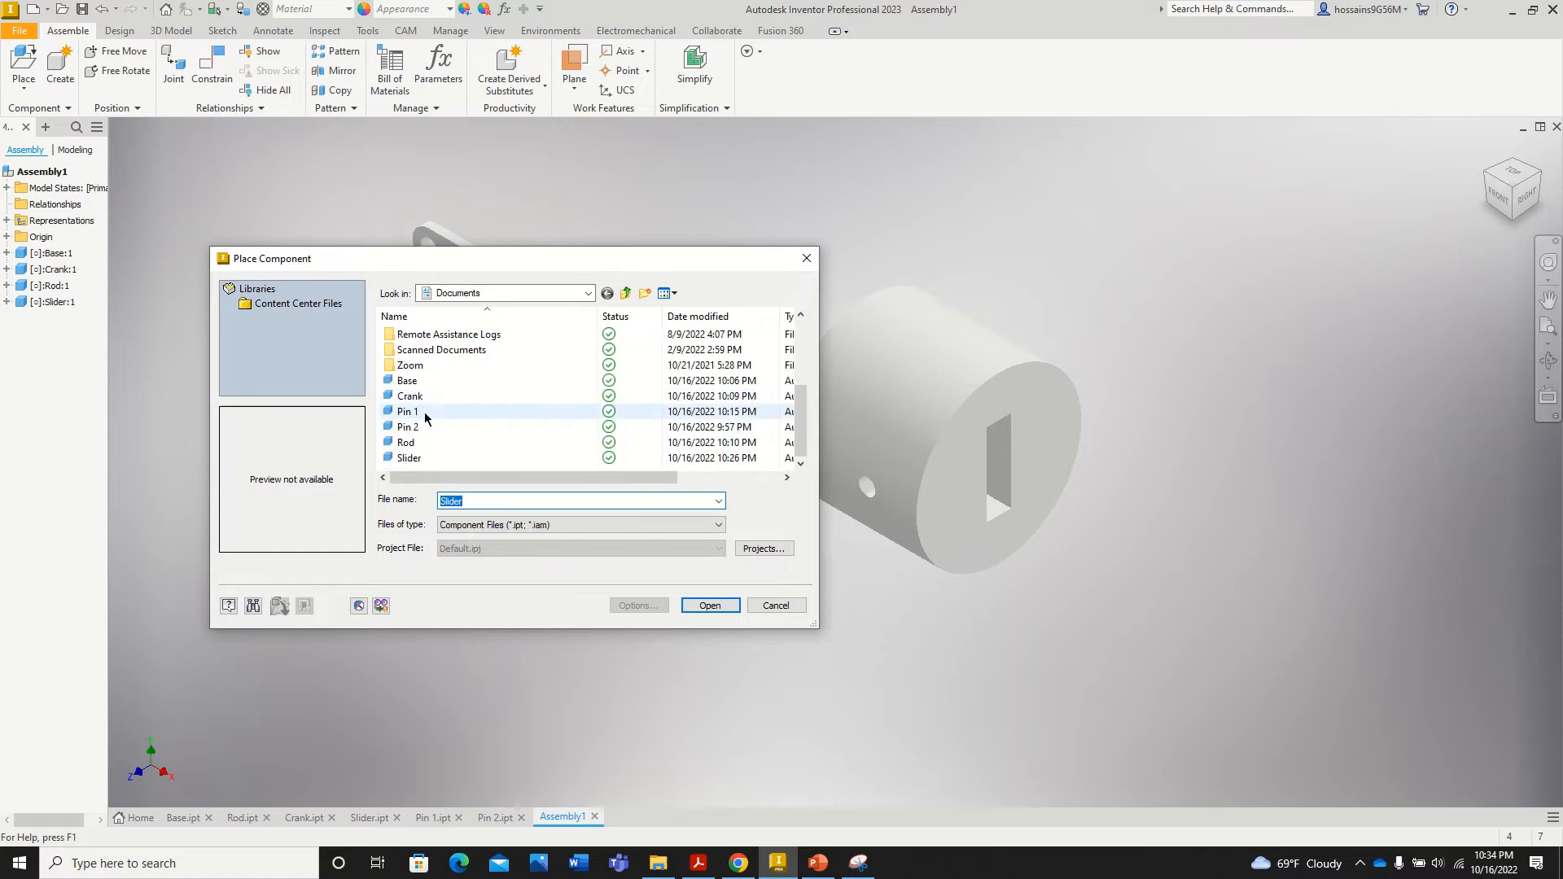
click(480, 413)
click(710, 605)
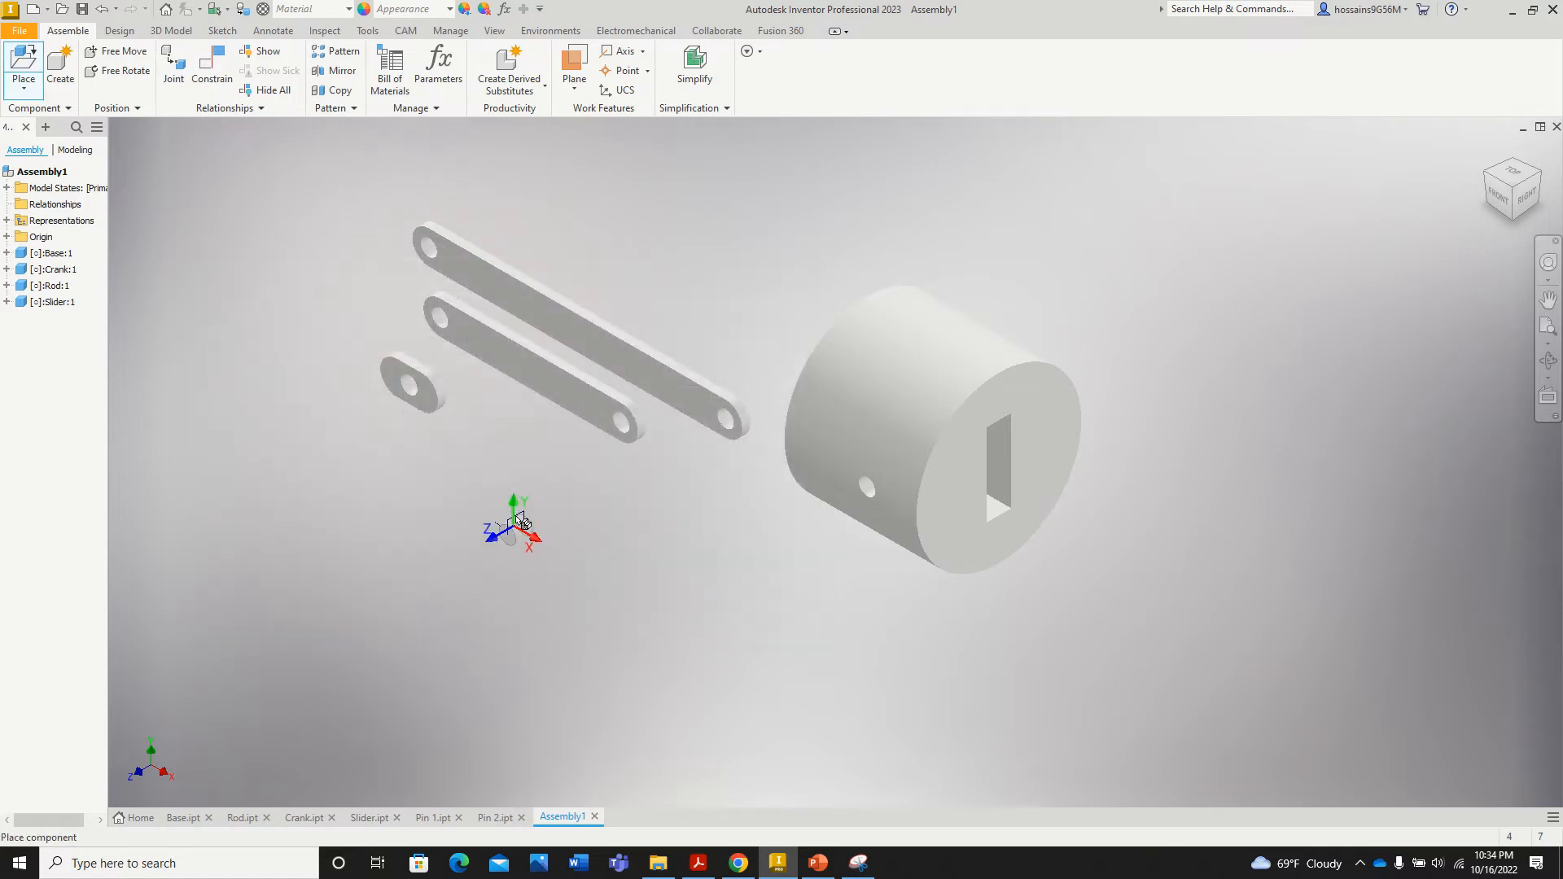
click(498, 446)
right_click(547, 496)
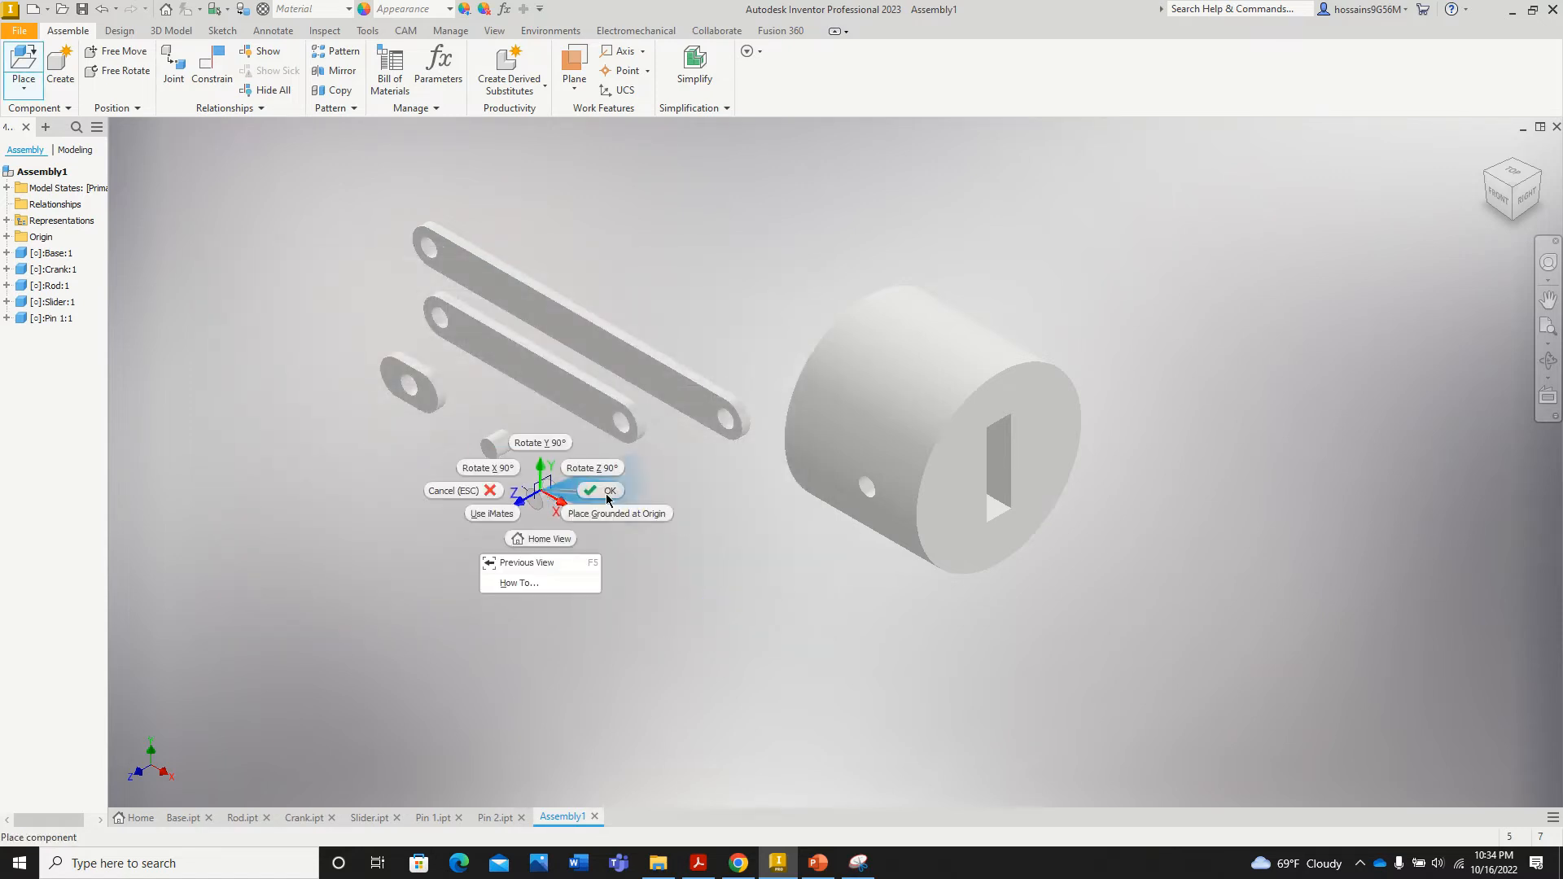
click(614, 498)
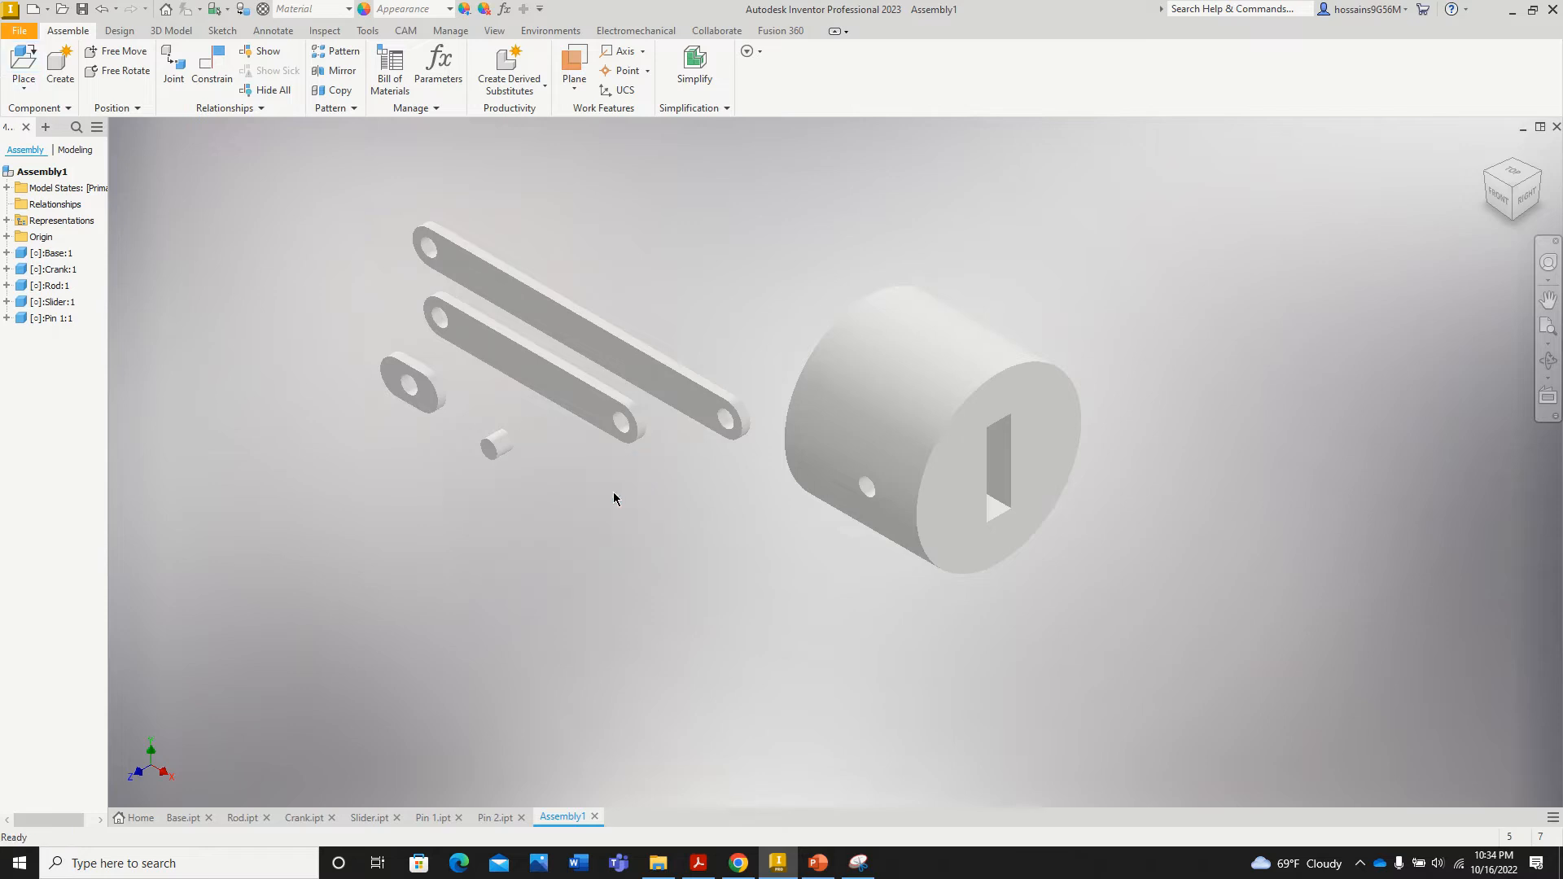
Step: Place one instance of the Pin 2 part from the Documents folder in free space between Pin 1 and the Slider
click(23, 65)
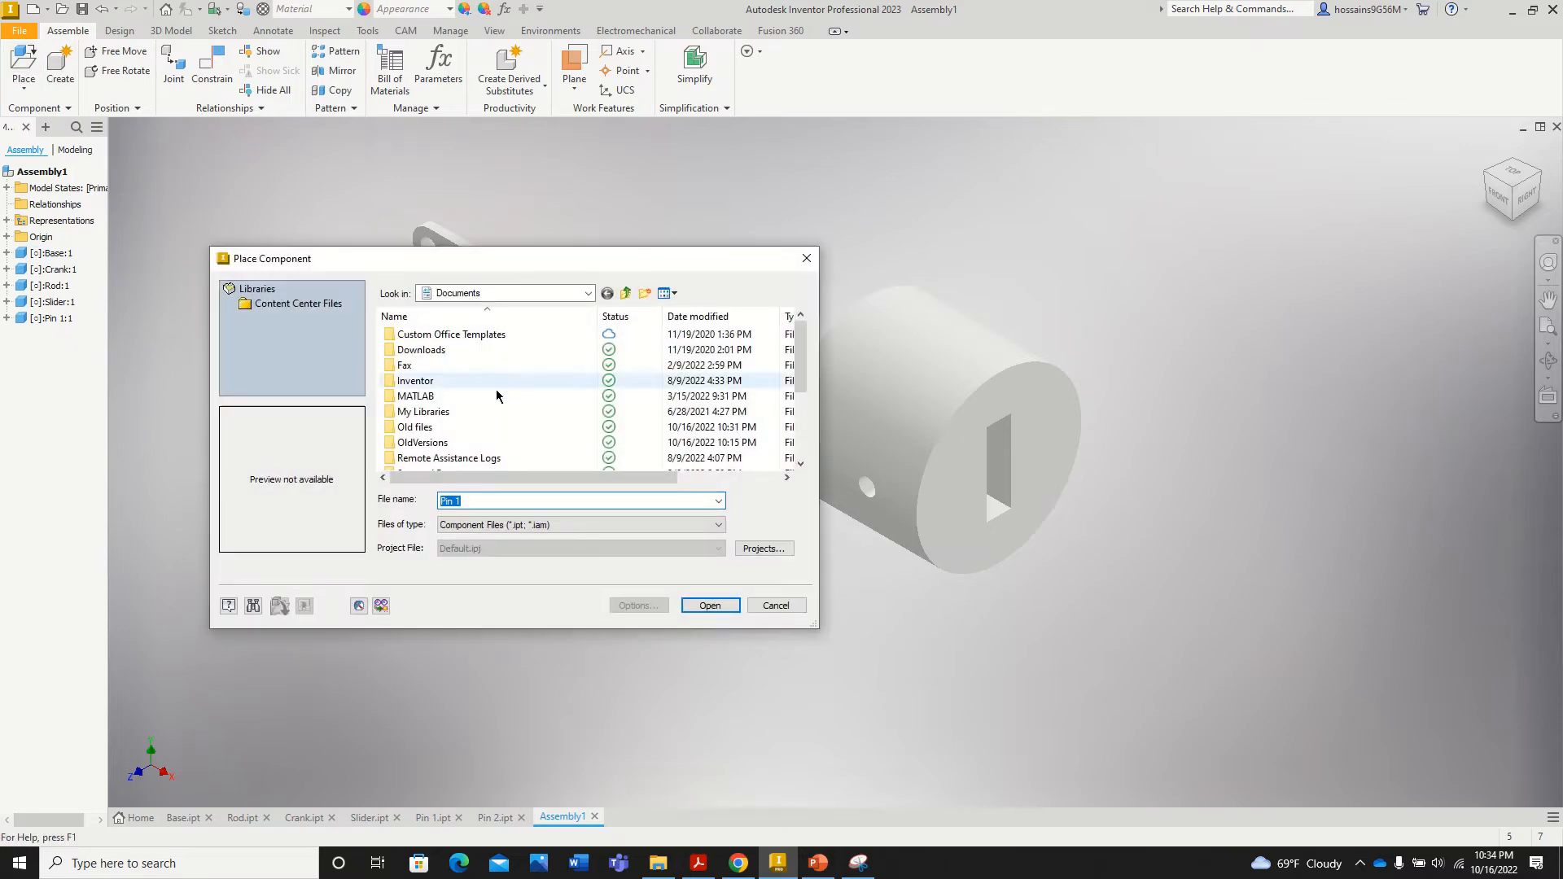
scroll(488, 391, down, 5)
click(442, 428)
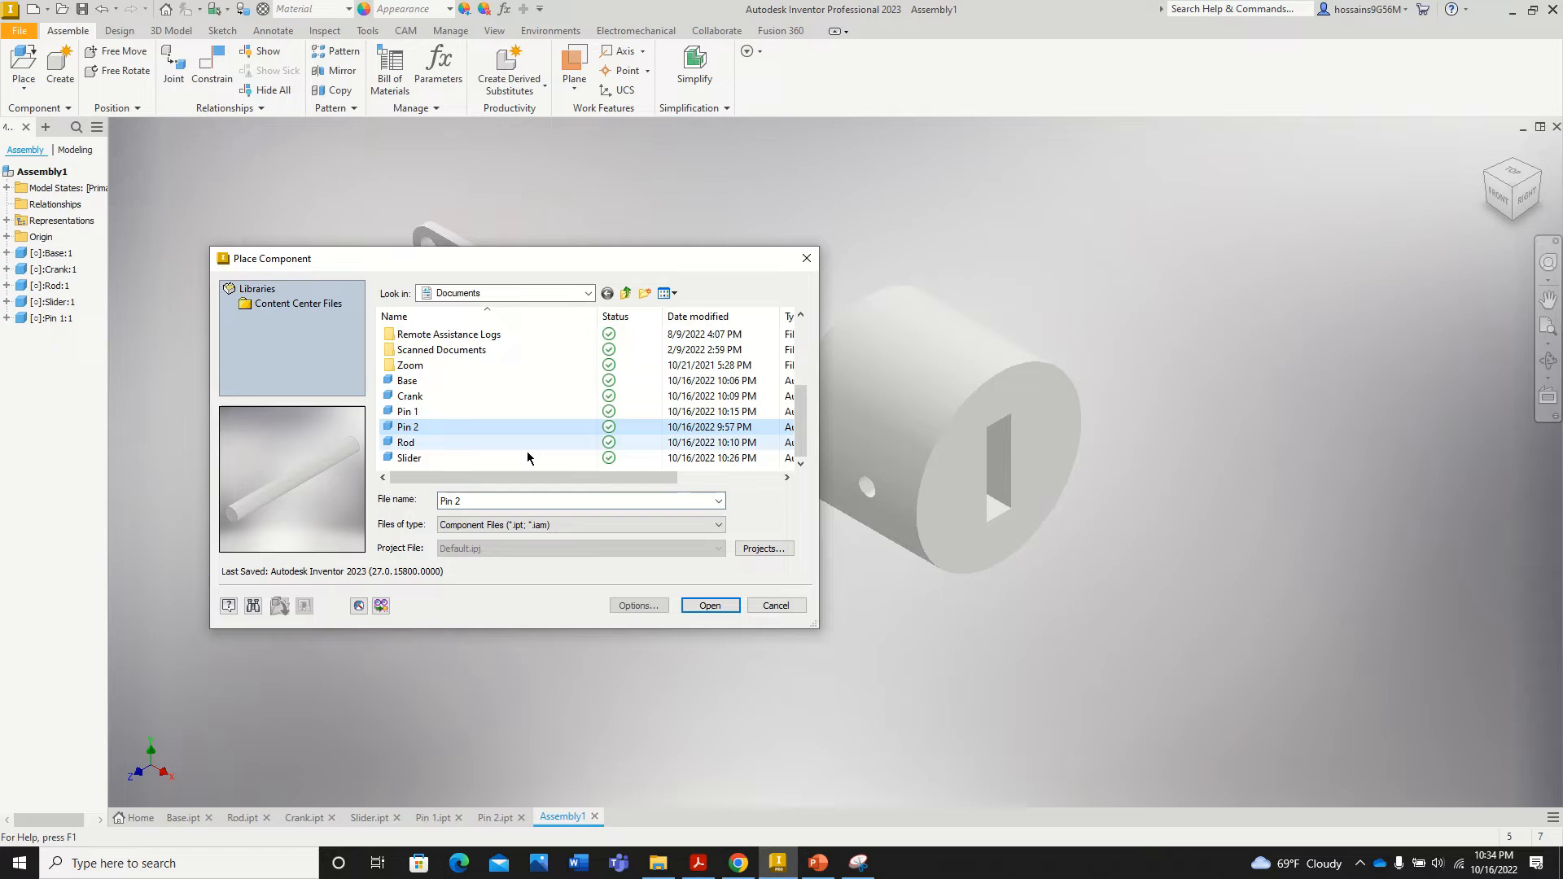
click(710, 605)
click(654, 543)
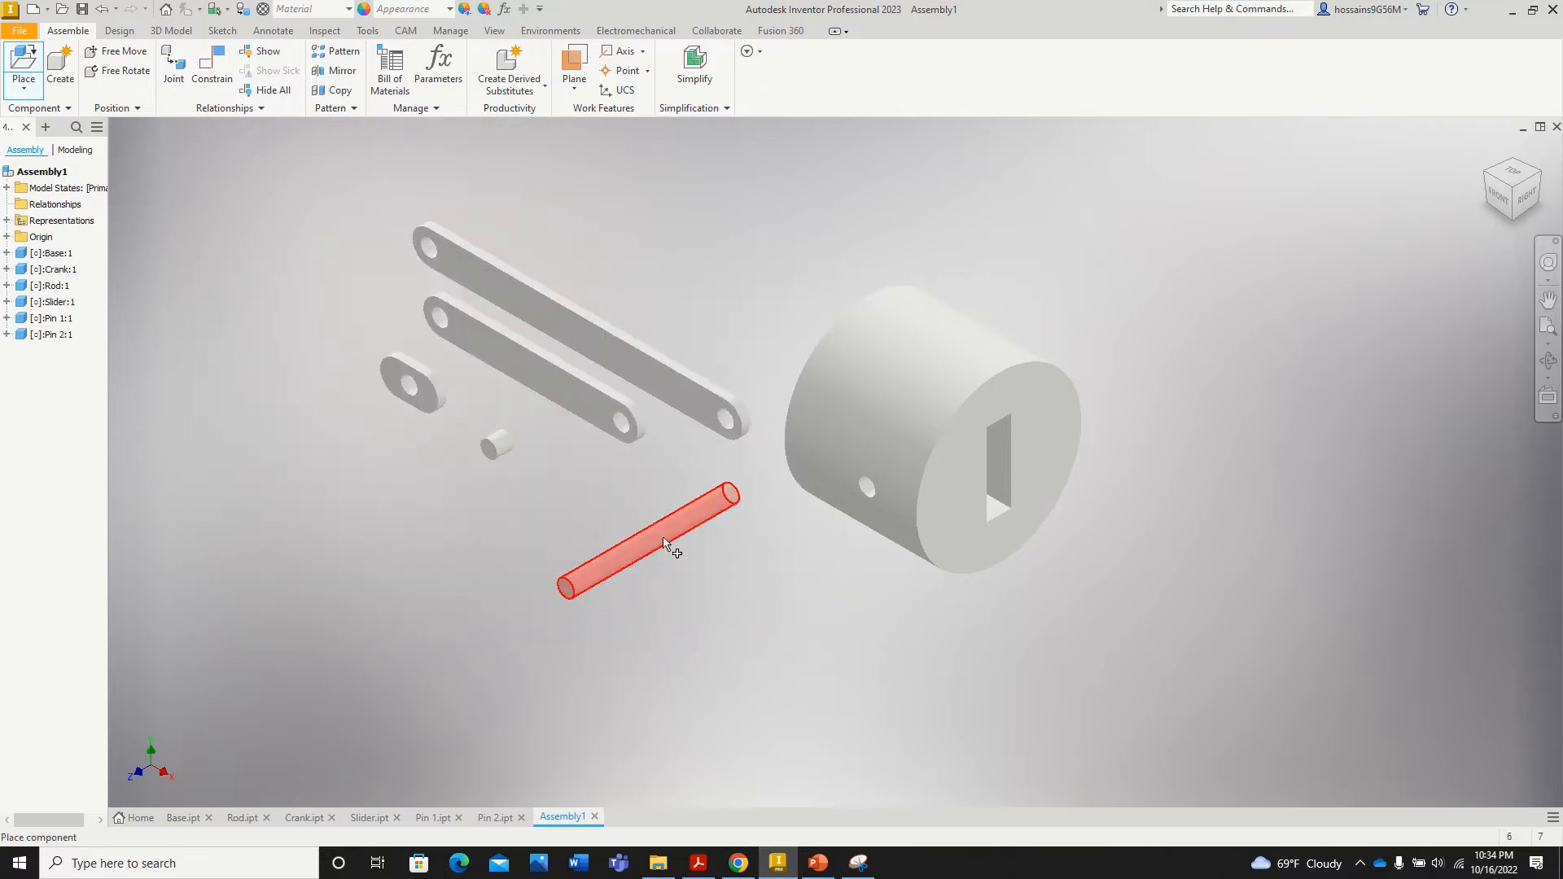
right_click(705, 562)
click(773, 559)
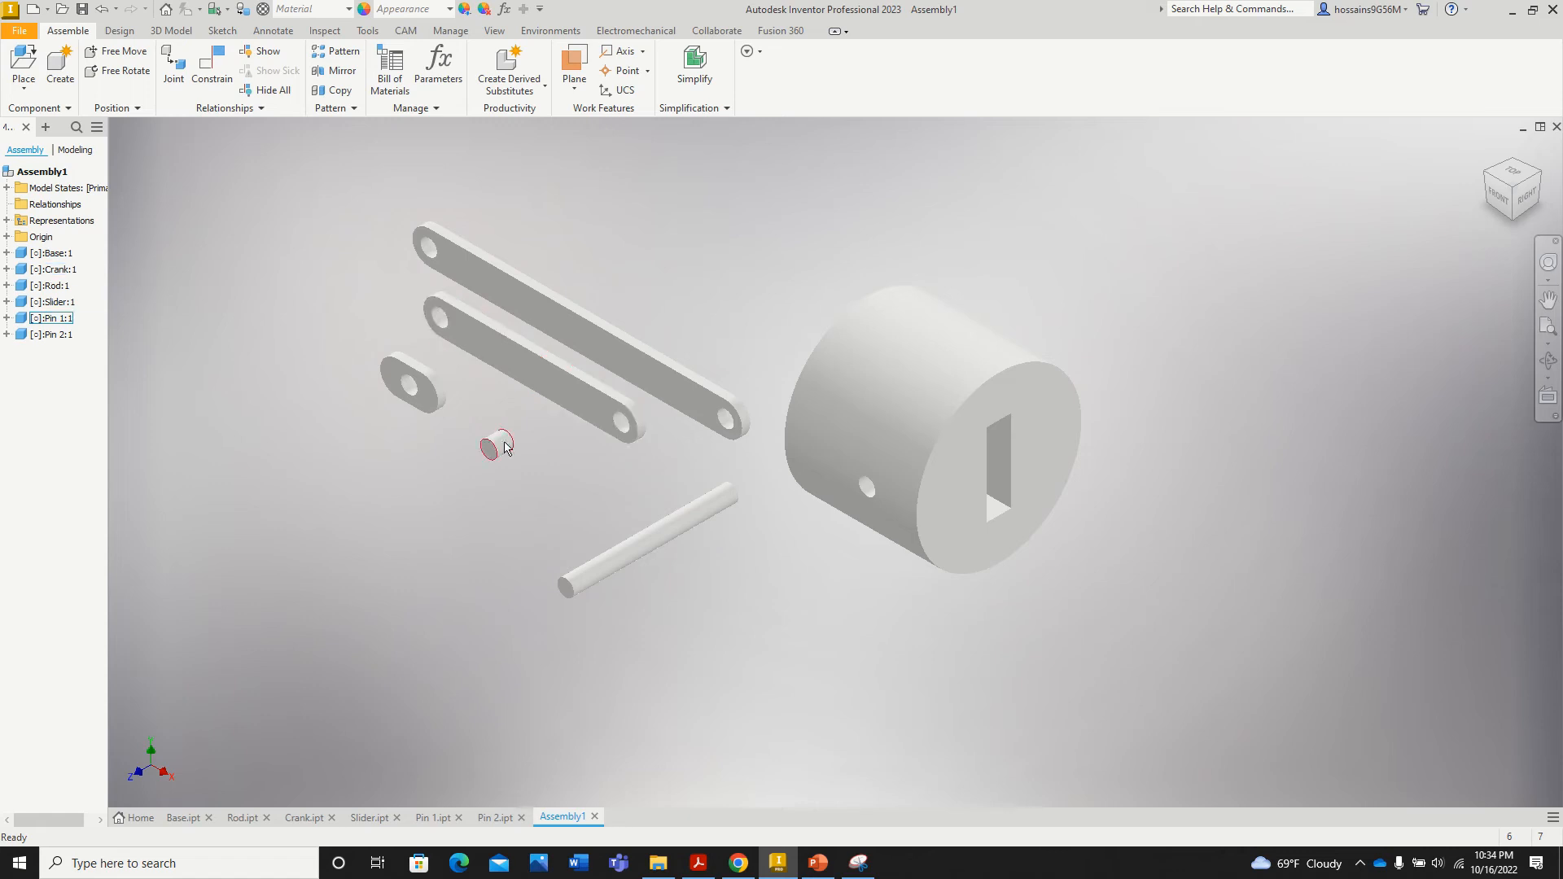
Step: Place a second instance of the Pin 1 part from the Documents folder beside the first one
click(24, 65)
scroll(525, 468, down, 3)
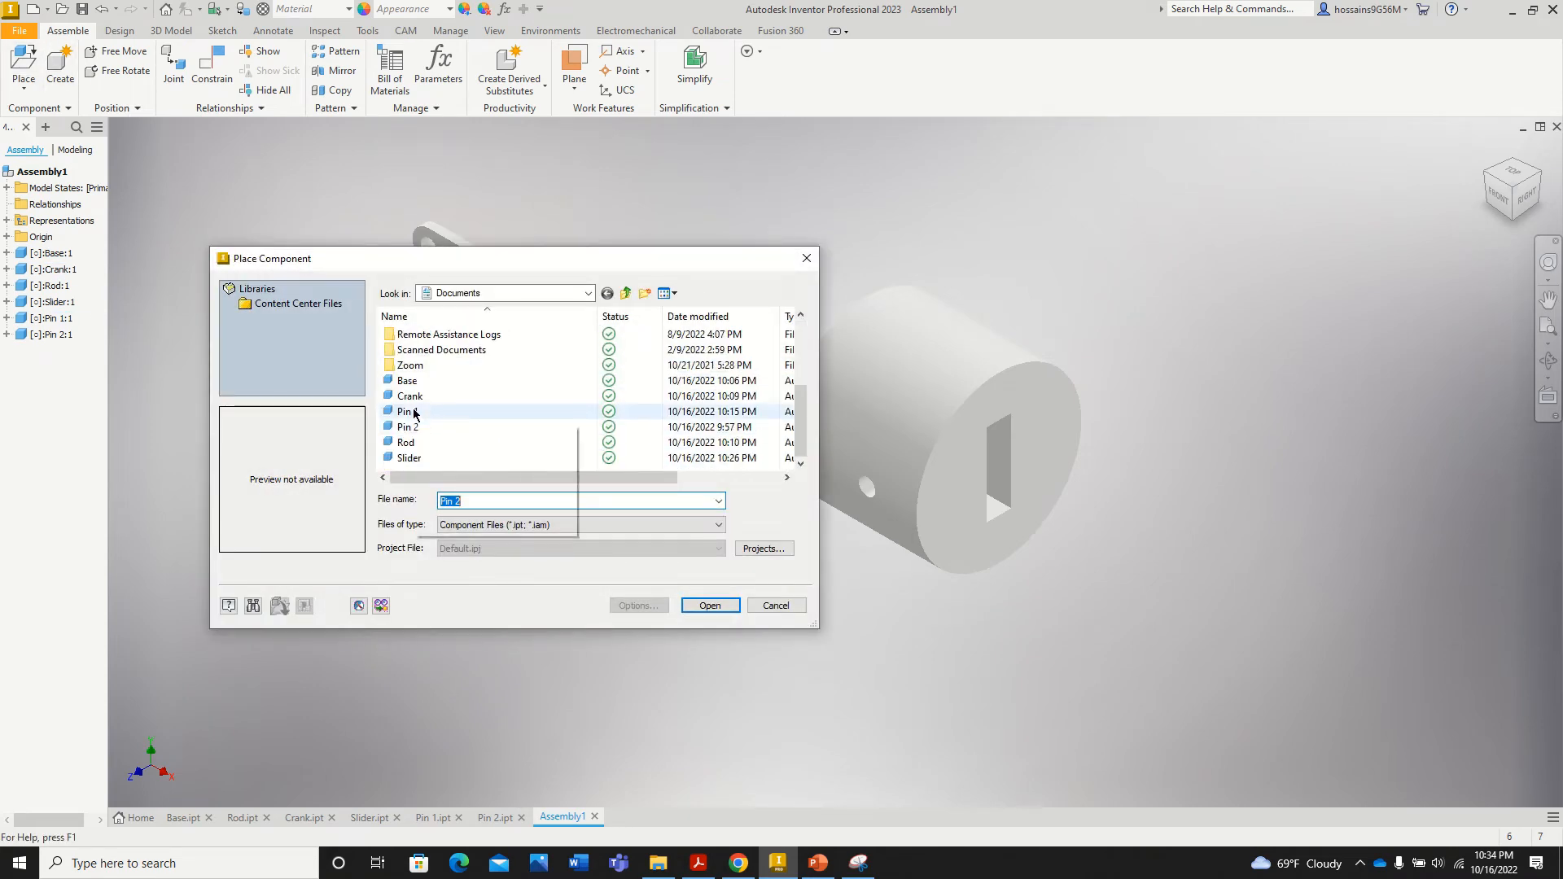
click(521, 411)
click(707, 606)
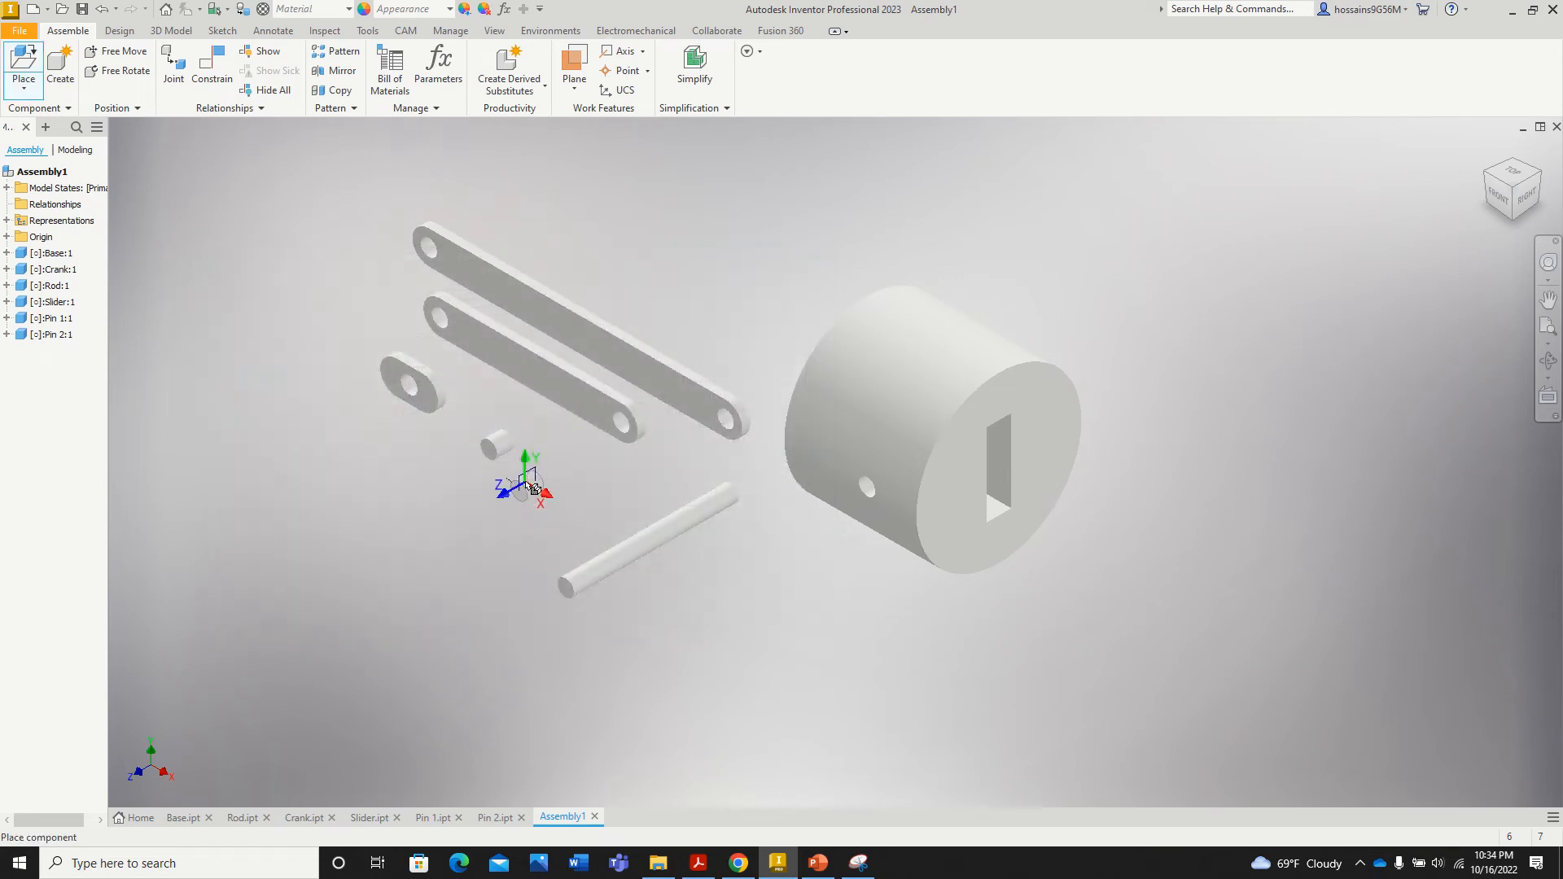
click(537, 474)
right_click(574, 489)
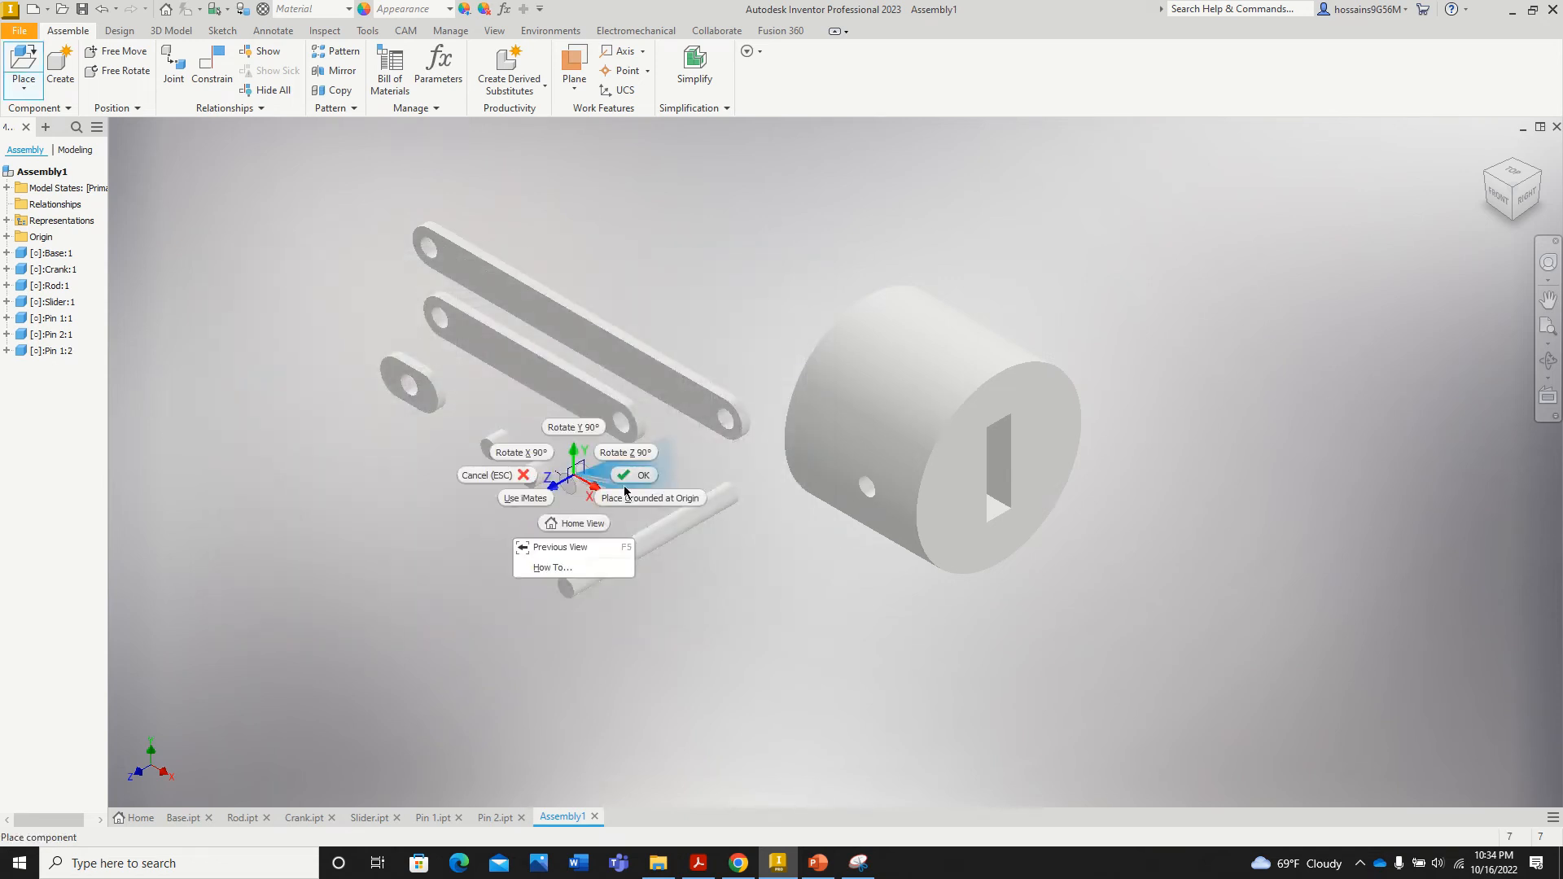
click(488, 466)
scroll(480, 472, up, 3)
scroll(472, 477, down, 2)
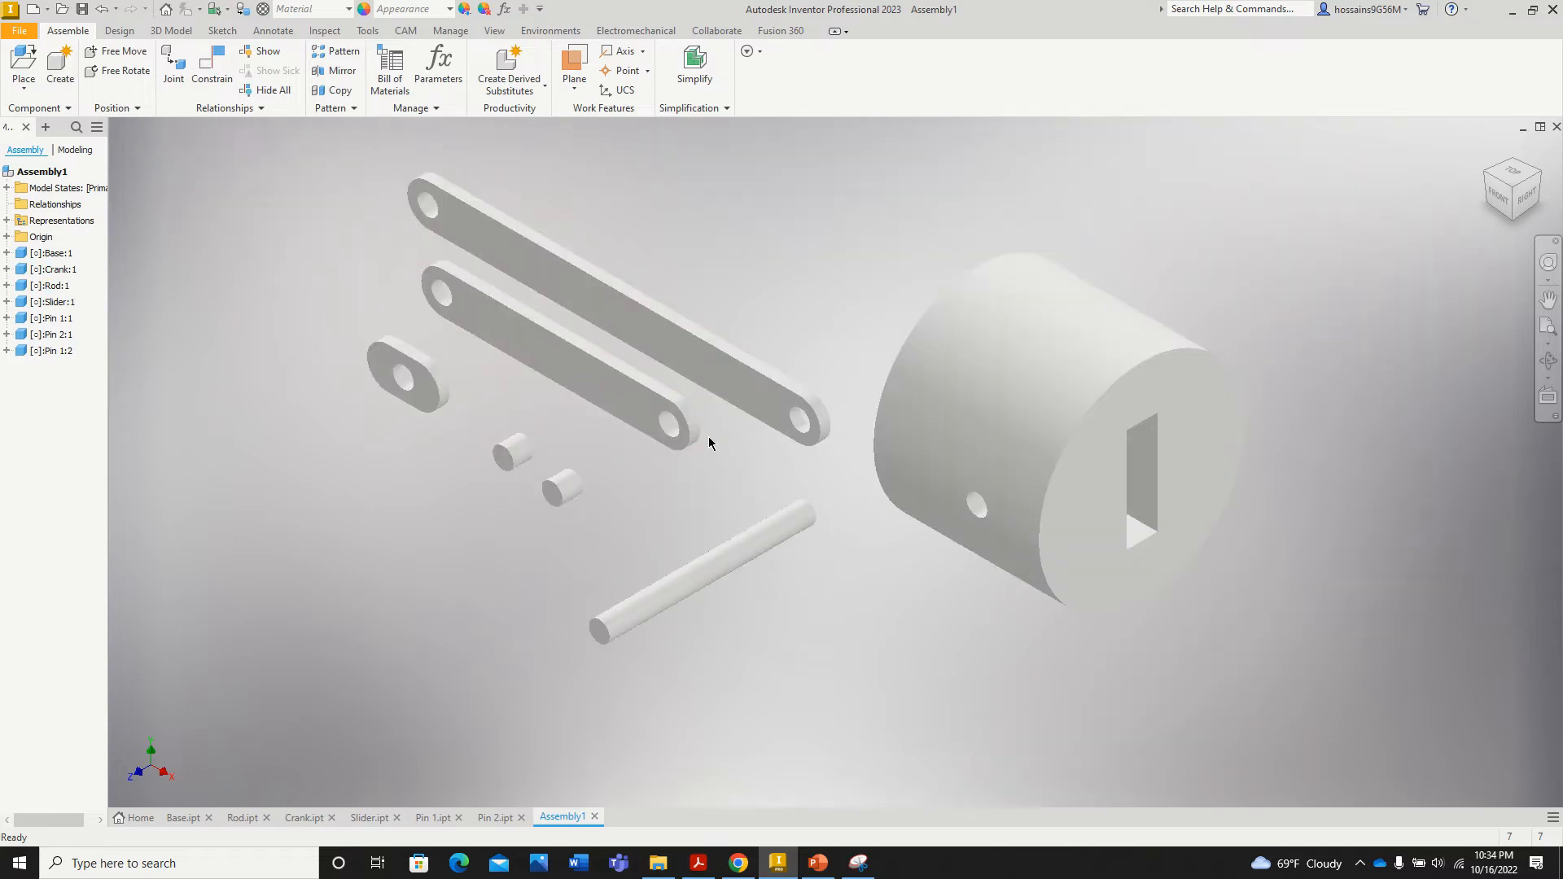
Step: Save the assembly as Assembly1 in the Documents folder, including all changed dependent part files
click(82, 10)
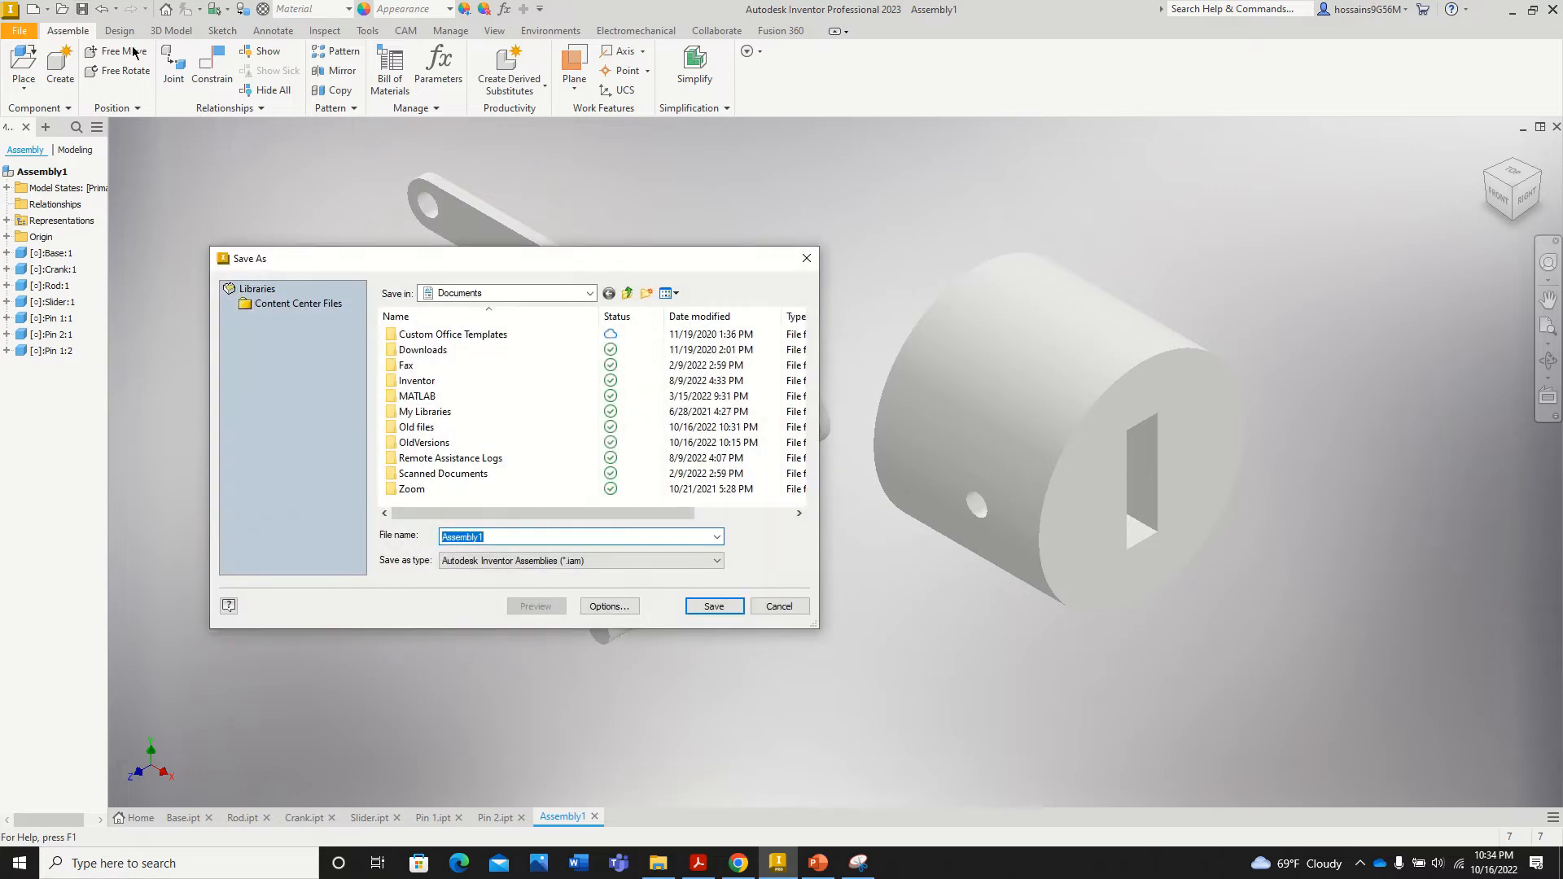
scroll(488, 518, right, 1)
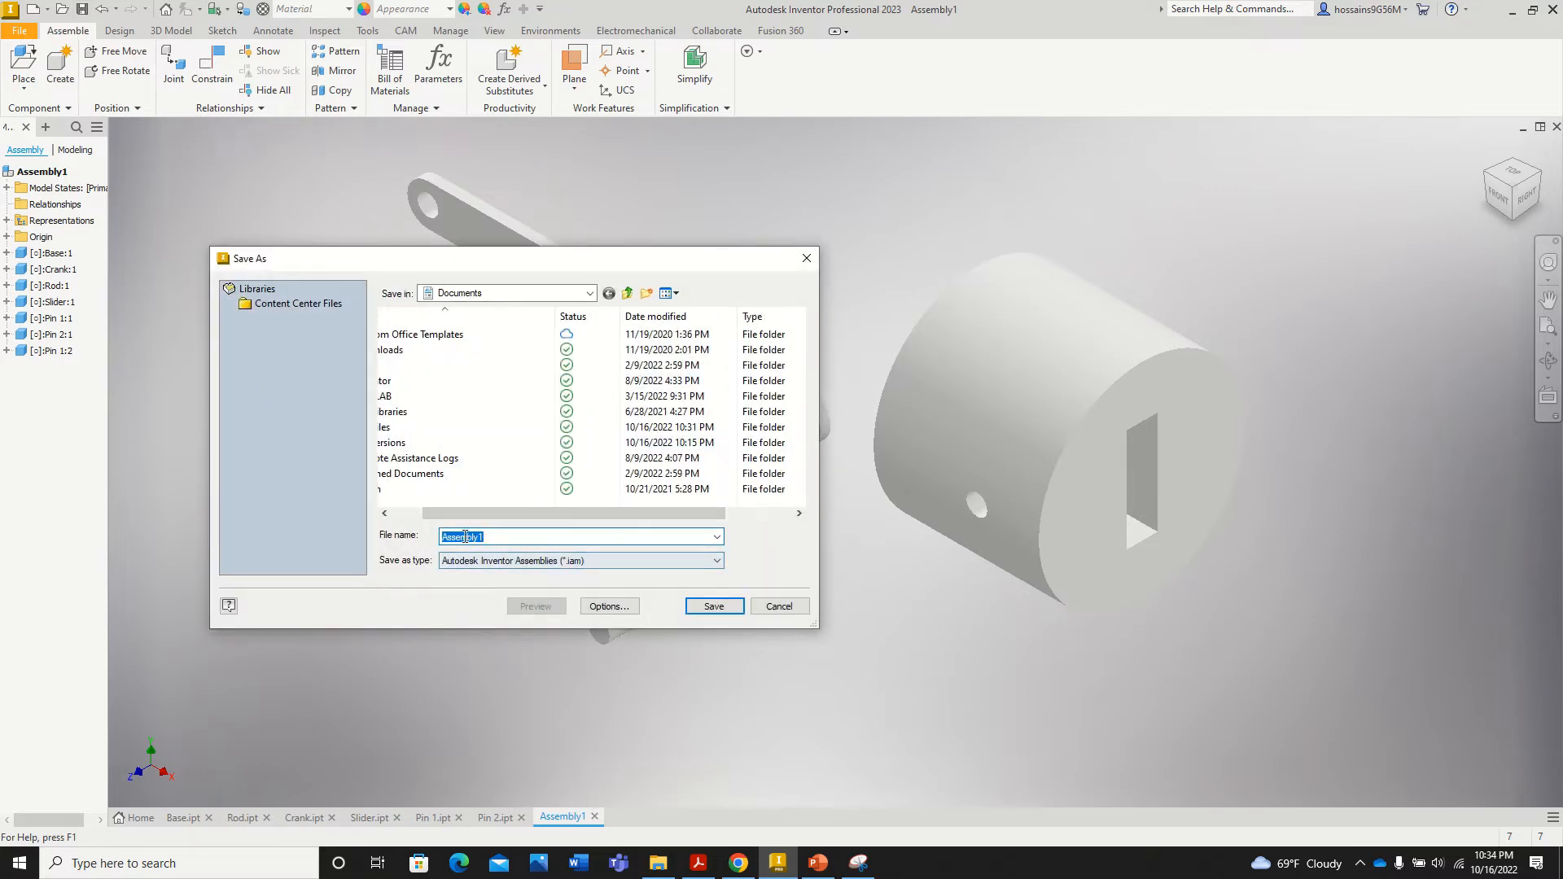
click(710, 607)
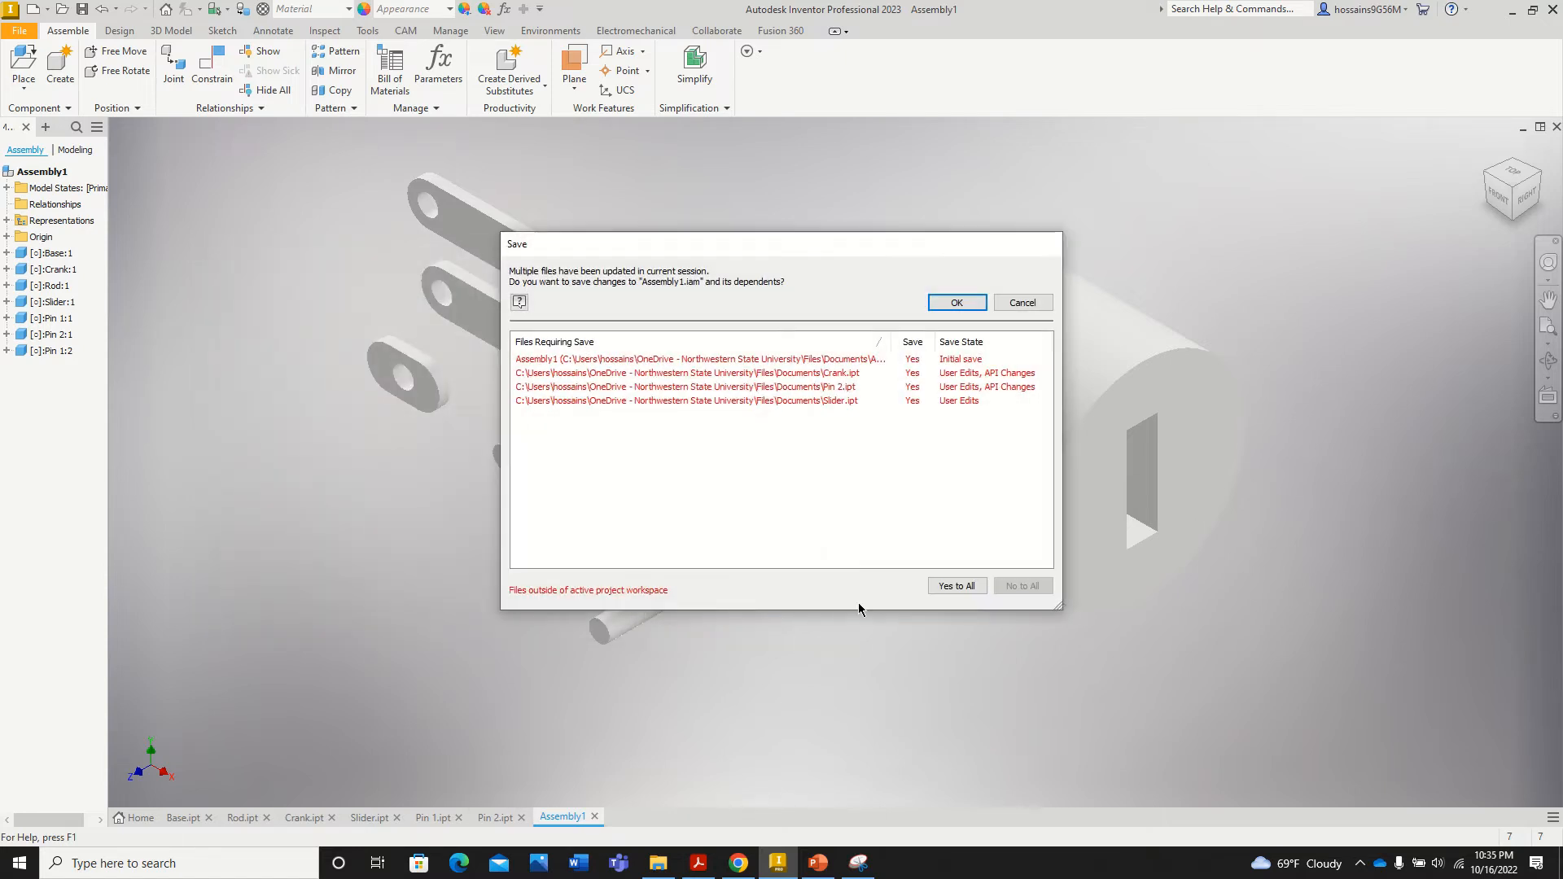
click(950, 586)
click(952, 304)
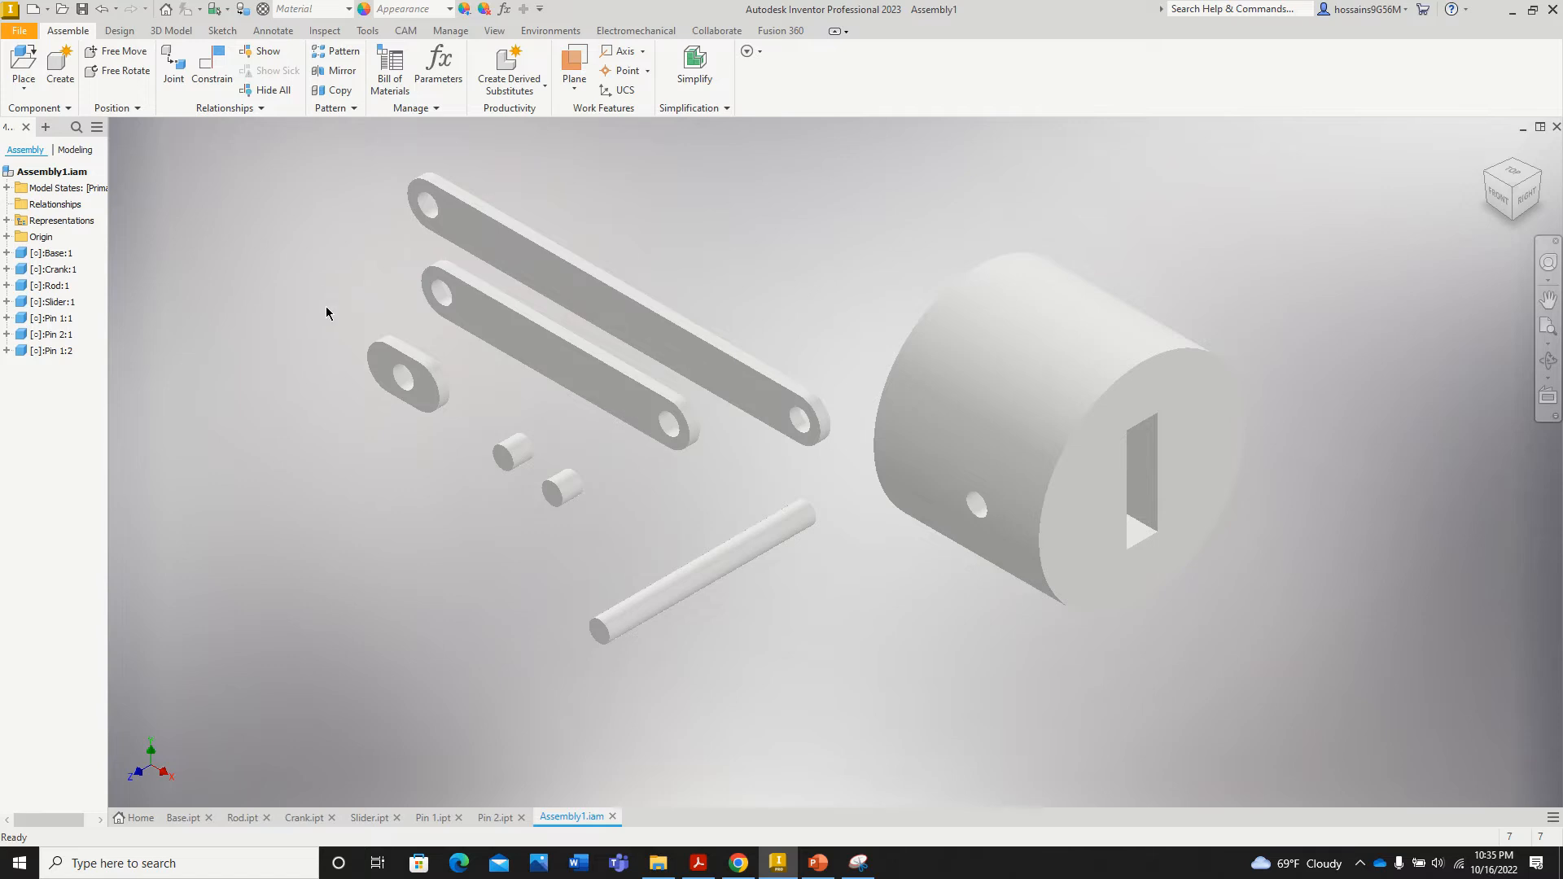
Step: Ground the Base component so it is fixed in the assembly
scroll(325, 308, down, 3)
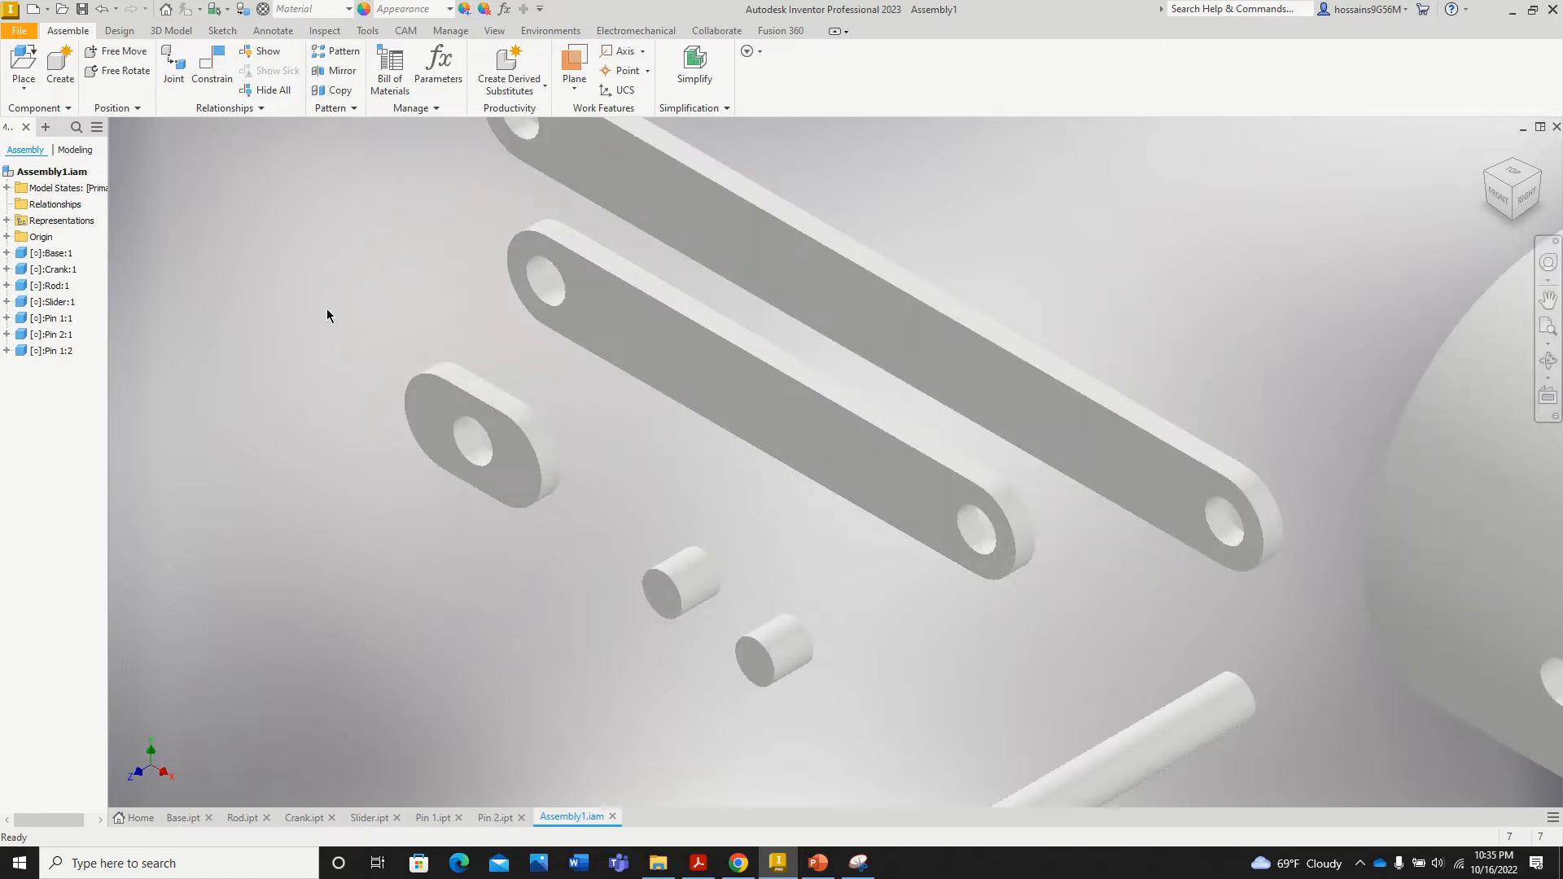
click(470, 401)
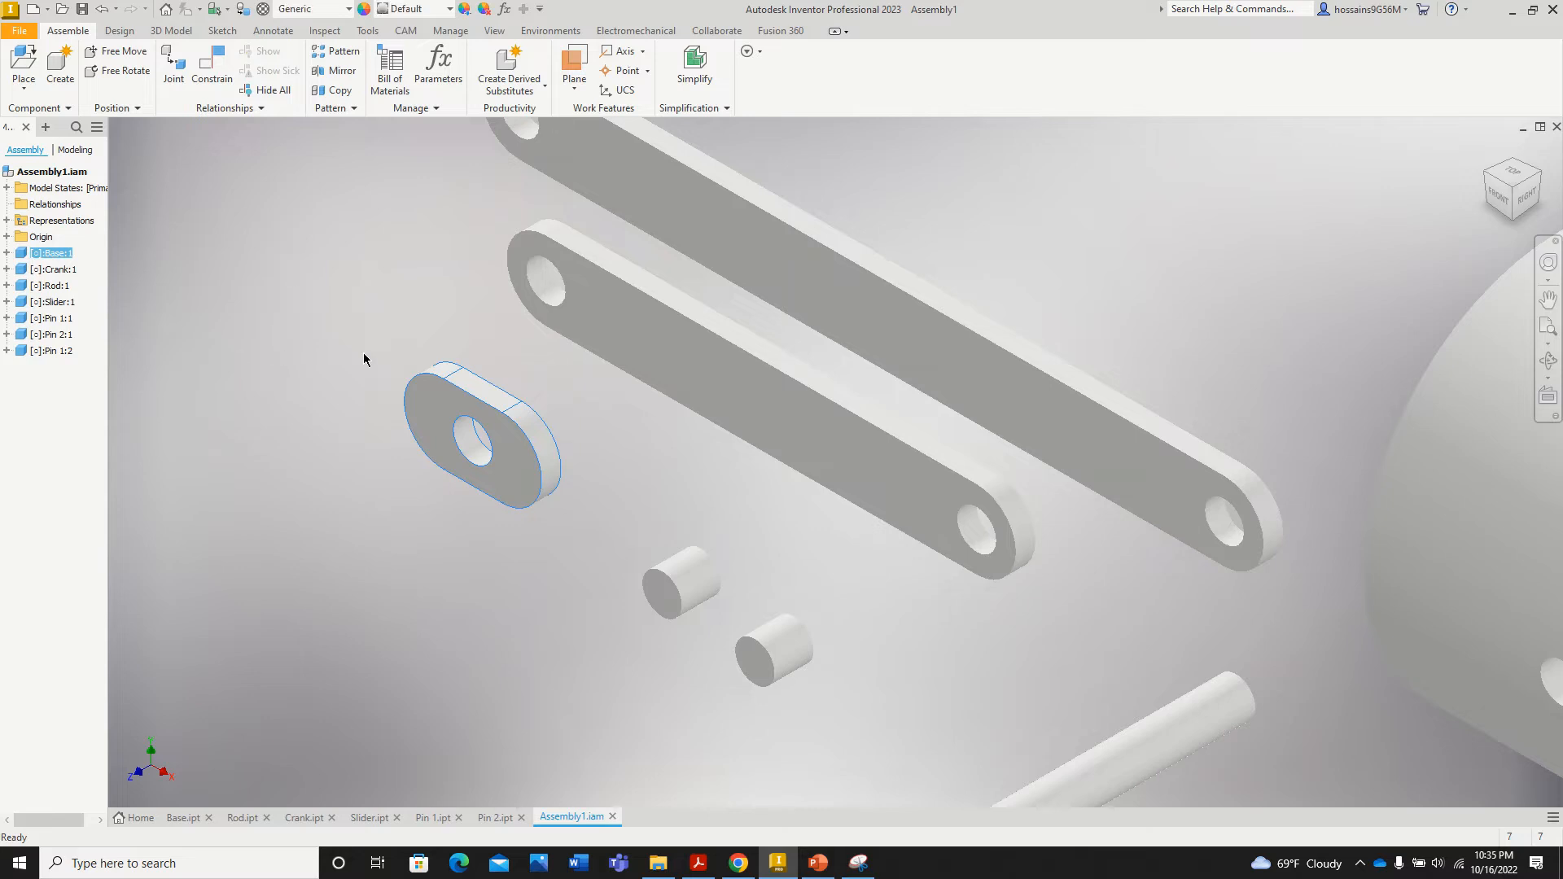
right_click(430, 407)
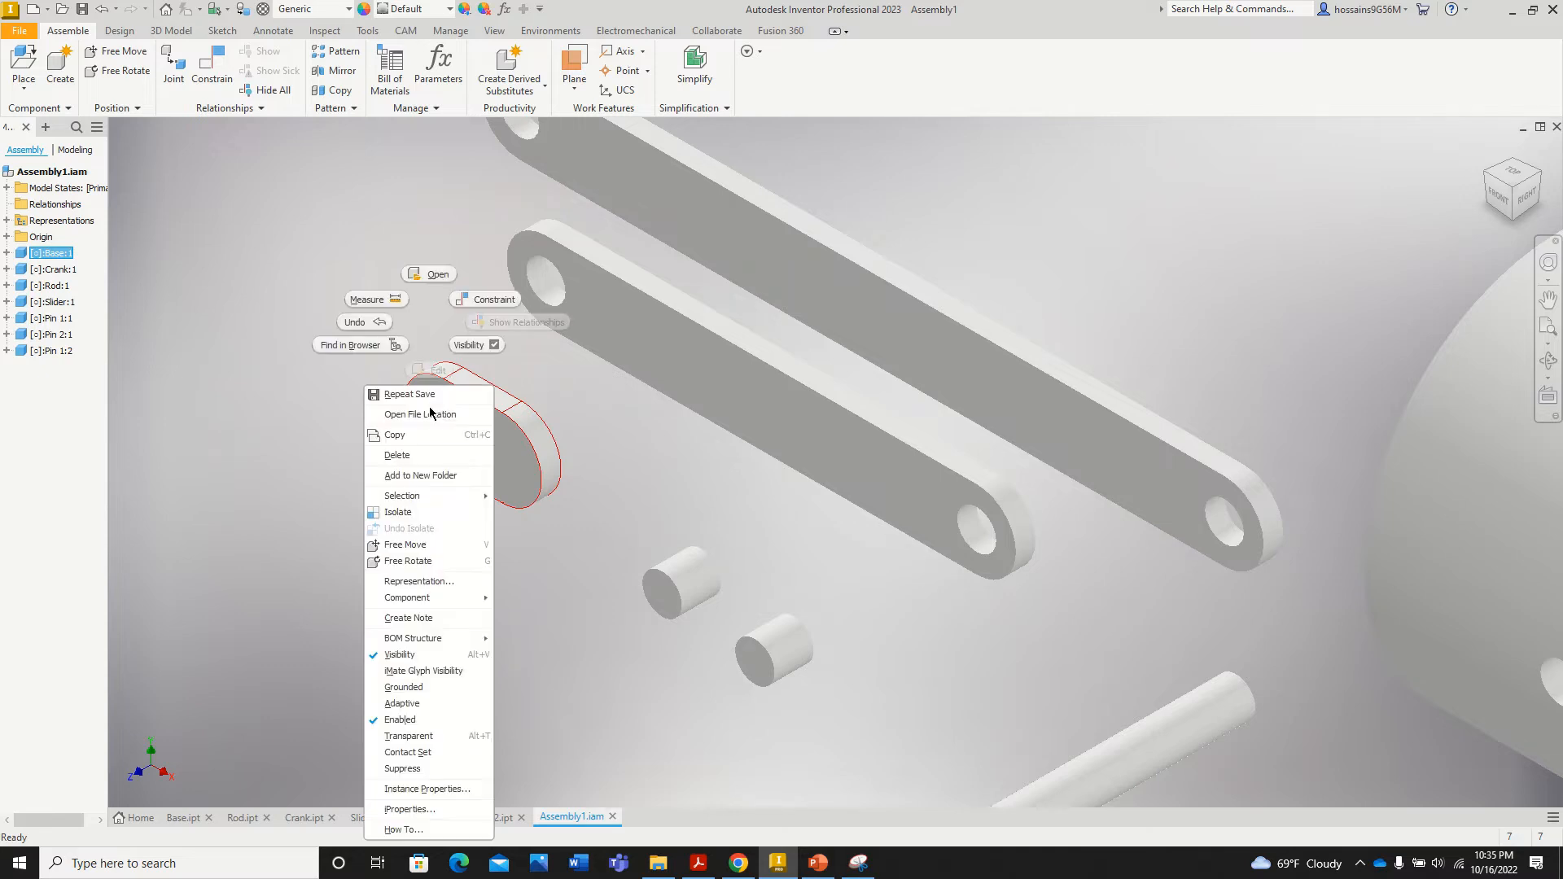
click(394, 689)
Step: Move the Rod, Crank and Slider freely to new positions around the grounded Base, and select the Base
scroll(400, 617, down, 5)
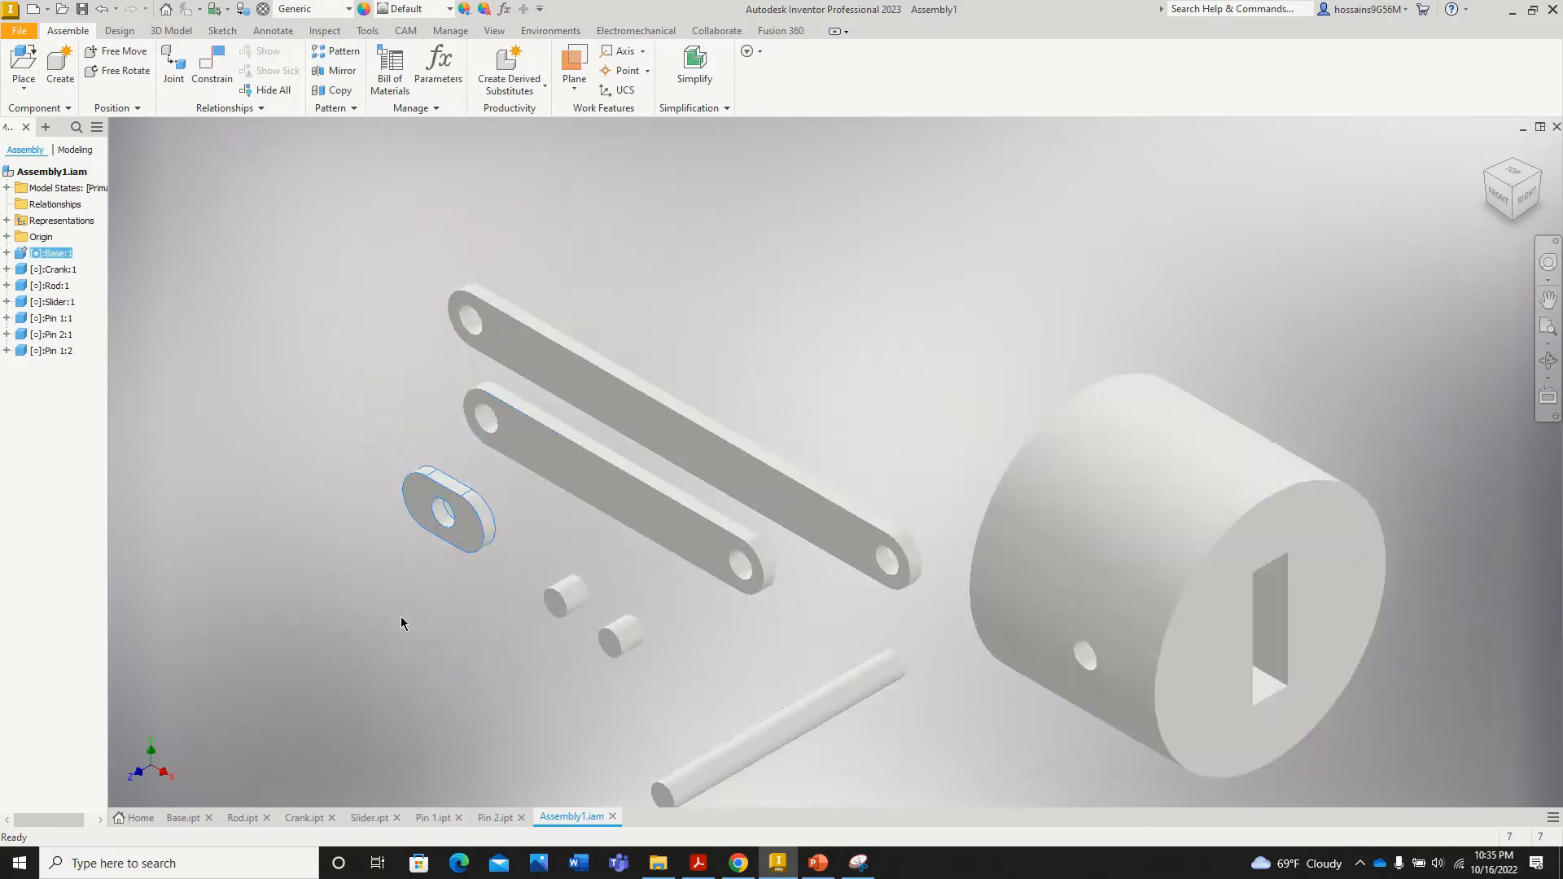
scroll(359, 637, up, 5)
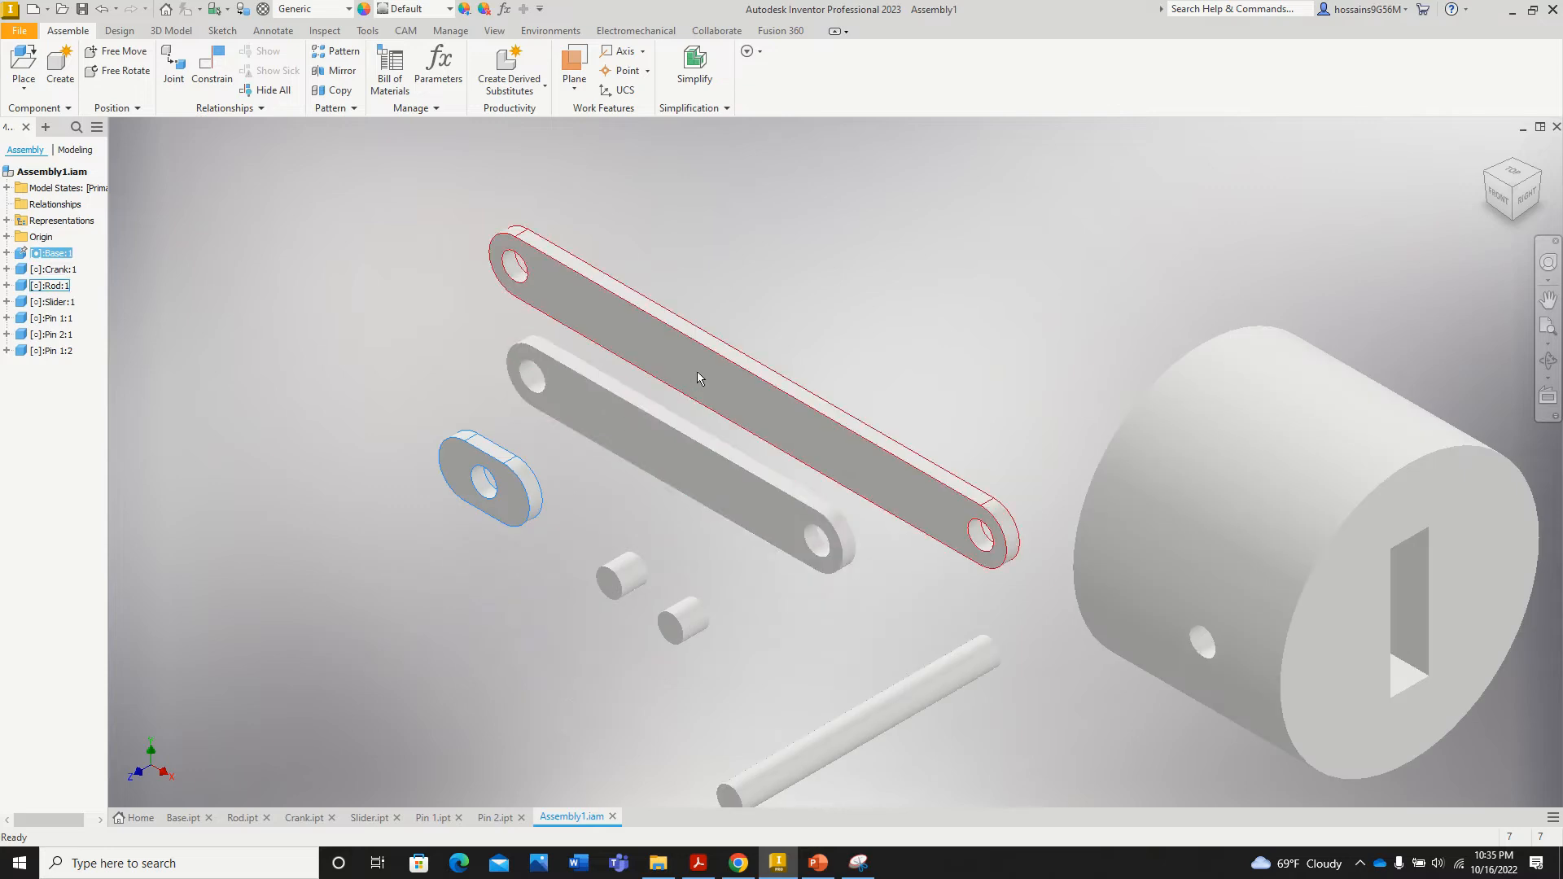
drag(696, 372, 662, 300)
drag(635, 400, 671, 402)
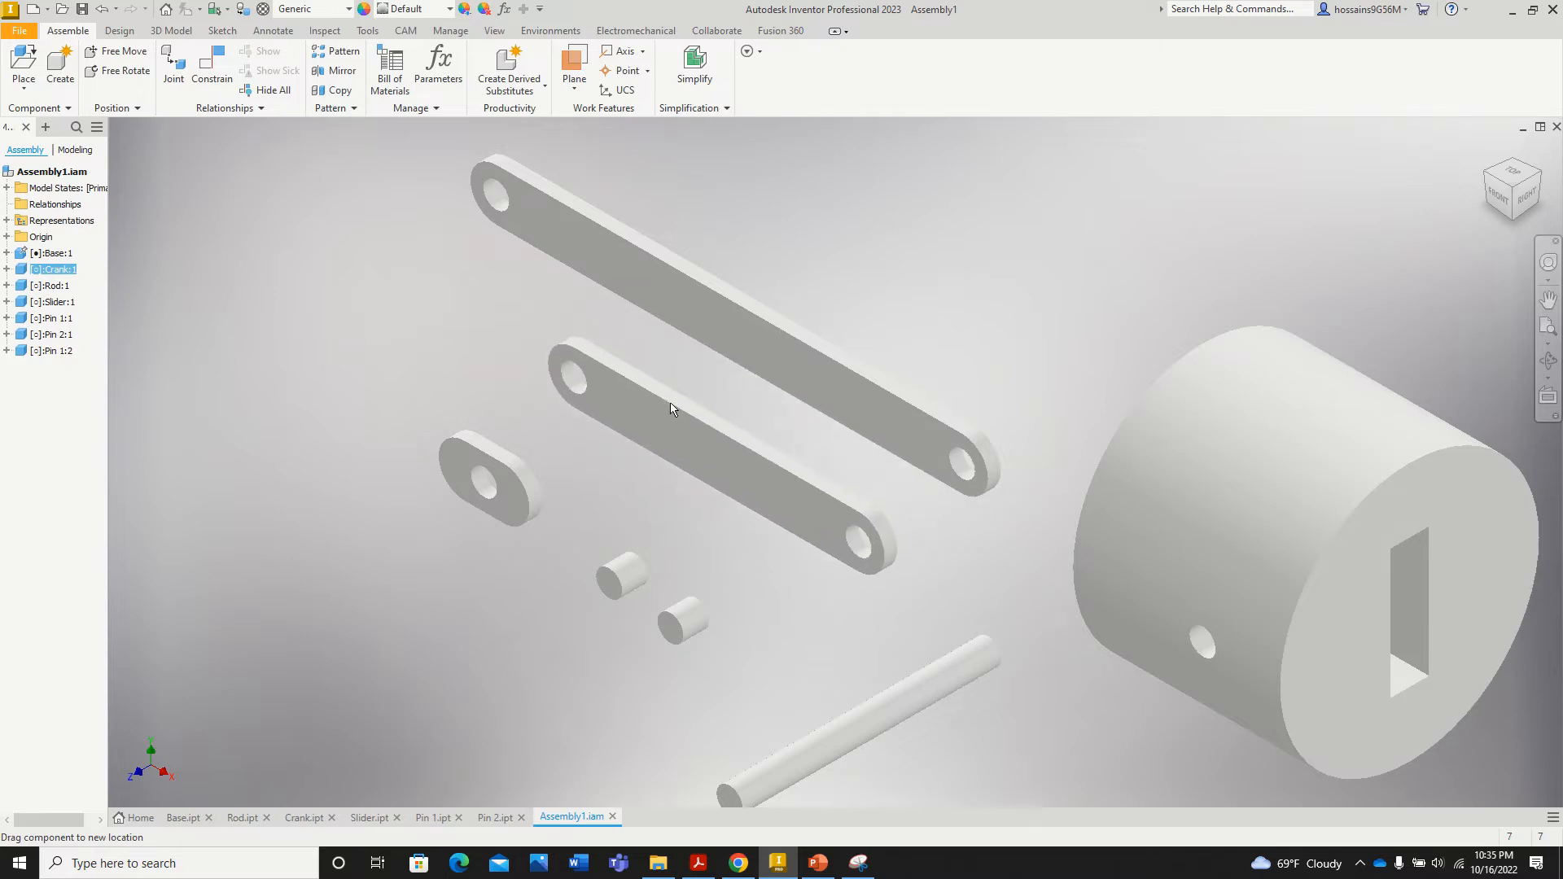
drag(1197, 436, 1045, 365)
click(513, 488)
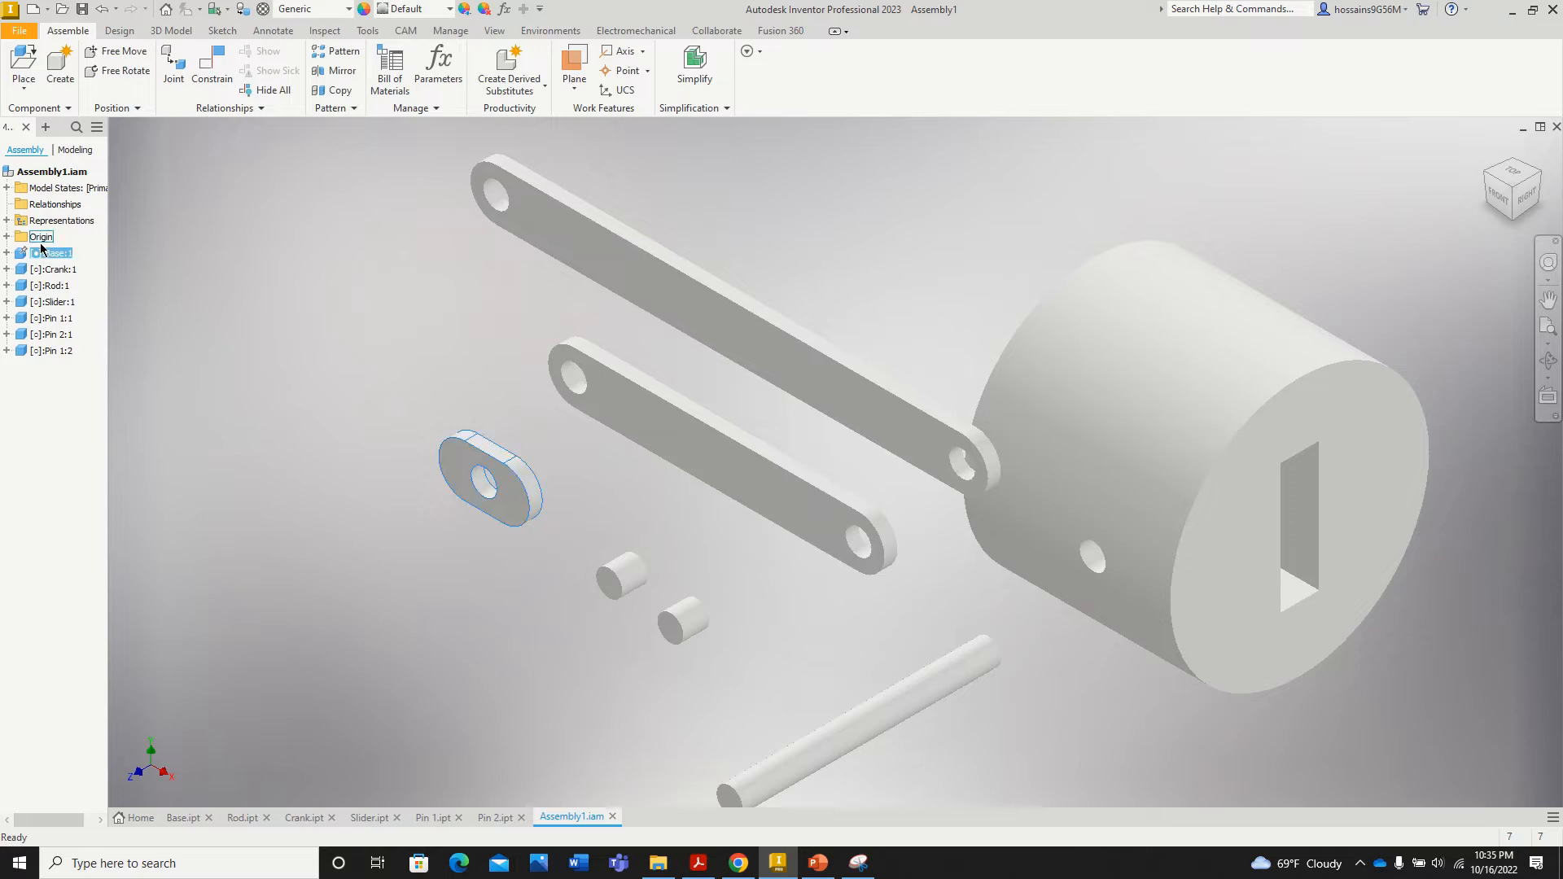
Step: Check the Grounded option of the Base component without changing it
mouse_move(23, 262)
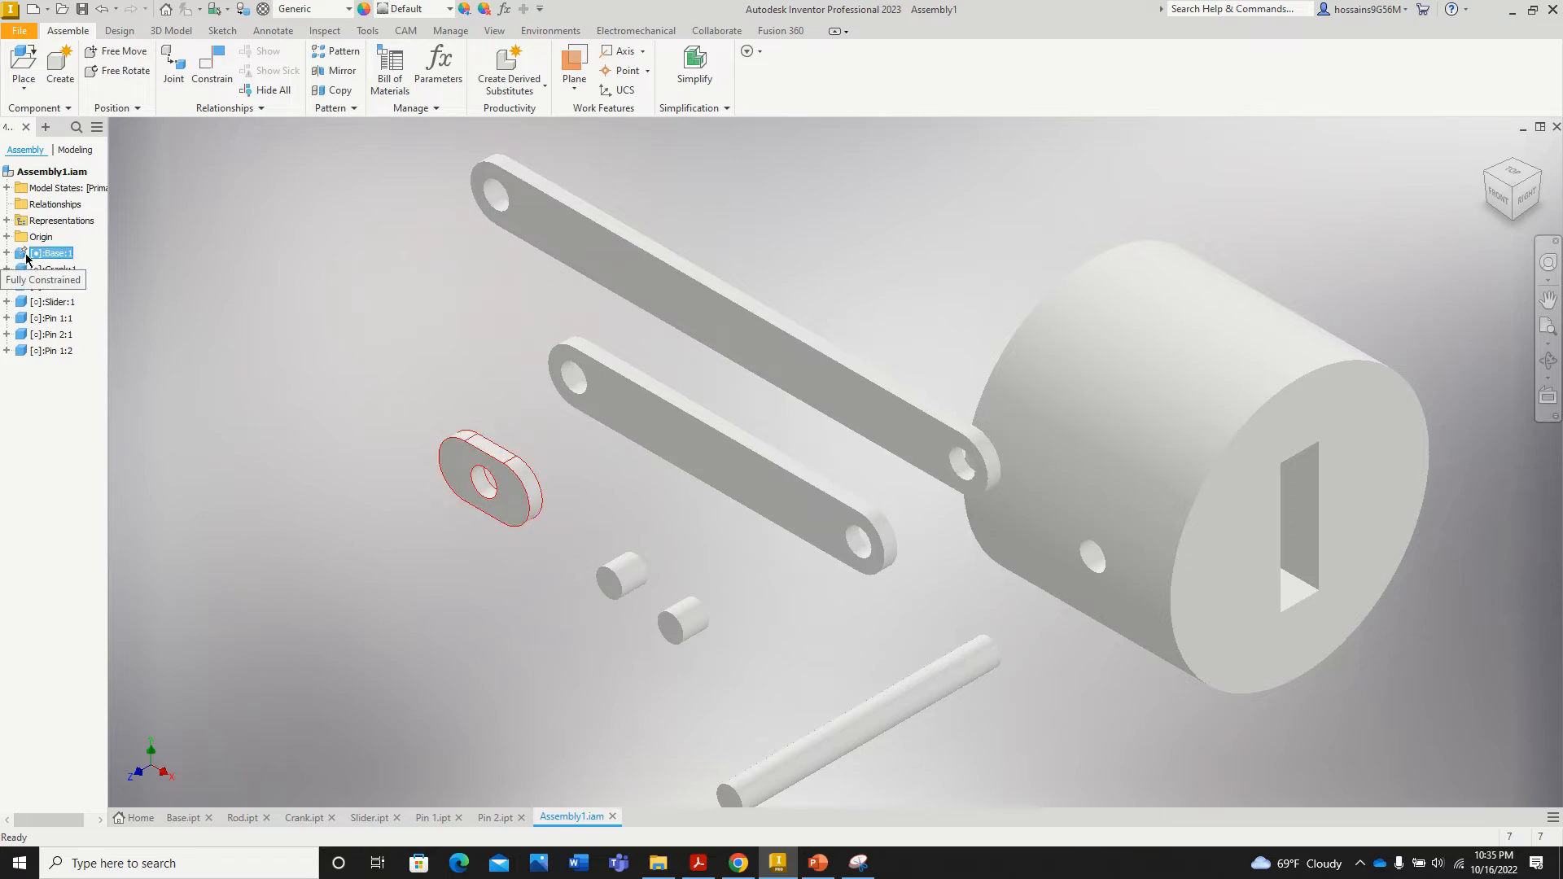
right_click(27, 257)
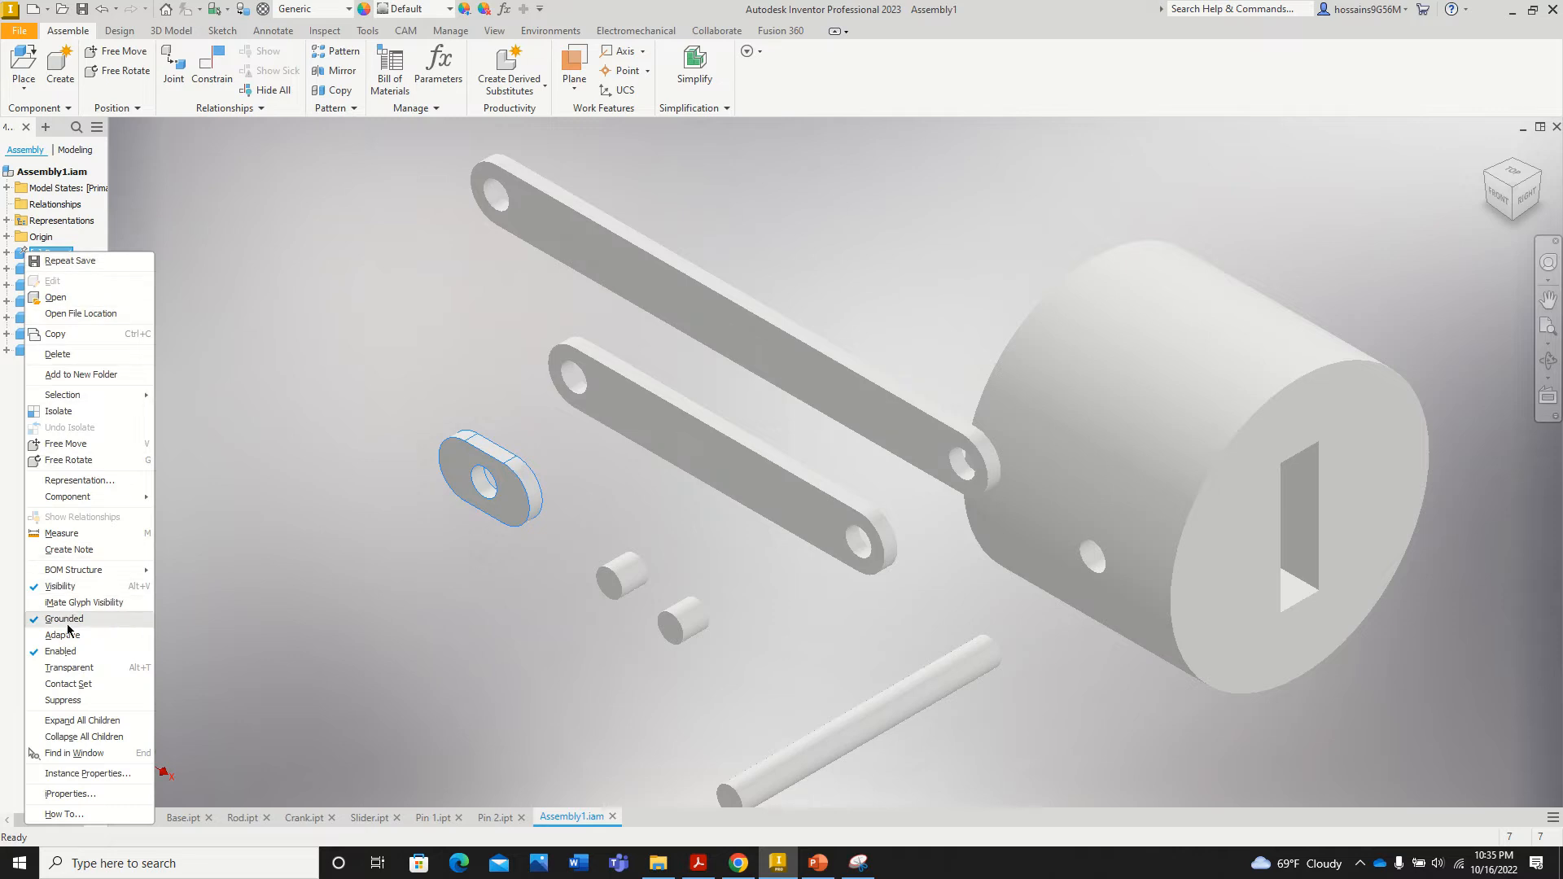
click(245, 353)
right_click(46, 253)
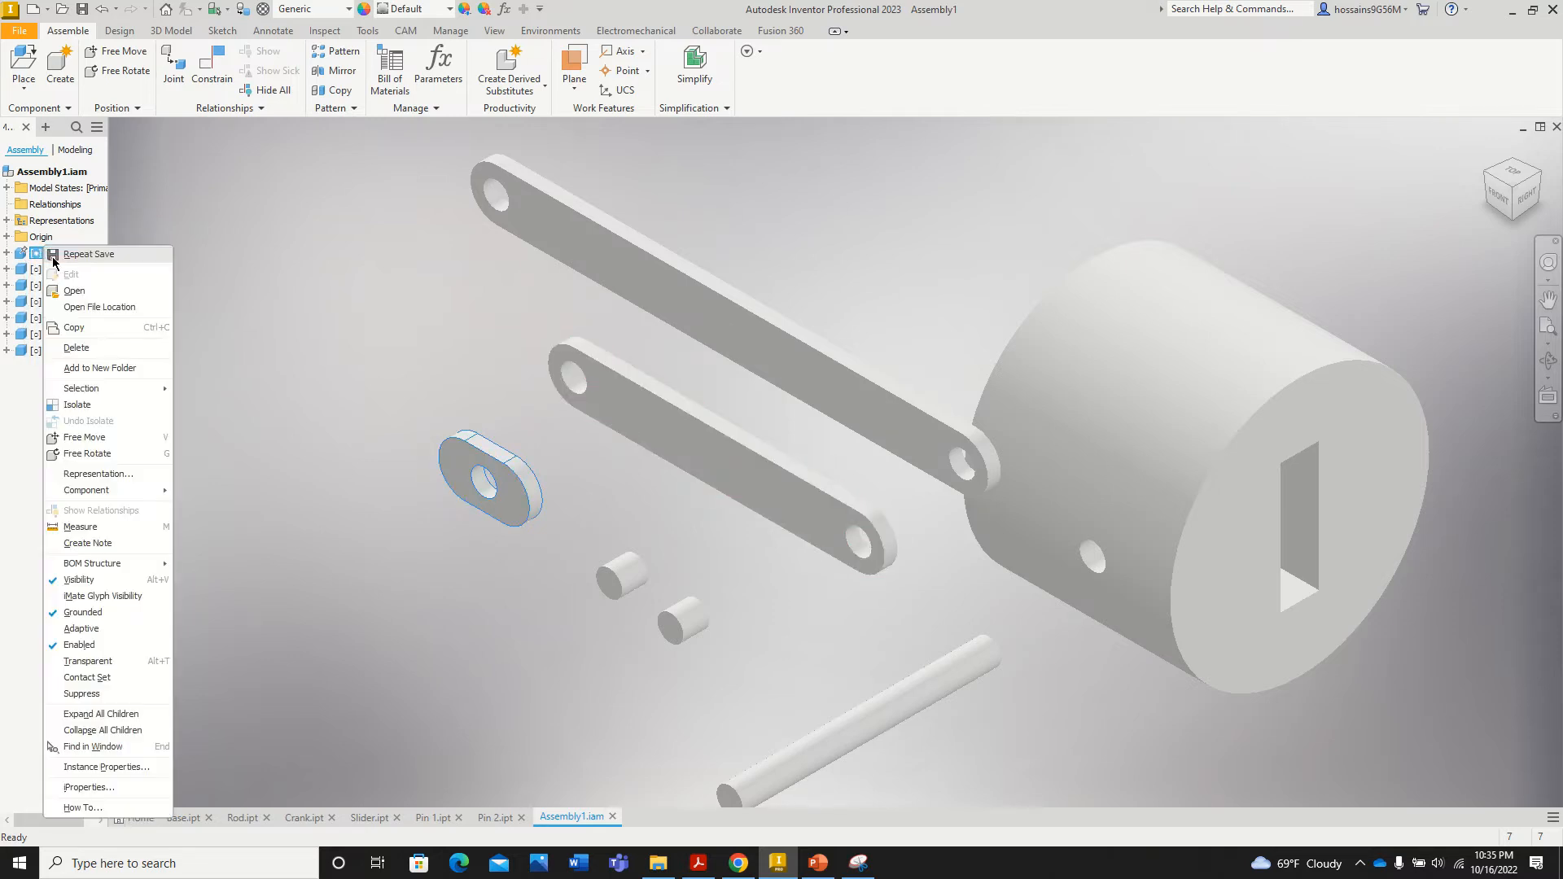
click(318, 441)
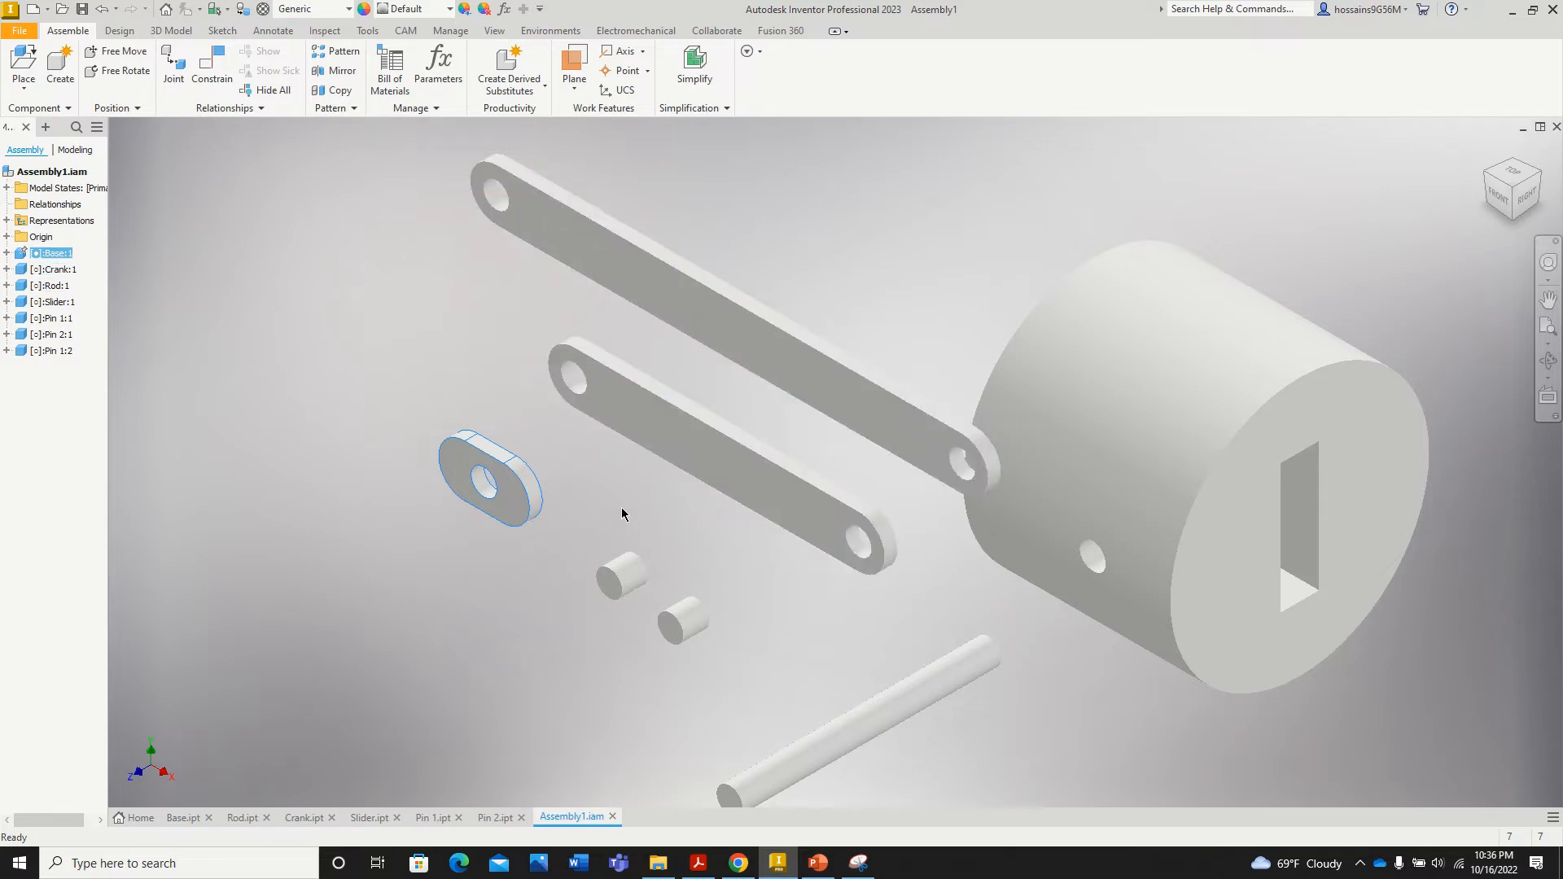
Step: Mate the Crank's front face to the back face of the Base with a 0.000 in offset
scroll(622, 506, up, 3)
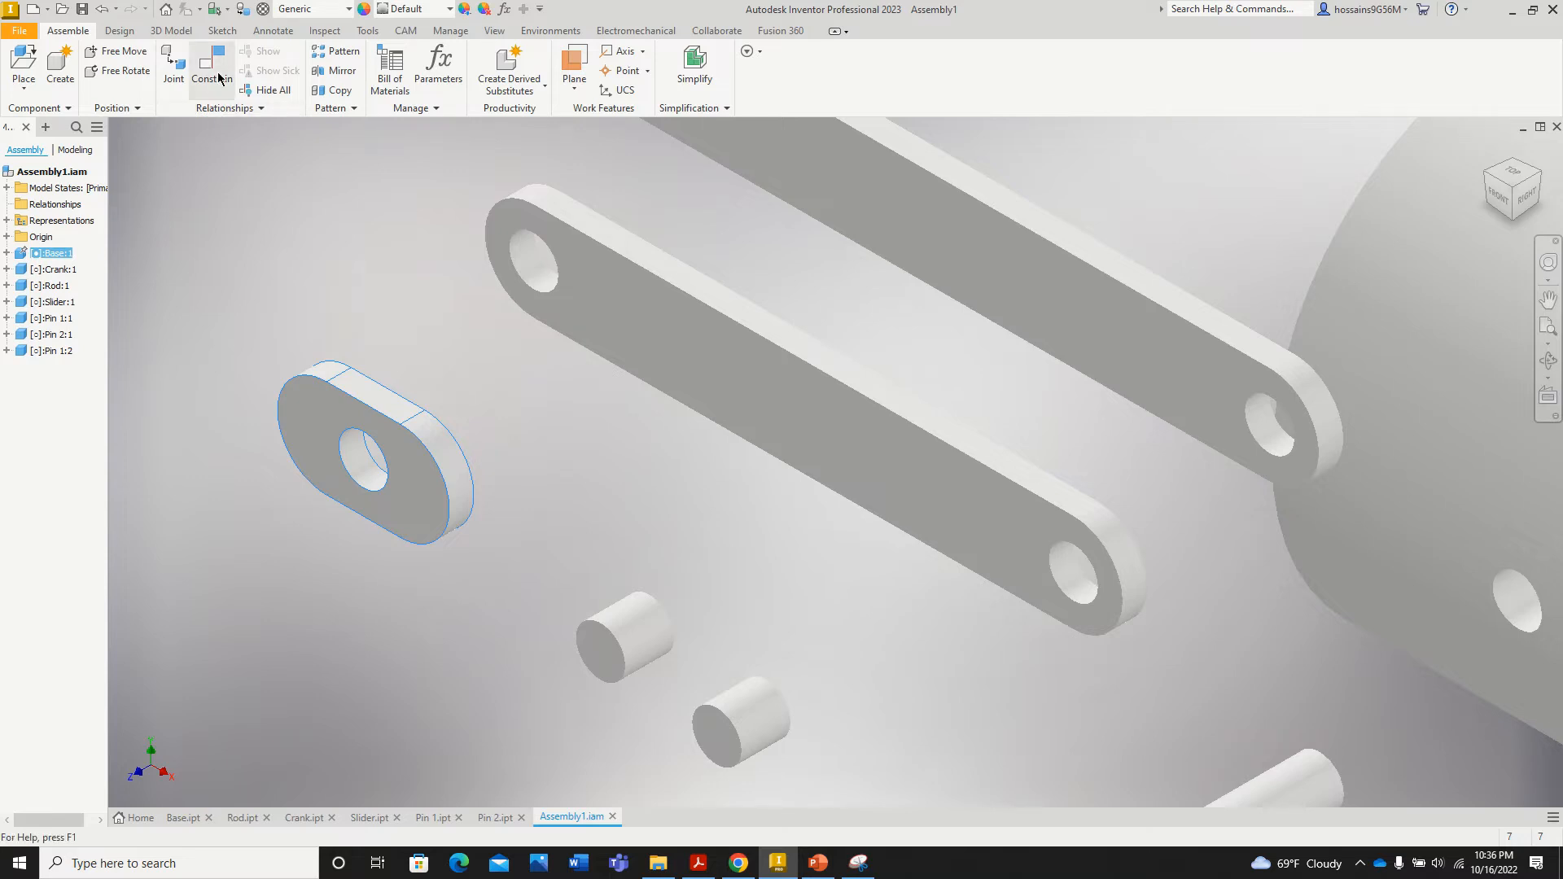
click(219, 78)
click(705, 355)
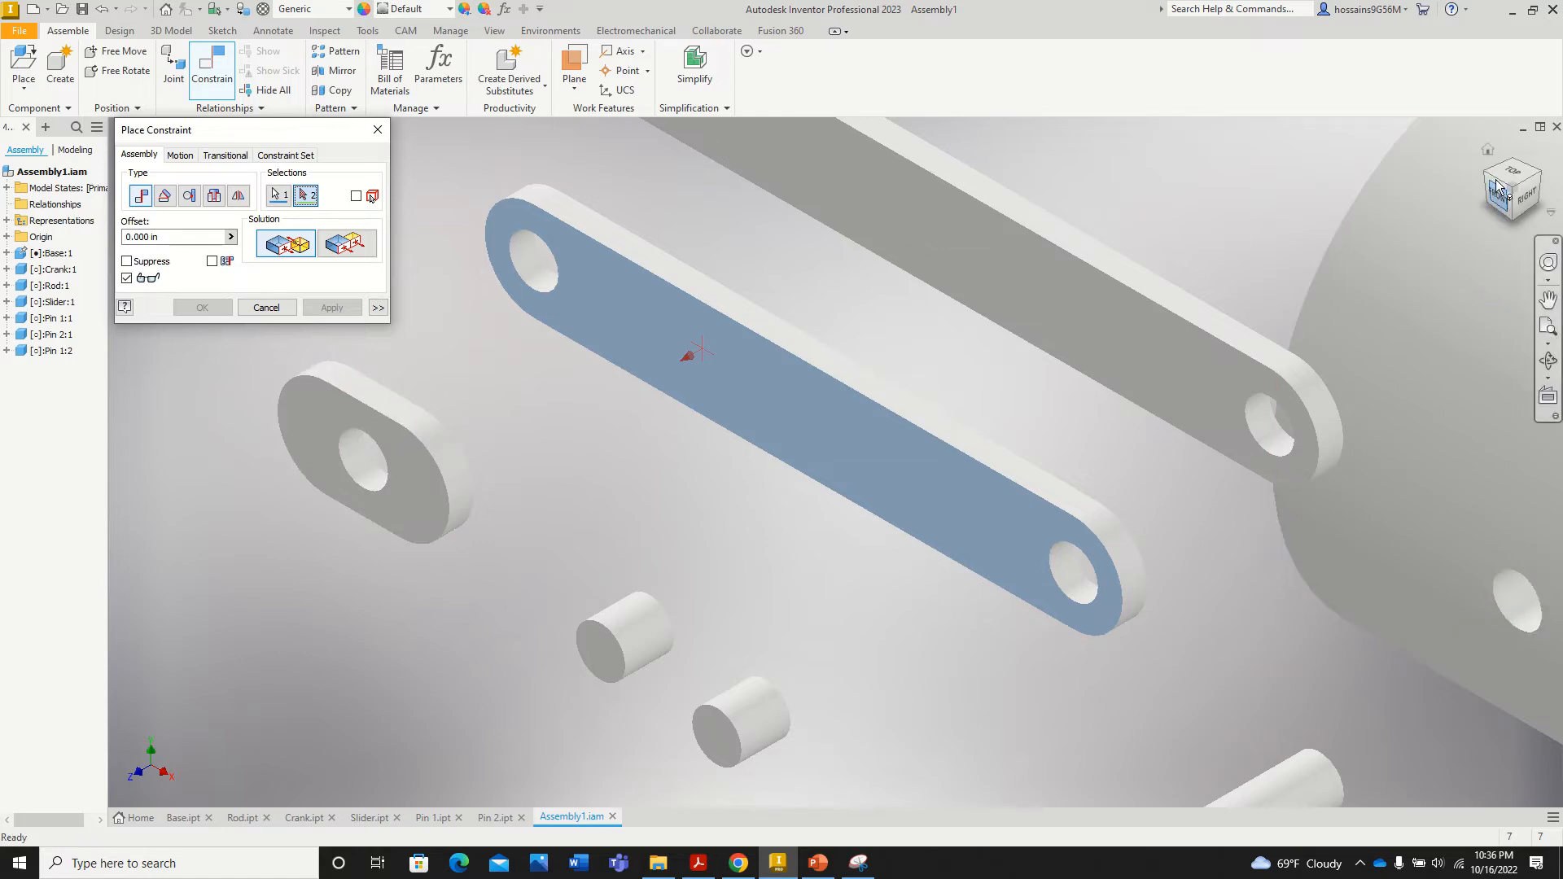
click(1538, 176)
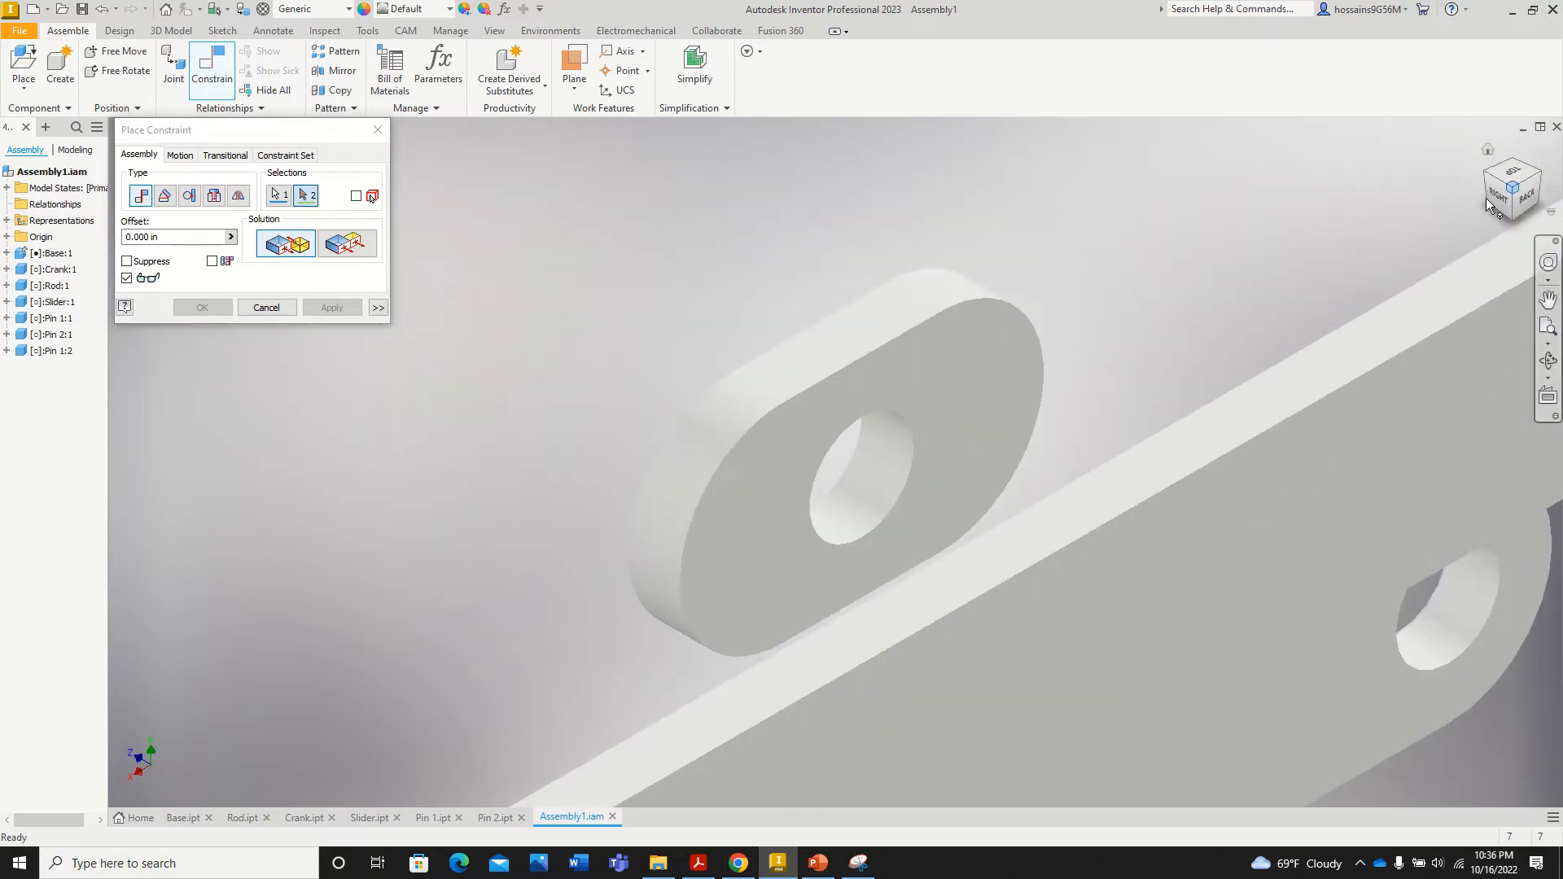
click(1006, 360)
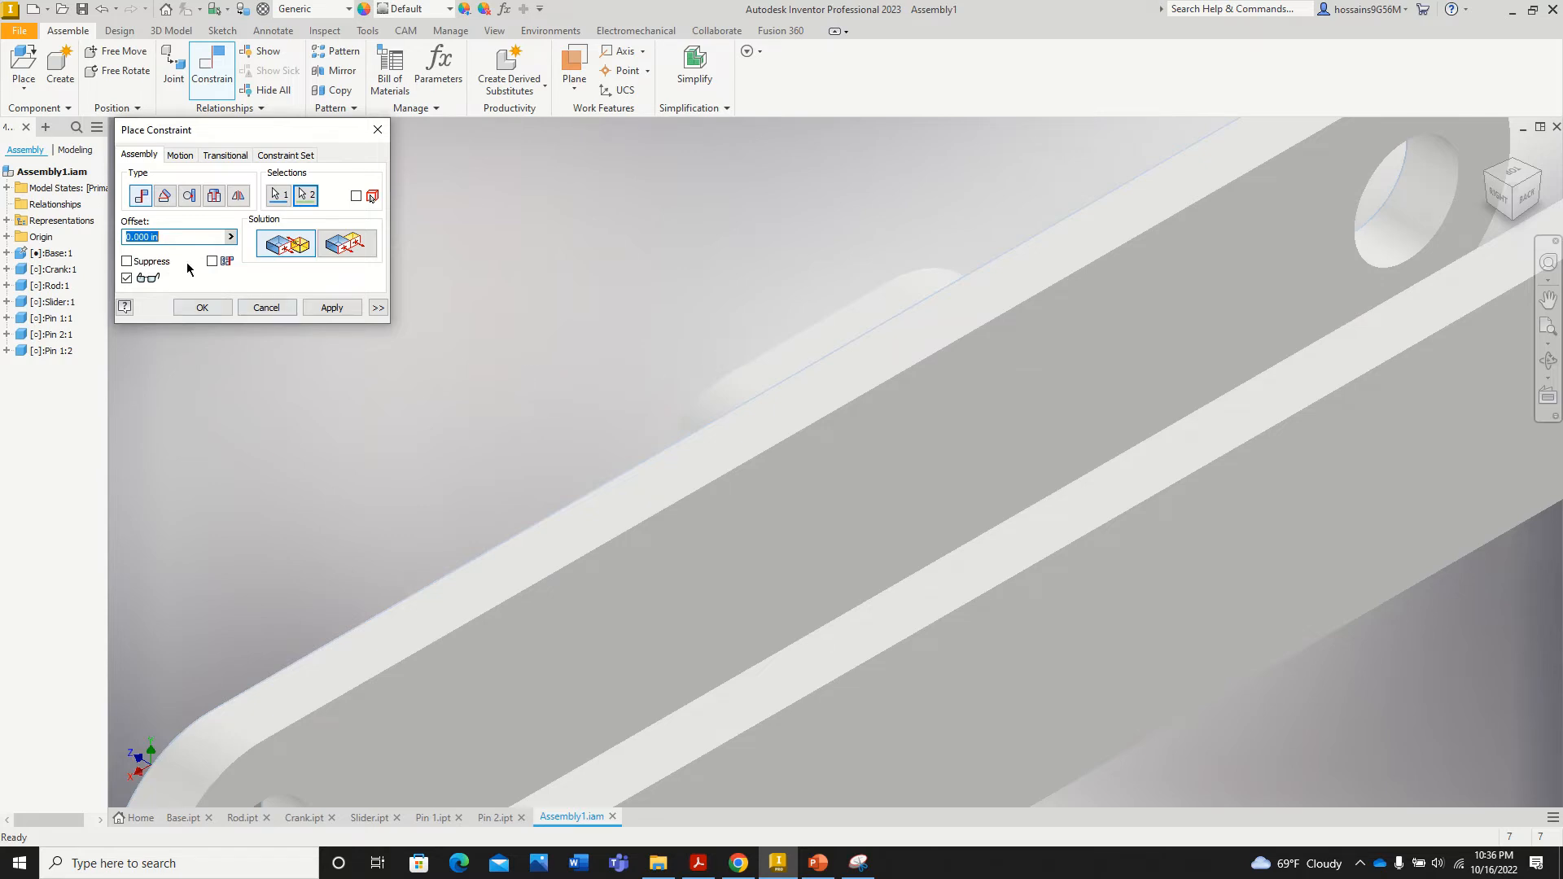
click(324, 308)
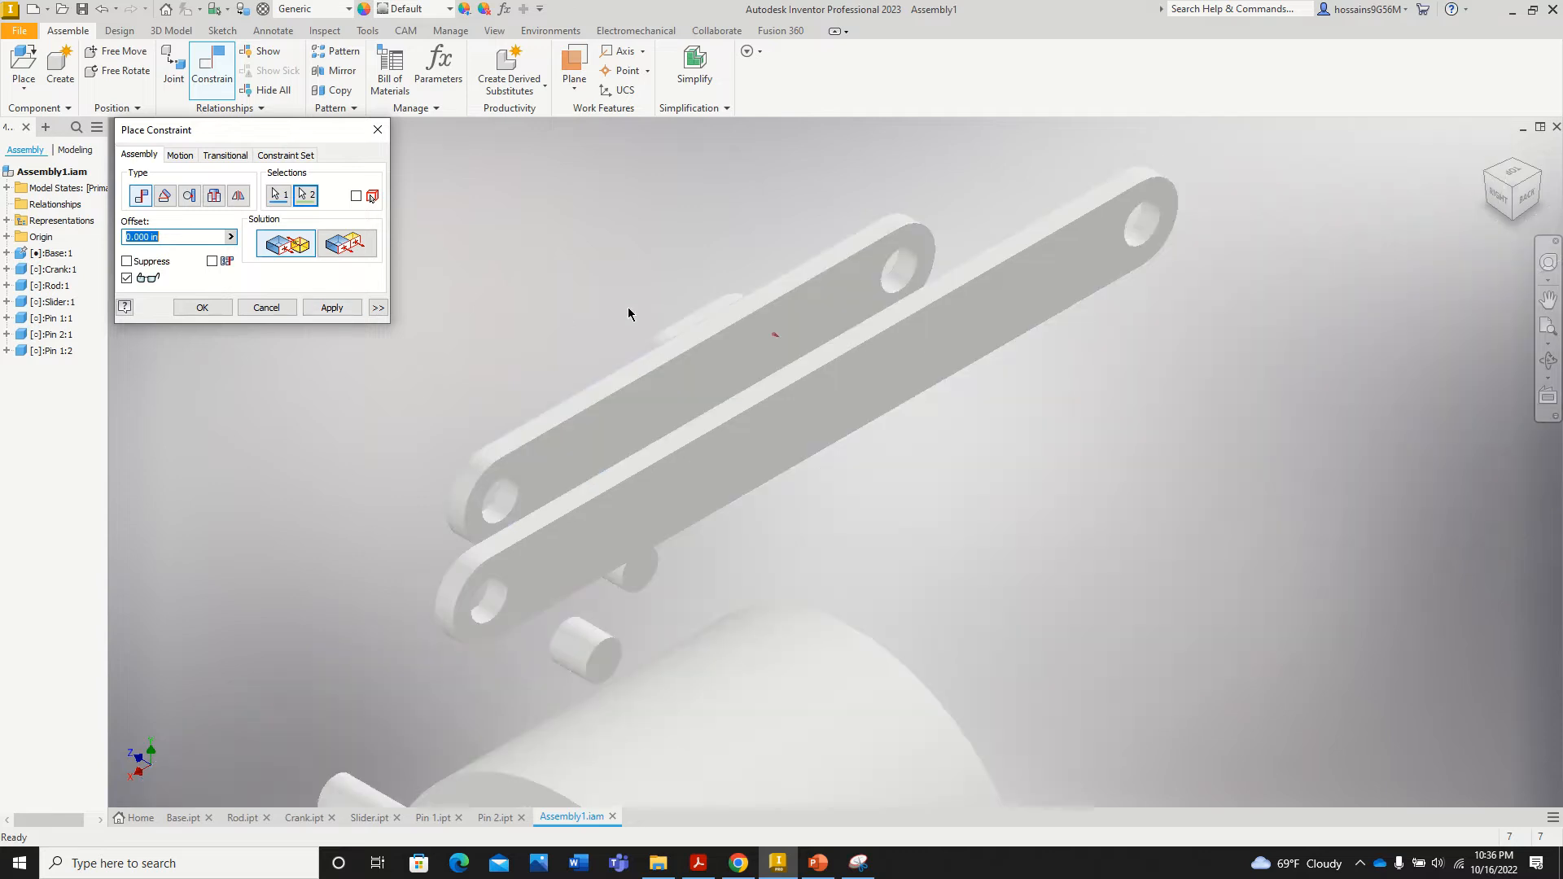
click(1486, 174)
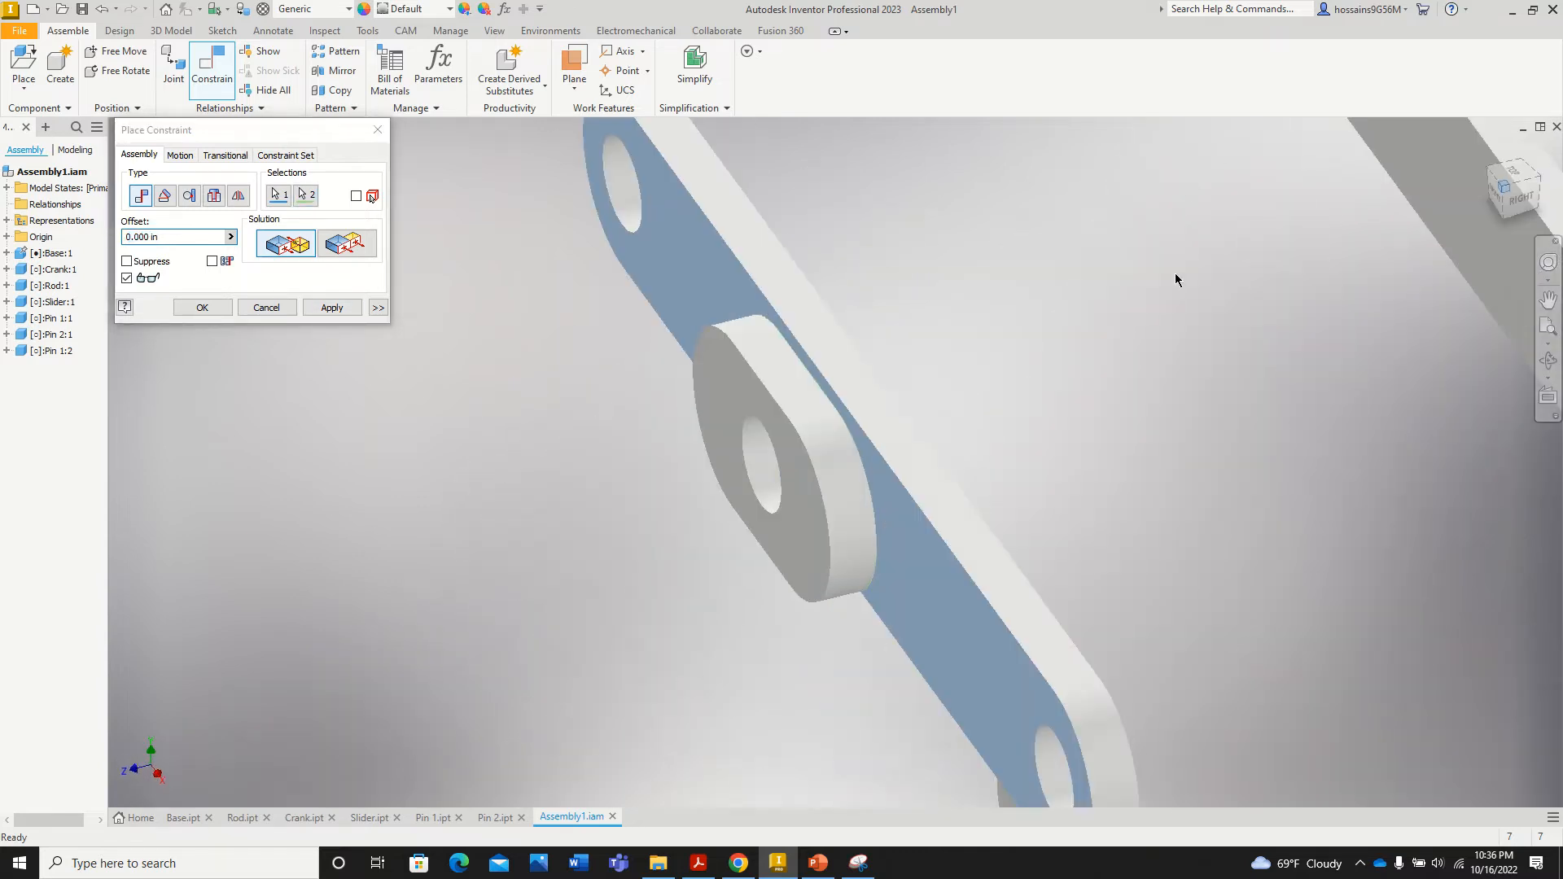
scroll(935, 377, down, 5)
scroll(933, 333, up, 3)
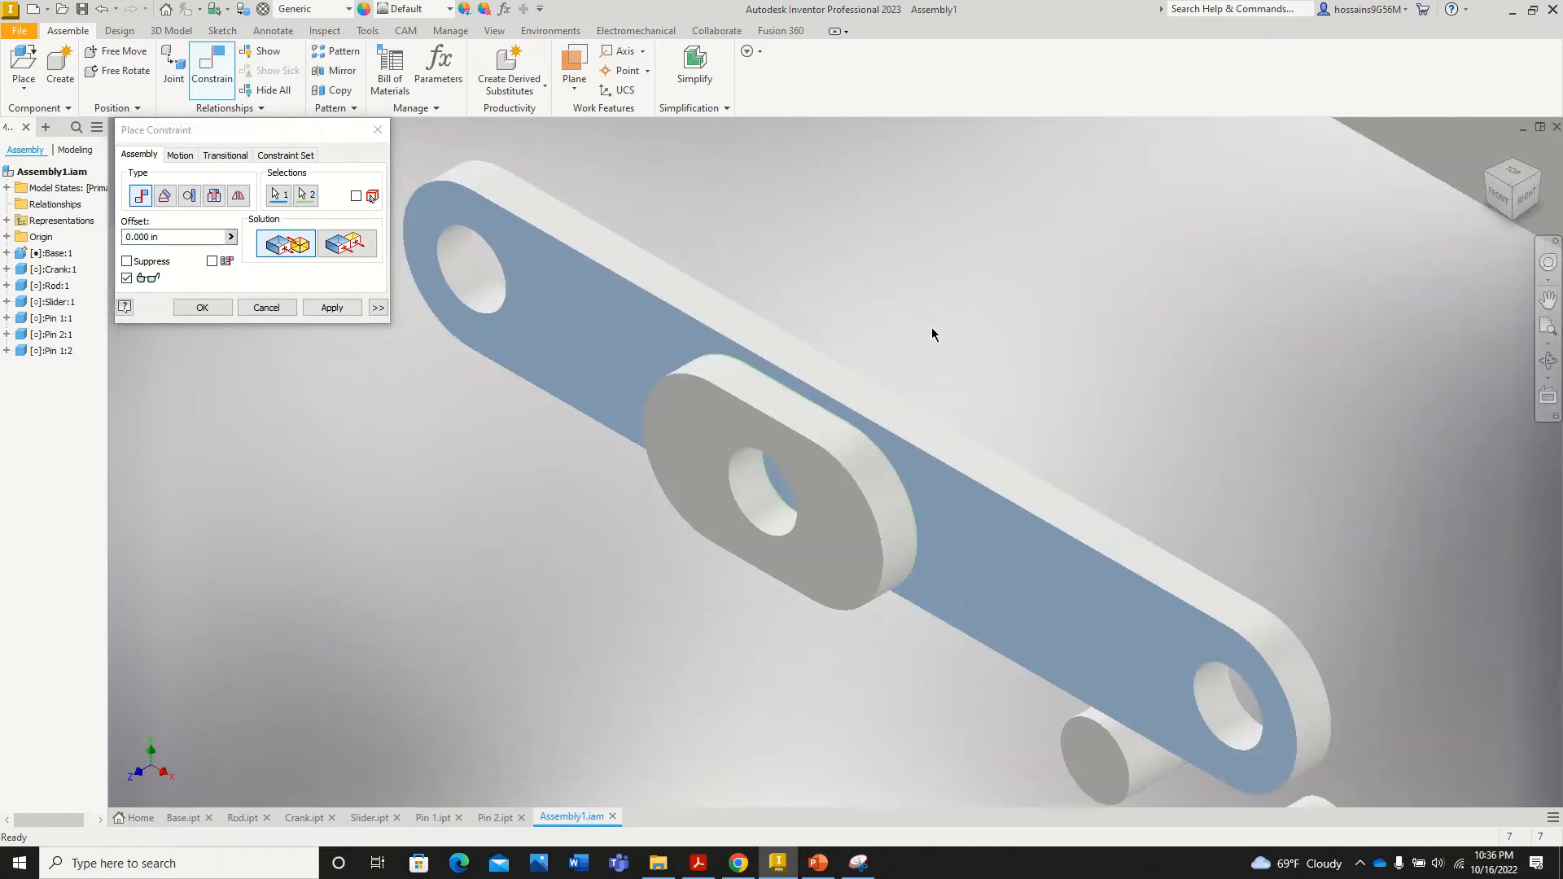
click(337, 312)
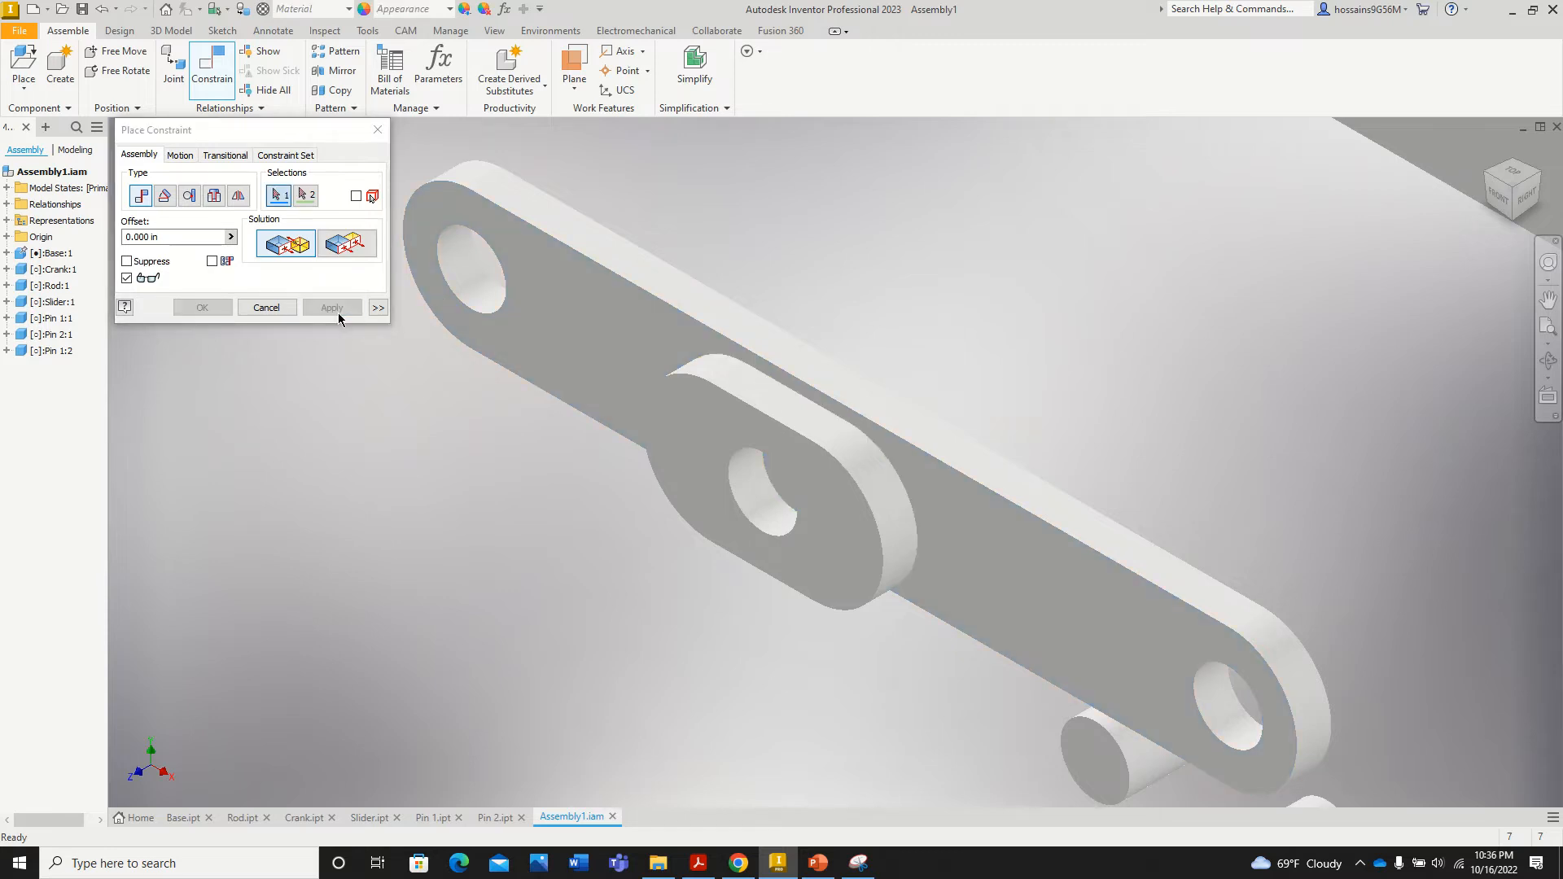
click(378, 131)
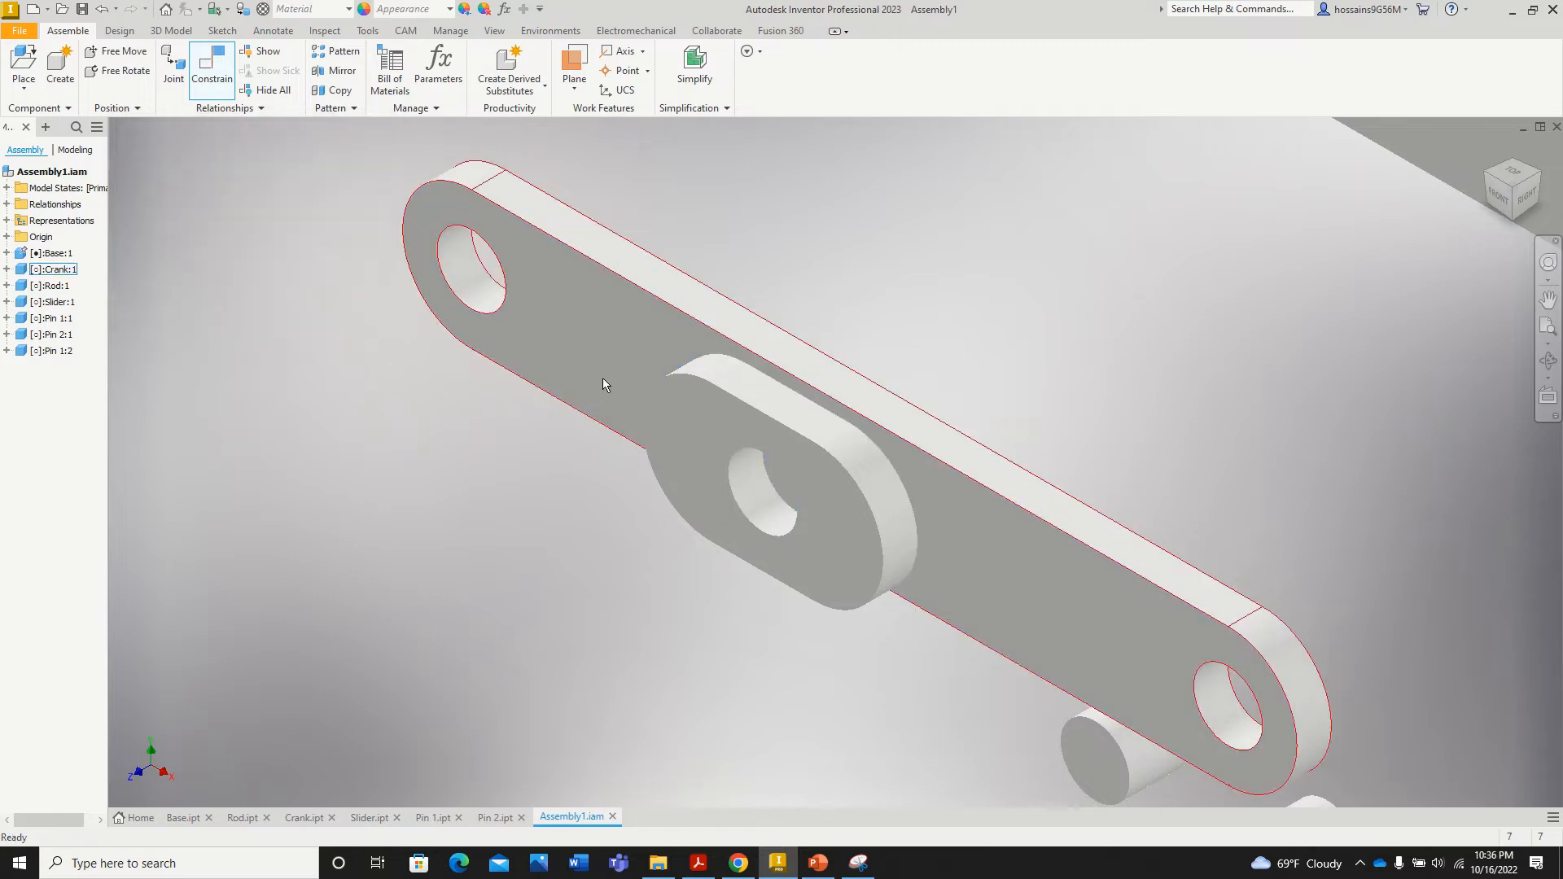
Step: Slide the Crank along the mated Base face and examine the contact between them from the isometric and top views
scroll(602, 377, down, 3)
drag(602, 386, 623, 448)
key(Escape)
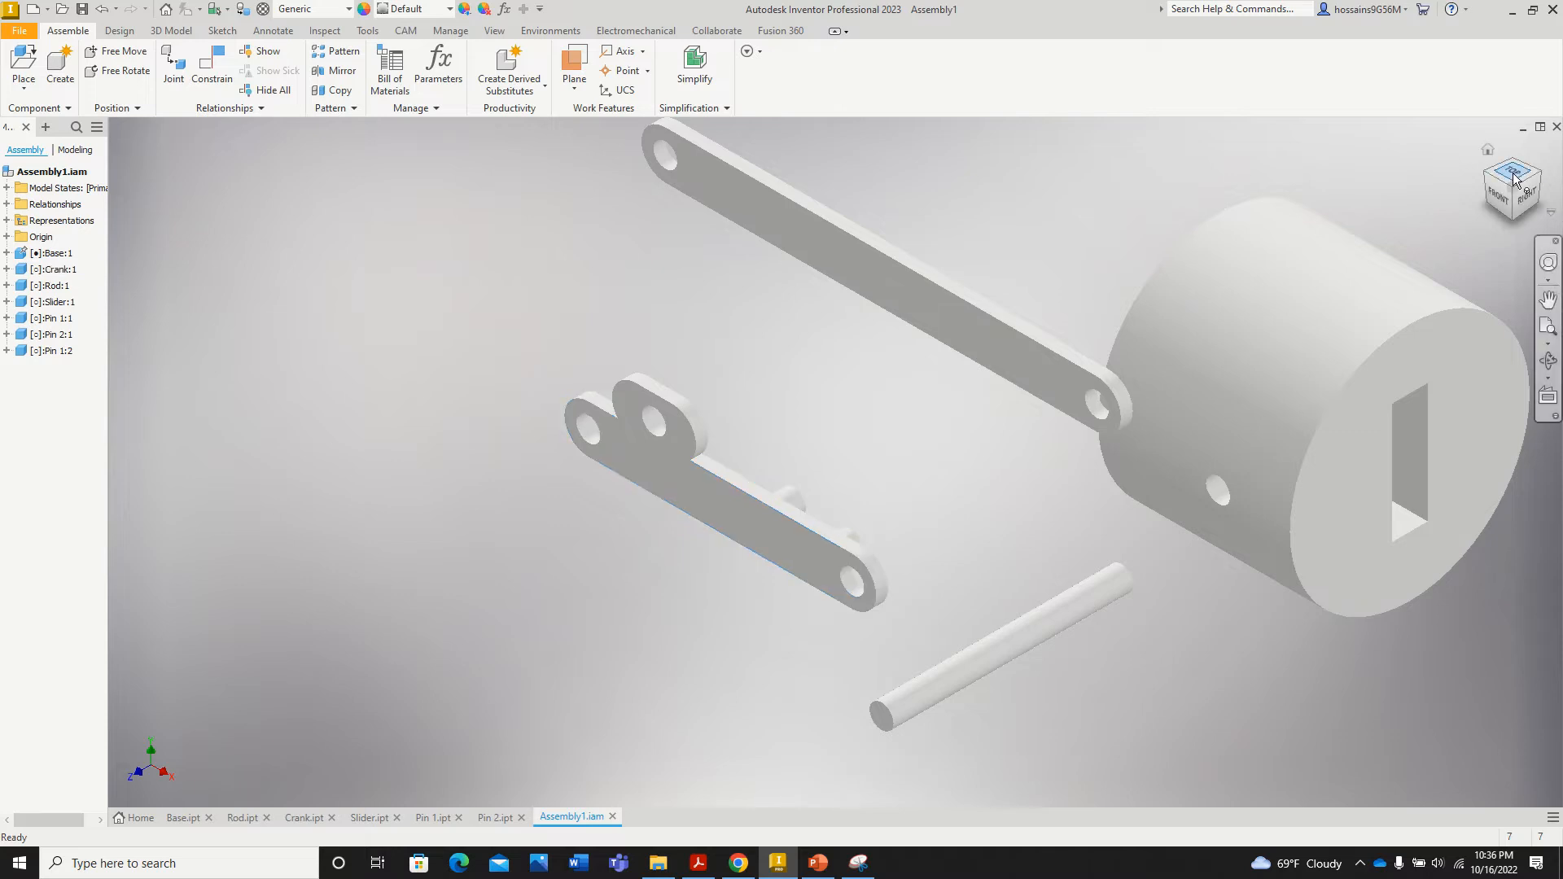
click(1514, 175)
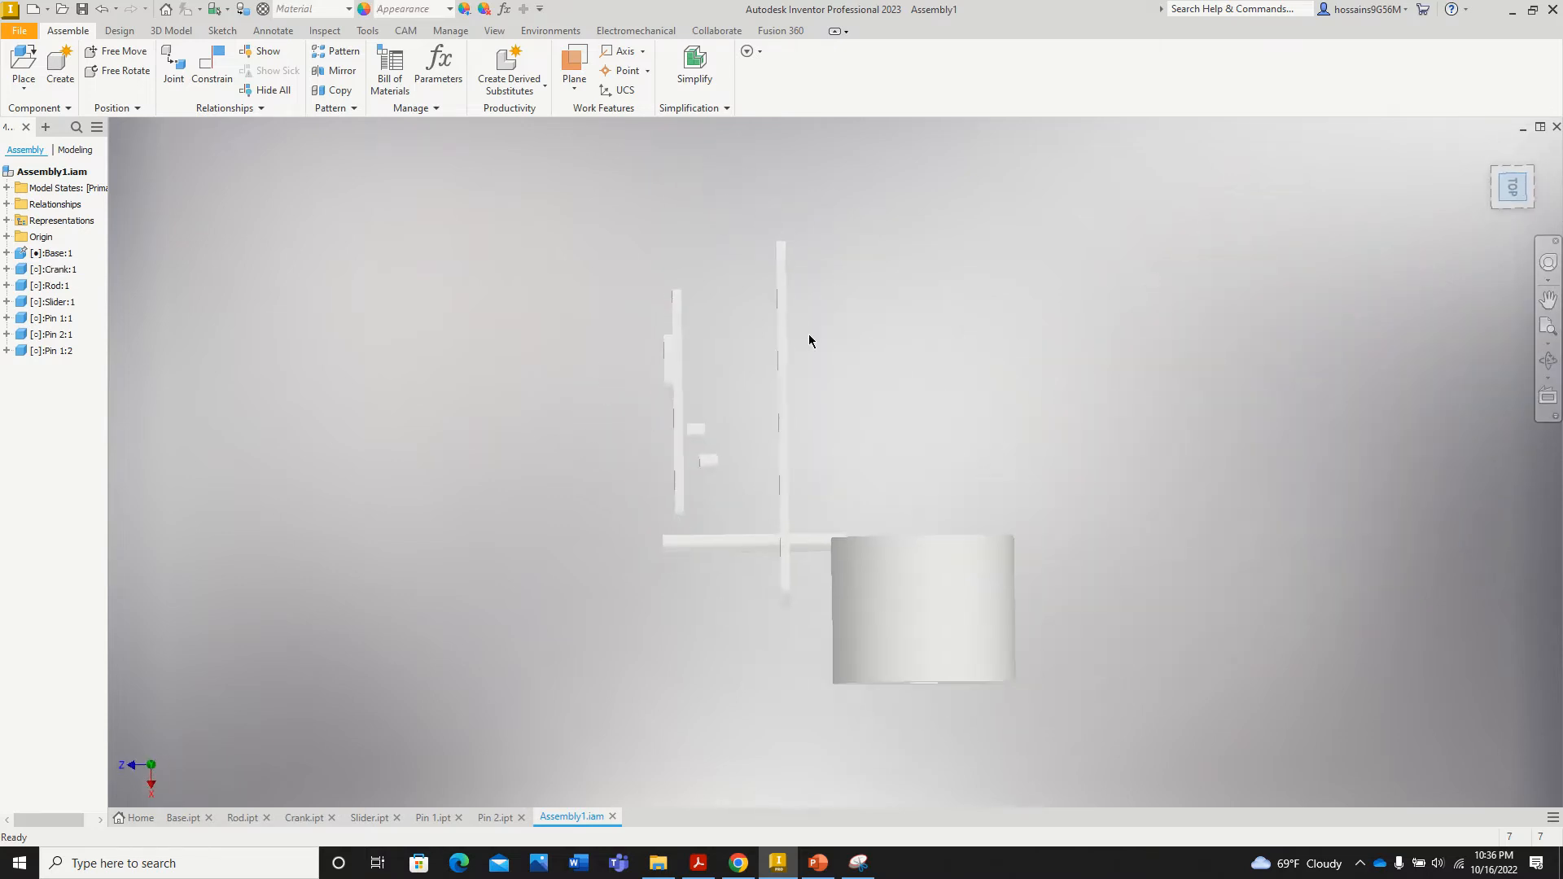
scroll(689, 407, down, 8)
drag(628, 436, 599, 386)
scroll(643, 497, up, 8)
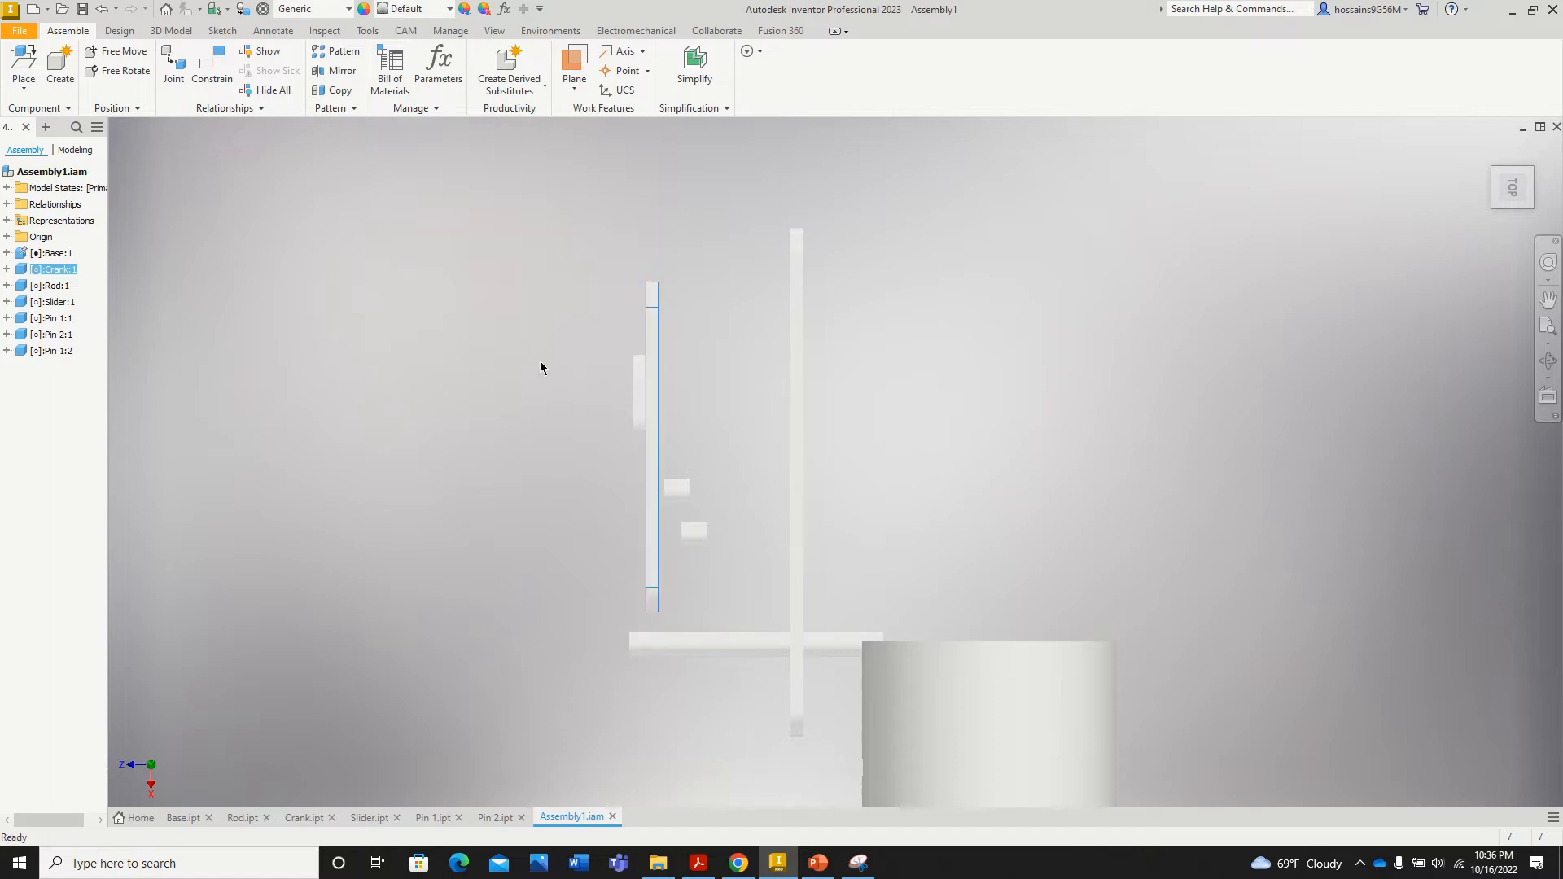
click(570, 336)
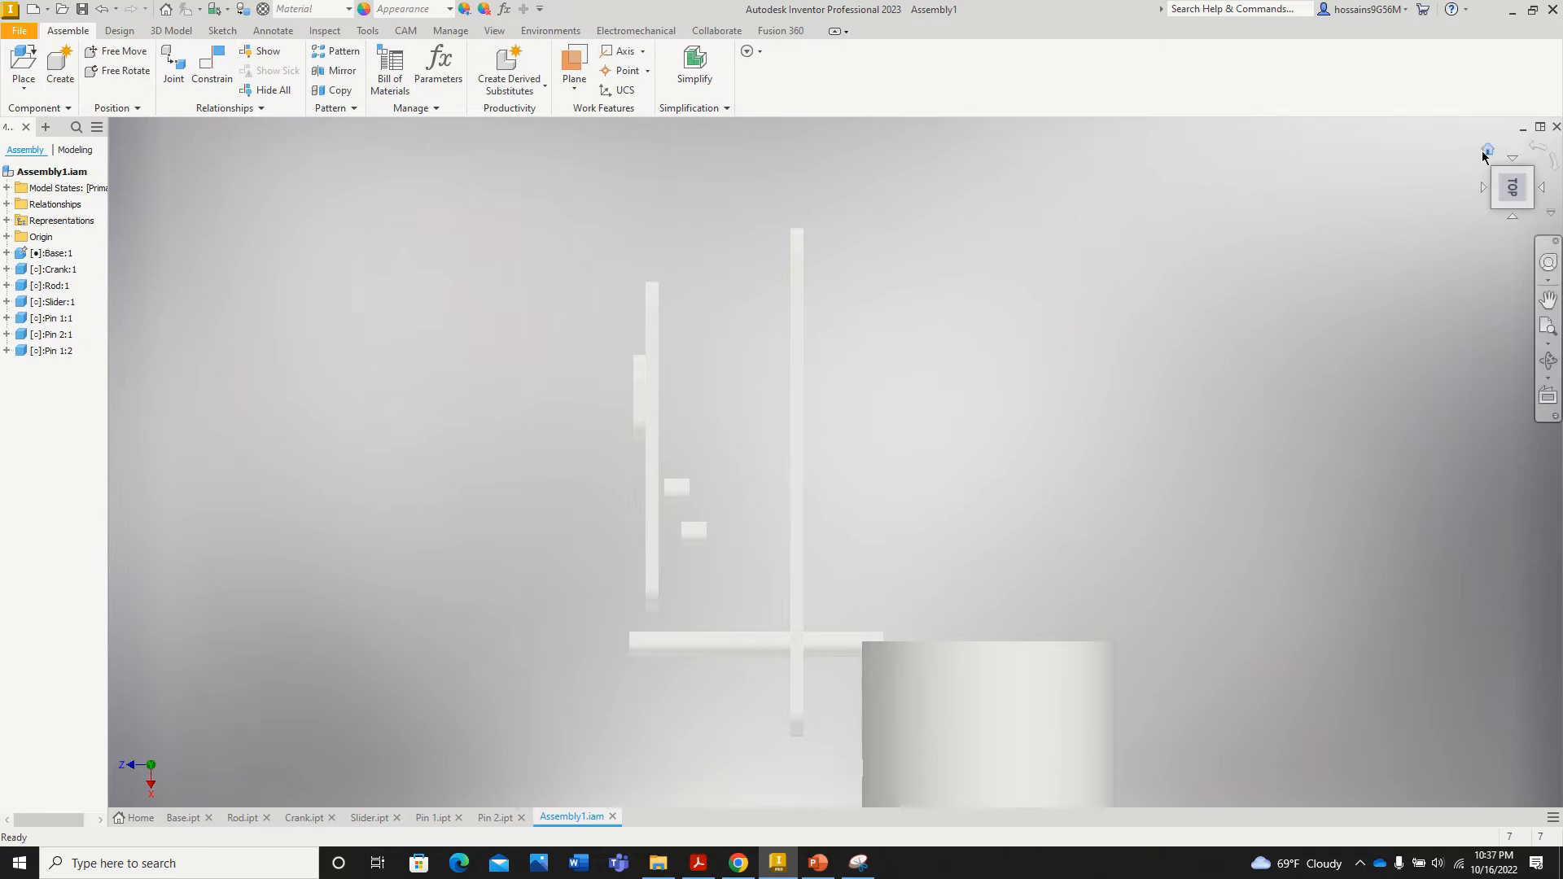
Step: Return to the home view and set the visual style to Shaded with Edges
click(1485, 152)
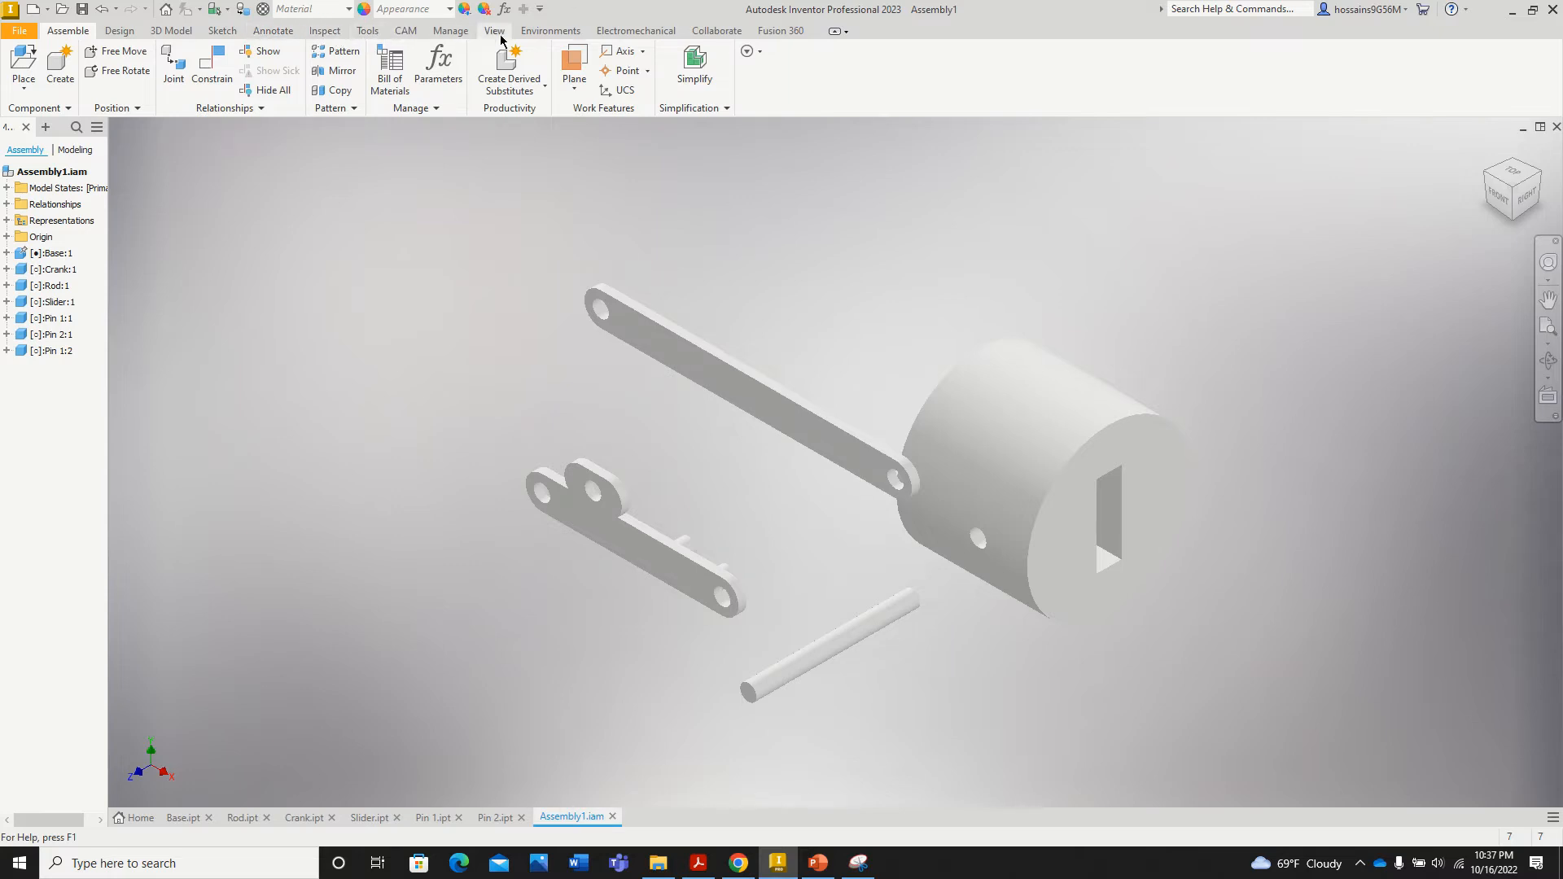
click(495, 31)
click(311, 77)
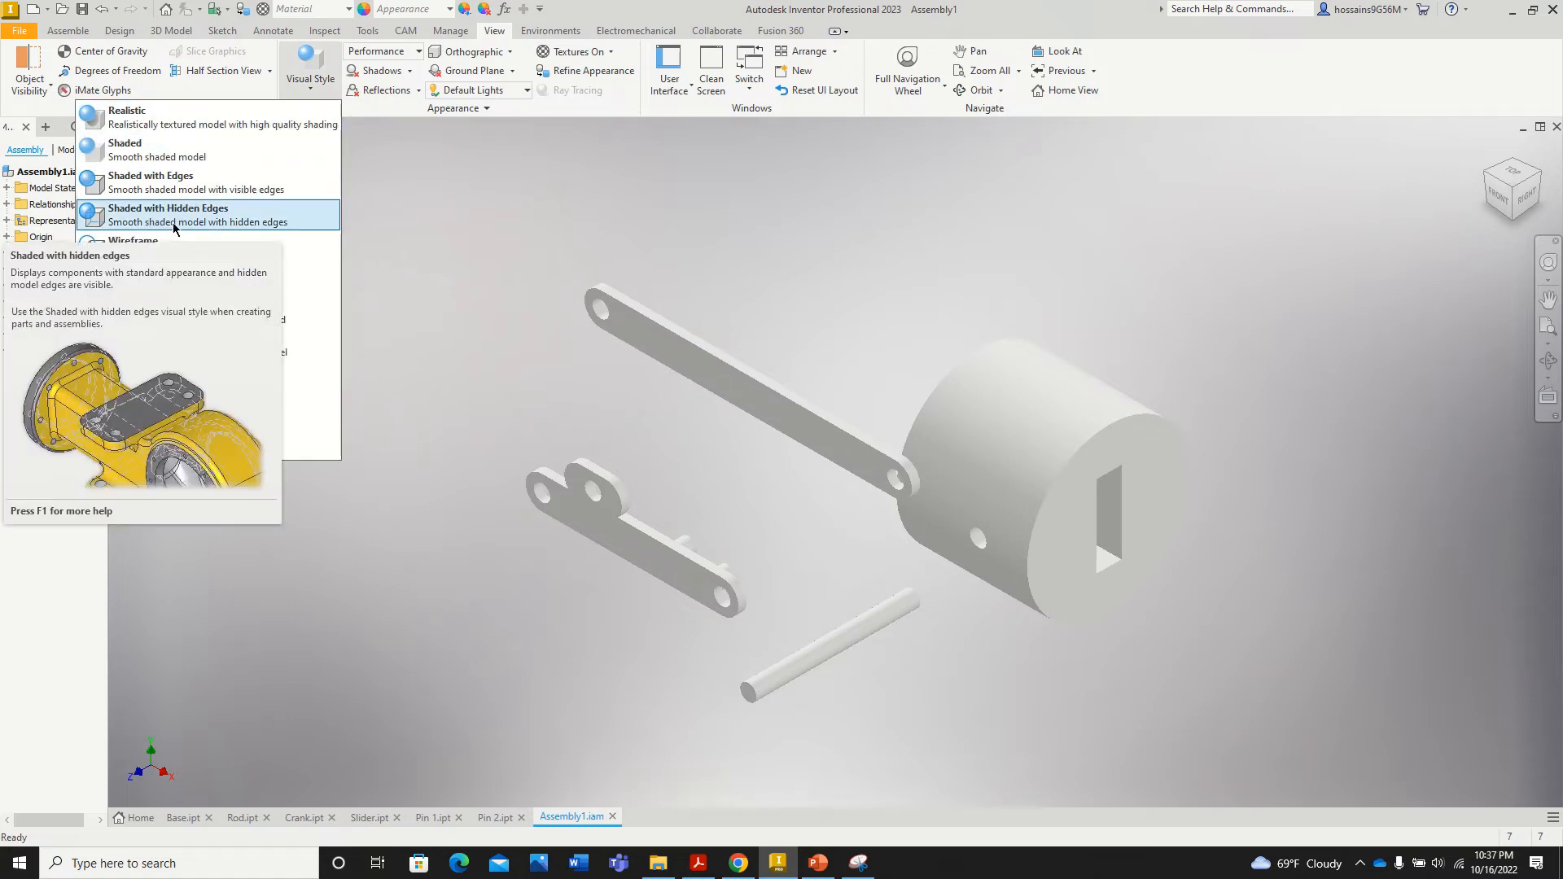
click(173, 195)
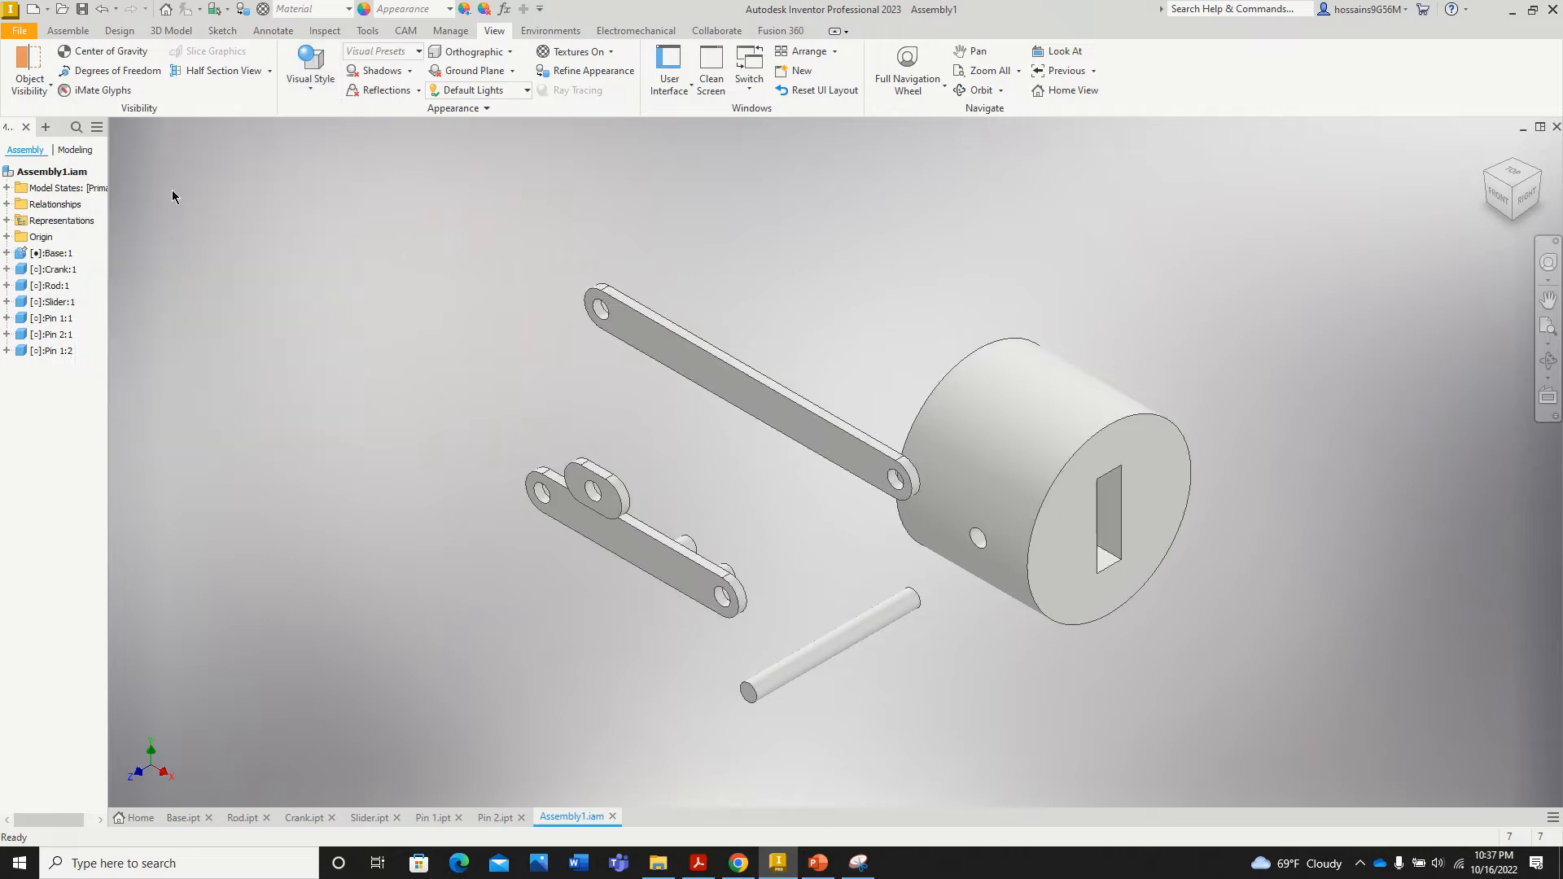
Step: Move the Crank clear of the Base and mate the axis of its nearest end hole to the Base's hole axis
scroll(477, 451, up, 4)
scroll(523, 447, down, 4)
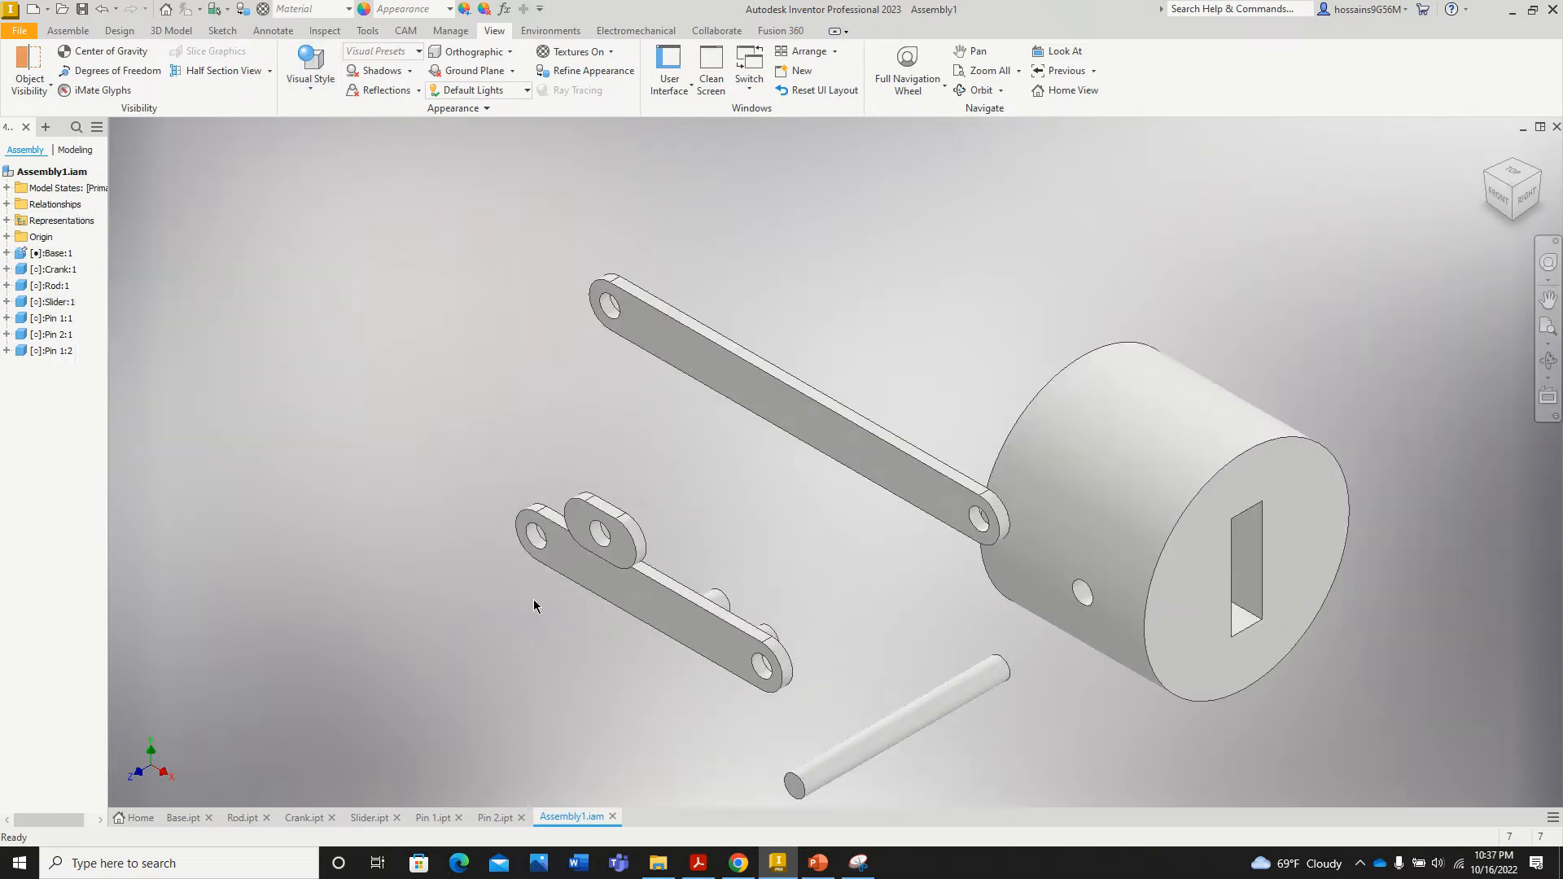
scroll(534, 599, up, 3)
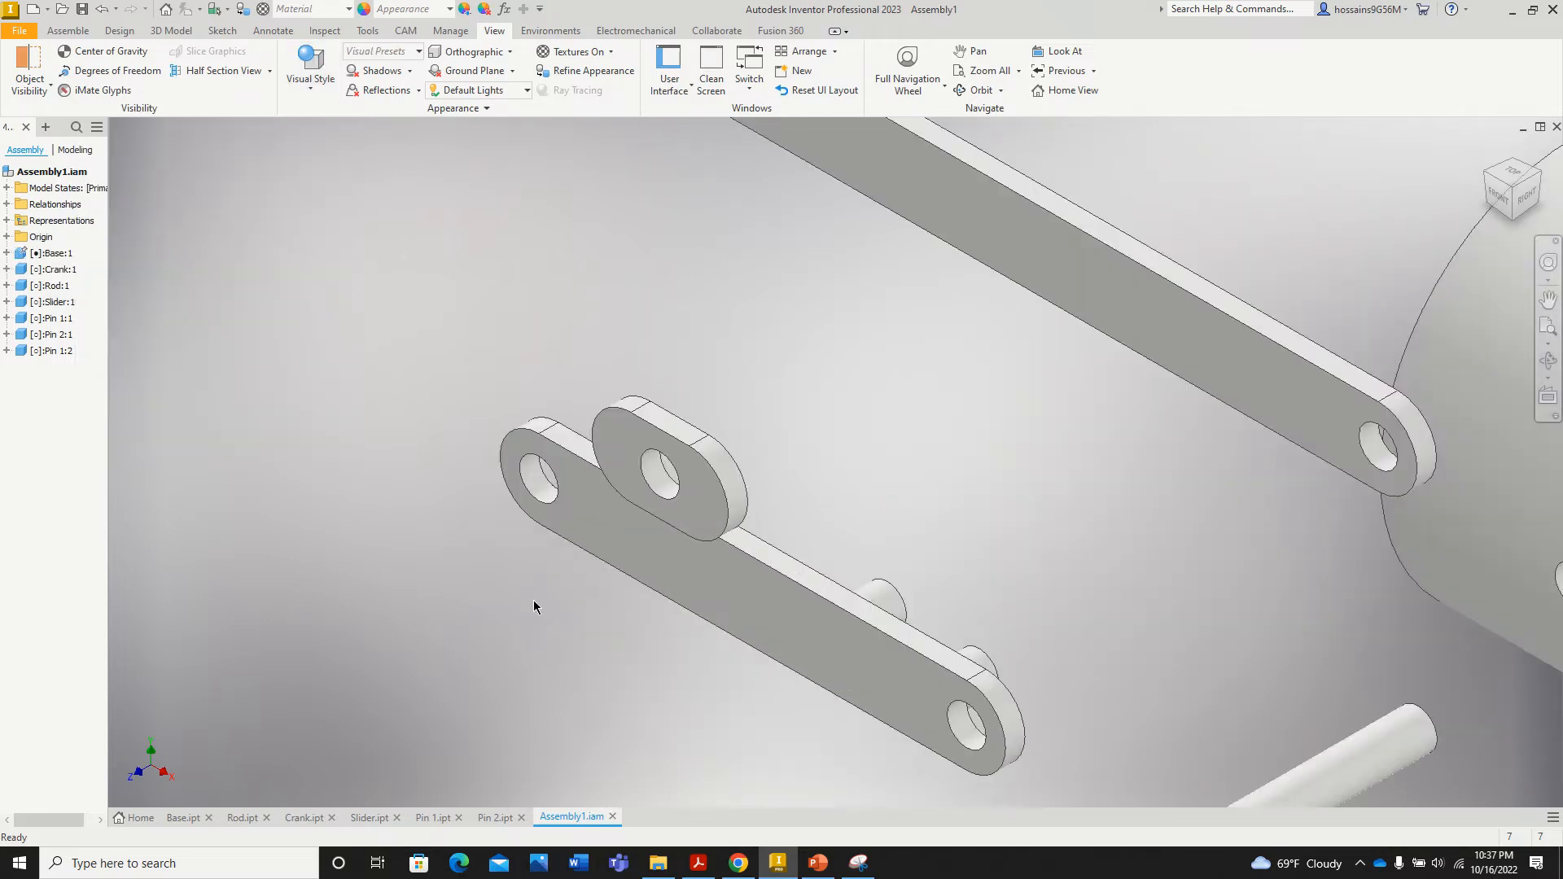
drag(737, 581, 922, 514)
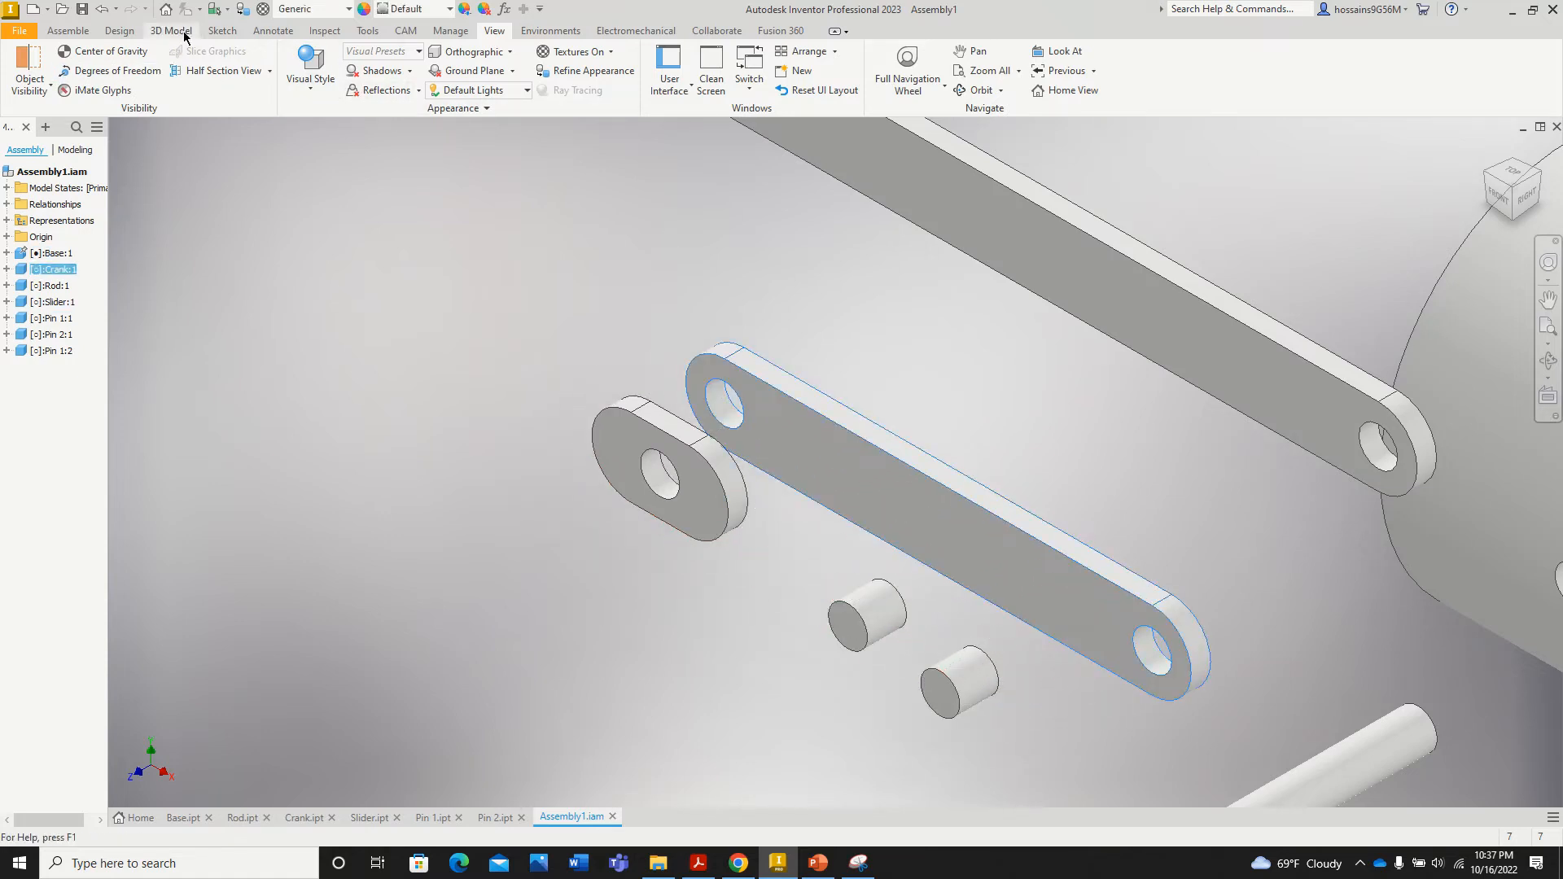
click(72, 32)
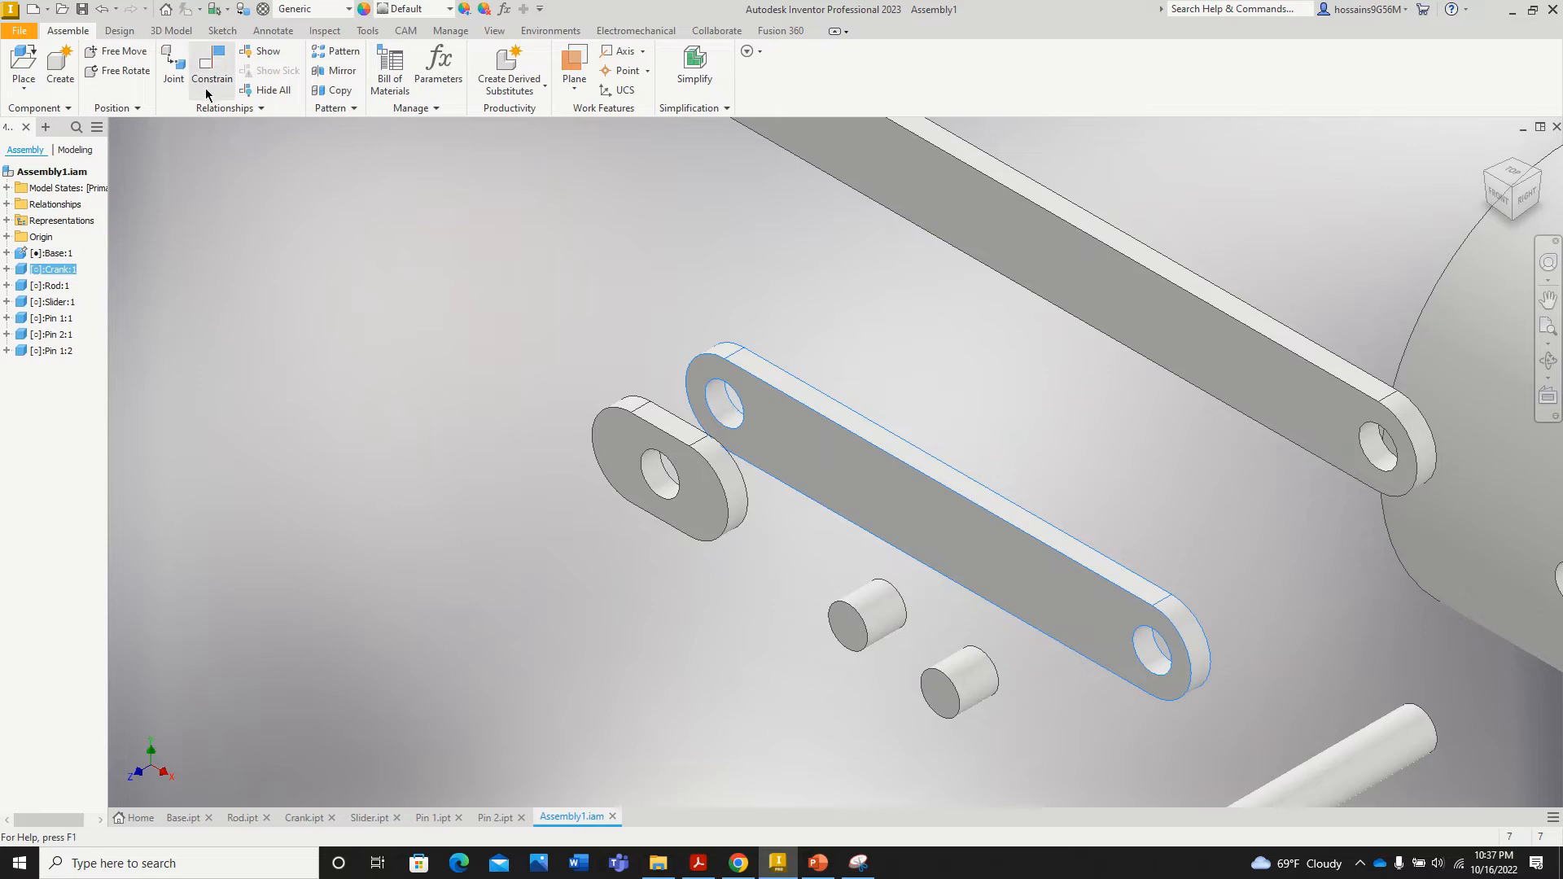
click(214, 72)
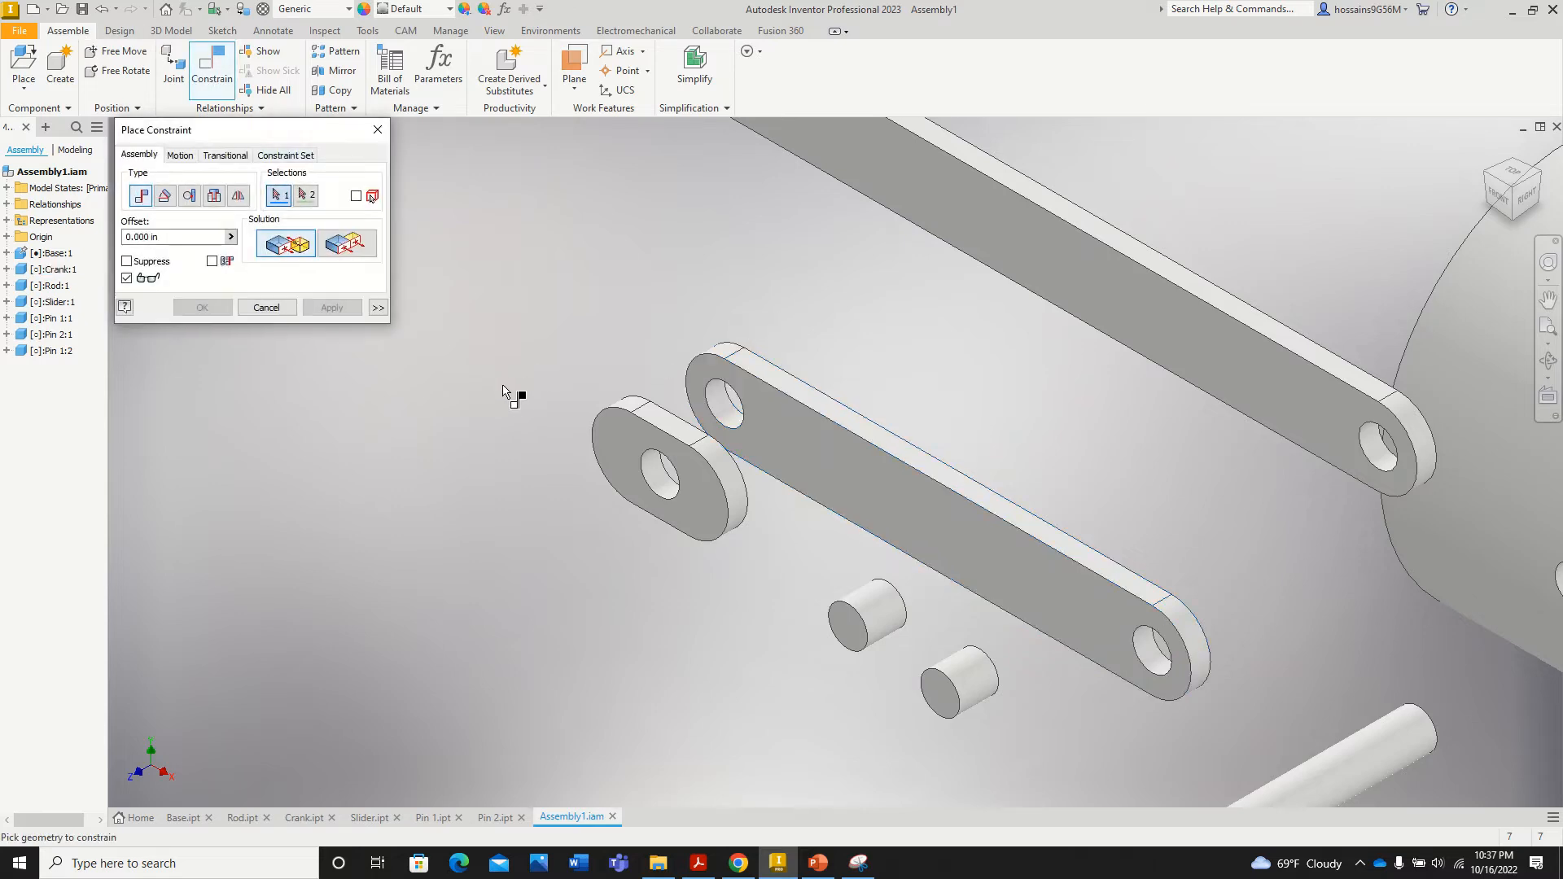
scroll(513, 389, down, 3)
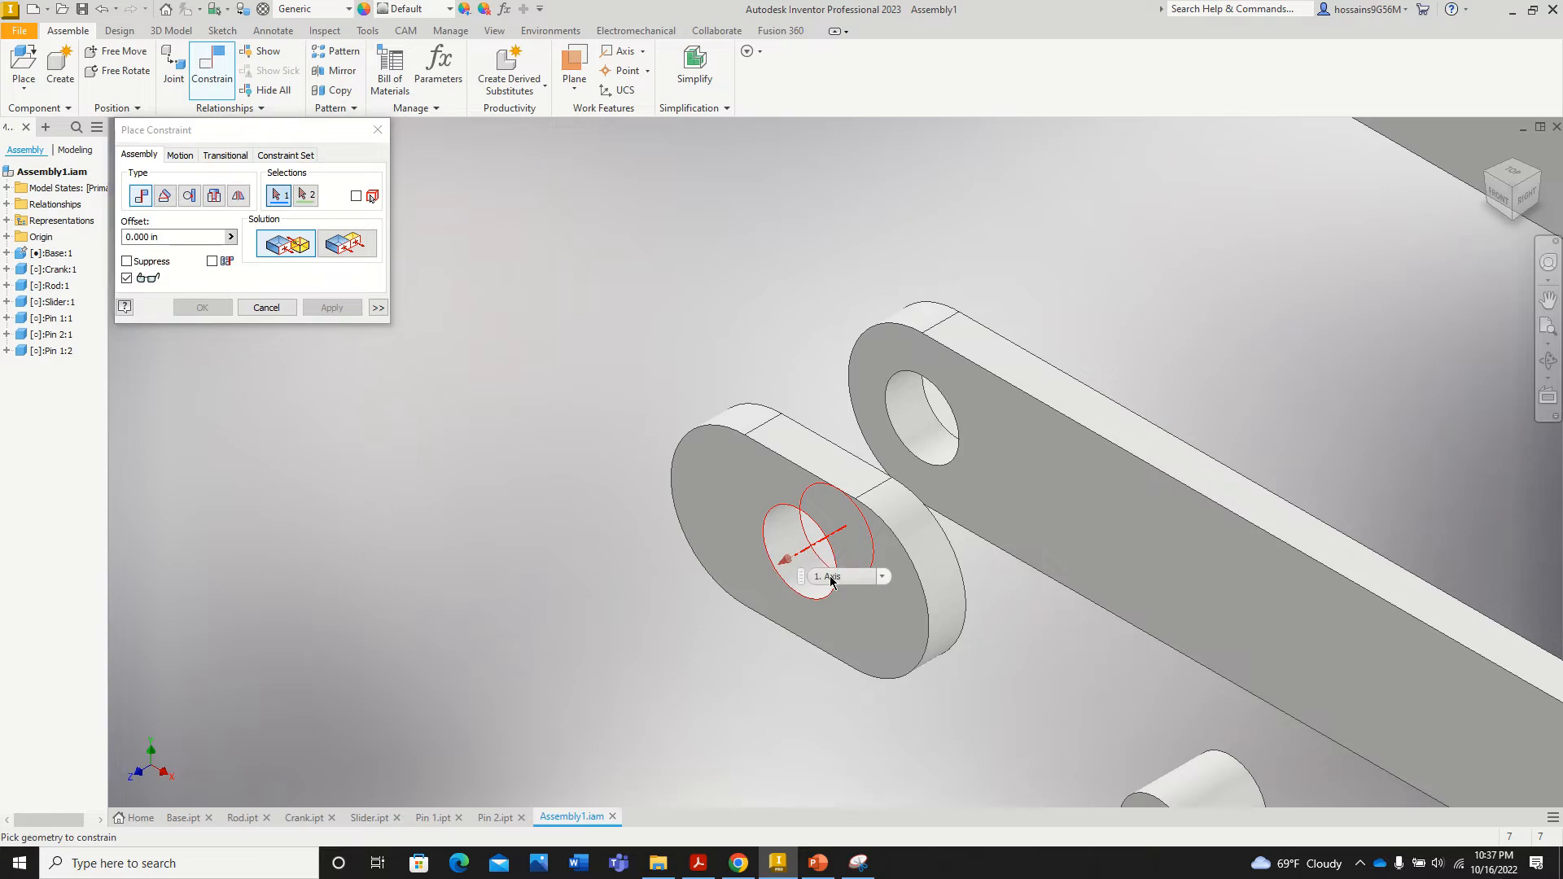
click(831, 581)
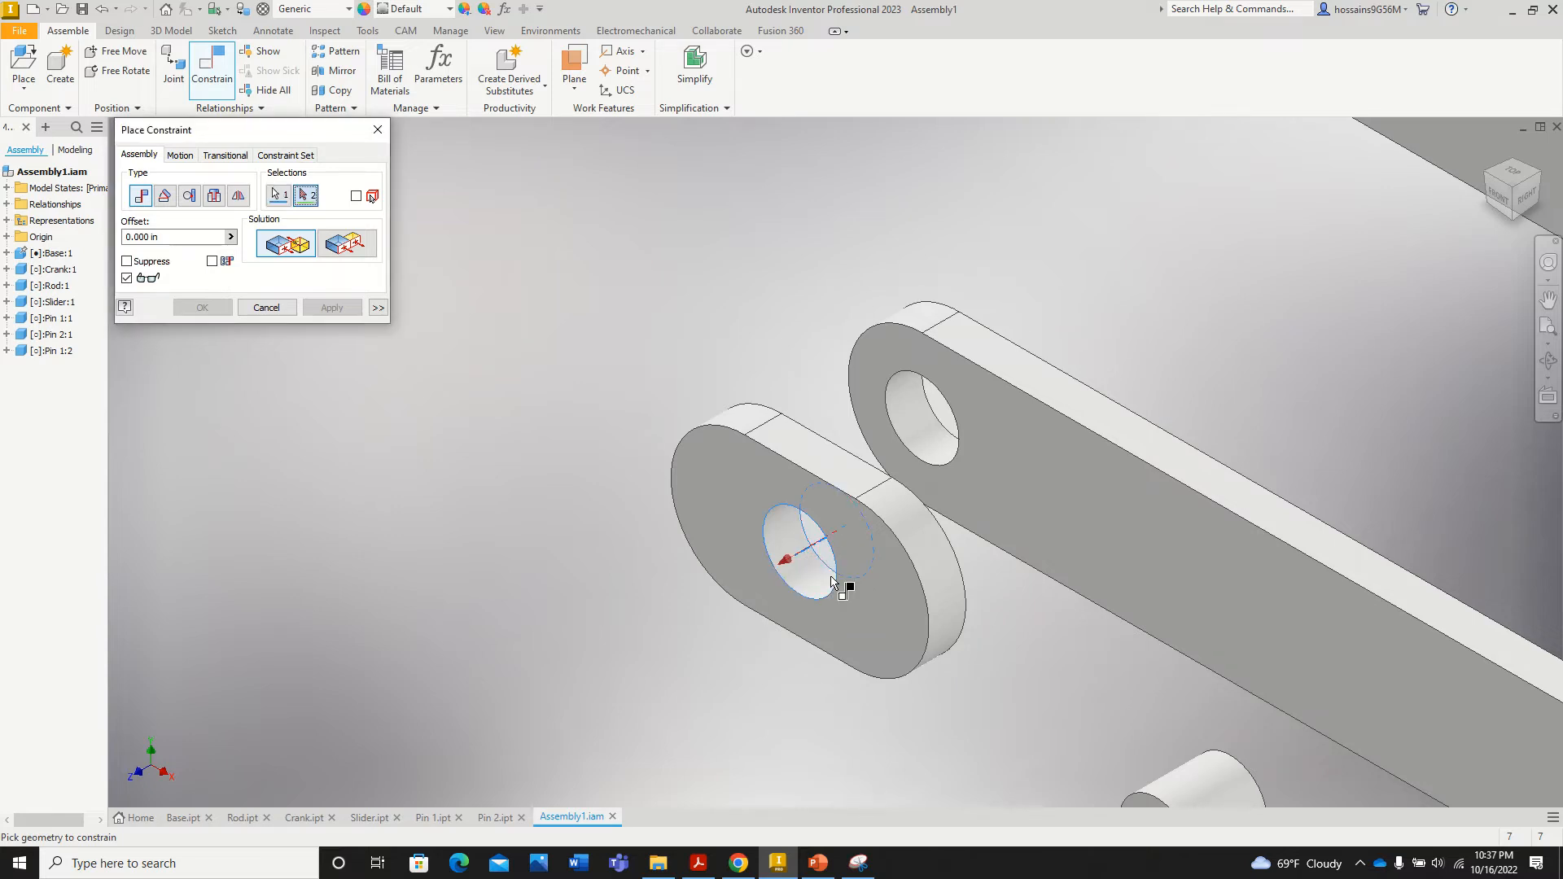
click(925, 422)
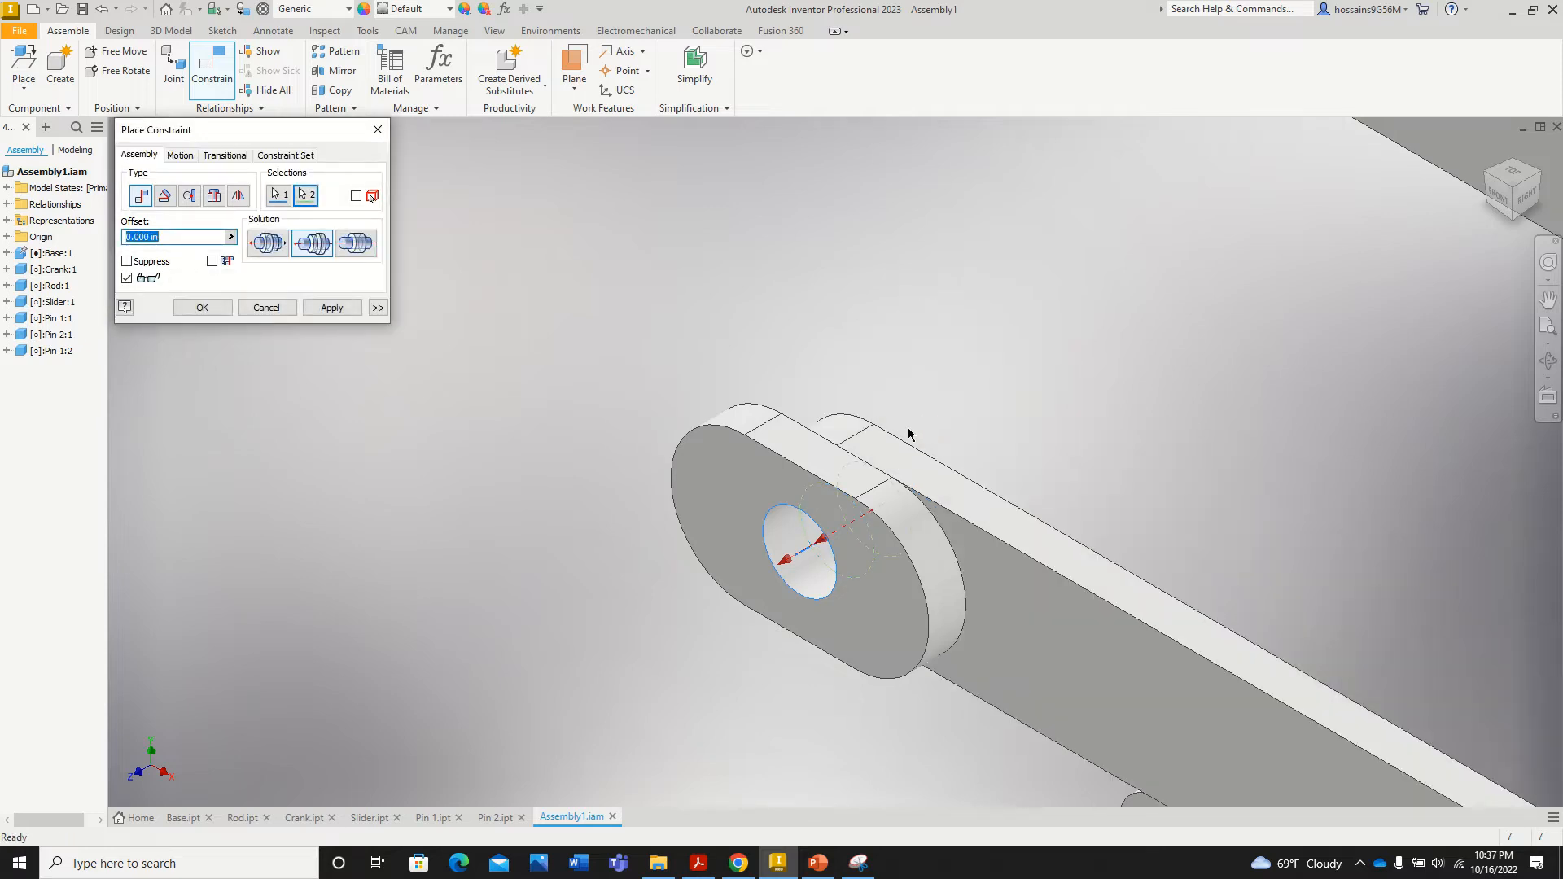
click(342, 308)
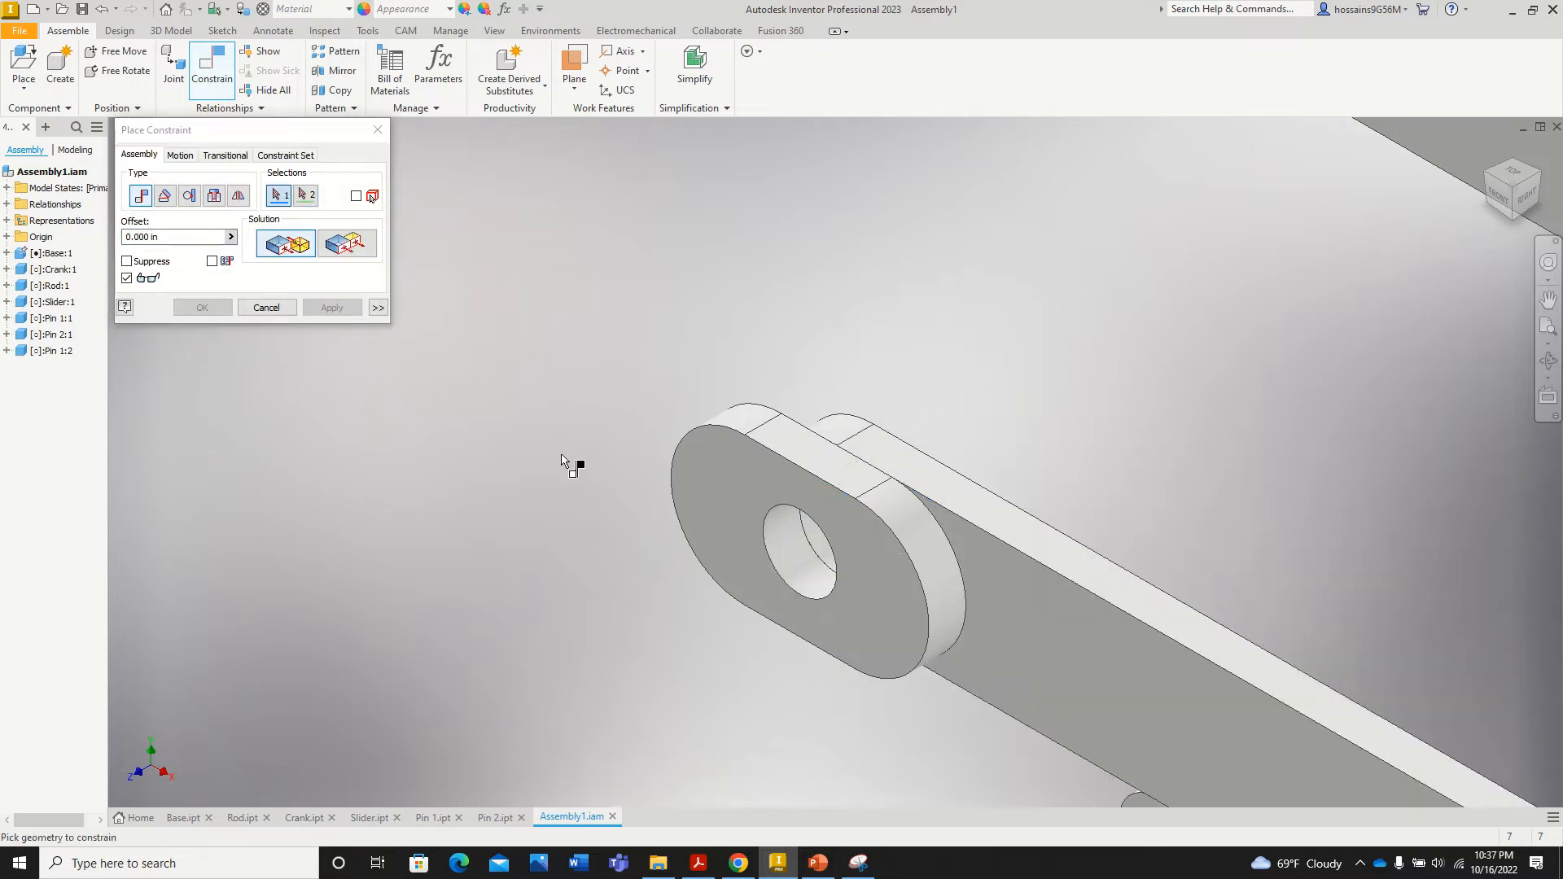
click(378, 135)
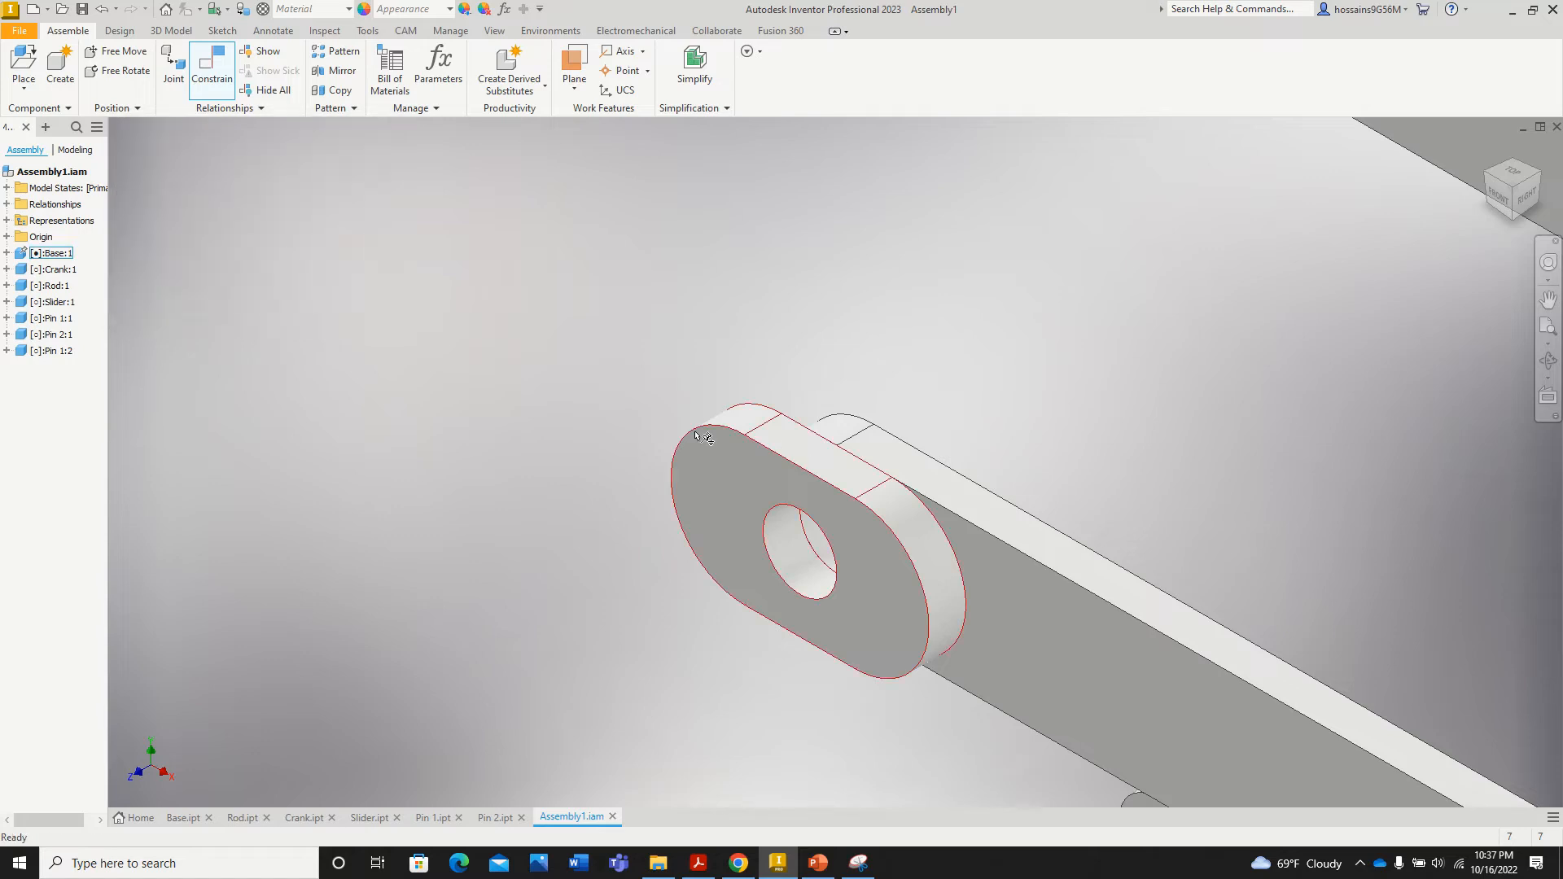
Step: Swing the Crank upward about the Base's hole axis and expand the Crank to review its mate constraints
scroll(616, 406, down, 5)
drag(771, 472, 881, 440)
scroll(683, 395, up, 3)
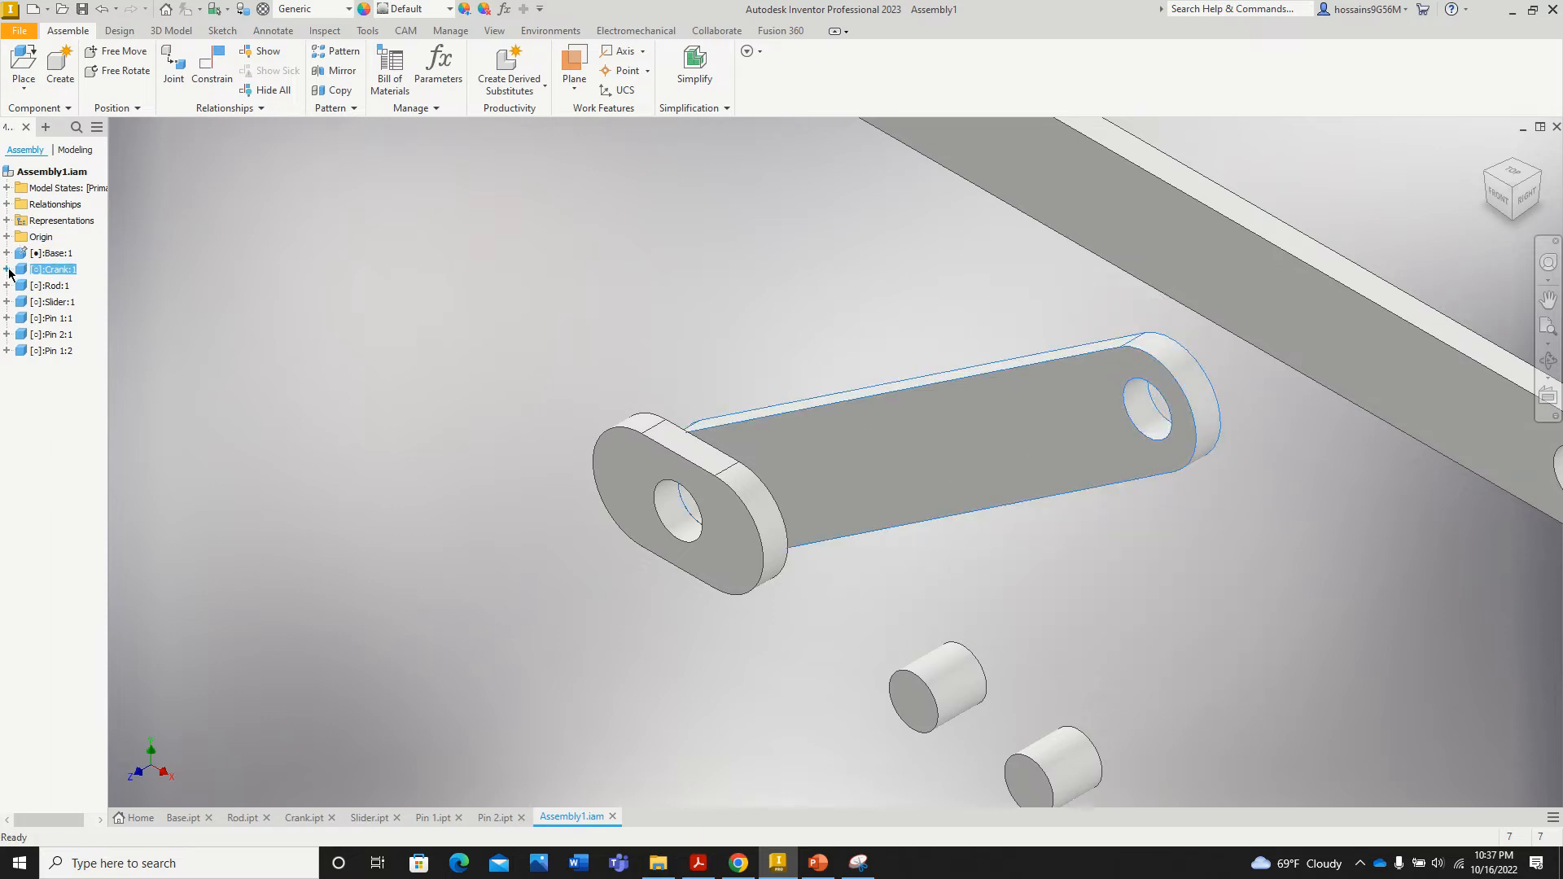
click(7, 269)
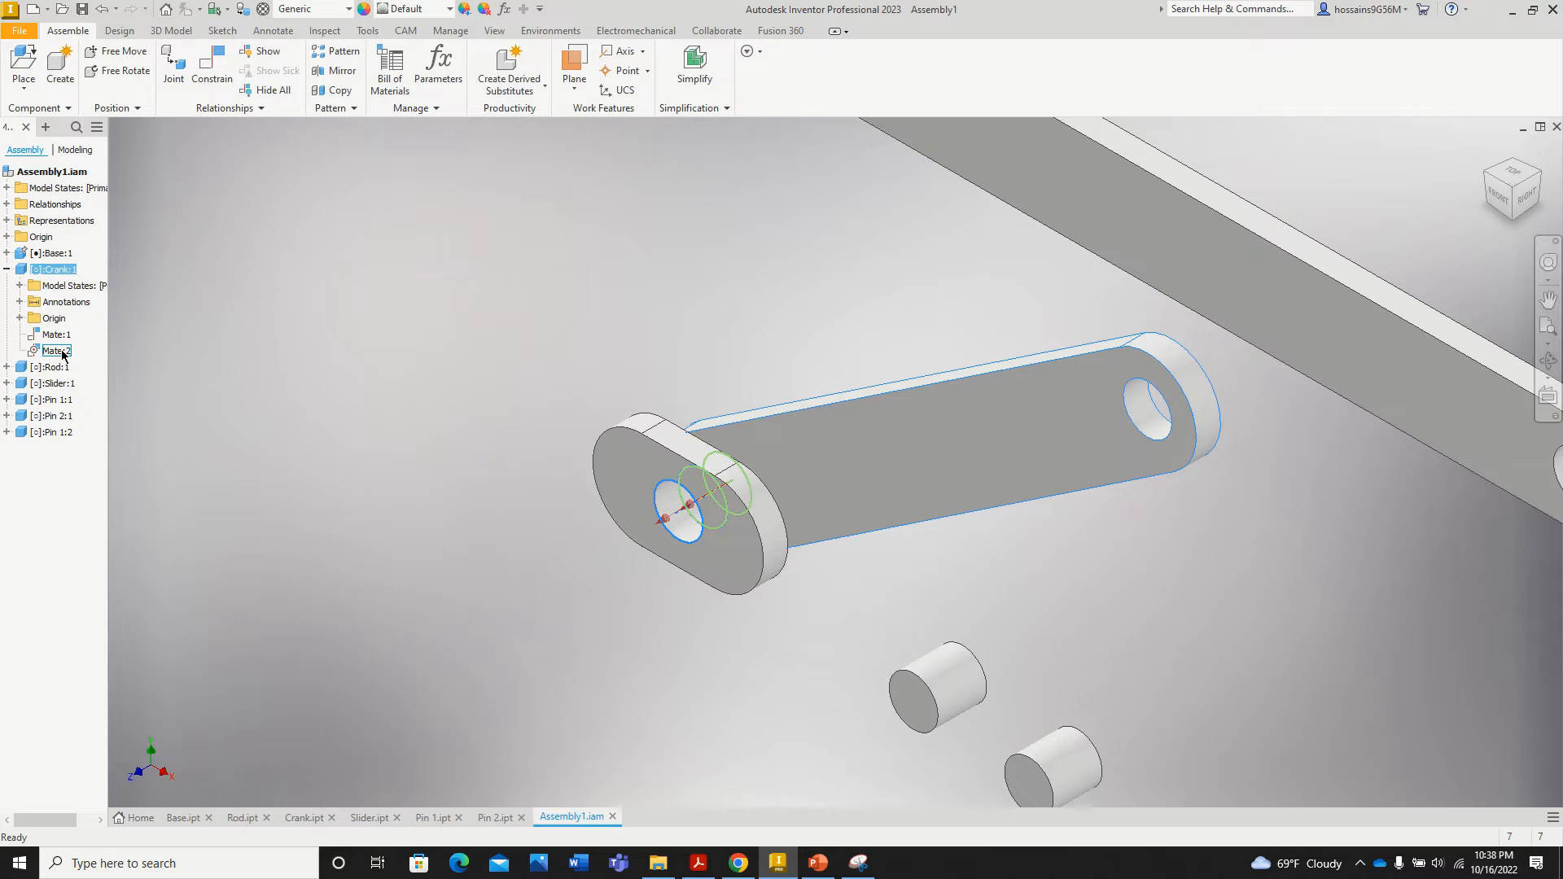
click(418, 331)
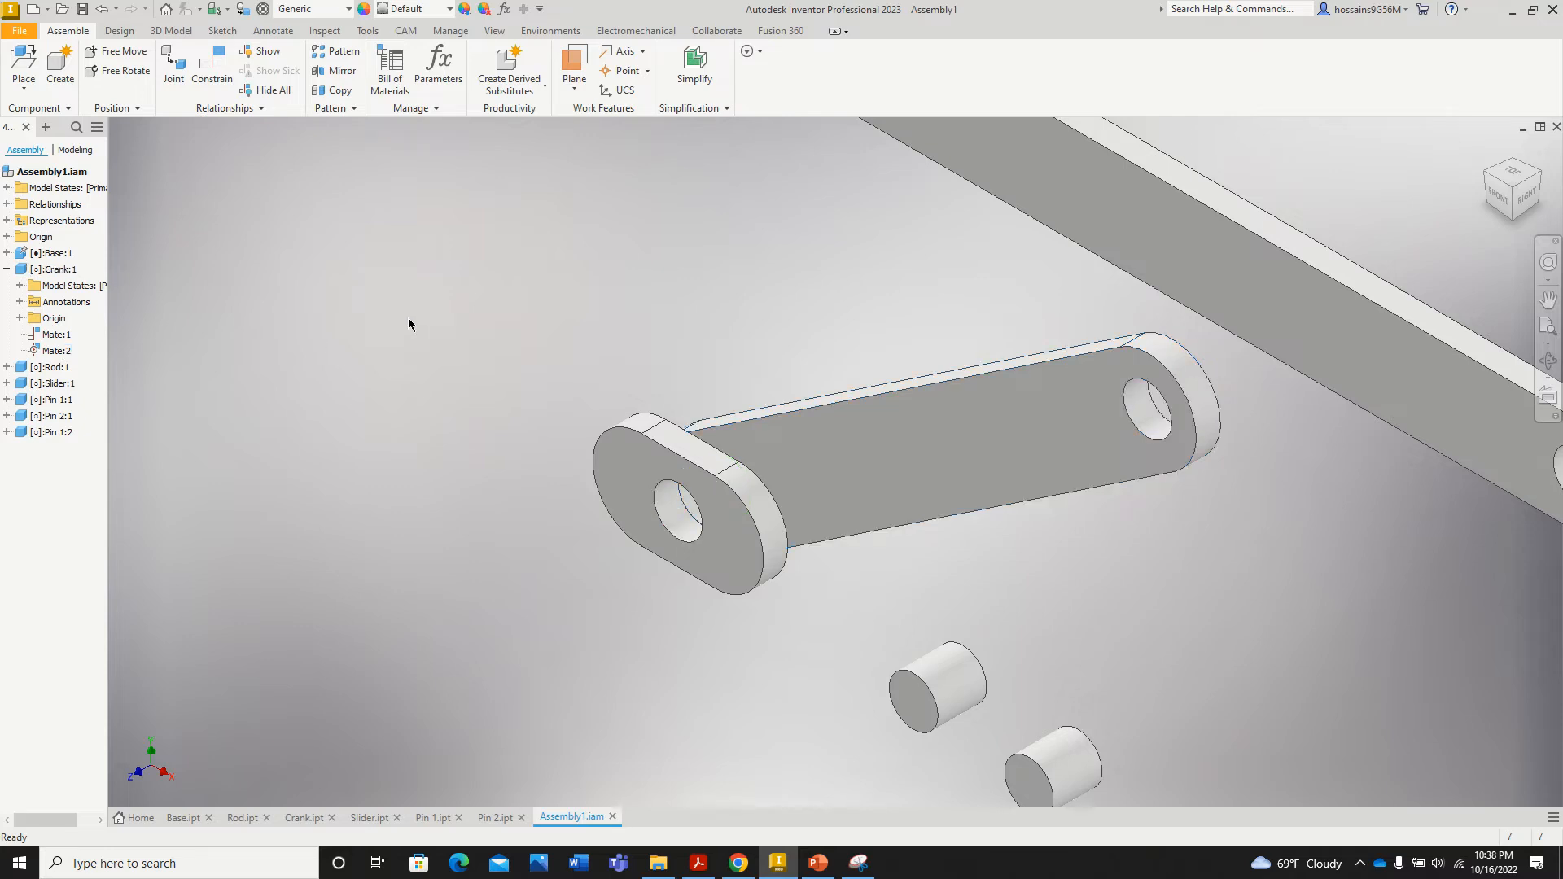
key(F6)
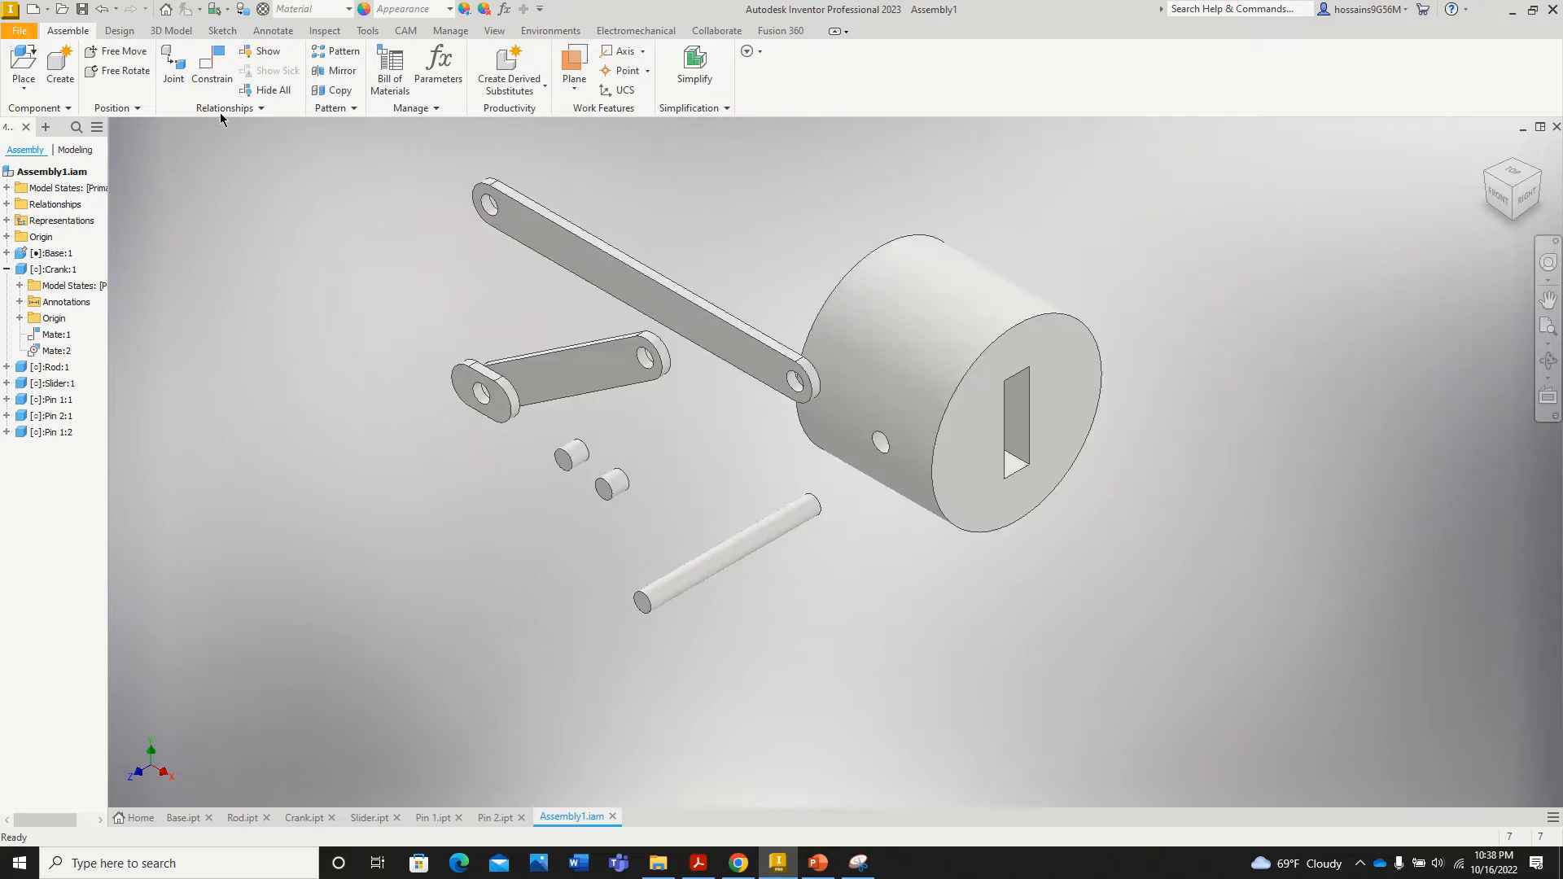
click(214, 195)
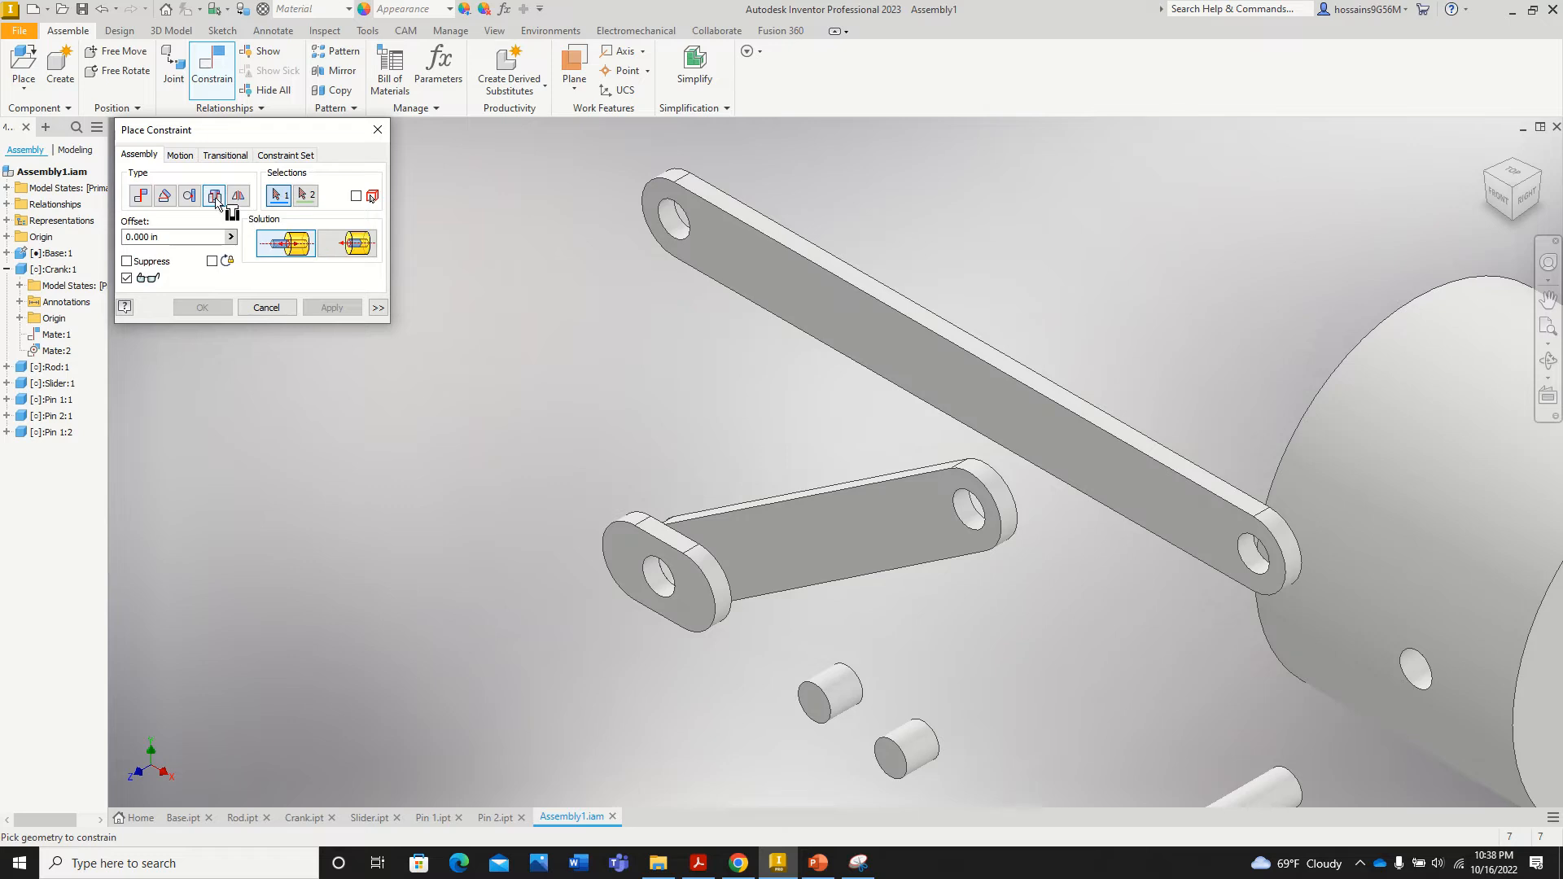
click(823, 699)
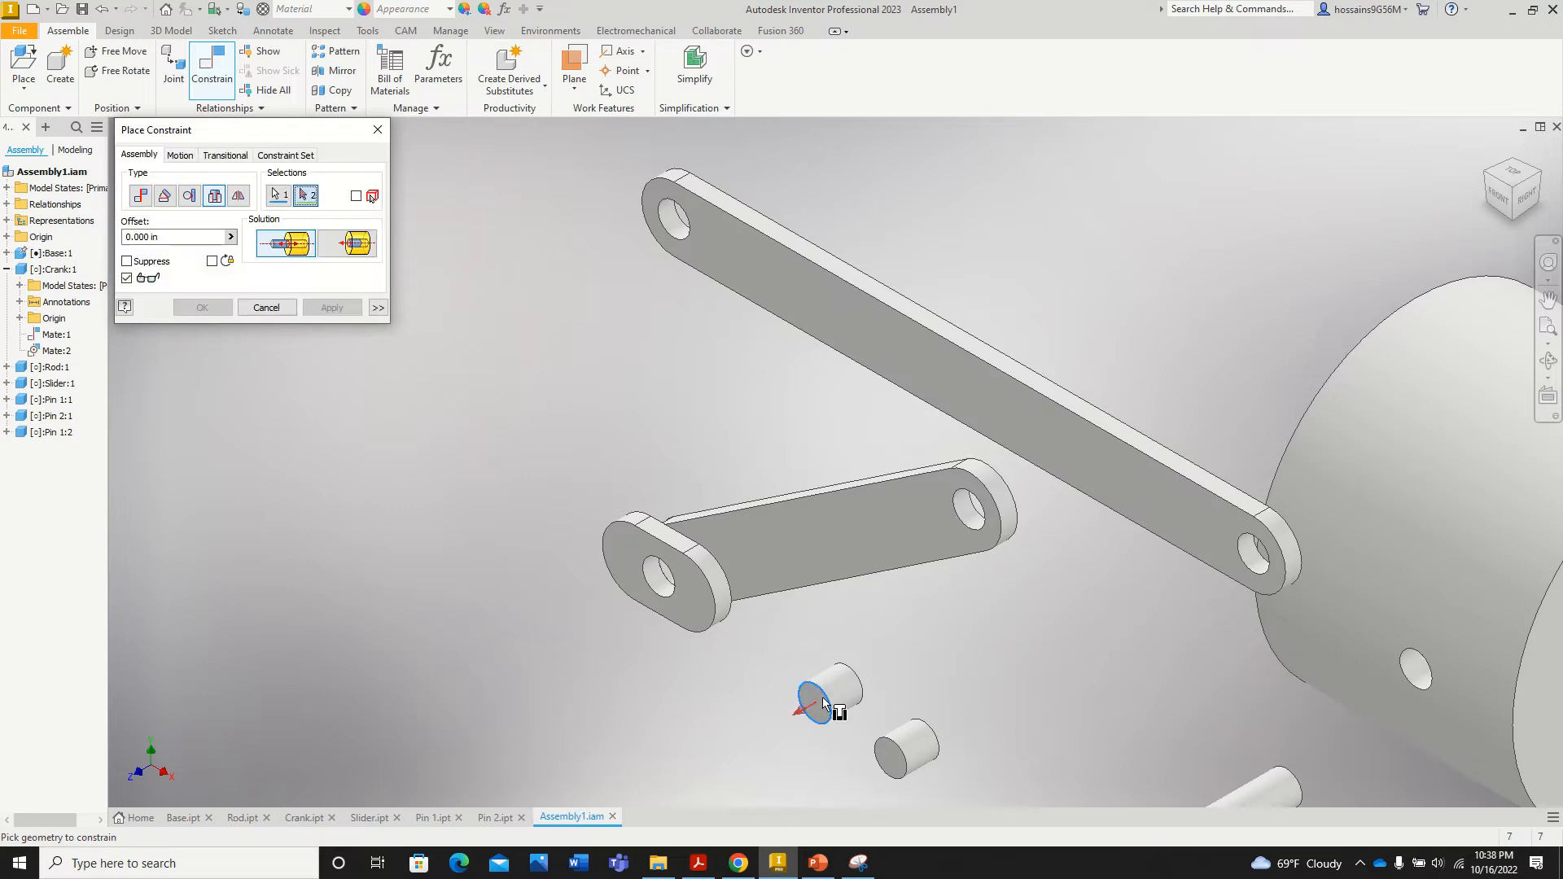
click(663, 573)
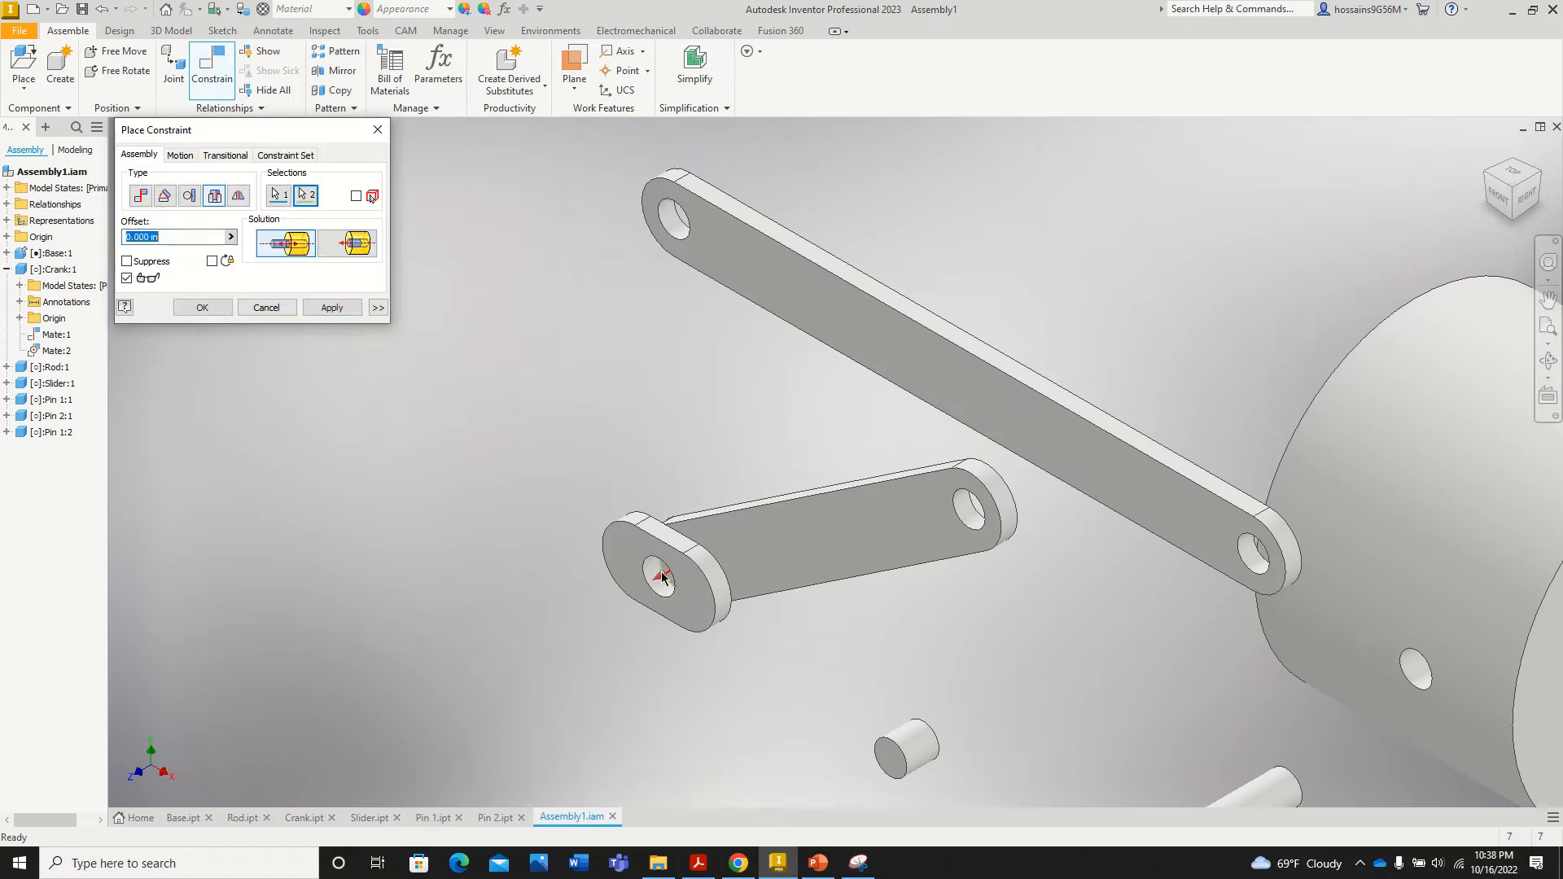
scroll(656, 590, up, 5)
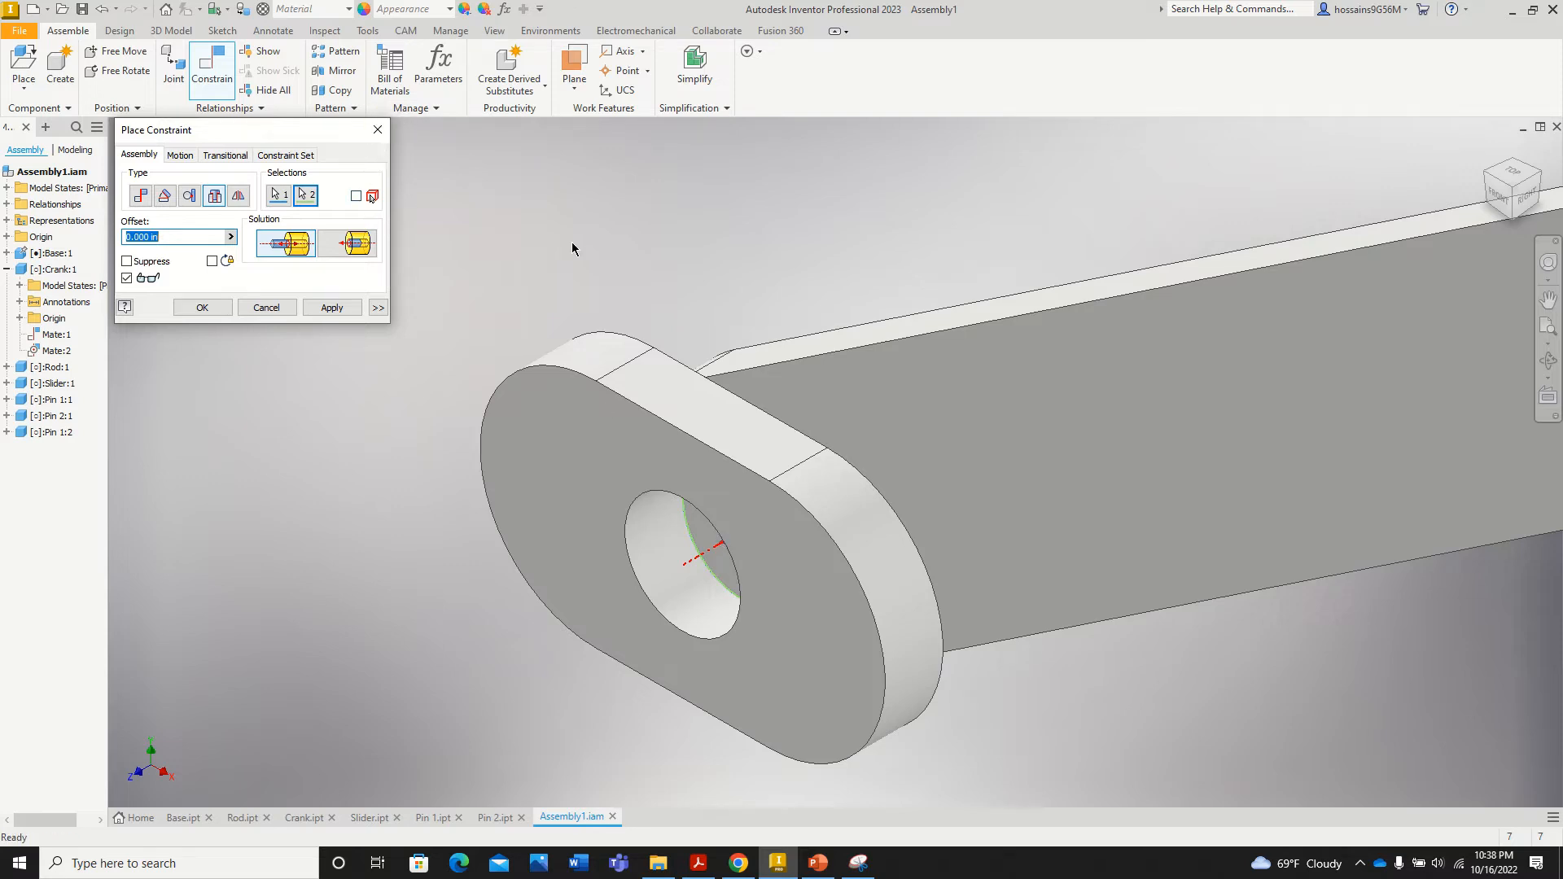
scroll(651, 315, down, 3)
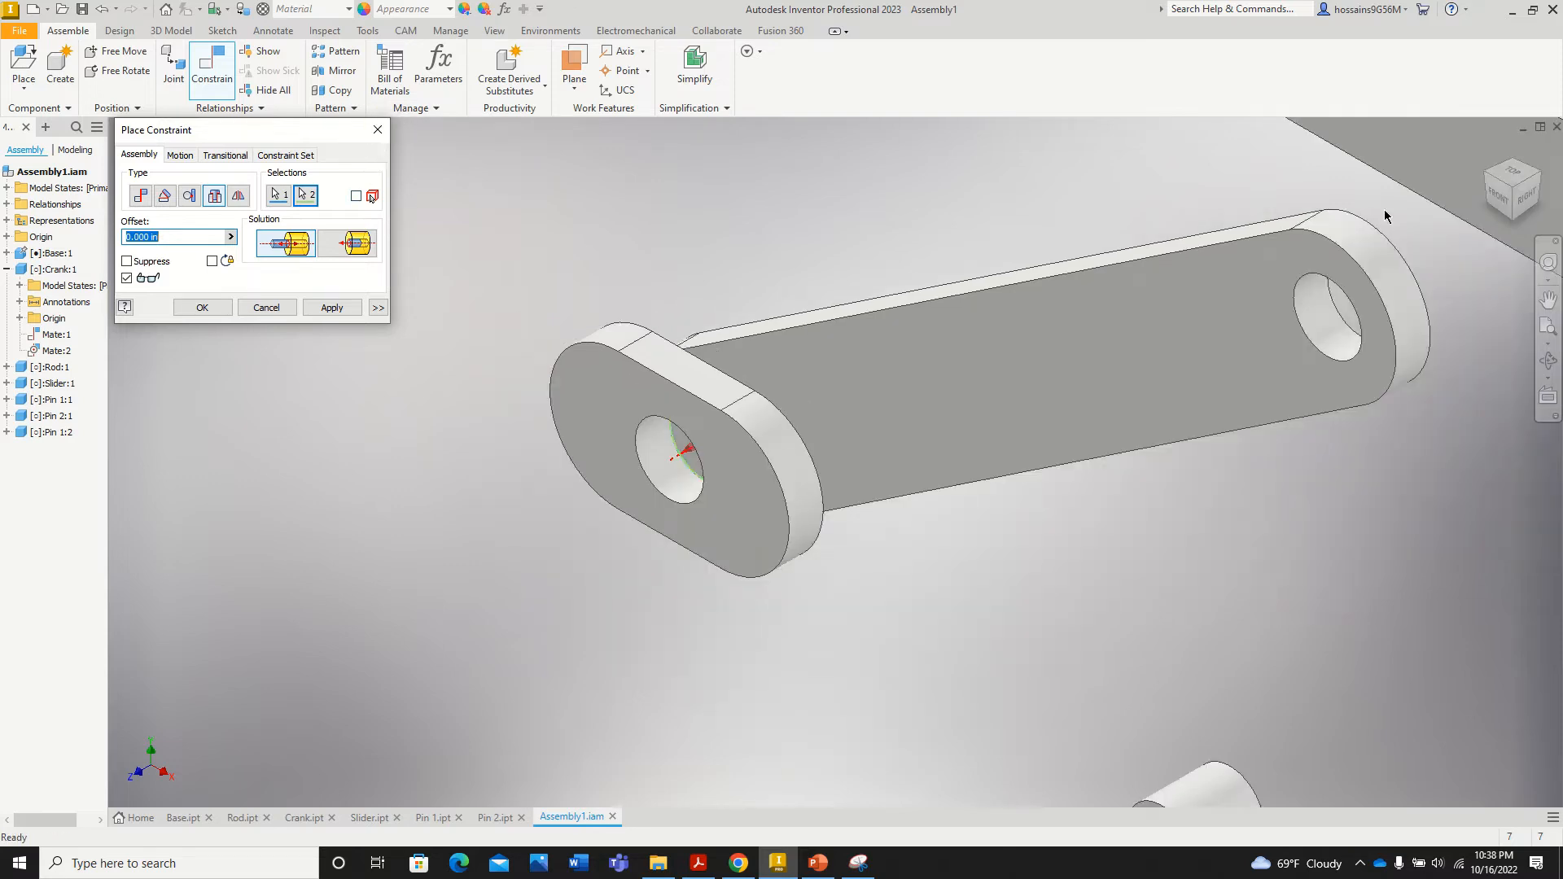
click(377, 130)
scroll(335, 402, down, 3)
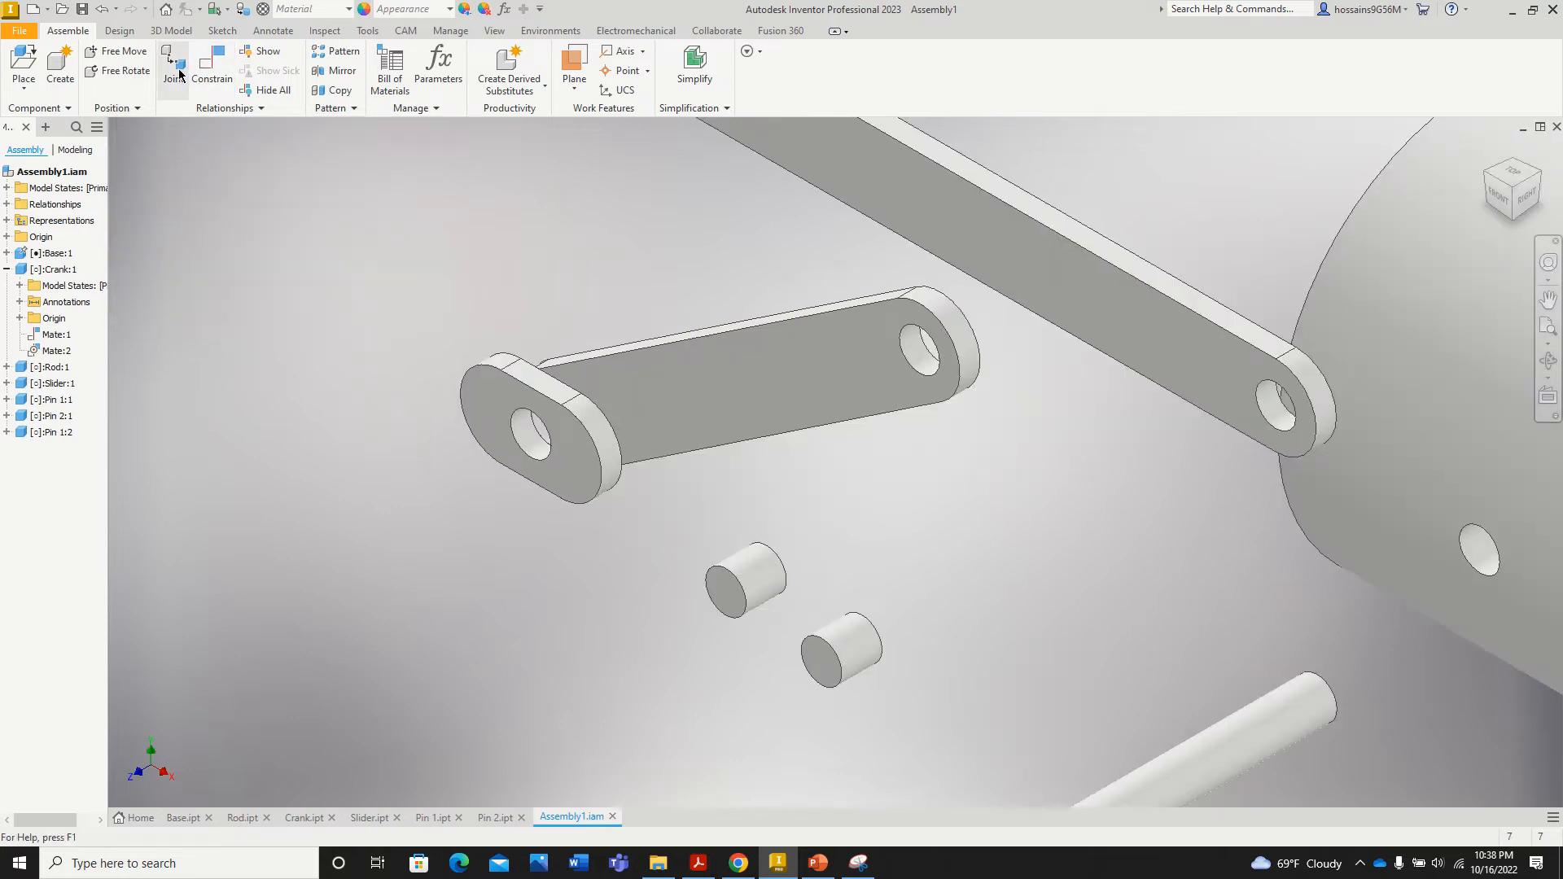
Step: Place an Insert constraint between the circular end of the nearer Pin 1 and the front edge of the Base's hole, using the aligned solution
click(211, 69)
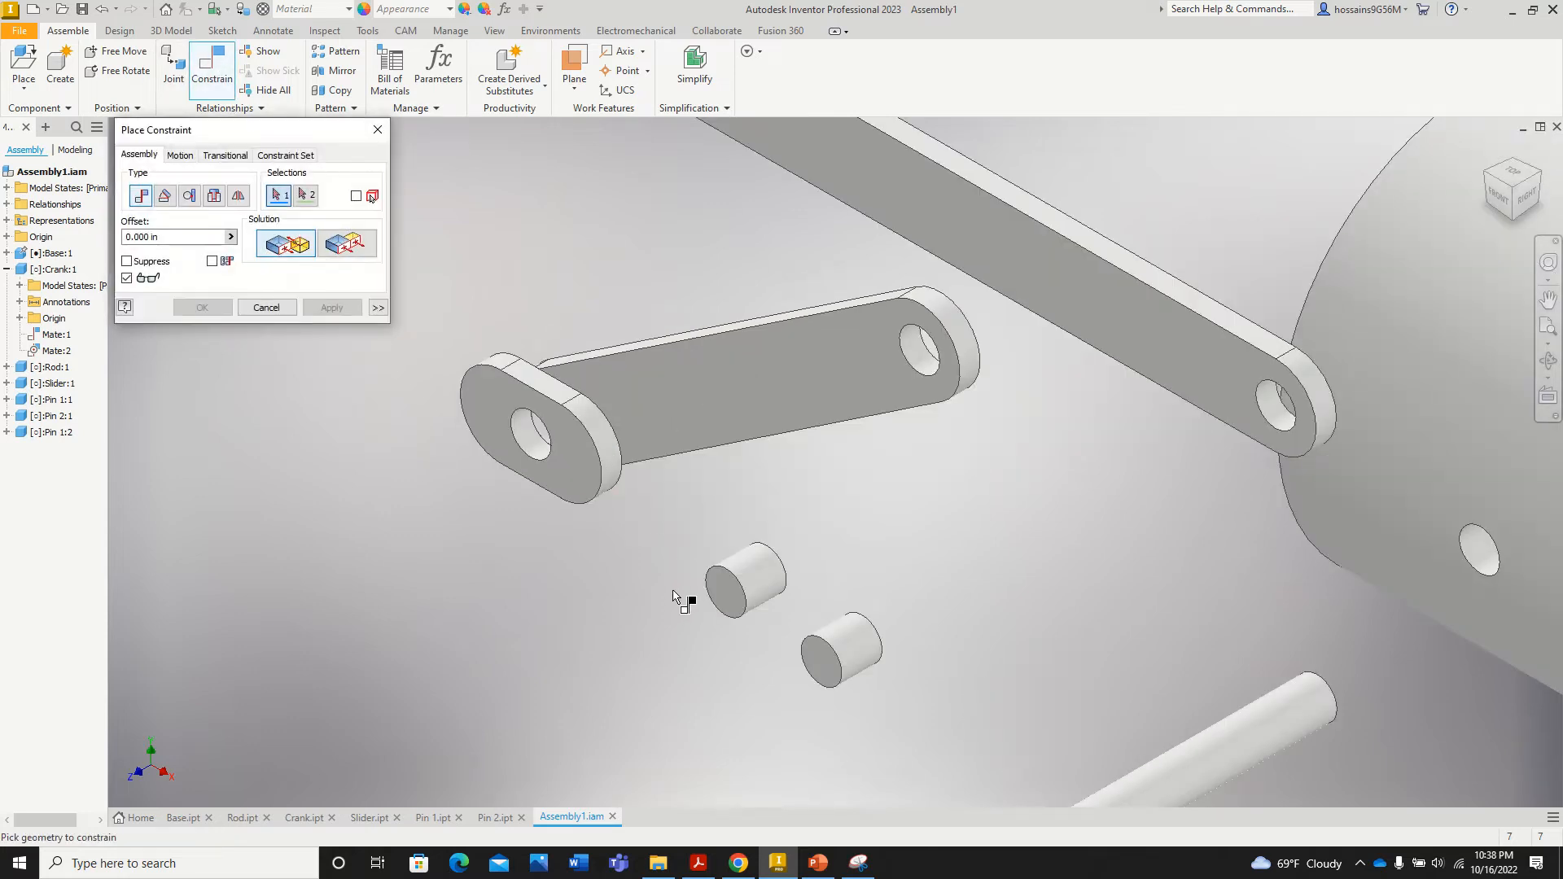
scroll(680, 594, up, 3)
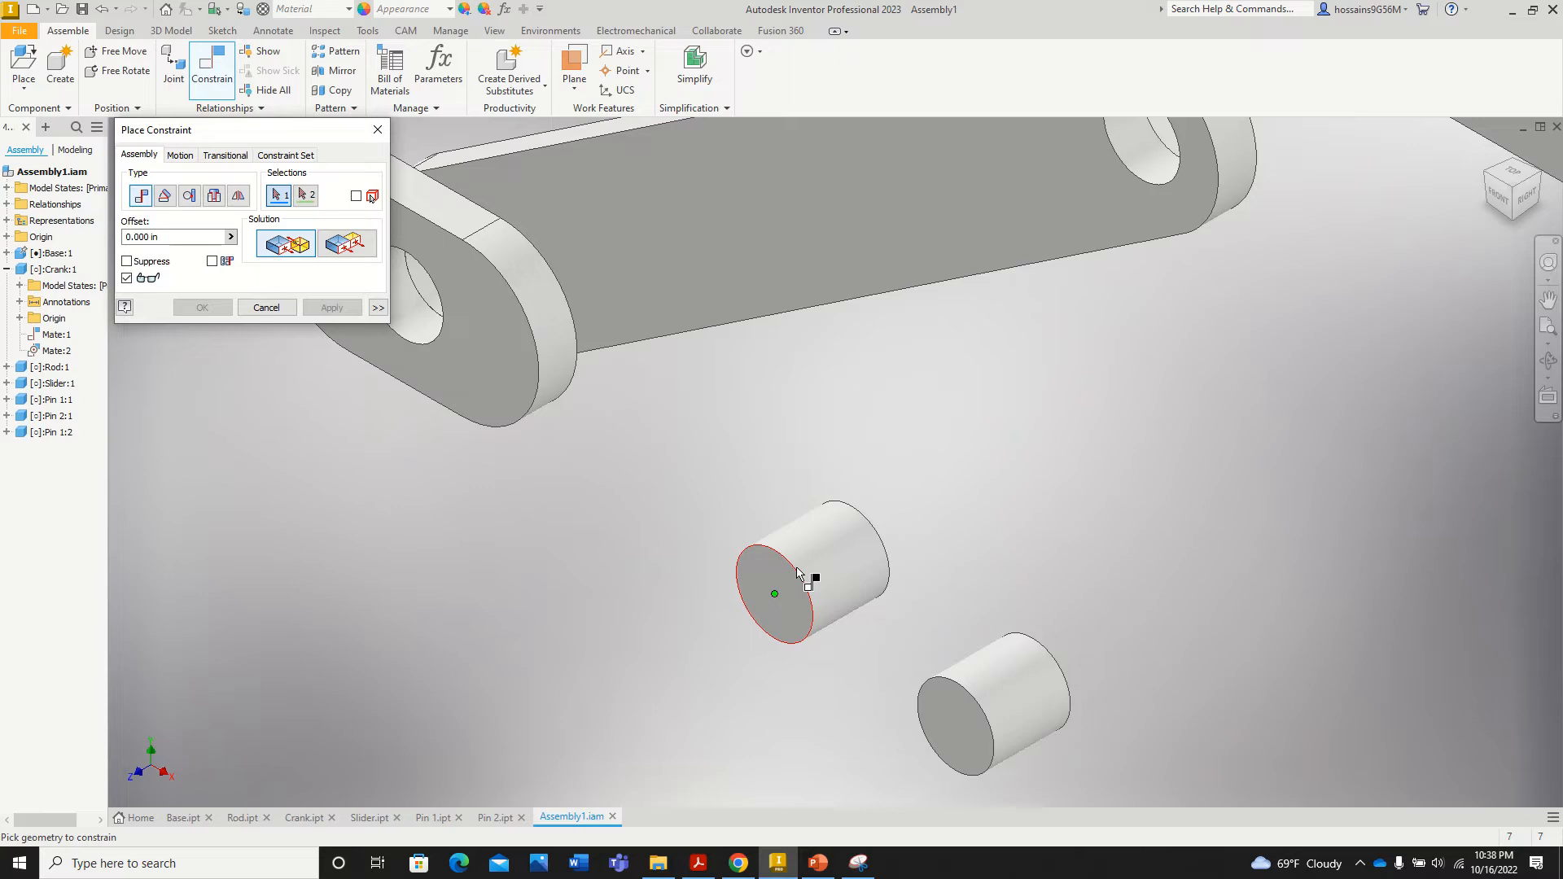
click(214, 195)
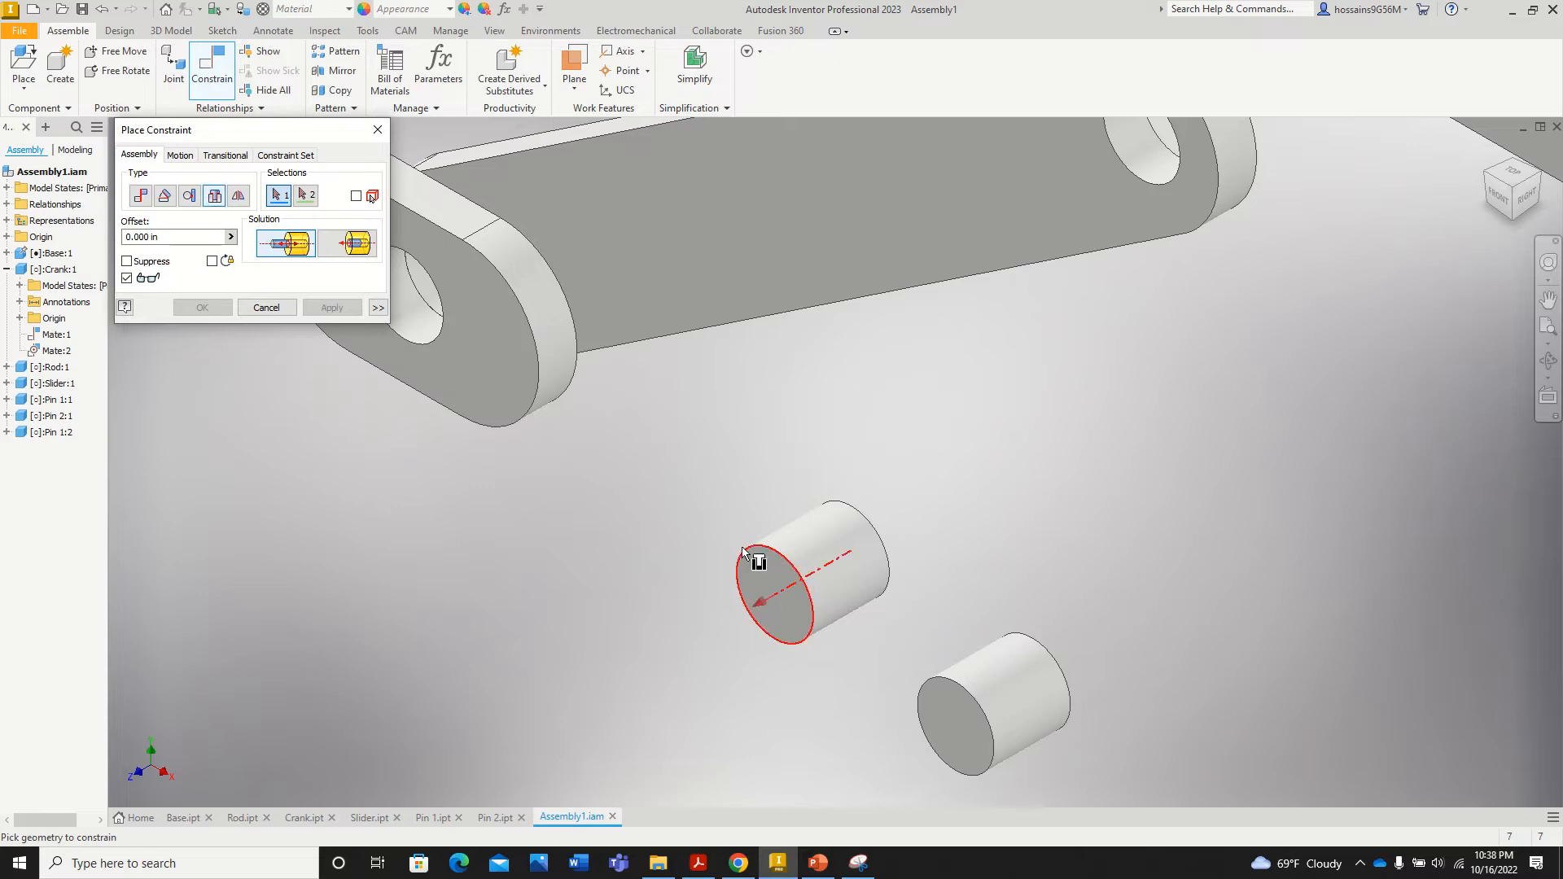
click(774, 589)
scroll(708, 542, down, 3)
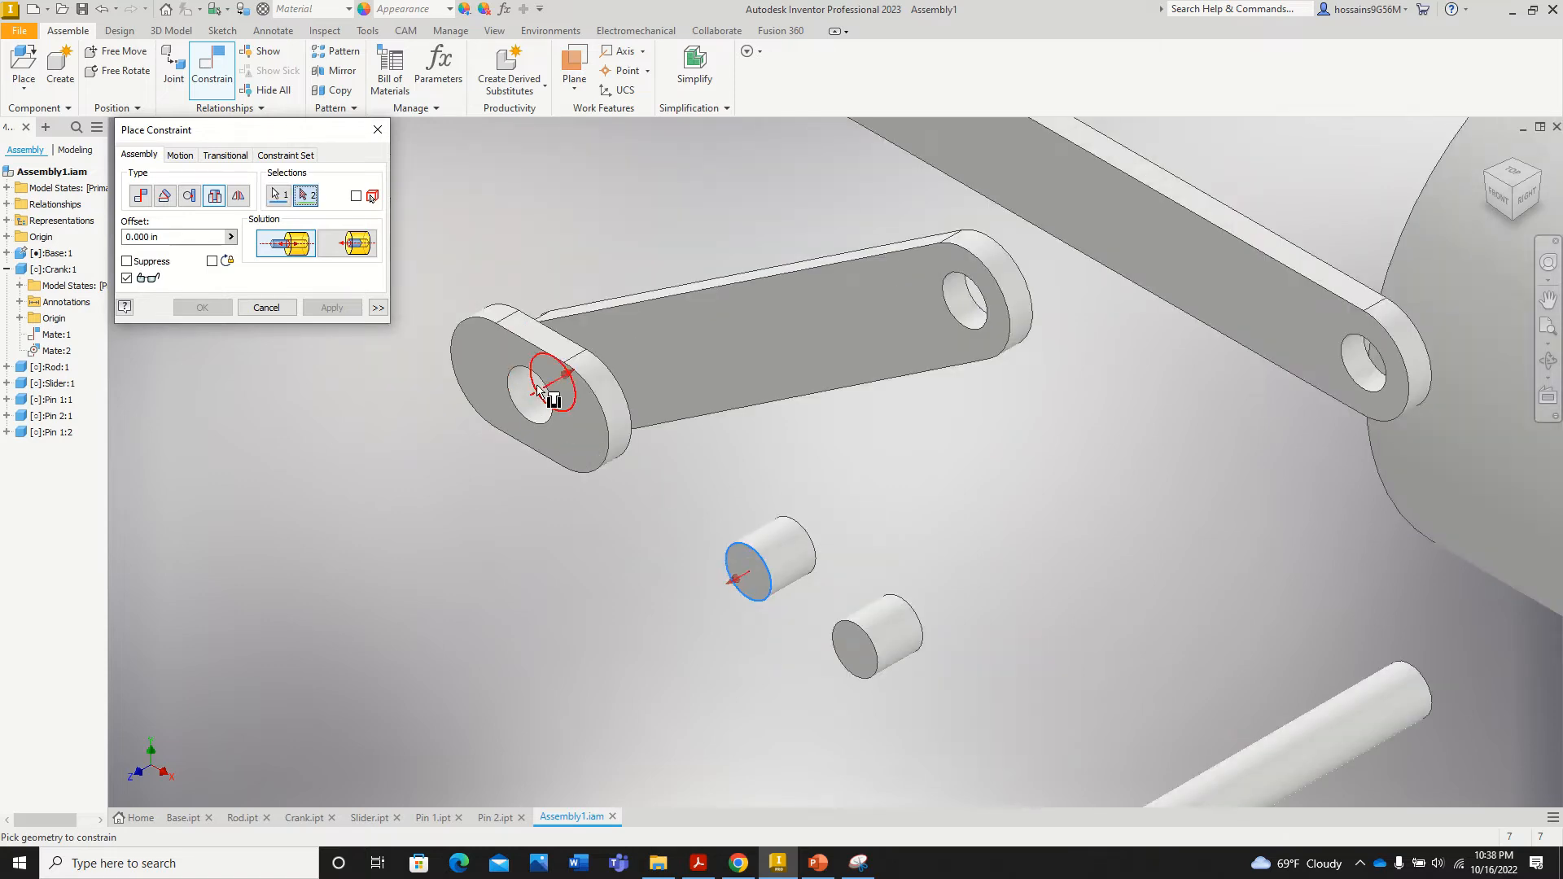
click(547, 397)
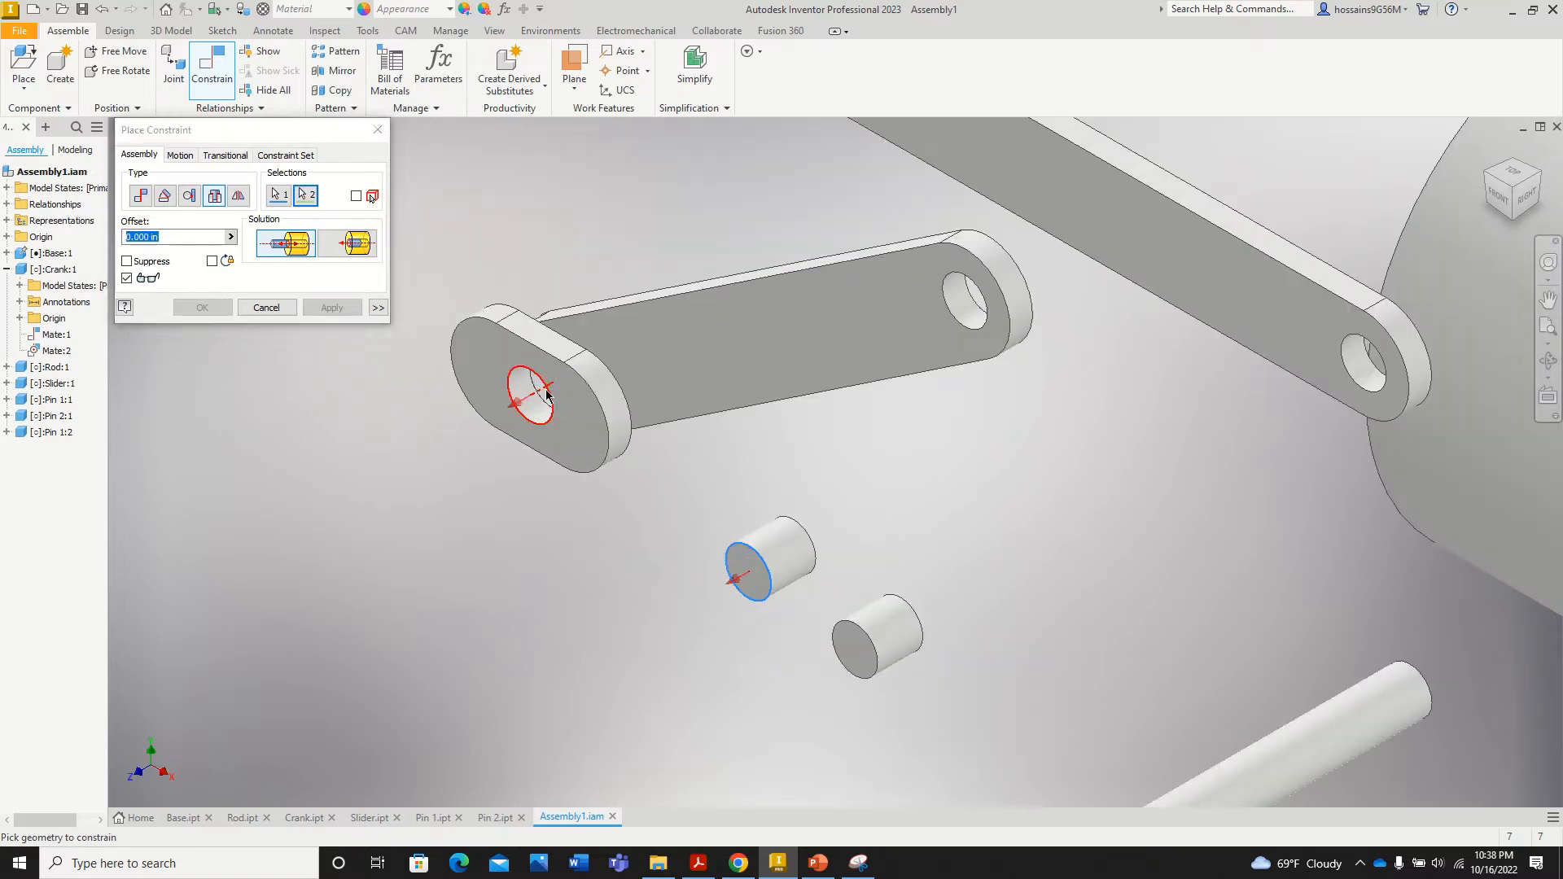
click(348, 245)
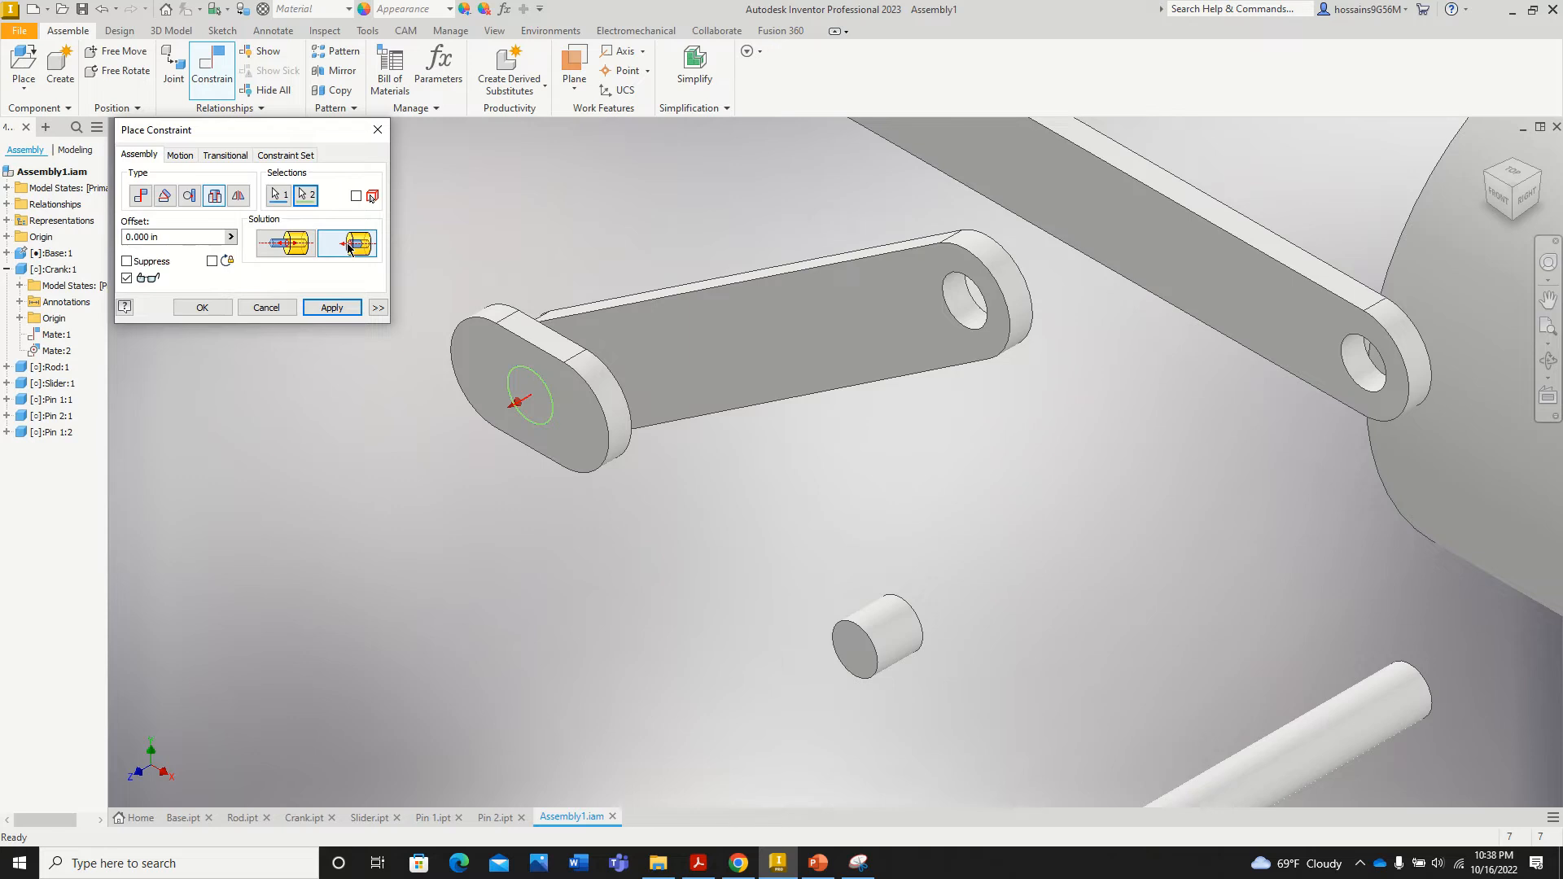
click(350, 307)
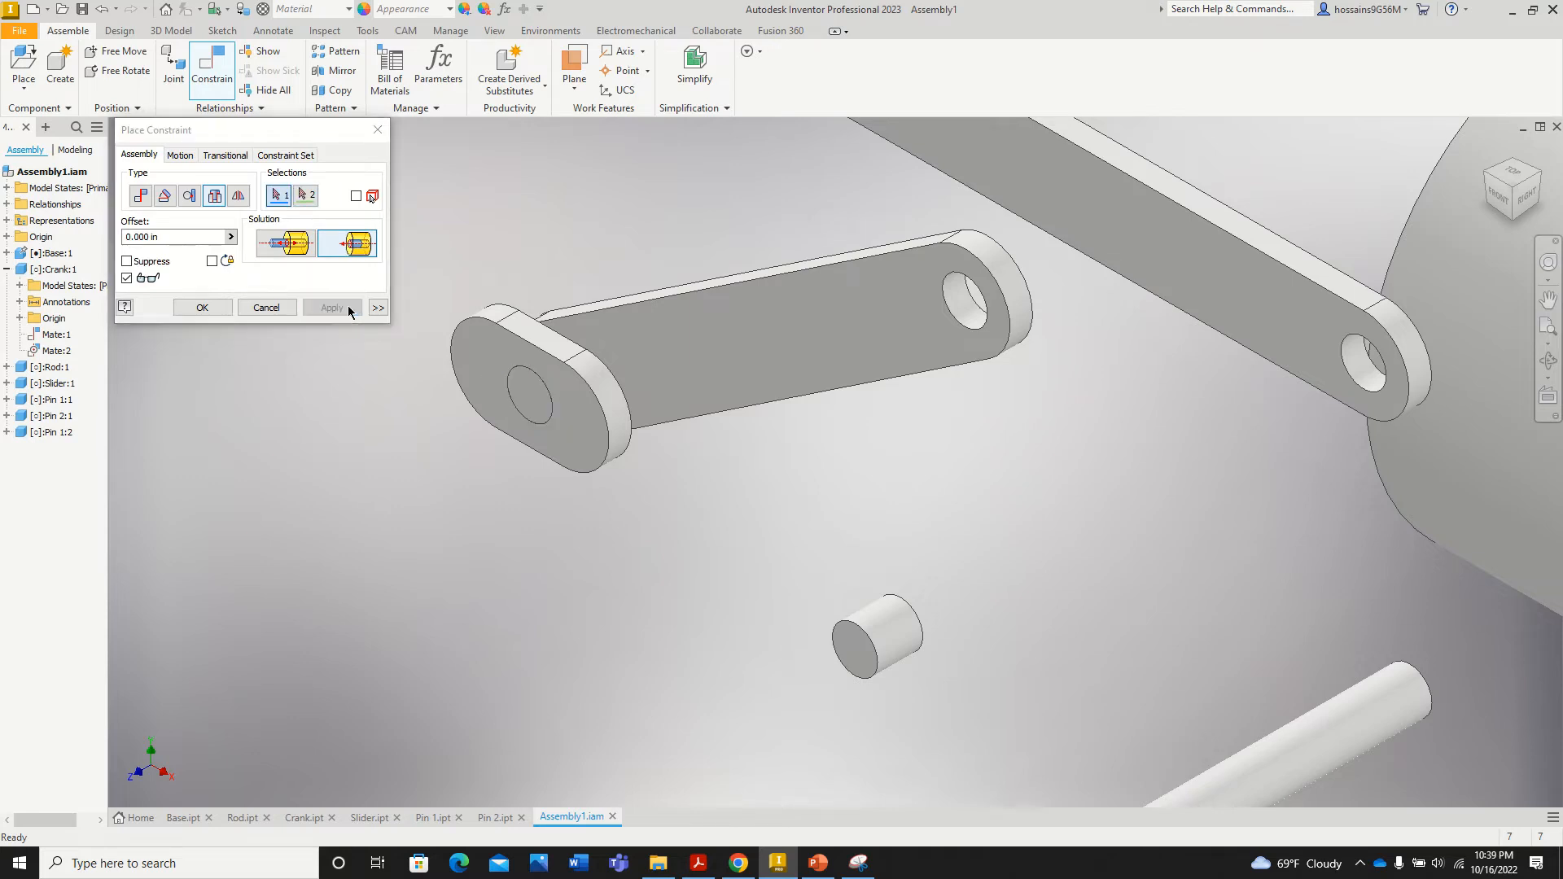
click(378, 131)
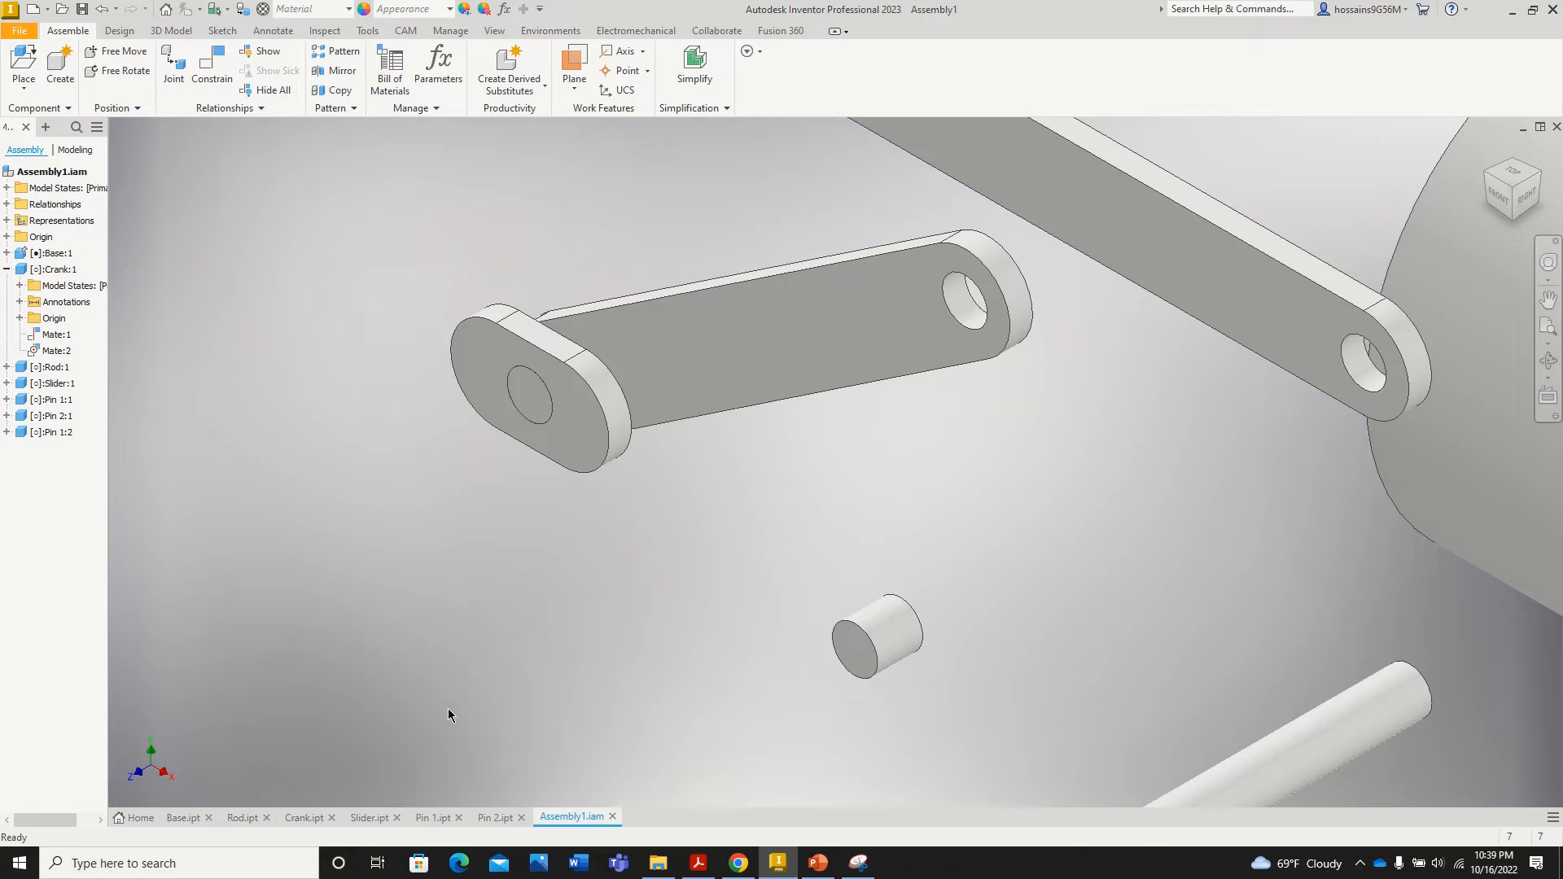
Step: Switch to the Base part document and look at the available materials without assigning one
scroll(477, 678, down, 3)
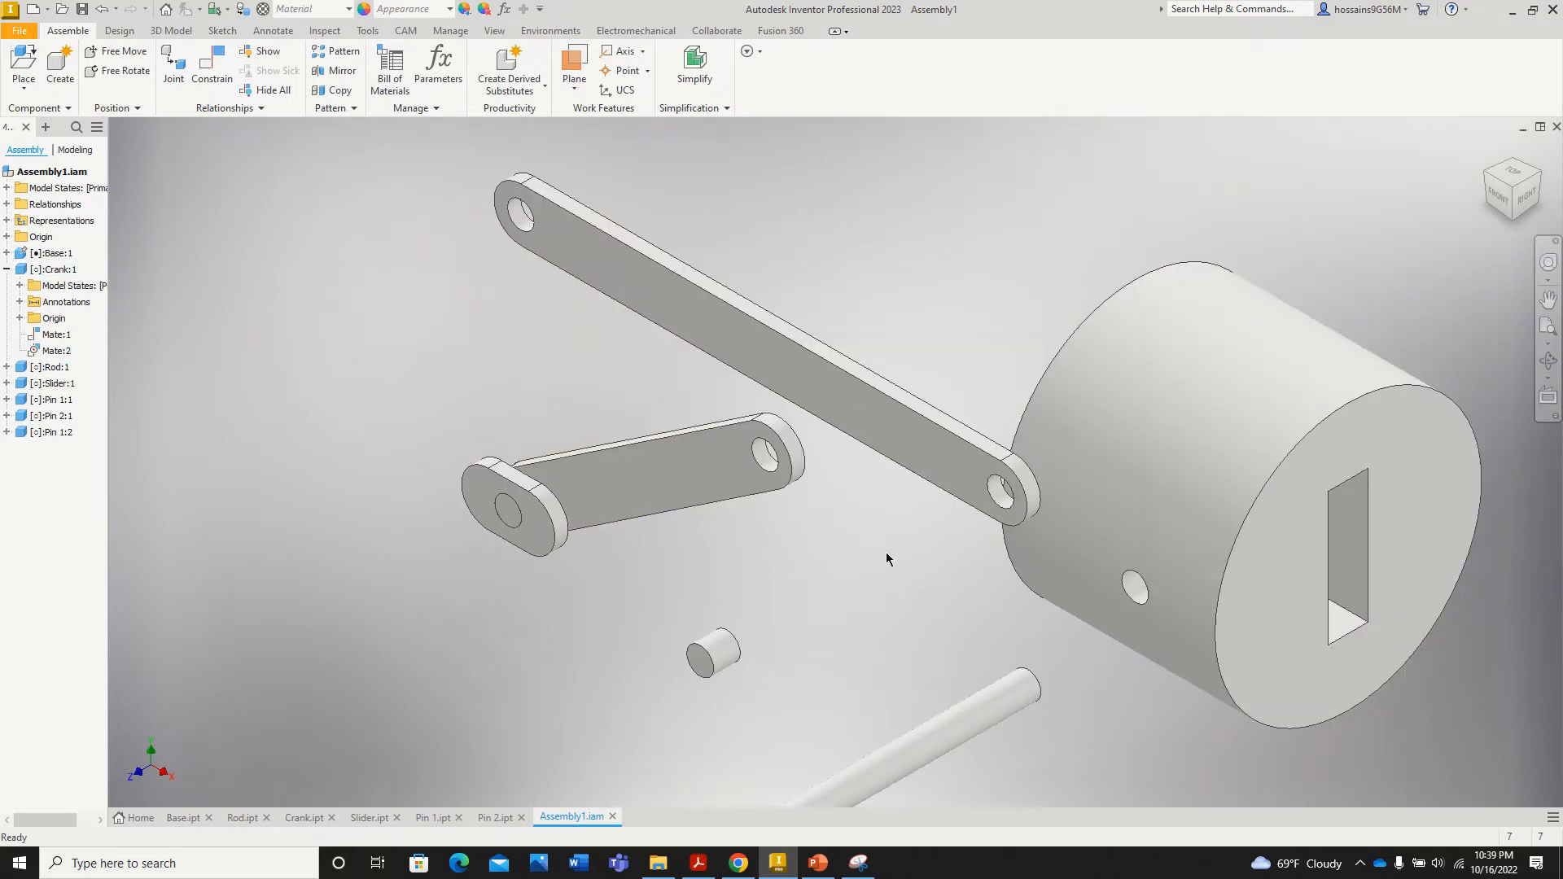
scroll(509, 514, up, 4)
scroll(525, 530, down, 2)
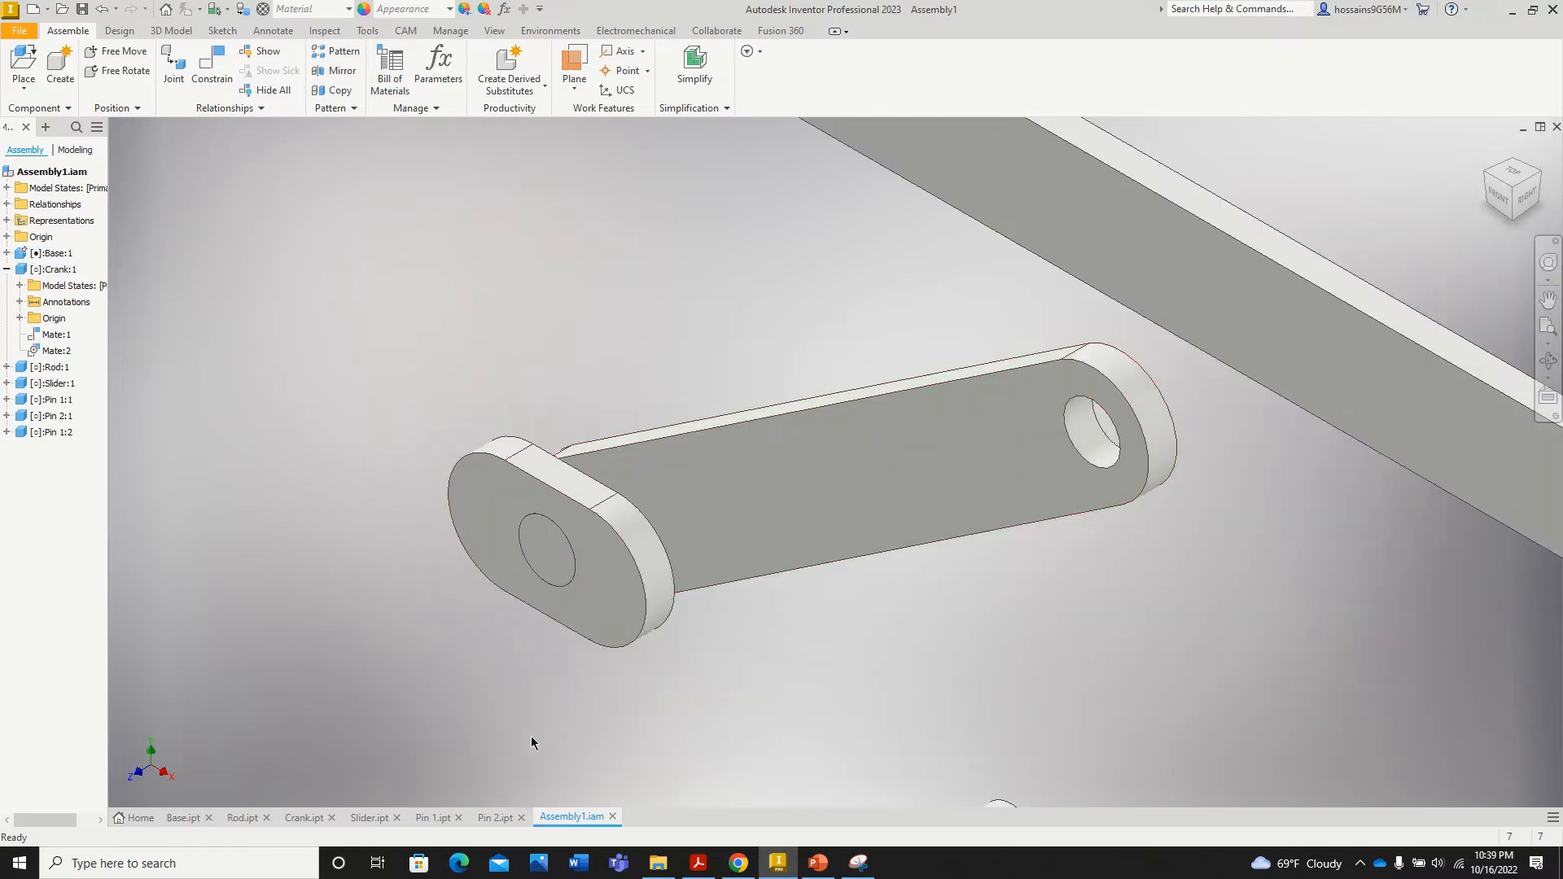
click(183, 817)
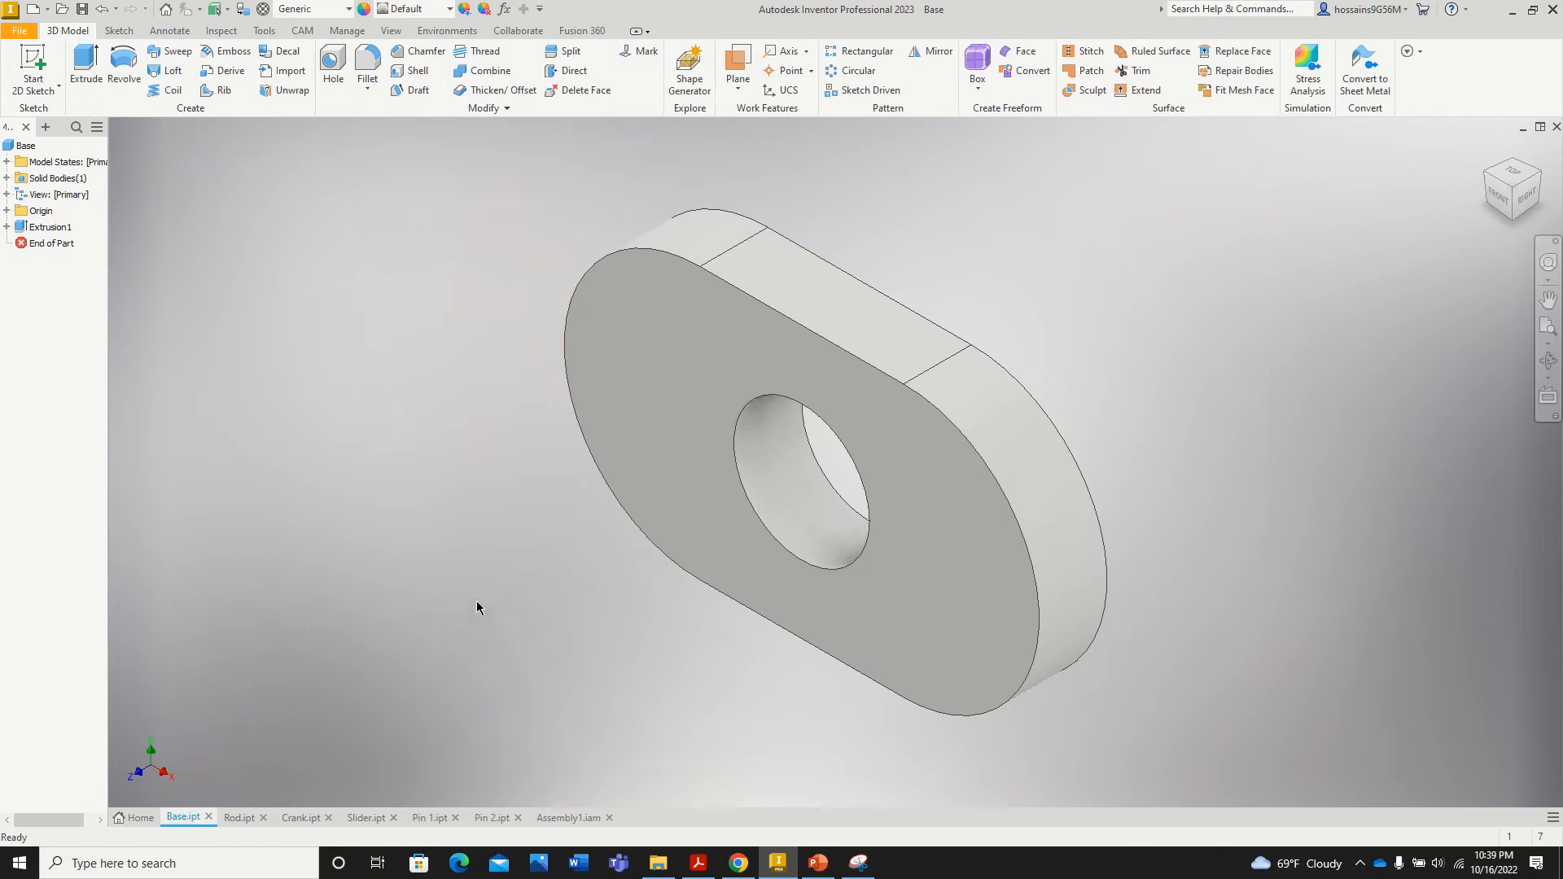
click(264, 10)
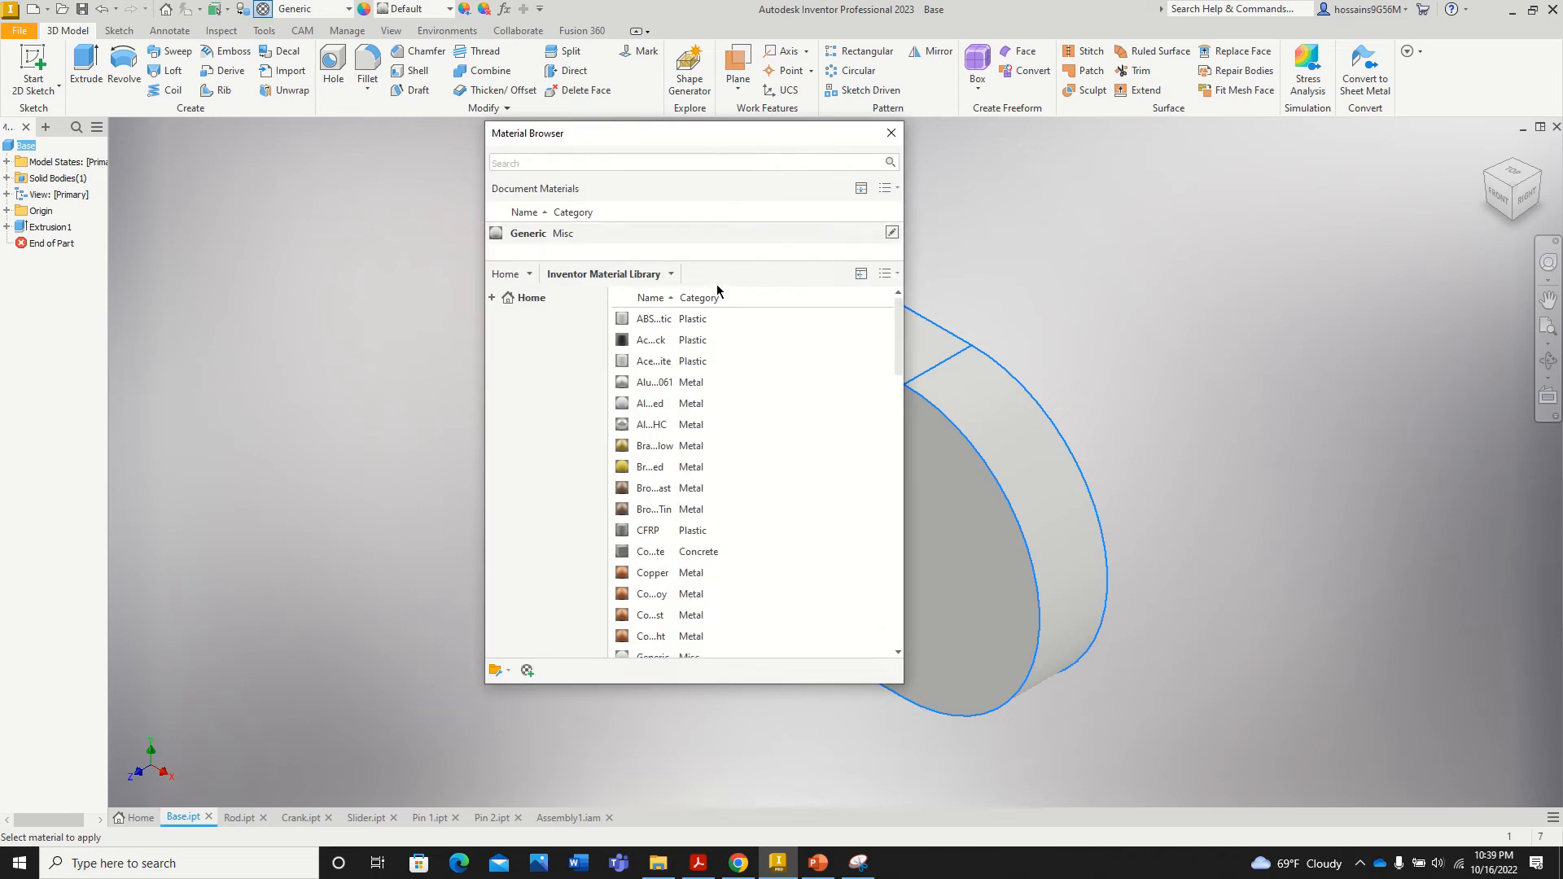
click(890, 133)
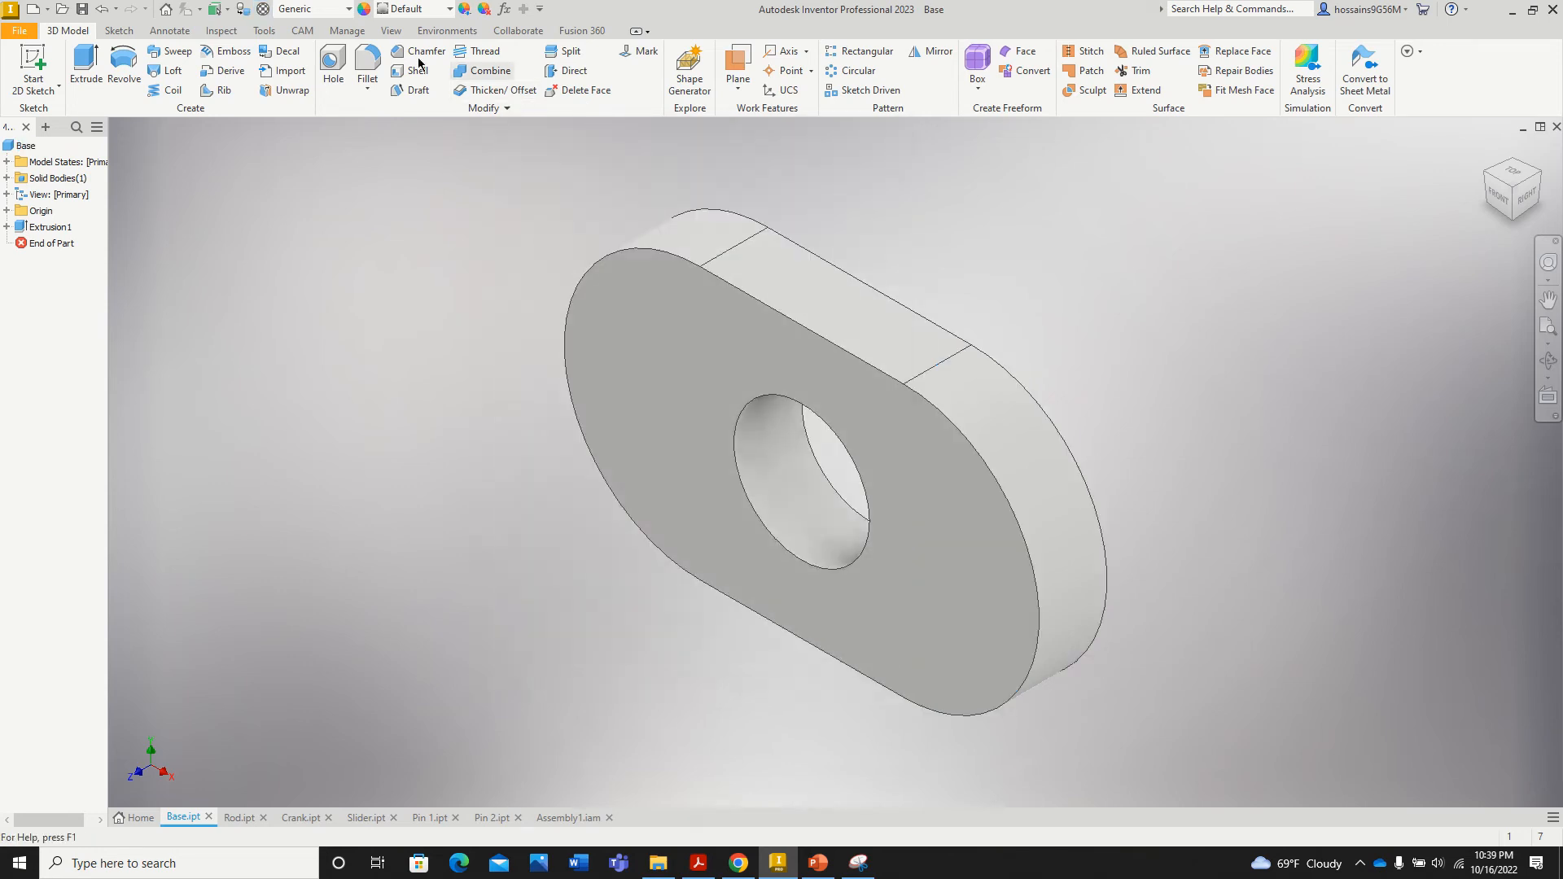
Step: Try the 1.5in Square blue ceramic tile appearance on the Base's curved end face and undo it
click(364, 10)
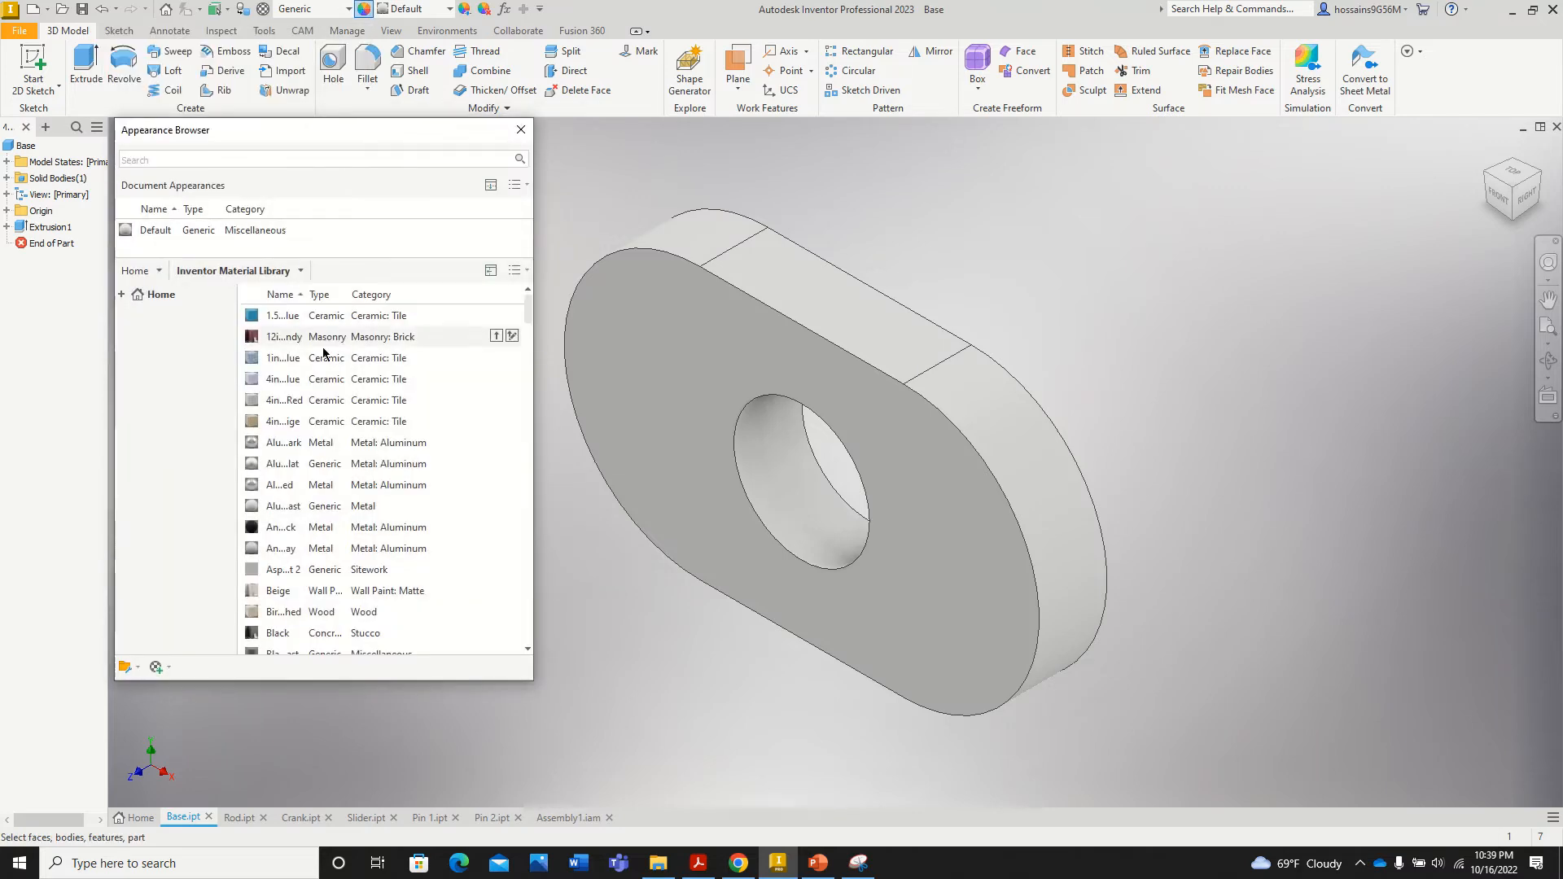
click(283, 344)
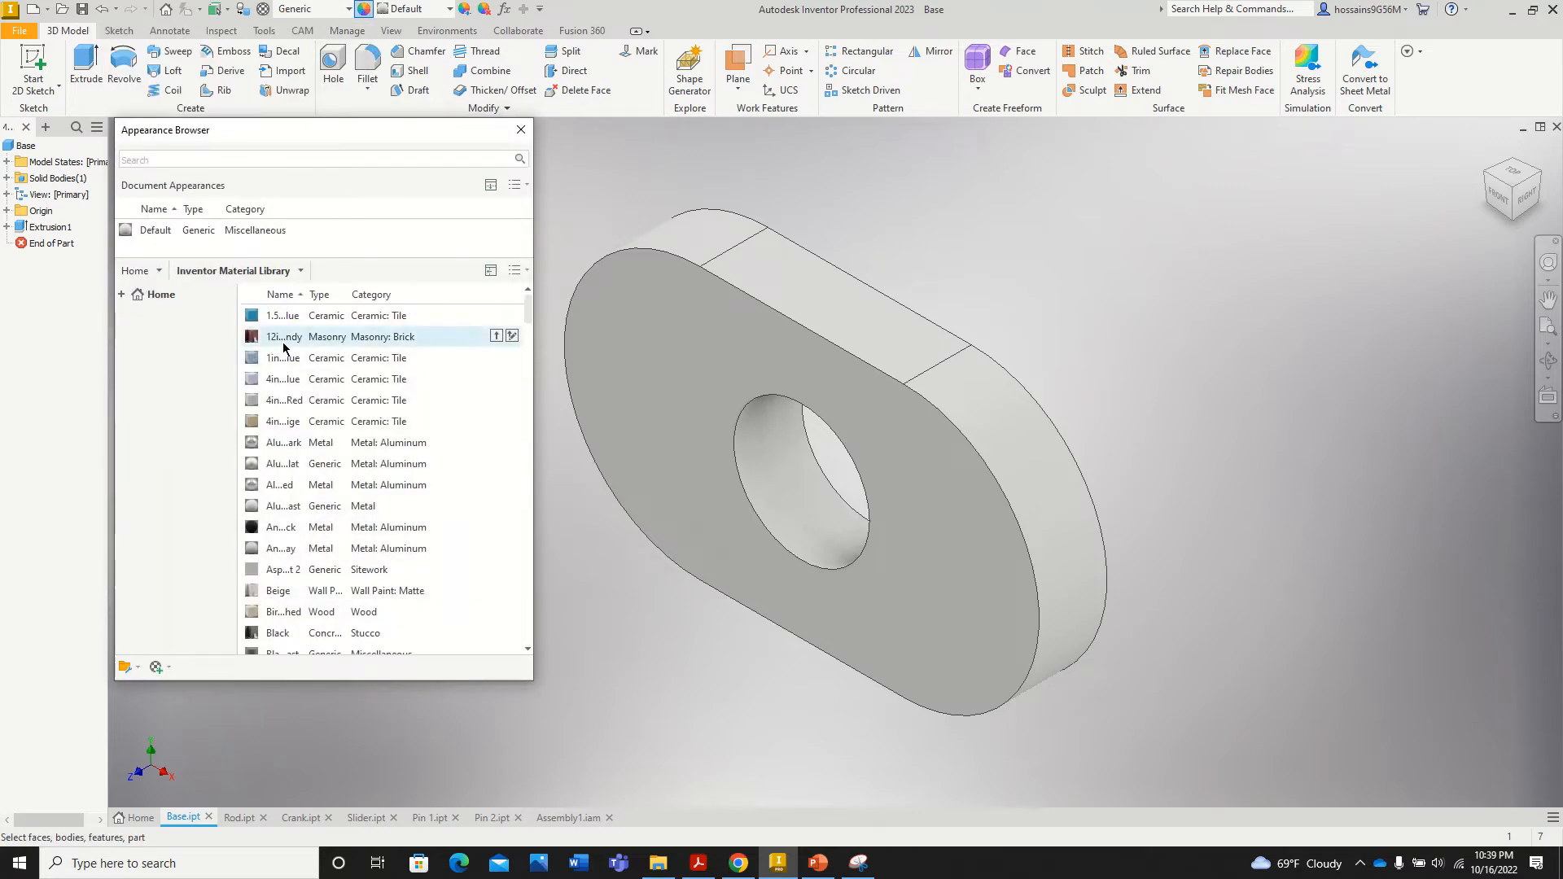
click(495, 336)
click(741, 337)
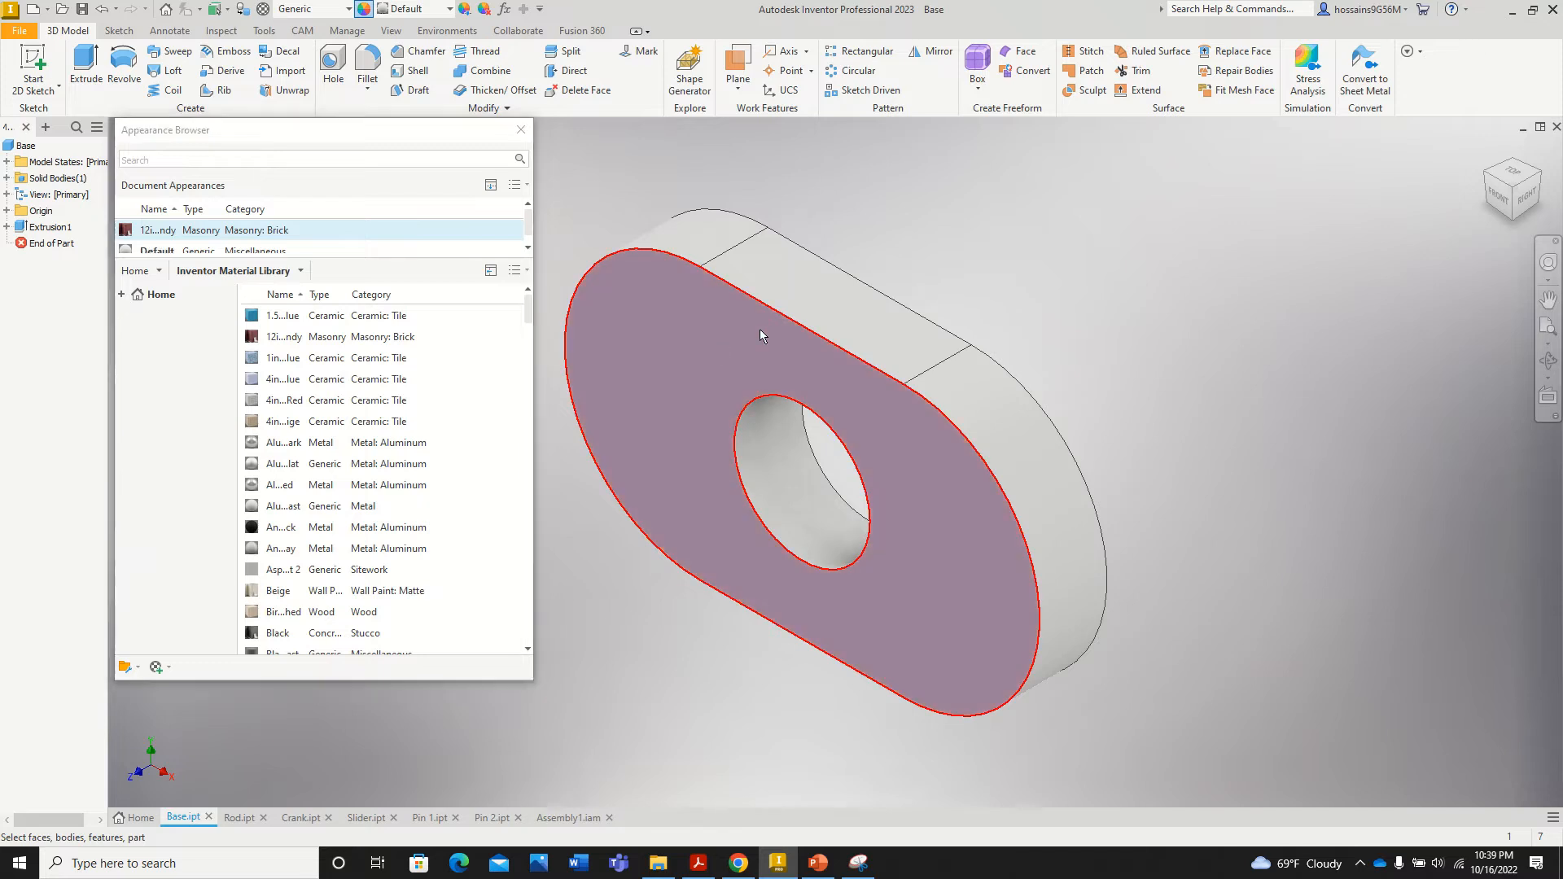
click(855, 317)
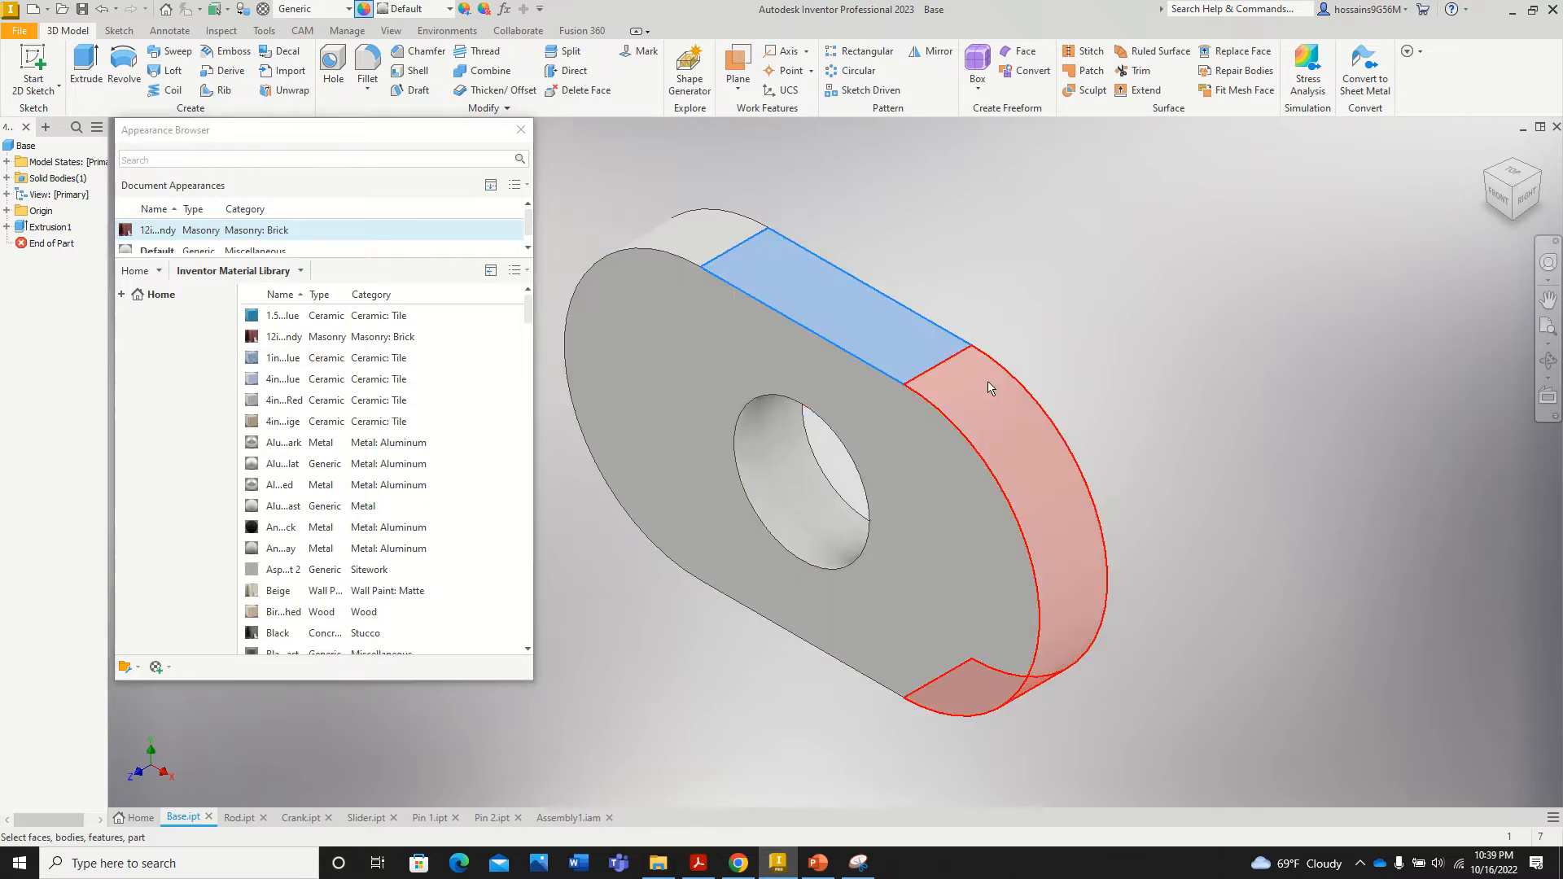
click(1040, 407)
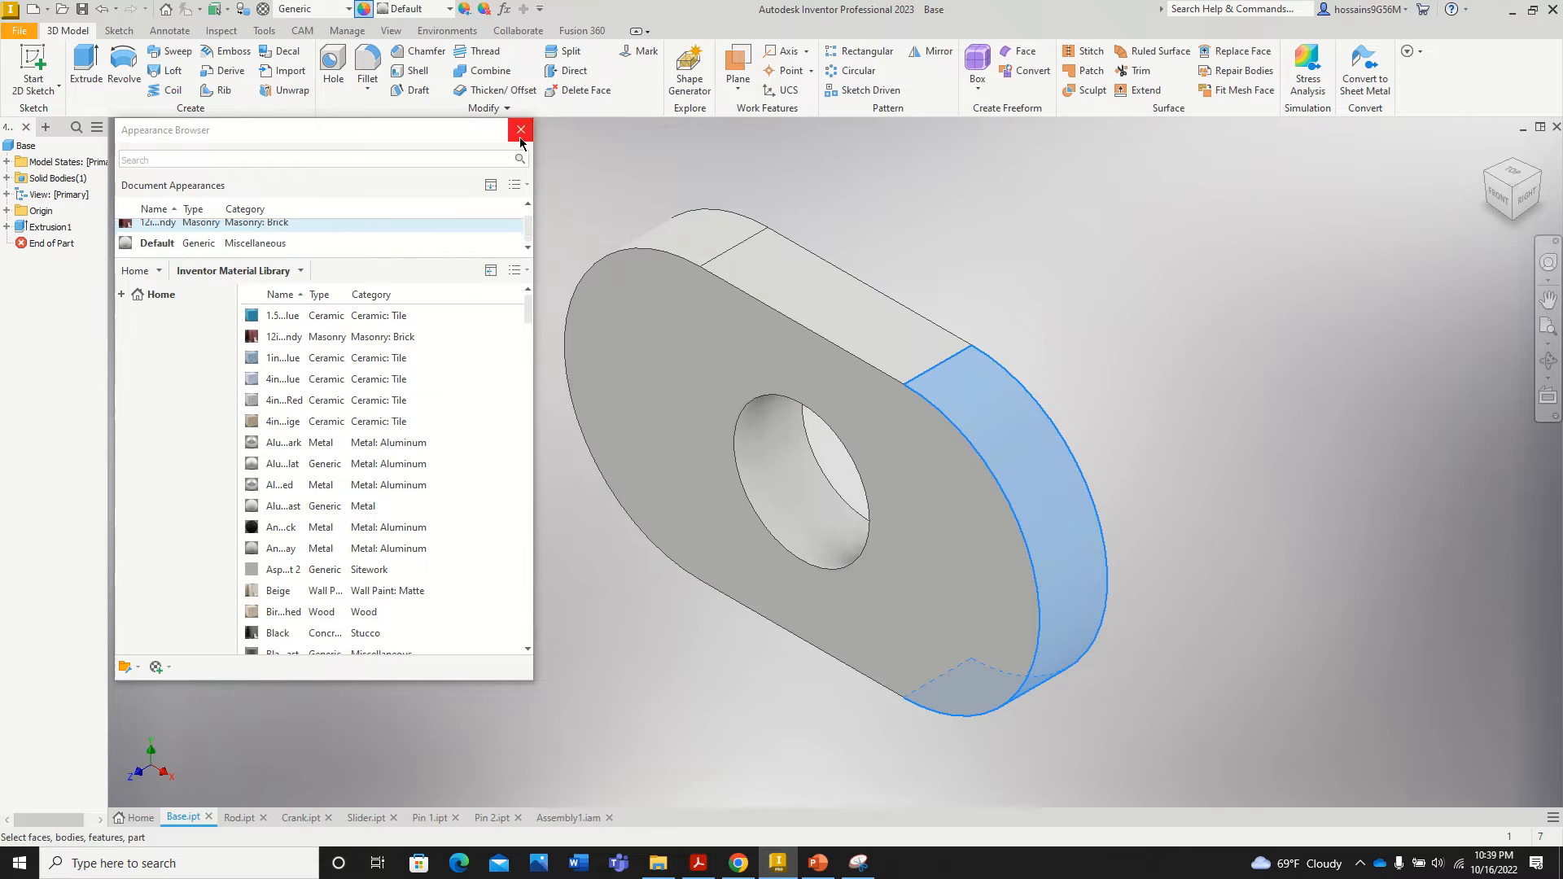
click(496, 317)
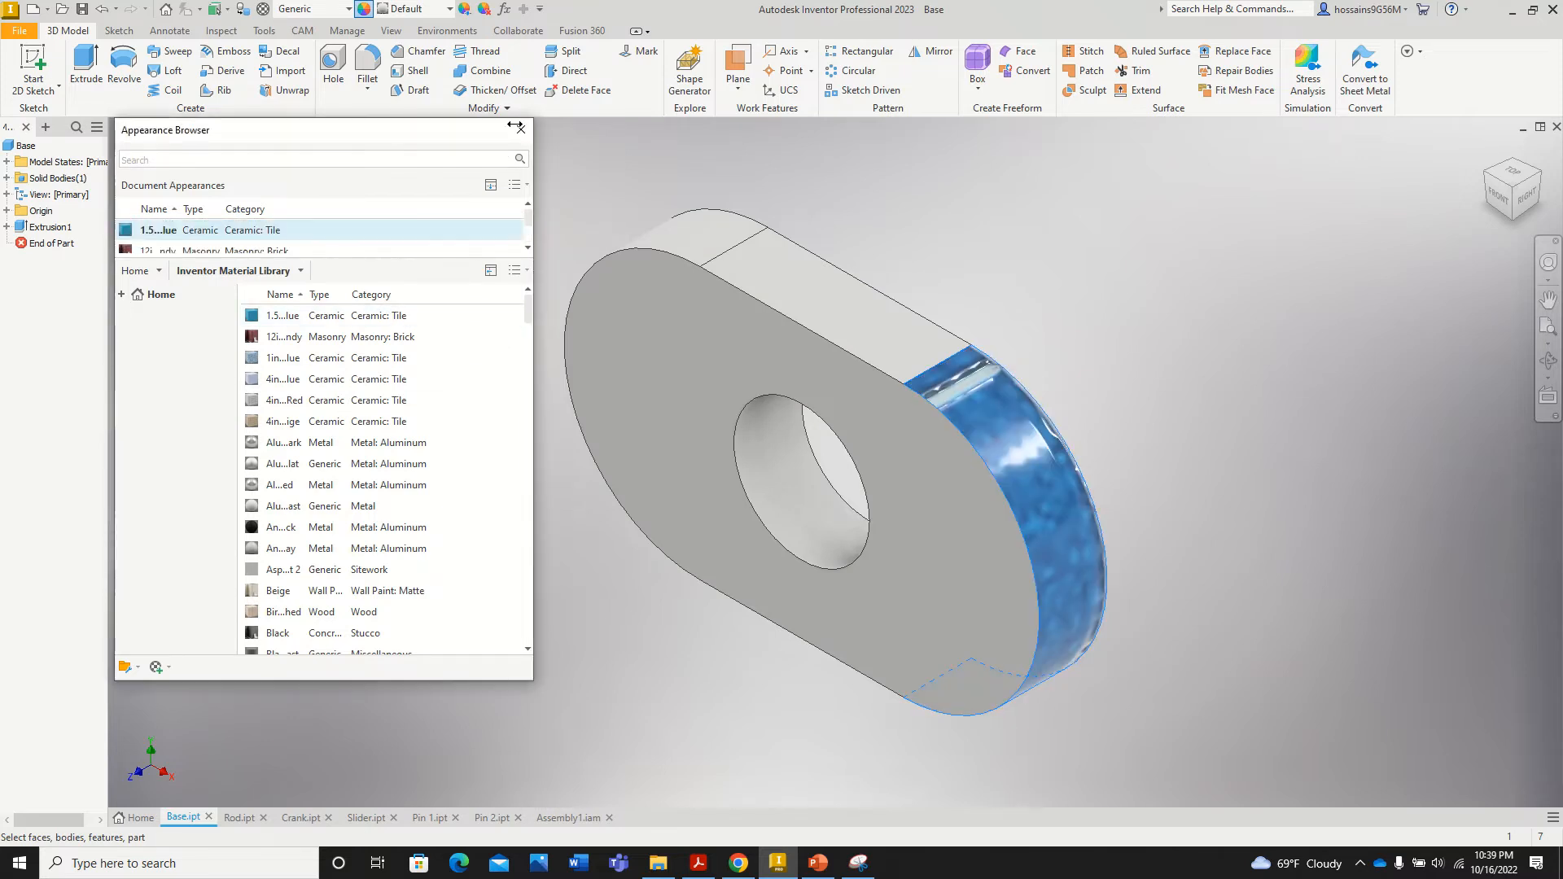
click(521, 129)
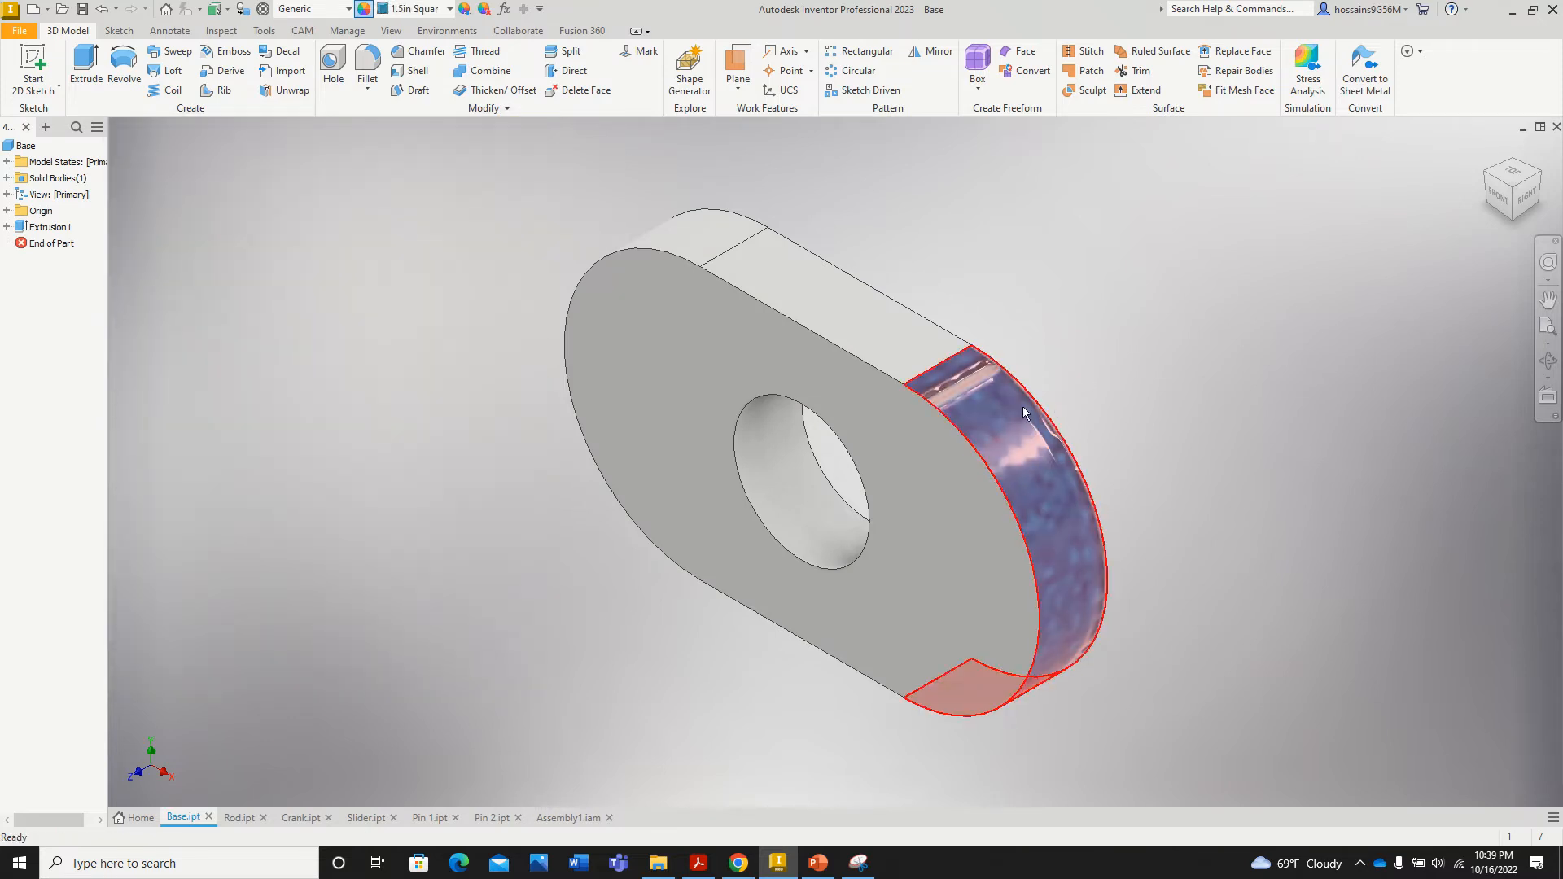
key(Escape)
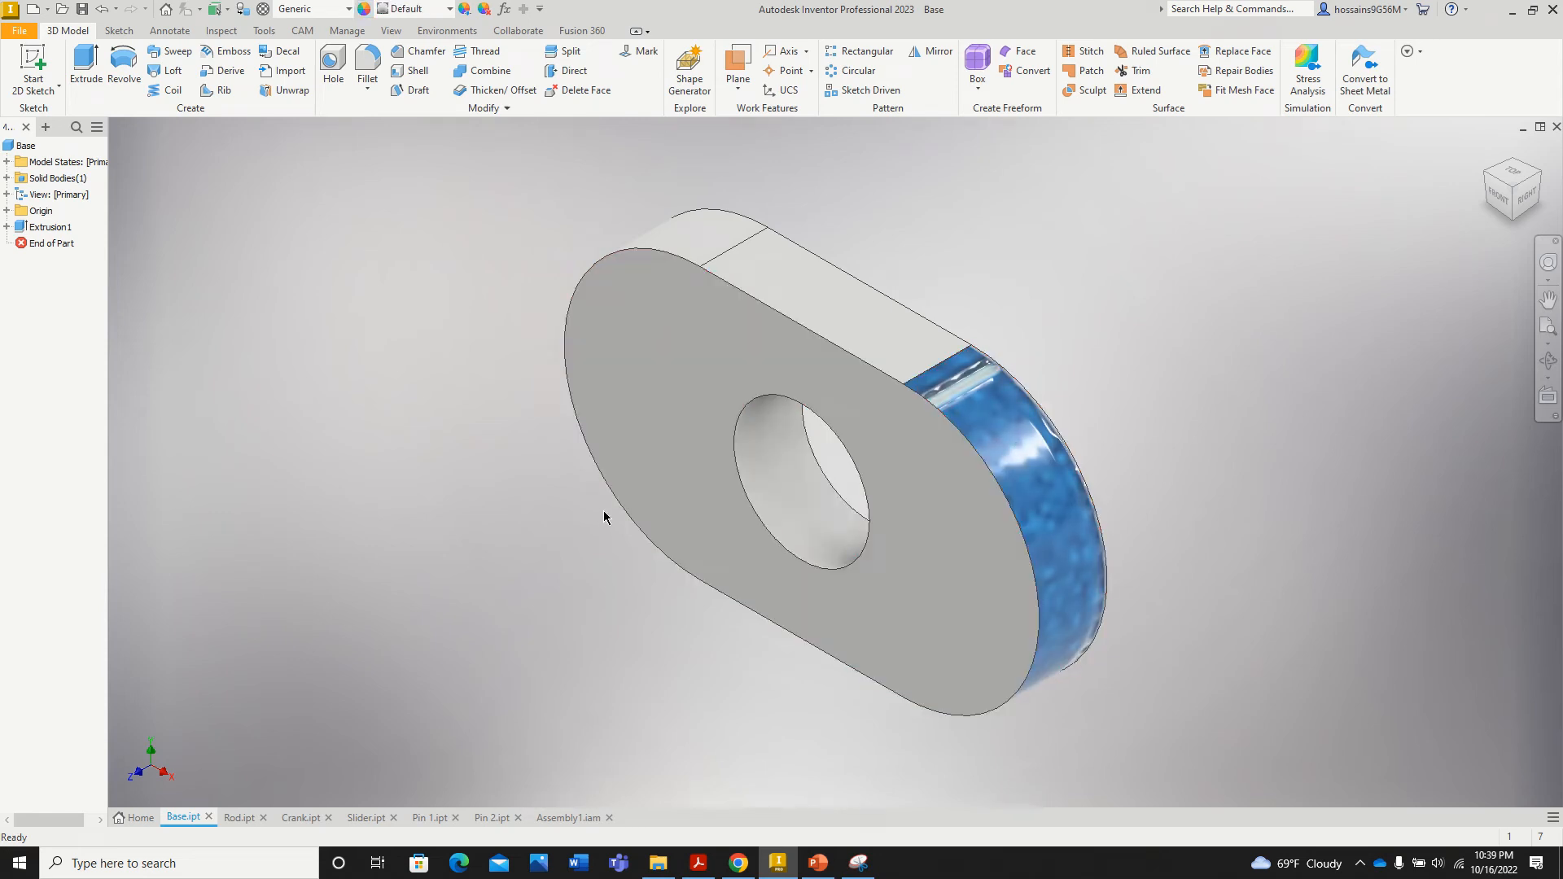
key(ctrl+z)
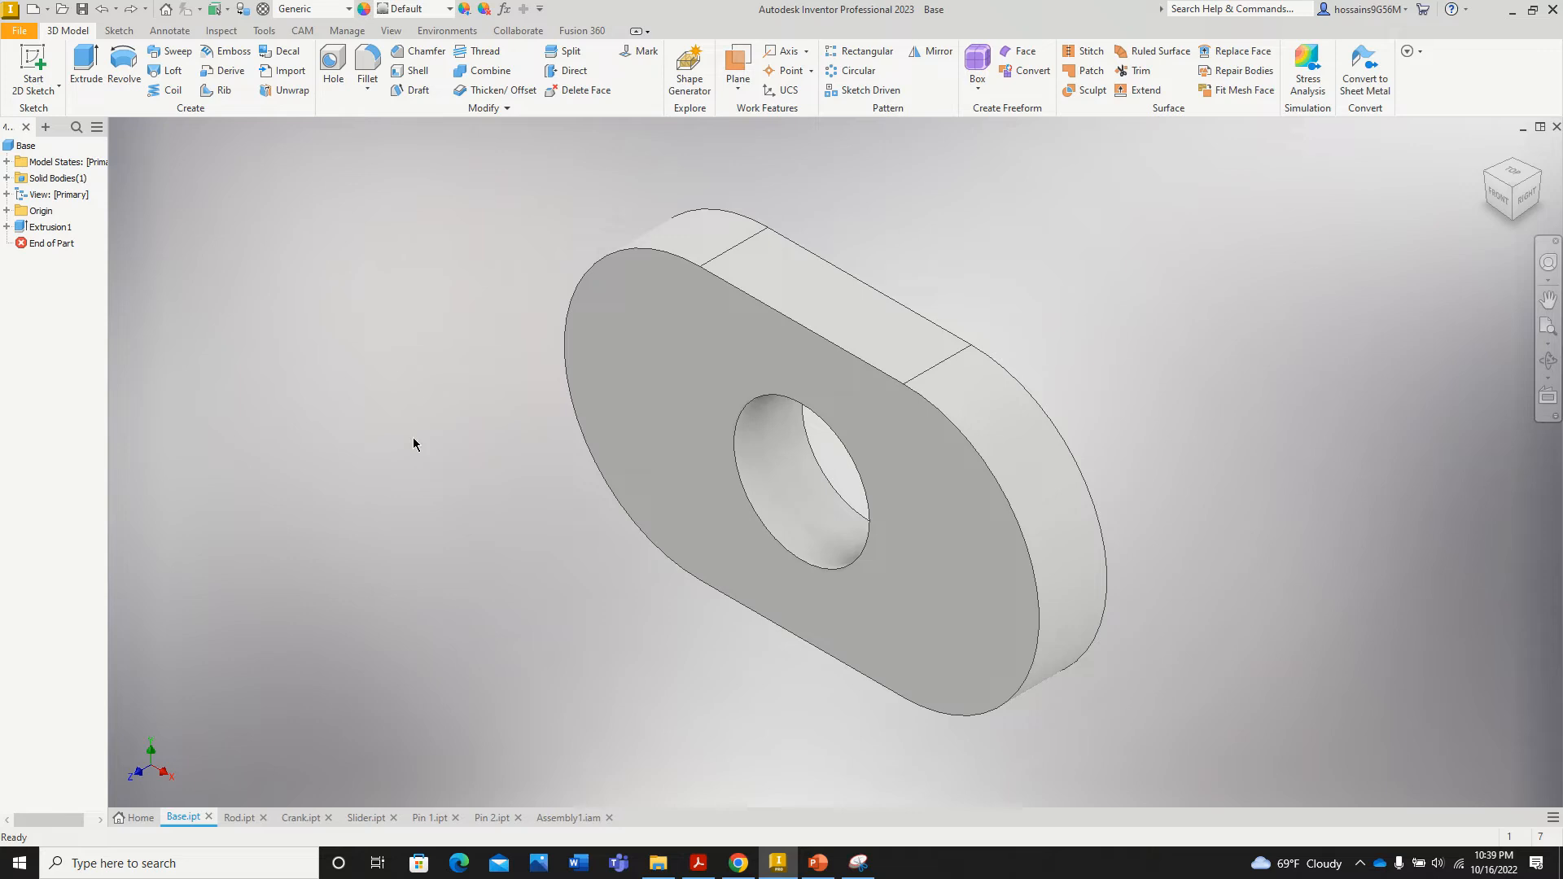
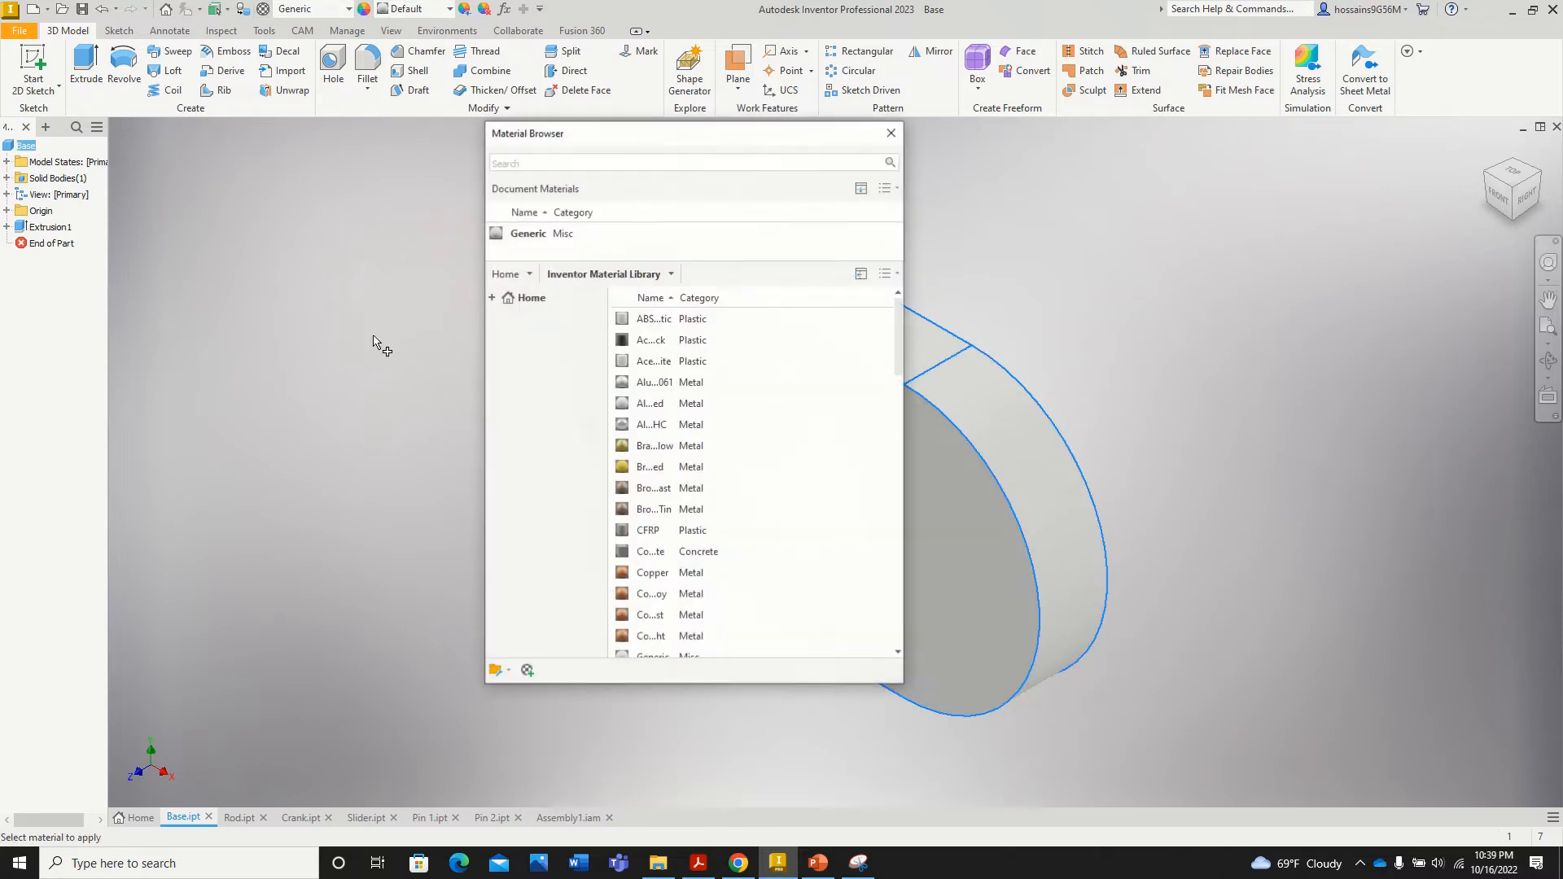
Step: Assign the yellow brass metal from the Inventor Material Library to the whole Base part
drag(698, 135, 369, 123)
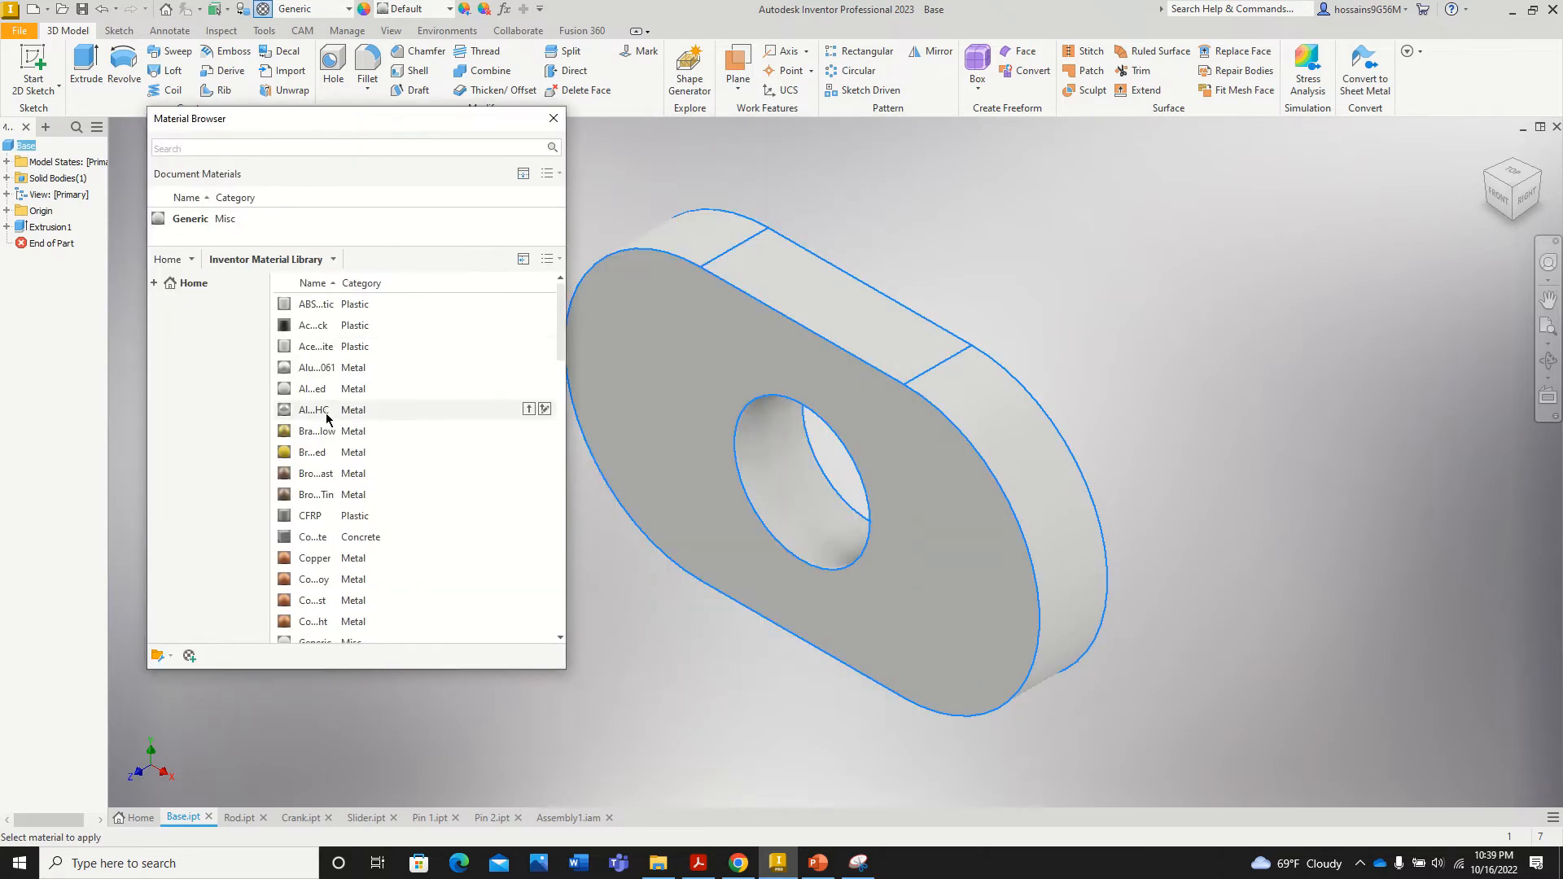
click(526, 432)
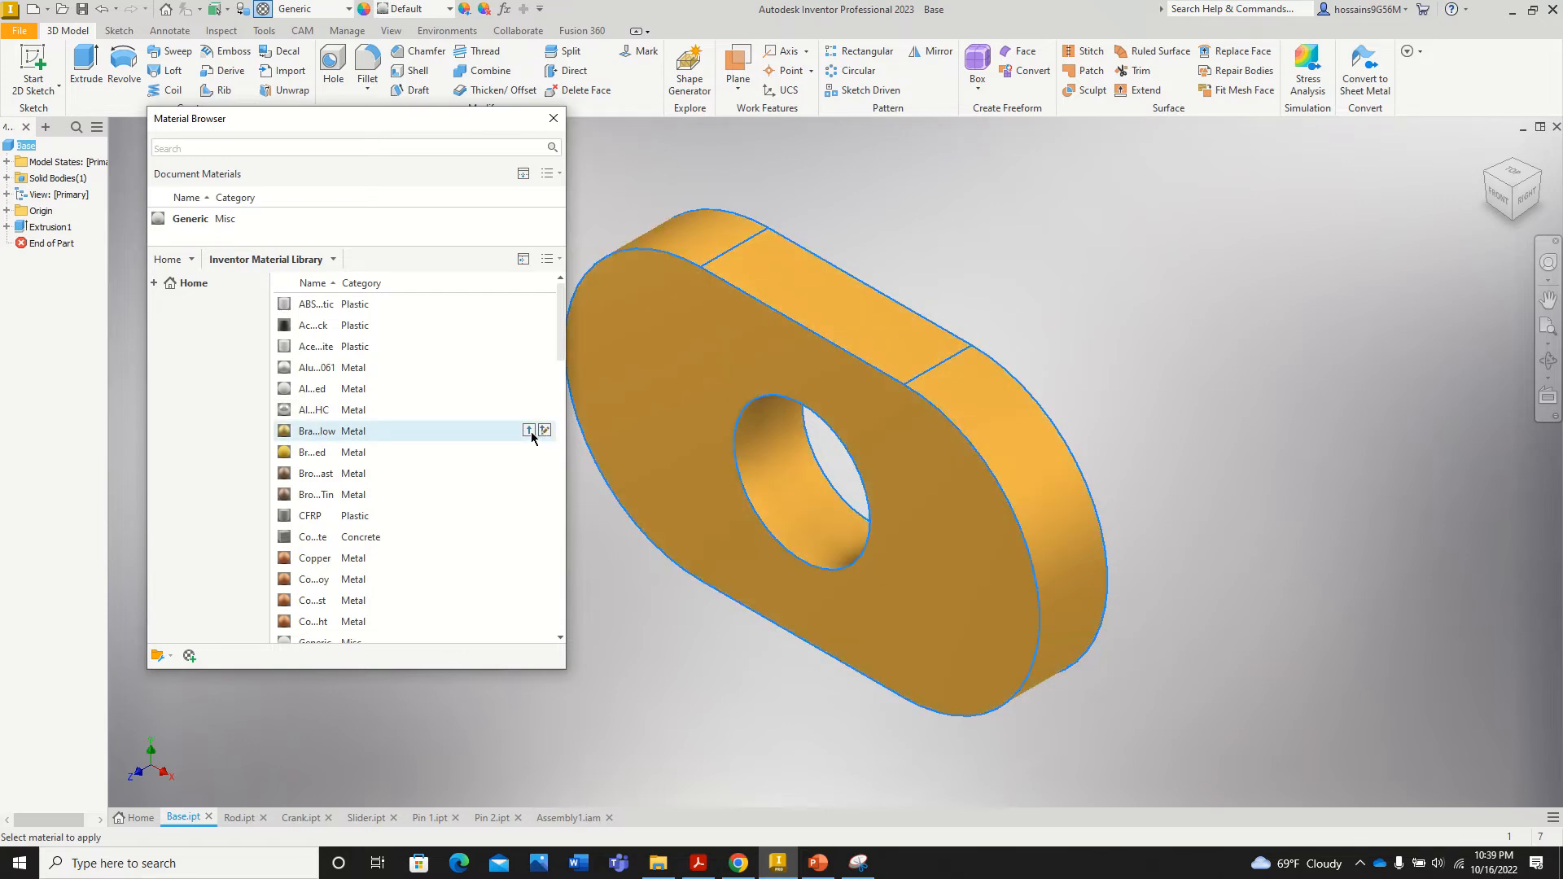
click(554, 120)
Step: Switch to the Rod part document and assign it the Aluminum 6061-AHC material from the Inventor Material Library
click(240, 817)
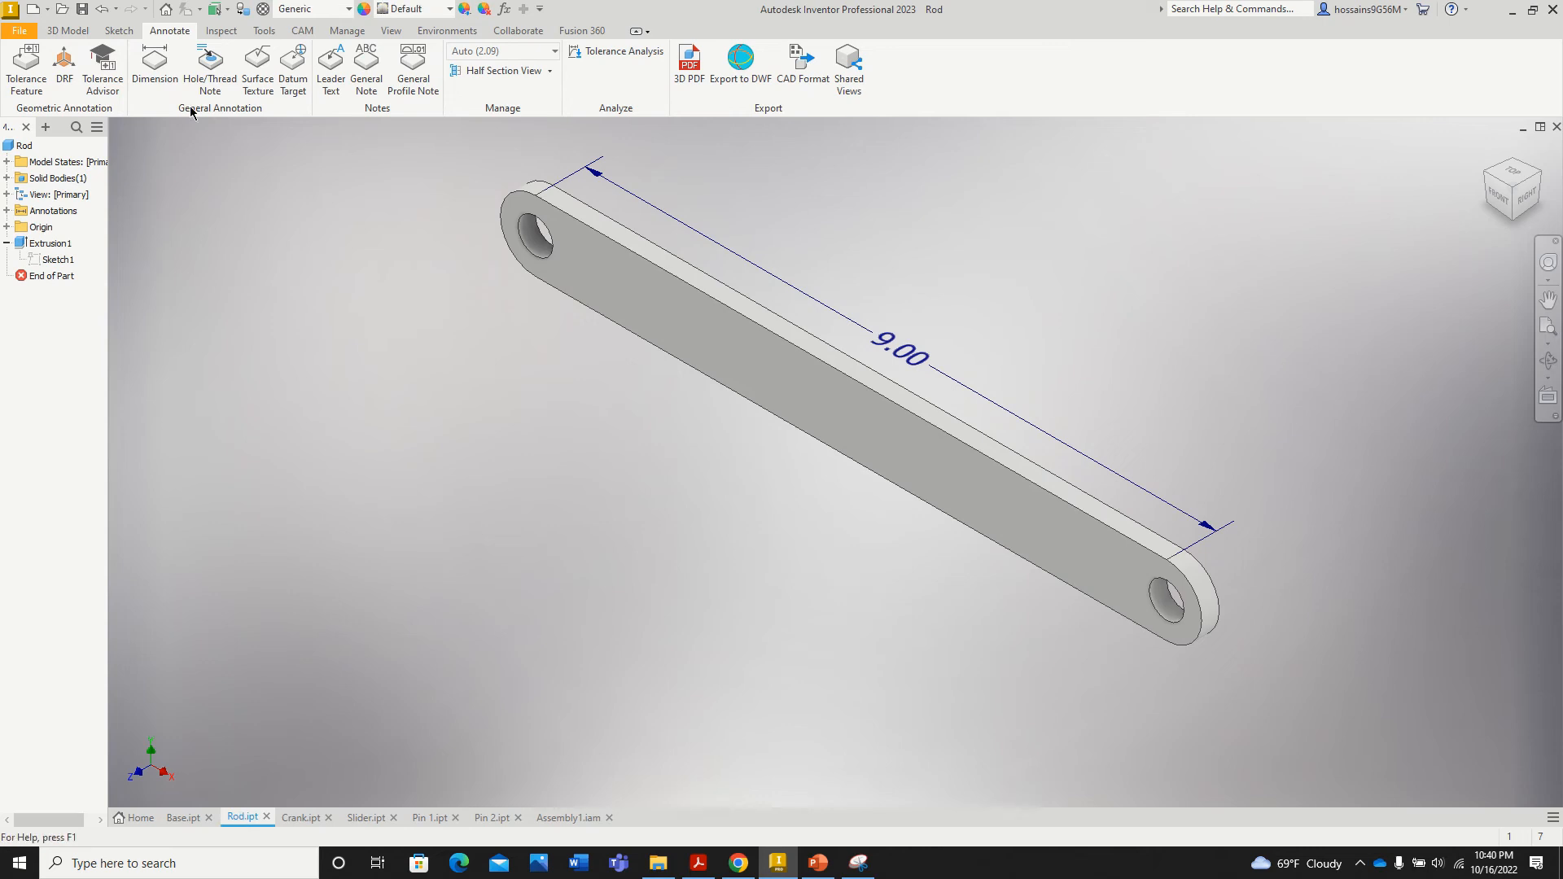
click(263, 9)
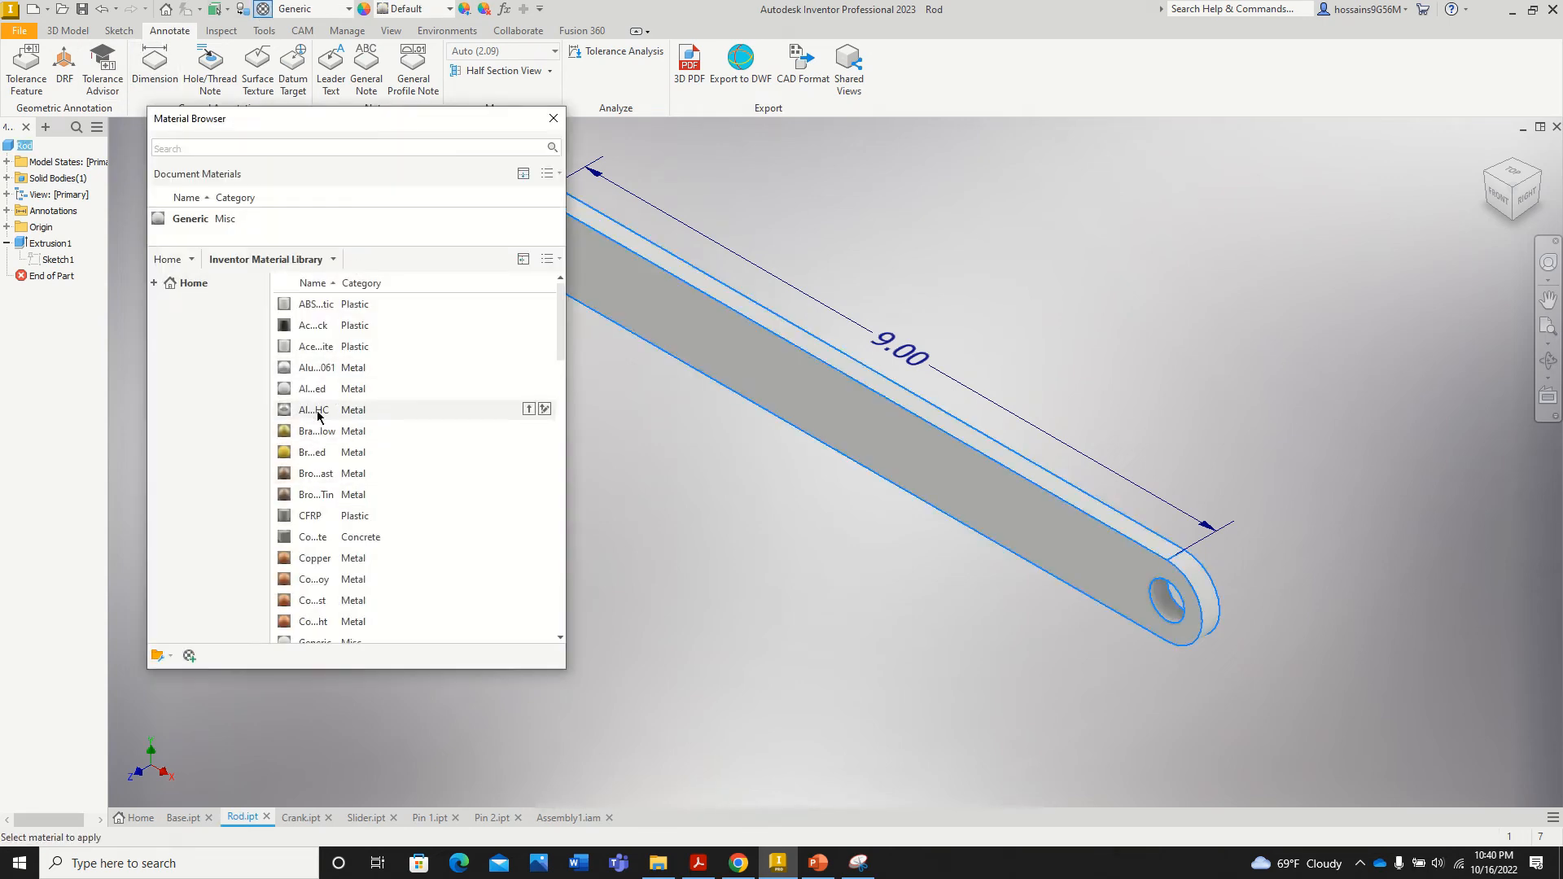
click(527, 410)
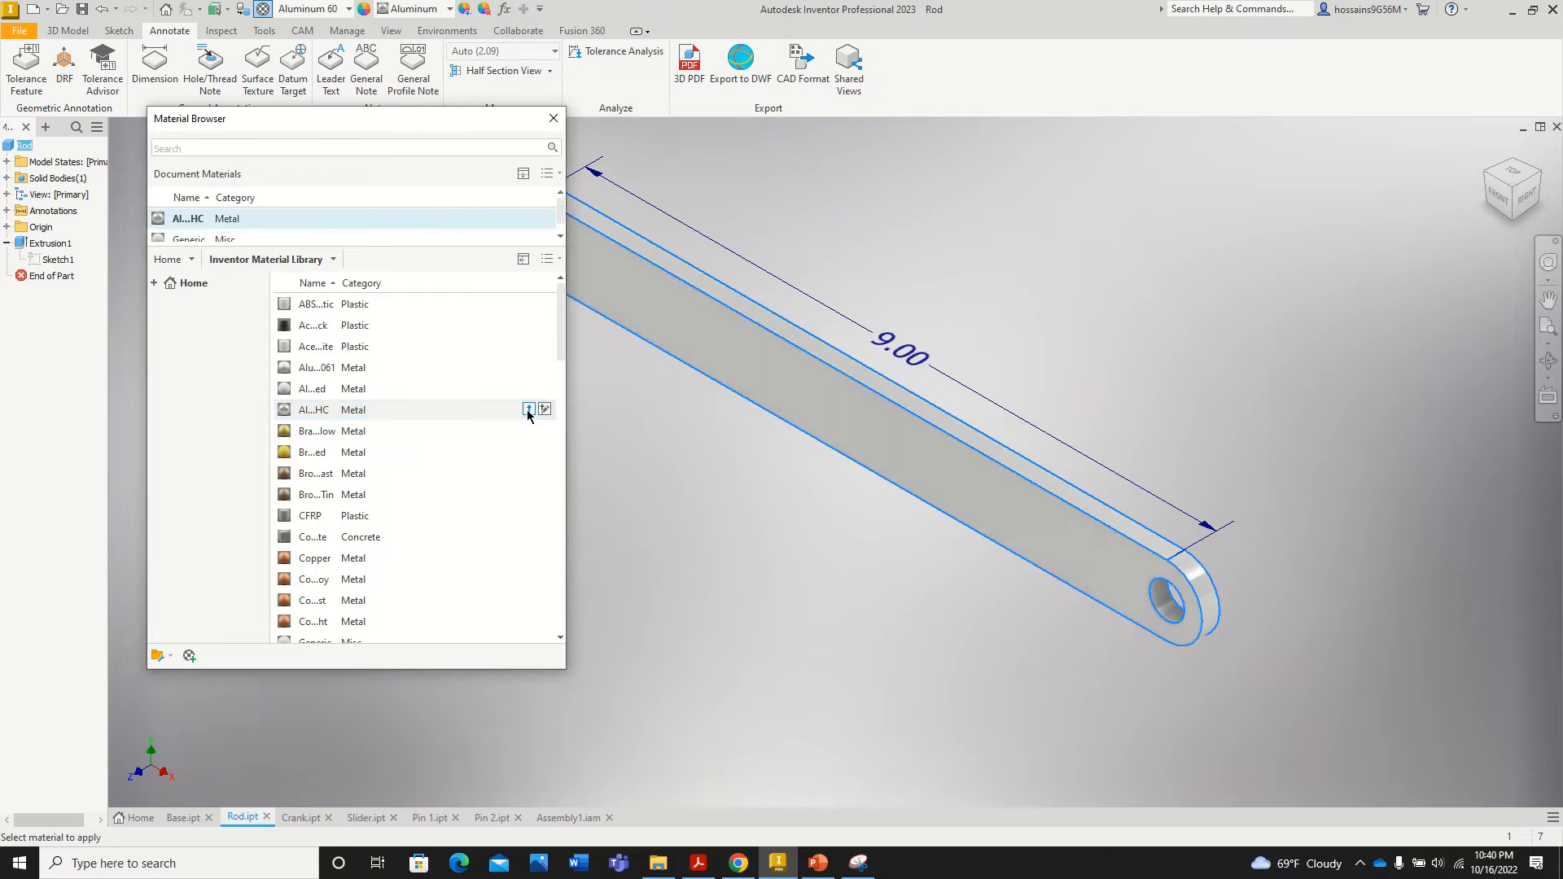
Step: Assign the Bronze, Soft Tin metal from the Inventor Material Library to the Rod part
click(528, 408)
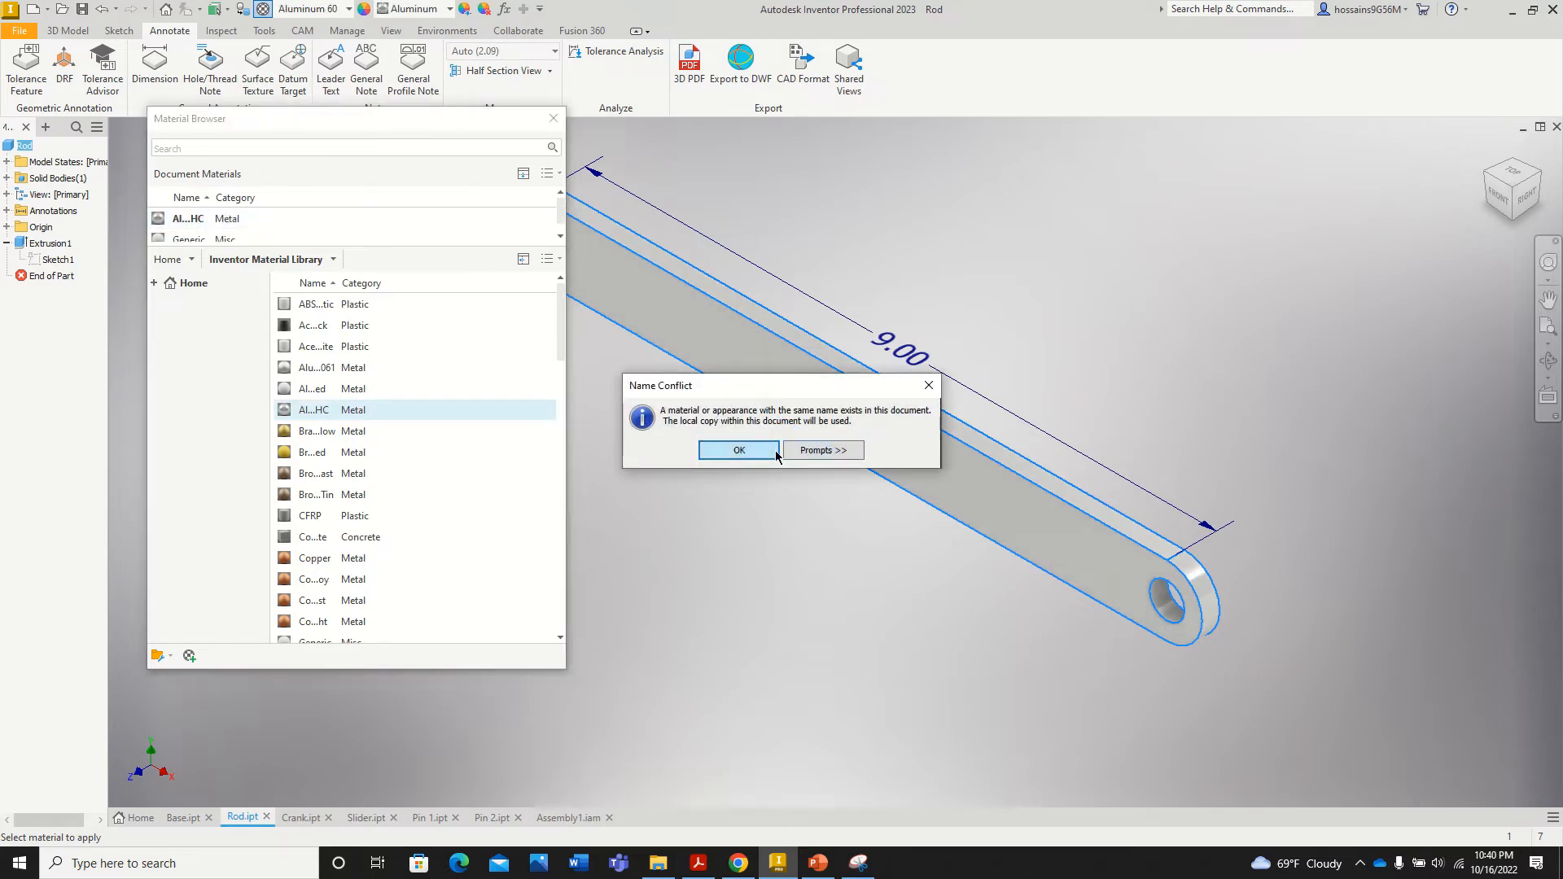
click(775, 452)
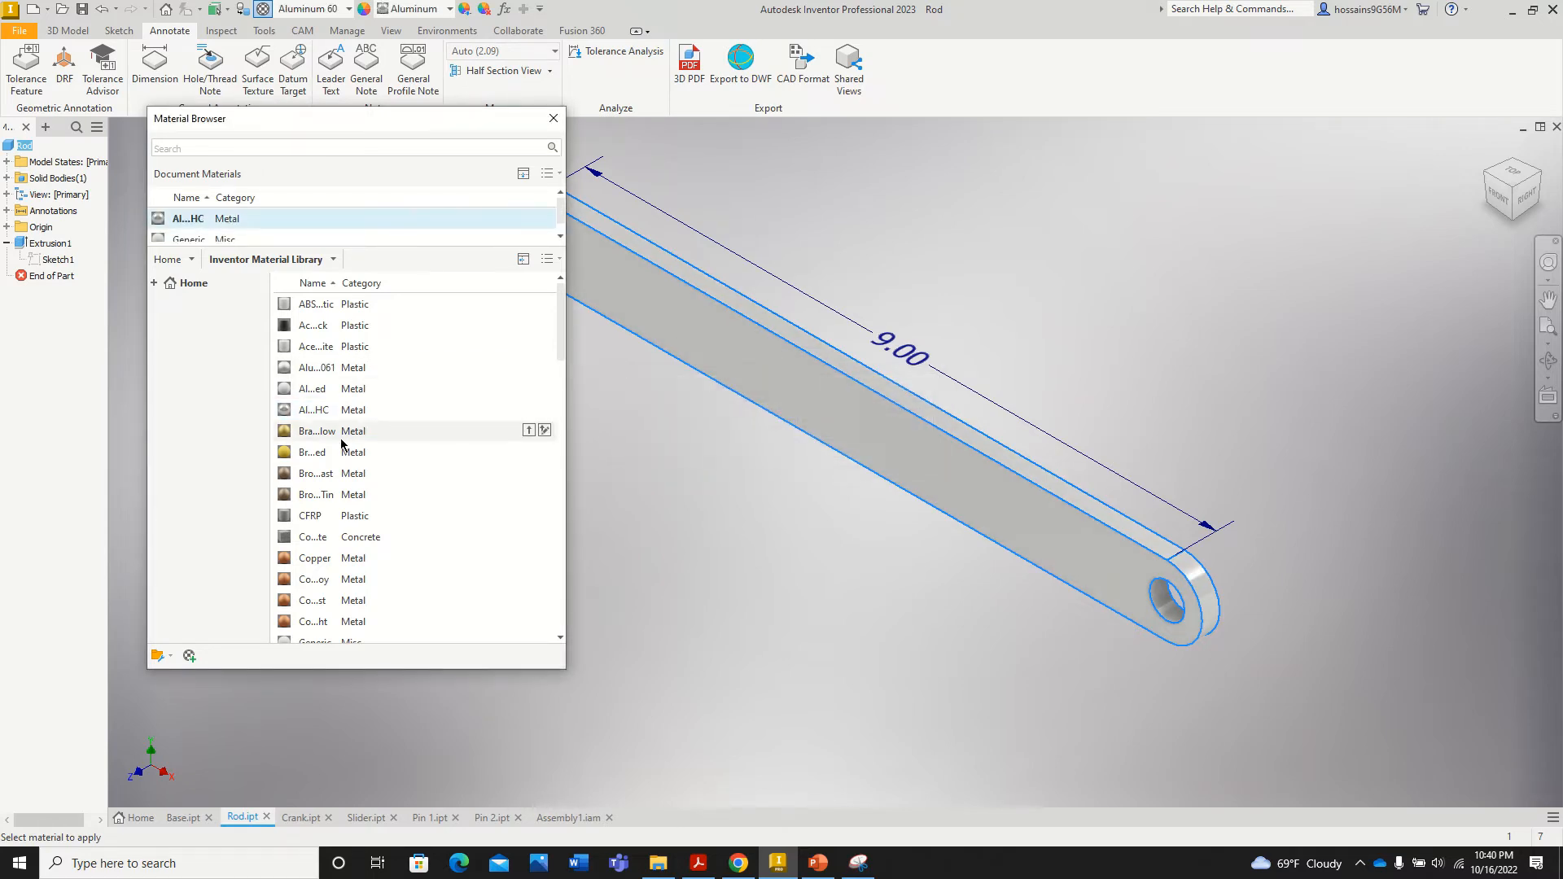
click(333, 496)
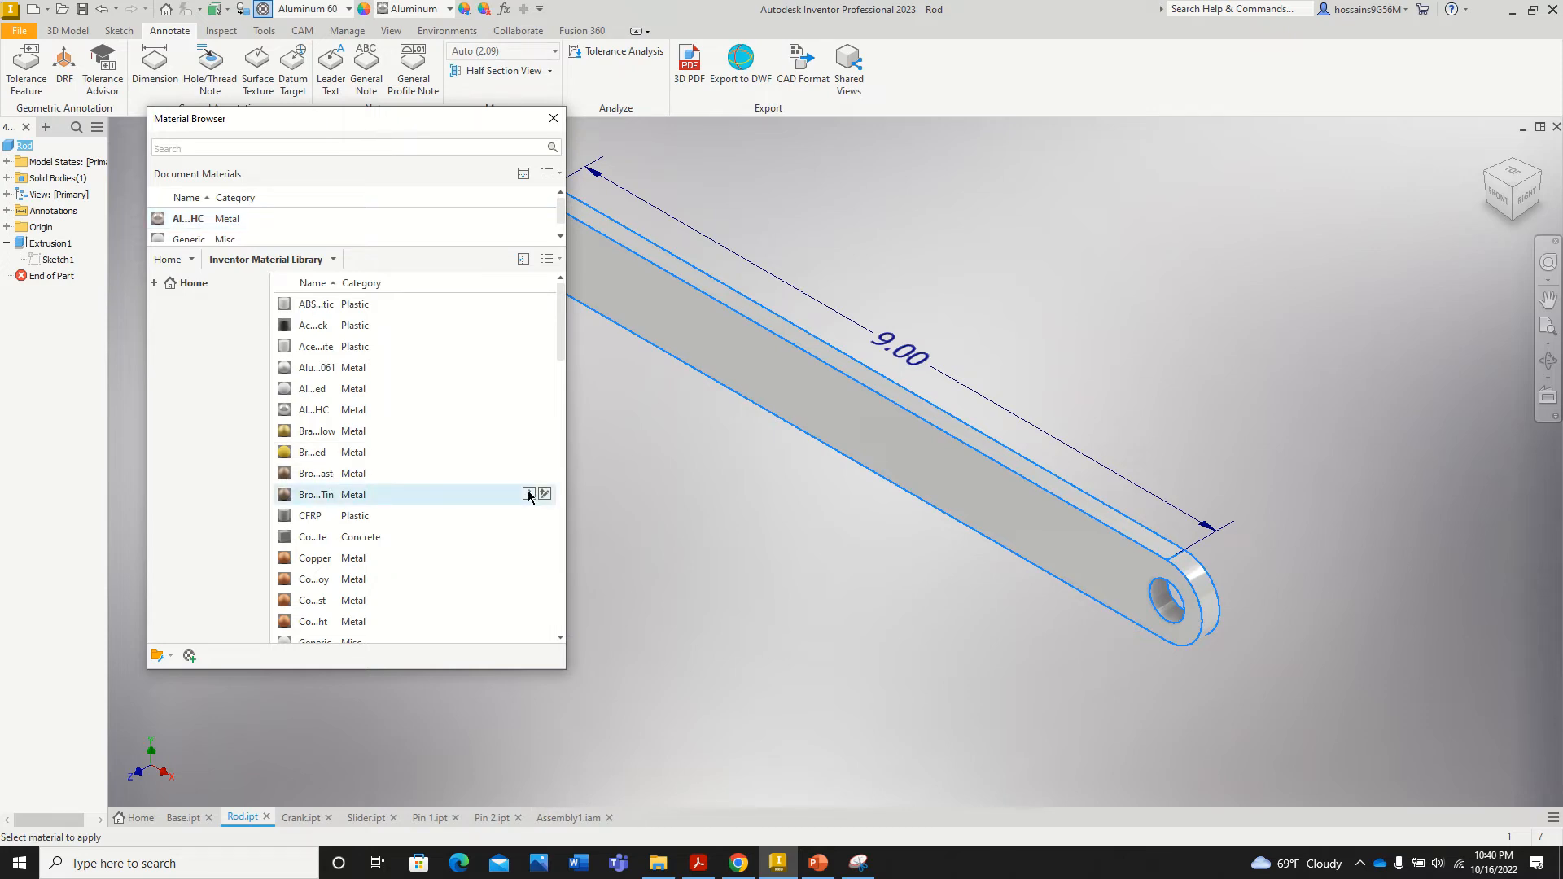
click(529, 495)
click(553, 119)
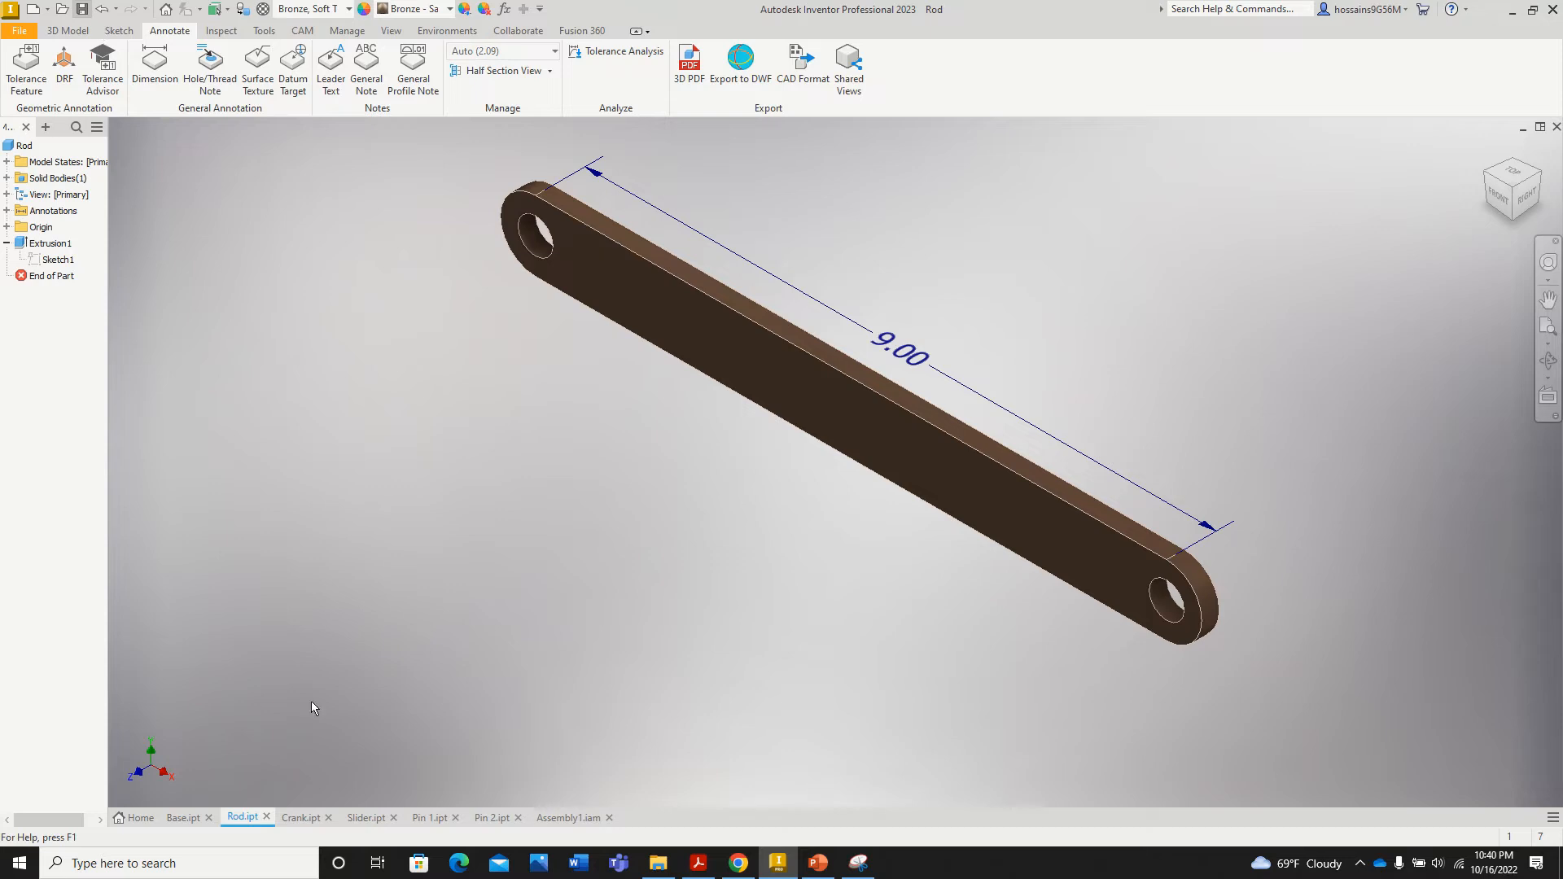
Step: Switch to the Crank part document, assign it the Copper, Wrought metal from the Inventor Material Library, and save it
click(302, 818)
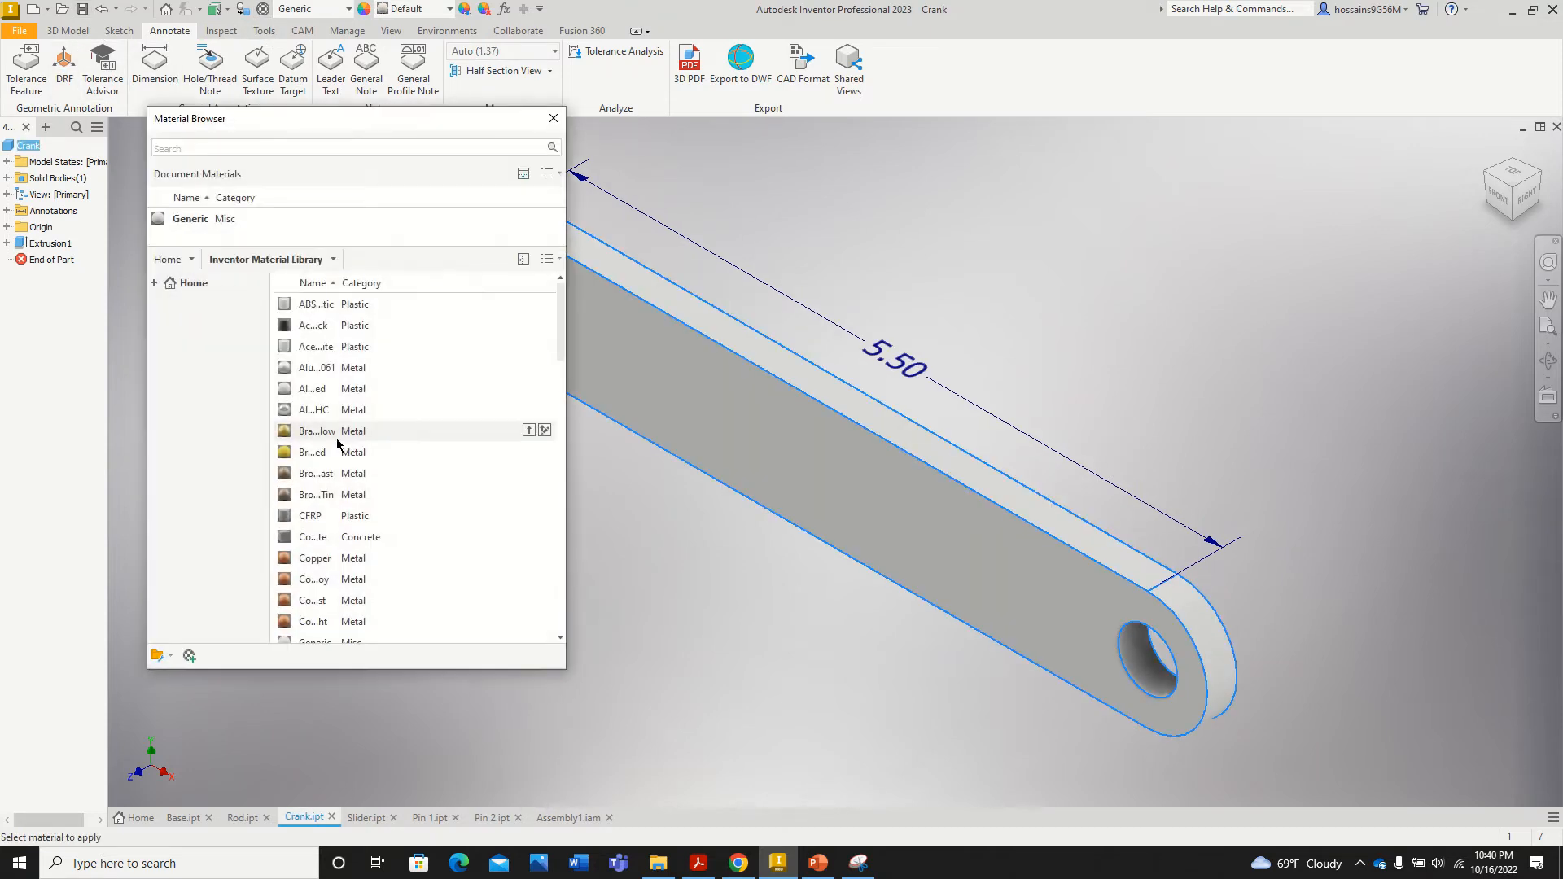
scroll(338, 555, down, 2)
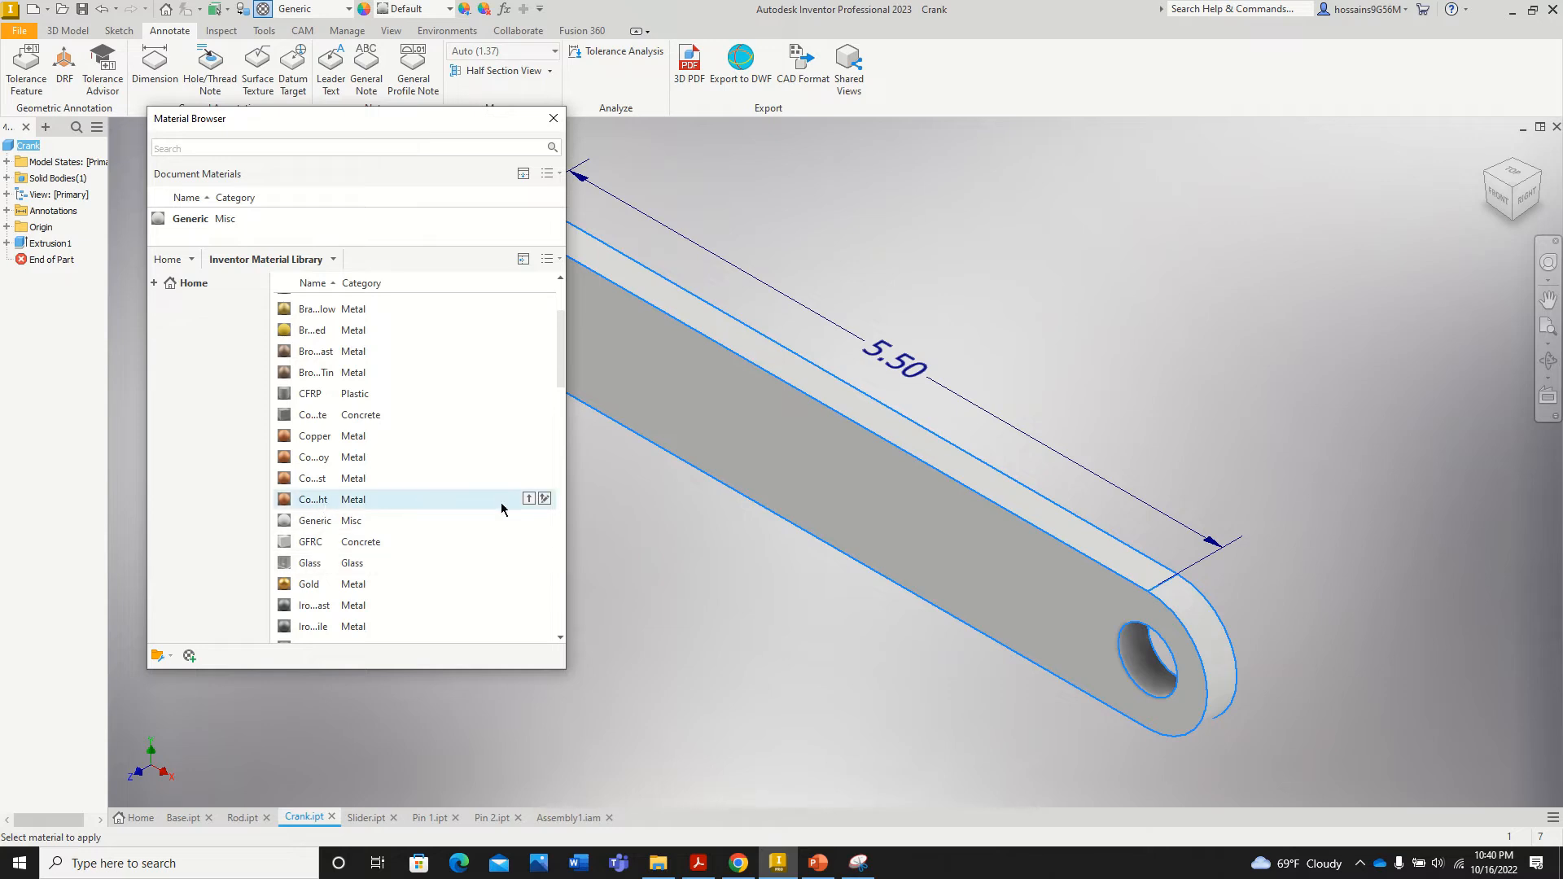
click(529, 499)
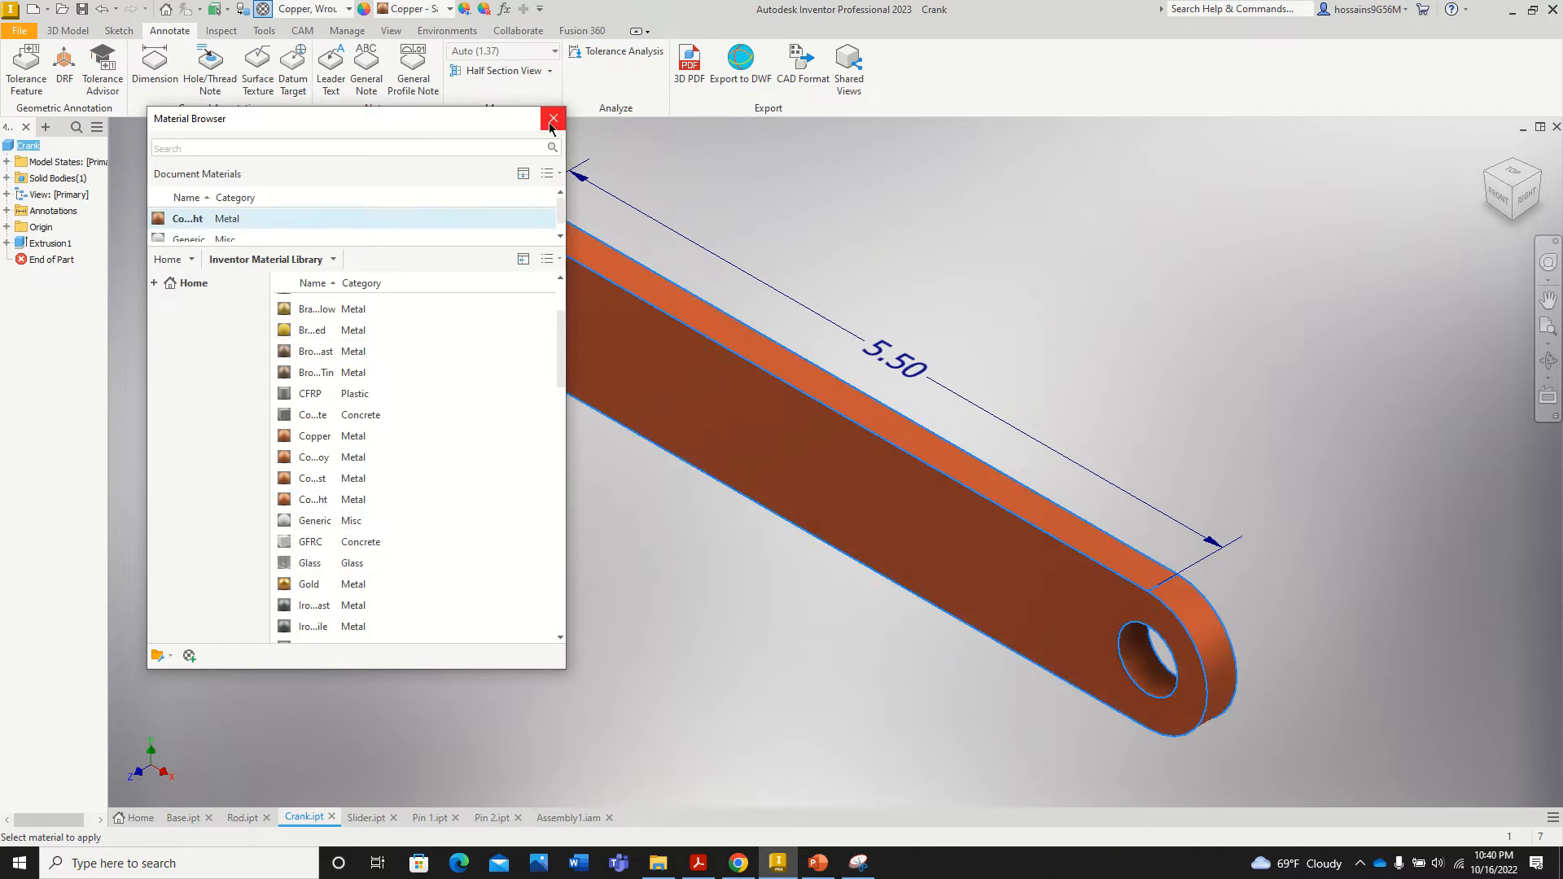
click(551, 120)
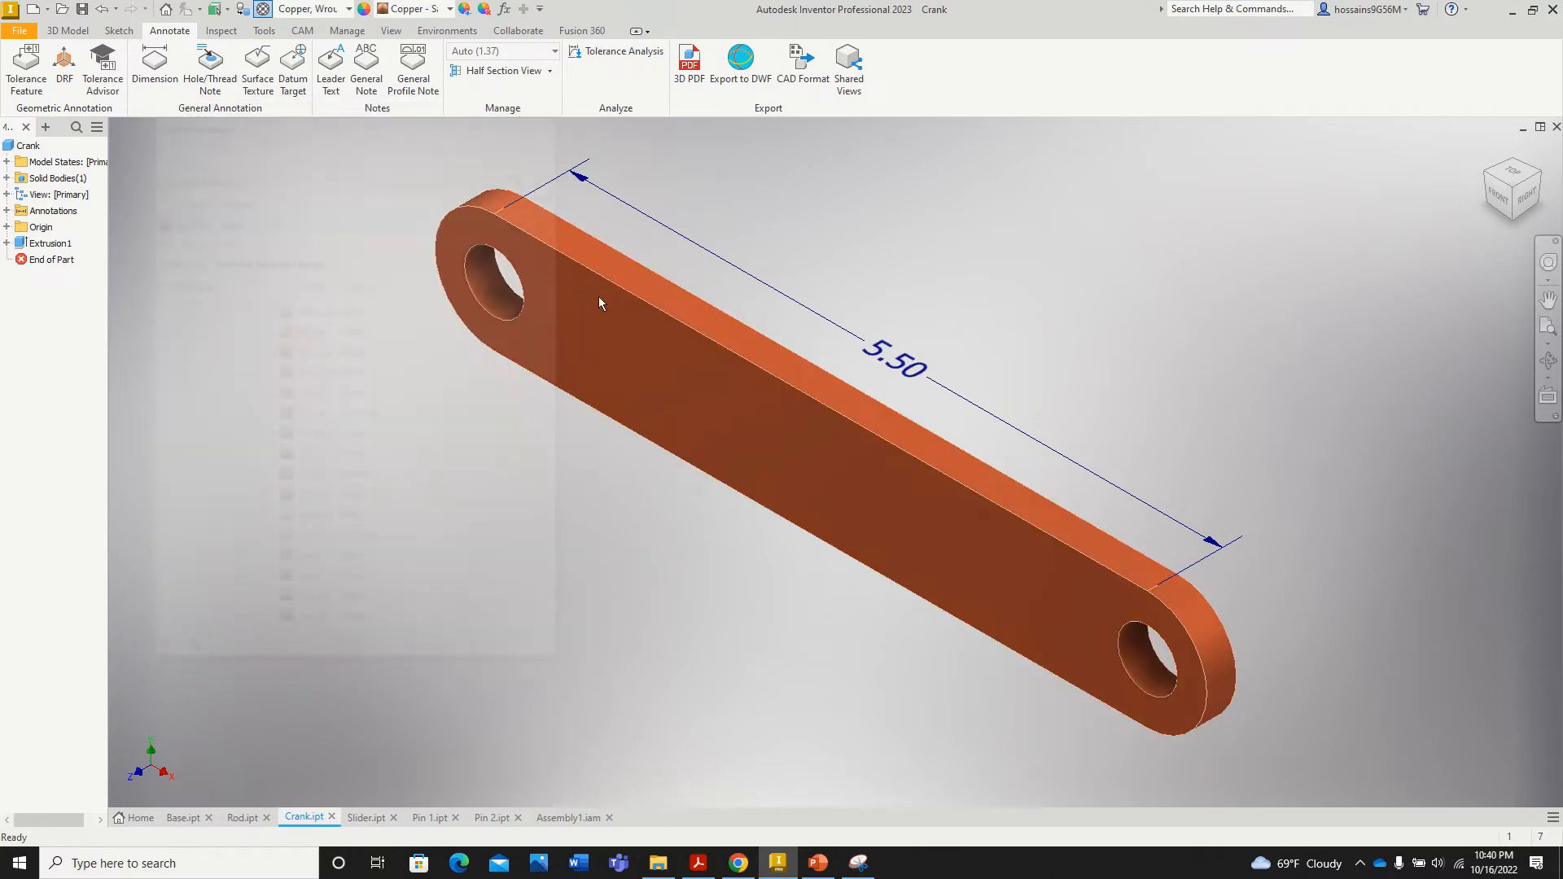
click(82, 9)
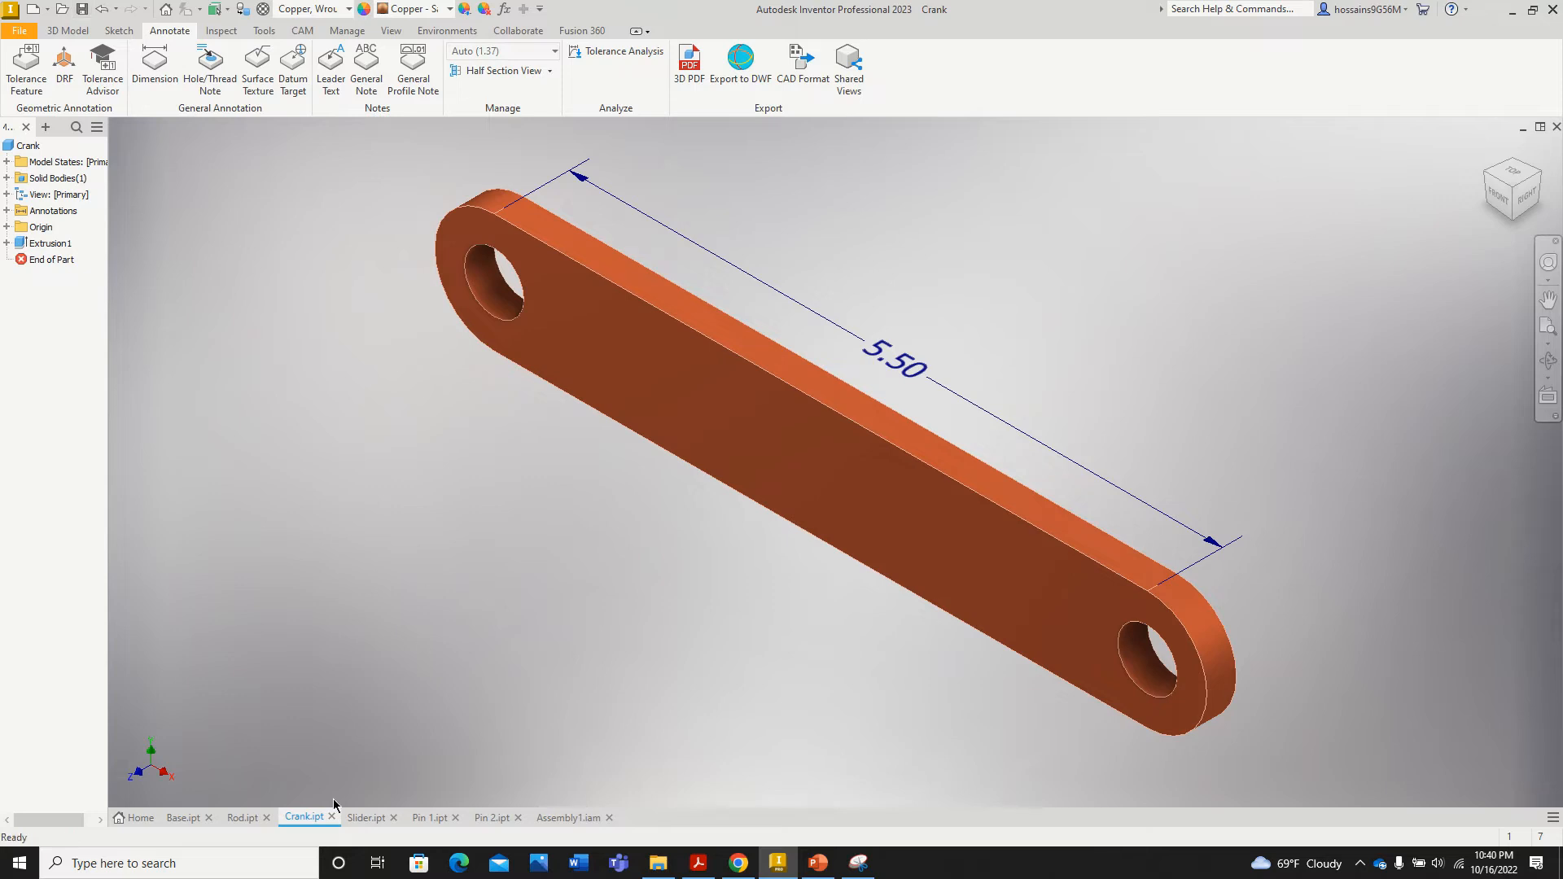
Step: Go back through the Rod and Base part documents and save the Base
click(246, 816)
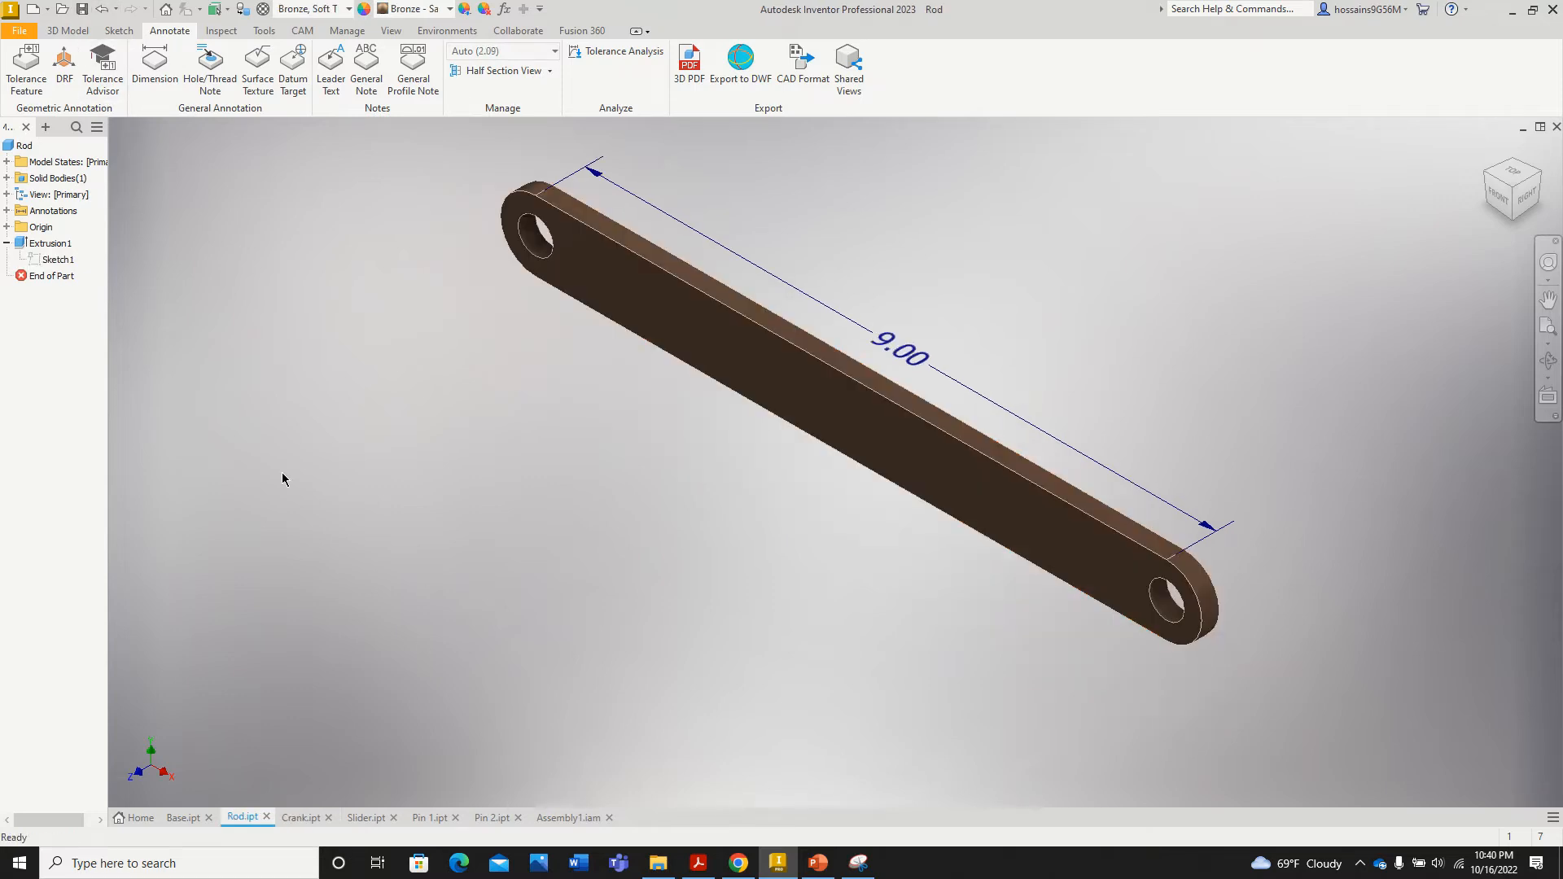
click(183, 816)
click(84, 10)
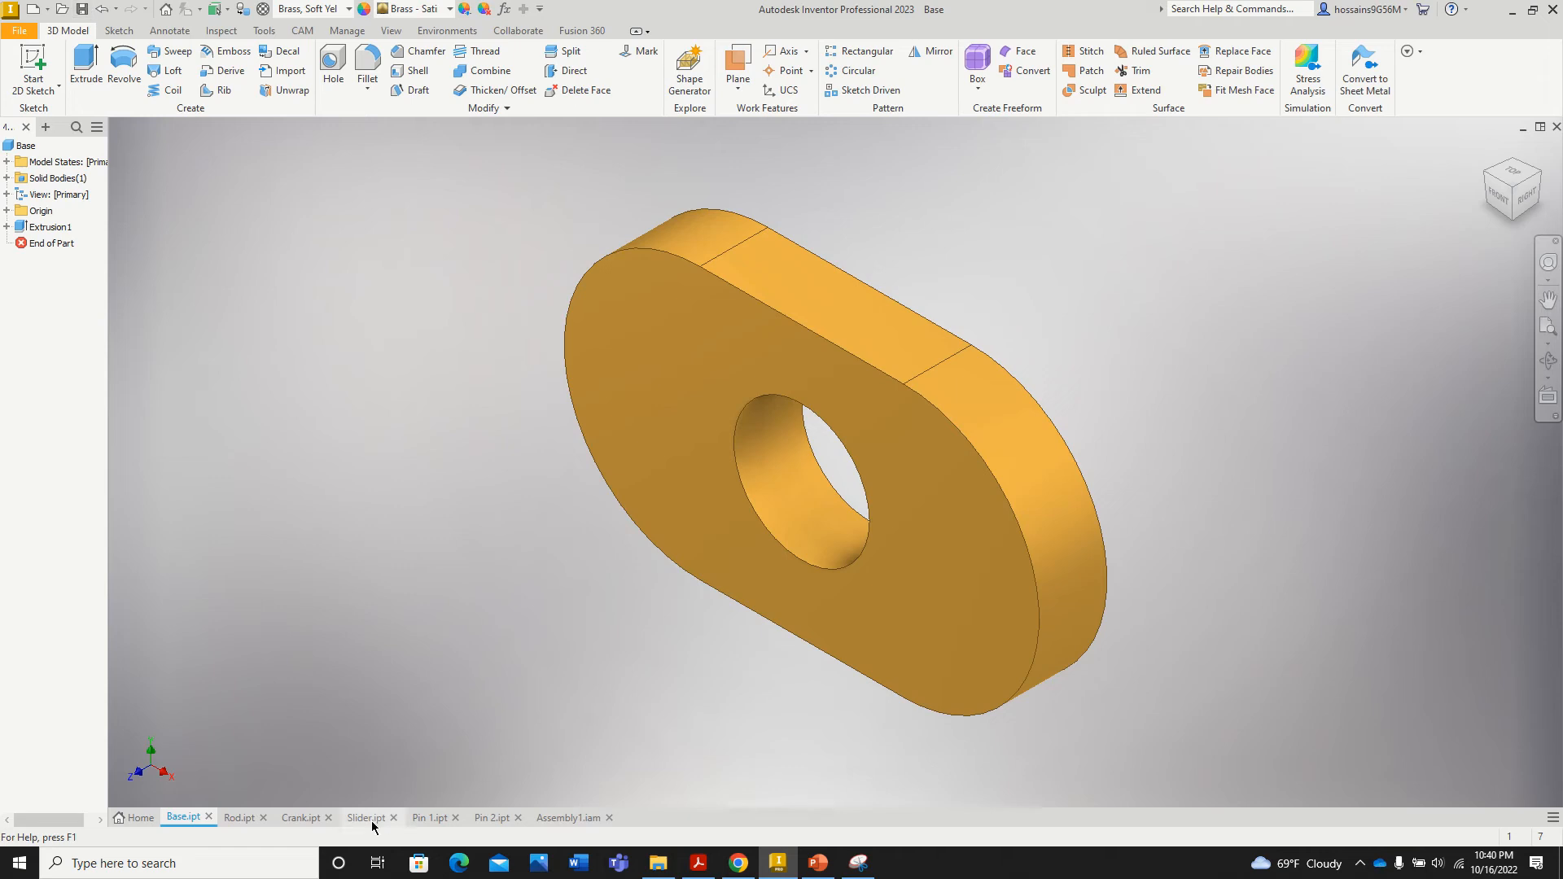
Step: Switch to the Slider part document and assign it the Copper, Wrought metal from the Inventor Material Library
click(369, 816)
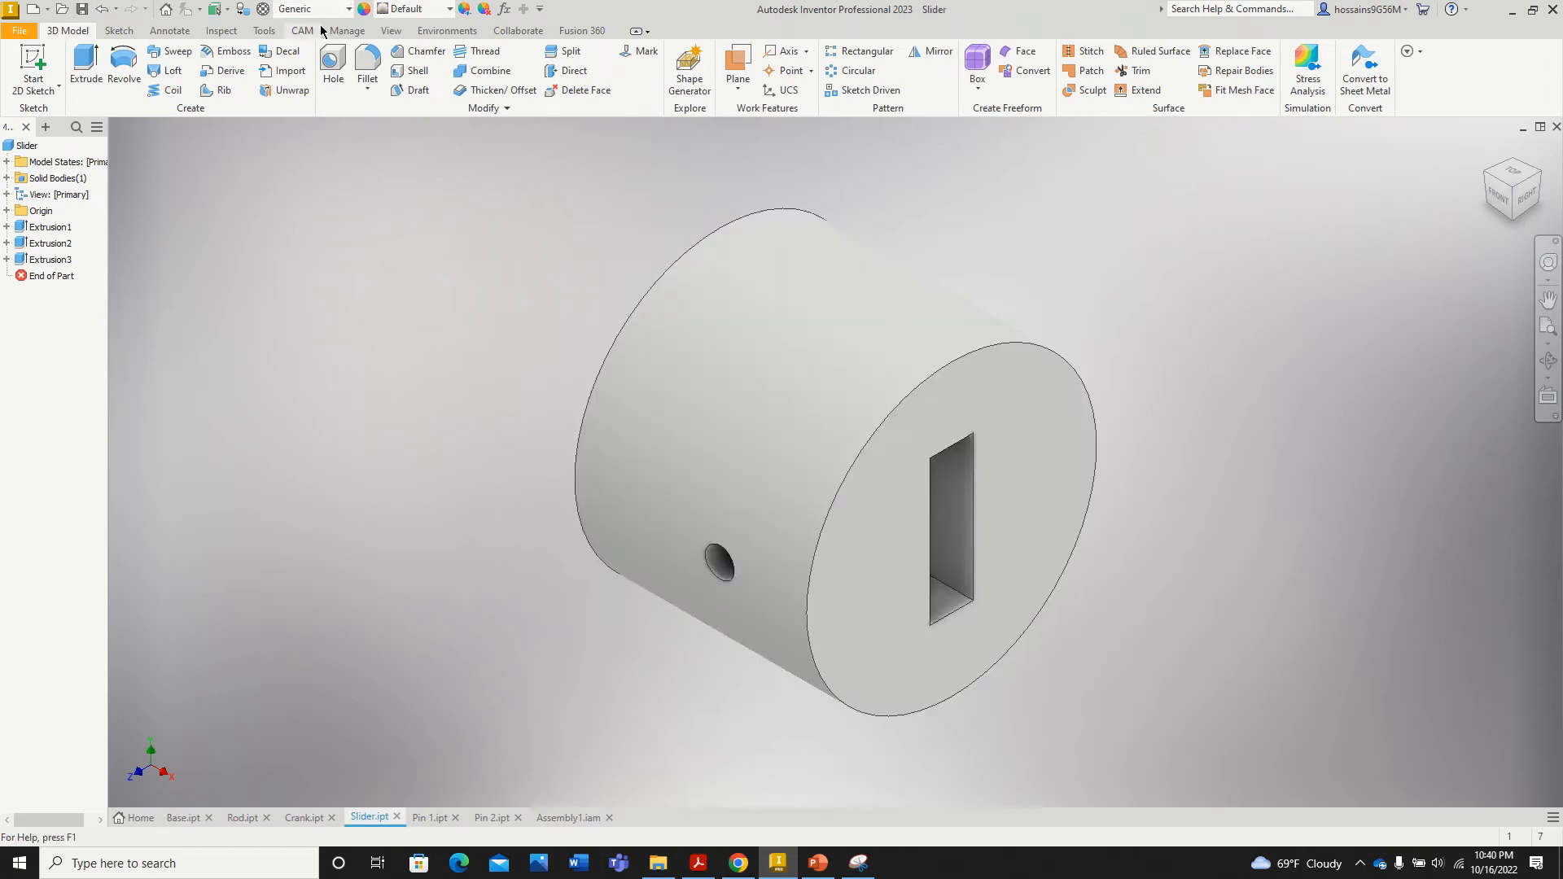
scroll(350, 521, down, 5)
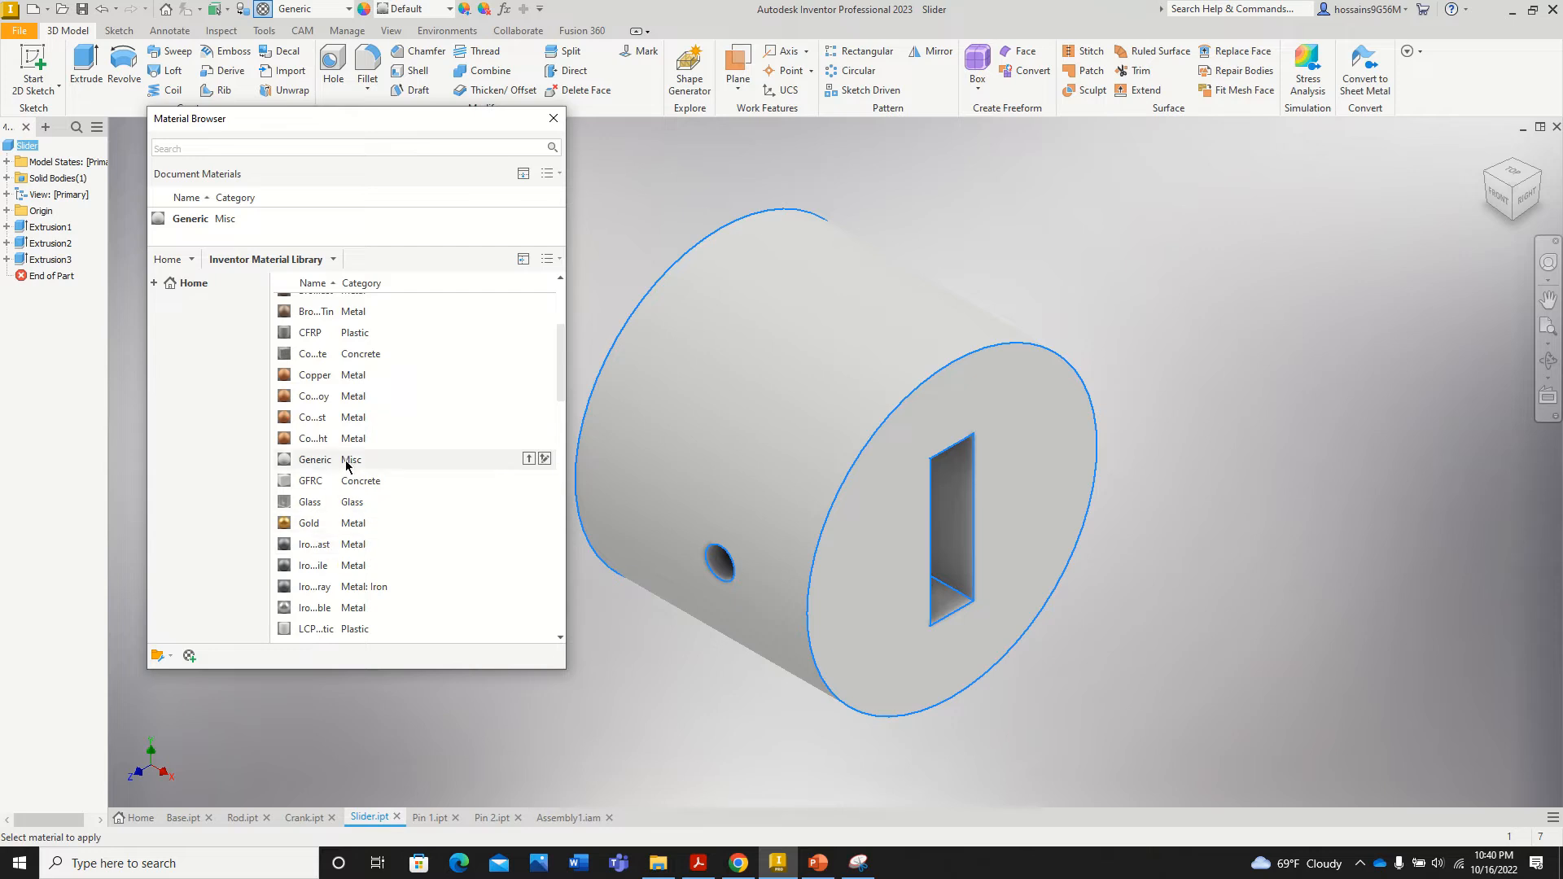
click(358, 442)
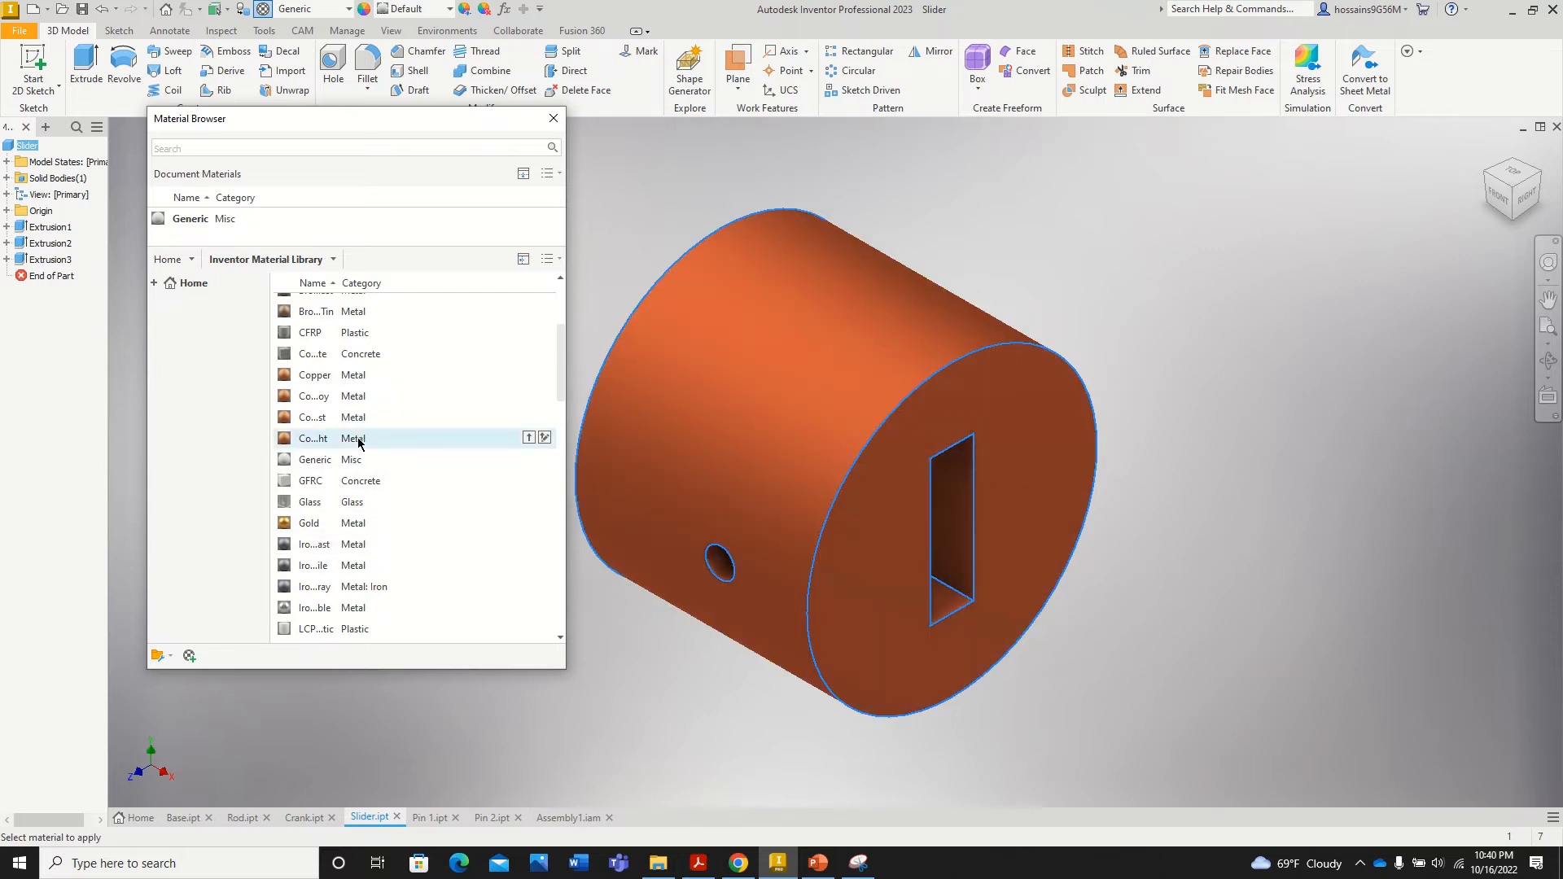
click(528, 437)
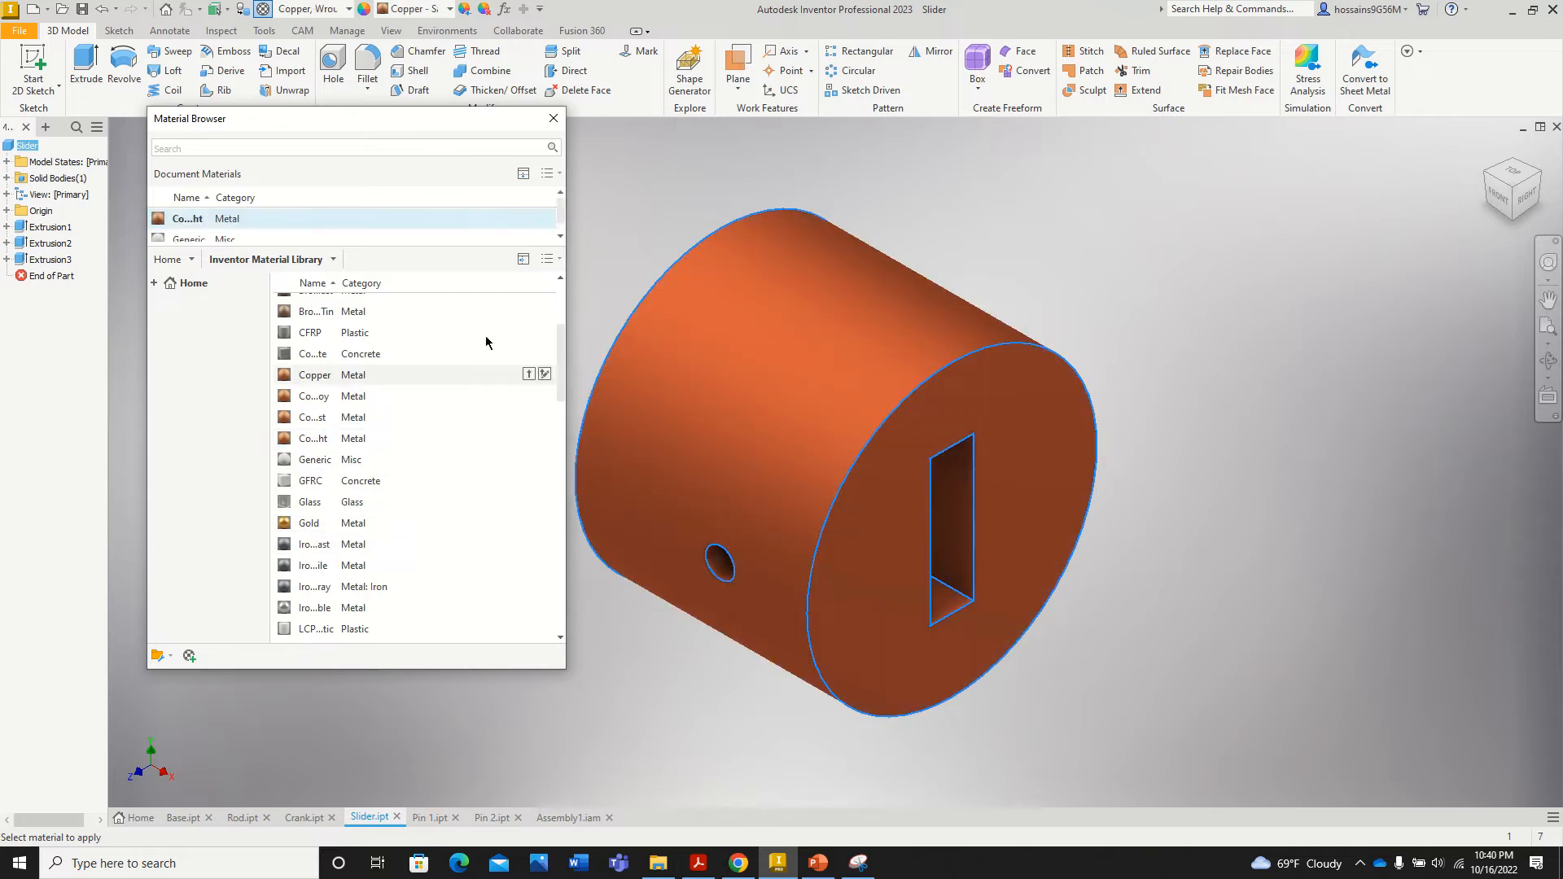
click(553, 118)
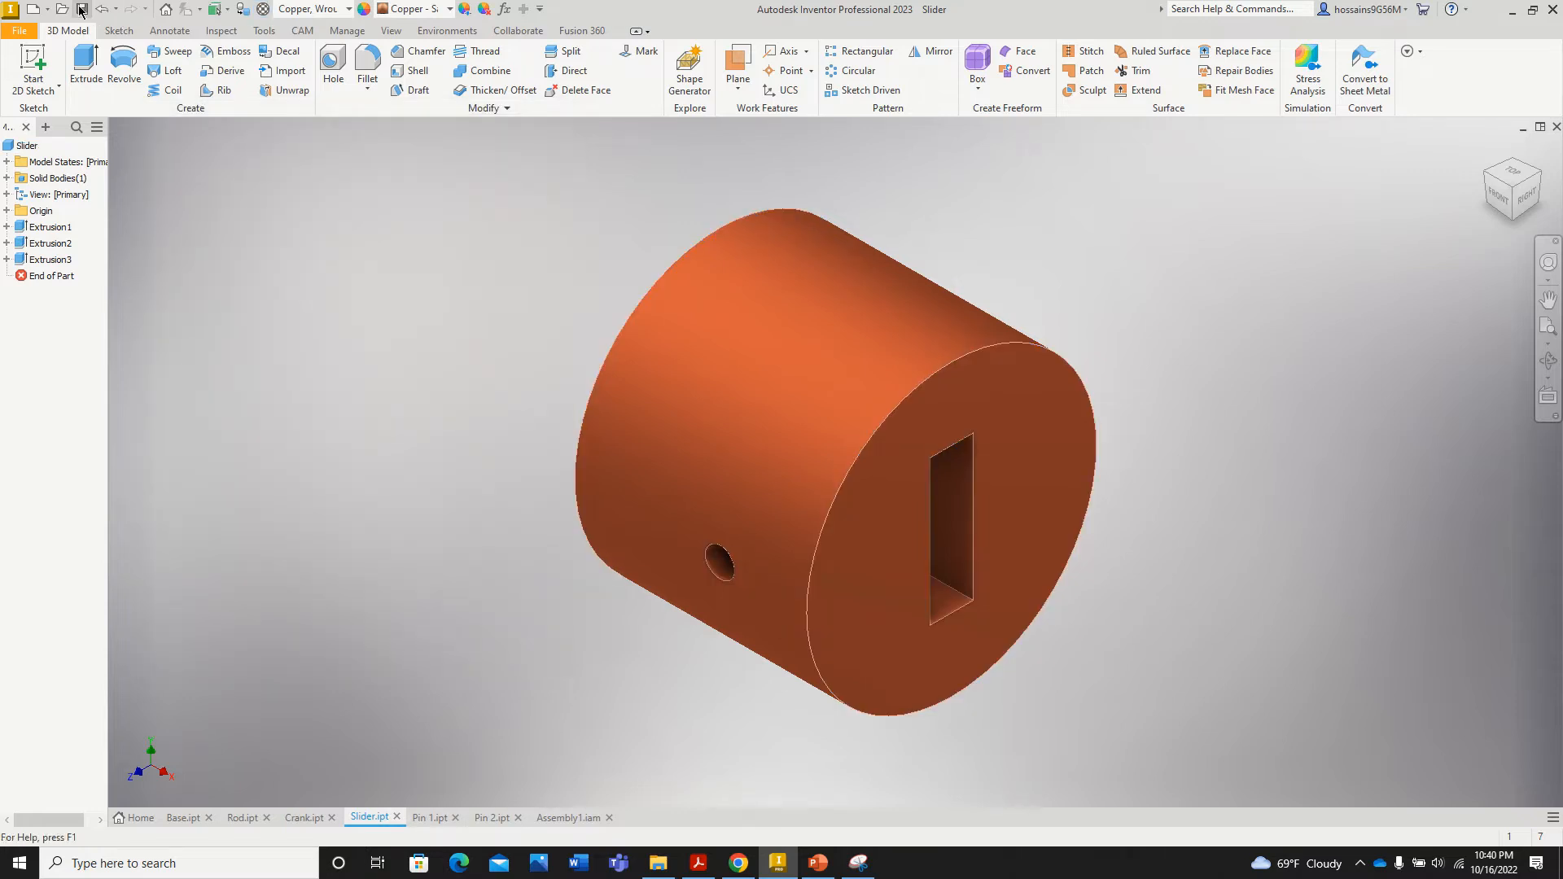
Step: View the Pin 1 and Pin 2 part documents, return to Assembly1, and examine the materials of its components
click(419, 816)
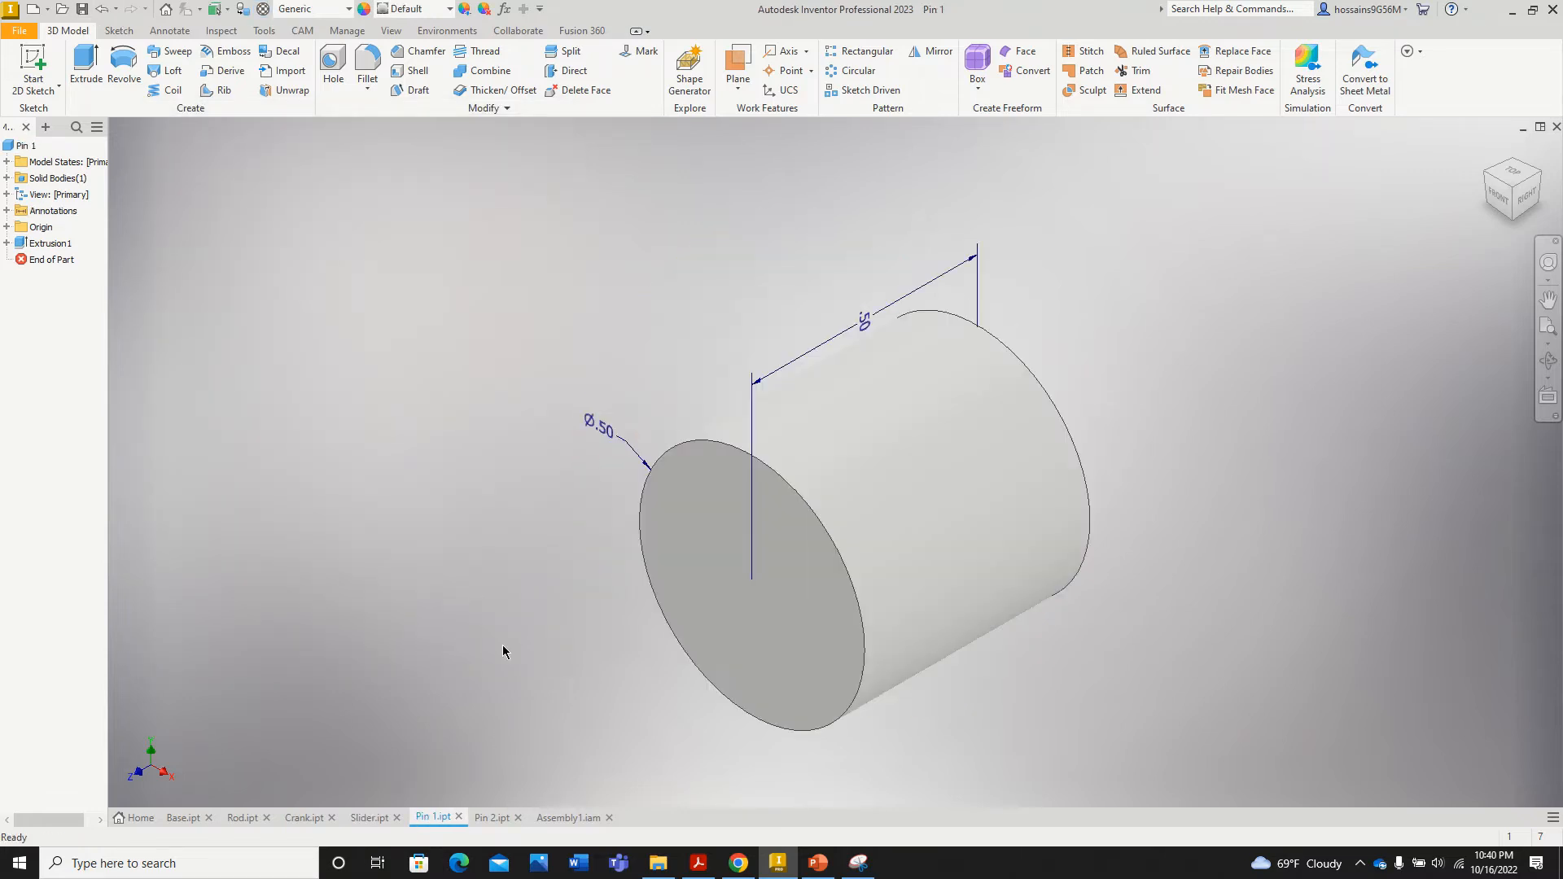
click(496, 818)
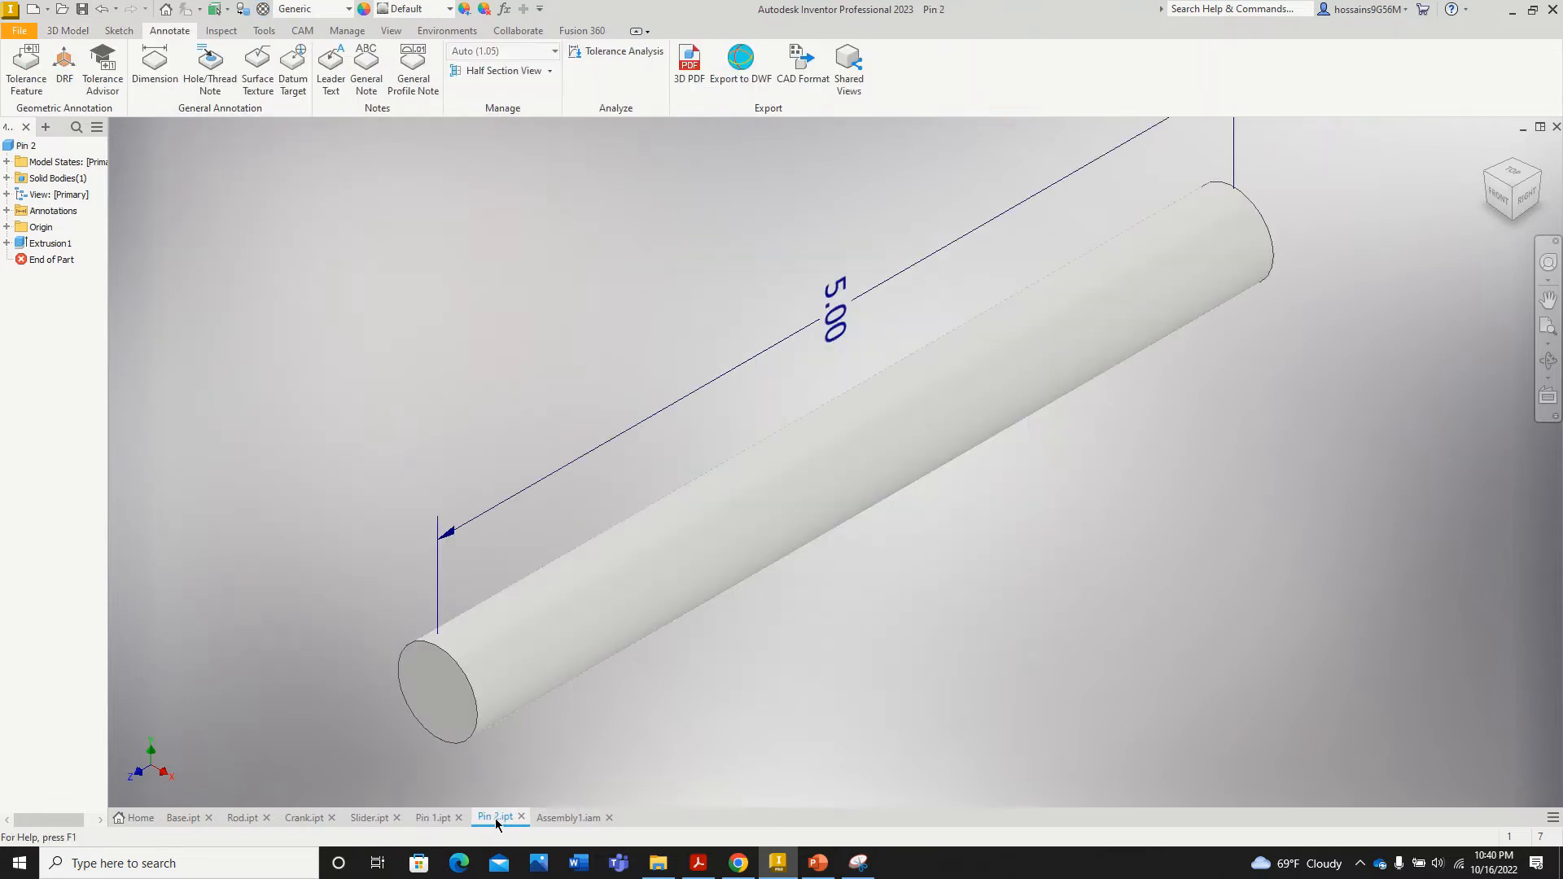
click(567, 817)
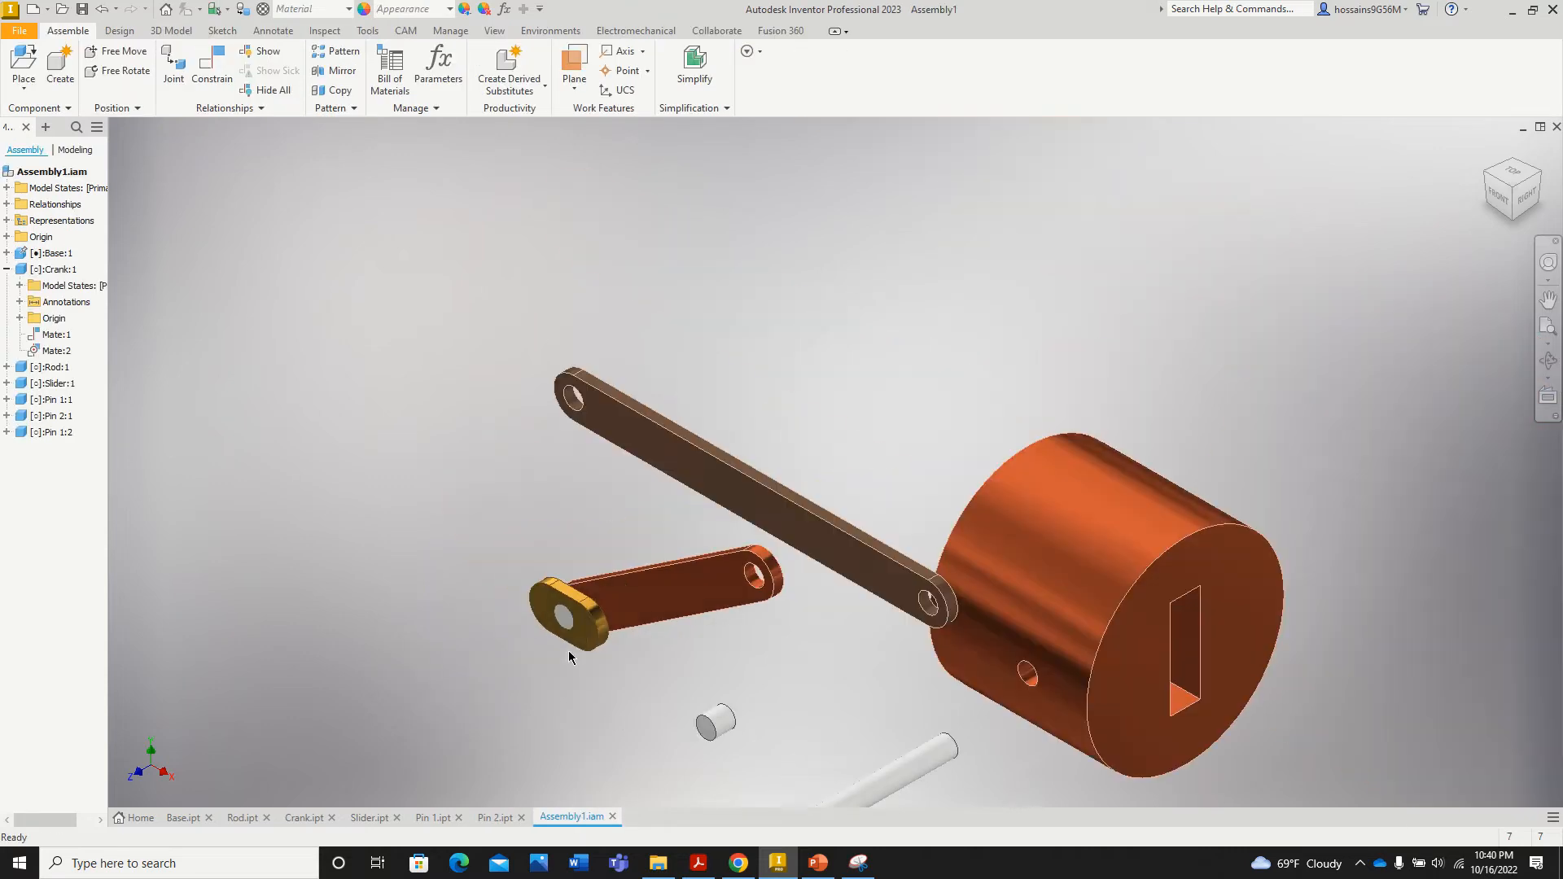
scroll(619, 570, up, 5)
scroll(626, 560, down, 6)
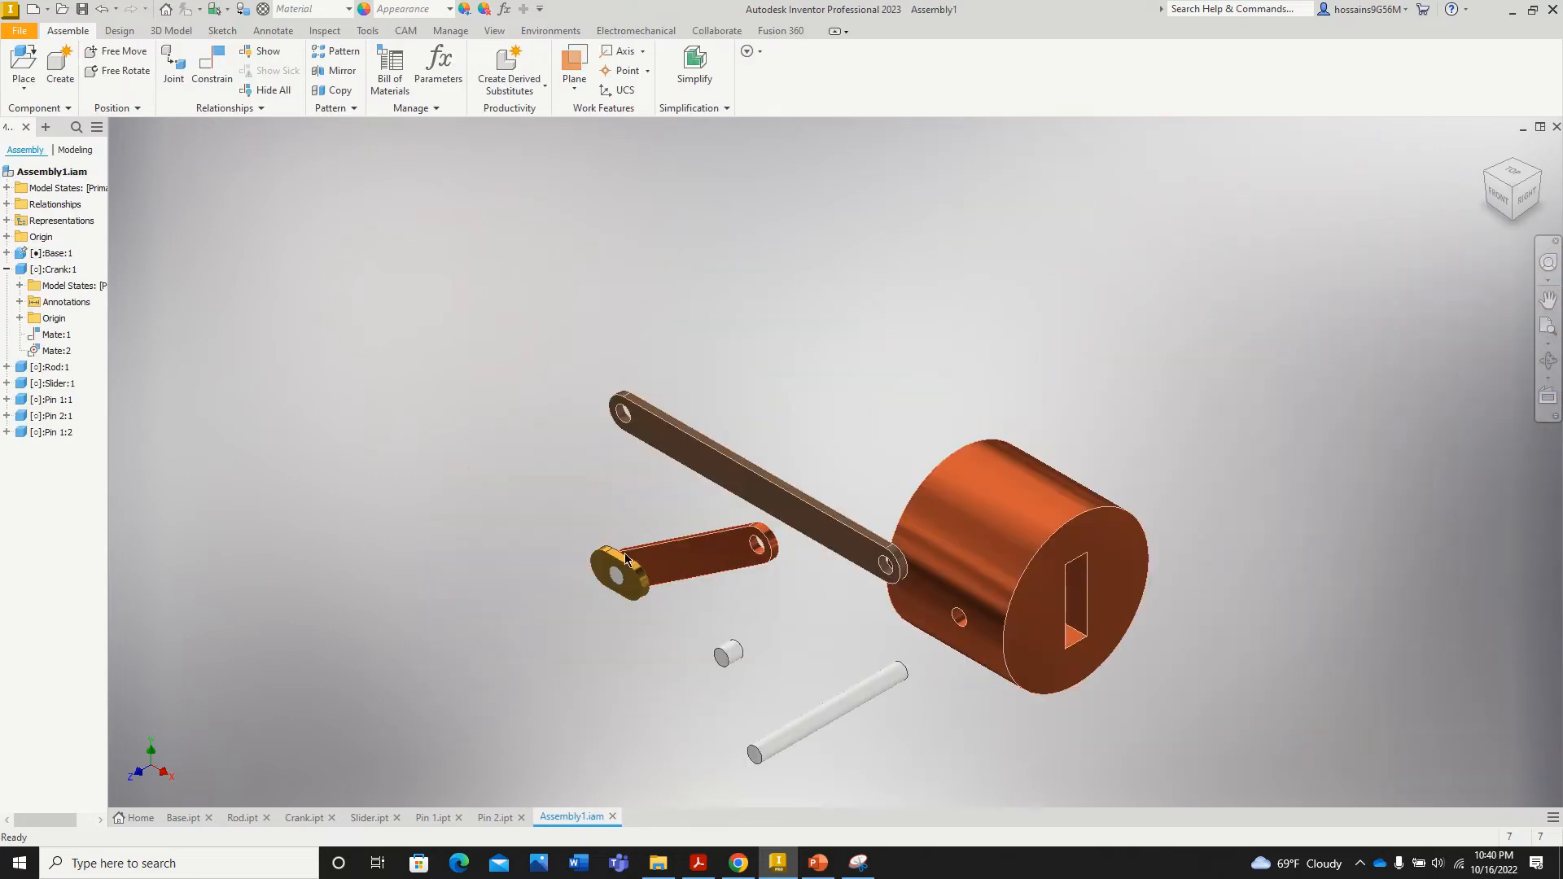
scroll(710, 616, up, 4)
scroll(732, 603, down, 3)
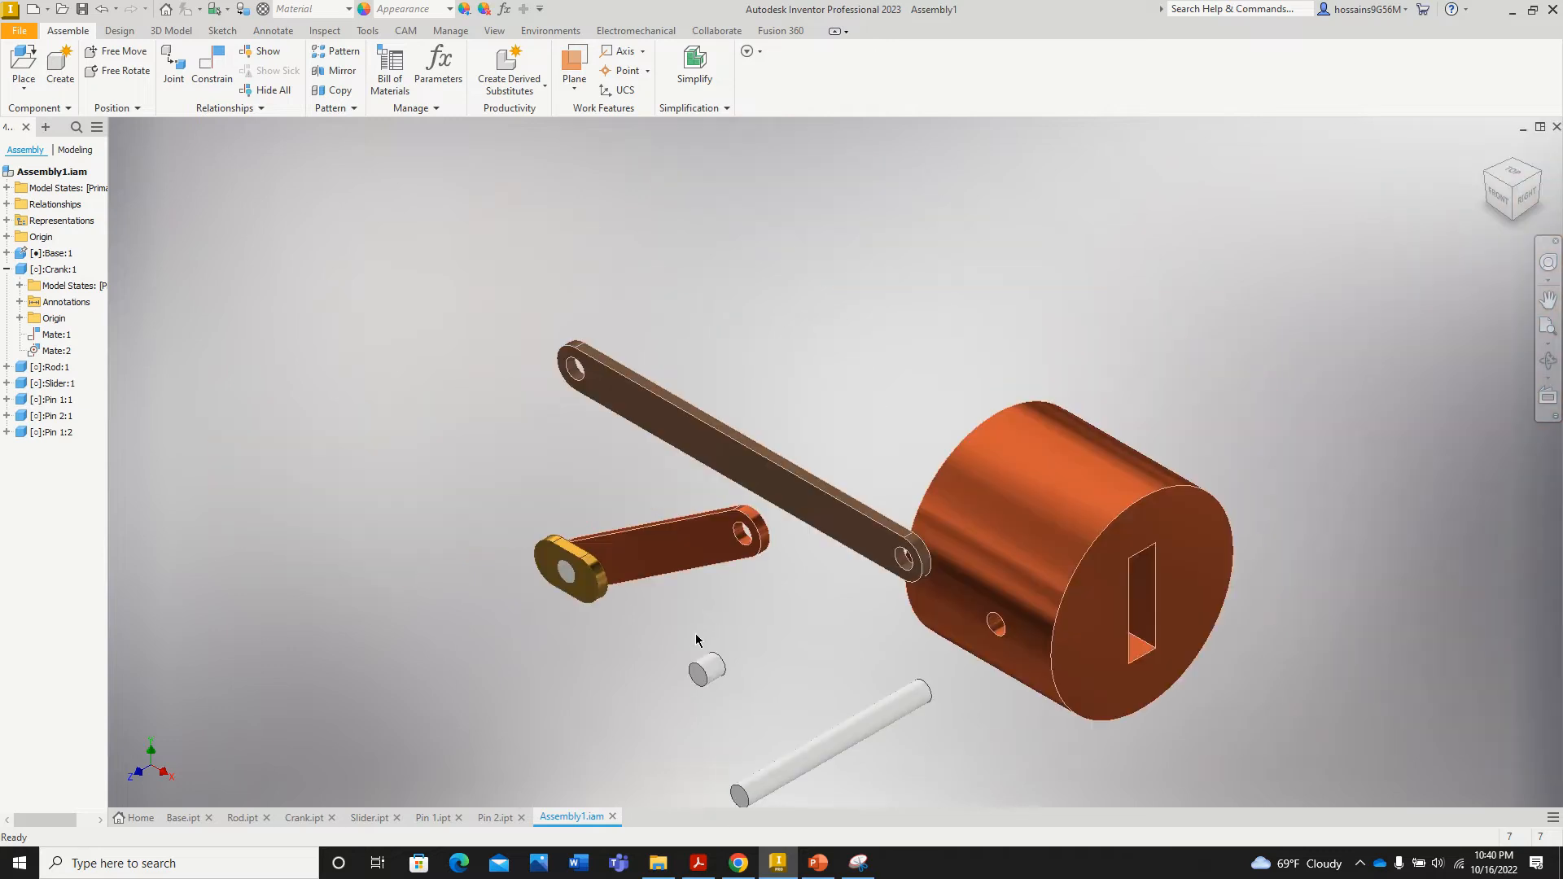
middle_drag(696, 640, 696, 557)
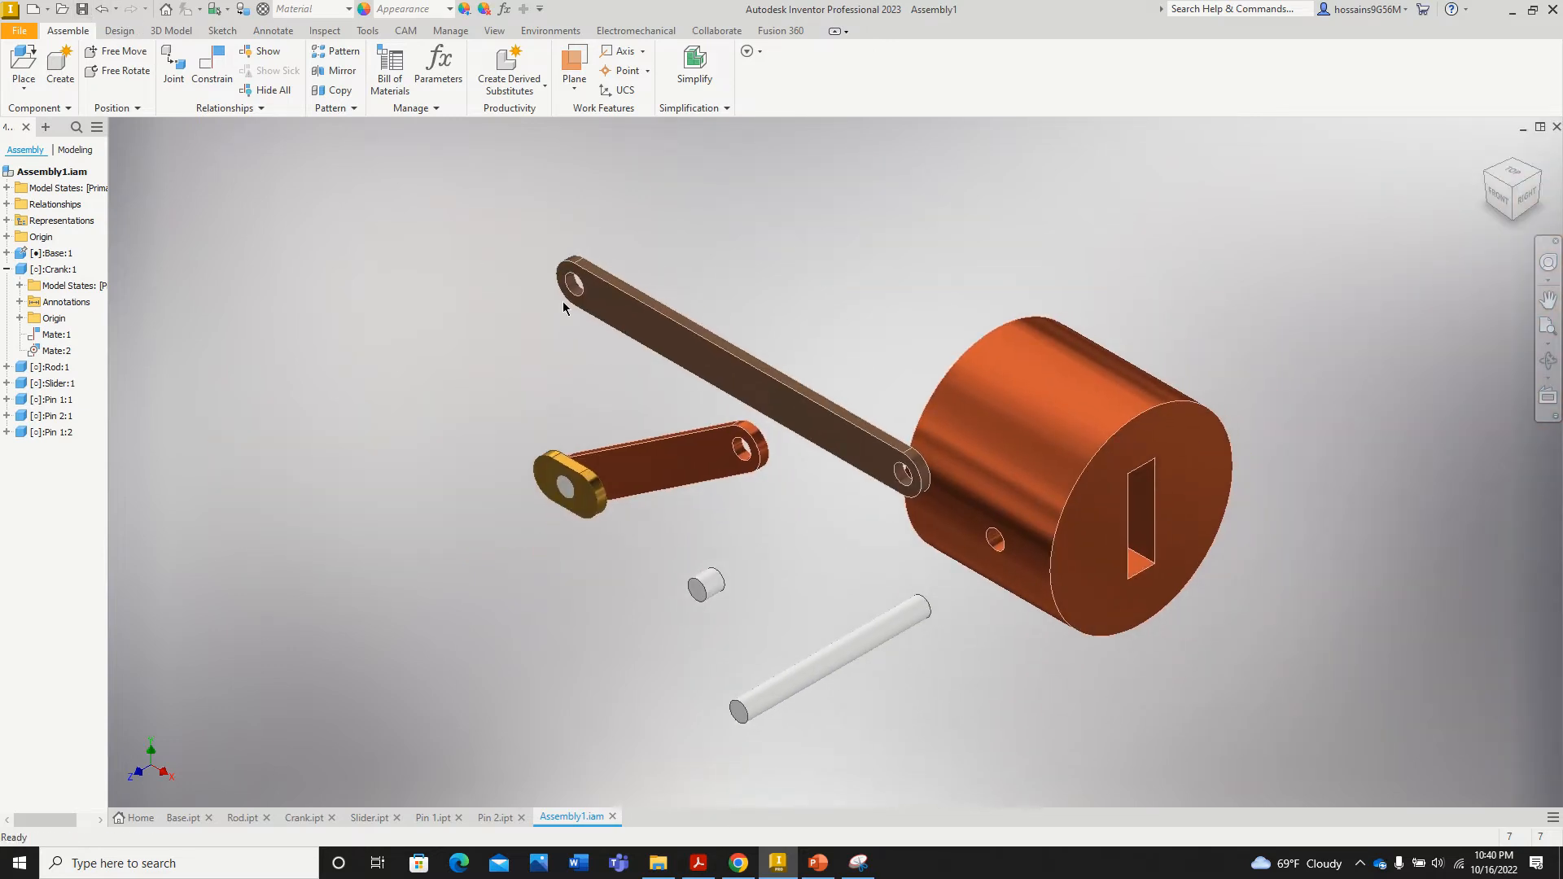
Step: Move the Rod beside the Crank's free end and start a Mate constraint with 0.000 in offset from the Rod's broad front face
scroll(632, 389, up, 3)
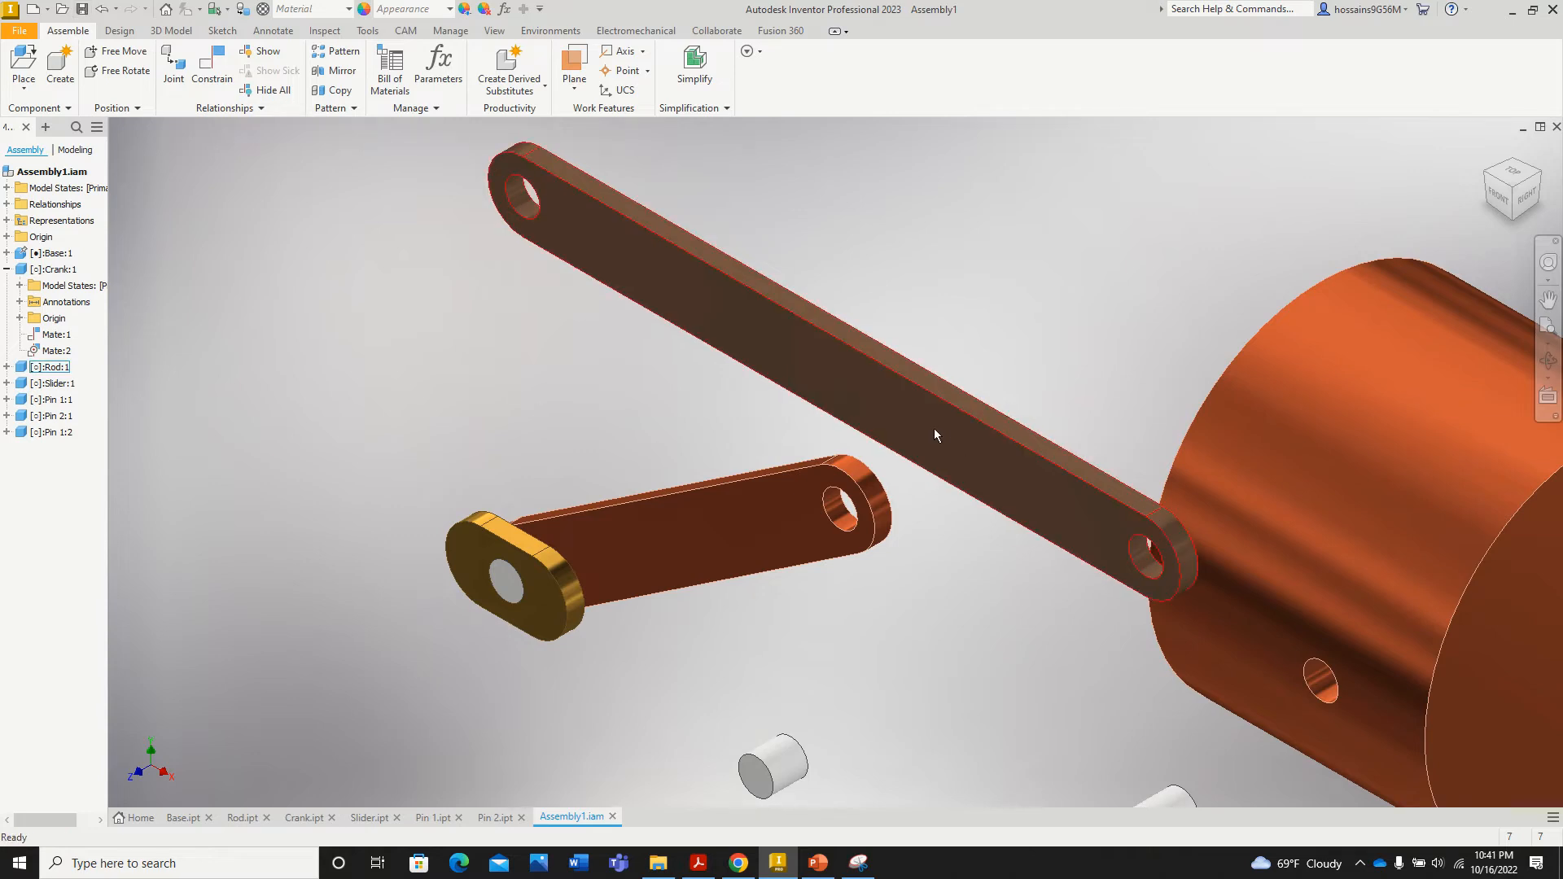
drag(935, 429, 1287, 708)
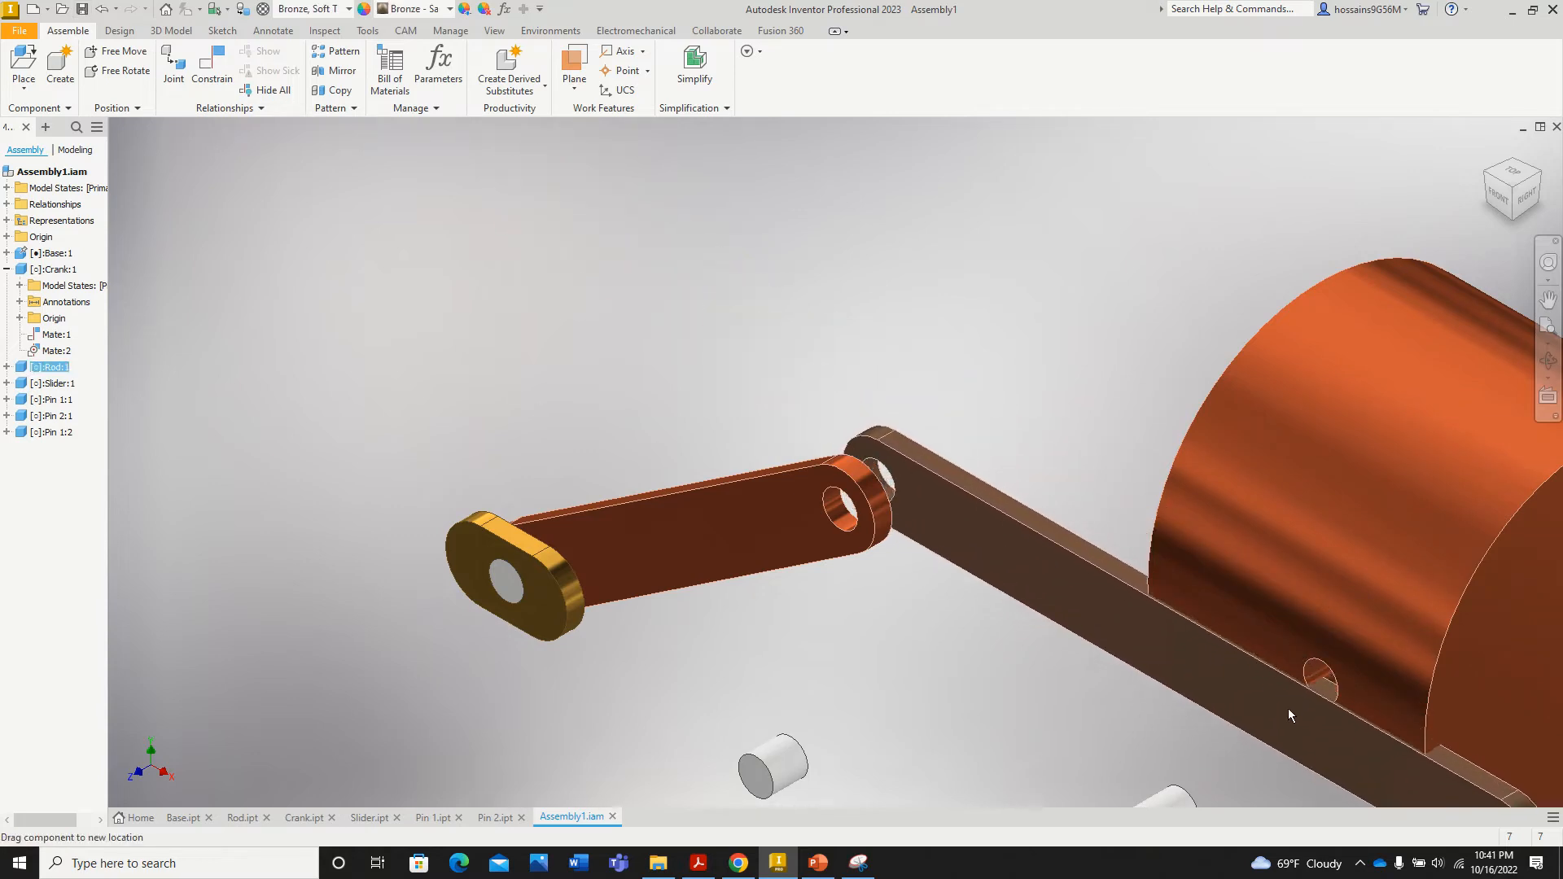
click(213, 66)
scroll(974, 518, down, 3)
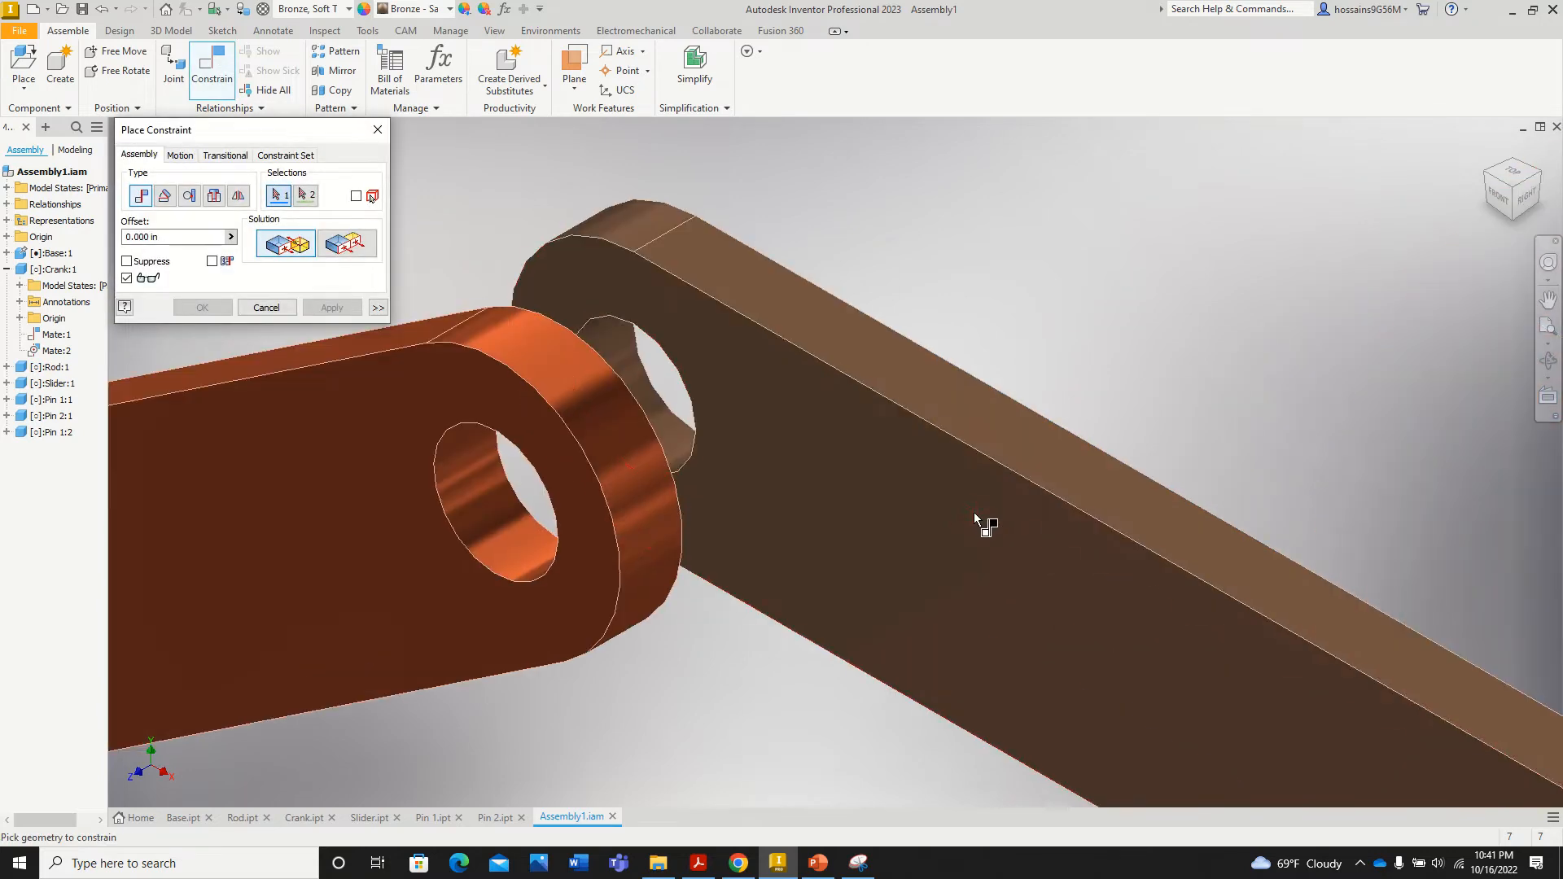
click(945, 516)
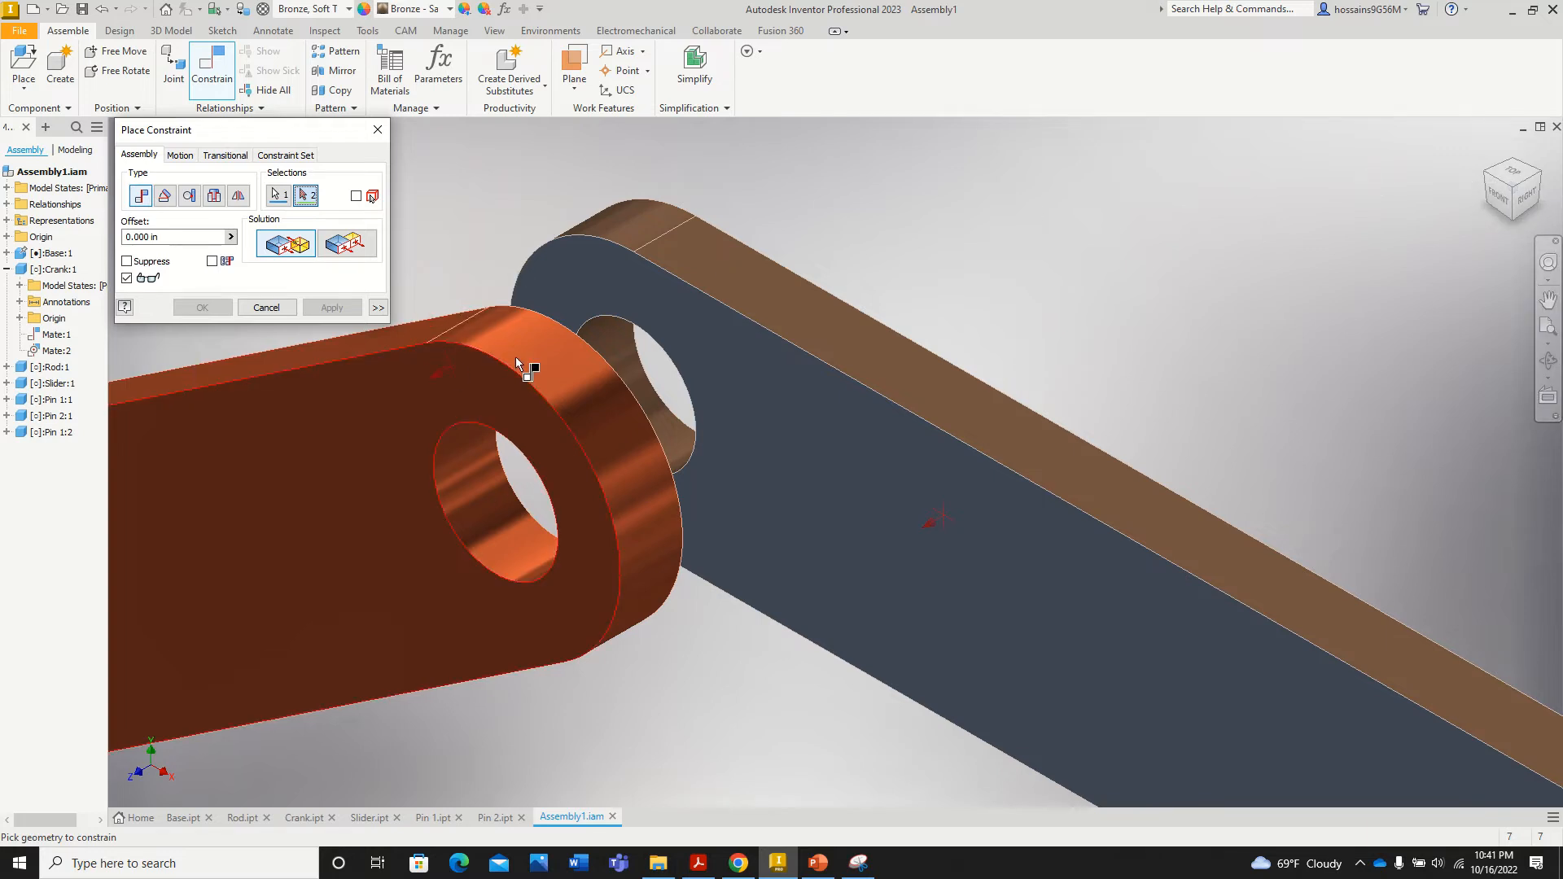
scroll(563, 353, up, 2)
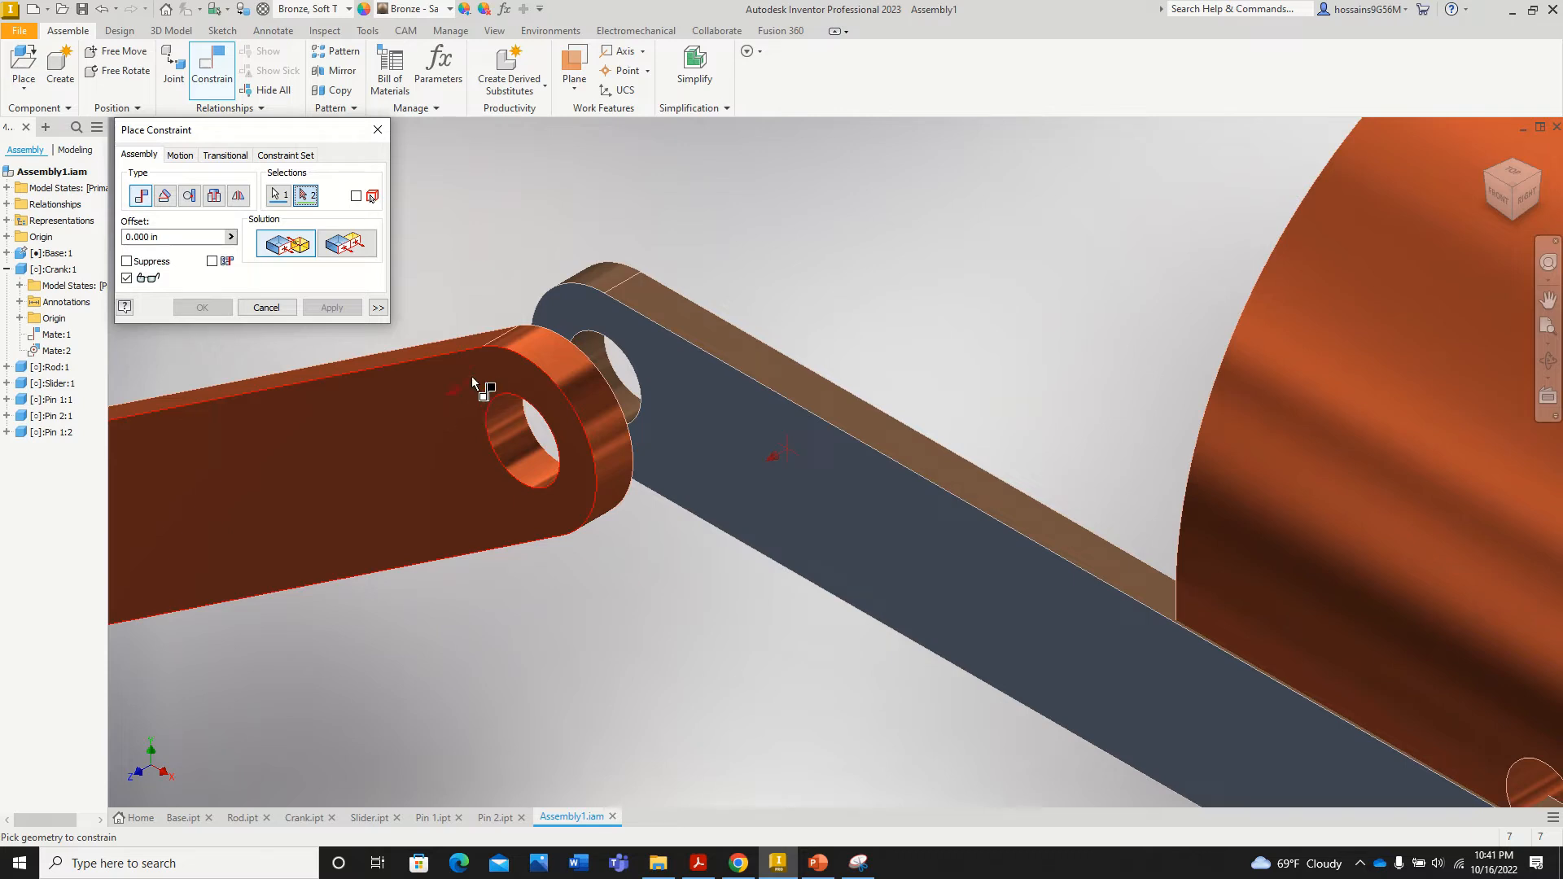
scroll(744, 415, up, 2)
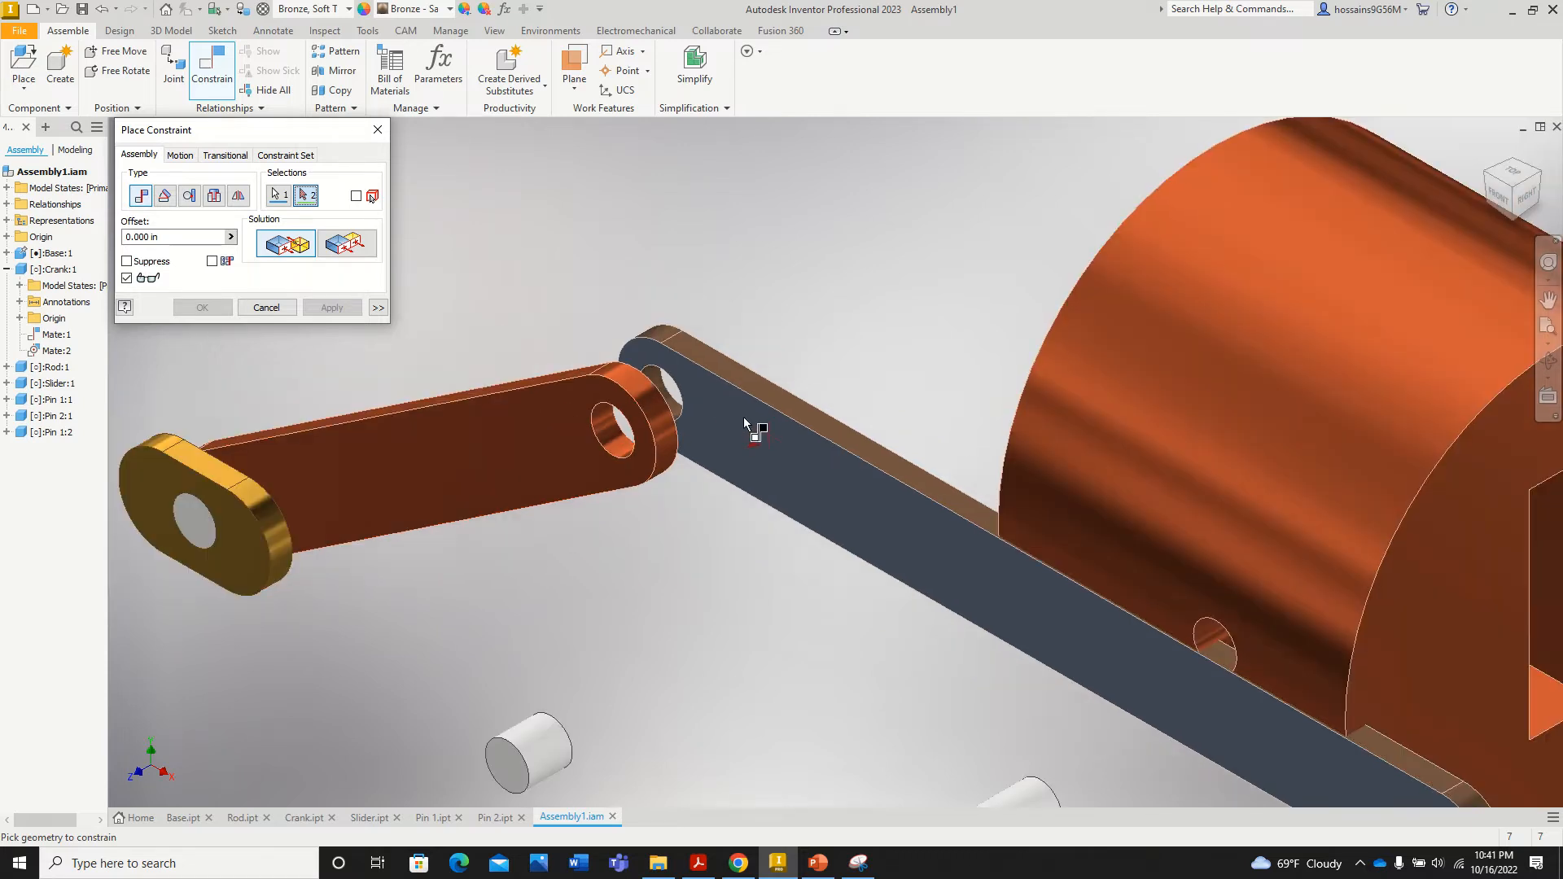
scroll(761, 435, up, 3)
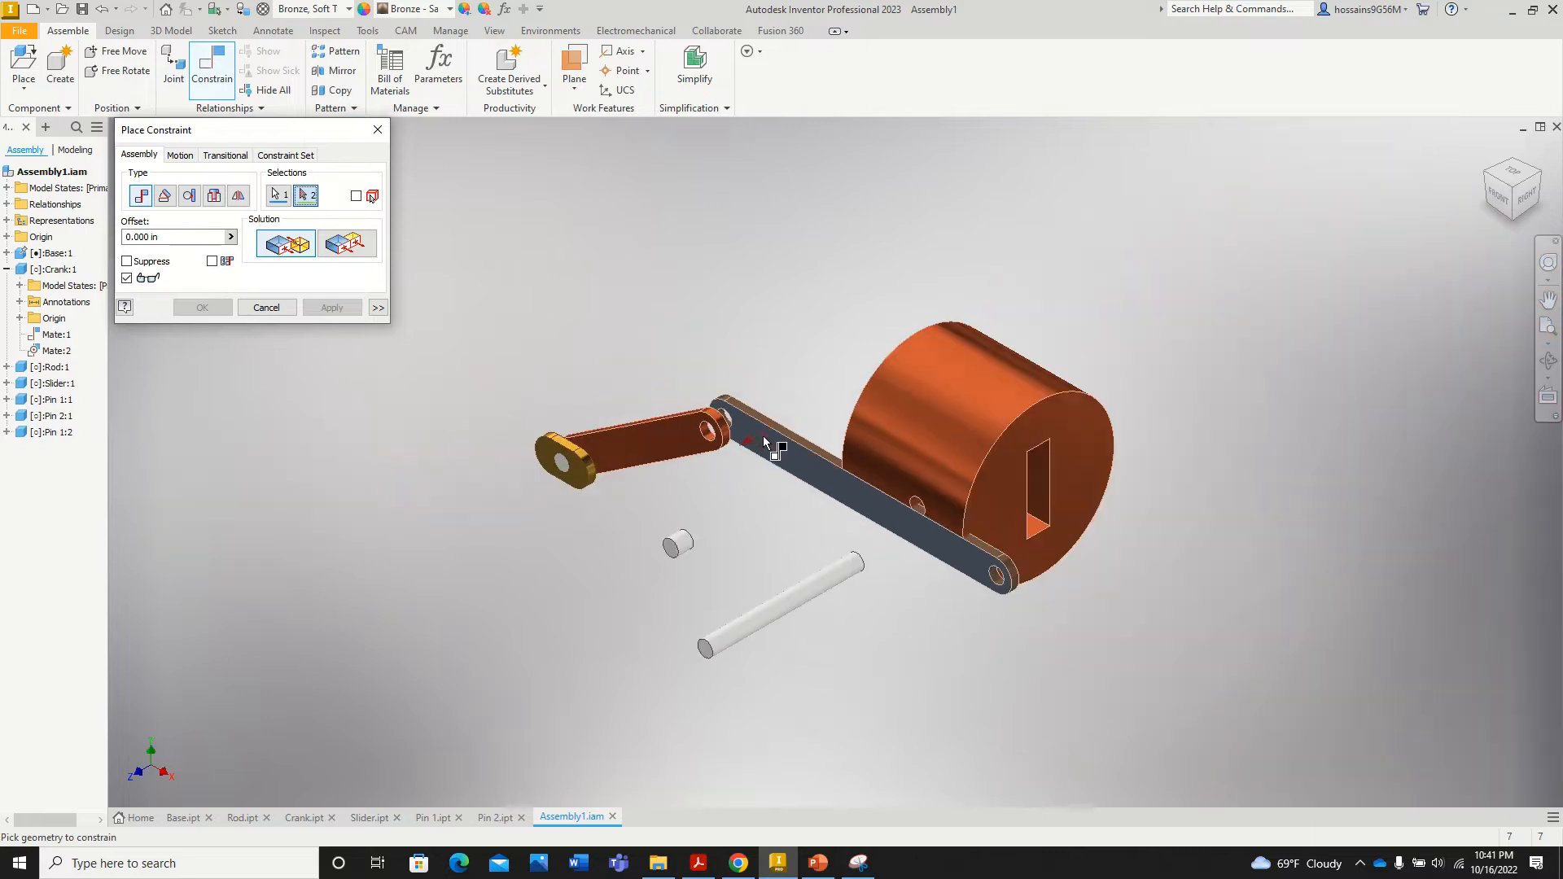
scroll(810, 462, down, 2)
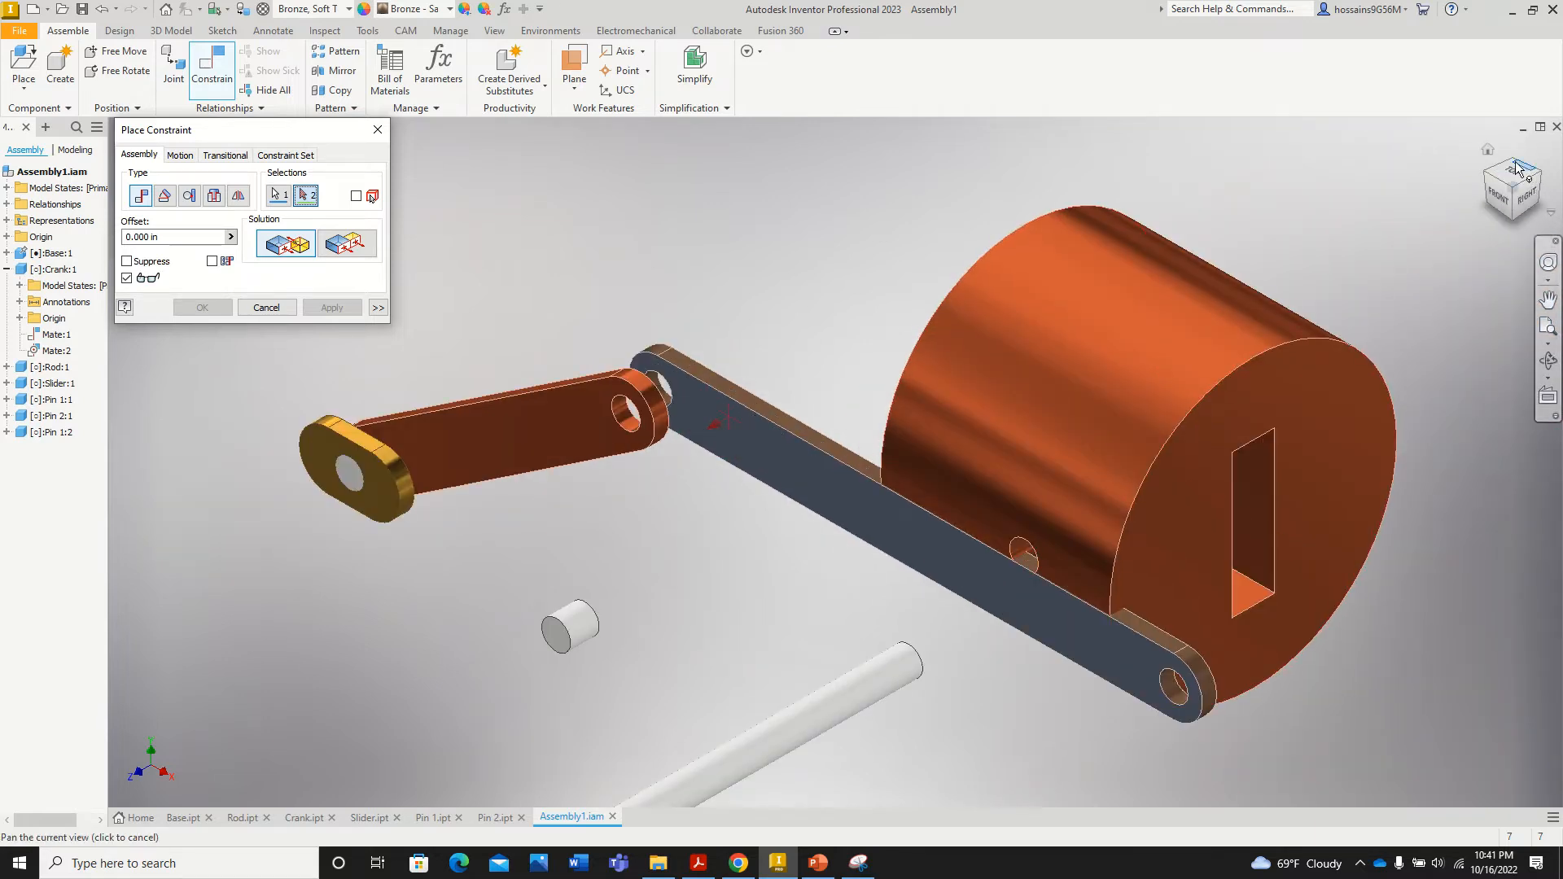
drag(1524, 178, 1316, 370)
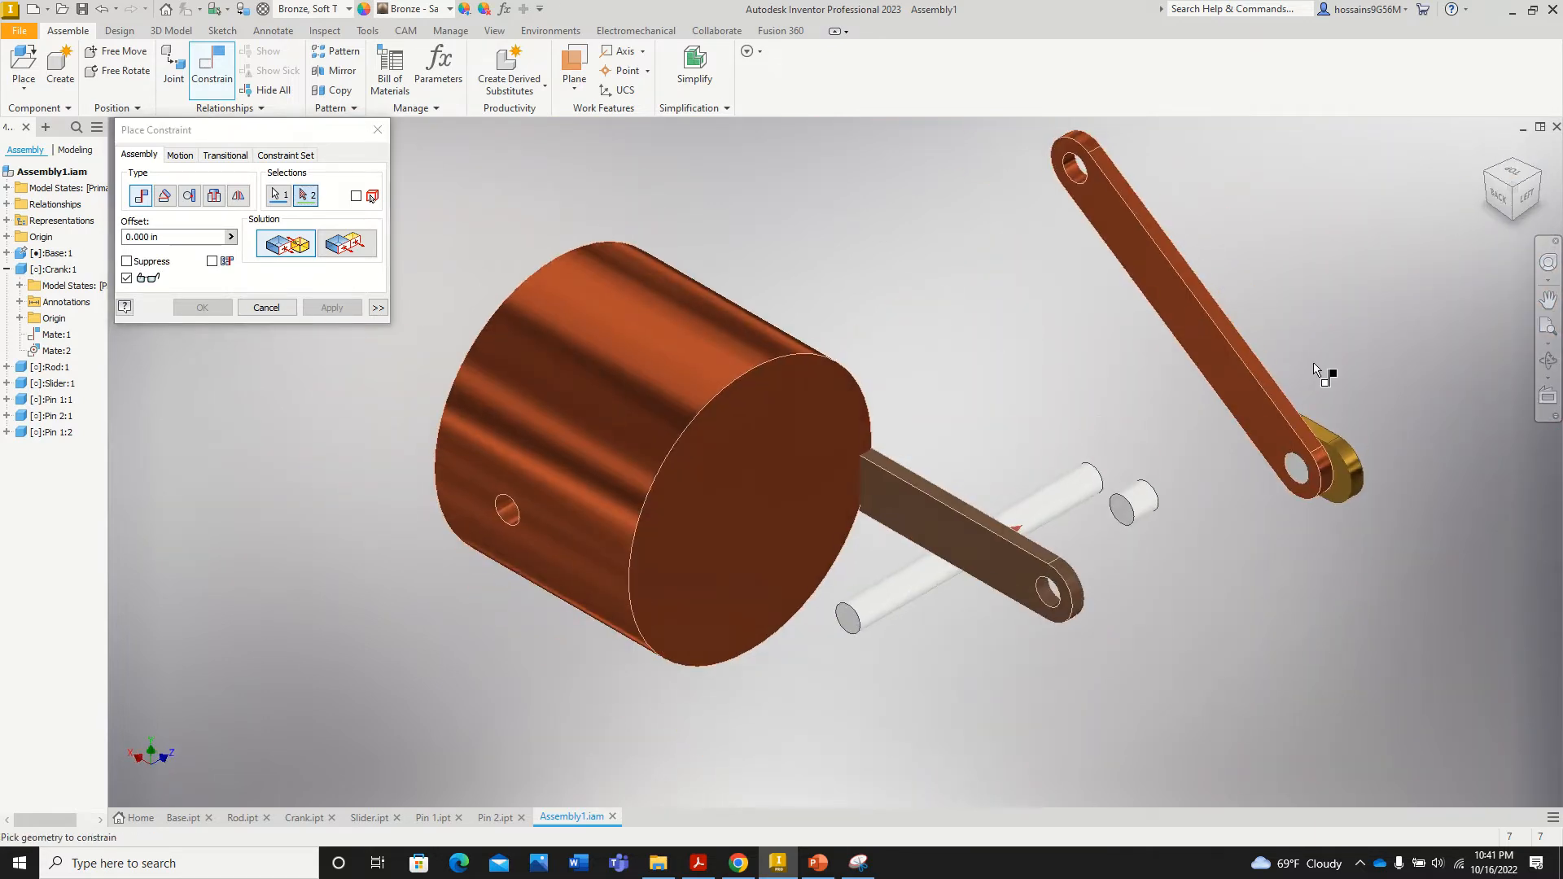
Step: Mate the rod's flat face to the crank's flat face with a 0.000 in offset
click(1240, 388)
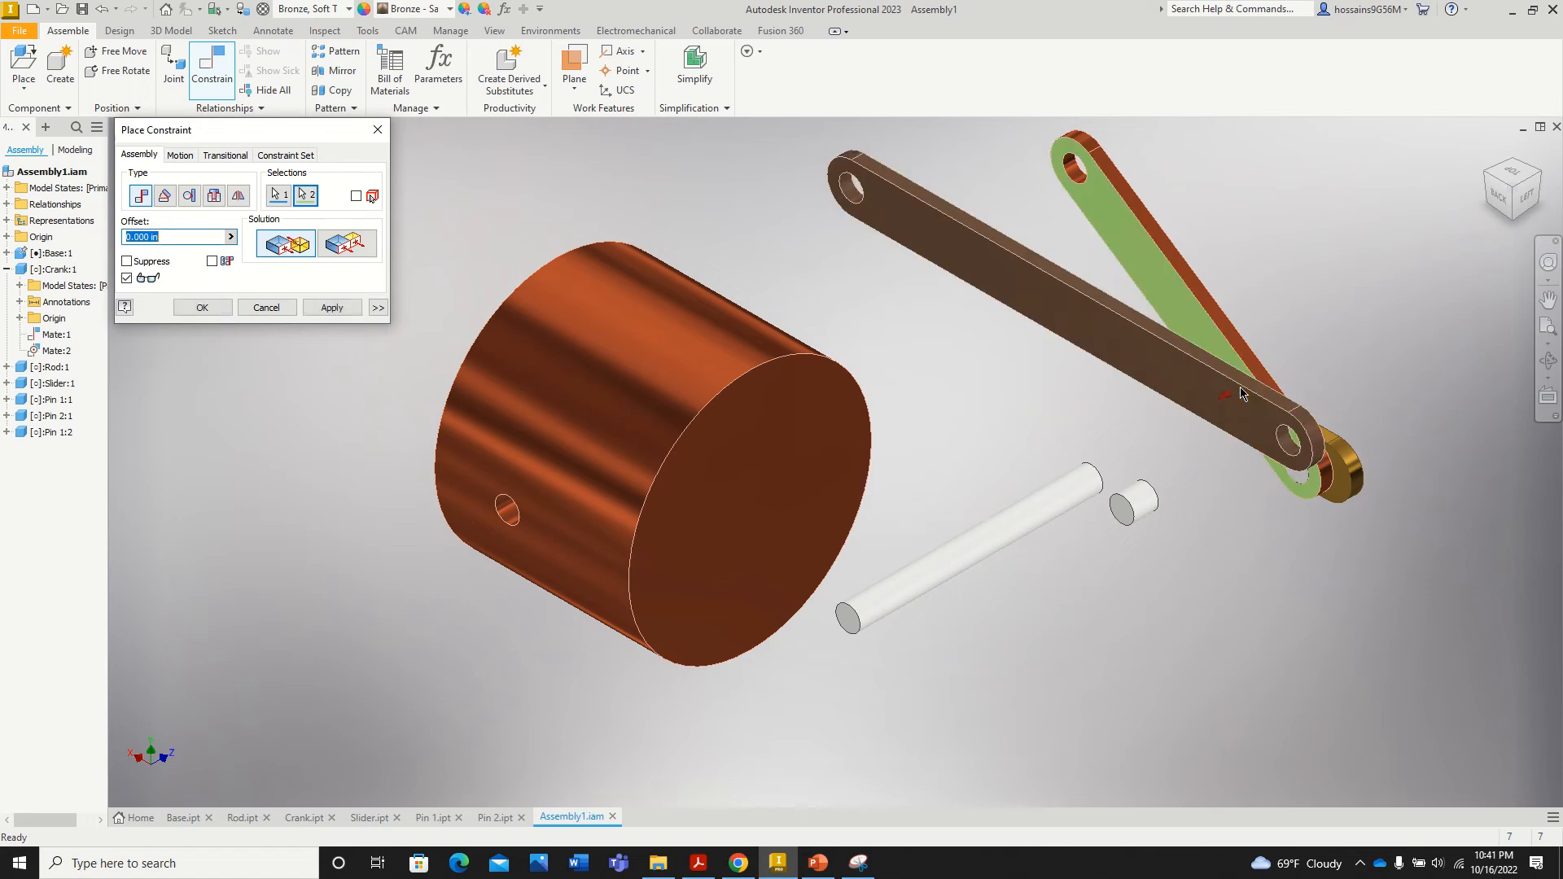
click(331, 307)
scroll(1290, 346, up, 2)
scroll(1278, 342, down, 3)
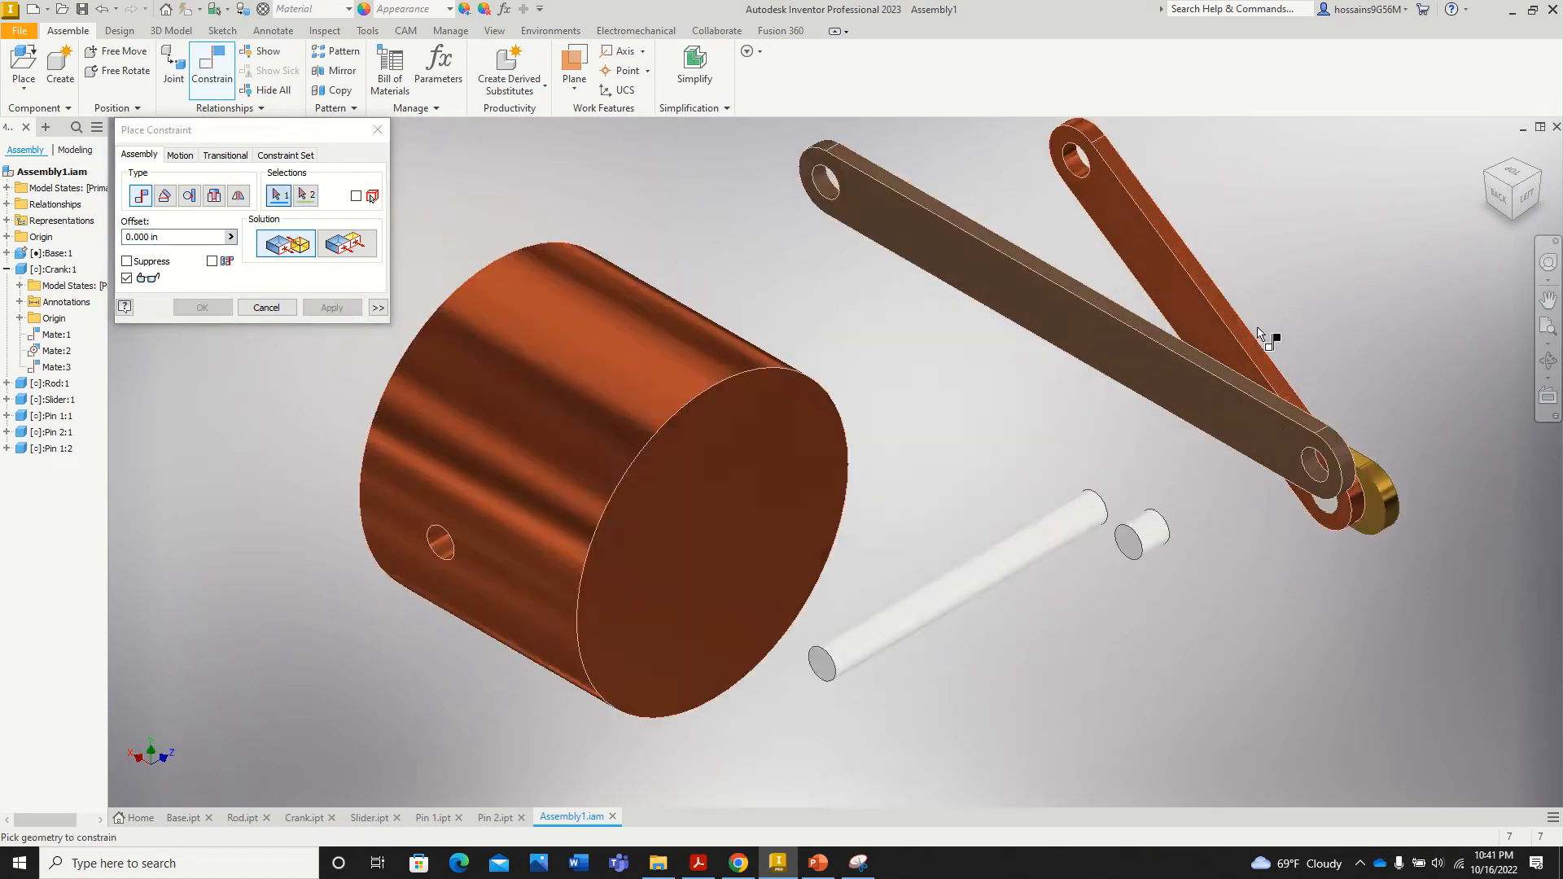
scroll(1260, 334, down, 3)
click(916, 326)
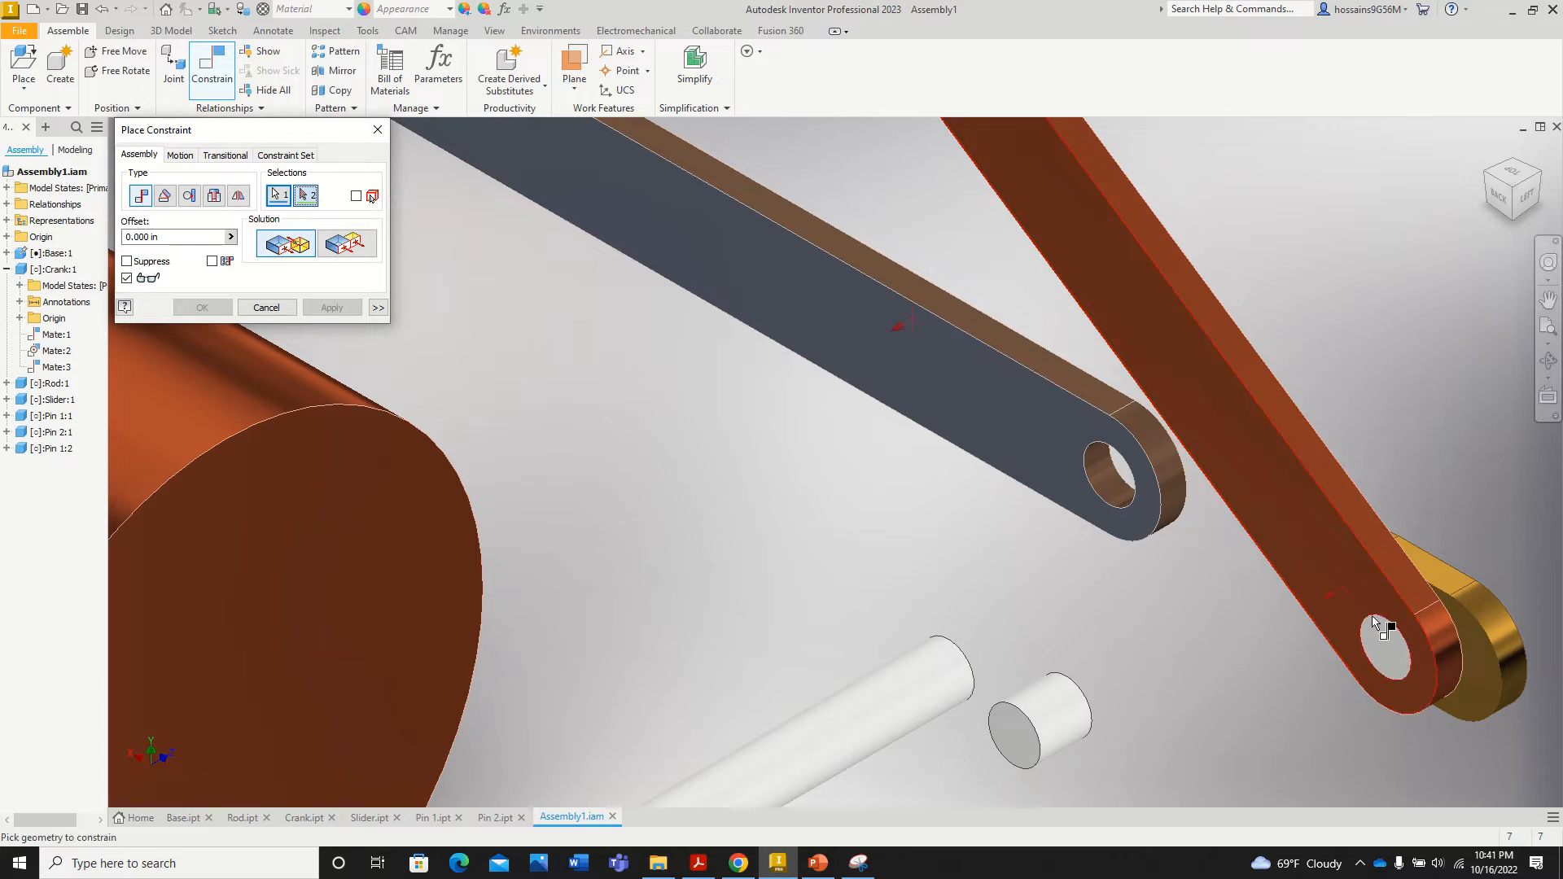
scroll(1292, 545, up, 3)
scroll(1270, 529, down, 3)
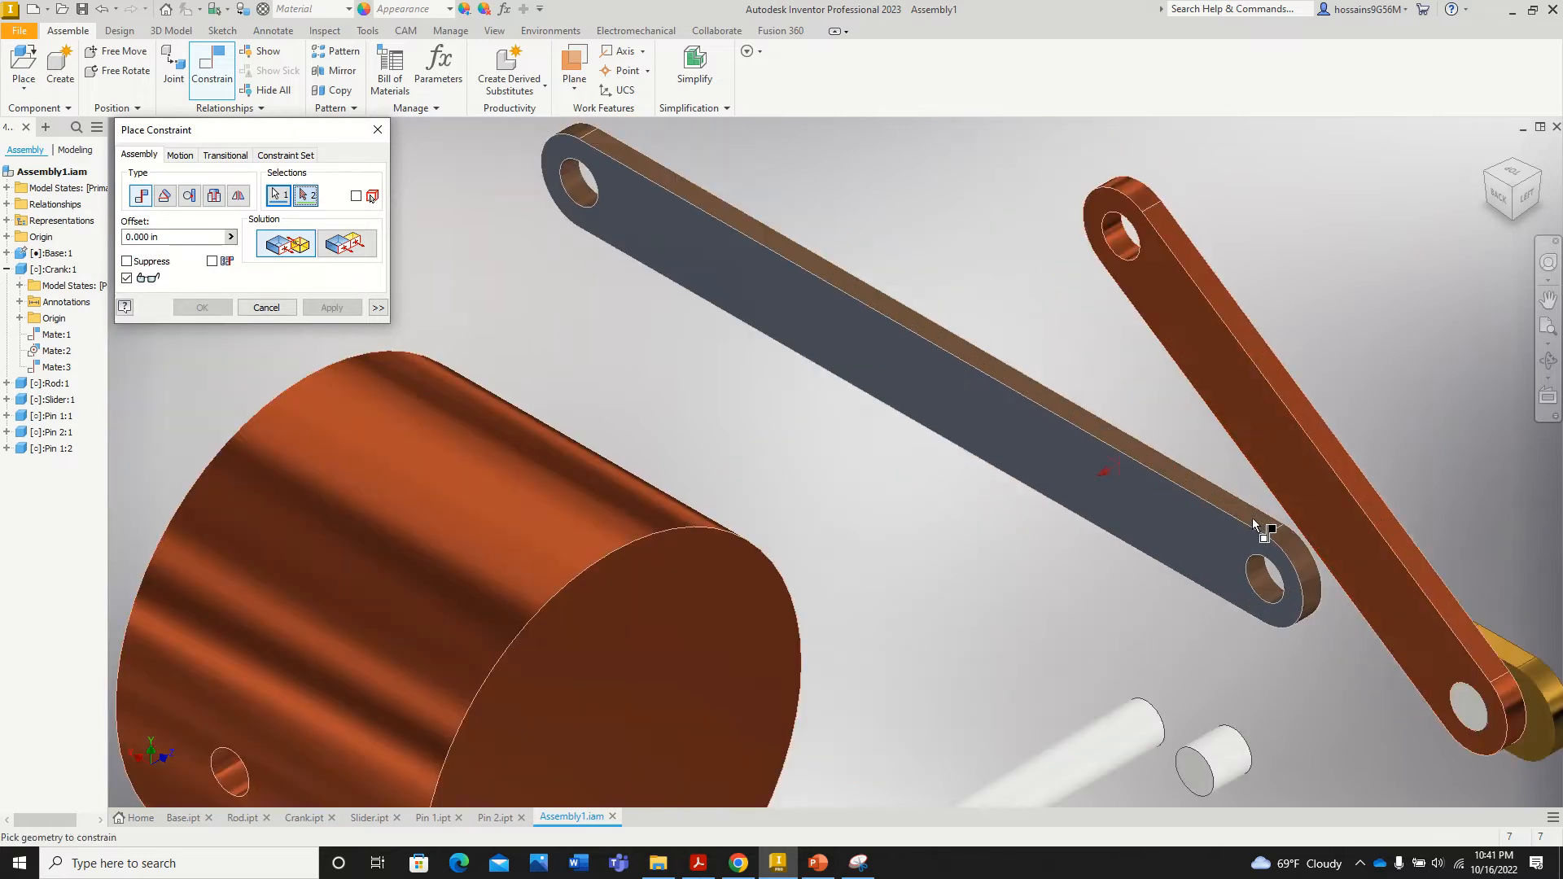
drag(1146, 481, 963, 280)
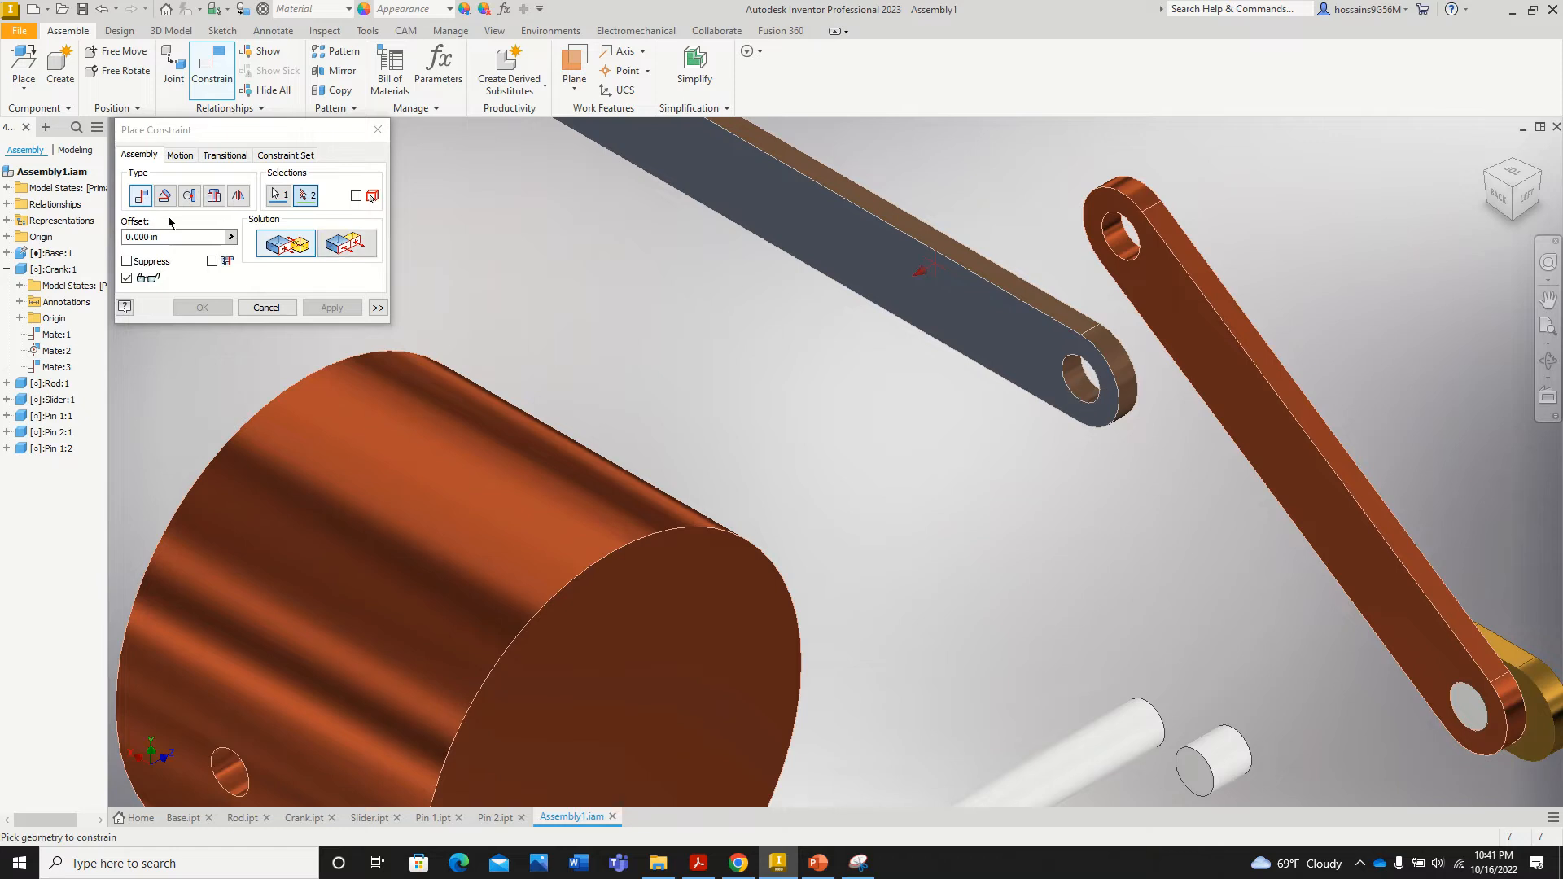
click(1129, 240)
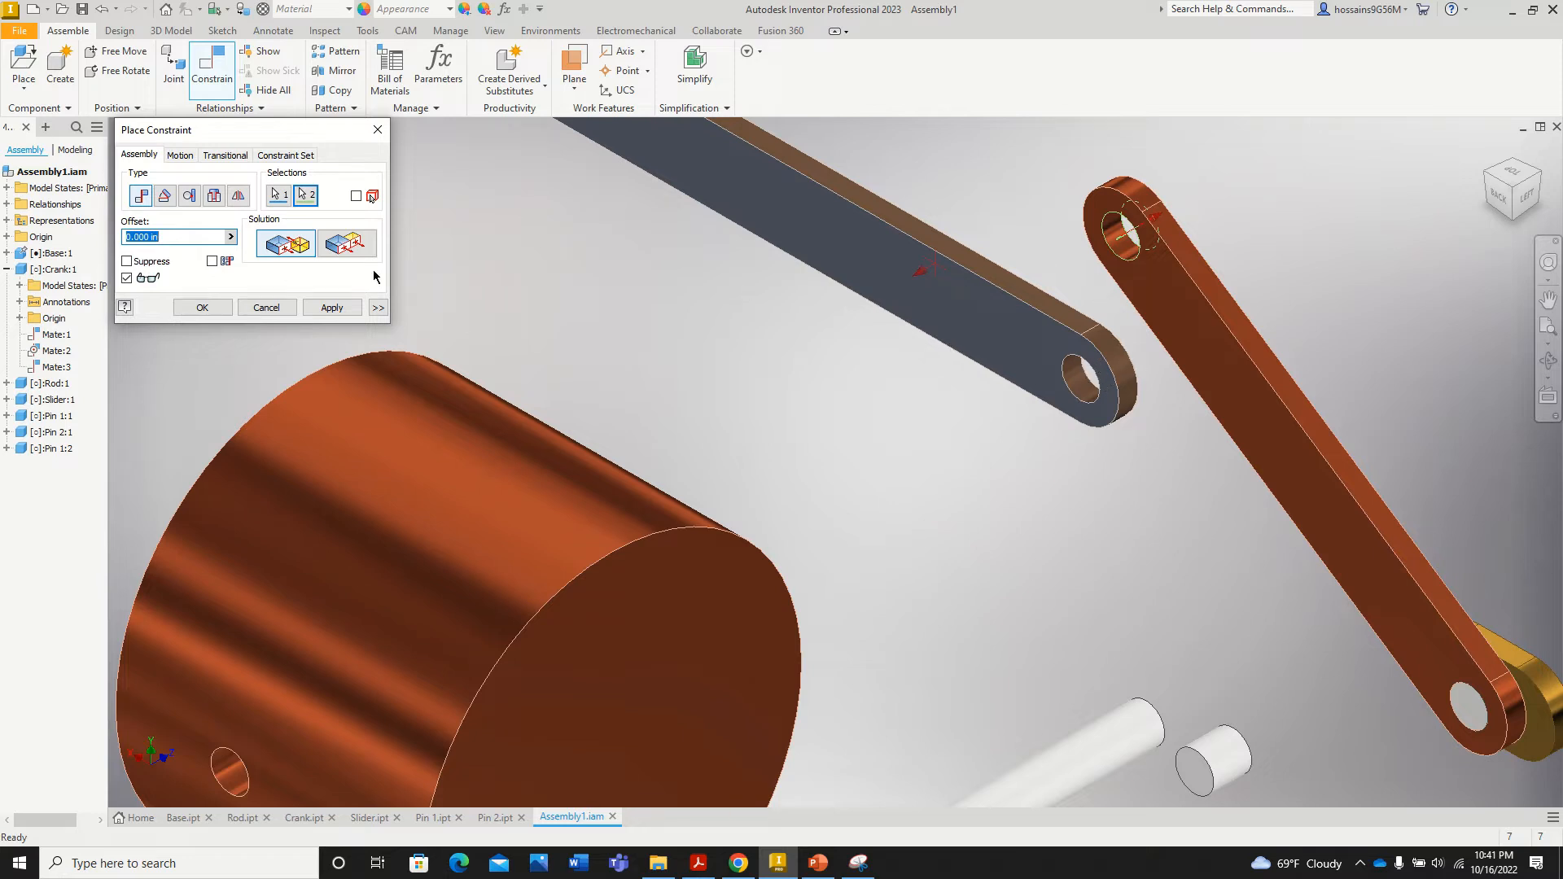
click(332, 307)
click(378, 130)
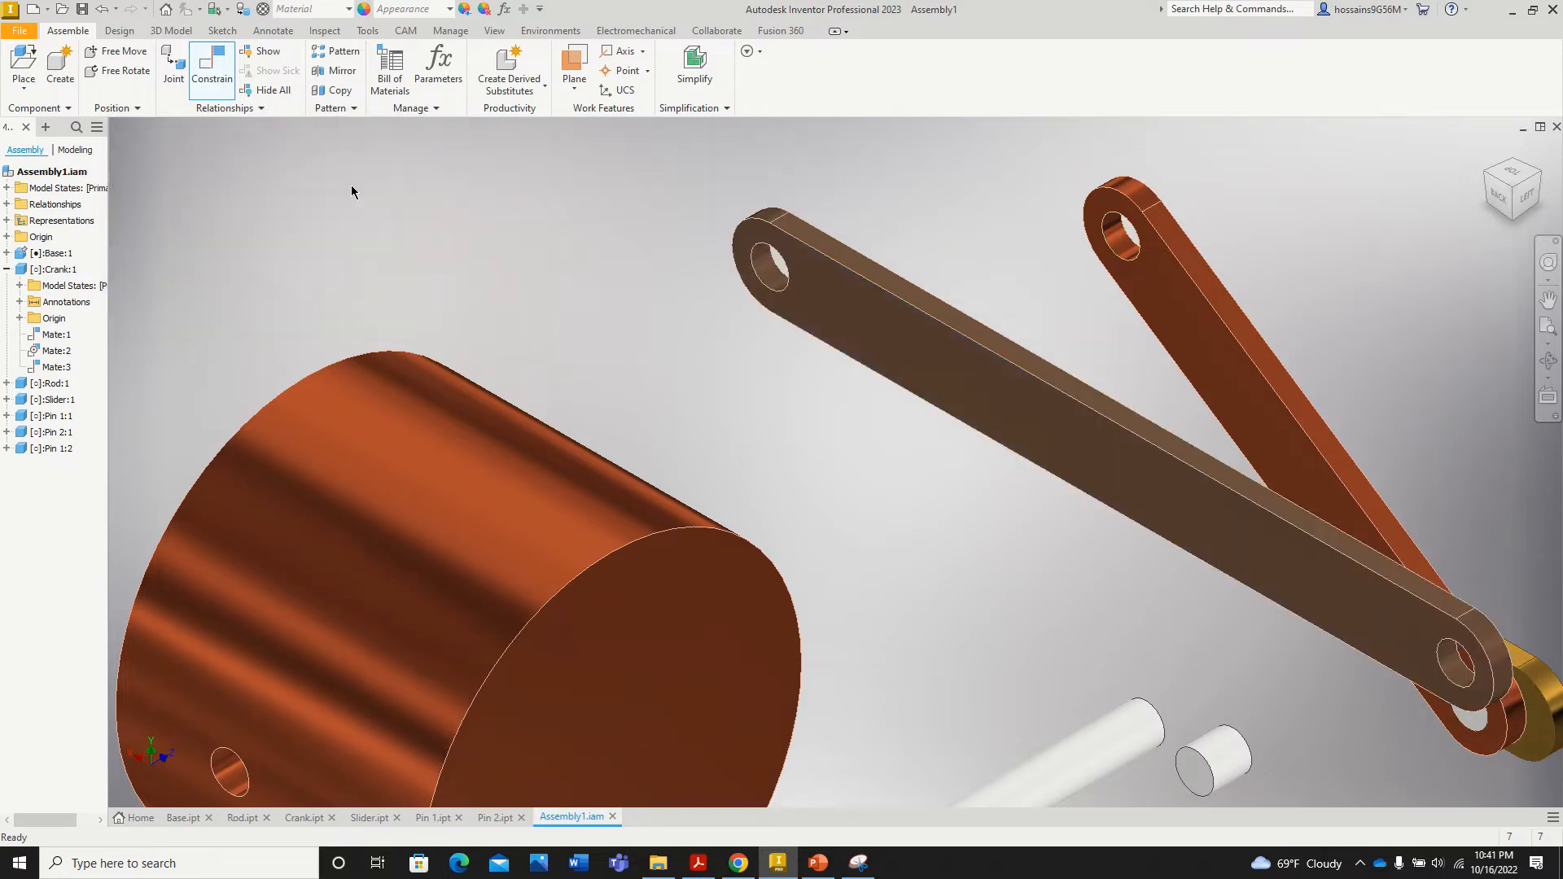
Step: Mate the rod's end-hole axis to the crank's free-end hole axis with 0.000 in offset, and swing the linkage to test its motion
drag(1079, 416, 604, 209)
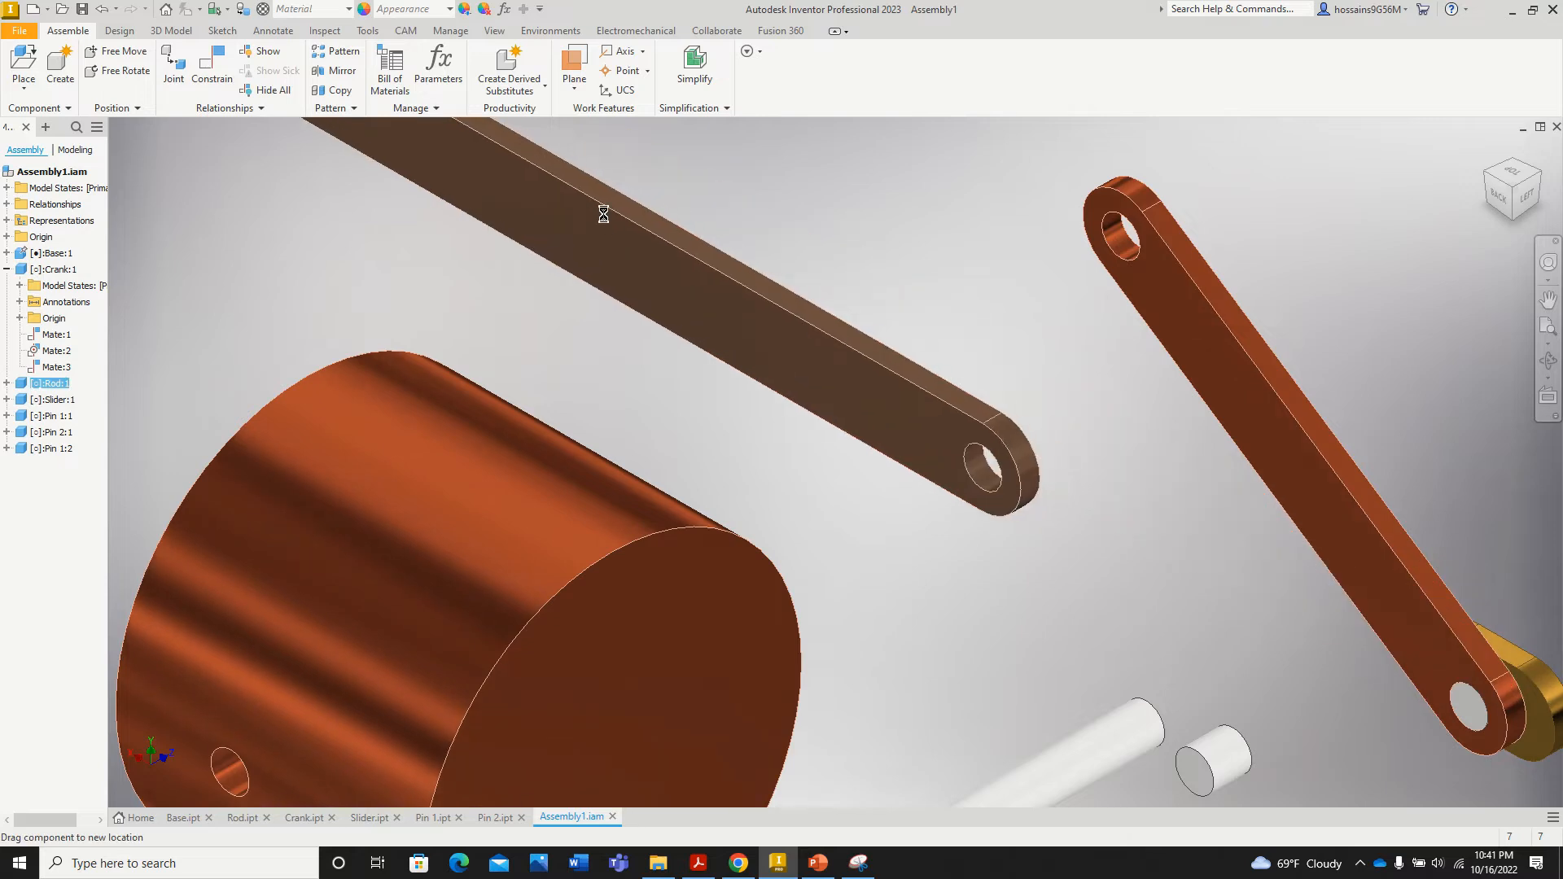
click(218, 58)
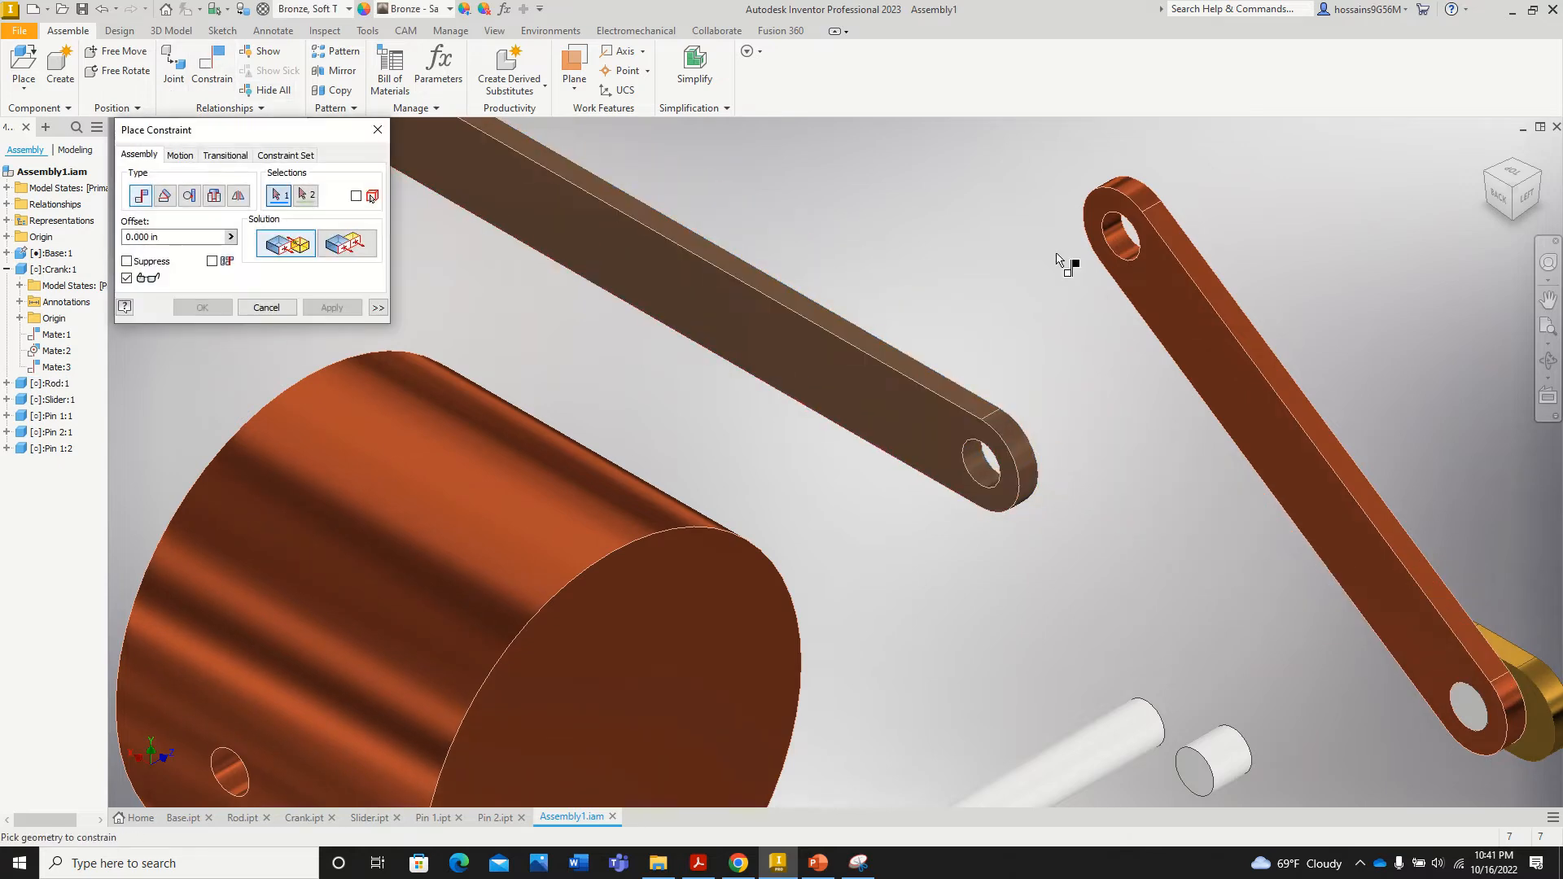
click(1118, 238)
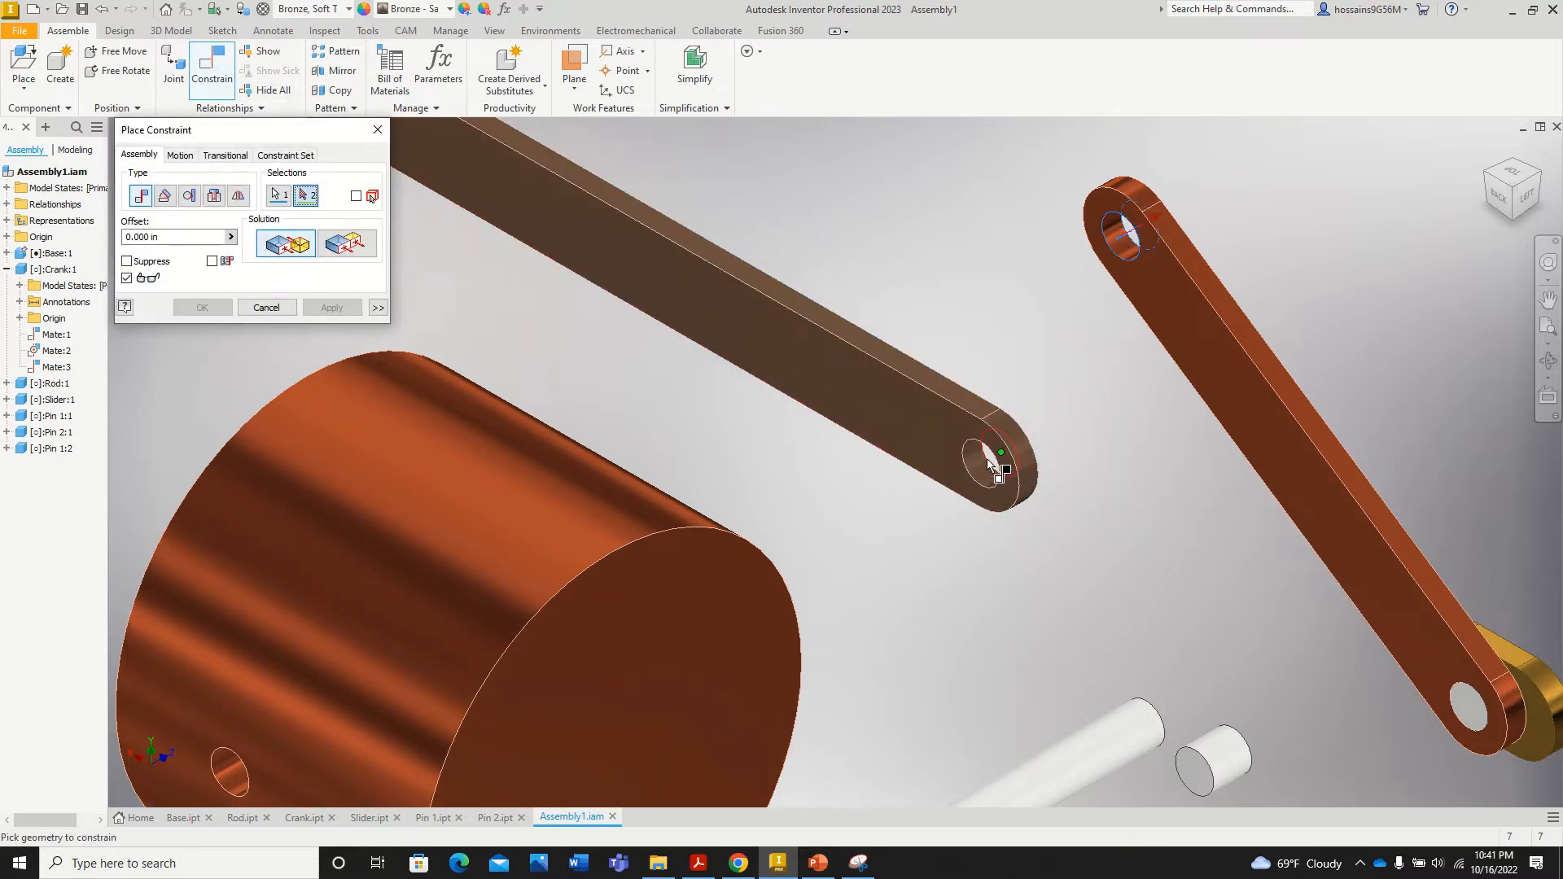
scroll(986, 461, up, 5)
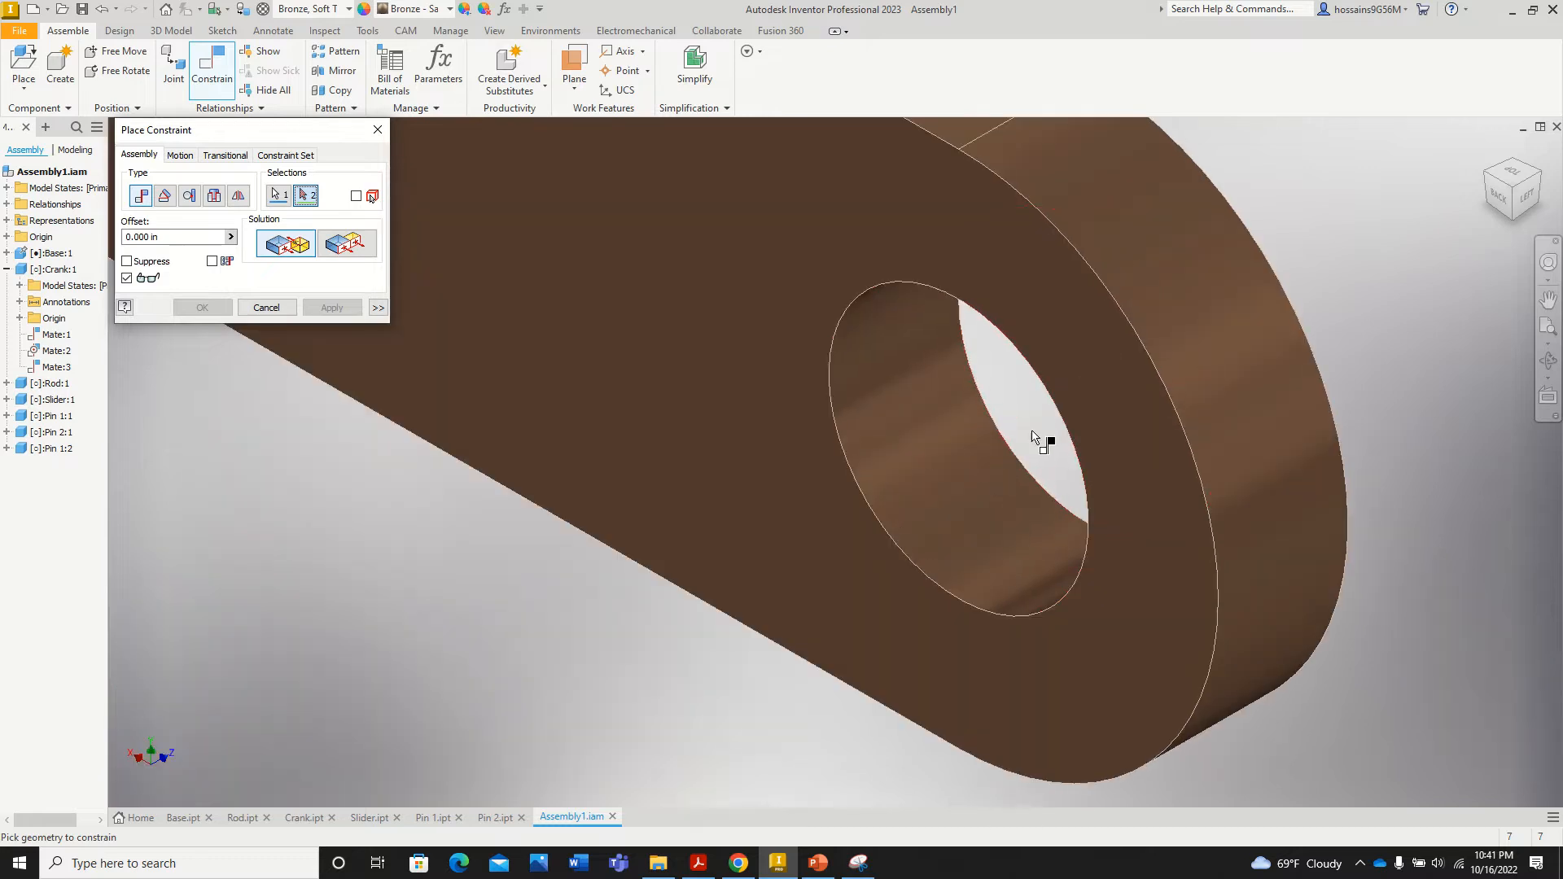
click(980, 440)
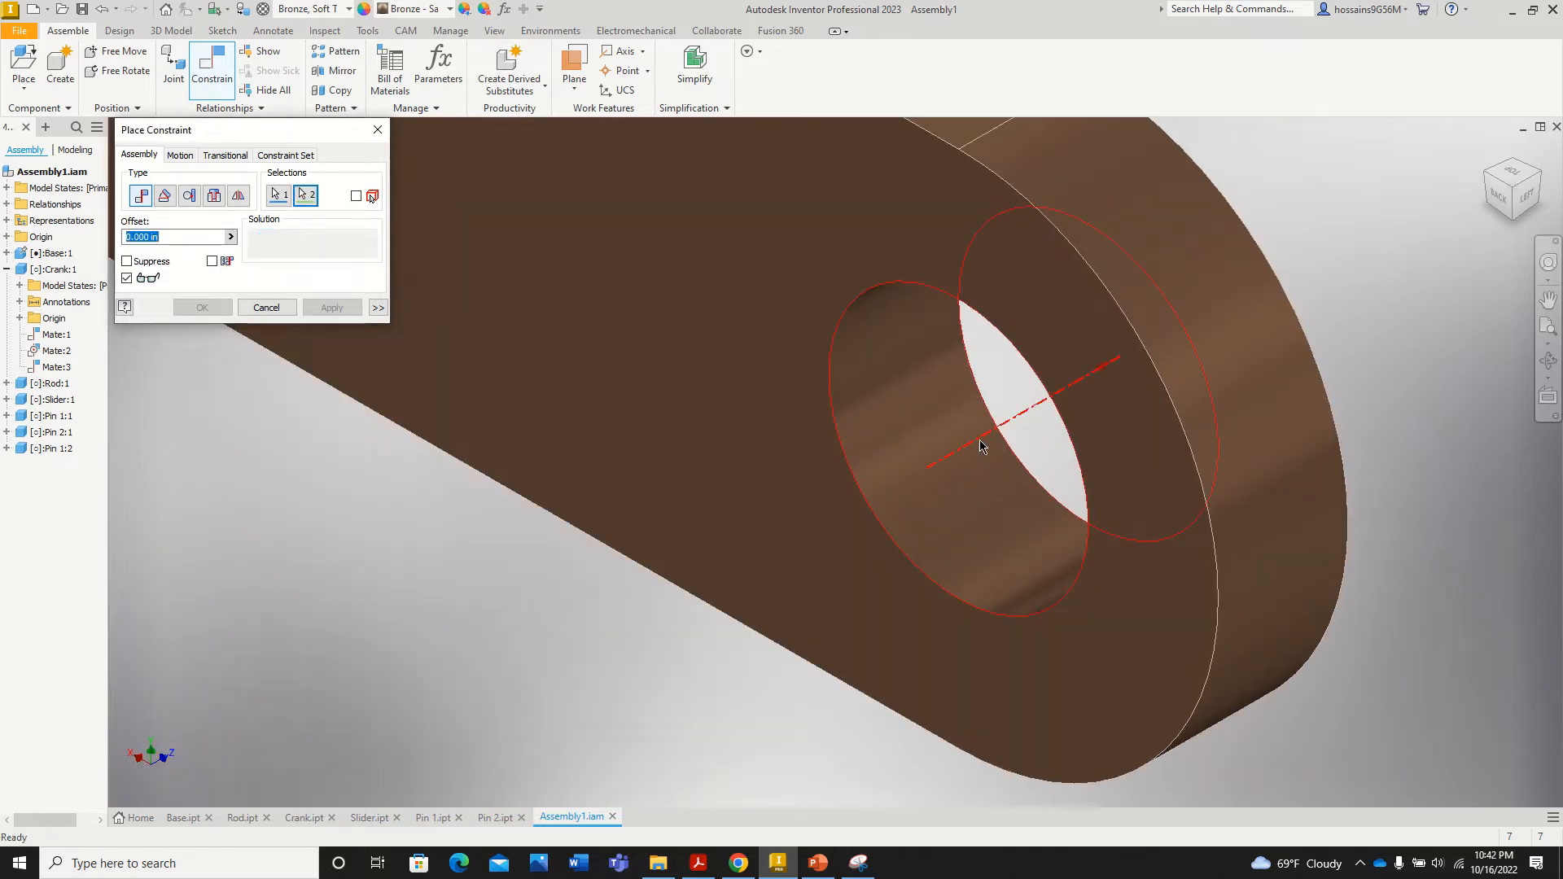
scroll(983, 440, down, 10)
scroll(956, 333, down, 6)
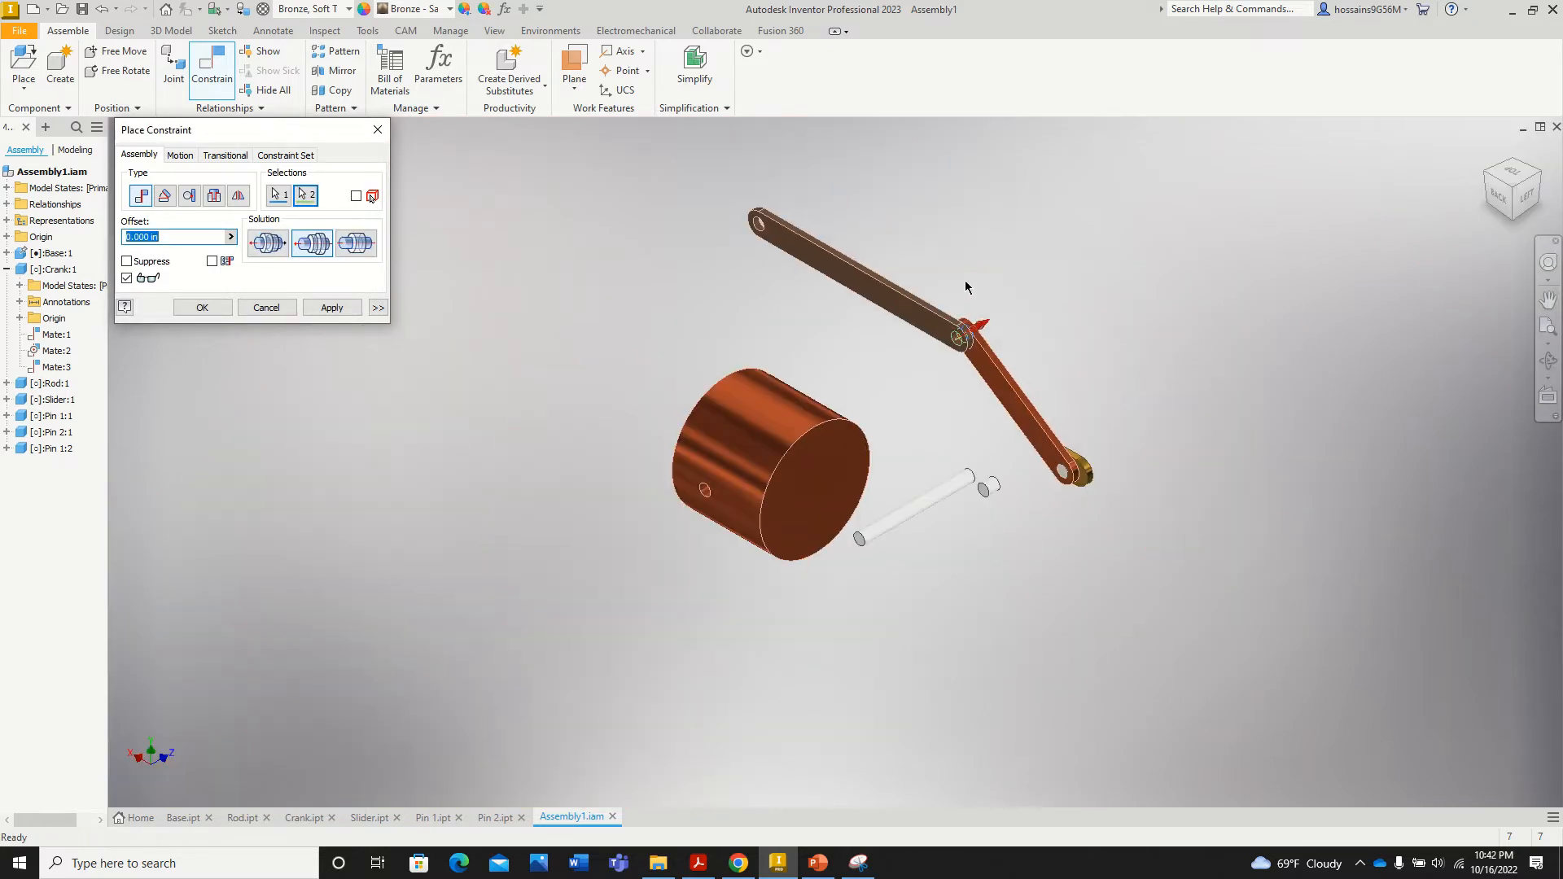
scroll(961, 289, up, 4)
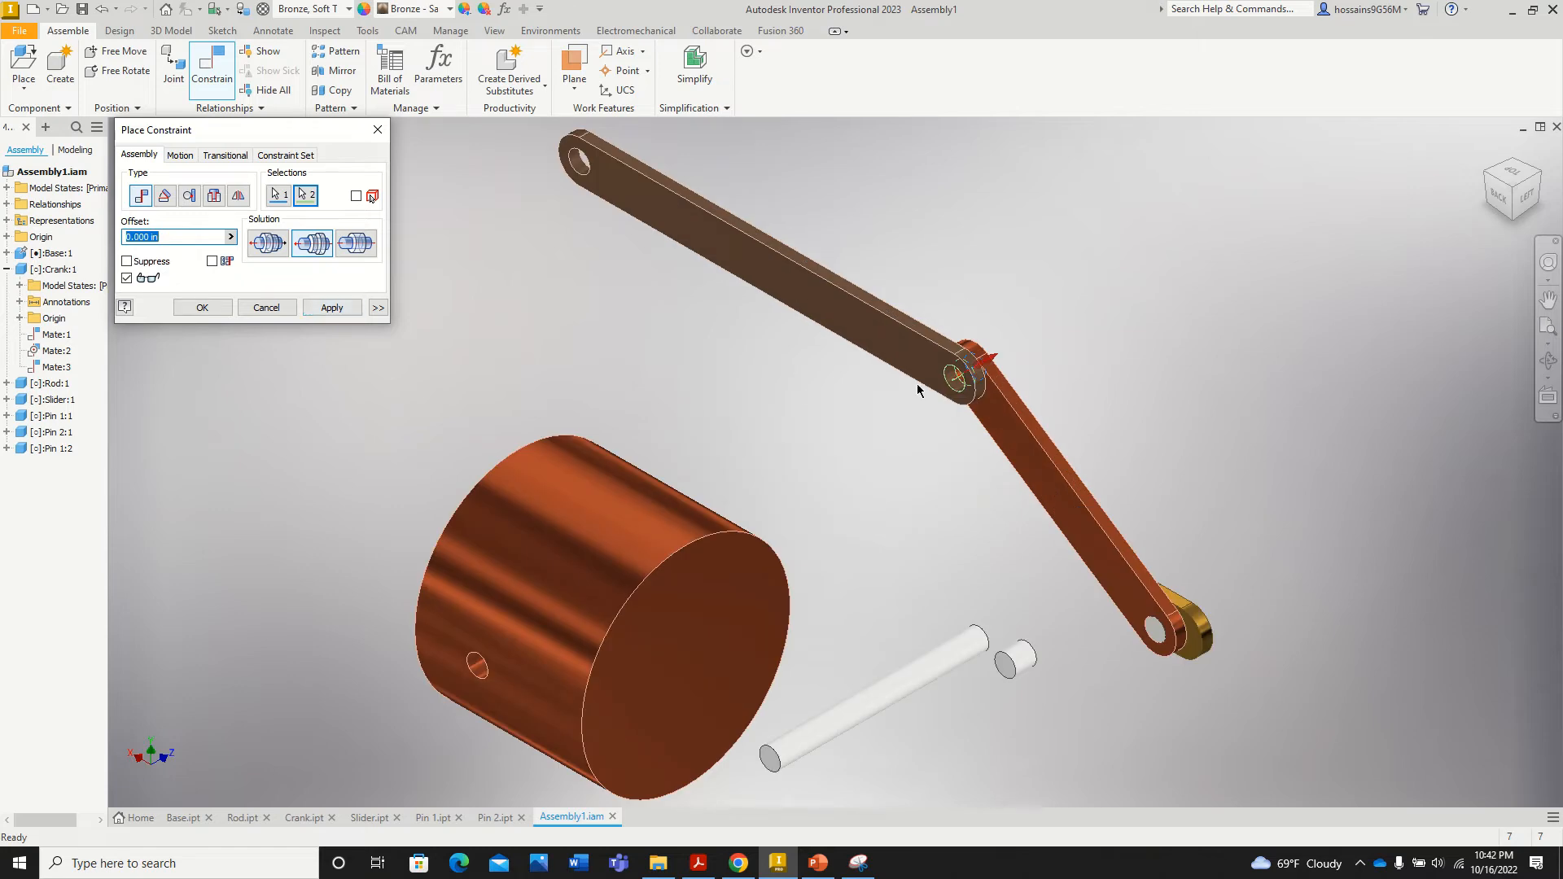
click(331, 309)
key(Escape)
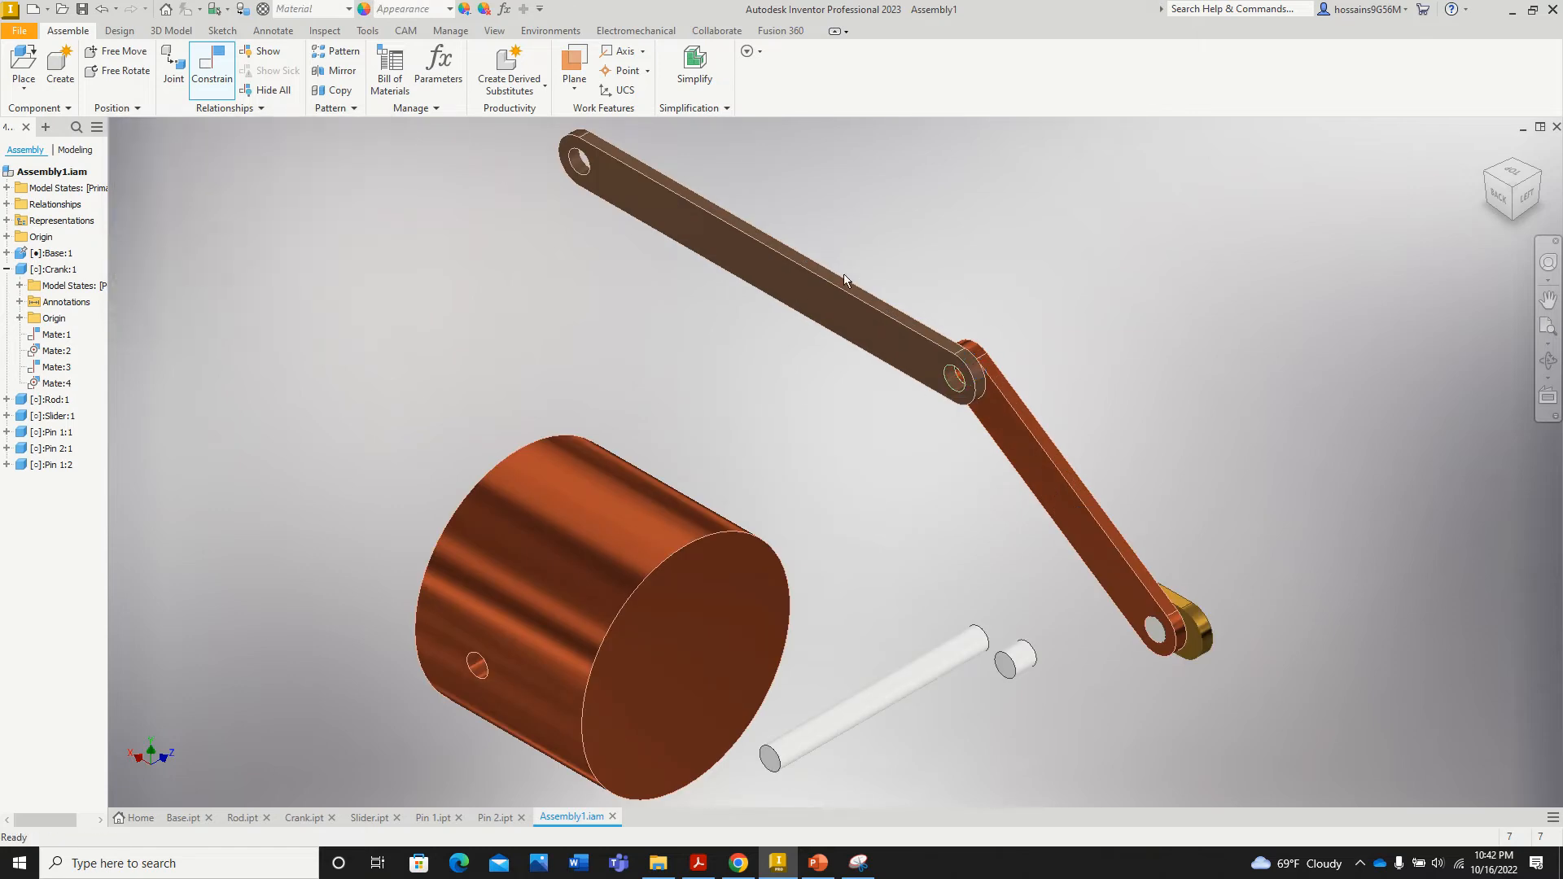
drag(801, 293, 1091, 351)
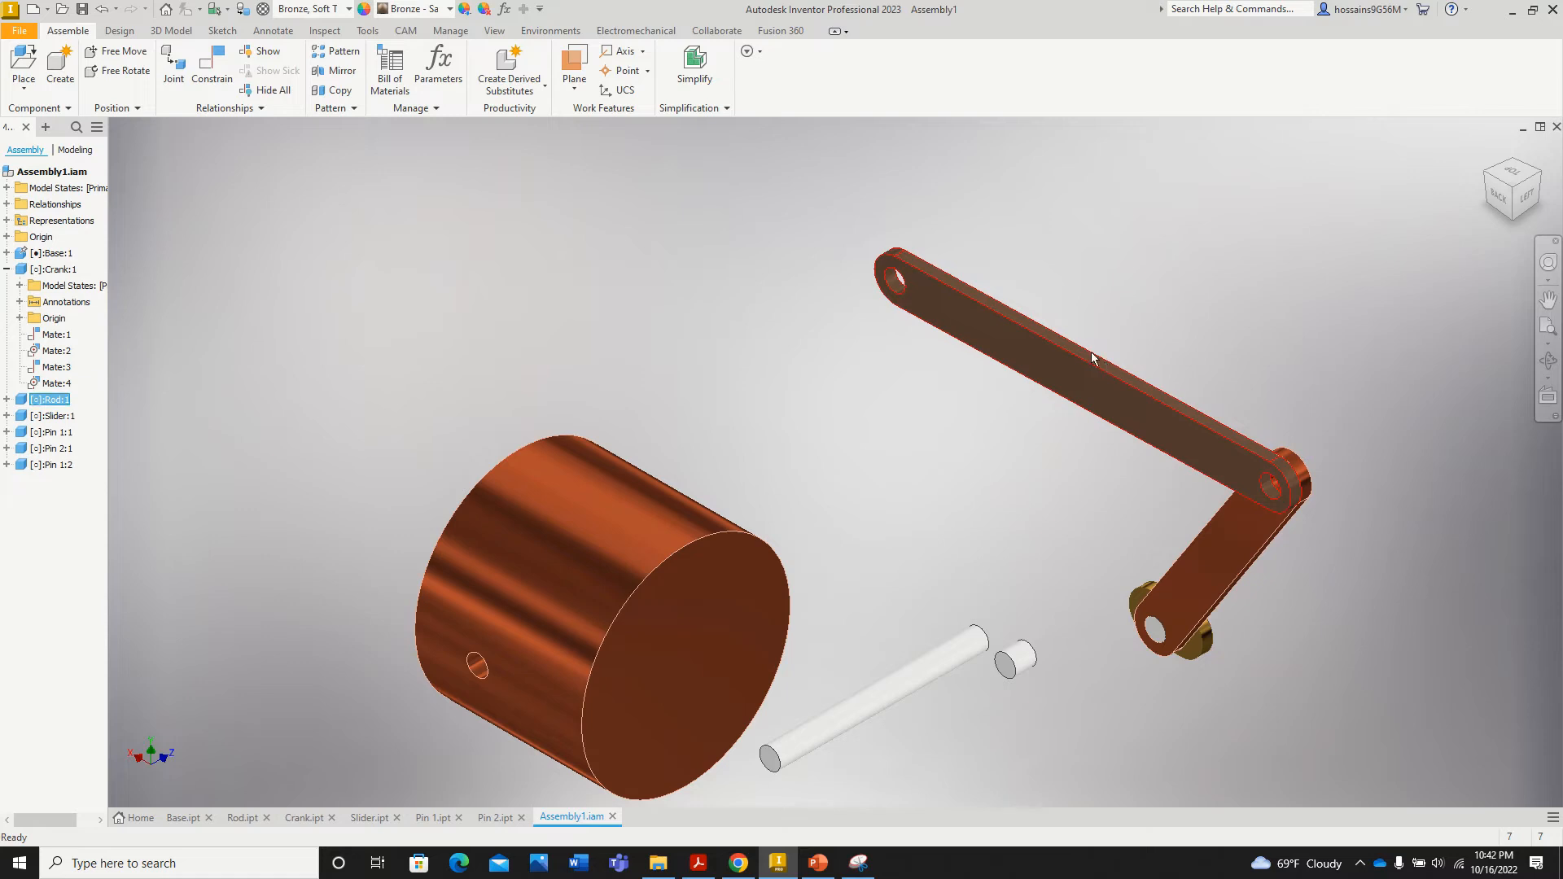
Step: Move the free short pin next to the crank hole at the rod joint, viewed from the crank's outer side
click(1496, 156)
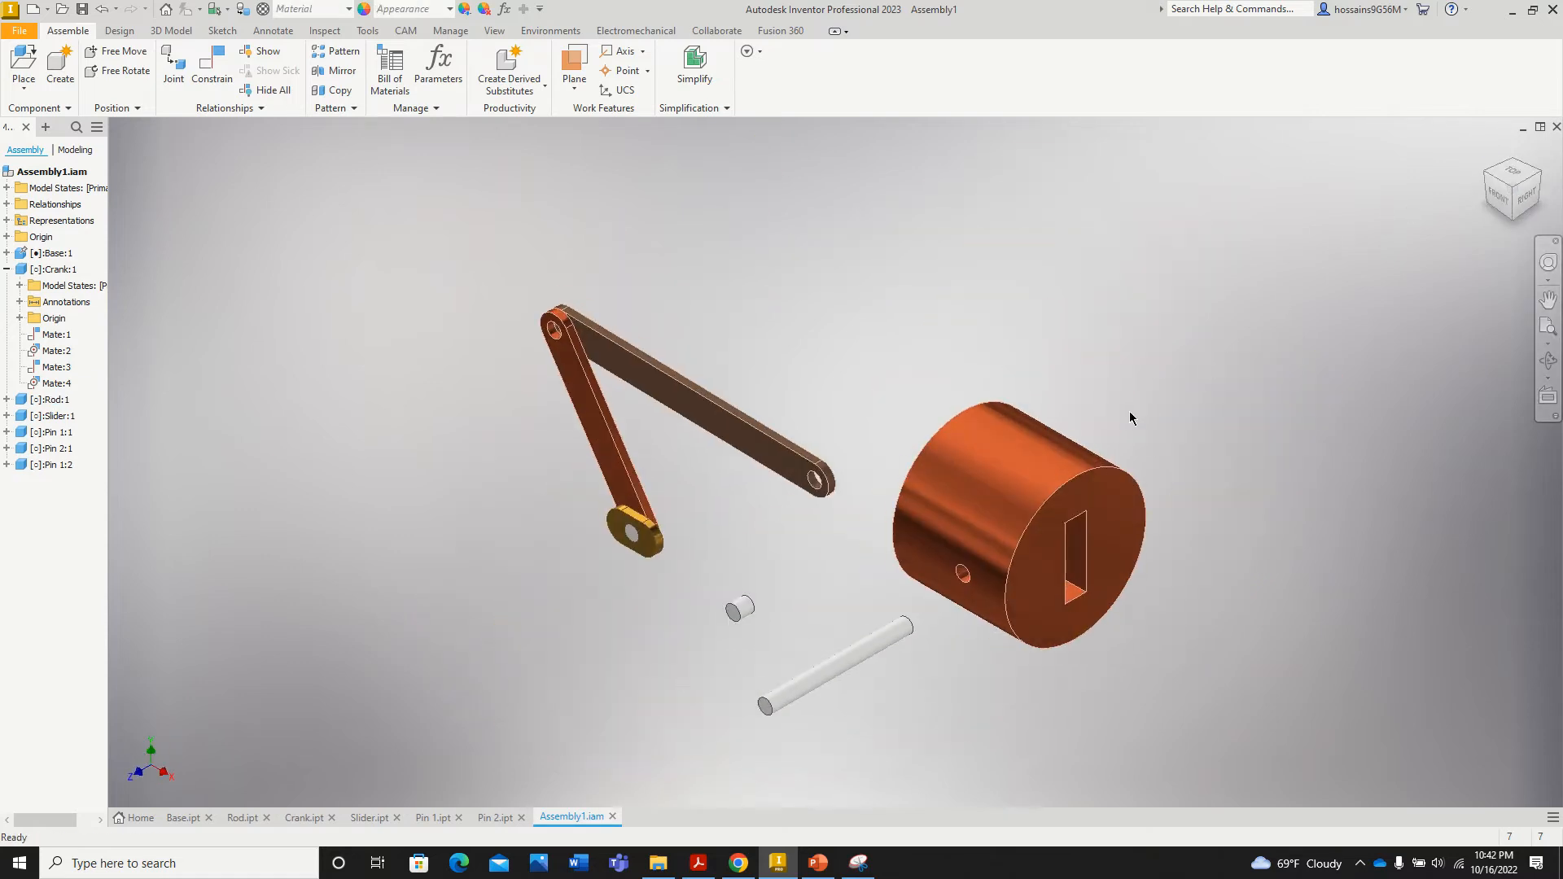
scroll(877, 534, down, 4)
scroll(877, 534, up, 3)
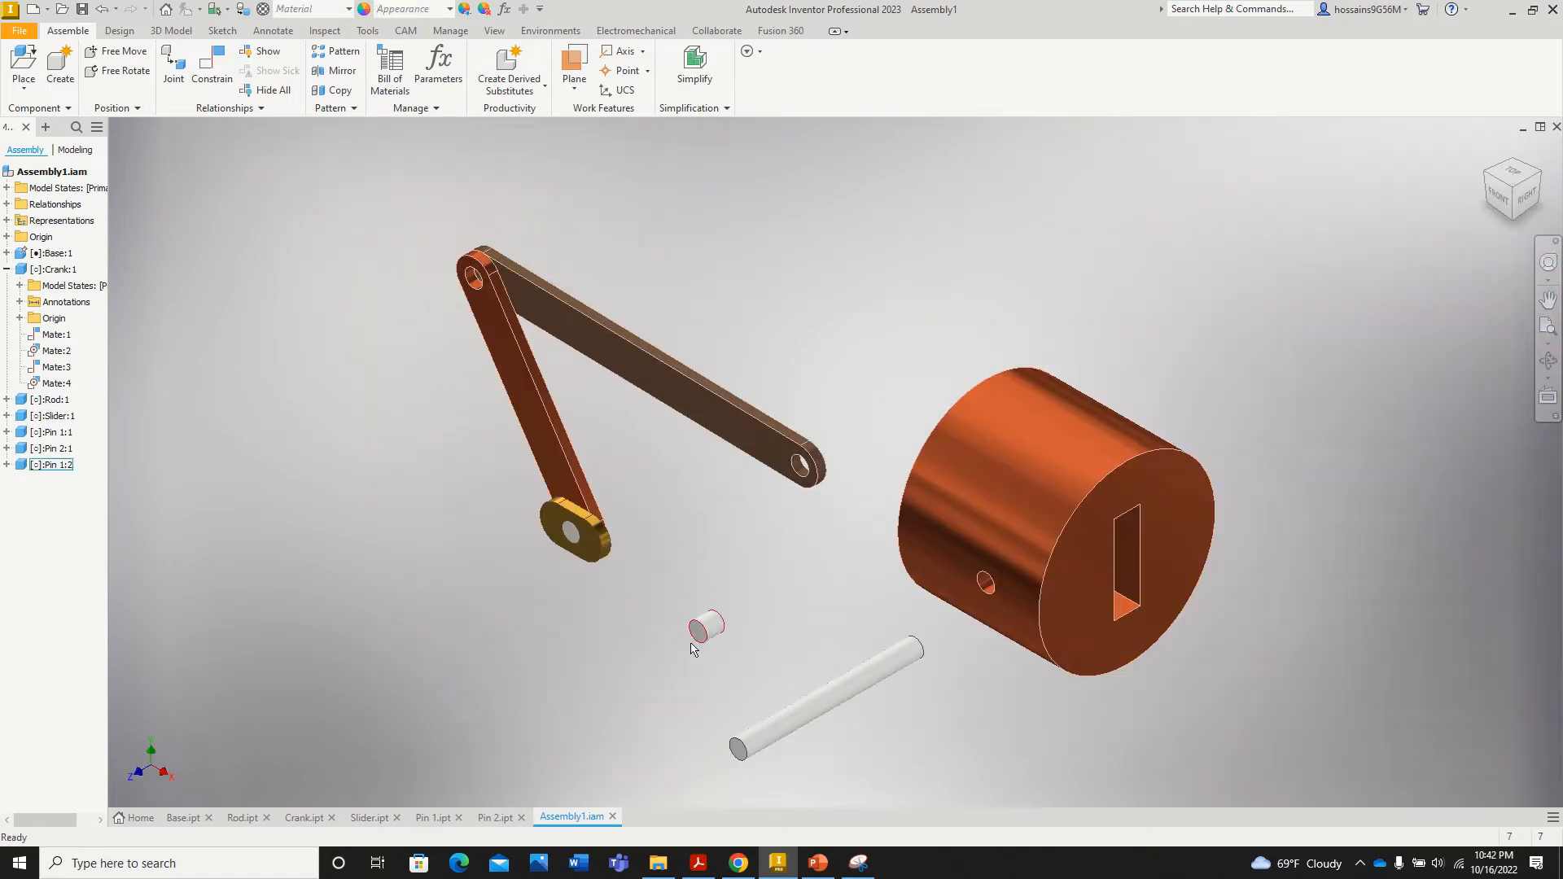
scroll(693, 645, down, 3)
scroll(694, 641, up, 4)
drag(703, 628, 502, 382)
scroll(500, 362, down, 5)
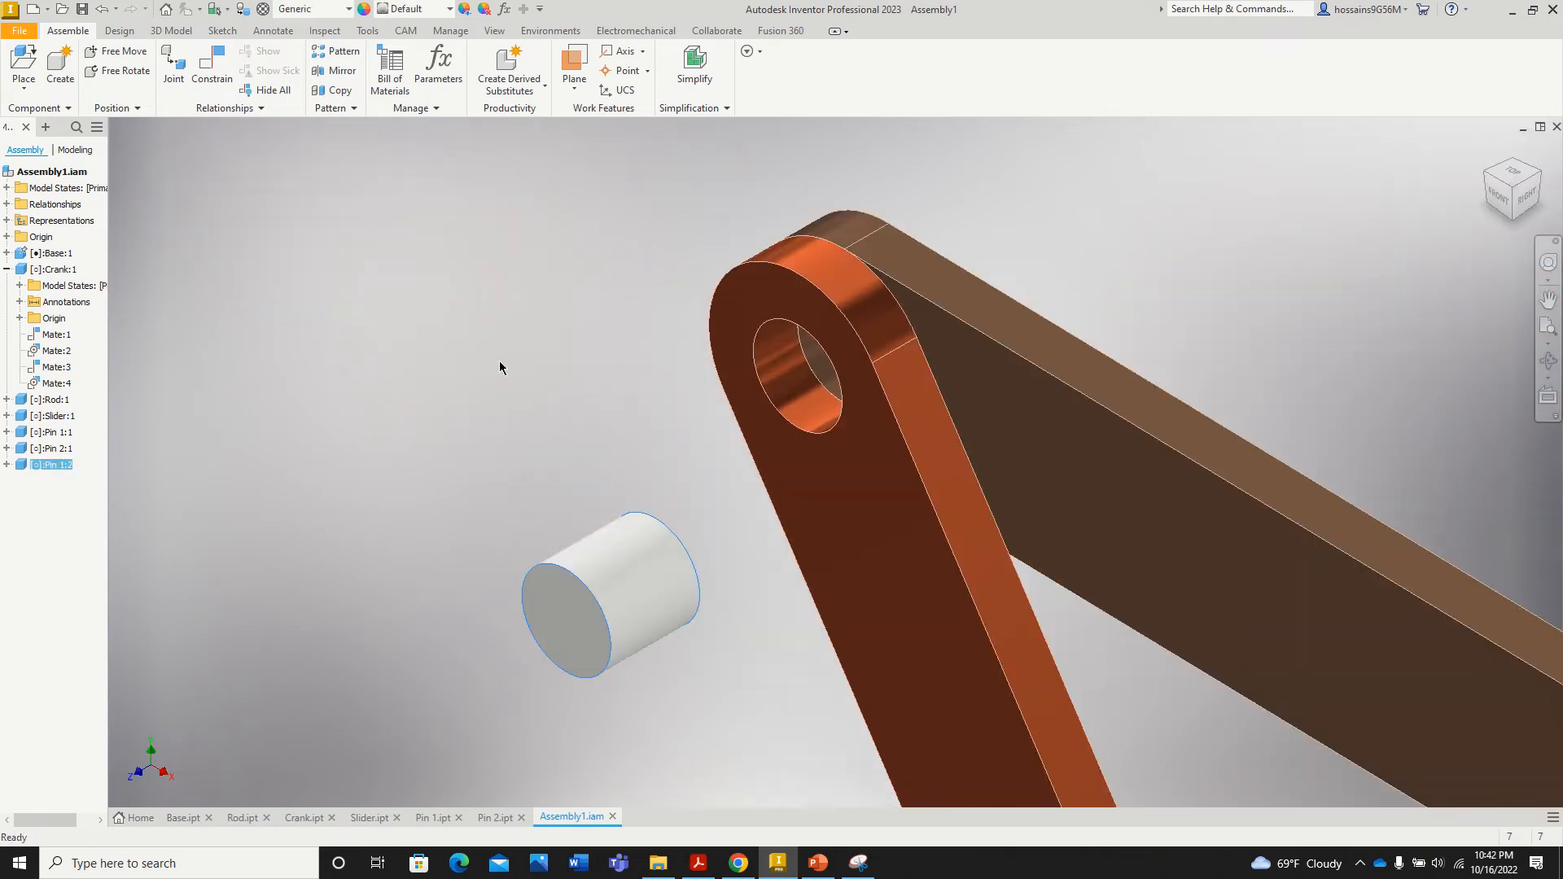
click(227, 81)
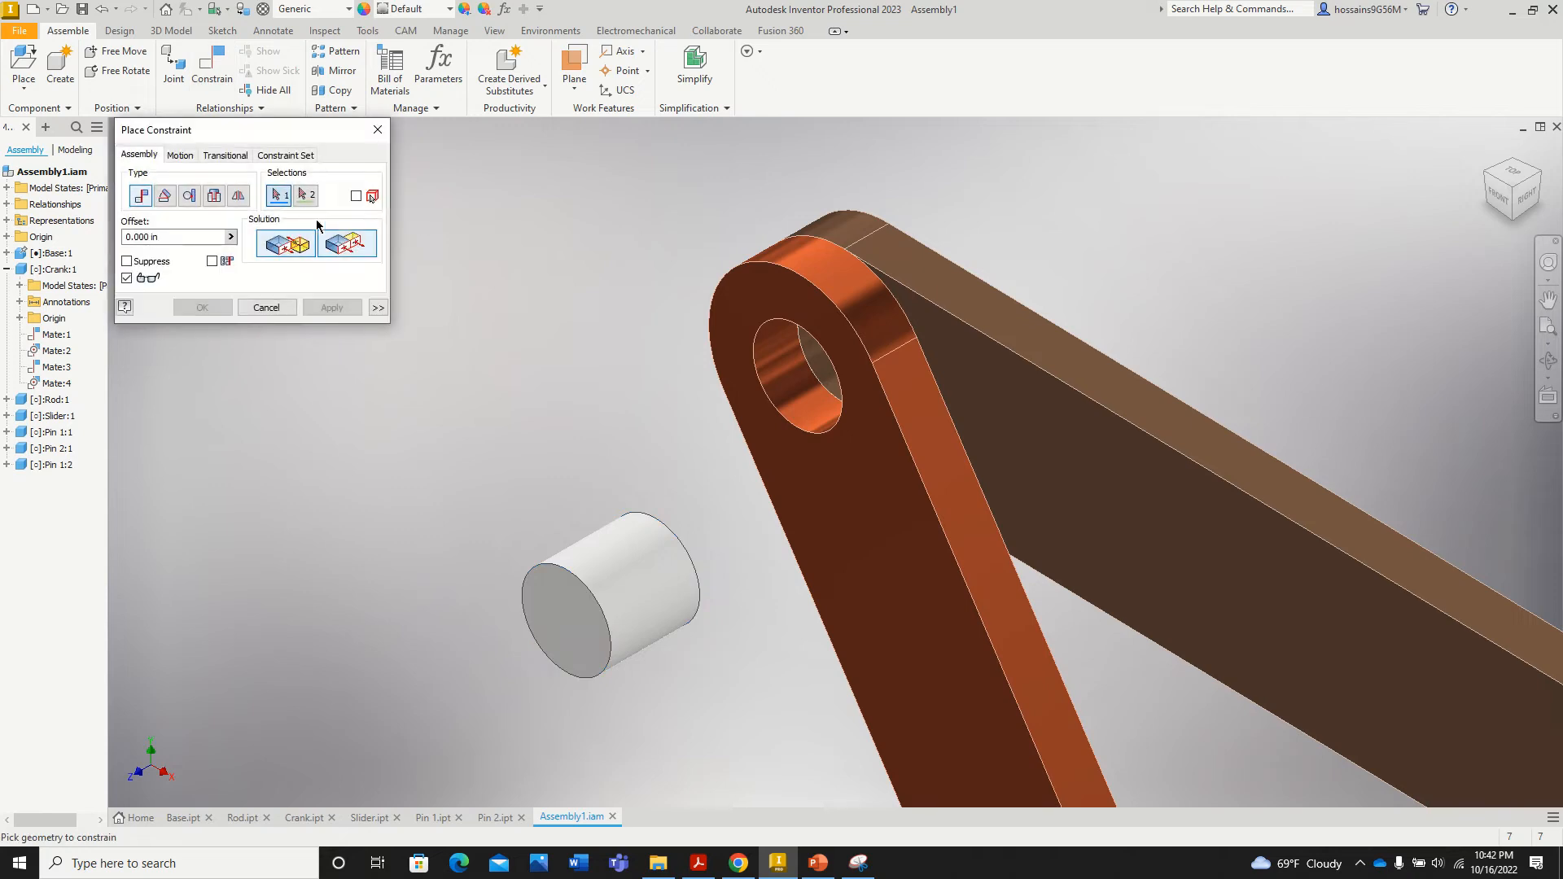
click(215, 197)
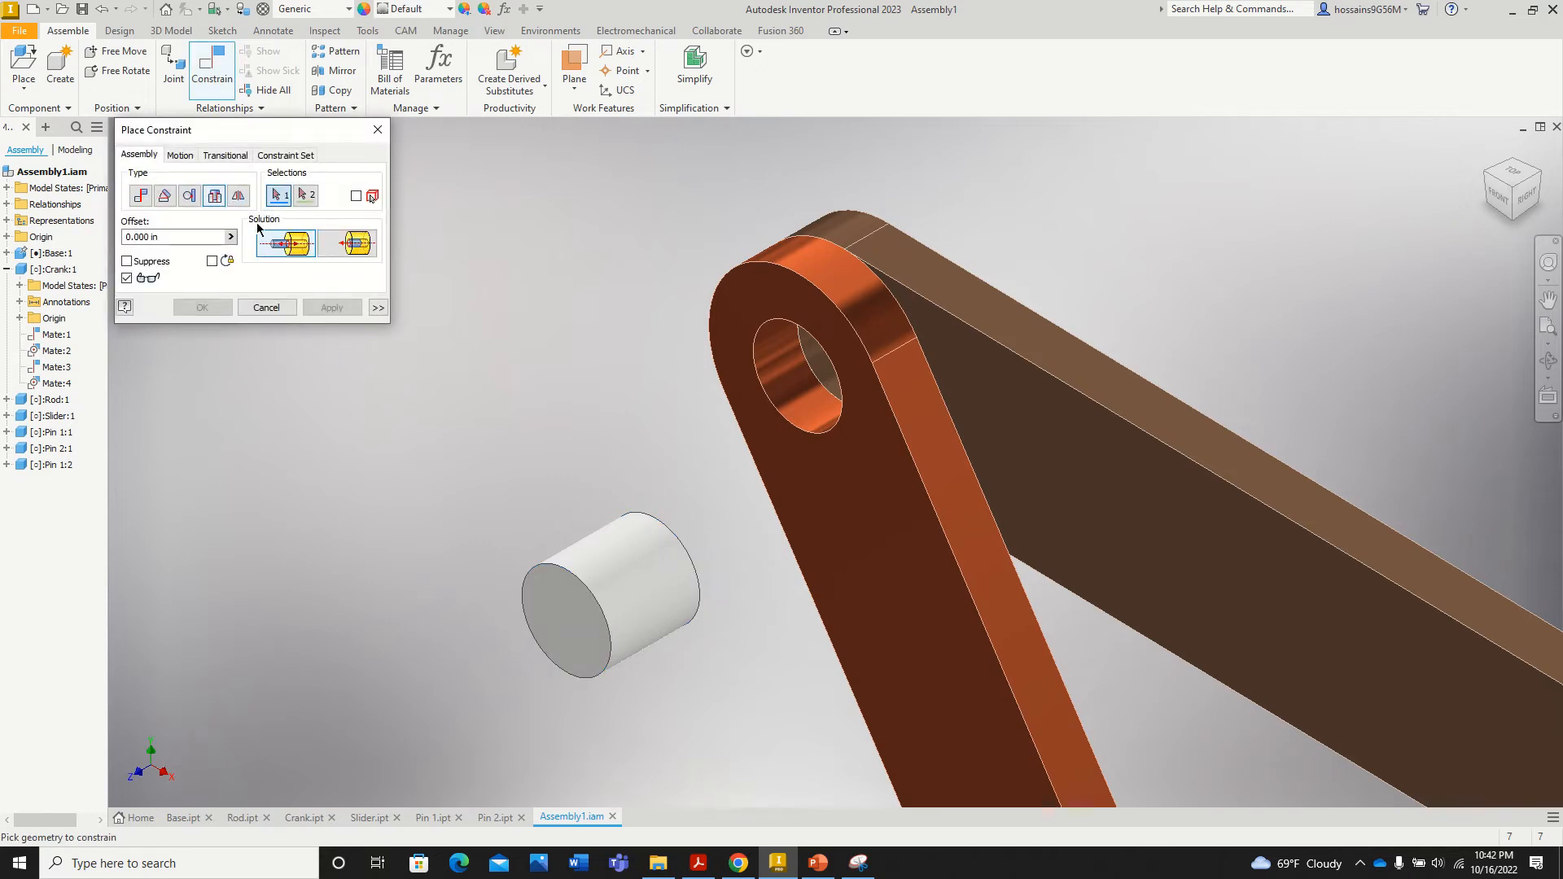
click(812, 374)
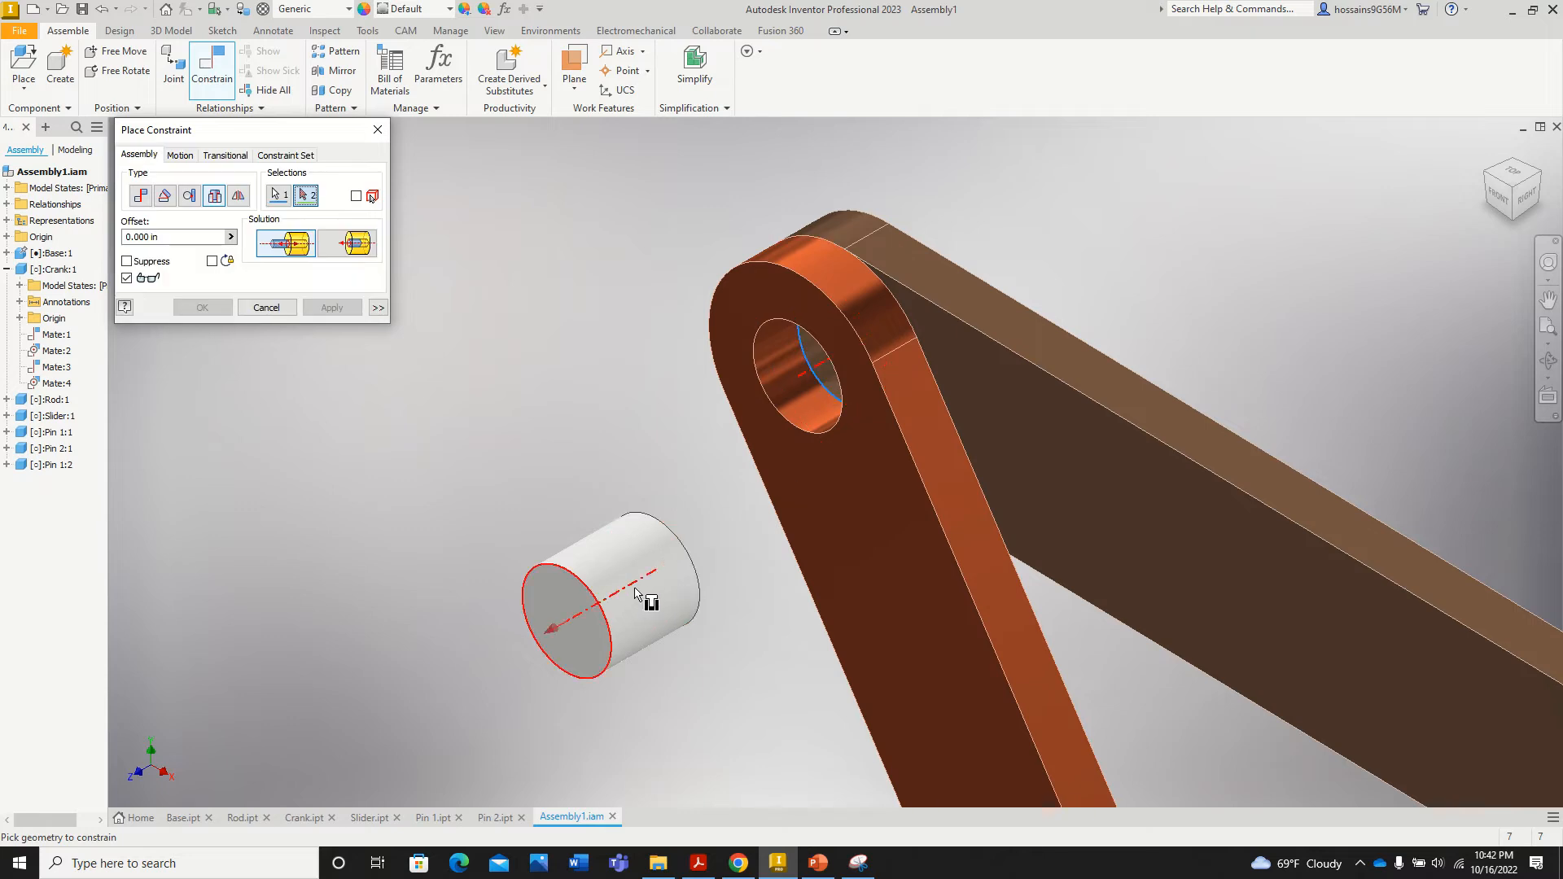
click(634, 588)
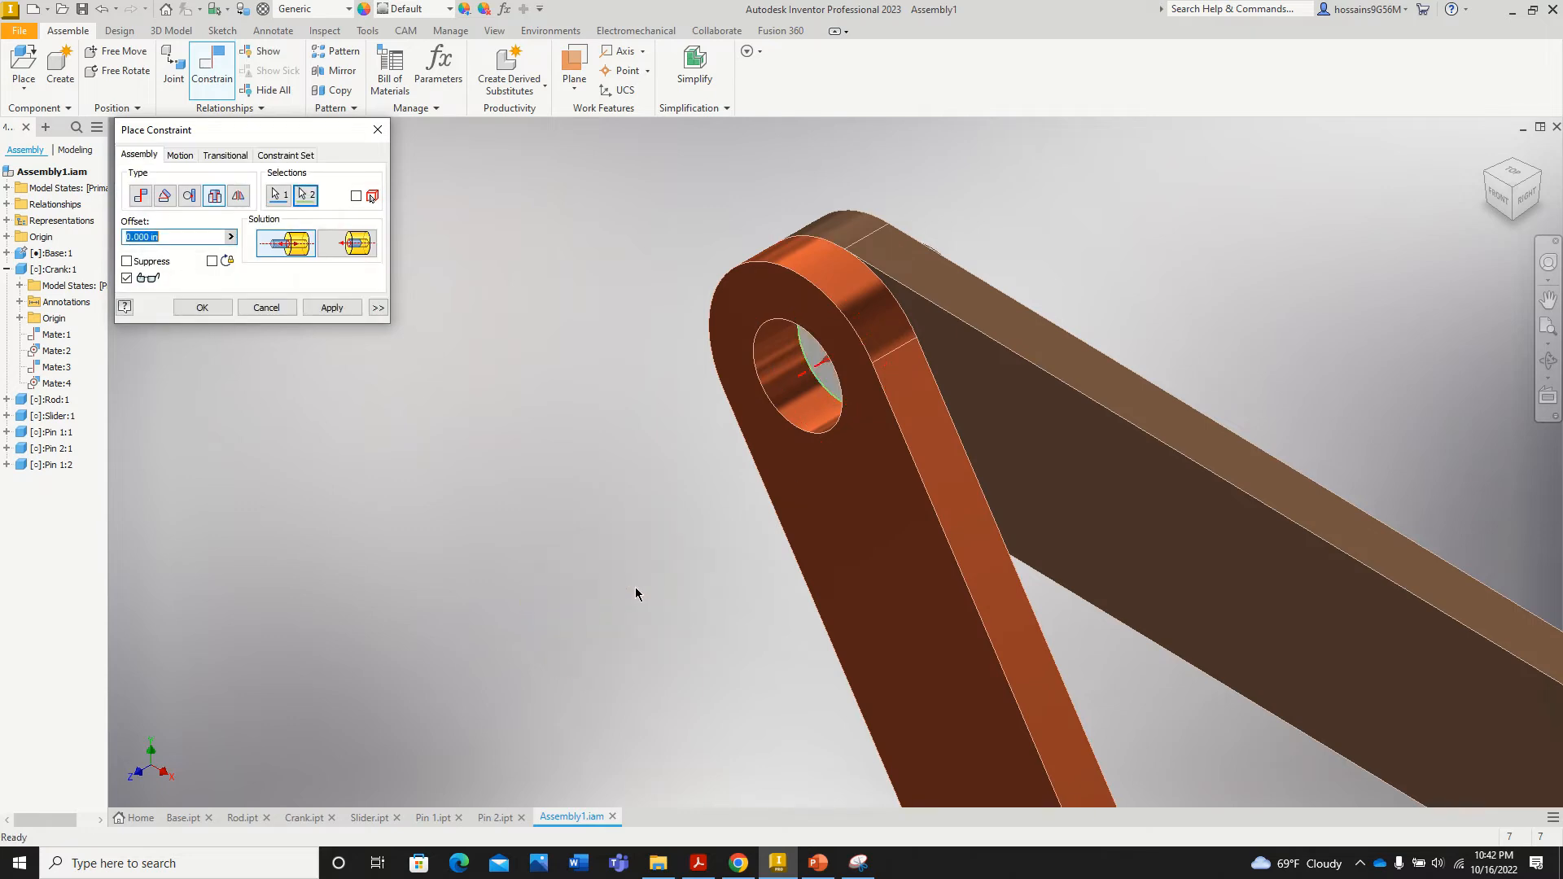
click(350, 252)
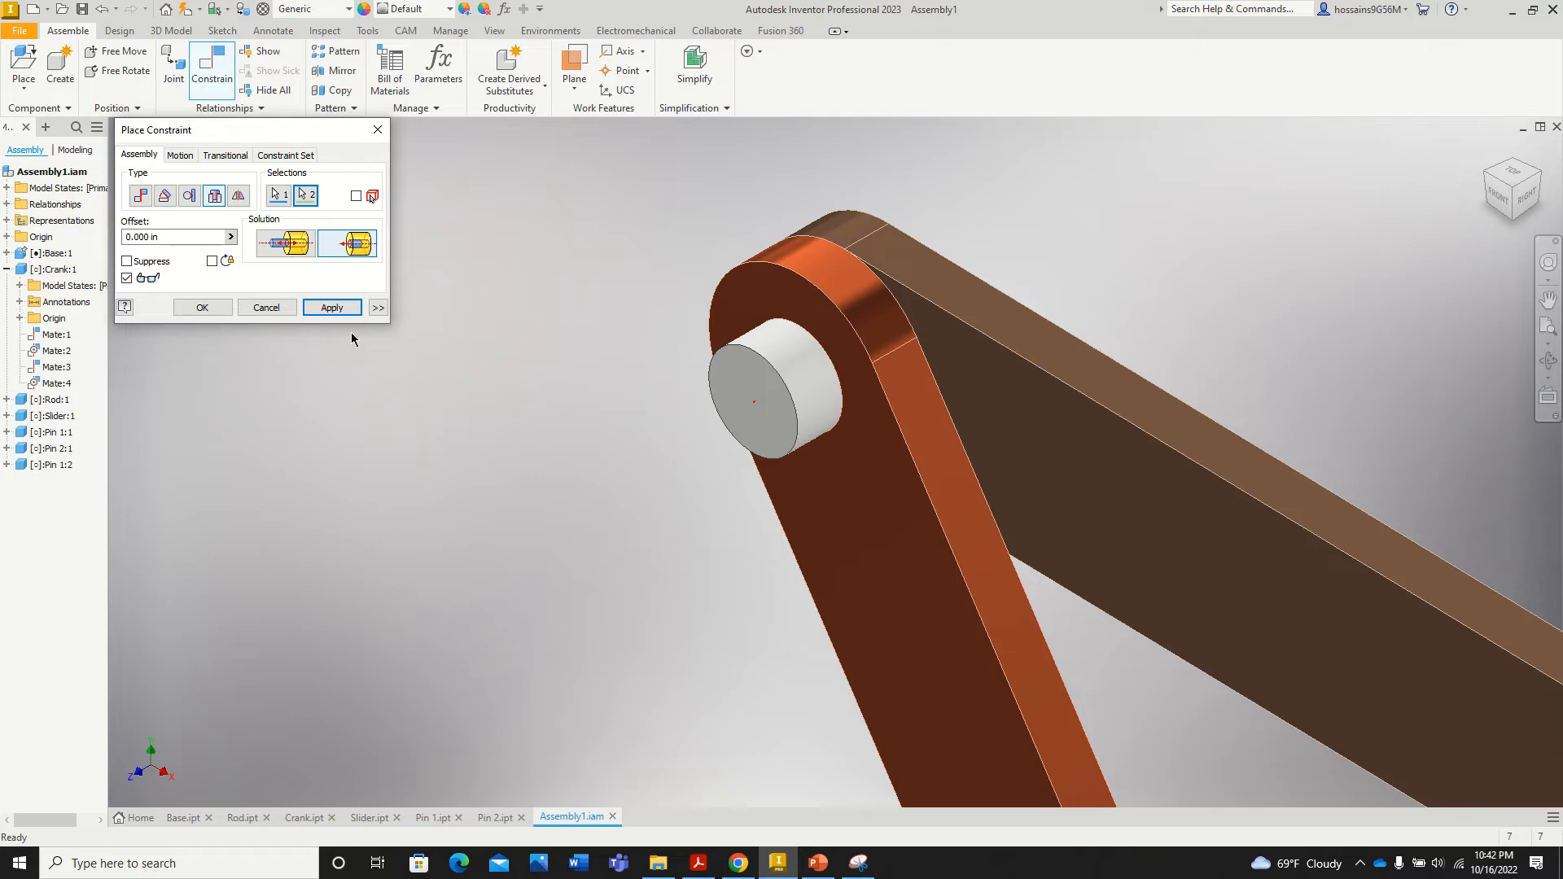
click(377, 130)
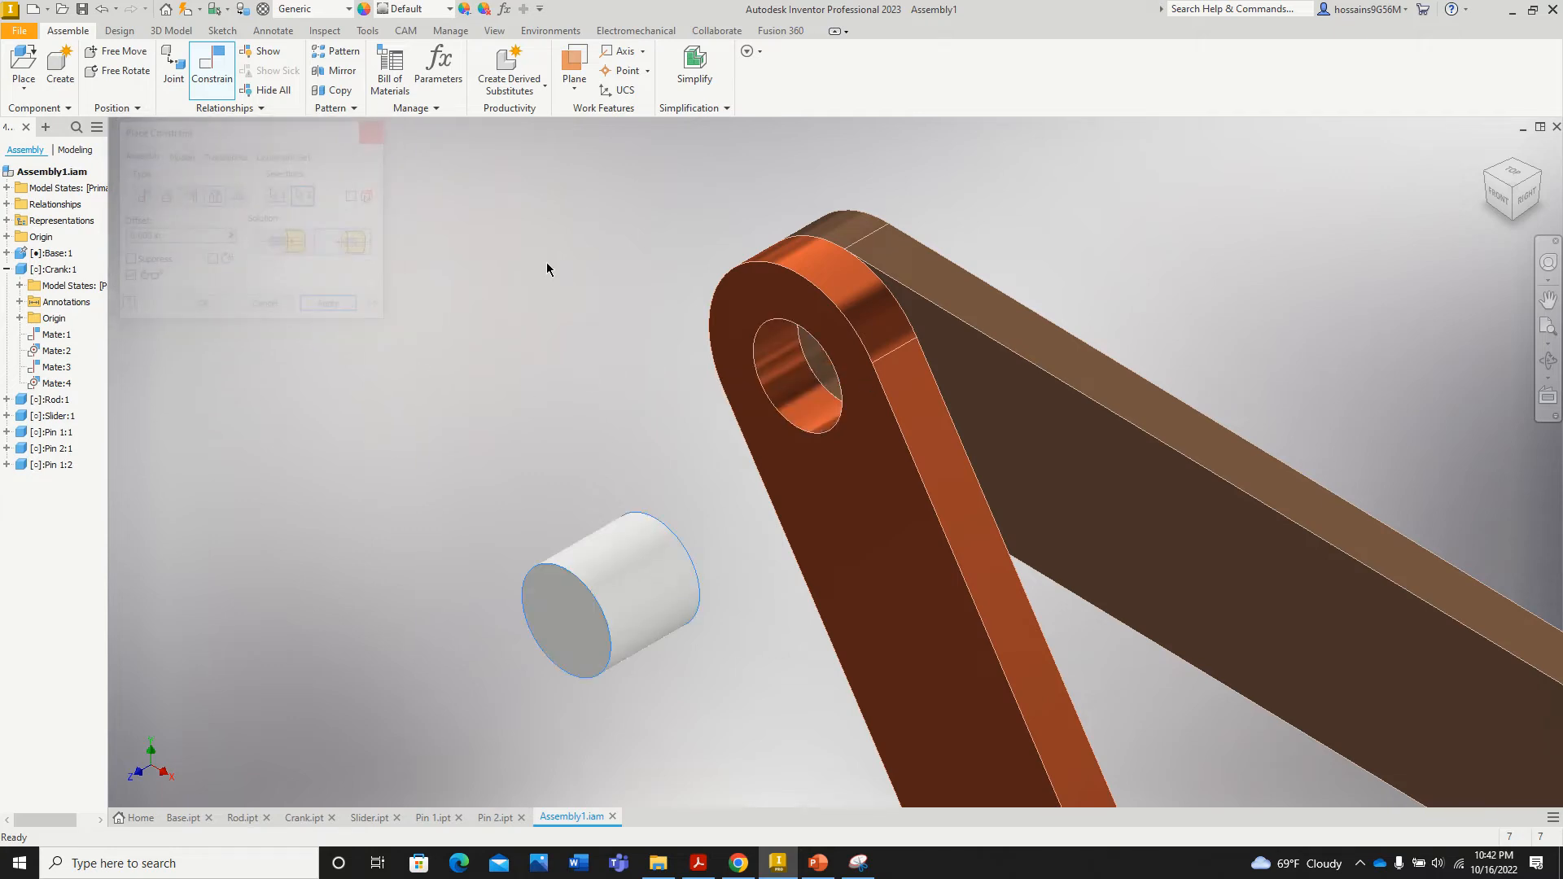
click(216, 82)
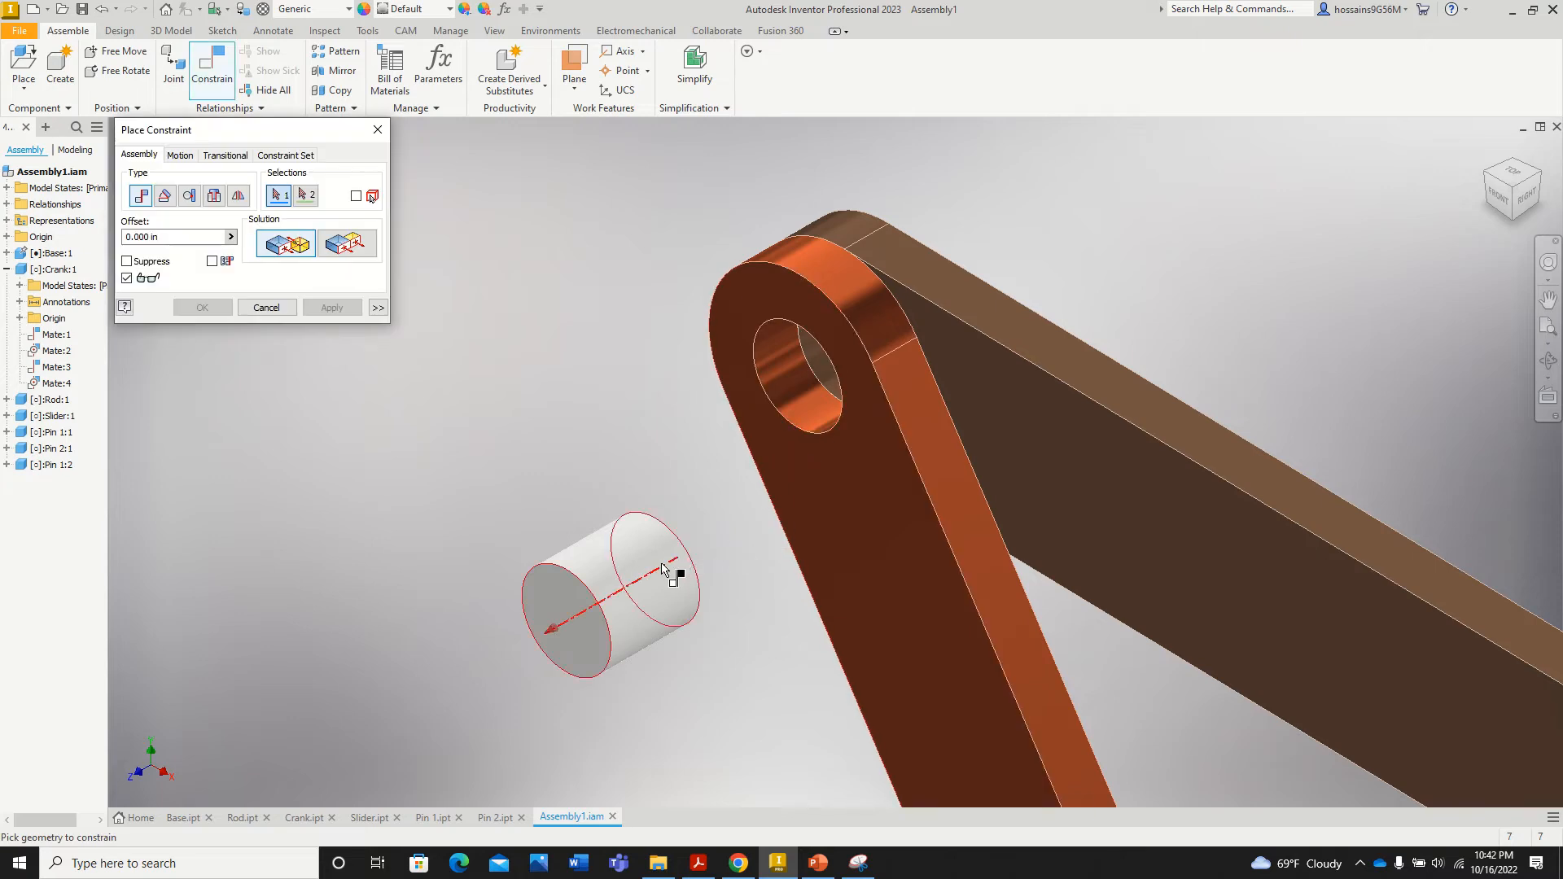
click(779, 383)
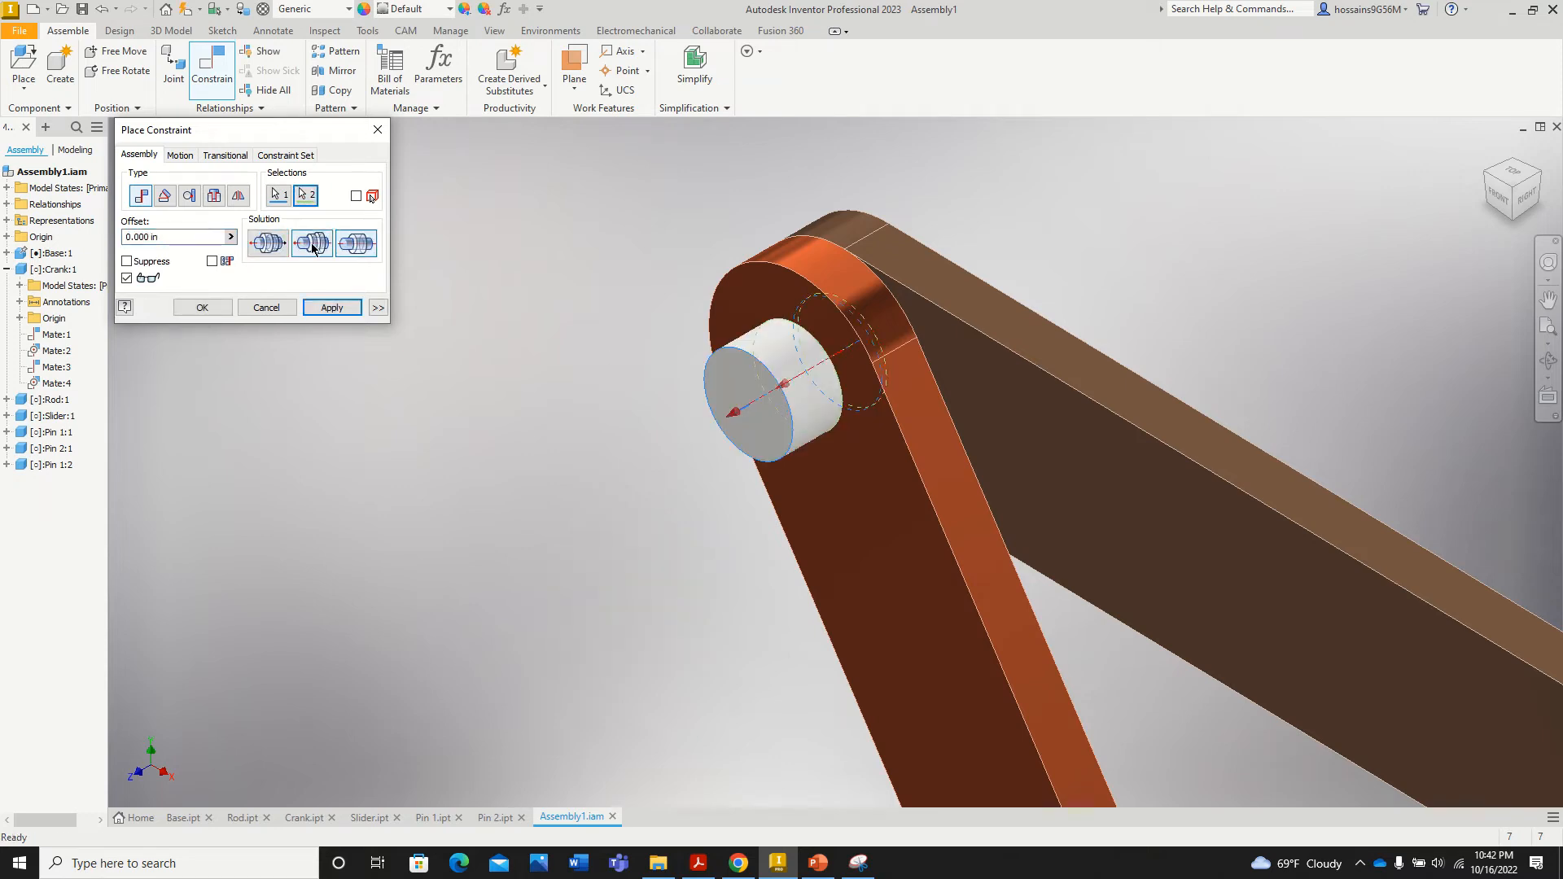
click(277, 244)
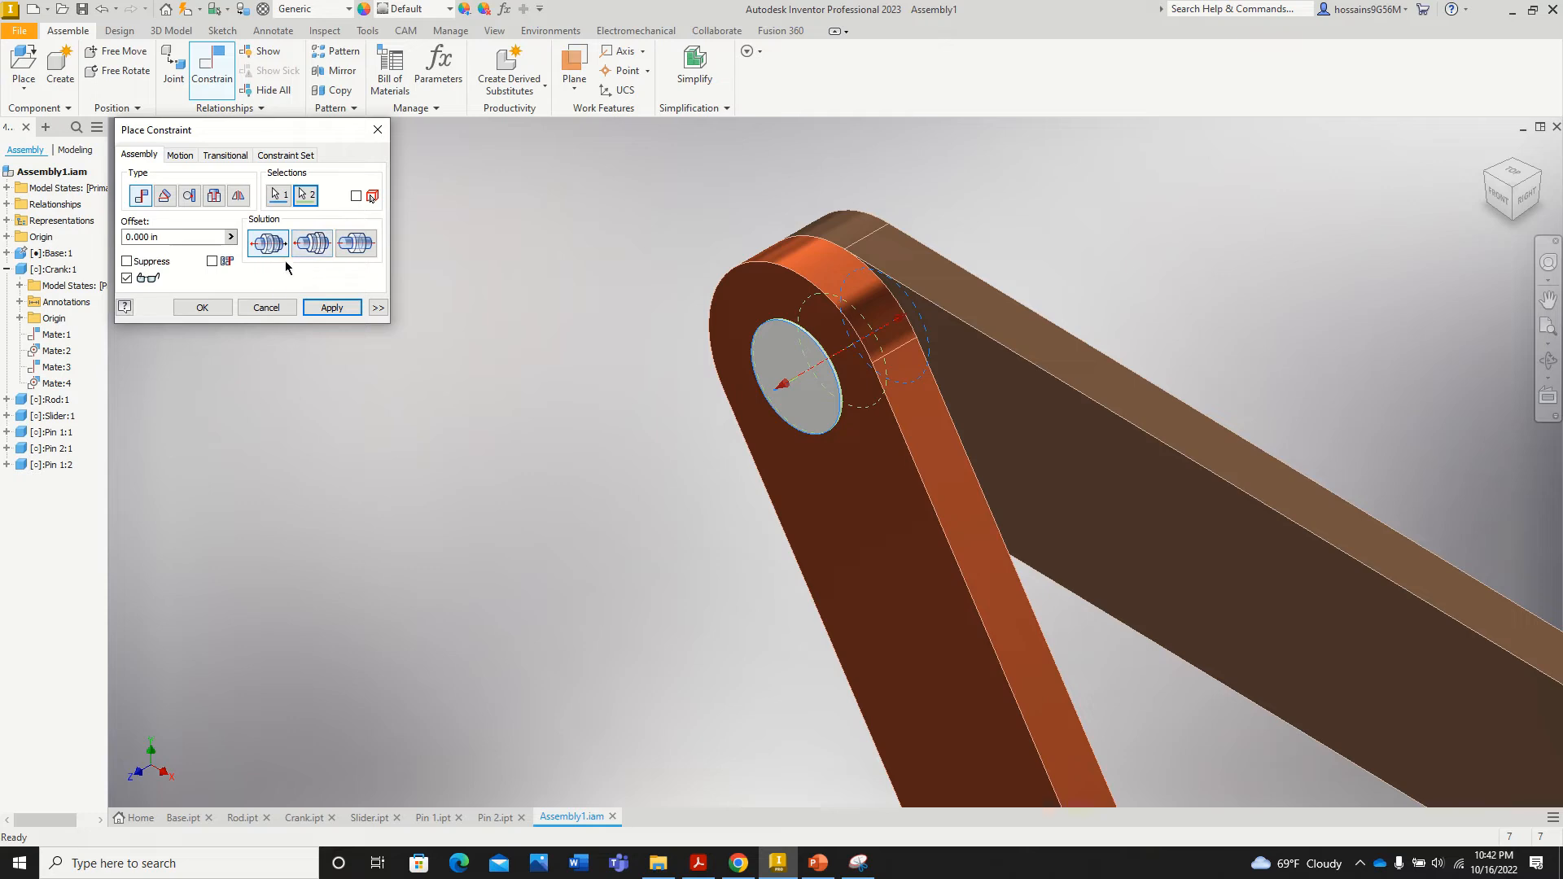
scroll(698, 401, up, 6)
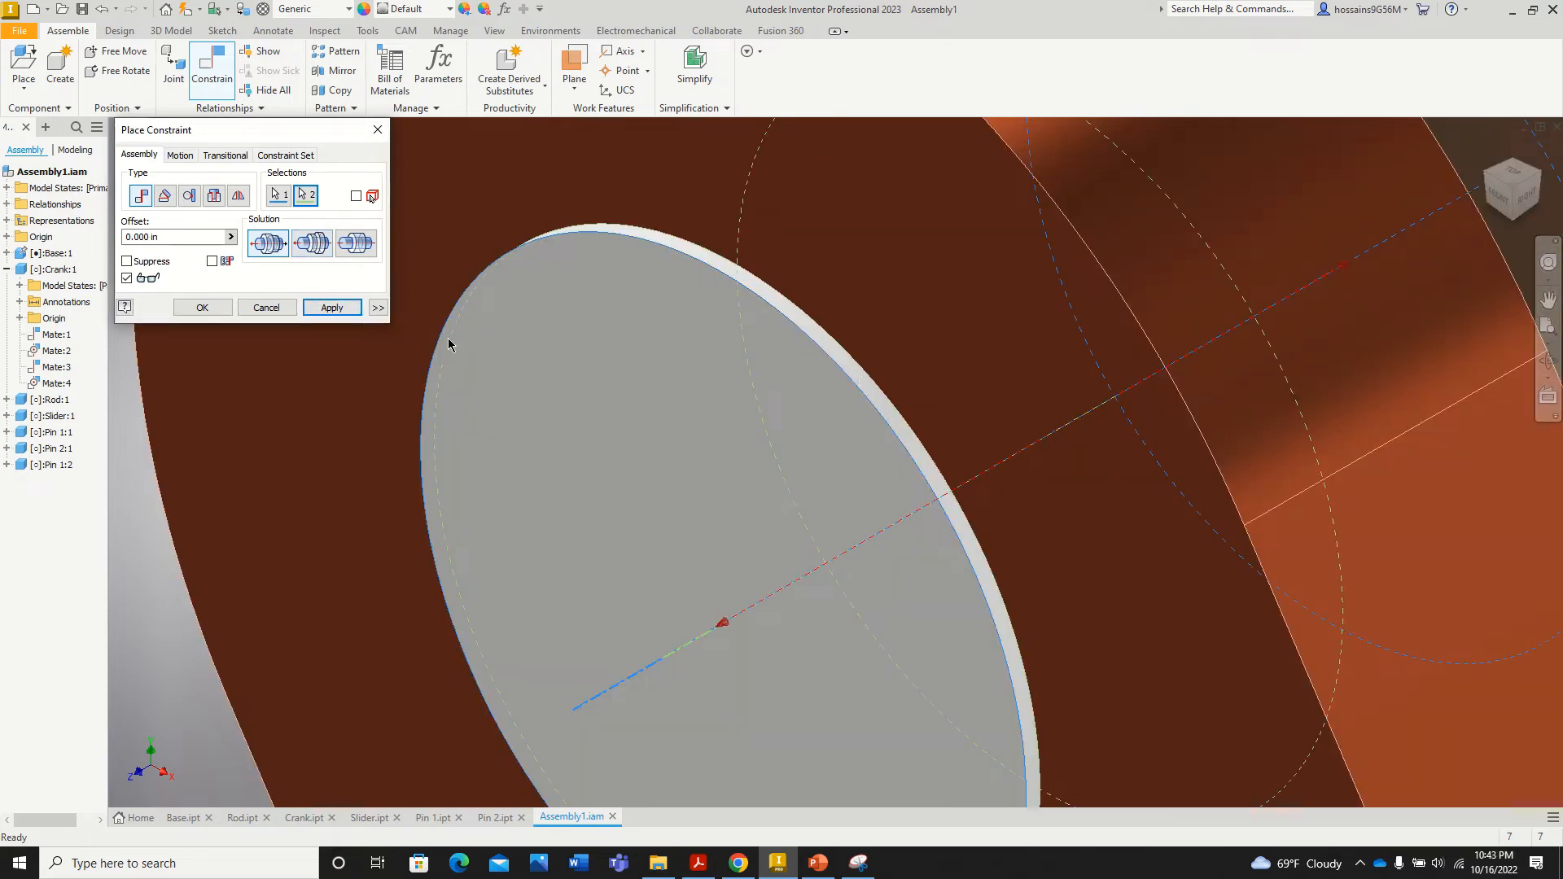
click(377, 131)
scroll(576, 283, down, 10)
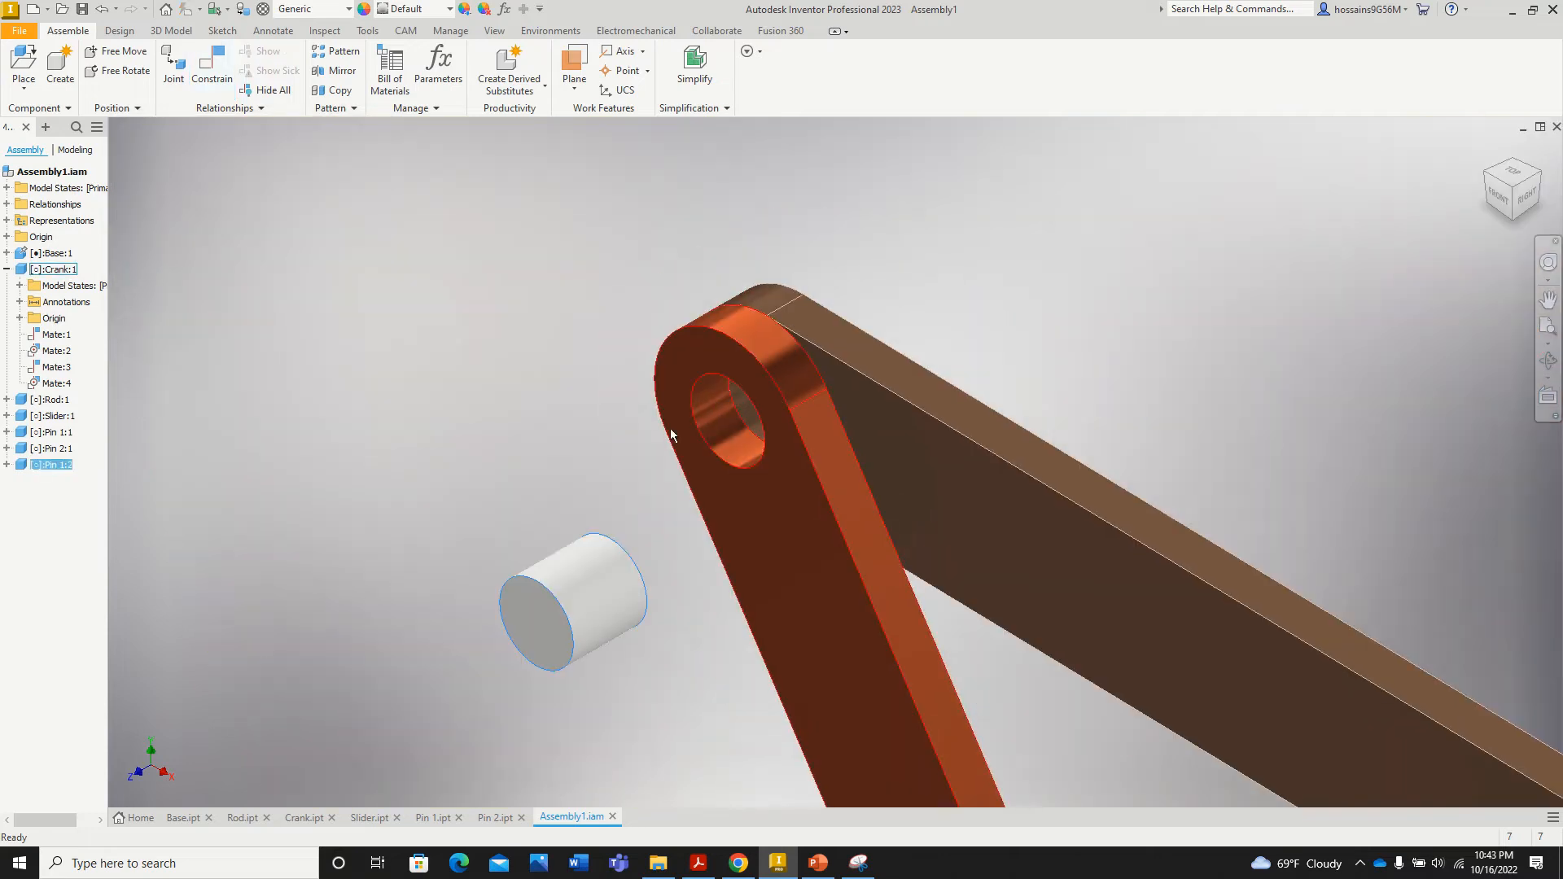
click(210, 65)
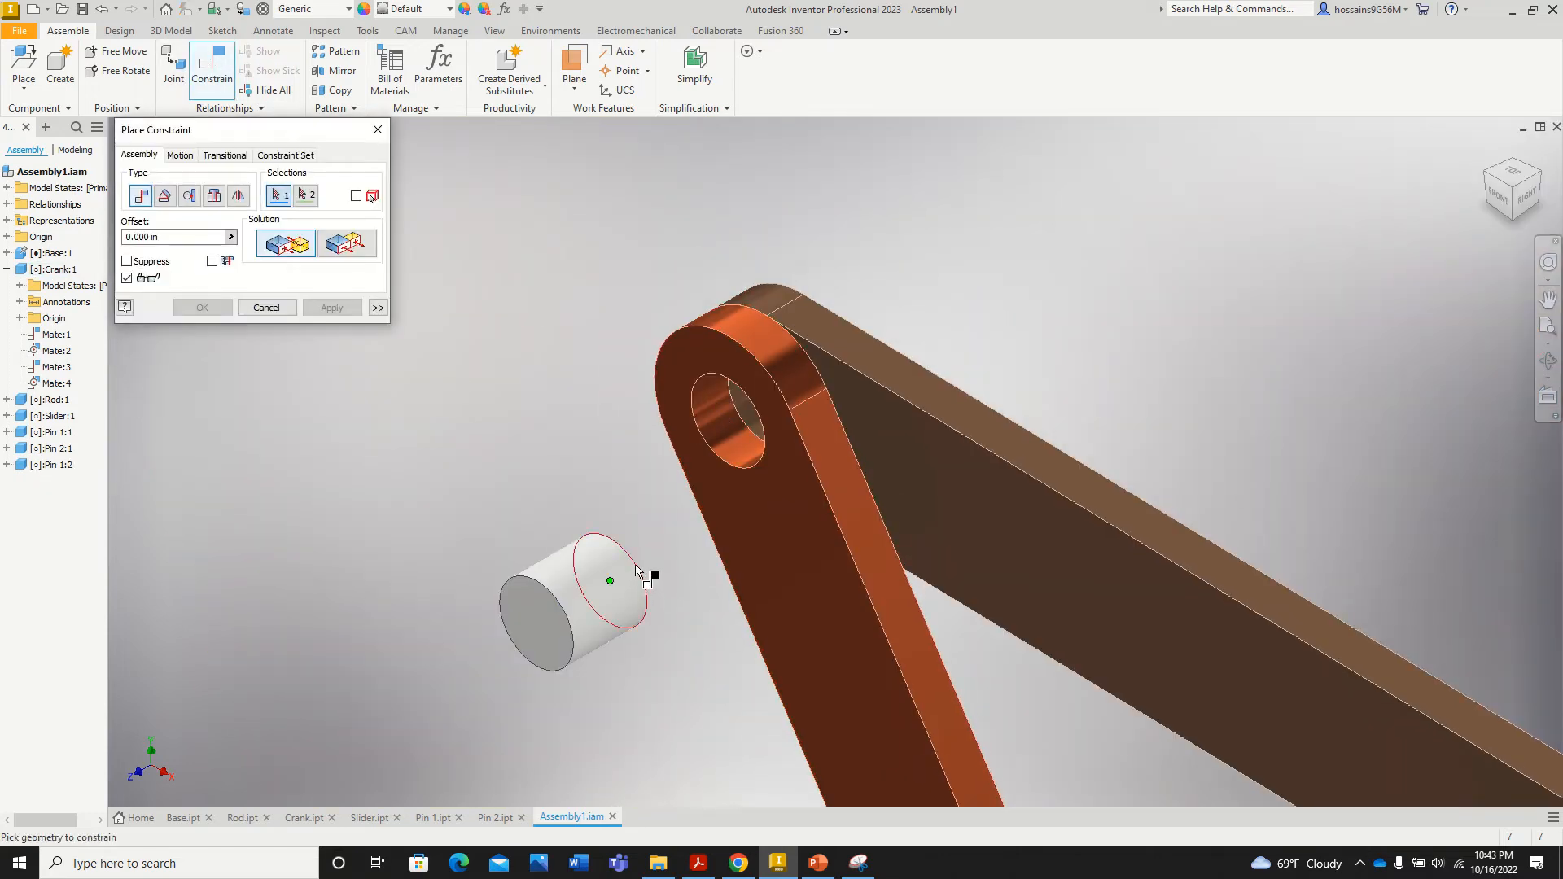
click(604, 591)
click(709, 446)
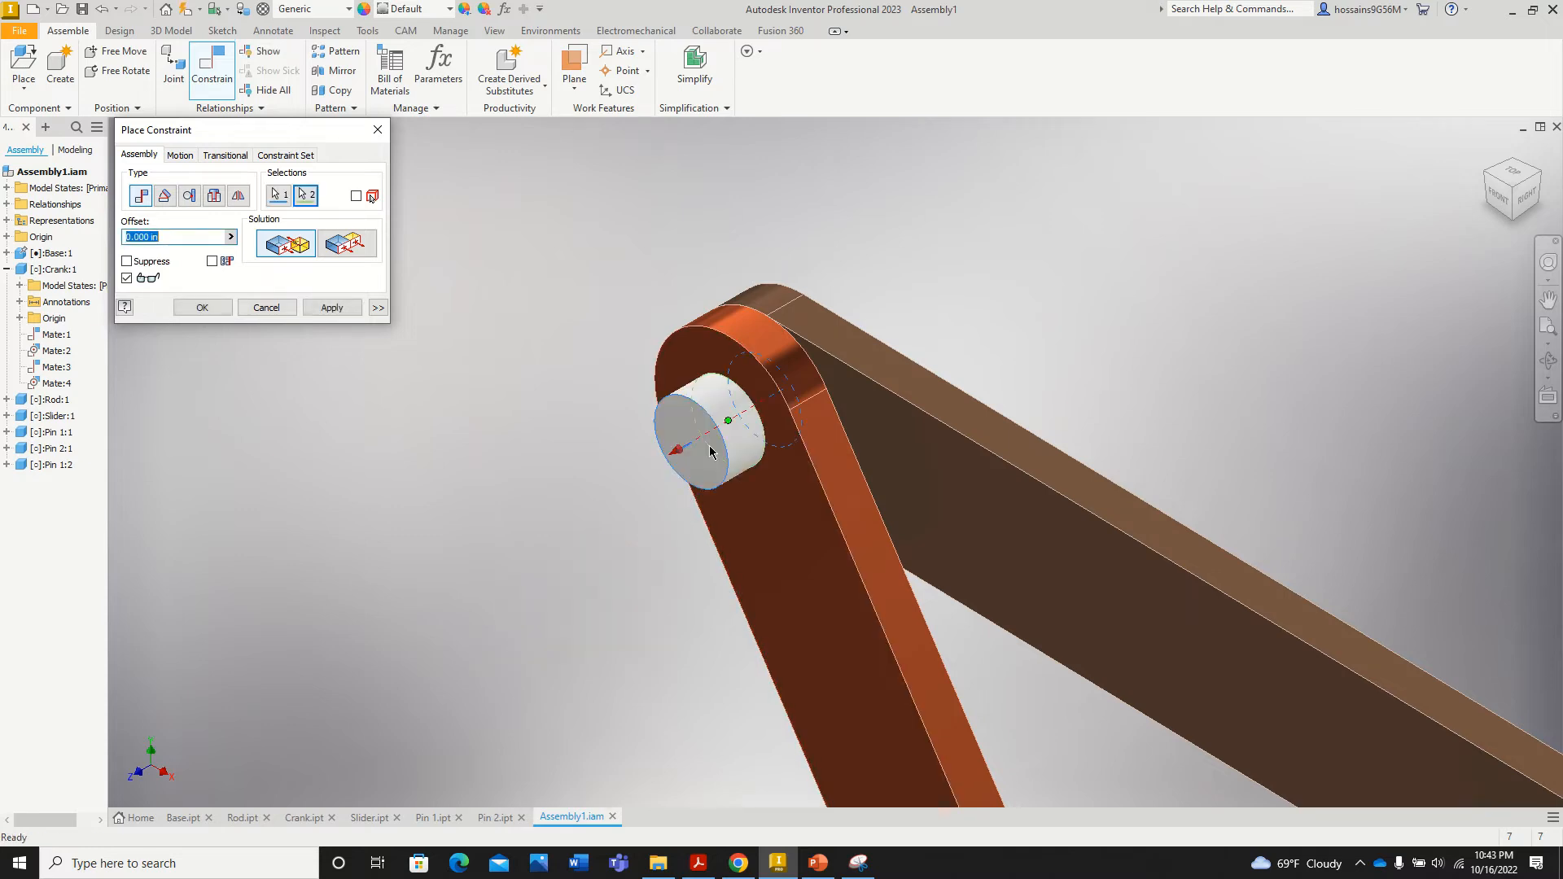
click(349, 244)
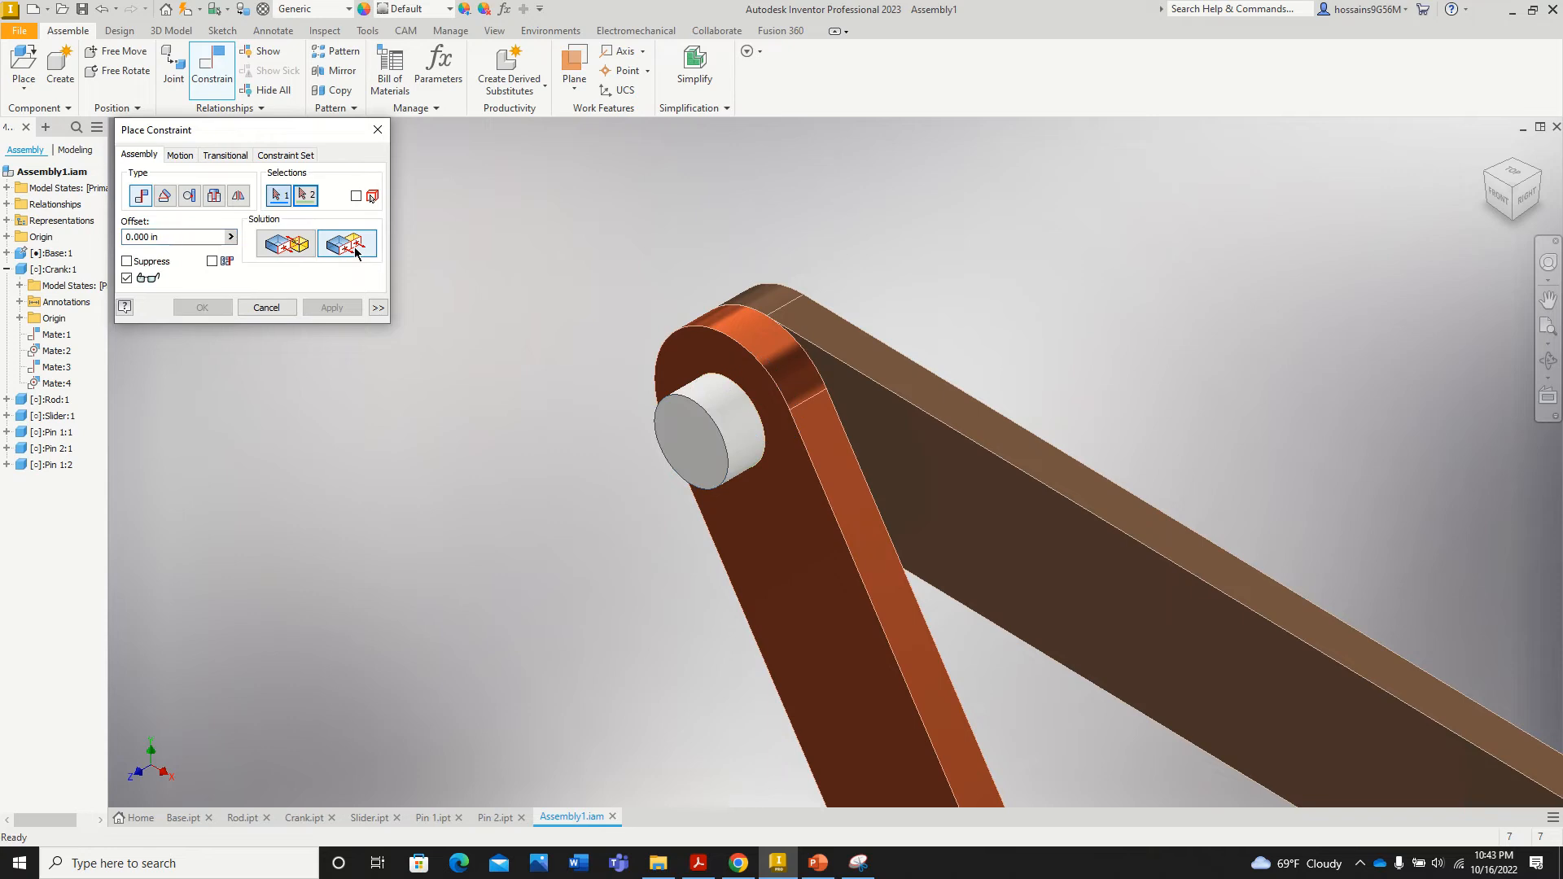
click(281, 306)
Step: Try an Insert constraint between the free short pin and the crank's free-end hole with aligned solution and 0.000 in offset, and undo it
key(c)
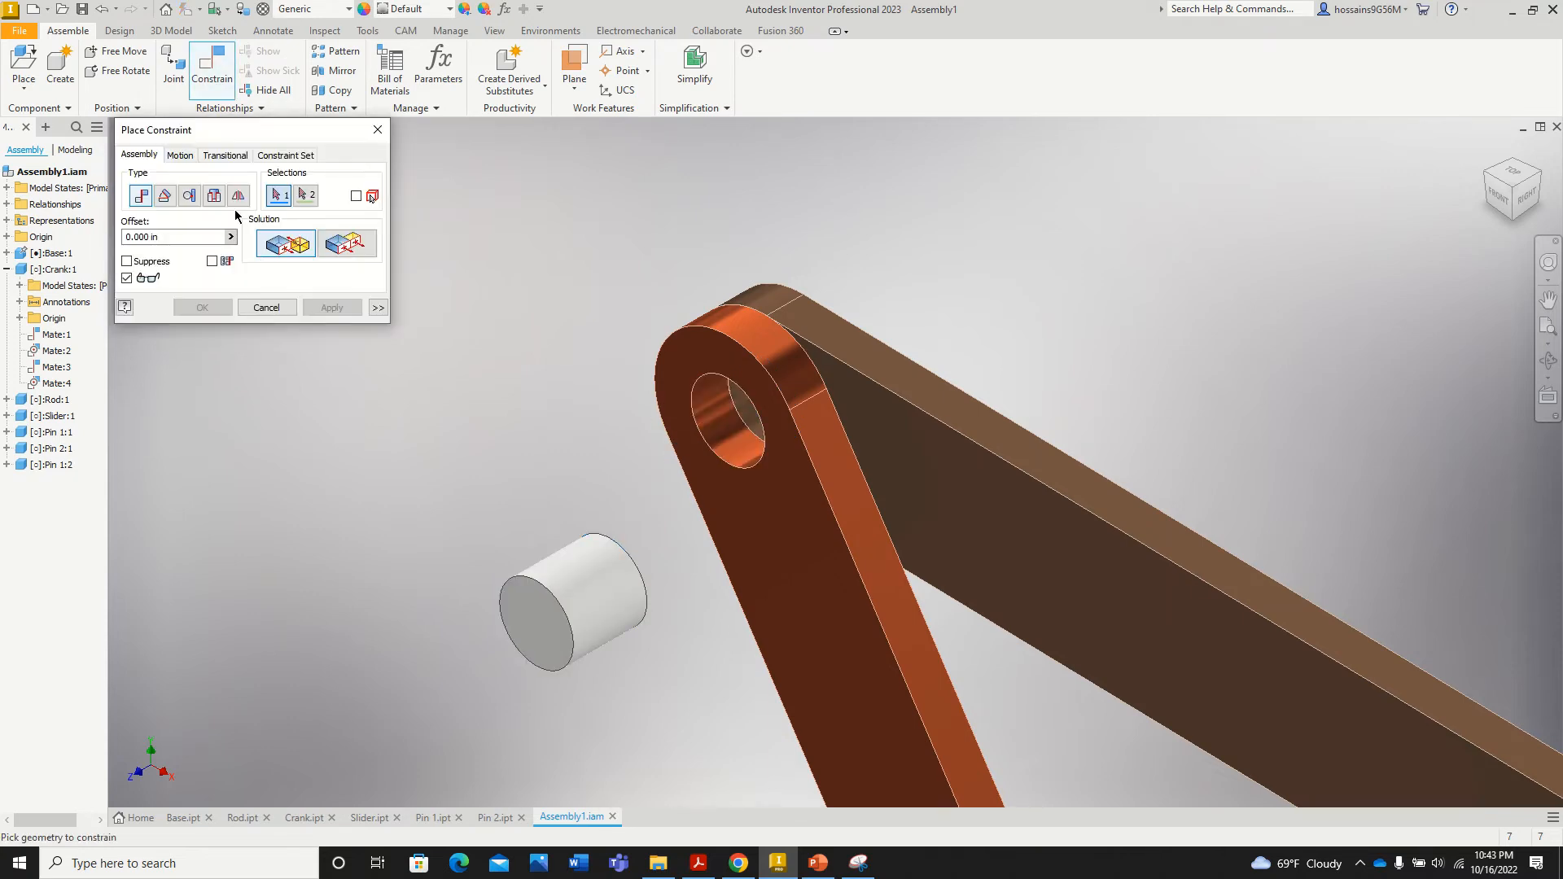
click(214, 196)
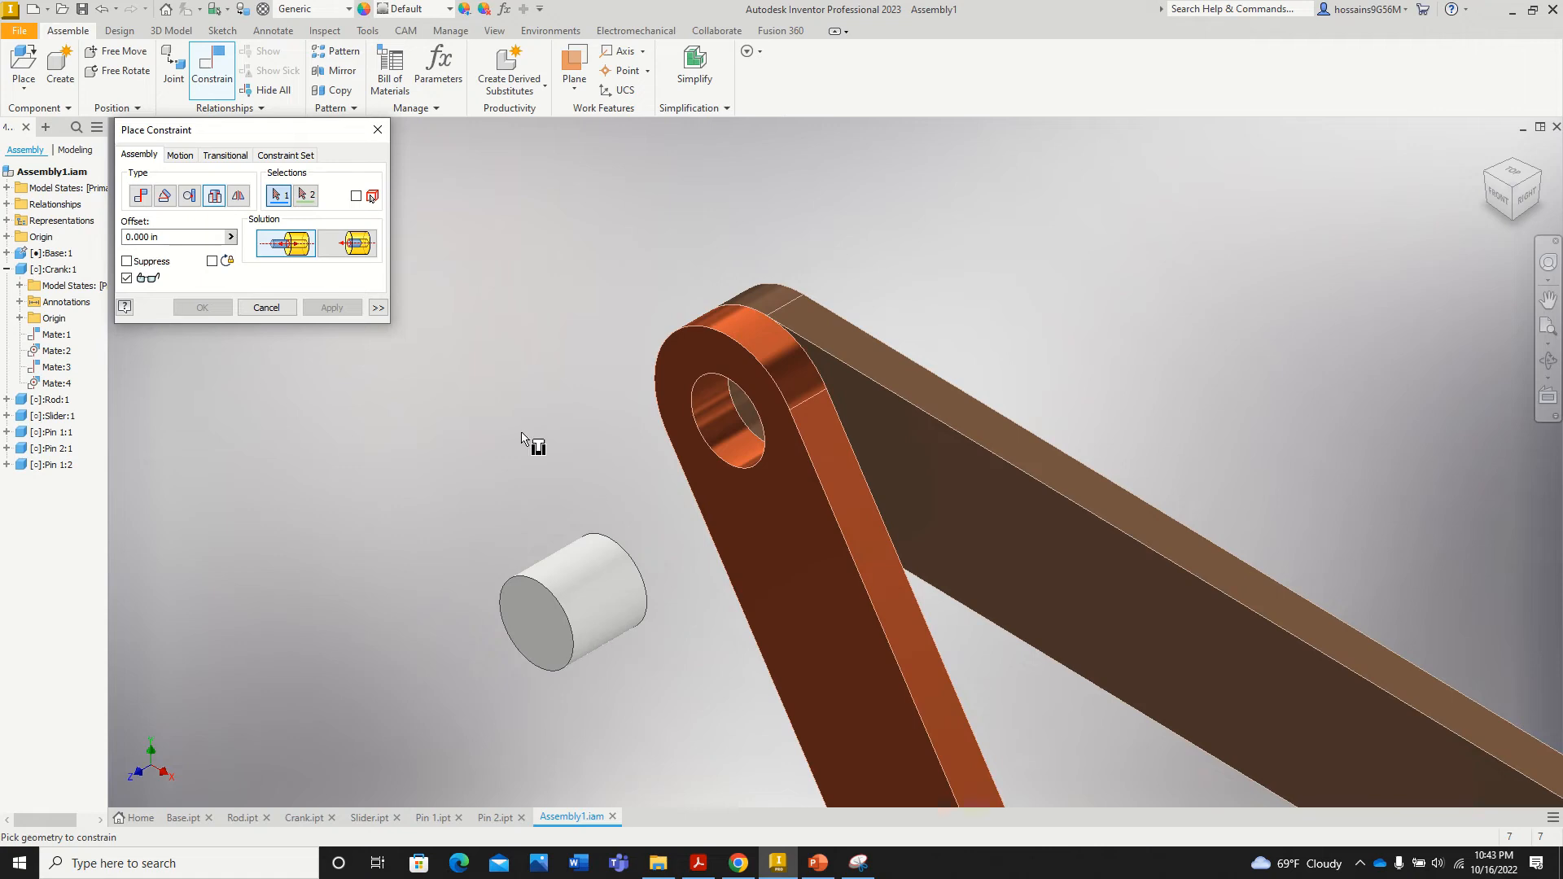
click(627, 573)
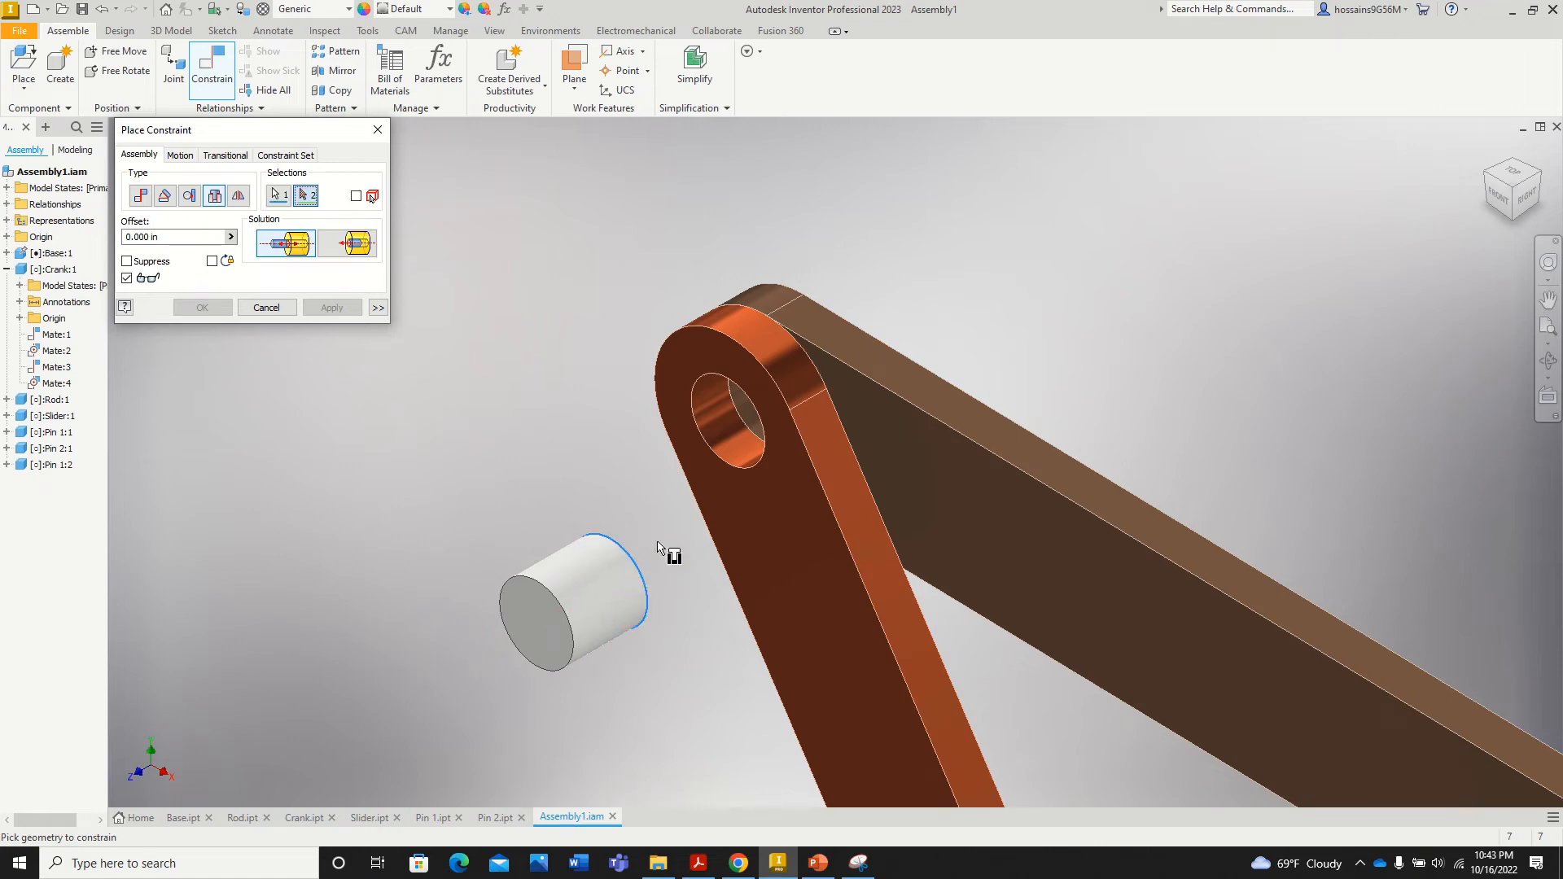
click(697, 437)
click(344, 242)
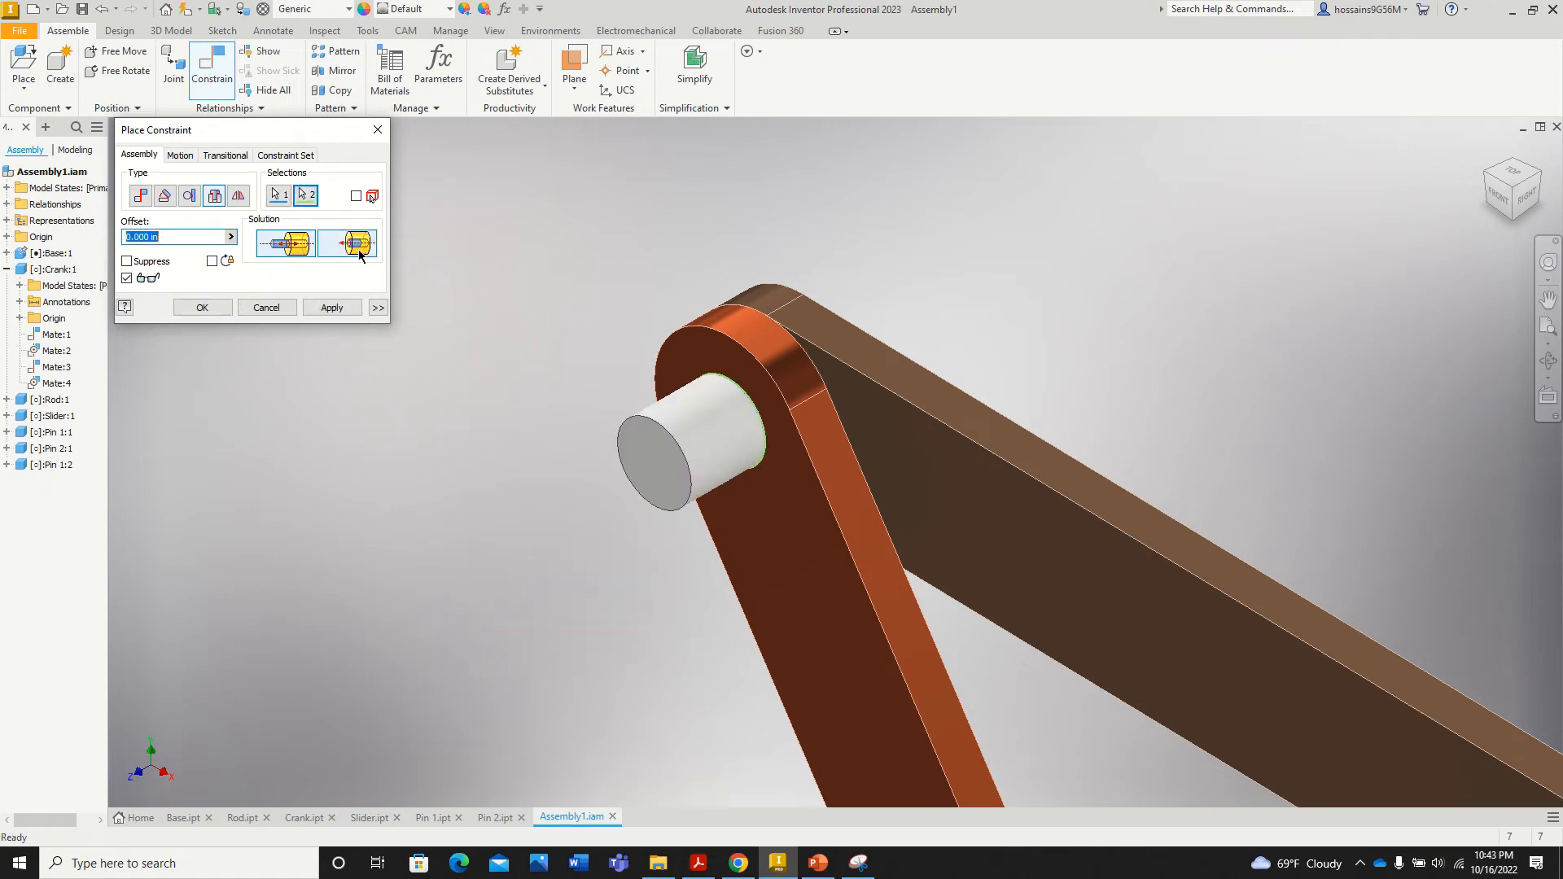
click(350, 310)
click(377, 130)
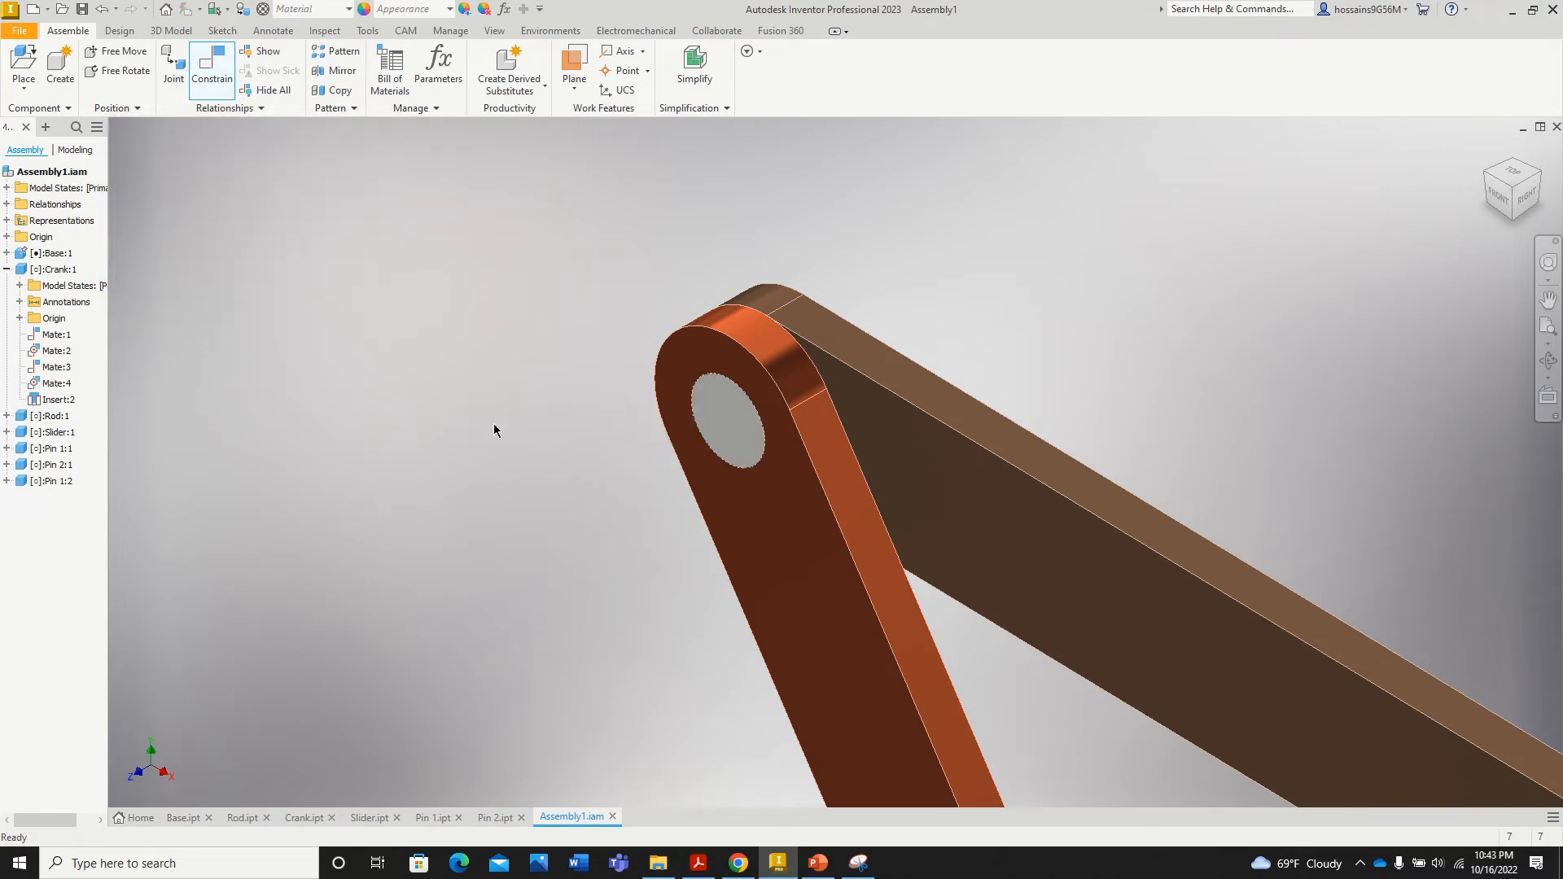
key(ctrl+z)
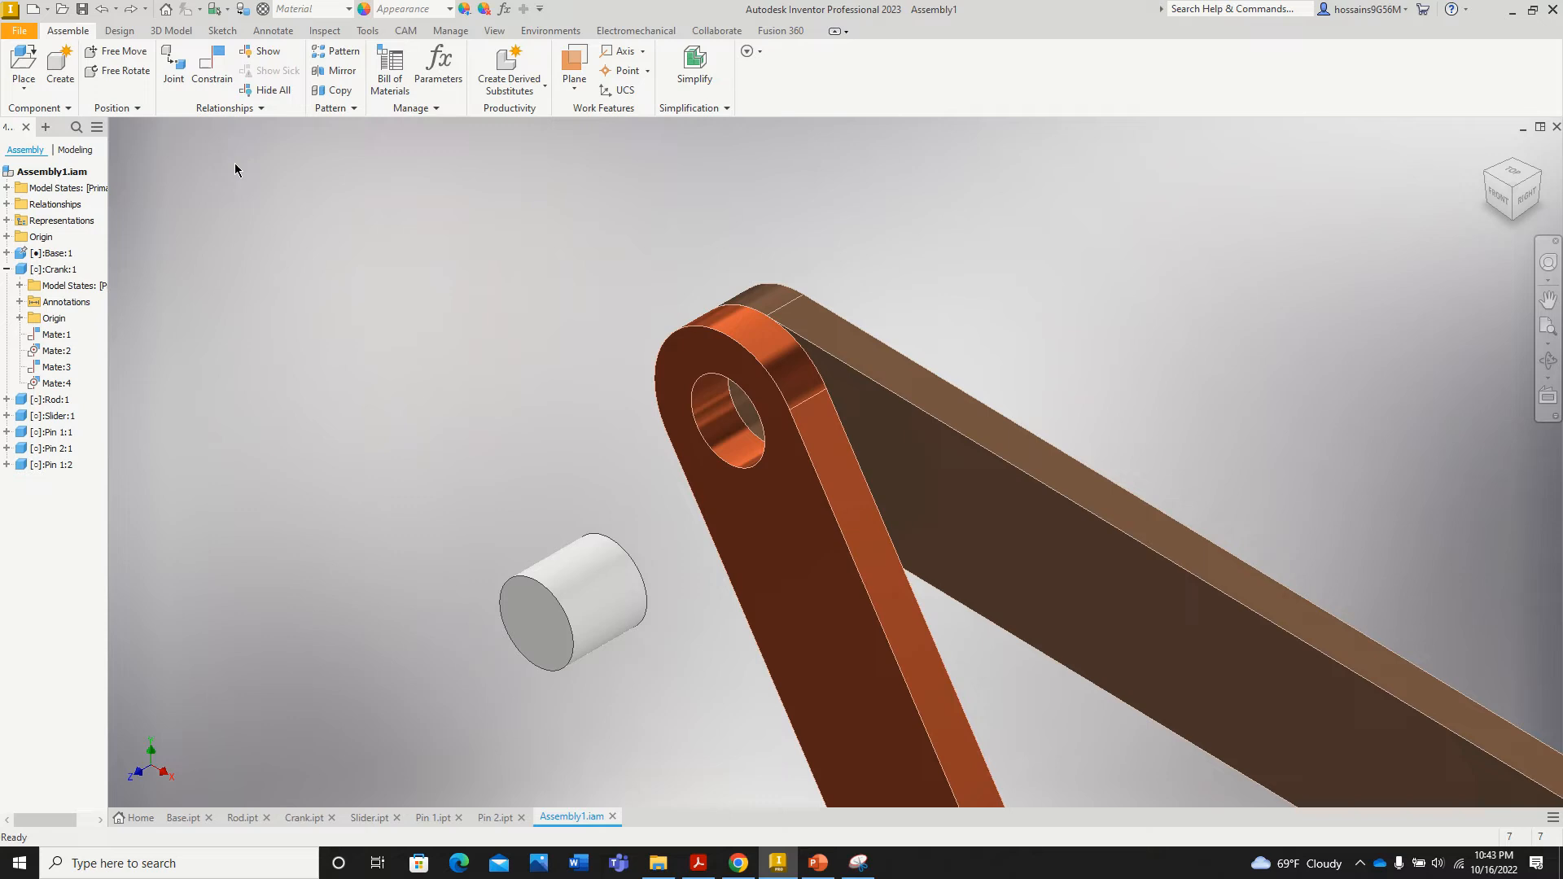
click(210, 81)
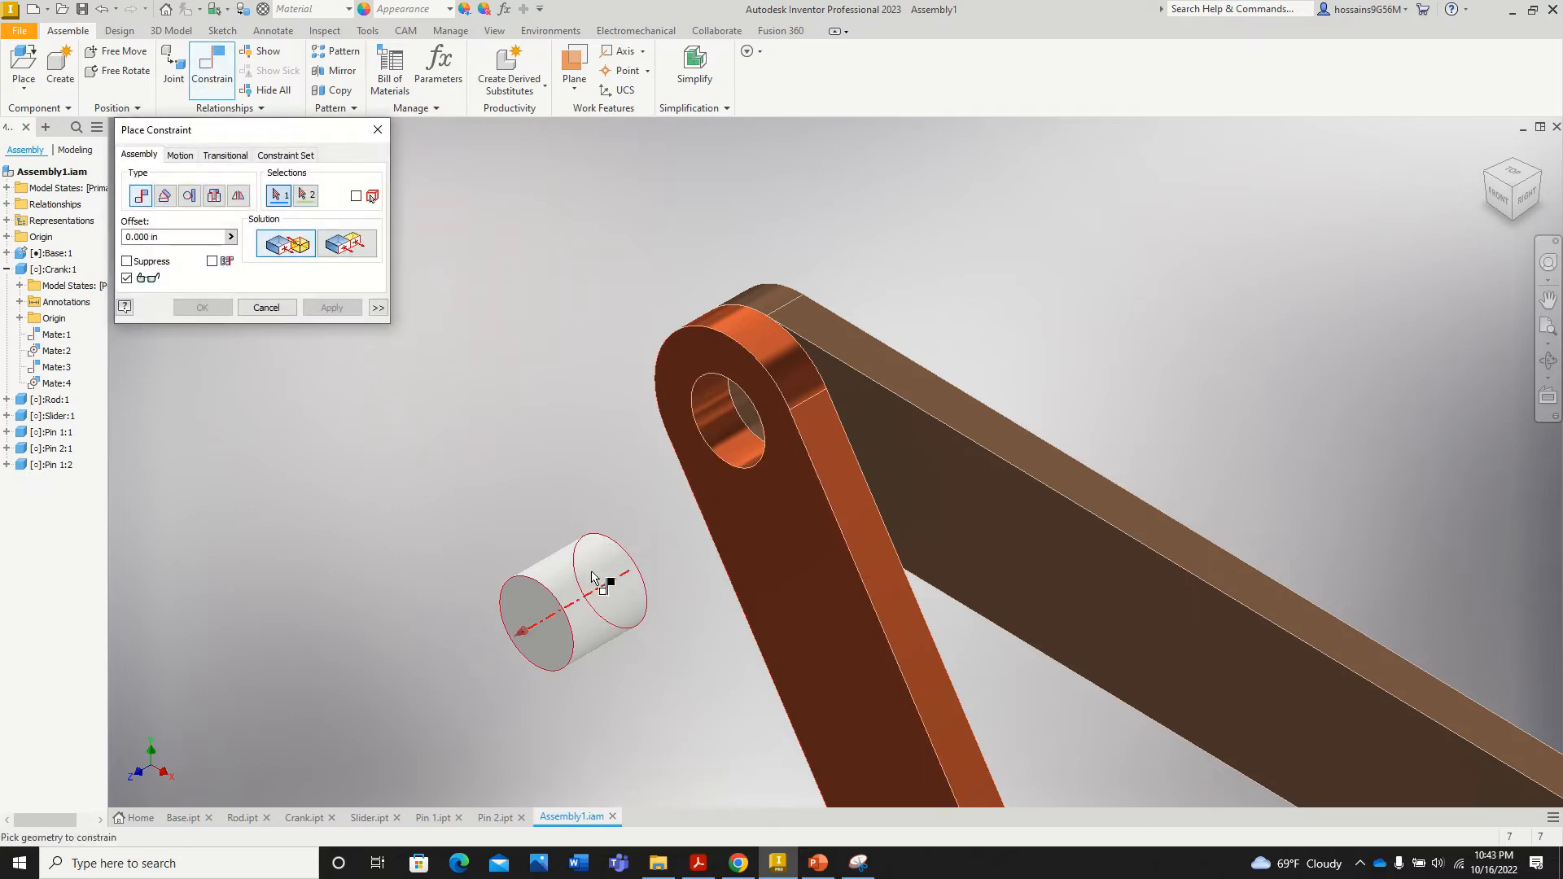
click(593, 603)
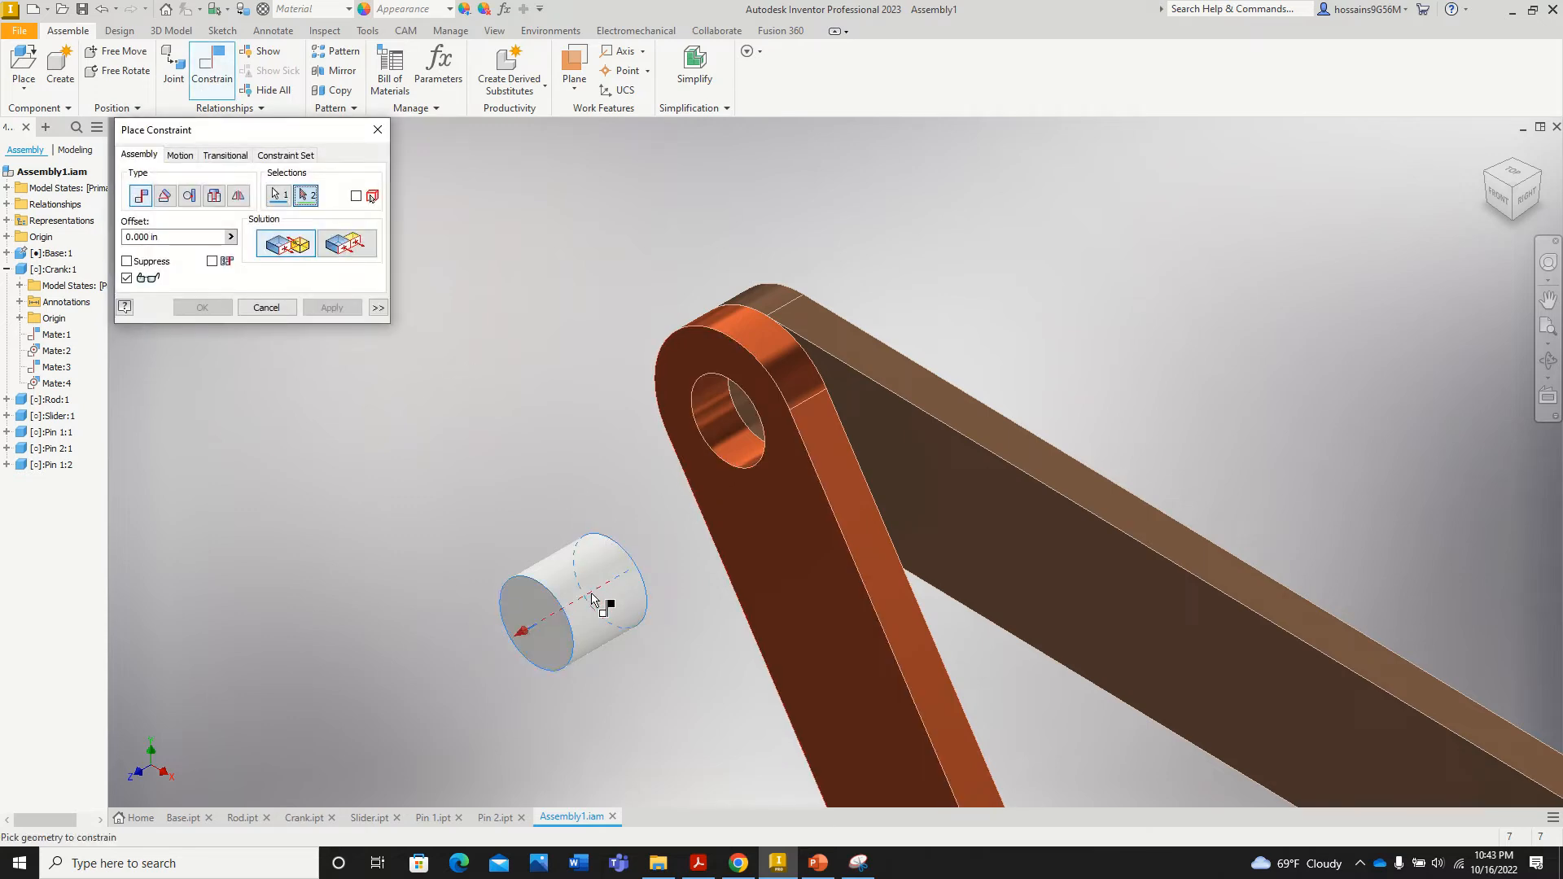
click(710, 444)
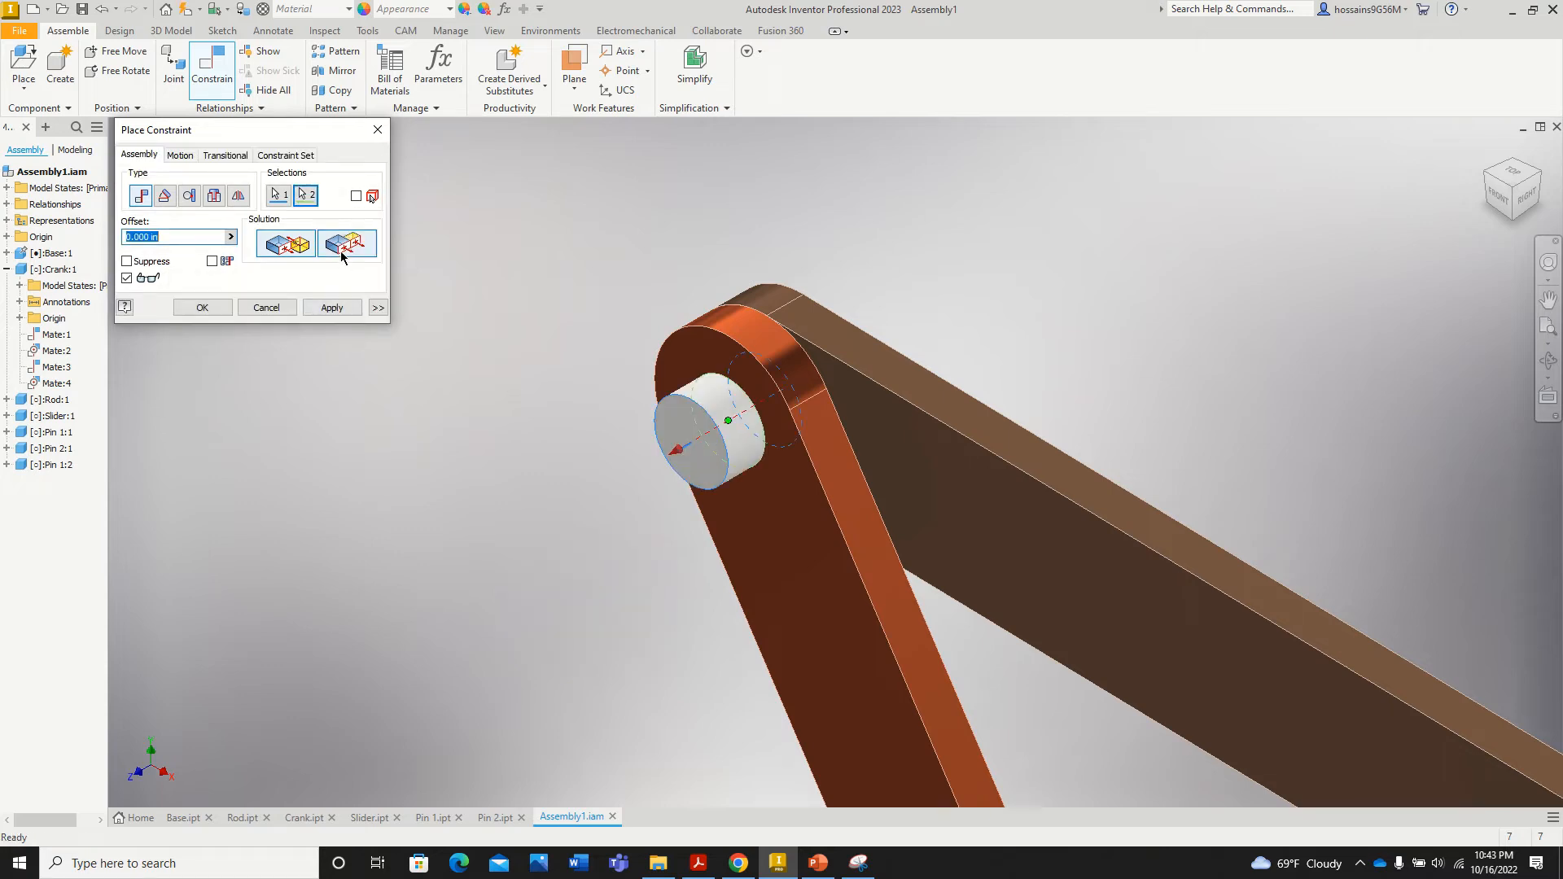
click(214, 198)
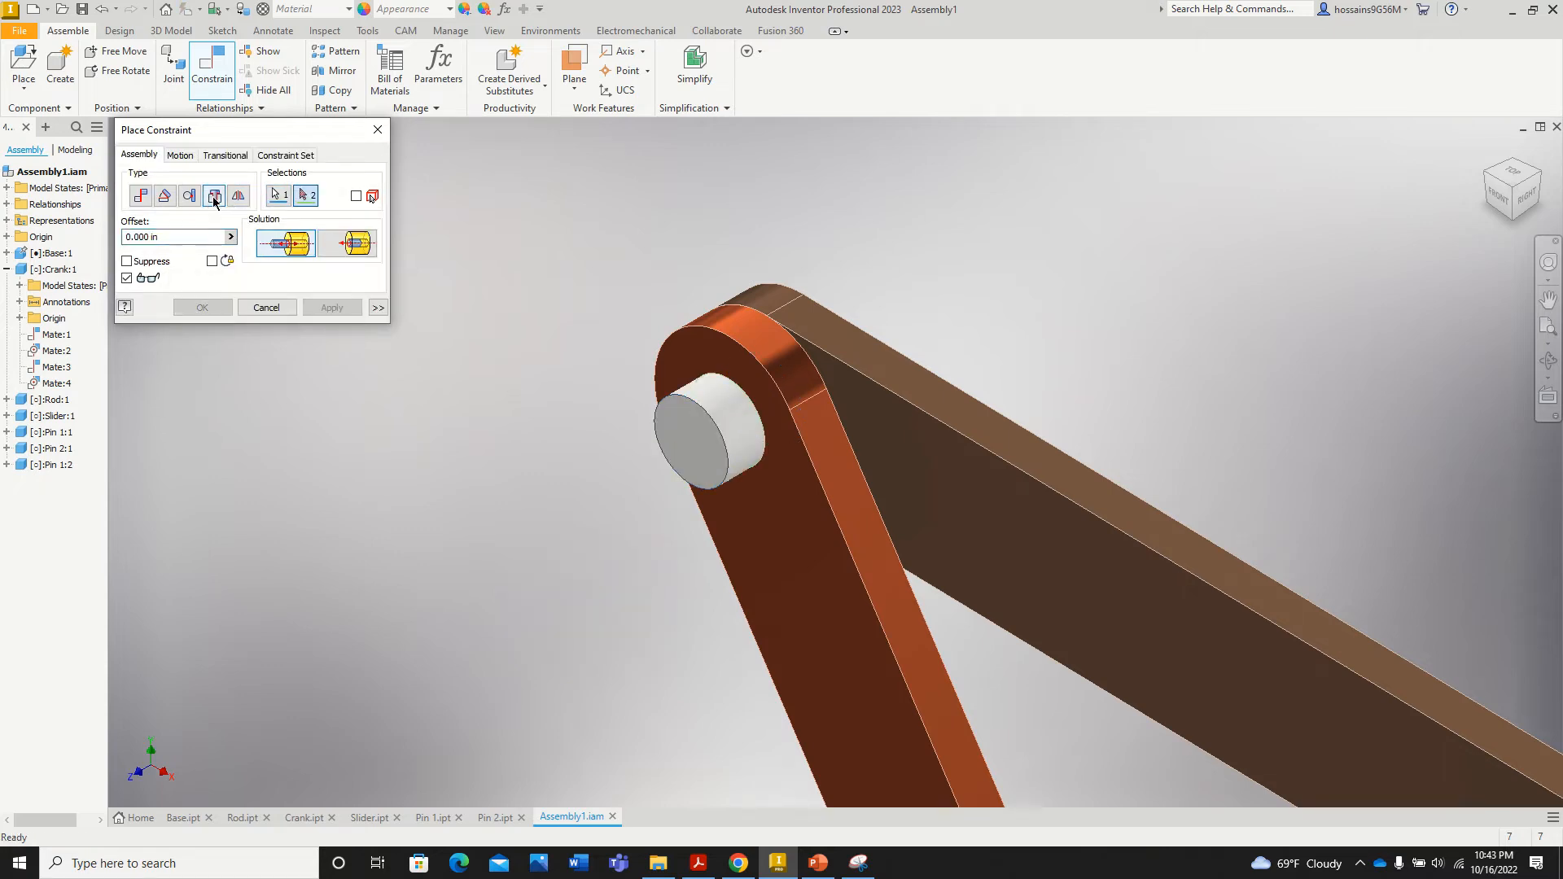
click(350, 246)
click(378, 129)
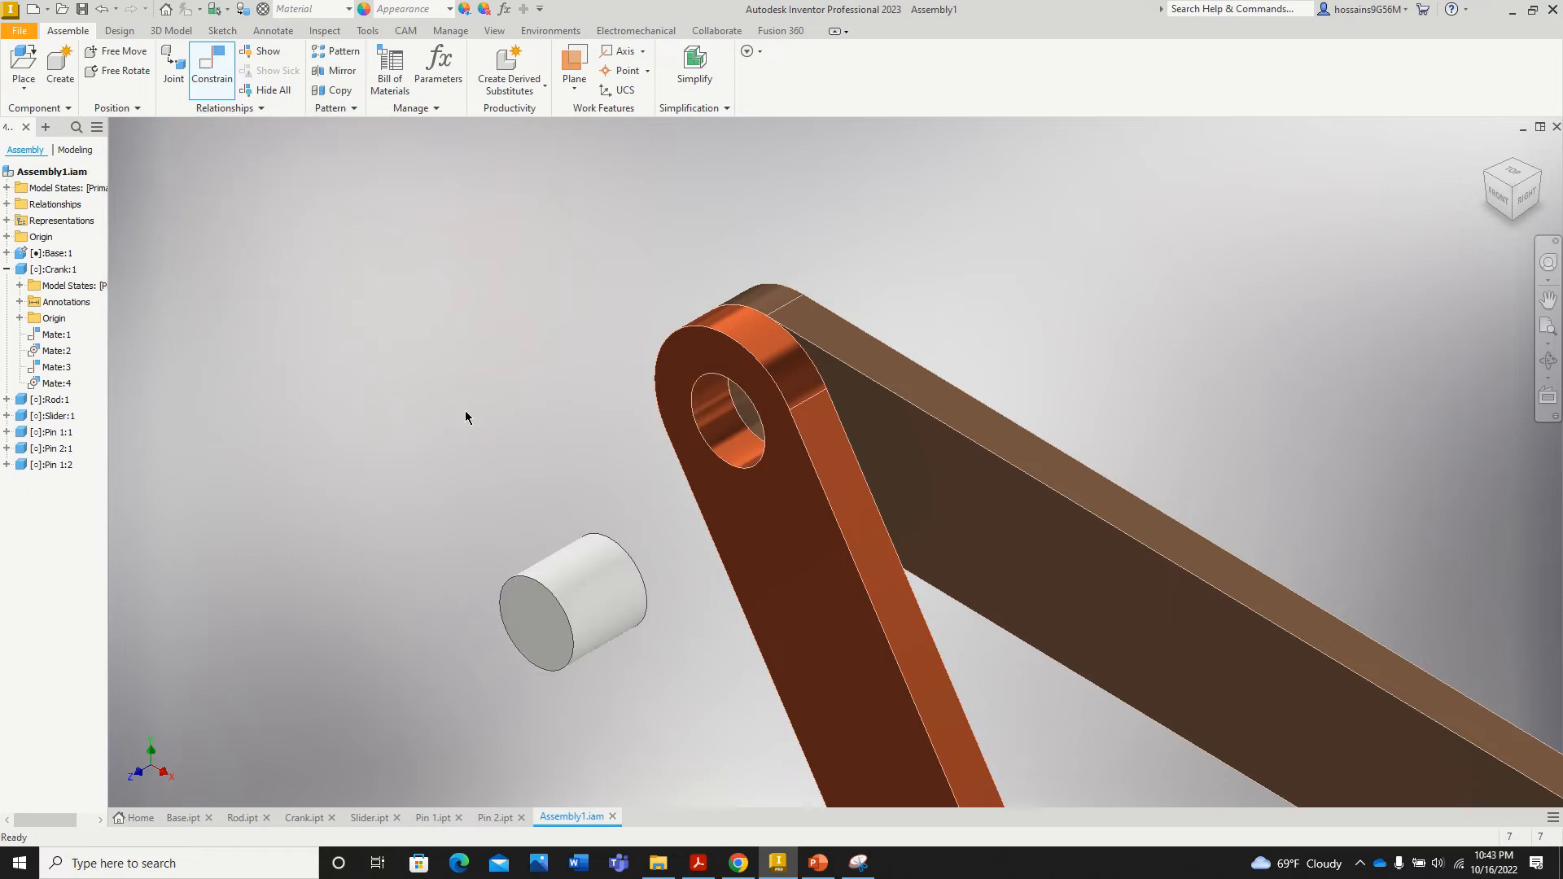
click(218, 73)
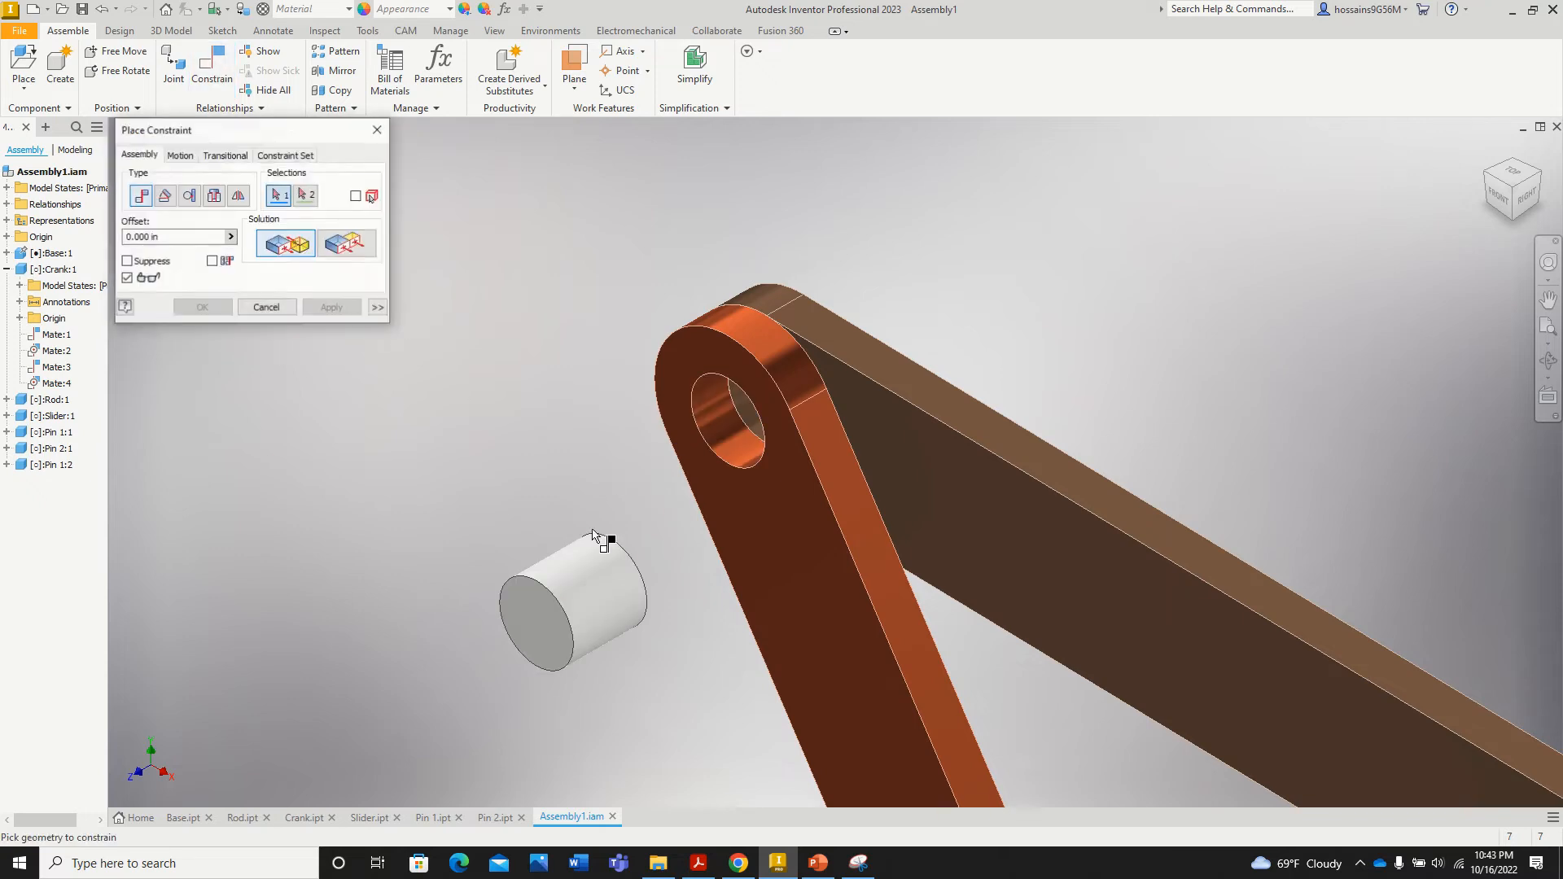
click(623, 585)
click(711, 438)
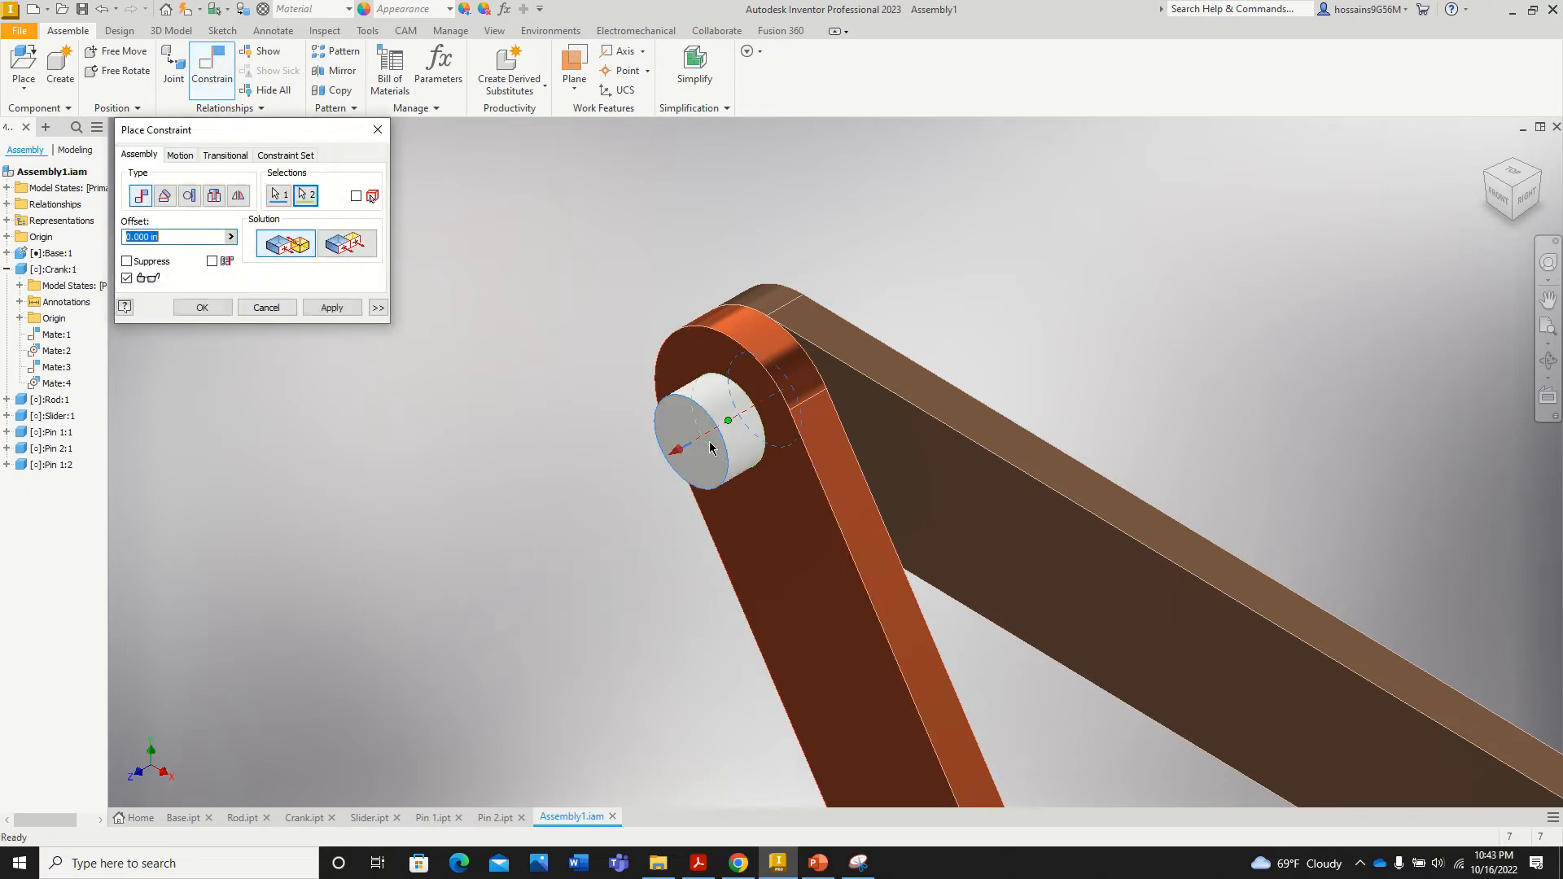
click(217, 199)
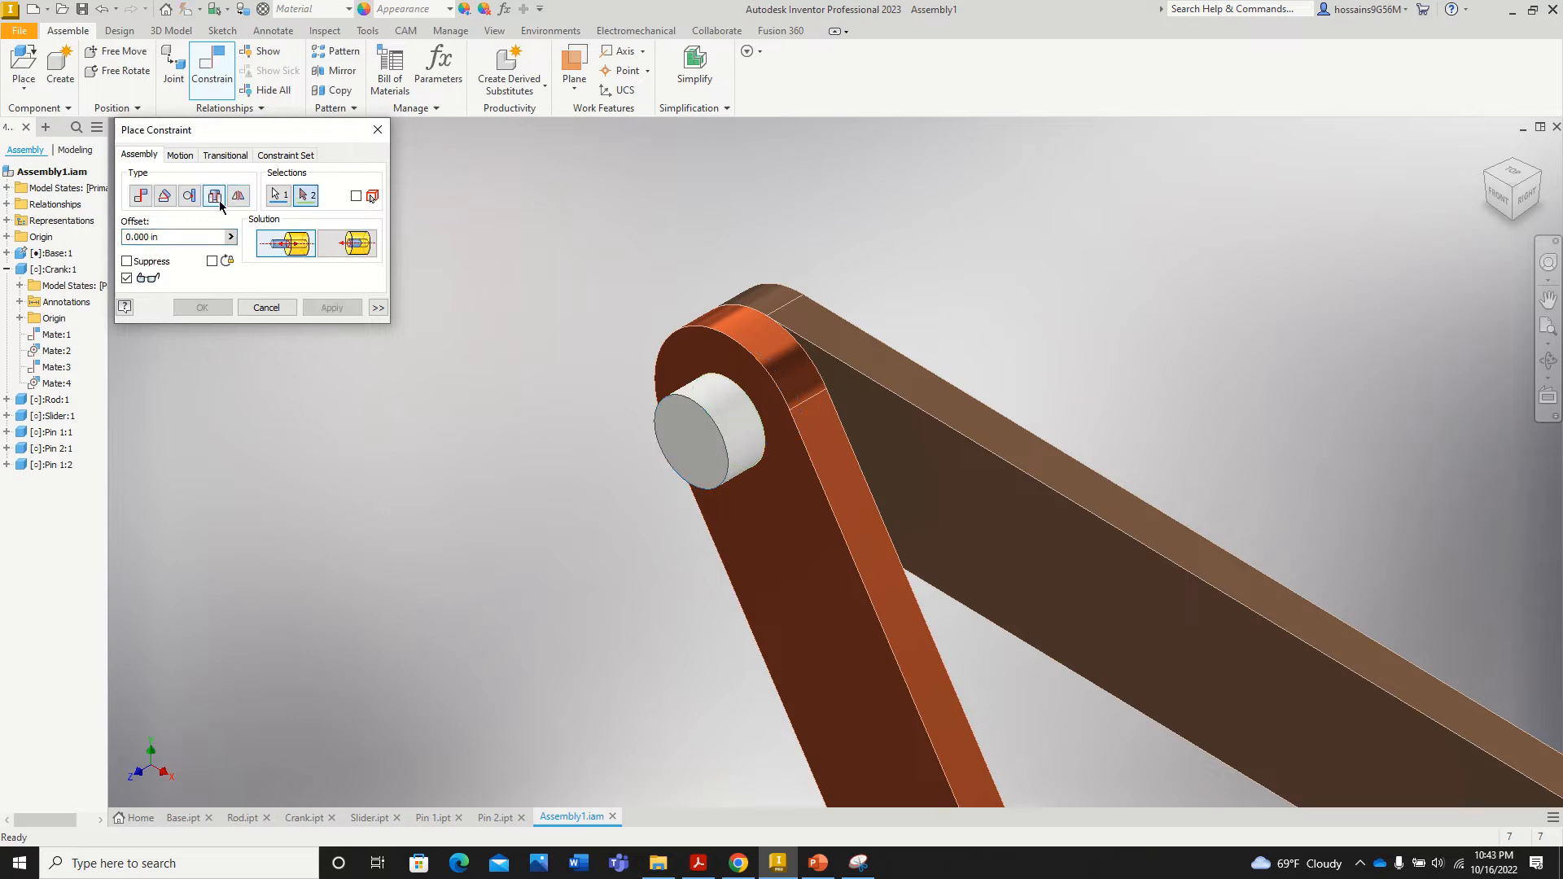
click(378, 129)
Step: Insert the free short pin flush into the crank's free-end hole with an Insert constraint, aligned solution and 0.000 in offset
click(213, 78)
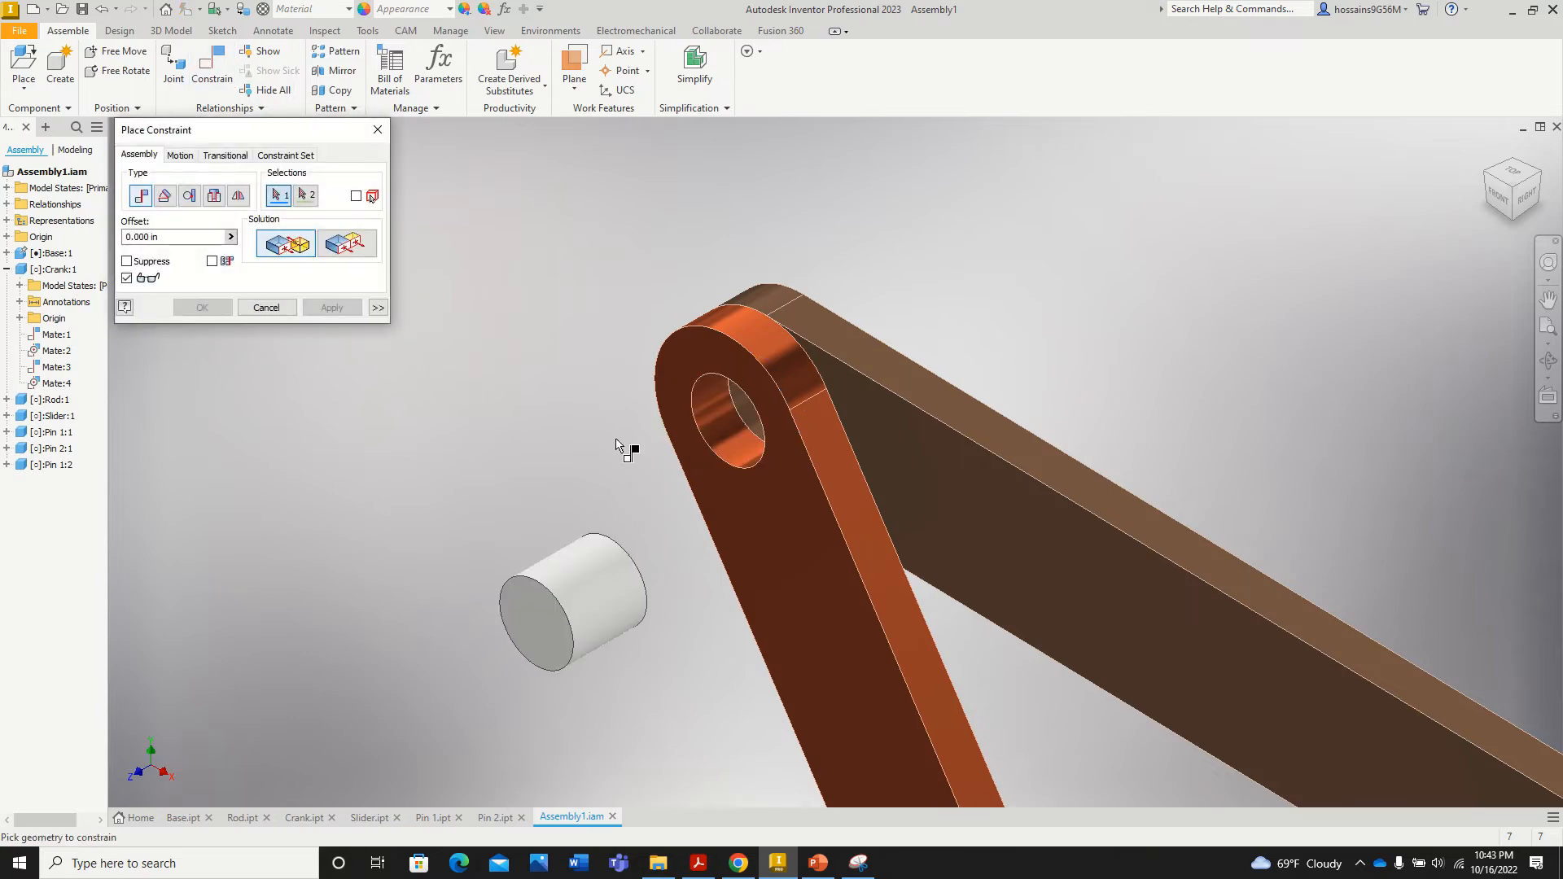
click(213, 197)
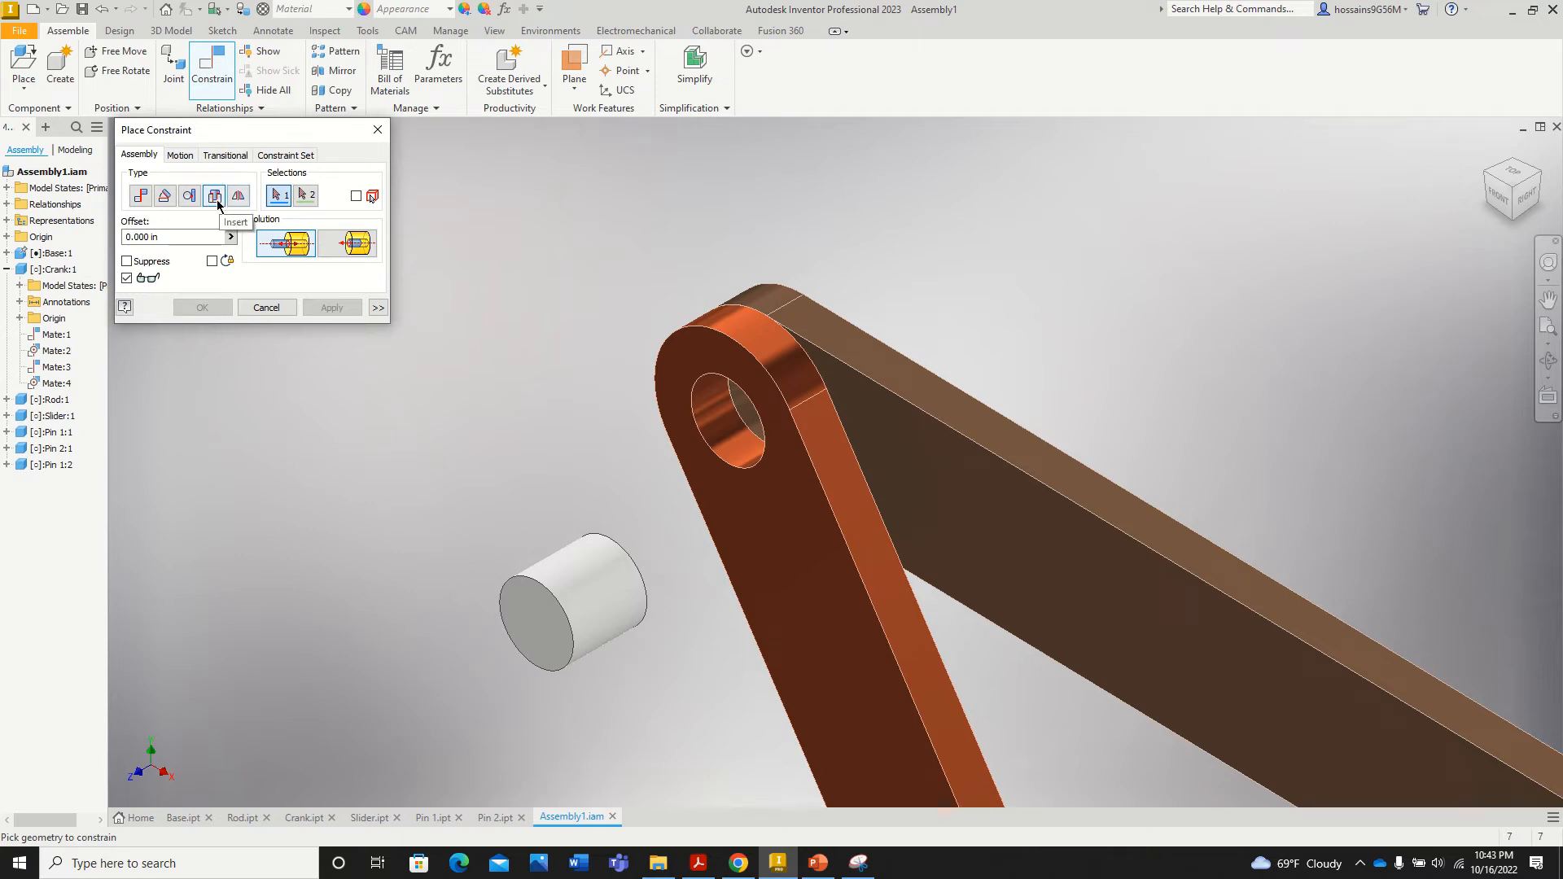
click(605, 588)
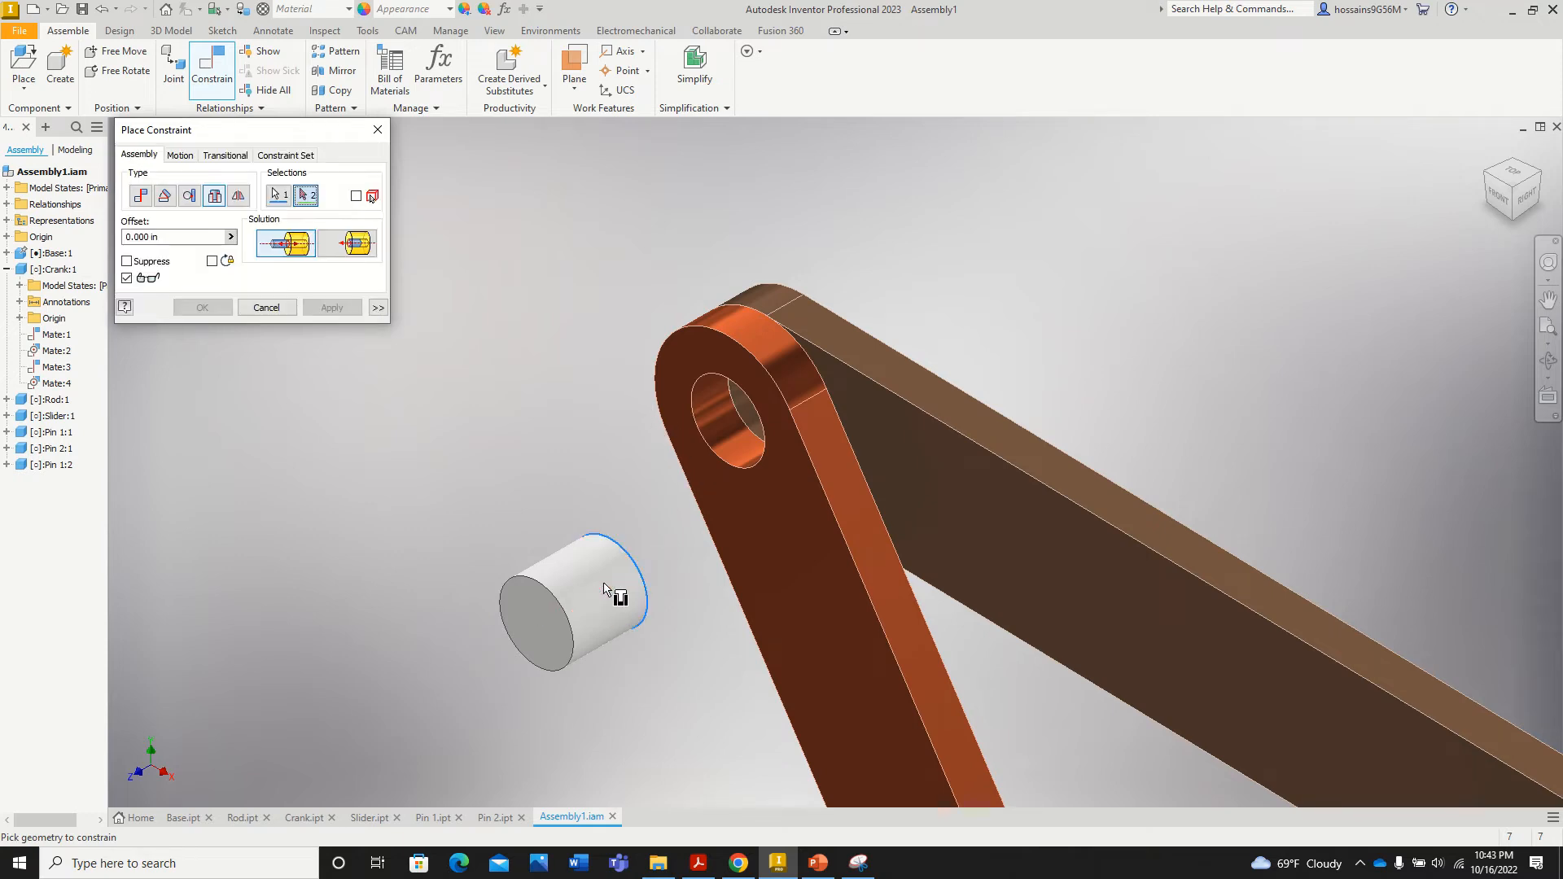
click(707, 445)
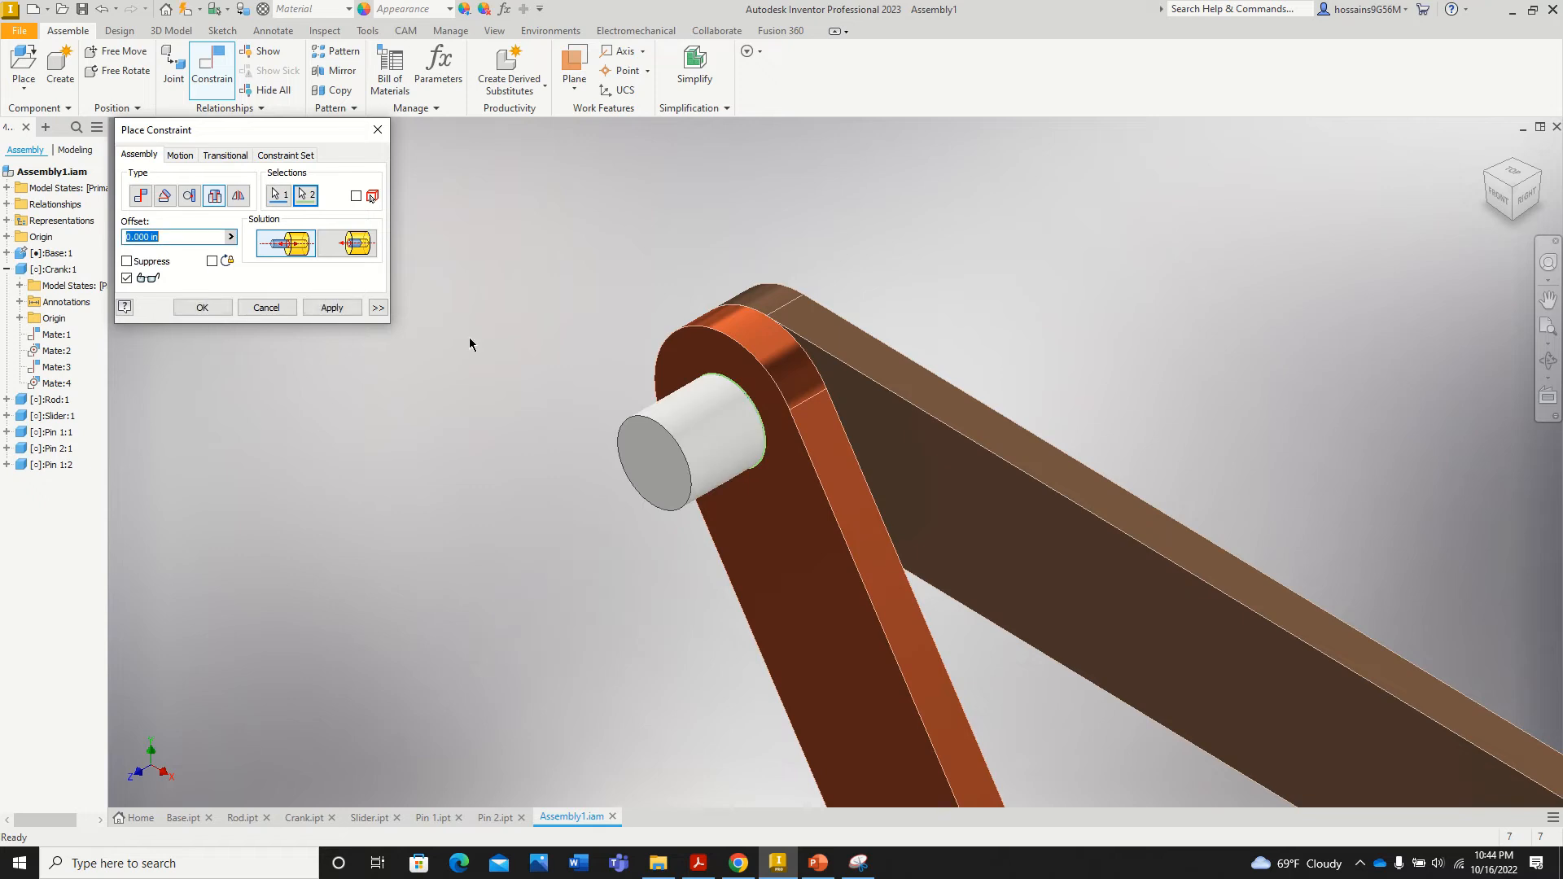
click(351, 245)
click(331, 306)
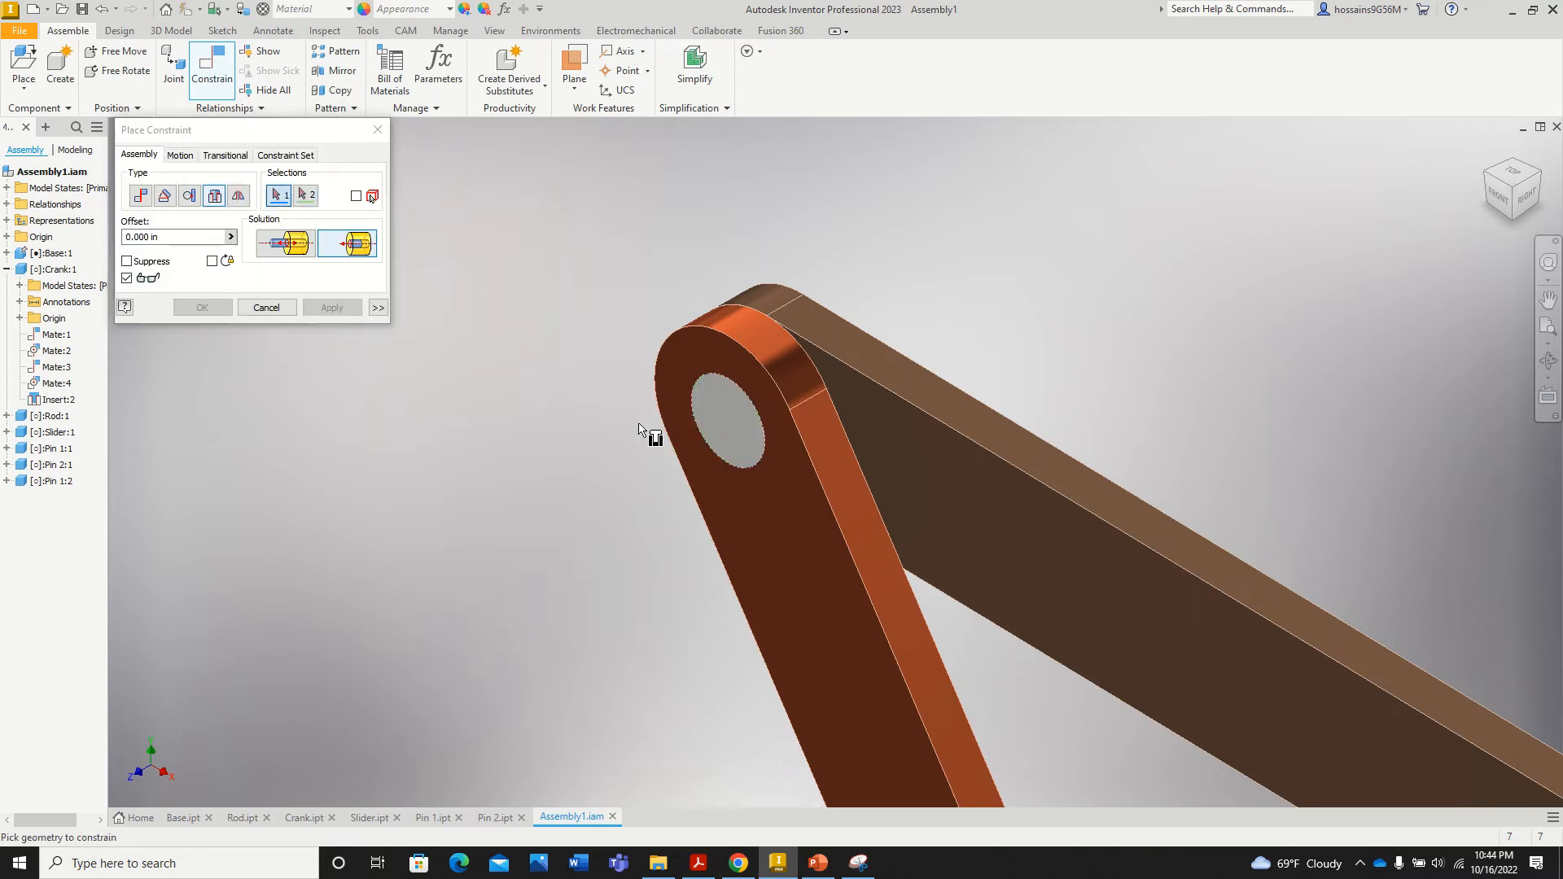
scroll(725, 416, down, 5)
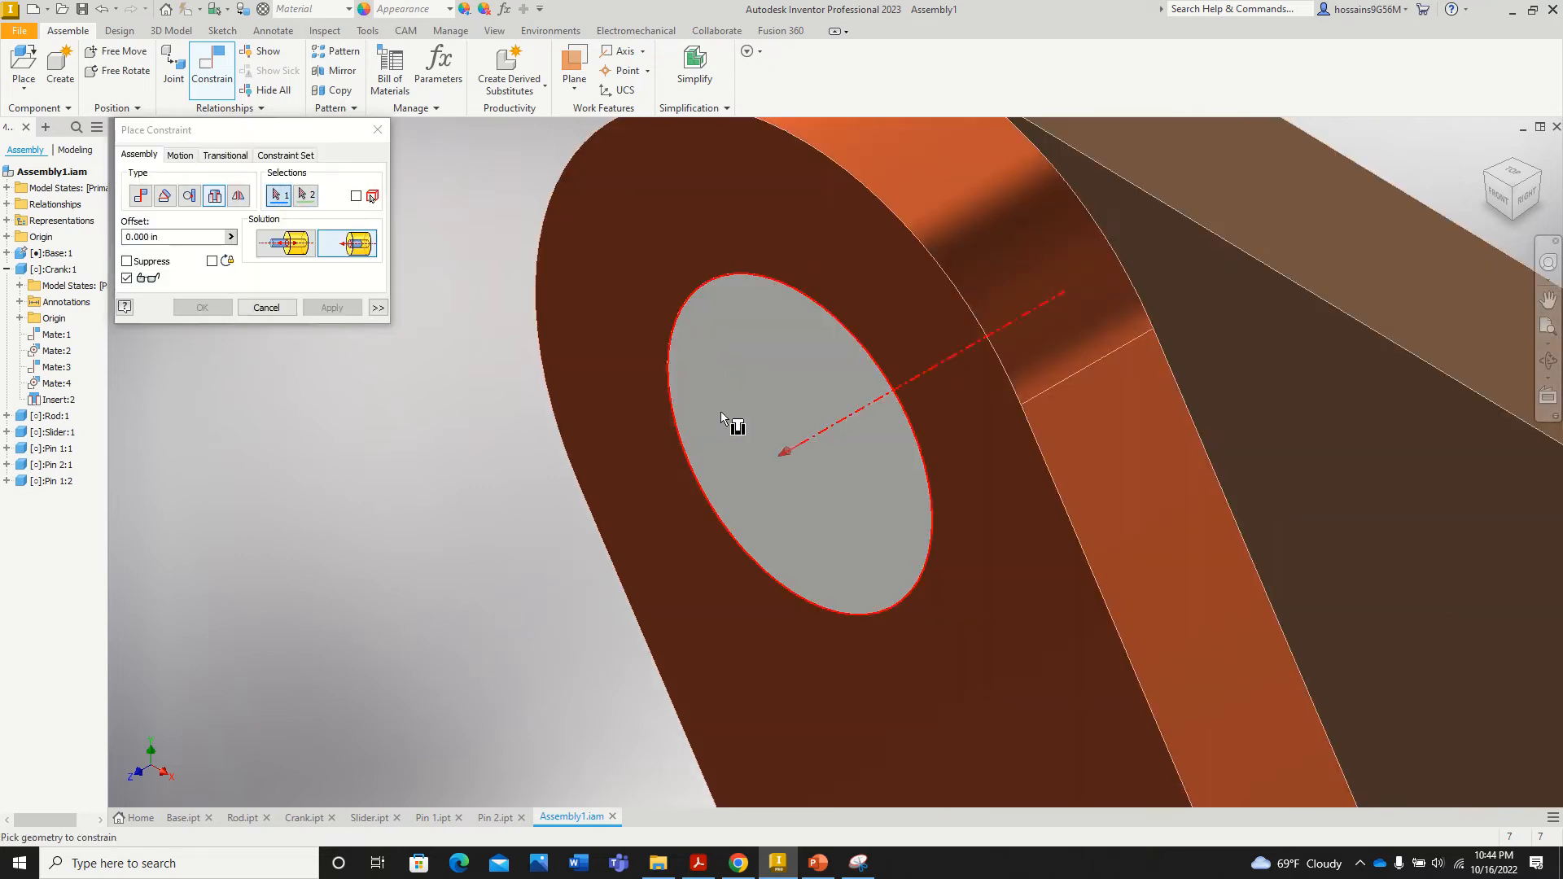
click(377, 130)
Step: Swing the crank and rod around the base to test the motion of the pinned joint
scroll(413, 450, up, 6)
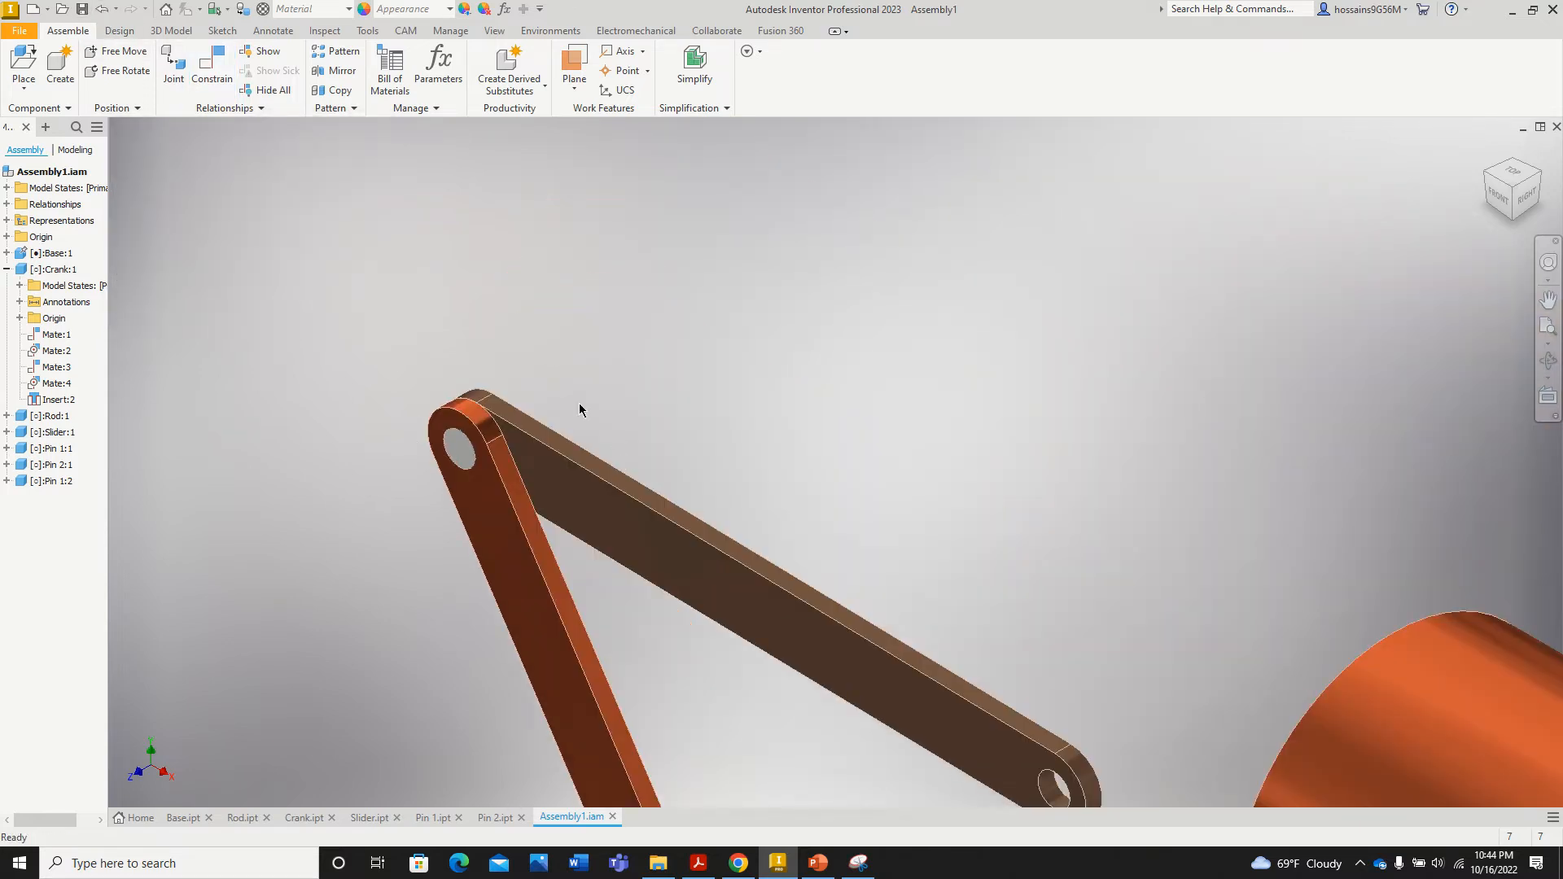
scroll(580, 405, up, 6)
drag(603, 435, 535, 473)
scroll(539, 461, down, 6)
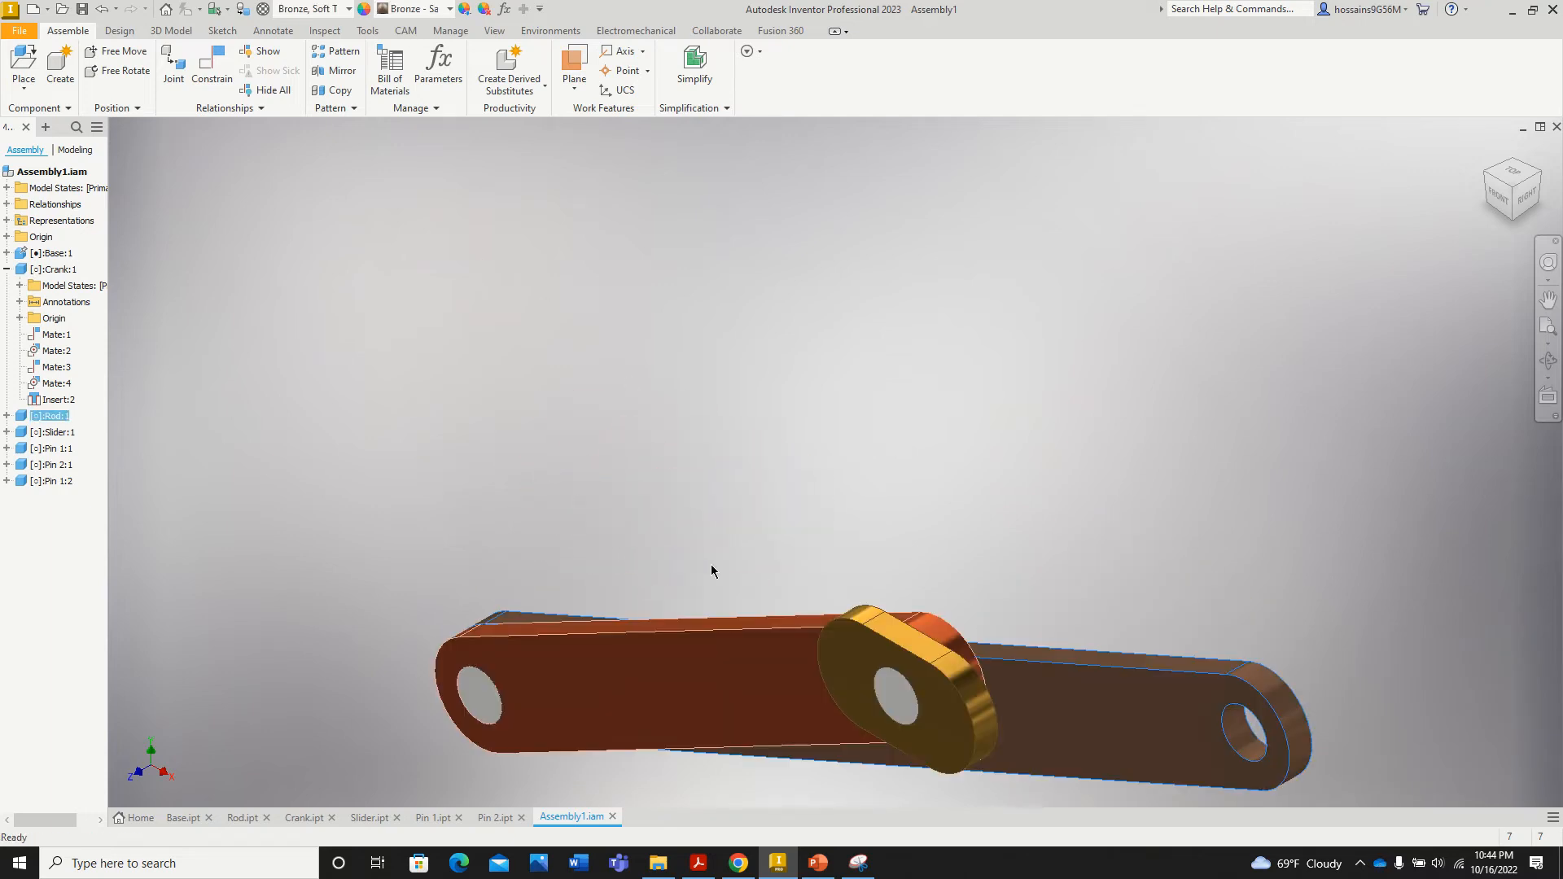
scroll(712, 571, up, 5)
drag(799, 603, 986, 435)
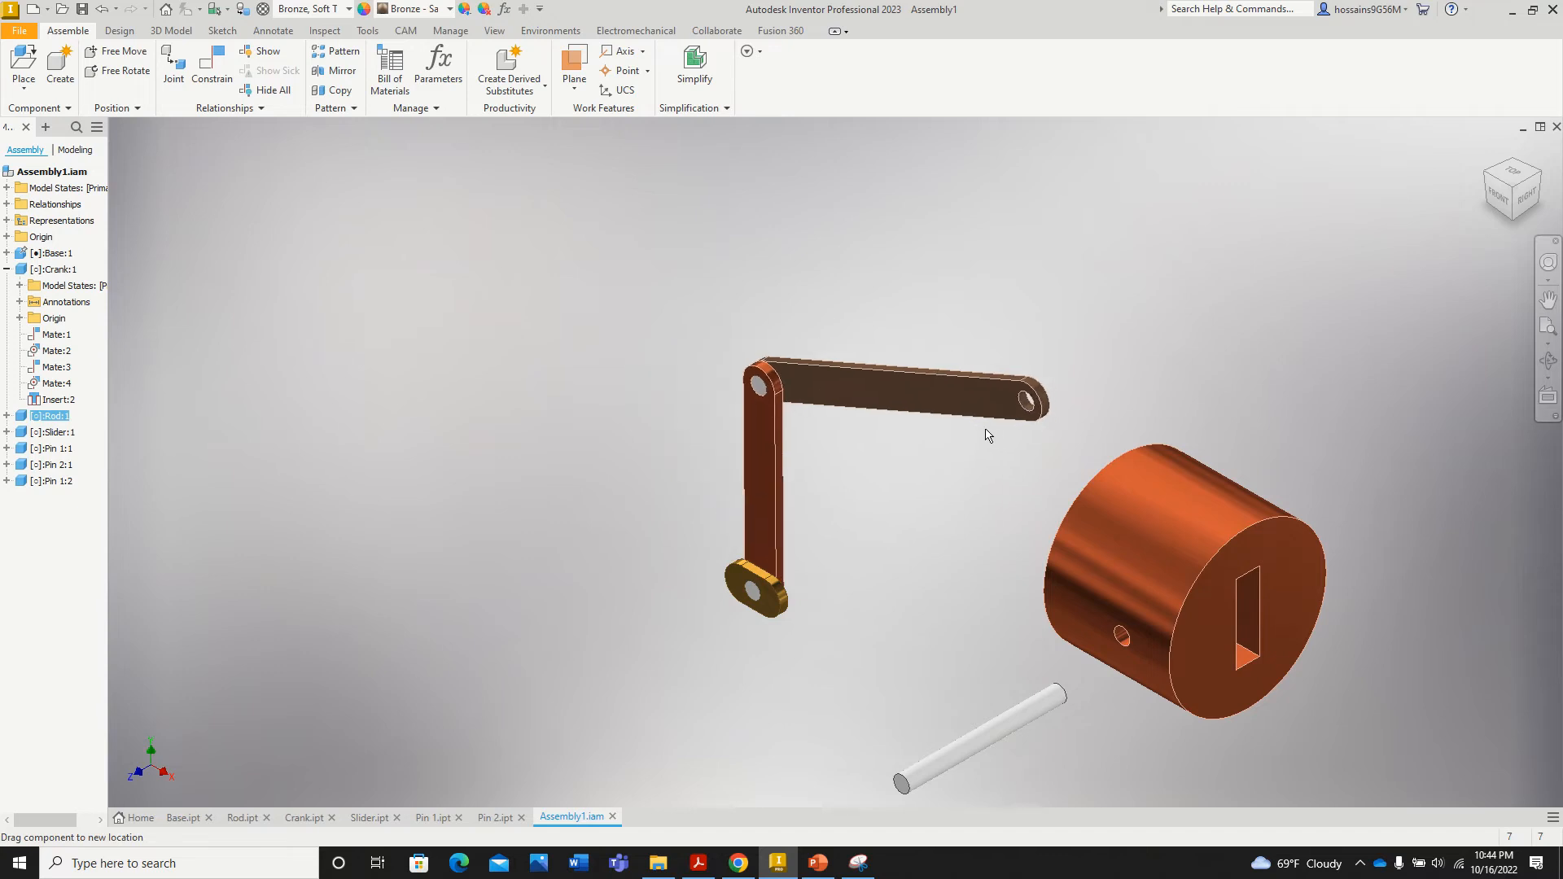
Step: Move the slider to the opposite side of the base, and swing the crank and rod outward, away from the slider
drag(1302, 612, 1298, 486)
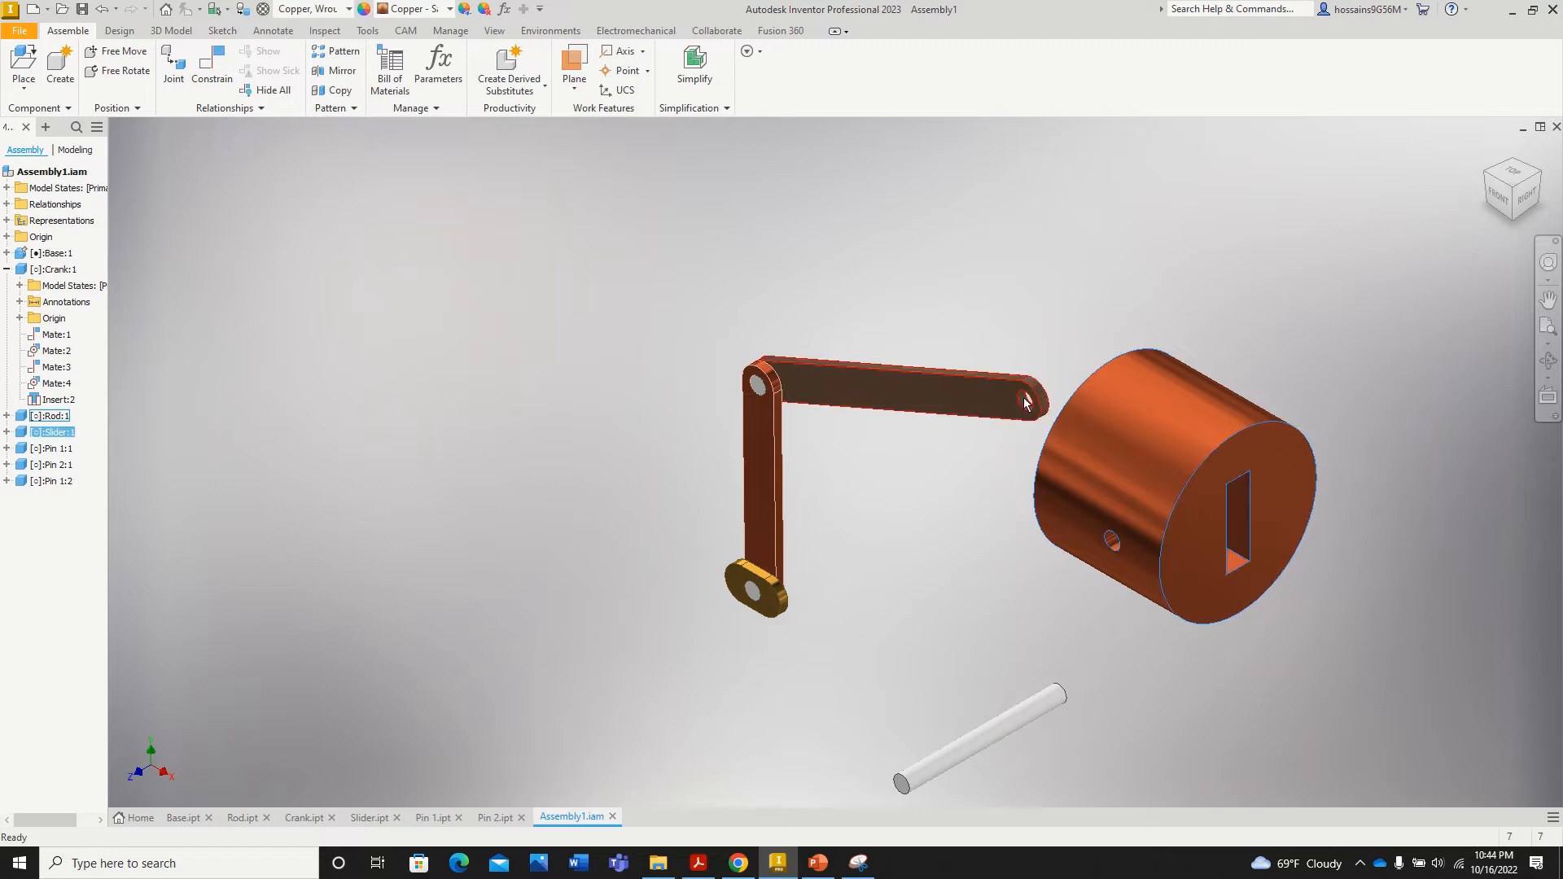
drag(1160, 461, 350, 329)
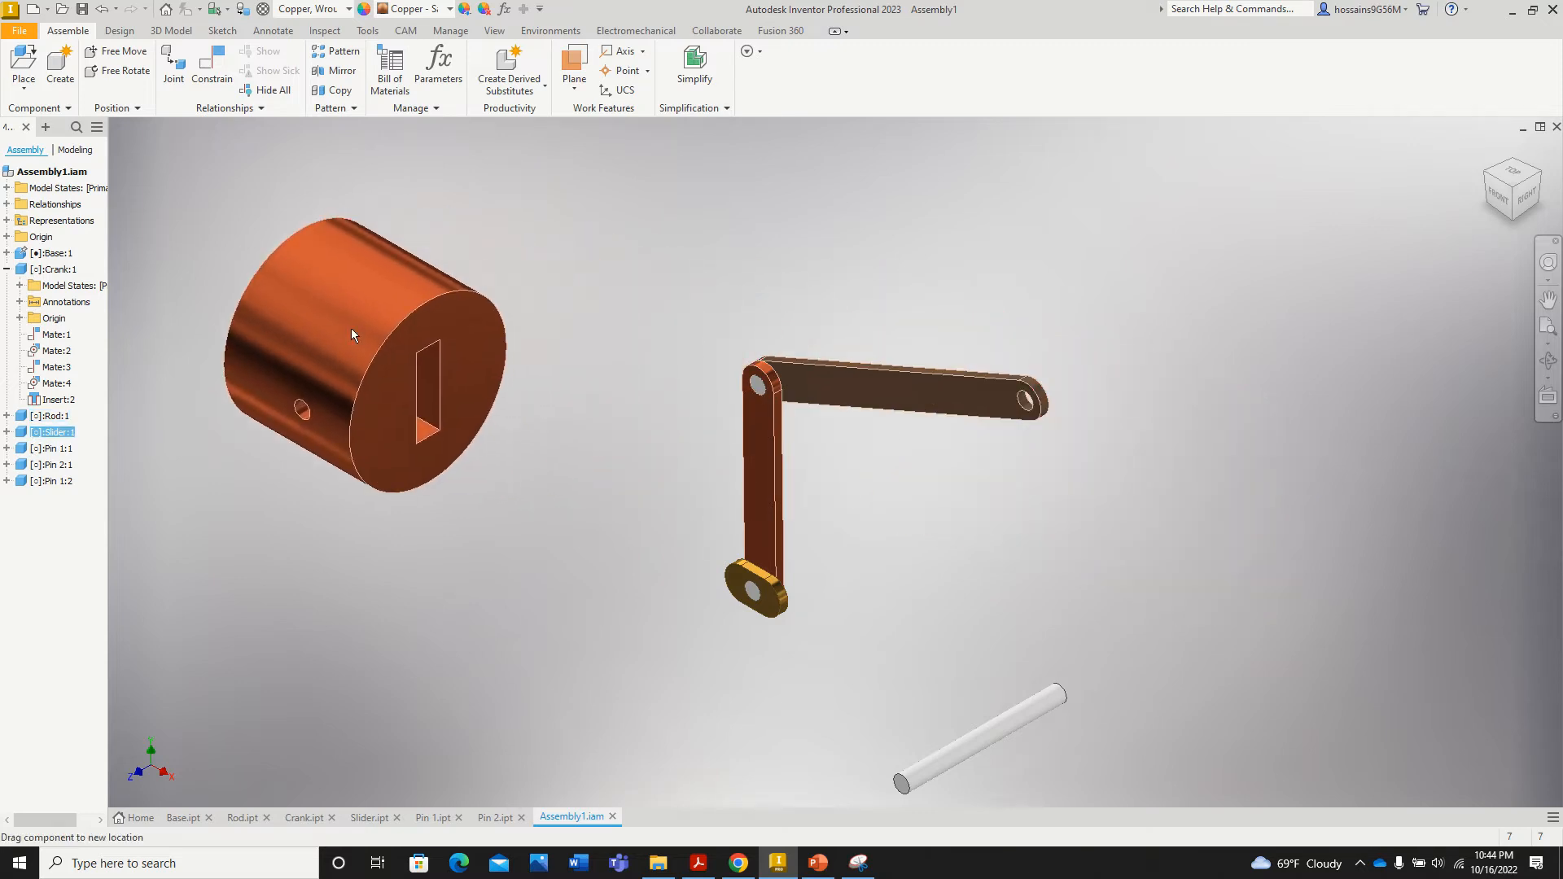
drag(1032, 370, 692, 350)
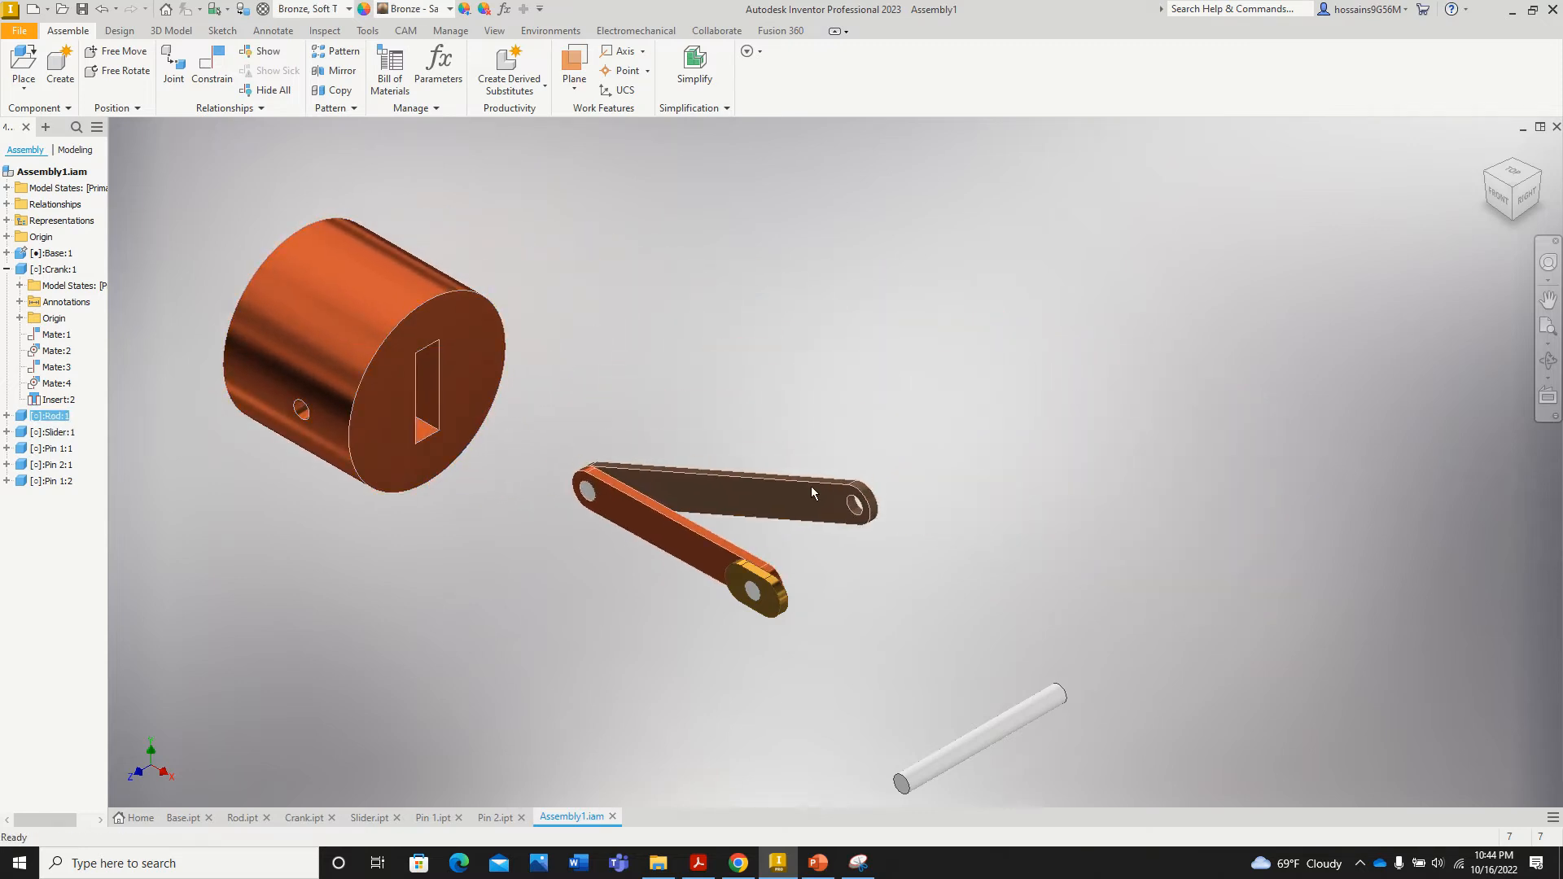
drag(867, 494, 1092, 359)
drag(918, 408, 1201, 640)
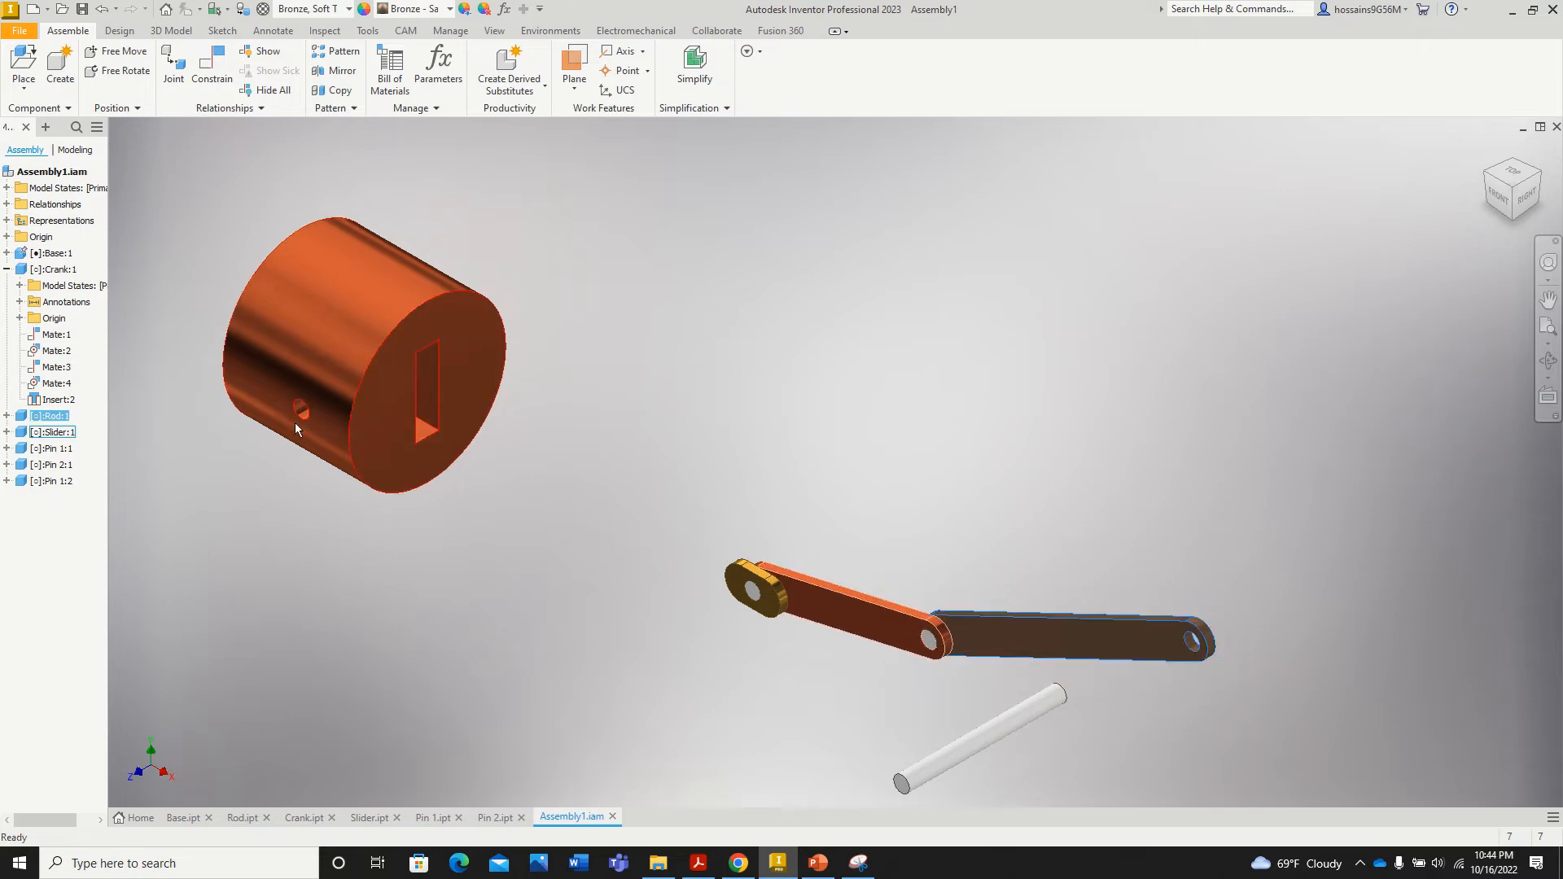
scroll(296, 423, up, 5)
scroll(314, 427, down, 4)
scroll(946, 708, down, 4)
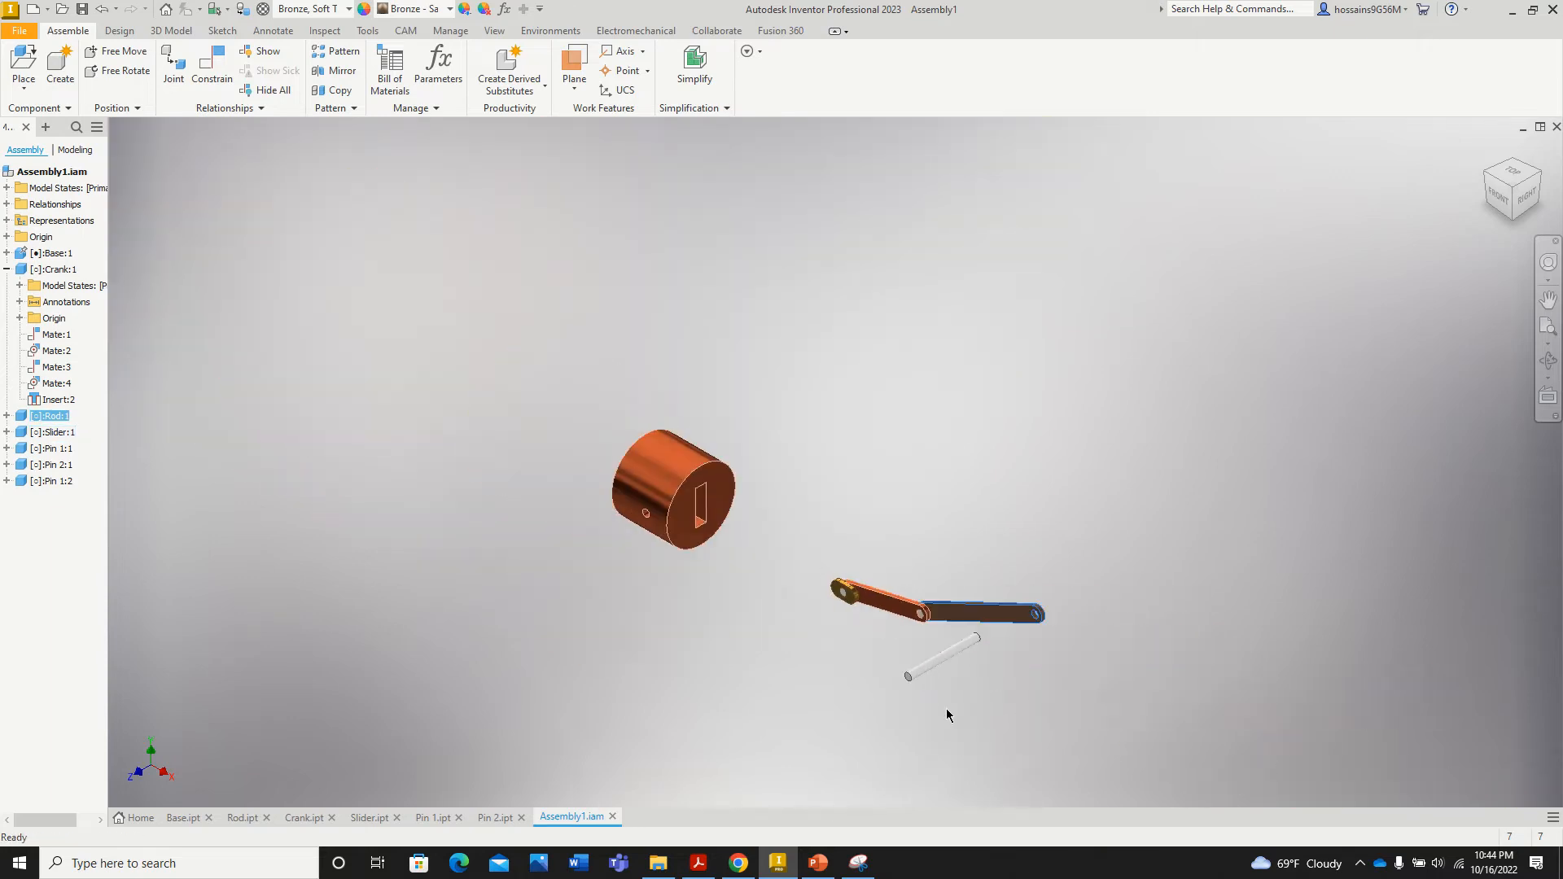
scroll(935, 607, up, 5)
scroll(881, 524, down, 5)
scroll(796, 437, up, 4)
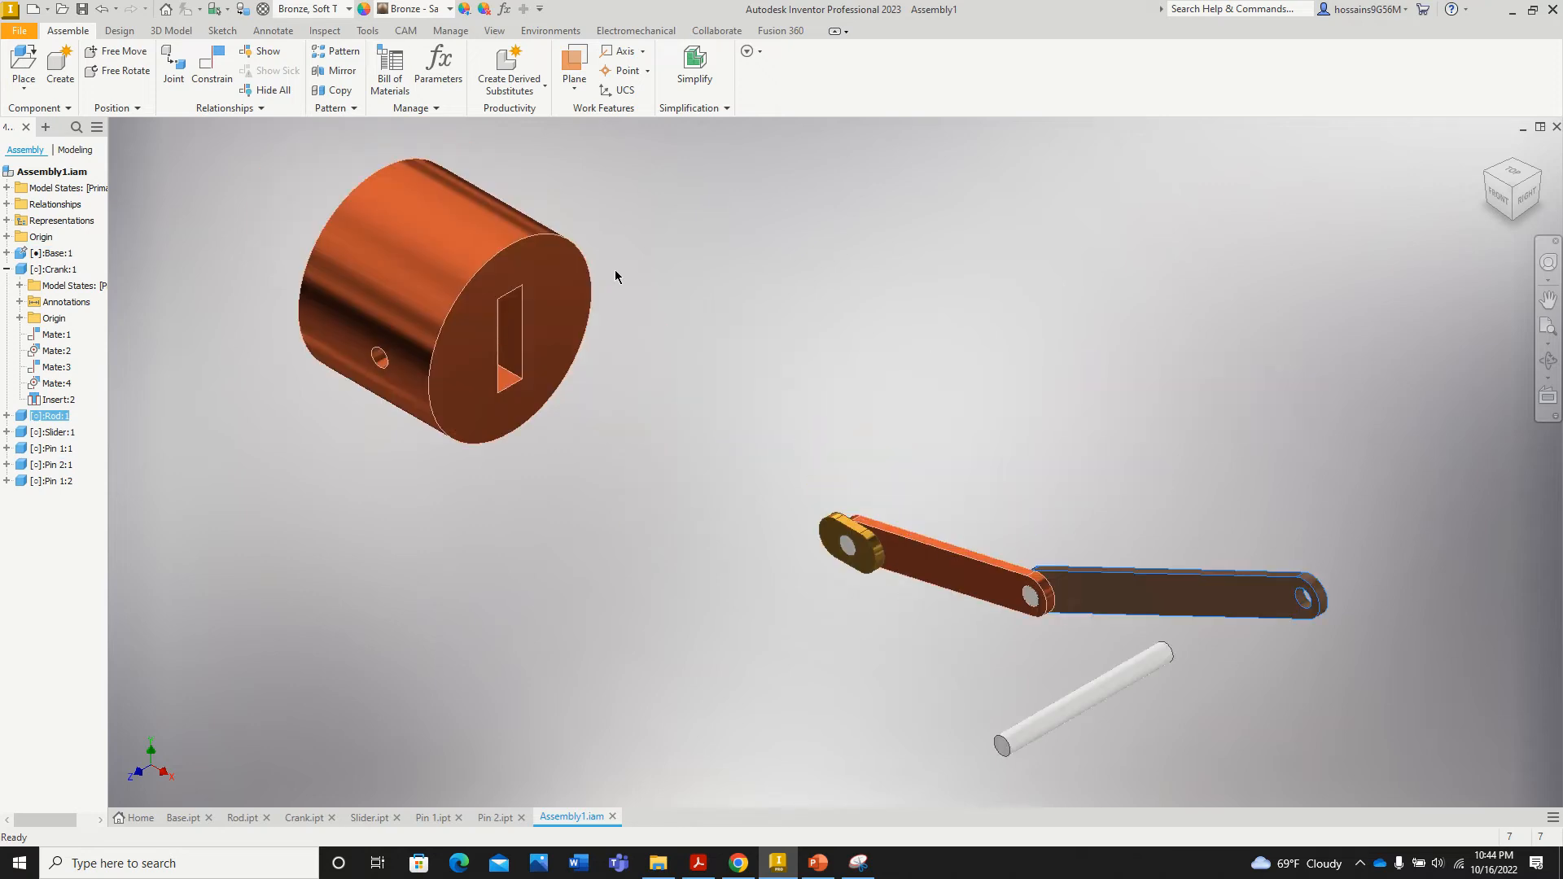
click(446, 488)
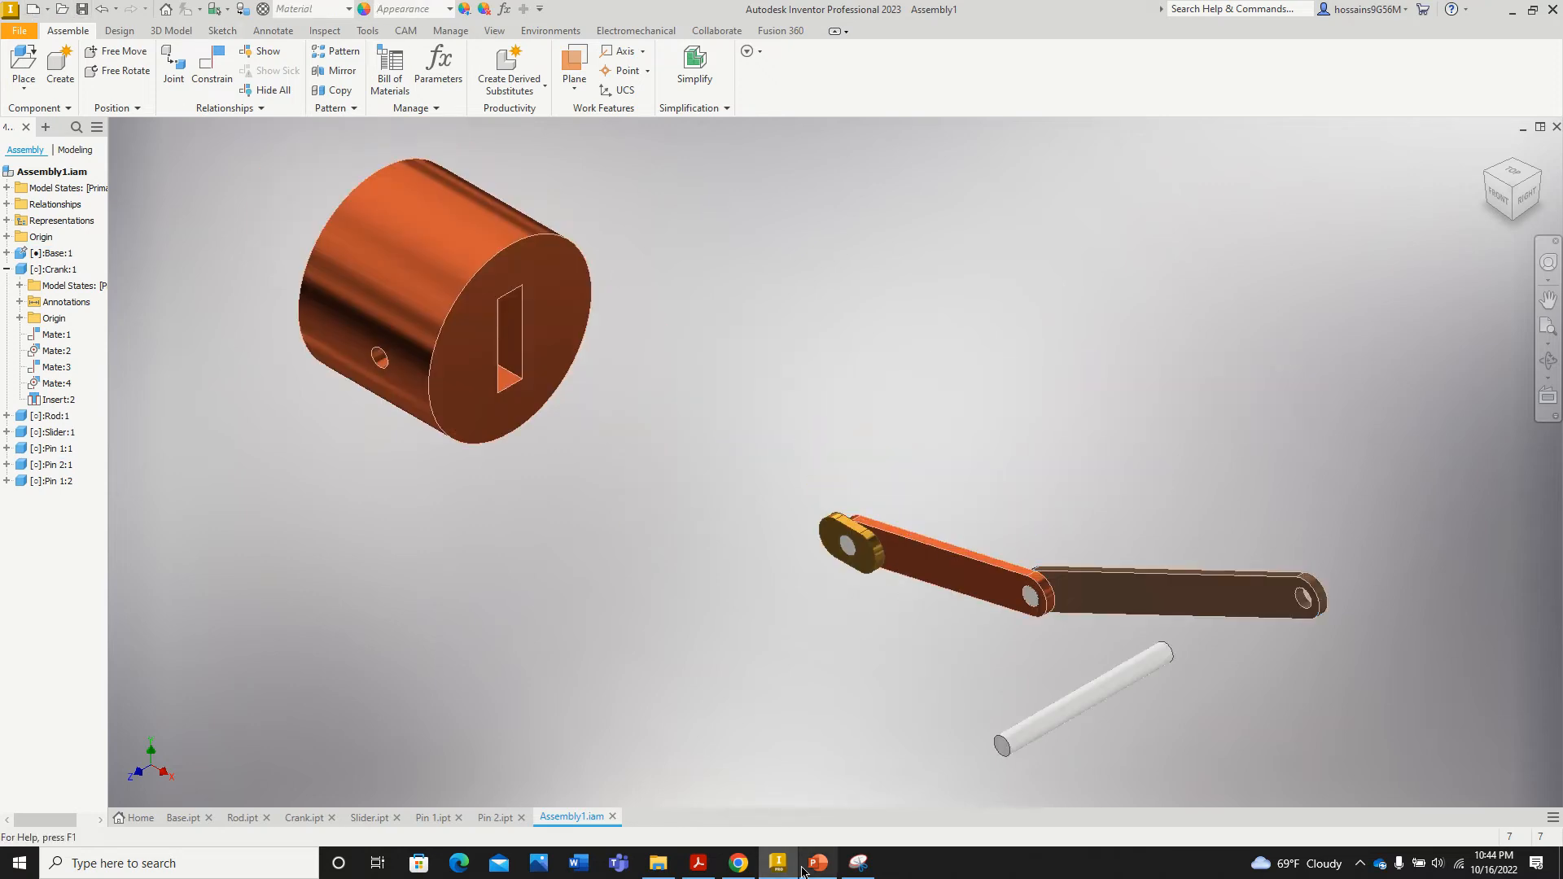
click(815, 866)
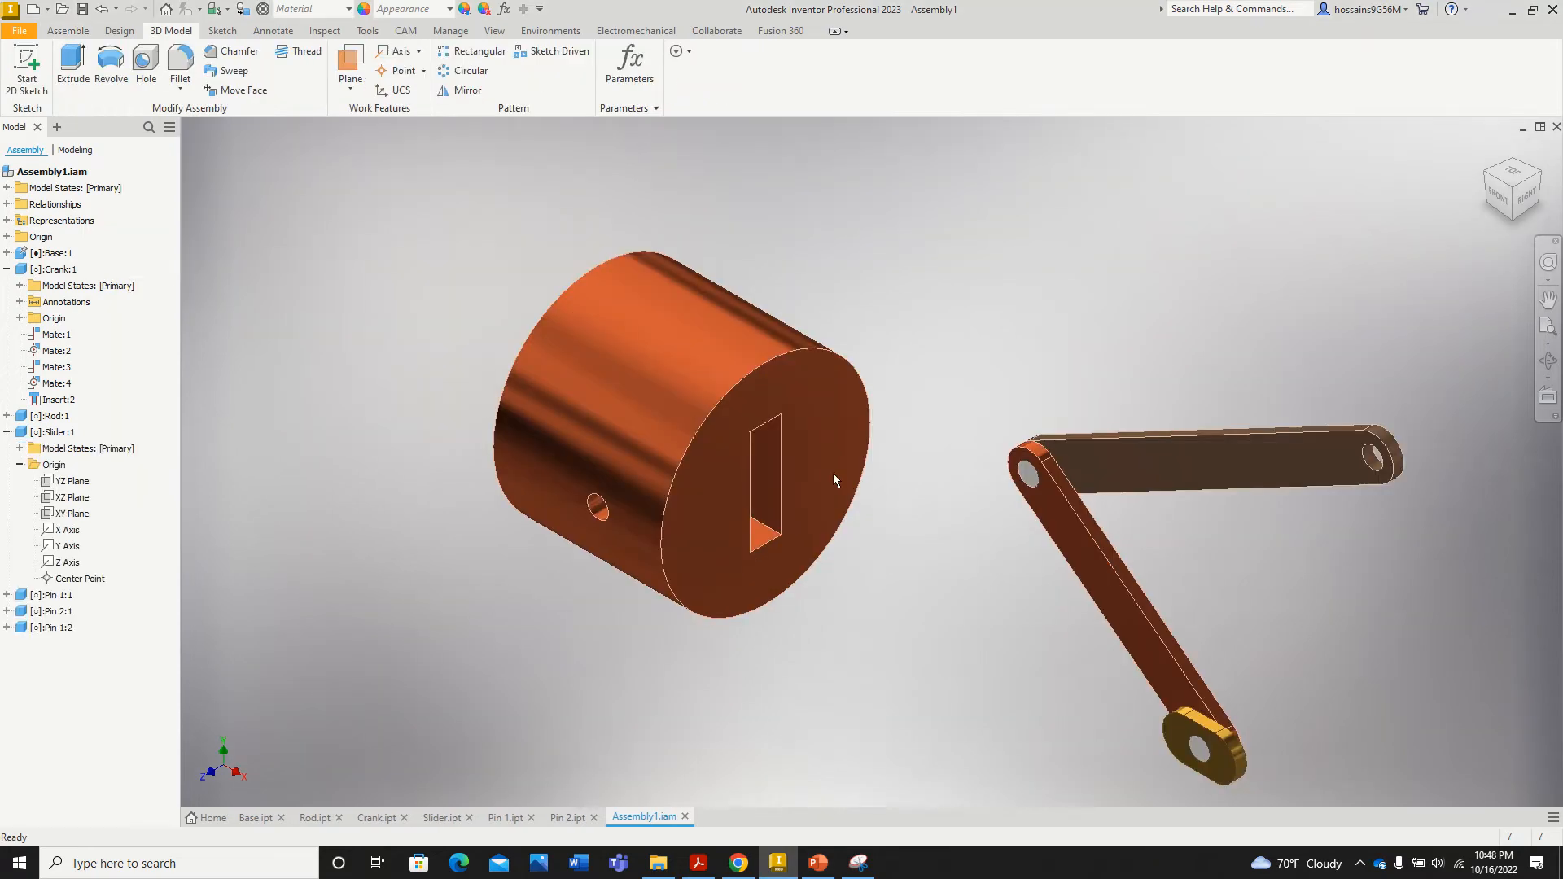
Step: Examine the slider's slot and cross hole up close, and list its origin planes and axes in the model browser
scroll(614, 383, up, 5)
scroll(614, 391, down, 4)
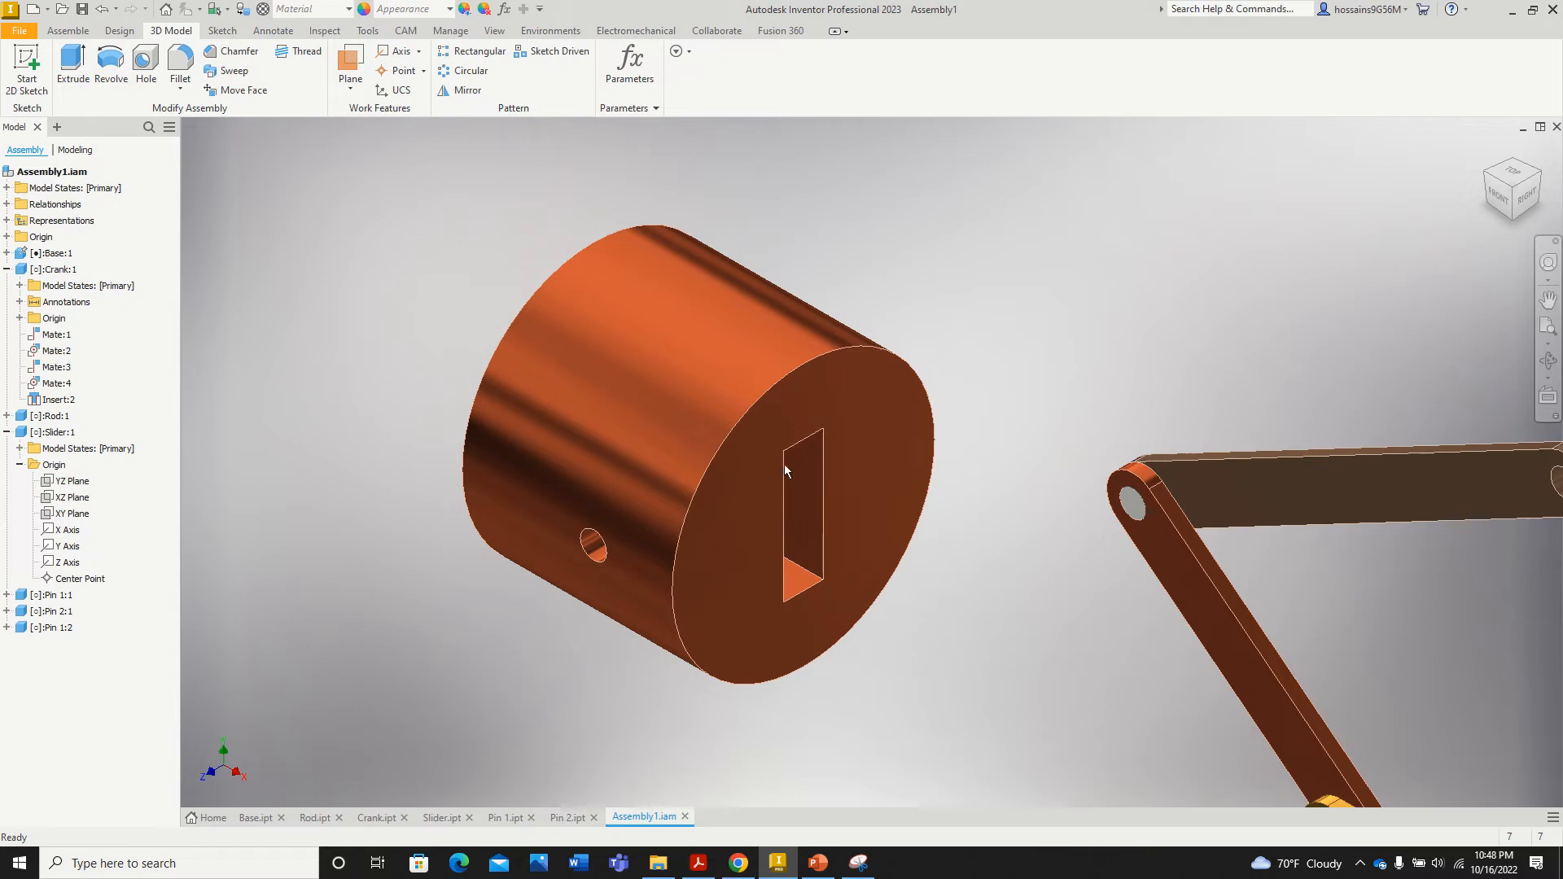
scroll(795, 473, up, 2)
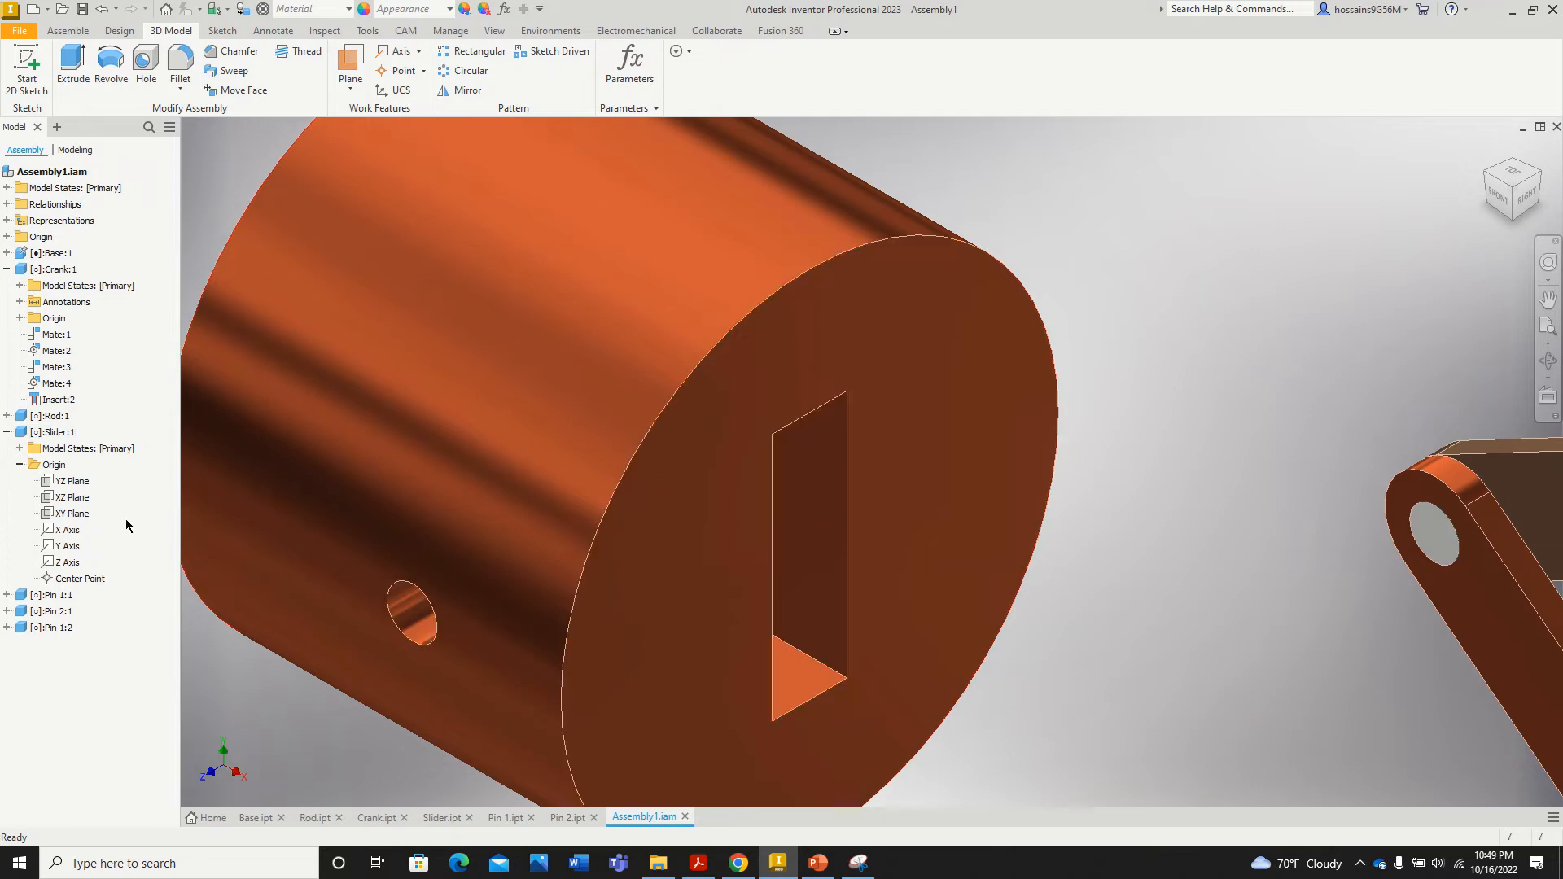
click(7, 432)
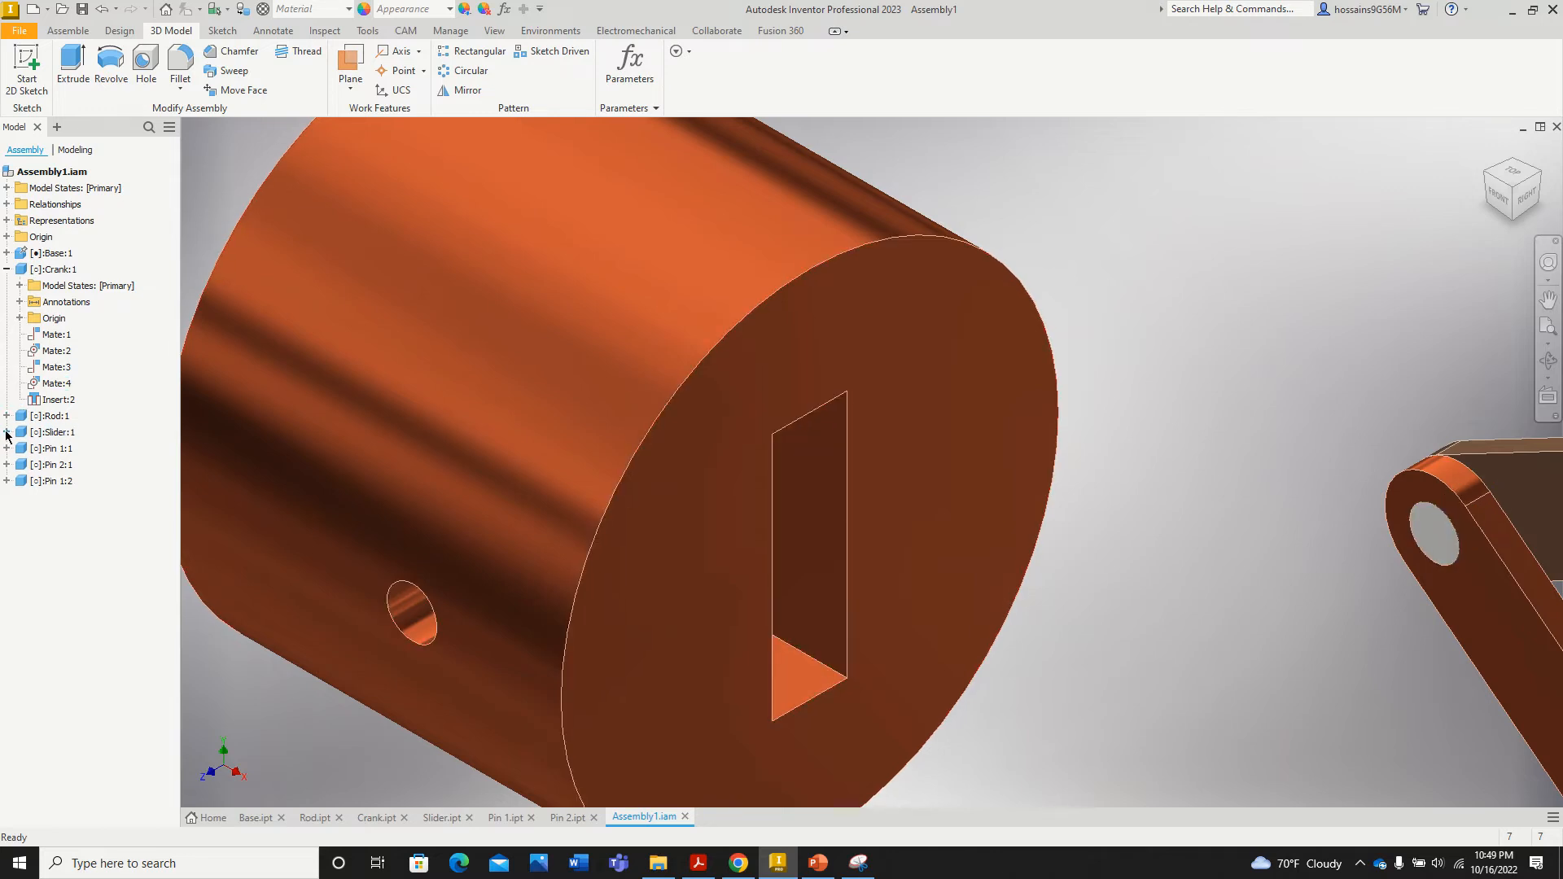
click(6, 432)
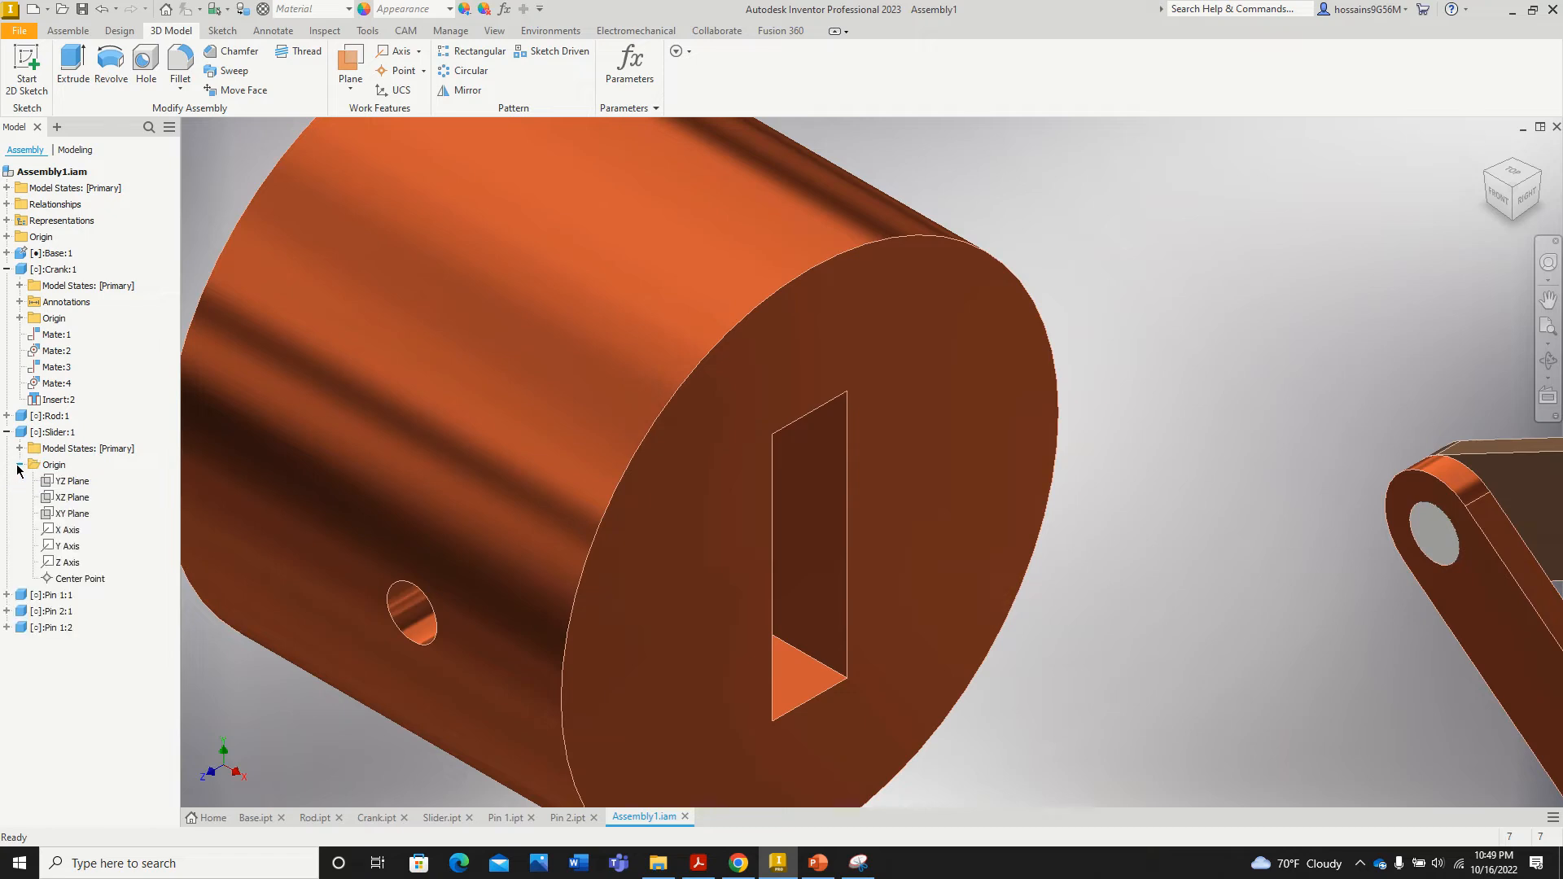
Step: Highlight the slider's XY origin plane to check where it lies relative to the rectangular slot
click(64, 513)
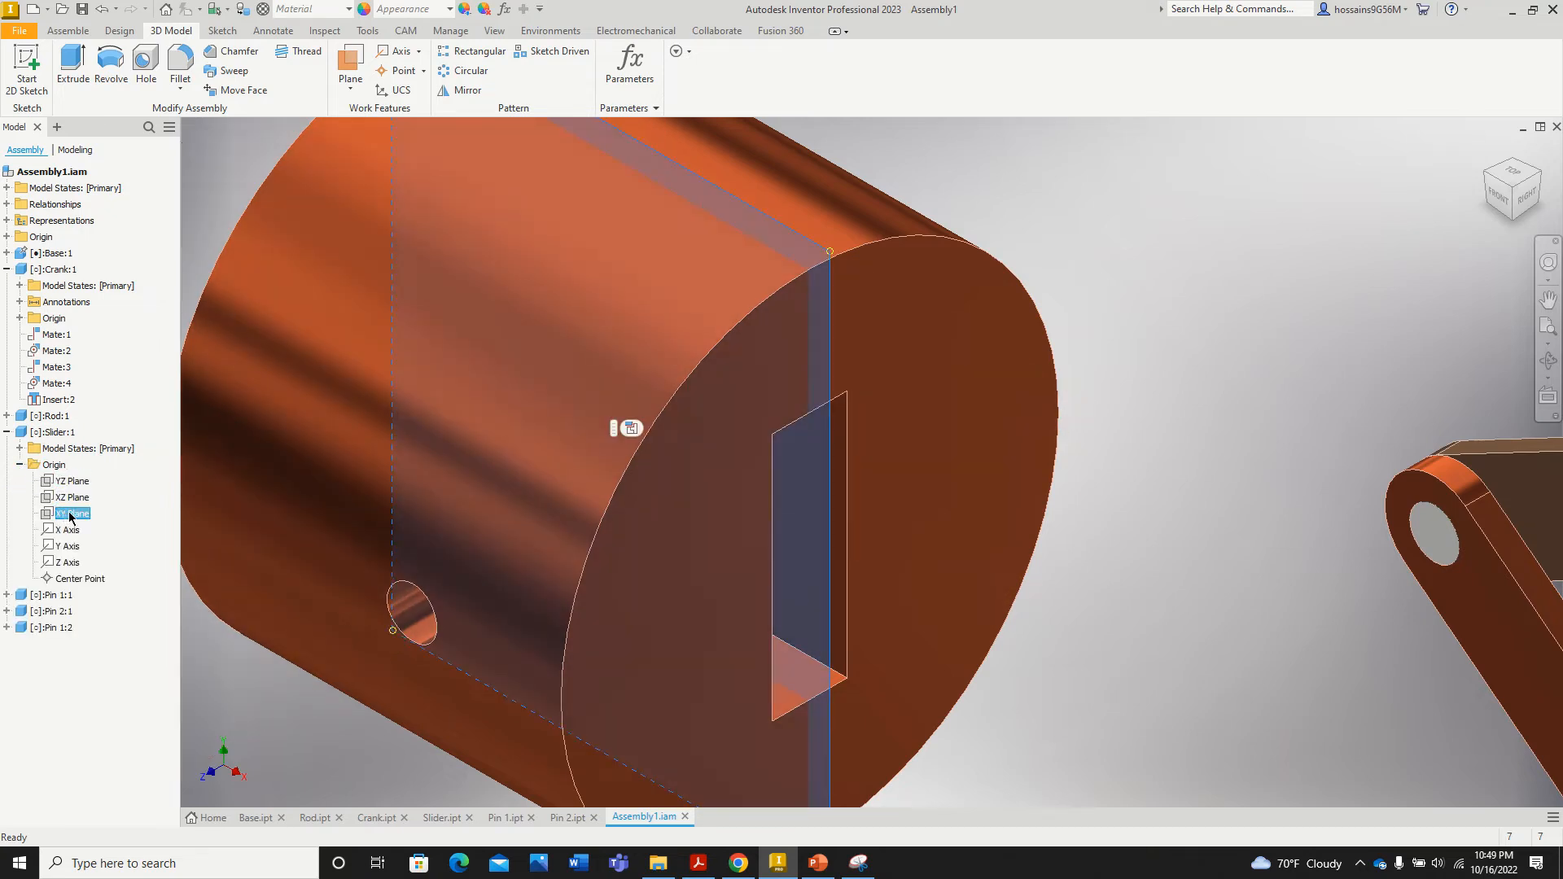
scroll(867, 520, down, 3)
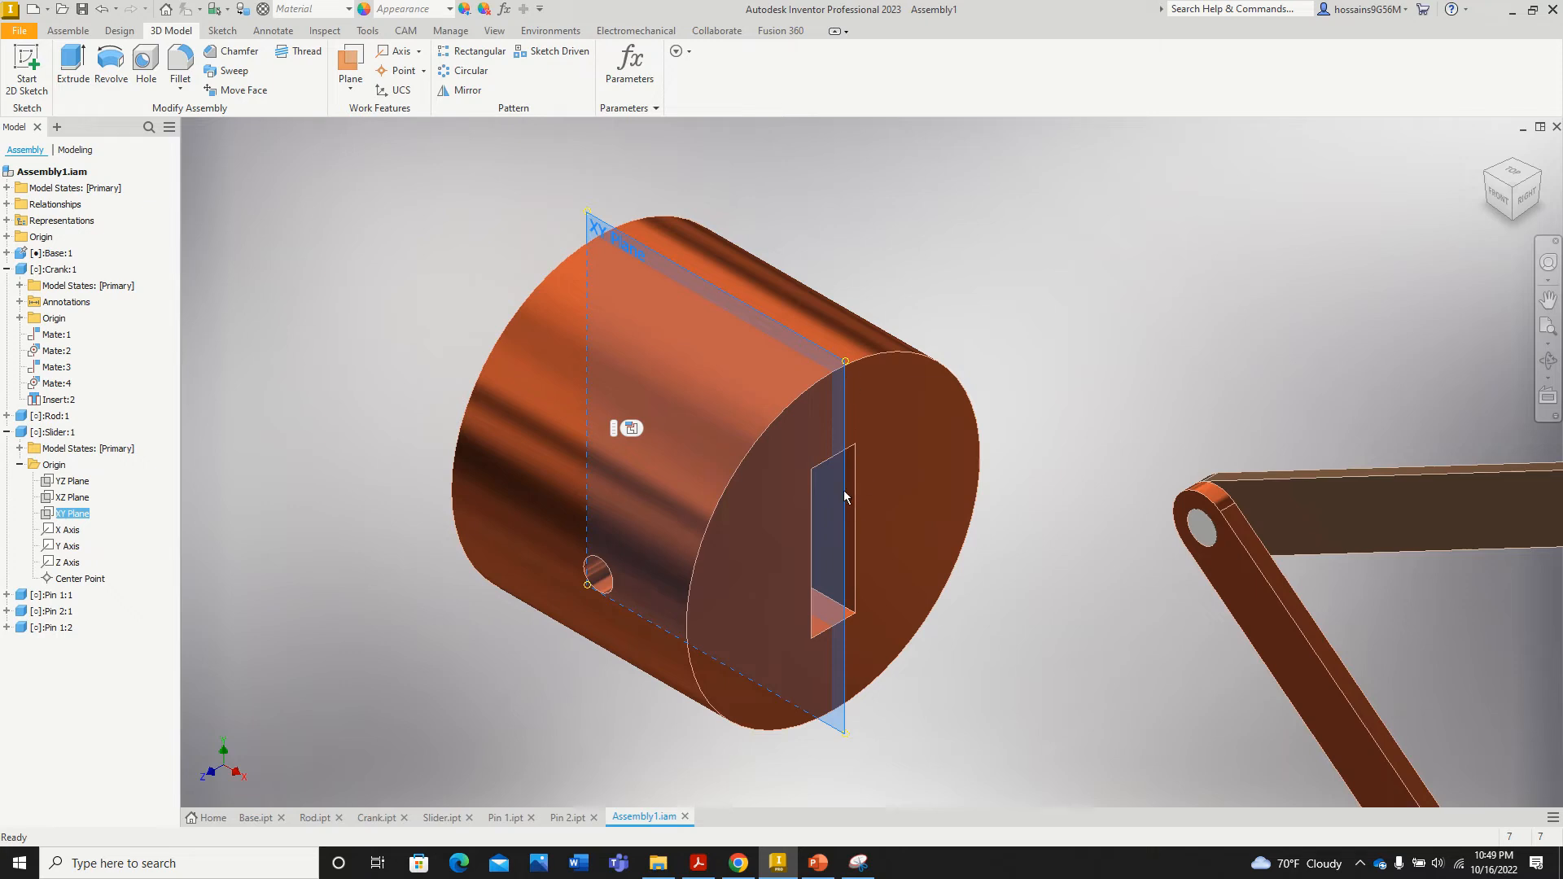
click(156, 538)
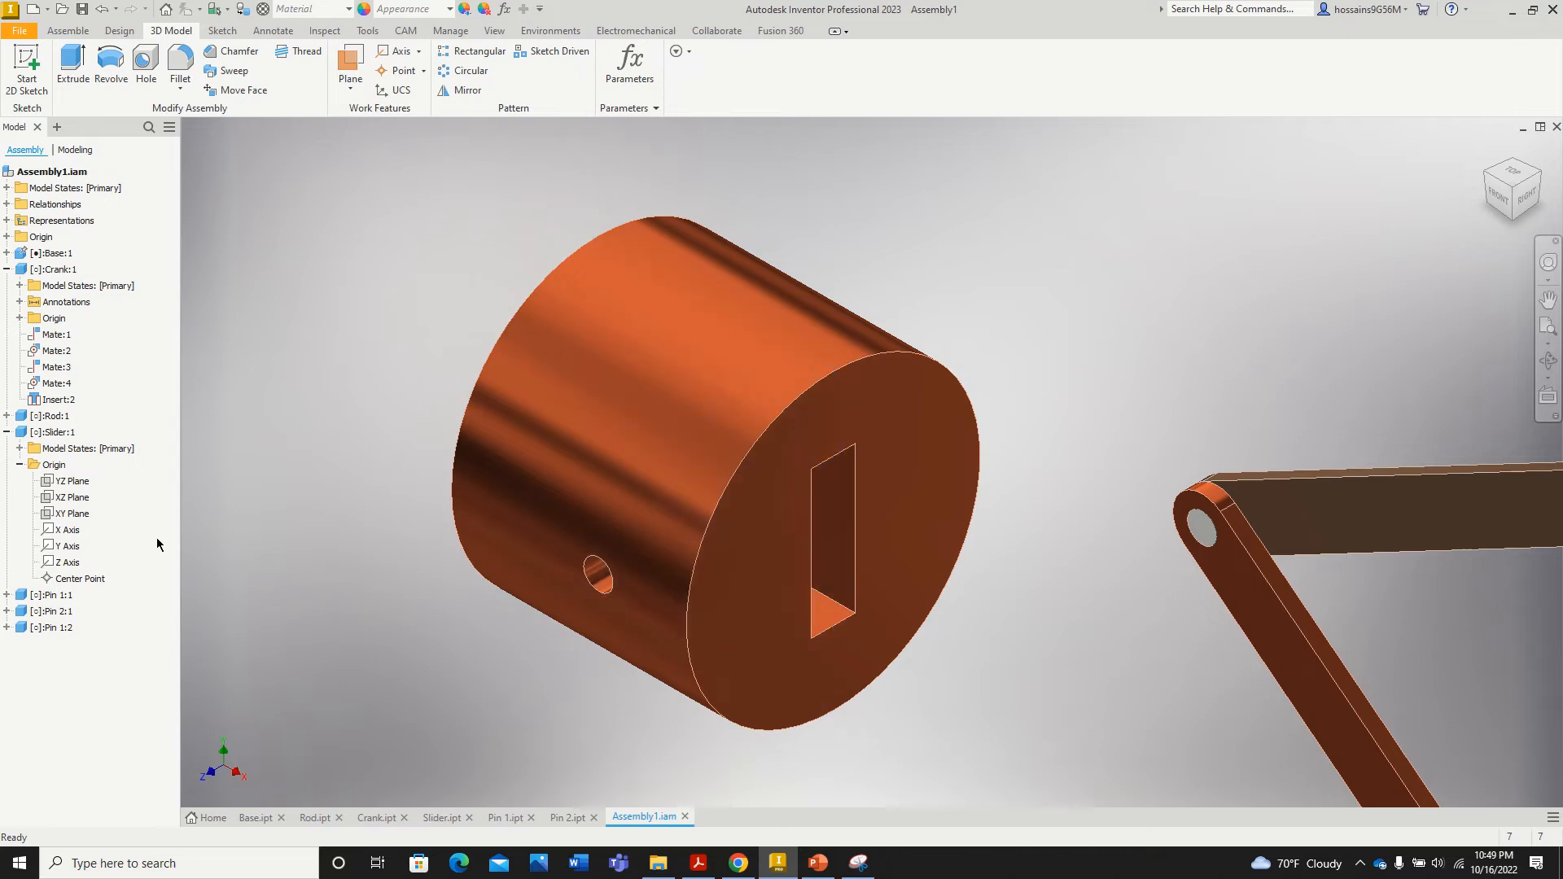
Step: In Slider.ipt, create a work plane midway between the two tall side faces of the rectangular slot
click(440, 819)
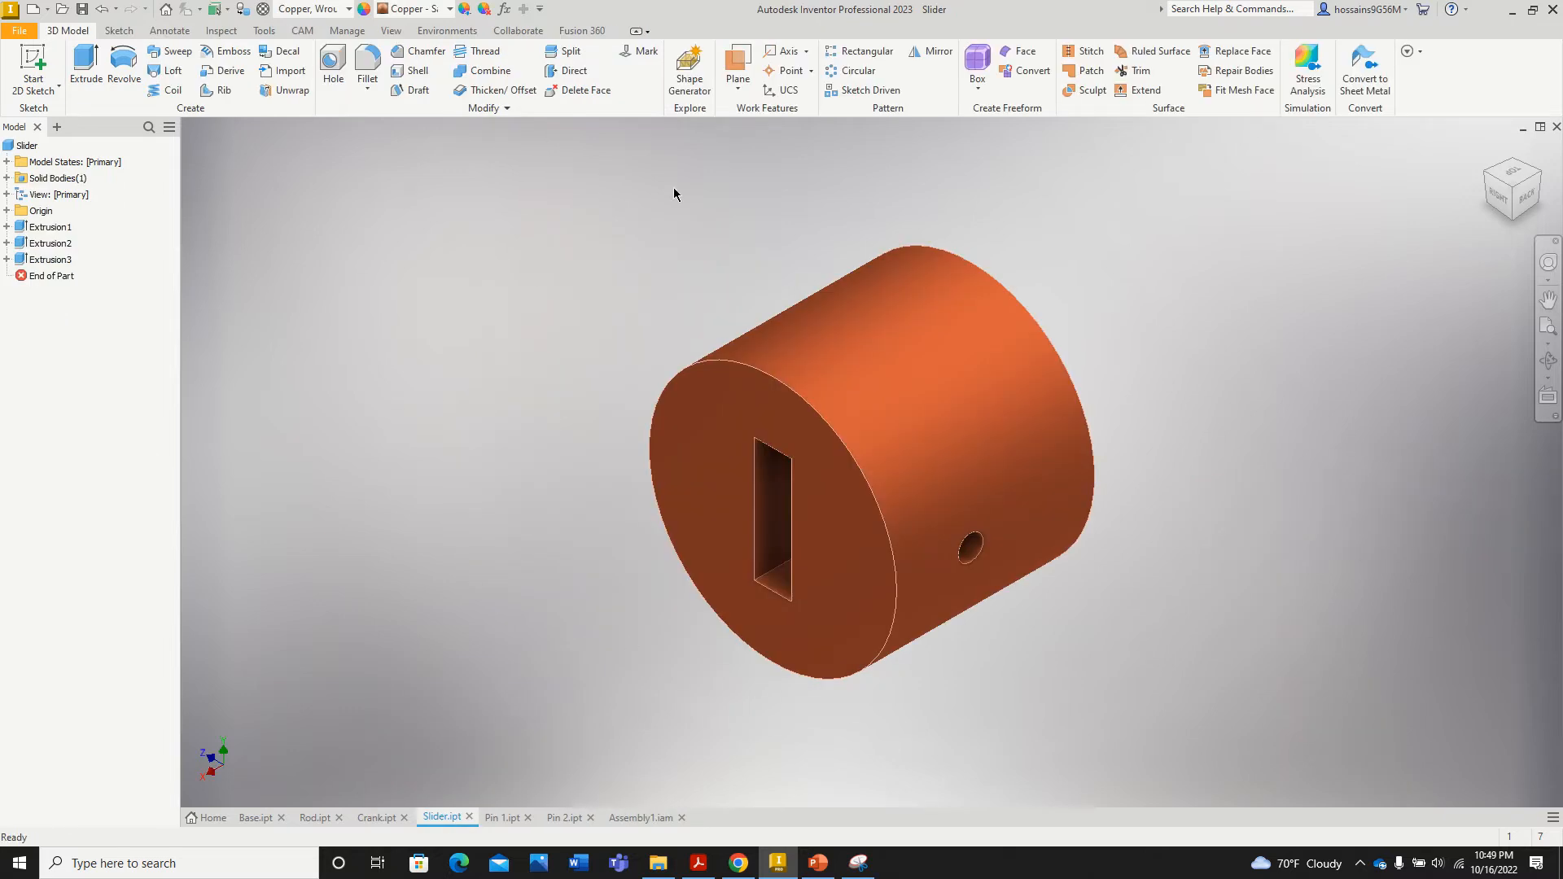
click(738, 88)
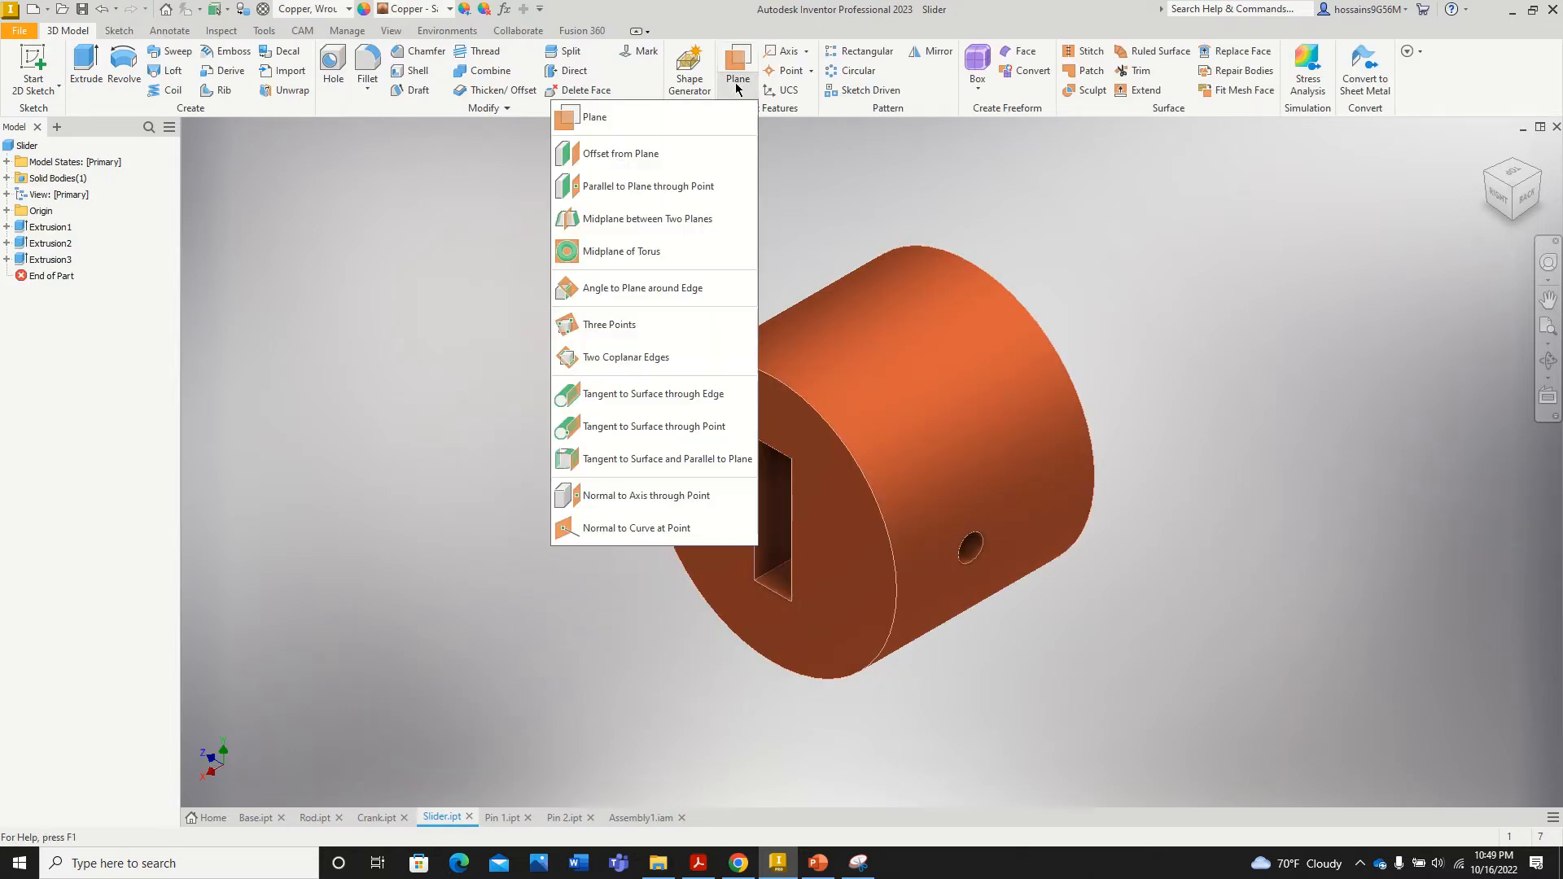
click(615, 222)
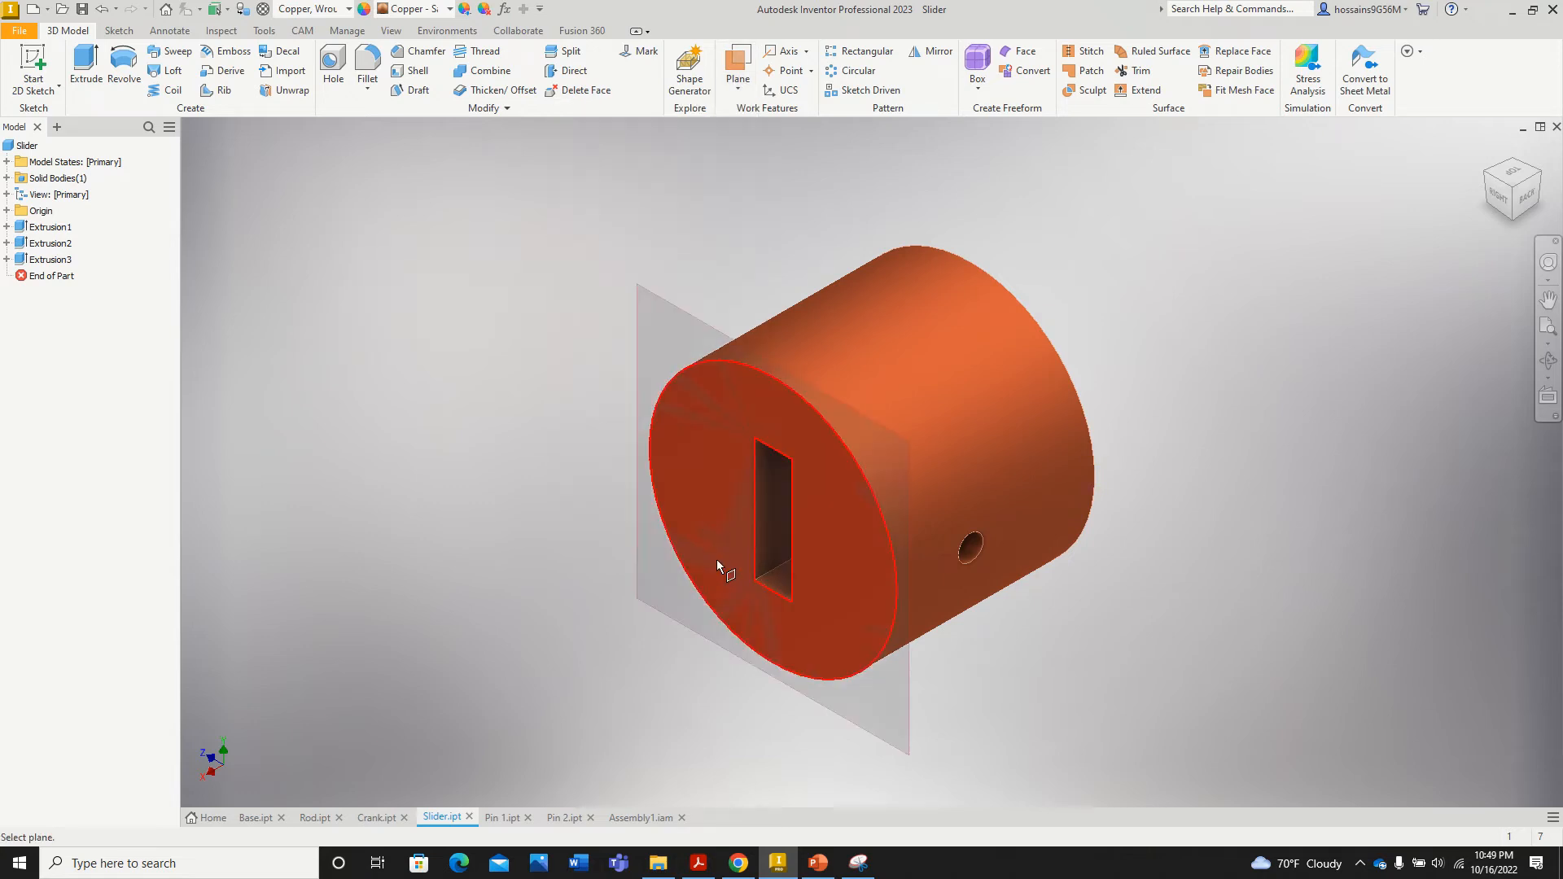
scroll(779, 498, down, 3)
click(807, 480)
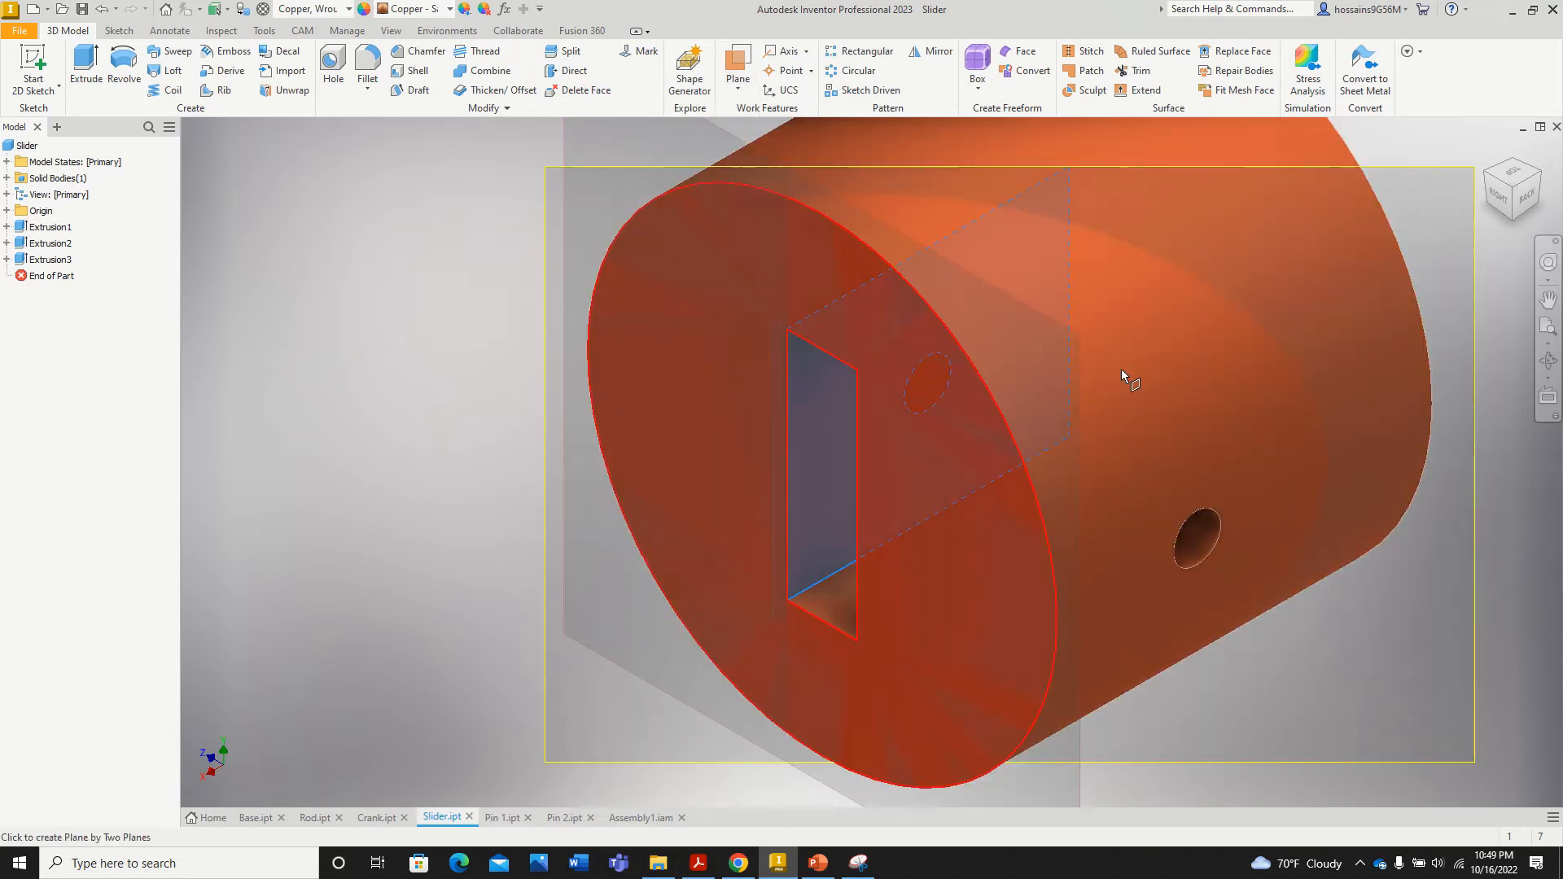
click(1481, 158)
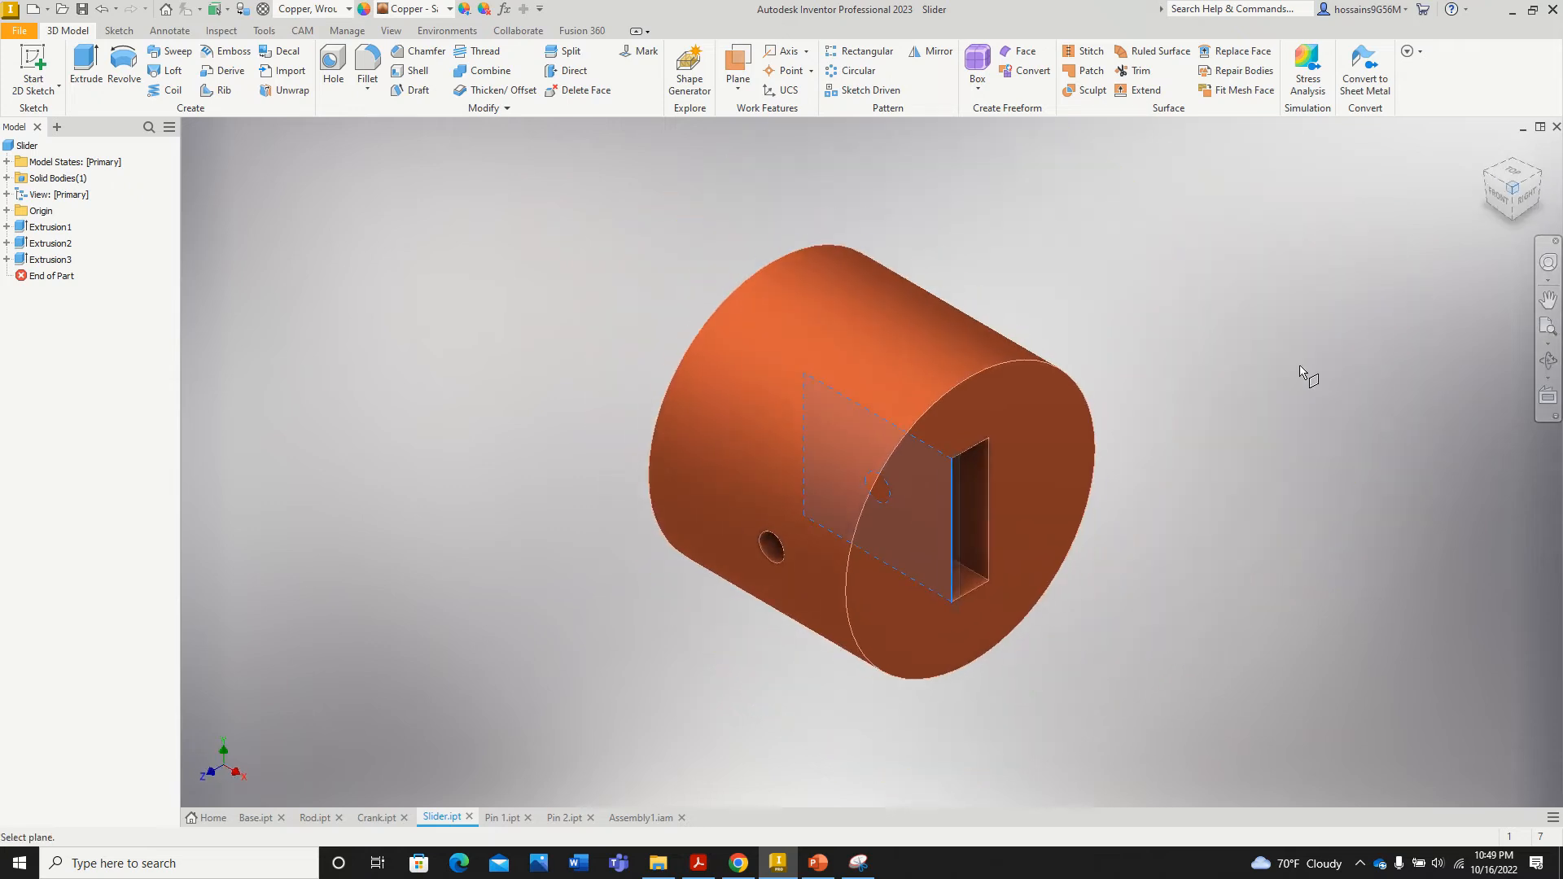
scroll(984, 499, down, 5)
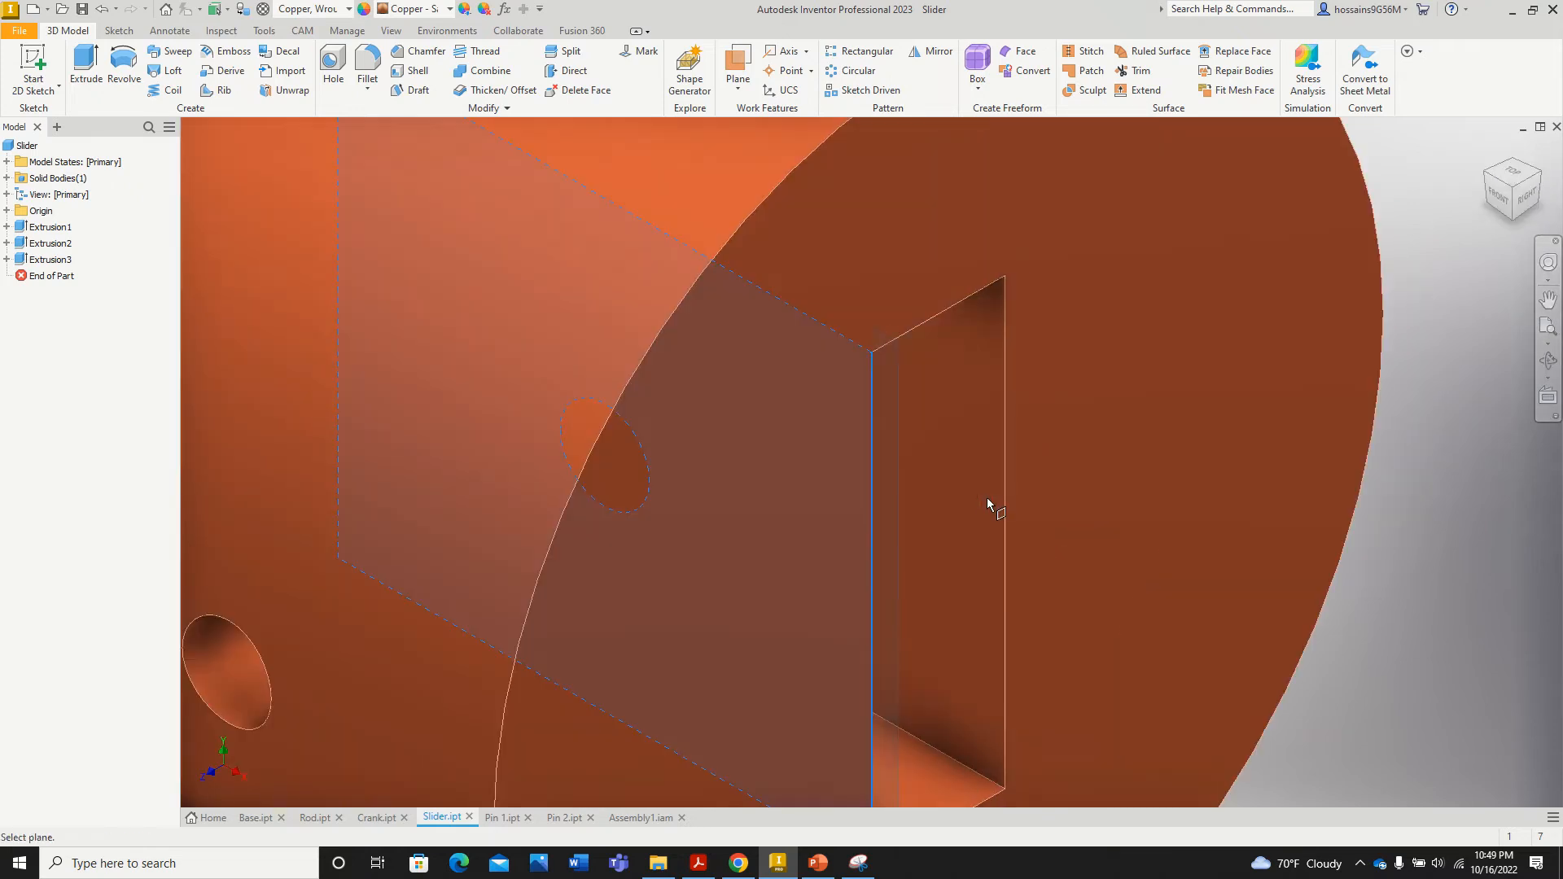
click(983, 497)
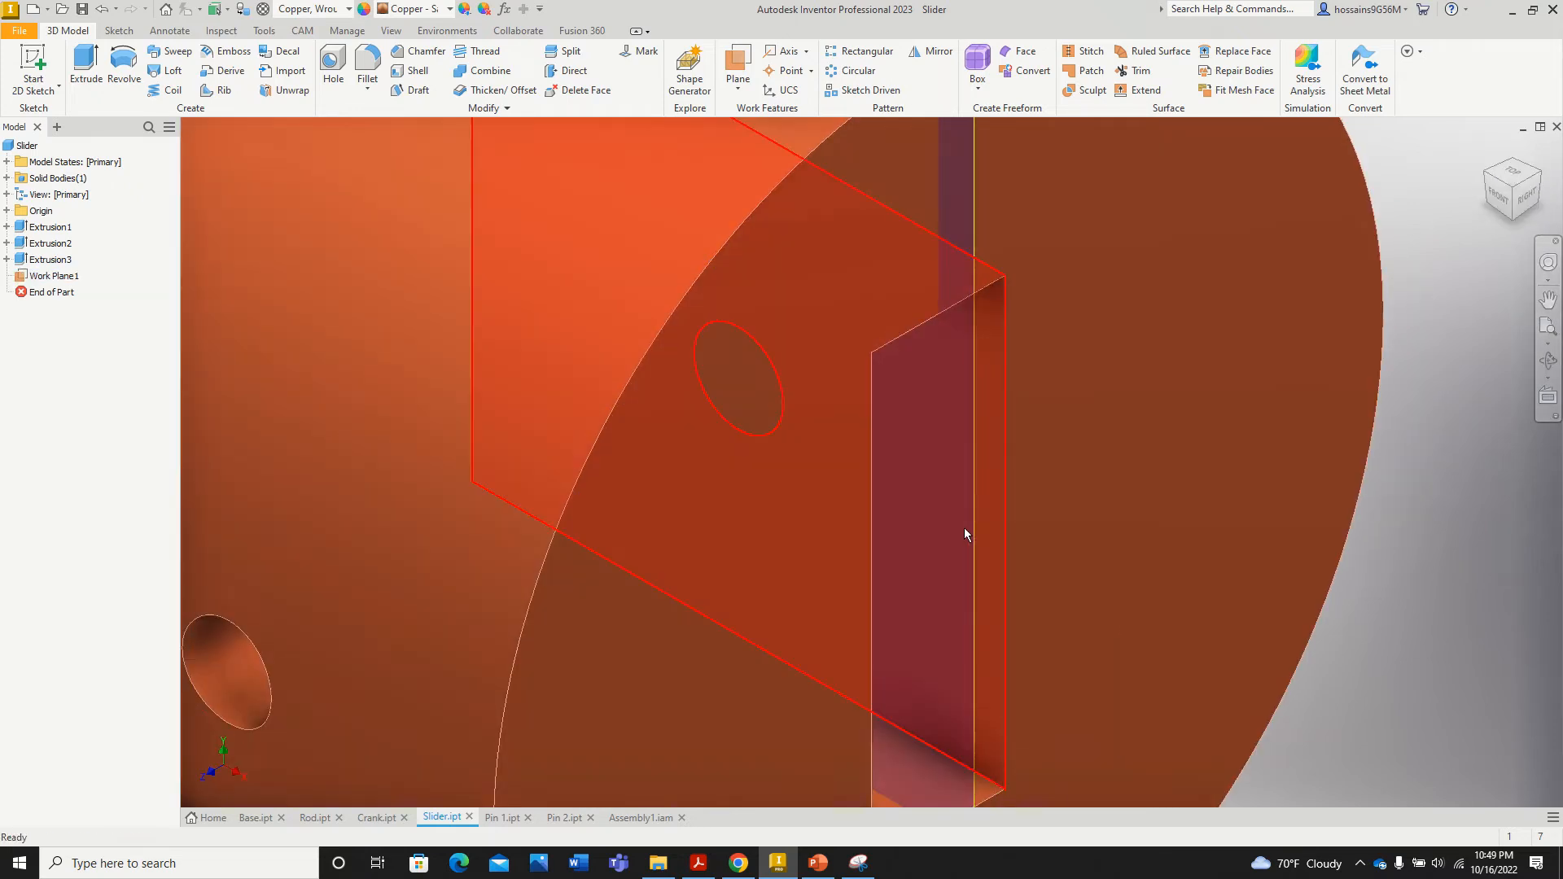
scroll(965, 526, up, 5)
scroll(1008, 417, down, 3)
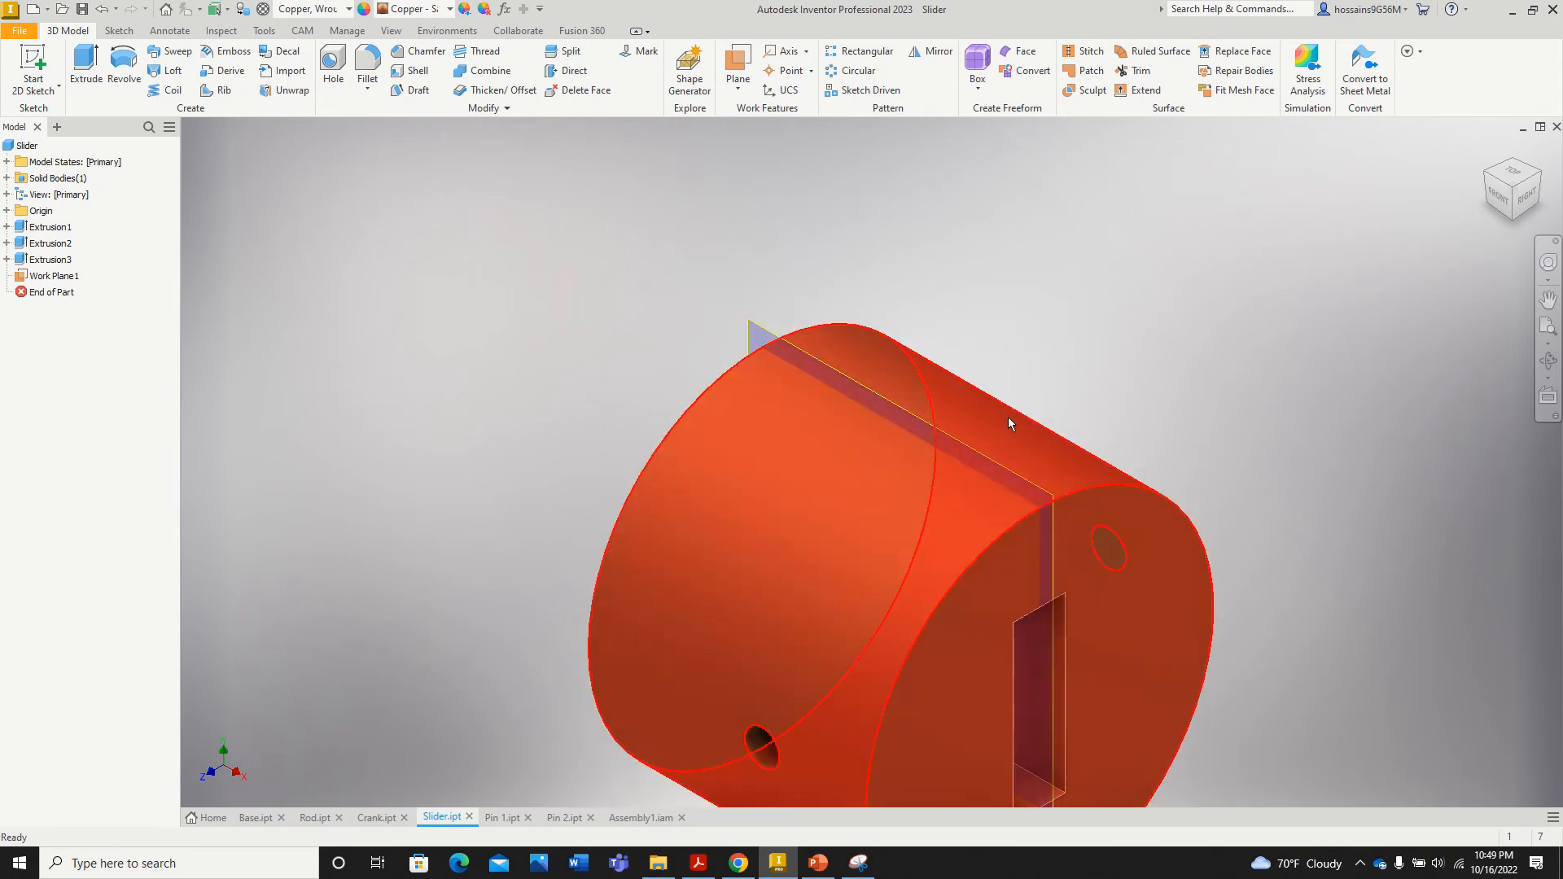
Step: Return to Assembly1.iam and save it together with the modified Slider.ipt
click(639, 817)
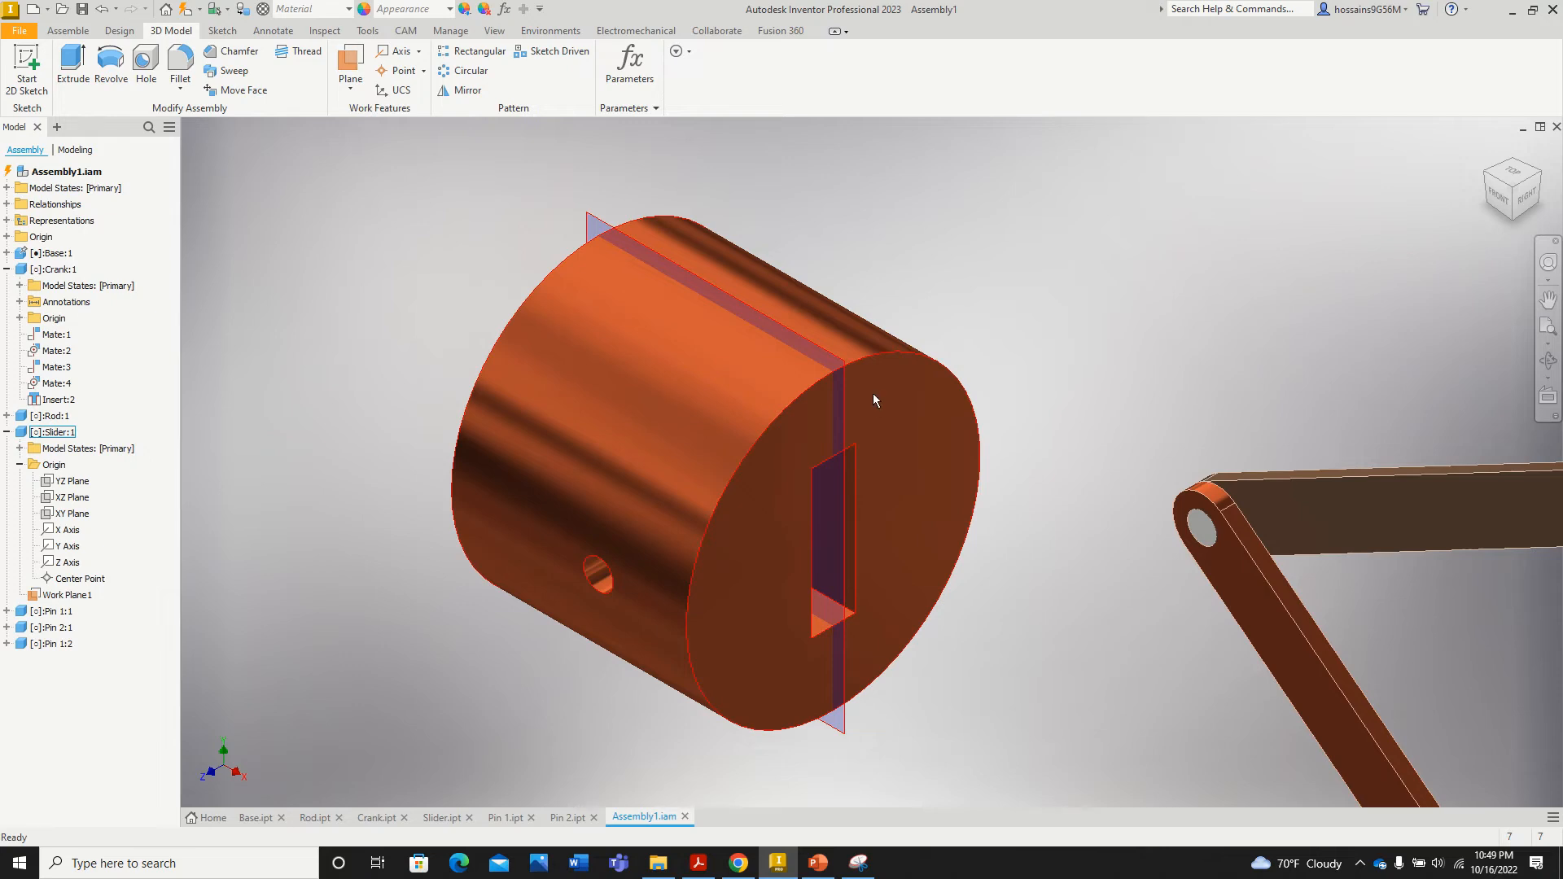
scroll(778, 440, up, 3)
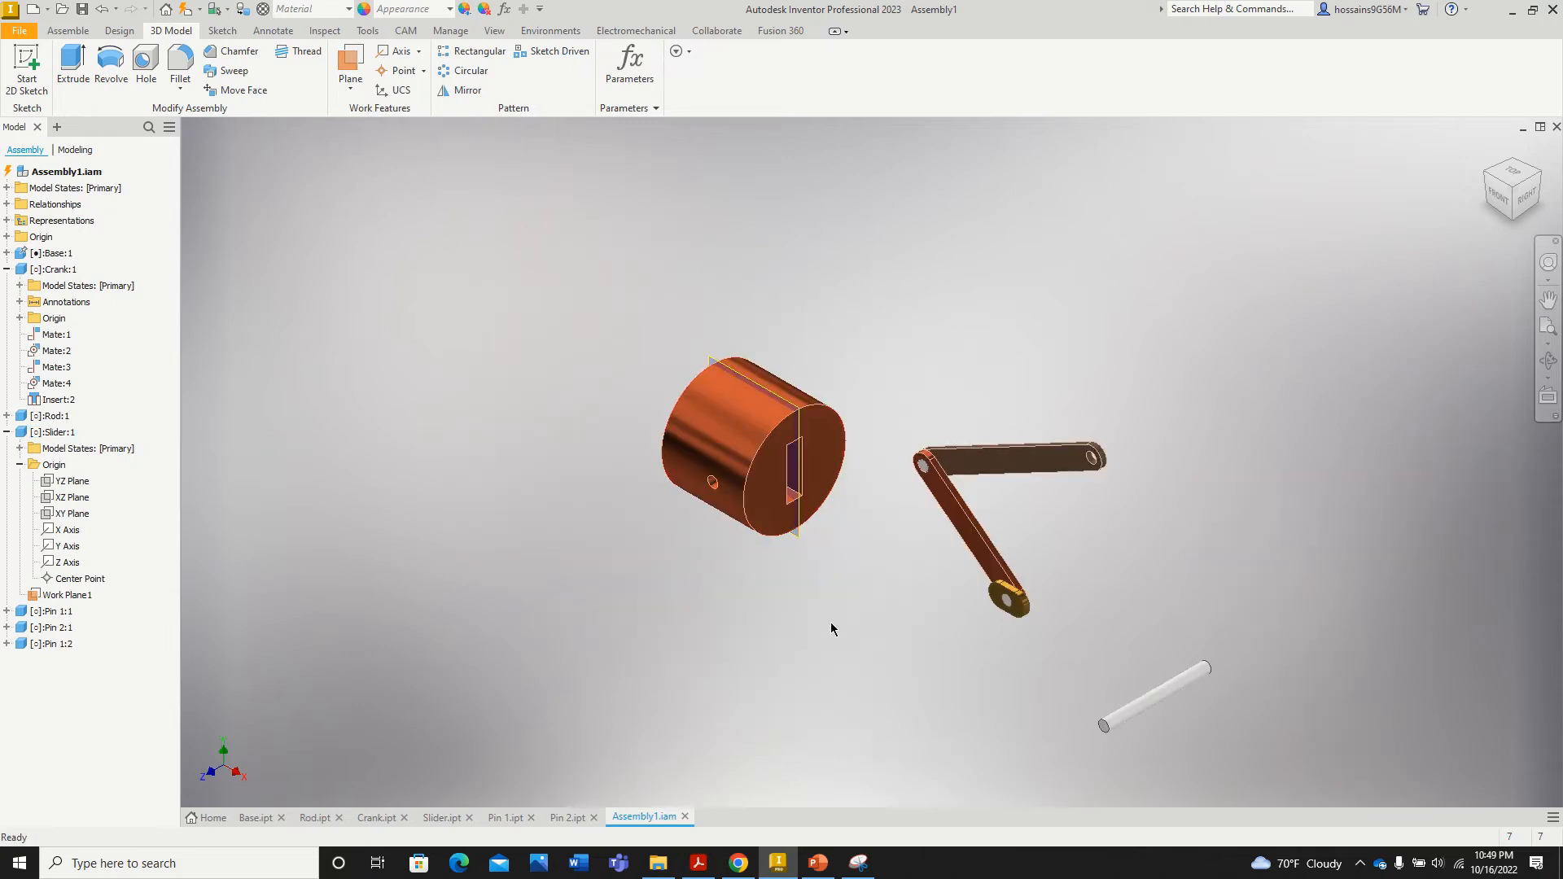
scroll(856, 457, down, 3)
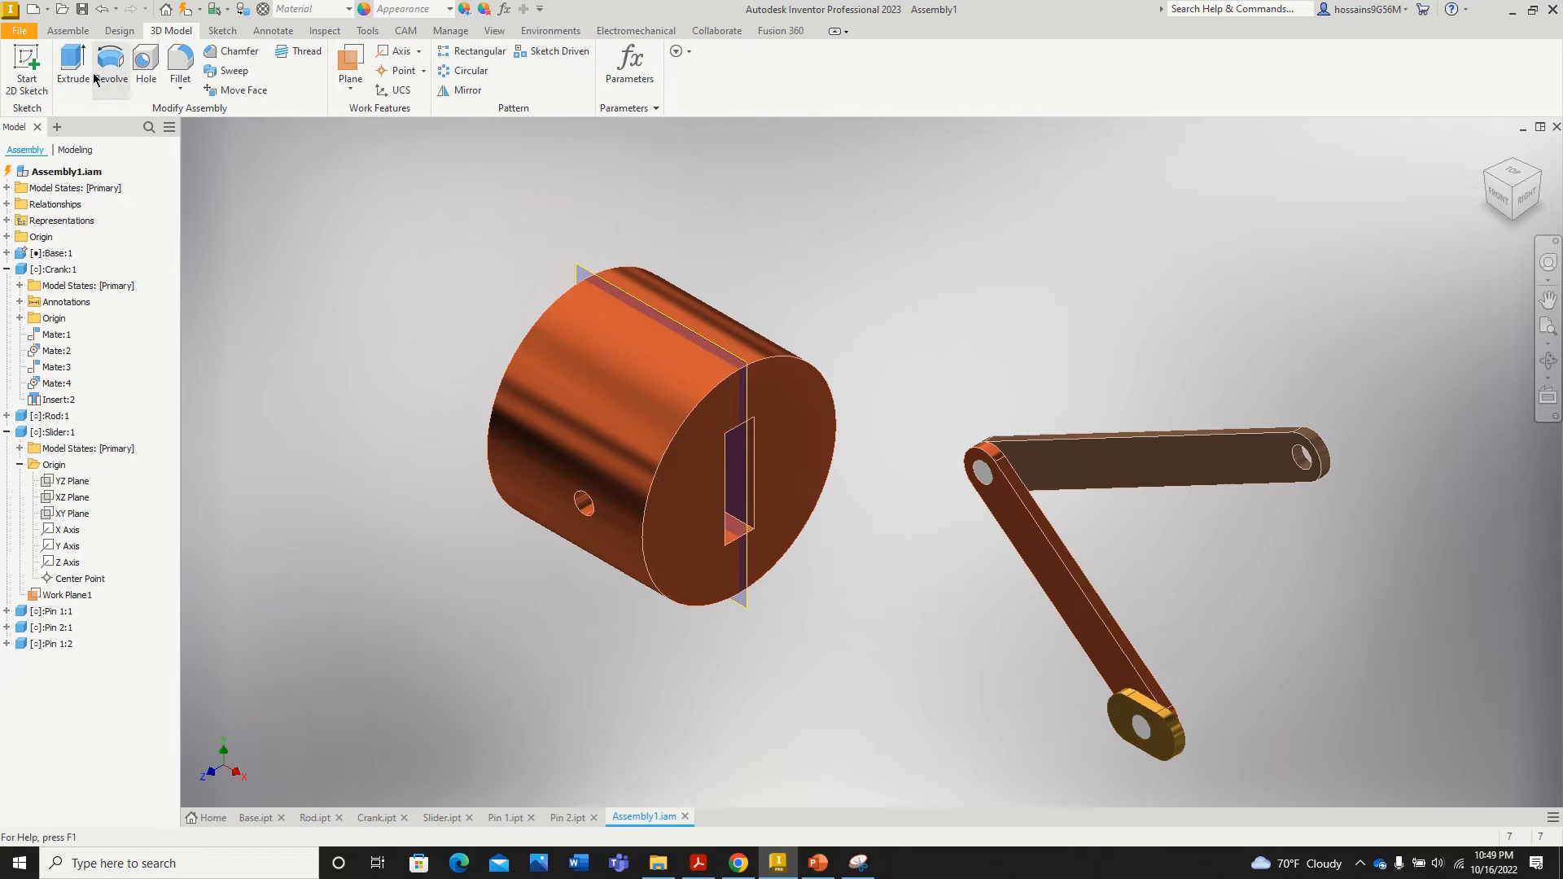
click(81, 9)
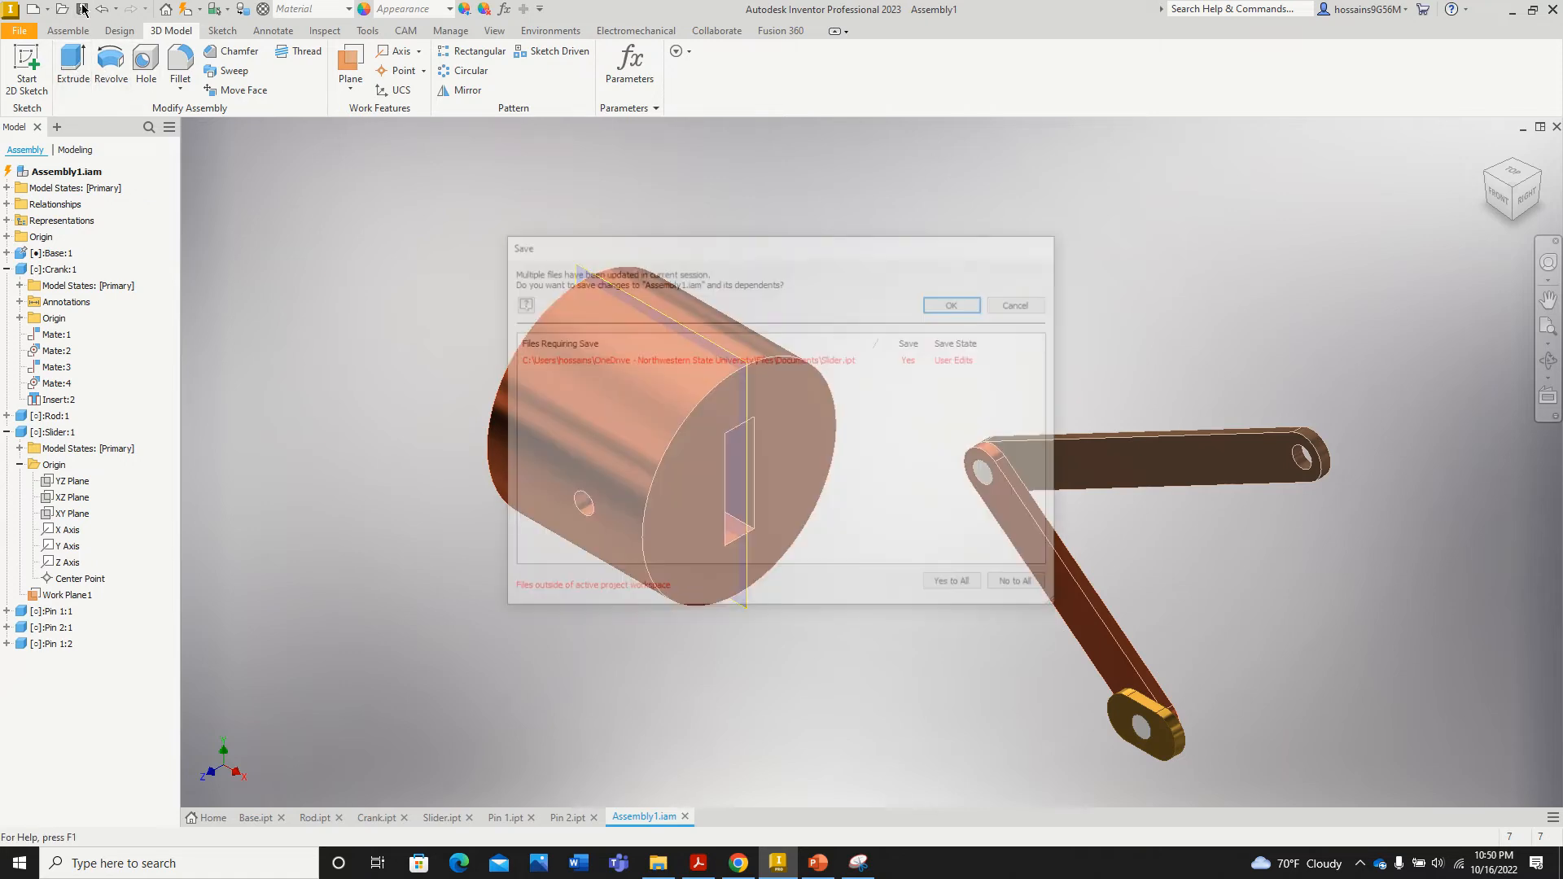
click(783, 362)
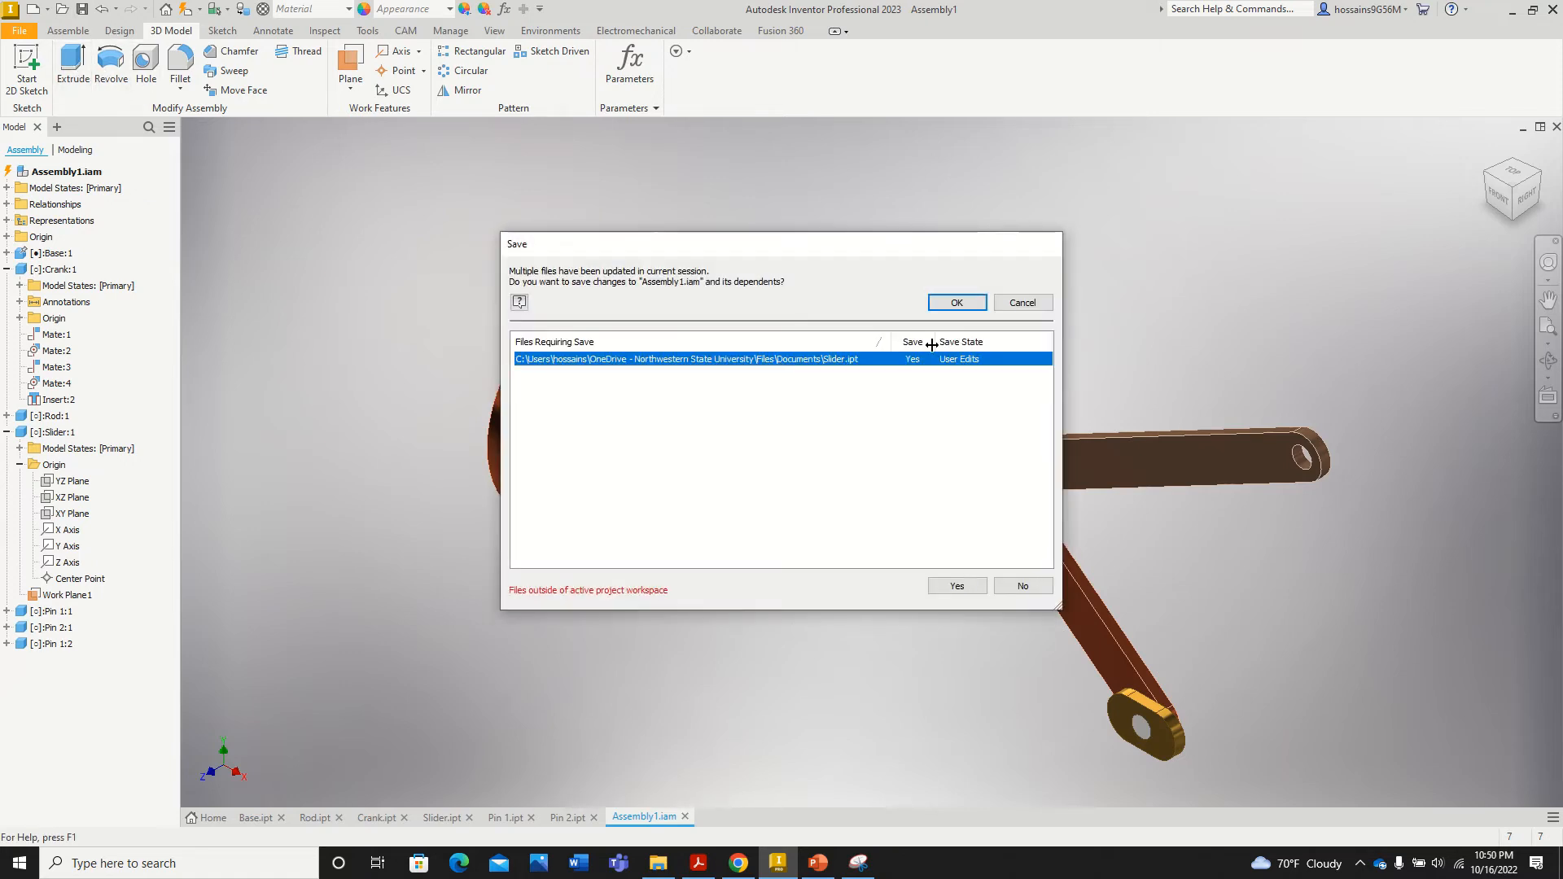
click(950, 588)
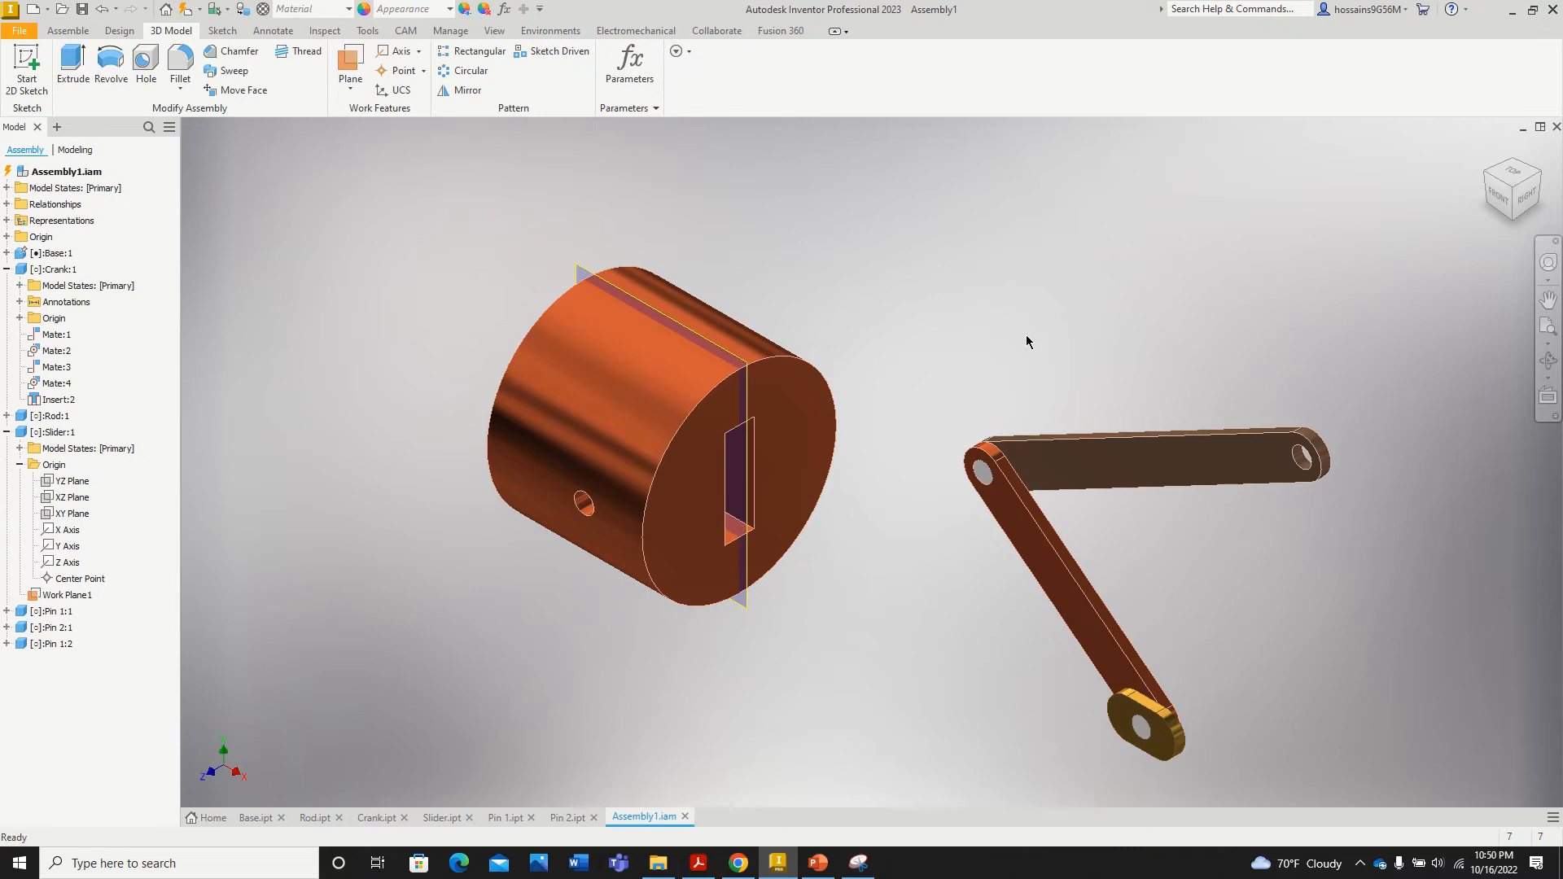
Step: In Rod.ipt, create a work plane midway between the rod's two flat side faces
click(1256, 453)
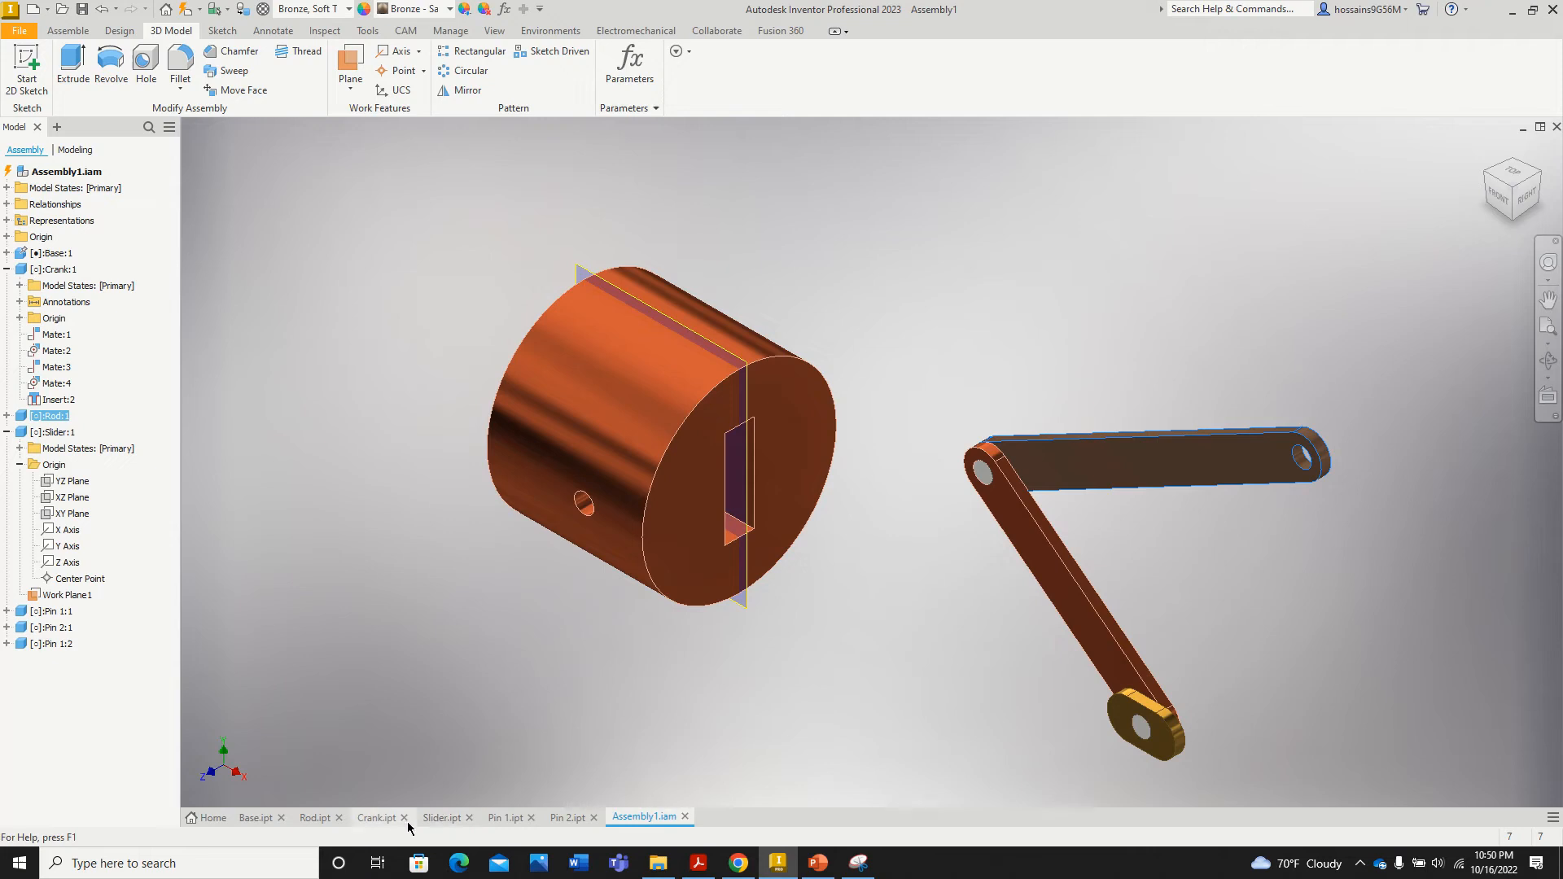
click(317, 818)
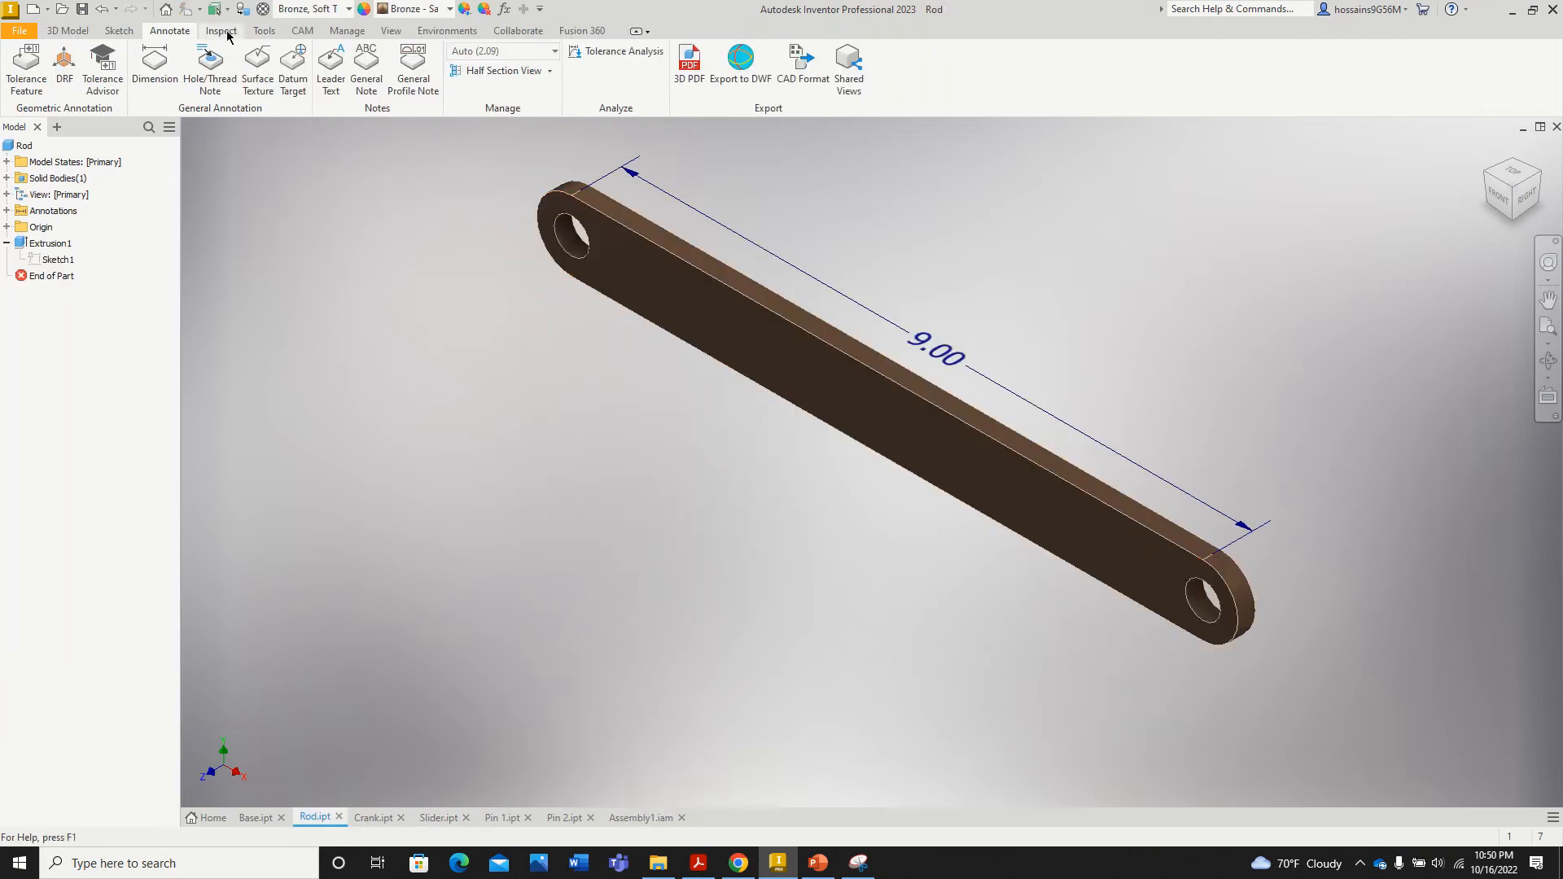
click(77, 38)
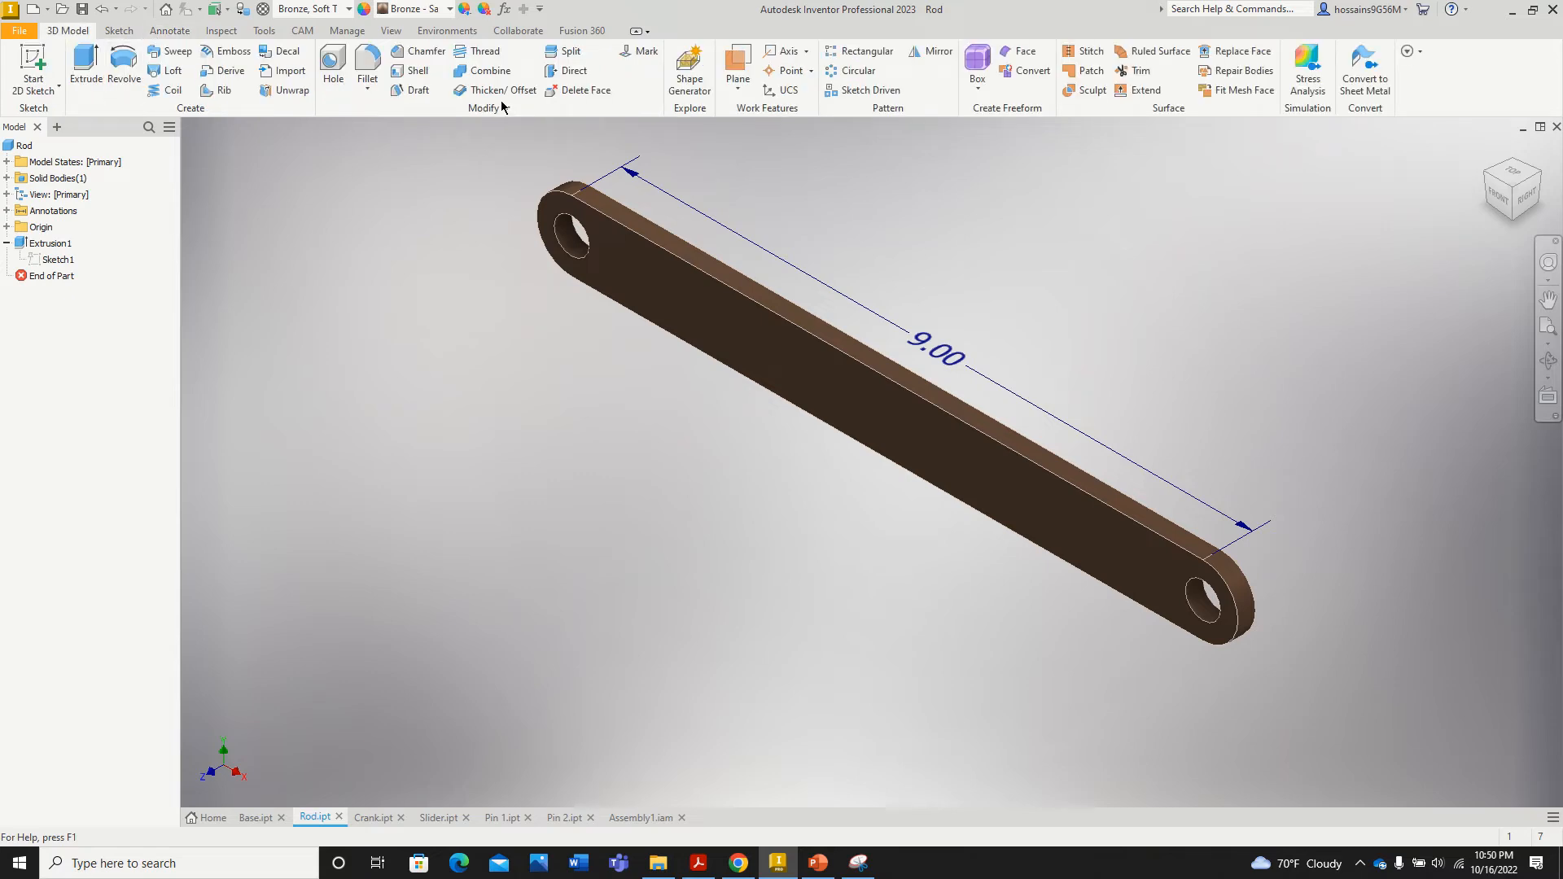
click(737, 84)
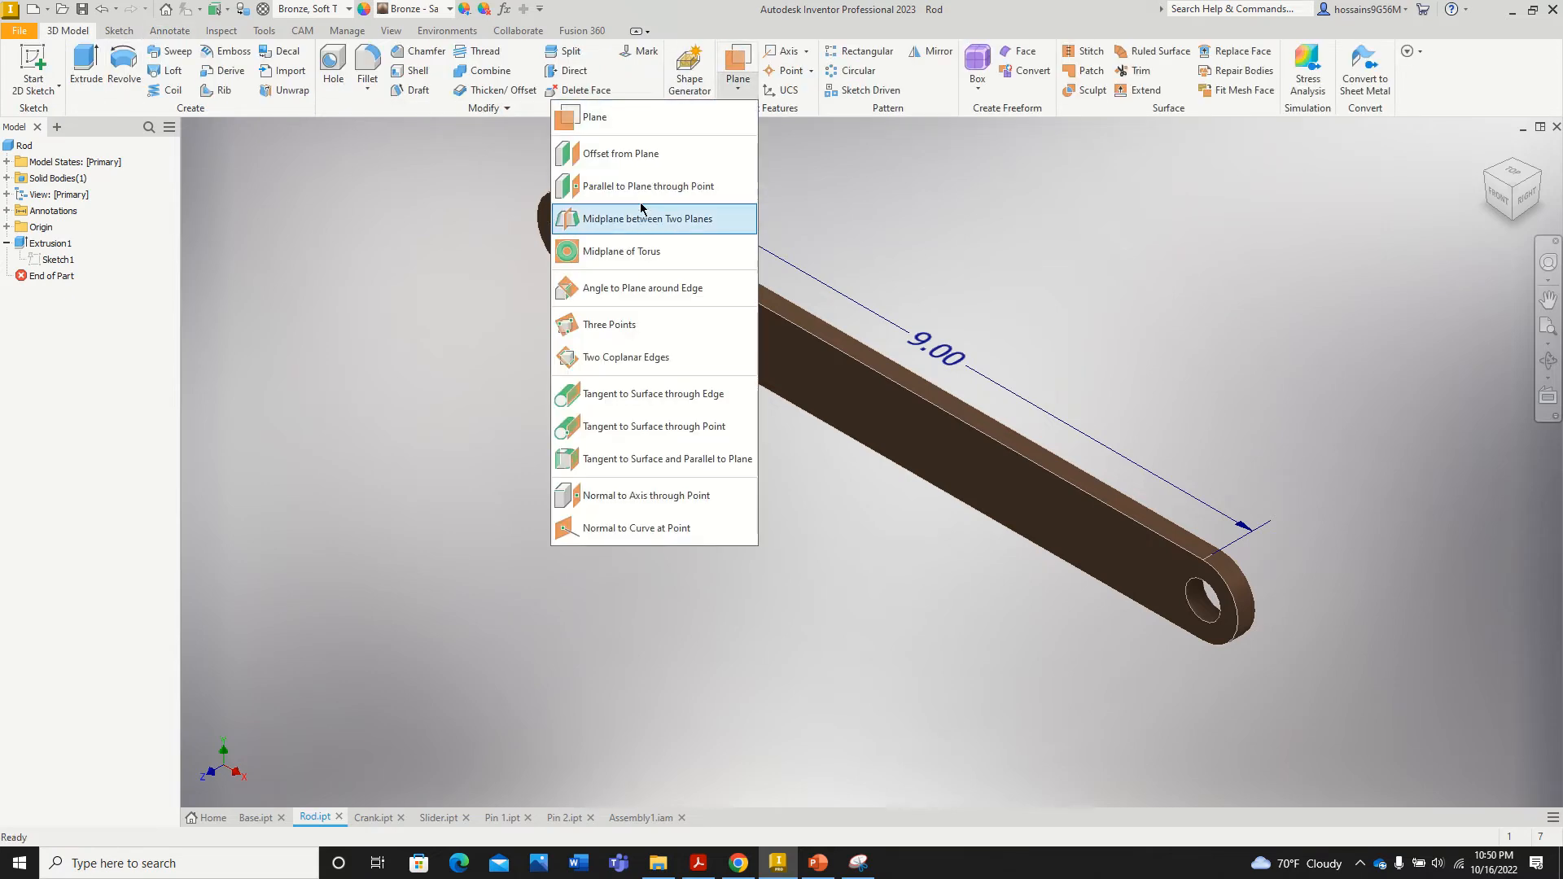
click(636, 227)
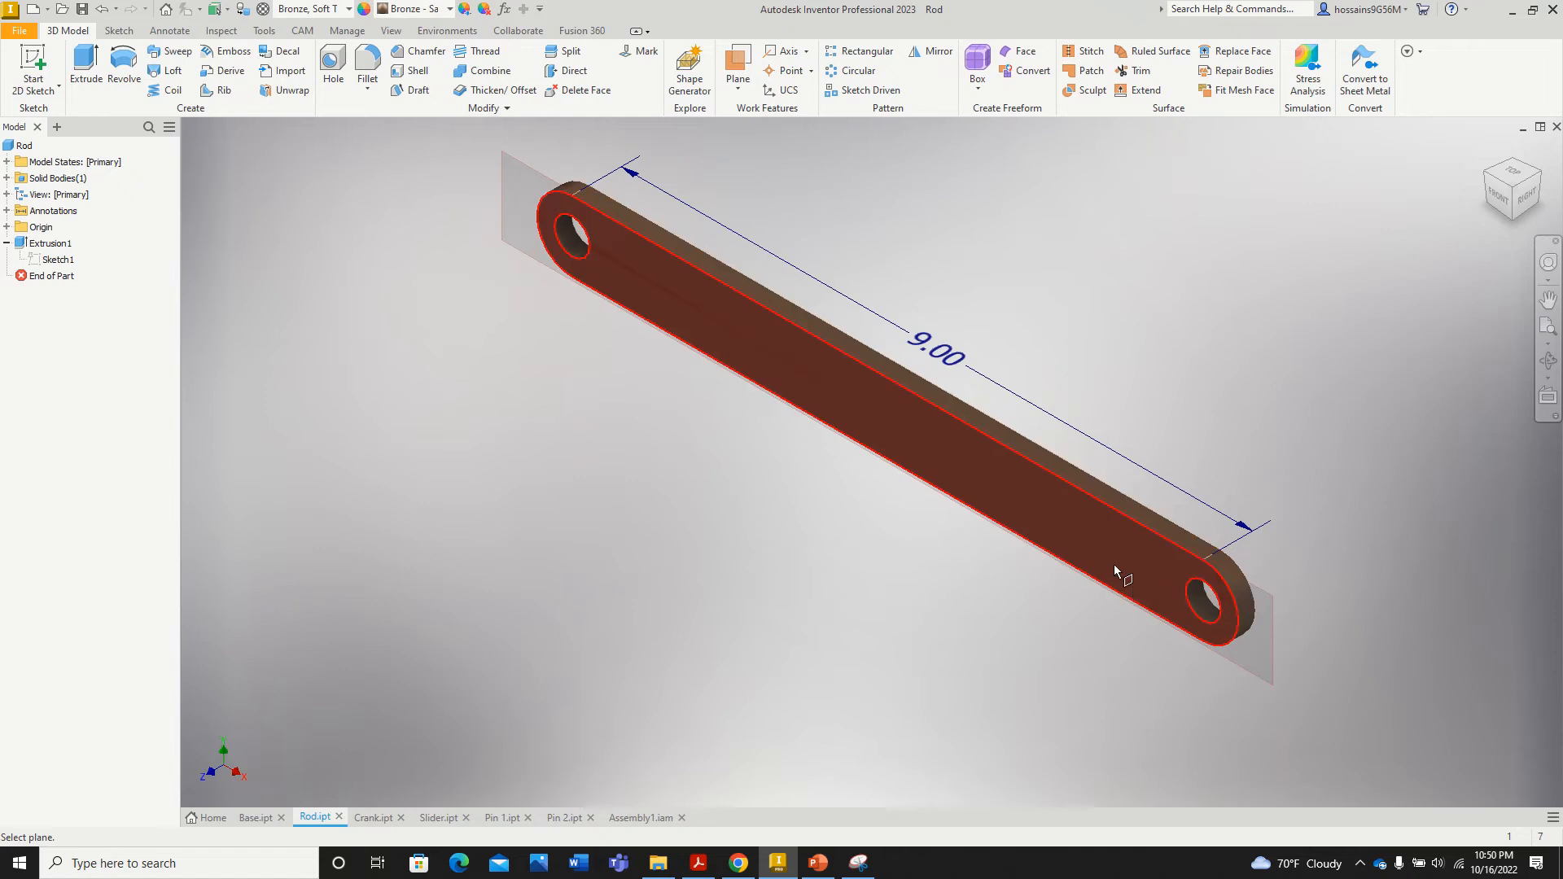
key(Escape)
click(1541, 175)
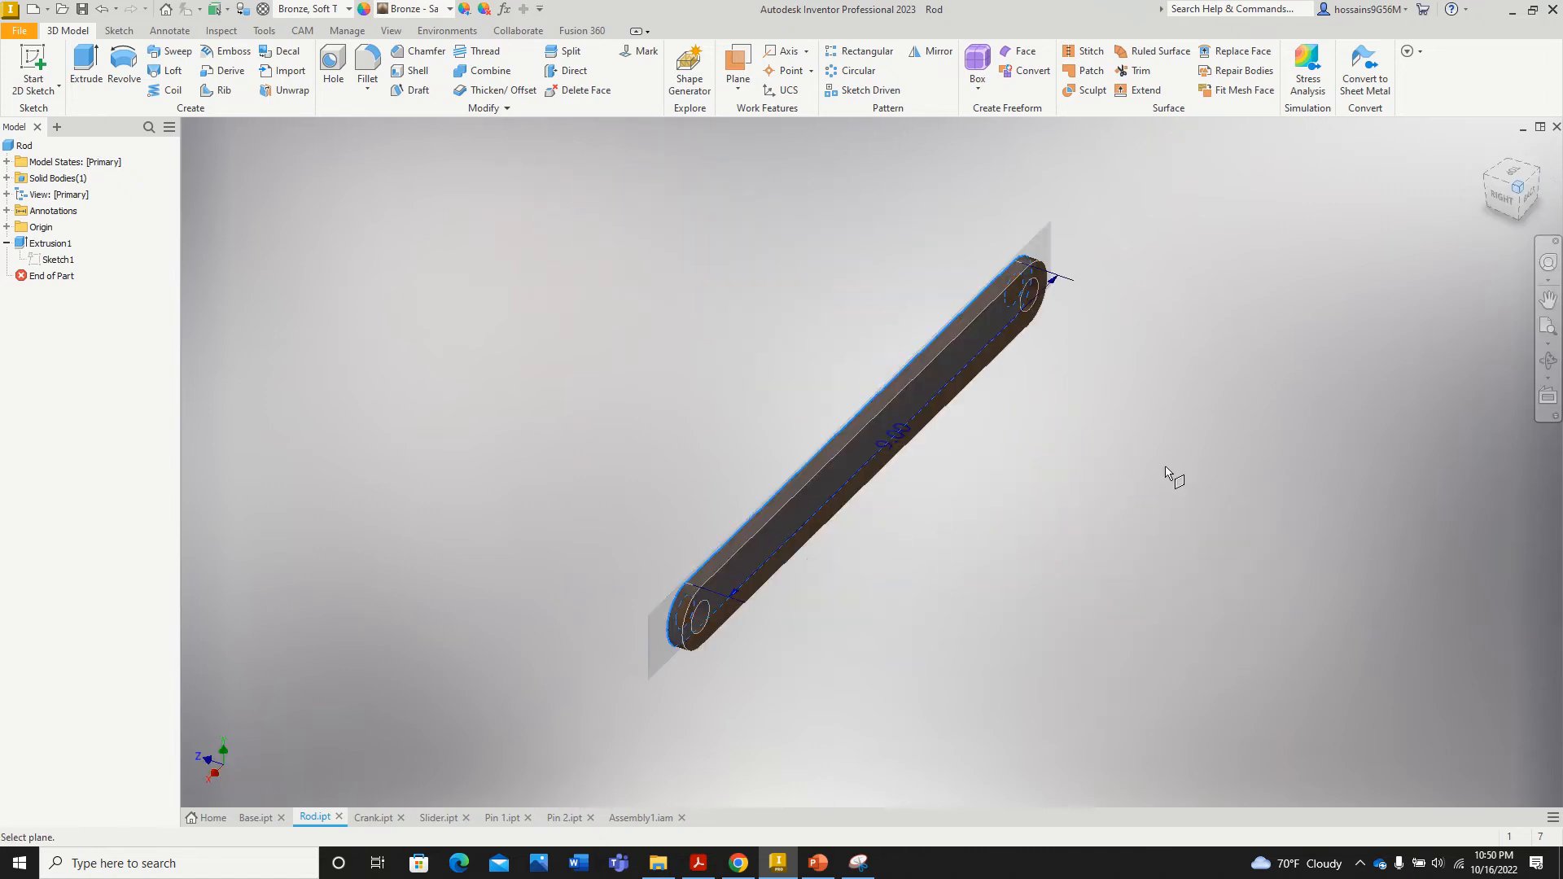
click(848, 471)
scroll(663, 579, down, 5)
scroll(788, 534, up, 5)
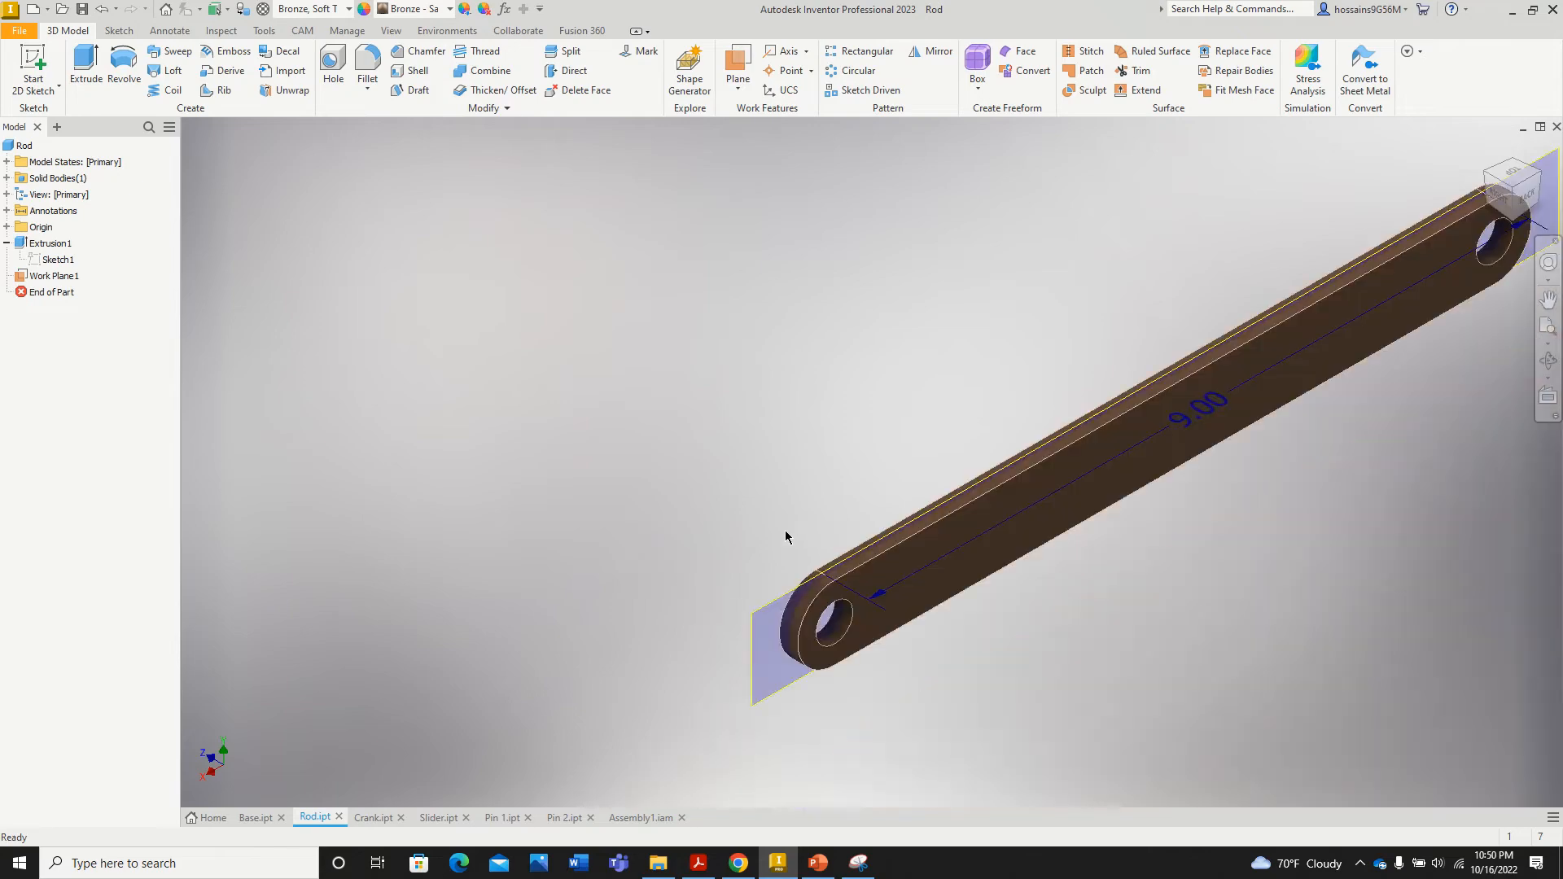
scroll(812, 573, down, 3)
scroll(812, 574, down, 3)
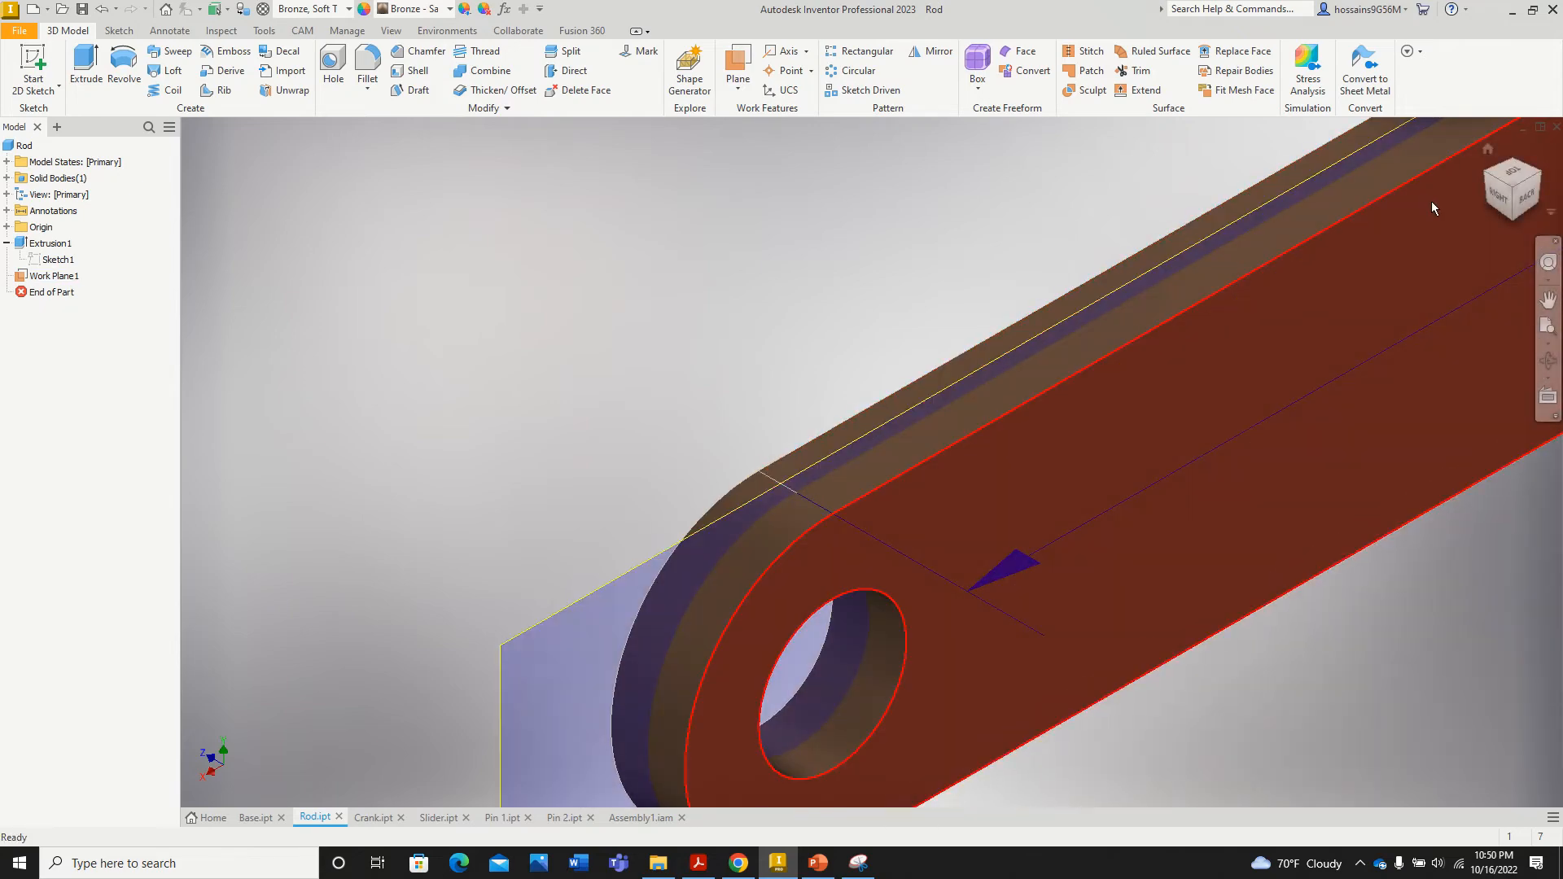
Step: Go back to Assembly1.iam and save it along with the changed Rod.ipt
click(635, 817)
click(84, 9)
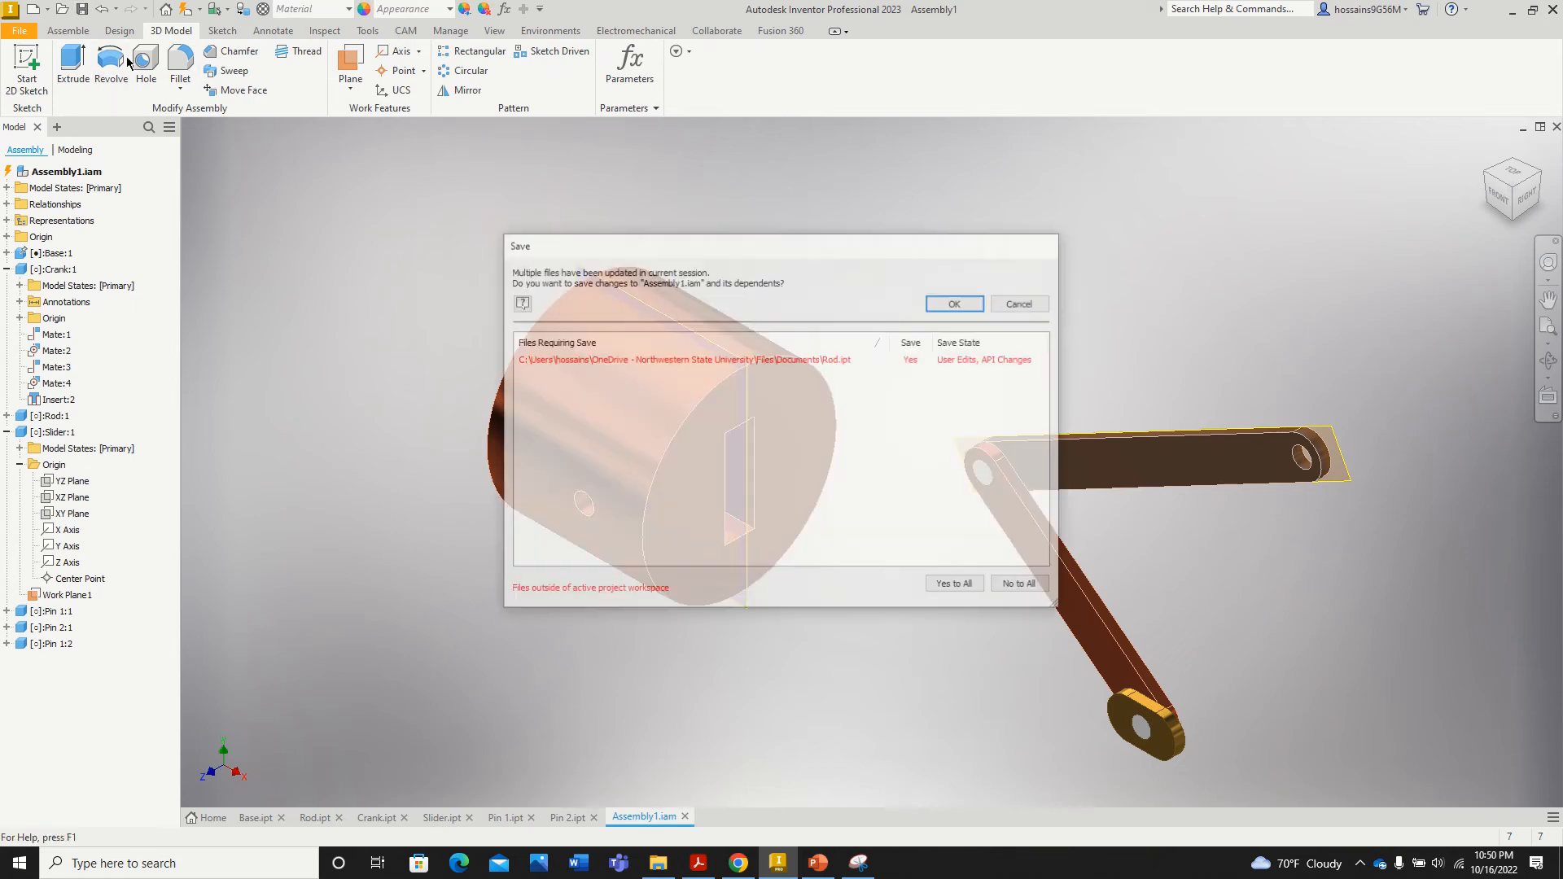
click(648, 359)
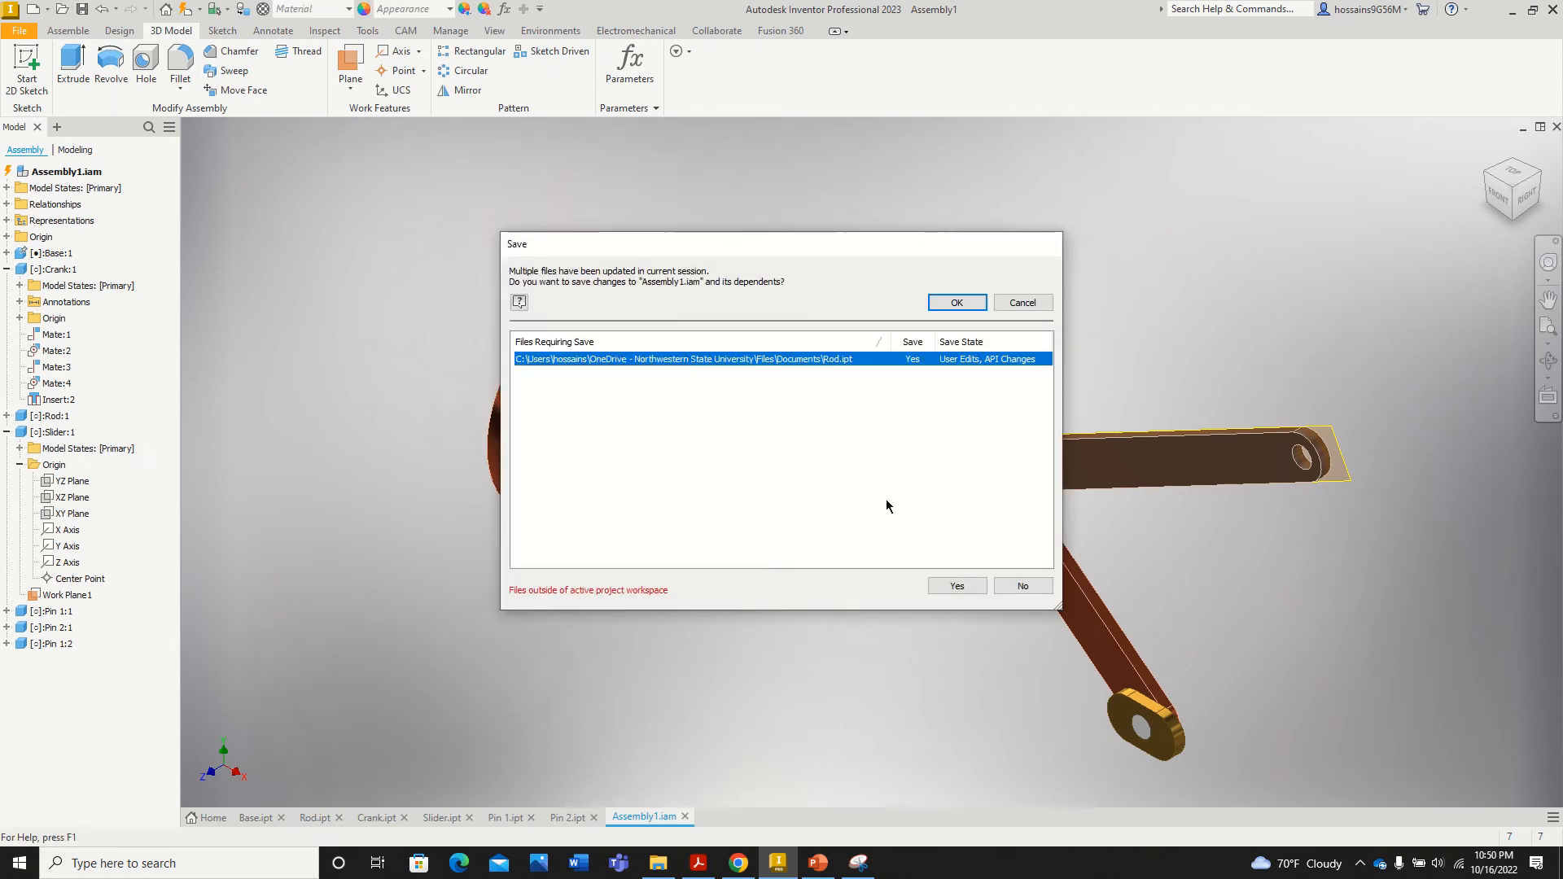
click(958, 587)
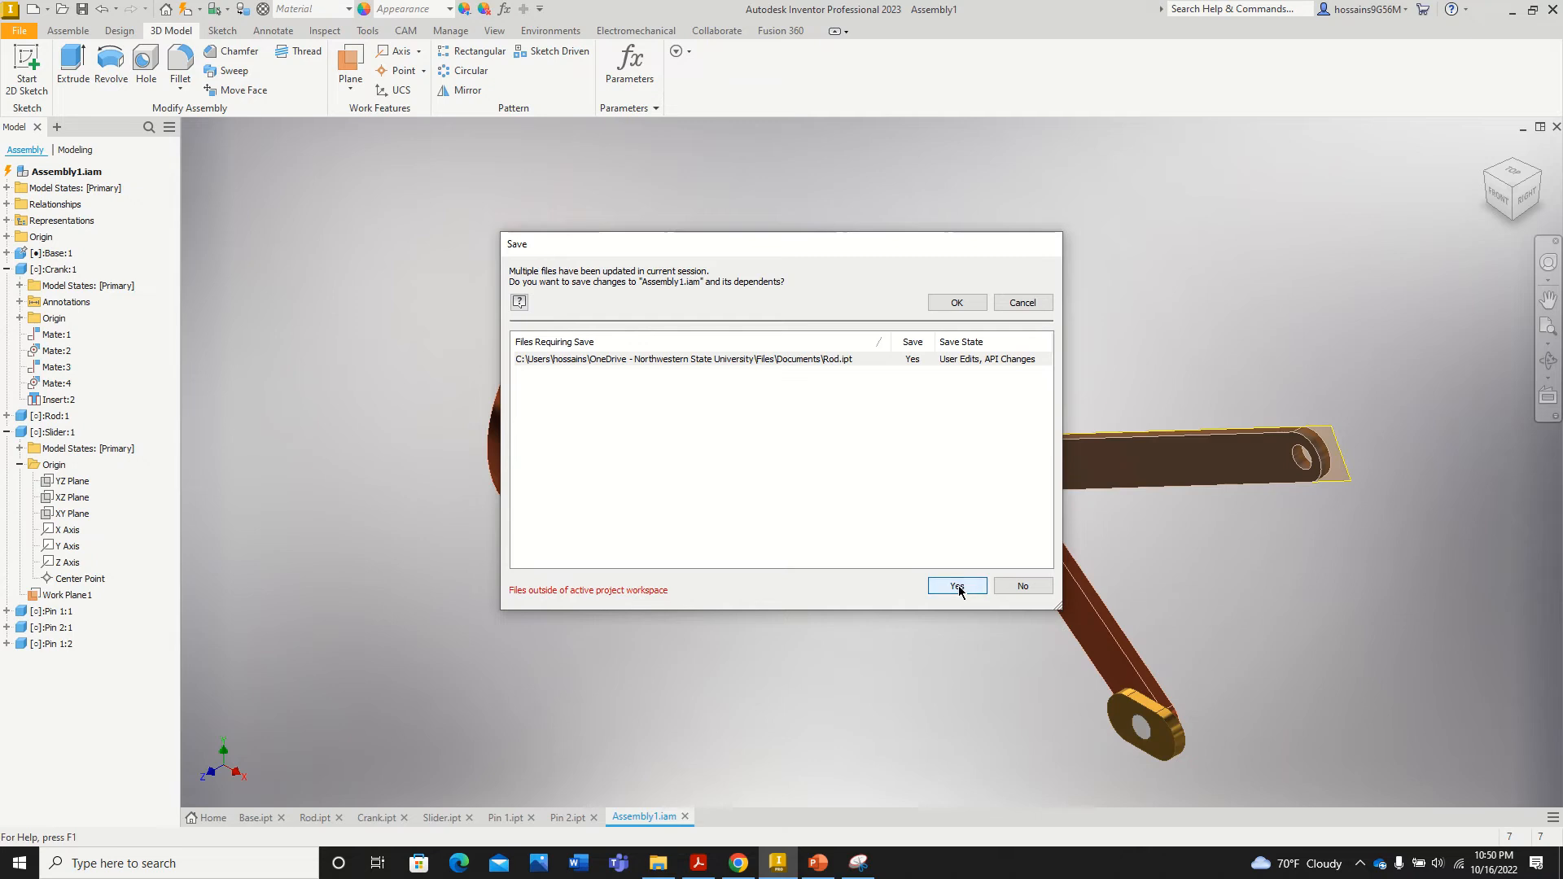
click(956, 303)
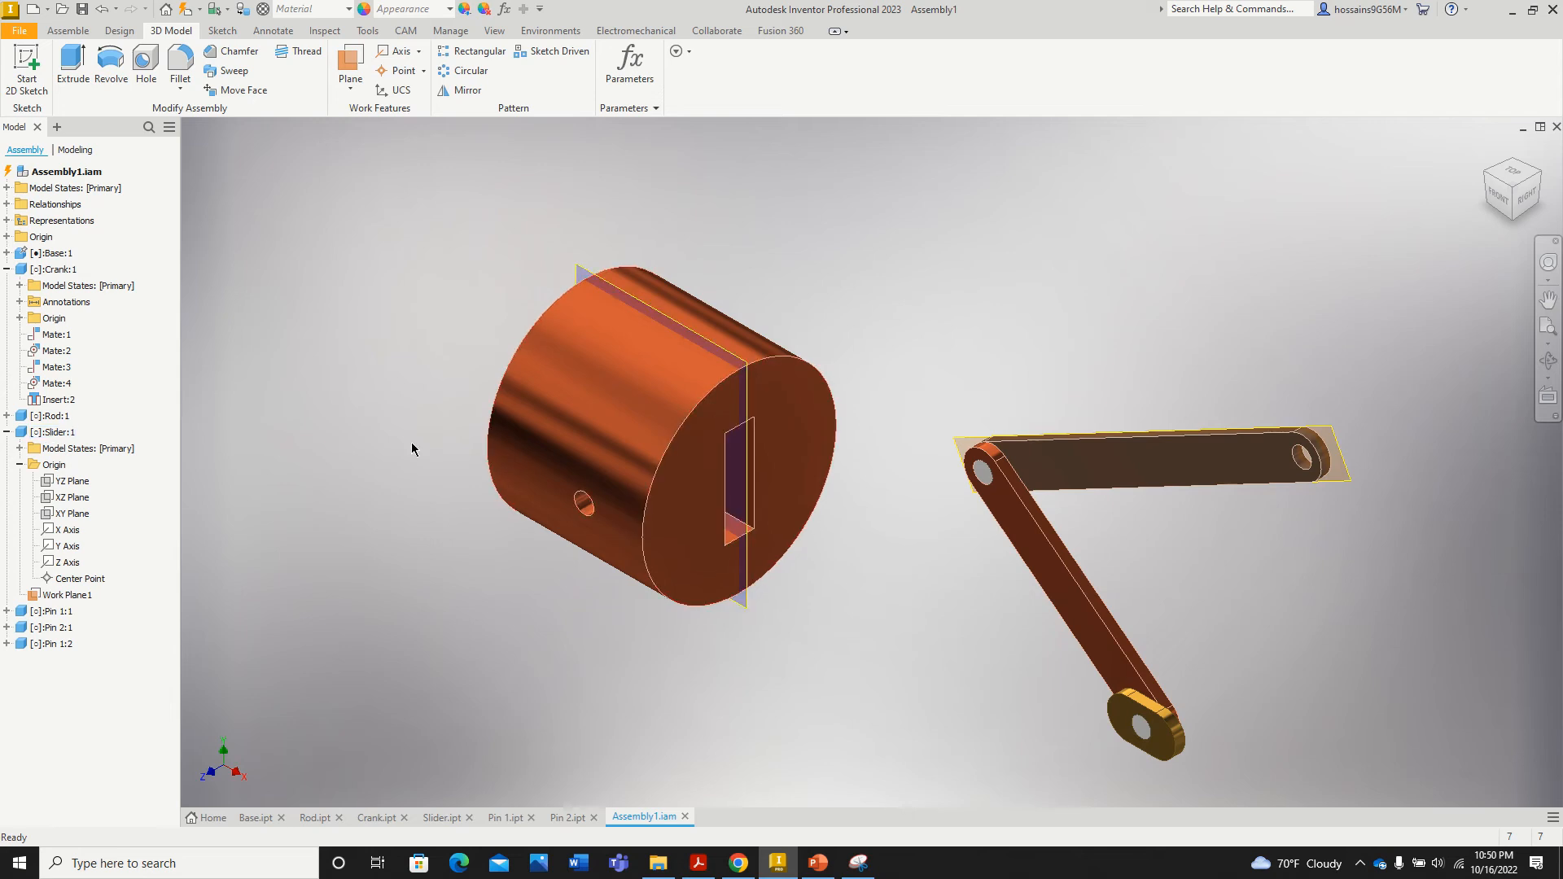
Step: Mate the slider's slot midplane to the rod's midplane with the Mate solution and 0.000 in offset
click(68, 31)
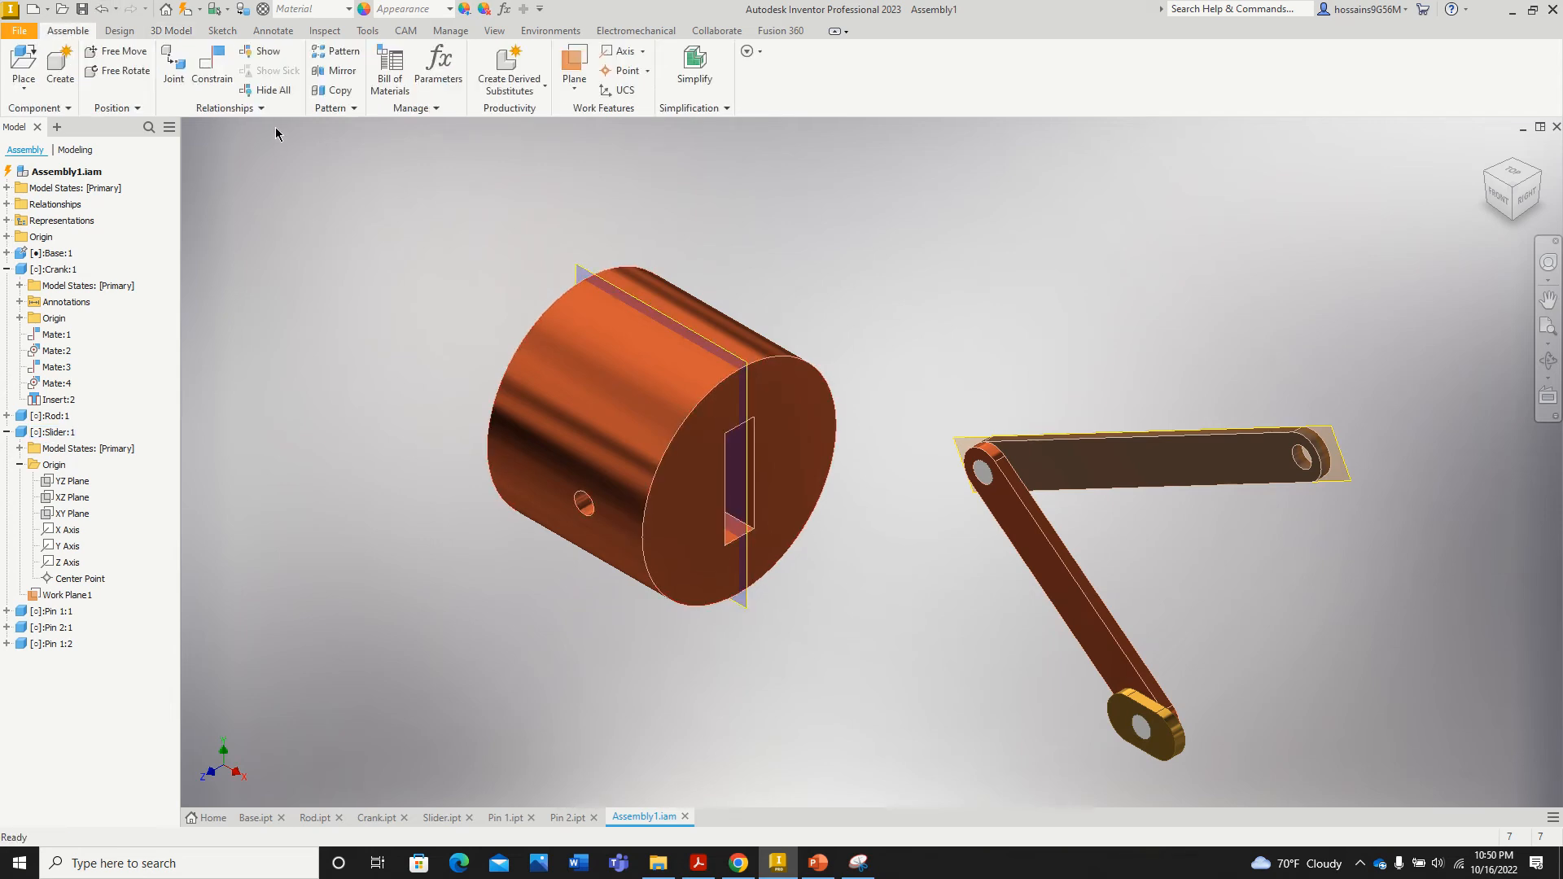
click(211, 69)
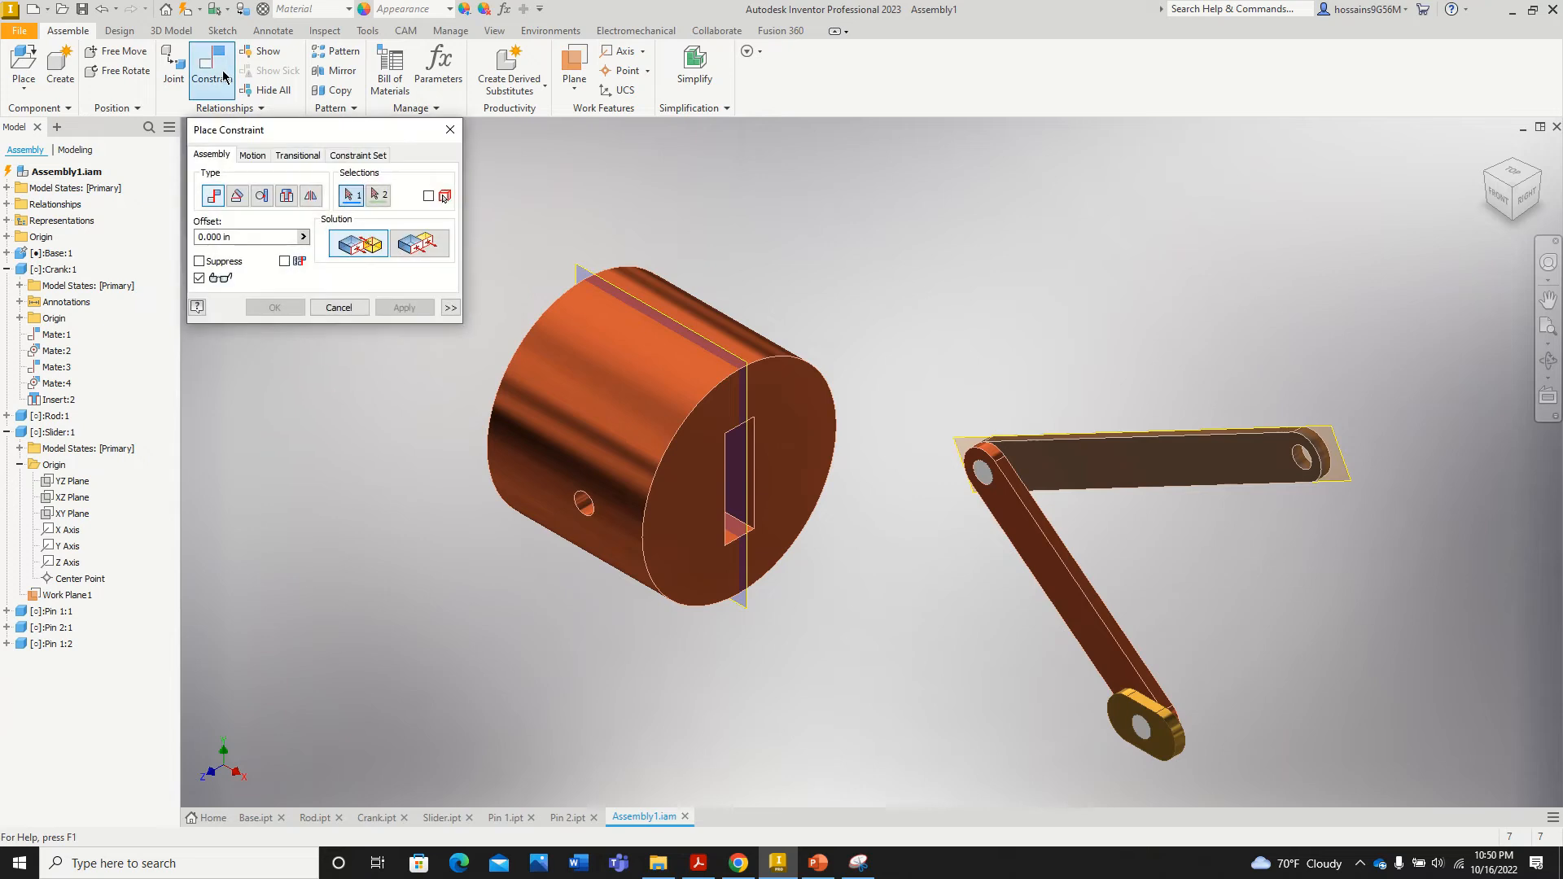
click(720, 352)
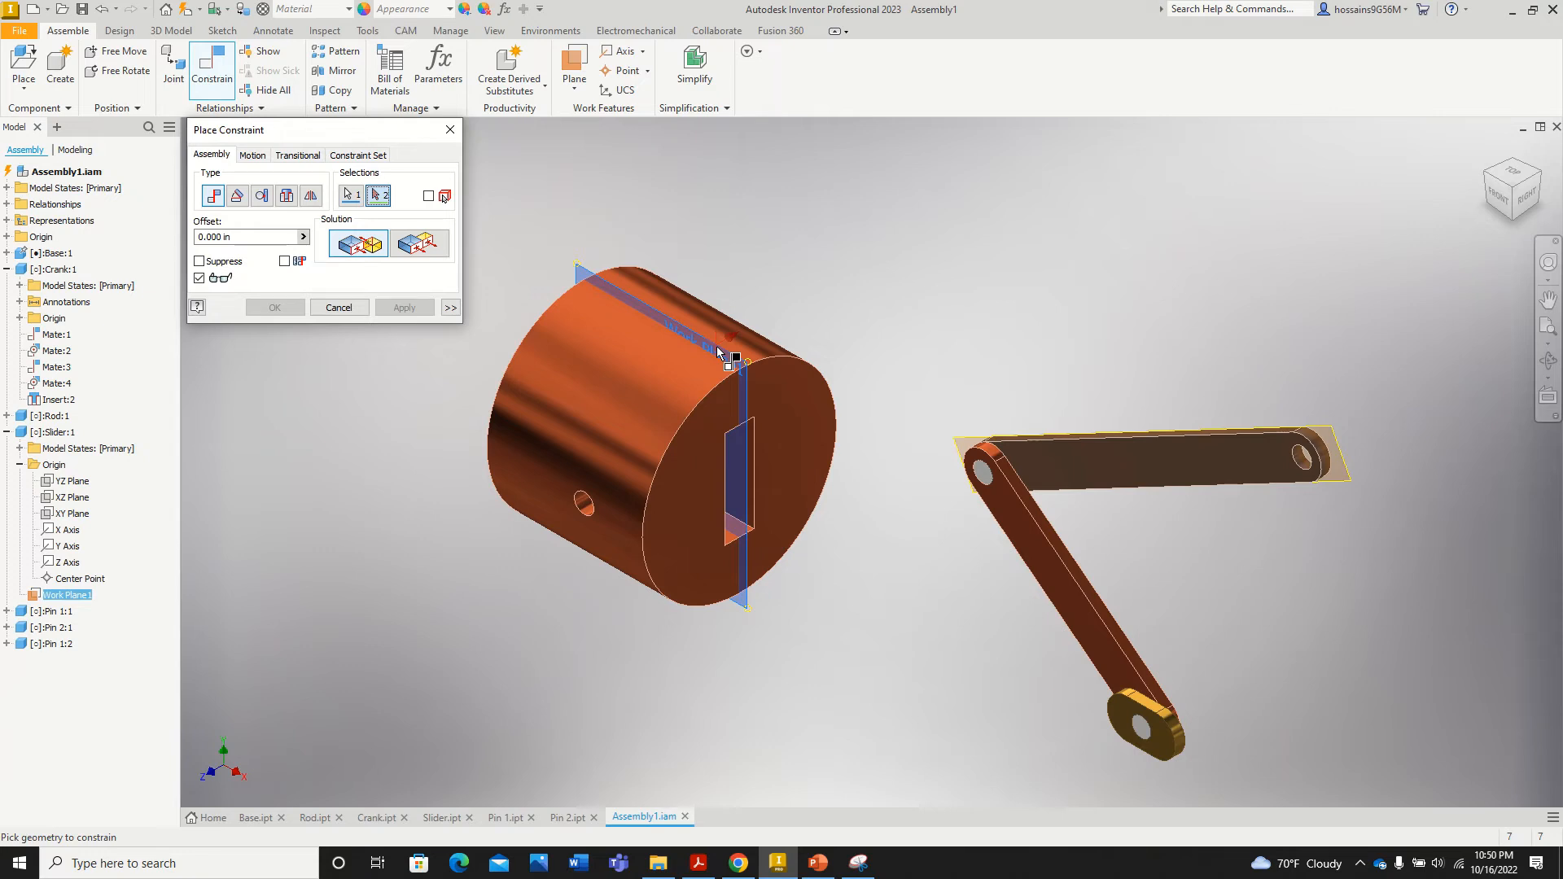
scroll(1329, 434, up, 5)
click(1323, 432)
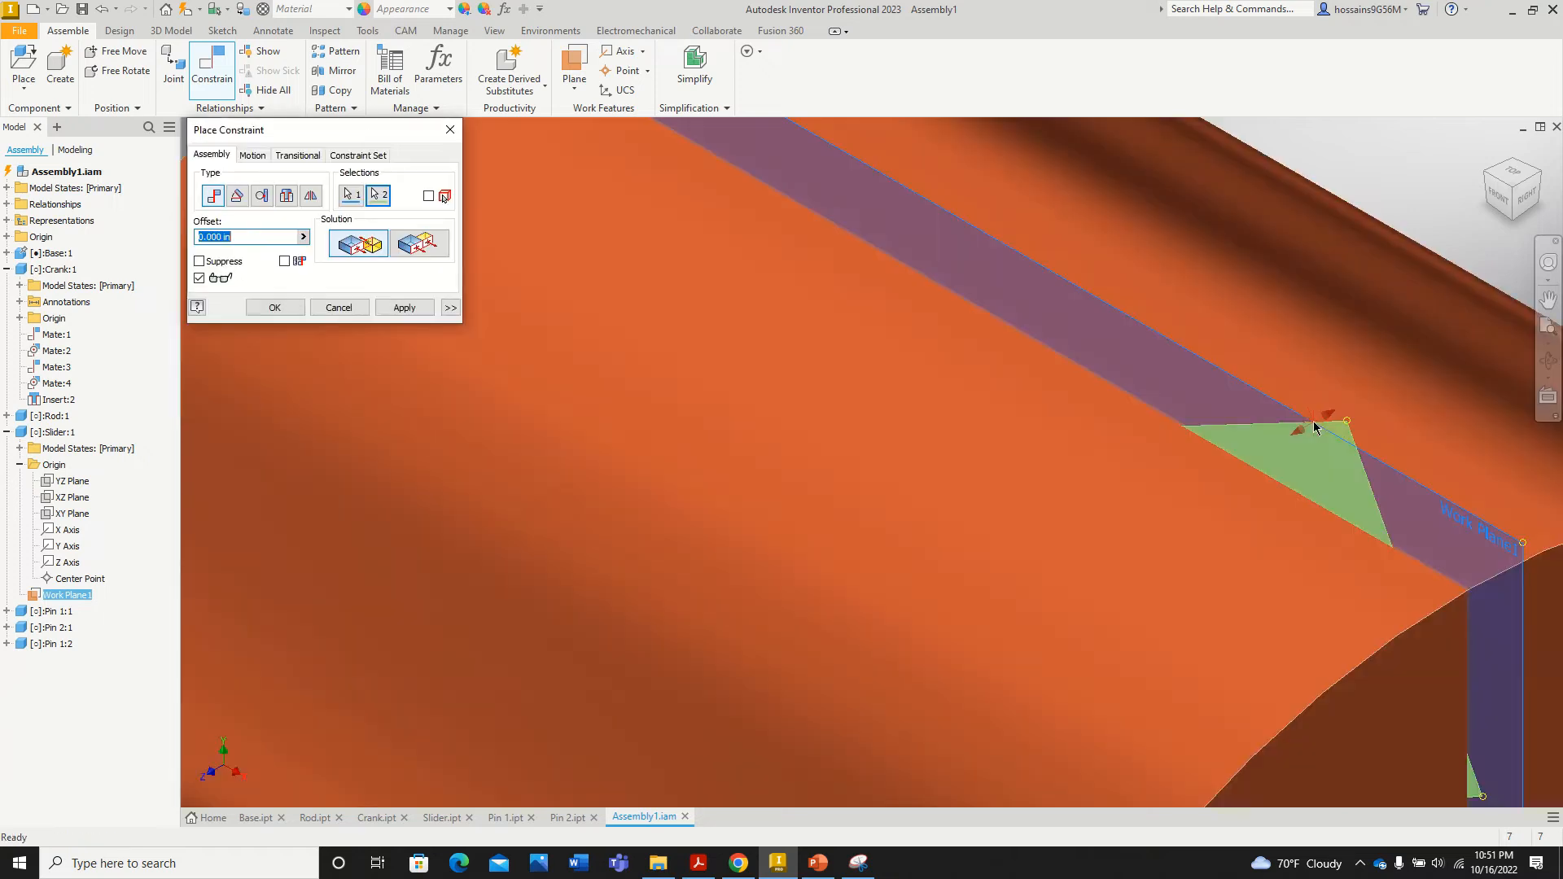
scroll(1317, 428, down, 5)
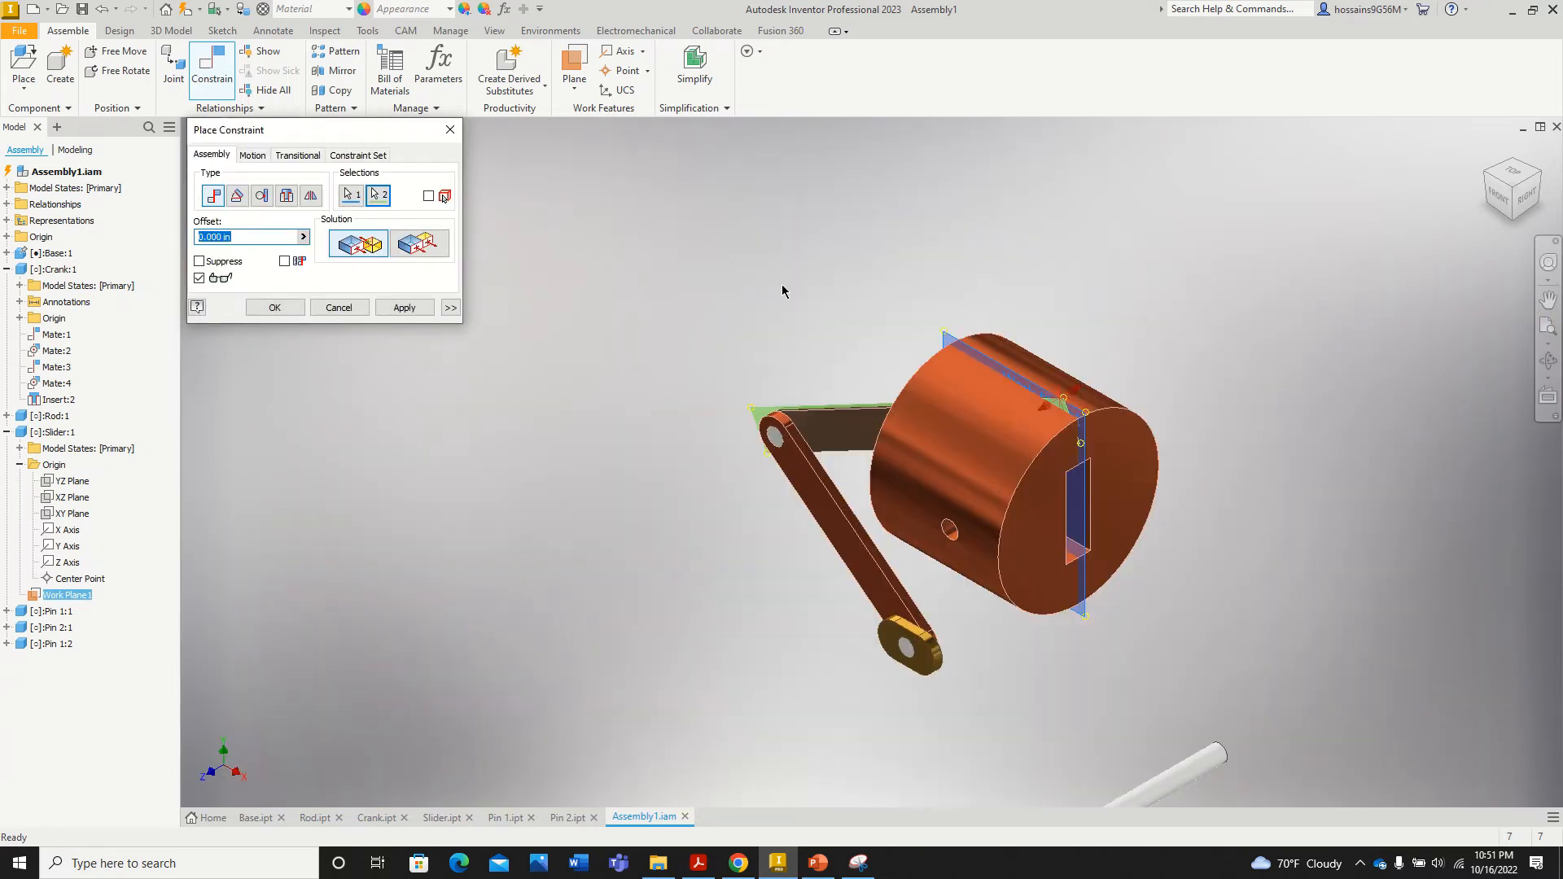
click(405, 308)
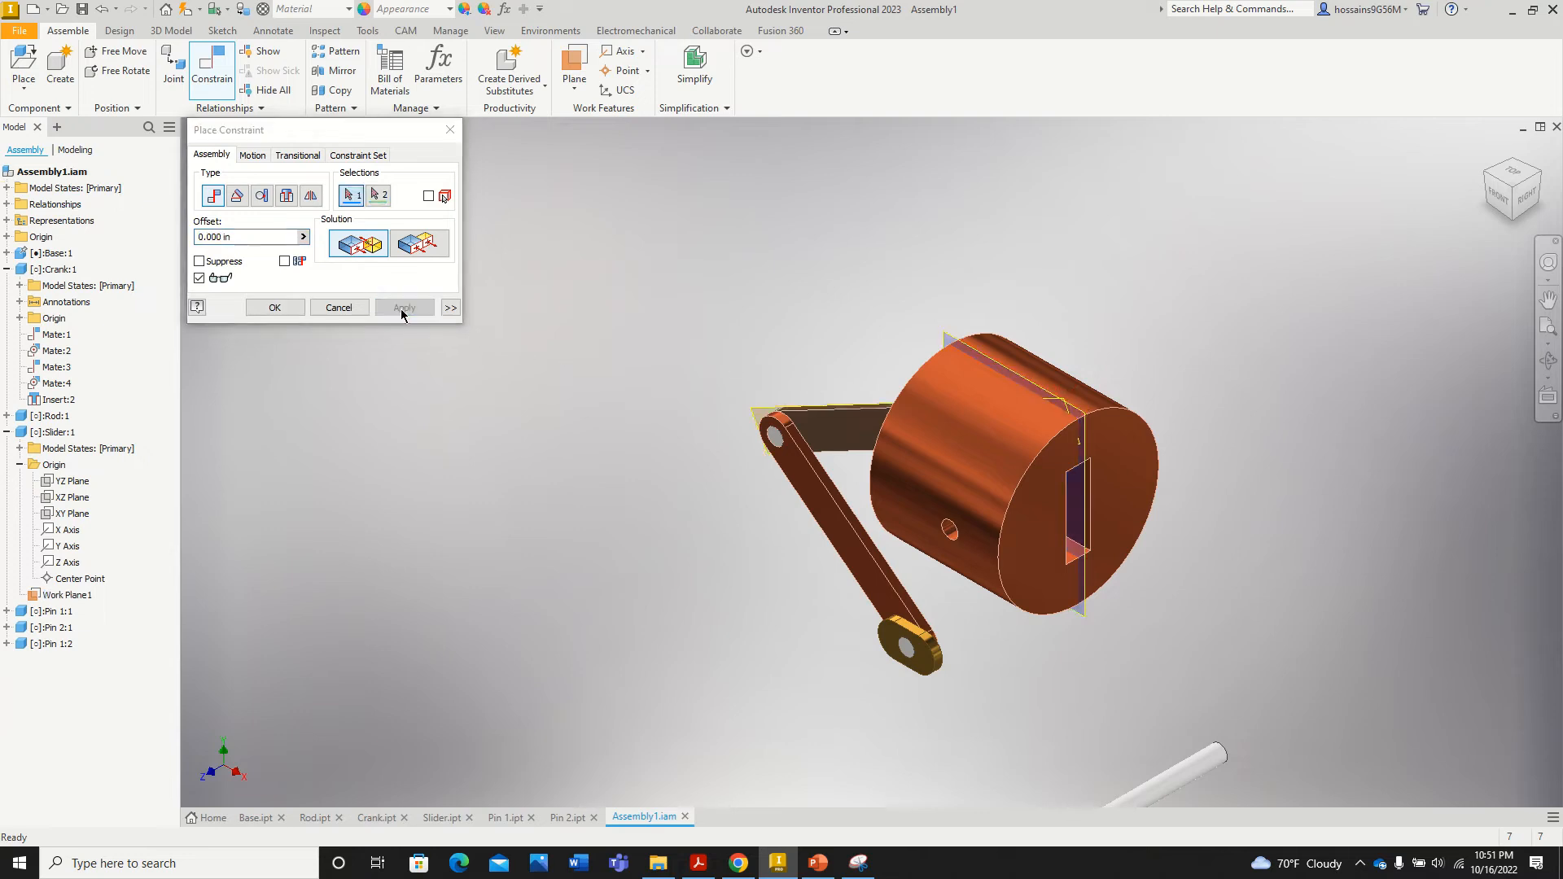
Step: Move the slider and rod to the far side of the crank, using the top view to check their midplane alignment
key(Escape)
drag(1122, 490, 729, 343)
drag(1059, 443, 982, 480)
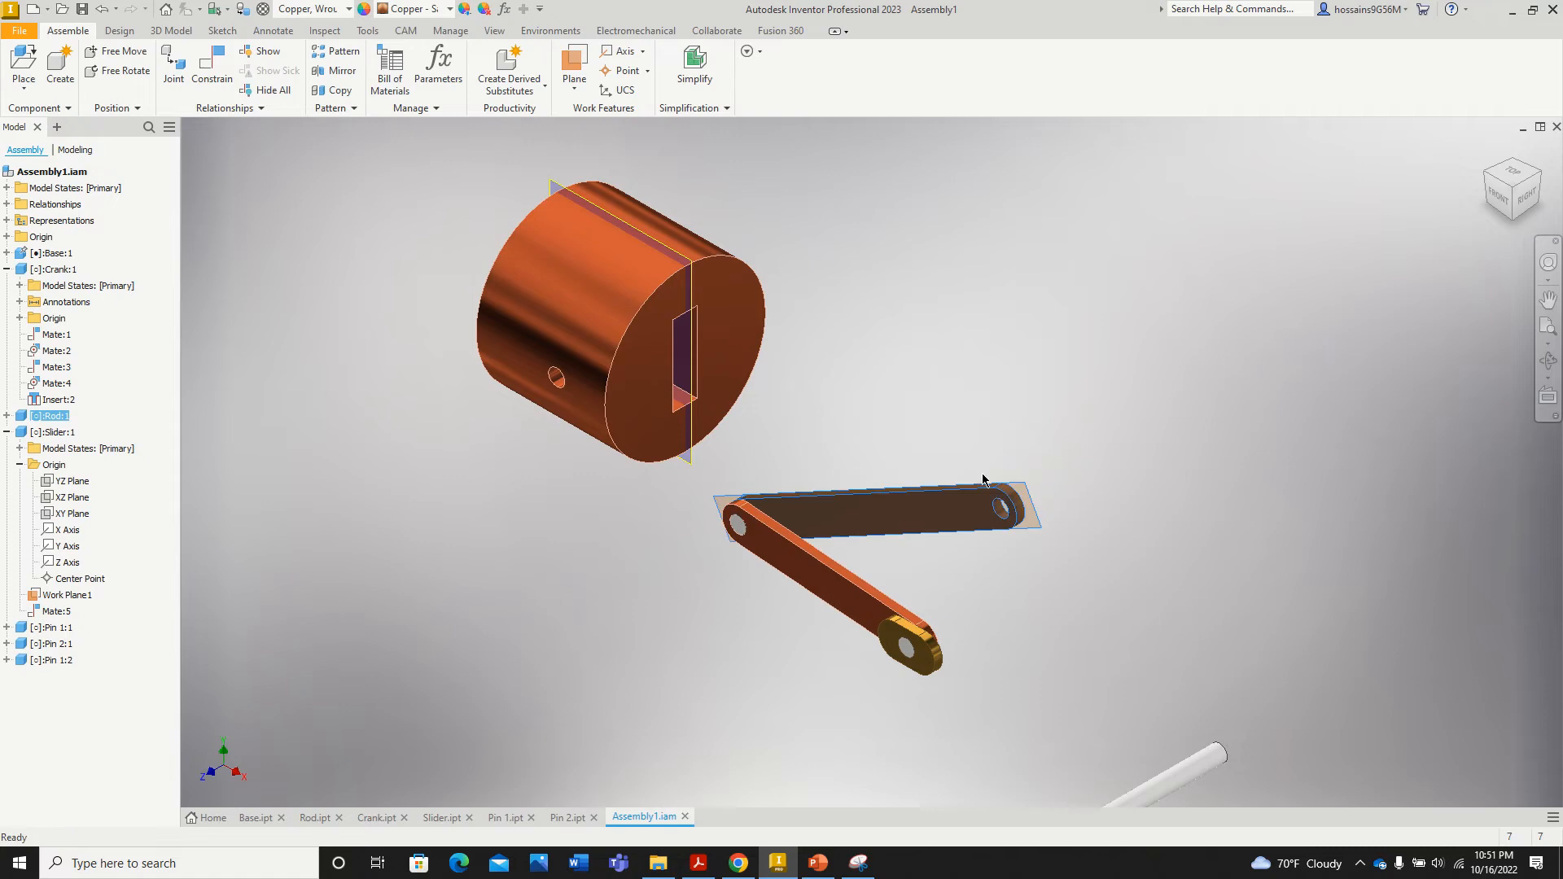
click(1469, 167)
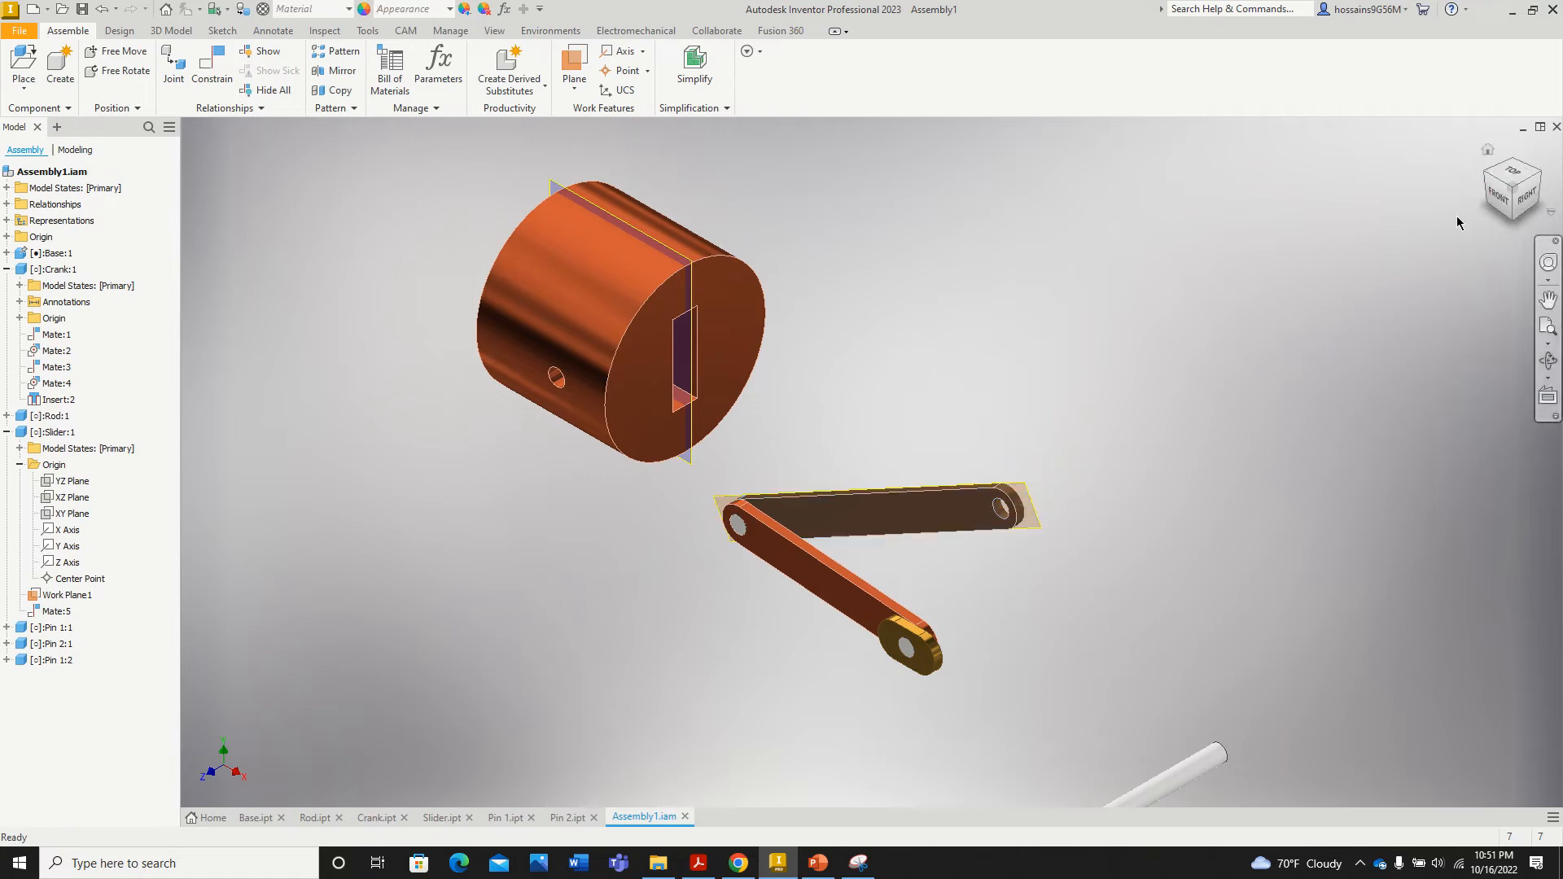
click(1533, 174)
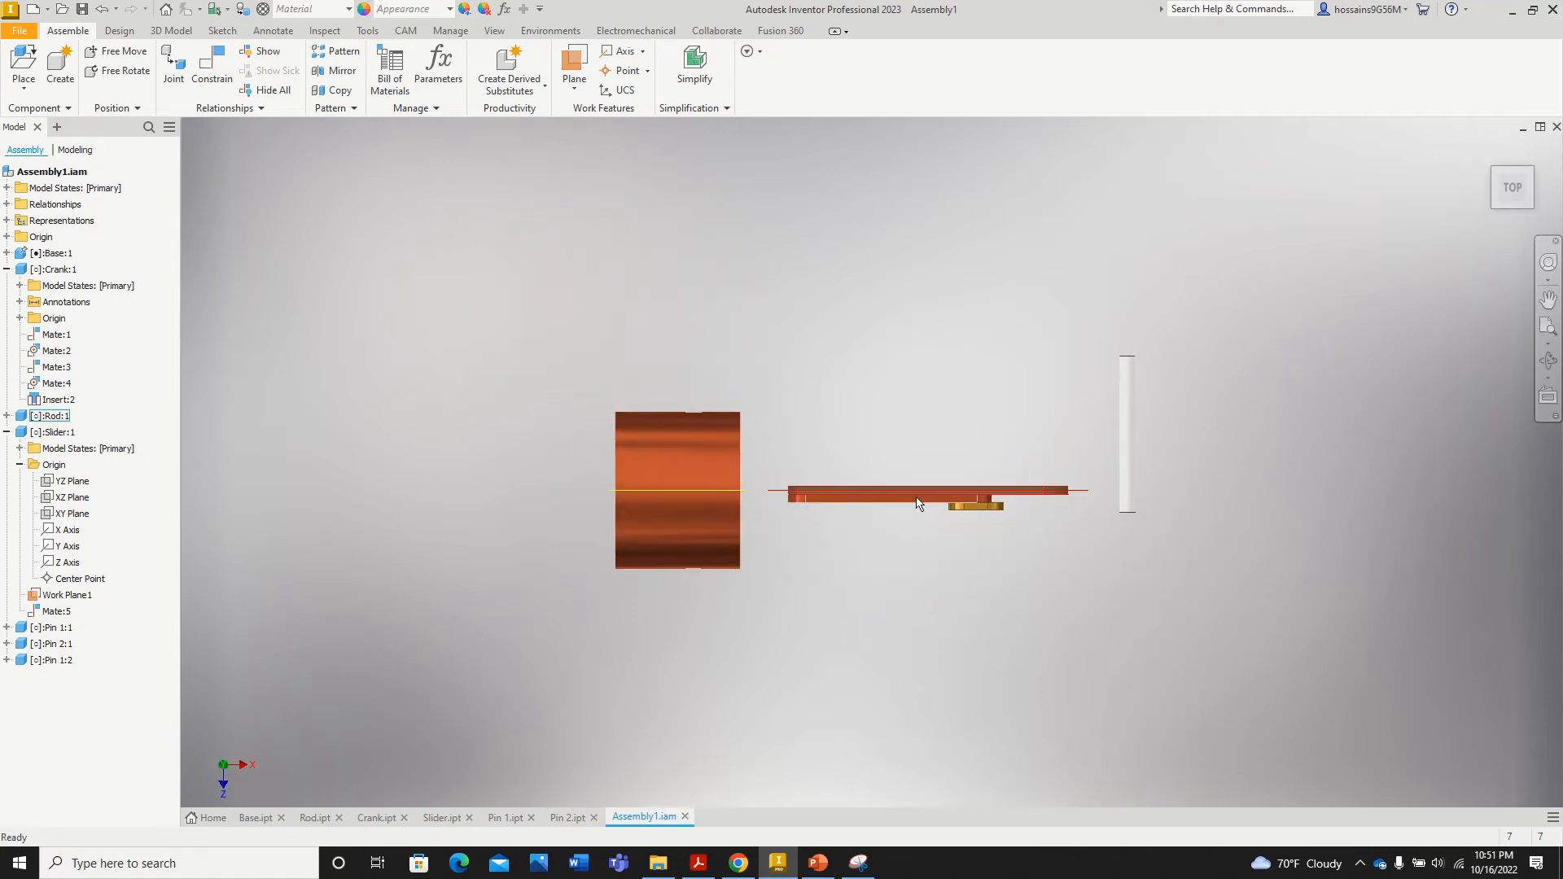
click(909, 488)
drag(909, 488, 533, 517)
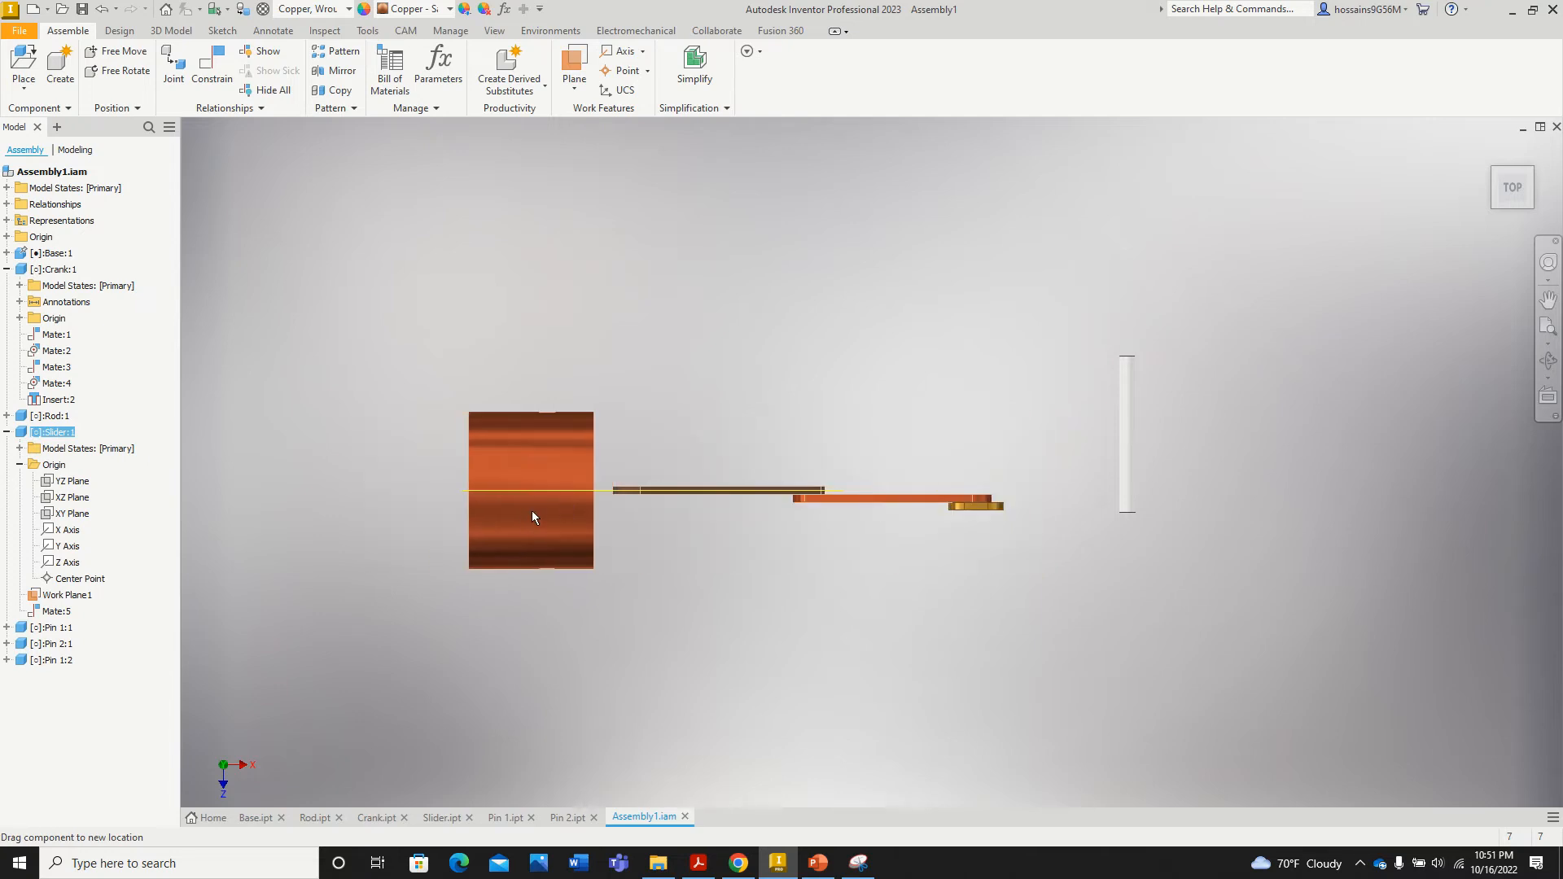
Step: Mate the axis of the rod's free-end hole to the axis of the slider's pin hole with 0.000 in offset
click(1487, 149)
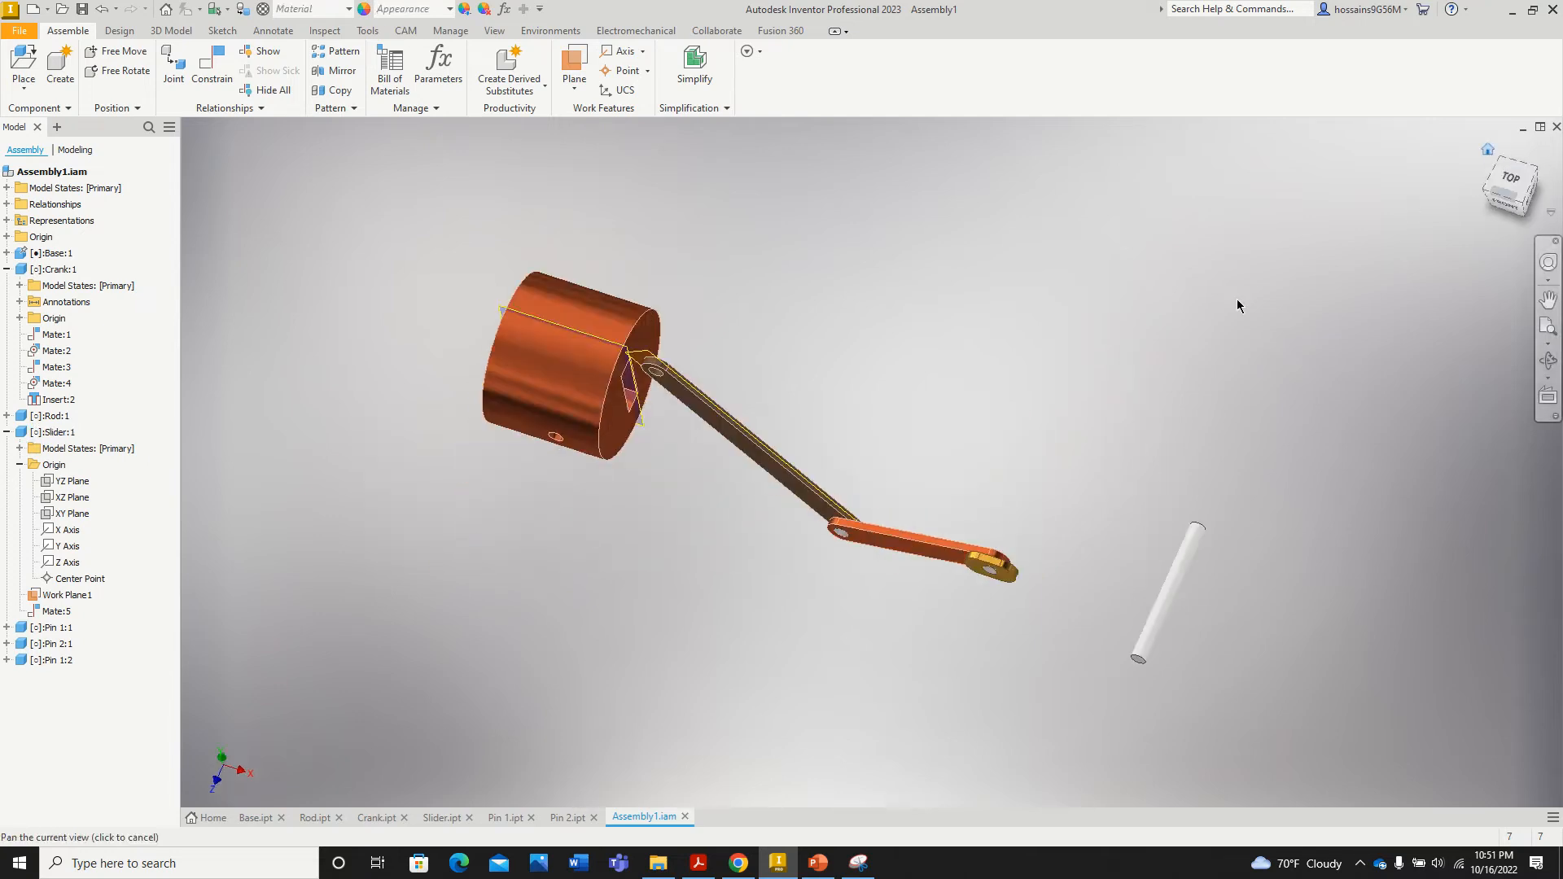
scroll(669, 287, up, 5)
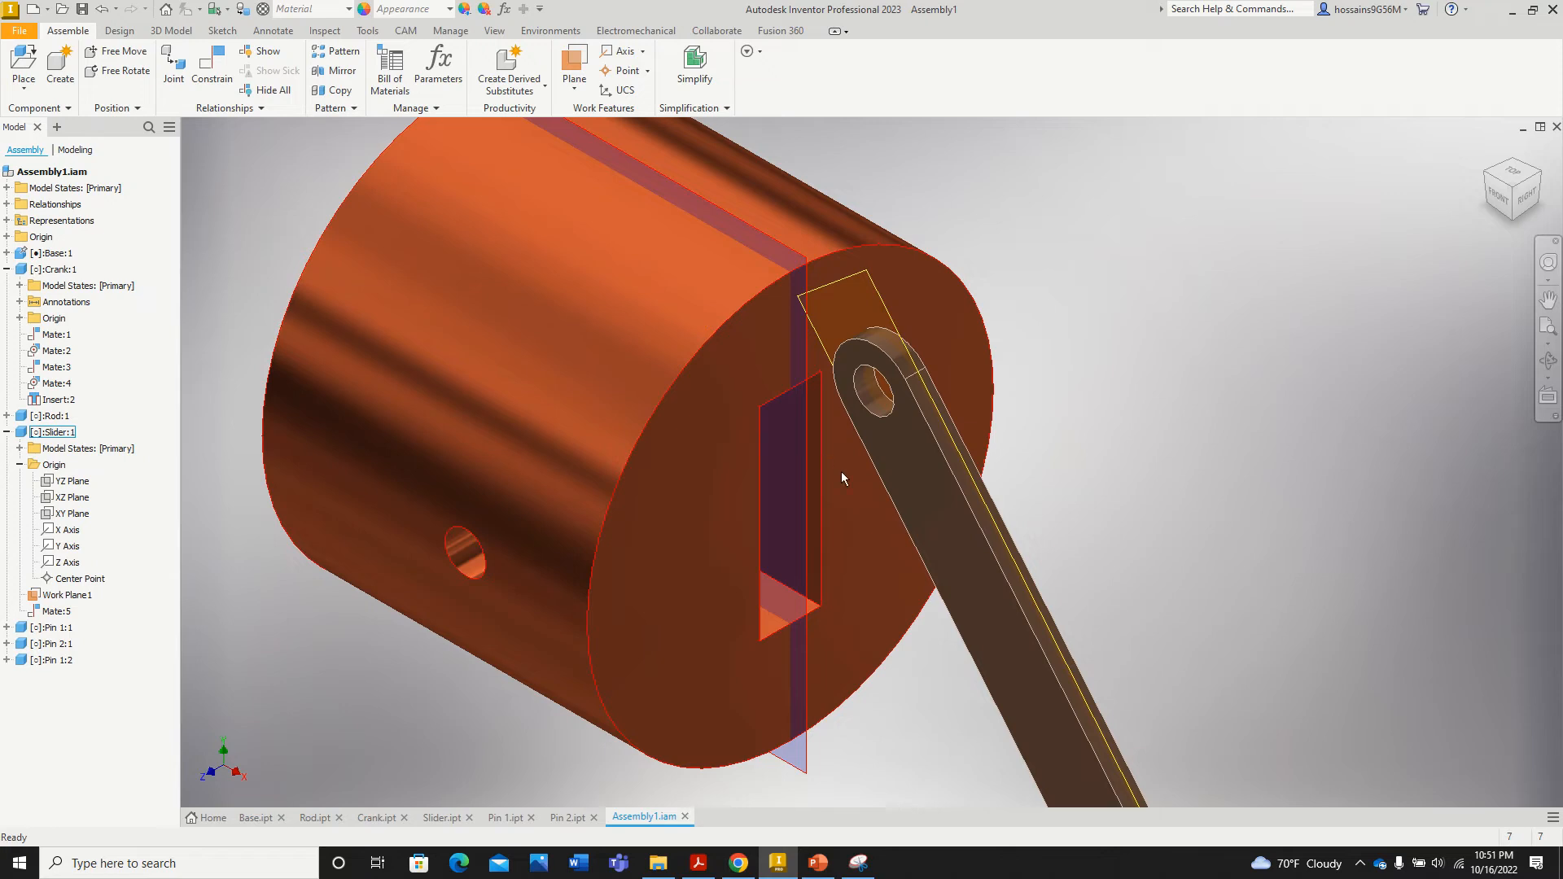
scroll(842, 472, down, 3)
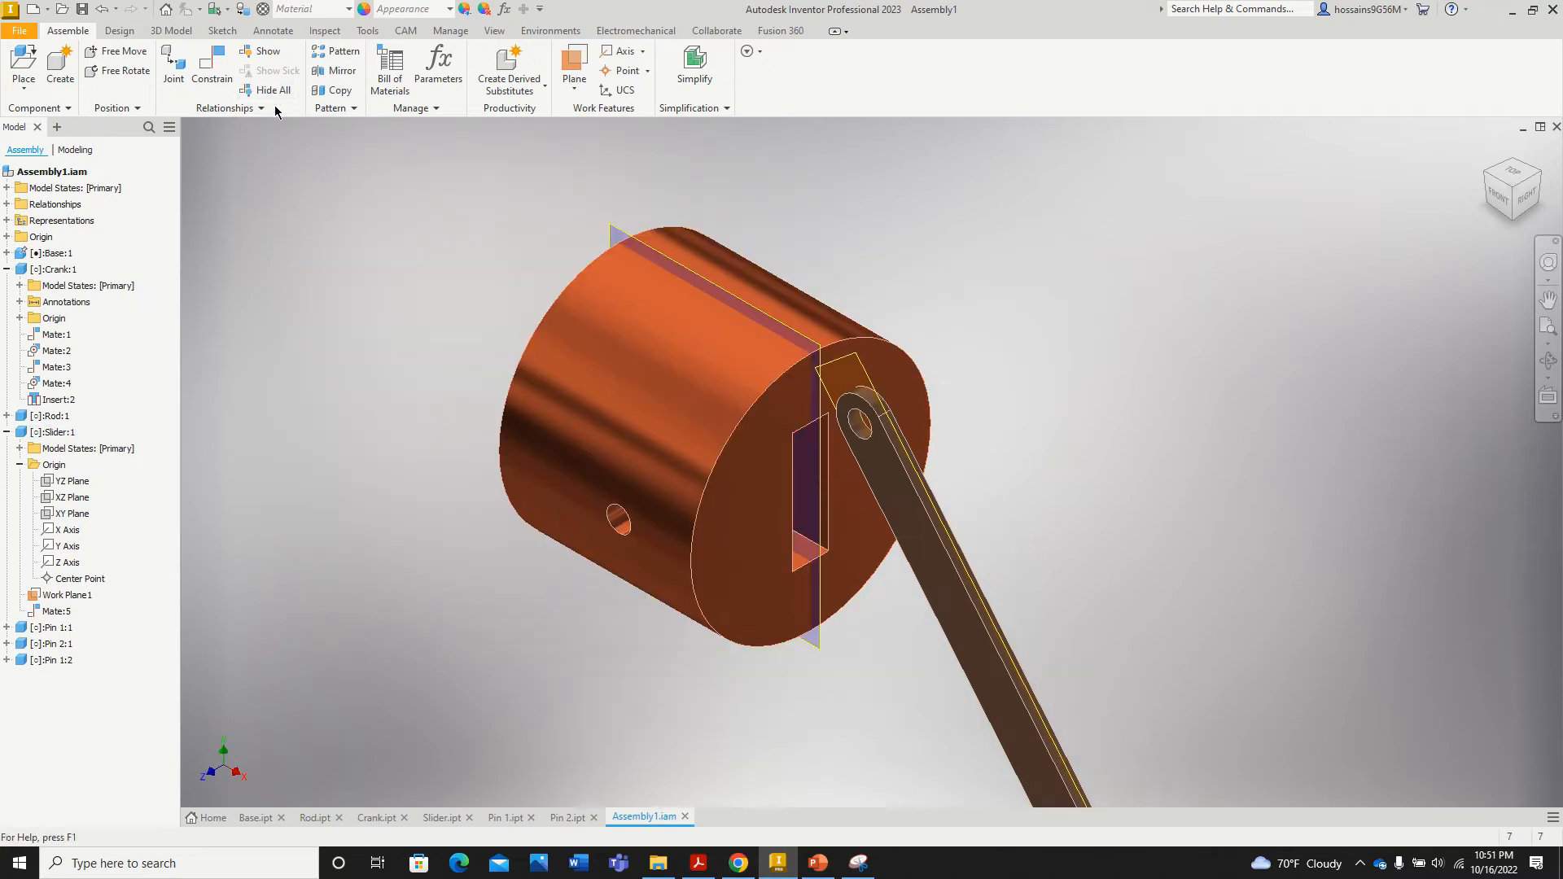
scroll(868, 427, up, 5)
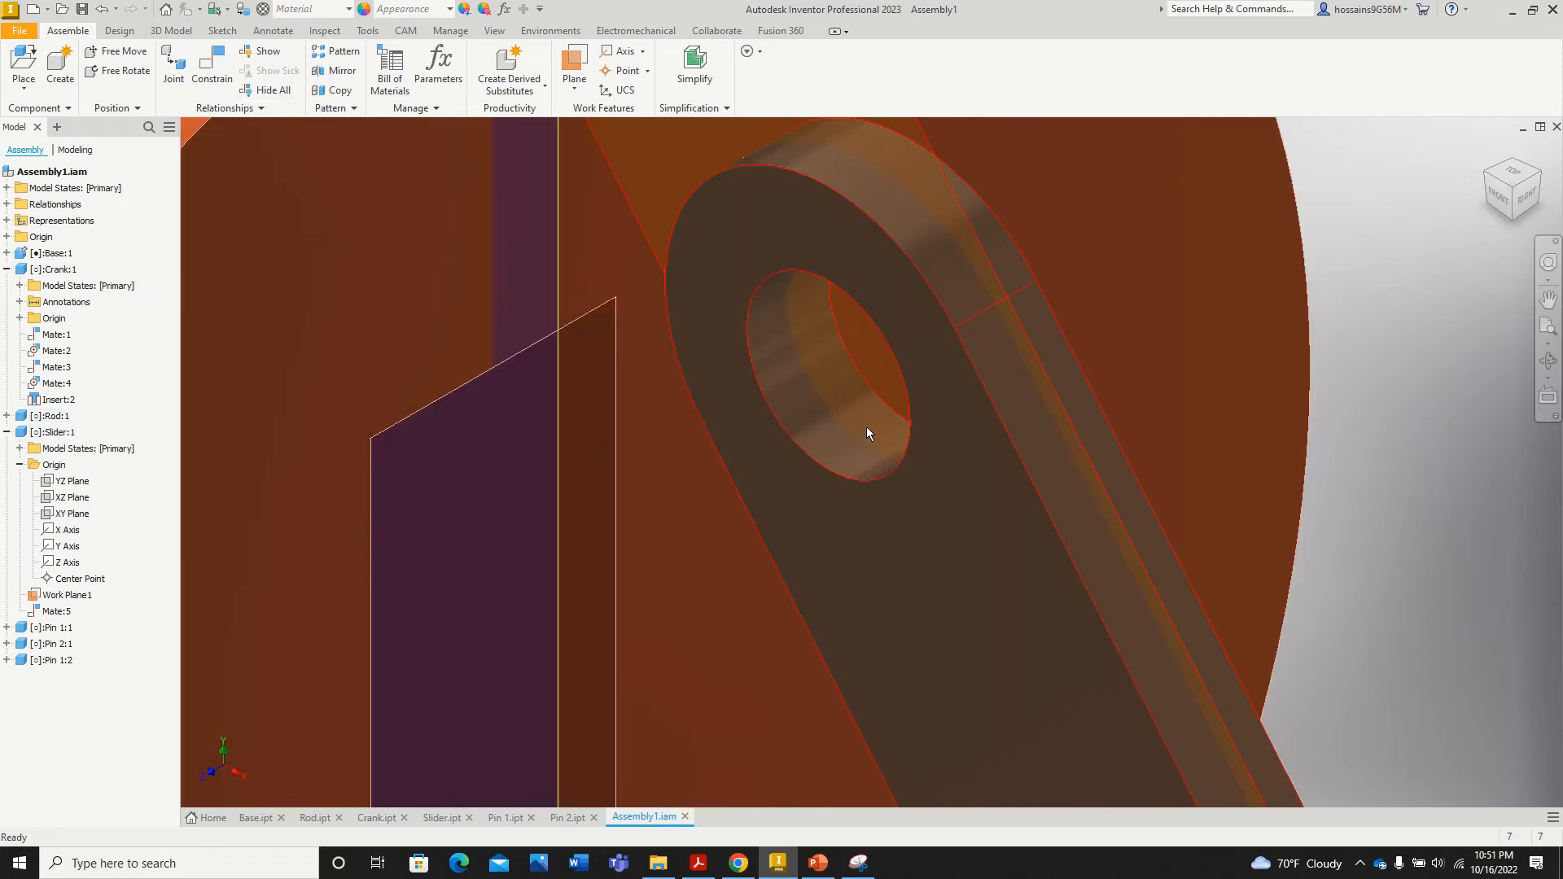
scroll(885, 421, down, 5)
scroll(543, 567, up, 3)
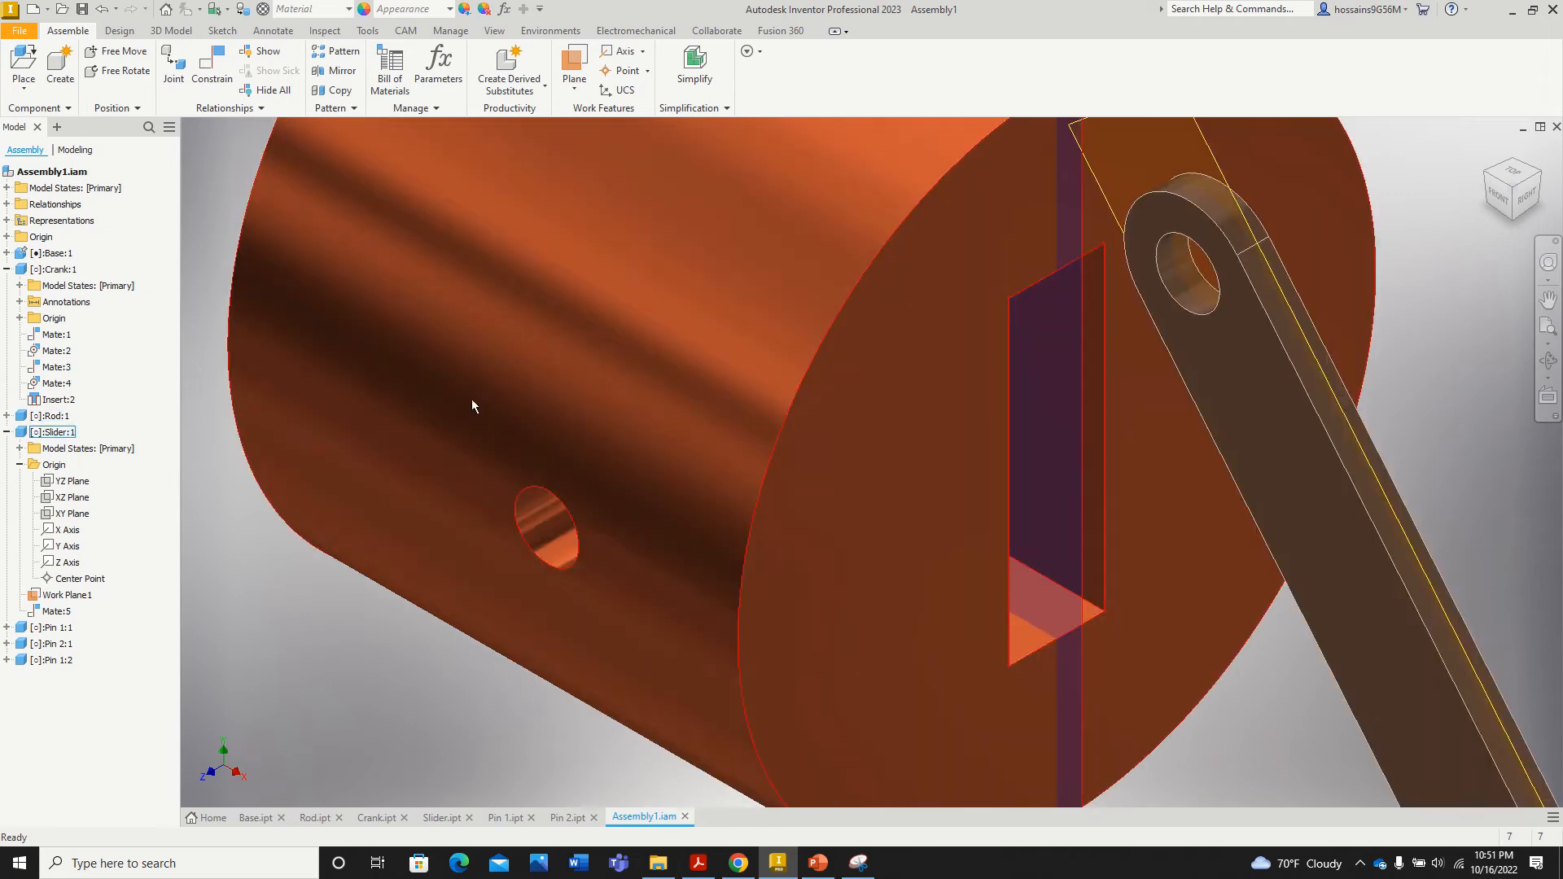
click(210, 82)
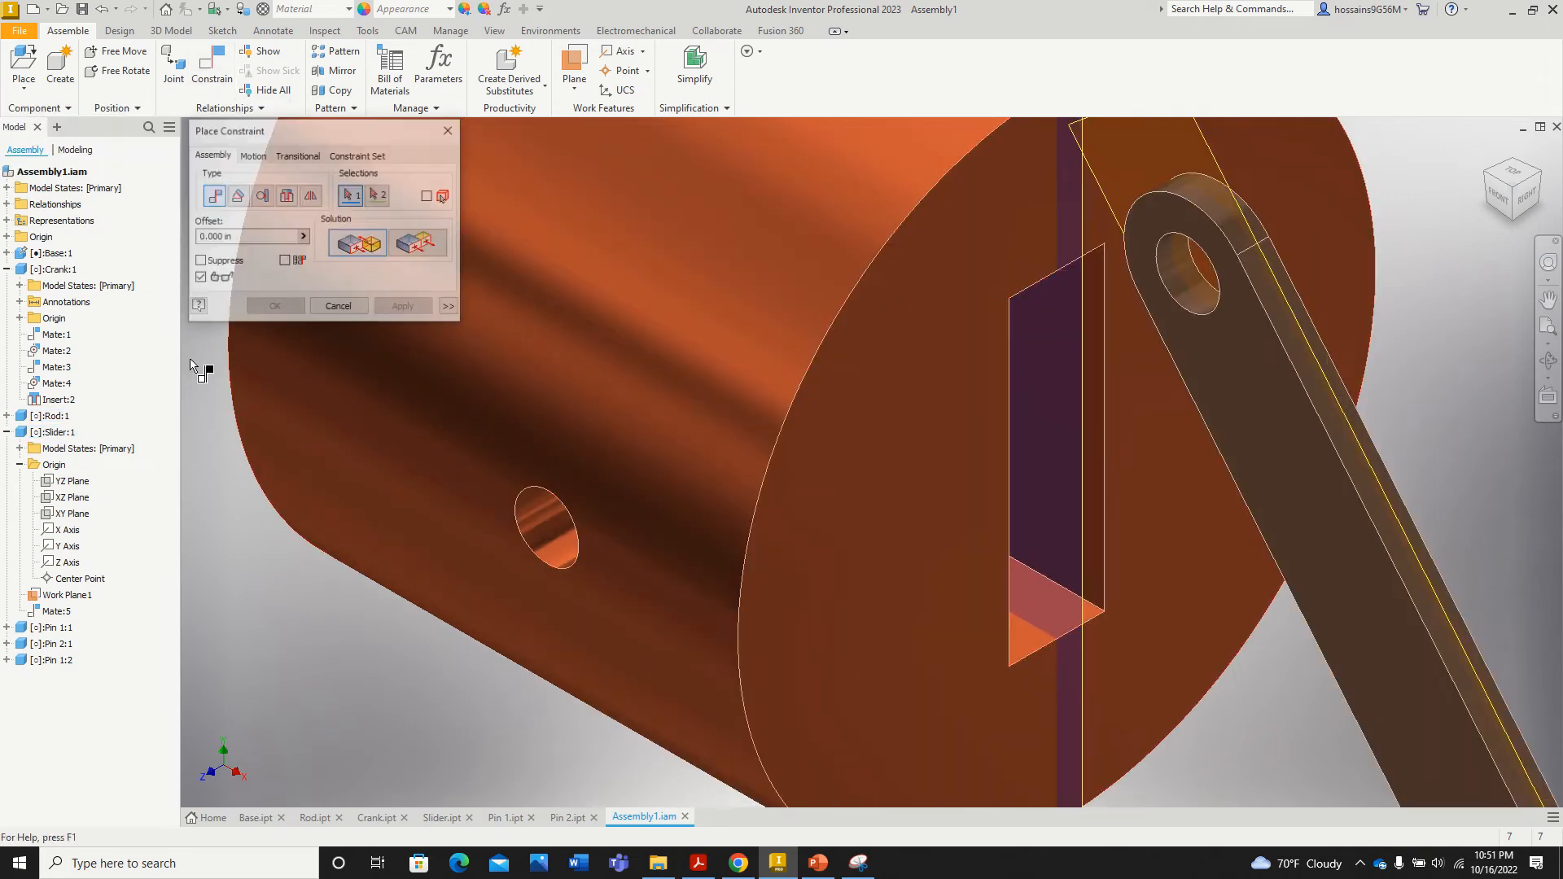
scroll(437, 590, down, 4)
scroll(540, 495, up, 4)
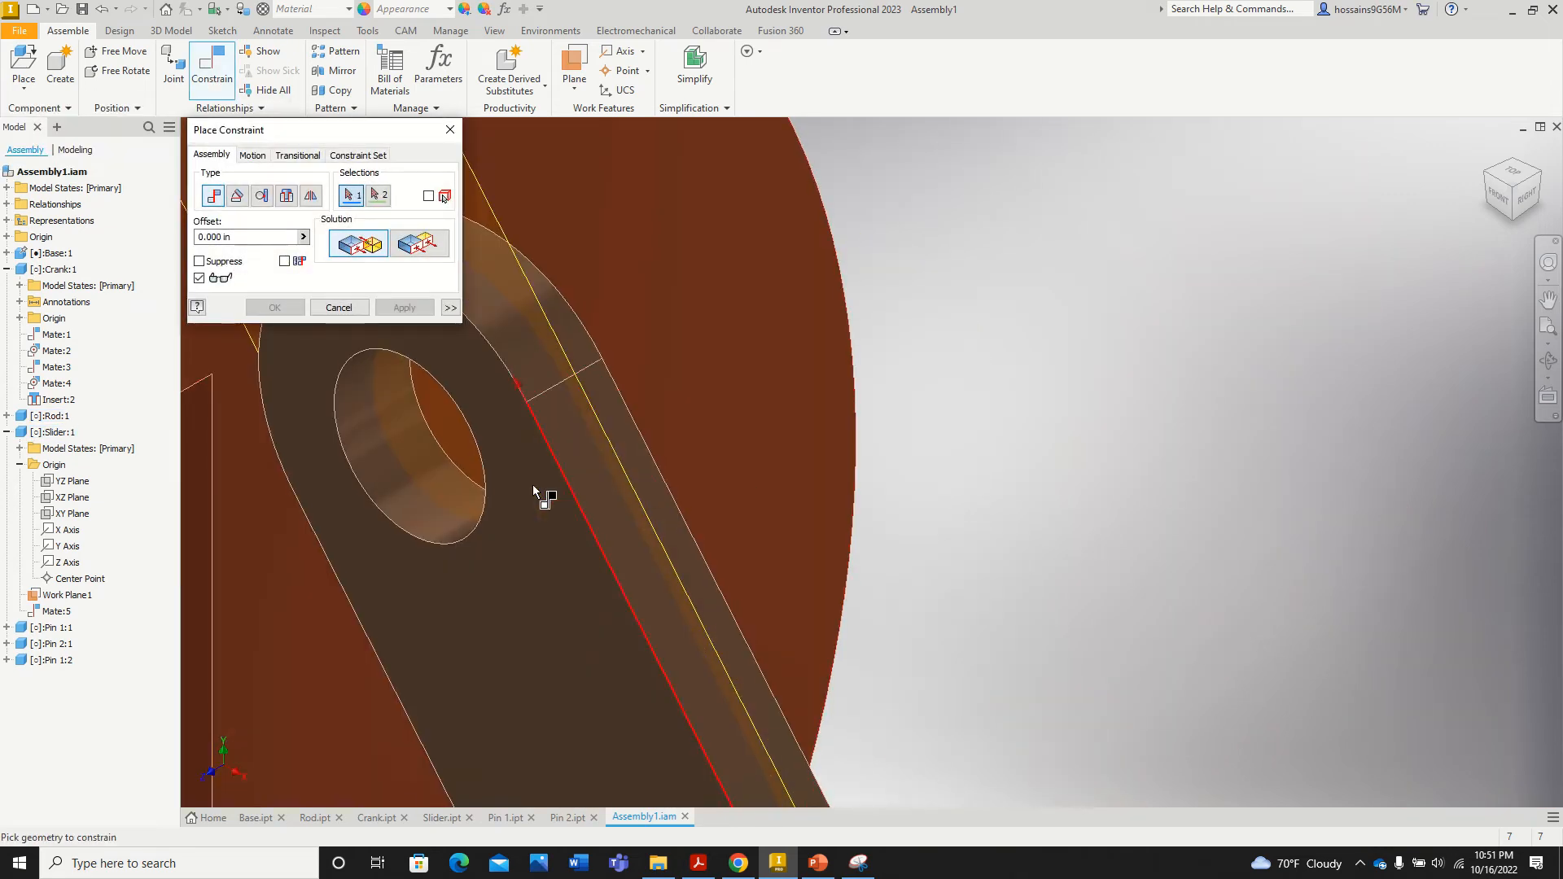
scroll(698, 513, down, 4)
scroll(628, 506, up, 5)
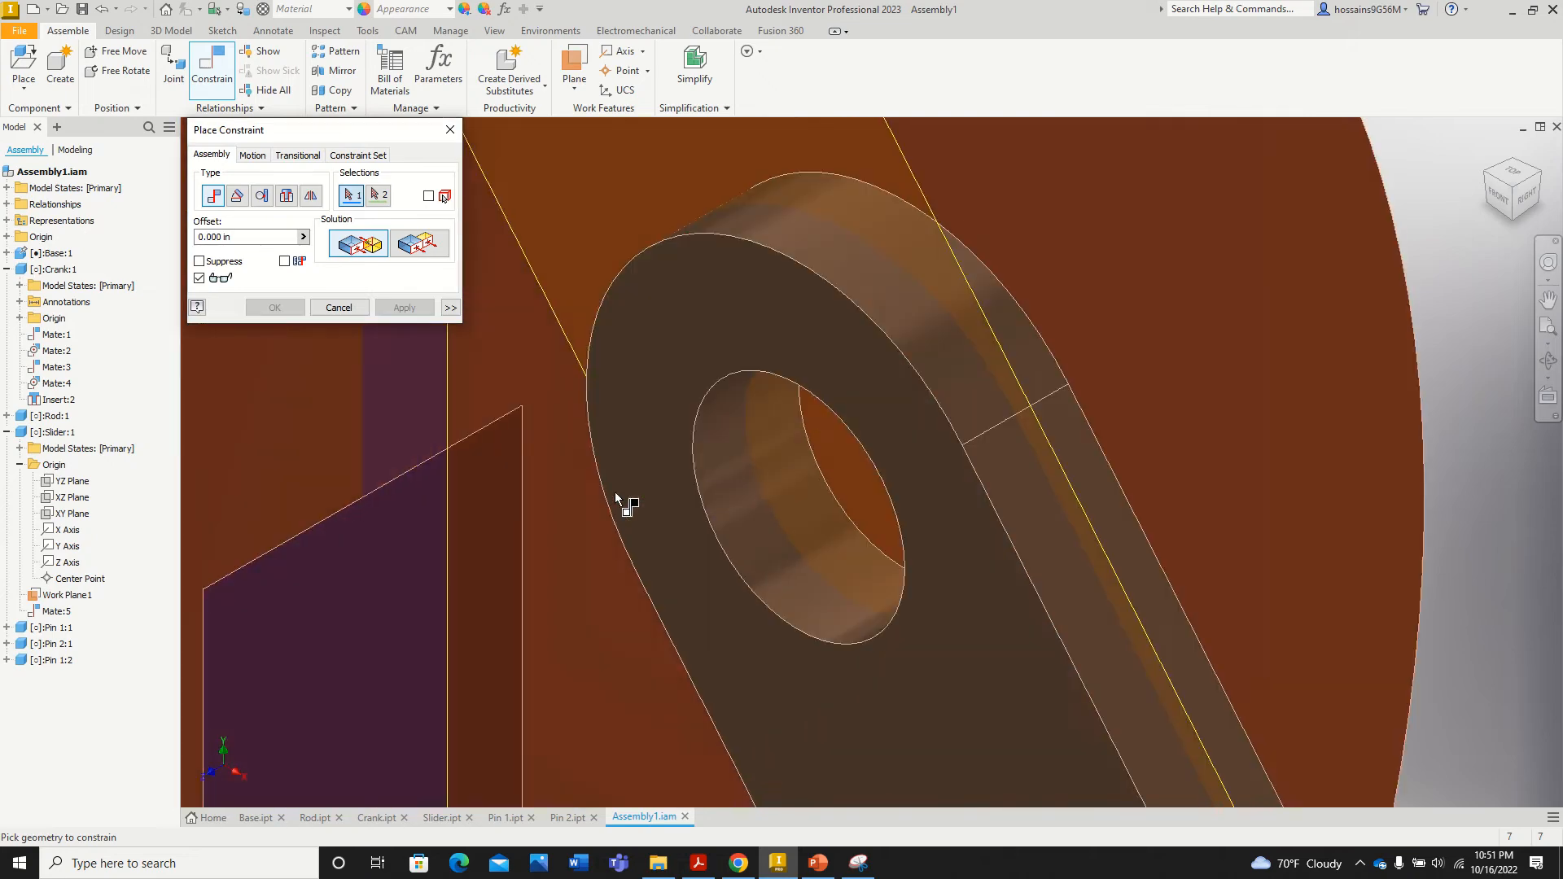
click(807, 511)
scroll(842, 506, down, 2)
scroll(701, 558, down, 4)
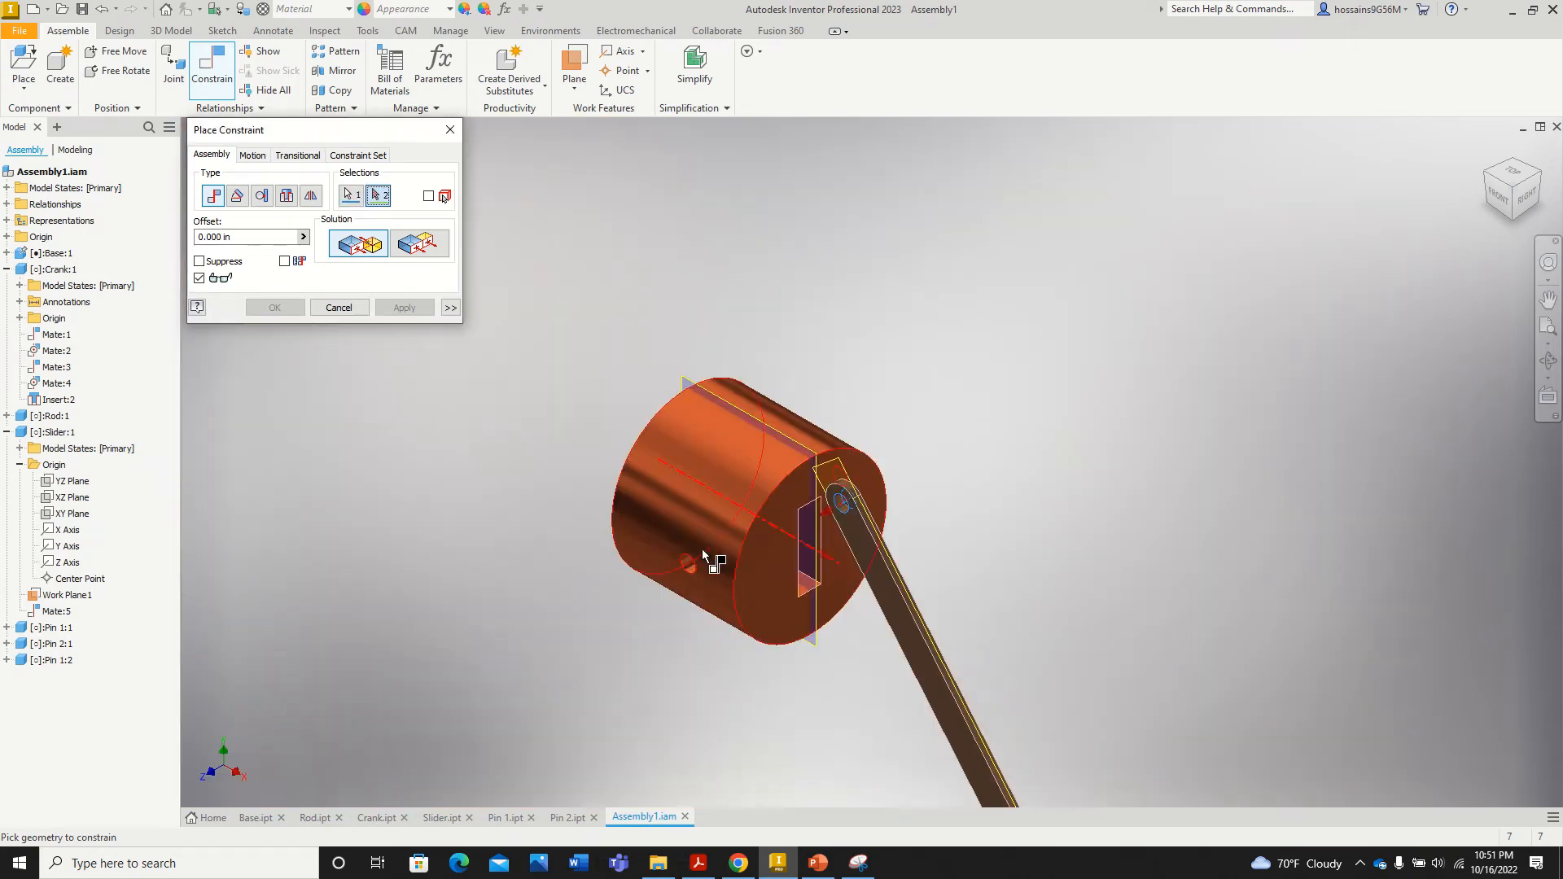
scroll(624, 597, up, 4)
scroll(656, 593, down, 4)
scroll(574, 612, up, 4)
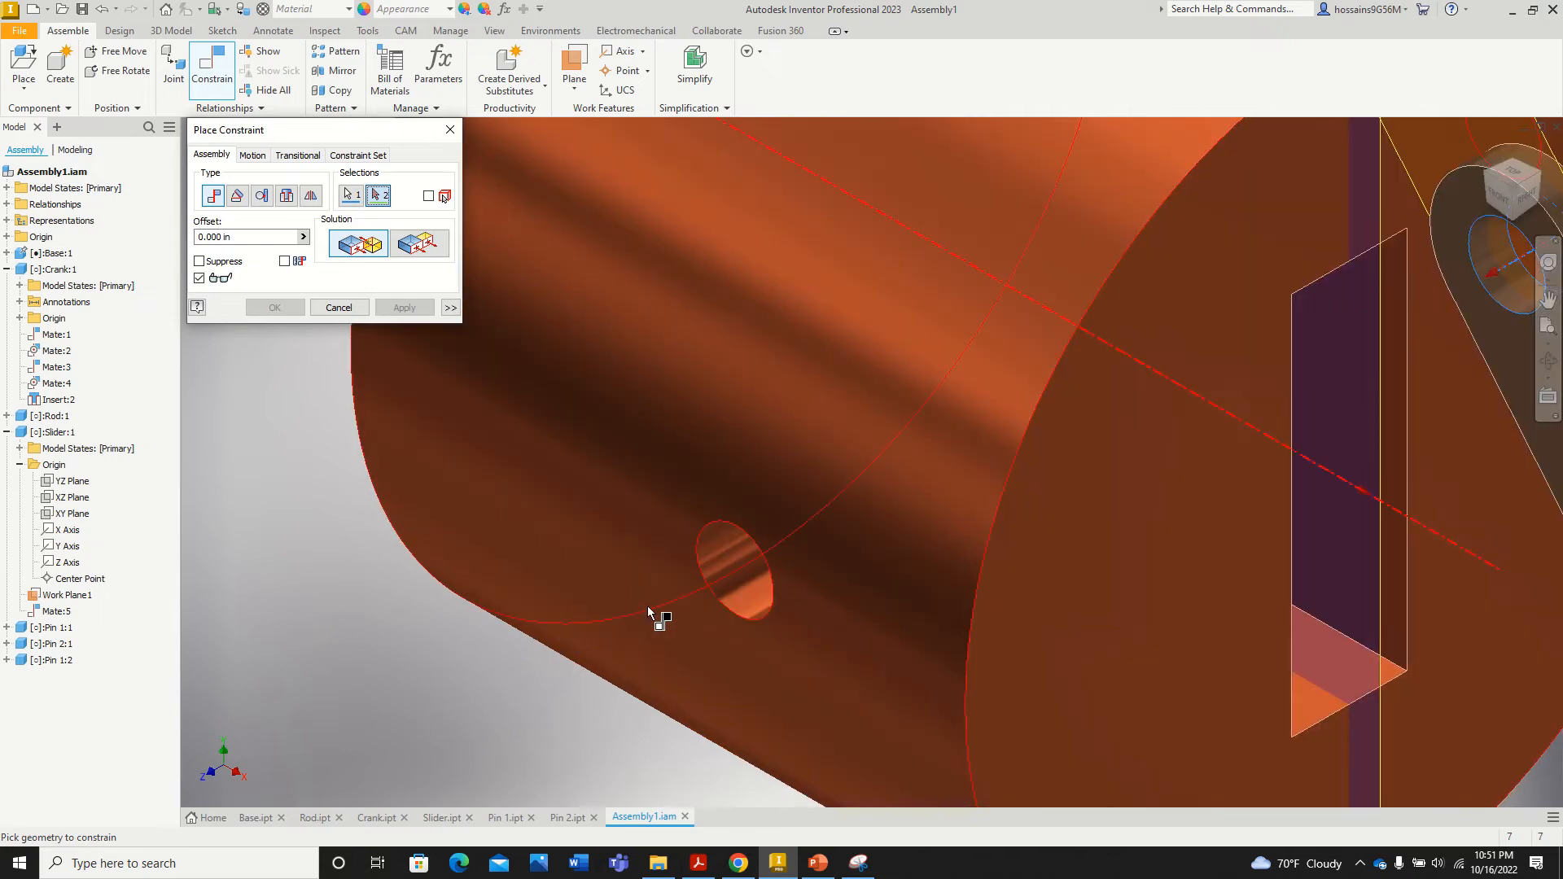
click(736, 585)
click(405, 306)
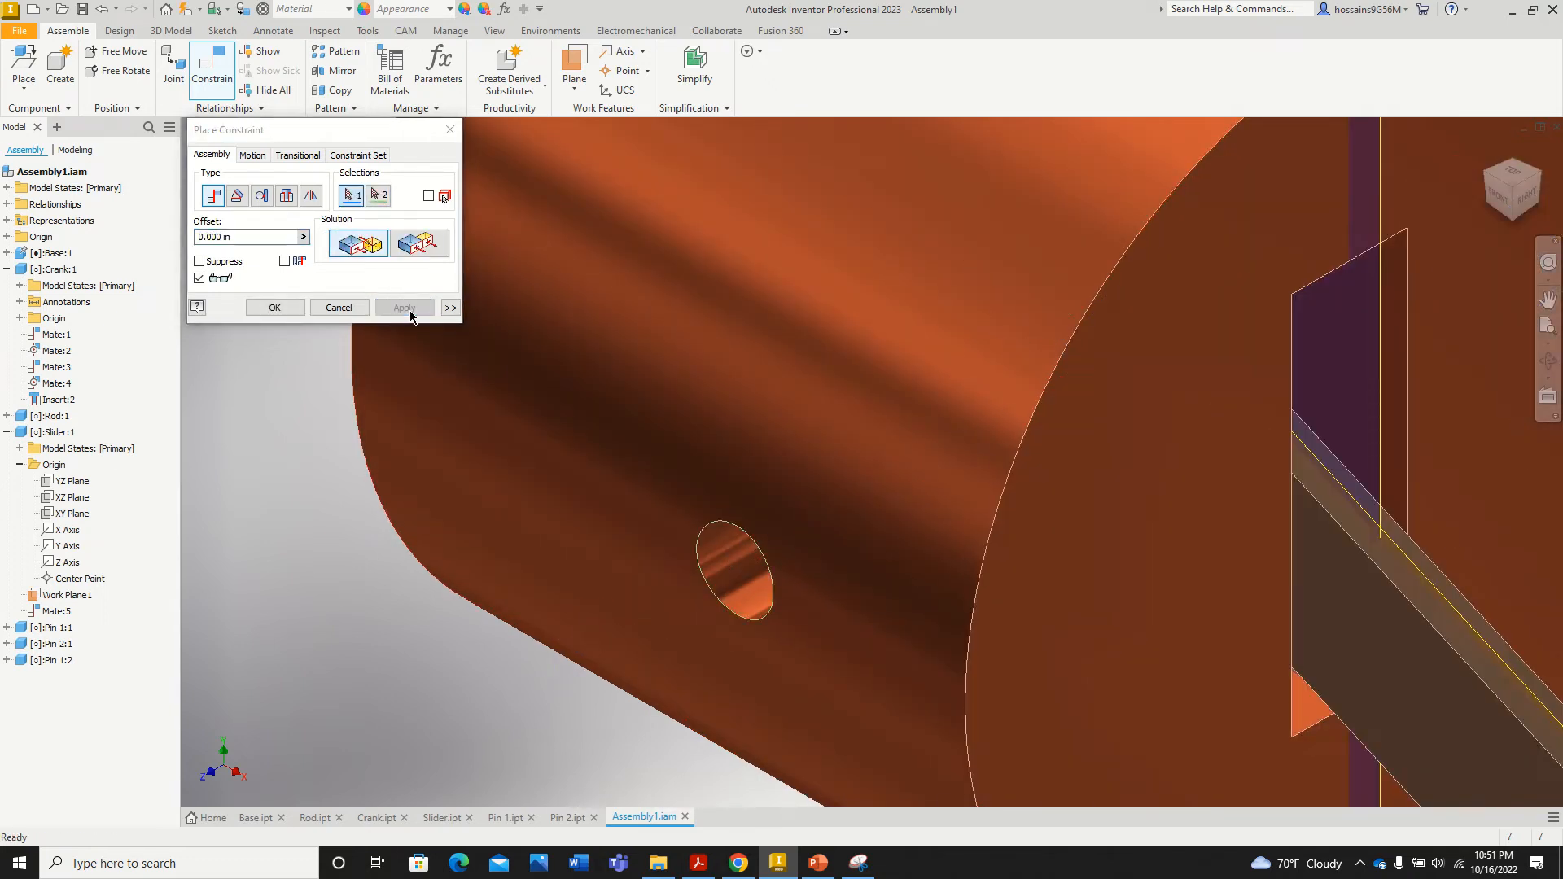
Step: Move the slider around to the opposite side of the crank to test how the linkage moves
scroll(623, 433, down, 5)
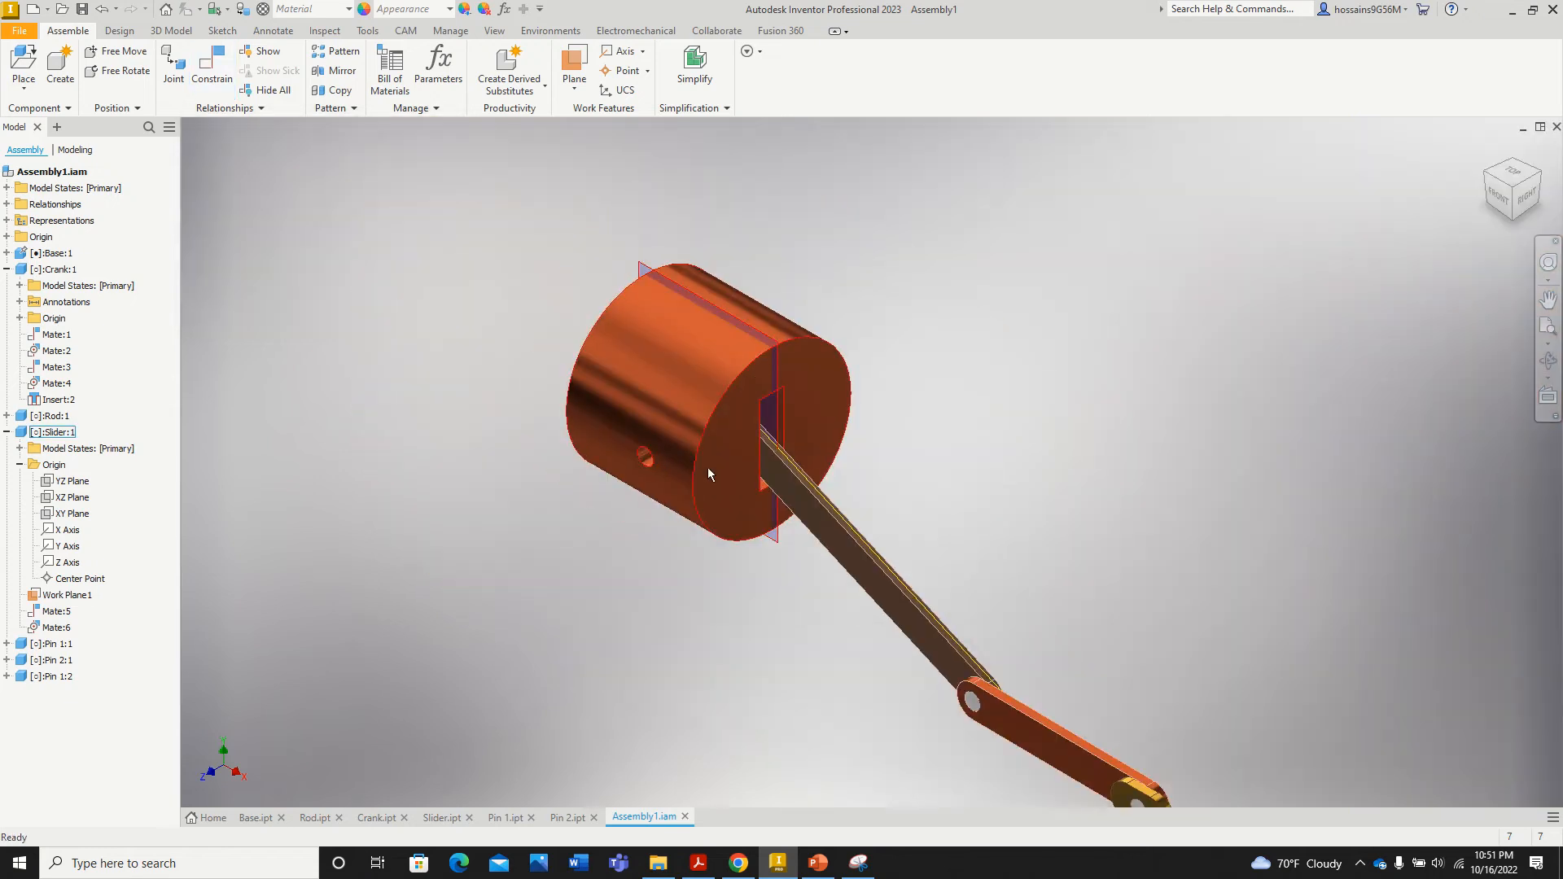
drag(707, 467, 779, 557)
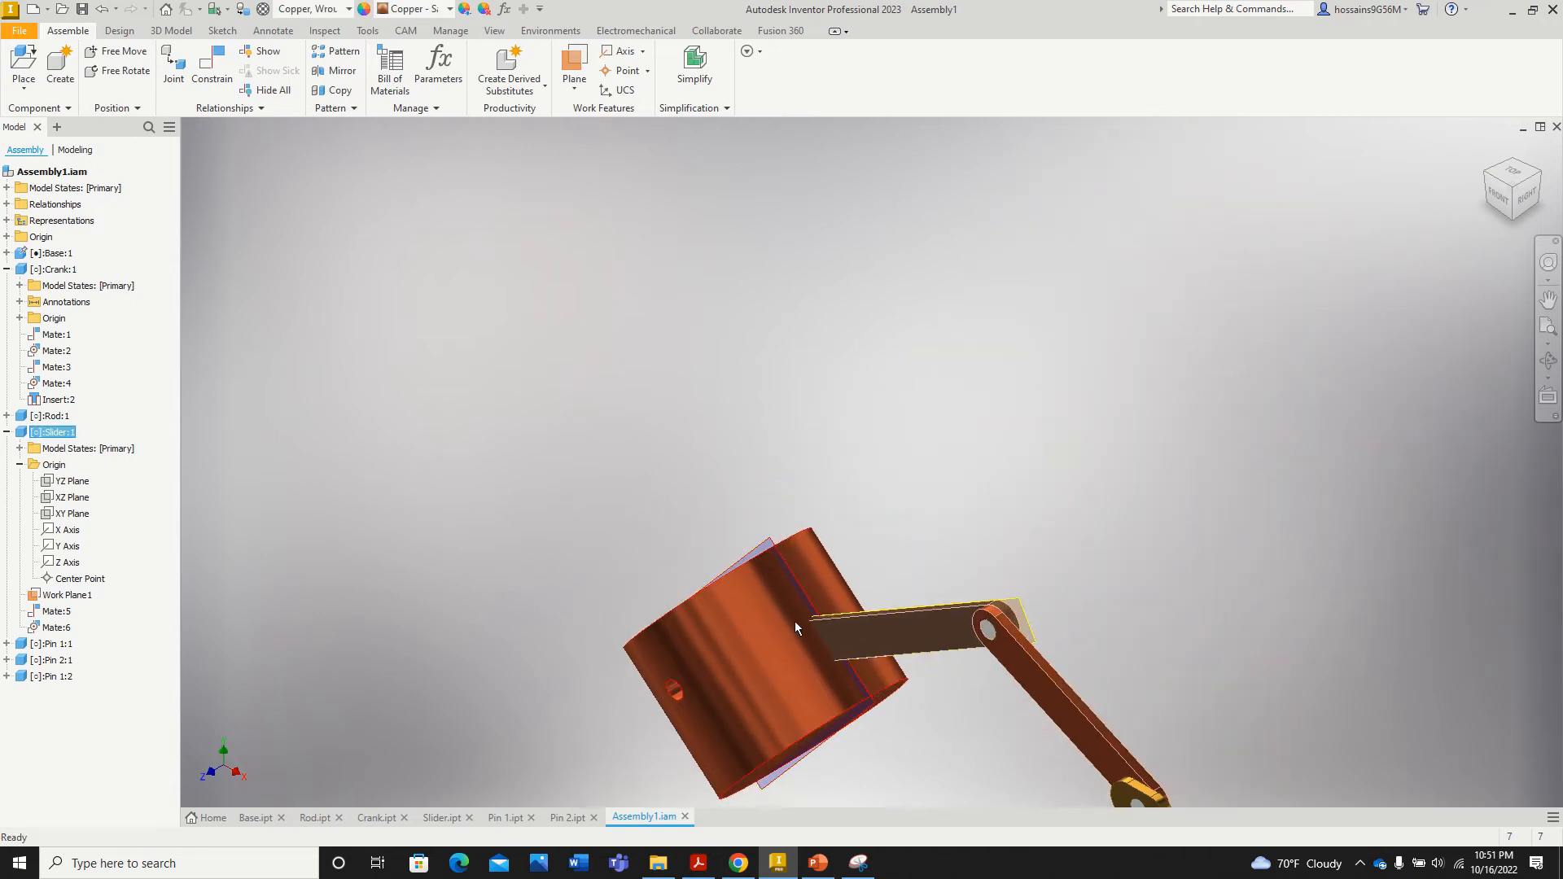
drag(815, 683, 851, 457)
drag(824, 572, 1444, 643)
Step: Examine how the rod sits in the slider's rectangular slot from the crank side
scroll(1101, 329, down, 5)
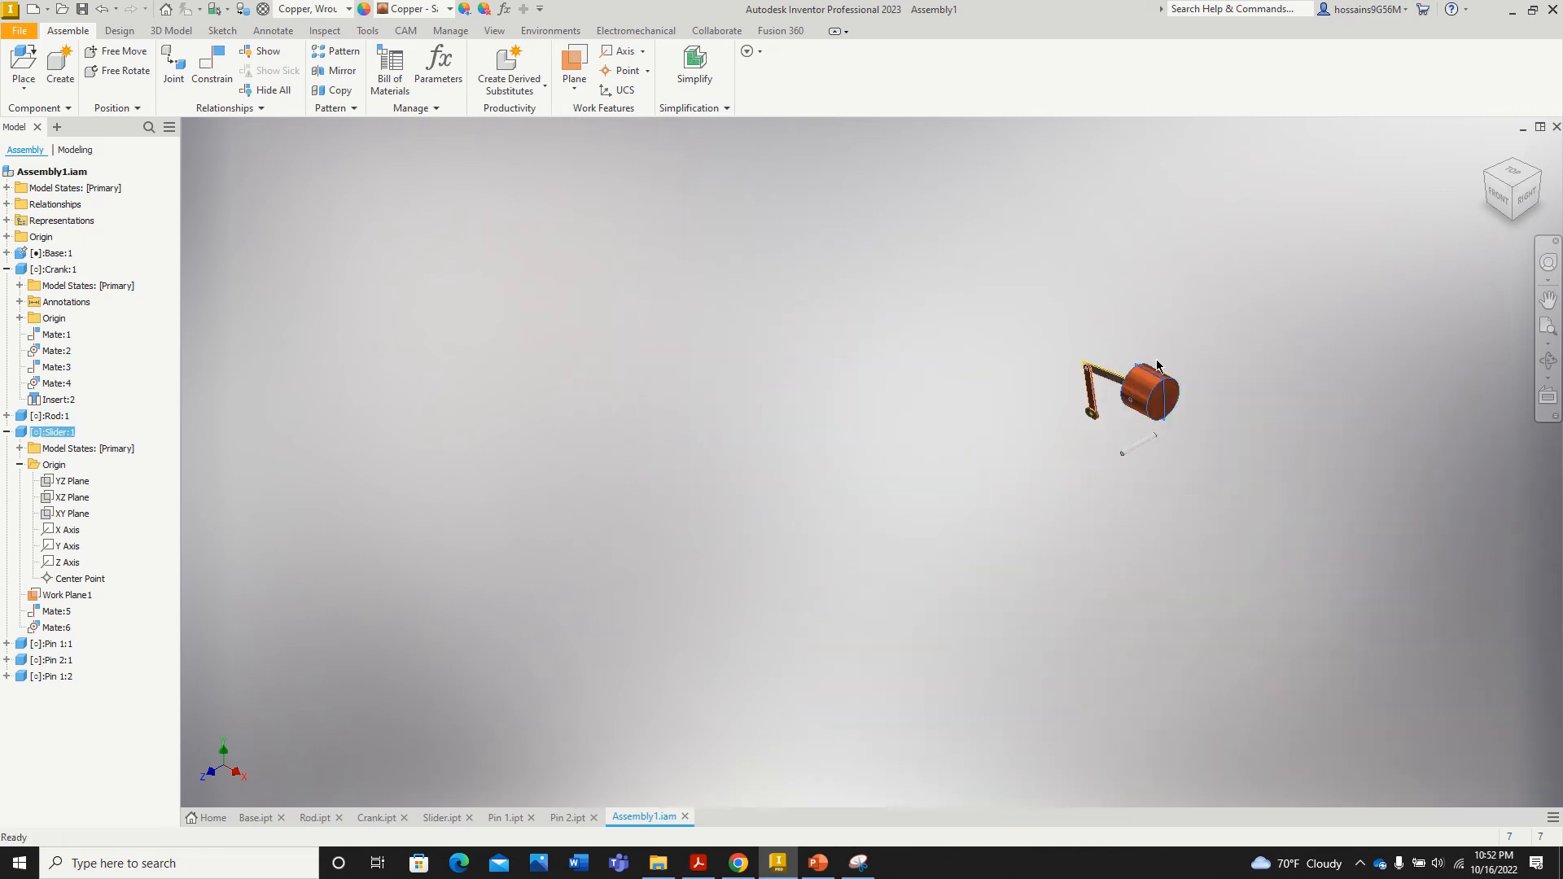
scroll(1148, 342, up, 4)
click(1482, 177)
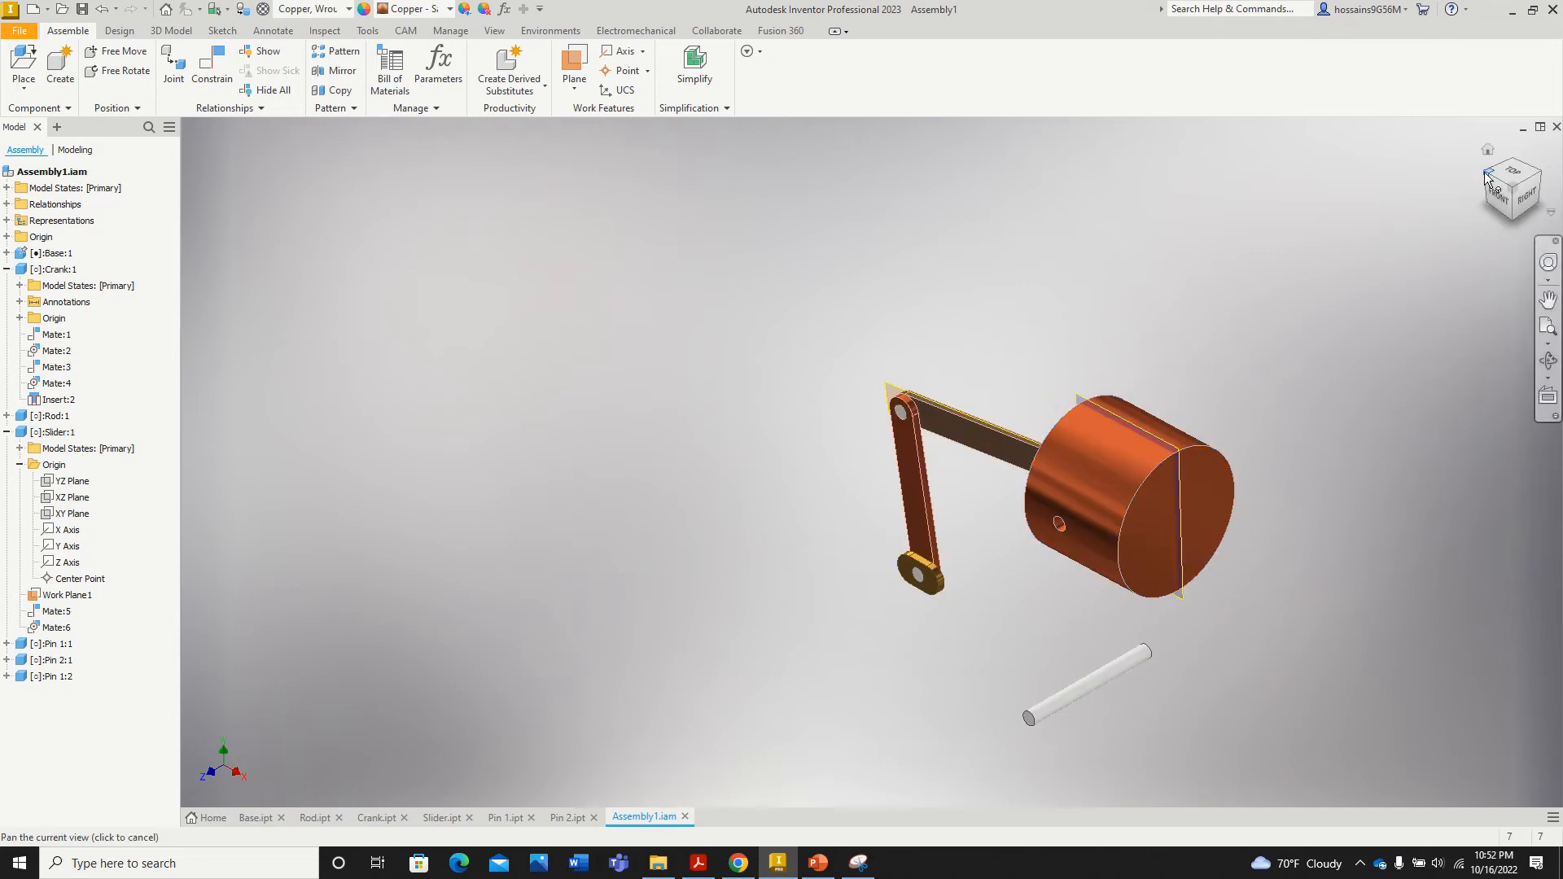
scroll(887, 315, up, 2)
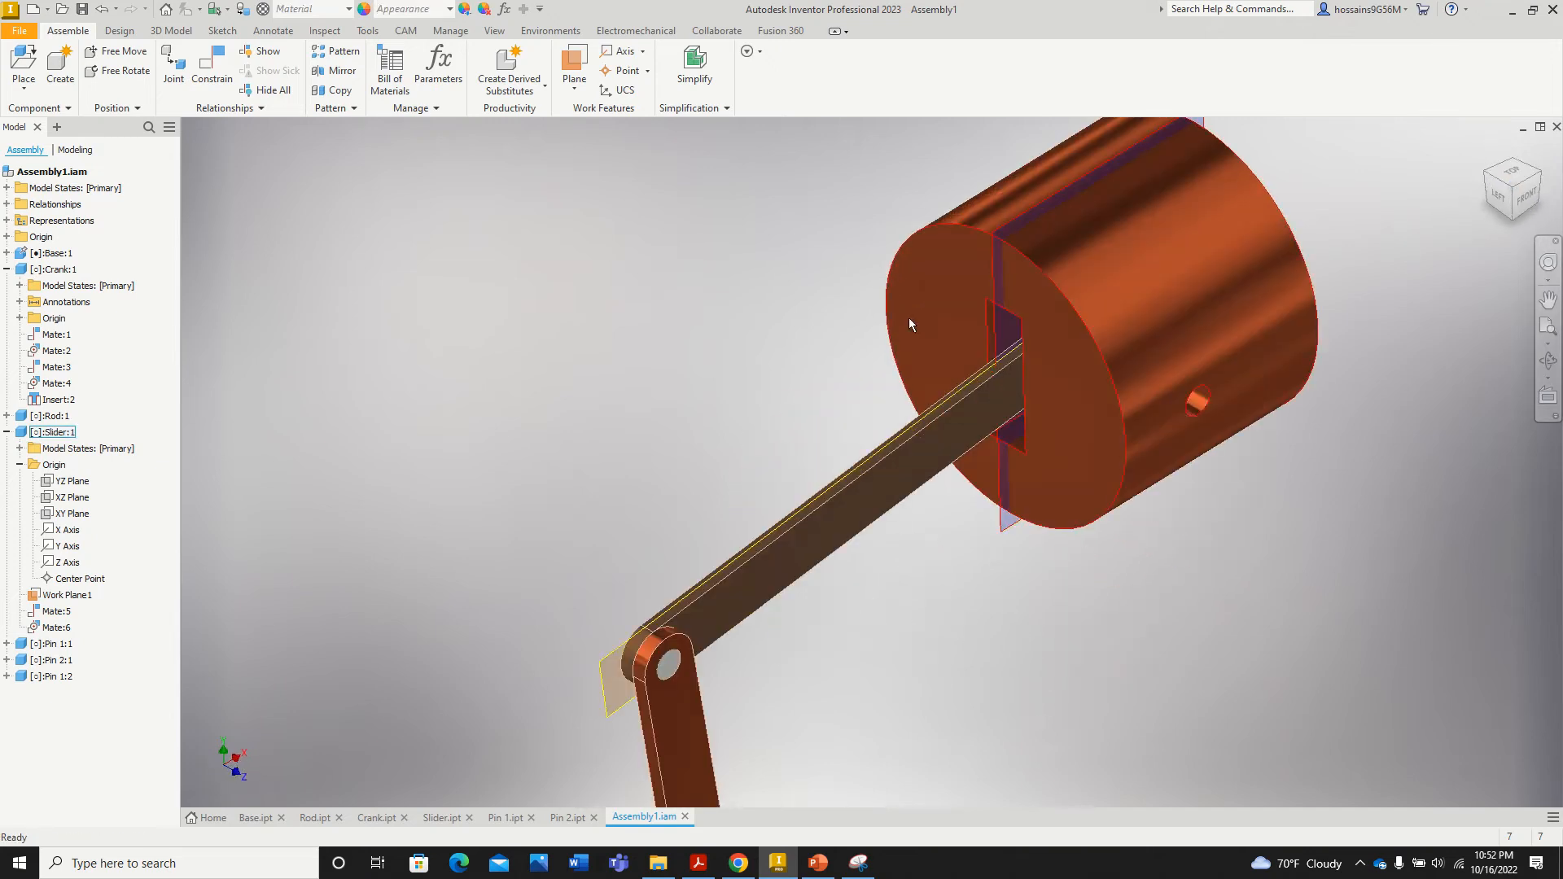
scroll(908, 317, down, 3)
scroll(769, 454, up, 3)
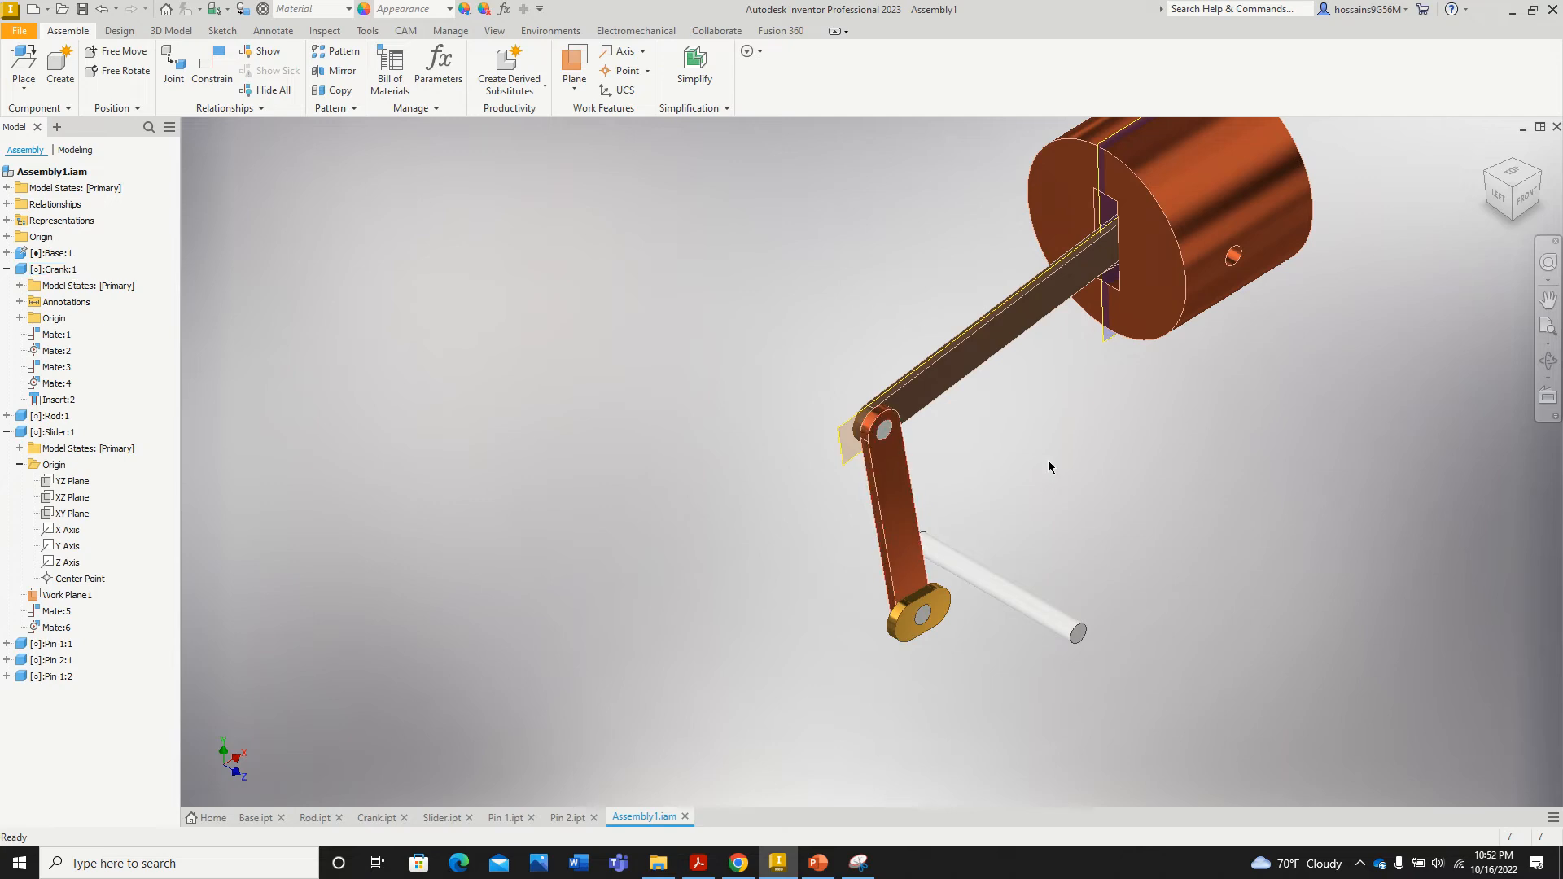
scroll(1065, 420, down, 3)
scroll(1084, 343, up, 5)
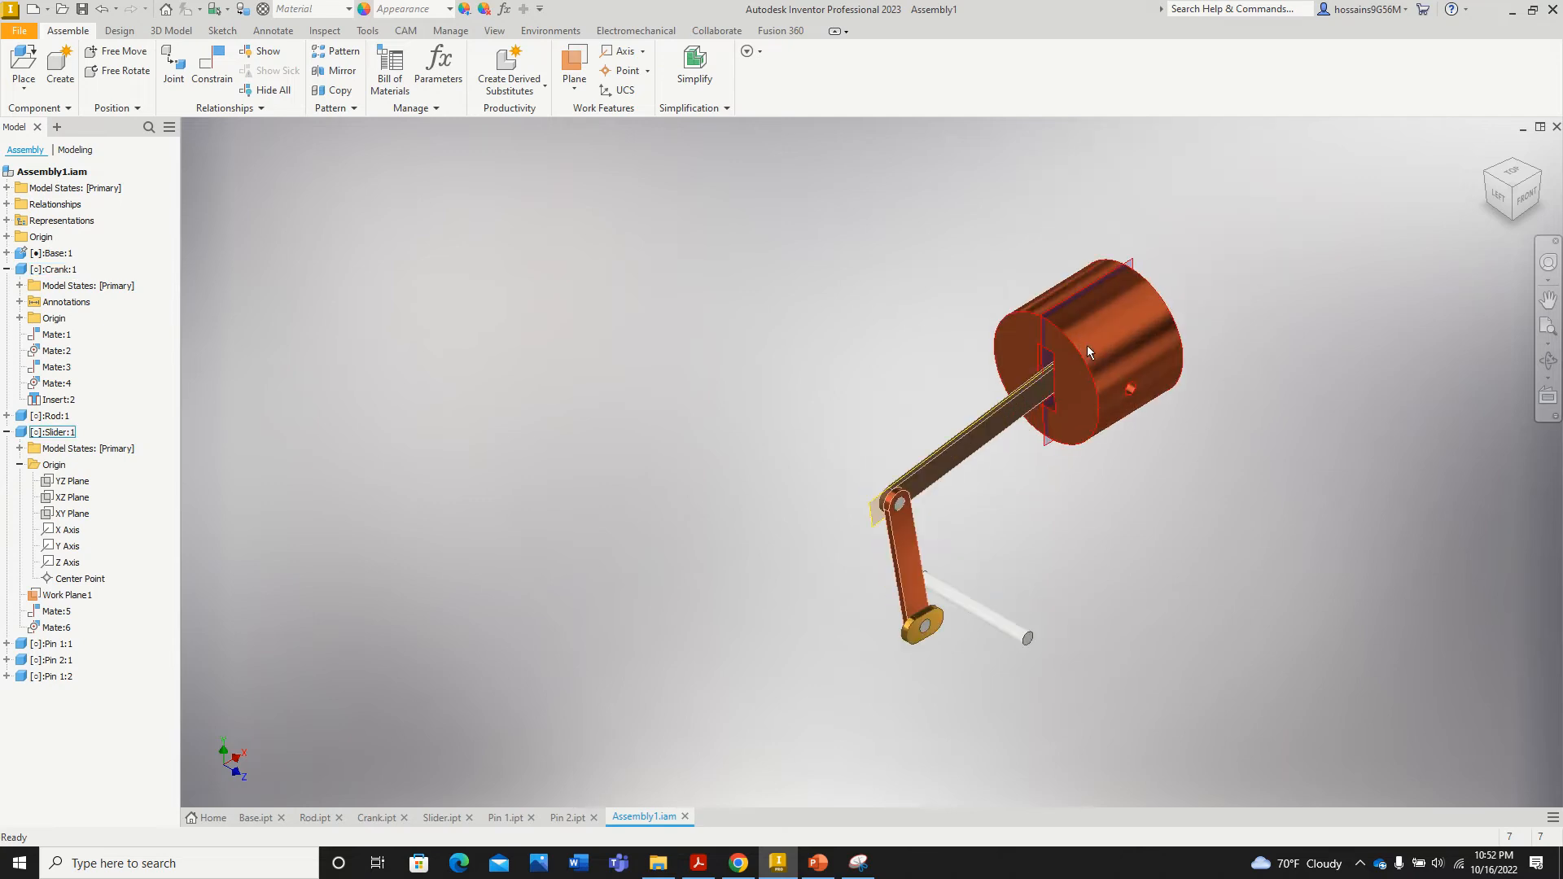
scroll(1050, 376, up, 2)
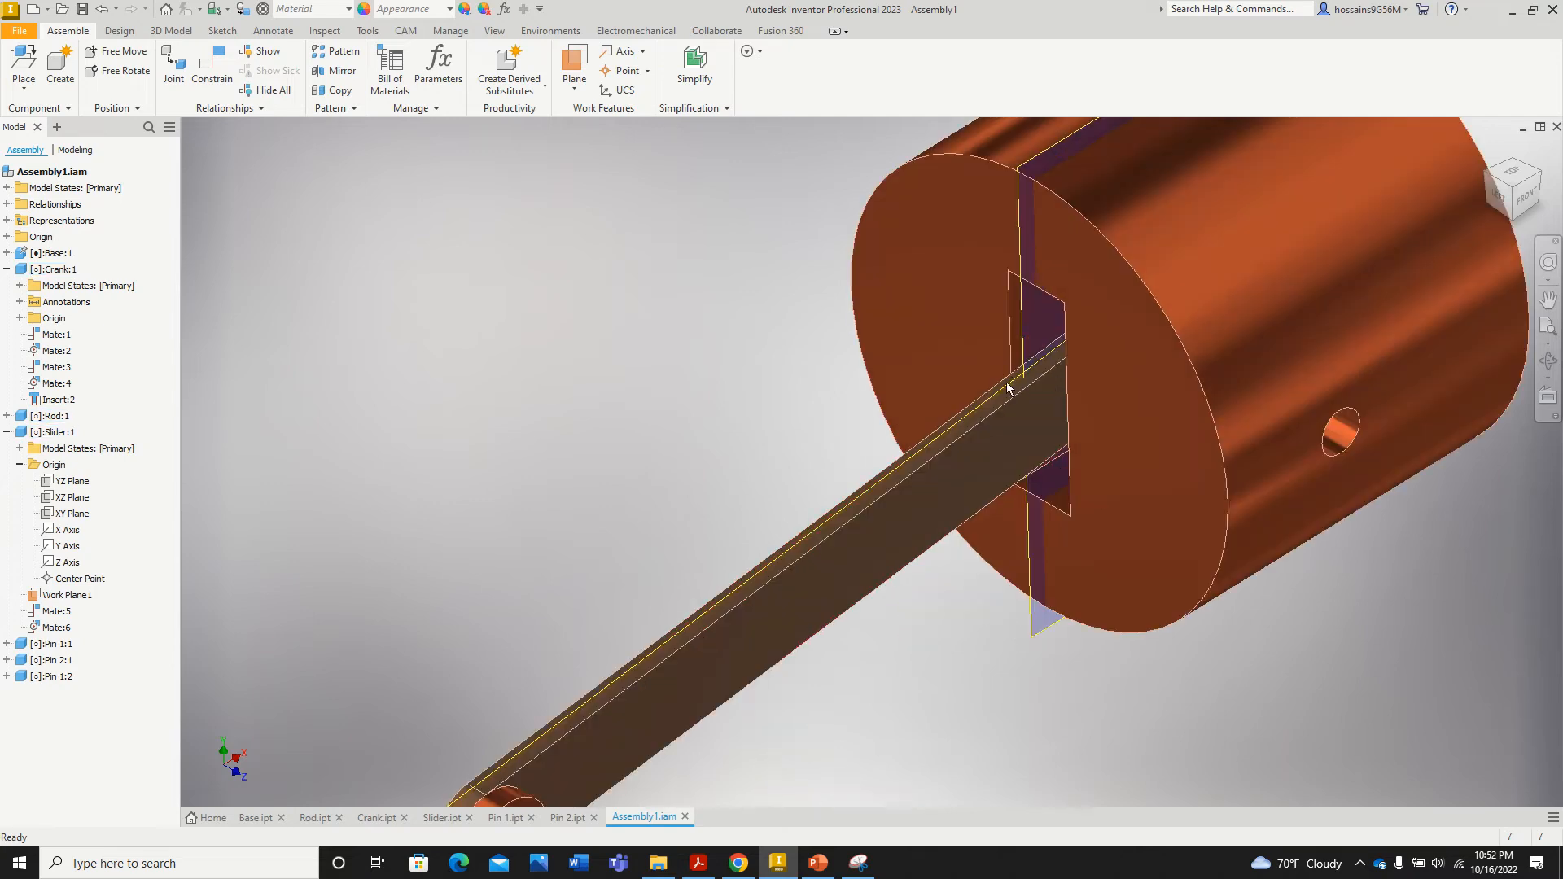
scroll(1009, 388, down, 1)
scroll(997, 371, up, 2)
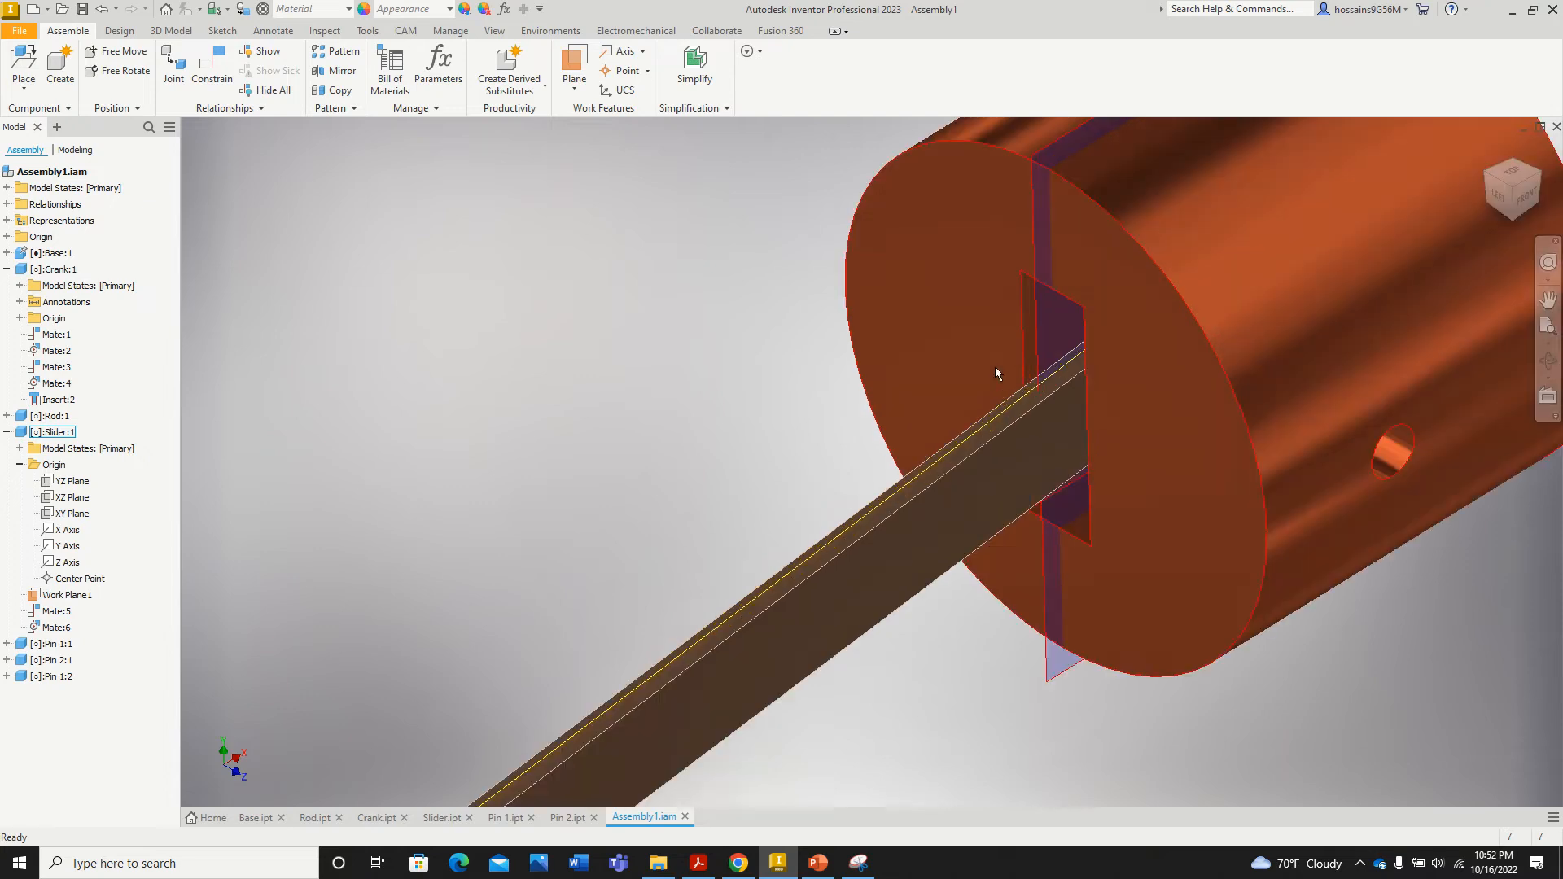
scroll(971, 384, down, 1)
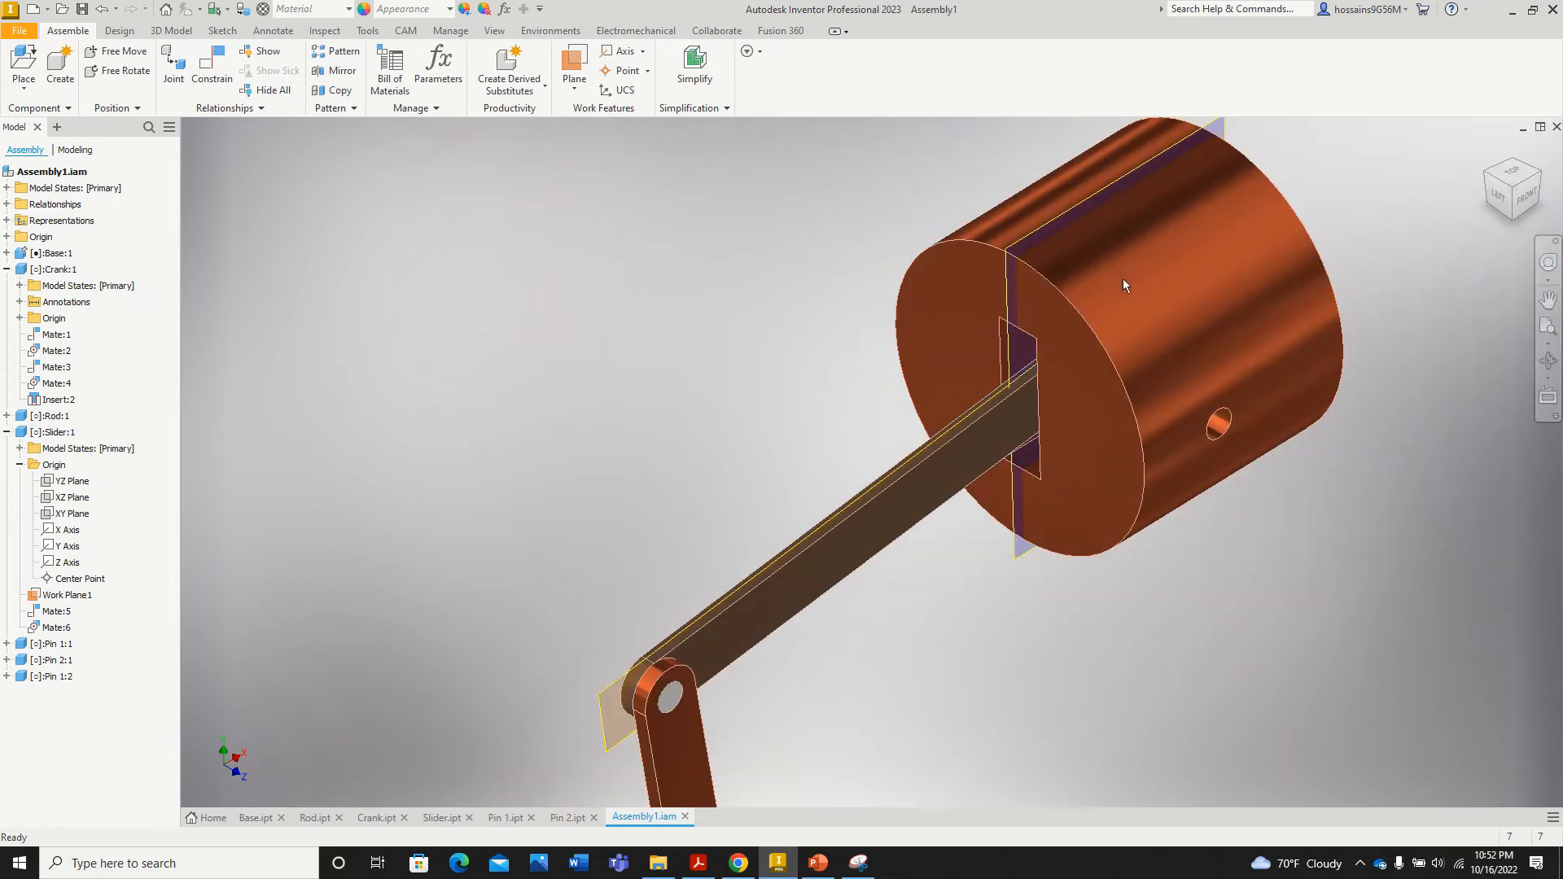
Step: In Slider.ipt, create a work plane midway between the upper and lower faces of the rectangular slot
click(61, 504)
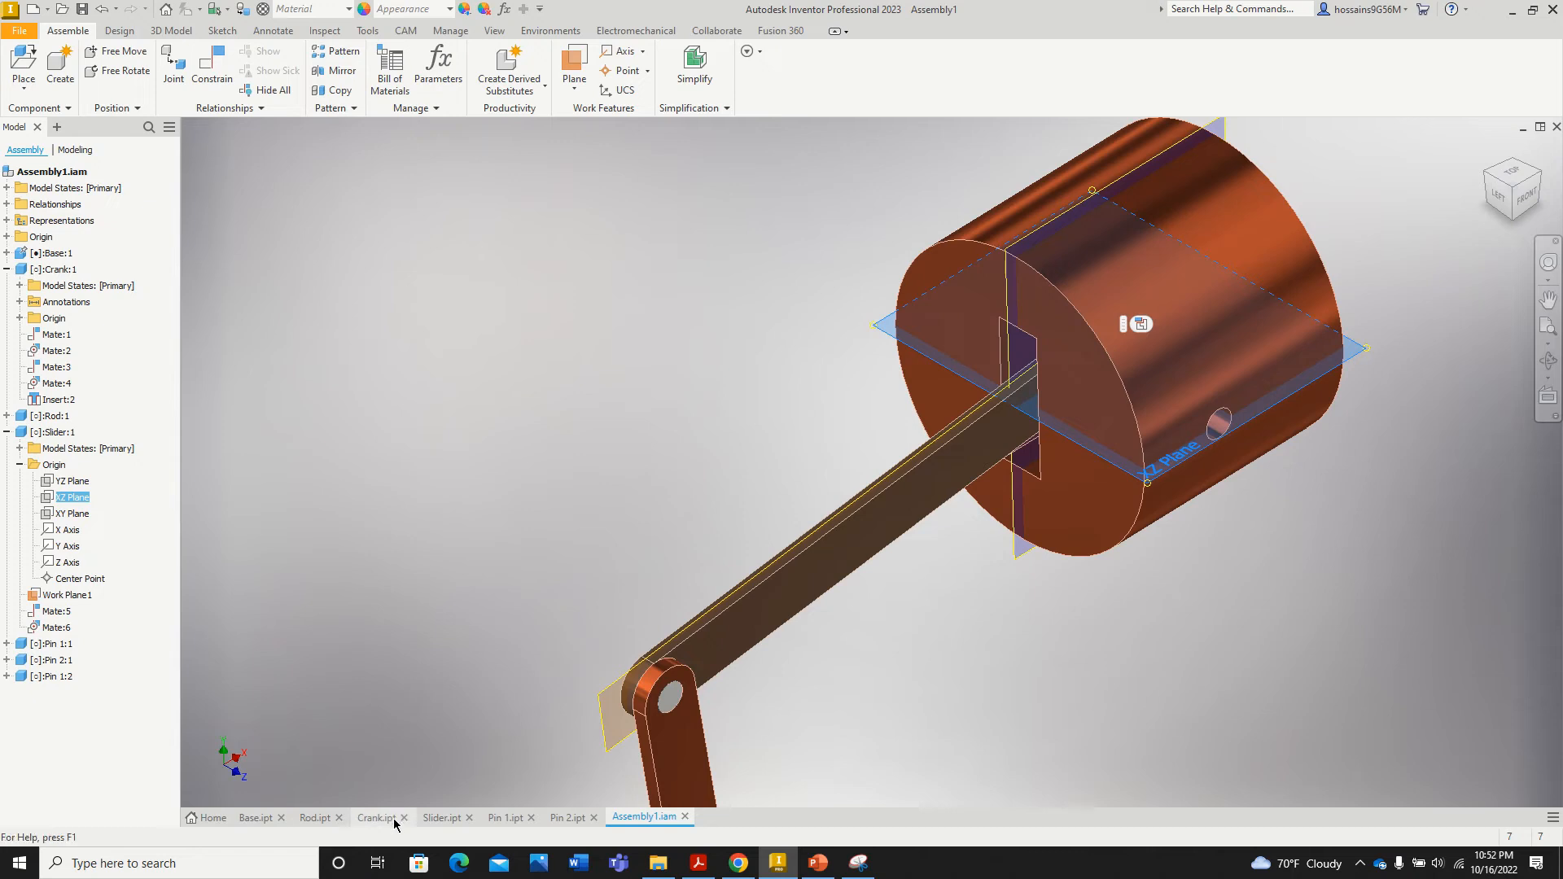
click(437, 821)
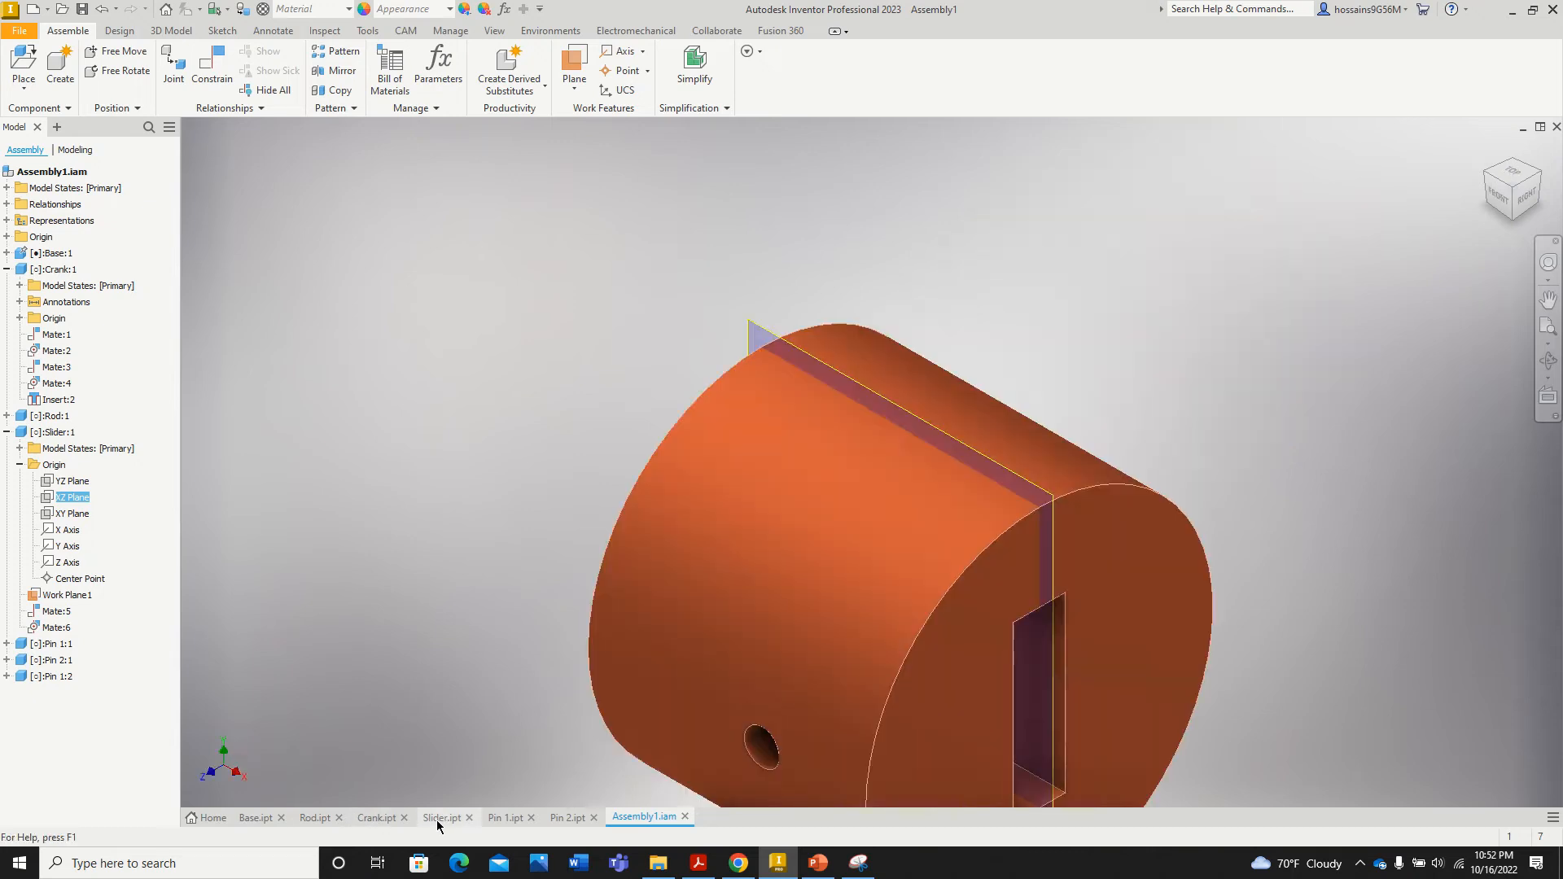
scroll(546, 649, down, 3)
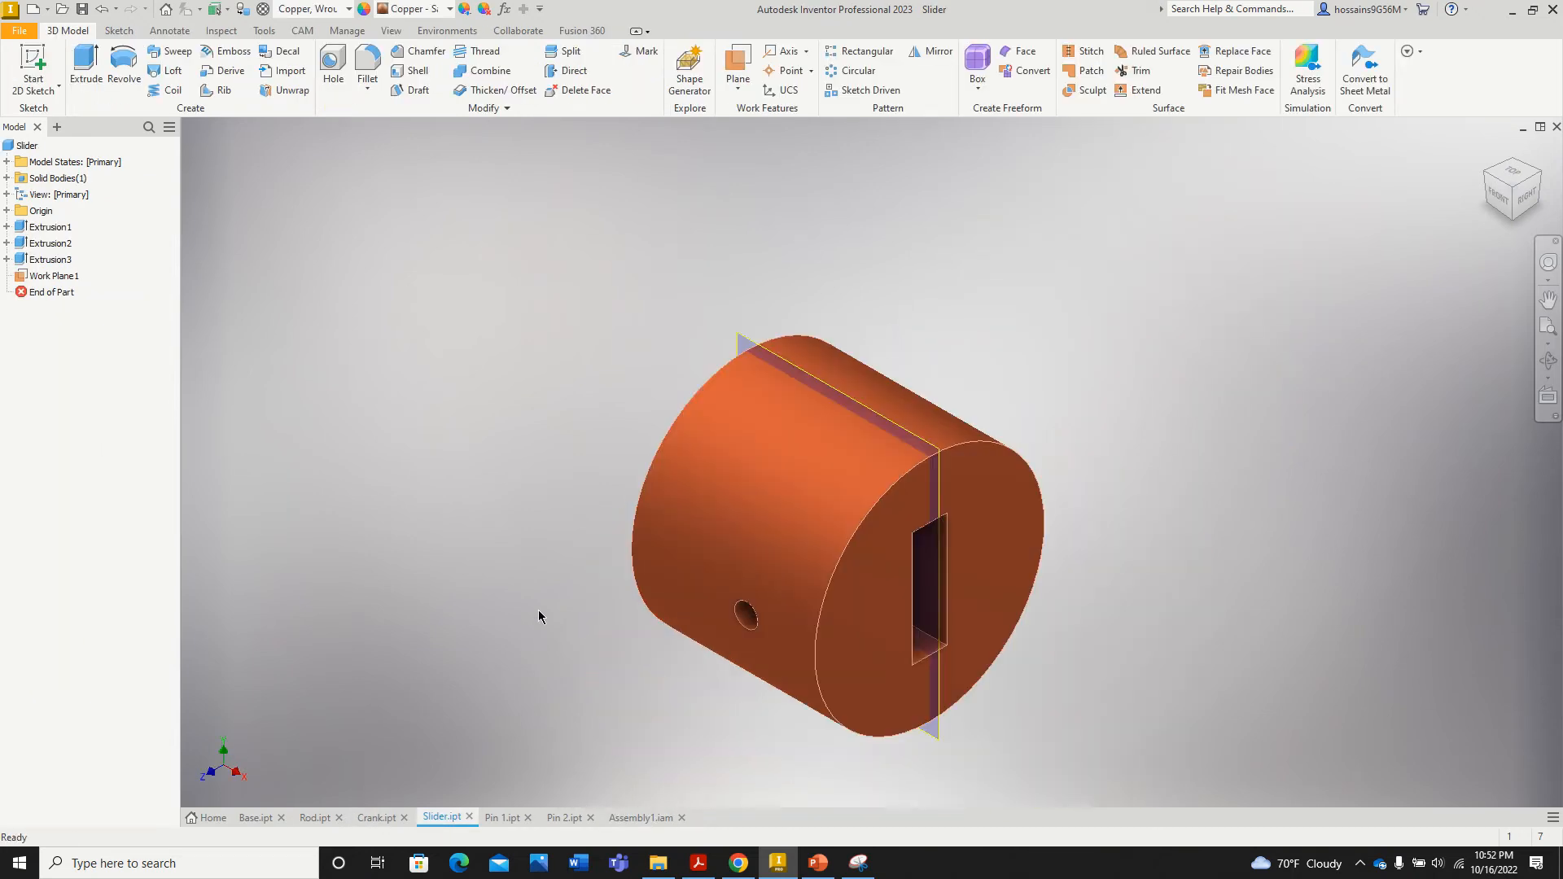
click(738, 87)
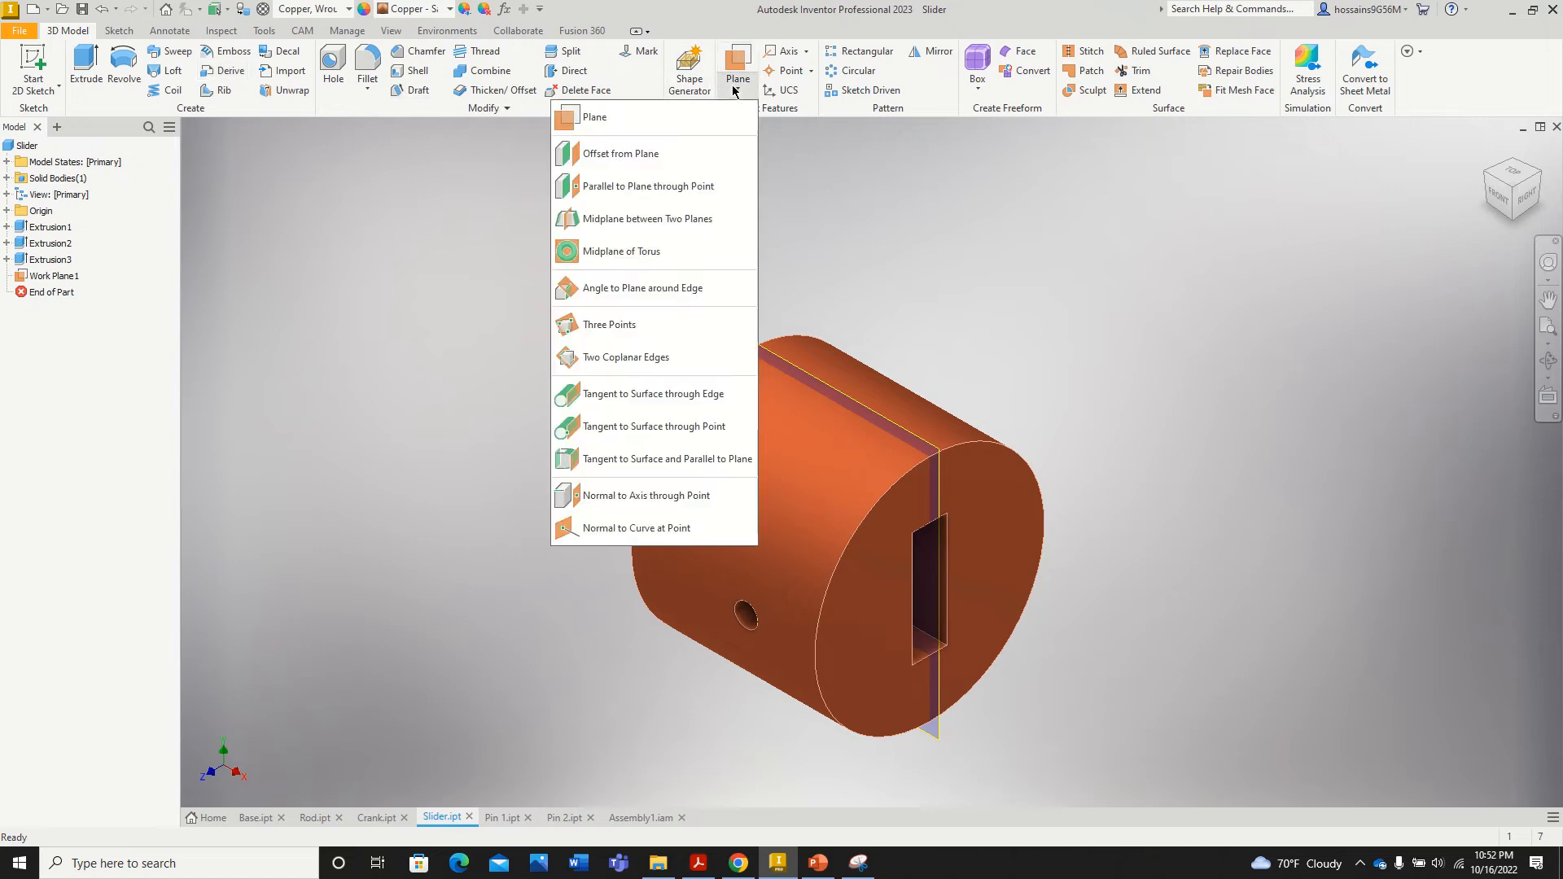
click(616, 224)
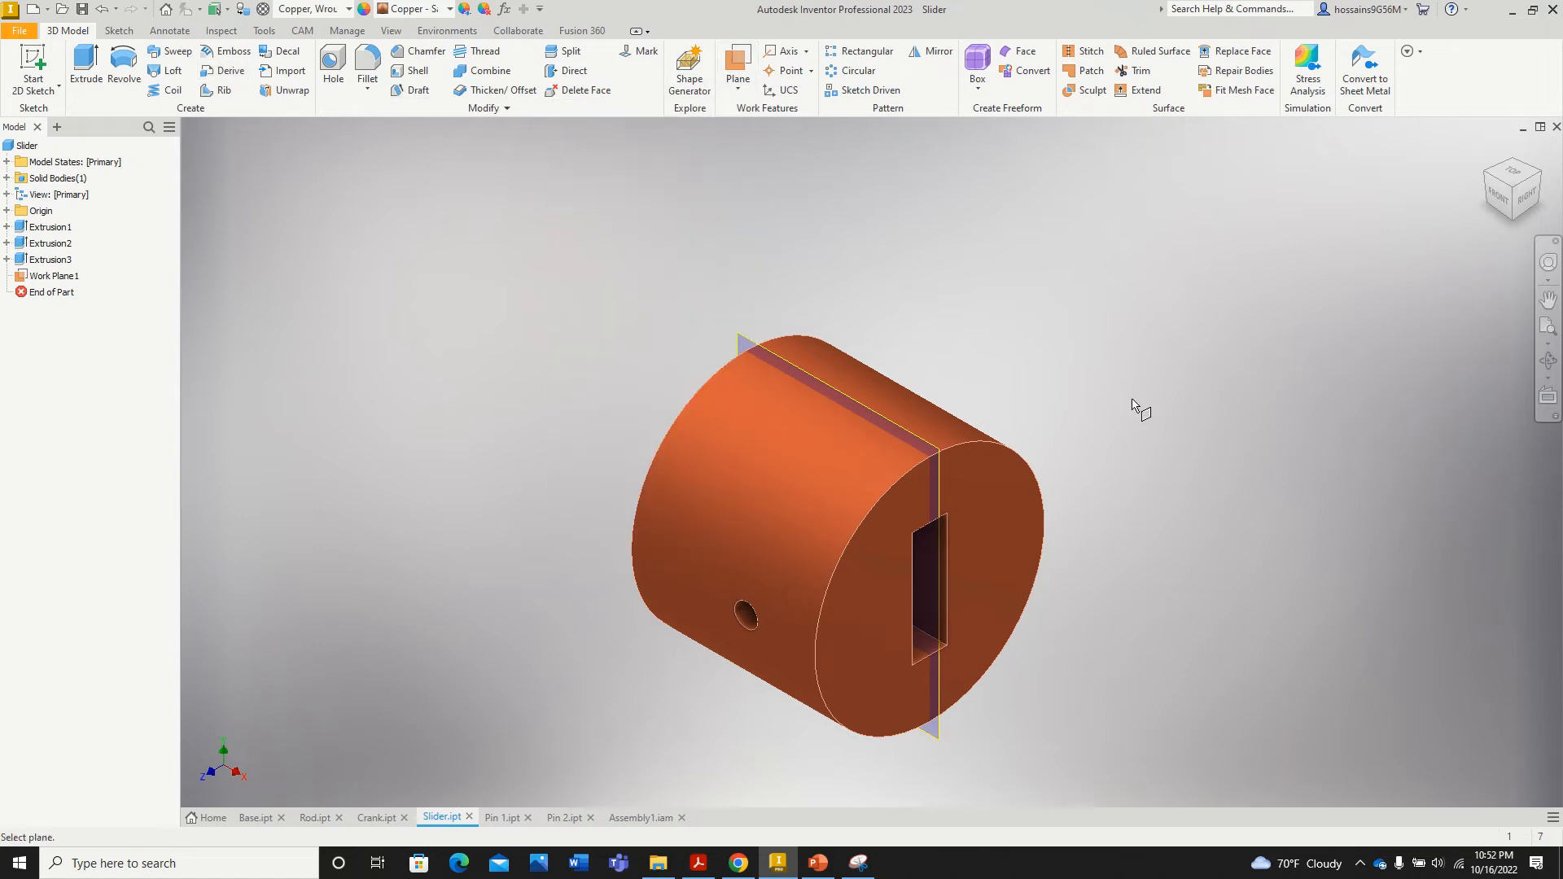
scroll(928, 649, down, 4)
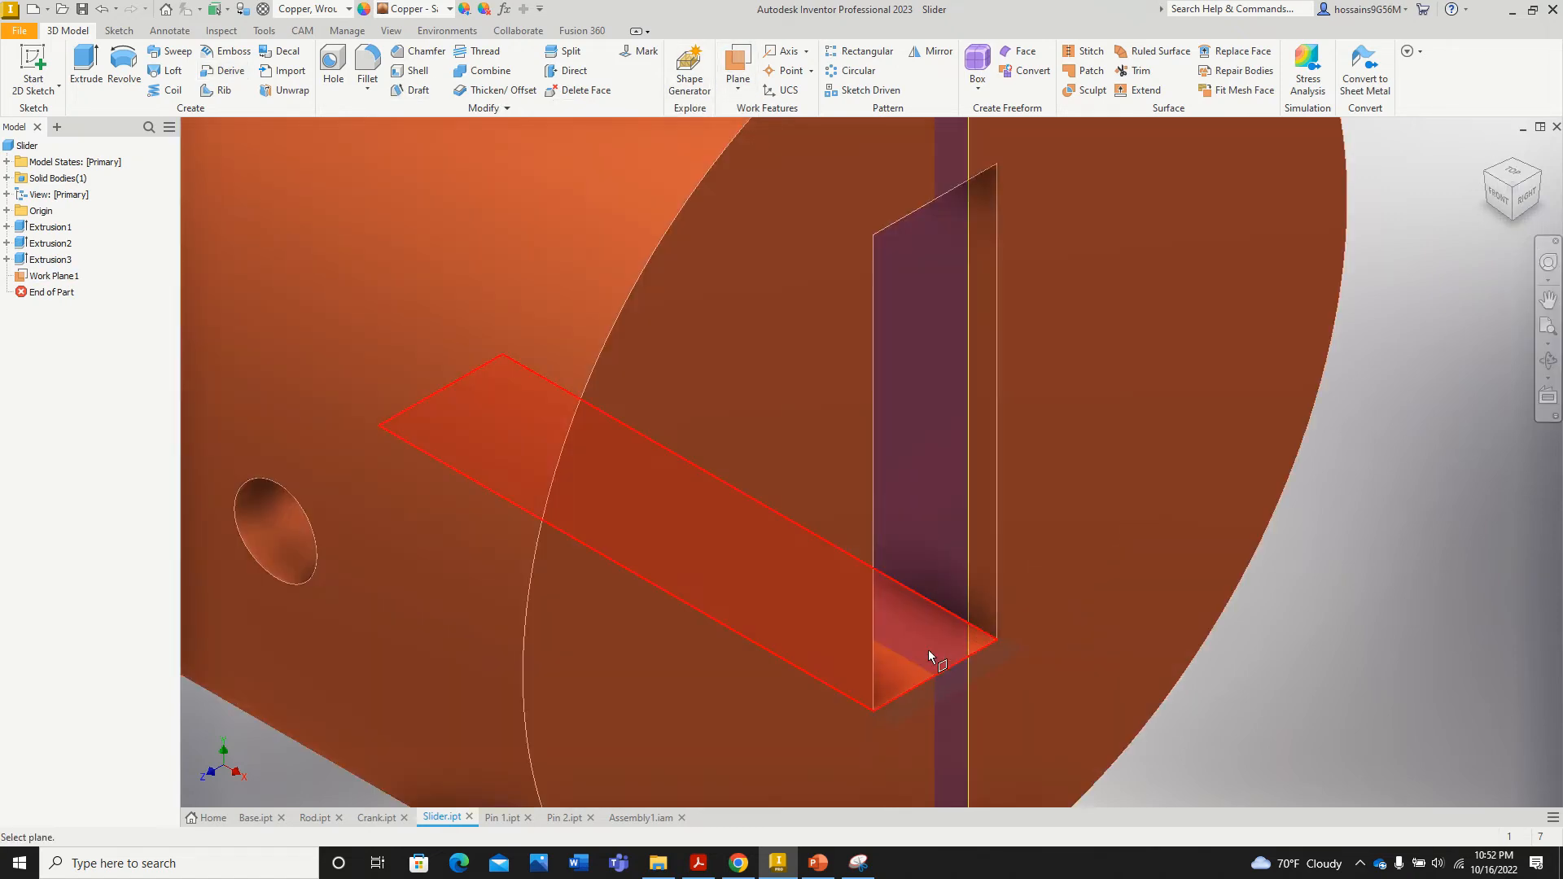
click(928, 651)
scroll(1054, 635, up, 4)
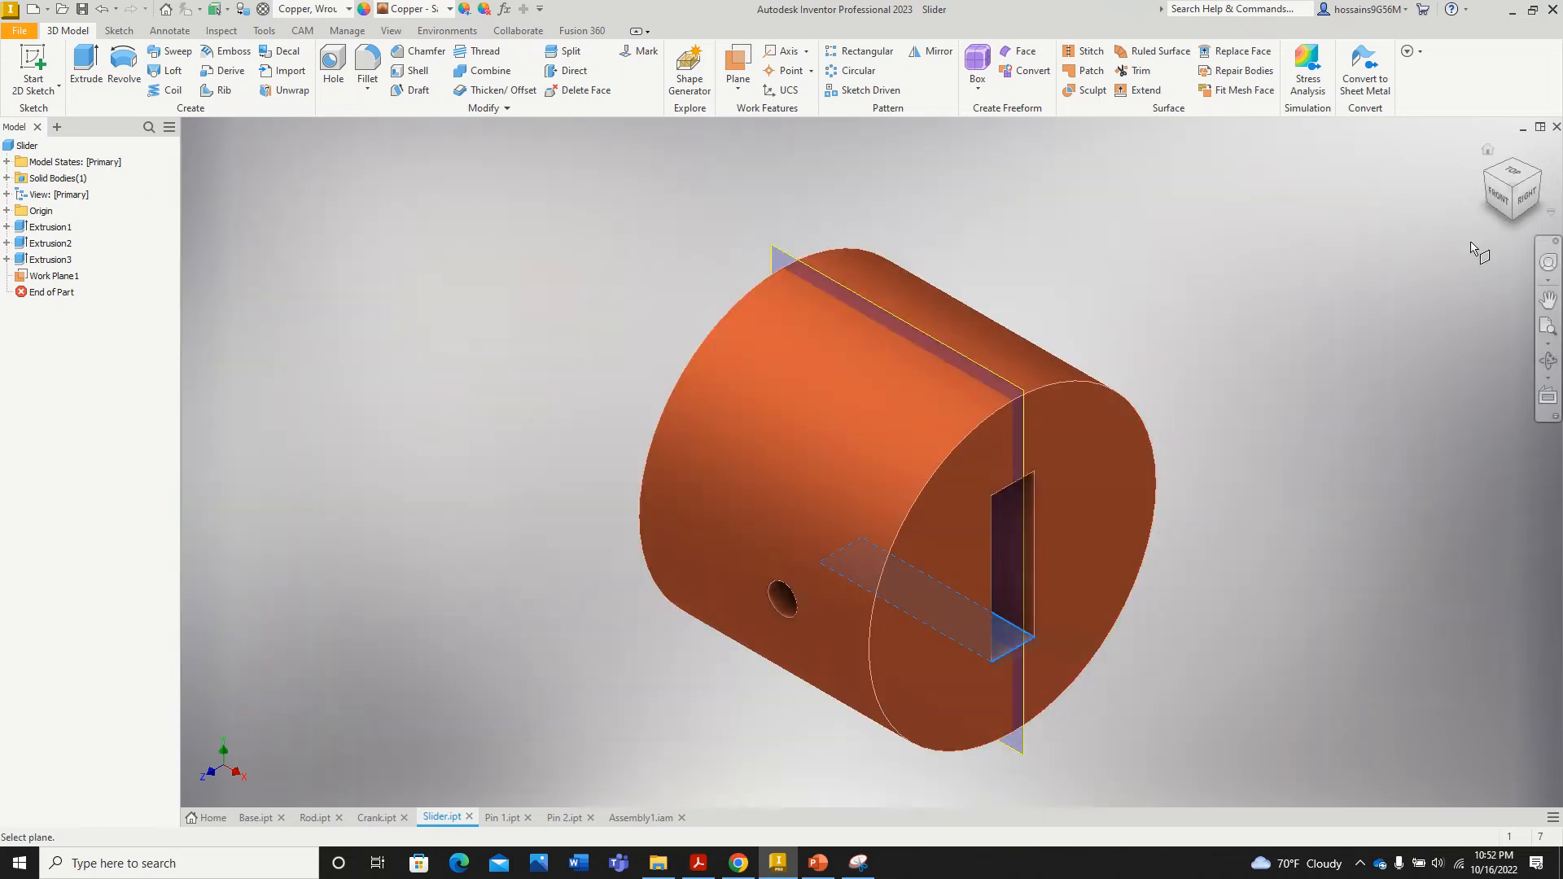
click(1515, 219)
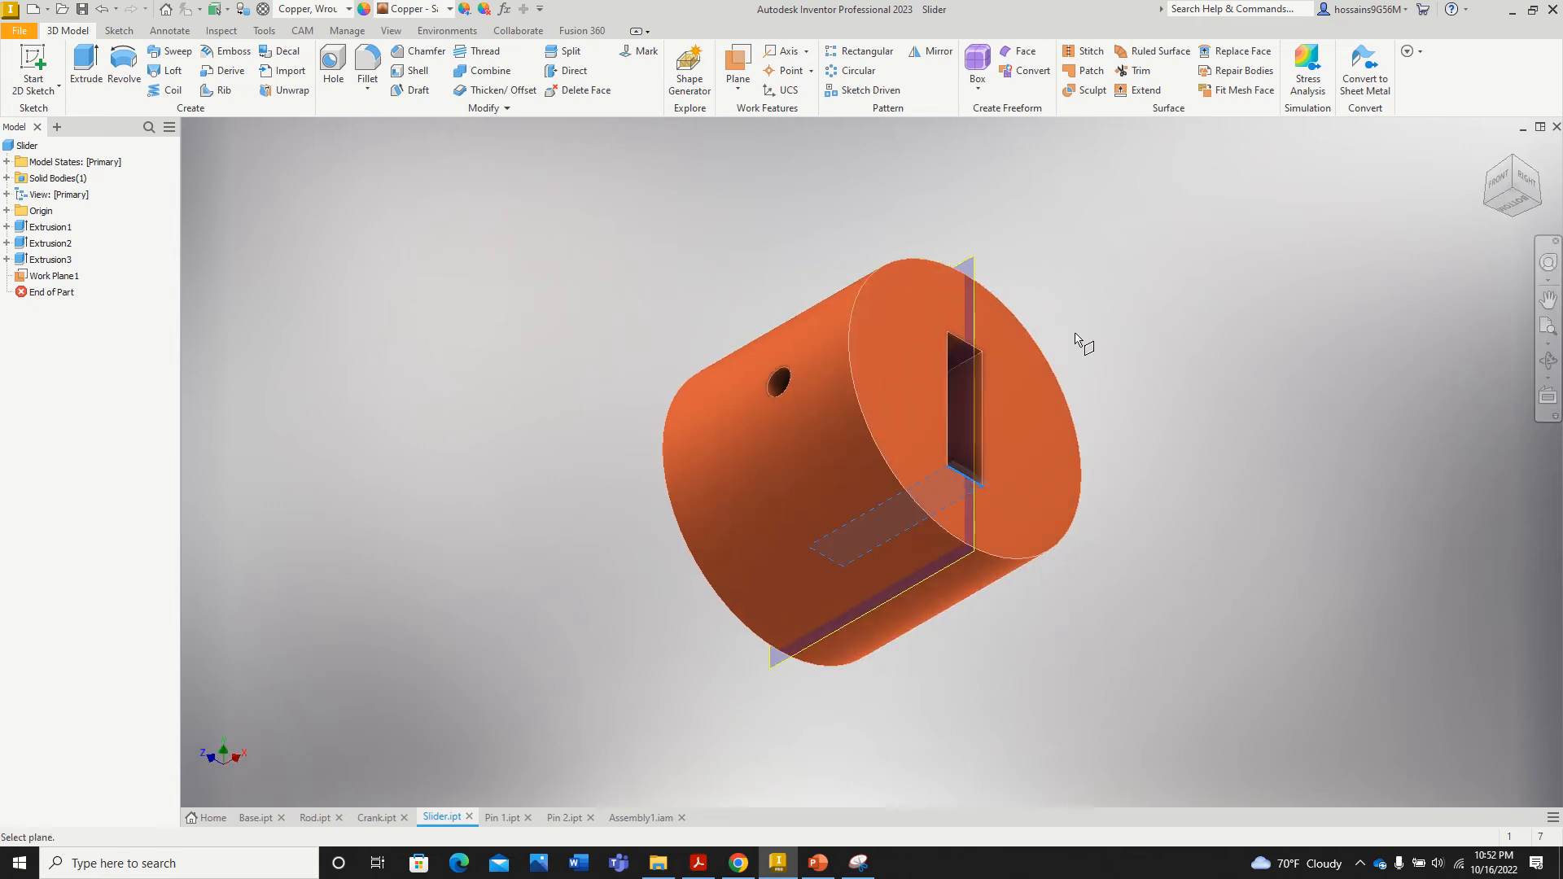
scroll(959, 364, down, 4)
scroll(963, 317, up, 4)
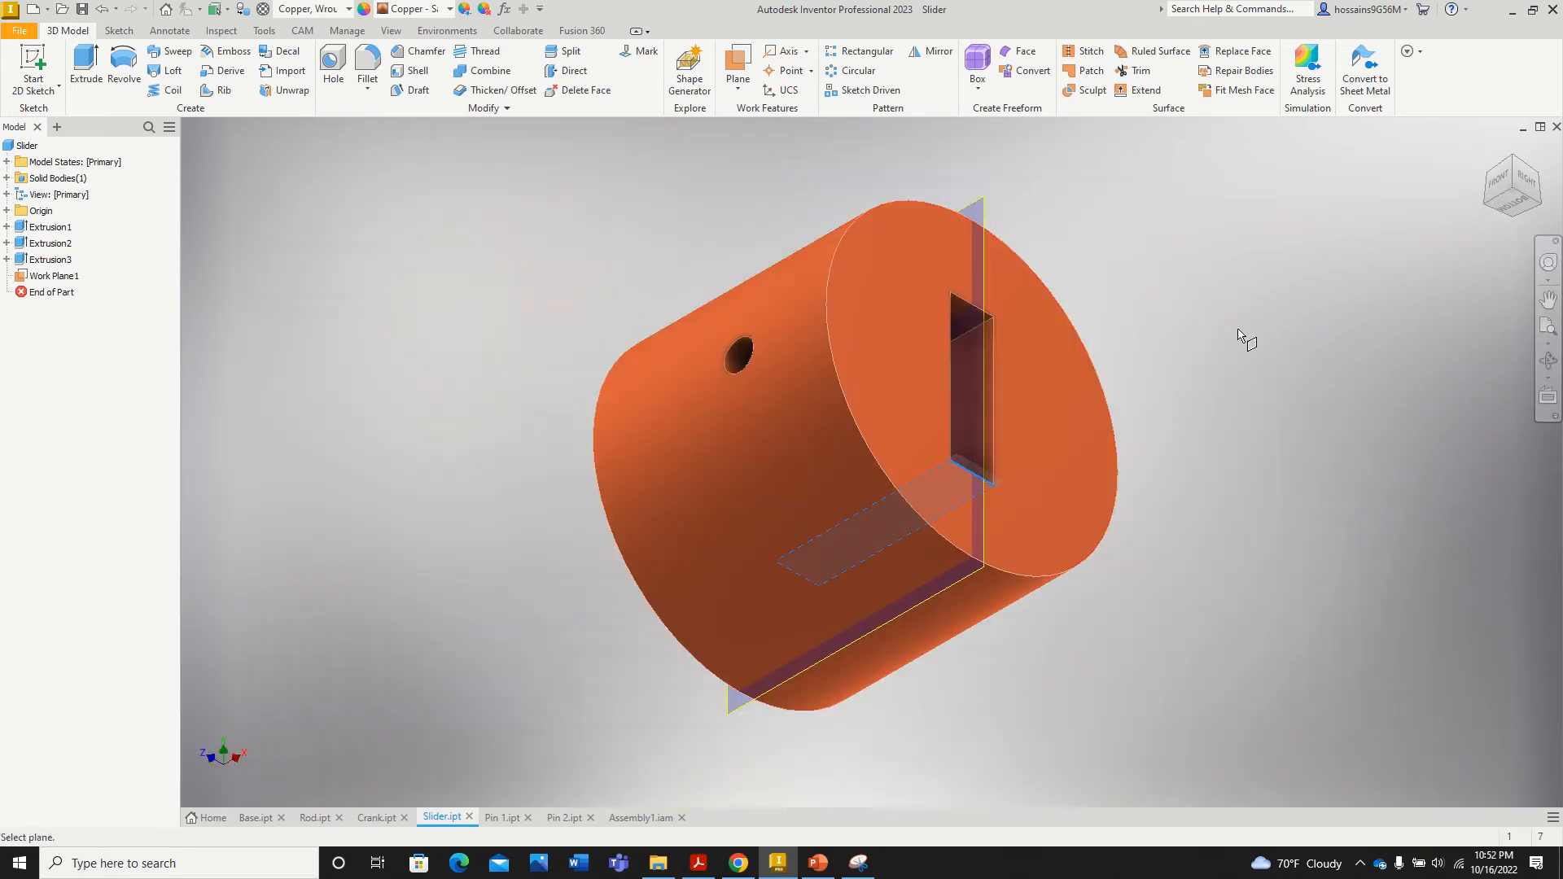
click(995, 324)
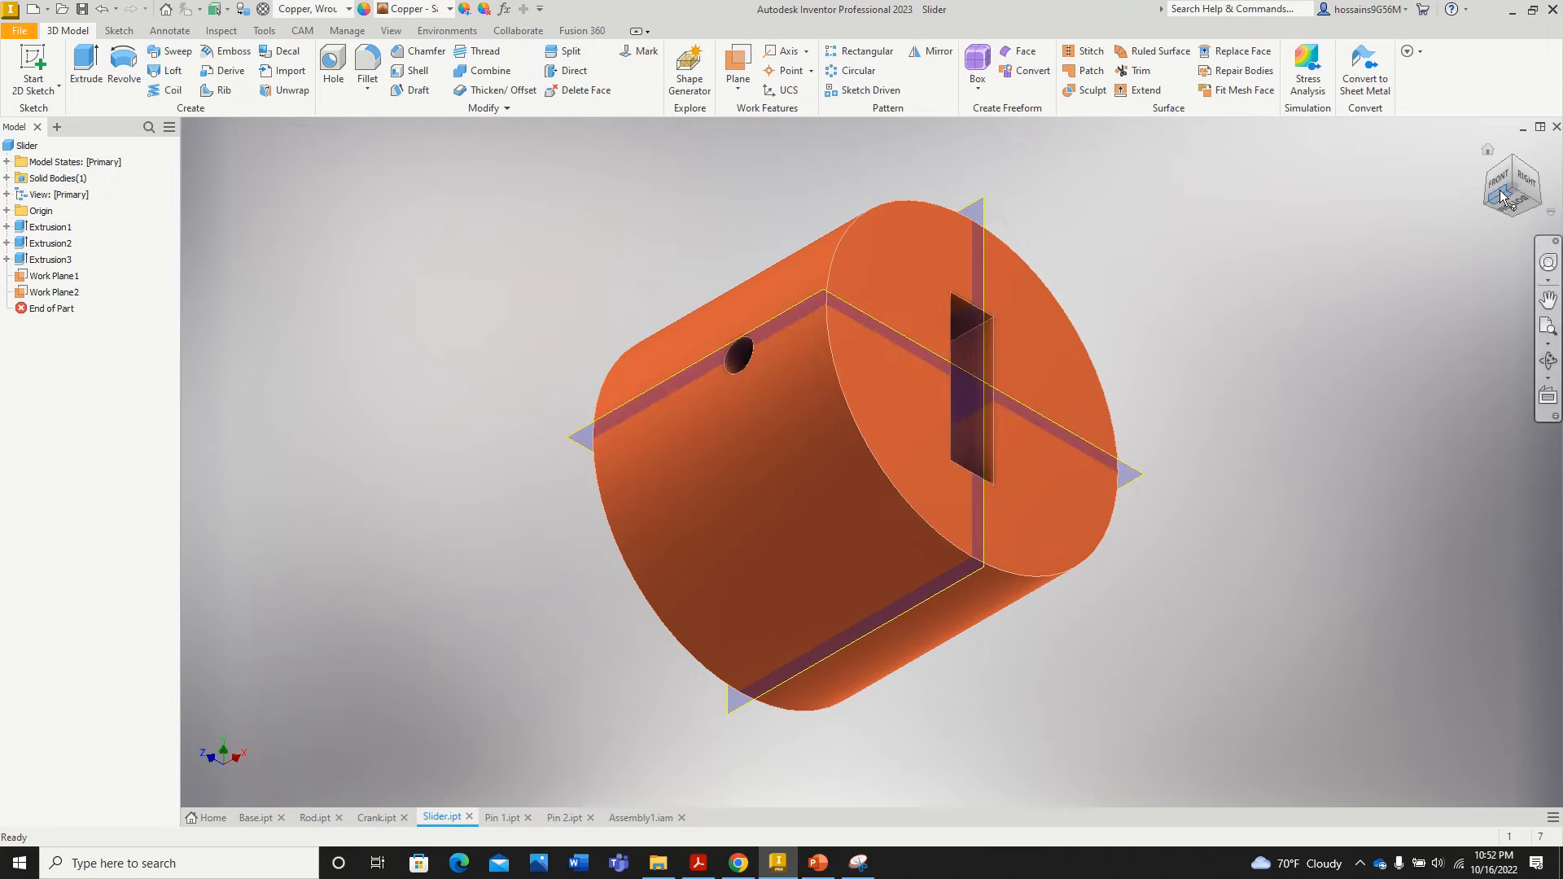
Step: Return to Assembly1.iam and collapse the slider and crank component entries in the model tree
click(1487, 150)
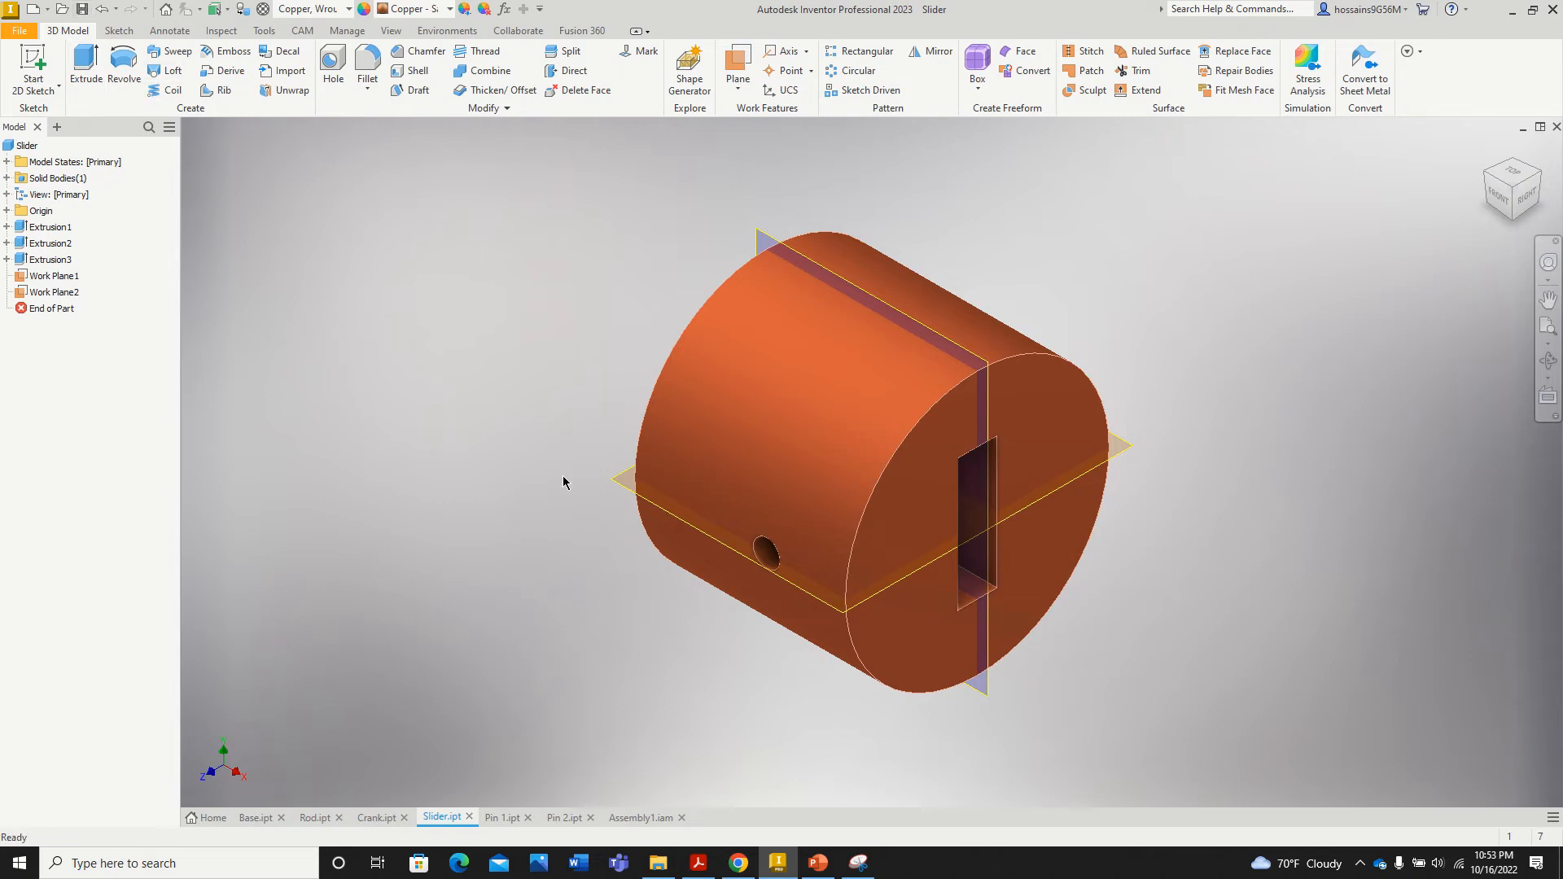
click(642, 817)
scroll(801, 578, down, 3)
scroll(802, 578, up, 8)
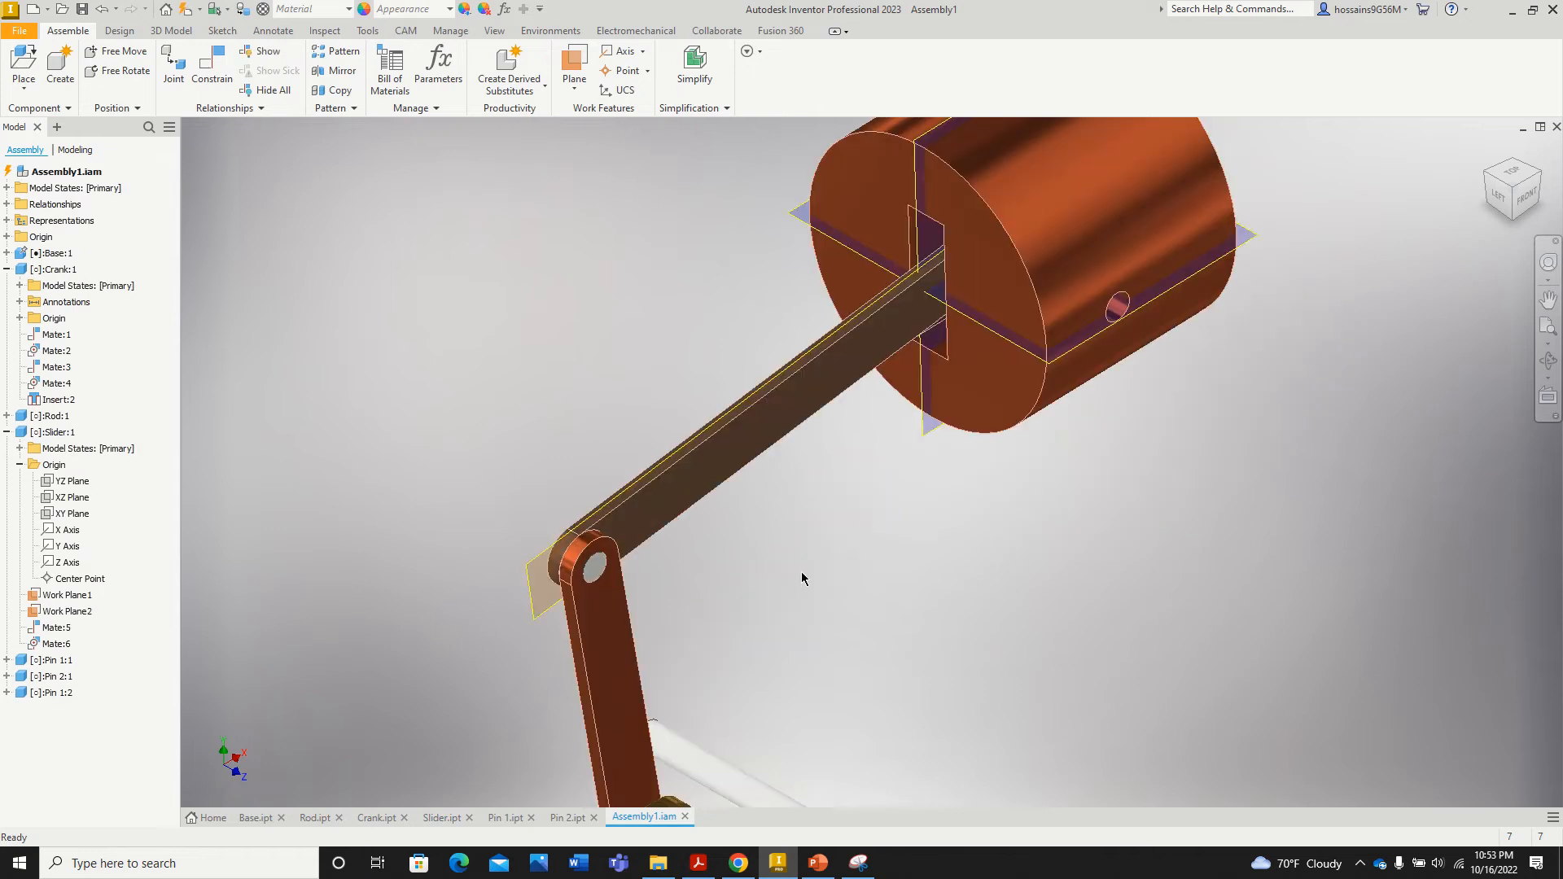
scroll(835, 612, down, 5)
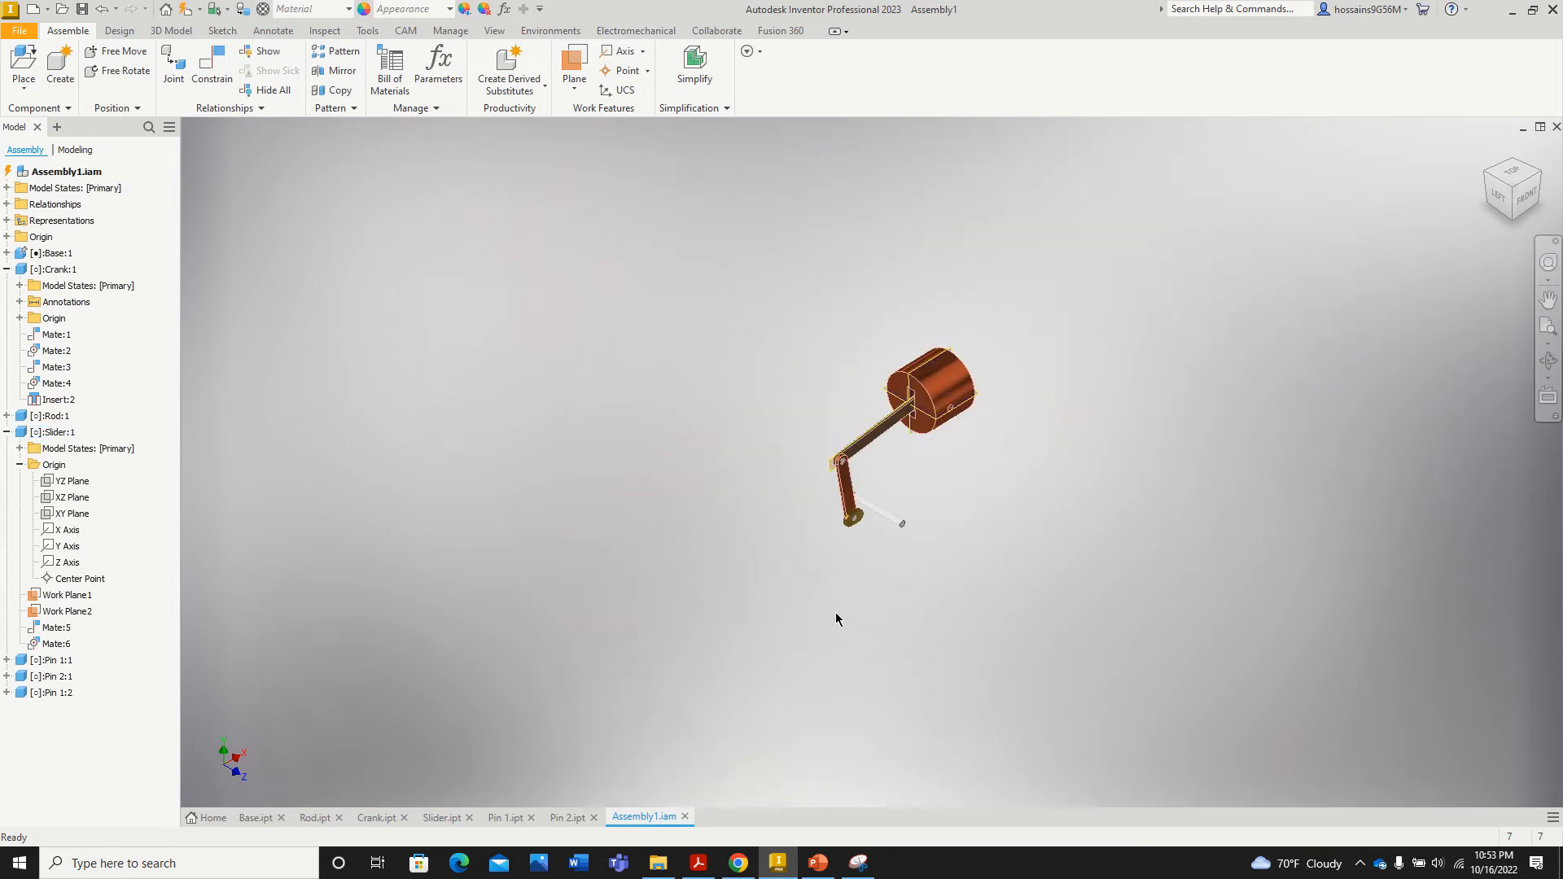
scroll(865, 508, up, 8)
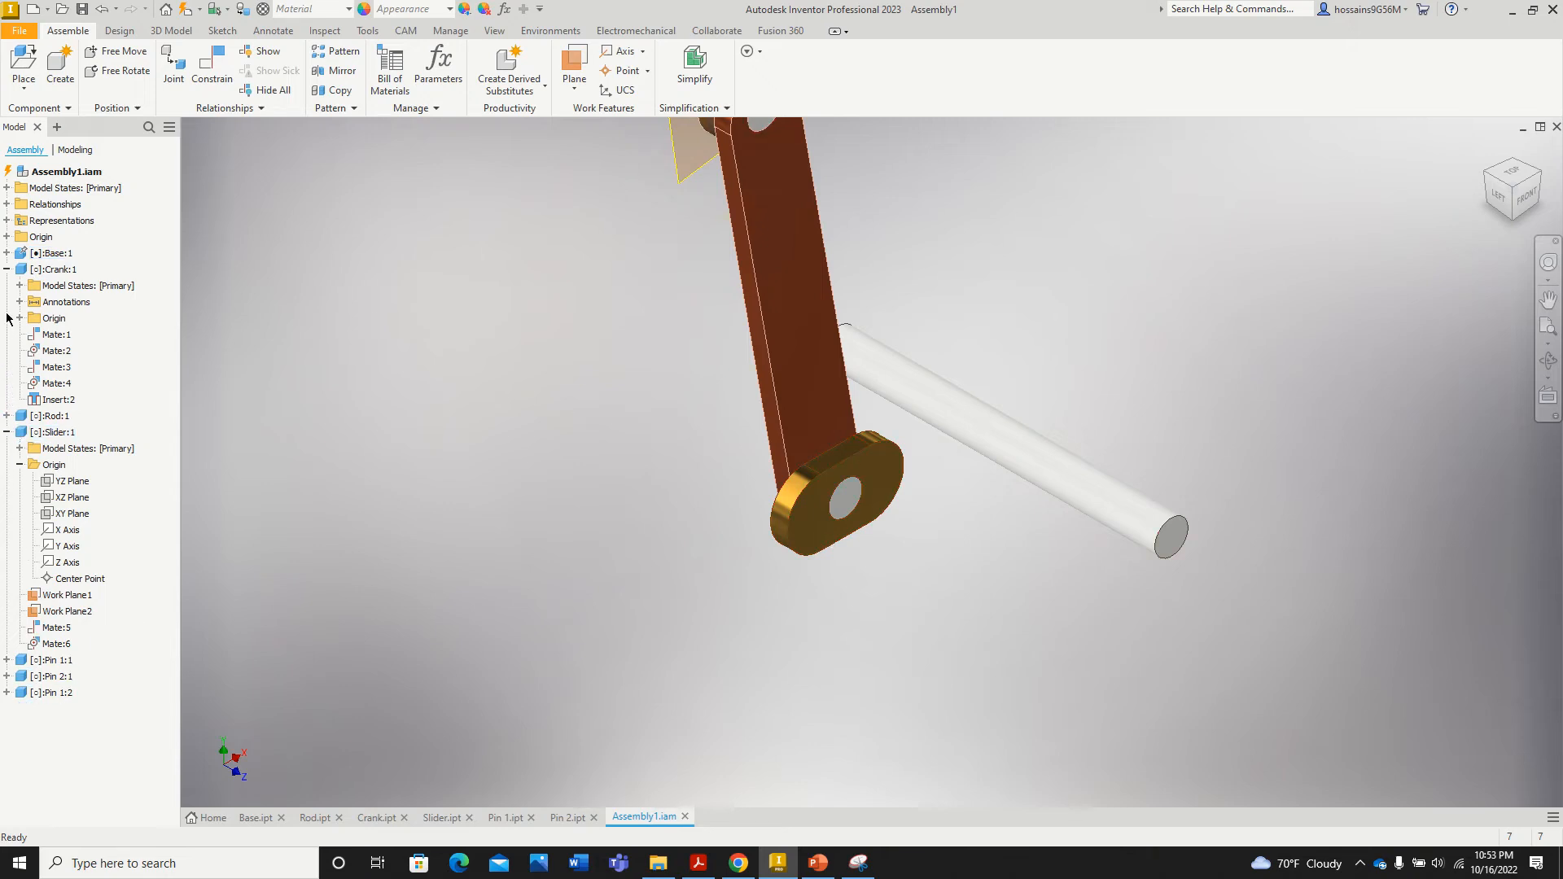
click(6, 431)
click(6, 269)
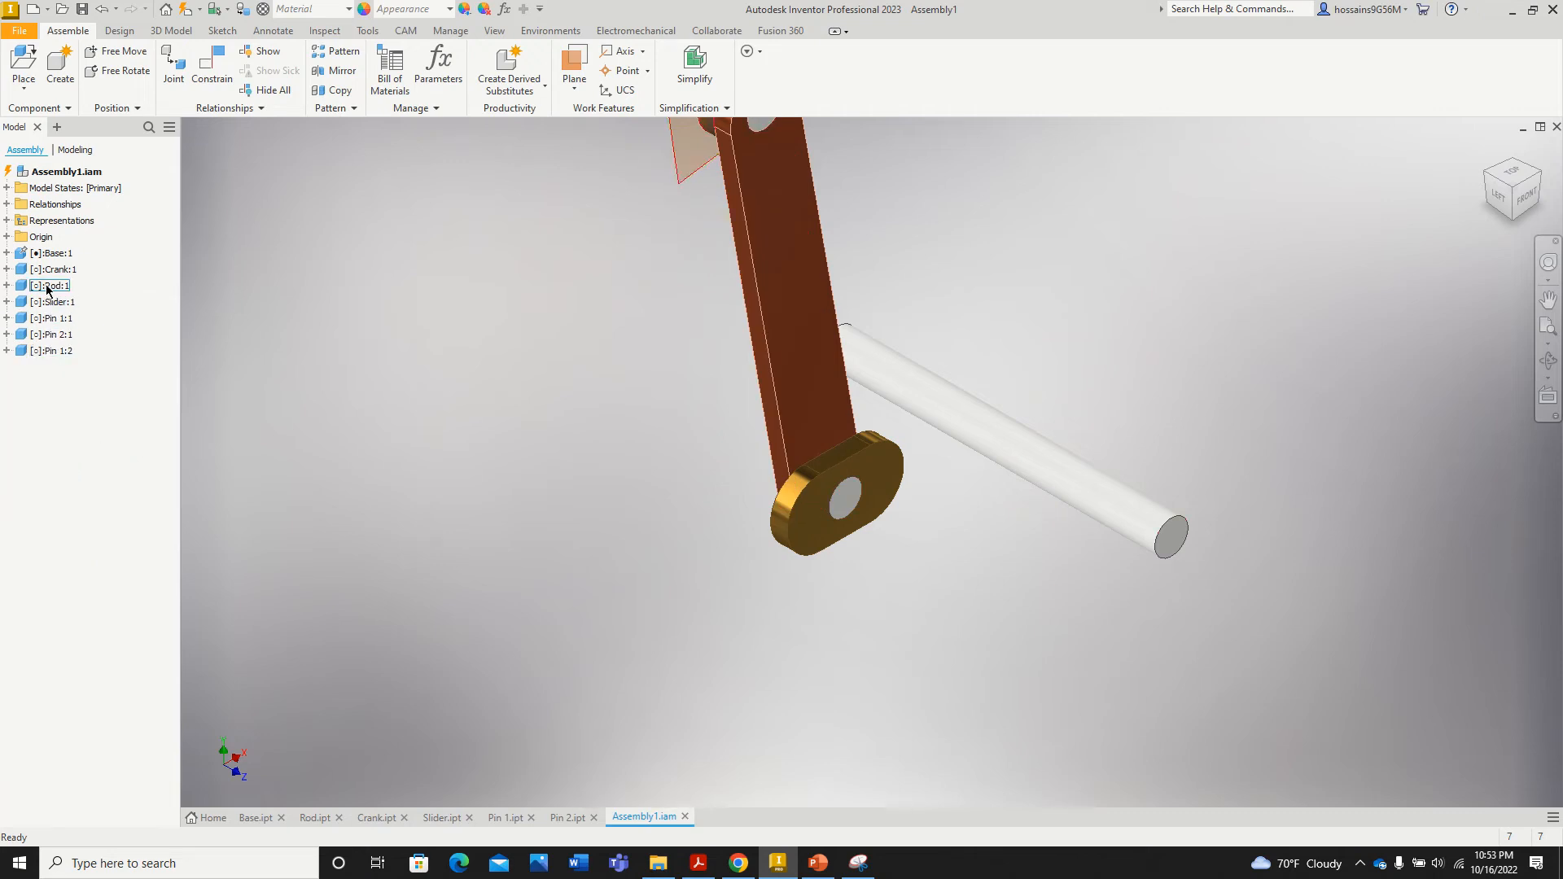
Step: Make the base component's XZ origin plane visible in the assembly
click(50, 253)
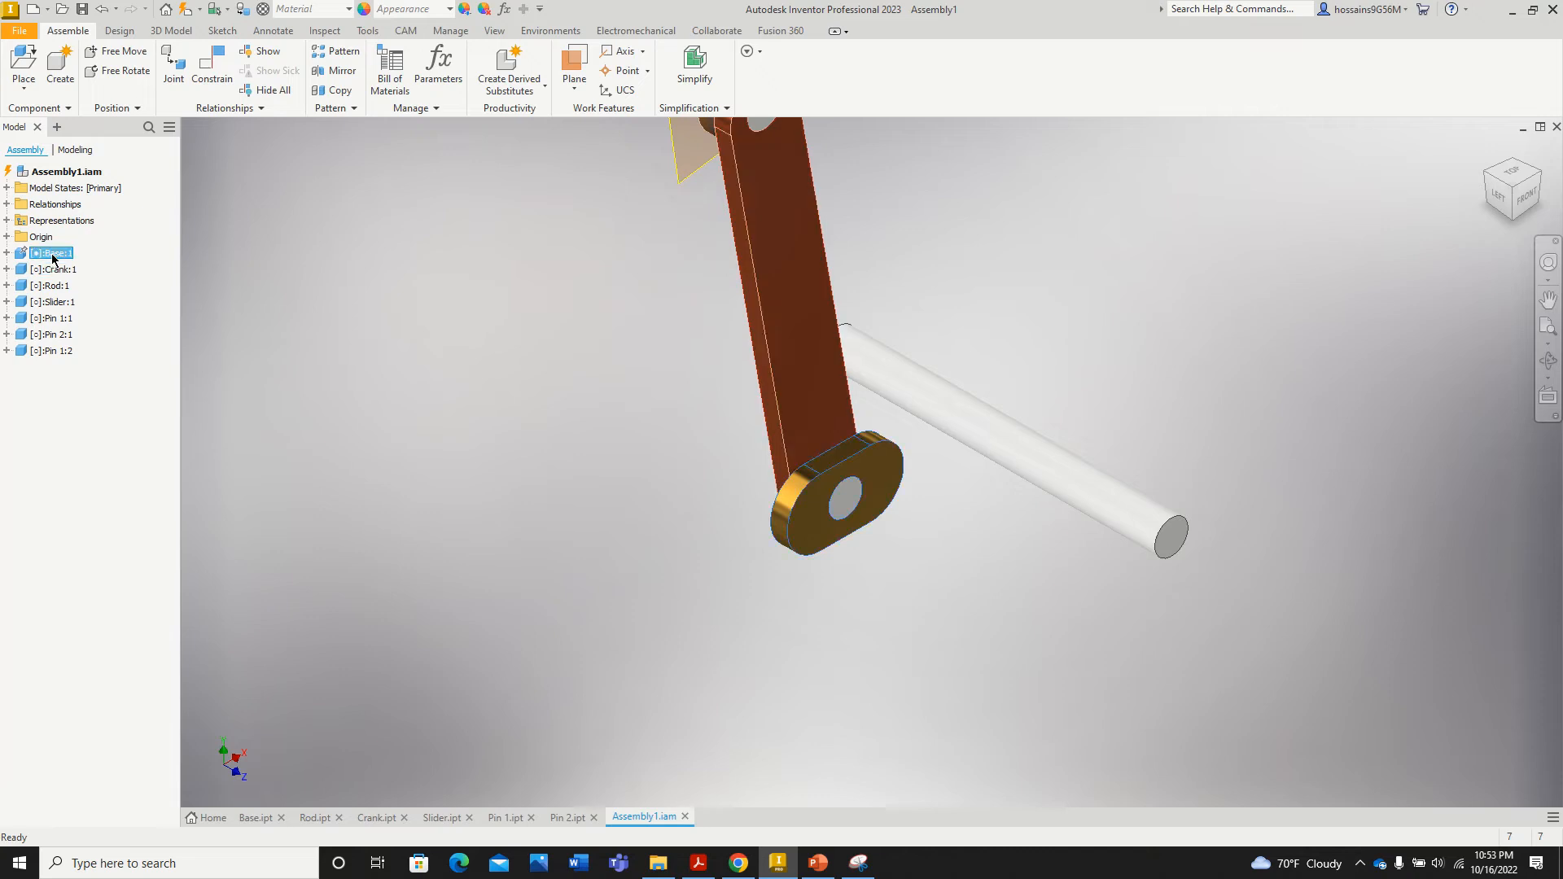
click(7, 253)
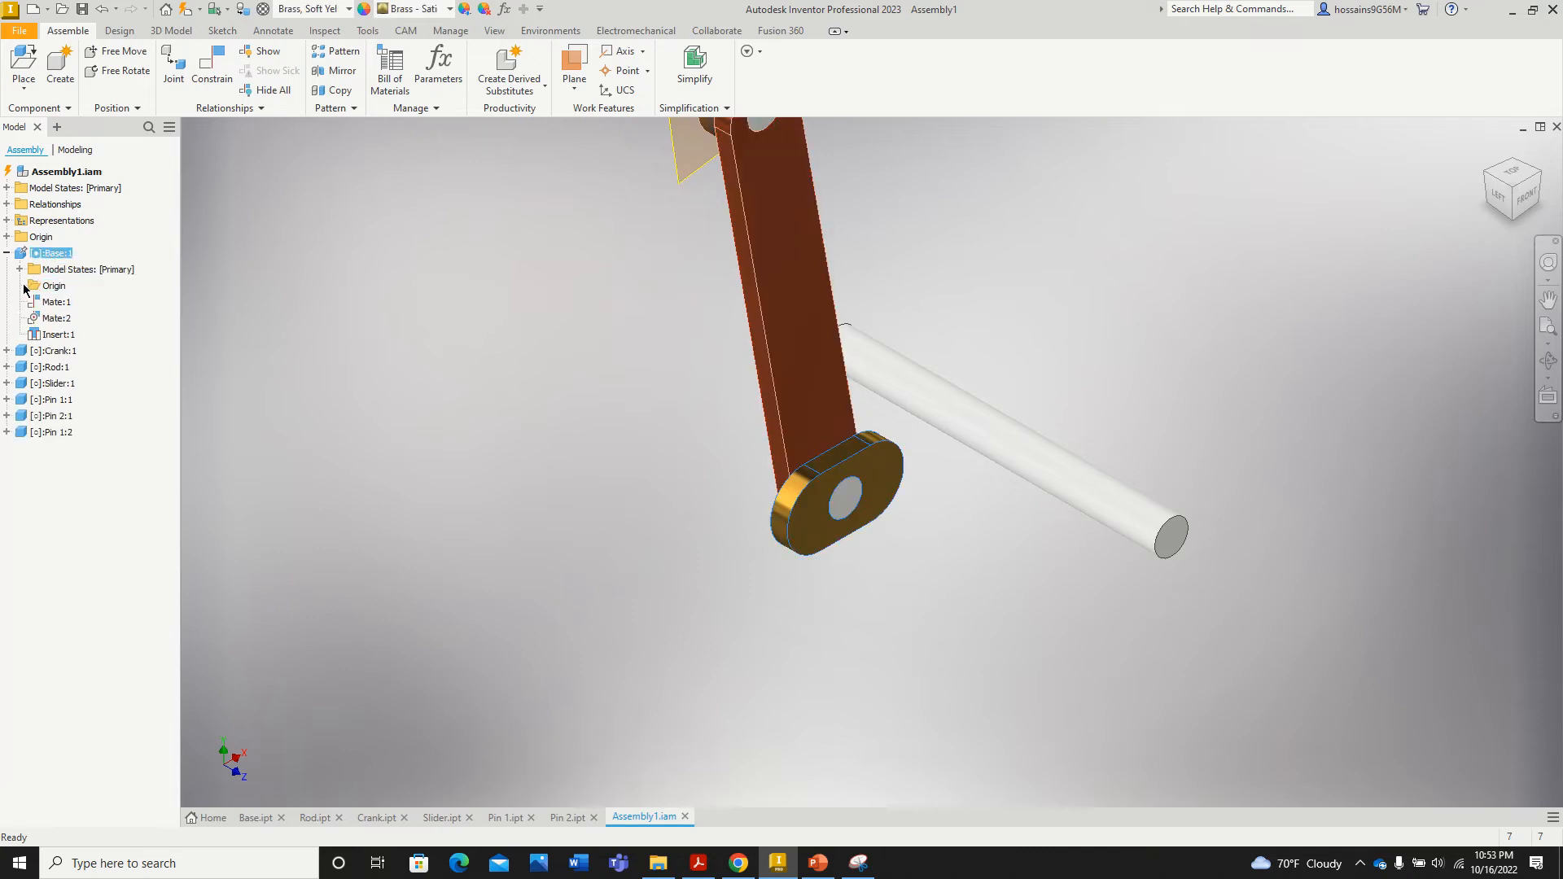
click(25, 286)
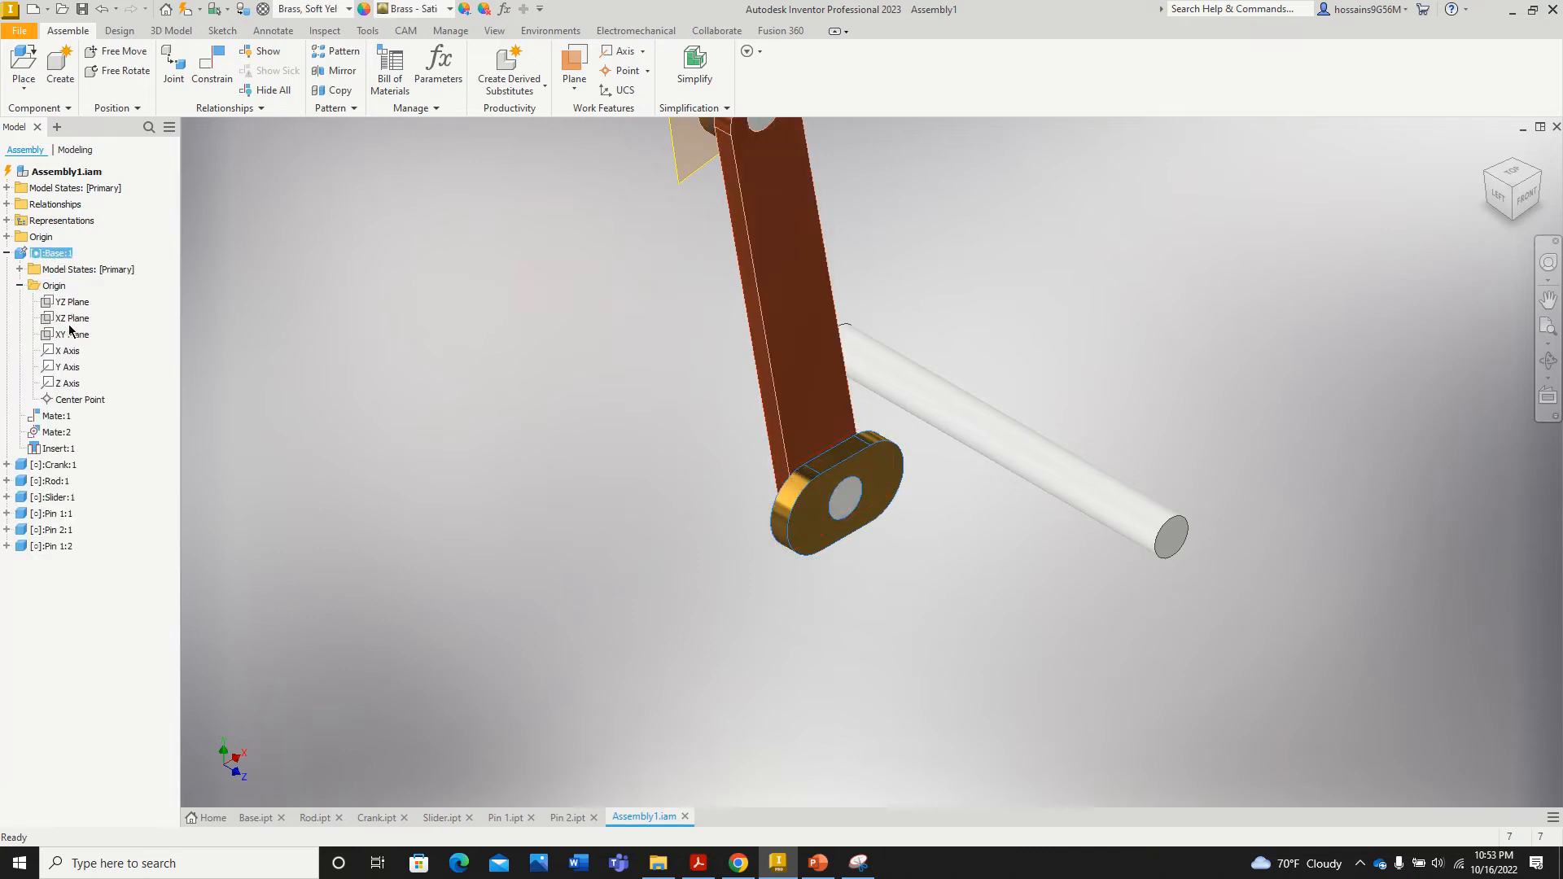
click(74, 320)
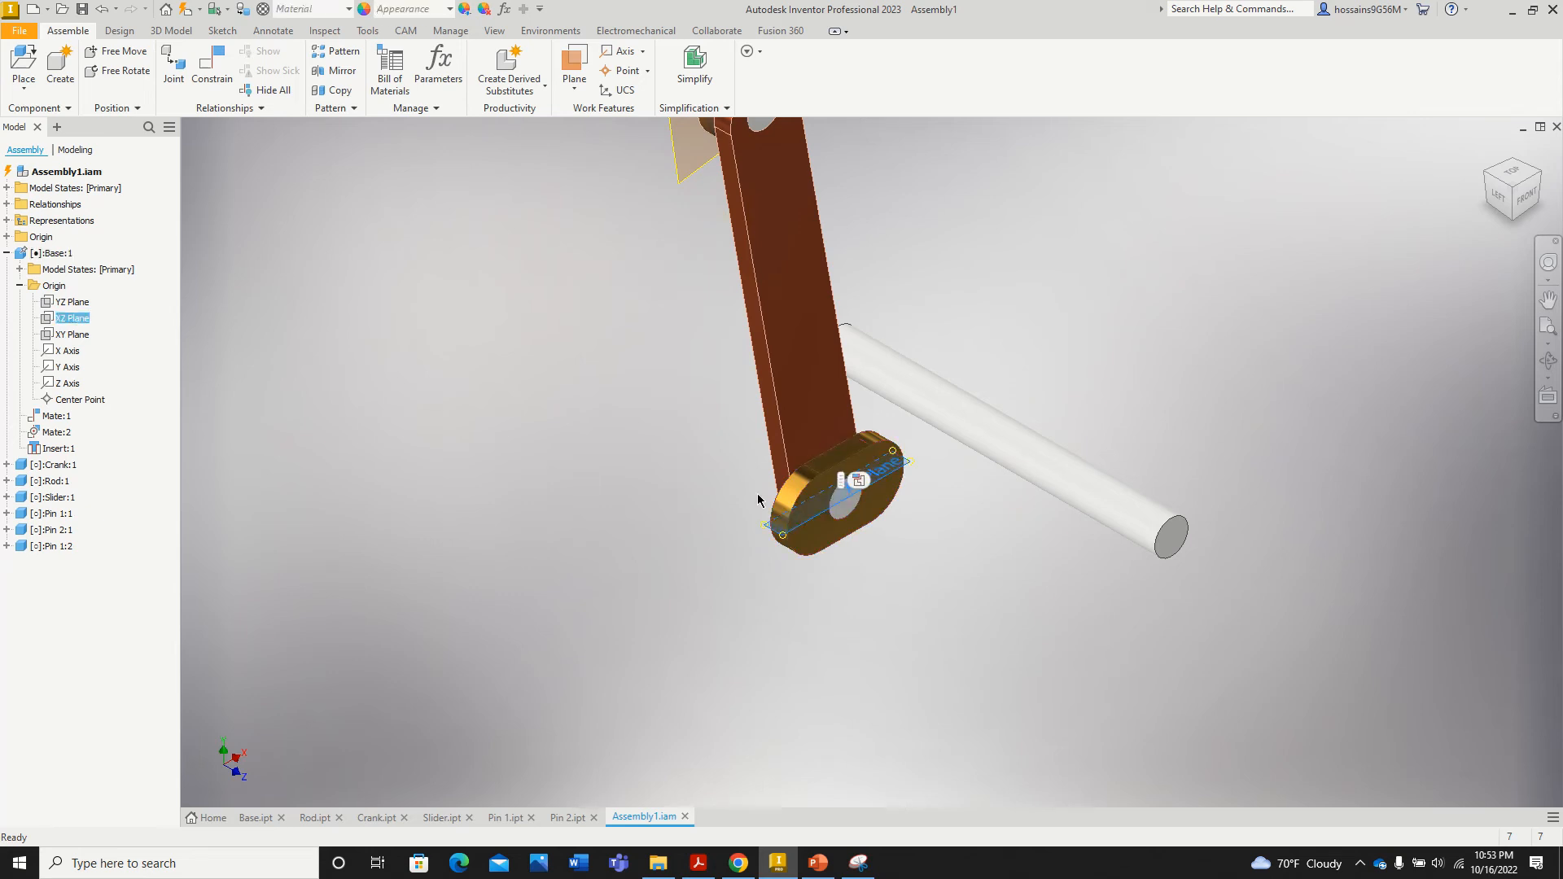
scroll(875, 541, down, 5)
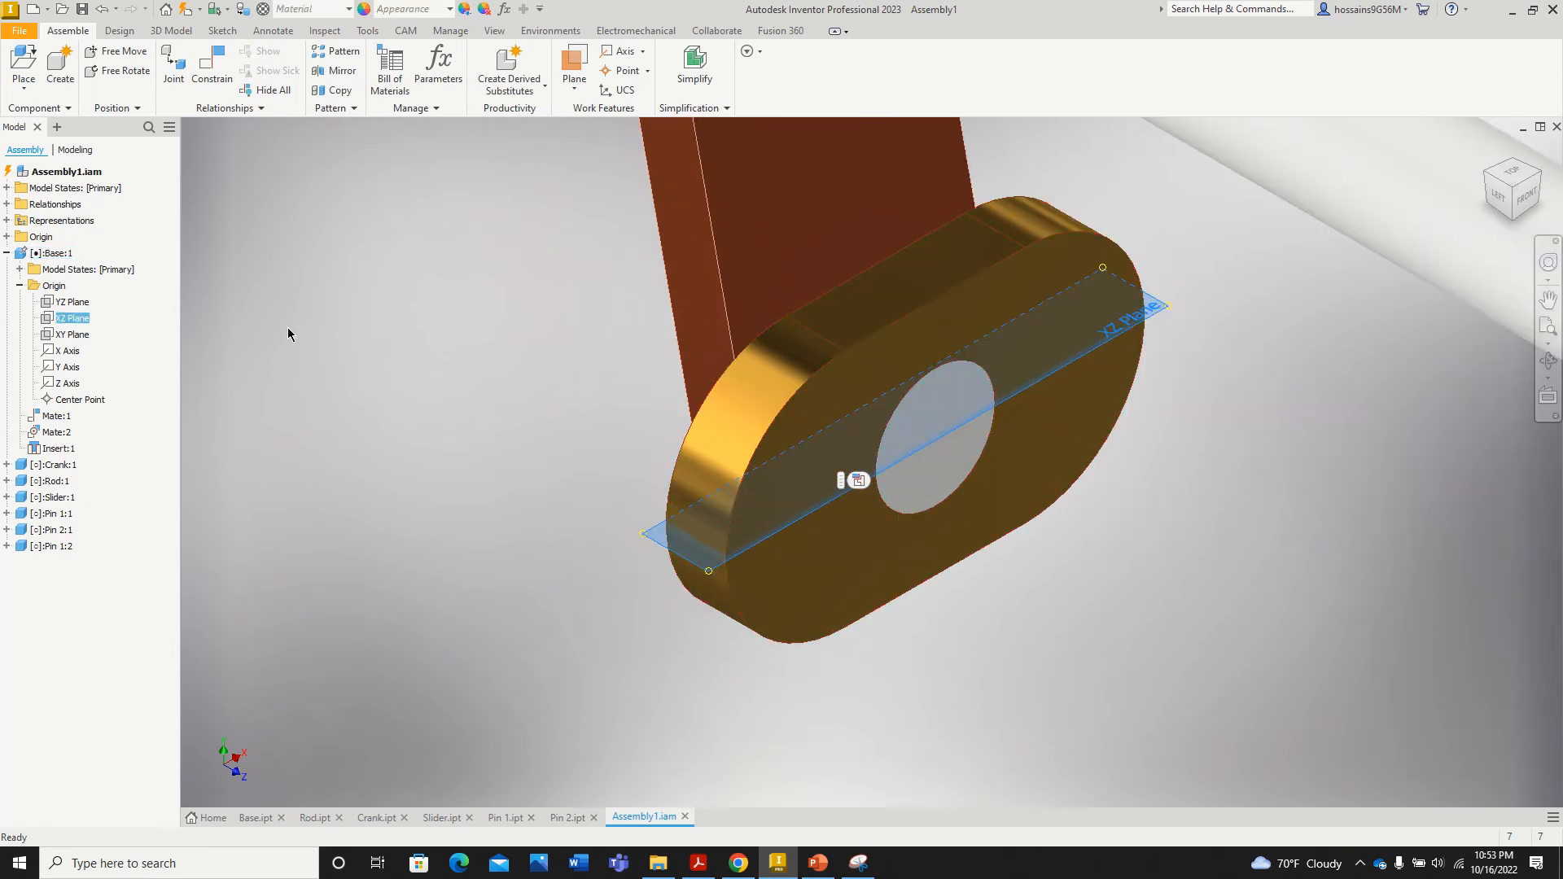
right_click(75, 319)
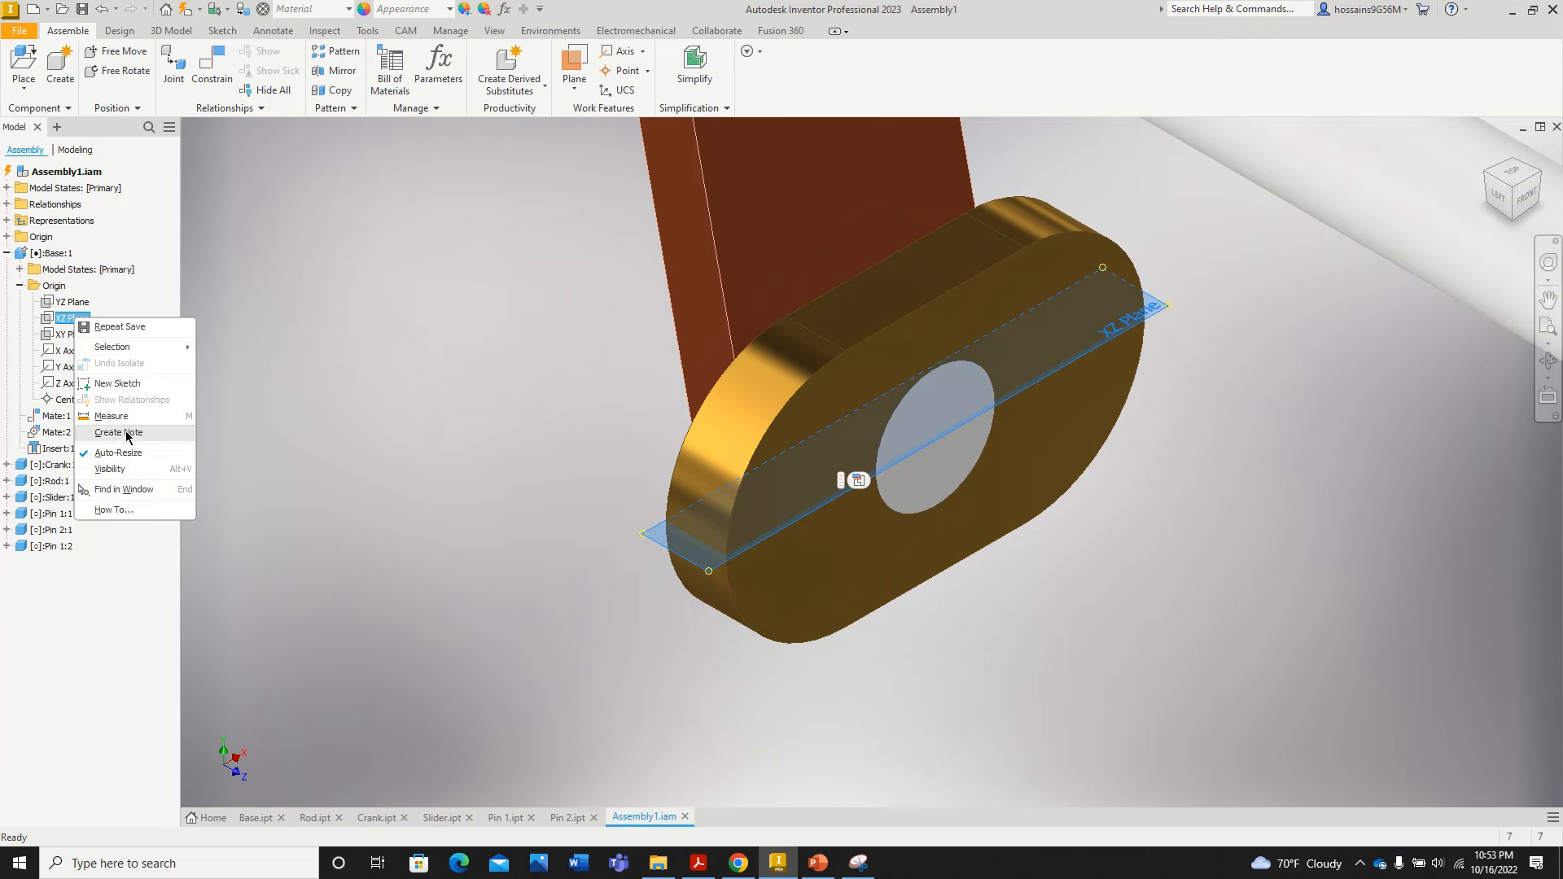
click(112, 469)
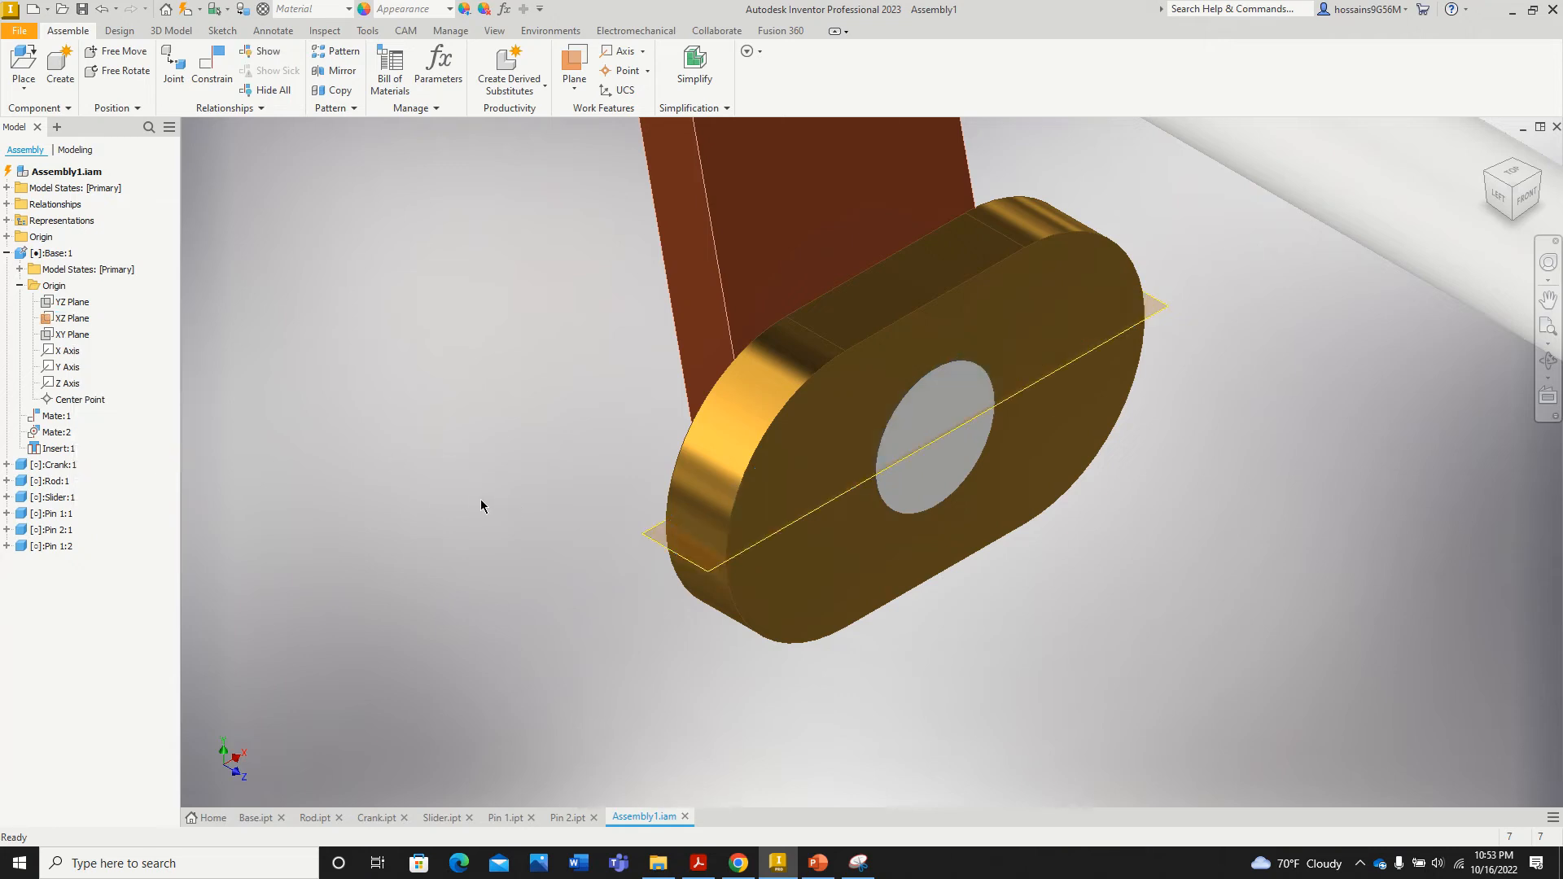
scroll(484, 509, up, 2)
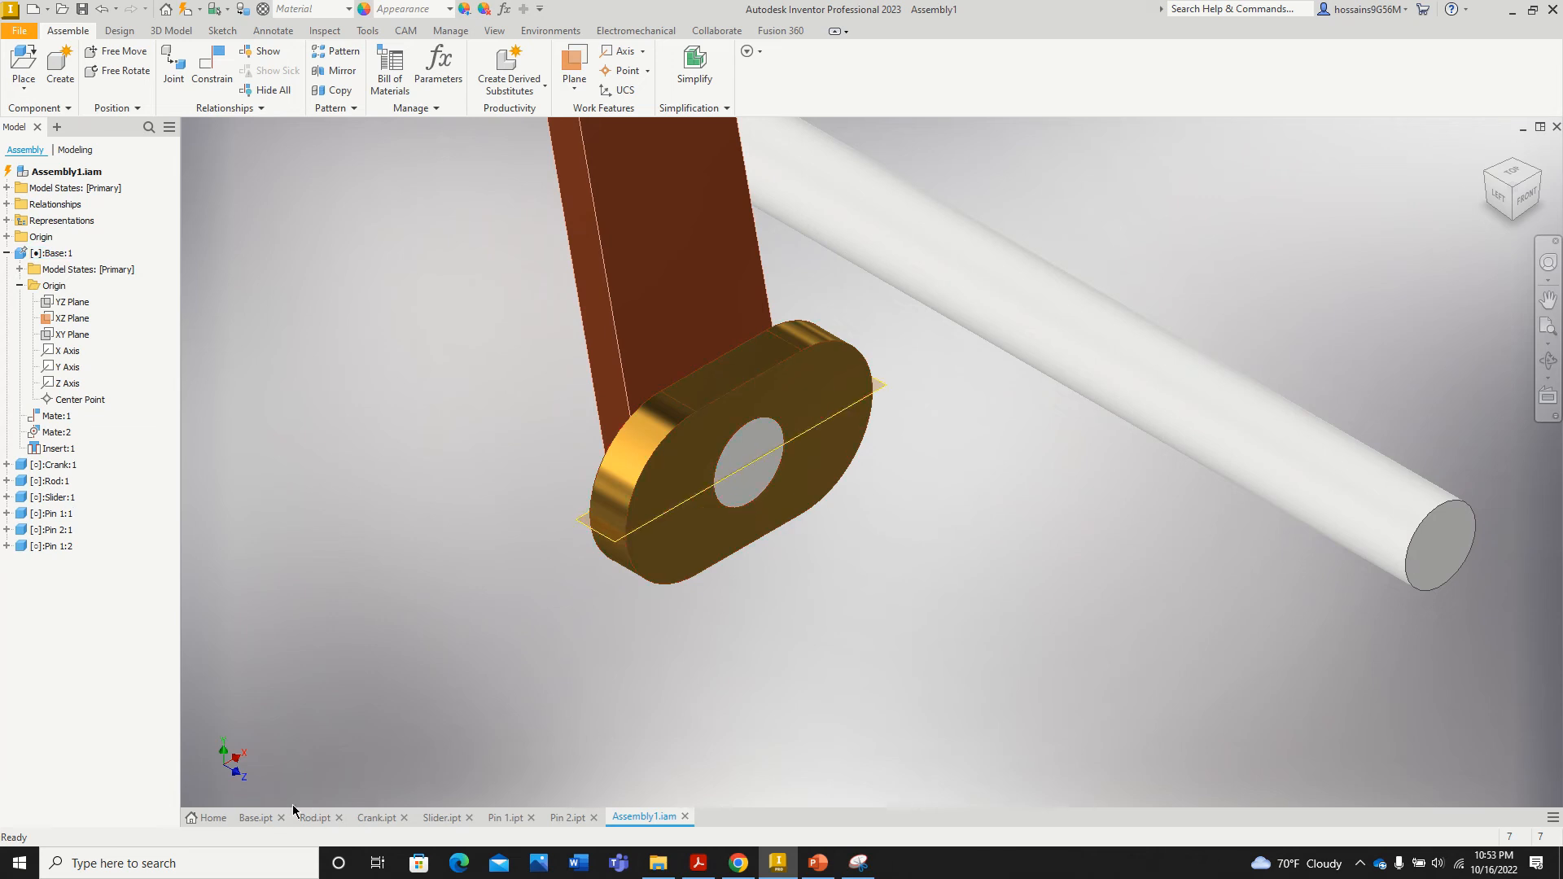
Step: In Base.ipt, create a work plane midway between the upper and lower flat faces of the base
click(256, 817)
scroll(633, 647, up, 2)
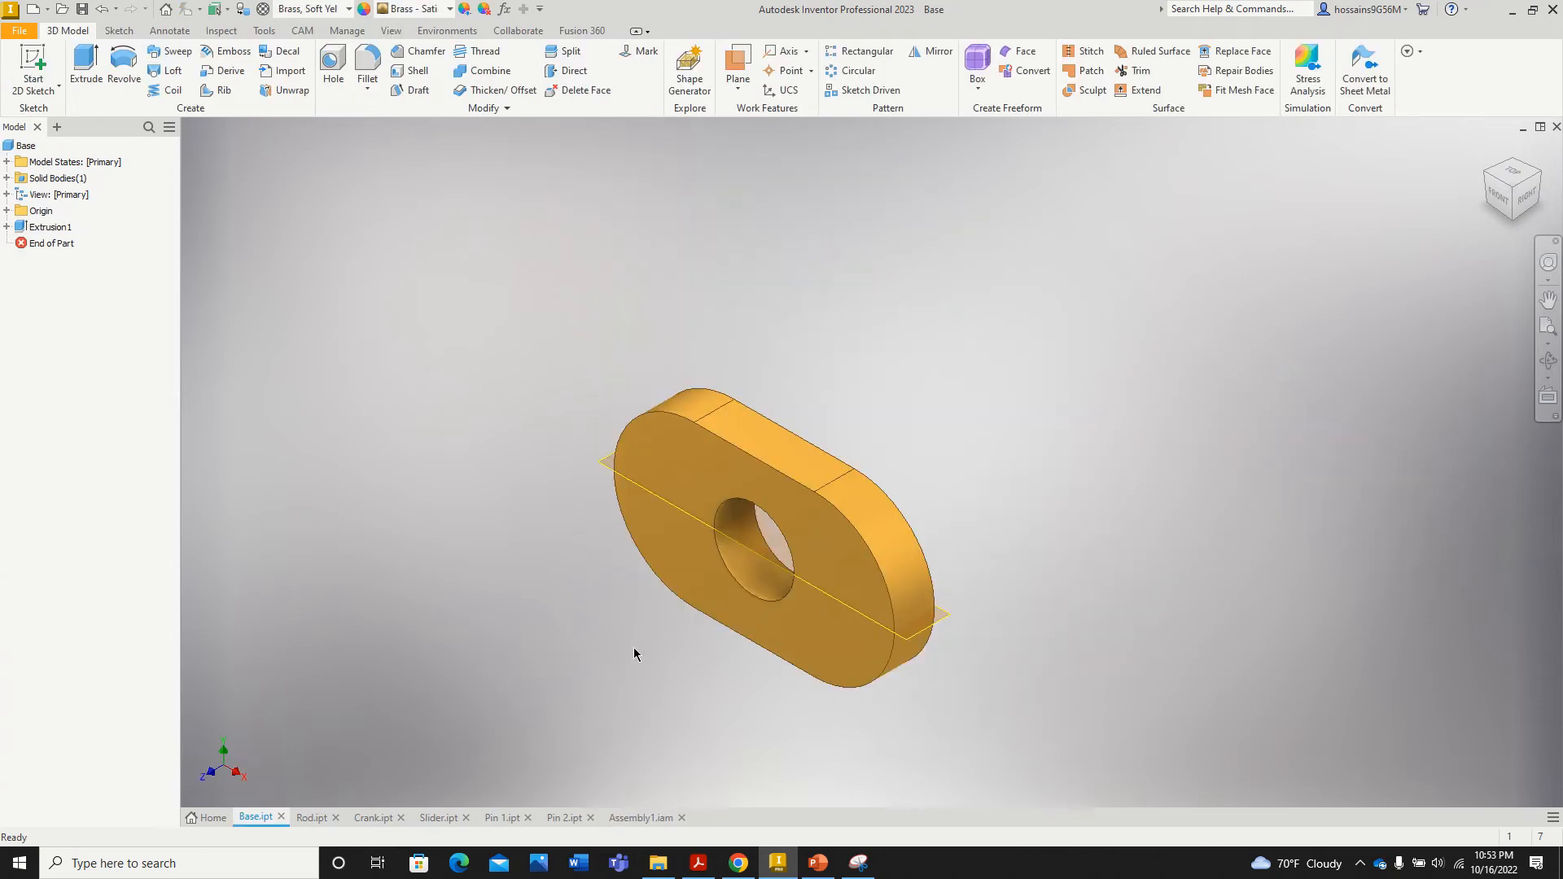
click(737, 85)
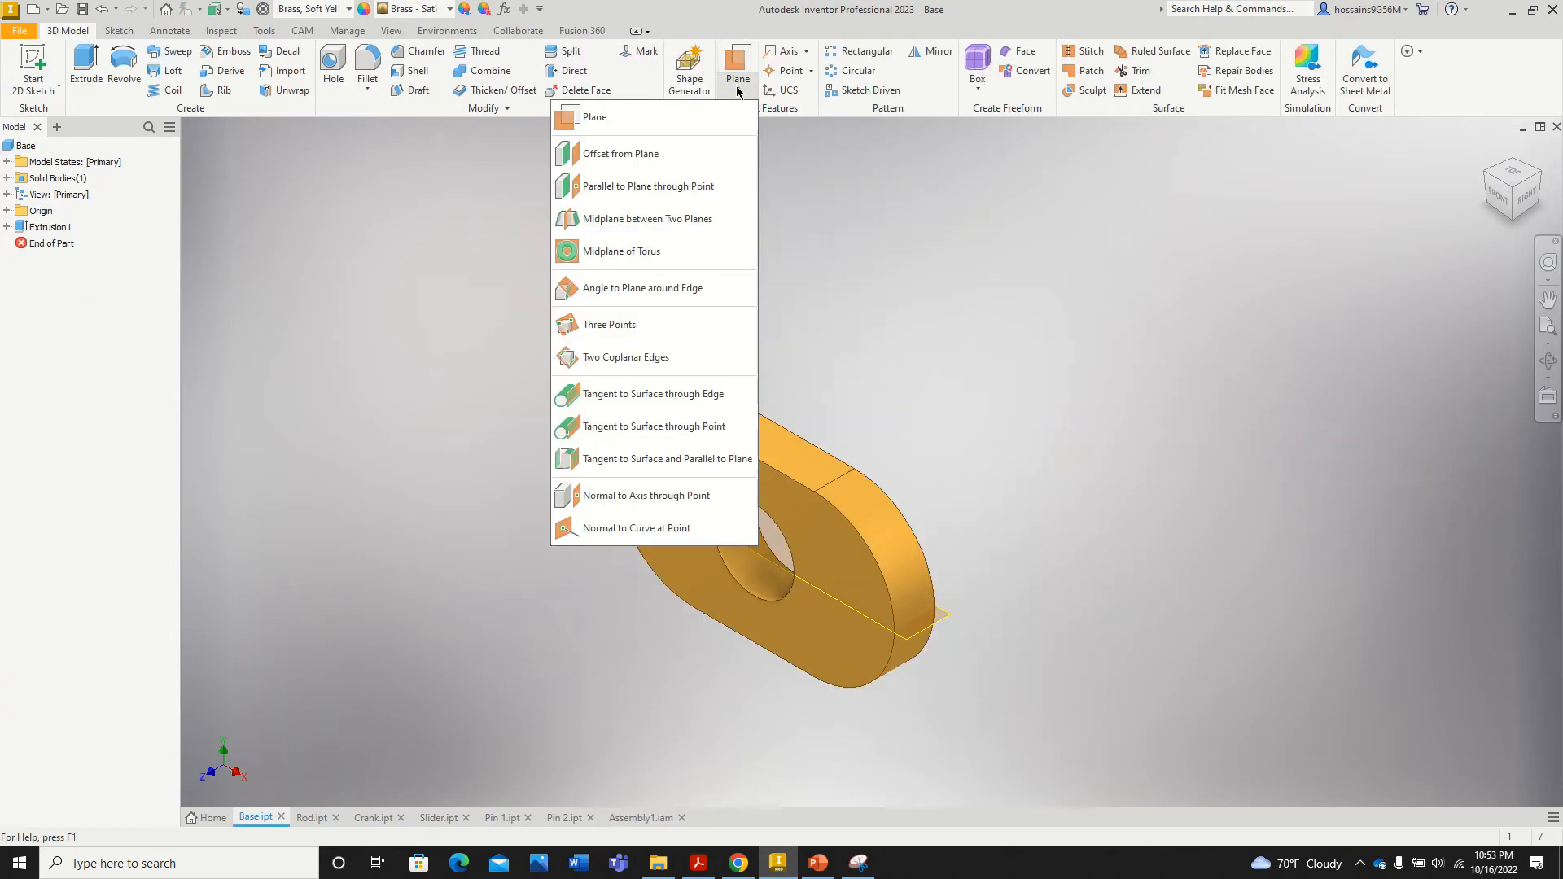
click(642, 220)
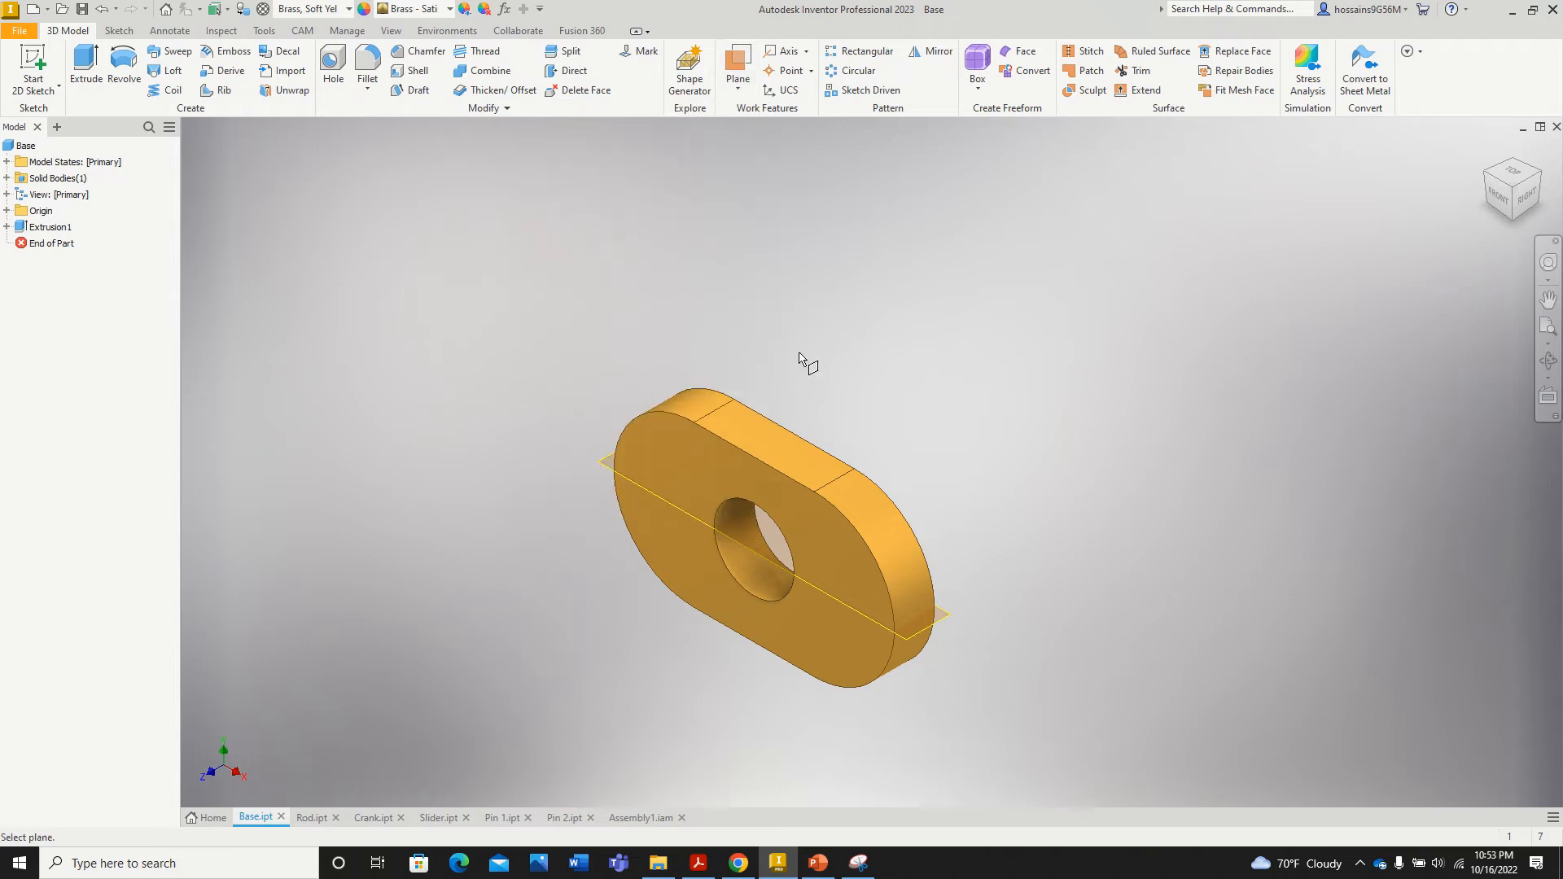
click(770, 433)
click(1506, 205)
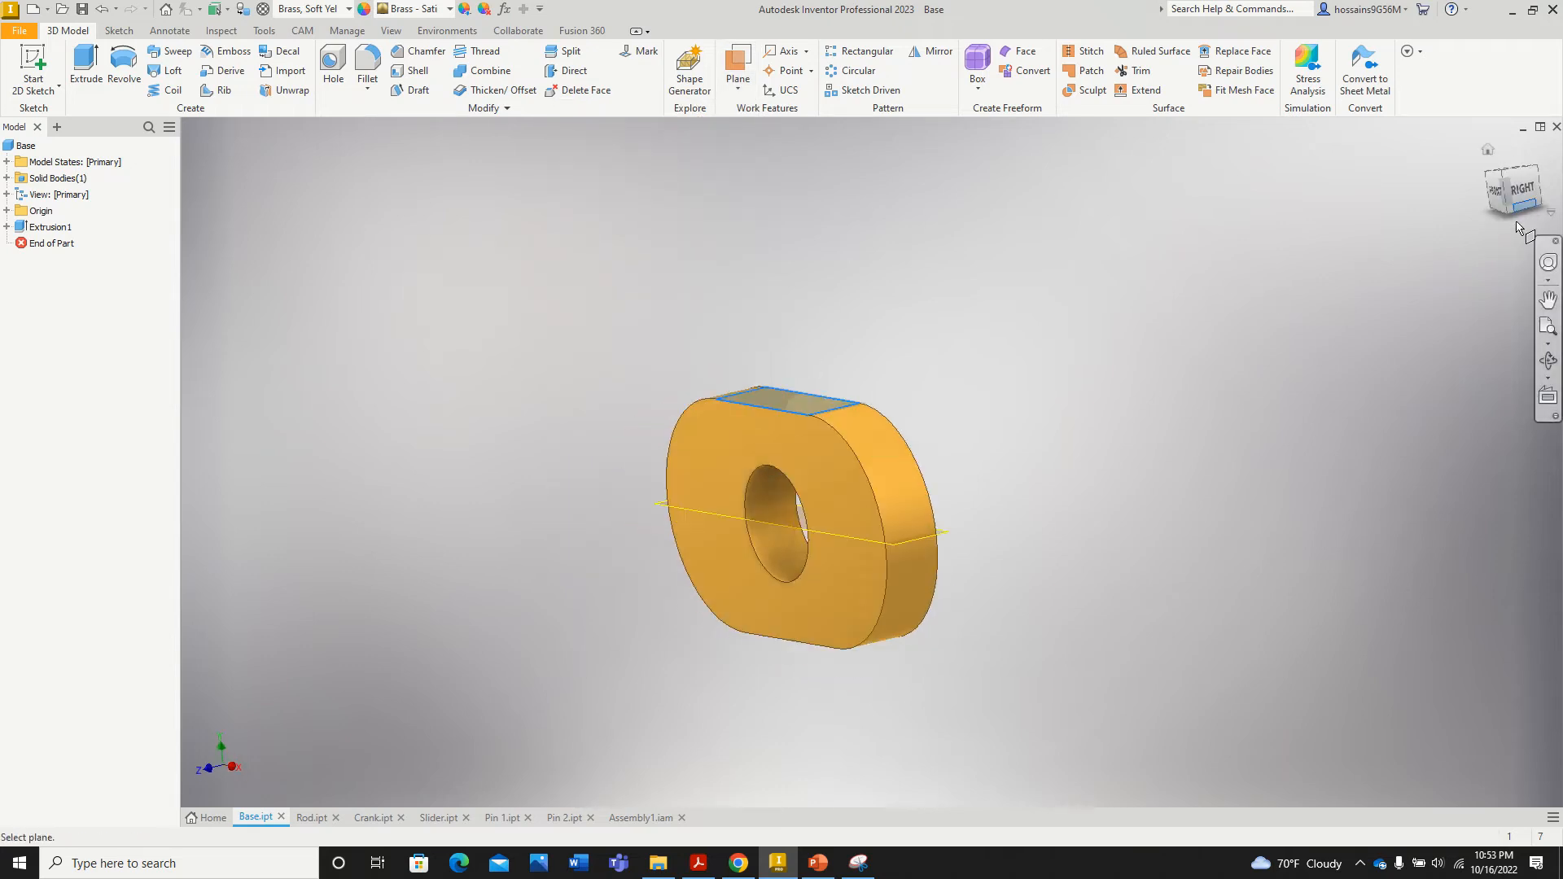
click(1494, 194)
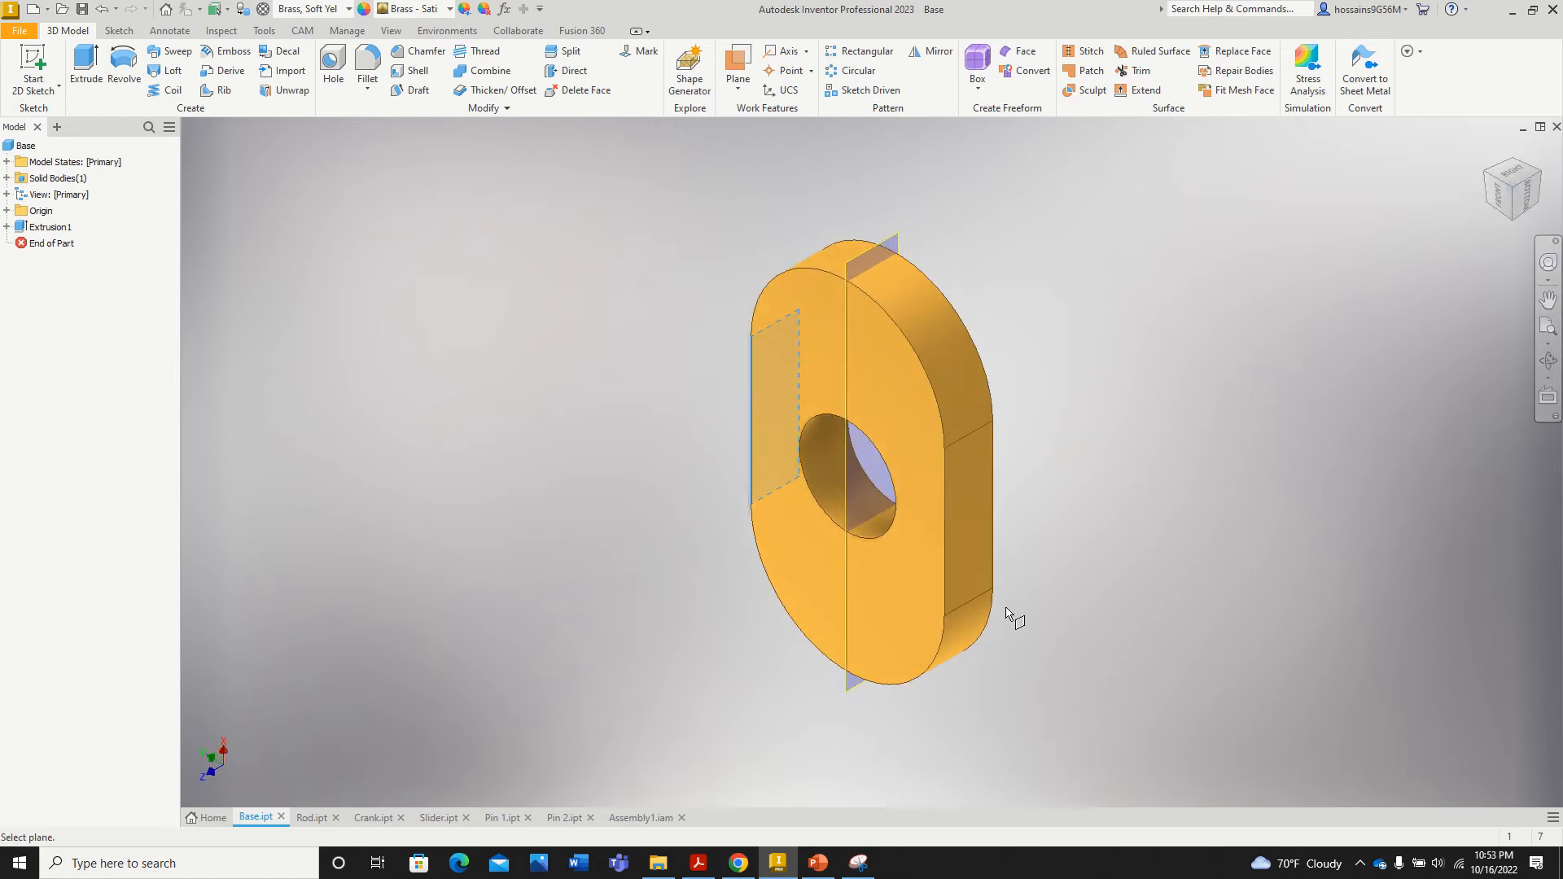
click(967, 525)
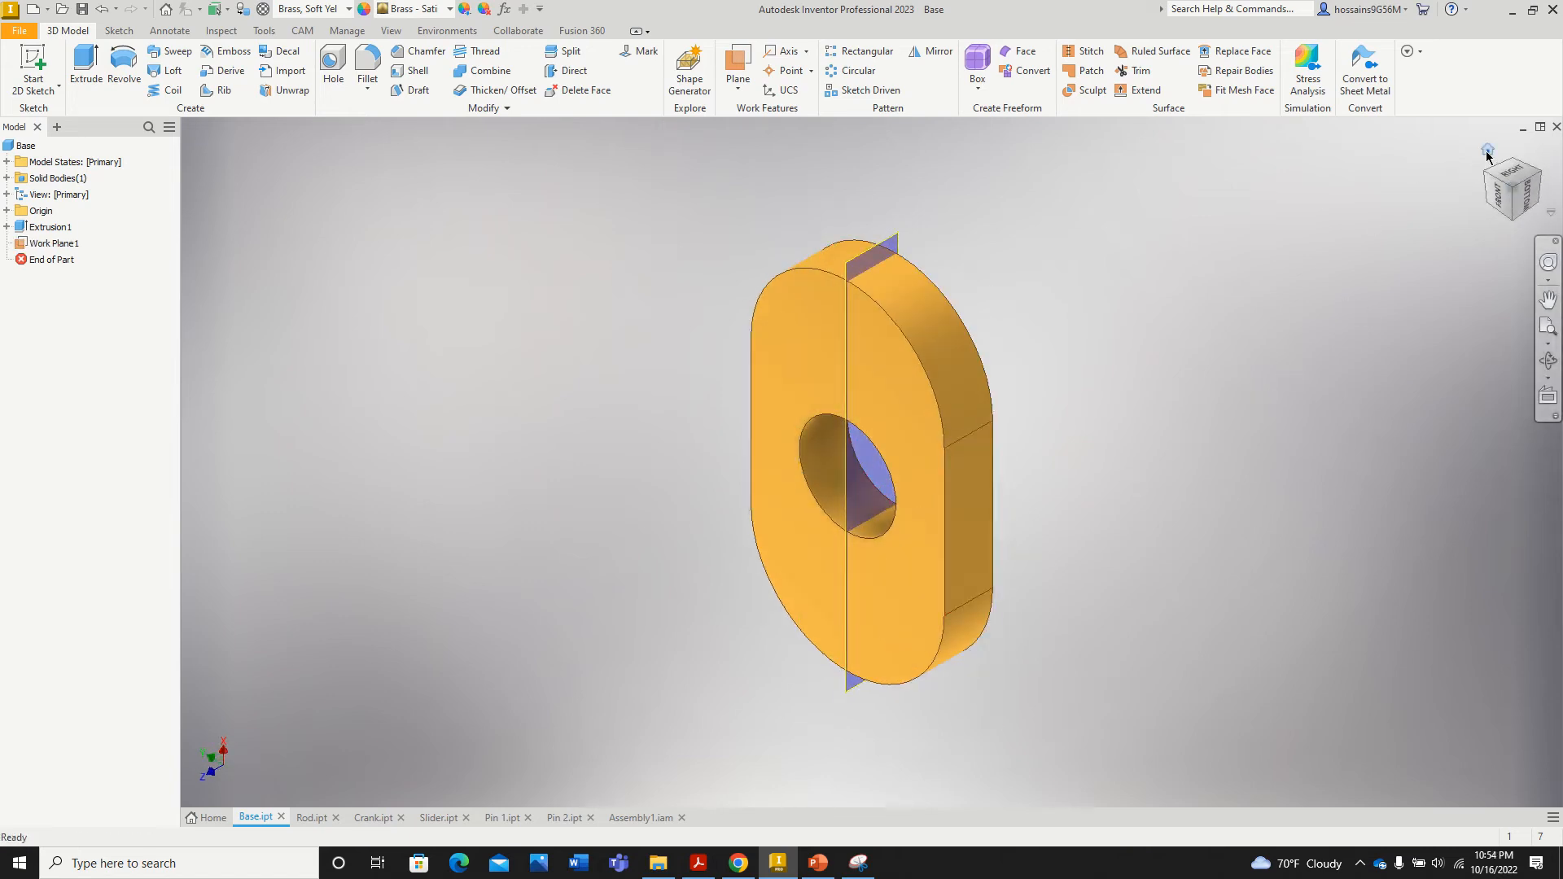
click(1487, 150)
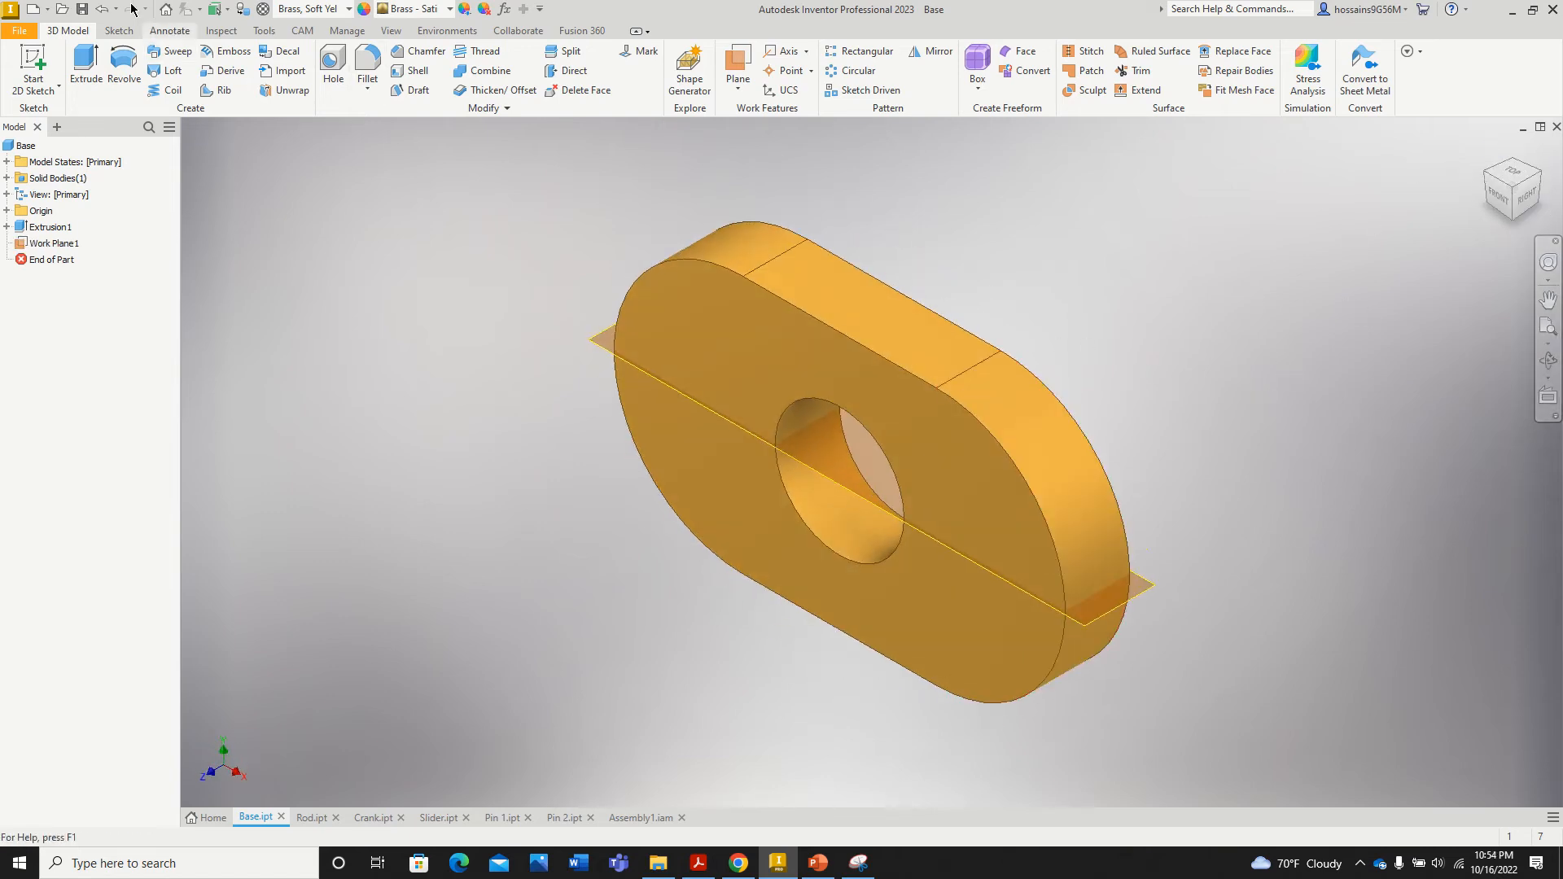
Step: In Assembly1.iam, mate the slider's horizontal work plane to the base's XZ Plane with 0.000 in offset
click(633, 818)
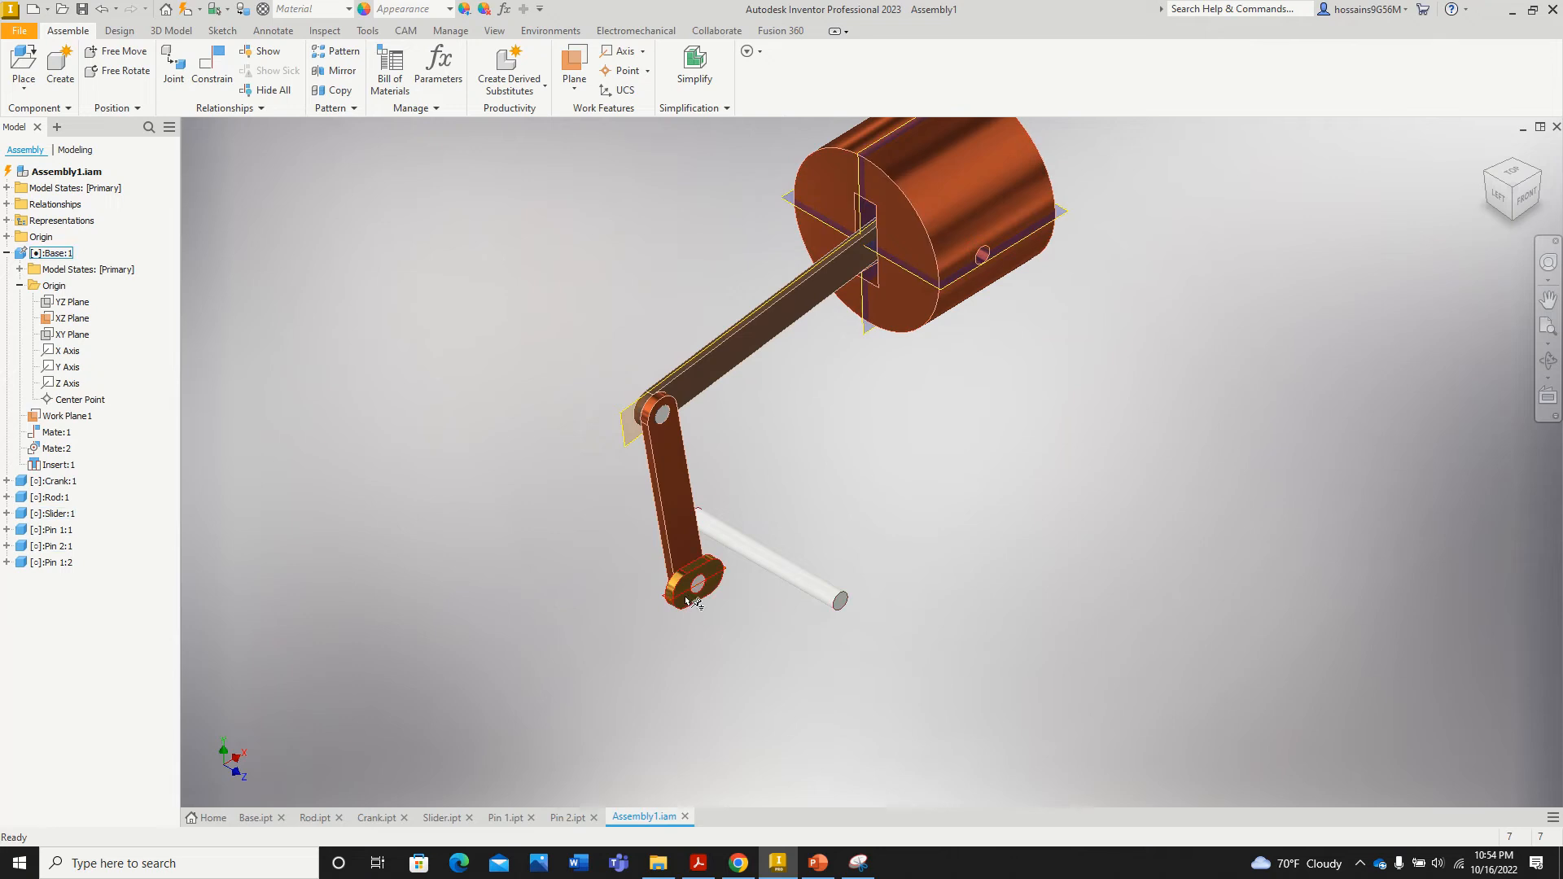
click(211, 82)
scroll(1081, 236, up, 5)
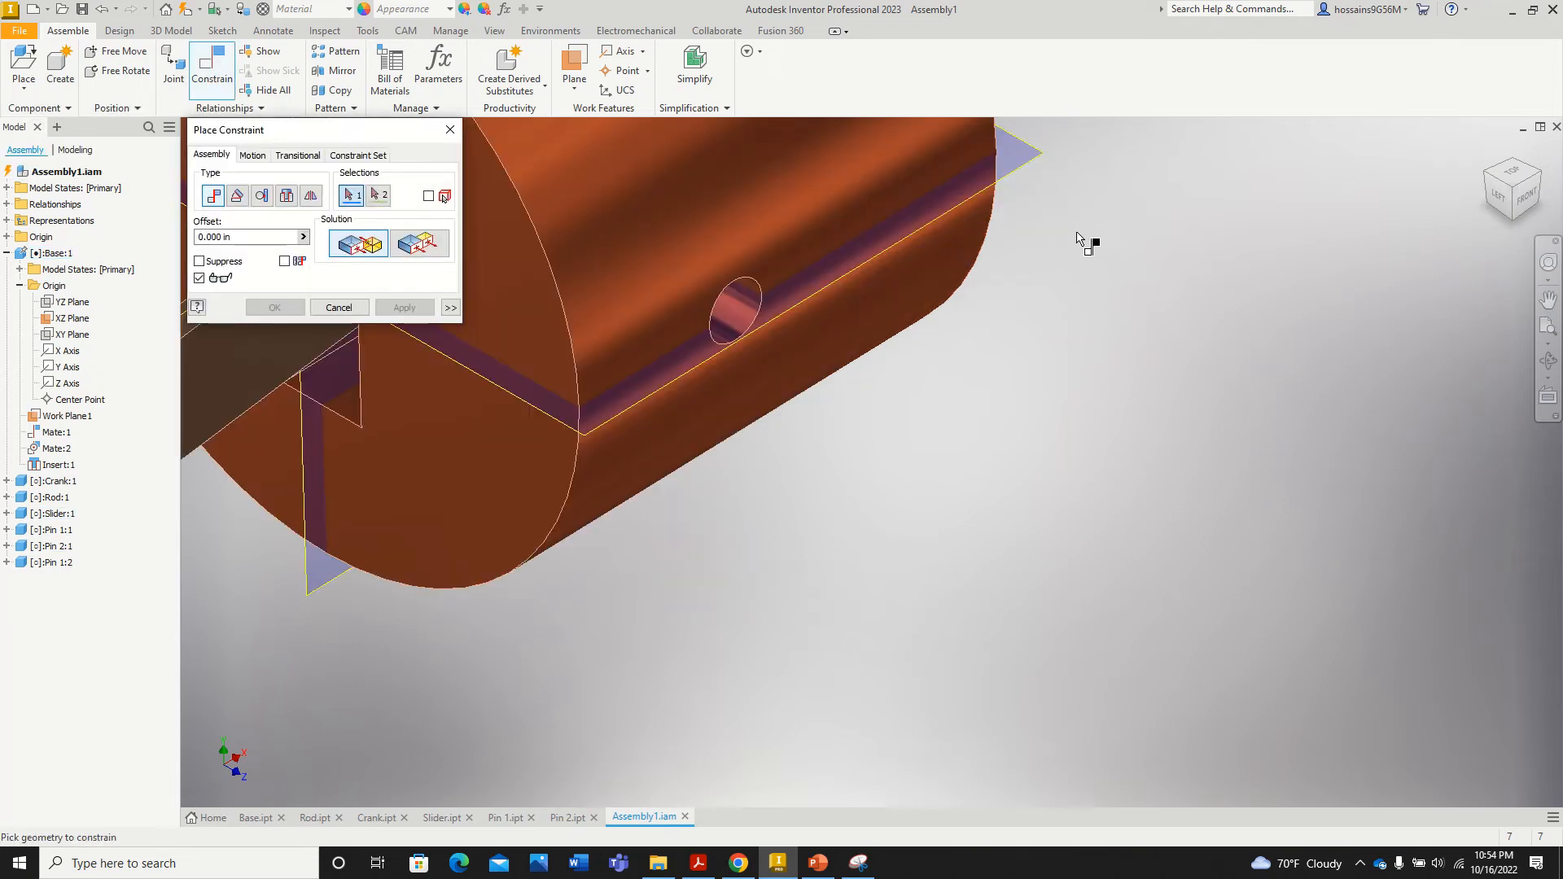
click(1019, 171)
scroll(1006, 387, down, 5)
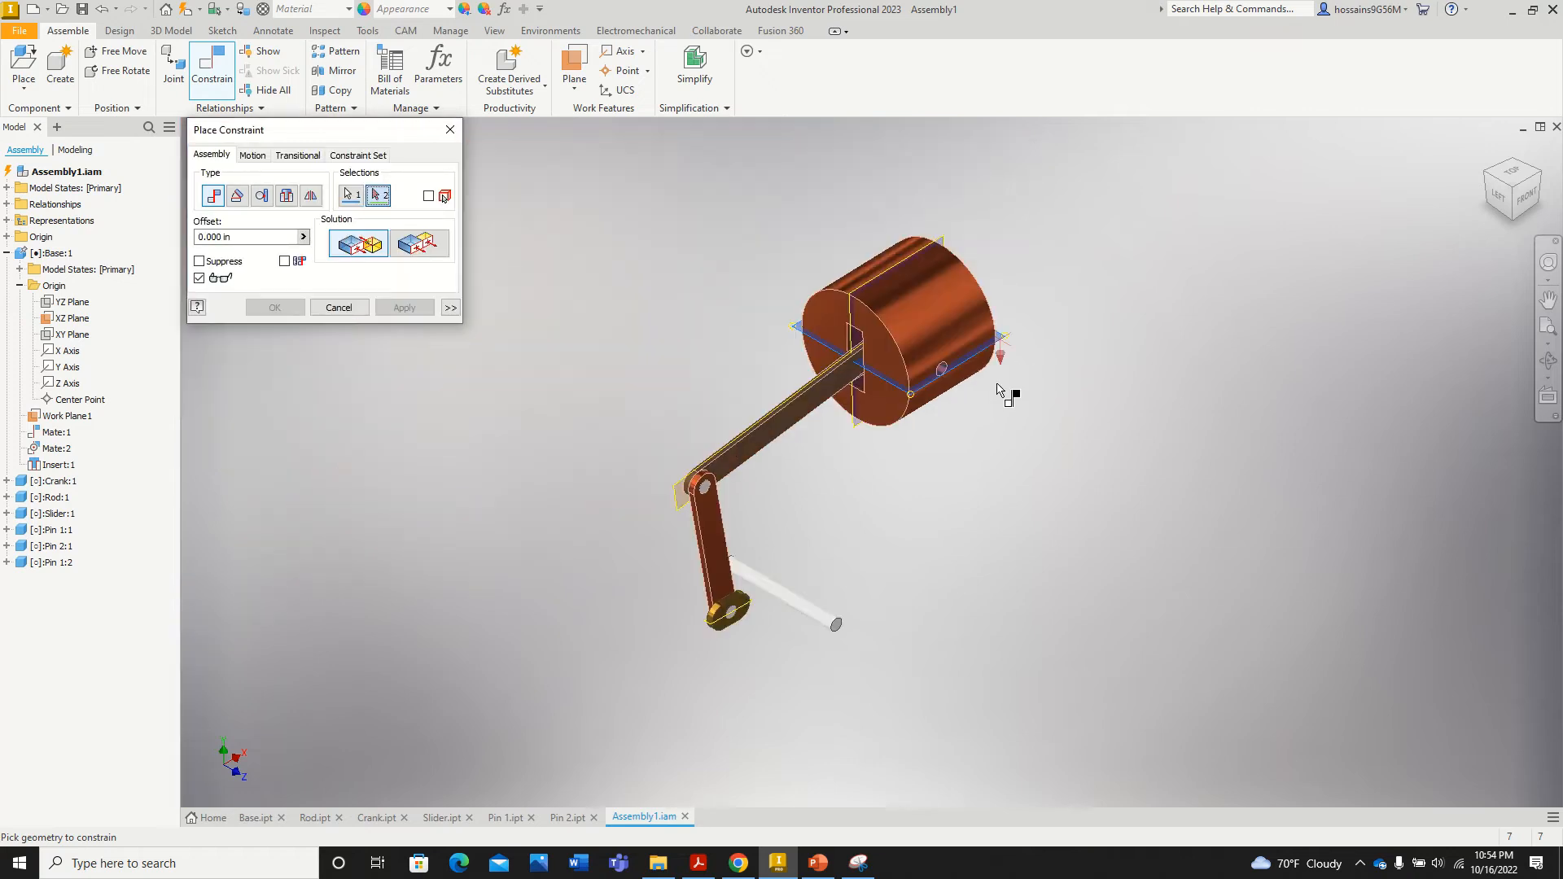
scroll(717, 623, up, 5)
scroll(769, 516, up, 5)
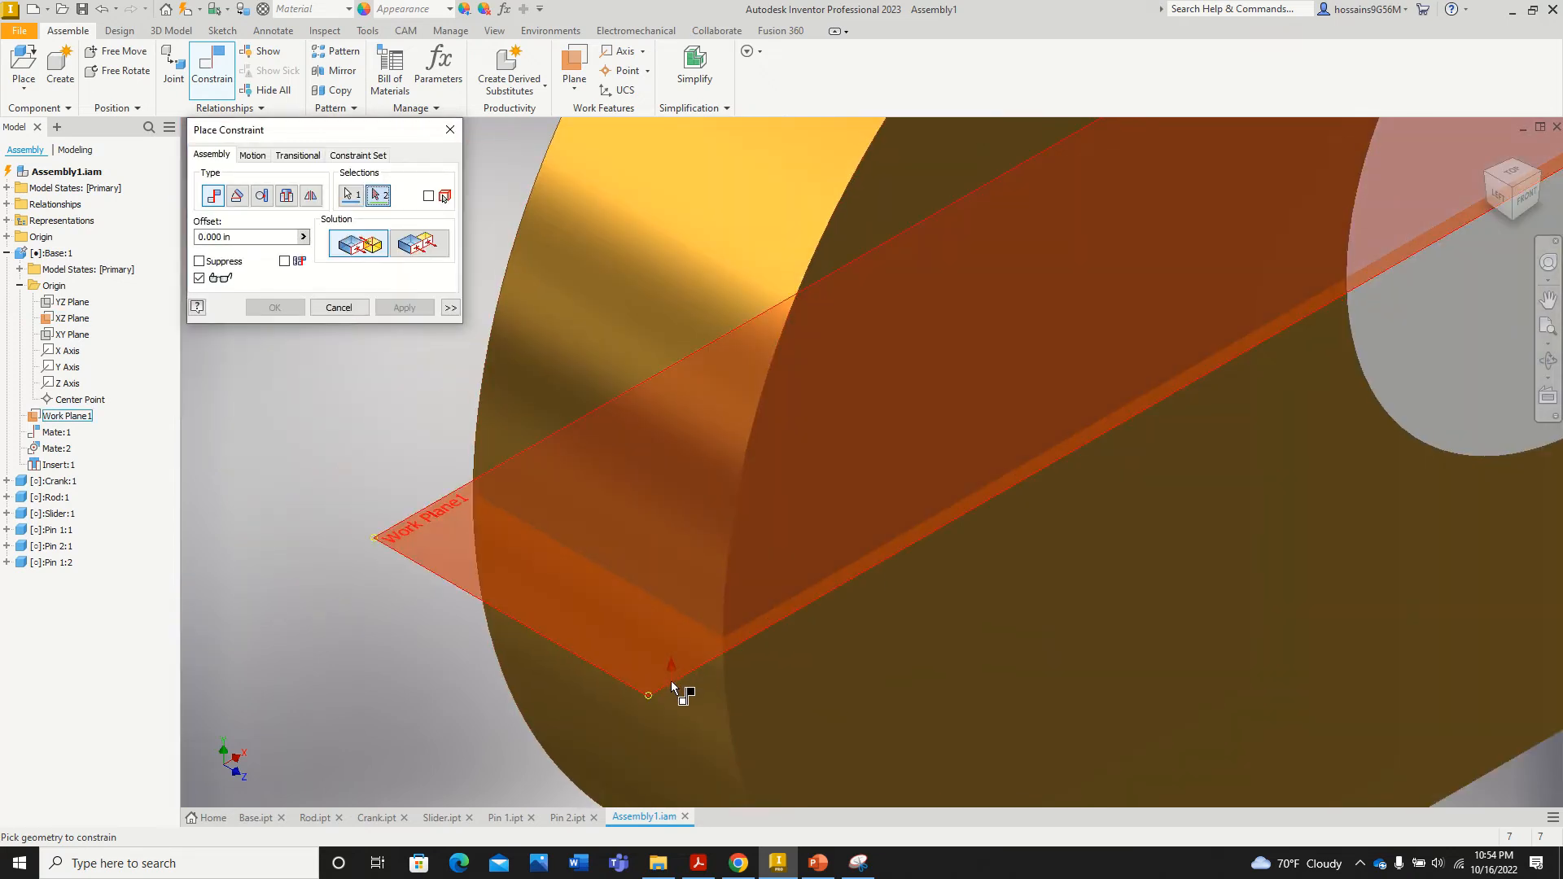
mouse_move(697, 712)
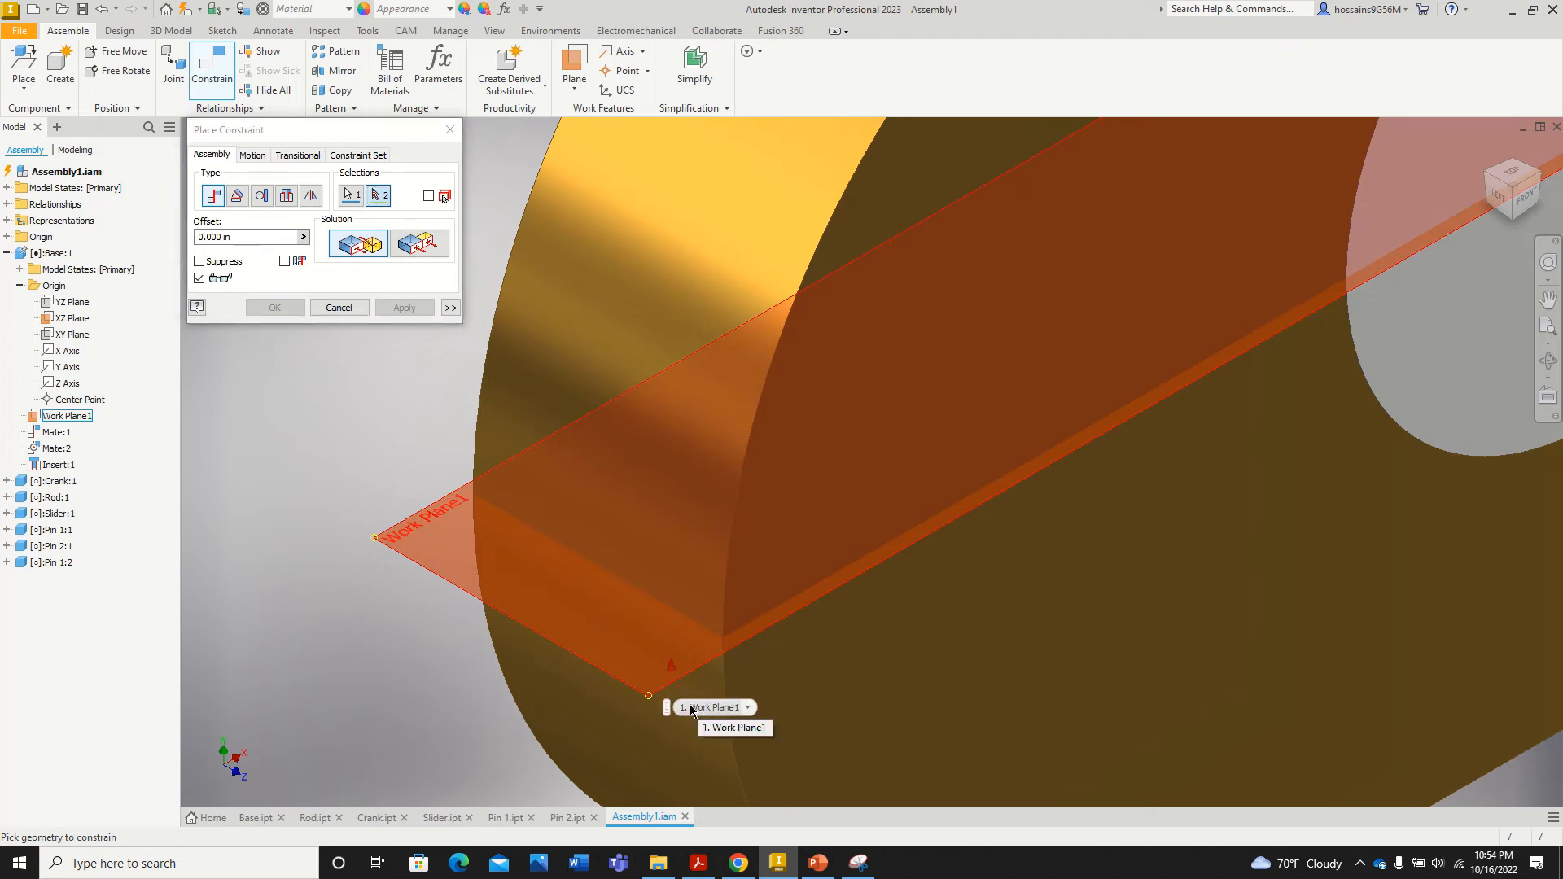
click(659, 690)
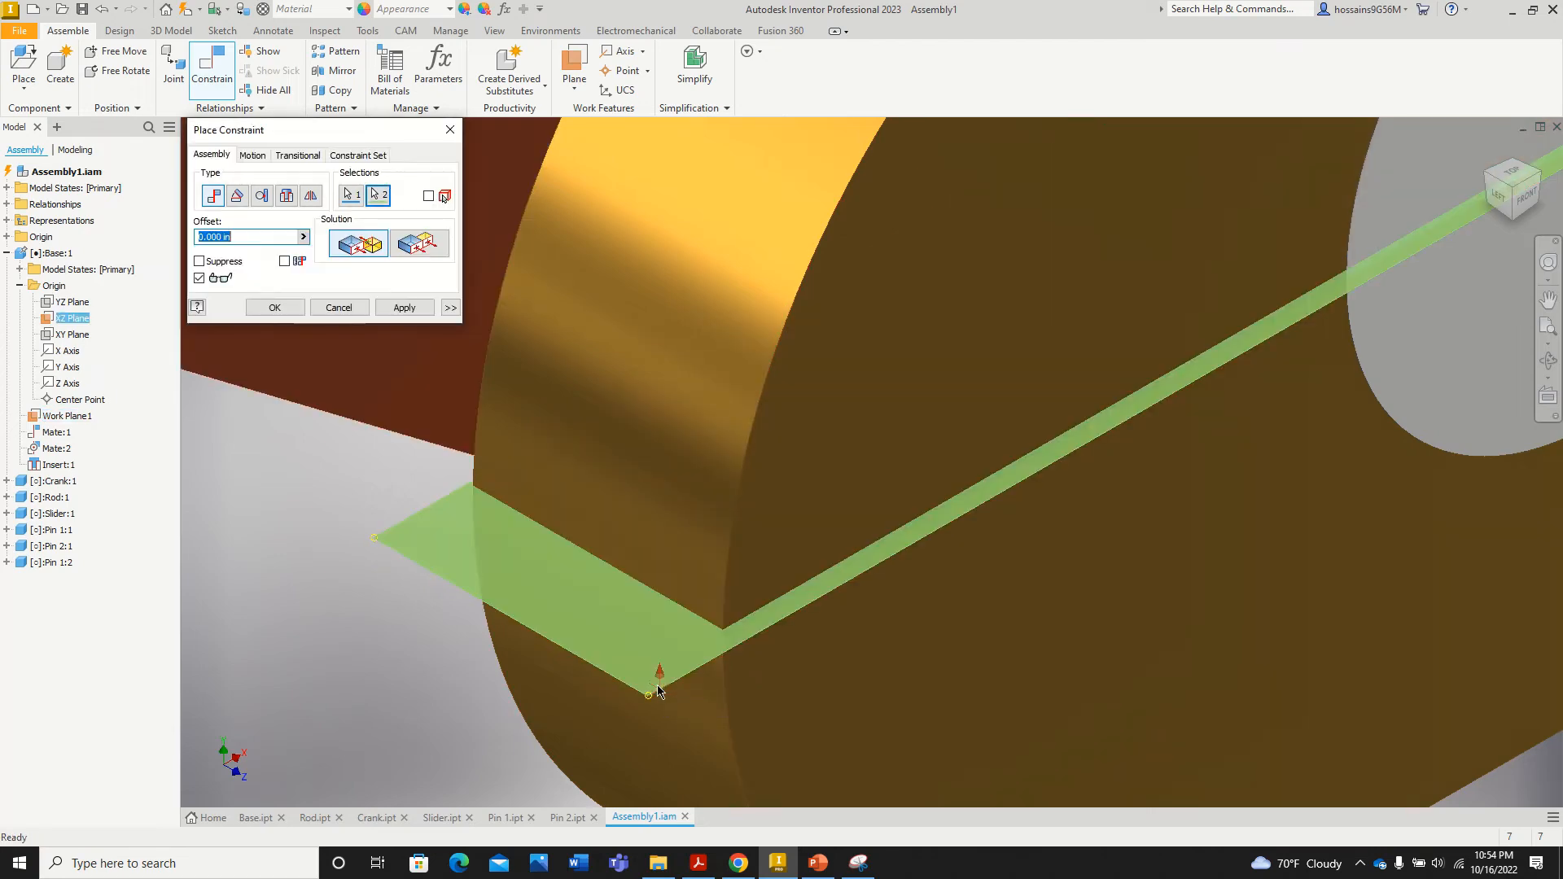
scroll(643, 667, down, 6)
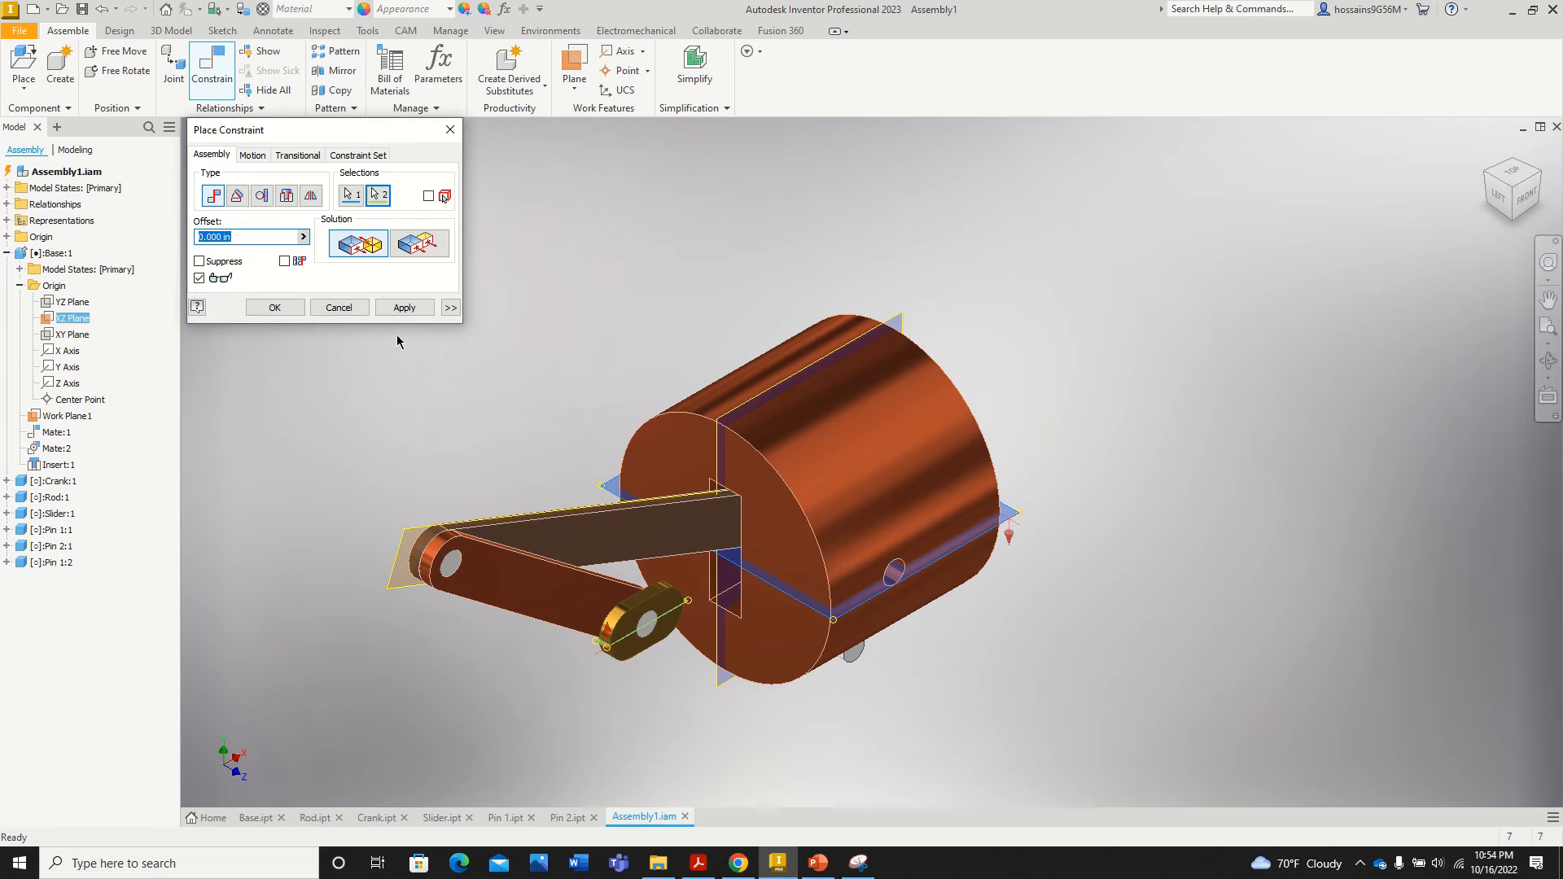
click(403, 309)
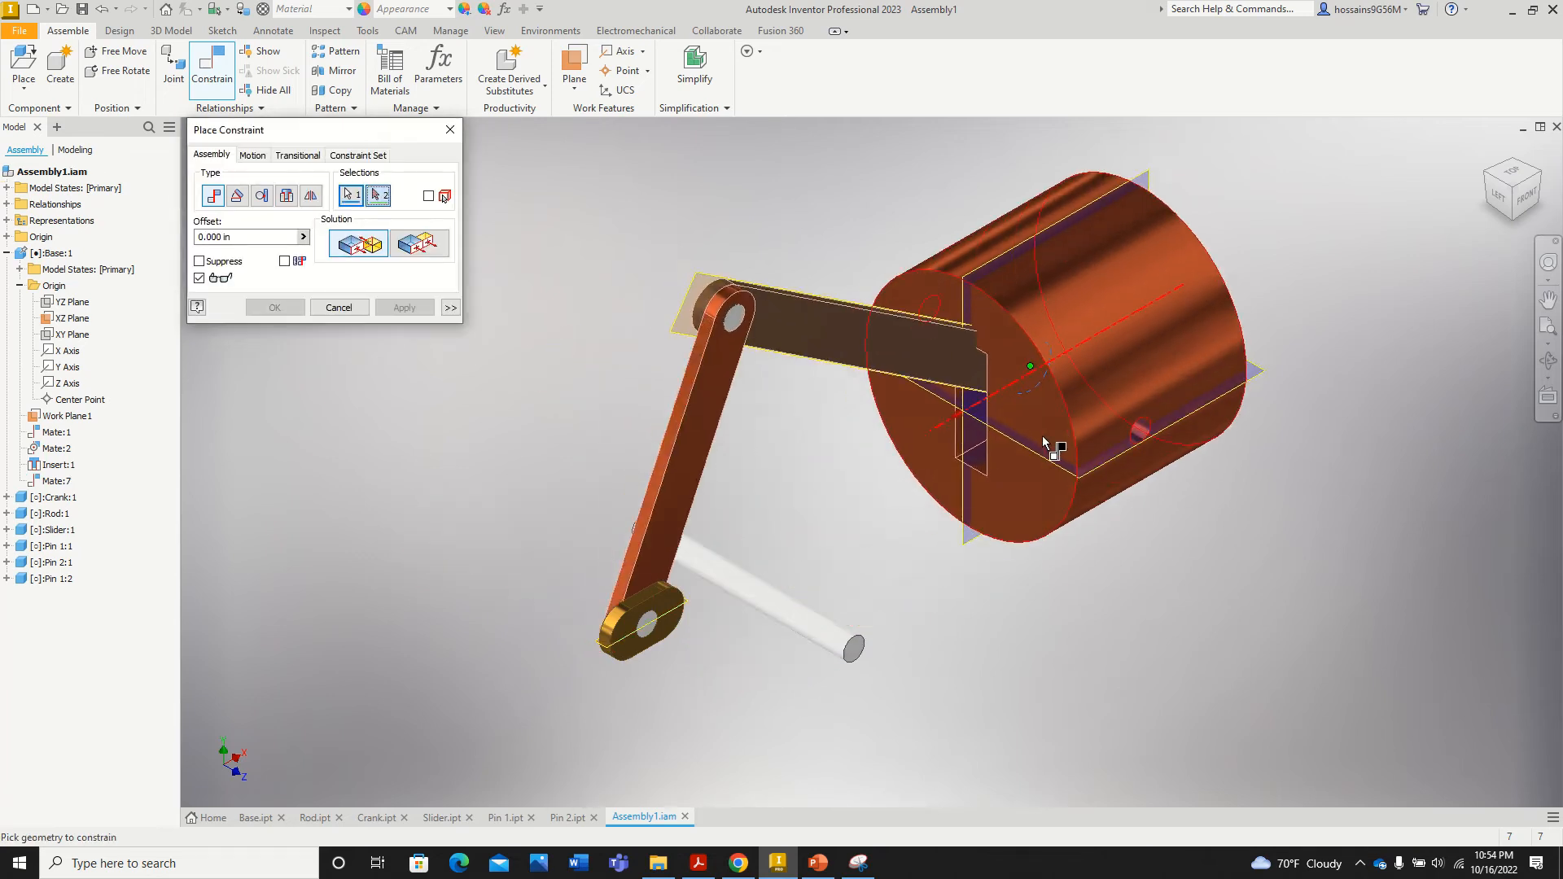
click(450, 130)
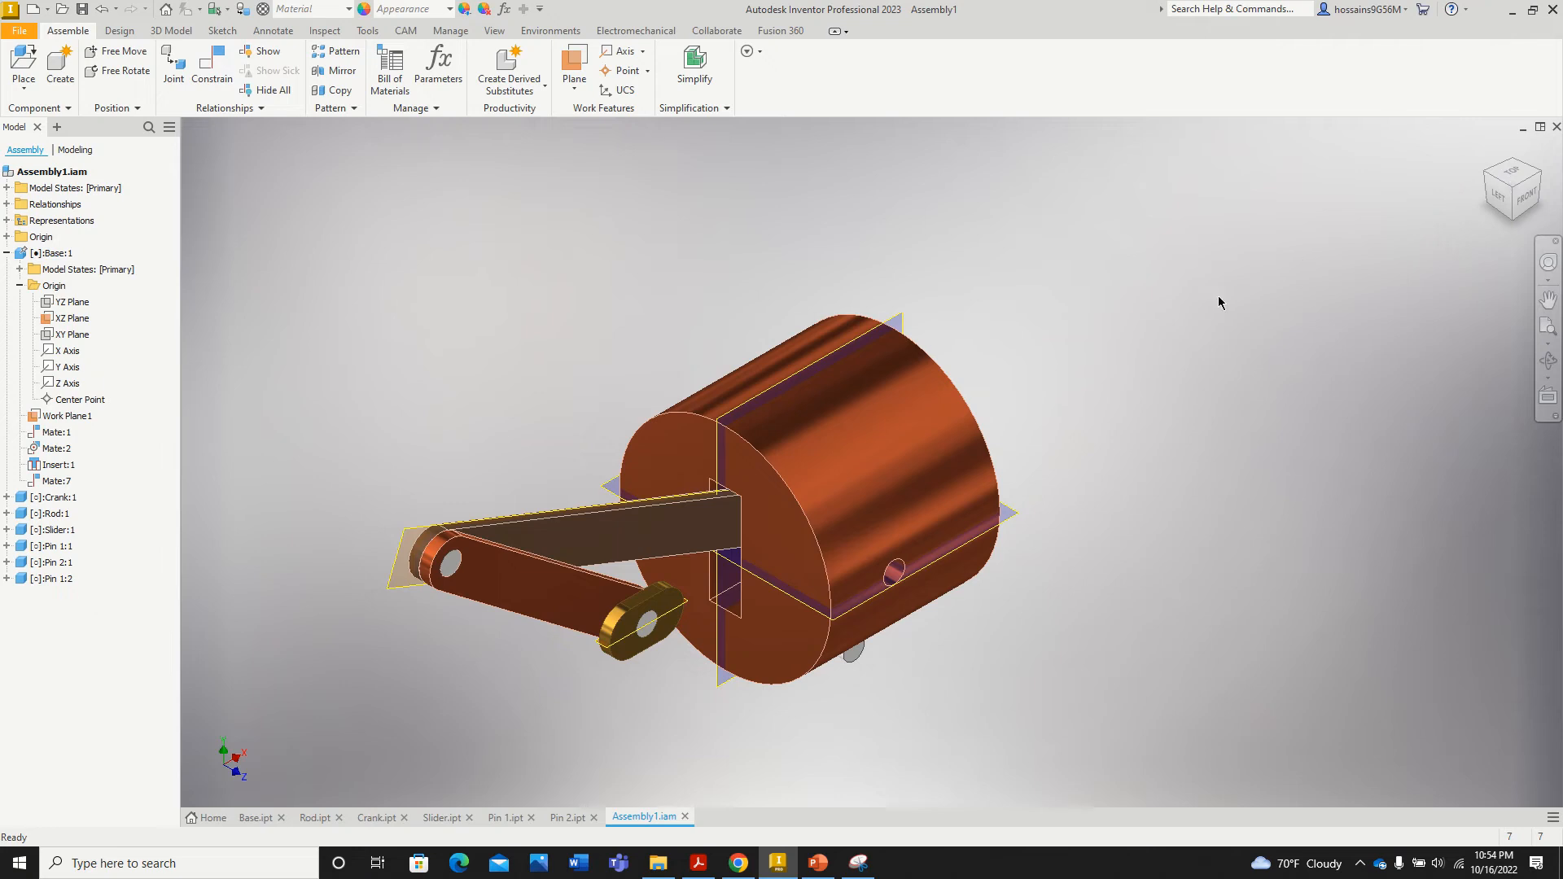
Step: Move the slider away from the base and swing the rod and crank to test the linkage motion
drag(918, 412, 1343, 339)
drag(951, 340, 721, 633)
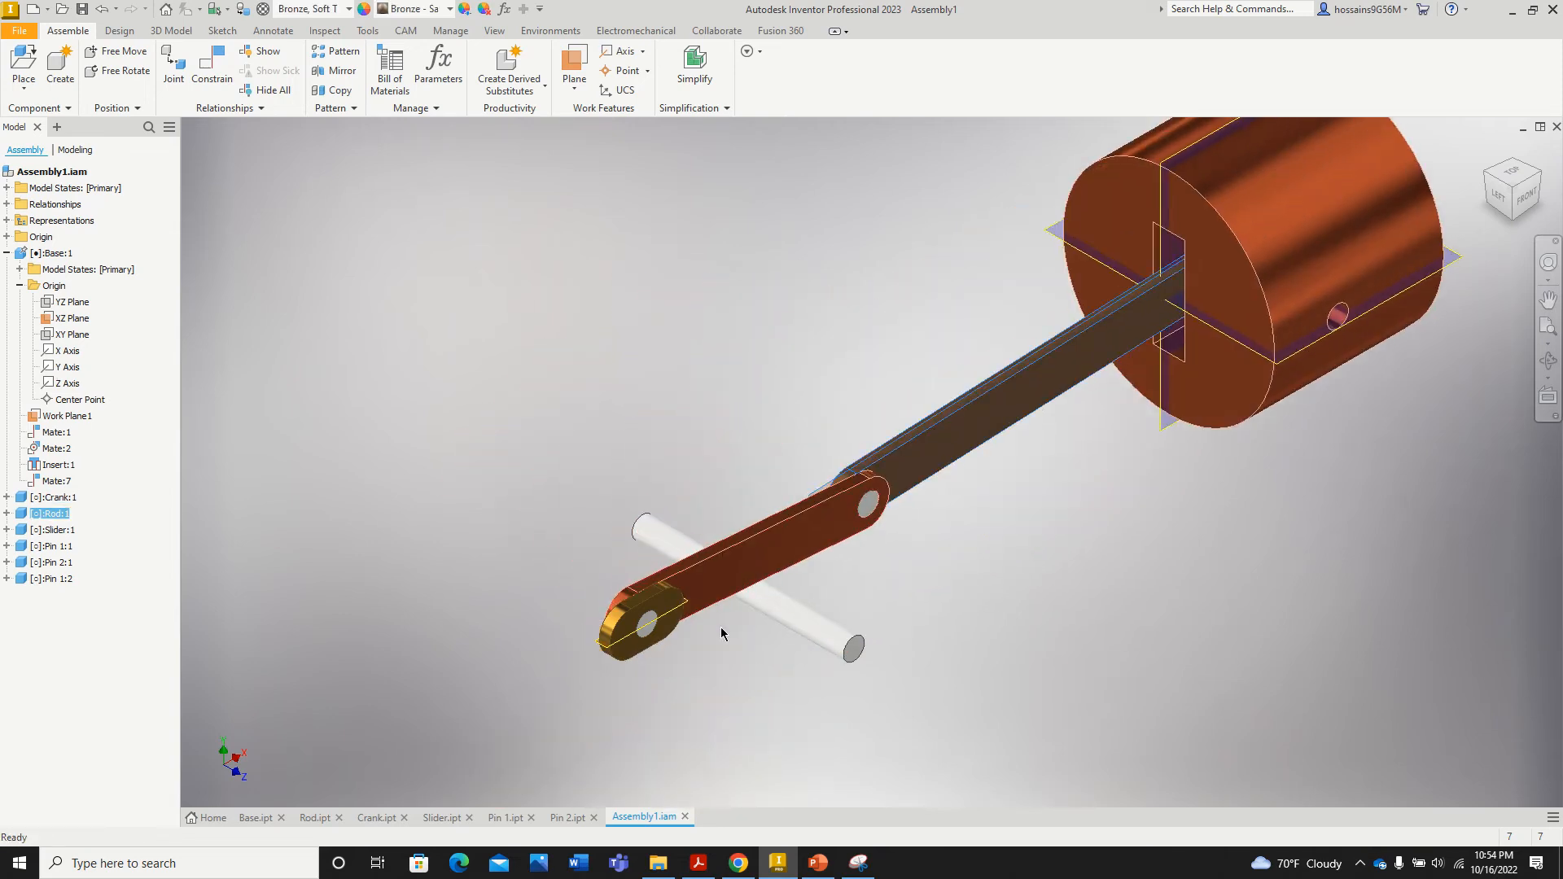
Step: Move the loose Pin 2 away from the crank to a clear spot below the slider
click(793, 631)
scroll(848, 645, down, 3)
drag(847, 645, 996, 599)
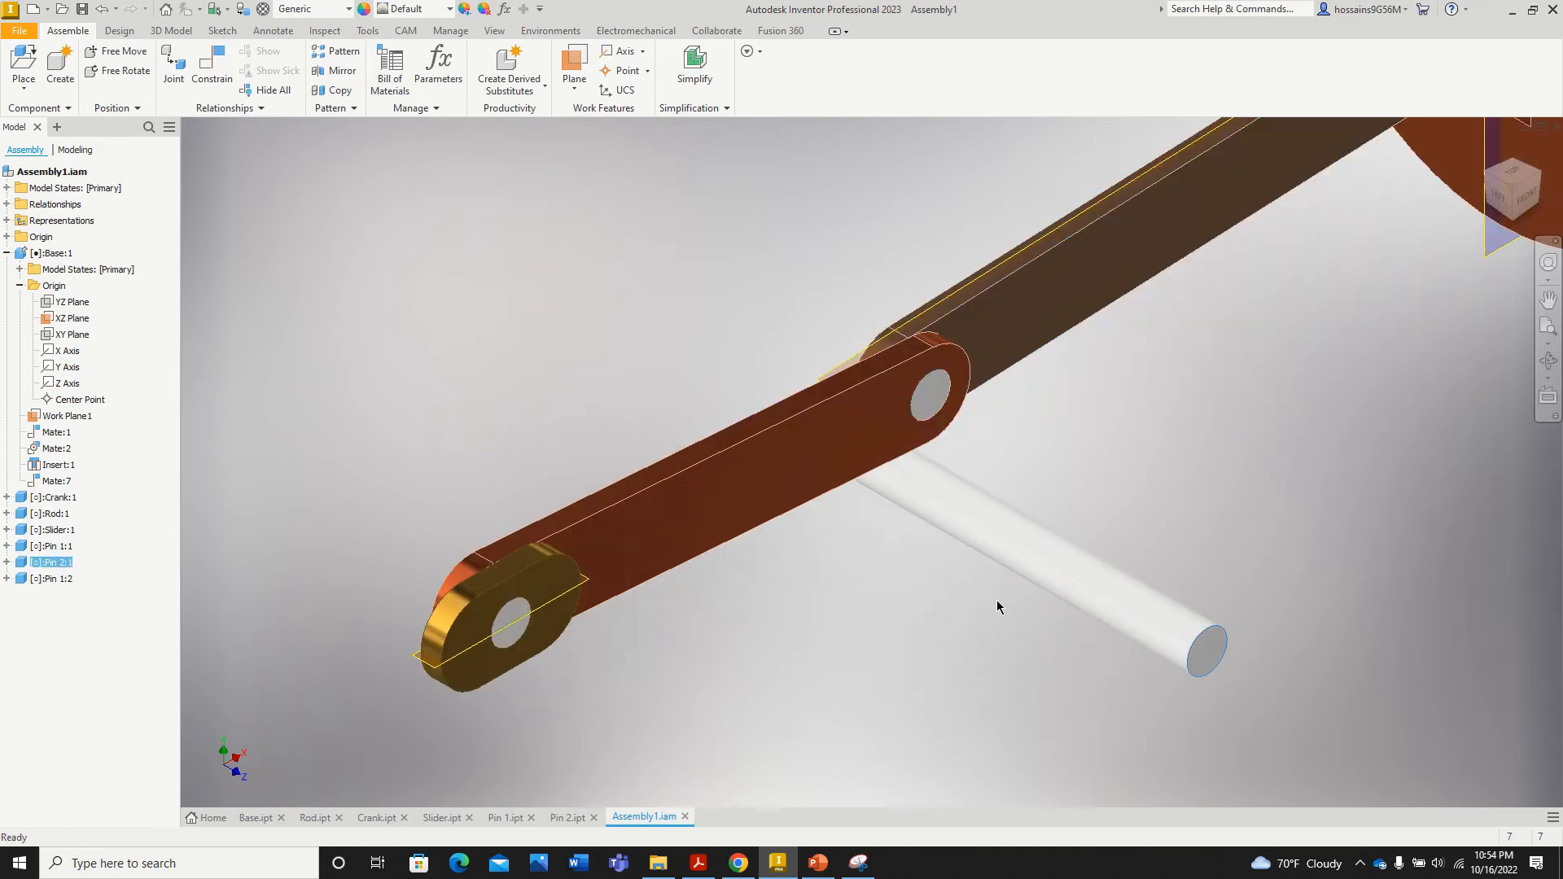
scroll(976, 598, up, 5)
scroll(944, 586, down, 5)
drag(758, 593, 1388, 430)
scroll(1211, 483, up, 4)
scroll(1135, 438, down, 2)
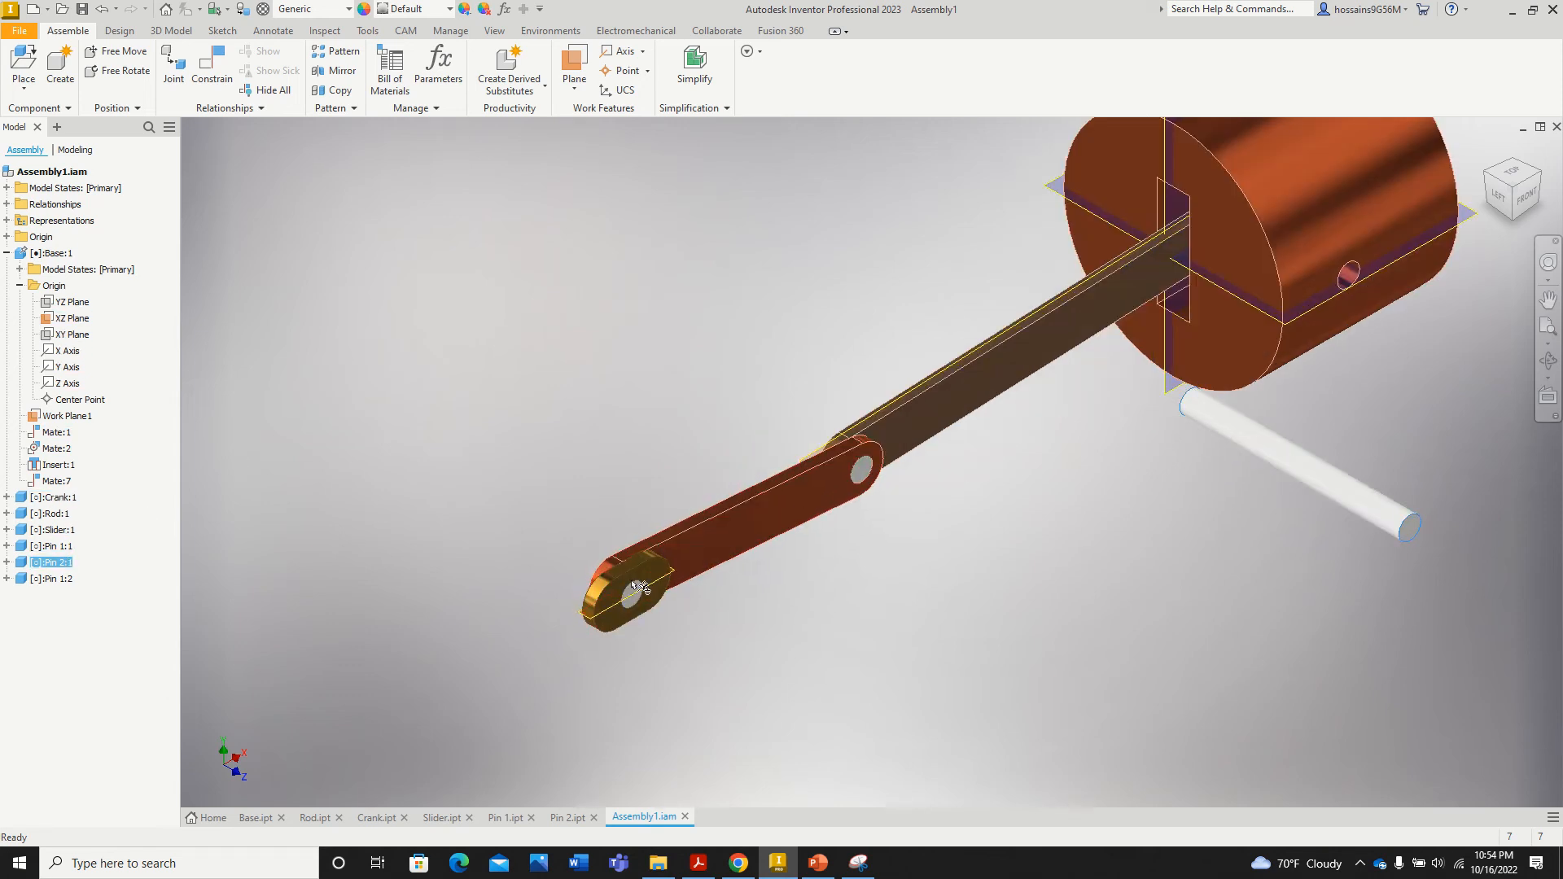
Step: Hide the XZ origin plane of the base component
scroll(671, 587, down, 3)
scroll(783, 563, down, 3)
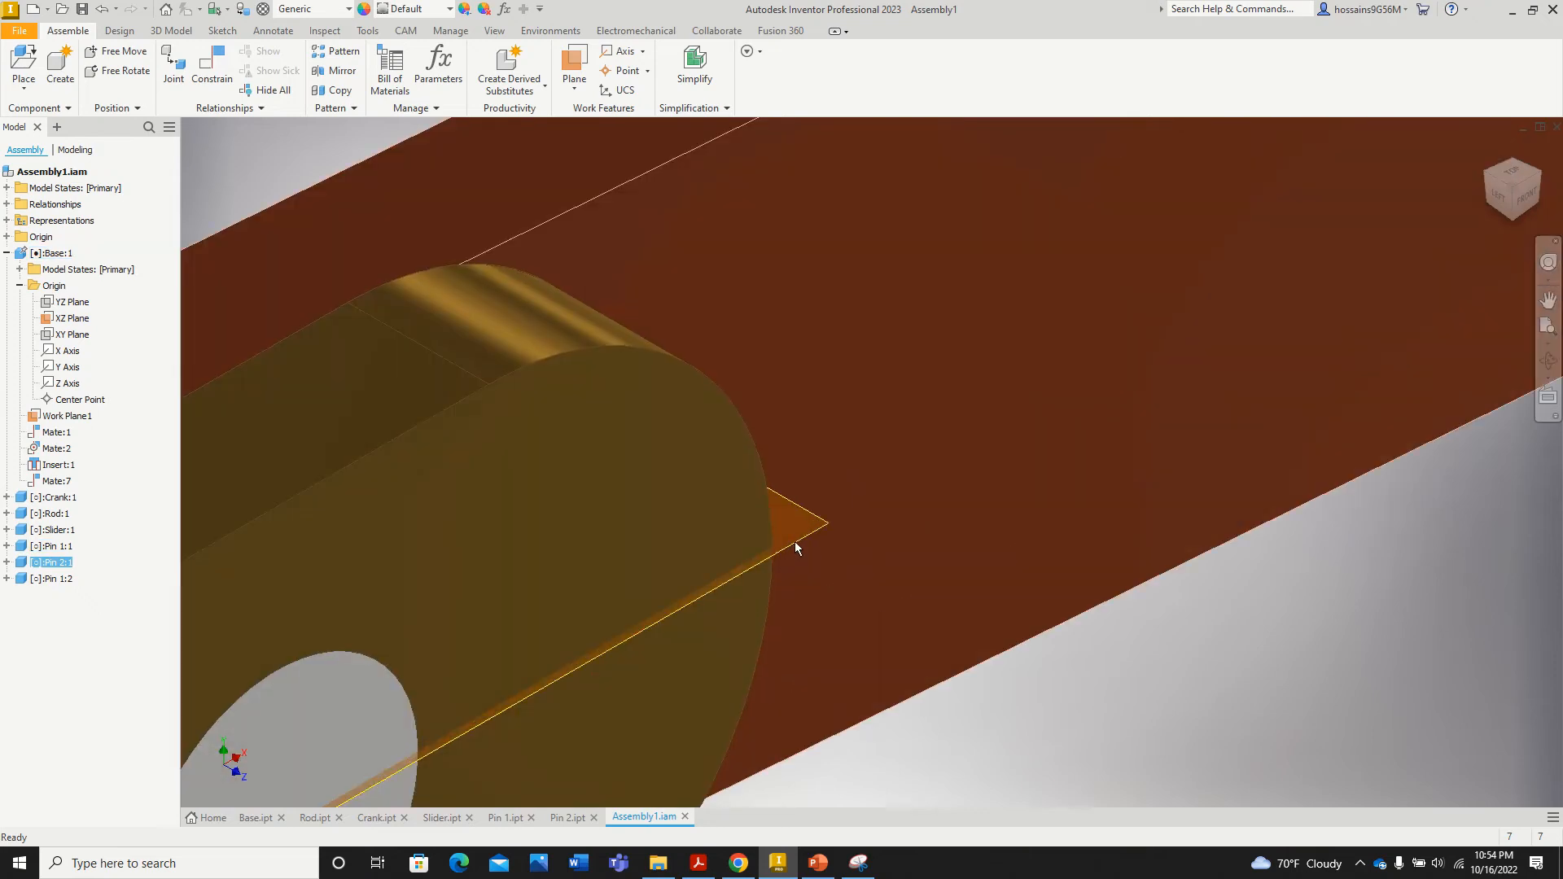
right_click(79, 318)
click(121, 468)
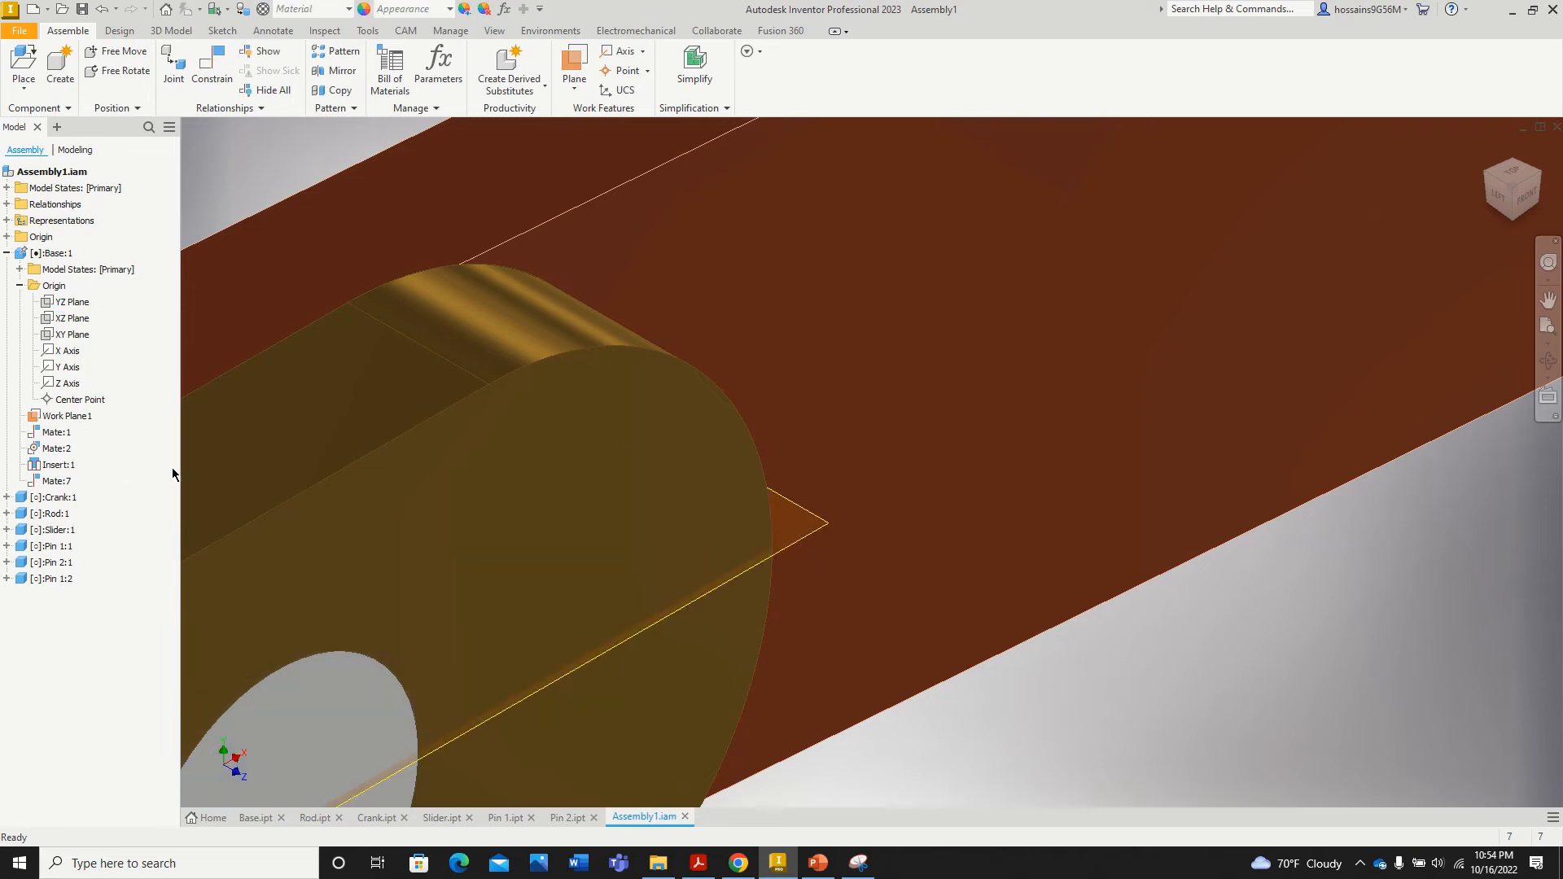
scroll(500, 476, up, 5)
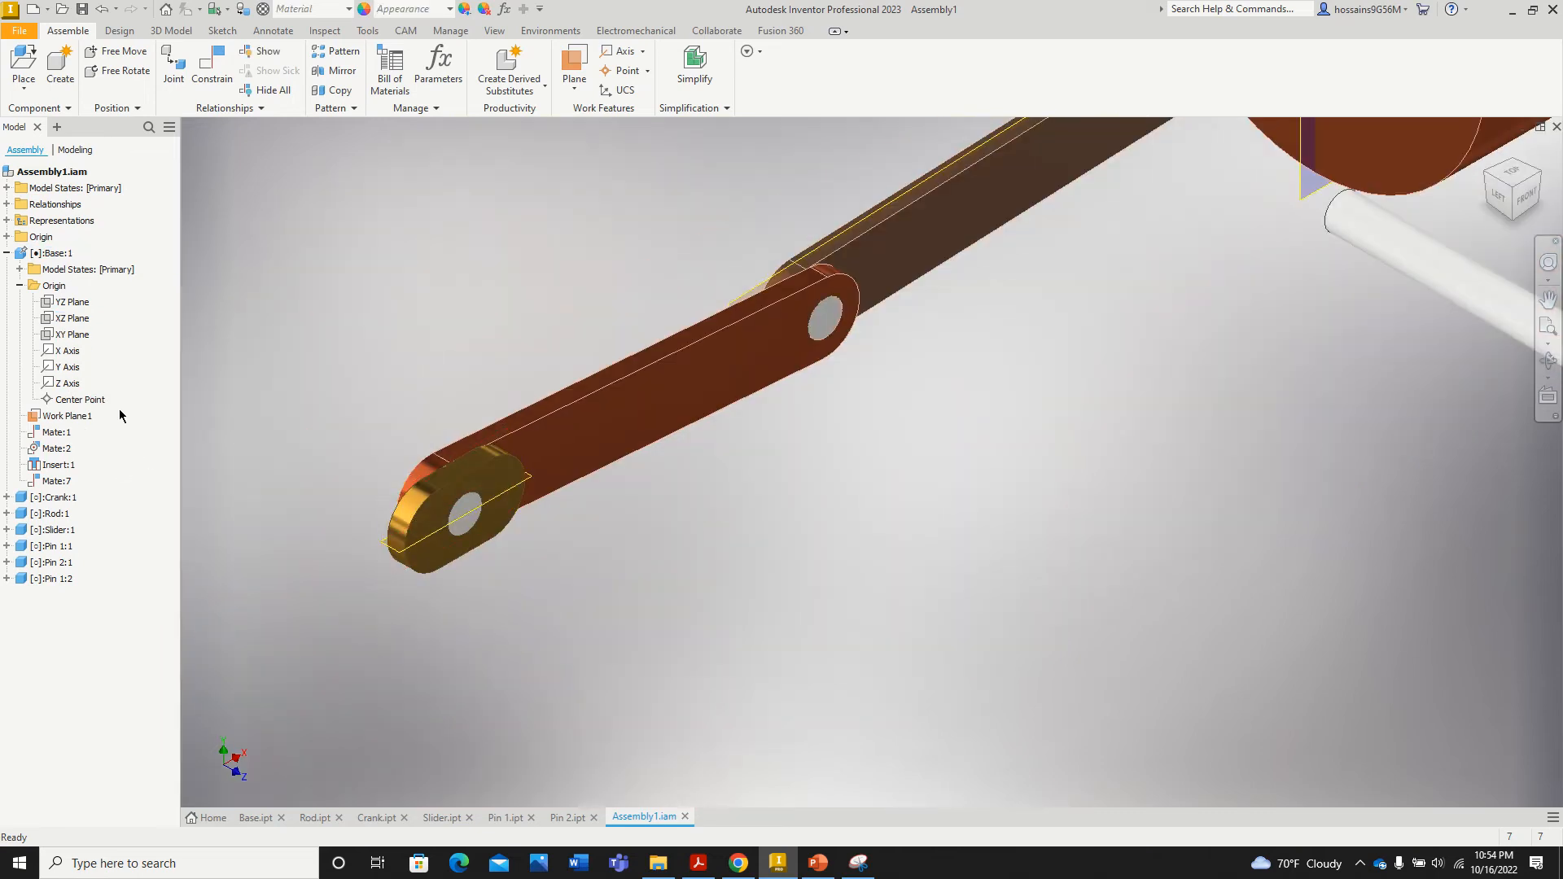
Step: Hide Work Plane1 of the base component
right_click(71, 417)
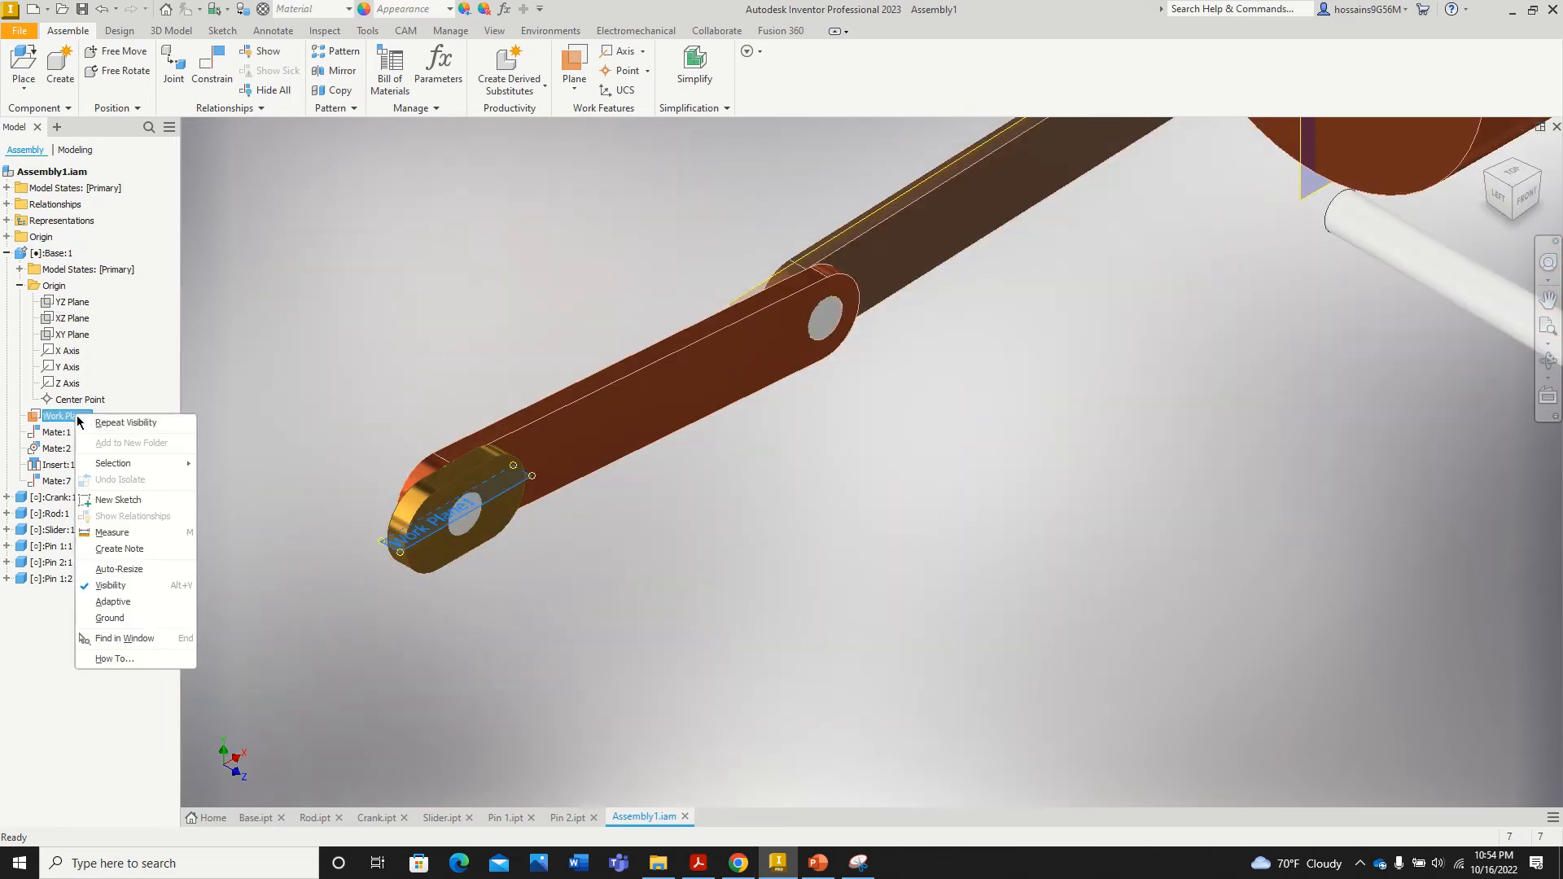
click(114, 587)
scroll(584, 505, up, 5)
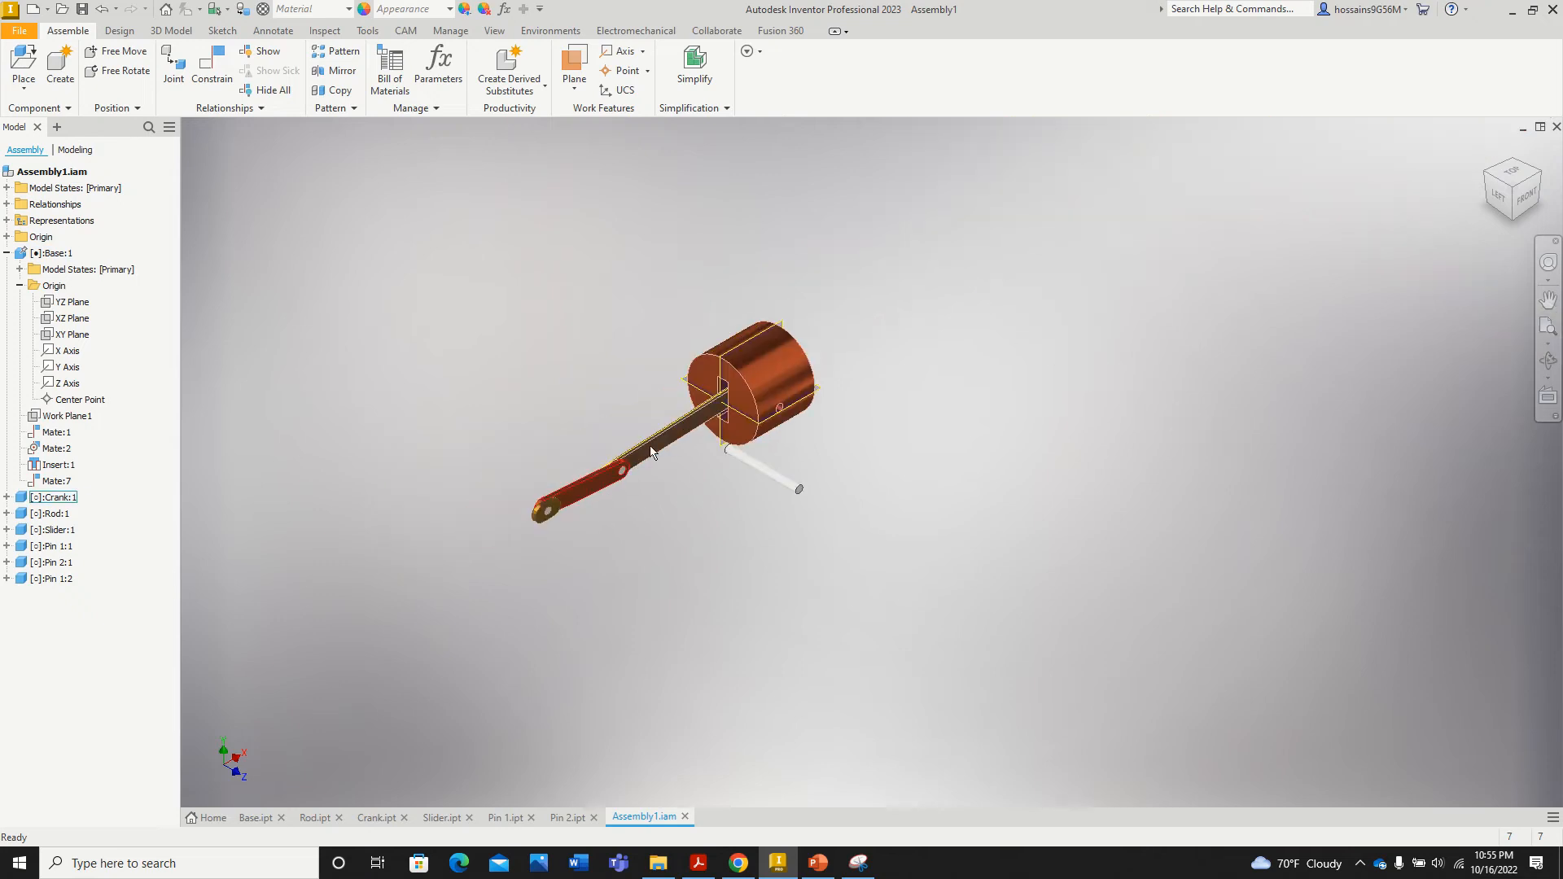
scroll(700, 400, down, 4)
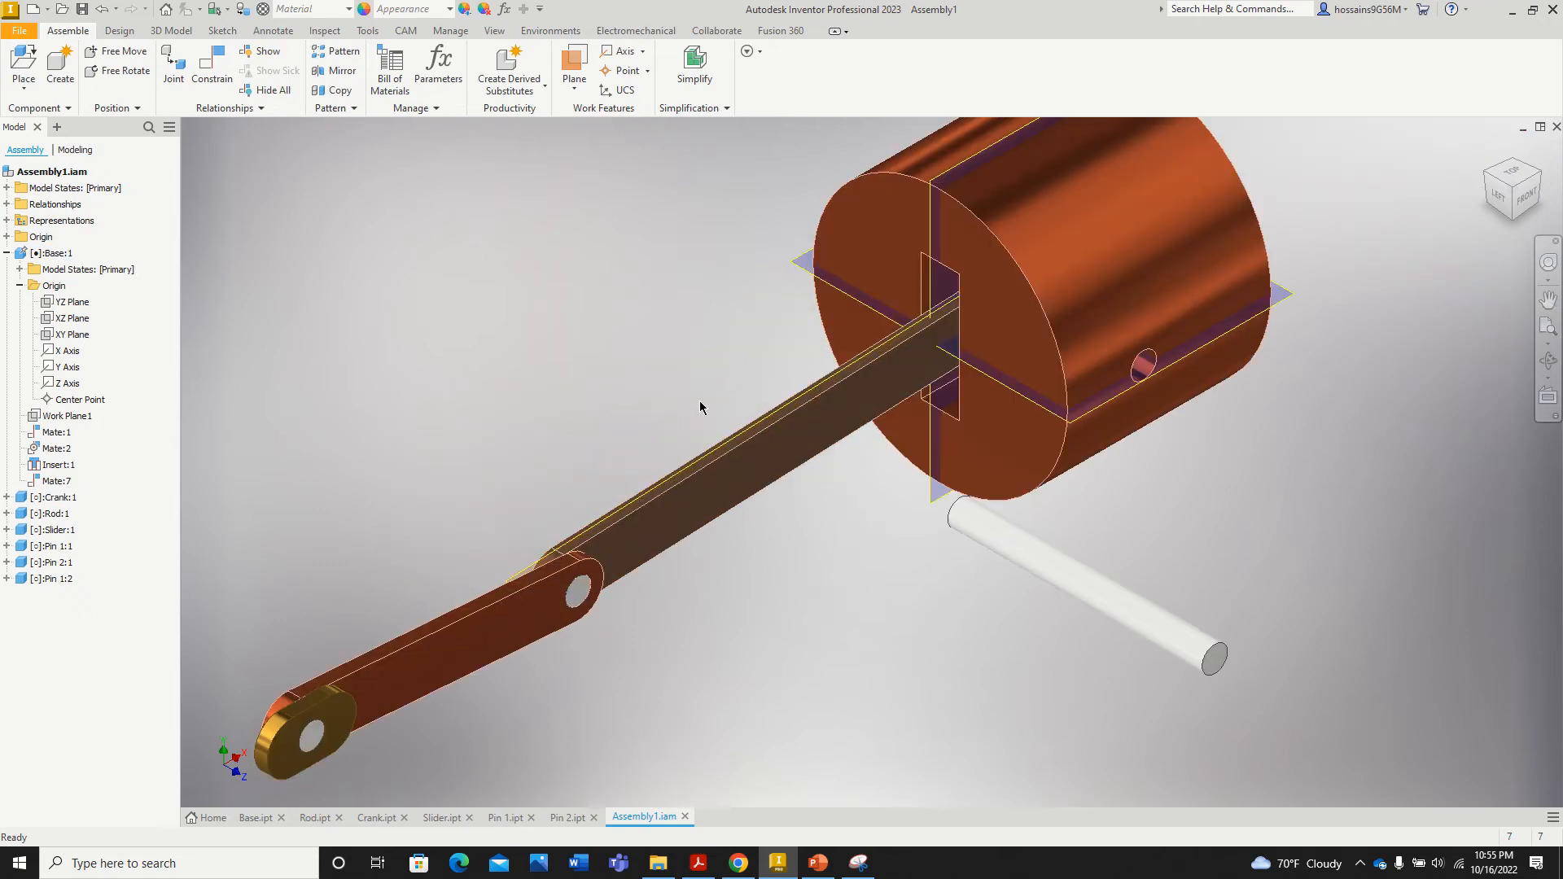
Step: Hide Work Plane1 and Work Plane2 of the slider component
right_click(1277, 309)
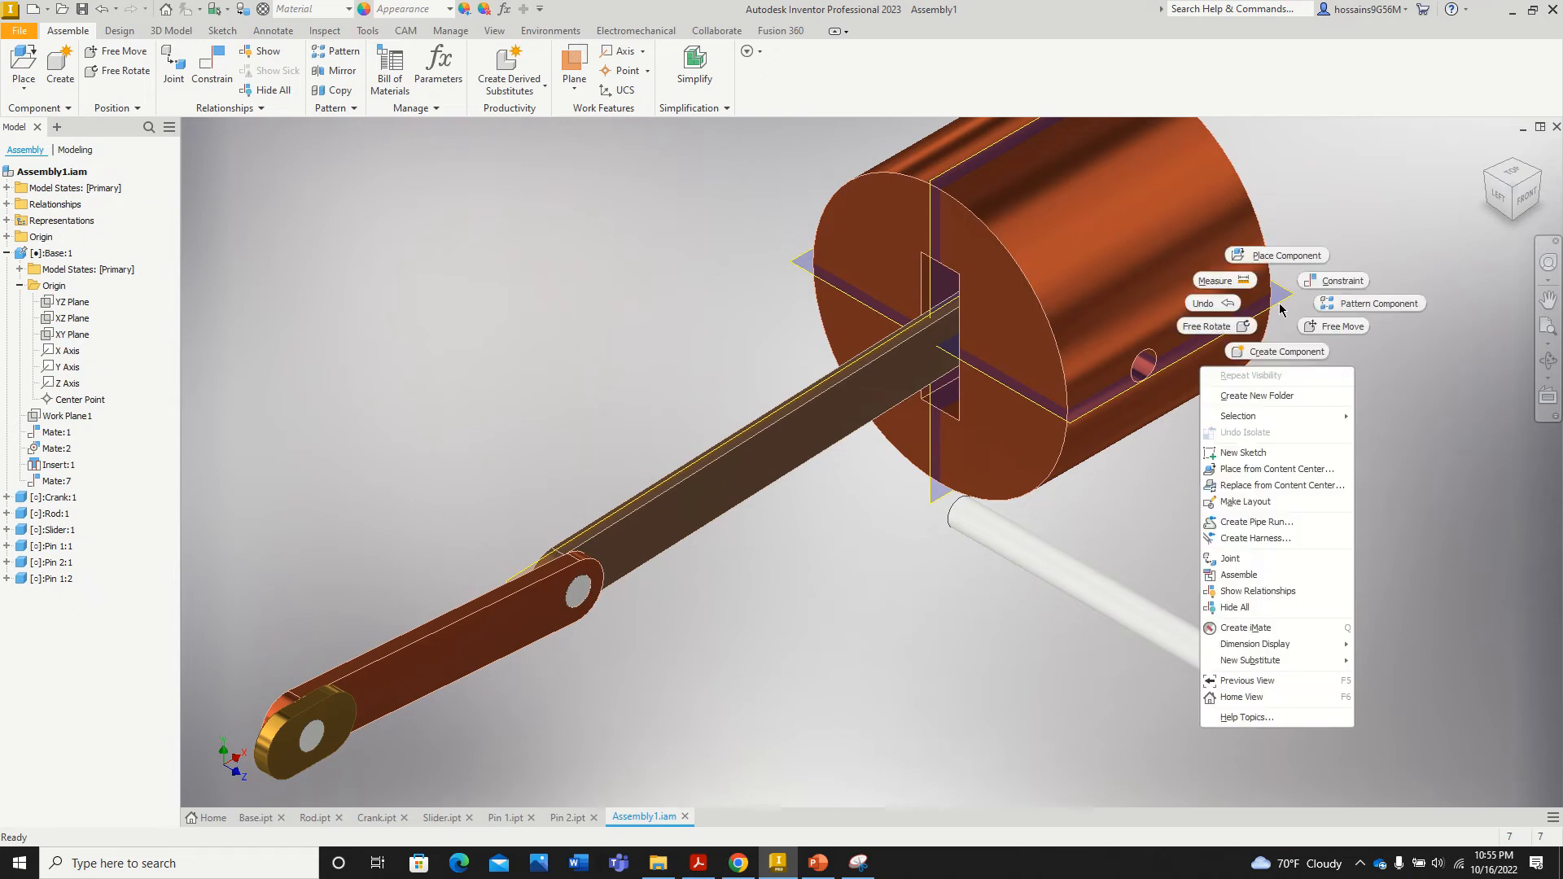
click(1398, 387)
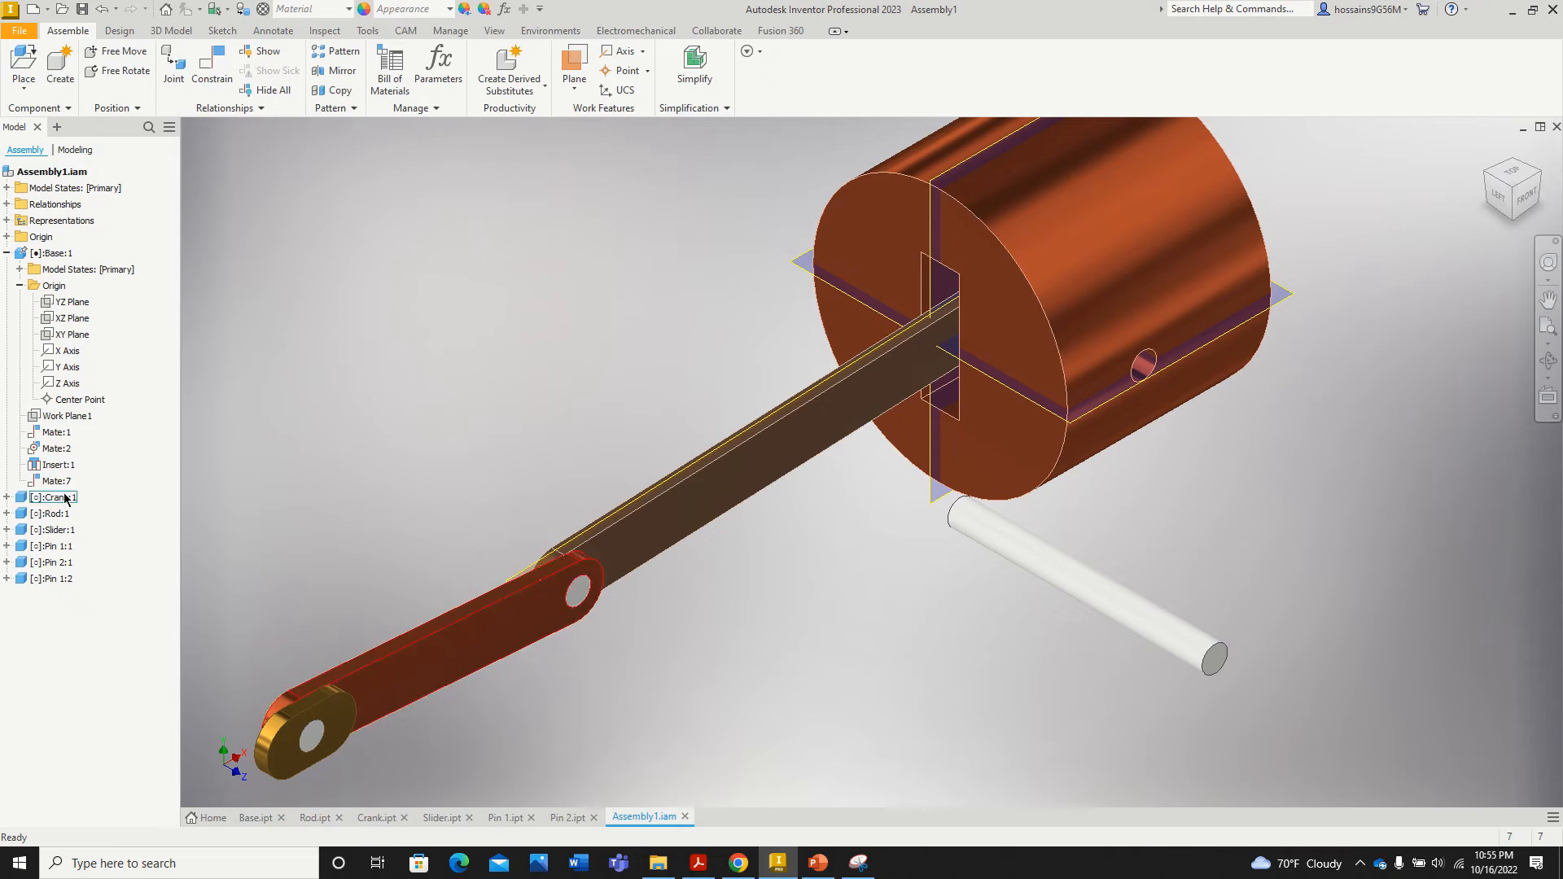
click(7, 531)
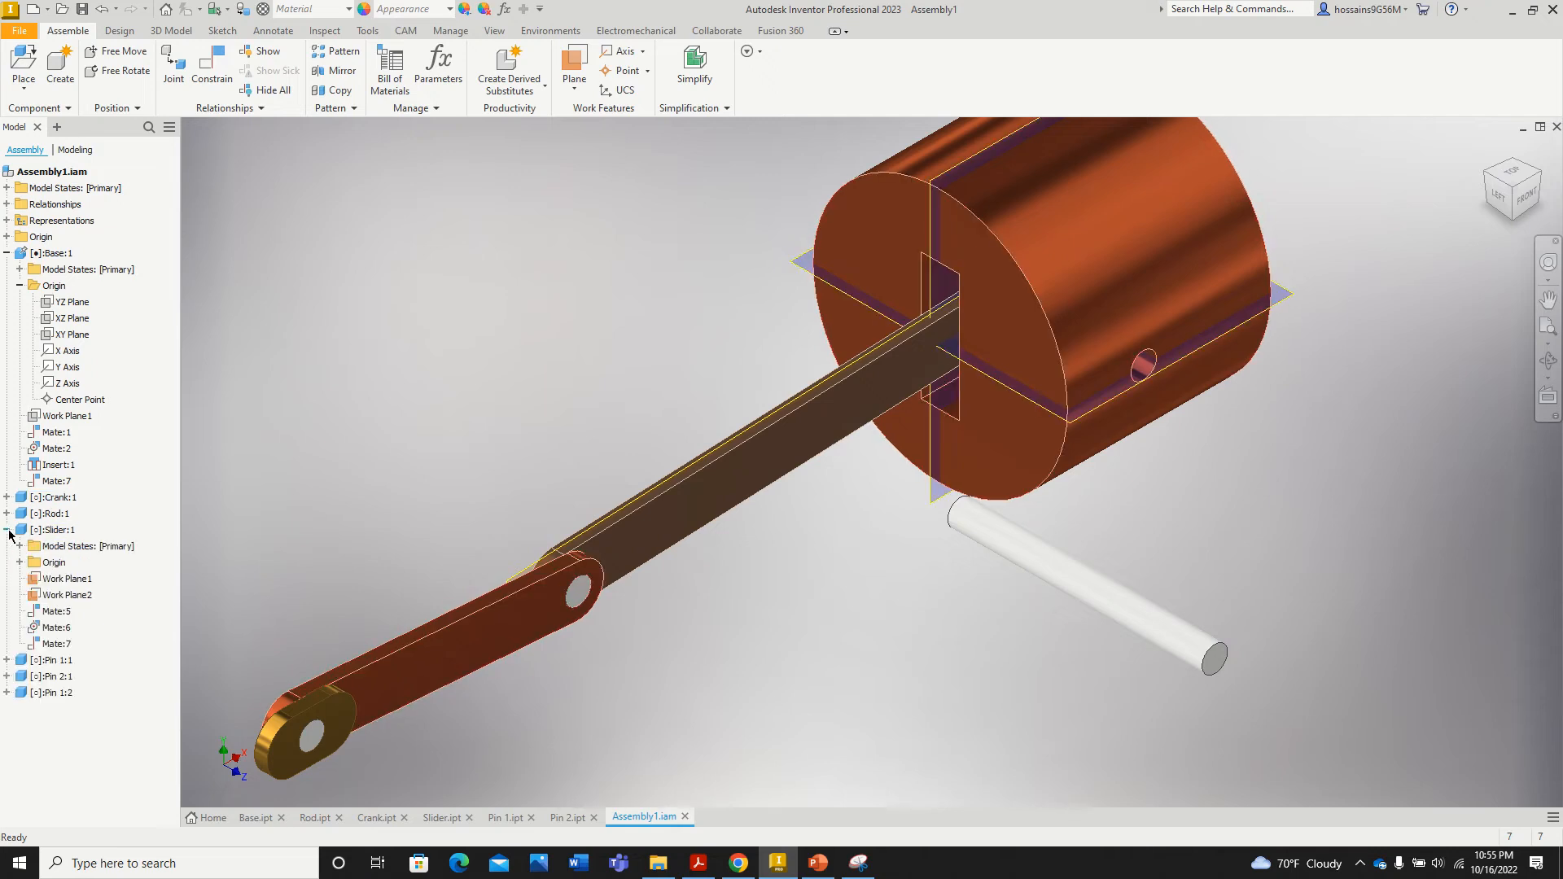
right_click(67, 580)
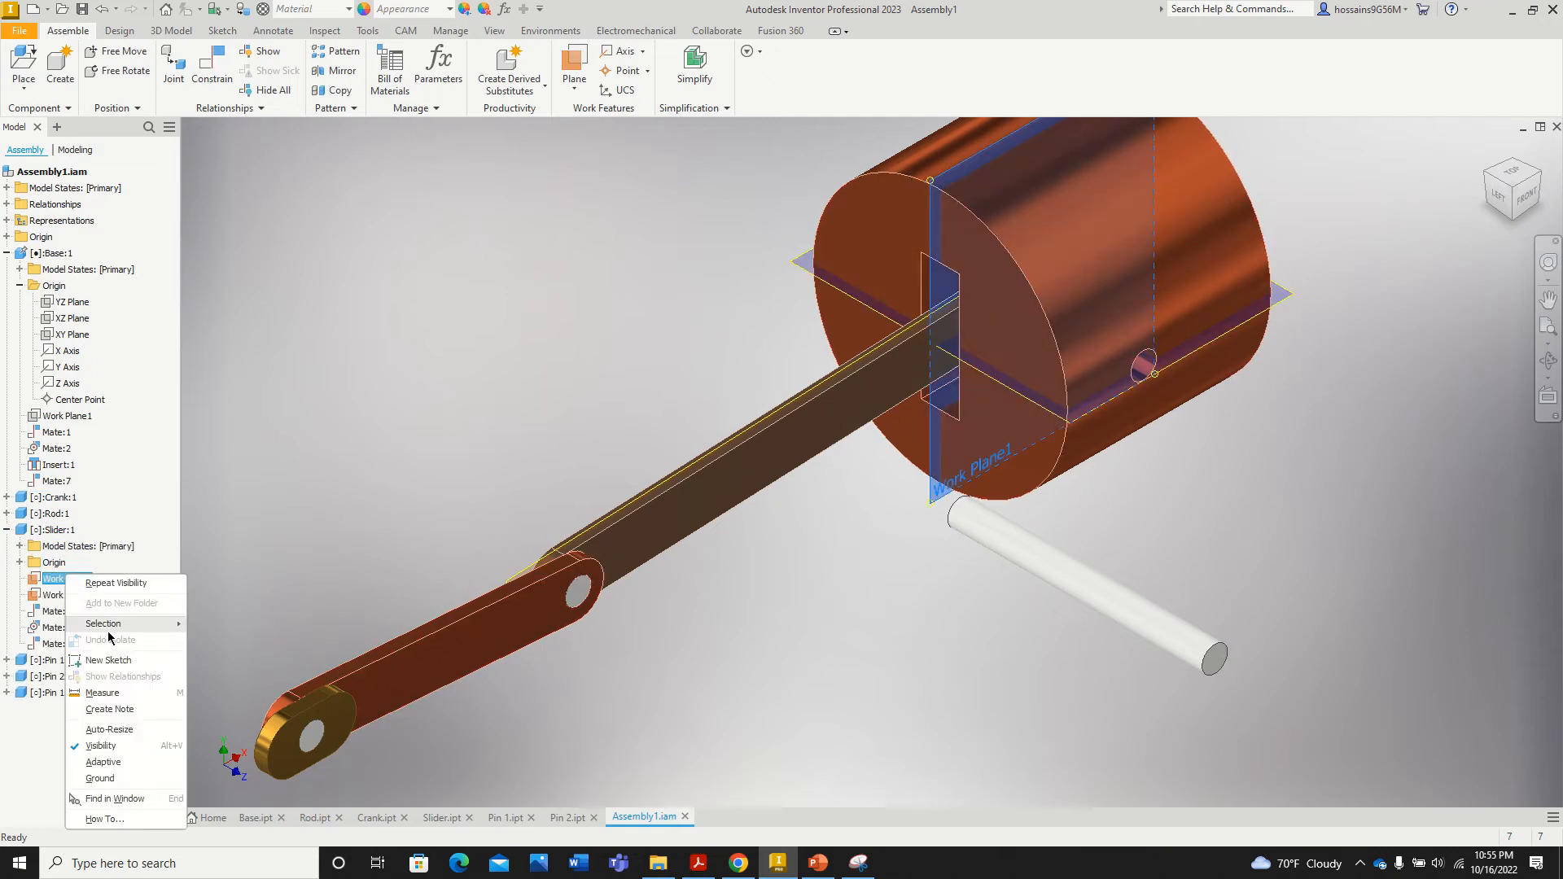
click(99, 745)
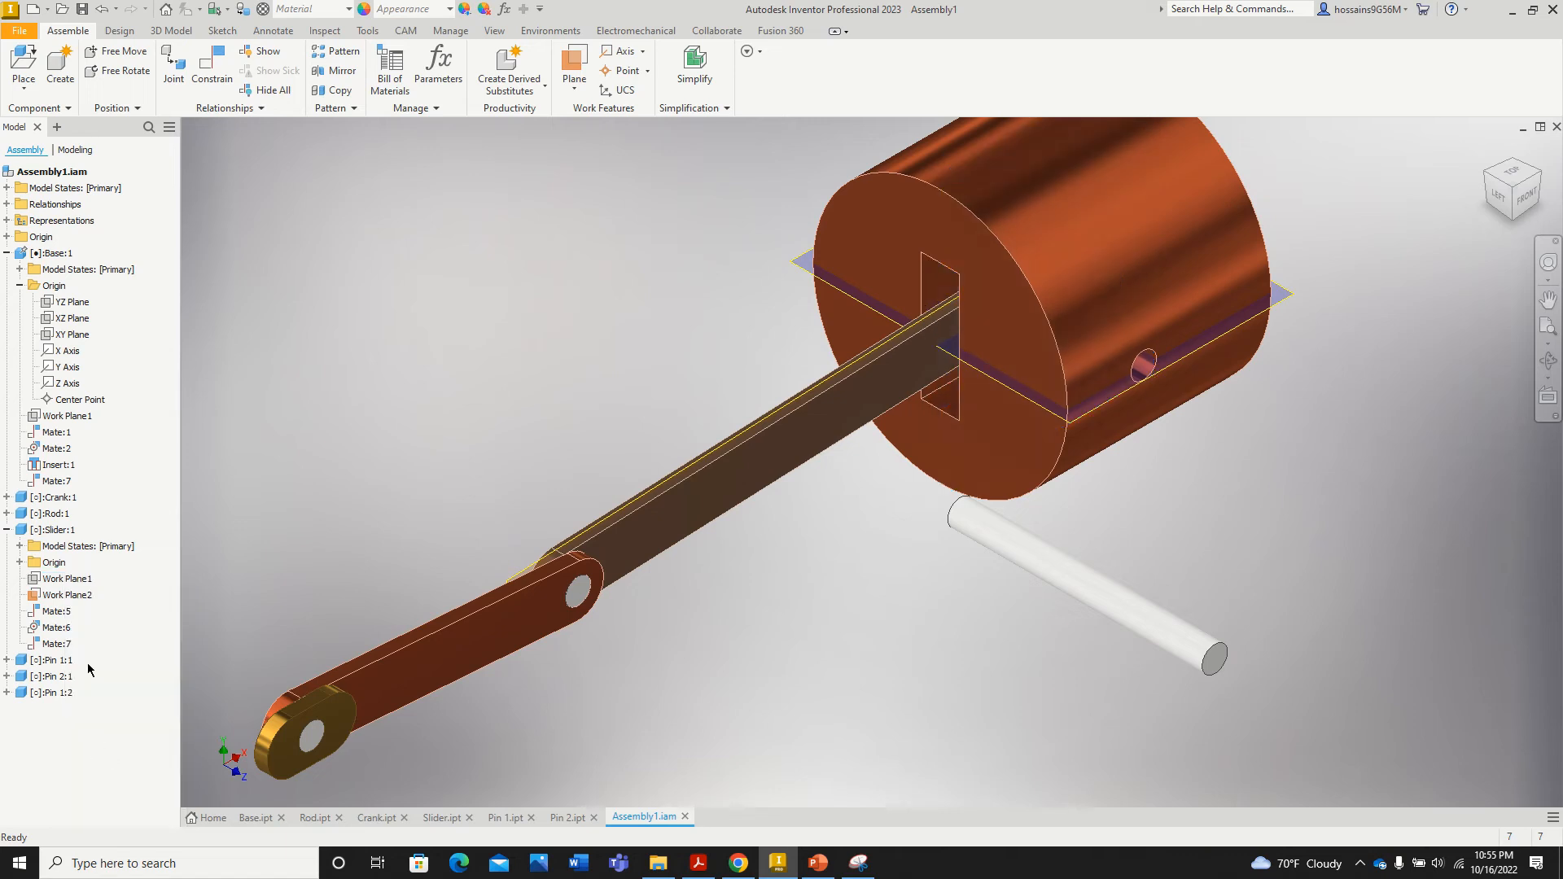
click(78, 597)
right_click(77, 599)
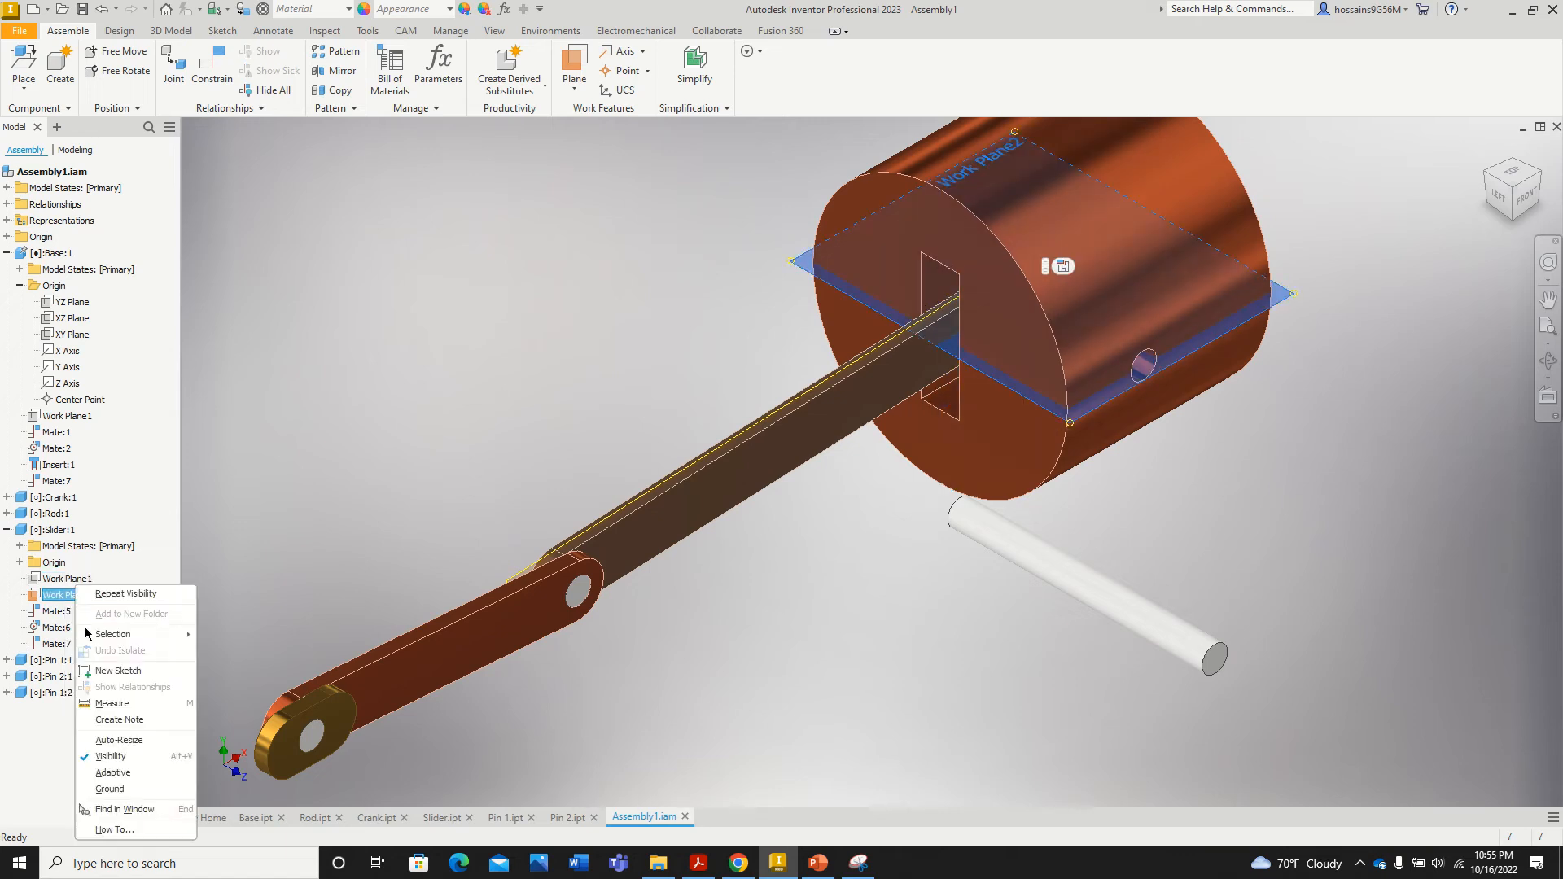
click(111, 765)
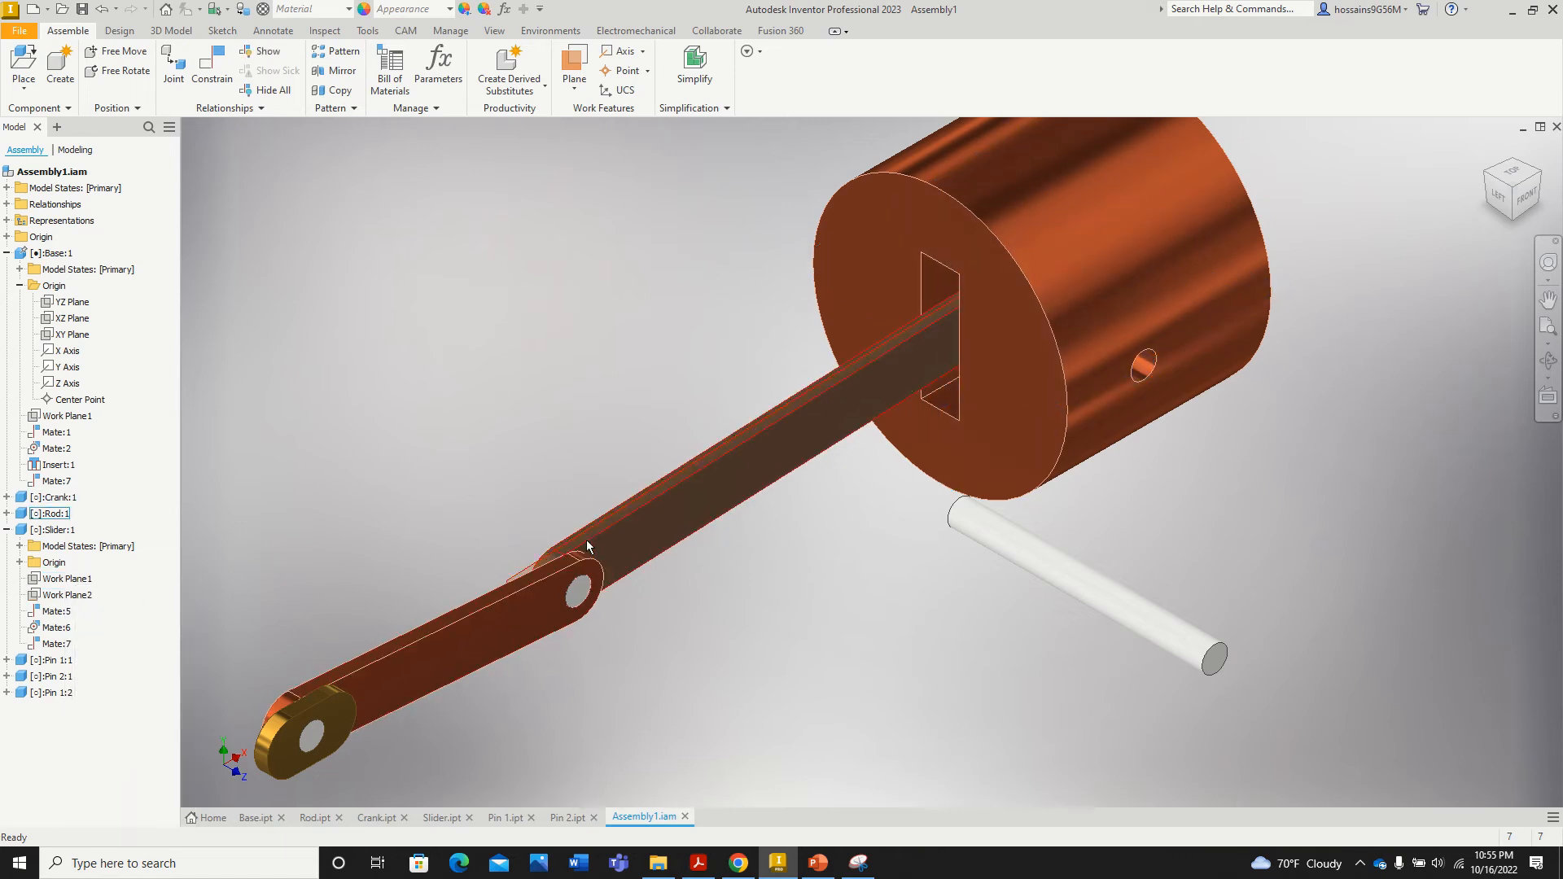
Step: Hide Work Plane1 of the rod component
scroll(553, 555, up, 3)
click(7, 530)
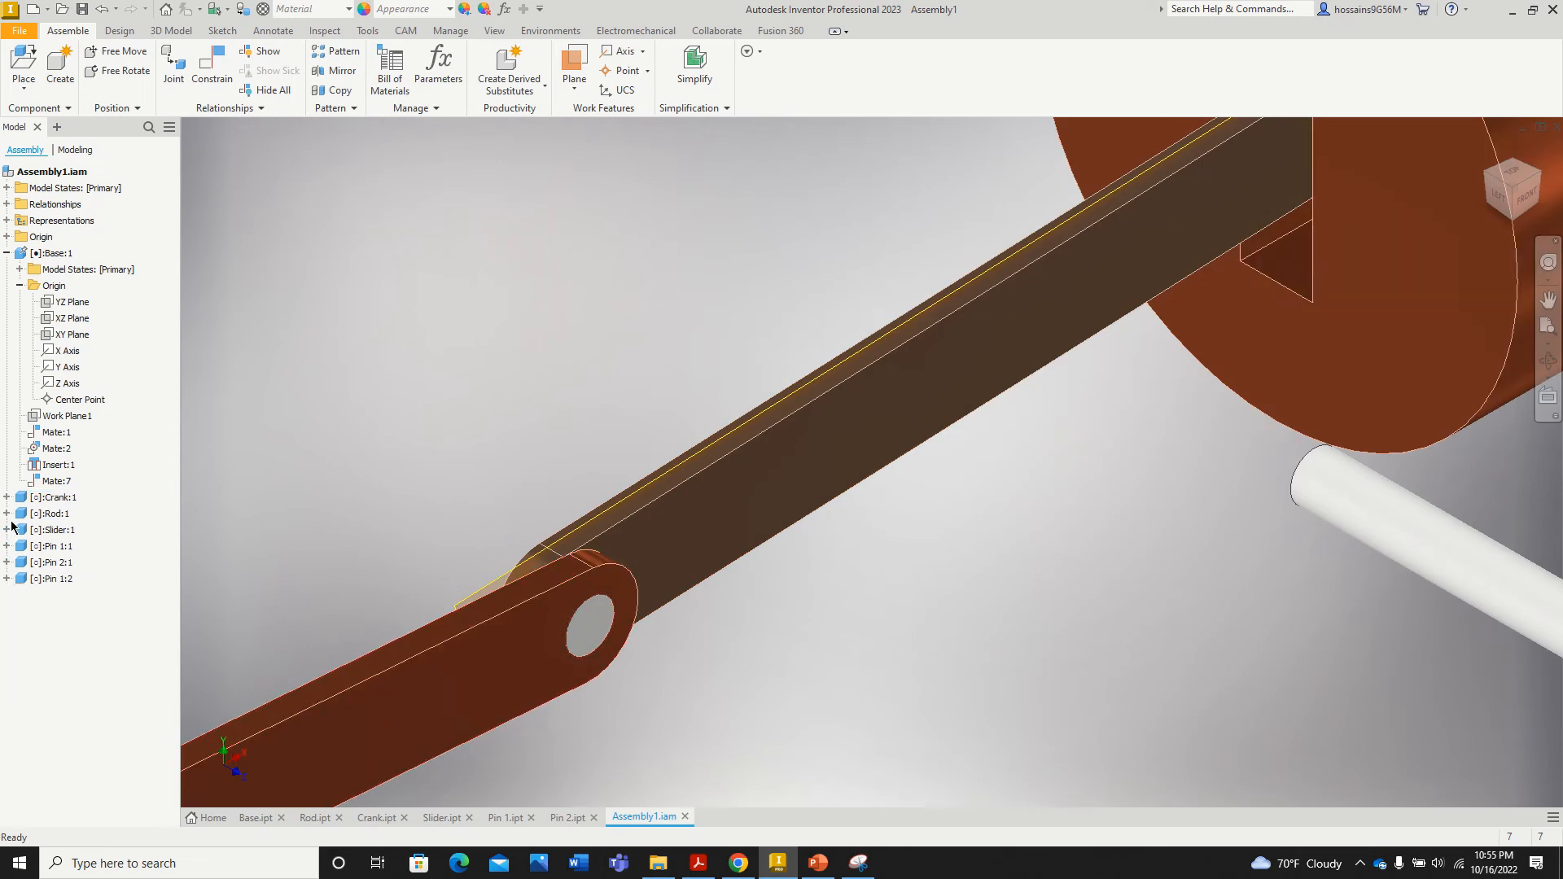
click(6, 513)
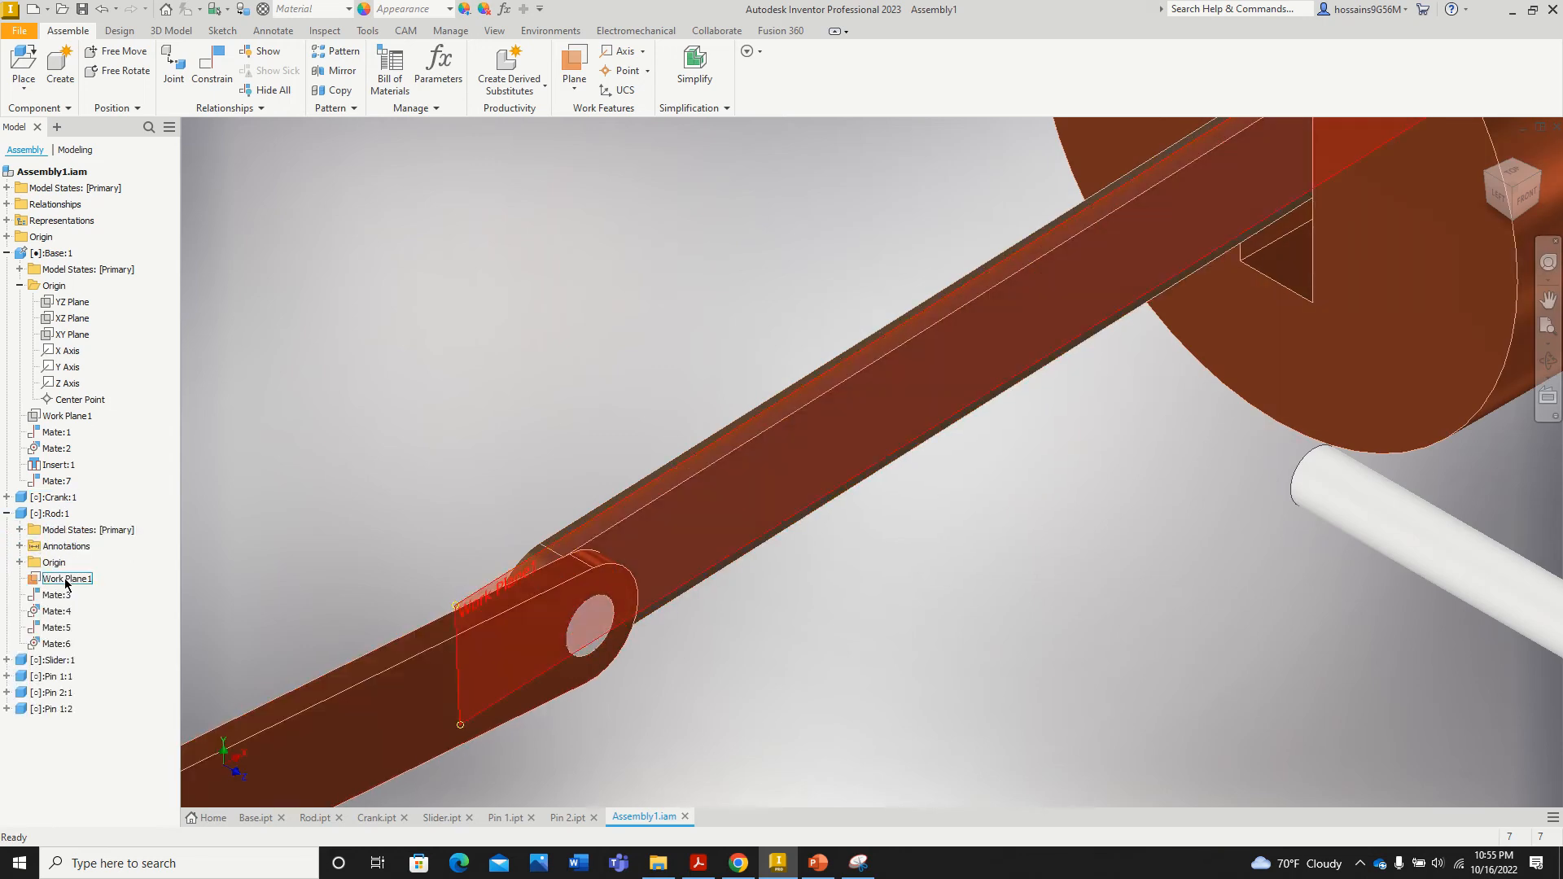
right_click(66, 578)
click(100, 748)
scroll(467, 539, down, 5)
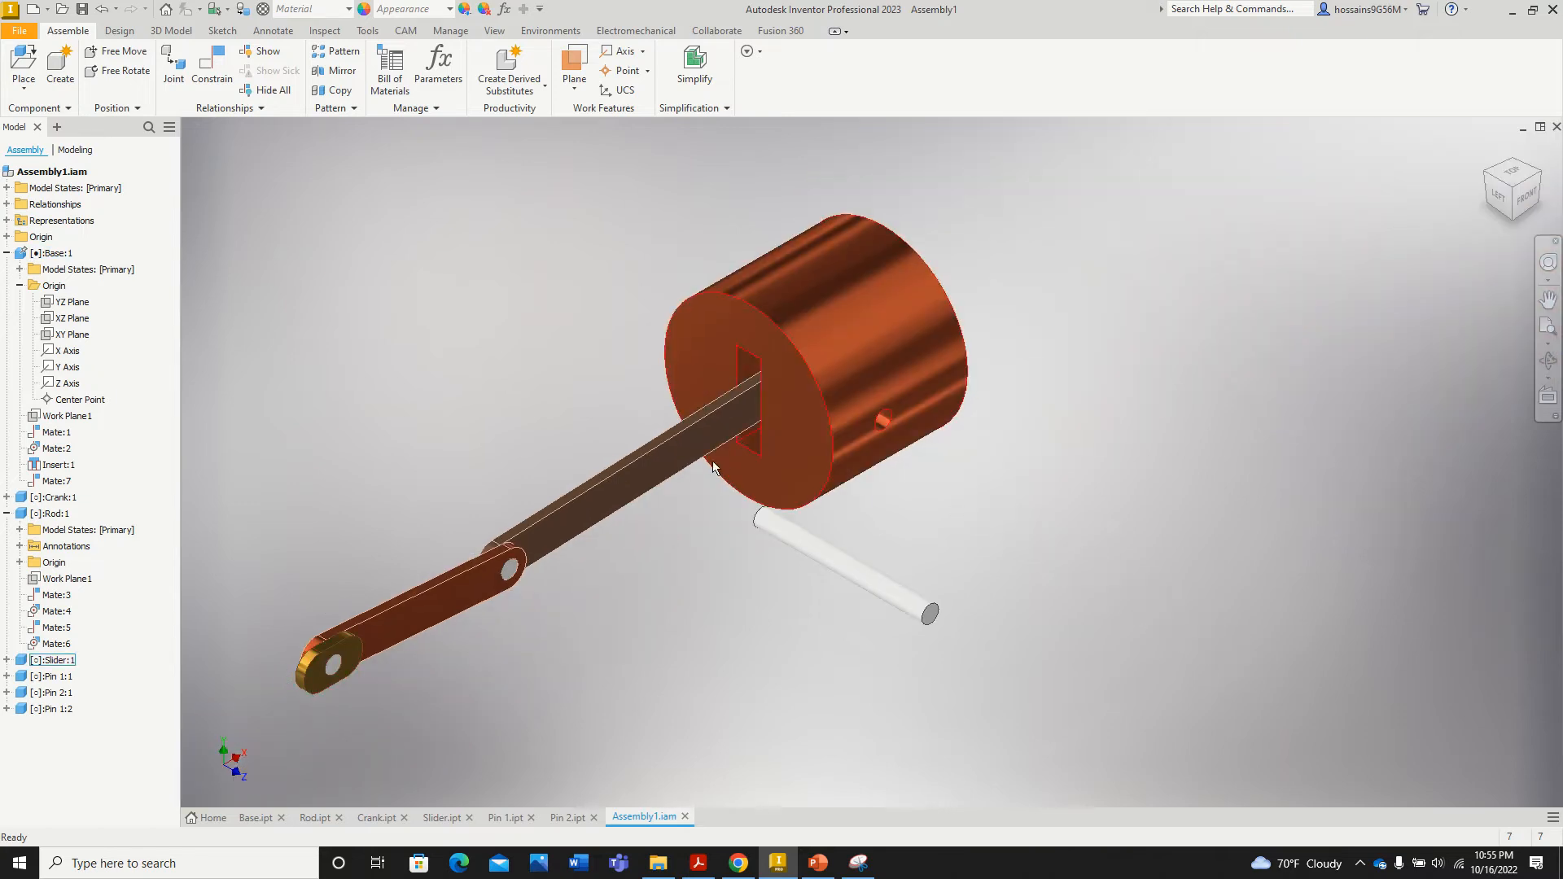
Step: Swing the rod to a lower angle and move the loose Pin 2 to a clear spot beside the slider's hole
drag(606, 490, 654, 518)
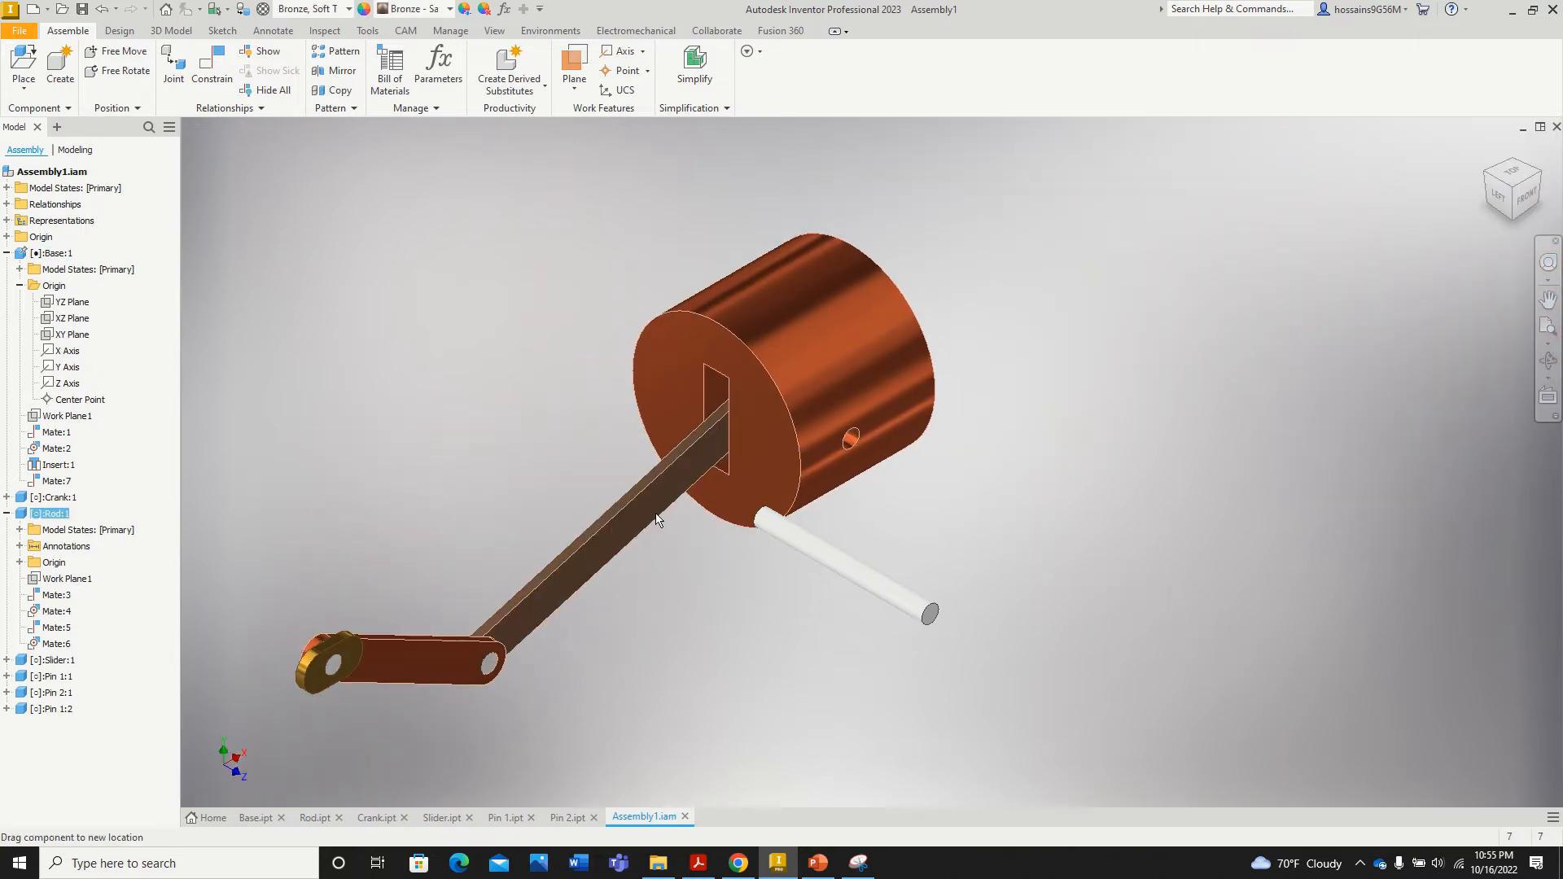
drag(829, 558, 1053, 523)
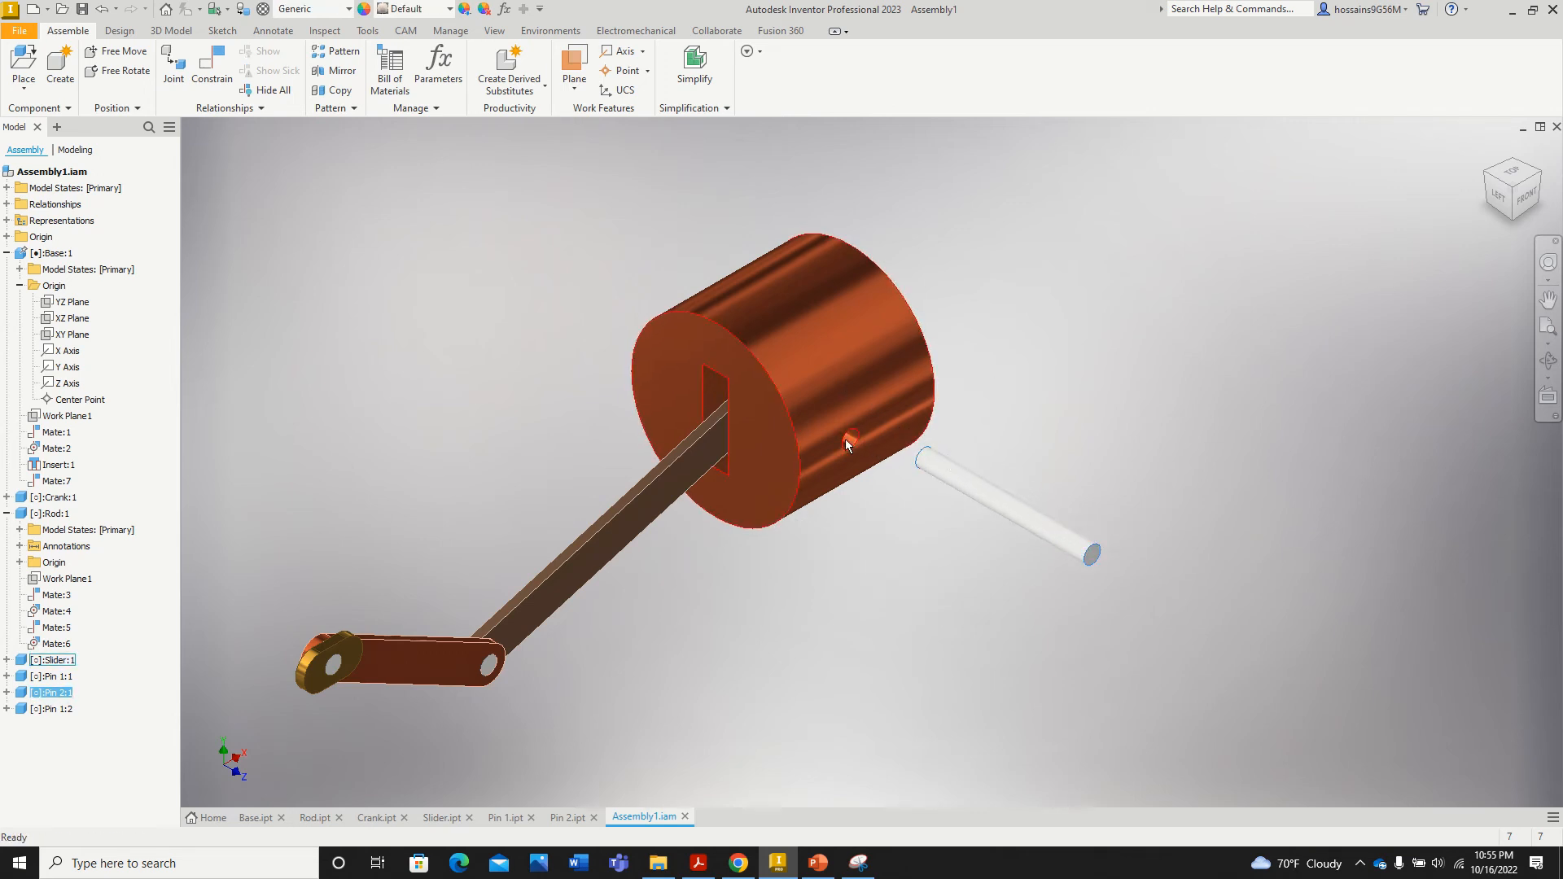
Step: Mate the axis of Pin 2 to the axis of the slider's side hole with 0.000 in offset
scroll(839, 427, down, 5)
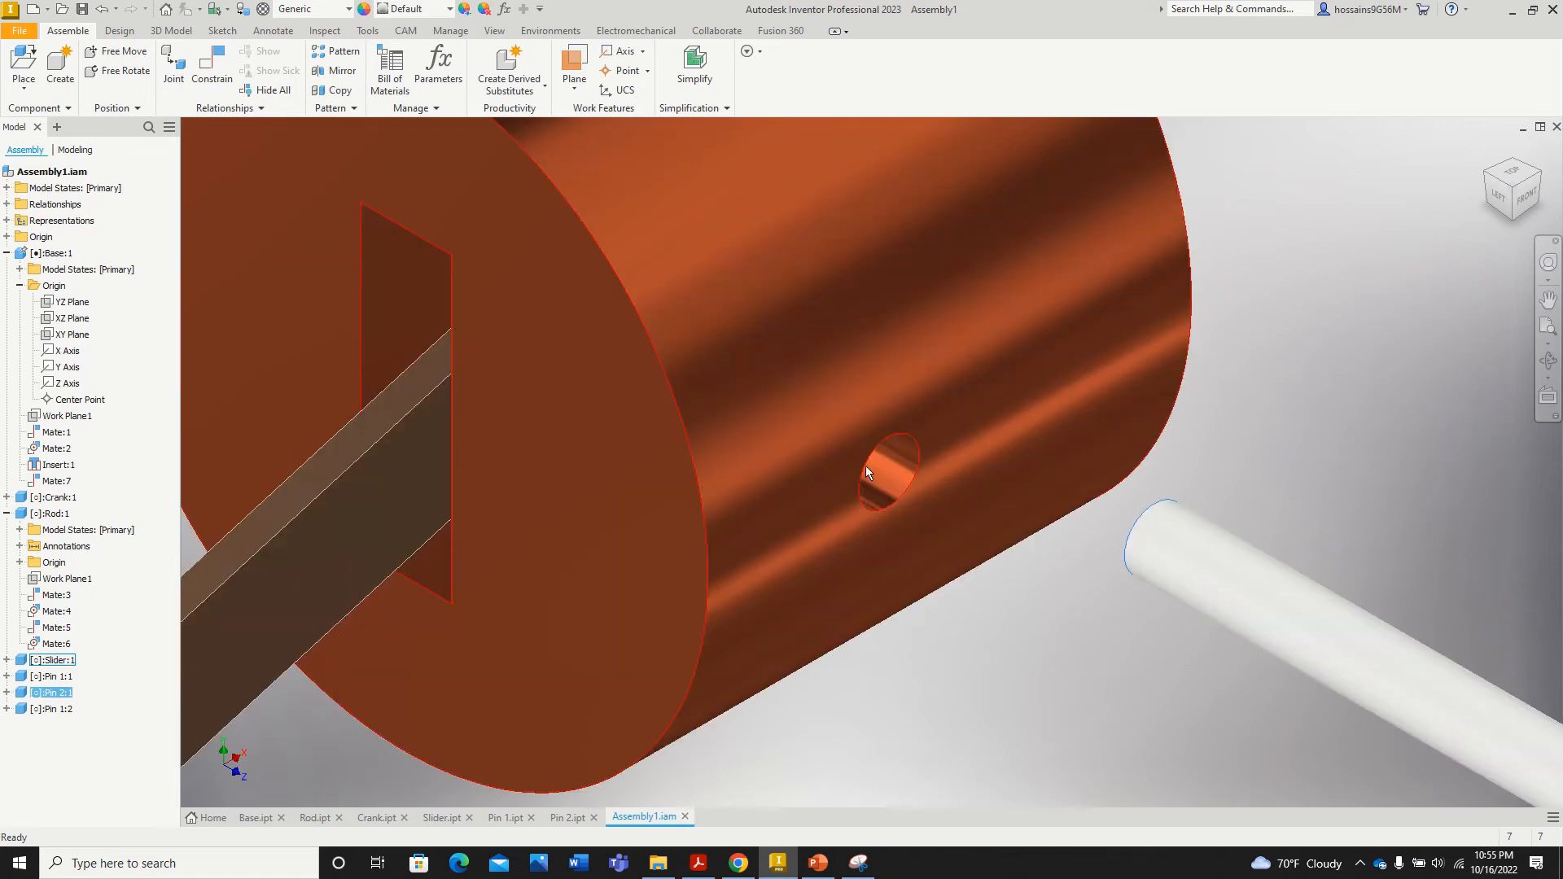
click(211, 80)
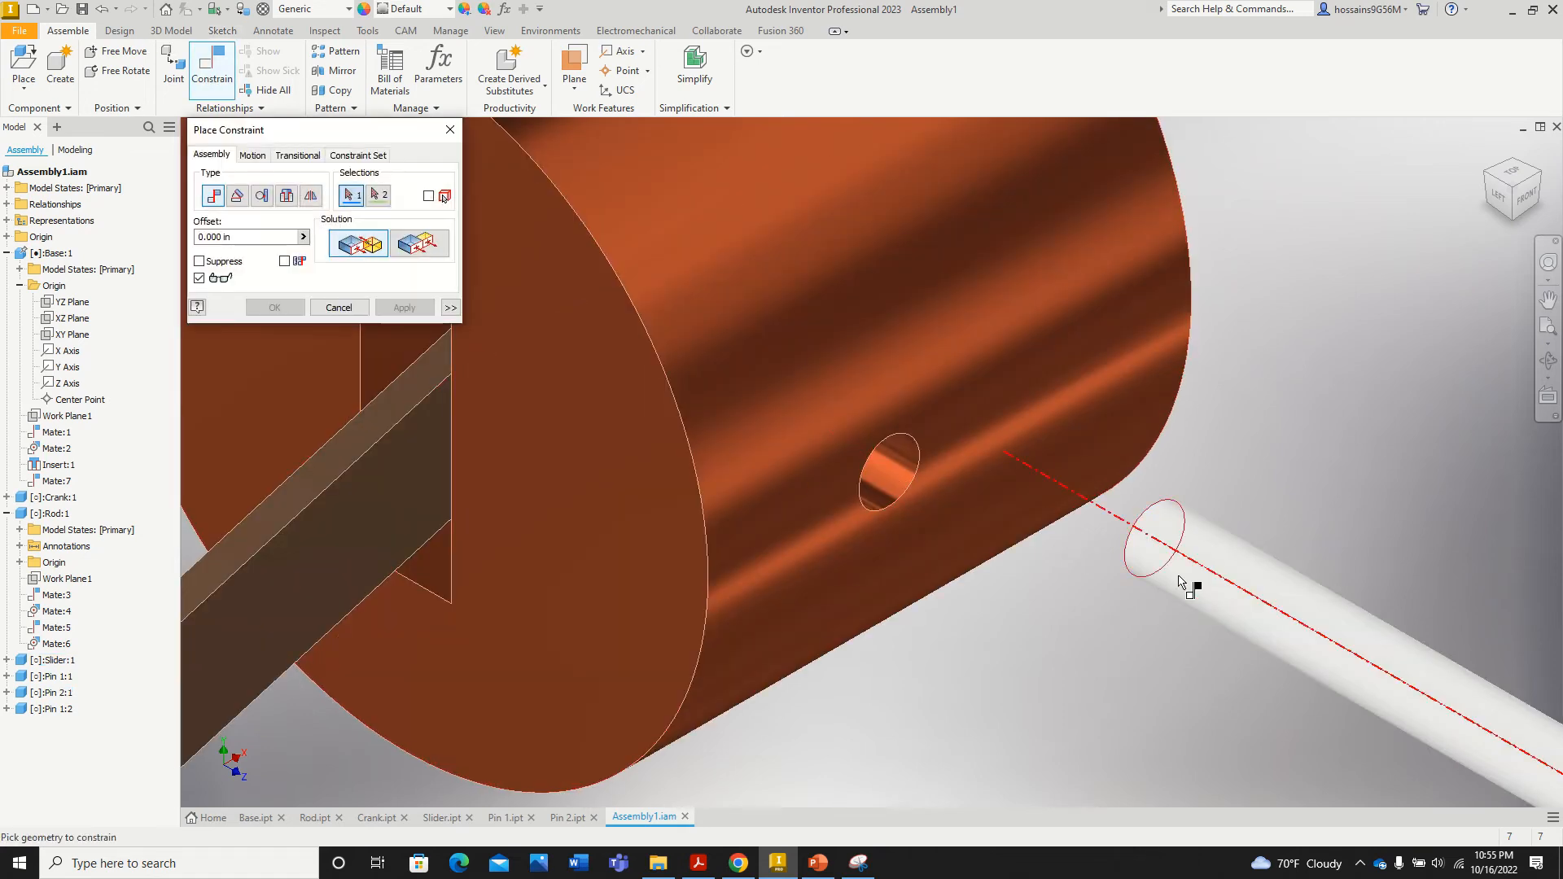
scroll(1046, 574, up, 3)
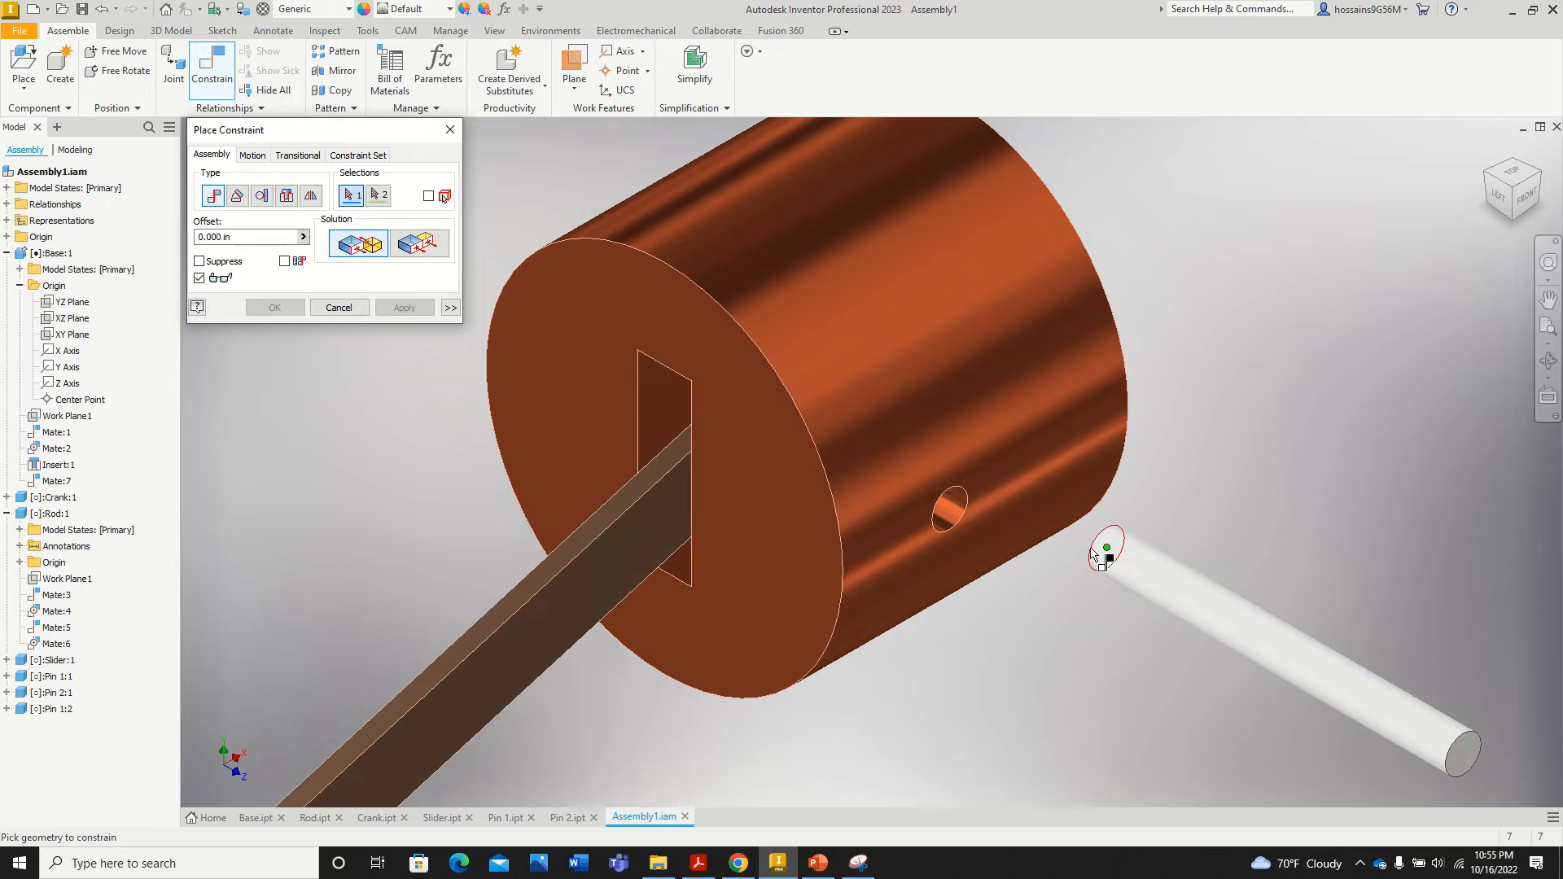
click(1137, 567)
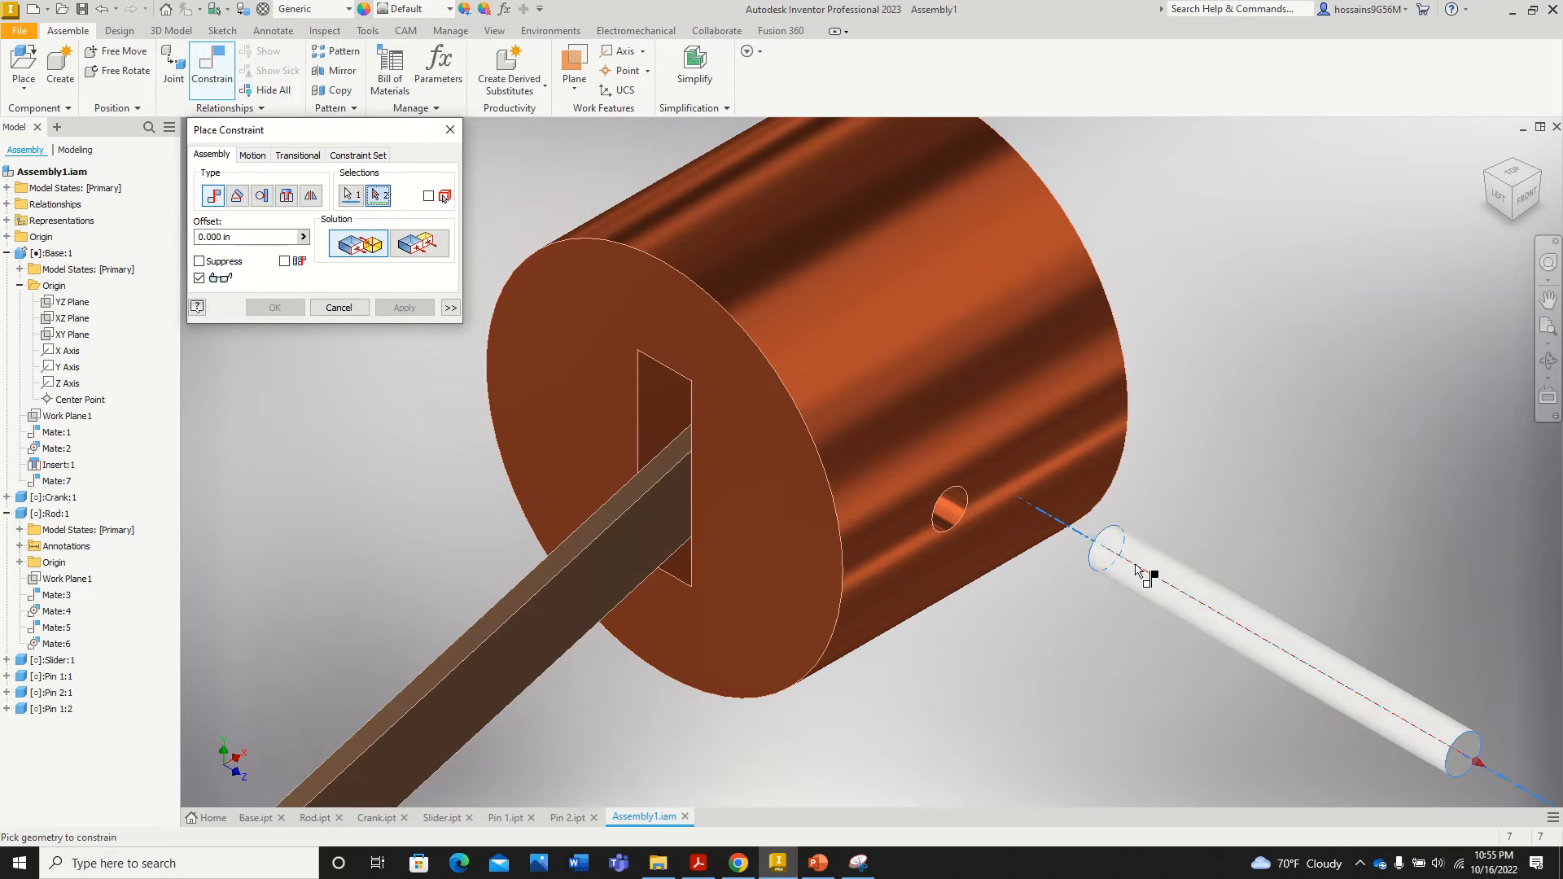
click(953, 521)
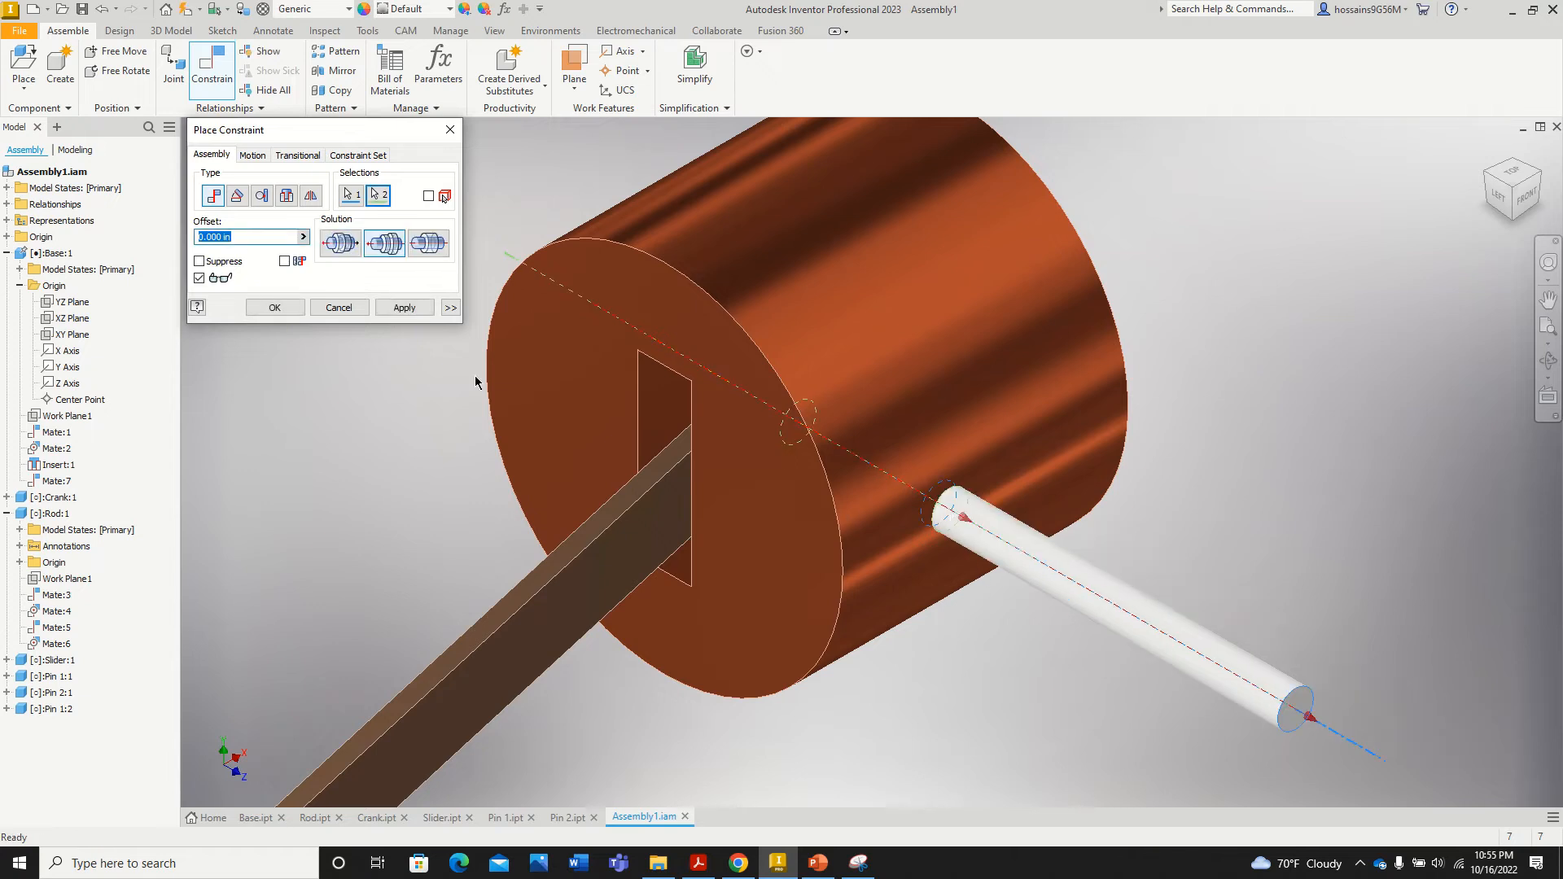
click(399, 310)
click(1205, 643)
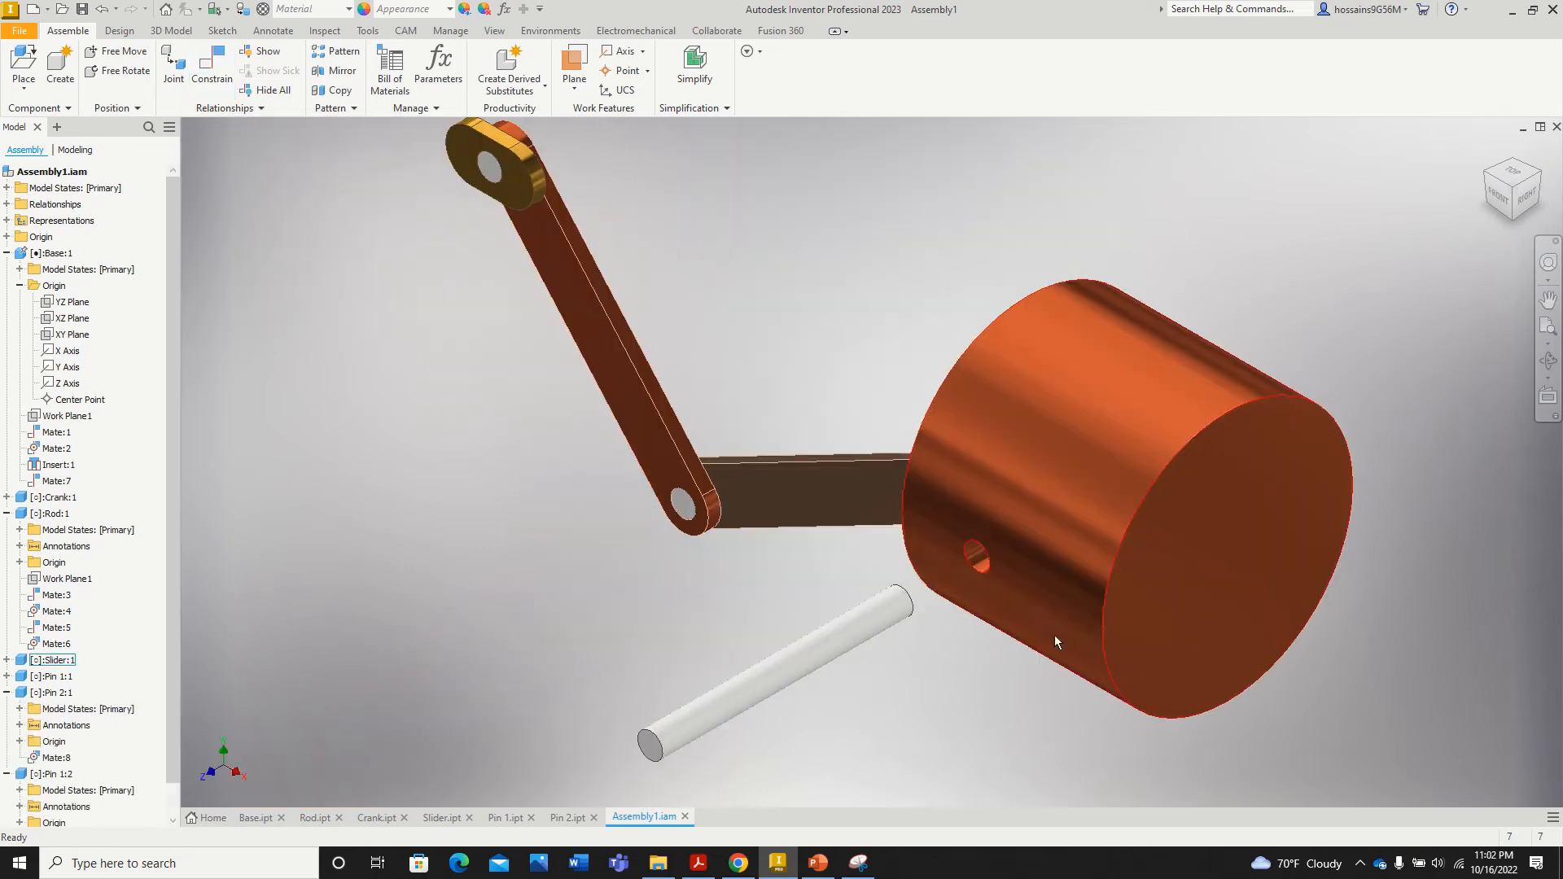
Step: Add an Insert constraint between Pin 2's outer end edge and the slider's side hole with a -2.1 in offset
click(212, 65)
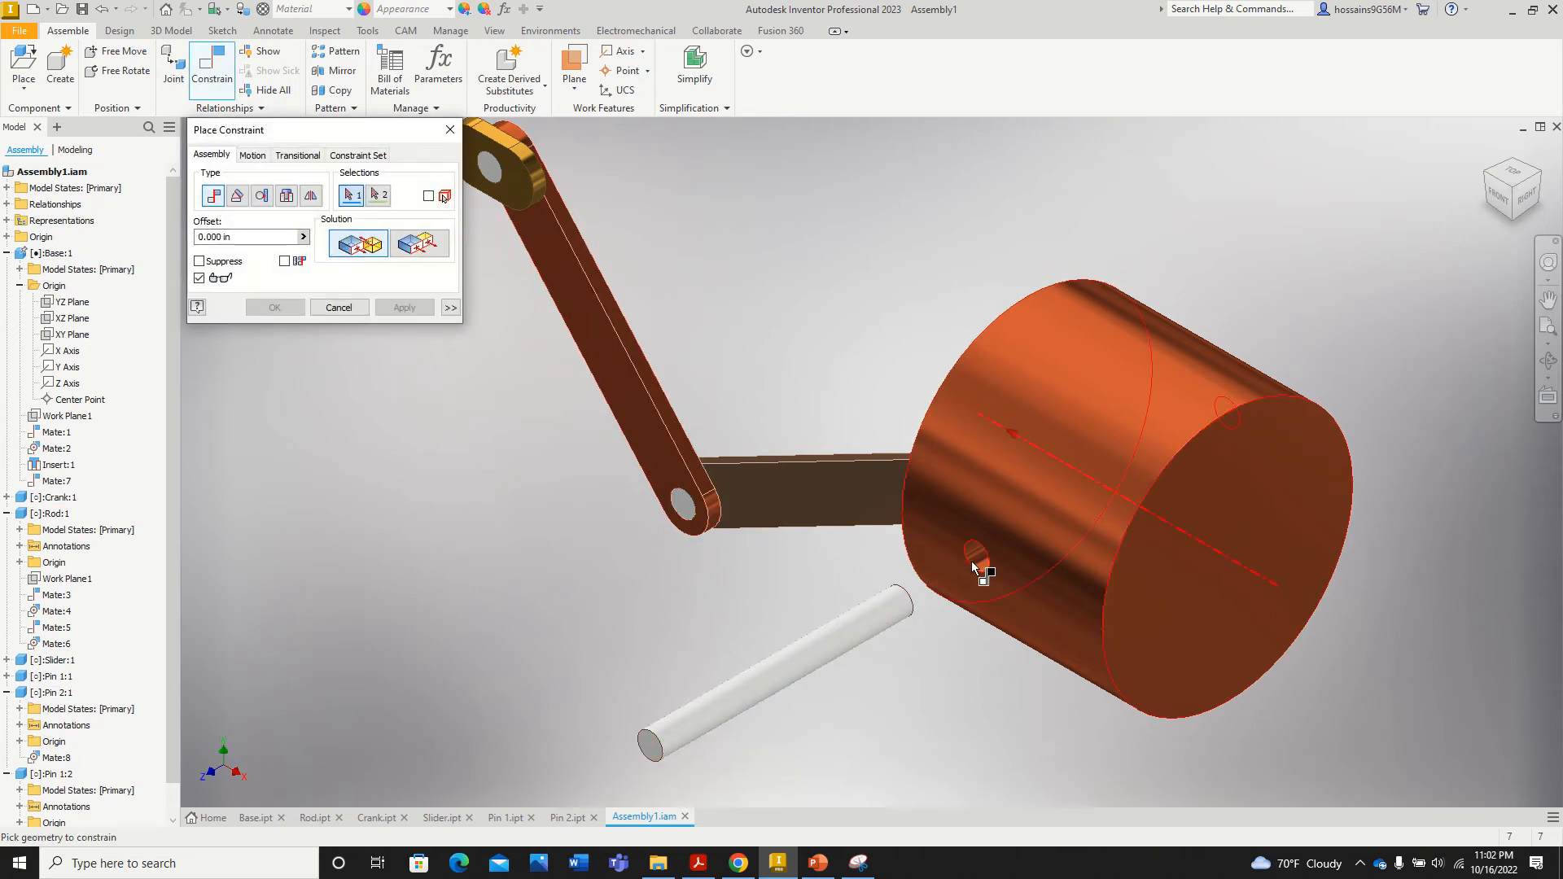
click(285, 198)
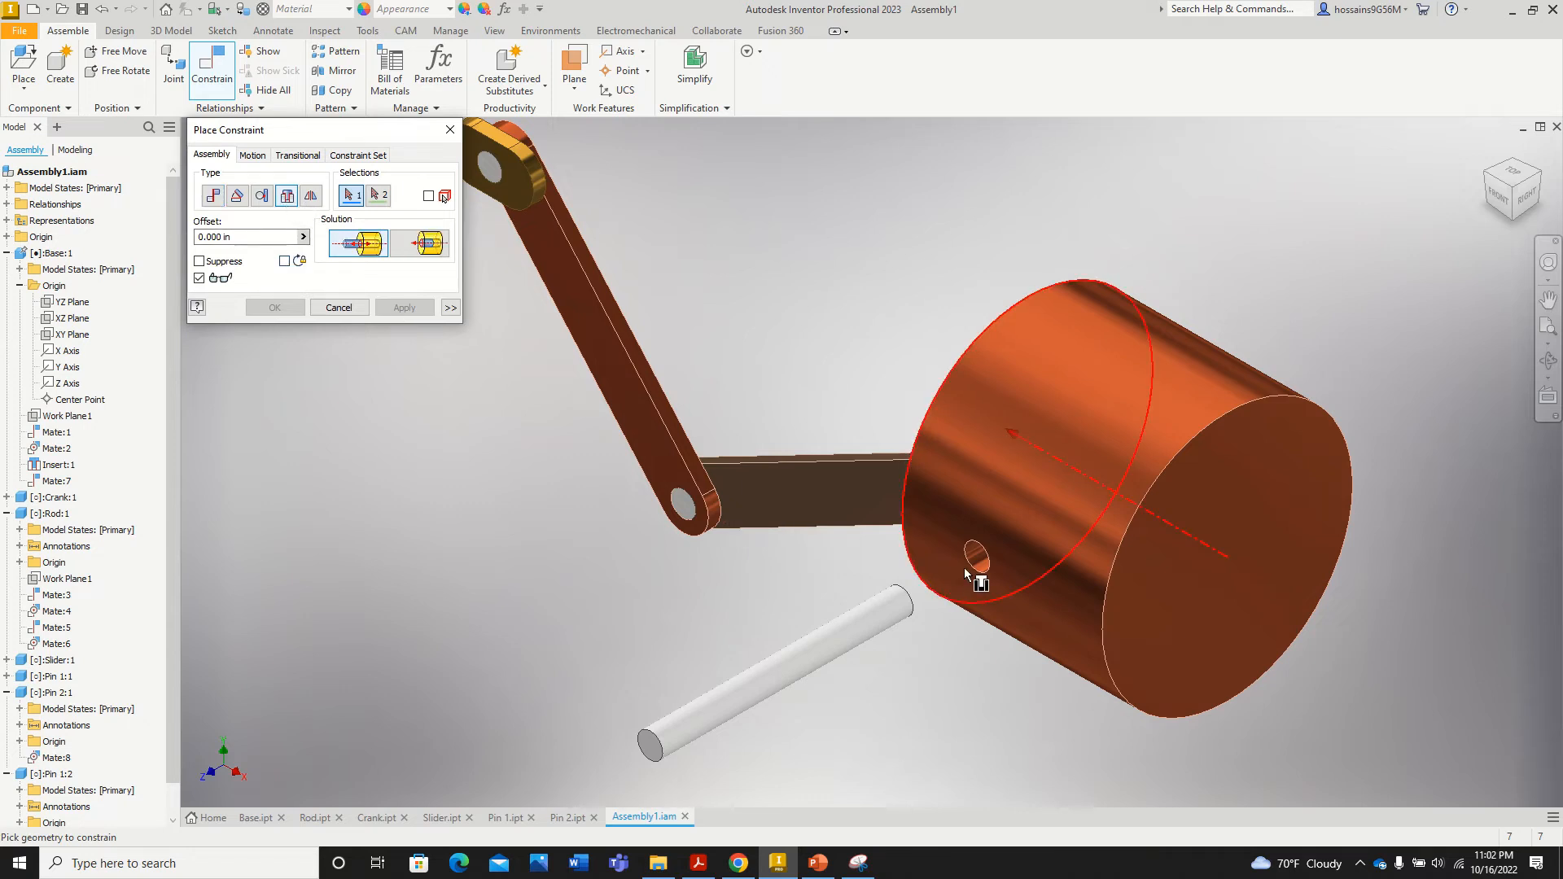
click(860, 628)
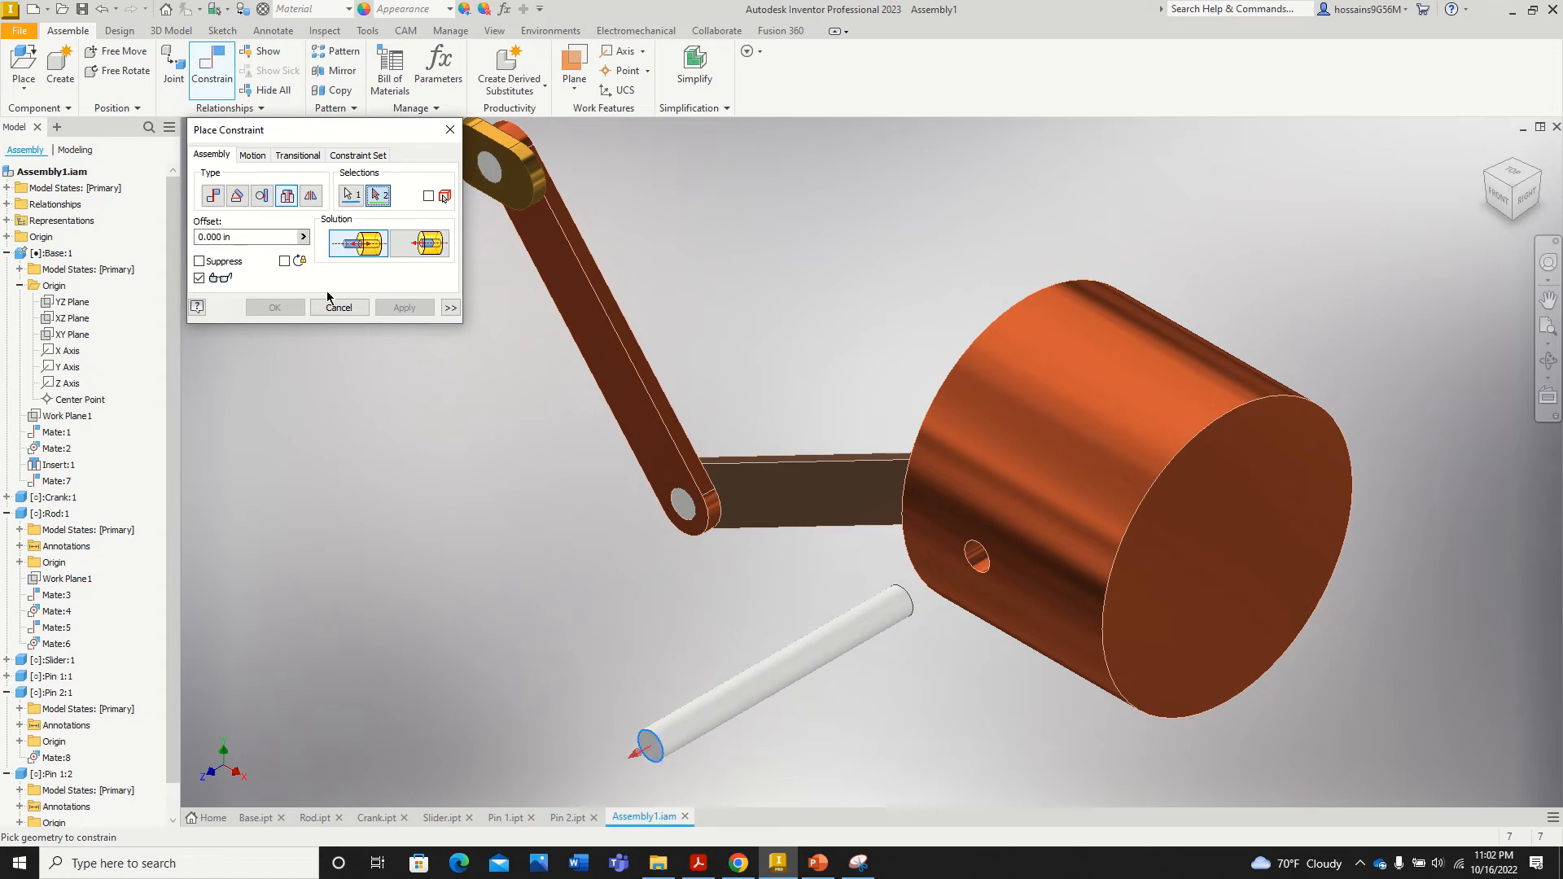
click(979, 559)
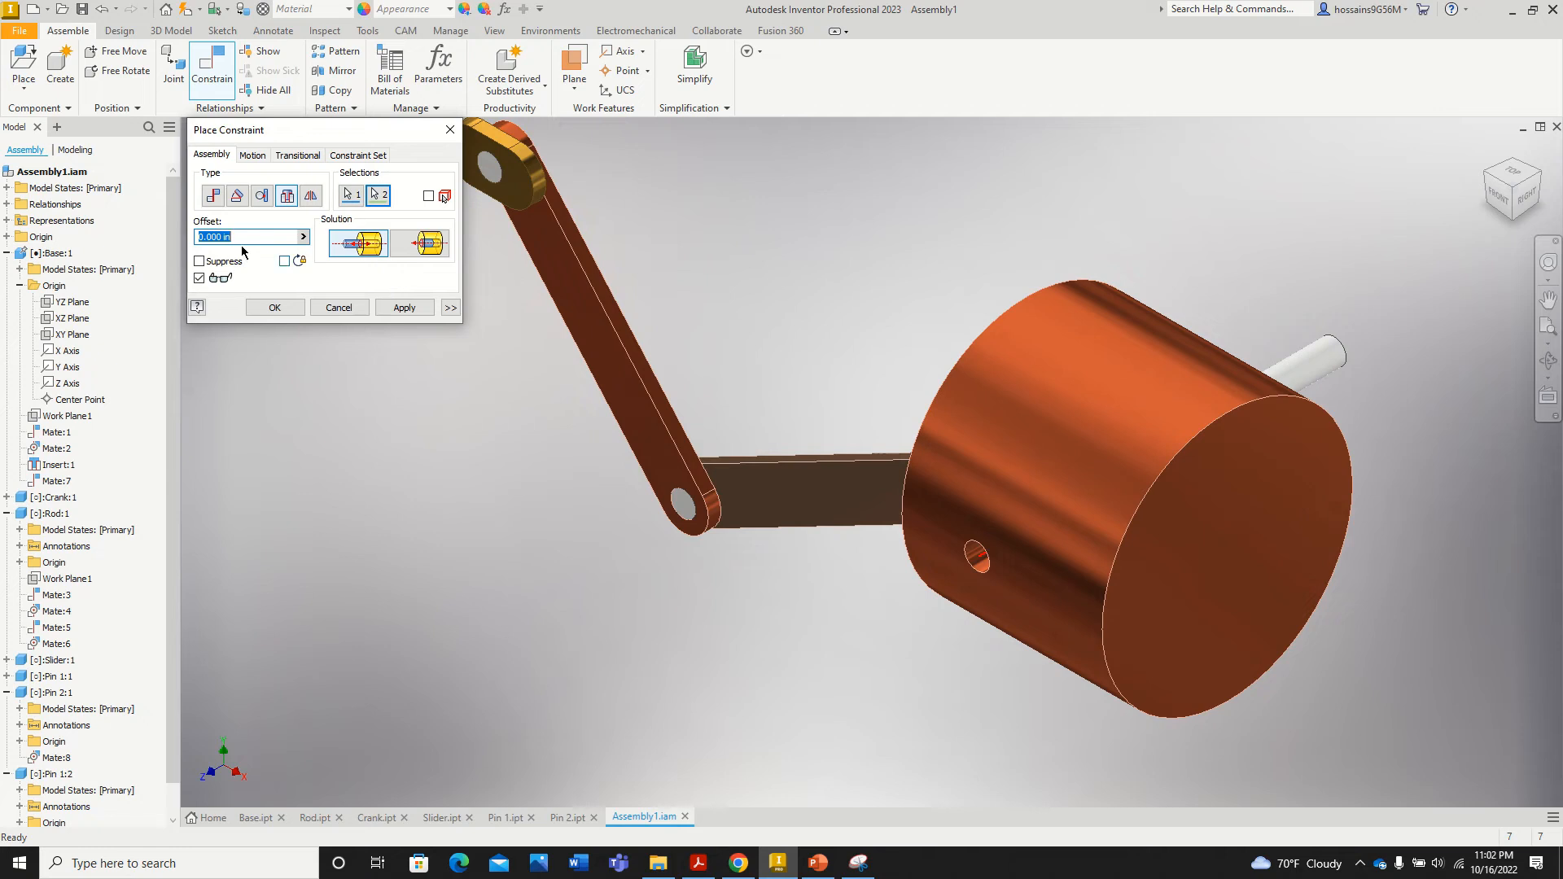
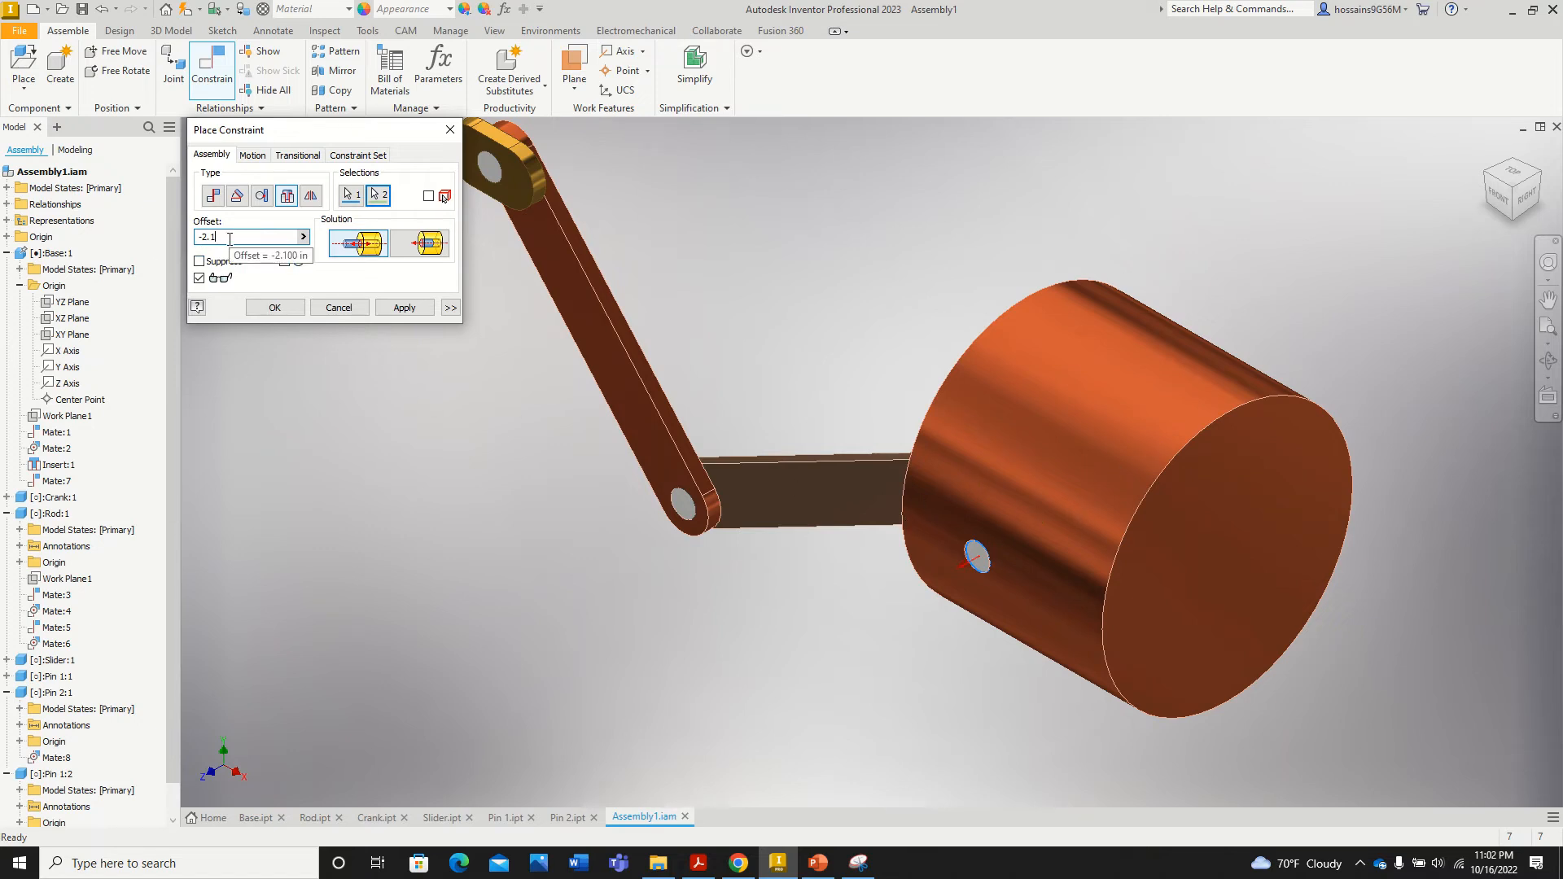
click(399, 307)
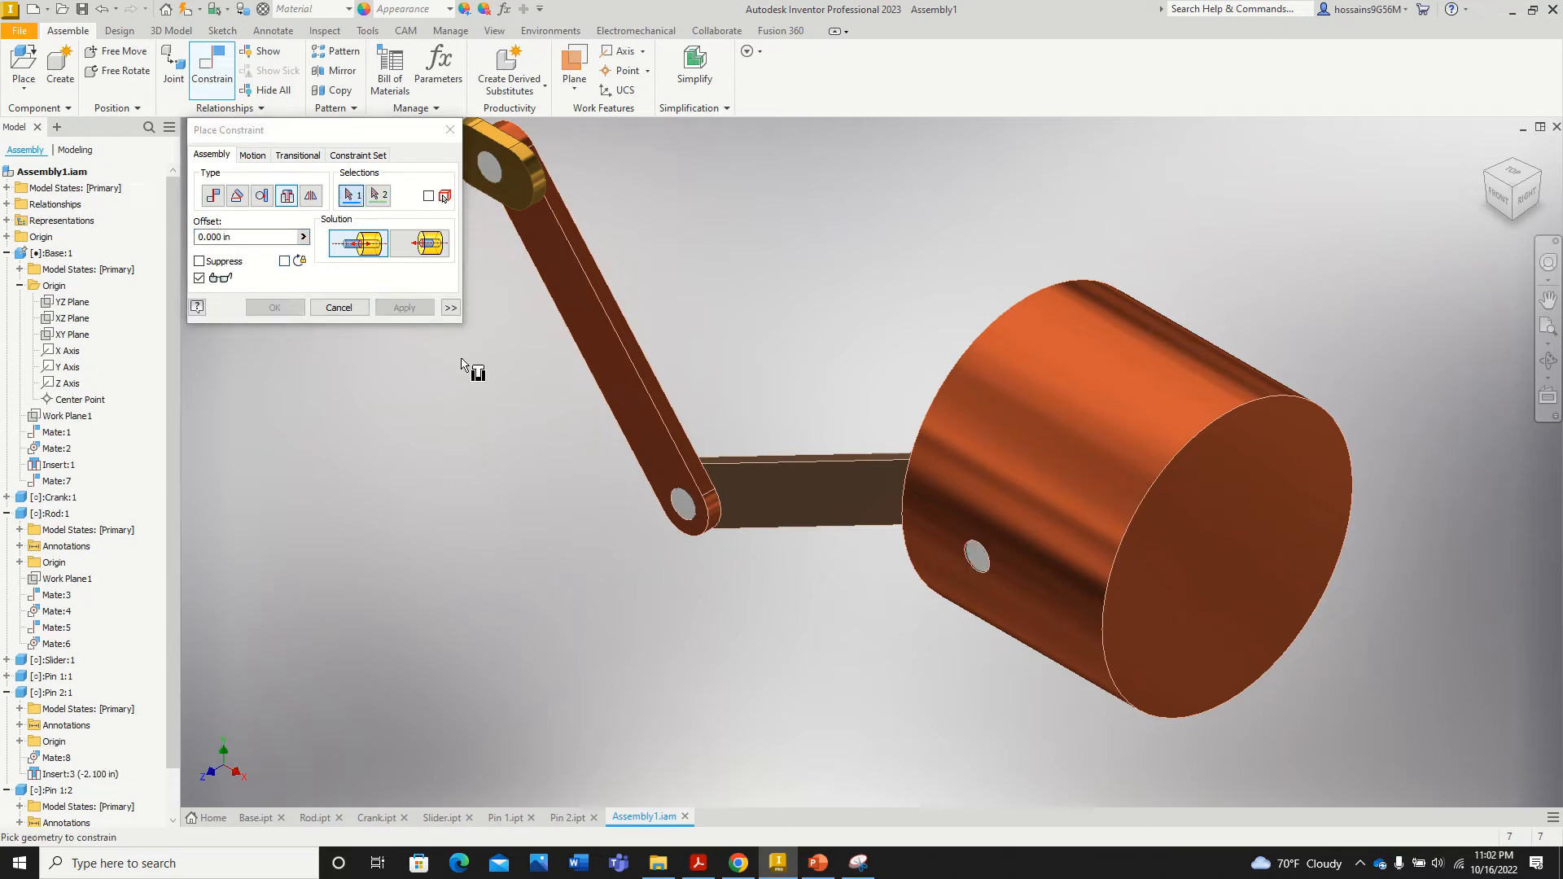
click(450, 130)
Step: Inspect Pin 2's fit in the slider hole up close, and move the pin and slider to test the linkage motion
scroll(968, 556, up, 5)
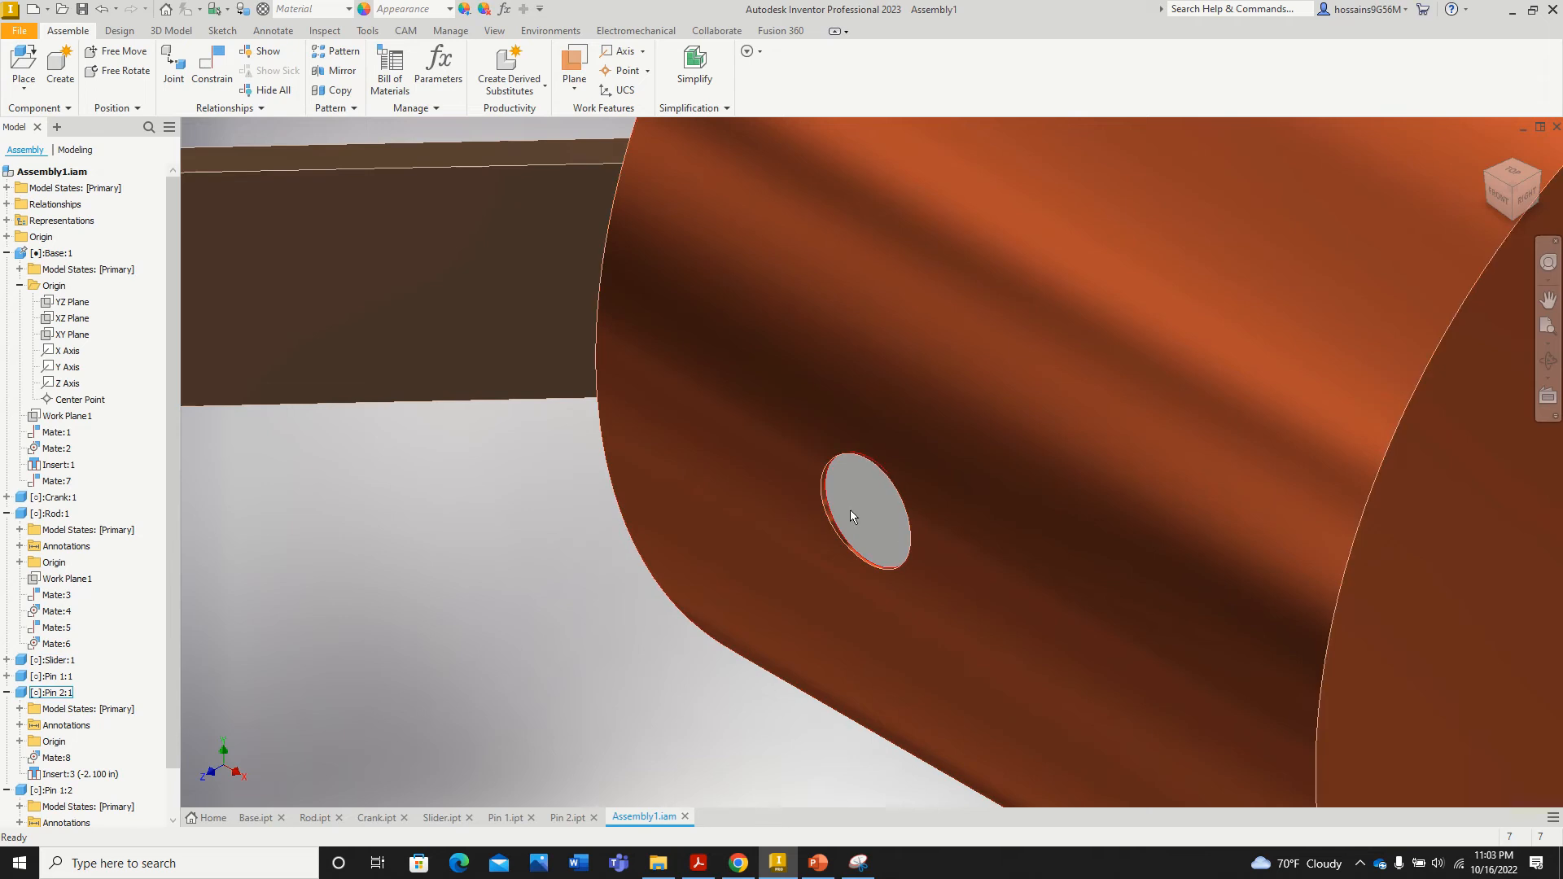
click(876, 523)
mouse_move(879, 526)
mouse_down()
mouse_move(851, 504)
mouse_move(894, 534)
mouse_up()
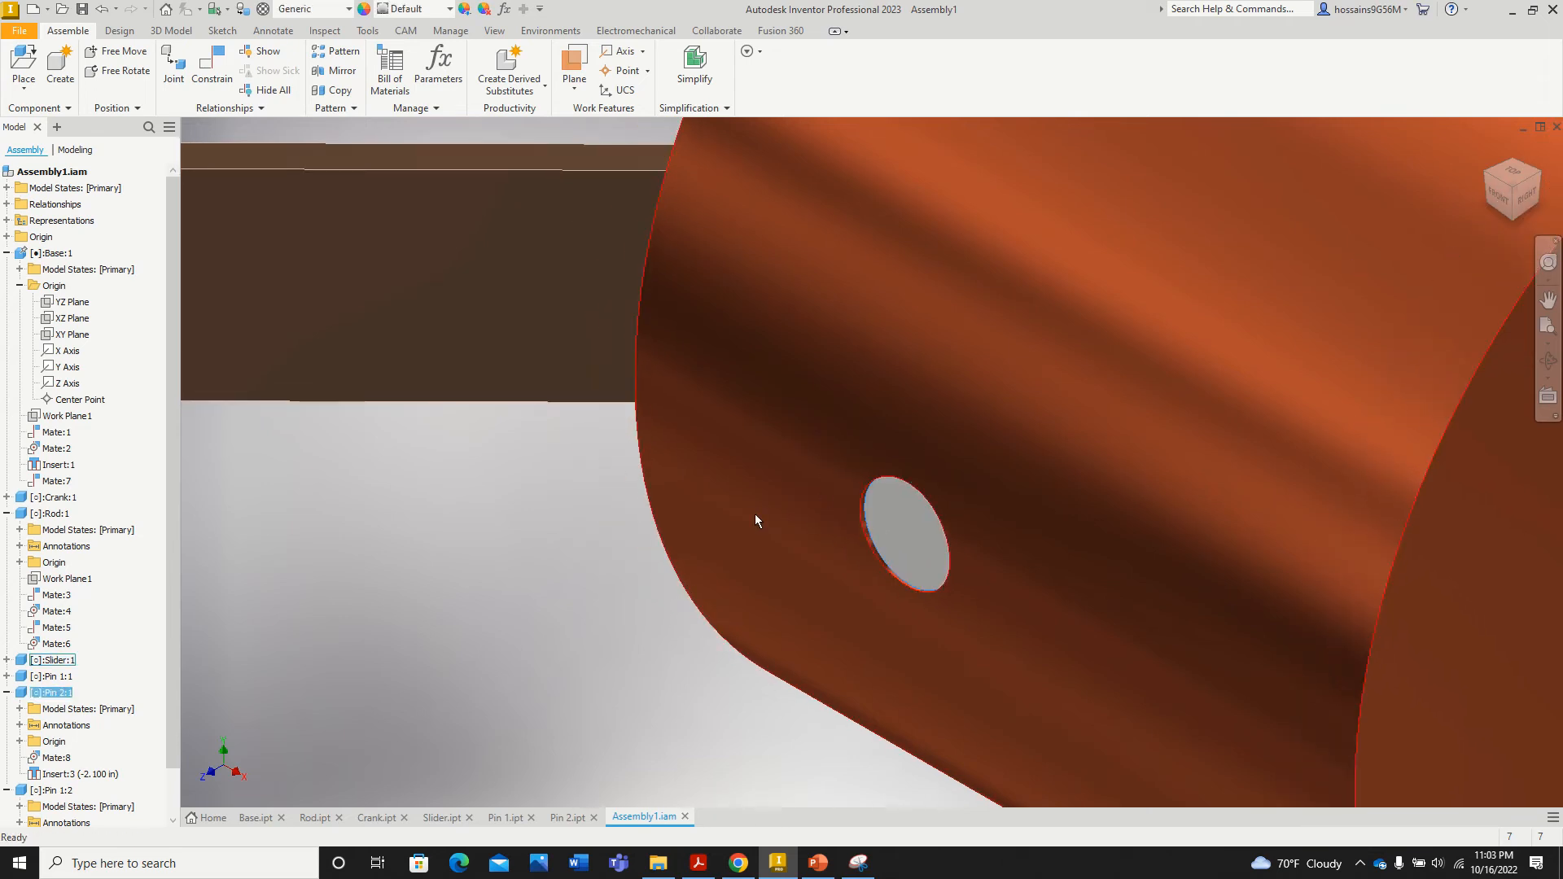
scroll(754, 515, down, 5)
drag(793, 494, 902, 570)
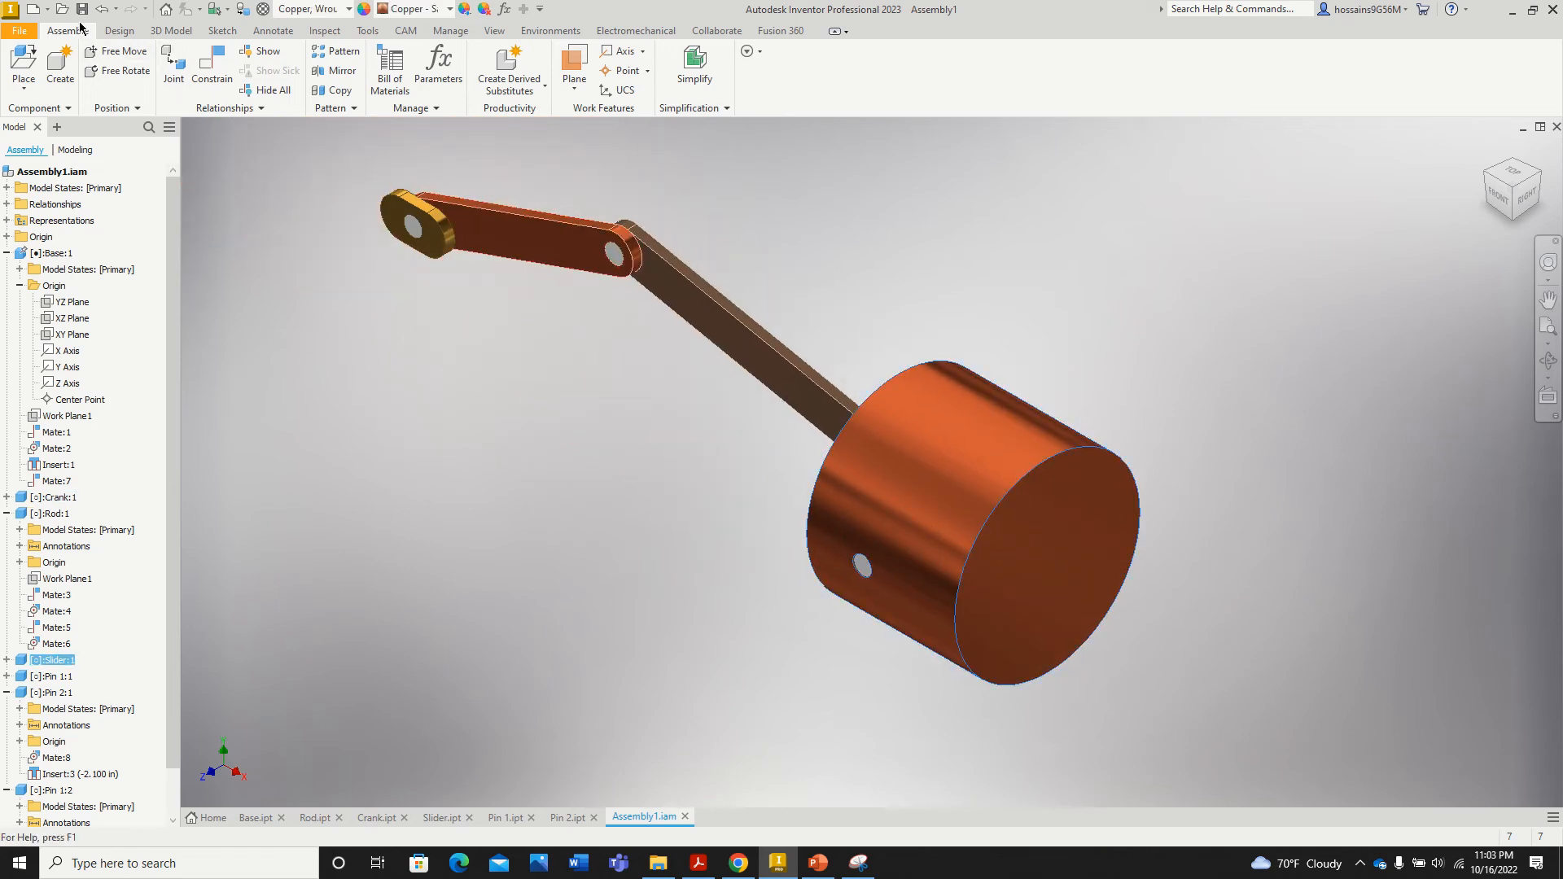
Step: Save the changes to Assembly1.iam and its dependent Base.ipt
click(83, 10)
click(717, 372)
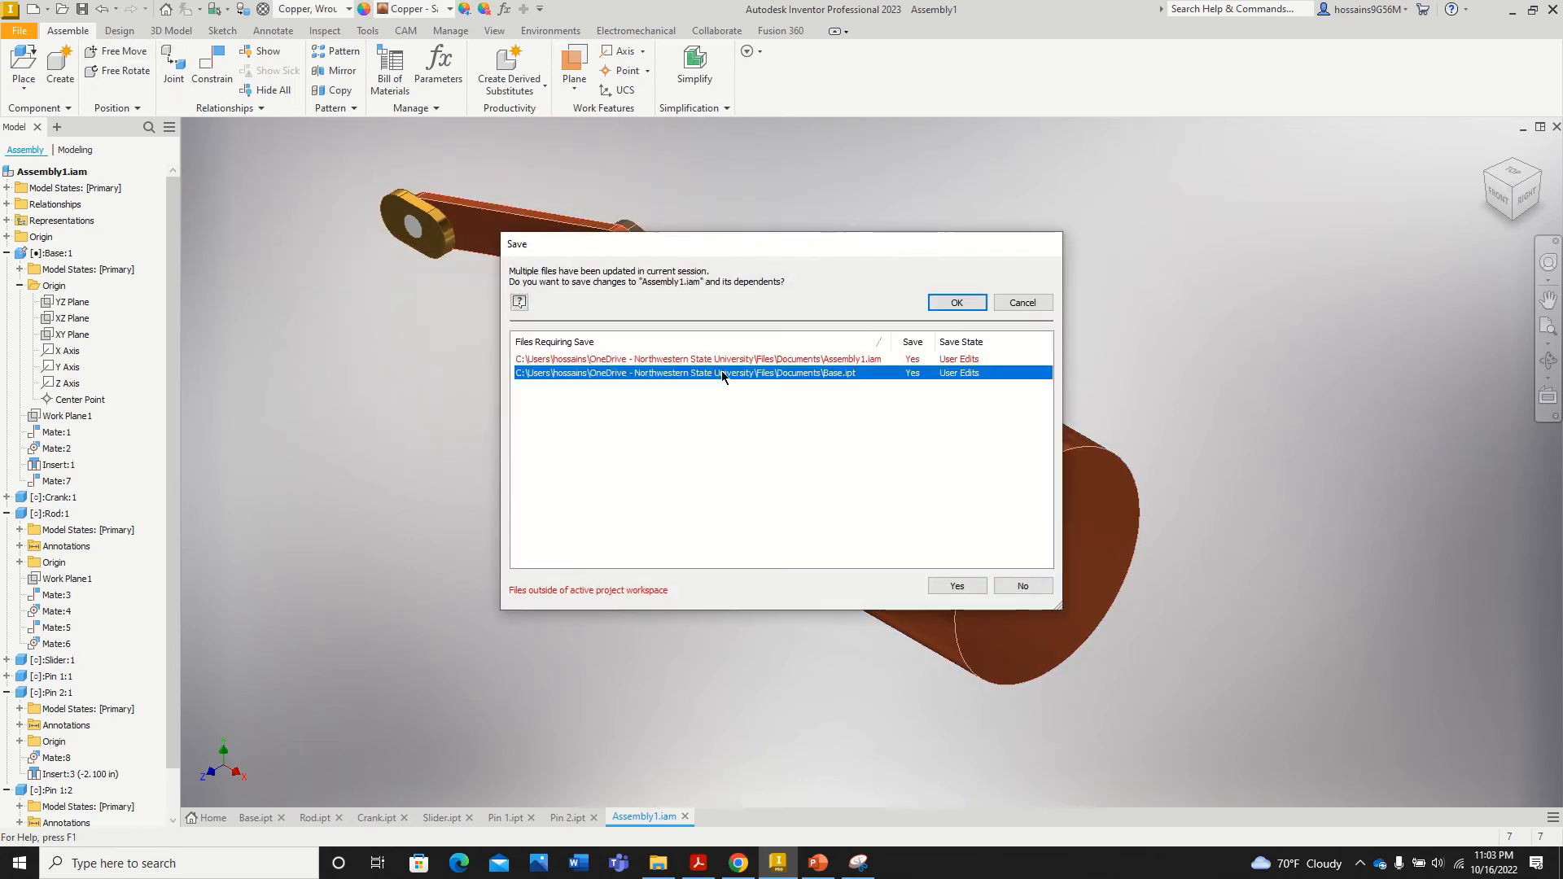
click(722, 363)
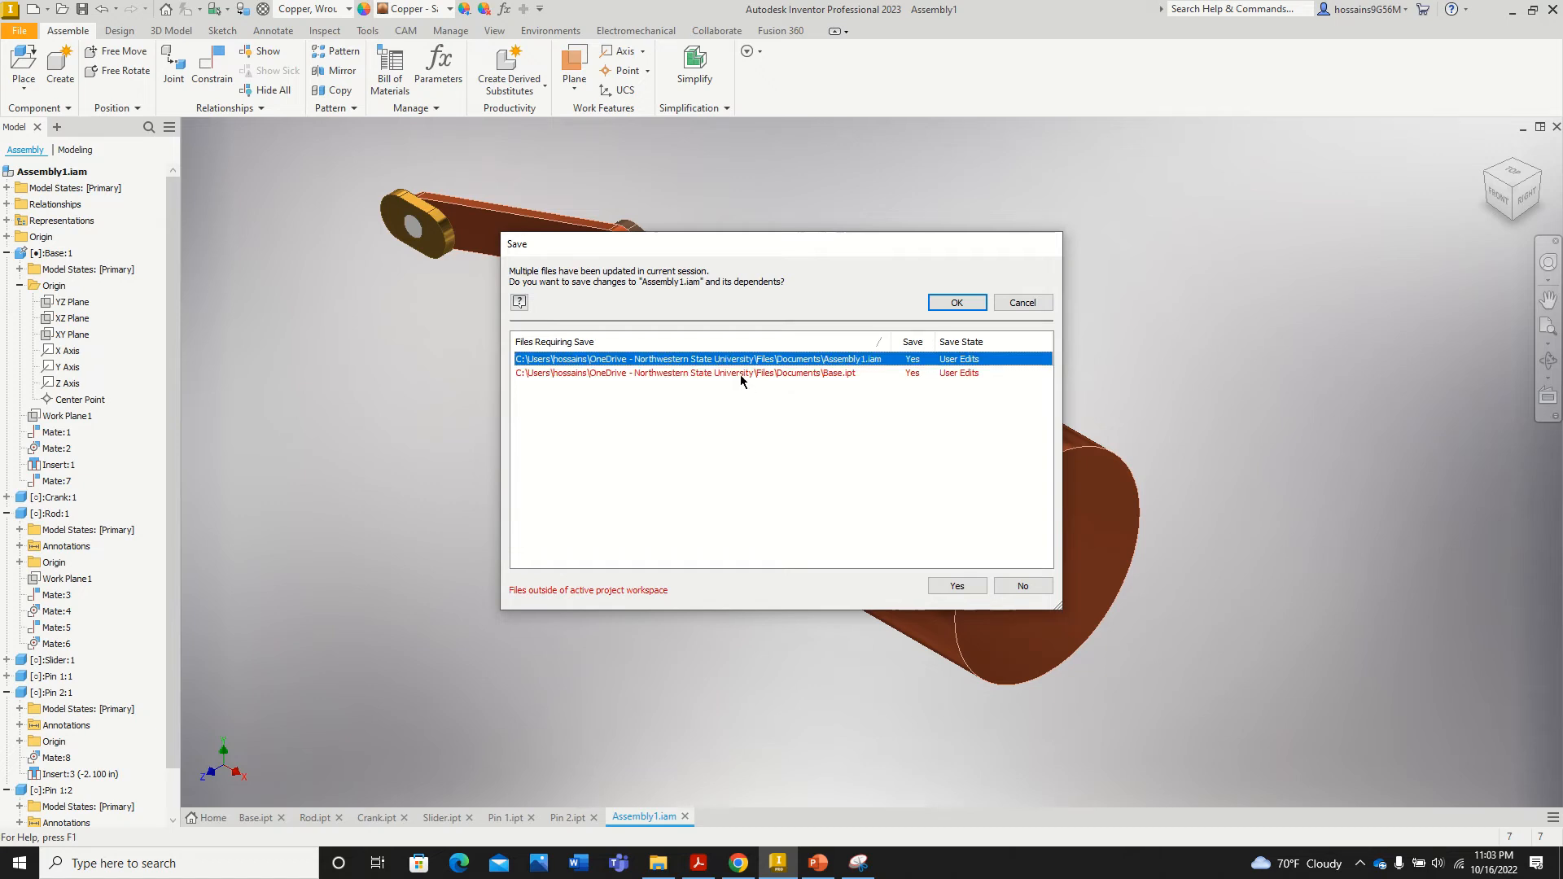
ctrl+click(739, 374)
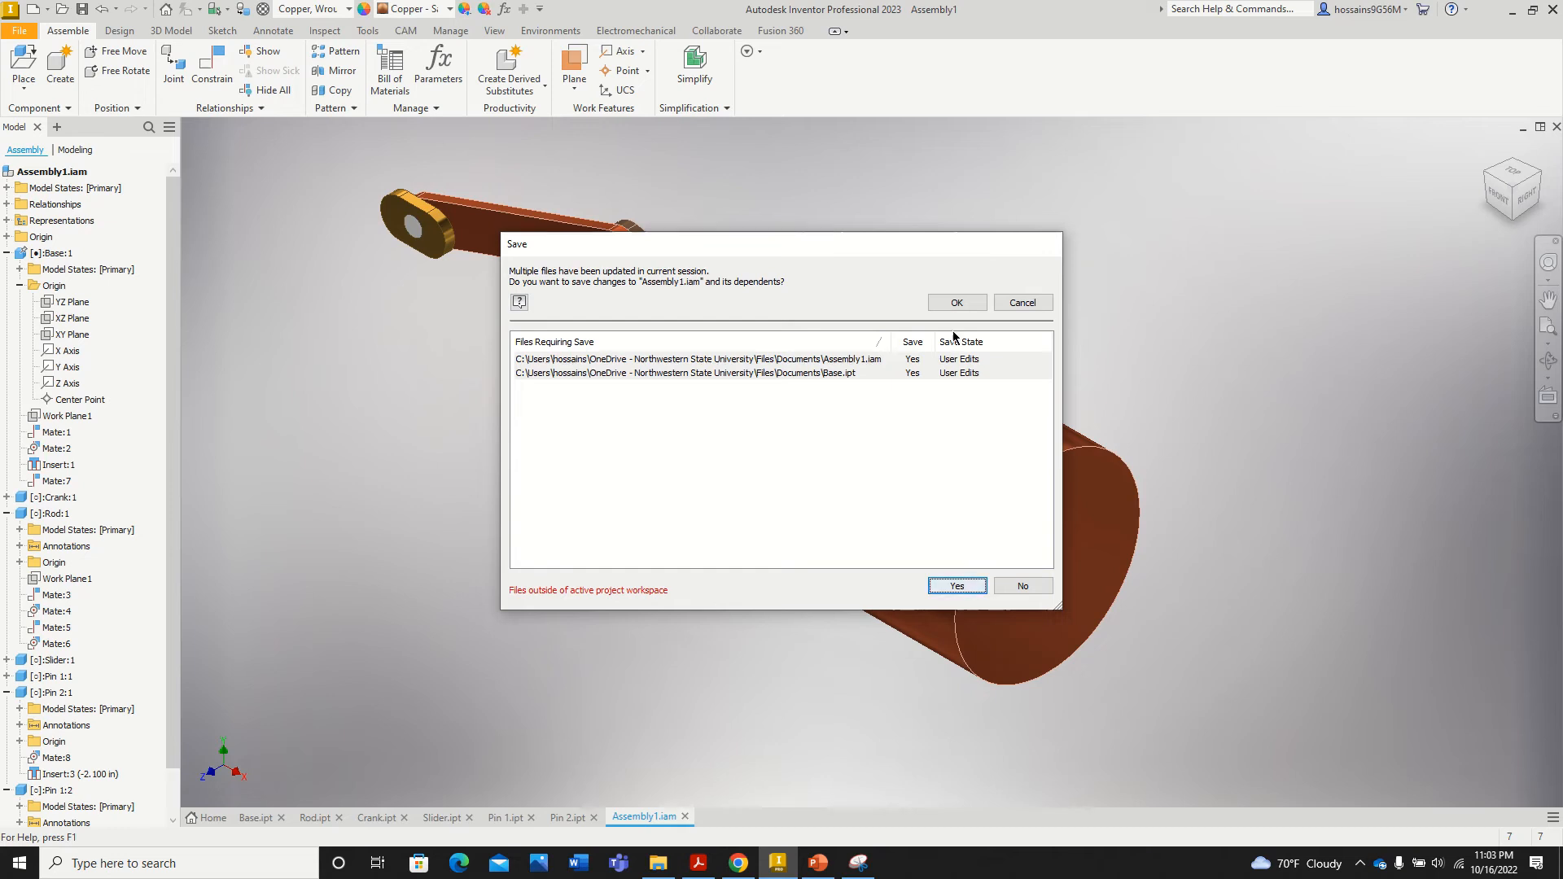
click(957, 302)
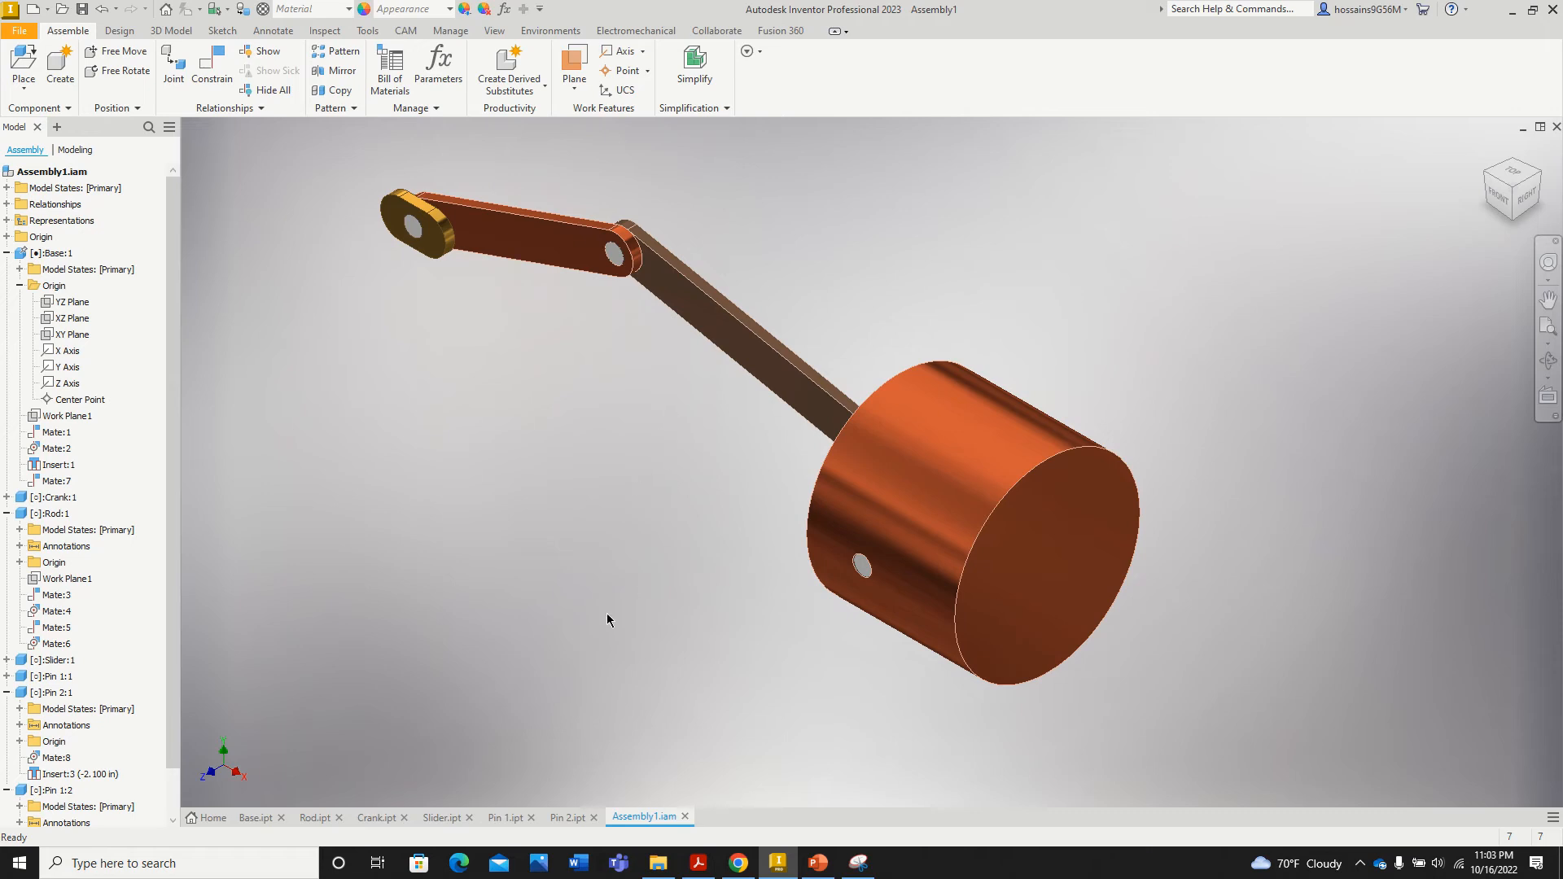
Step: Switch to the open Base.ipt part document
click(259, 819)
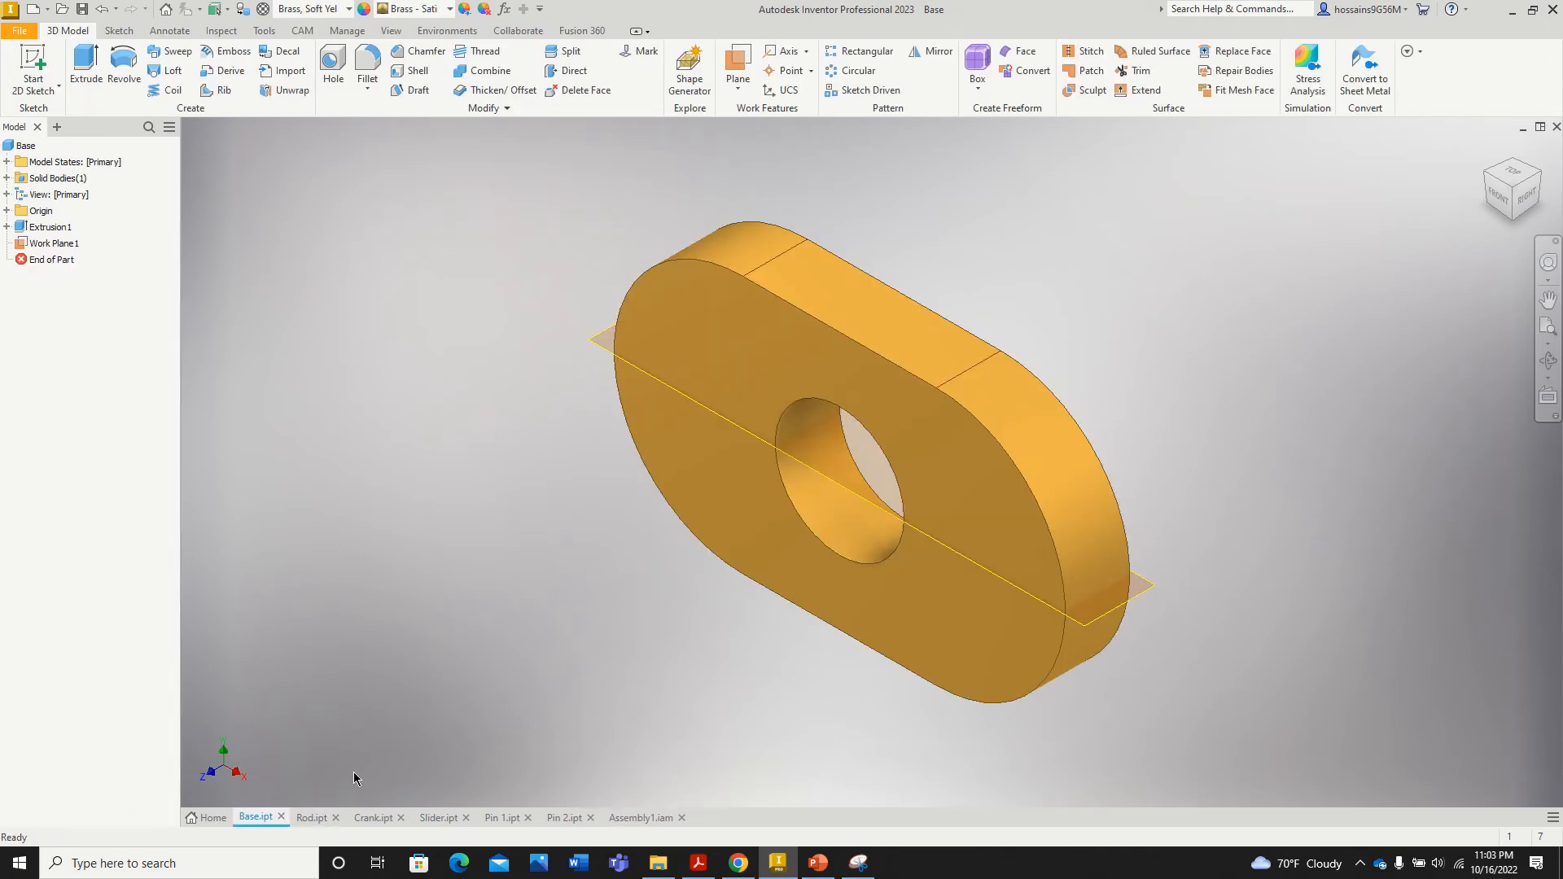
Step: Go through the open Rod, Crank, Slider, Pin 1 and Pin 2 part documents and return to Assembly1.iam
click(311, 817)
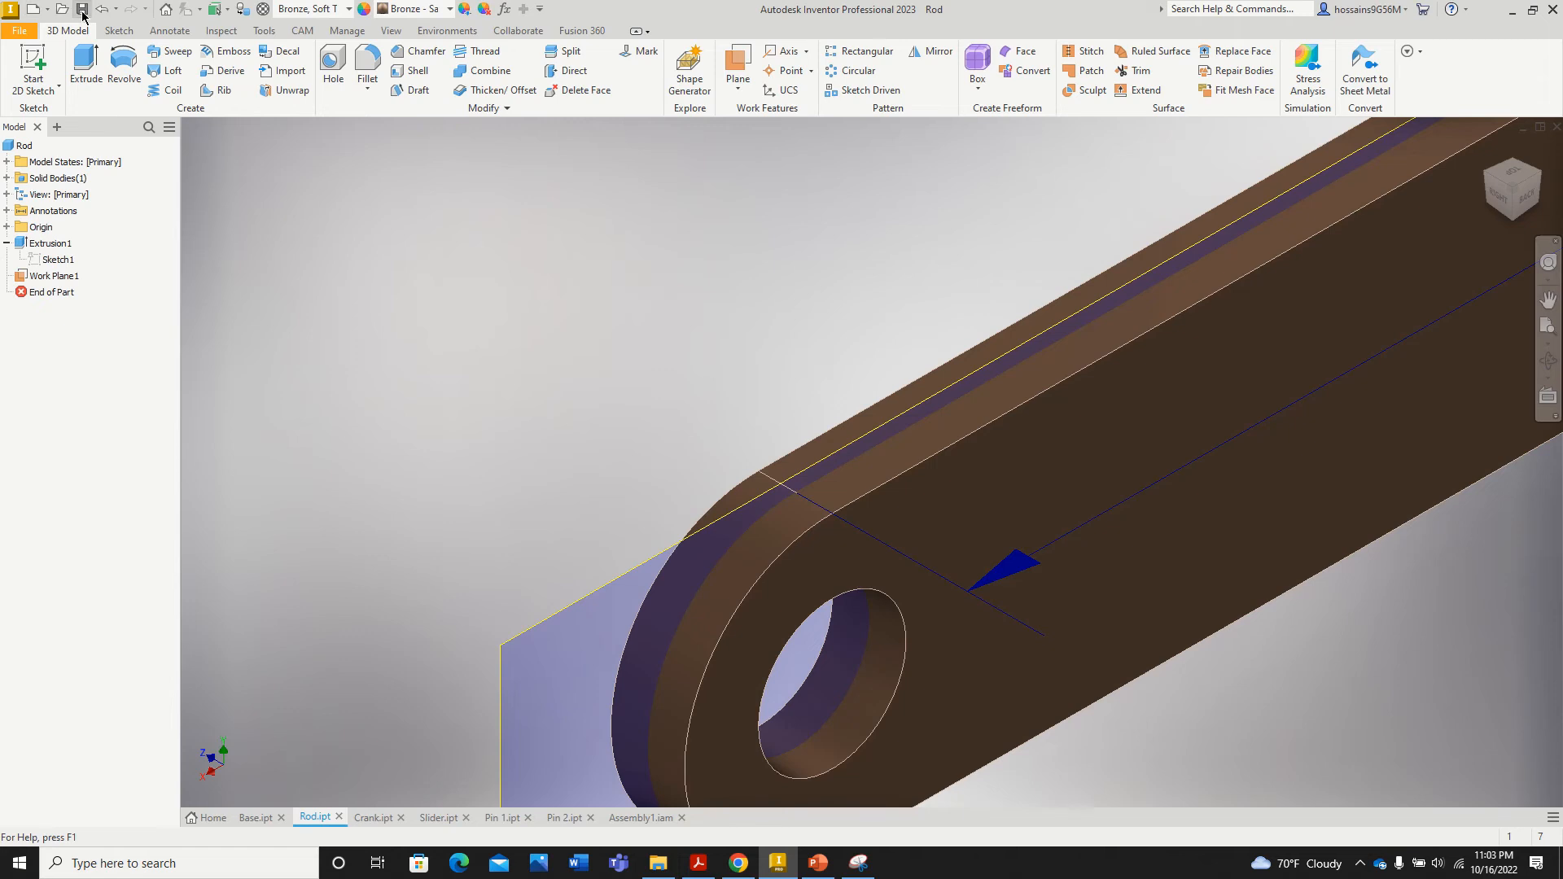
click(371, 817)
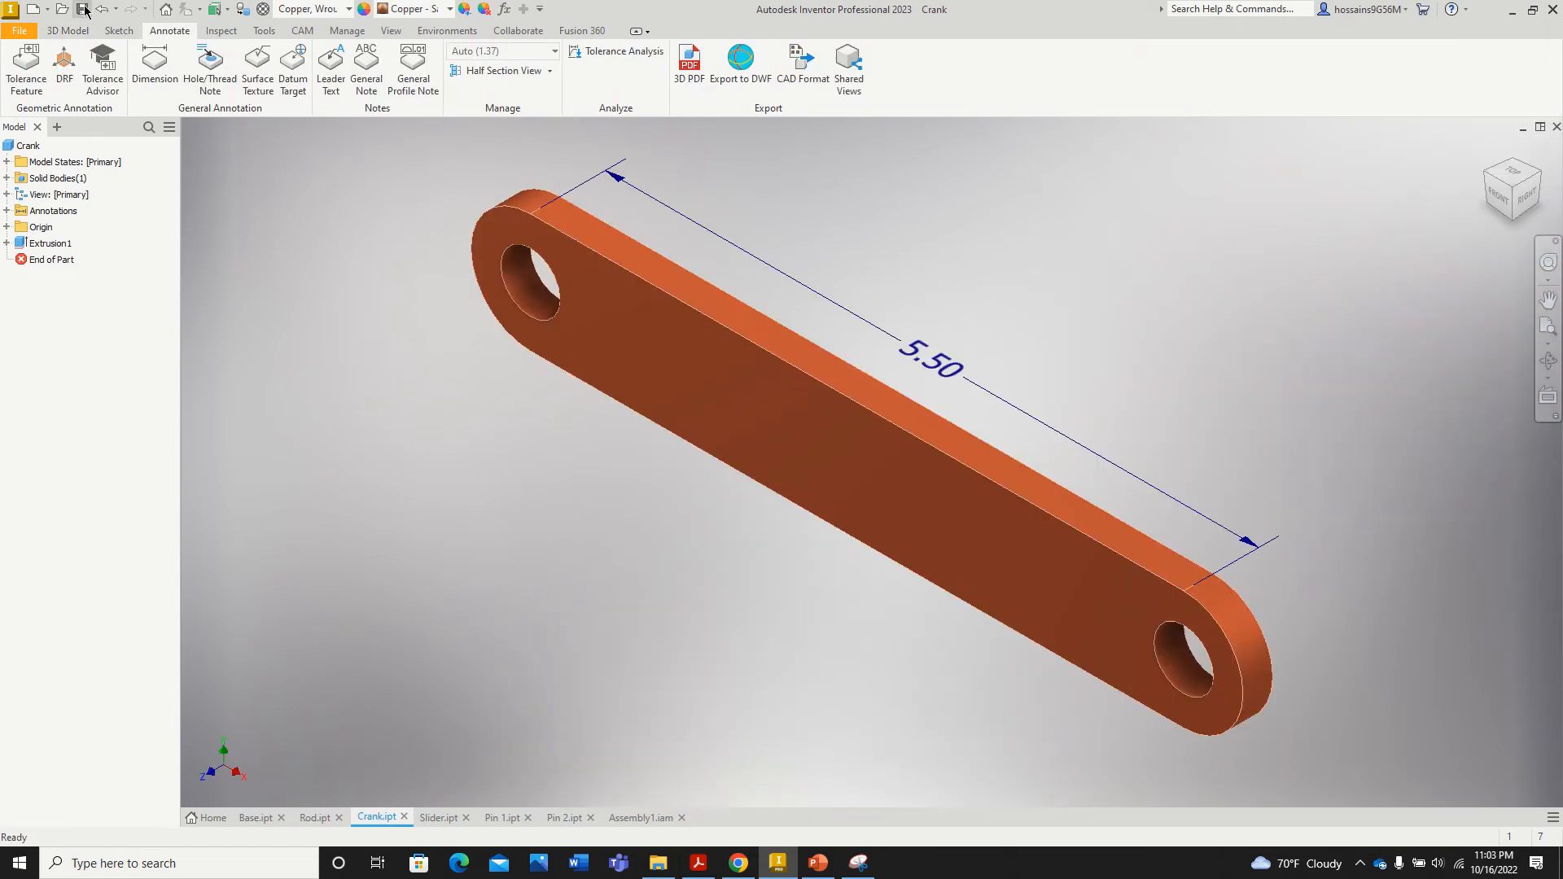
click(440, 819)
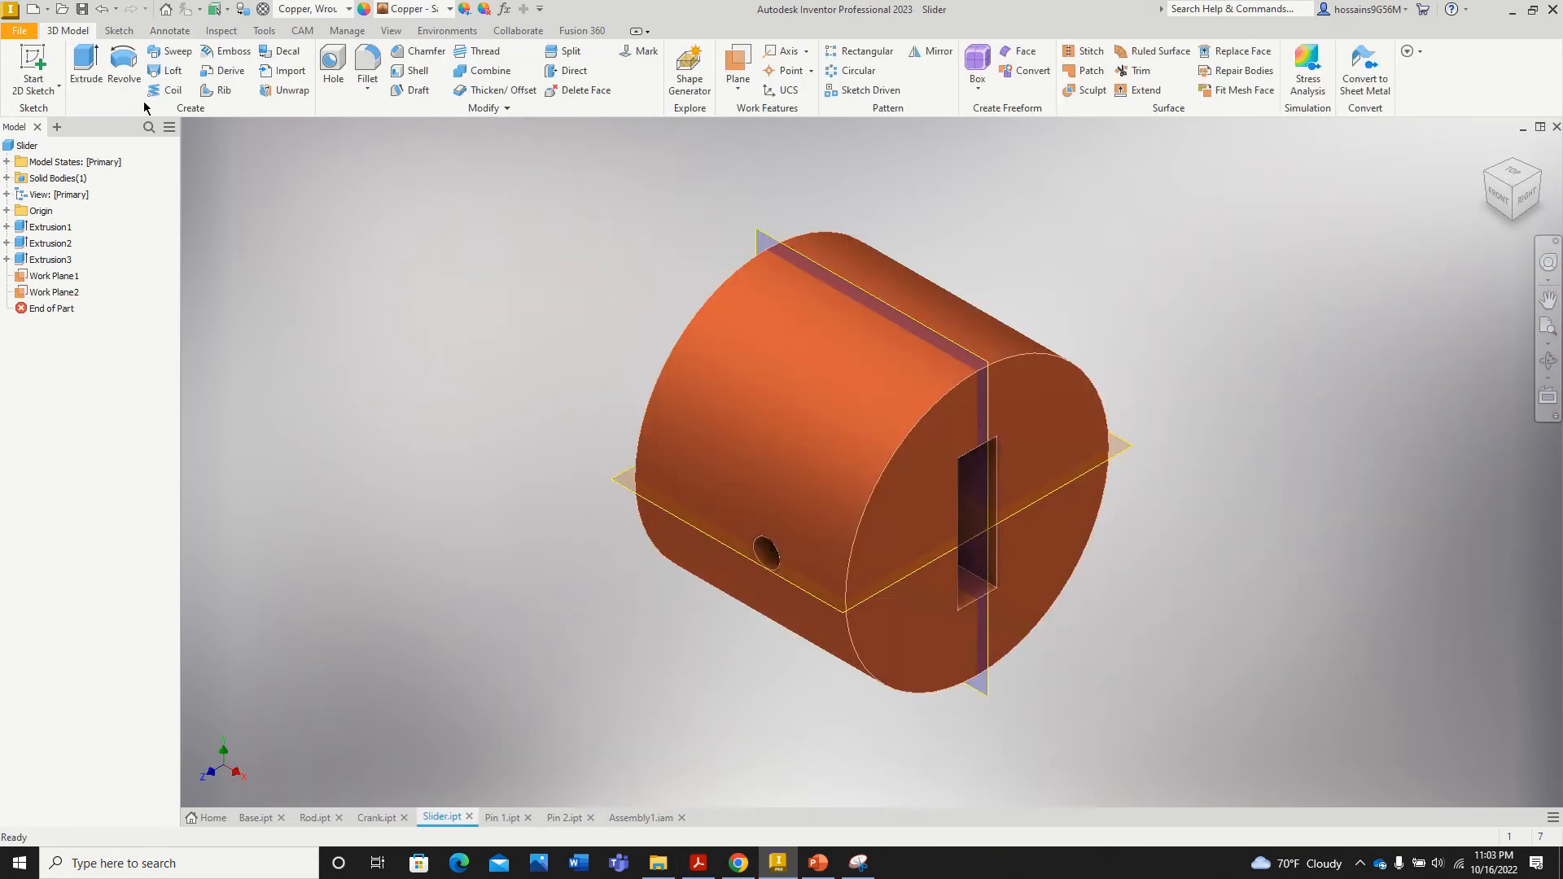
click(498, 819)
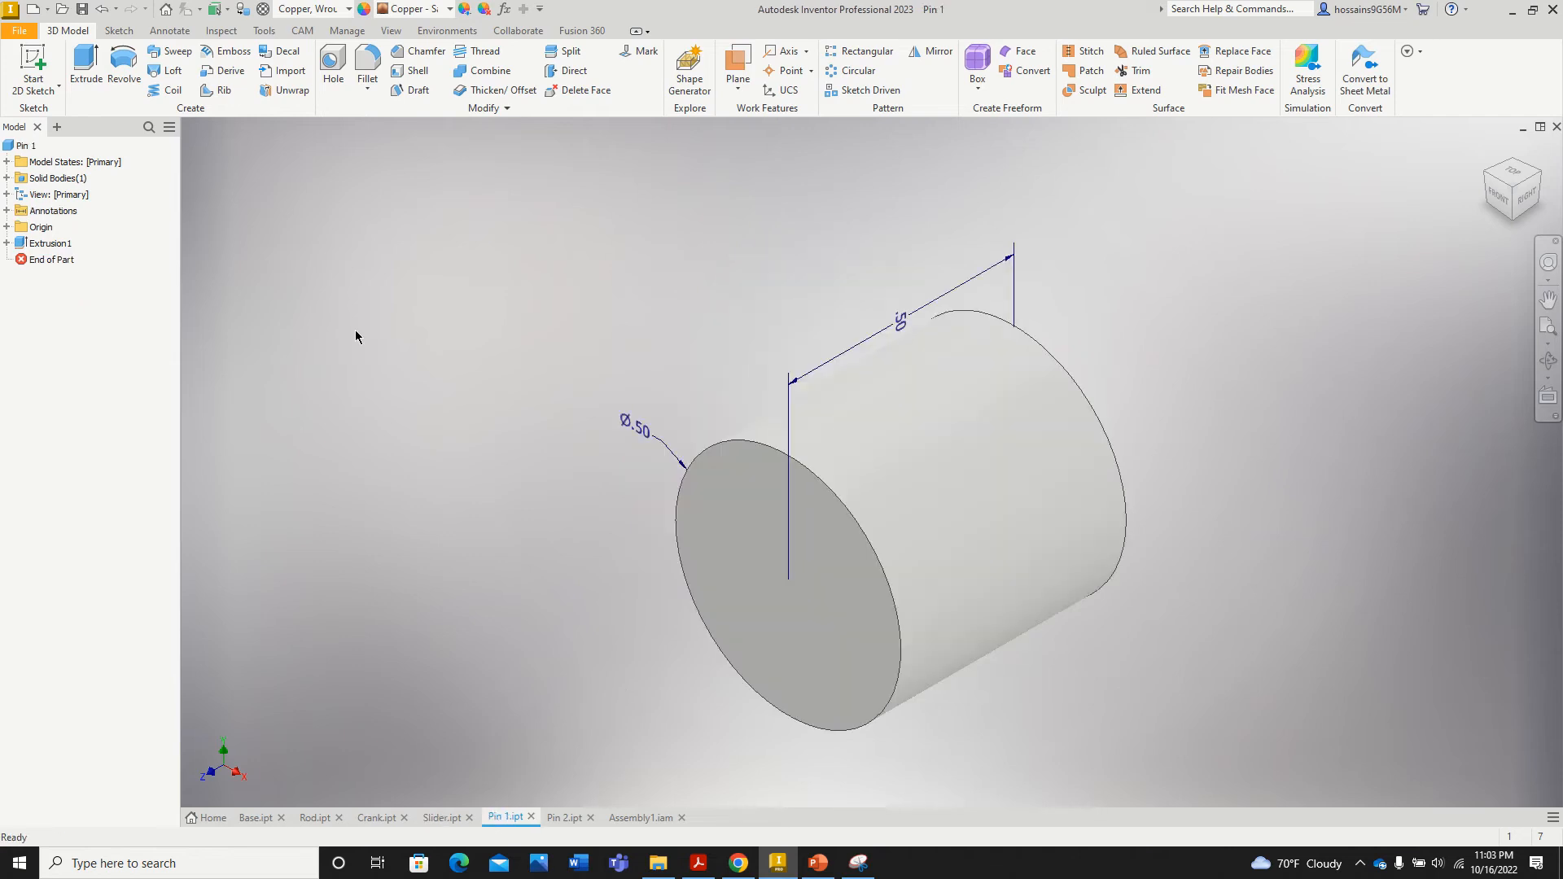
click(564, 817)
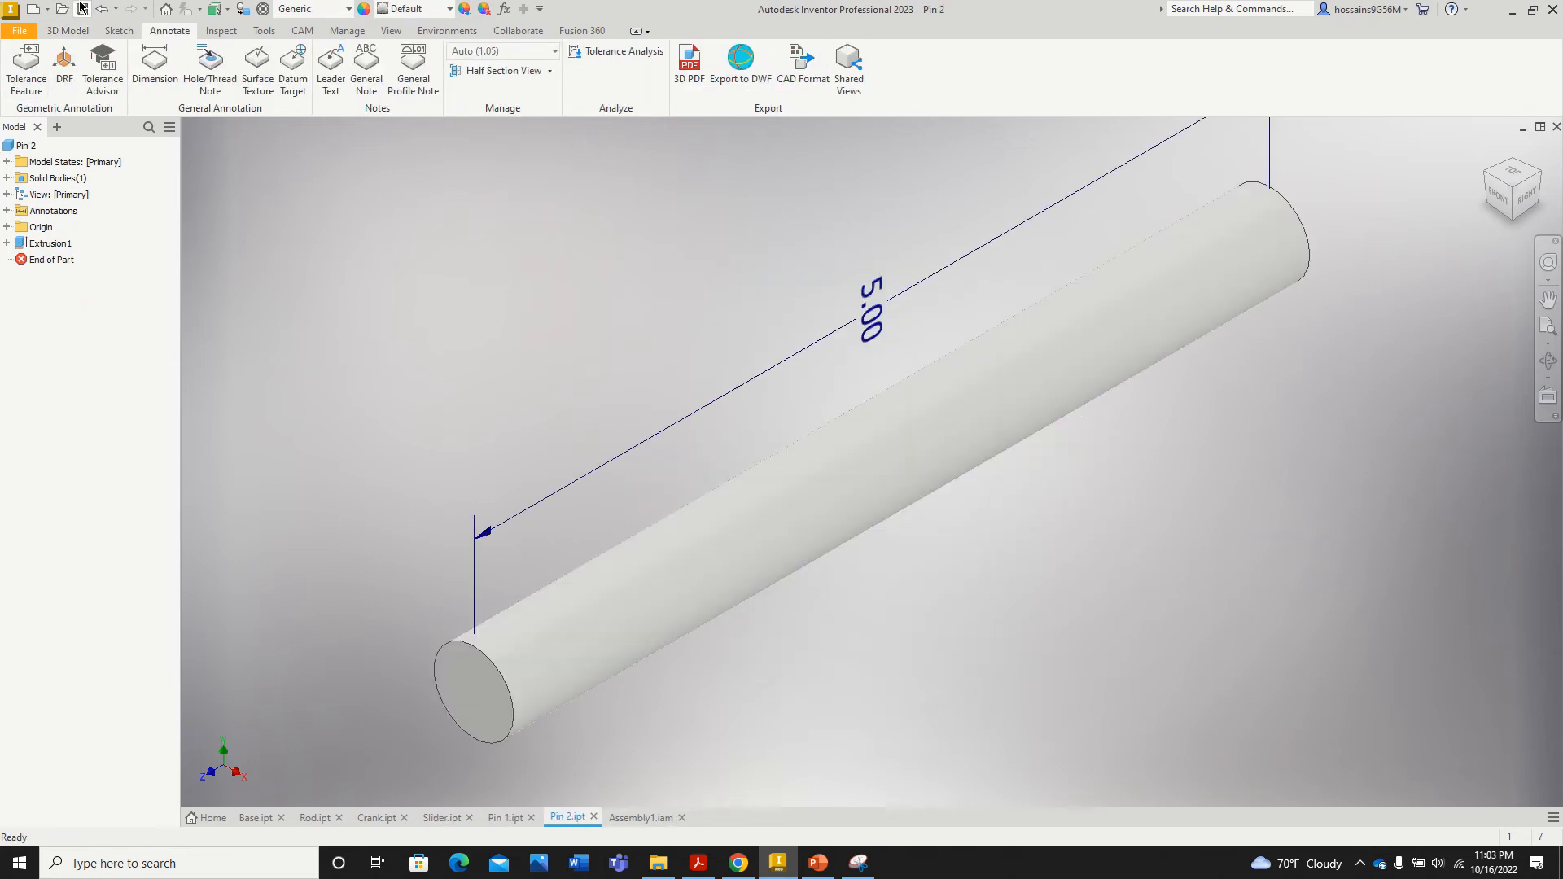
click(643, 817)
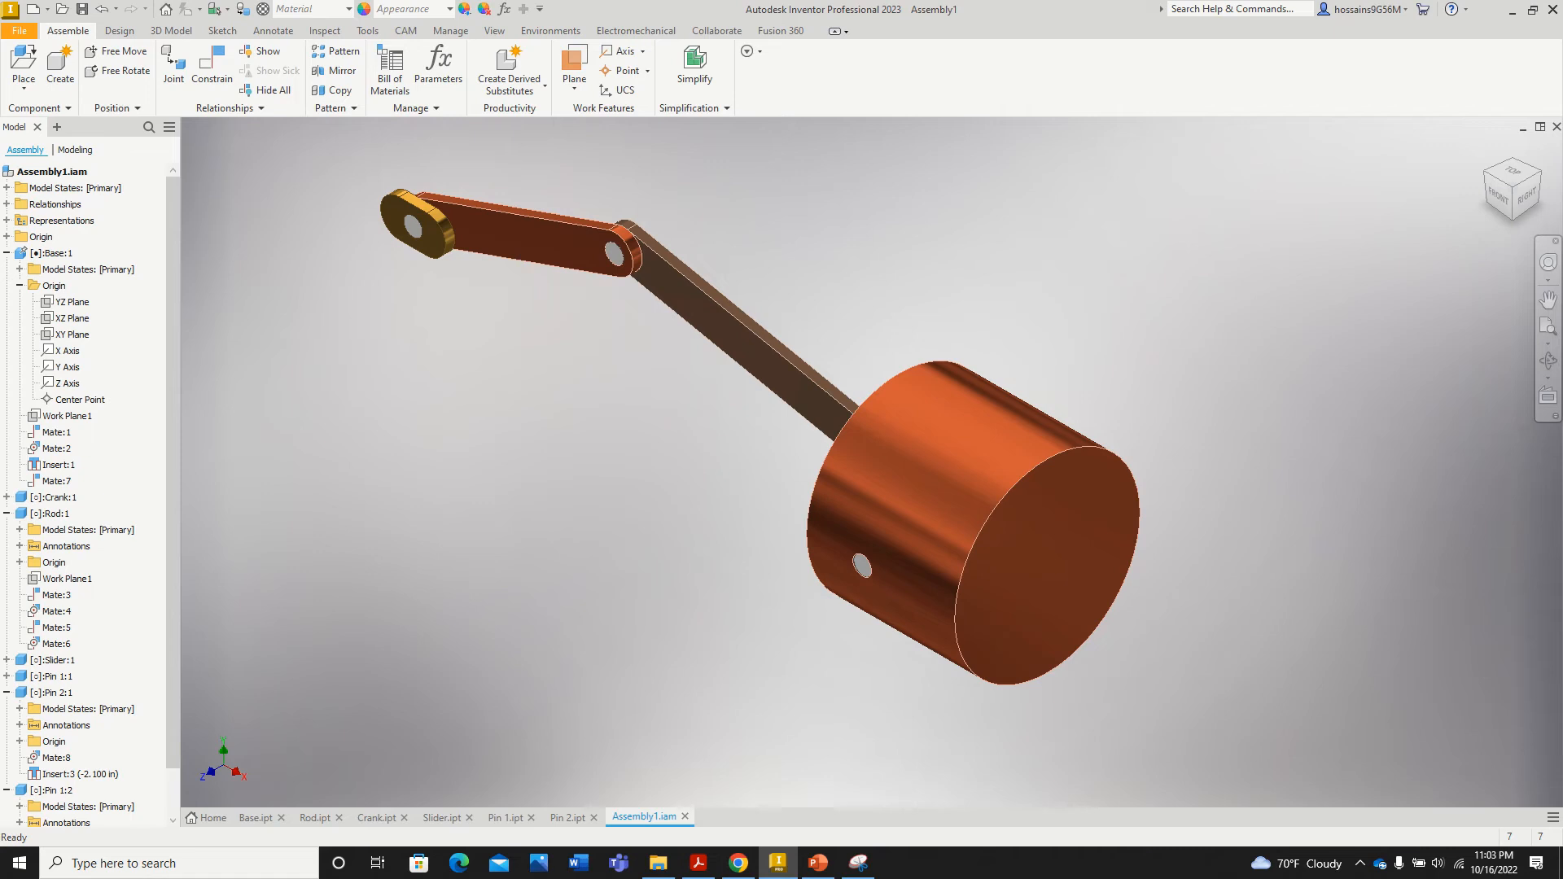
Step: Move the slider so the crank swings down below the base, and turn the assembly to view the slider's slotted end
key(alt+Tab)
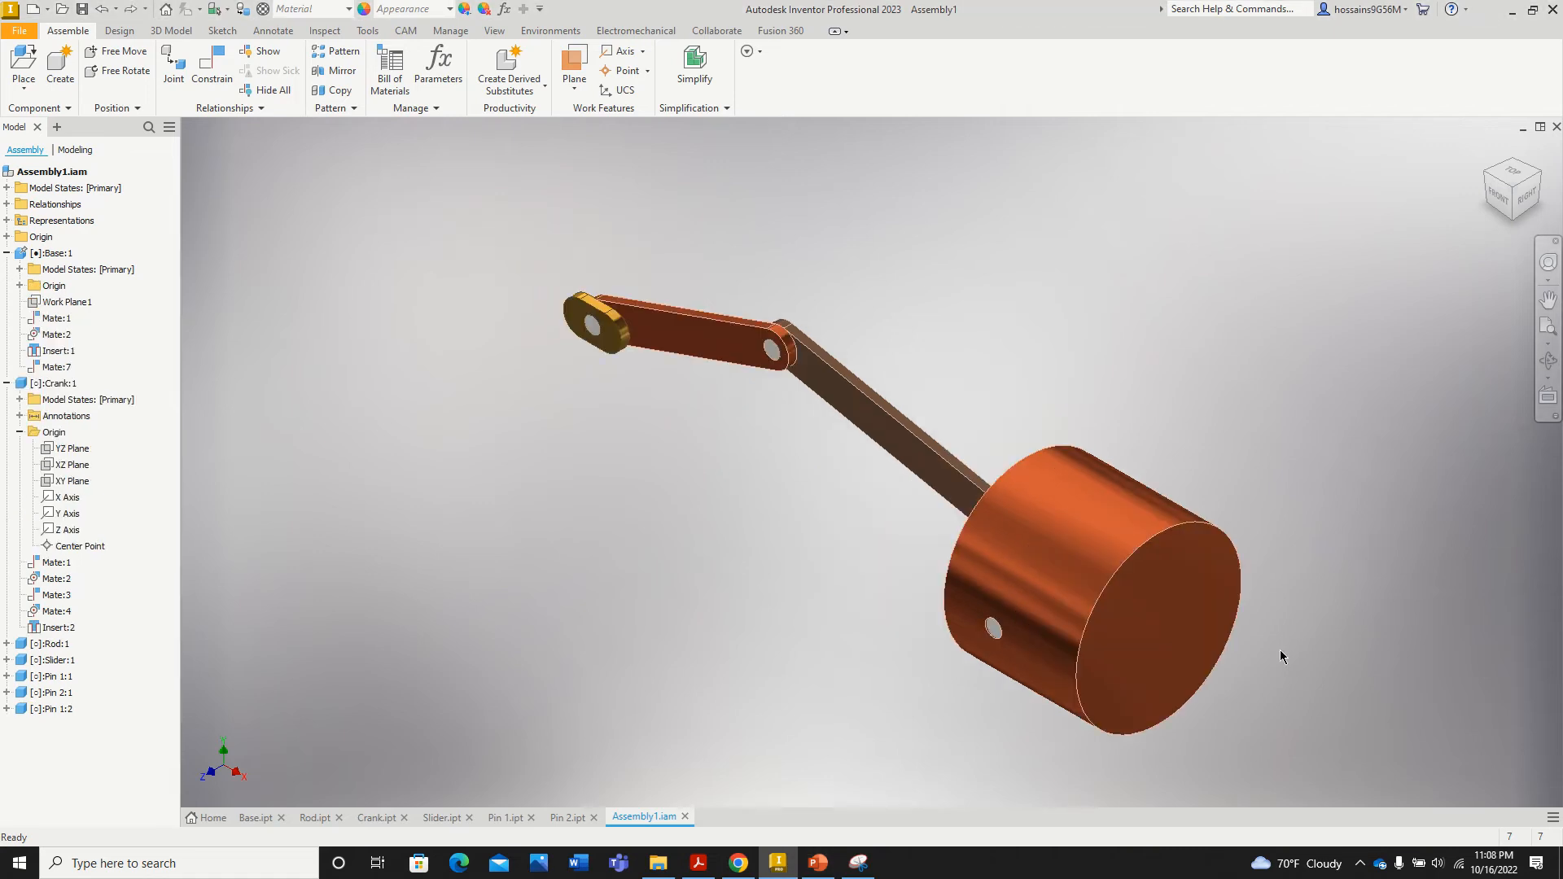
middle_drag(1289, 648, 1201, 609)
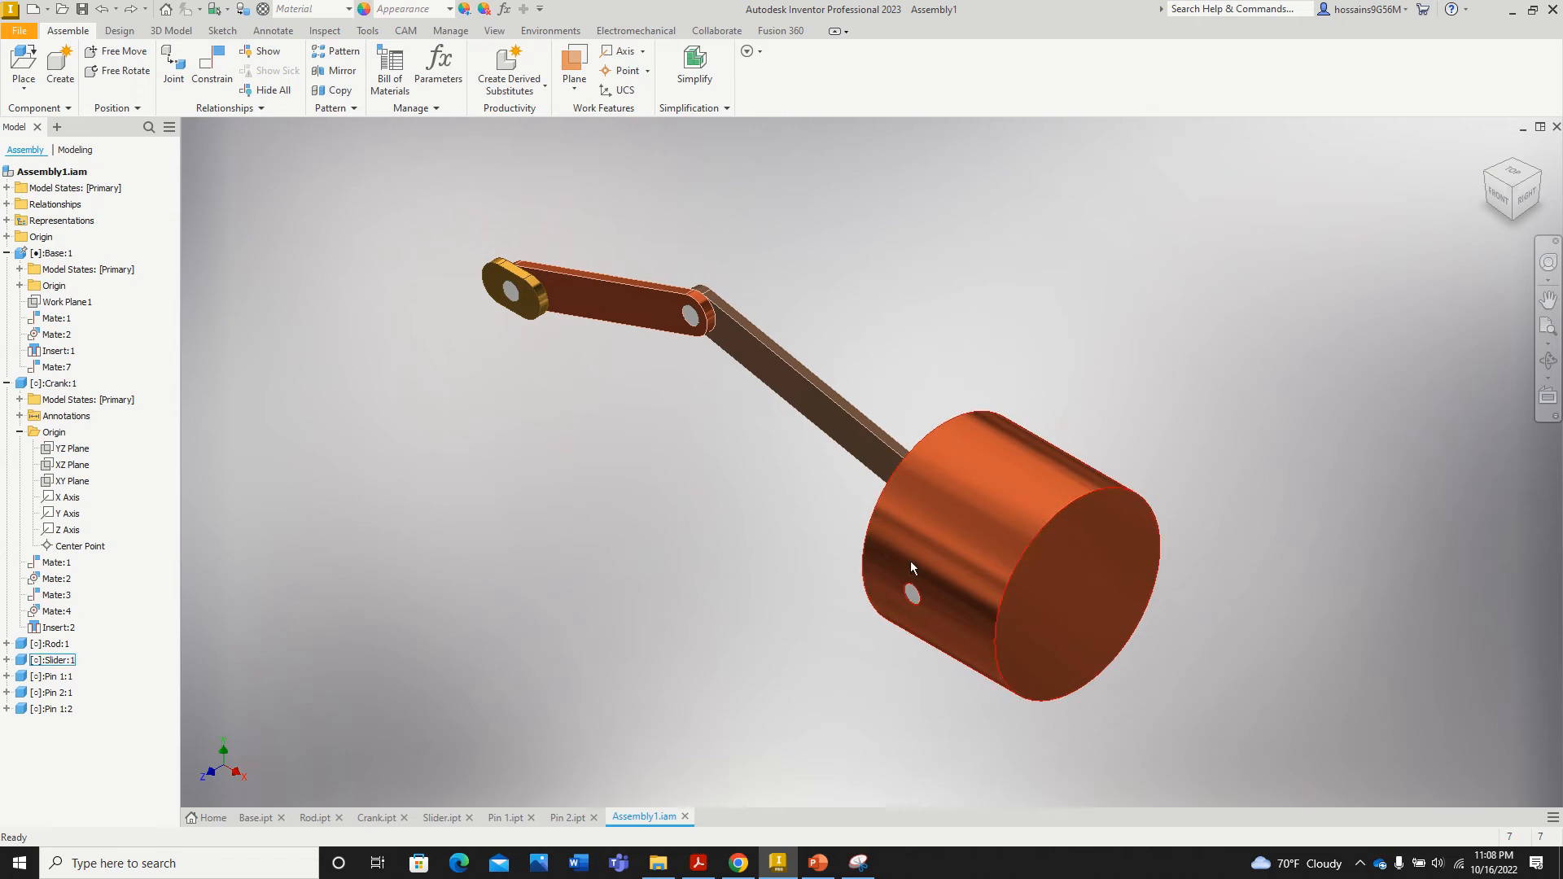
drag(906, 560, 888, 388)
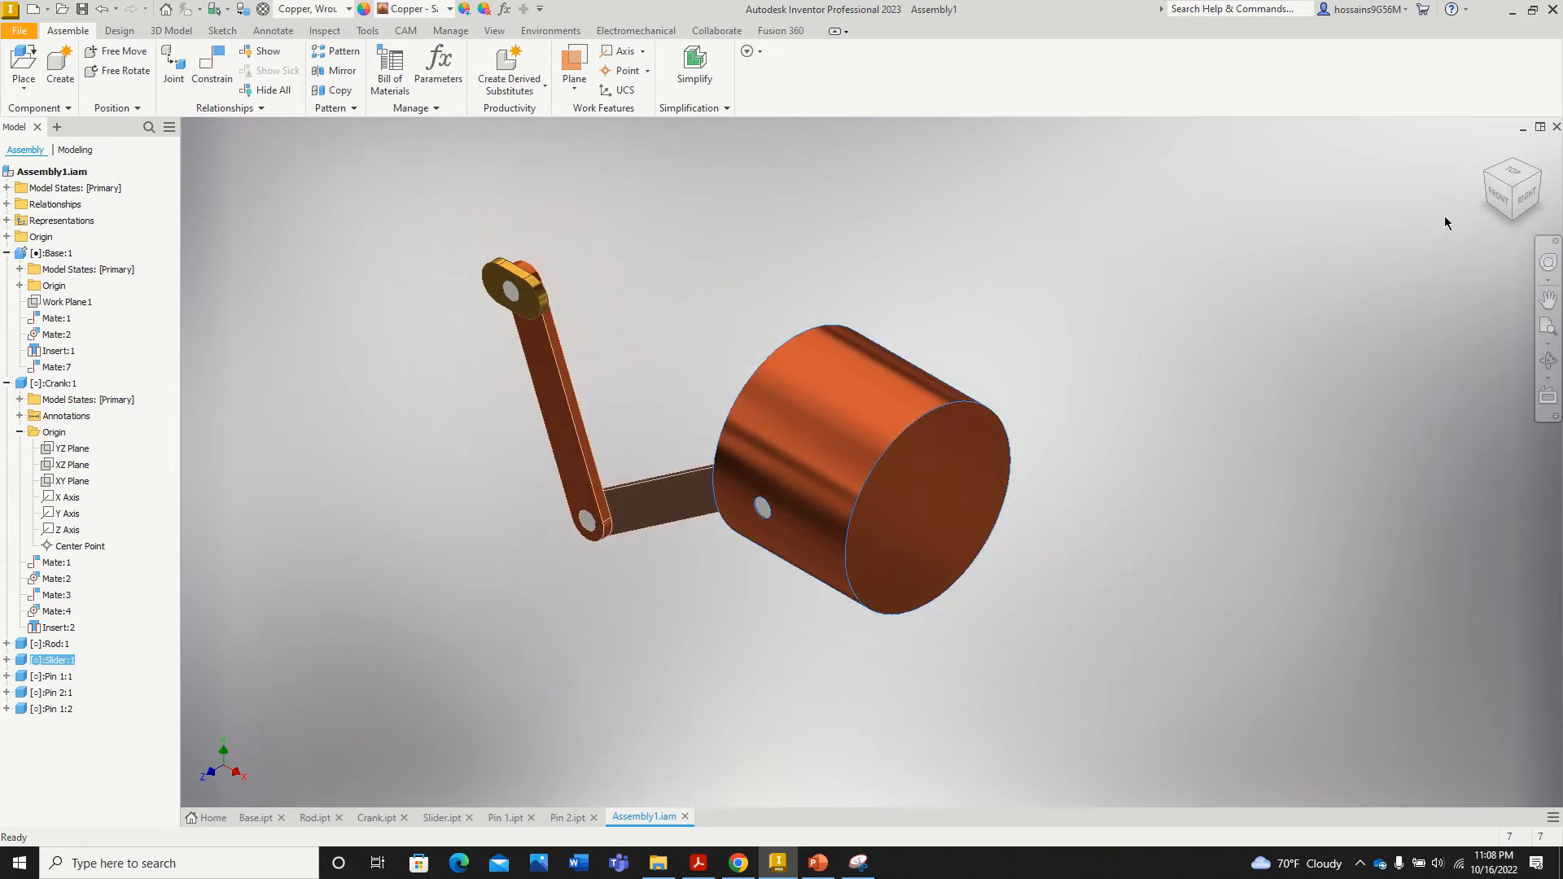
drag(1516, 163, 1289, 281)
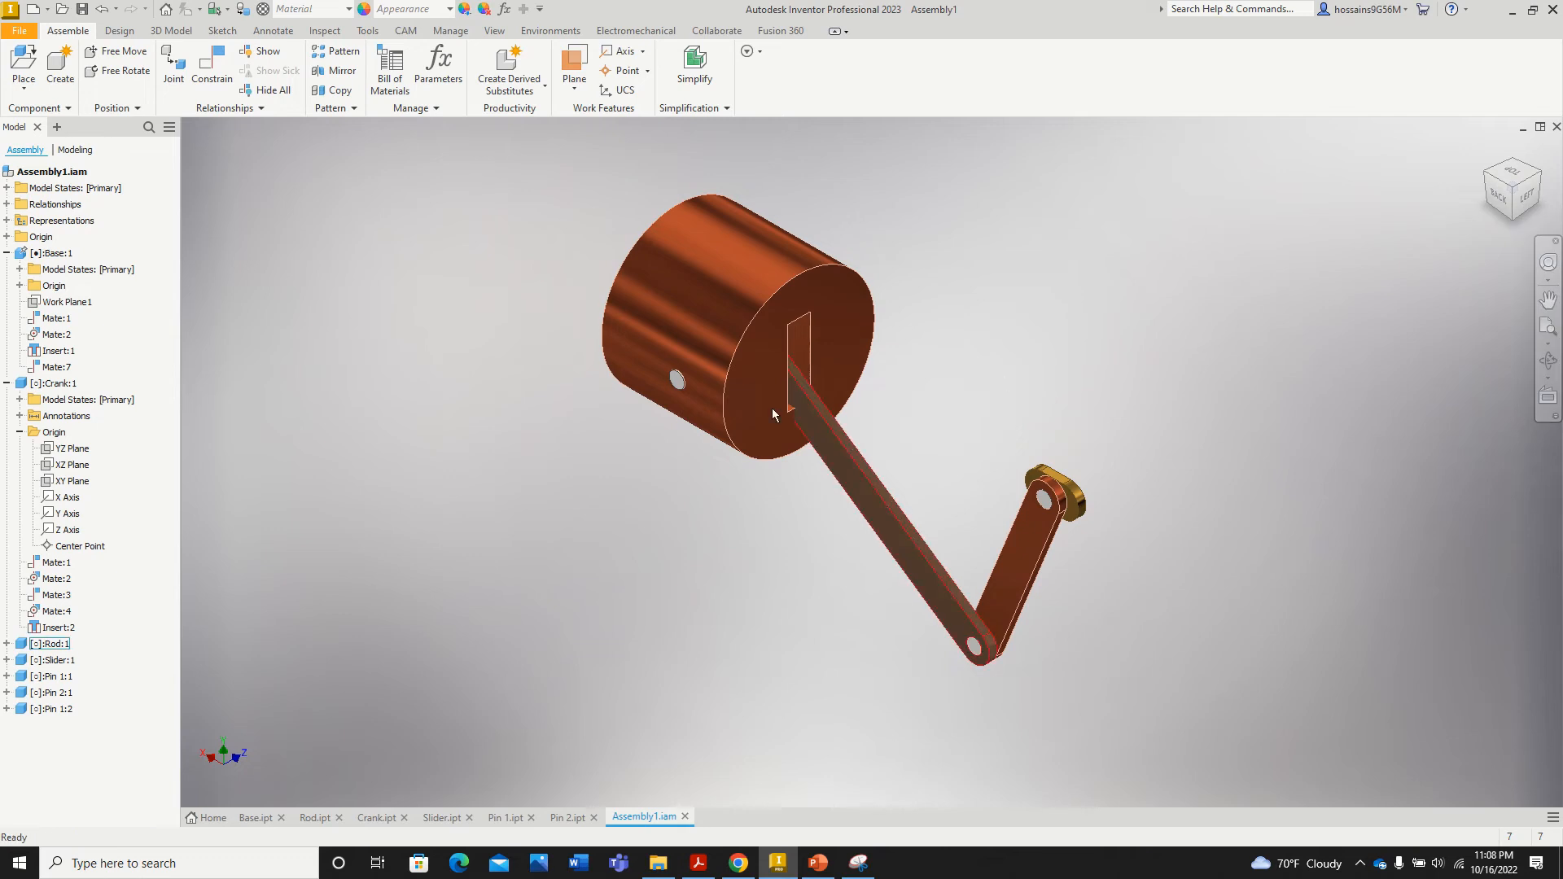
Step: Examine up close how the rod sits against the lower edge of the slider's slot, and the crank's joint at the base
scroll(794, 425, up, 5)
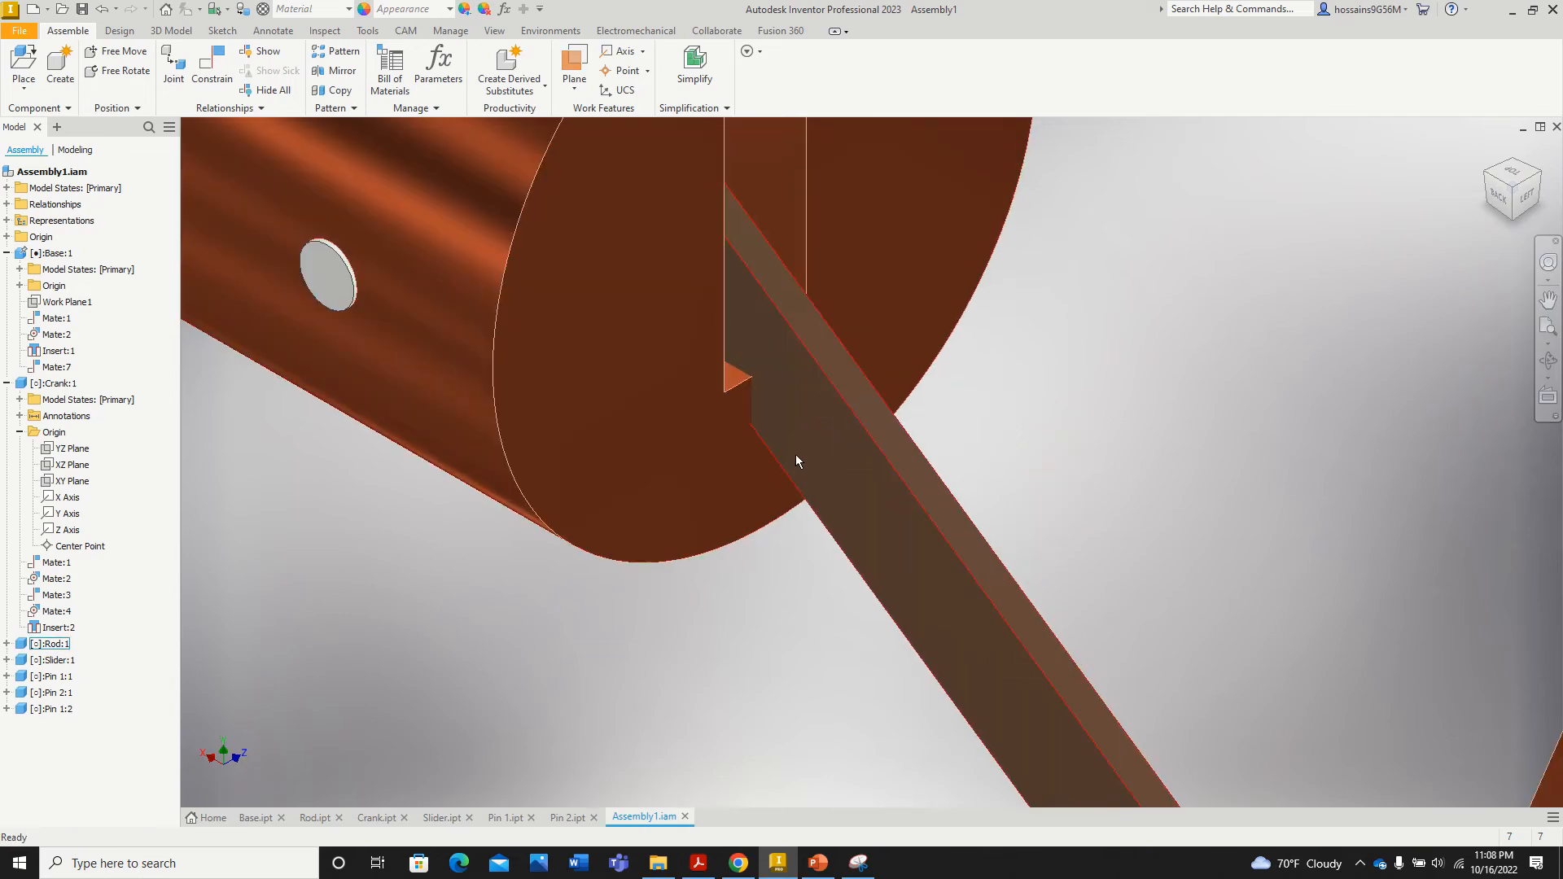
scroll(794, 440, down, 5)
scroll(779, 441, up, 5)
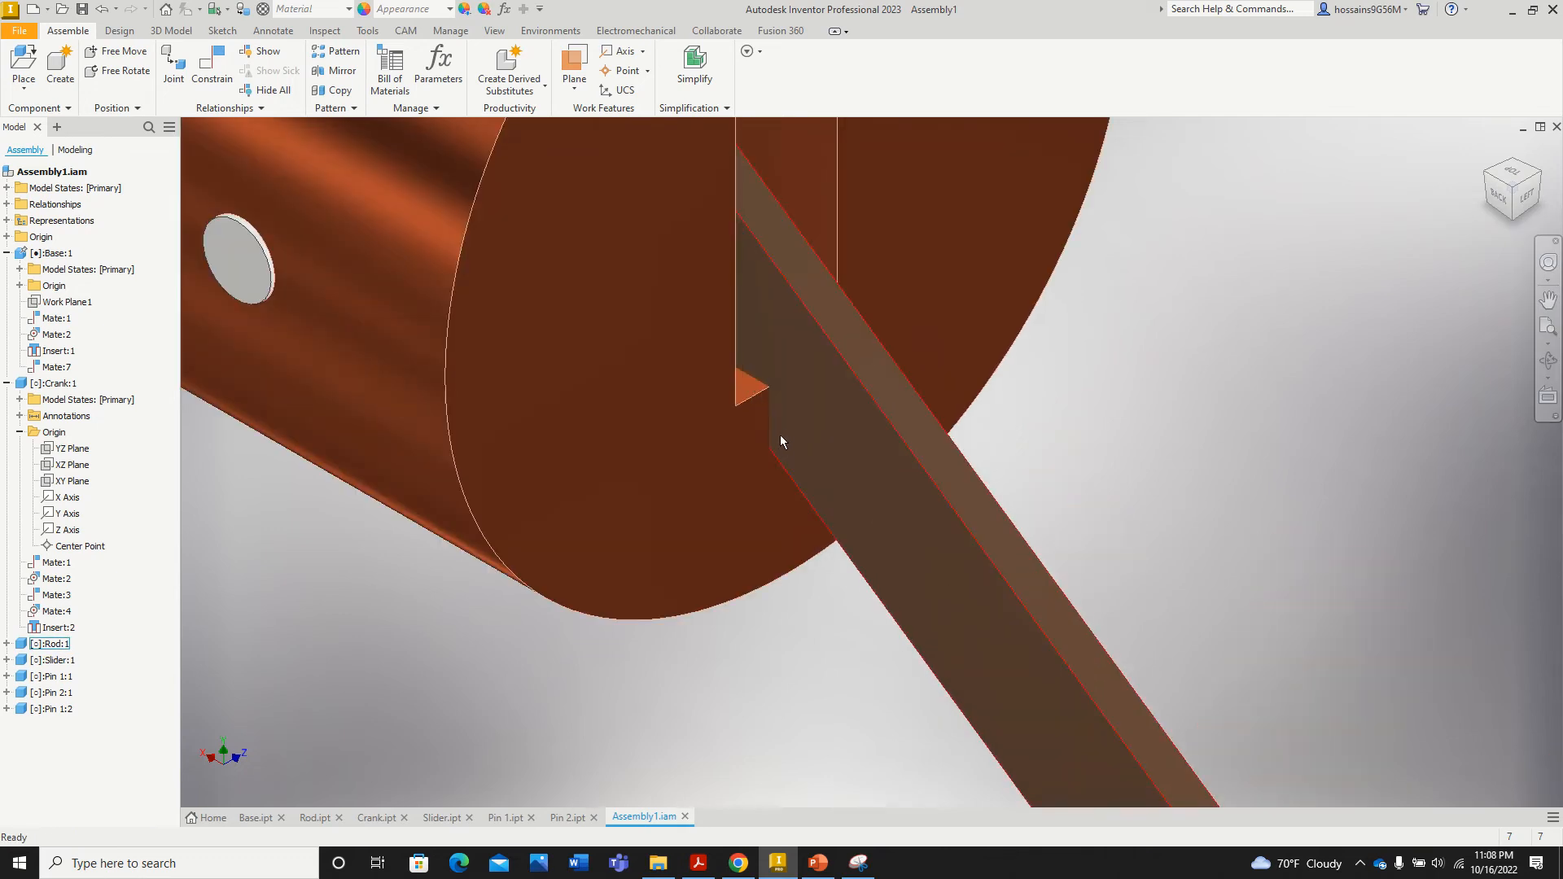
click(848, 389)
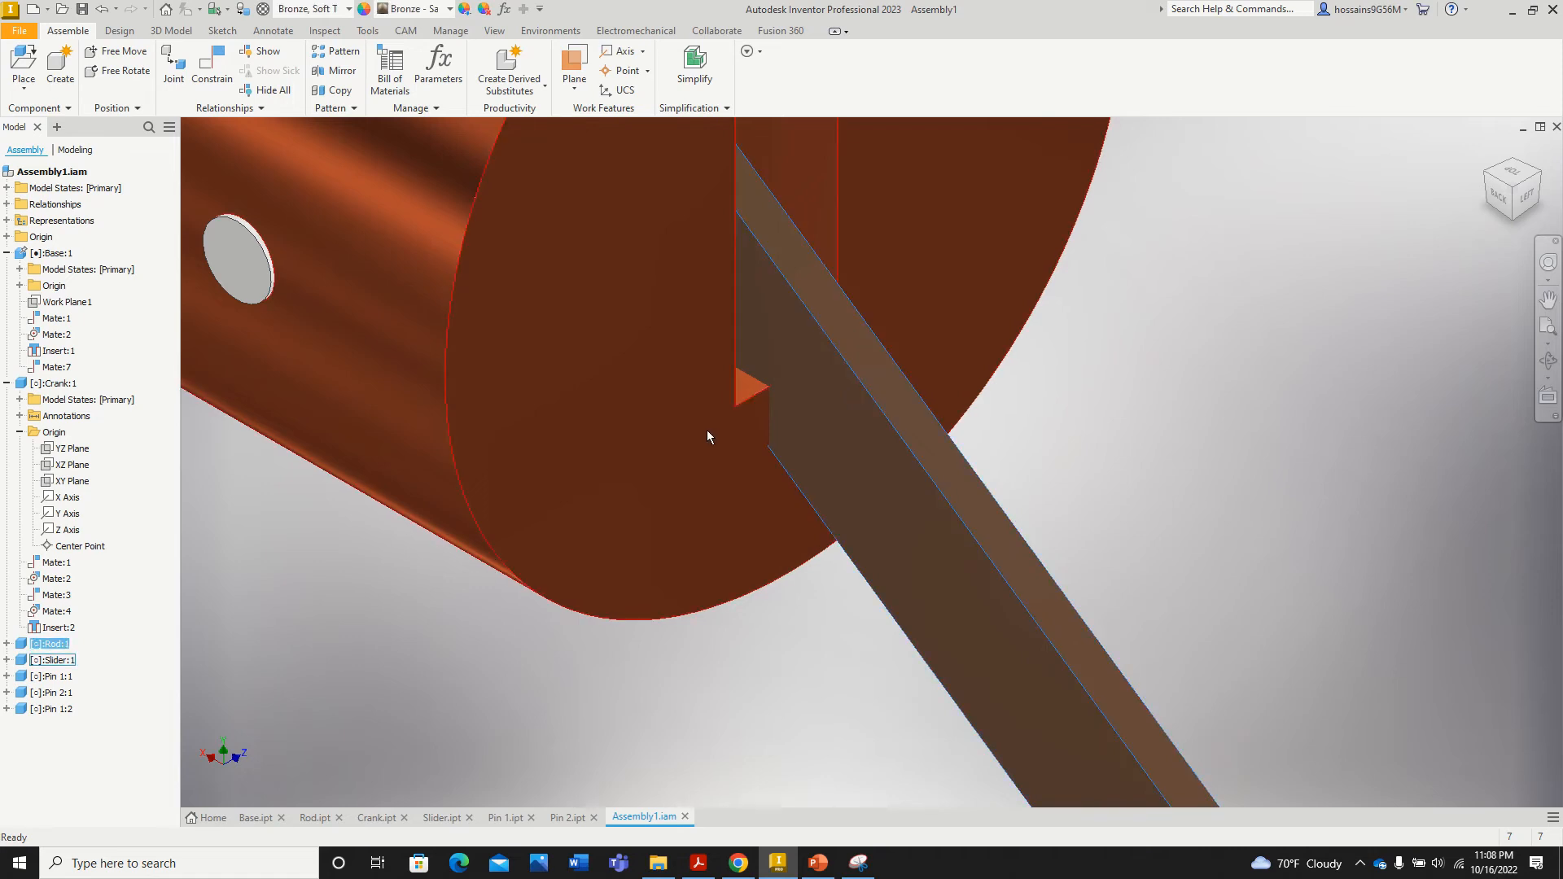
click(707, 430)
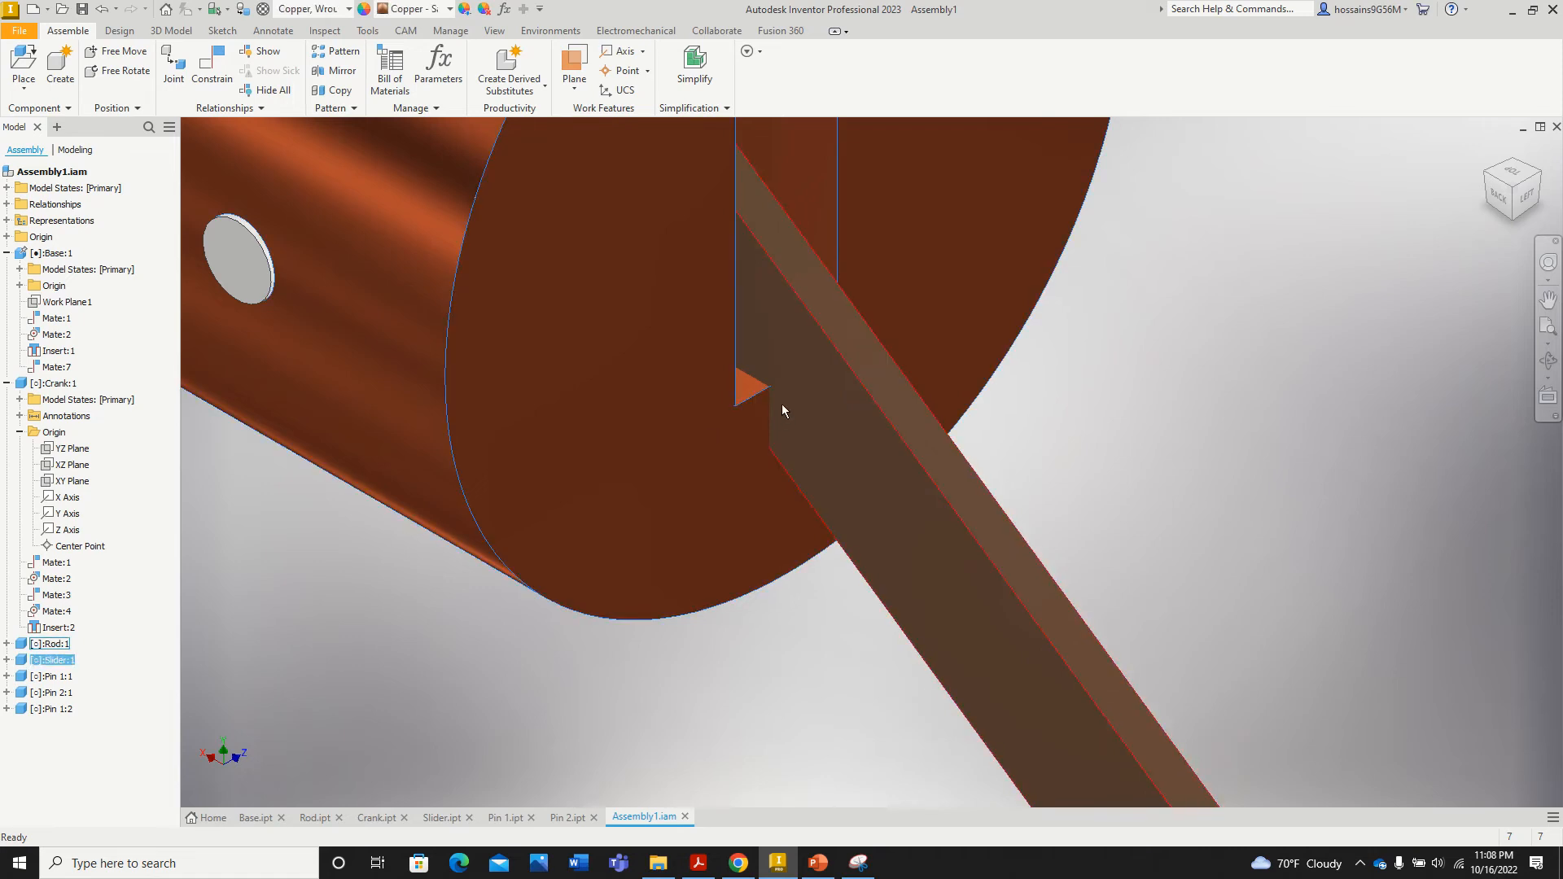
scroll(777, 407, up, 2)
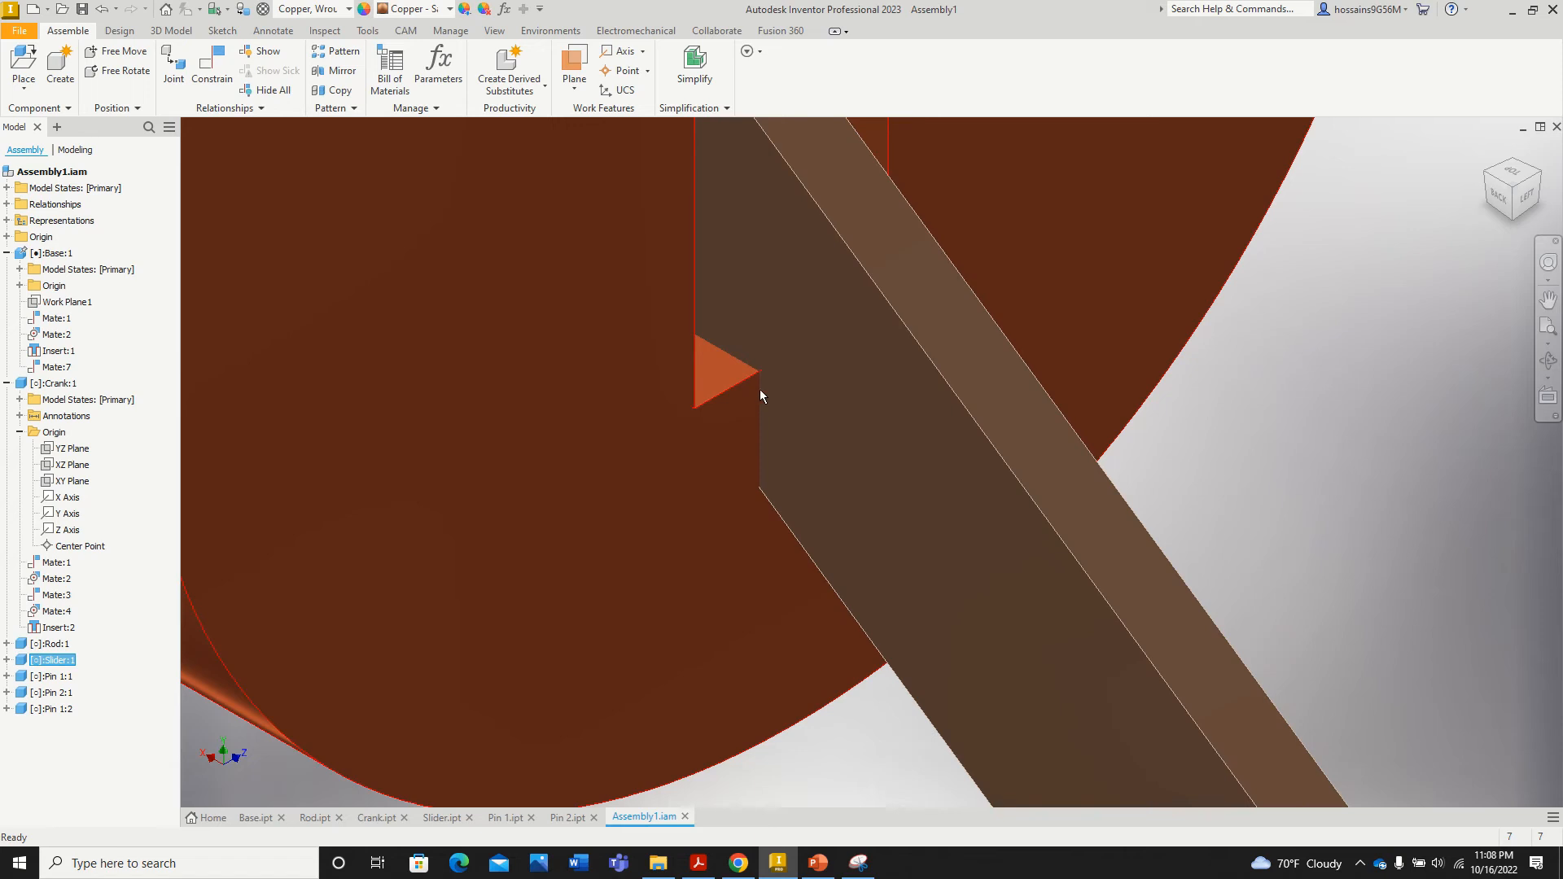
scroll(757, 392, down, 3)
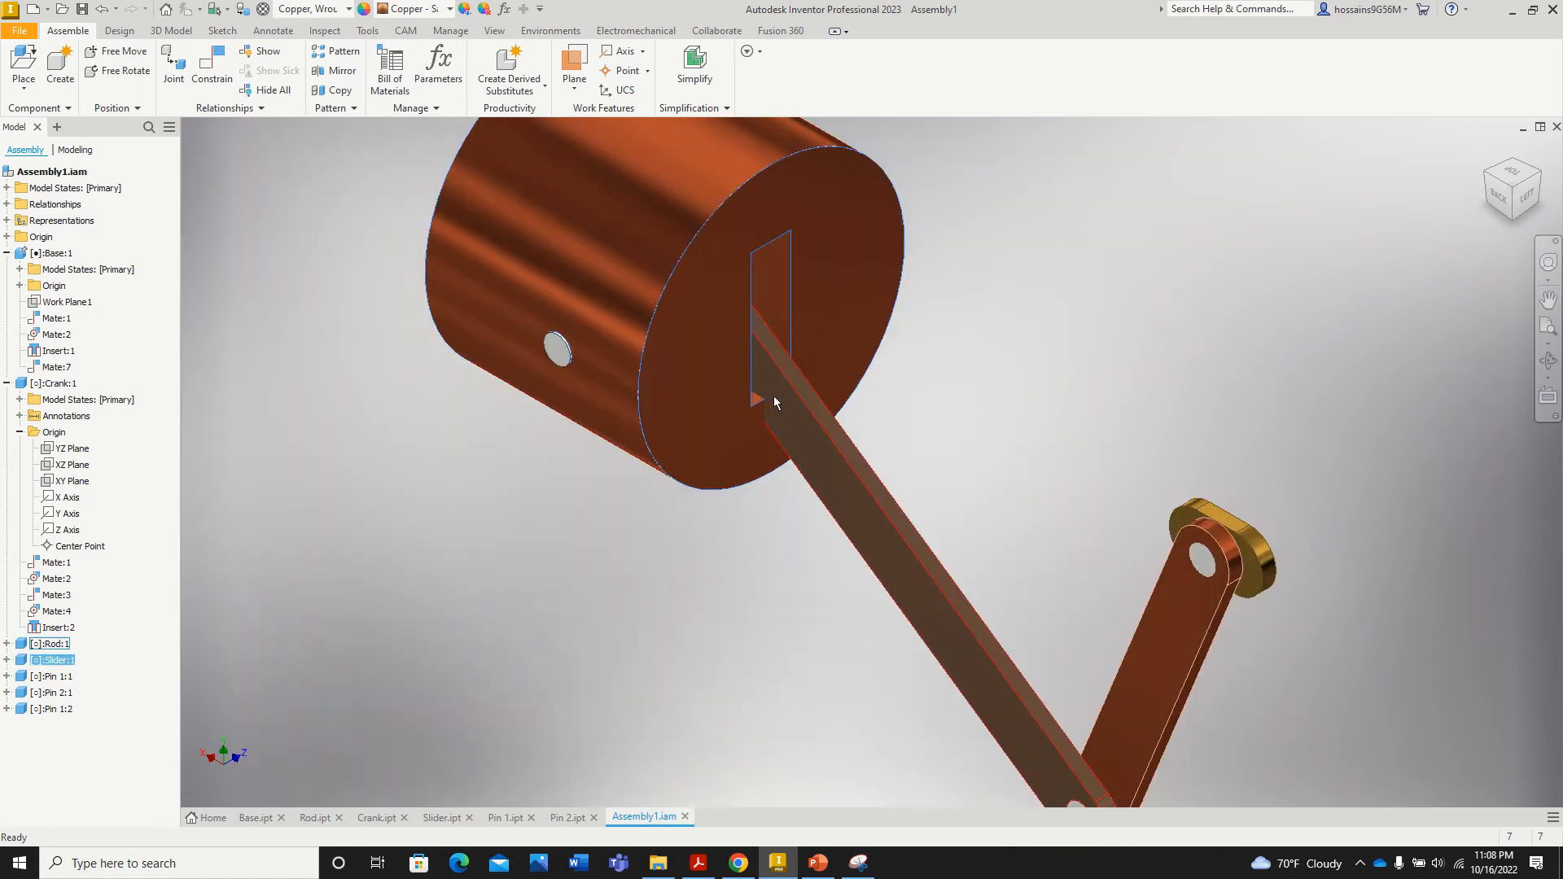
scroll(885, 415, down, 2)
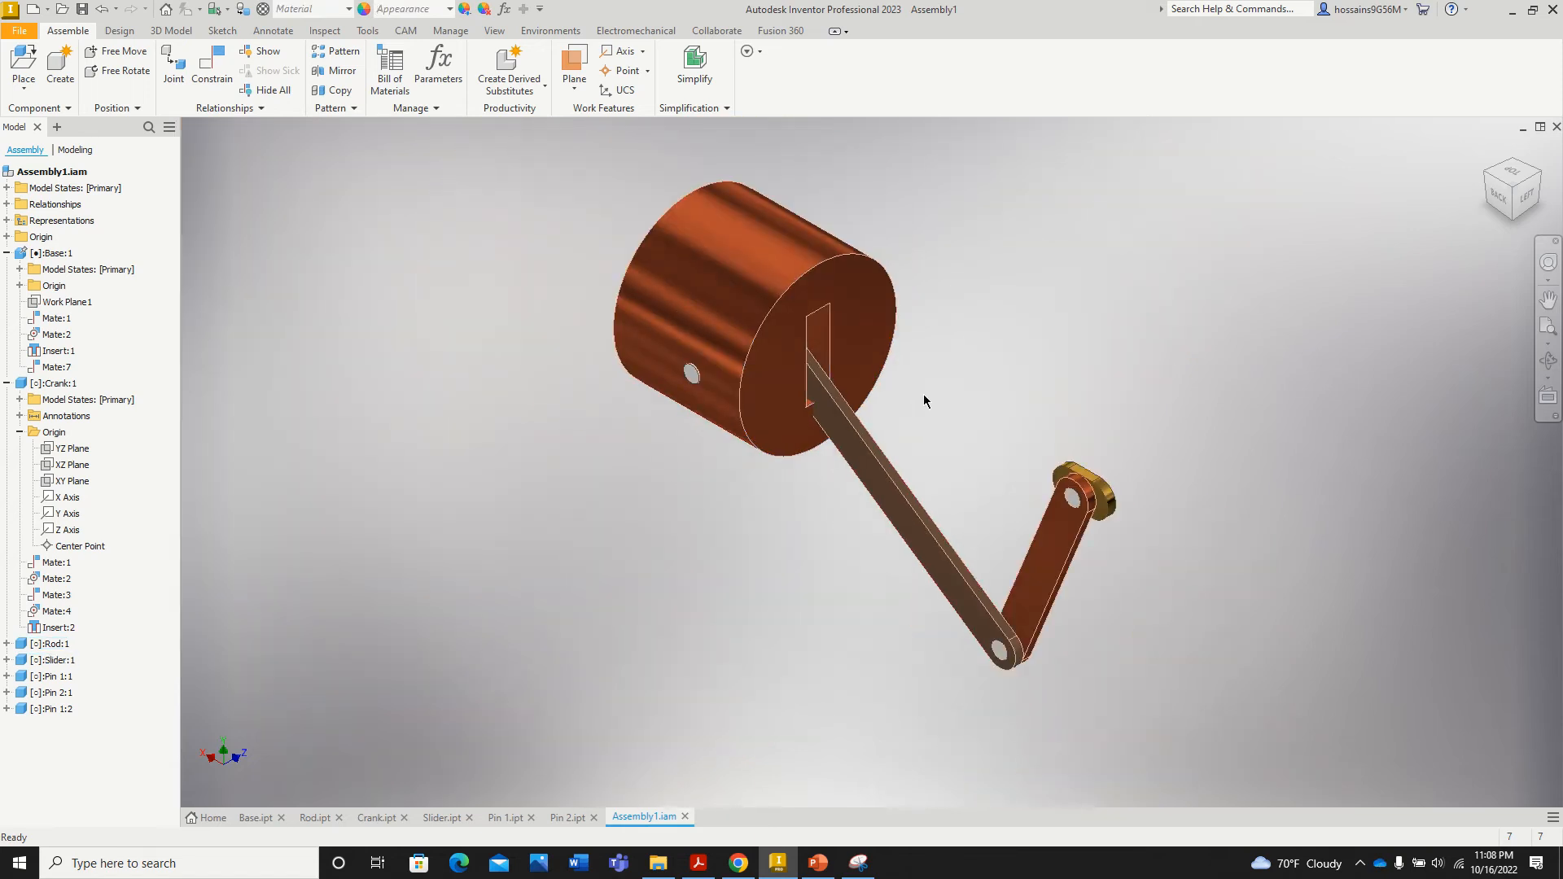
scroll(923, 398, up, 3)
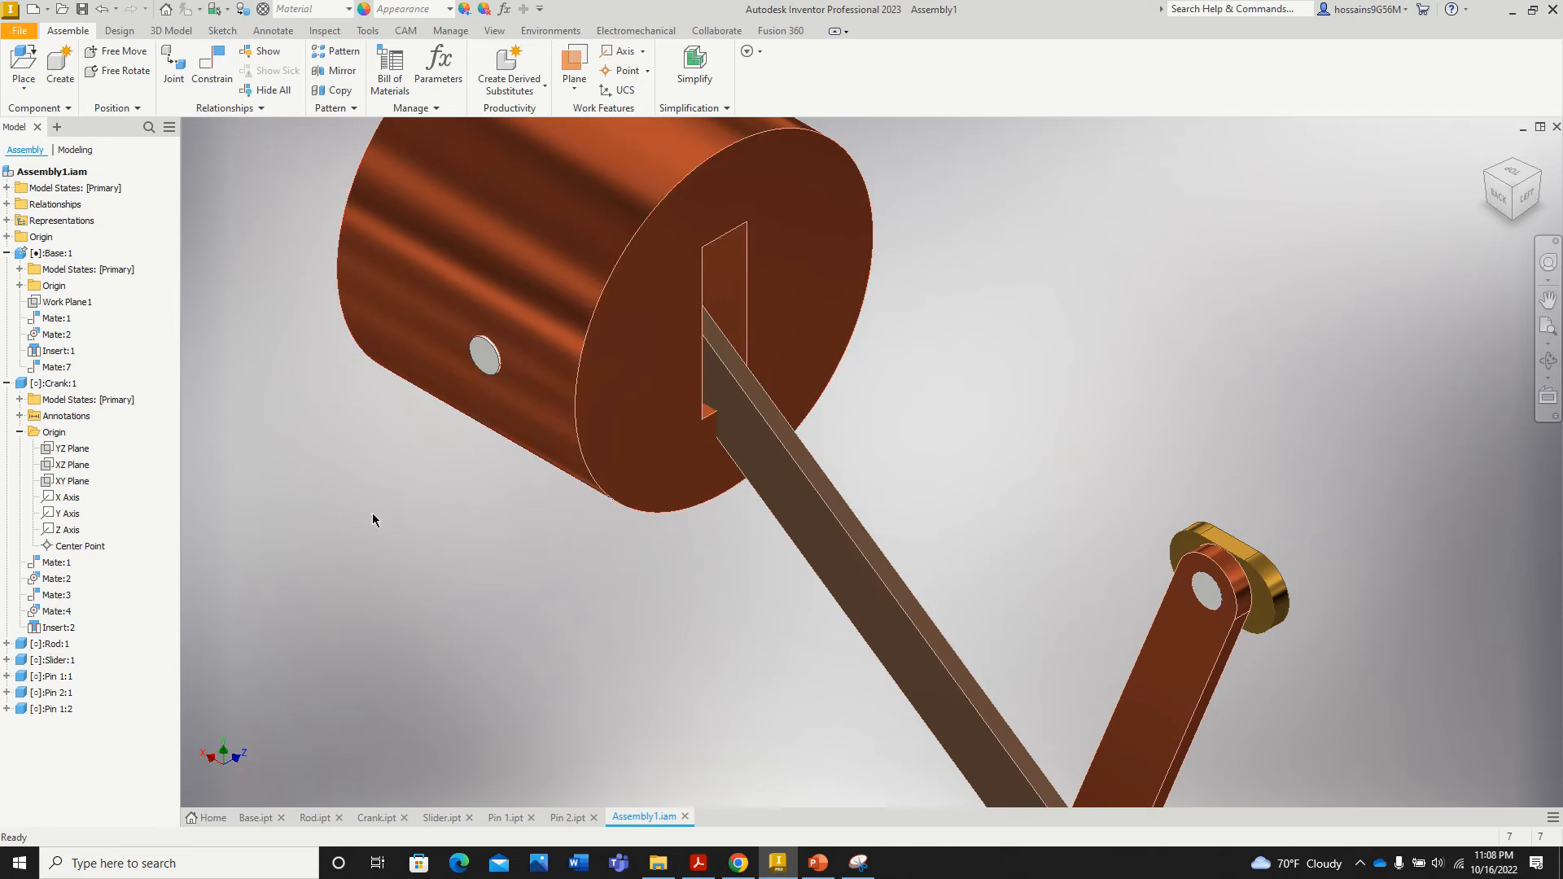
scroll(776, 521, down, 3)
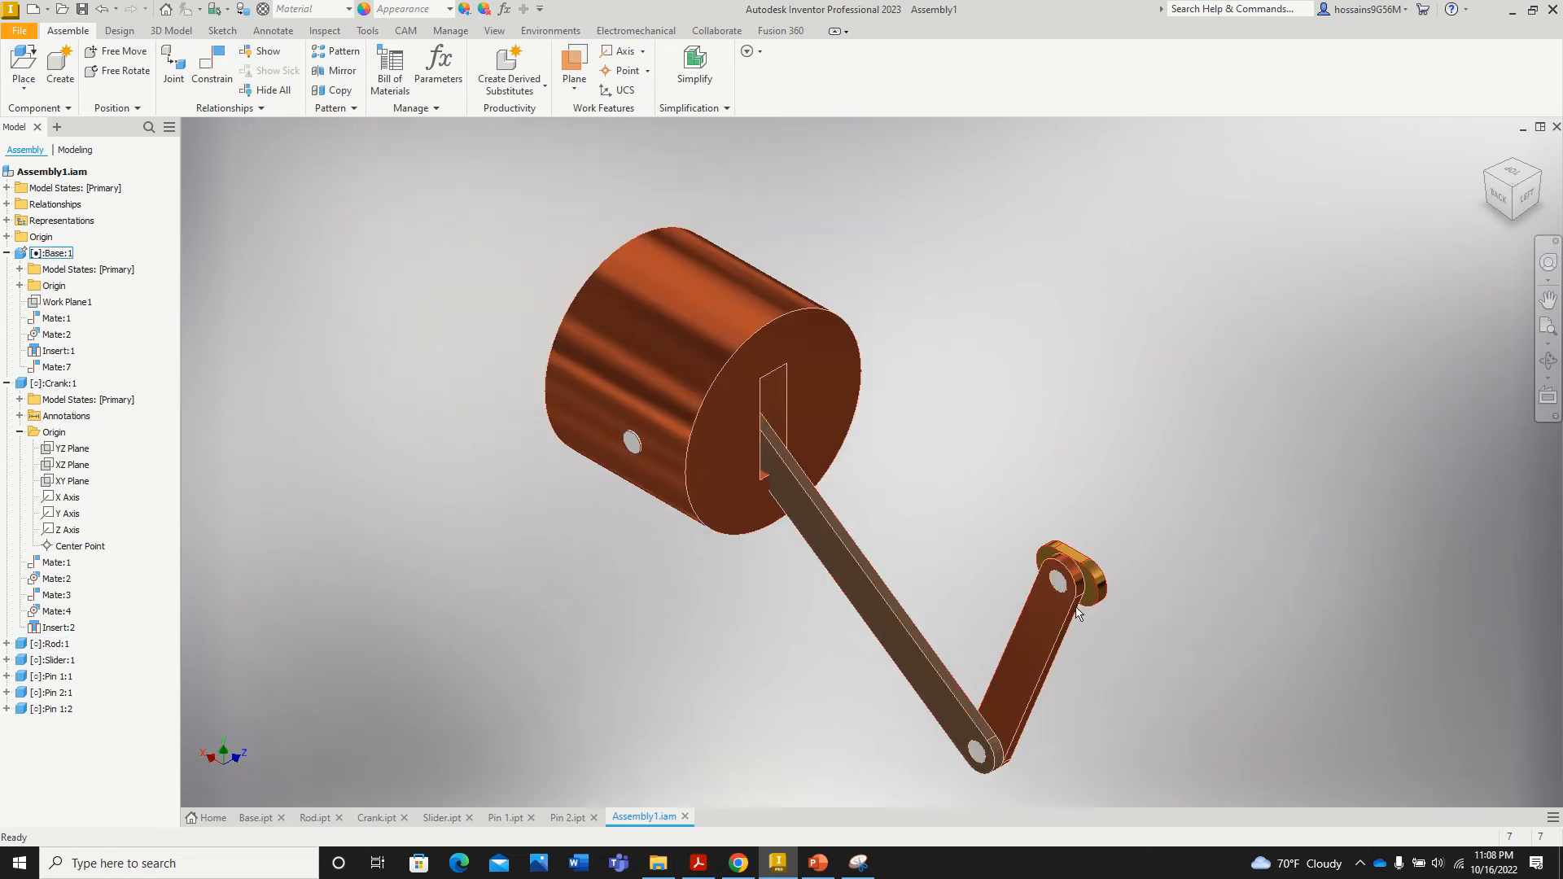
scroll(1077, 613, up, 3)
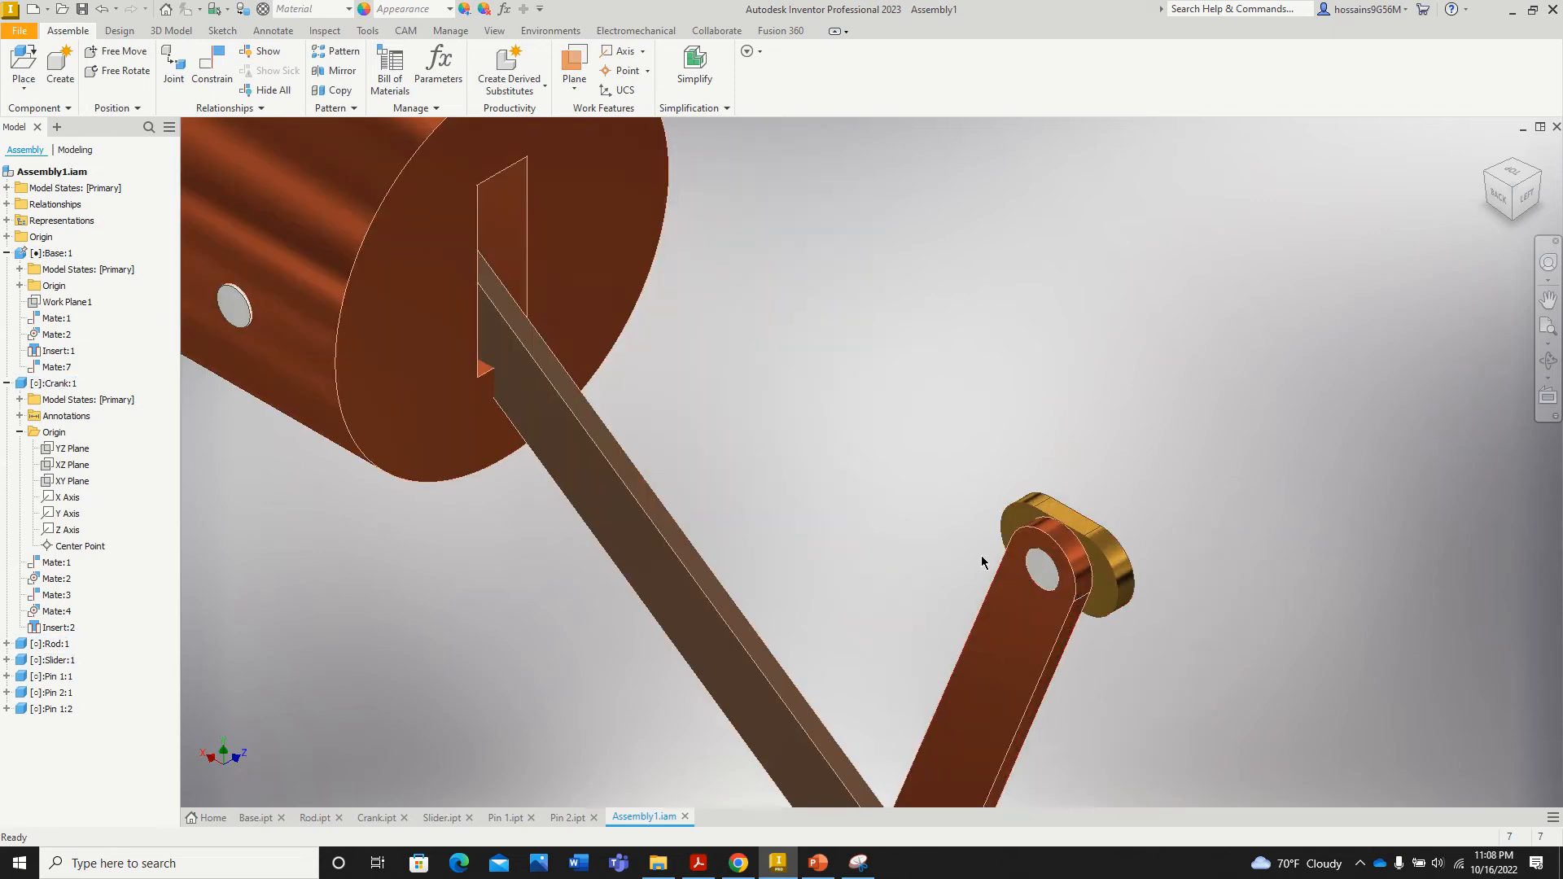
Step: Make the XZ origin plane of Base:1 visible in the assembly
click(7, 253)
click(8, 253)
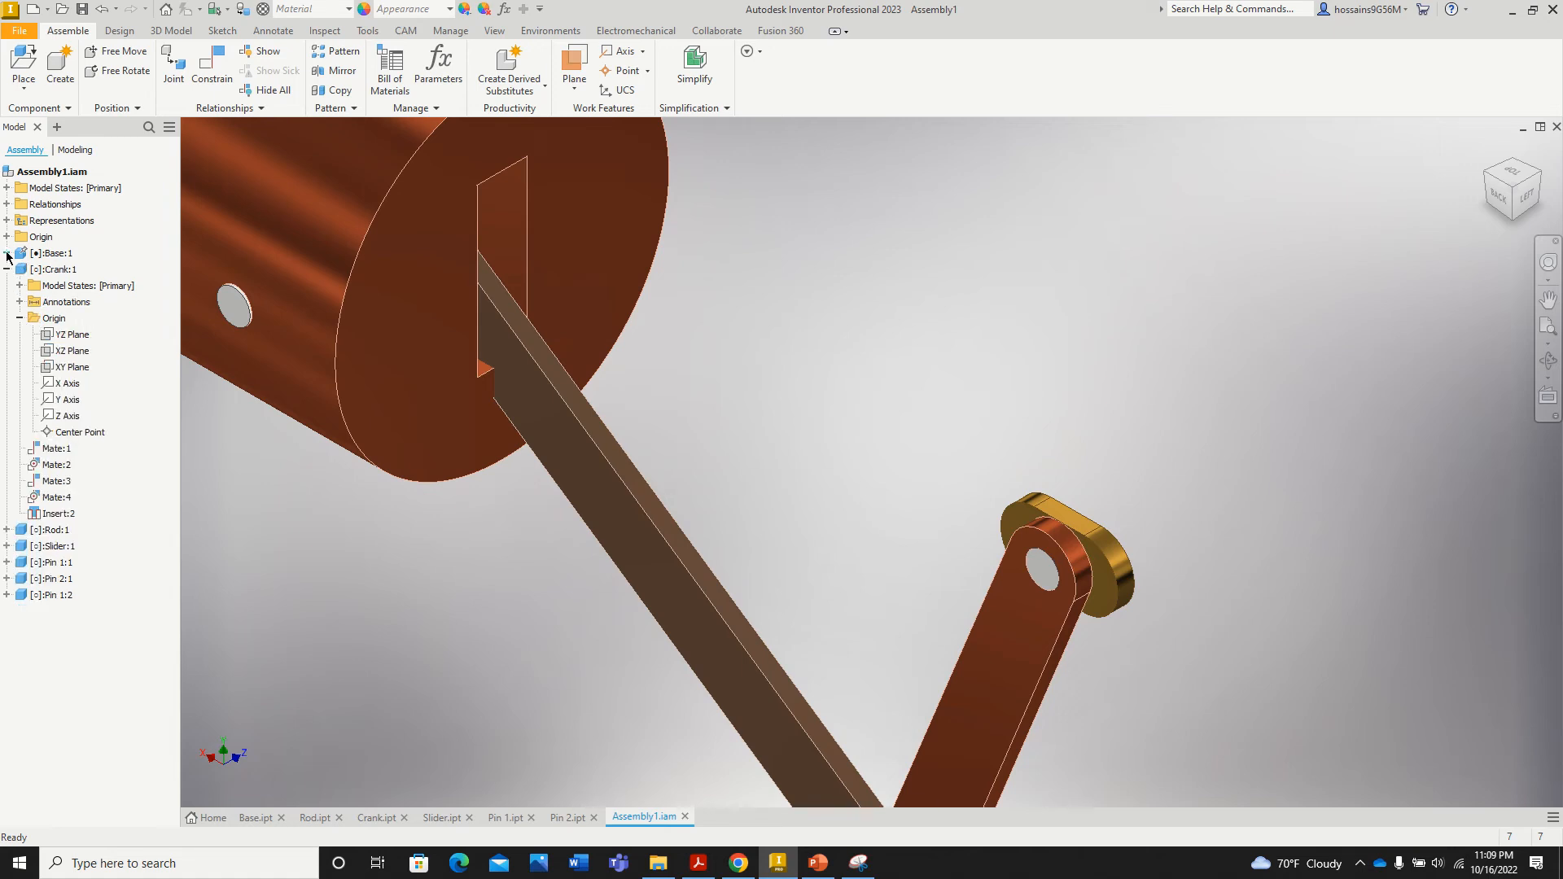
click(20, 286)
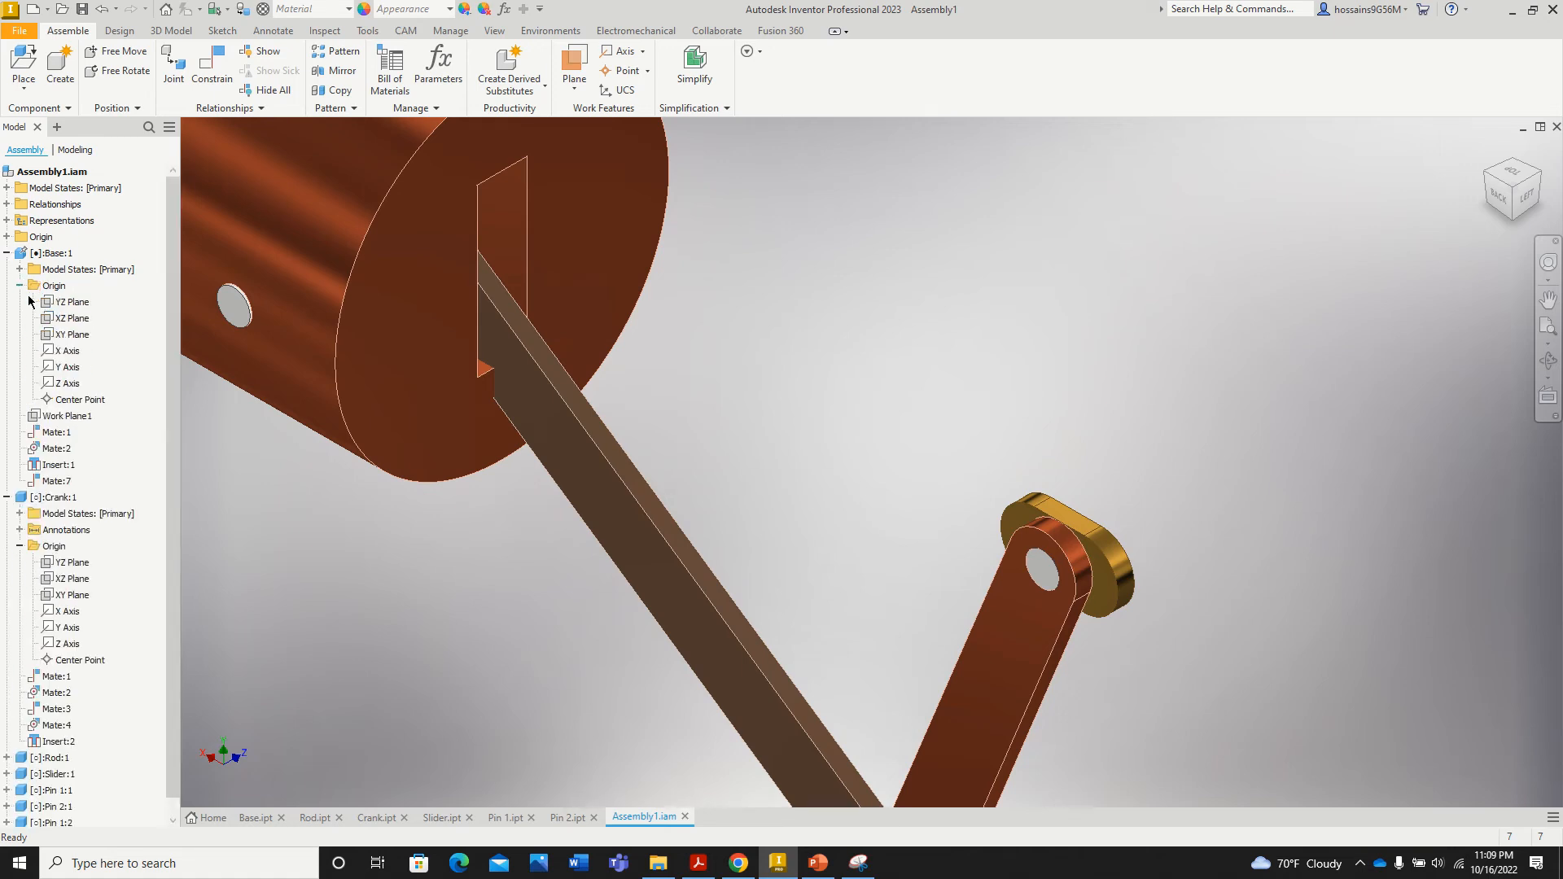
click(72, 319)
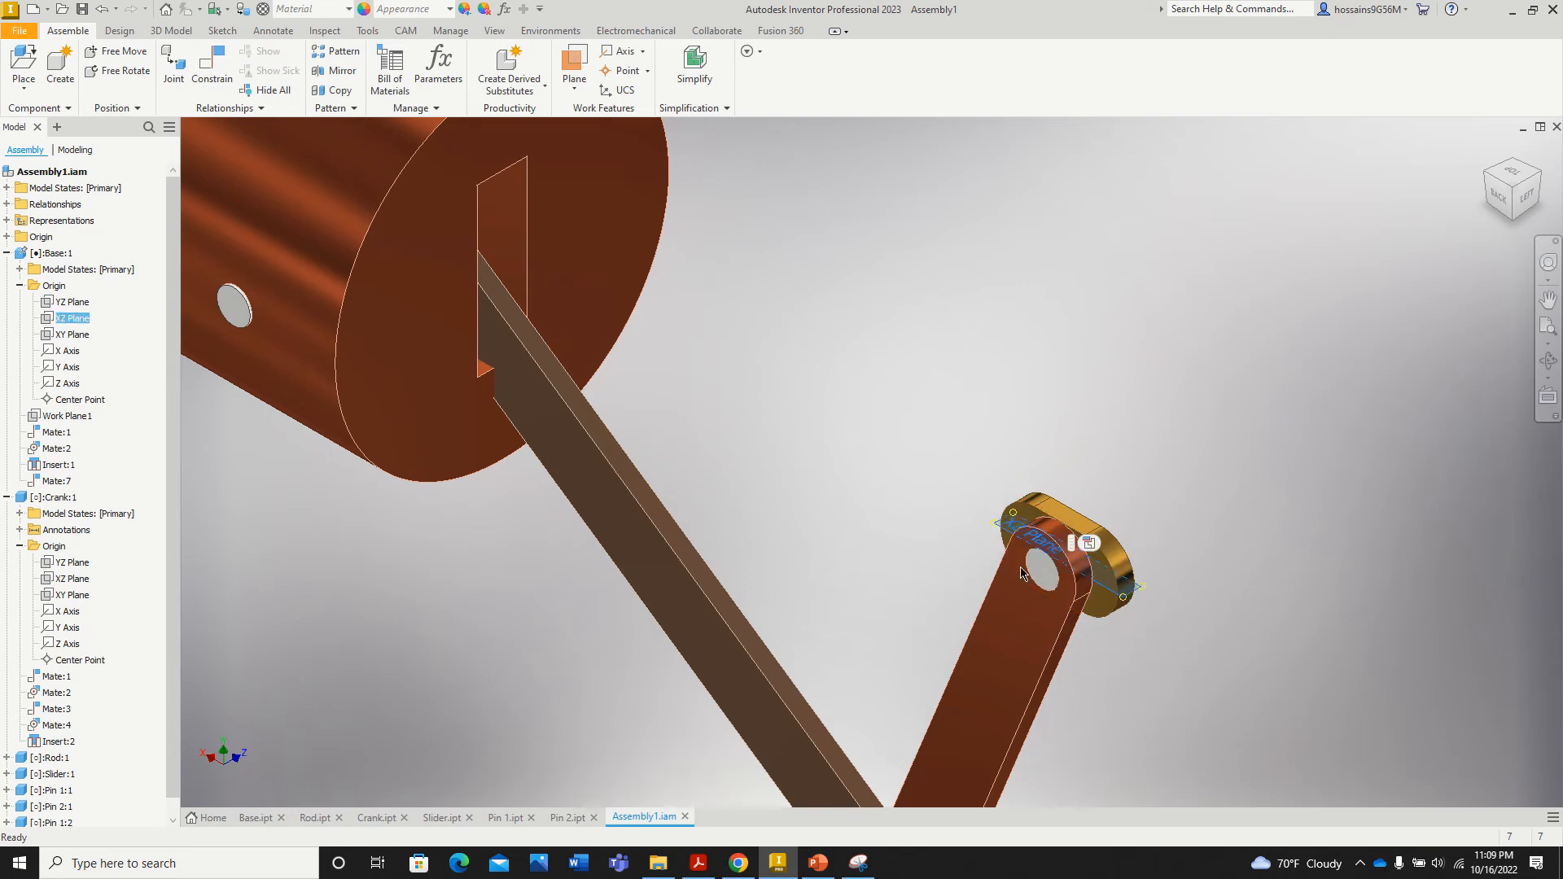
scroll(1099, 566, down, 5)
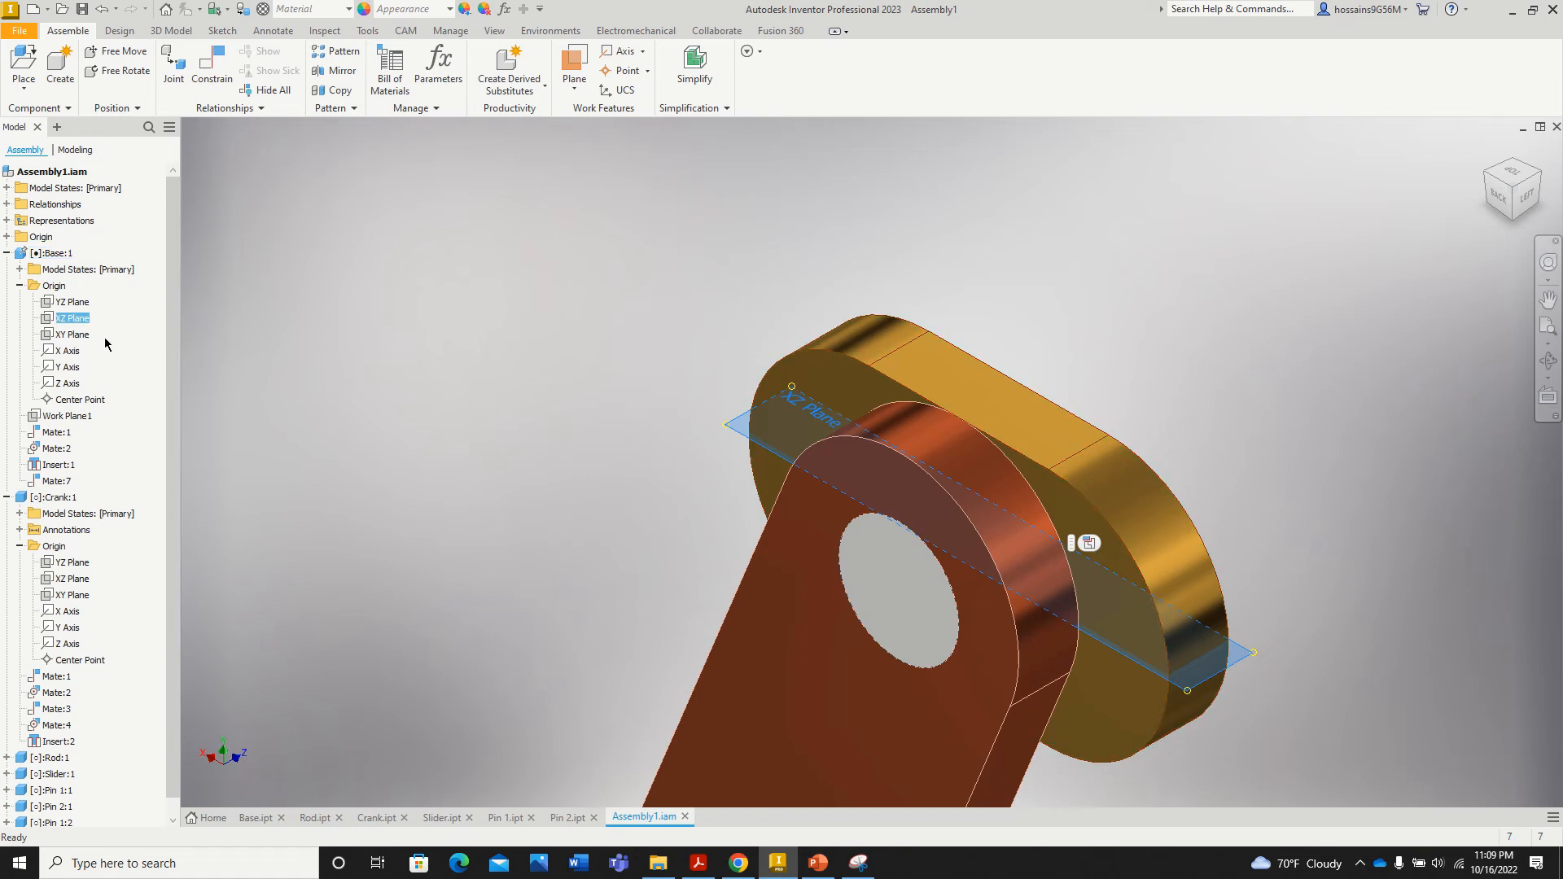
right_click(83, 319)
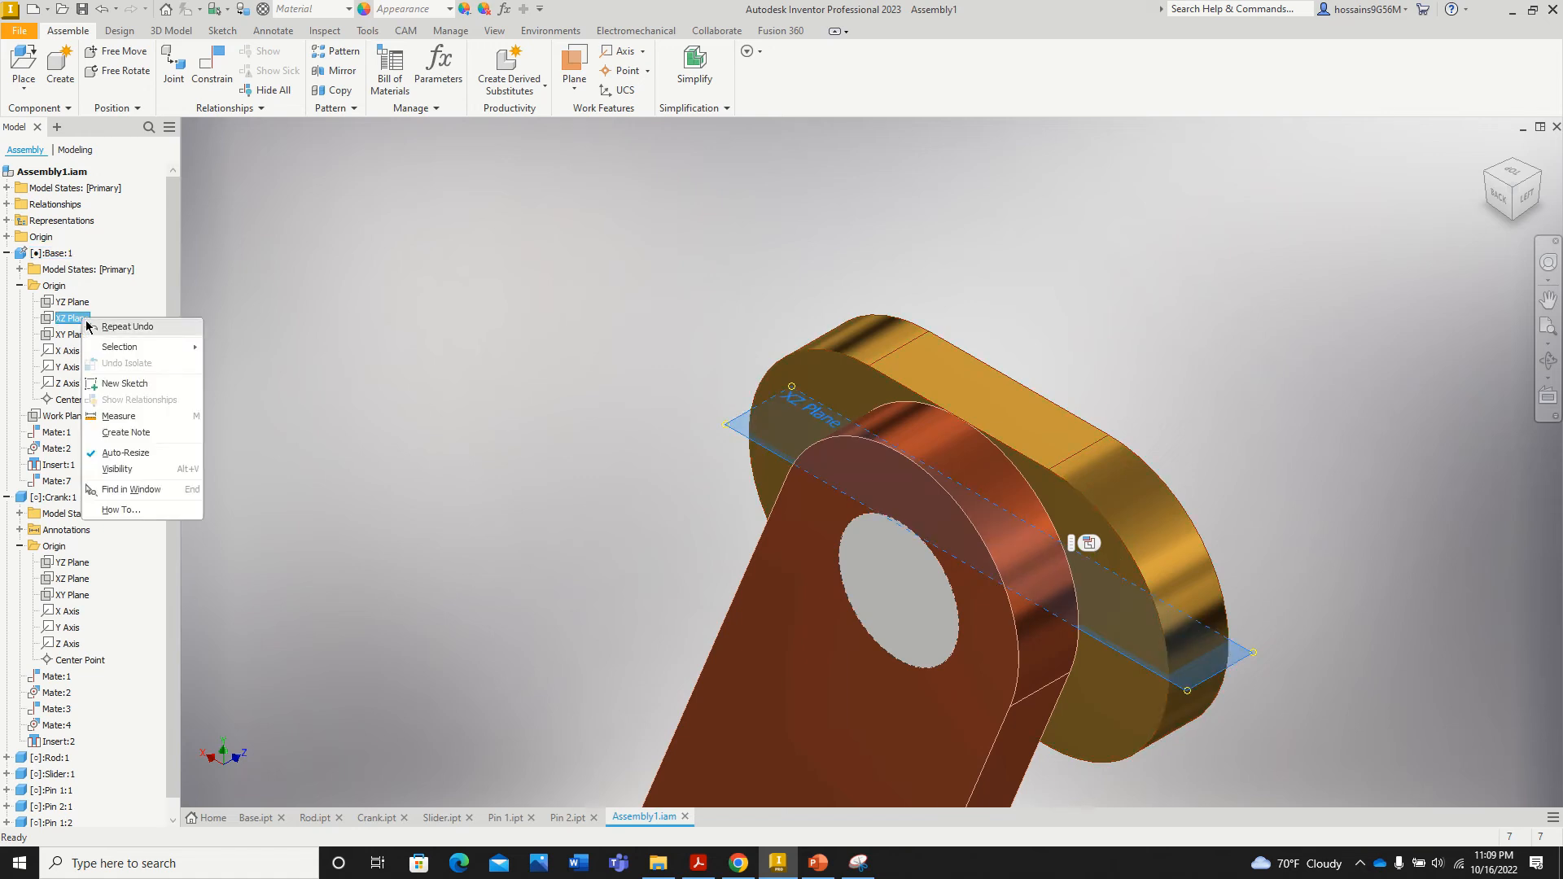
click(117, 471)
scroll(578, 472, up, 5)
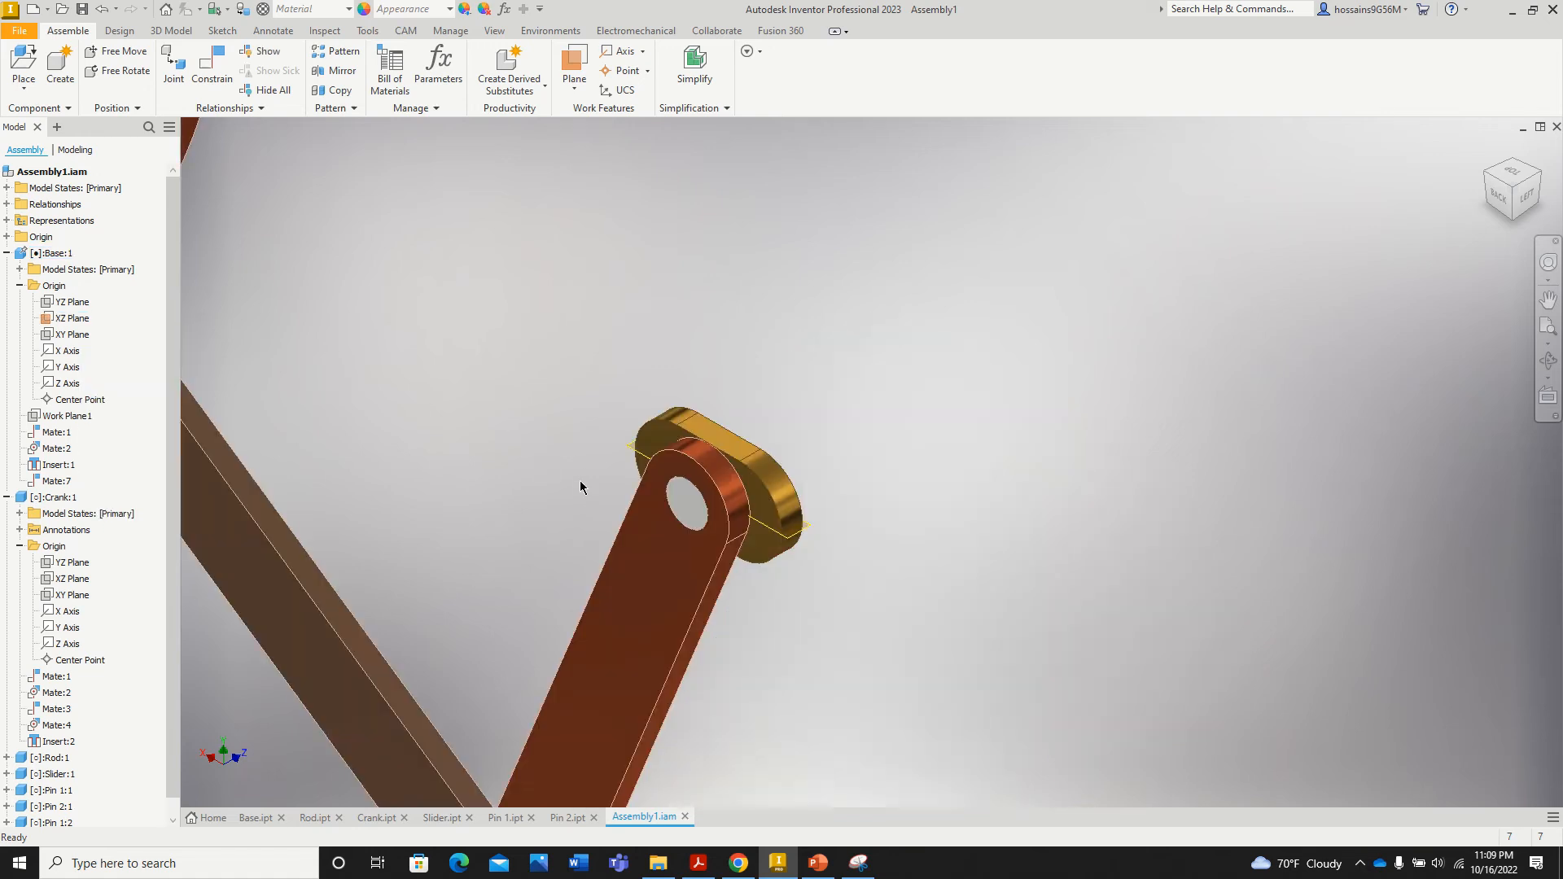
Step: Make the XZ origin plane of Crank:1 visible in the assembly
click(7, 497)
click(6, 497)
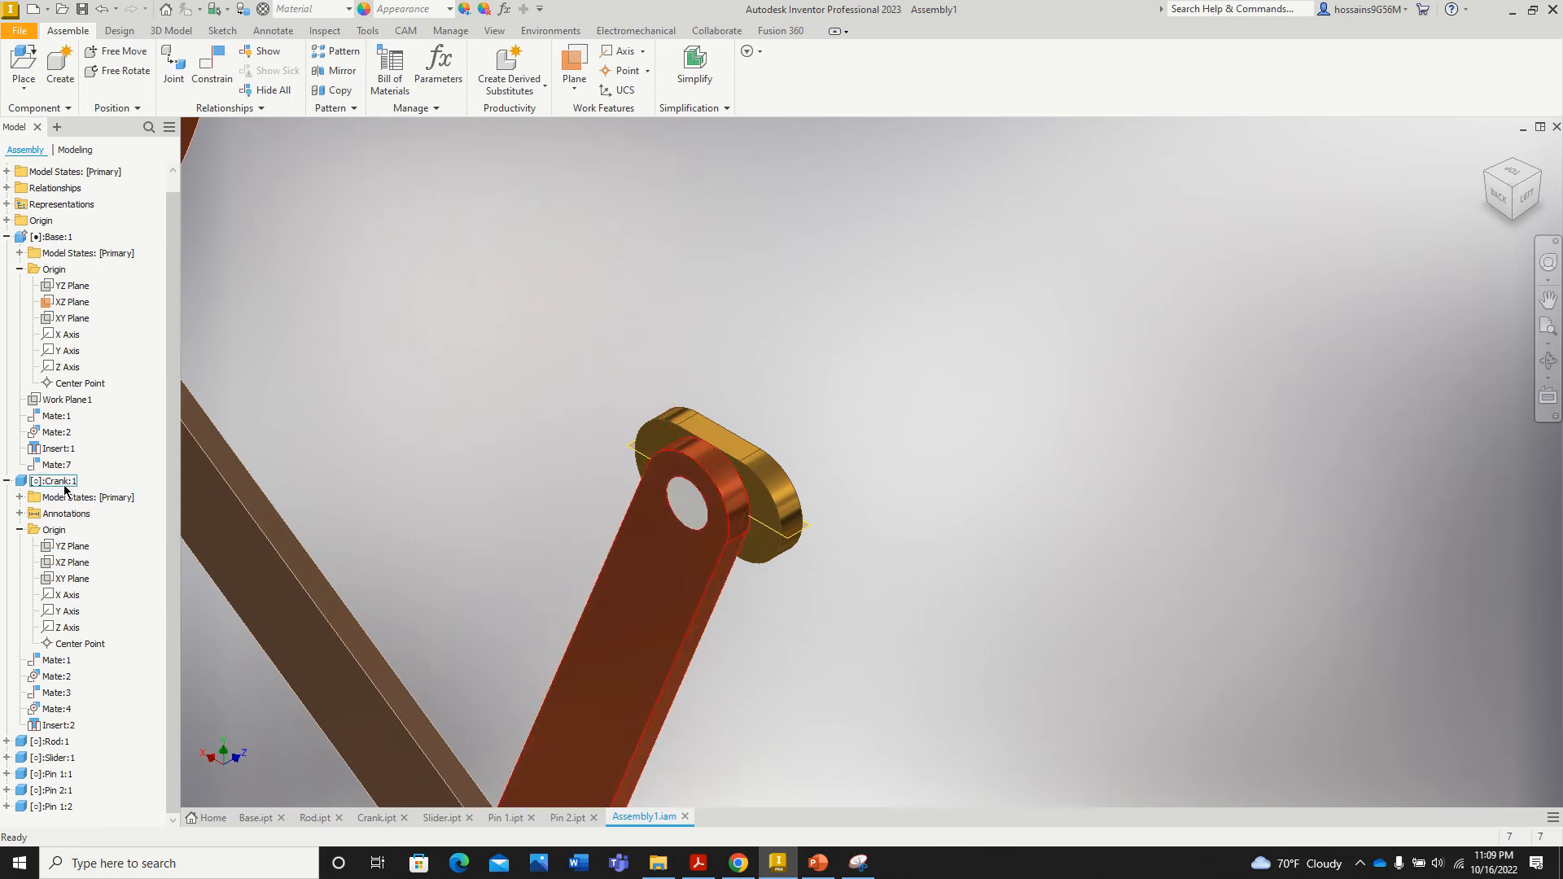
click(7, 236)
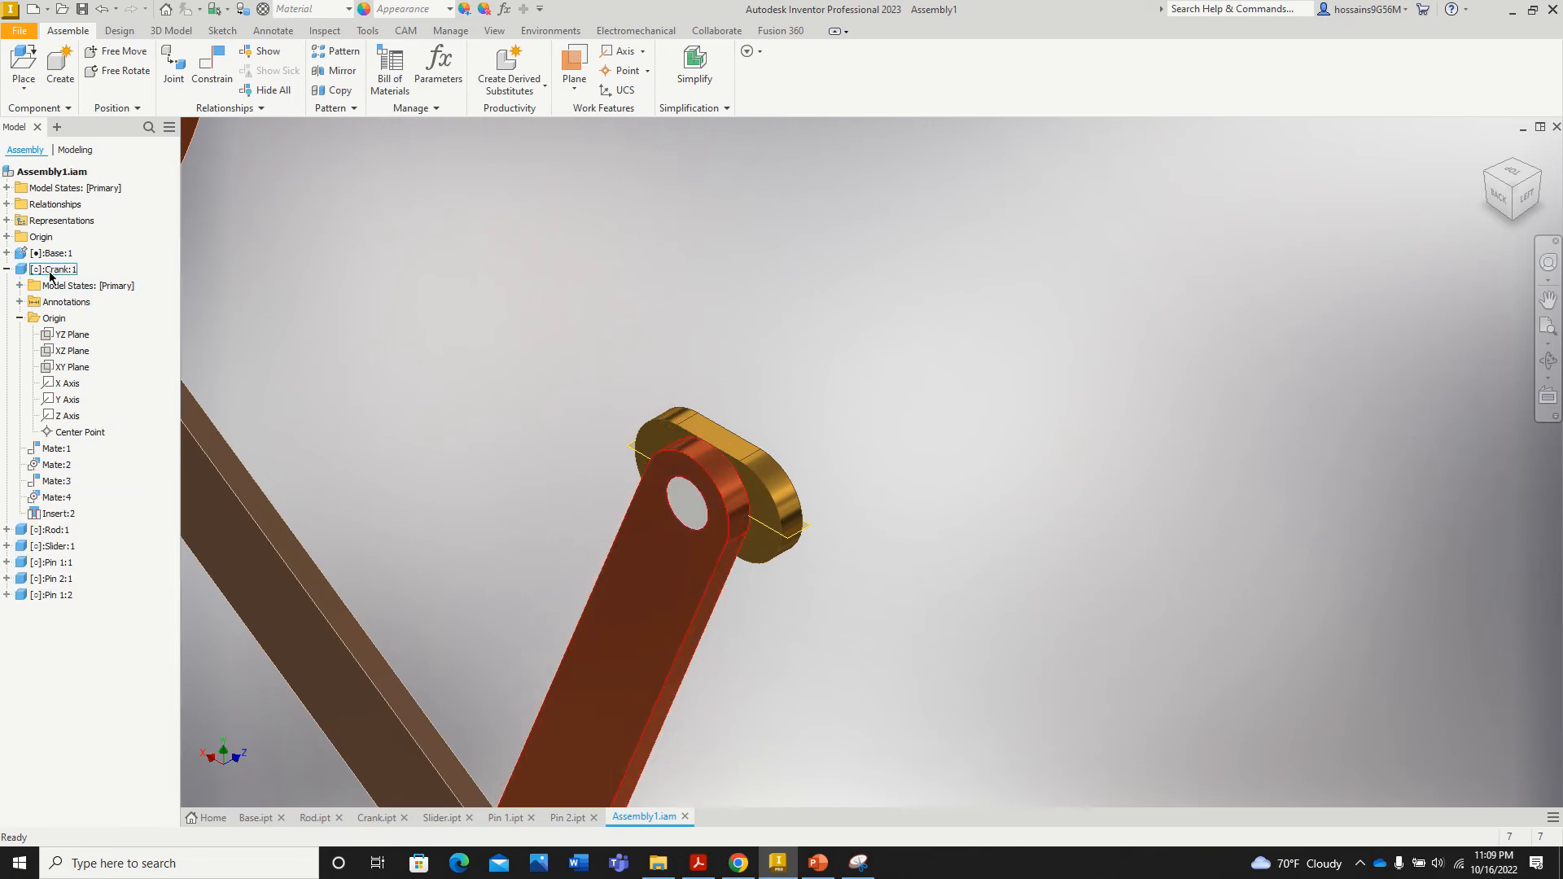
right_click(75, 357)
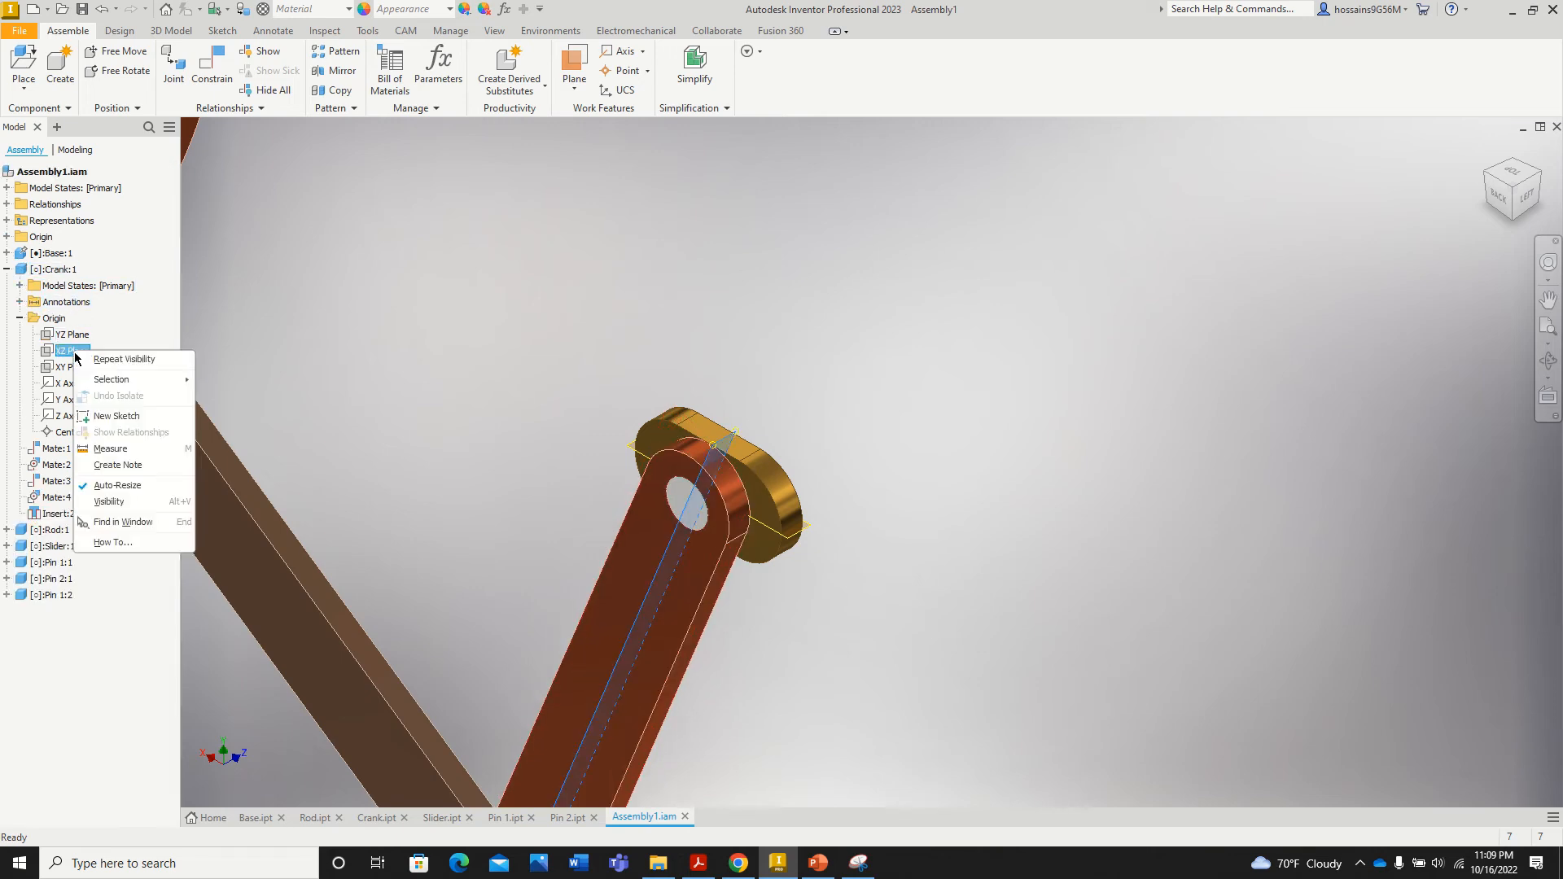
click(109, 503)
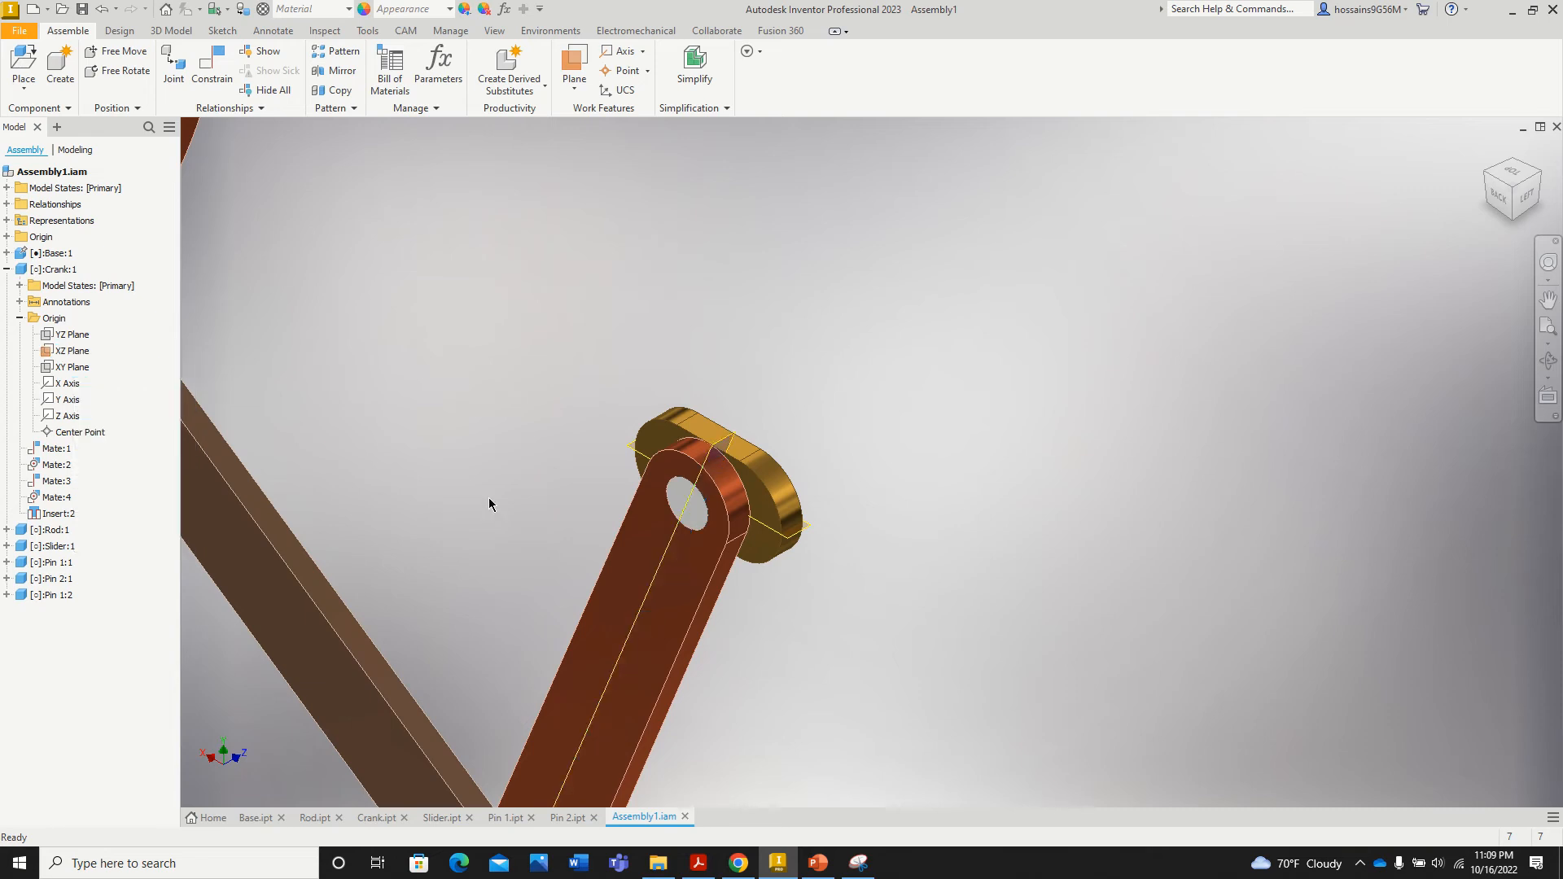
scroll(569, 504, down, 3)
scroll(604, 528, up, 5)
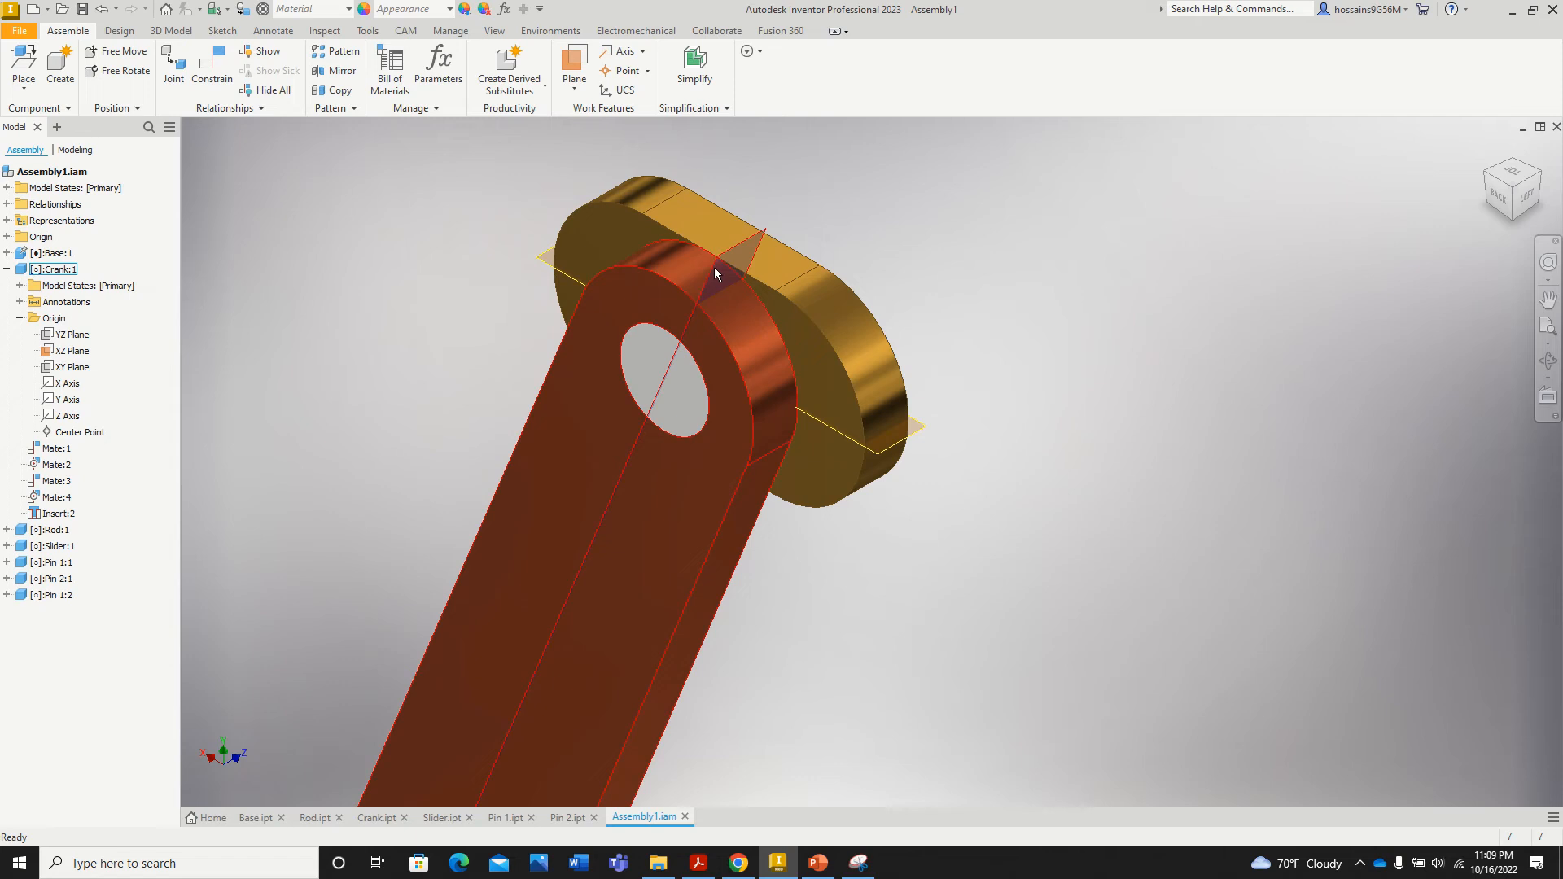
Step: Review the work plane creation options, including Midplane between Two Planes, in Base.ipt and return to Assembly1.iam
click(256, 819)
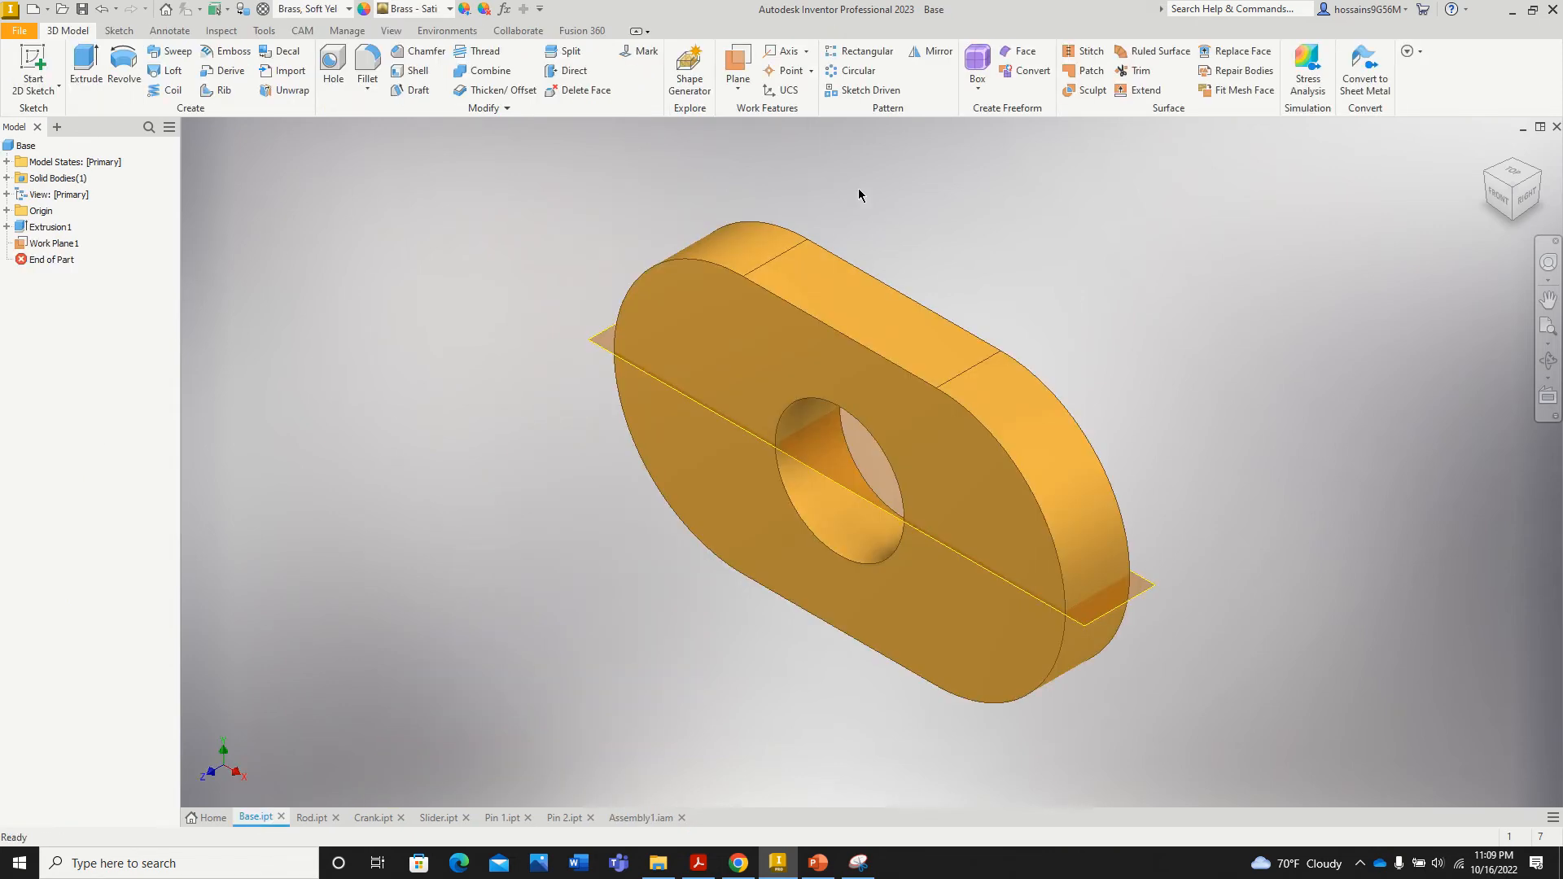
click(740, 97)
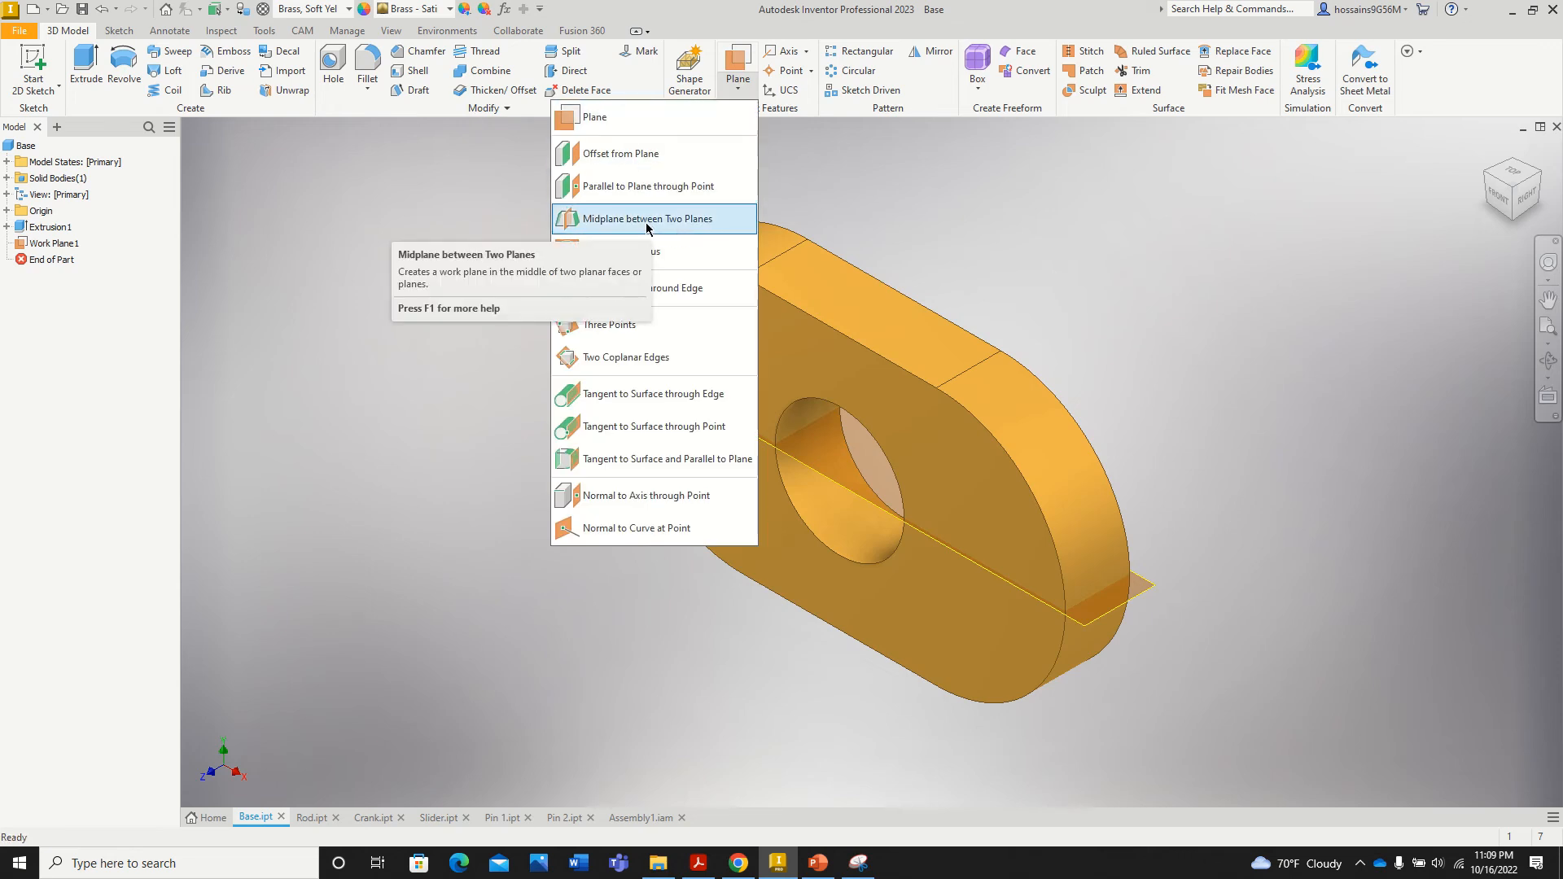
click(627, 817)
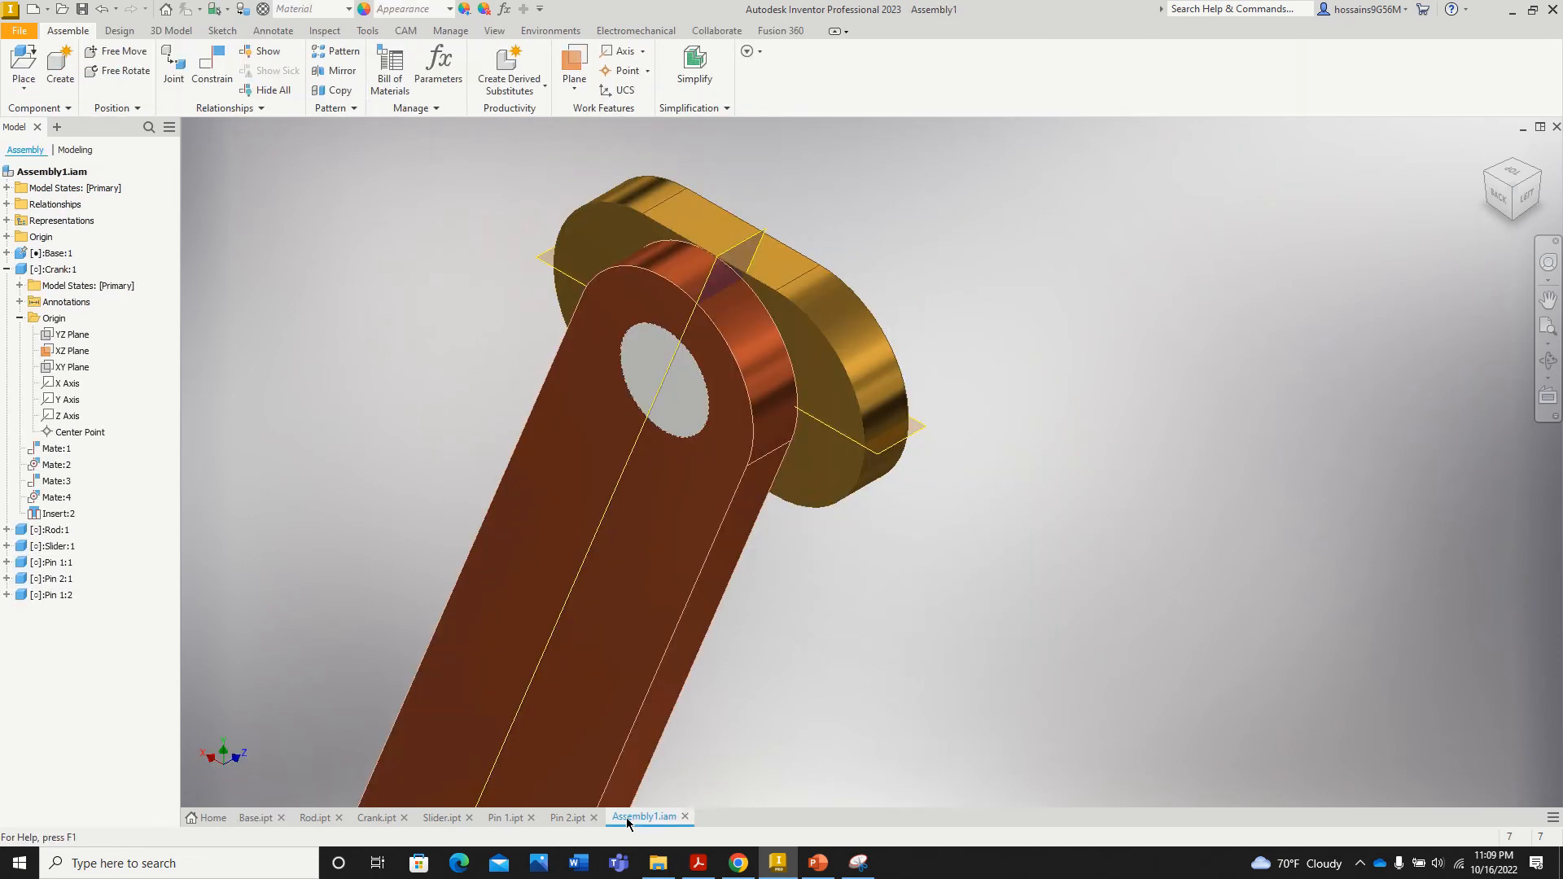
scroll(815, 627, down, 8)
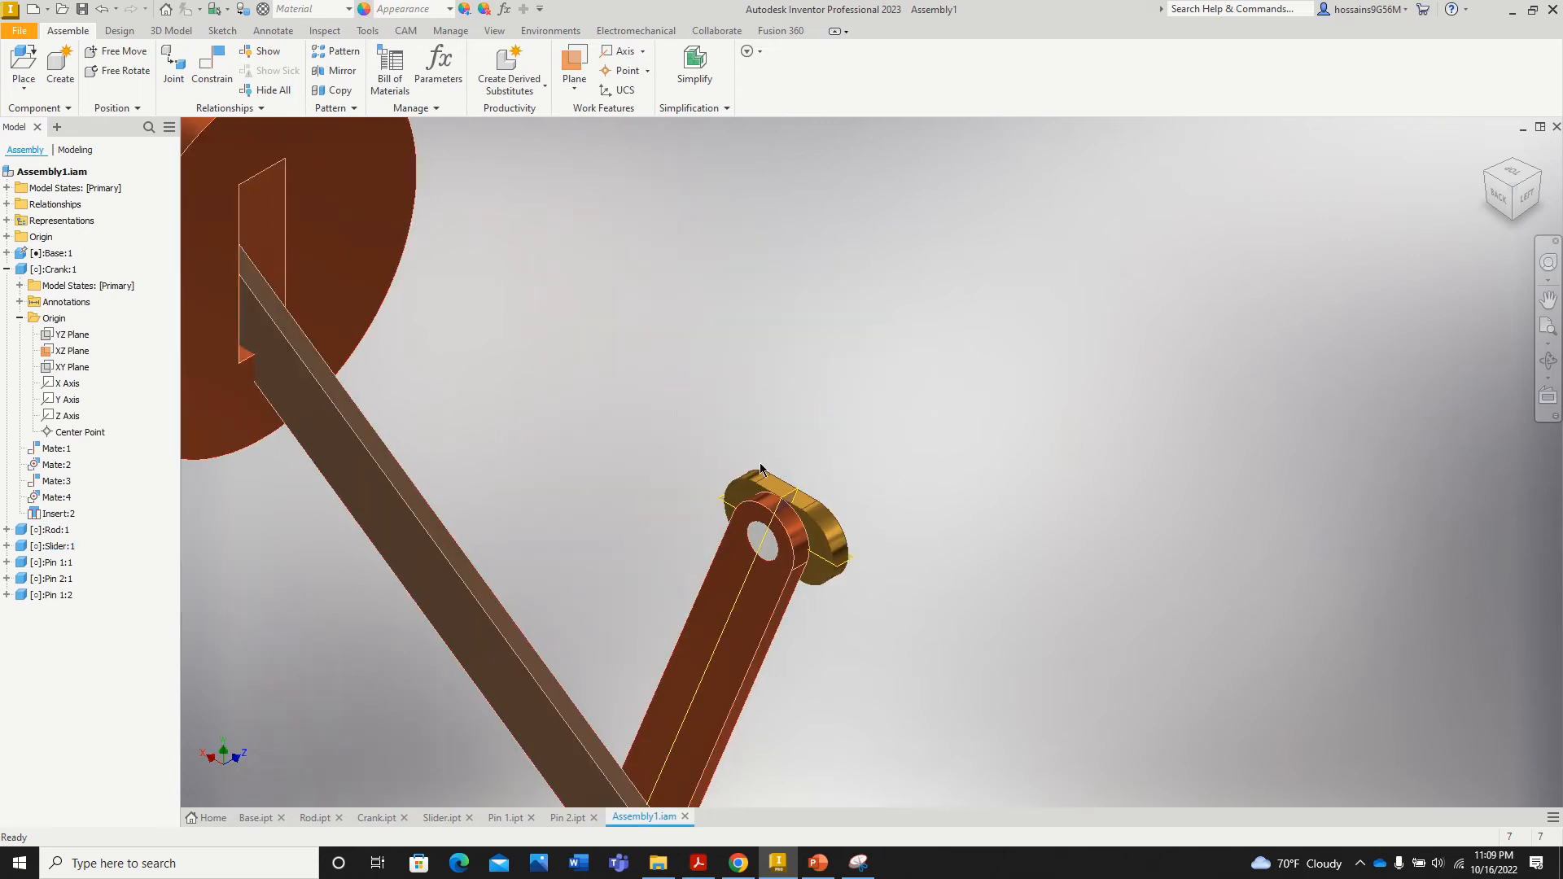
Step: Constrain the XZ planes of the base and the crank with a directed angle constraint of 0 degrees
scroll(760, 470, up, 5)
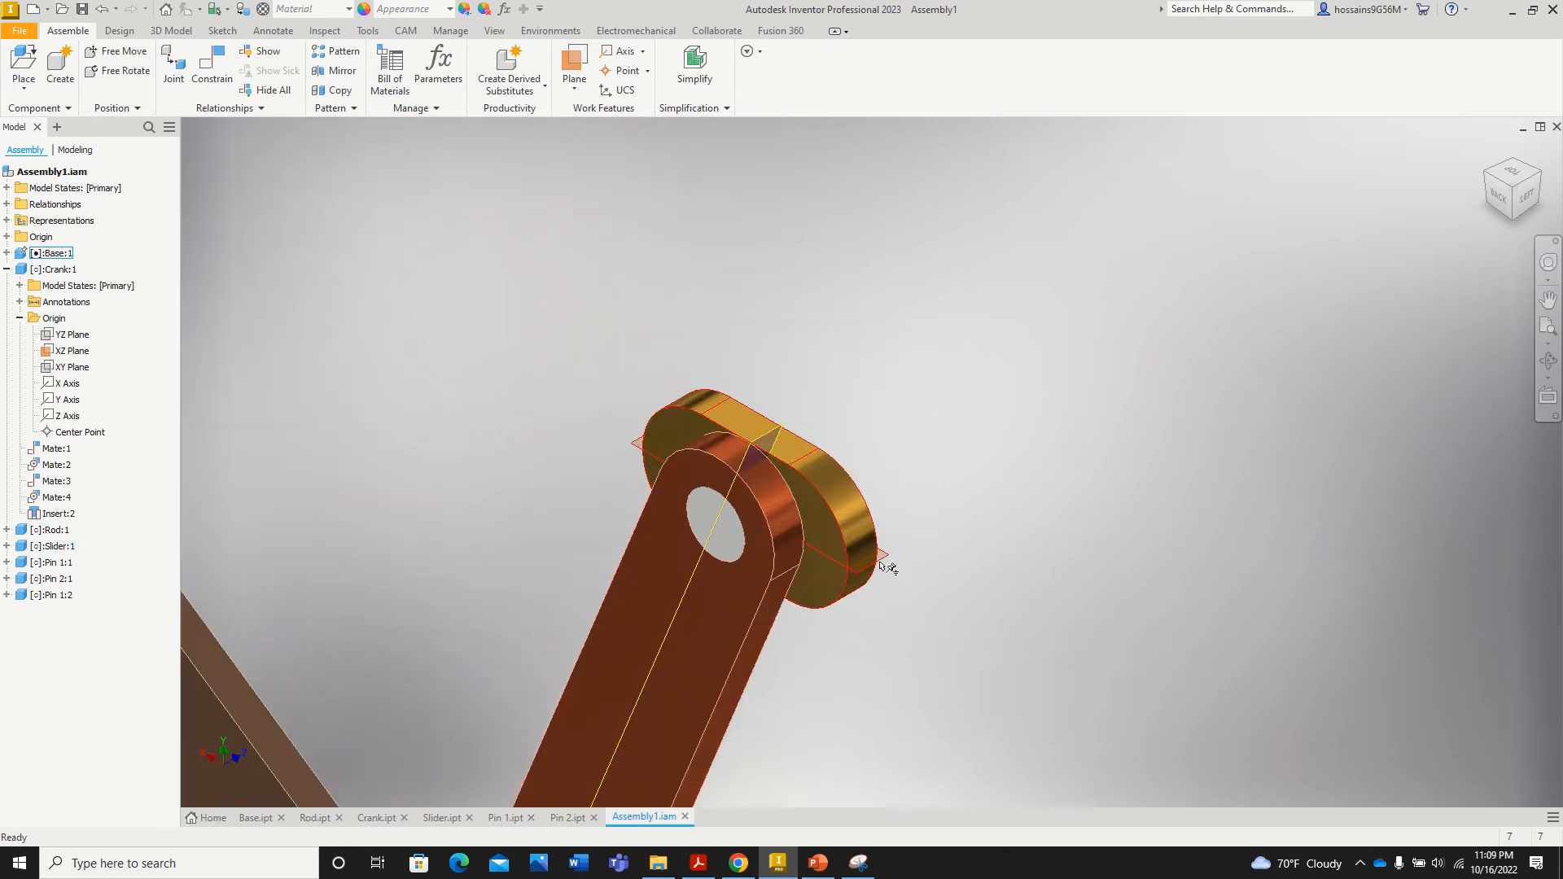
scroll(886, 561, up, 3)
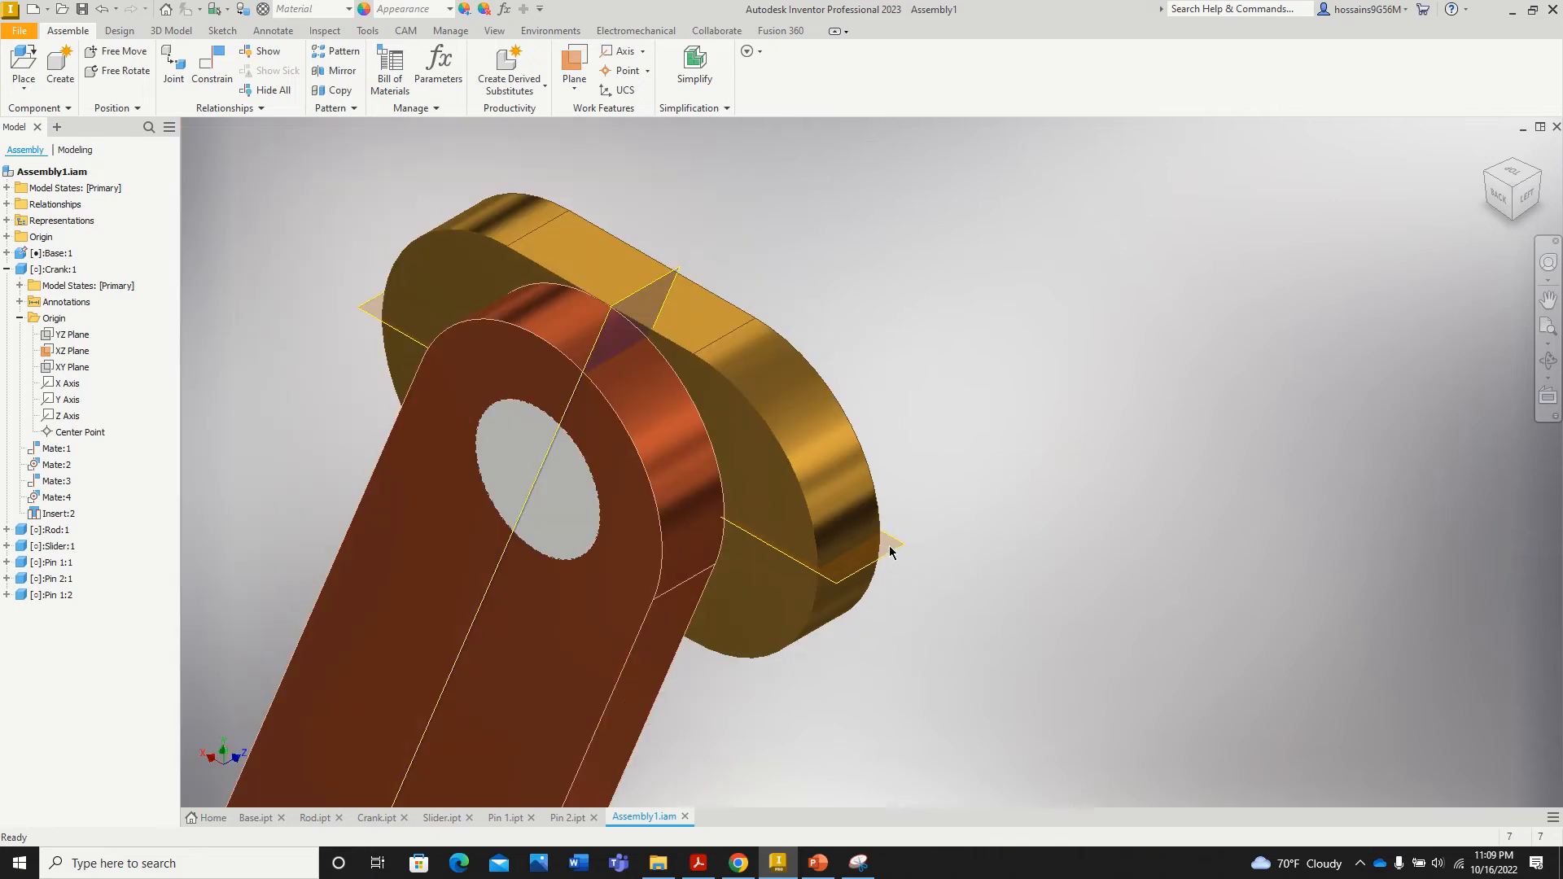
click(7, 269)
click(50, 270)
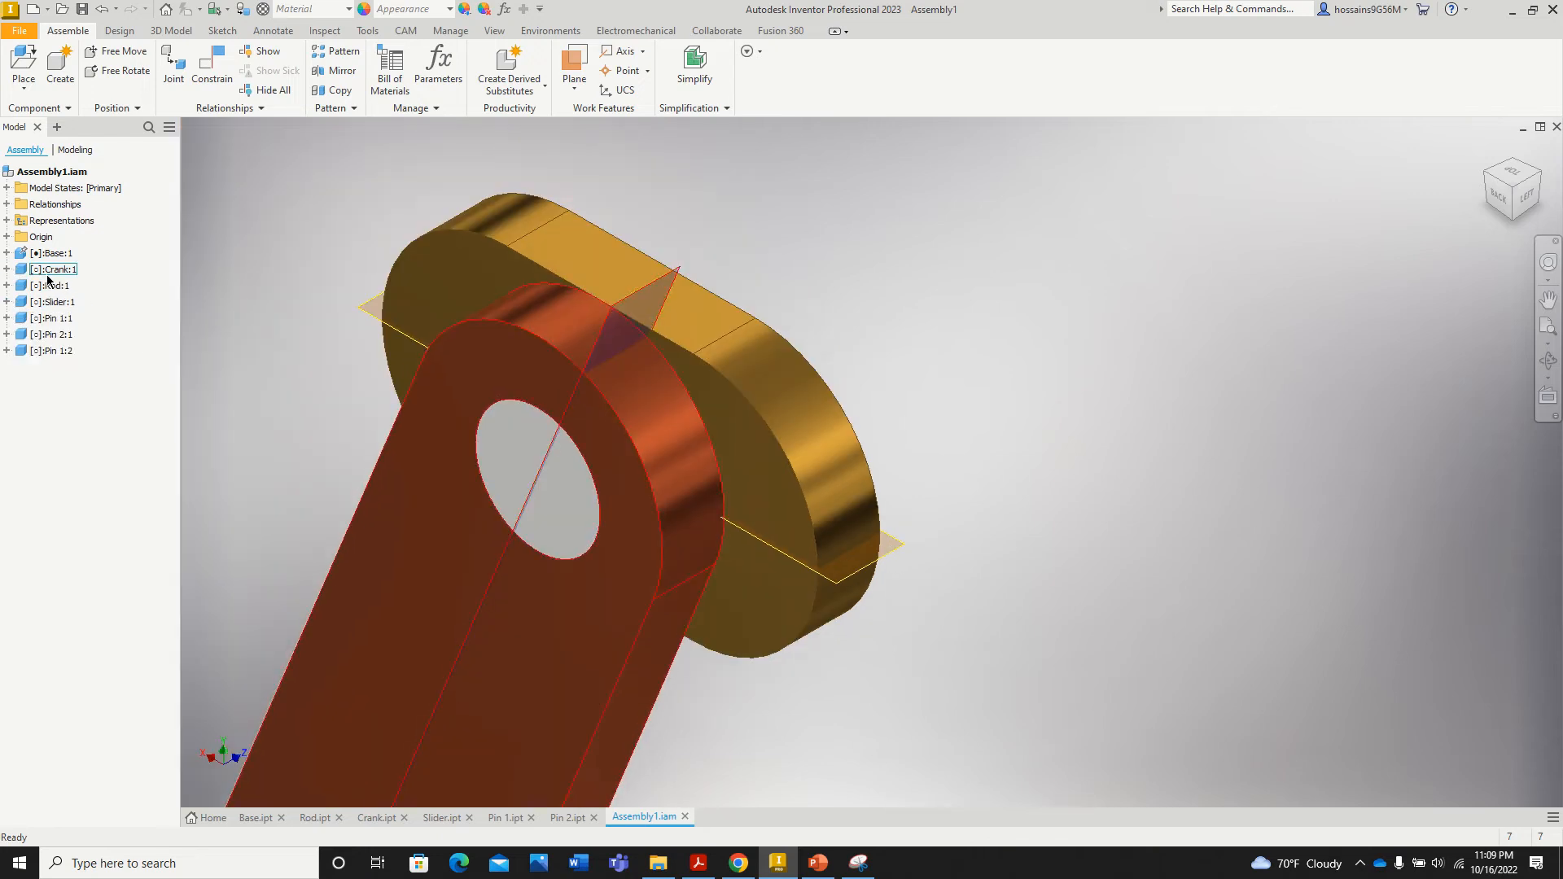
click(218, 86)
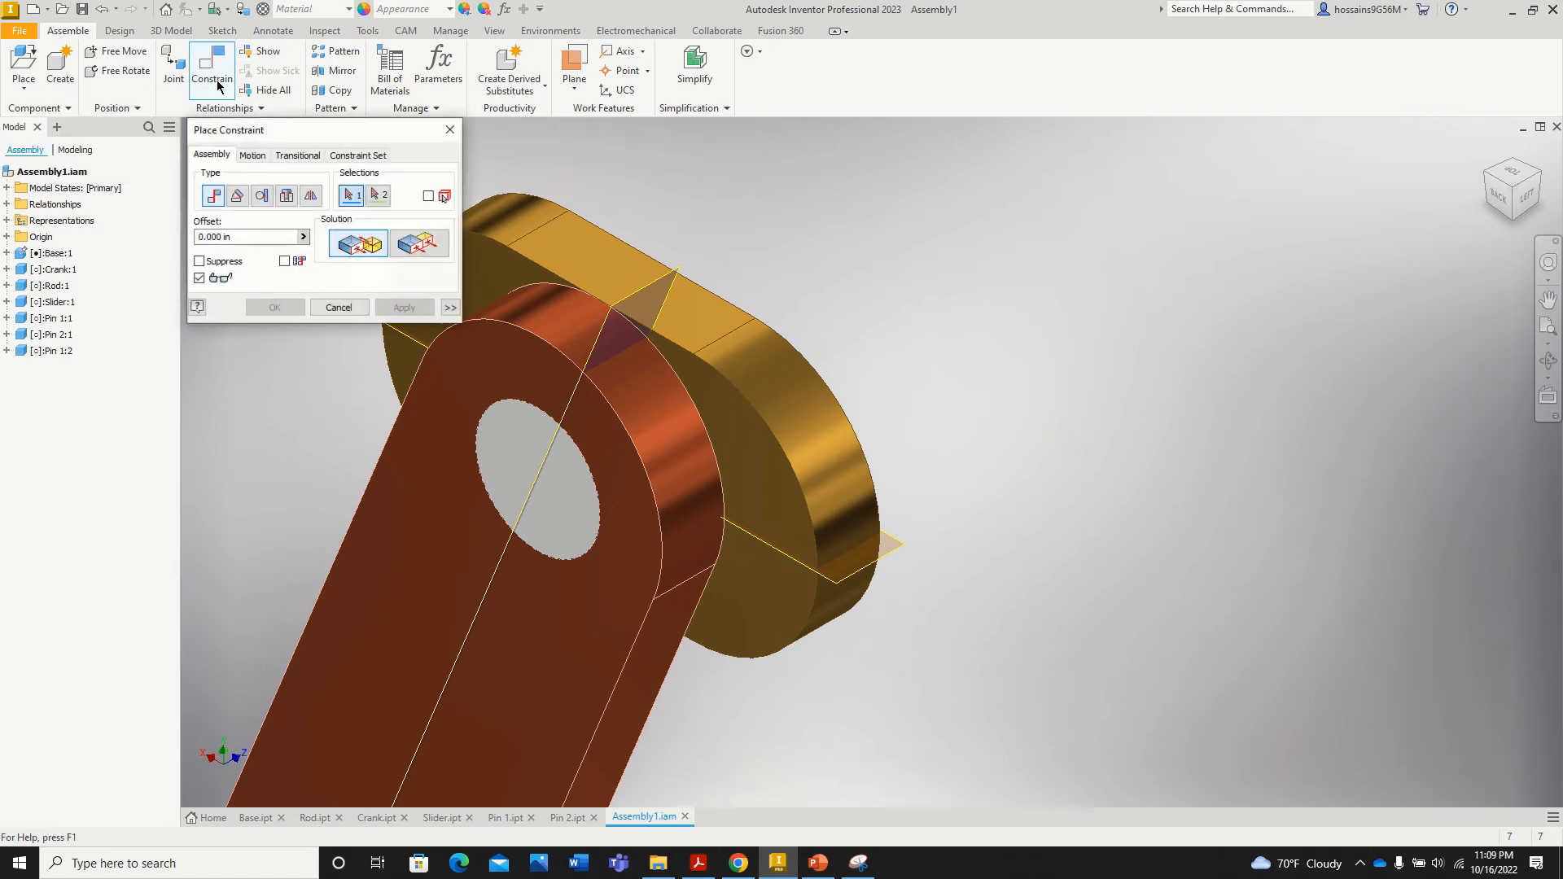
click(237, 197)
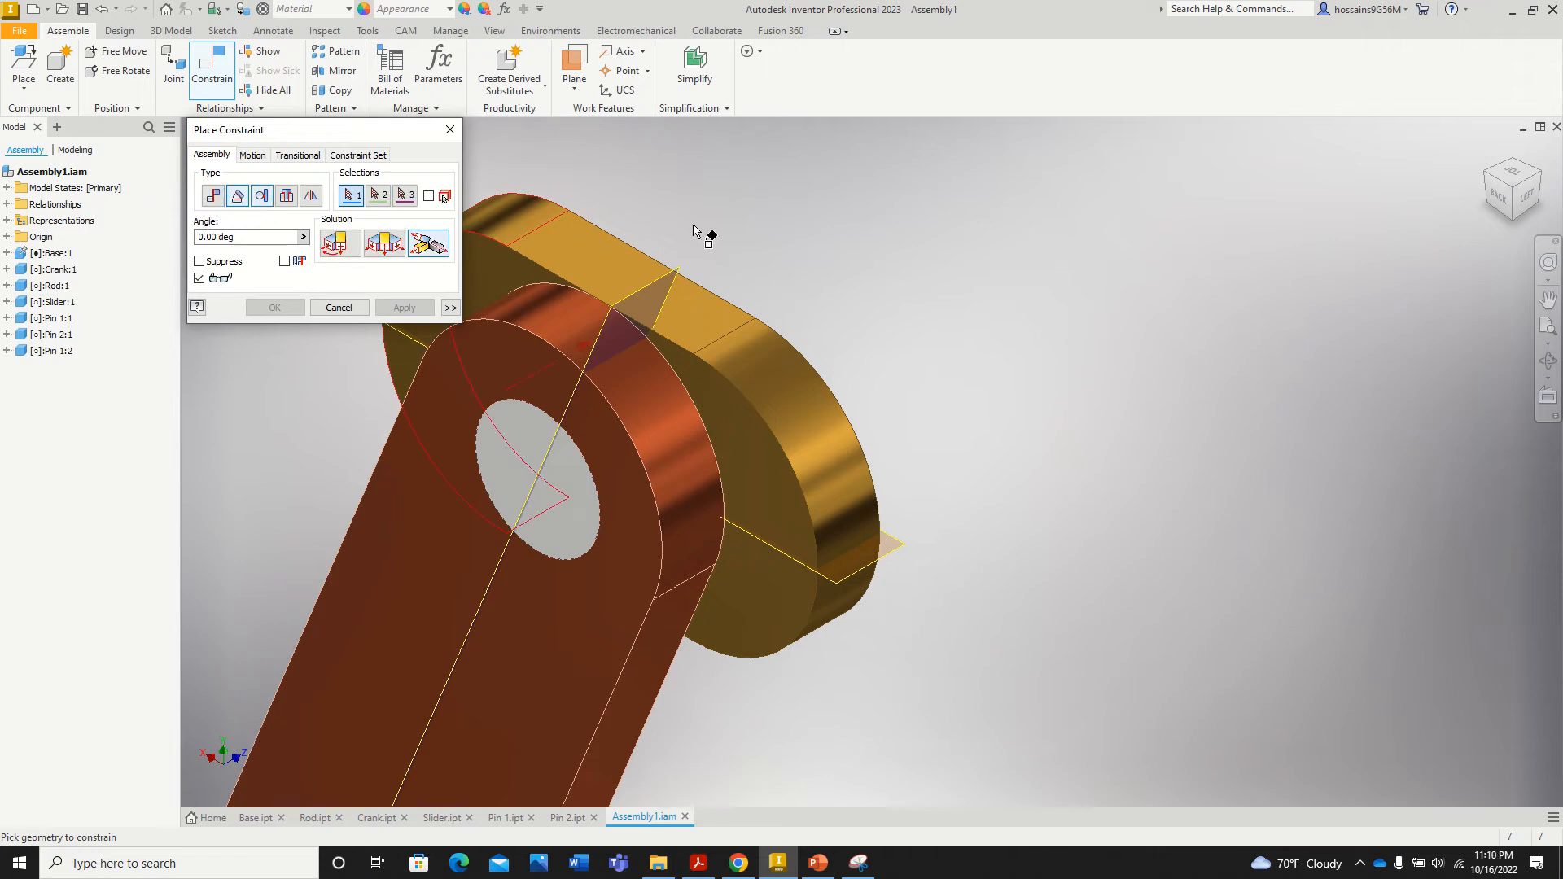
click(898, 550)
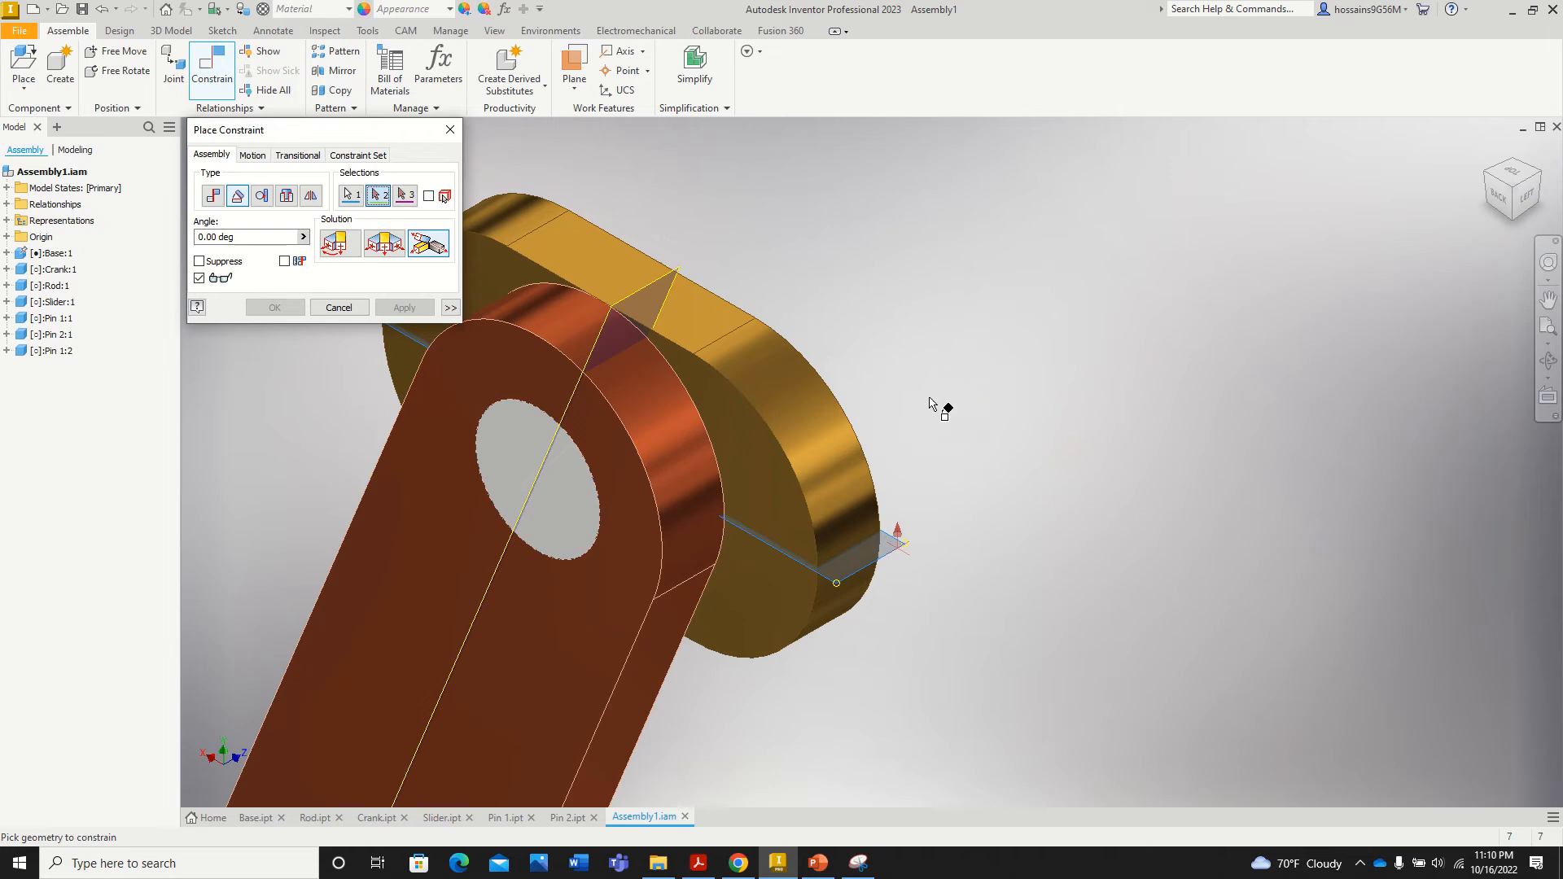
click(656, 279)
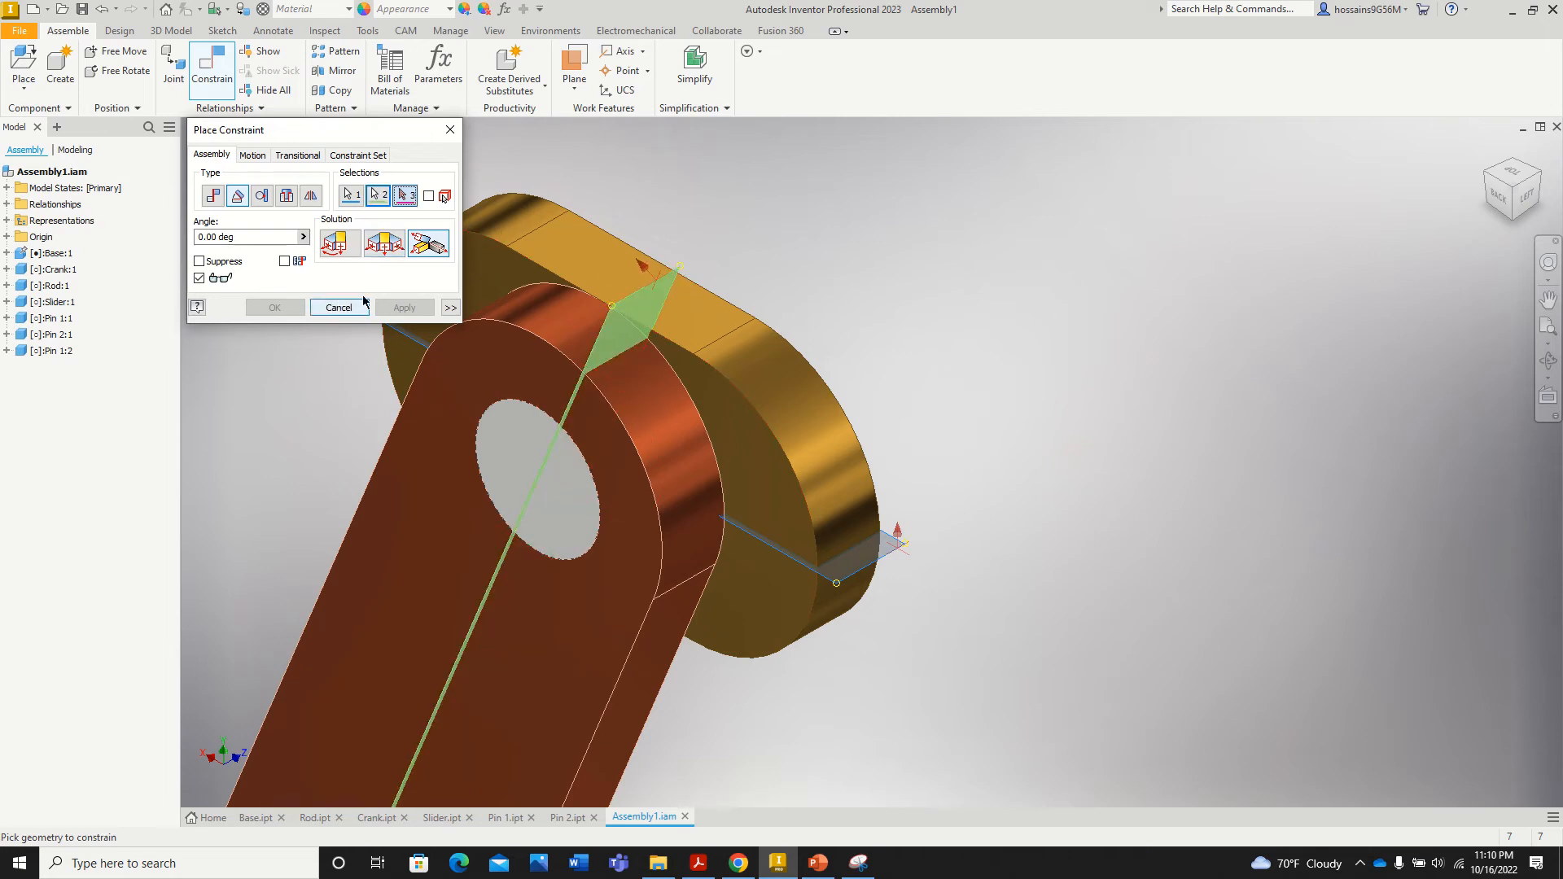
click(341, 247)
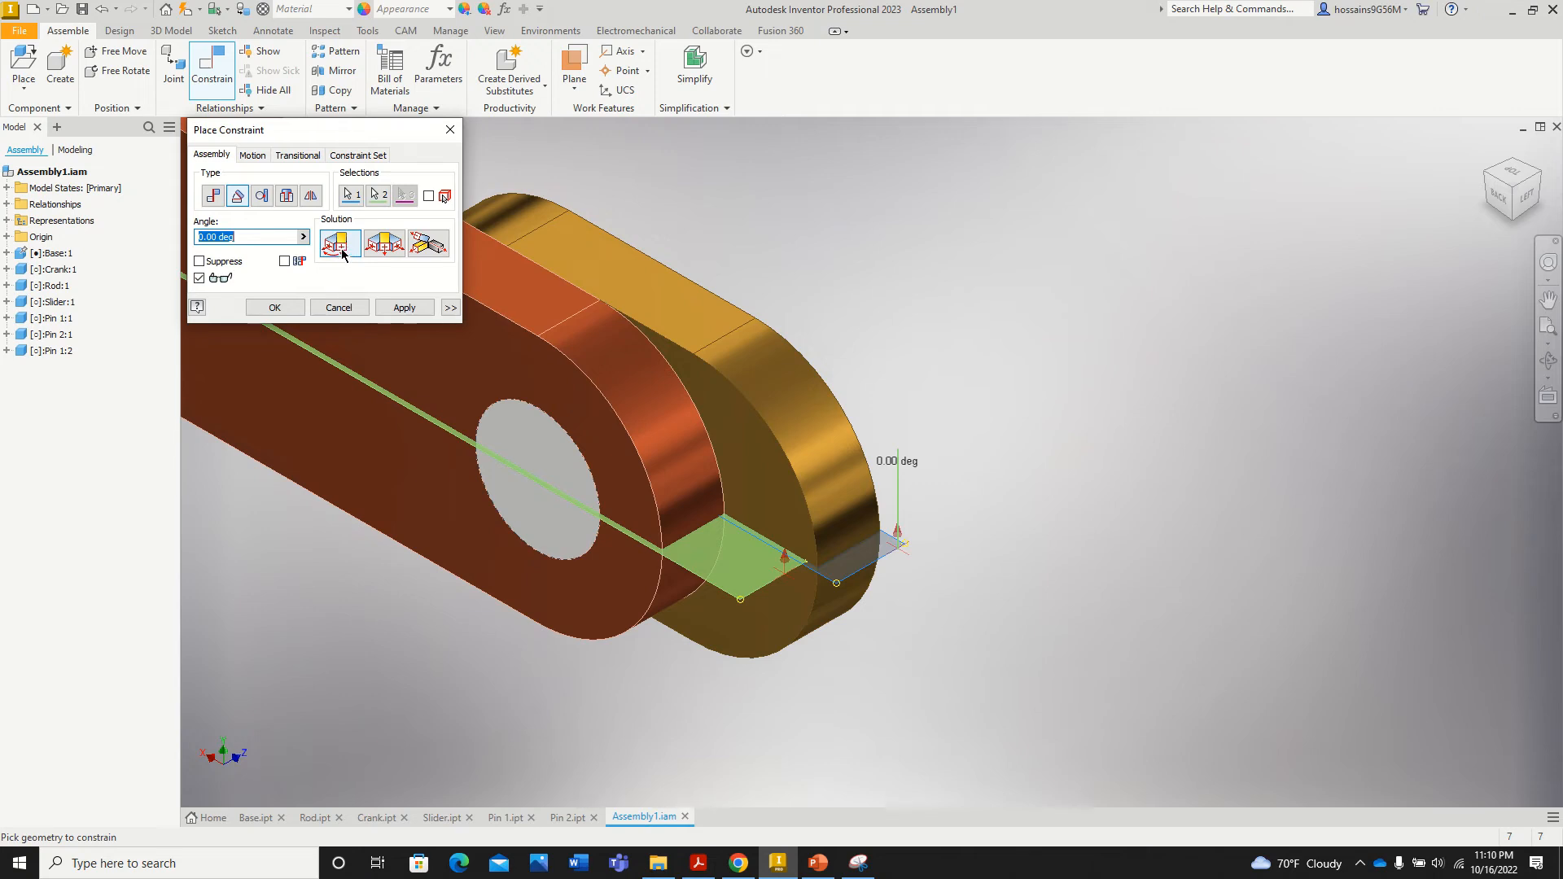
click(403, 308)
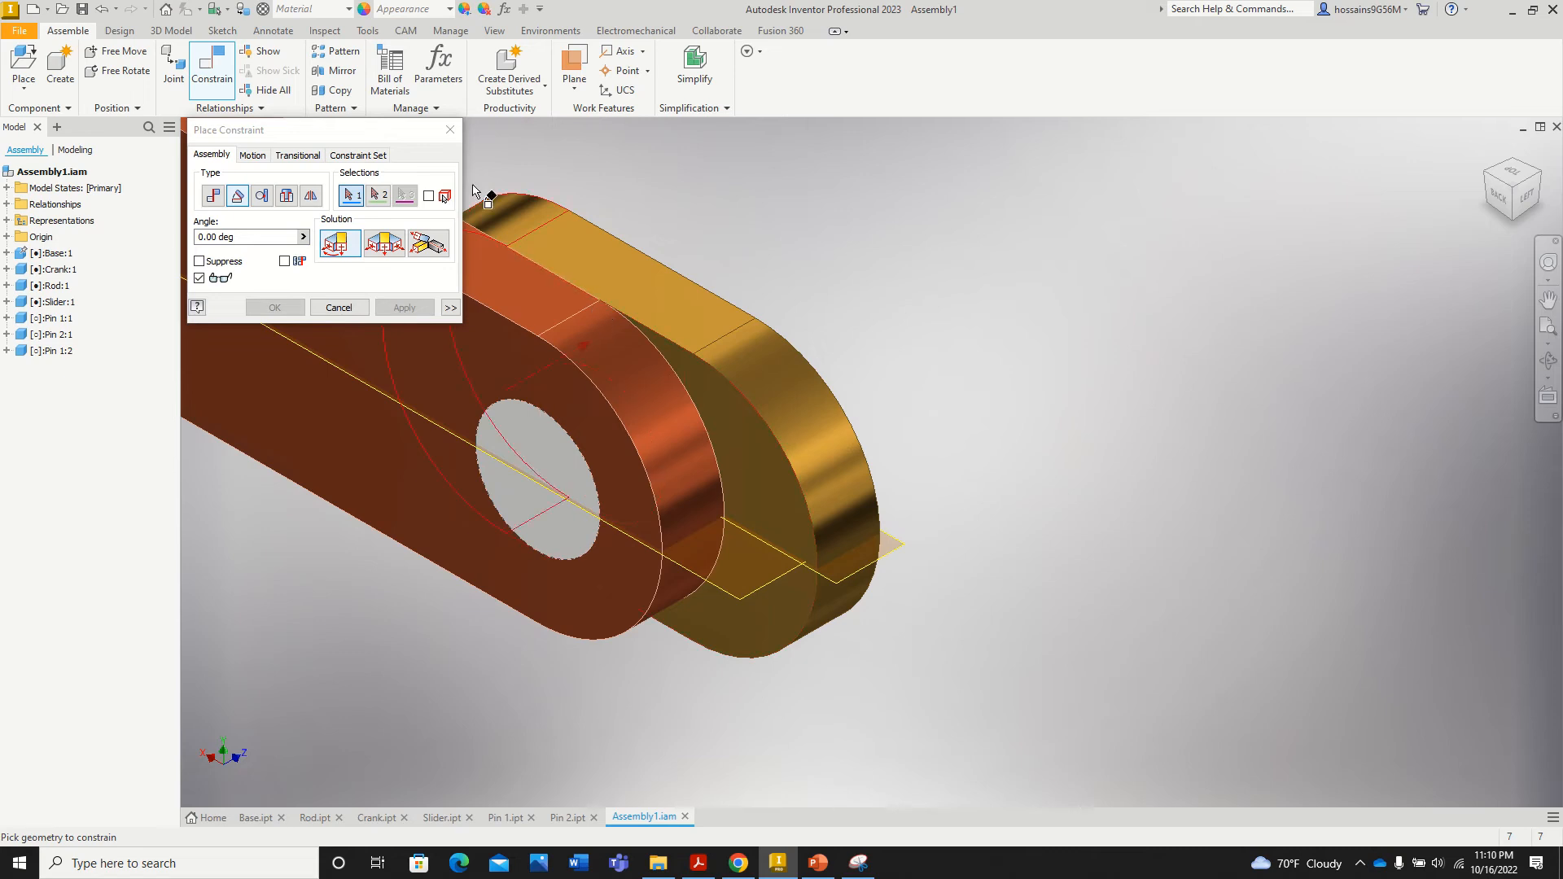
click(450, 130)
Step: Try to move the rod by hand to check whether the angle constraint locks the linkage
scroll(697, 272, down, 5)
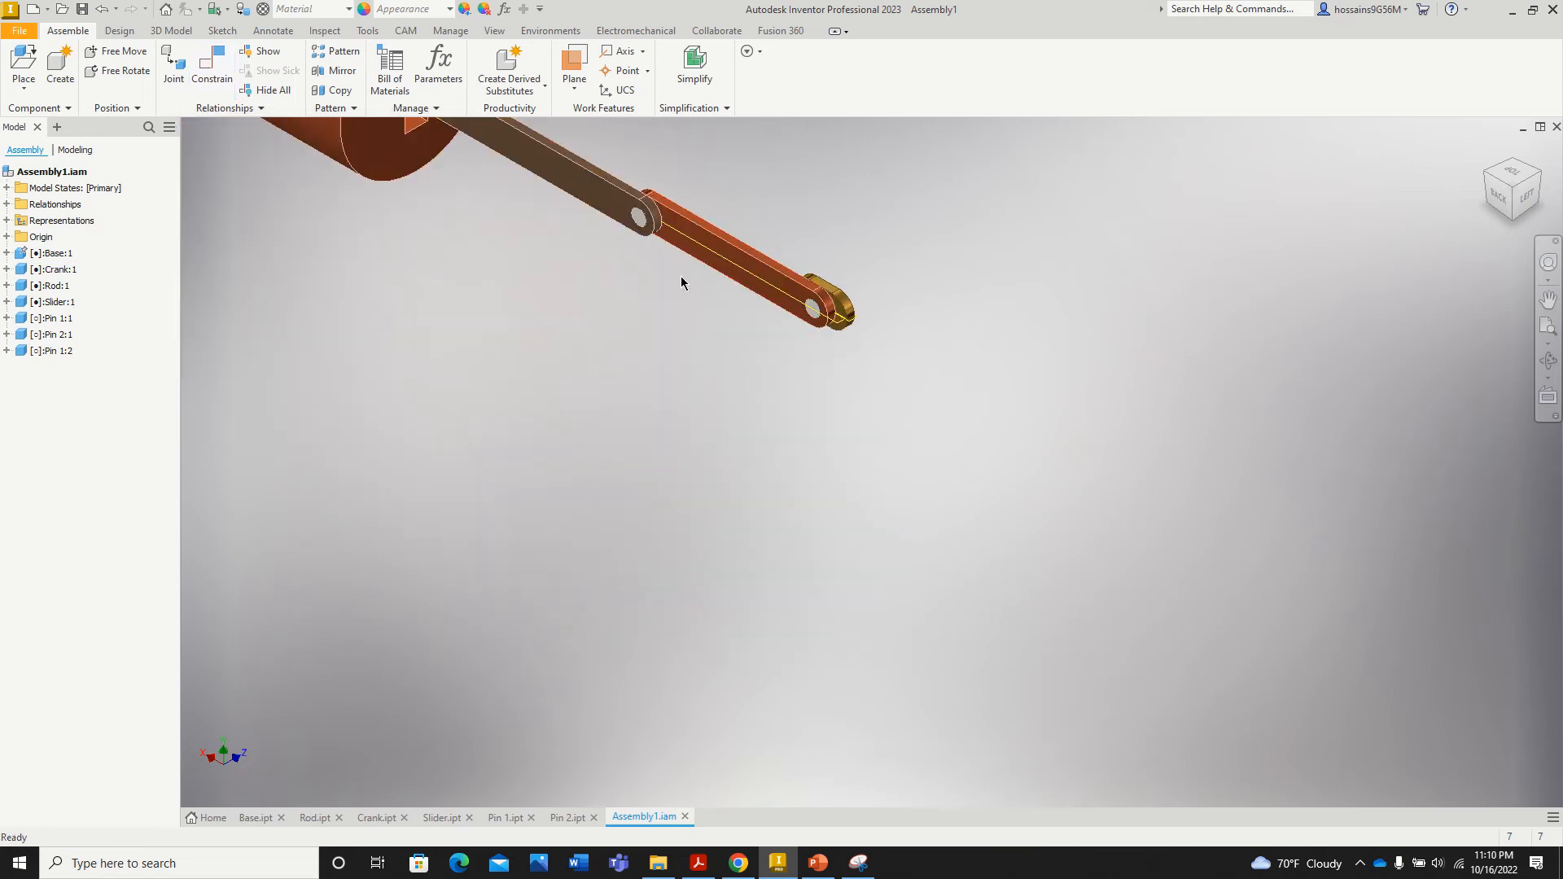
scroll(661, 245, down, 3)
scroll(651, 244, up, 6)
click(647, 411)
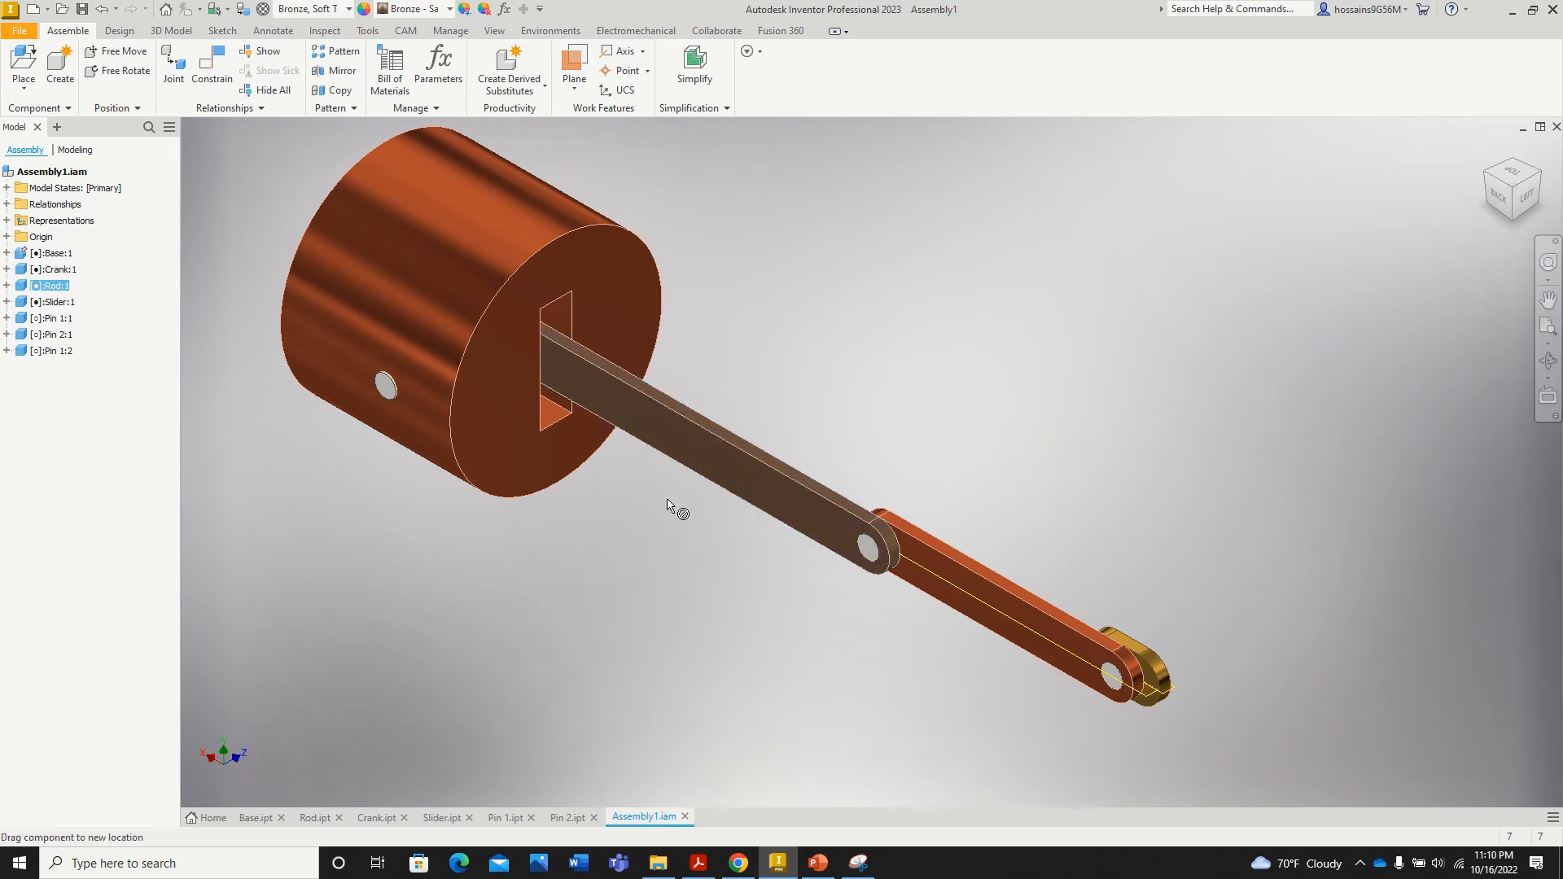
click(688, 462)
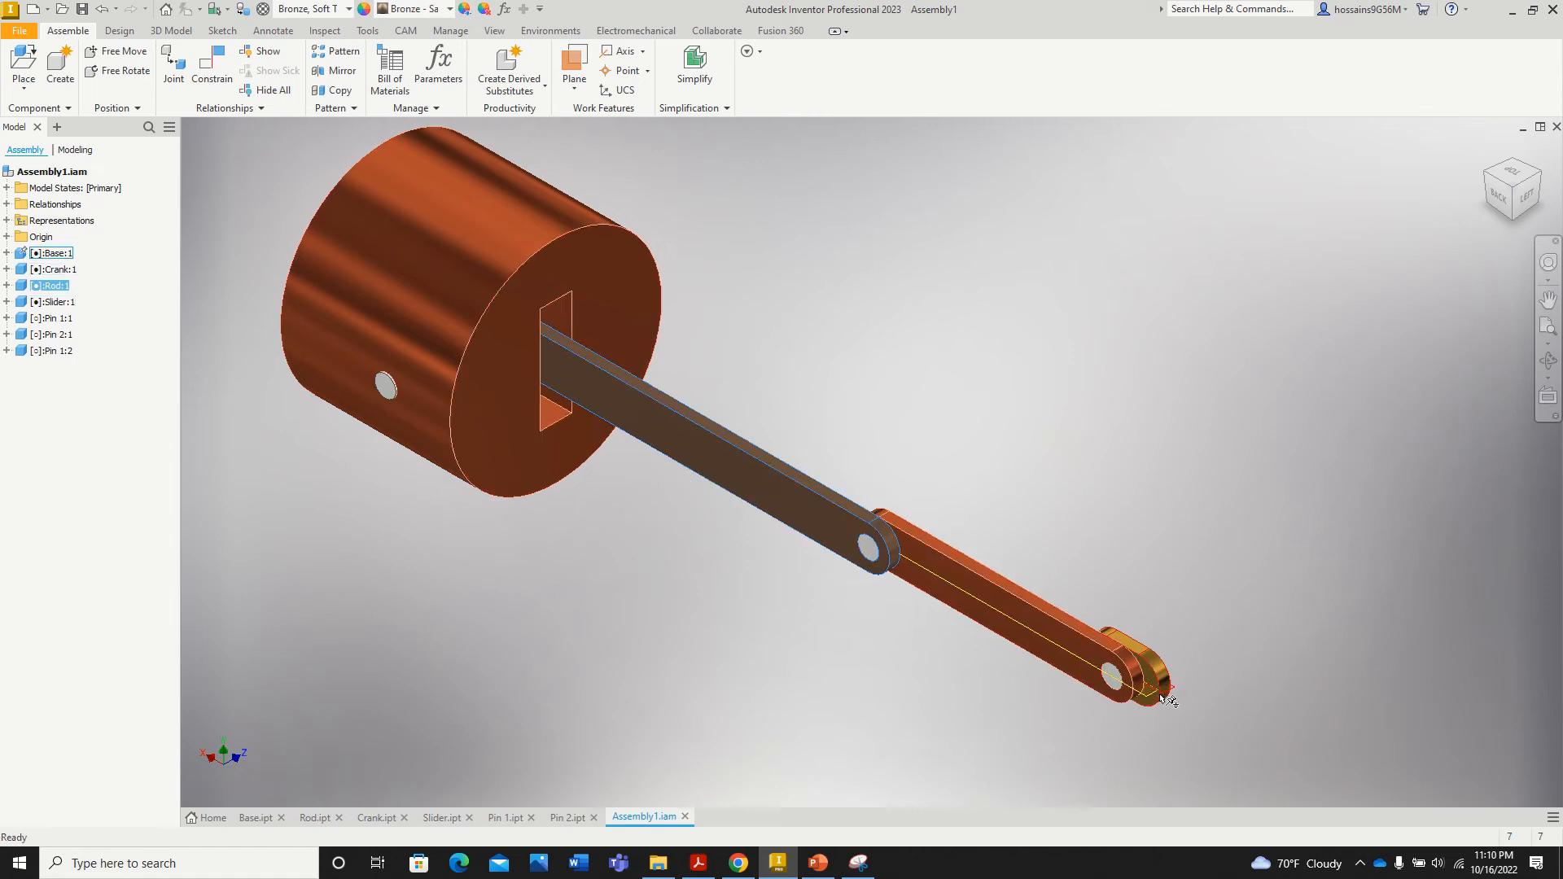
Step: Test the base-to-crank Angle:1 constraint by setting it to 15 degrees, followed by 60 degrees
click(8, 270)
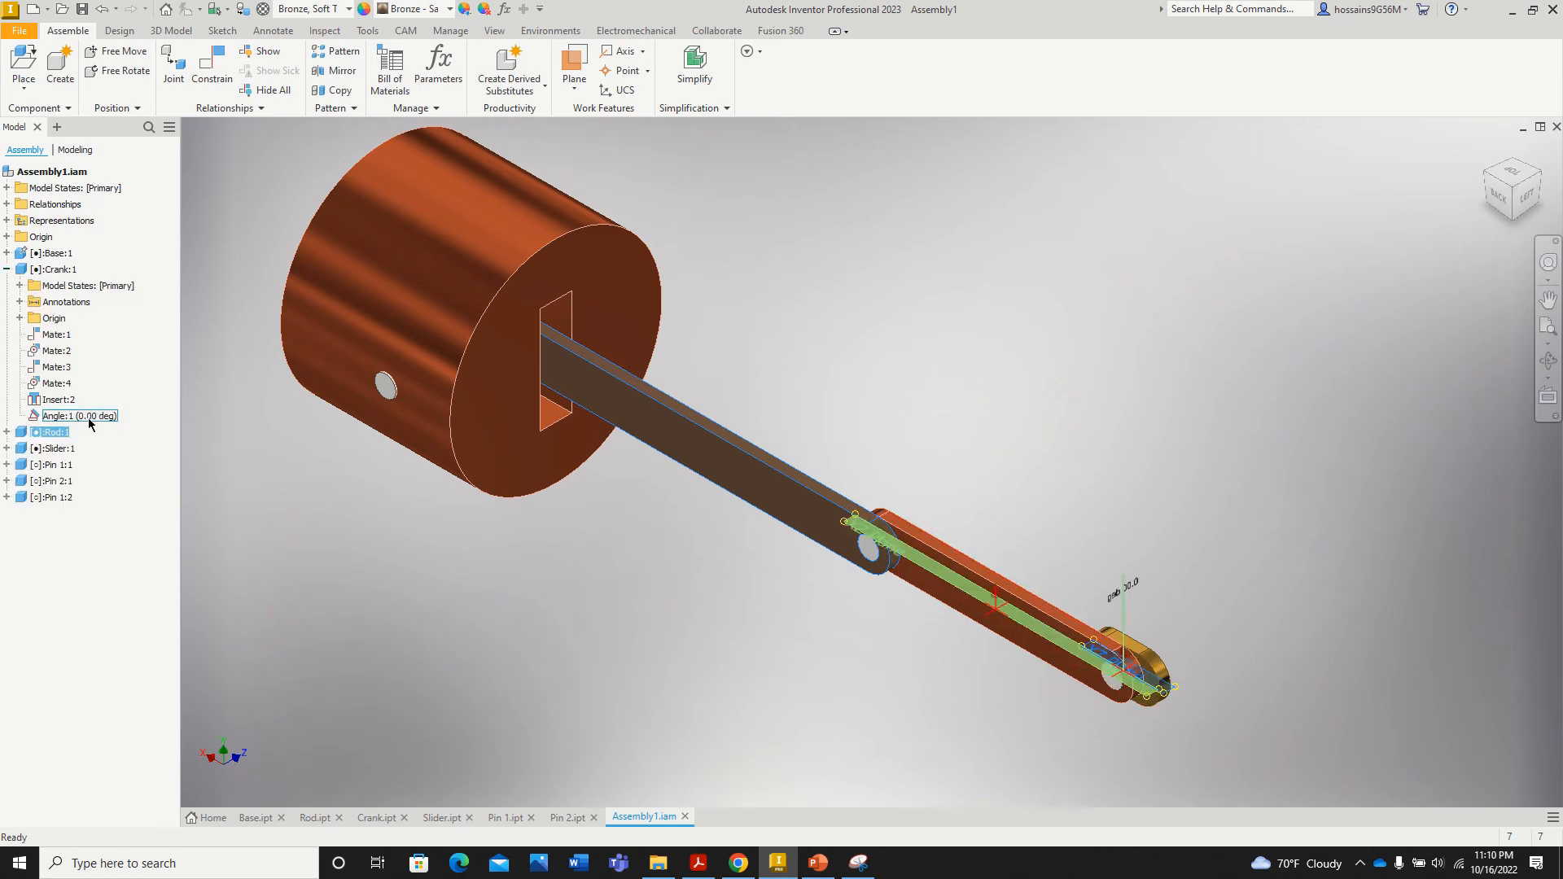
click(8, 253)
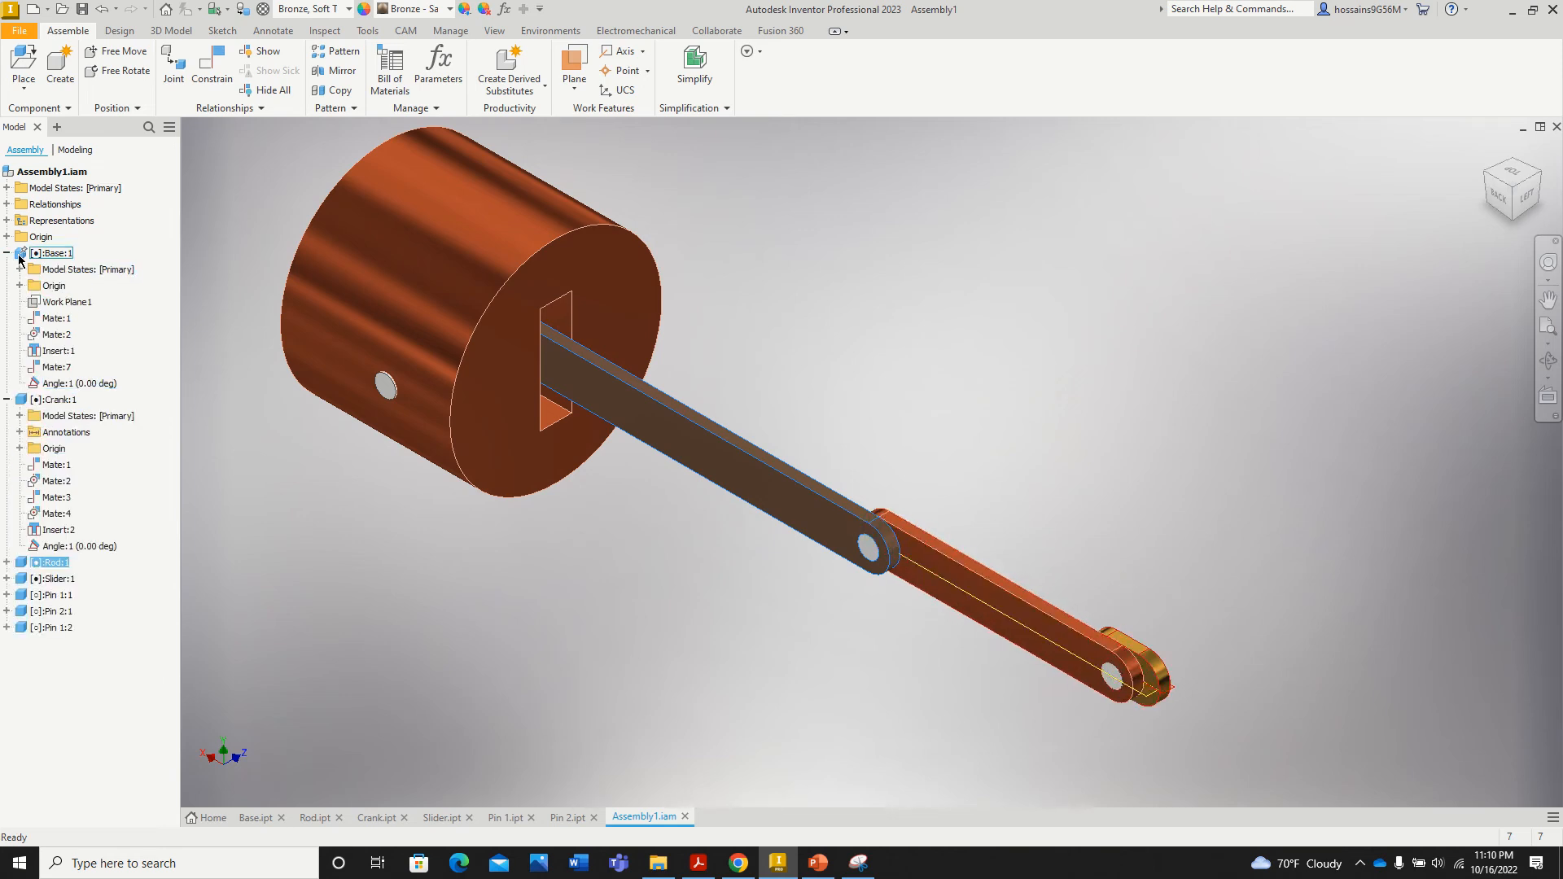
double_click(85, 382)
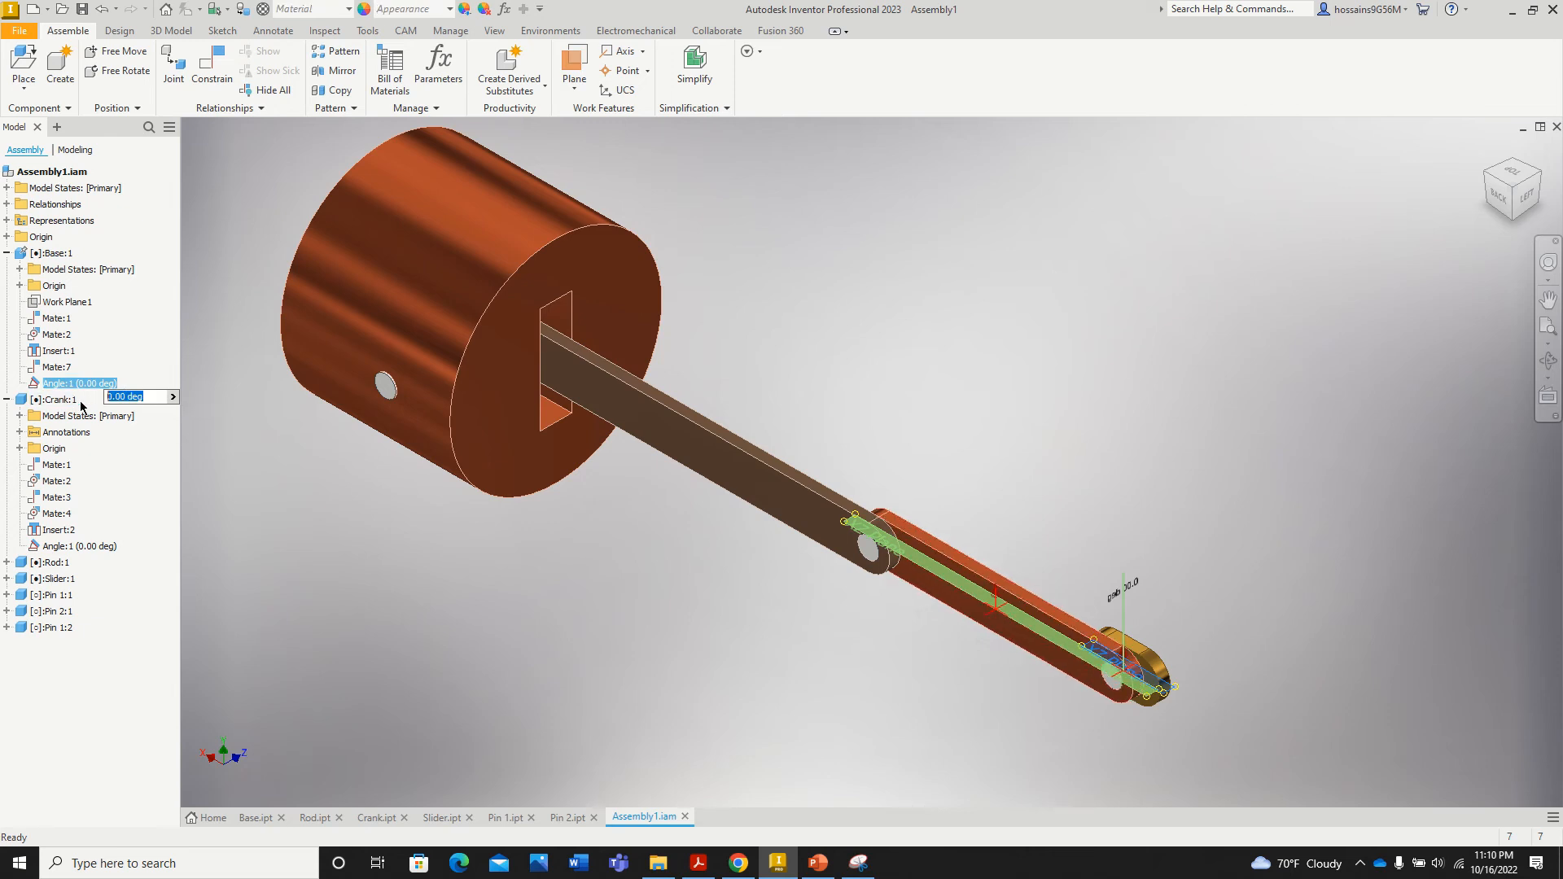
text(15)
key(Return)
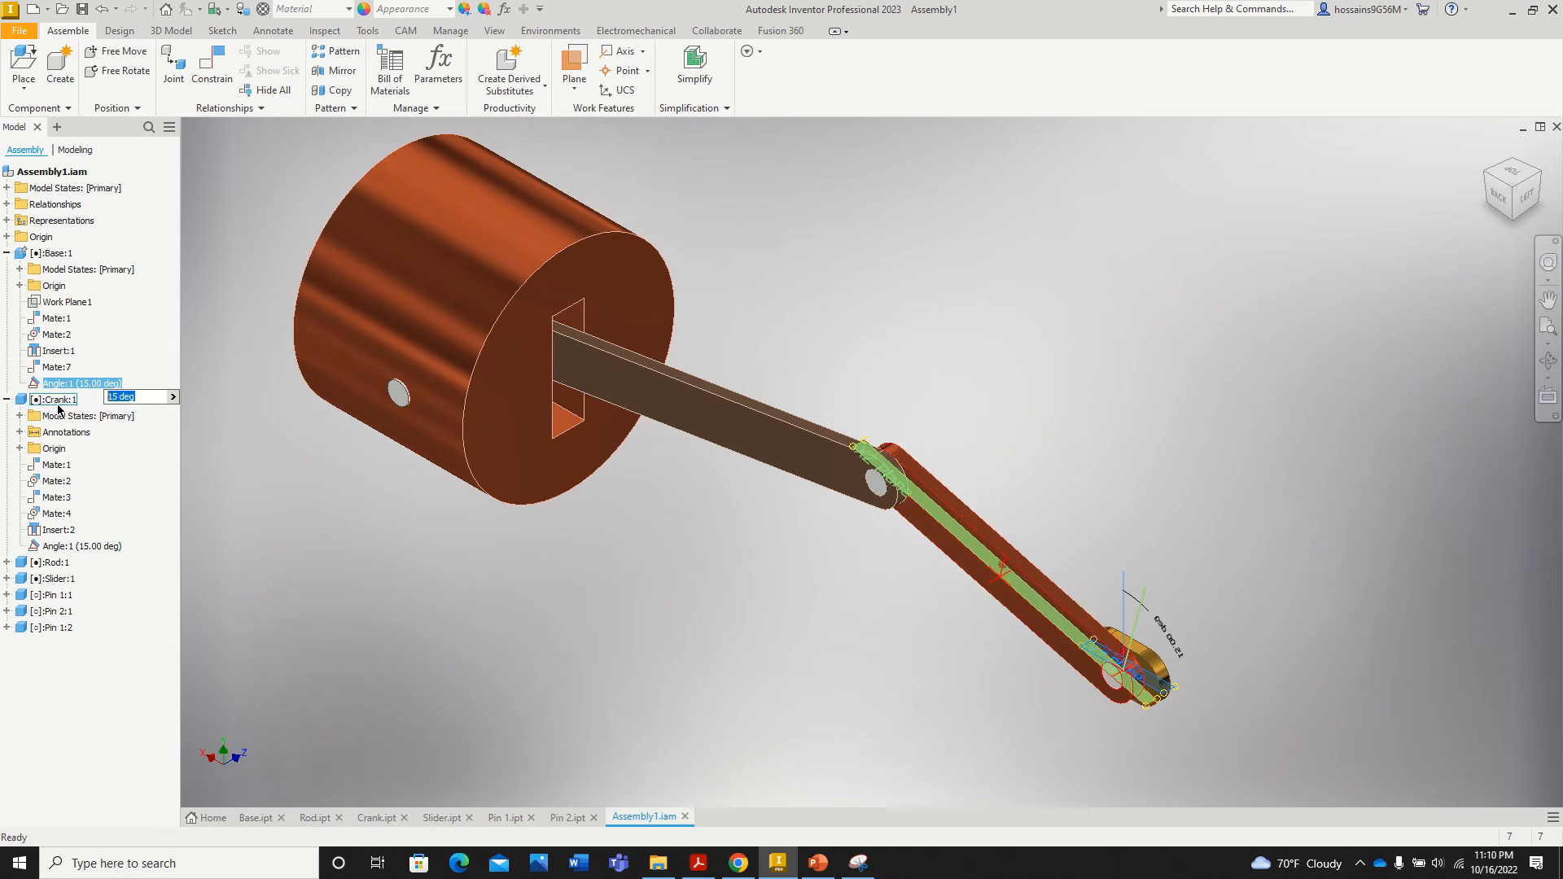
text(60)
key(Return)
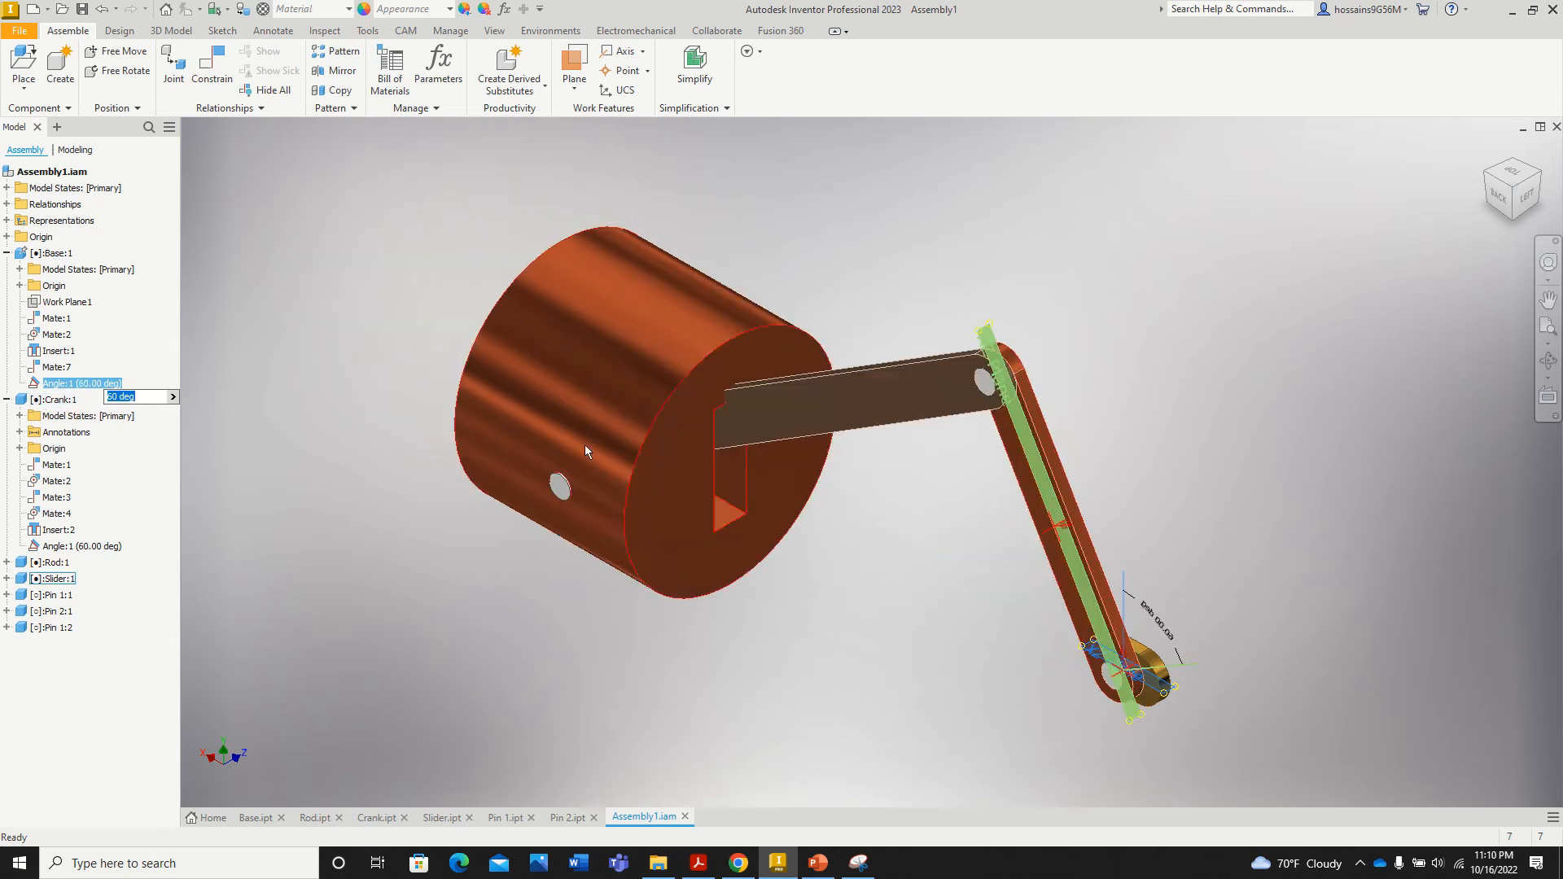
click(979, 596)
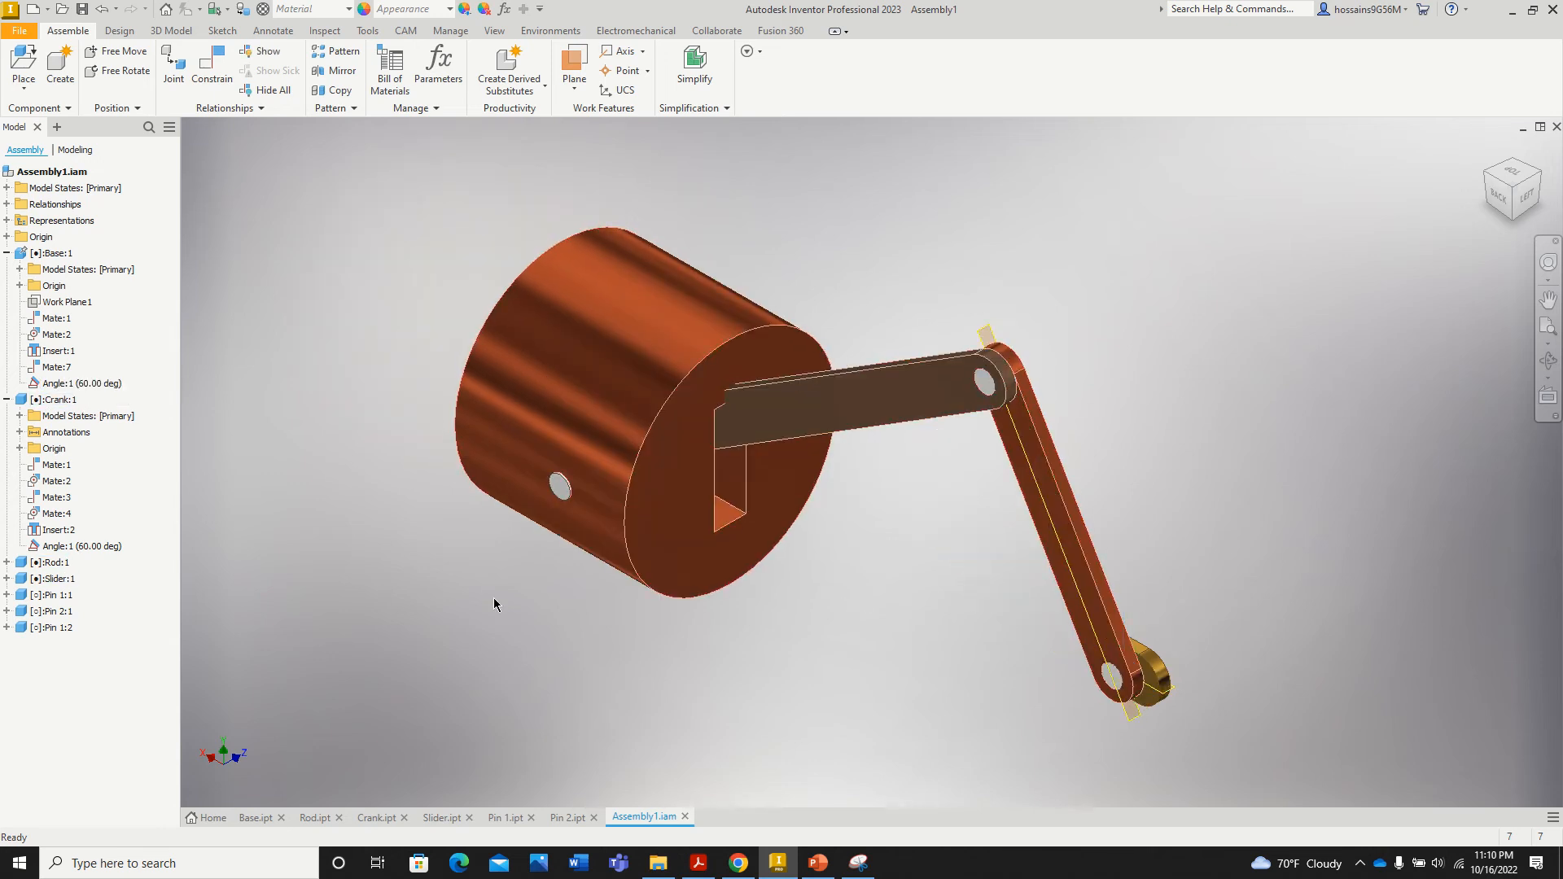
Step: Drive the Angle:1 constraint forward from 0 to 360 degrees to animate a full crank rotation
click(101, 386)
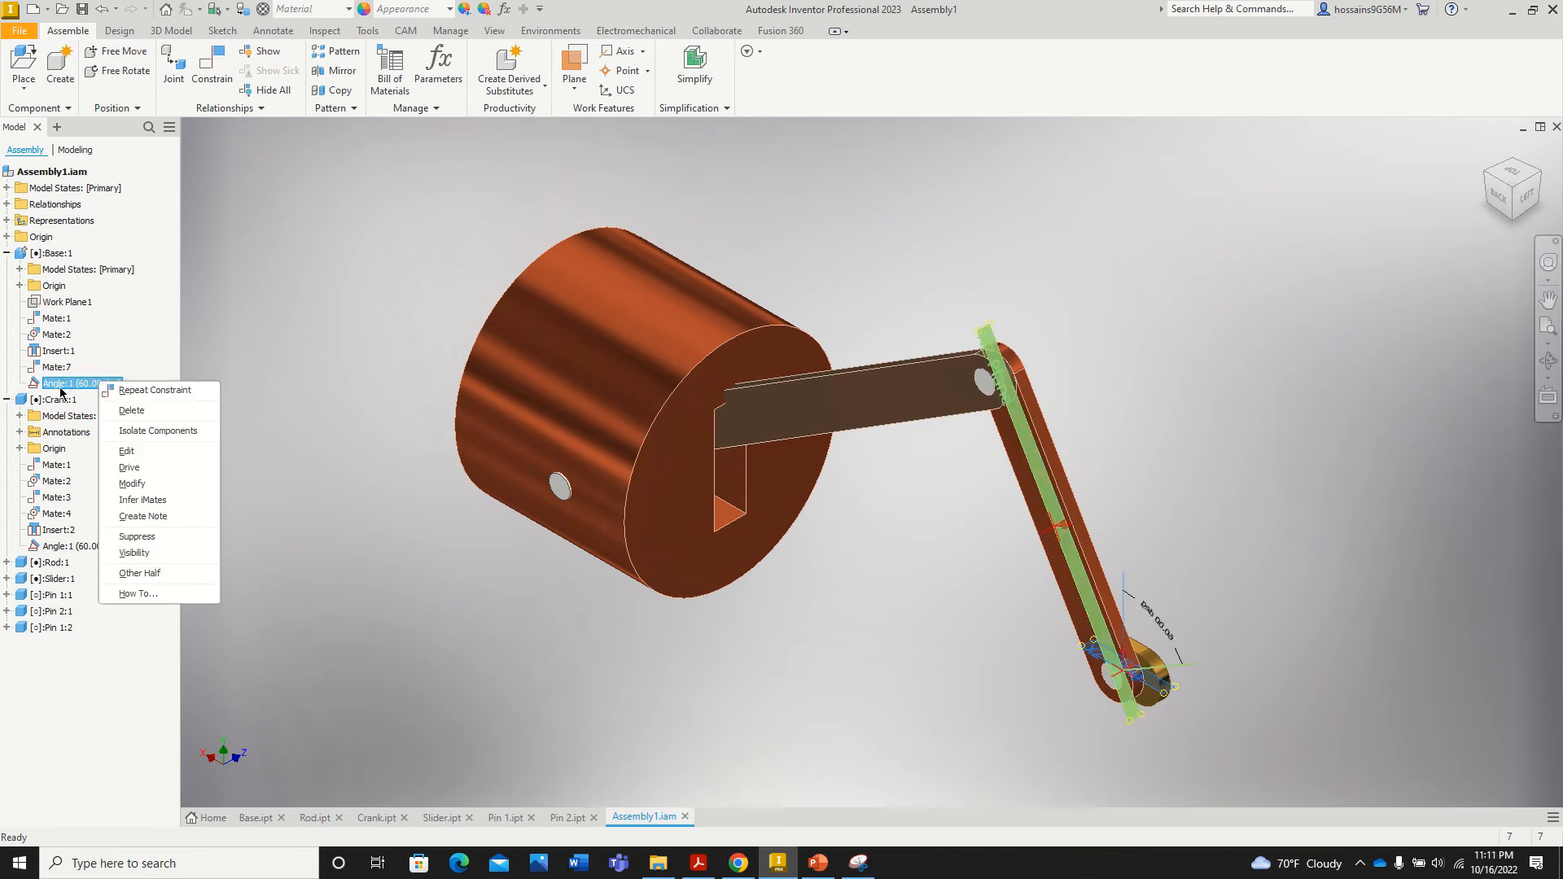
click(157, 472)
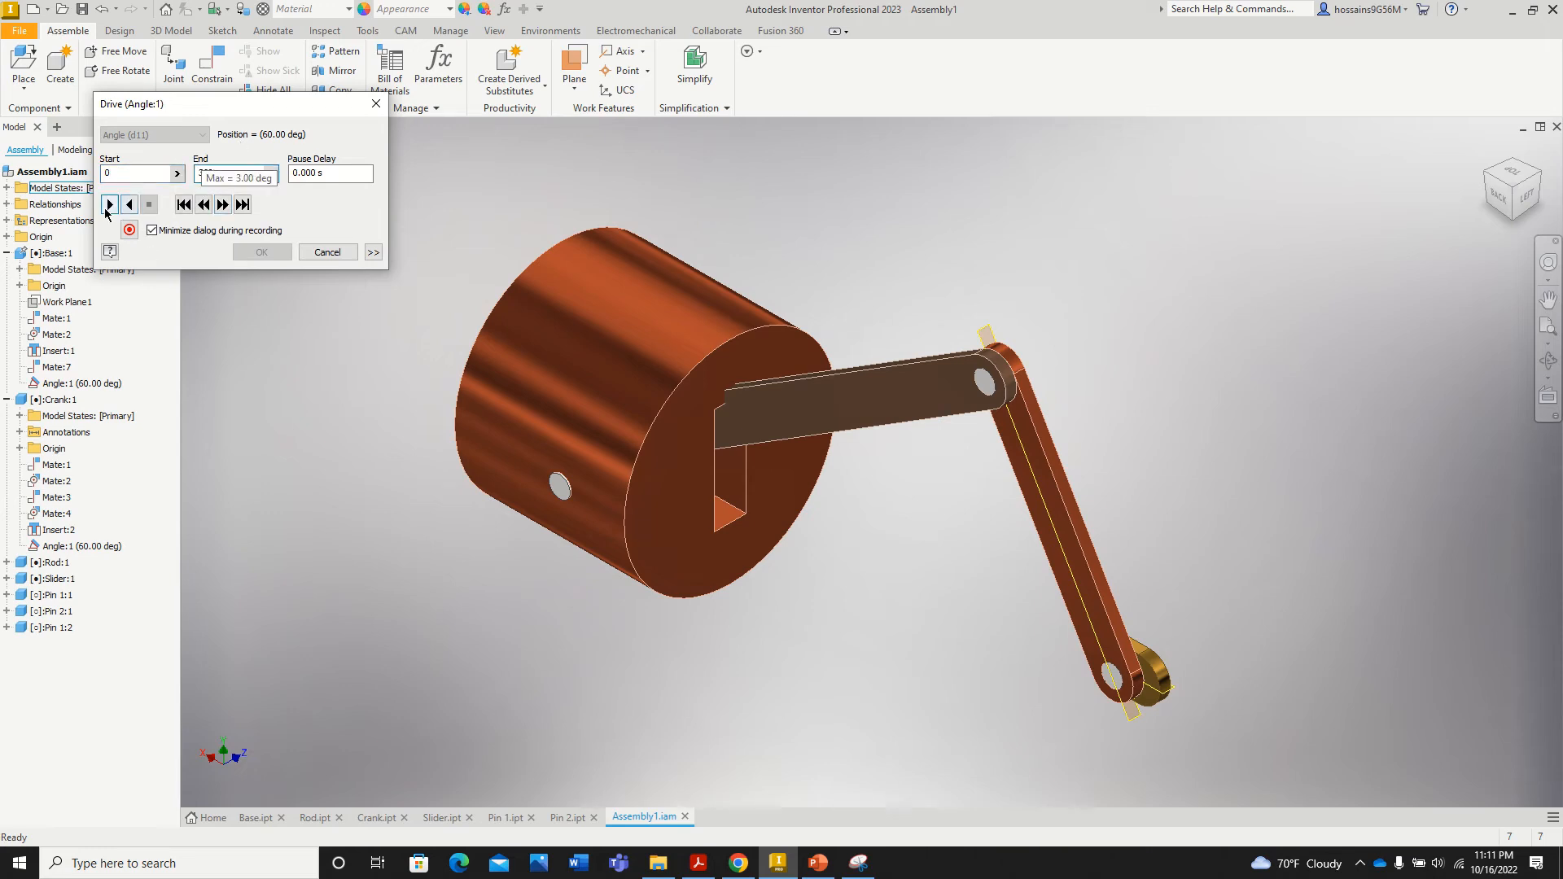
click(109, 206)
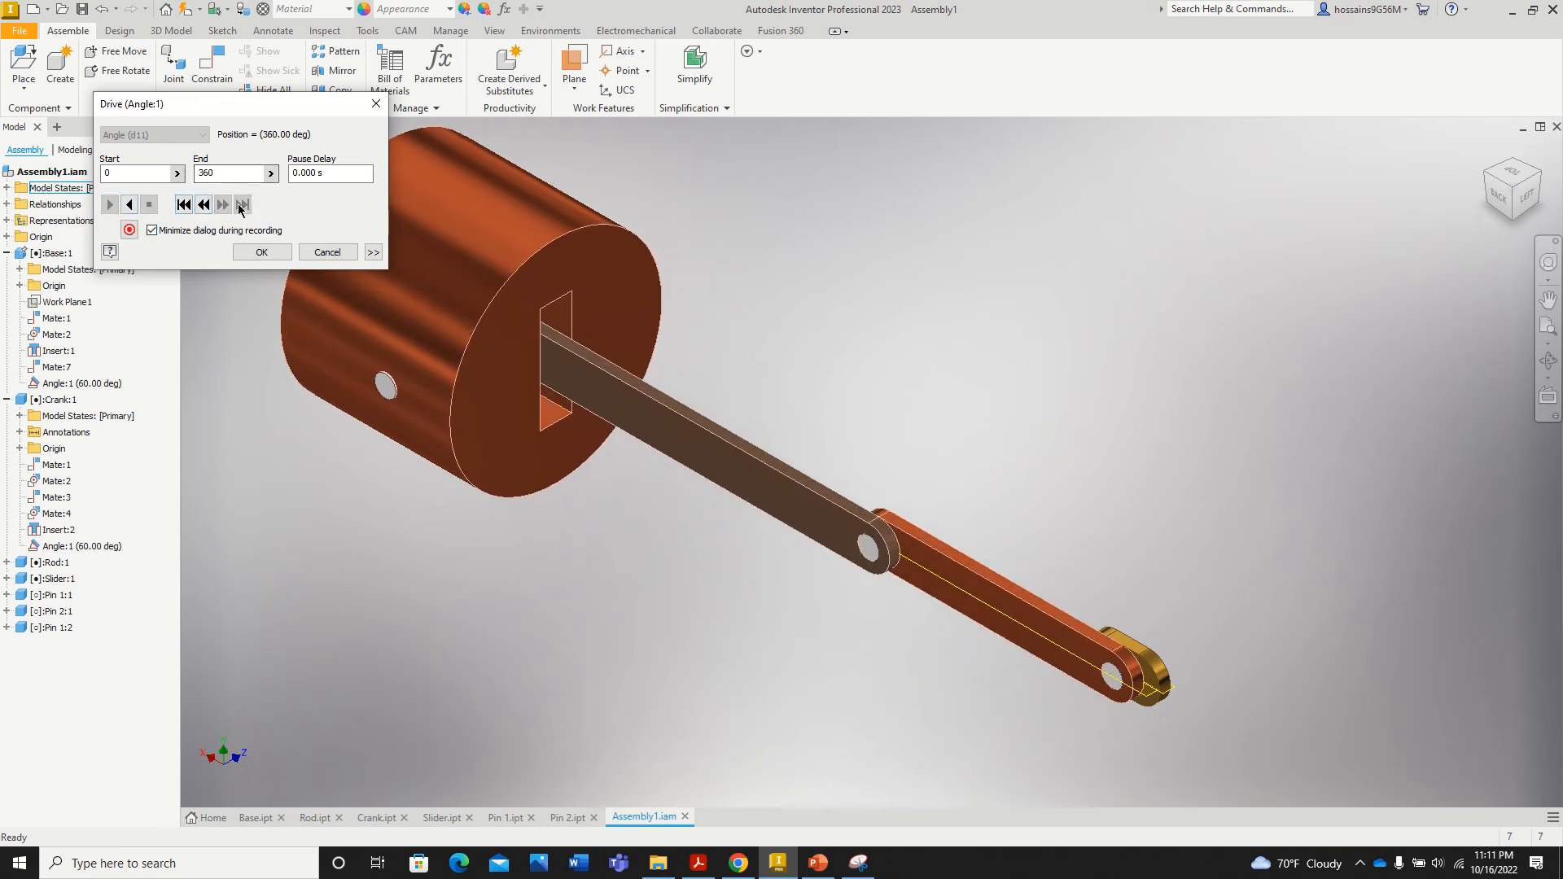
Step: Set the drive to 10 repetitions, play the linkage motion in reverse while viewing it, and accept the drive settings
click(374, 252)
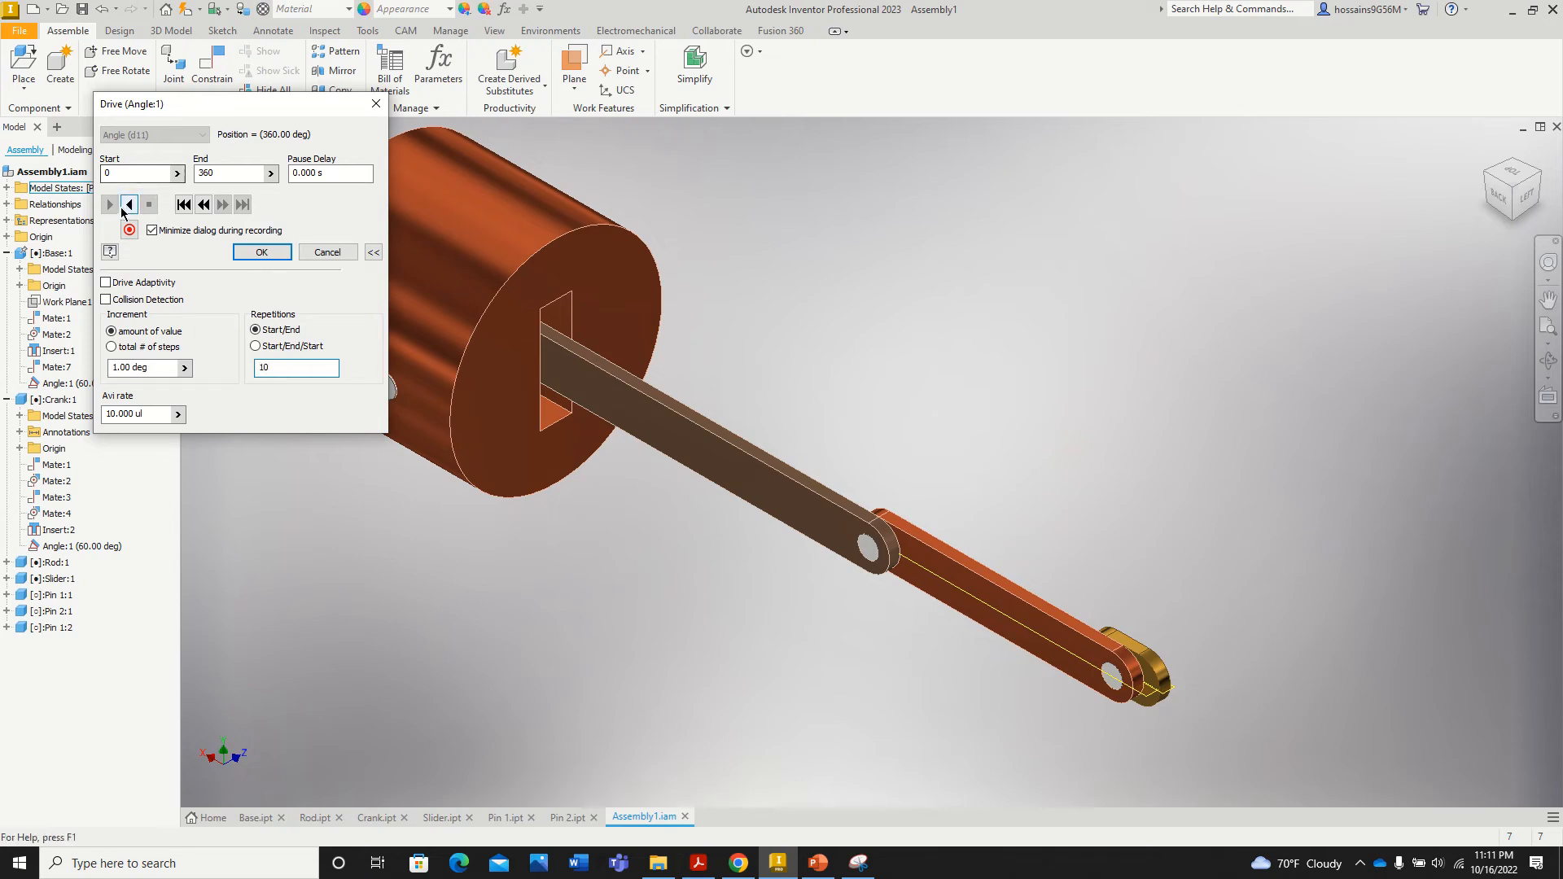
click(124, 207)
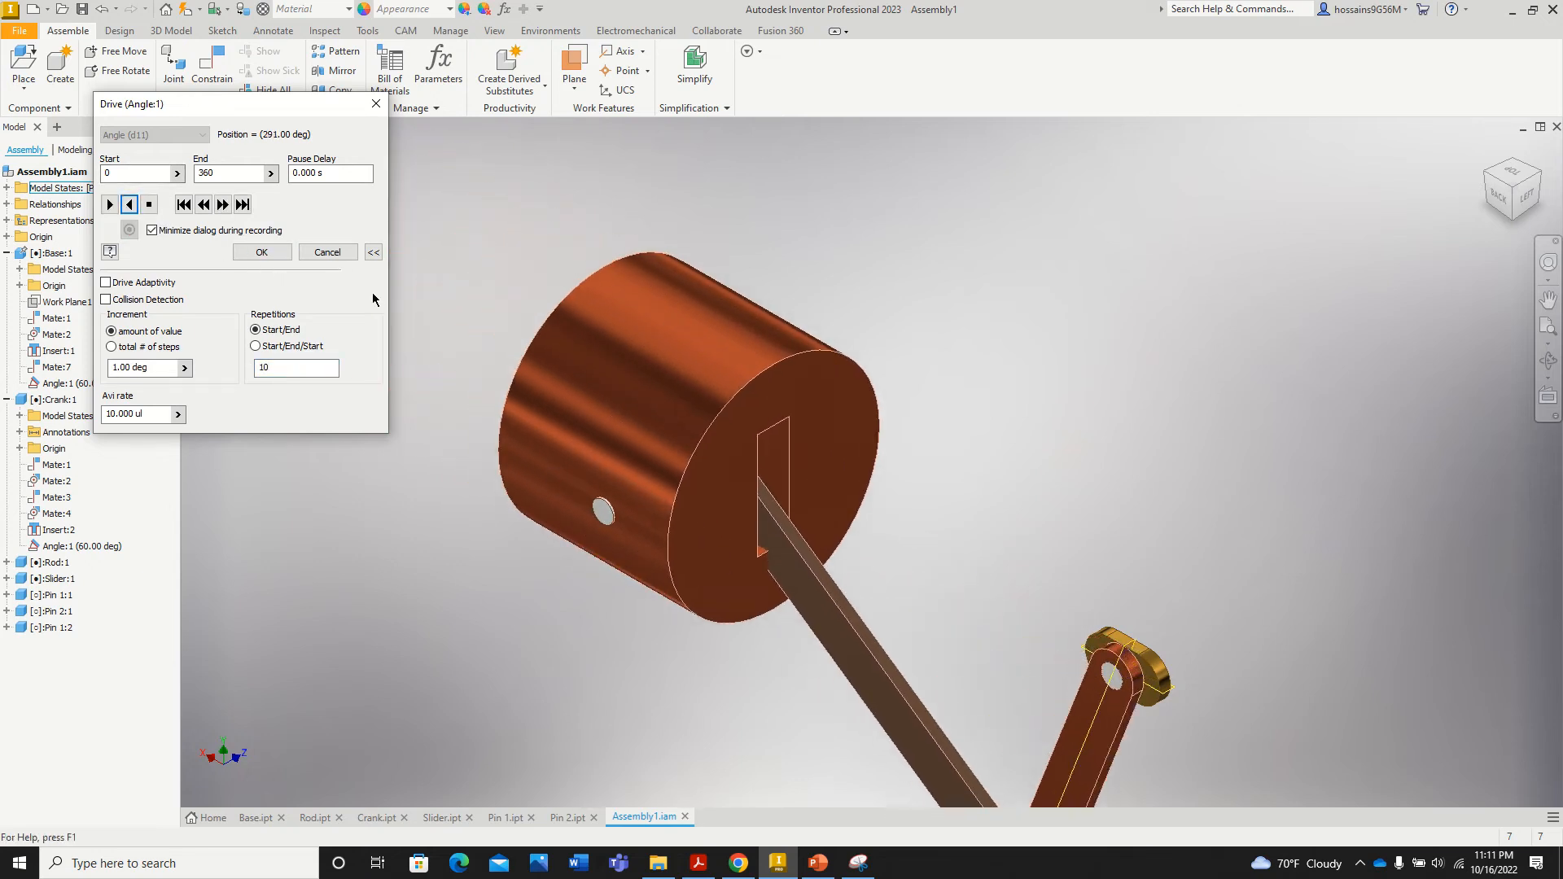
scroll(525, 348, up, 4)
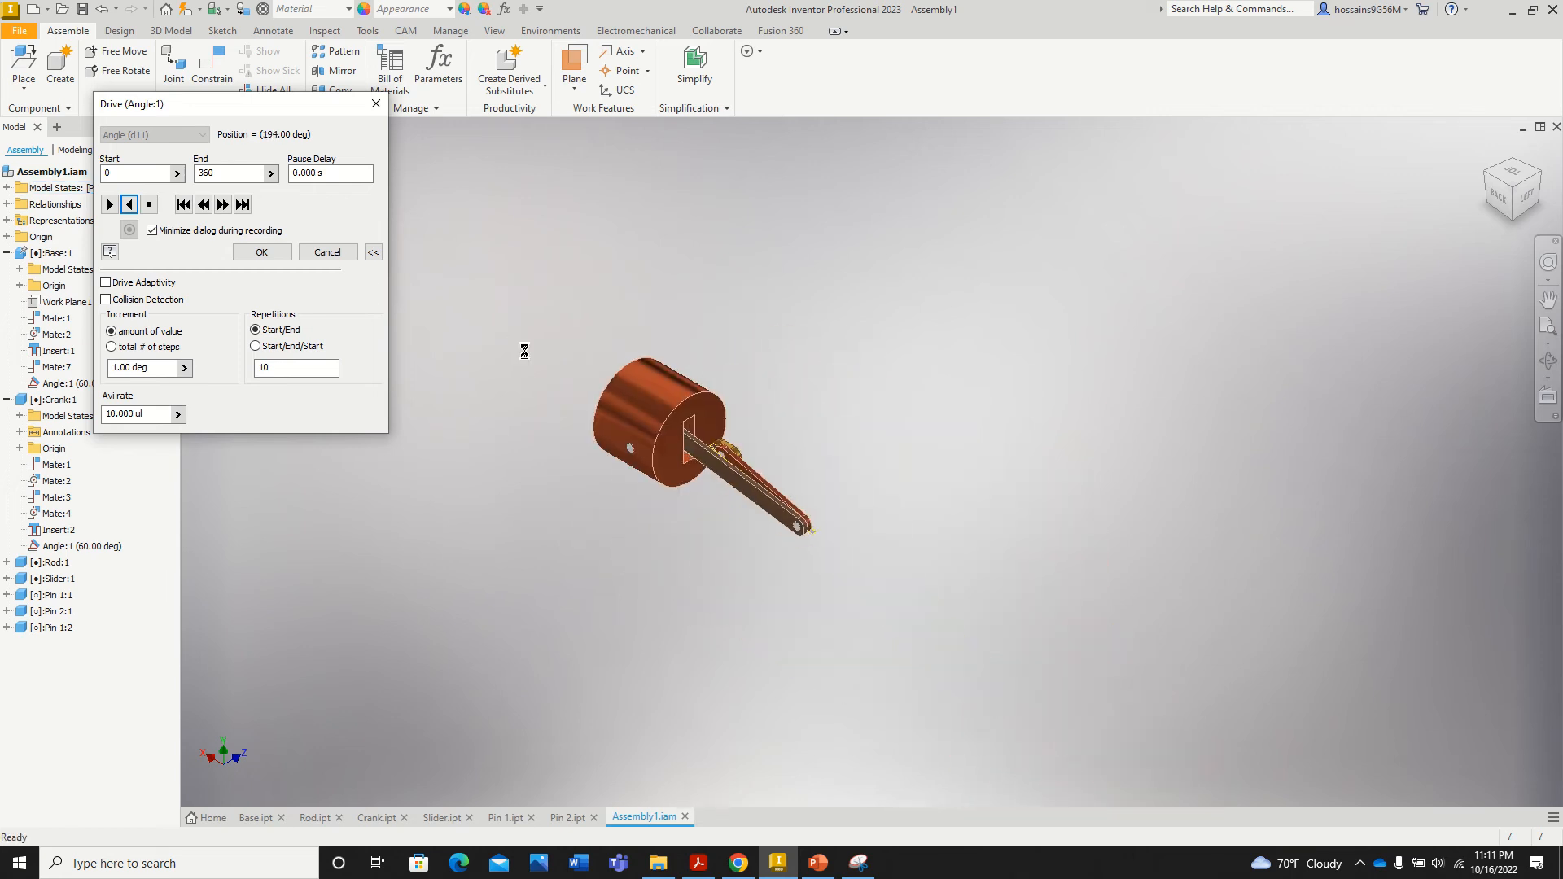
scroll(525, 350, down, 4)
scroll(501, 353, up, 2)
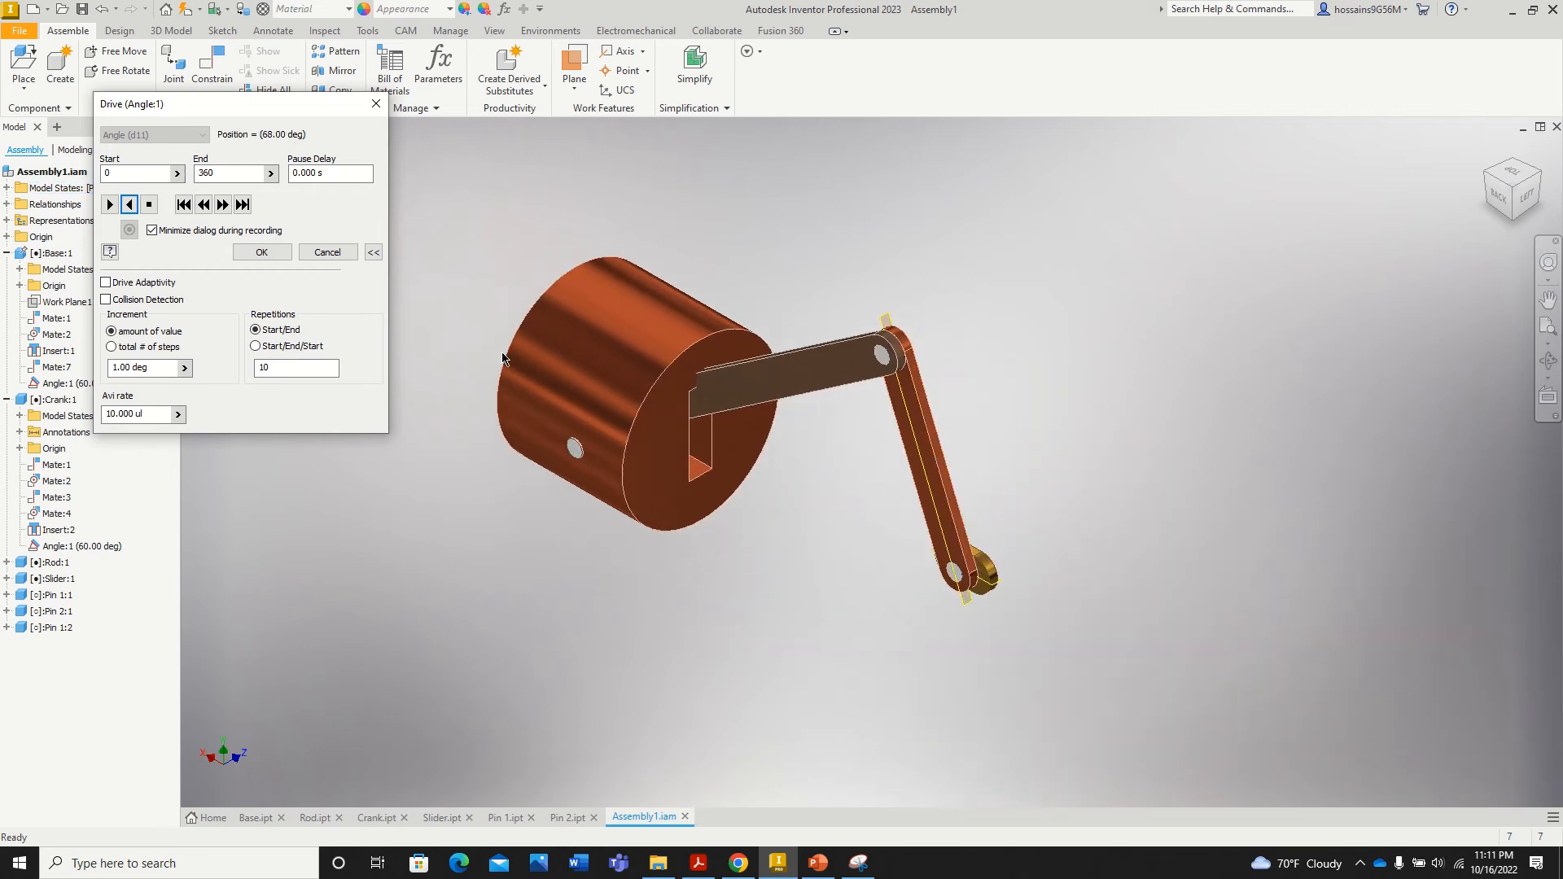
scroll(503, 358, down, 3)
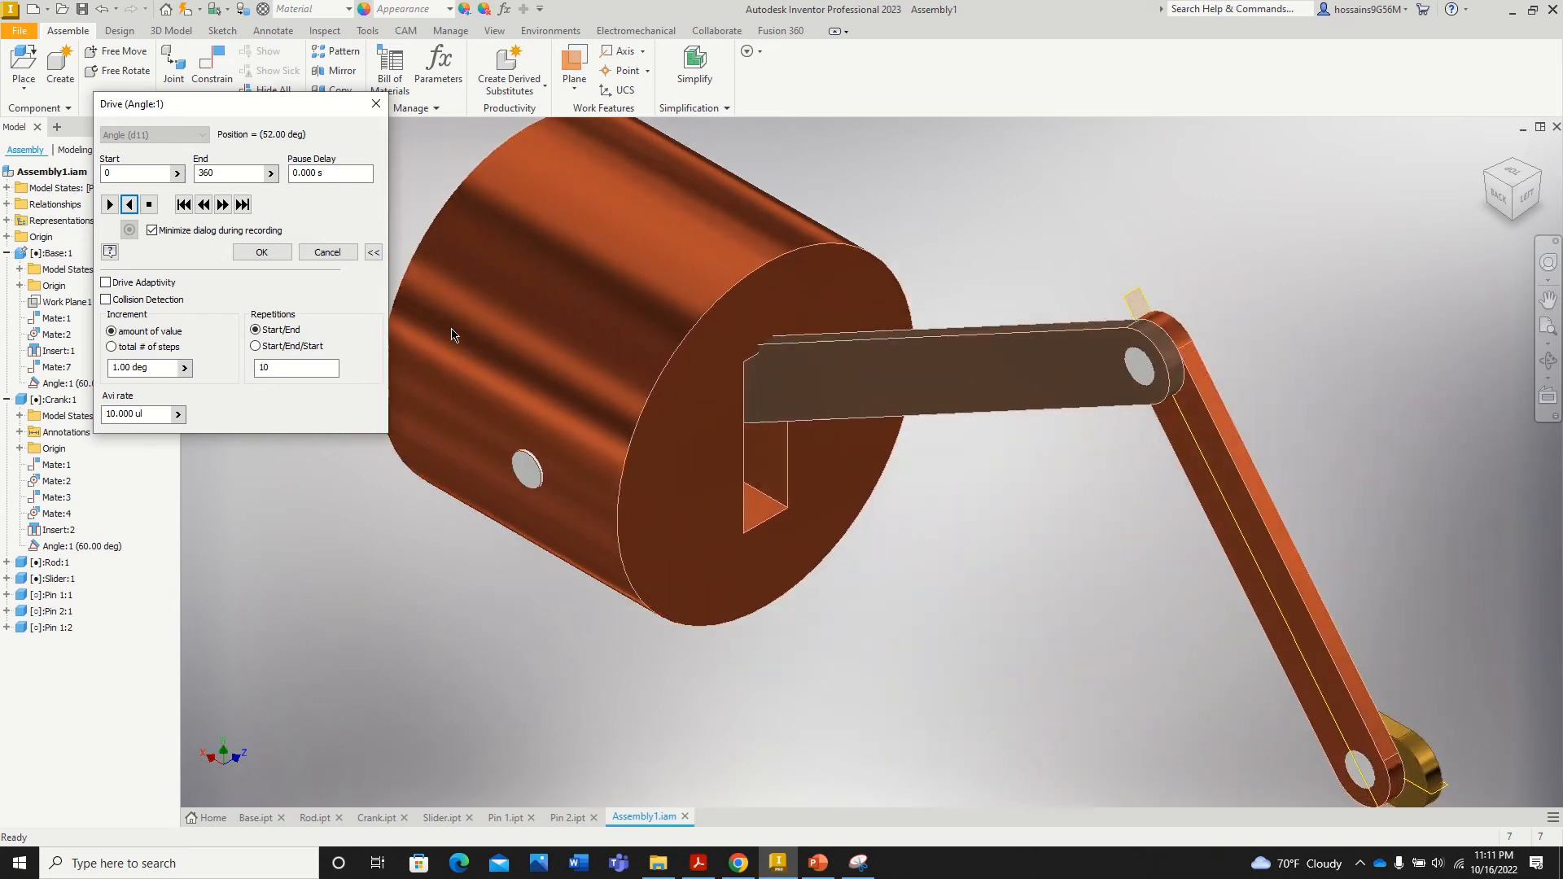
click(259, 253)
scroll(518, 389, down, 3)
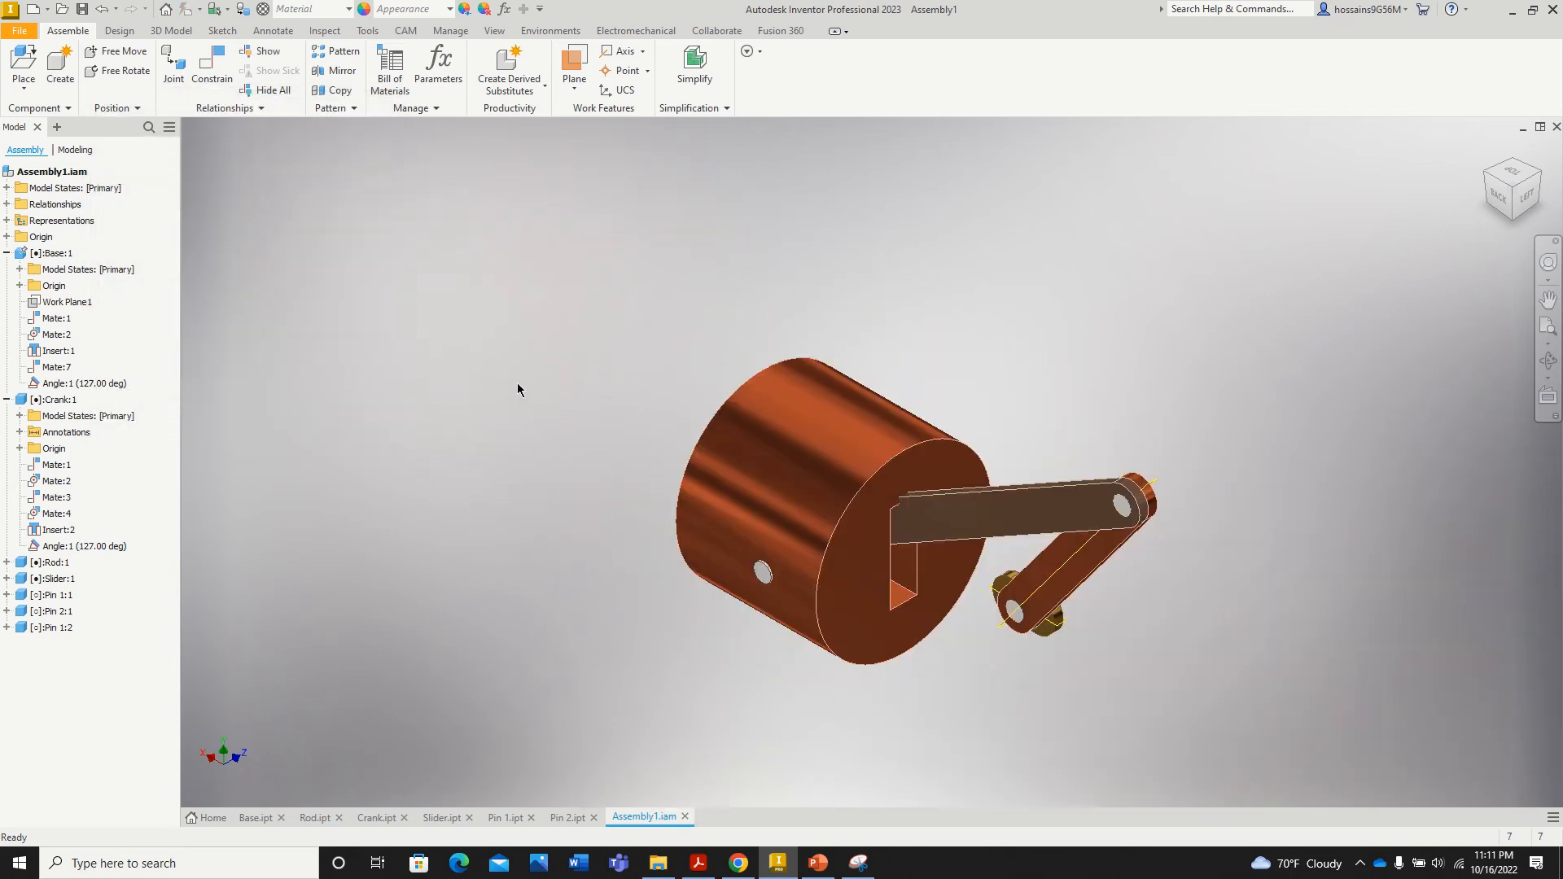
Step: Set up a recording of the base-to-crank Angle:1 drive, saved as the WMV file Class Assignment 6 in Old files
right_click(95, 392)
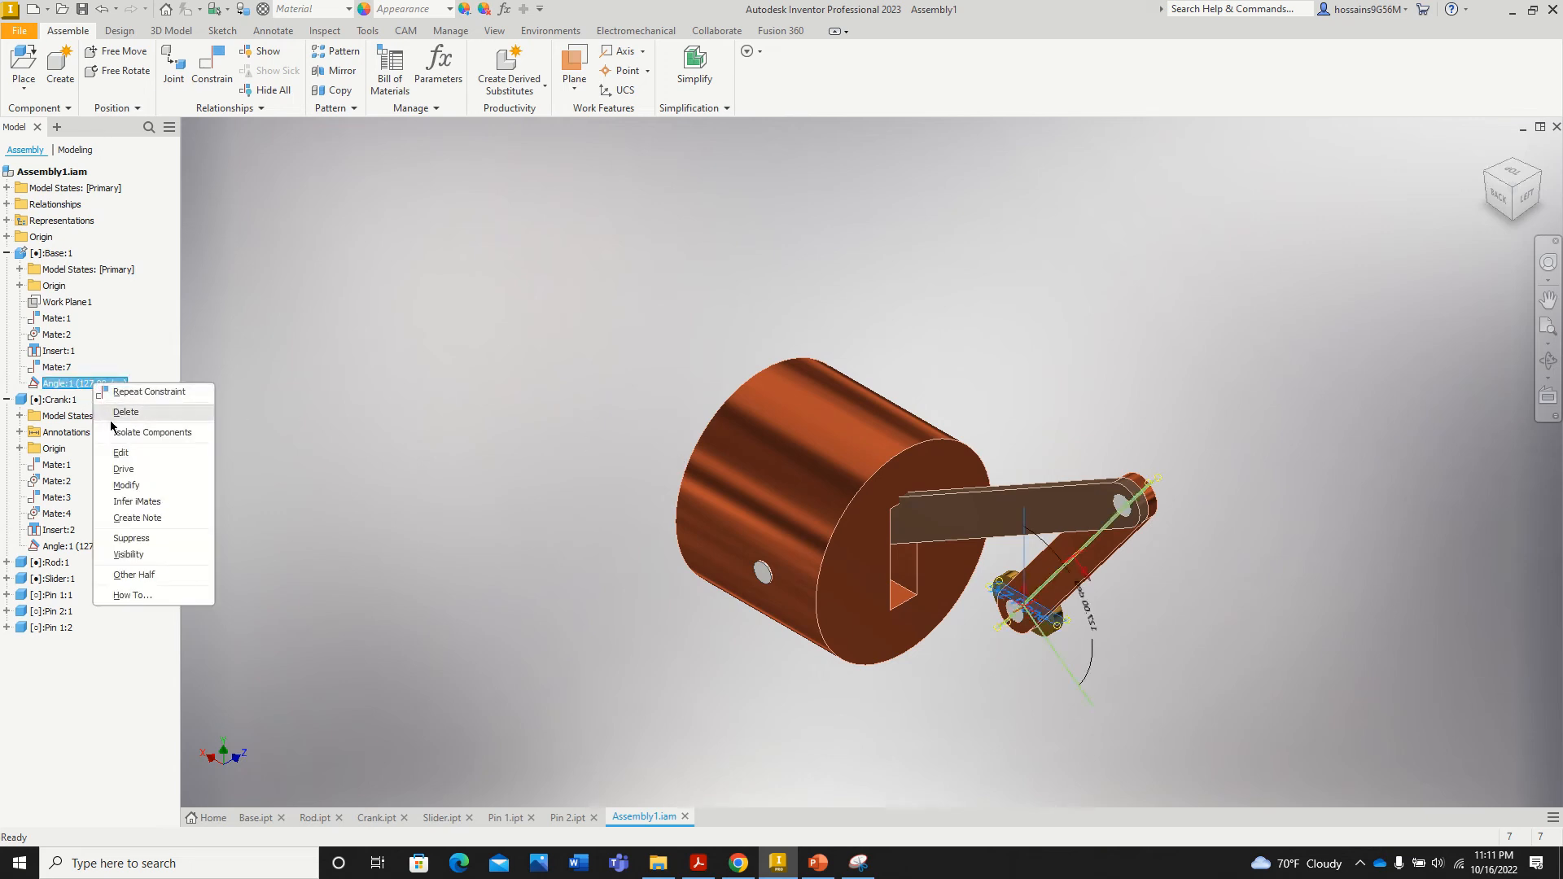
click(126, 469)
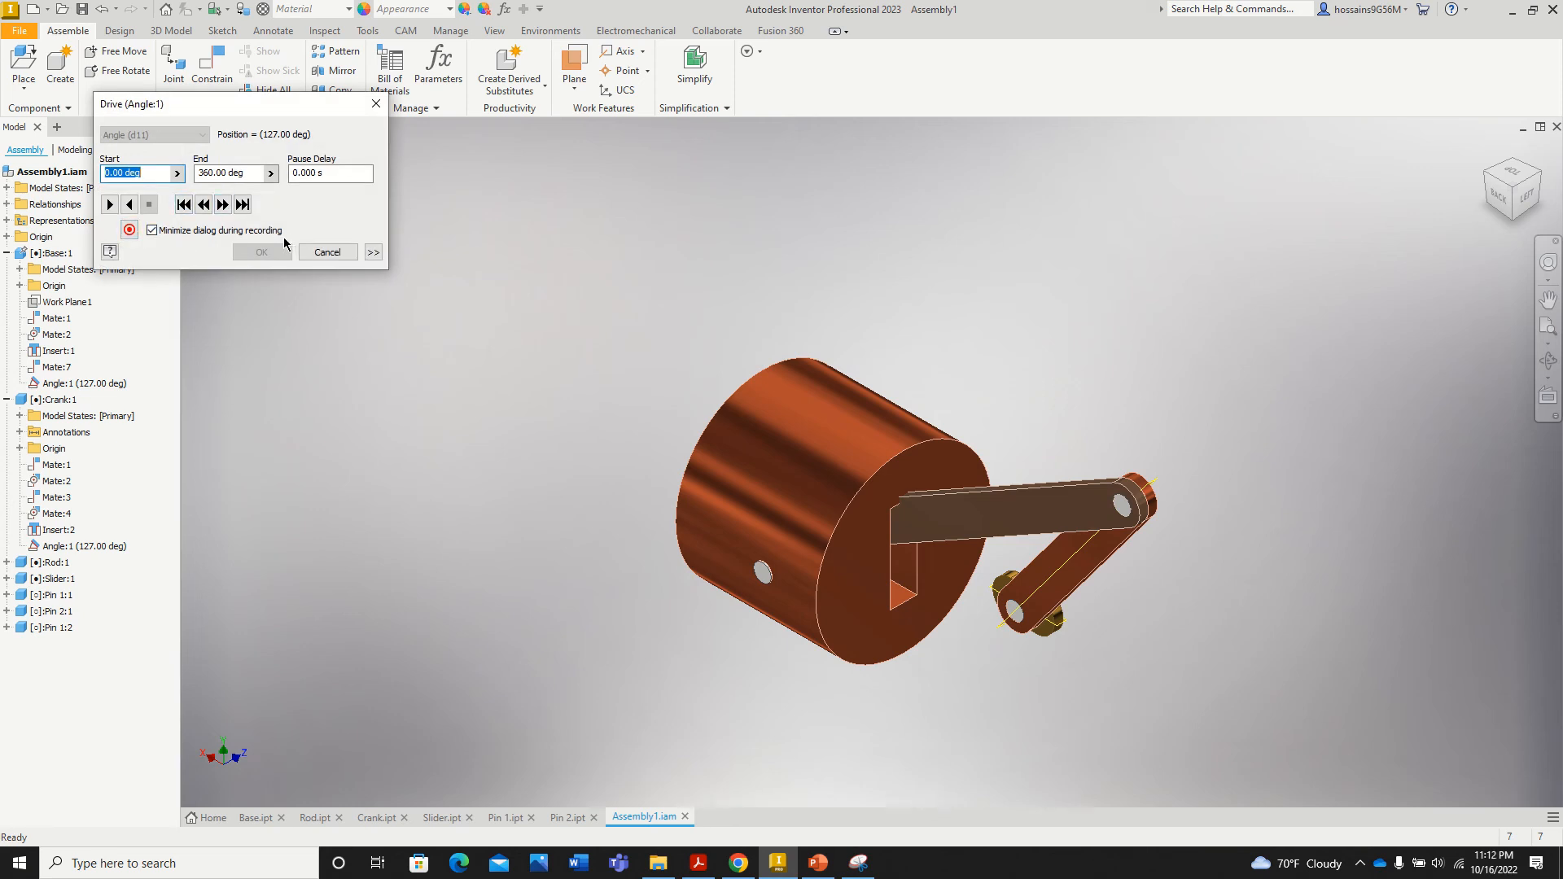
click(373, 253)
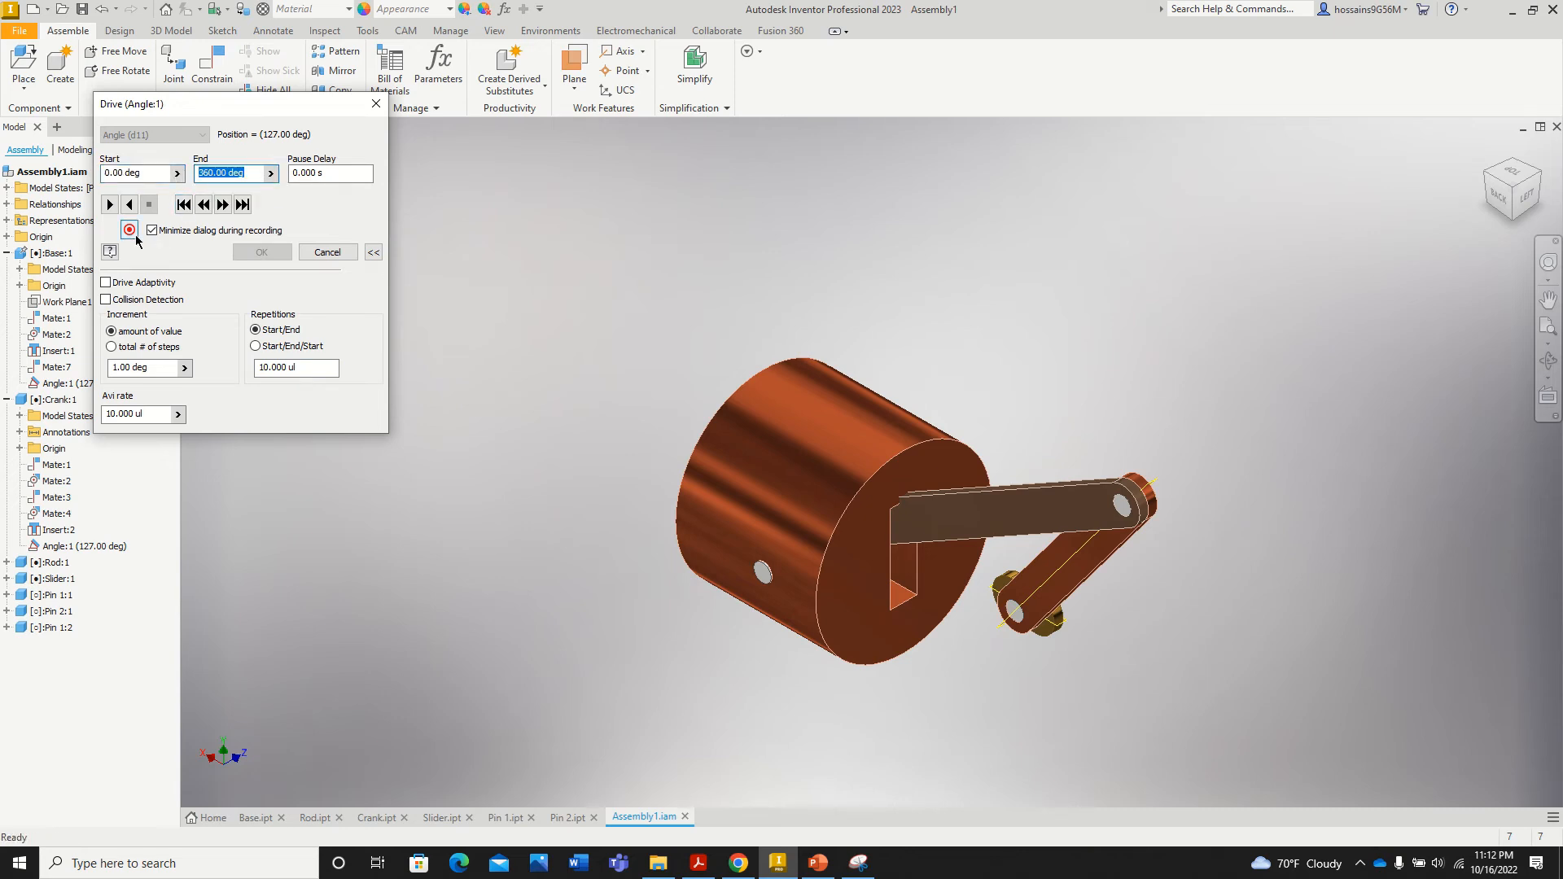
click(129, 231)
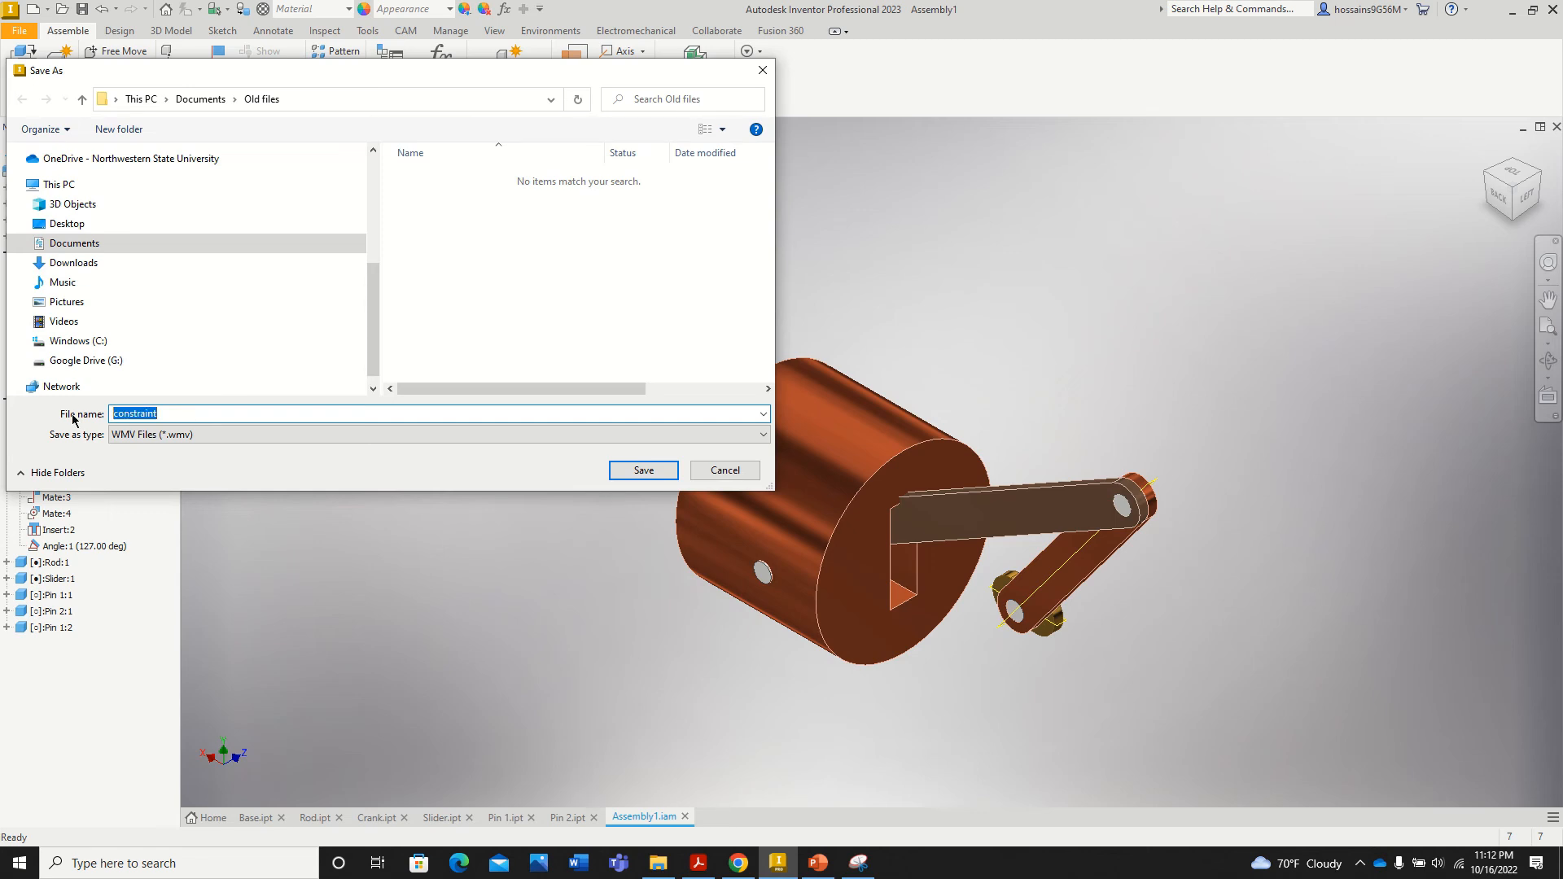
text(Class Assignm)
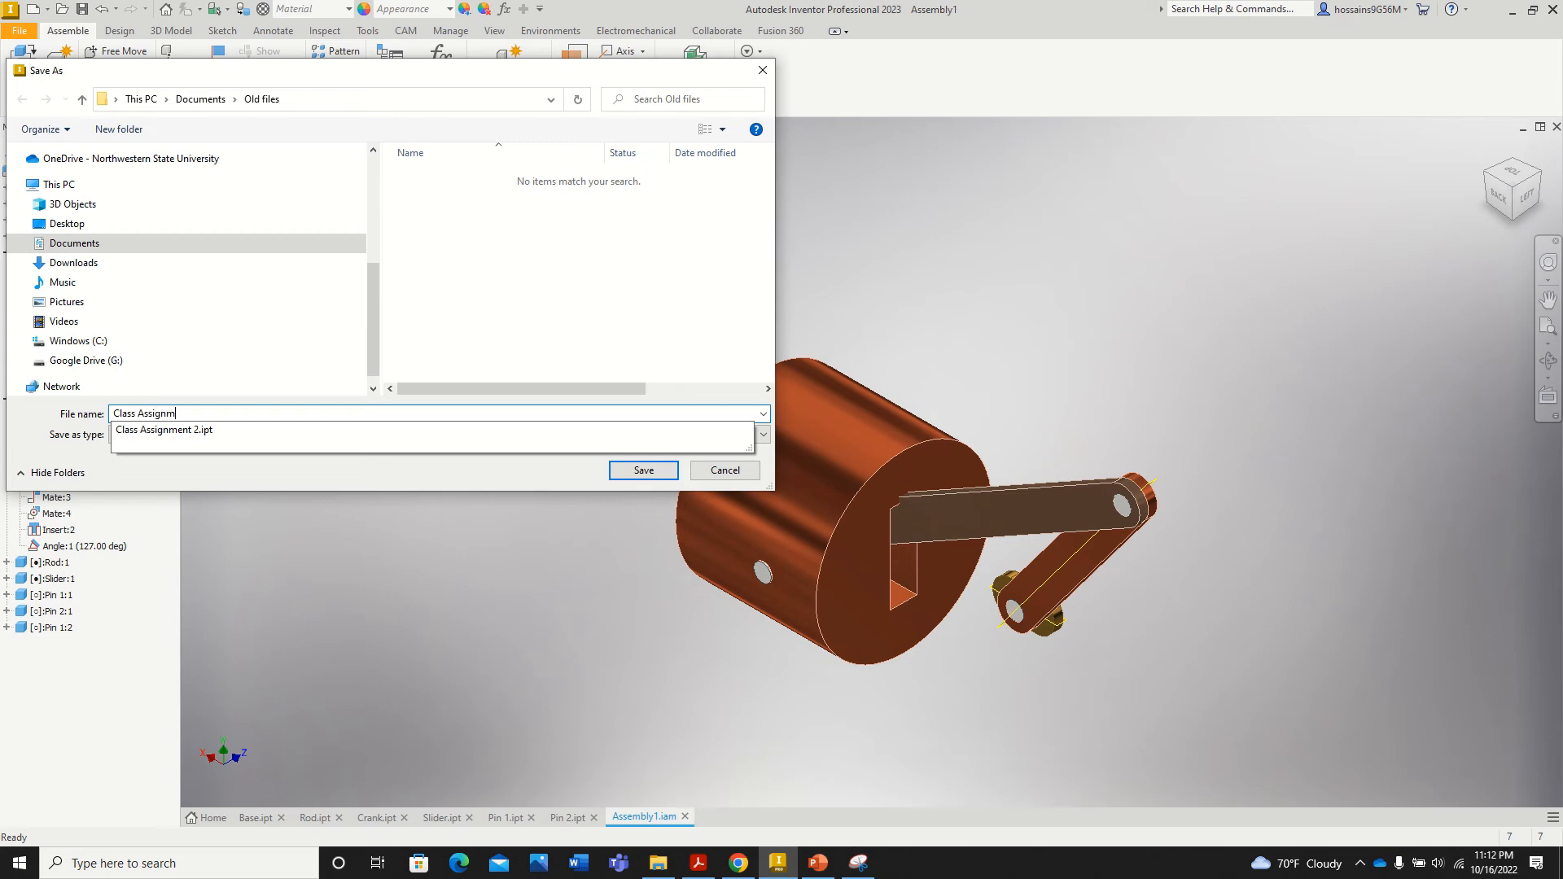
text(ent 6)
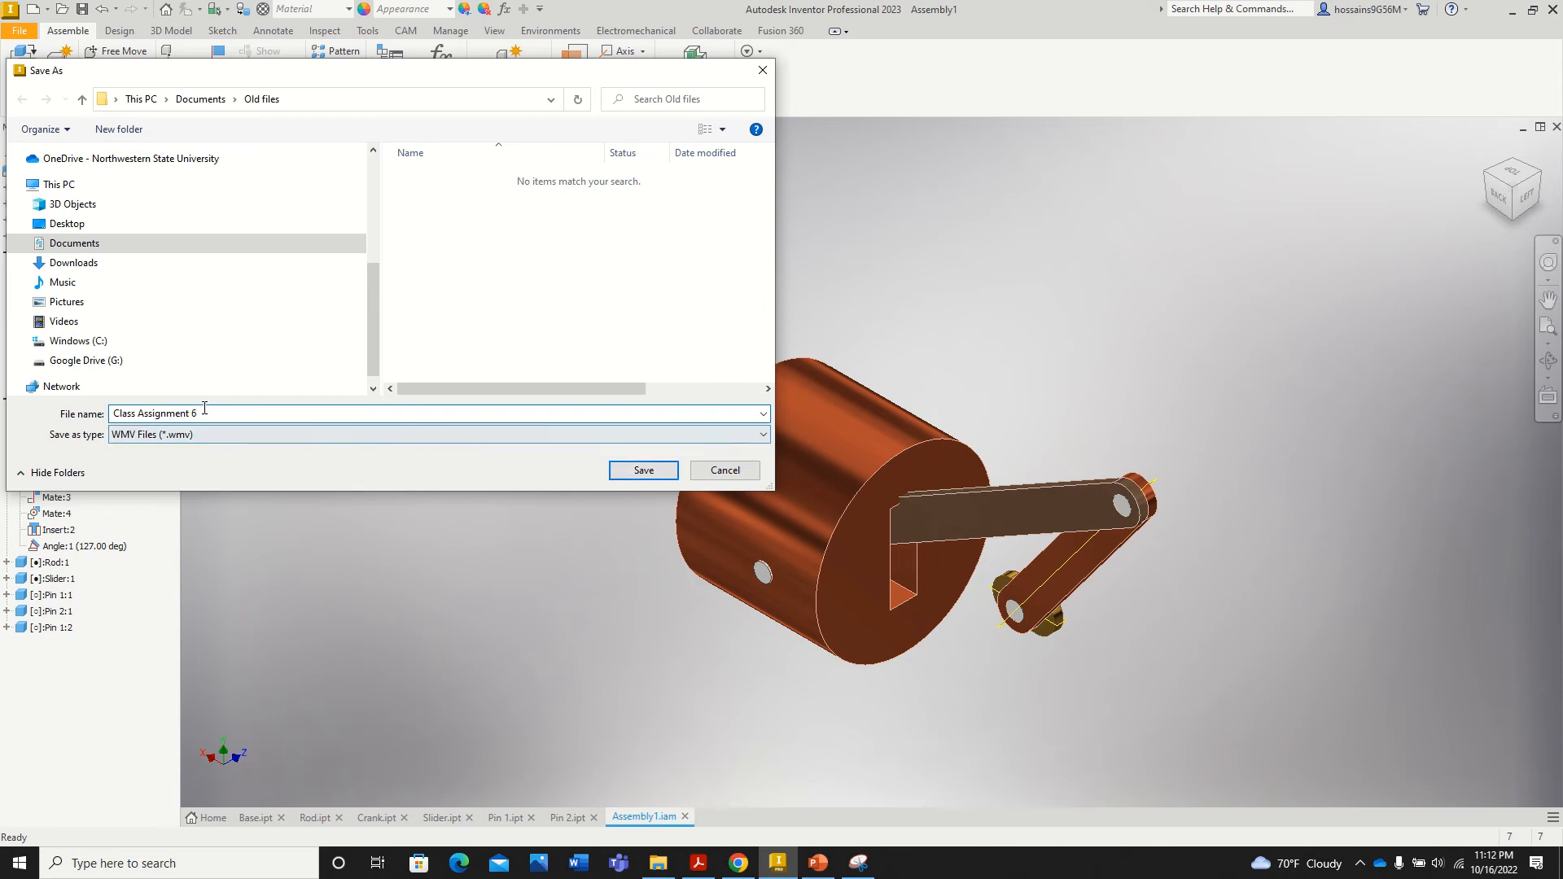
click(222, 433)
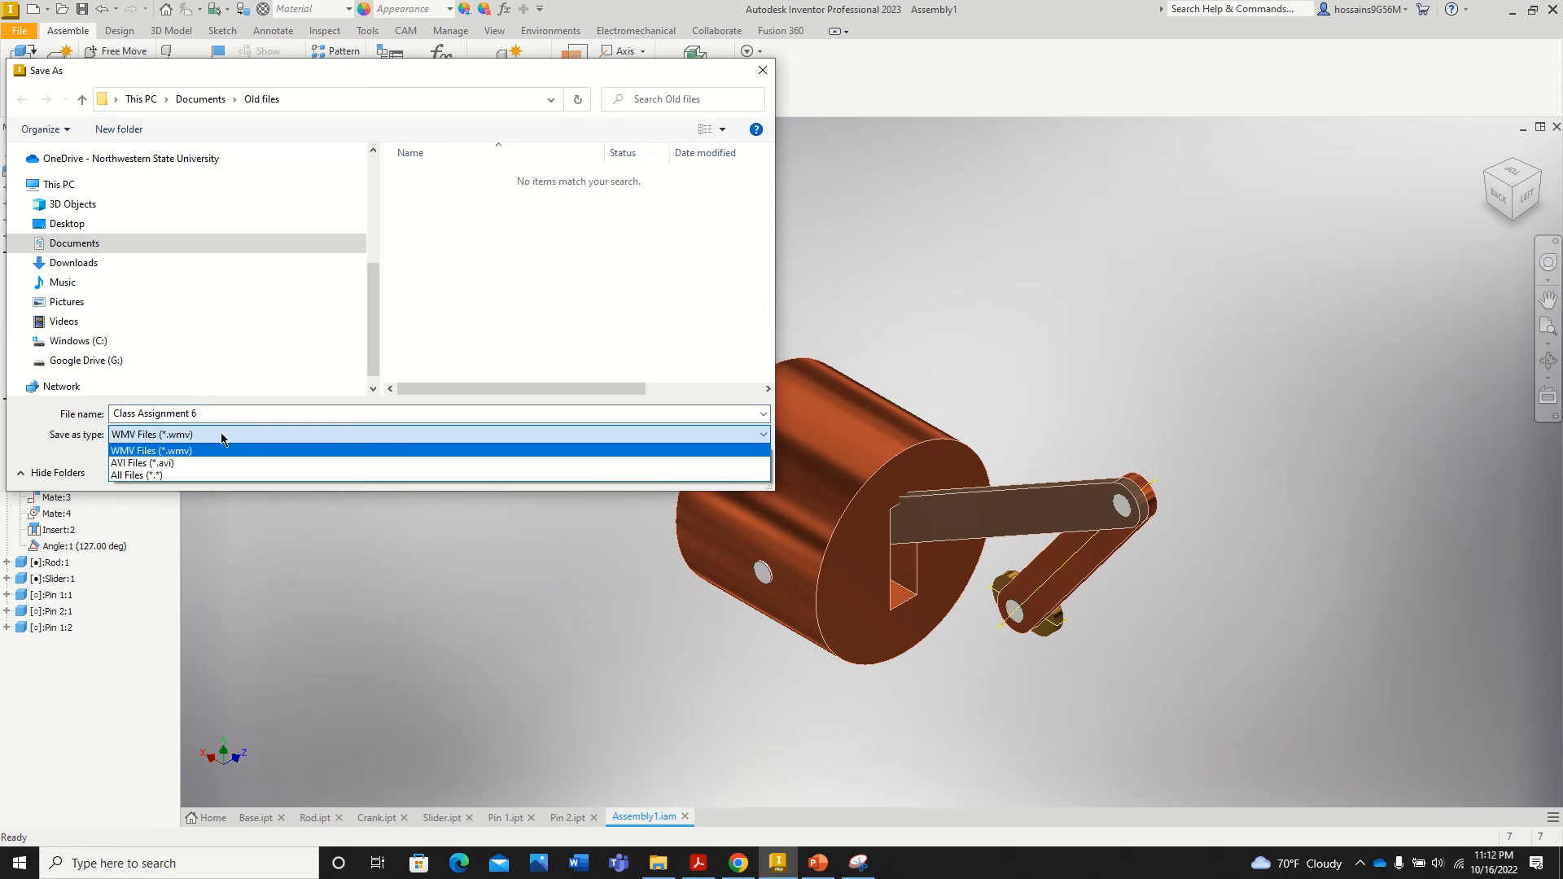
click(215, 438)
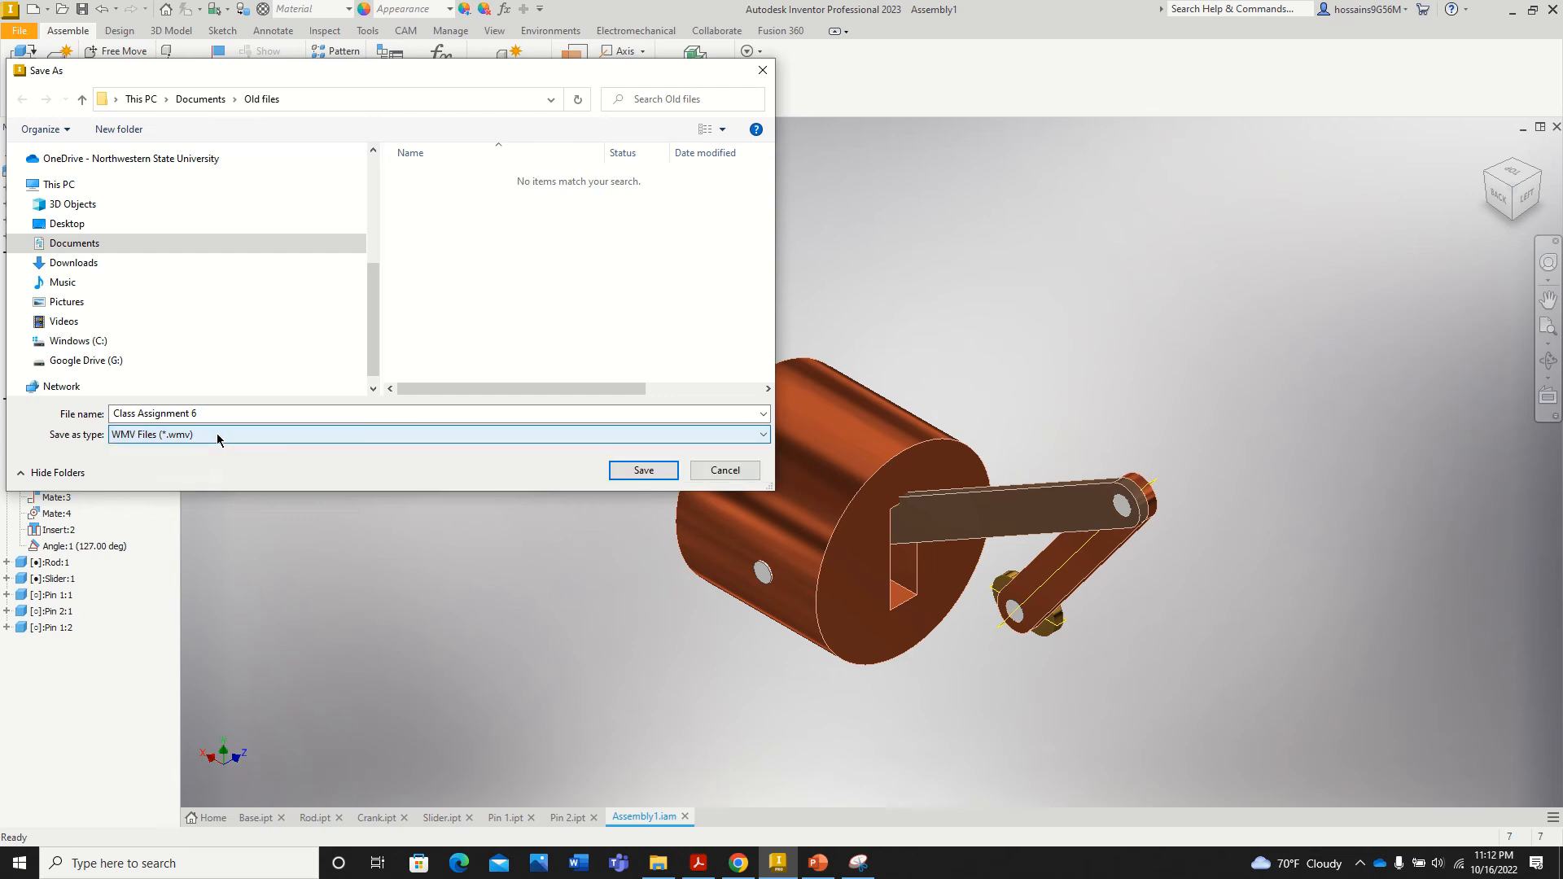
click(217, 438)
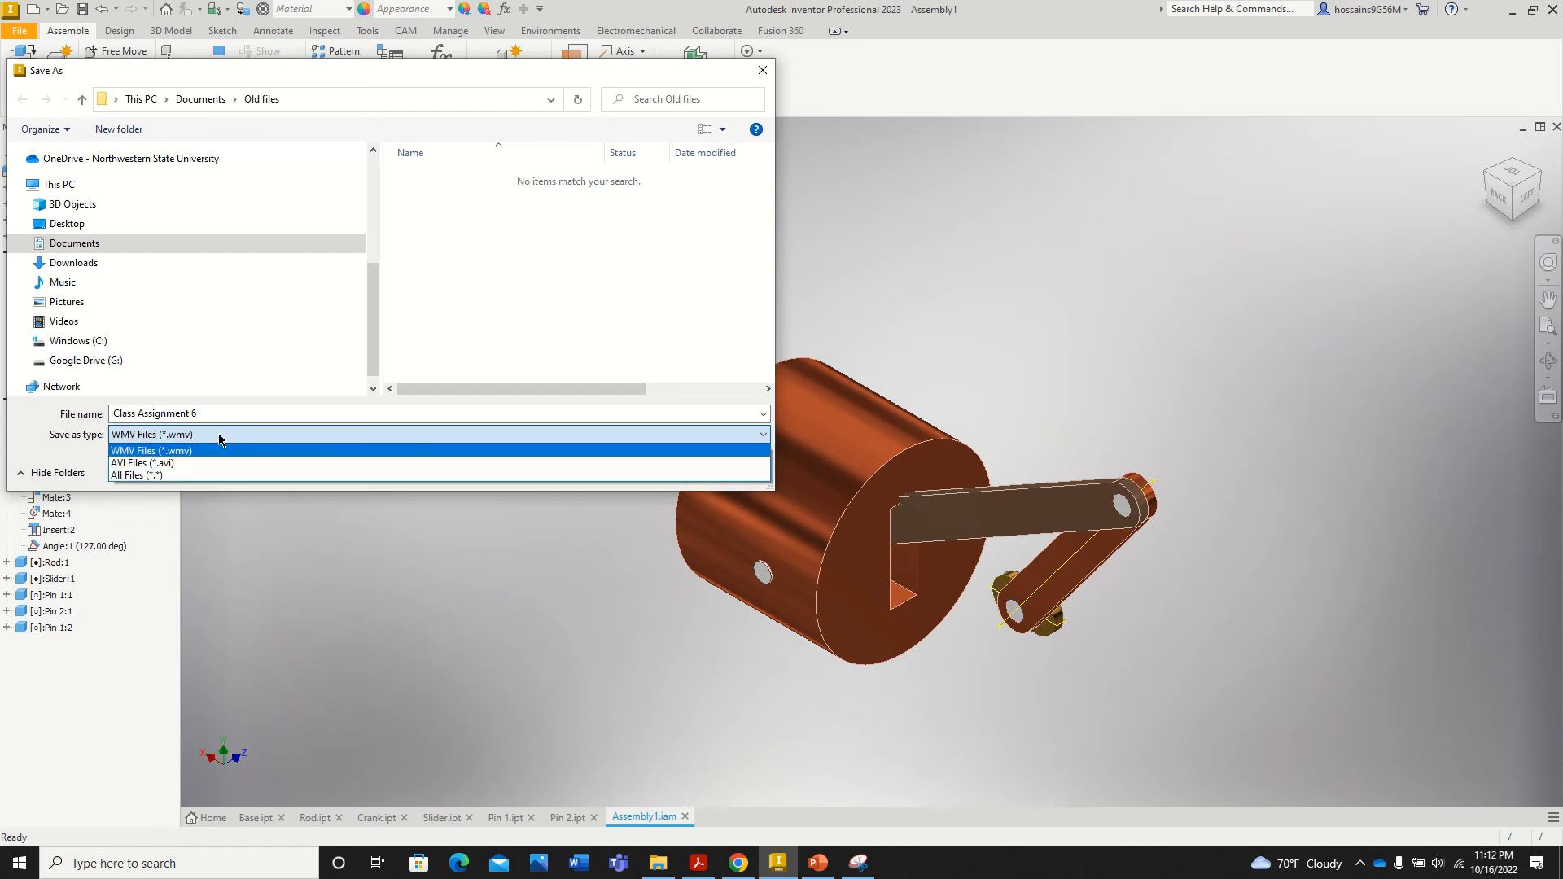
click(218, 433)
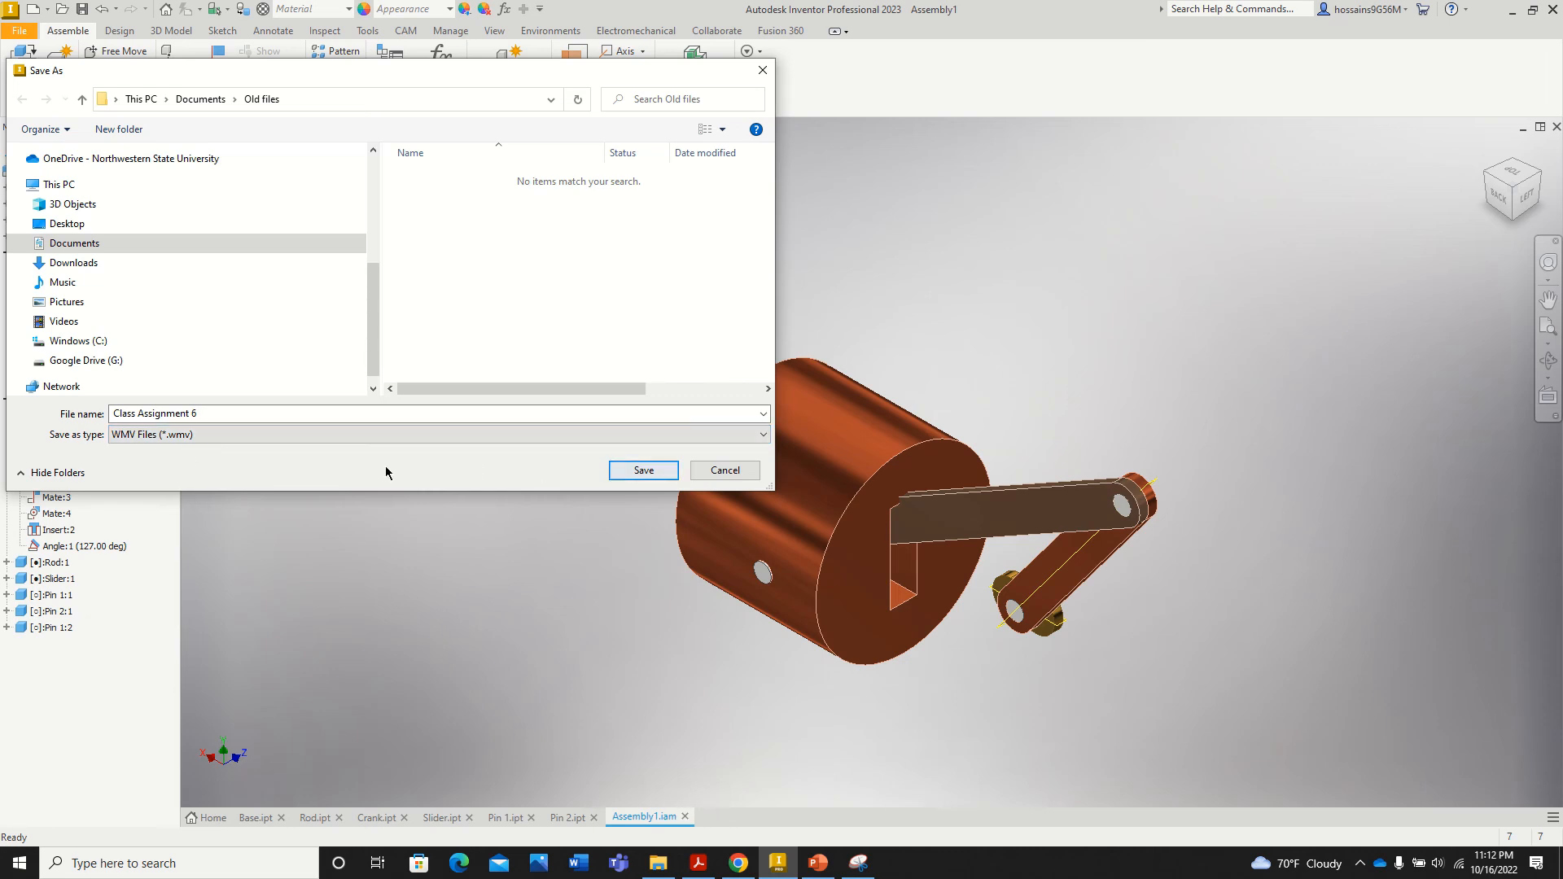
click(637, 472)
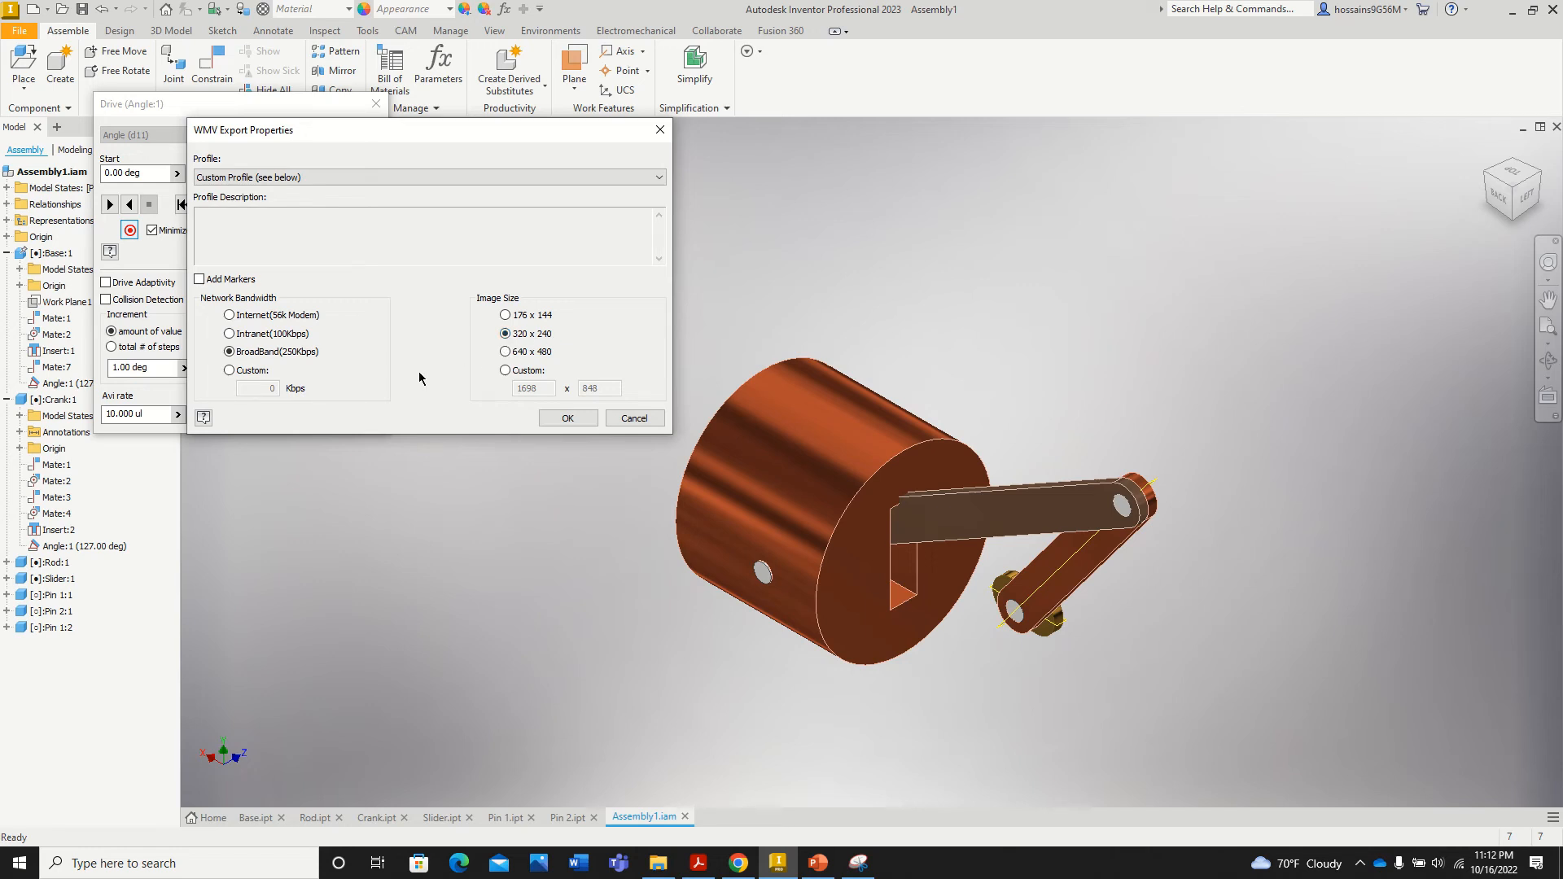
Step: Accept the WMV export properties with BroadBand (250Kbps) and 320 x 240, and record the forward drive from 0 to 360 degrees with 10 repetitions
click(568, 419)
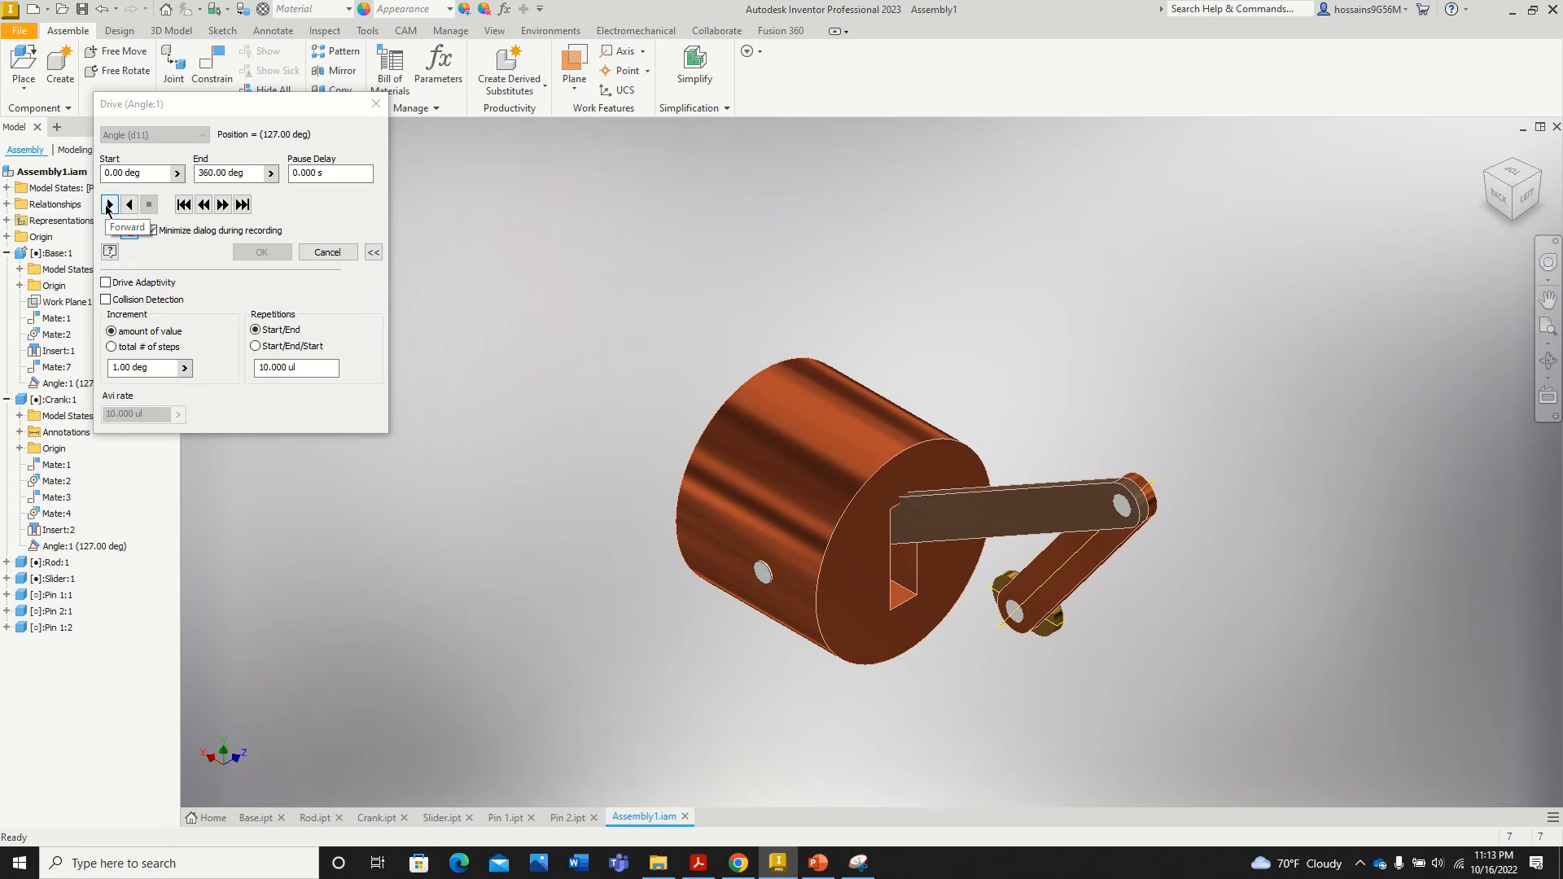
click(109, 205)
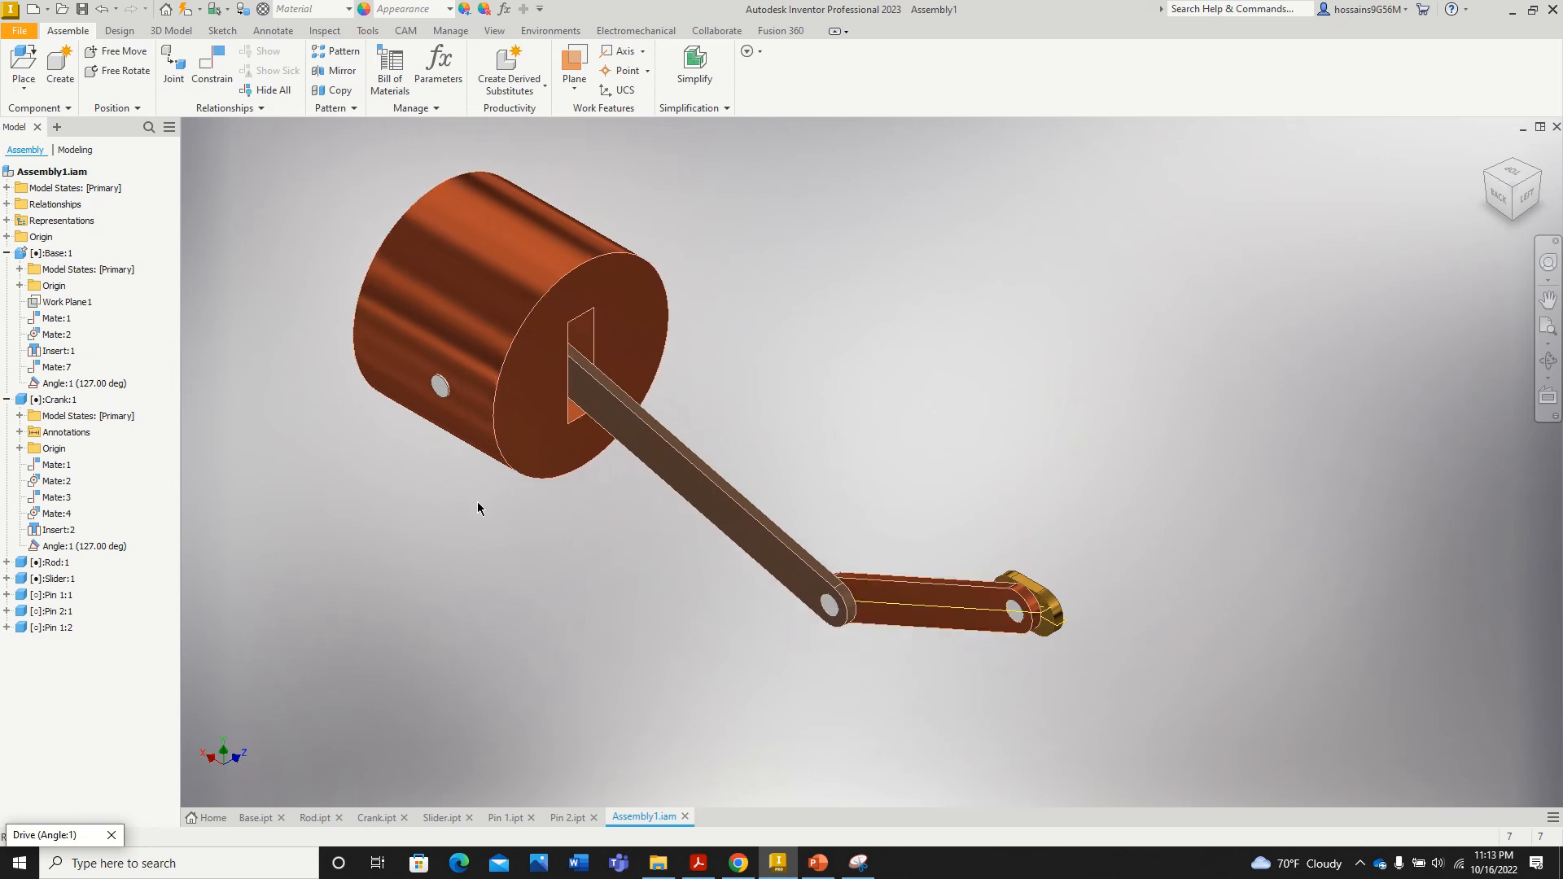
scroll(478, 503, down, 3)
scroll(479, 508, up, 5)
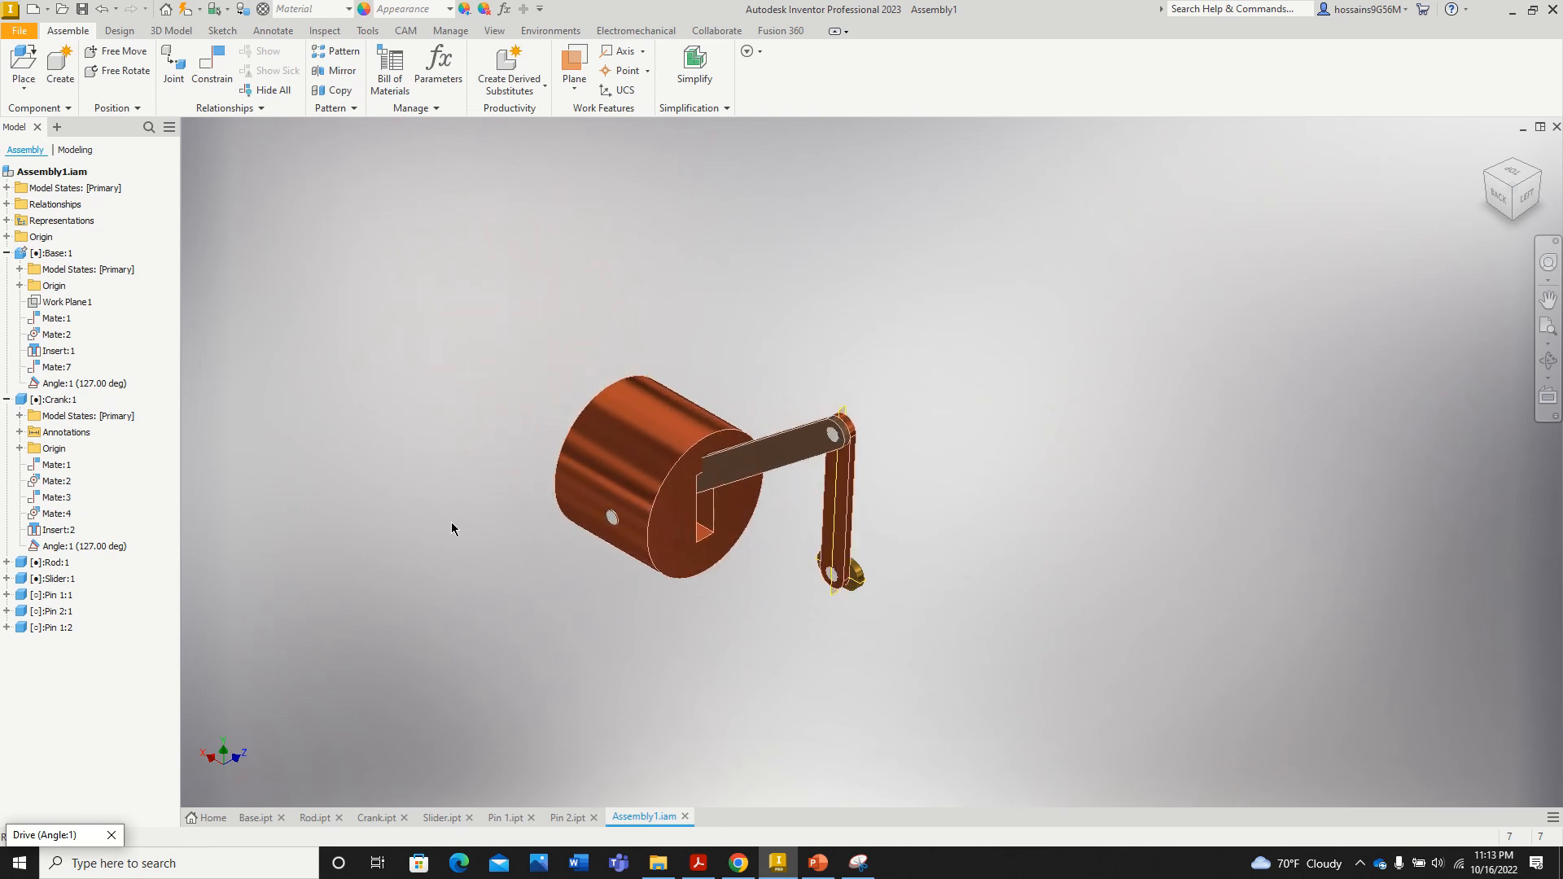
scroll(705, 511, up, 5)
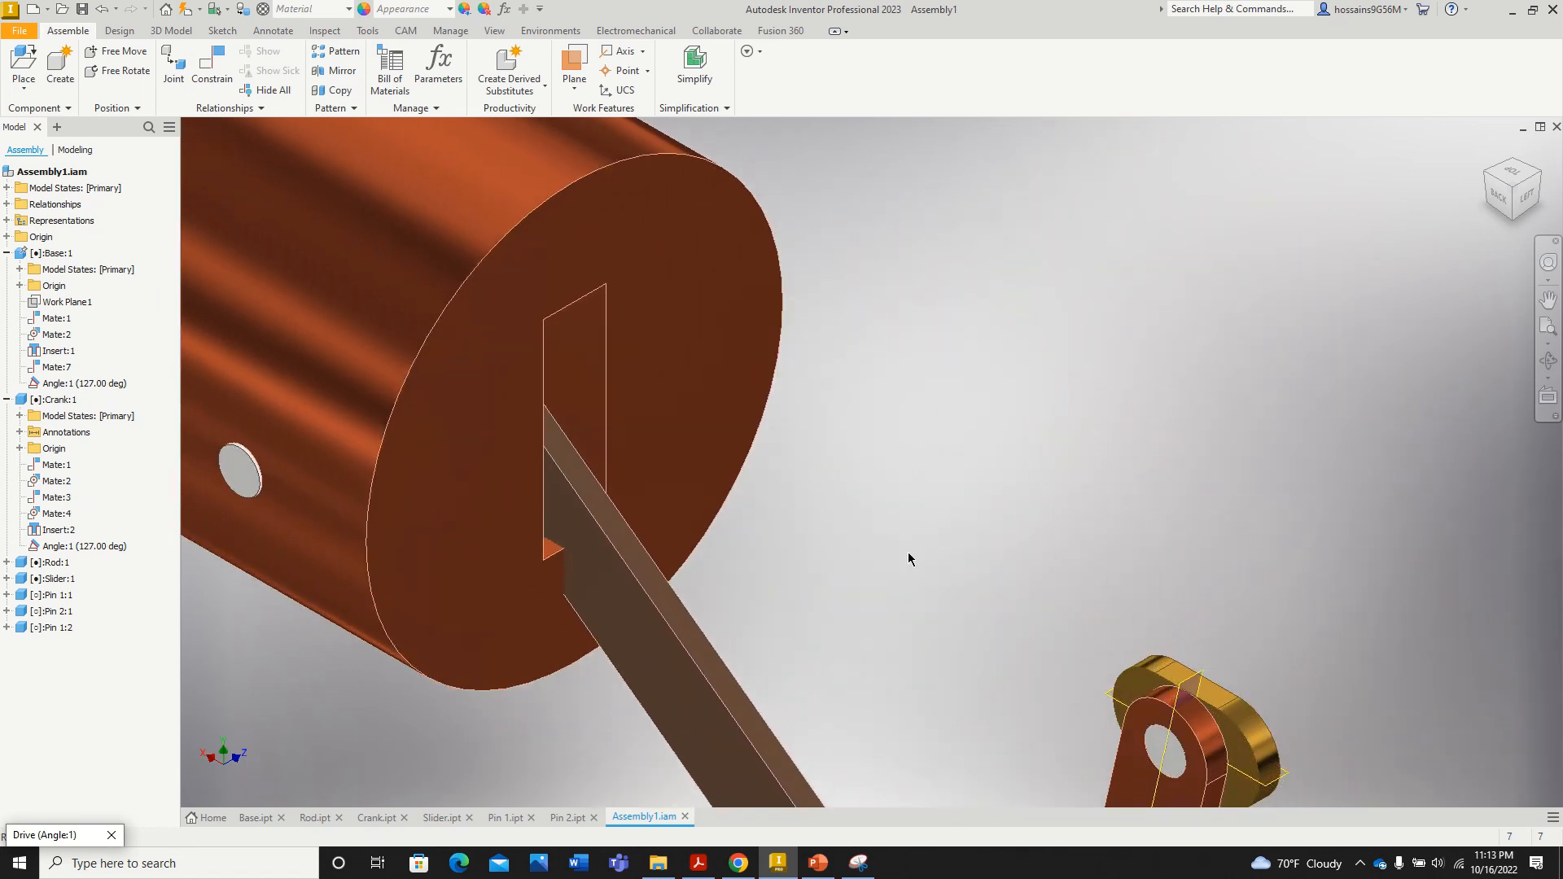
scroll(884, 554, up, 5)
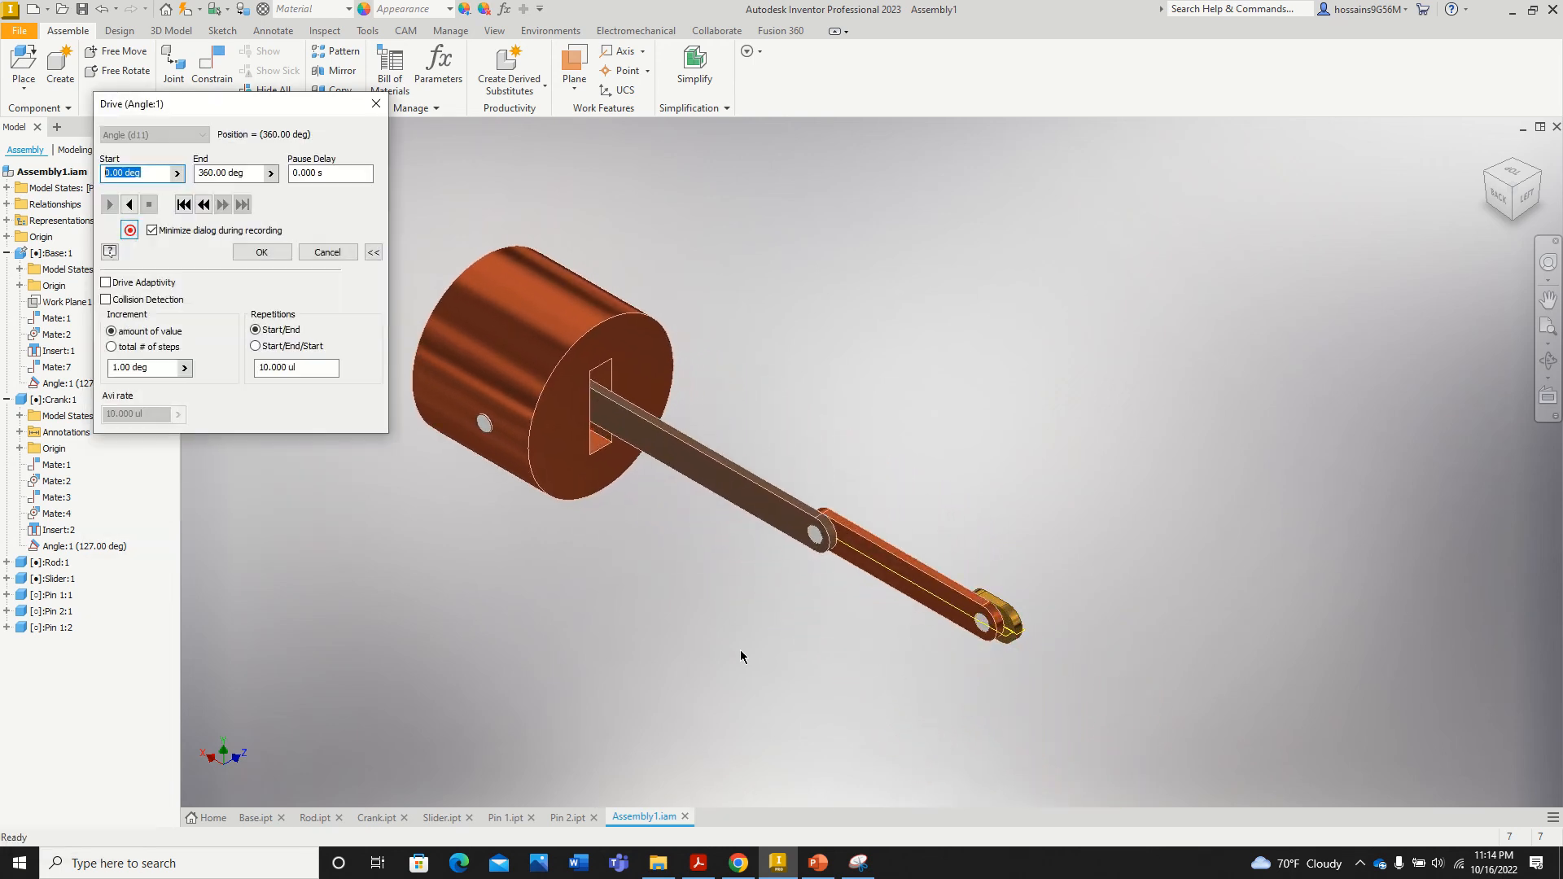
Step: Switch to File Explorer and open the Old files folder inside Documents to find the recorded video
click(664, 871)
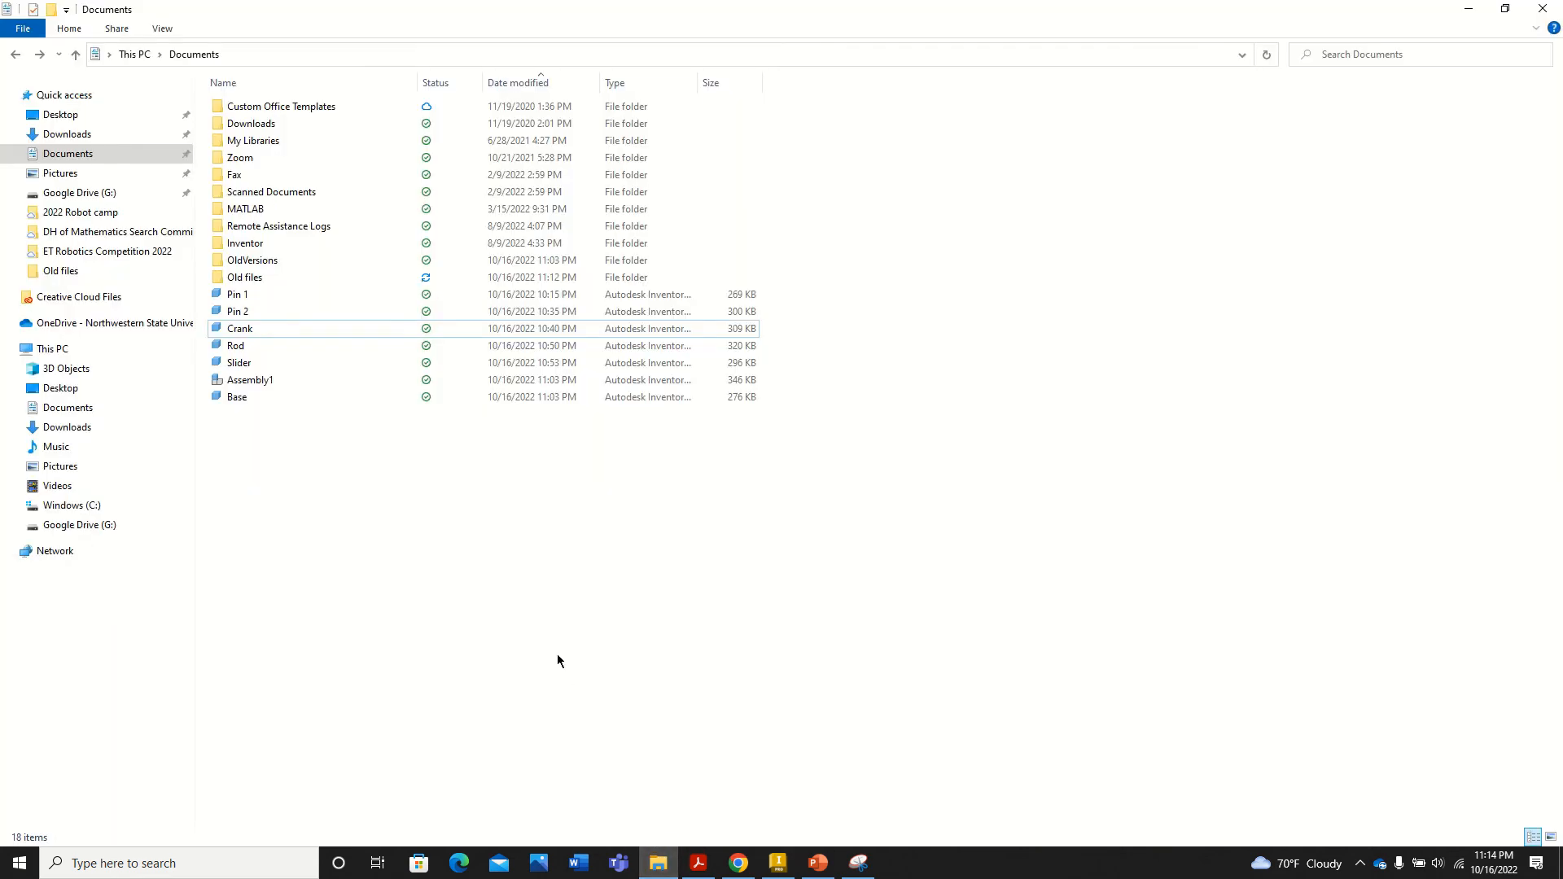
click(663, 864)
click(665, 864)
click(119, 160)
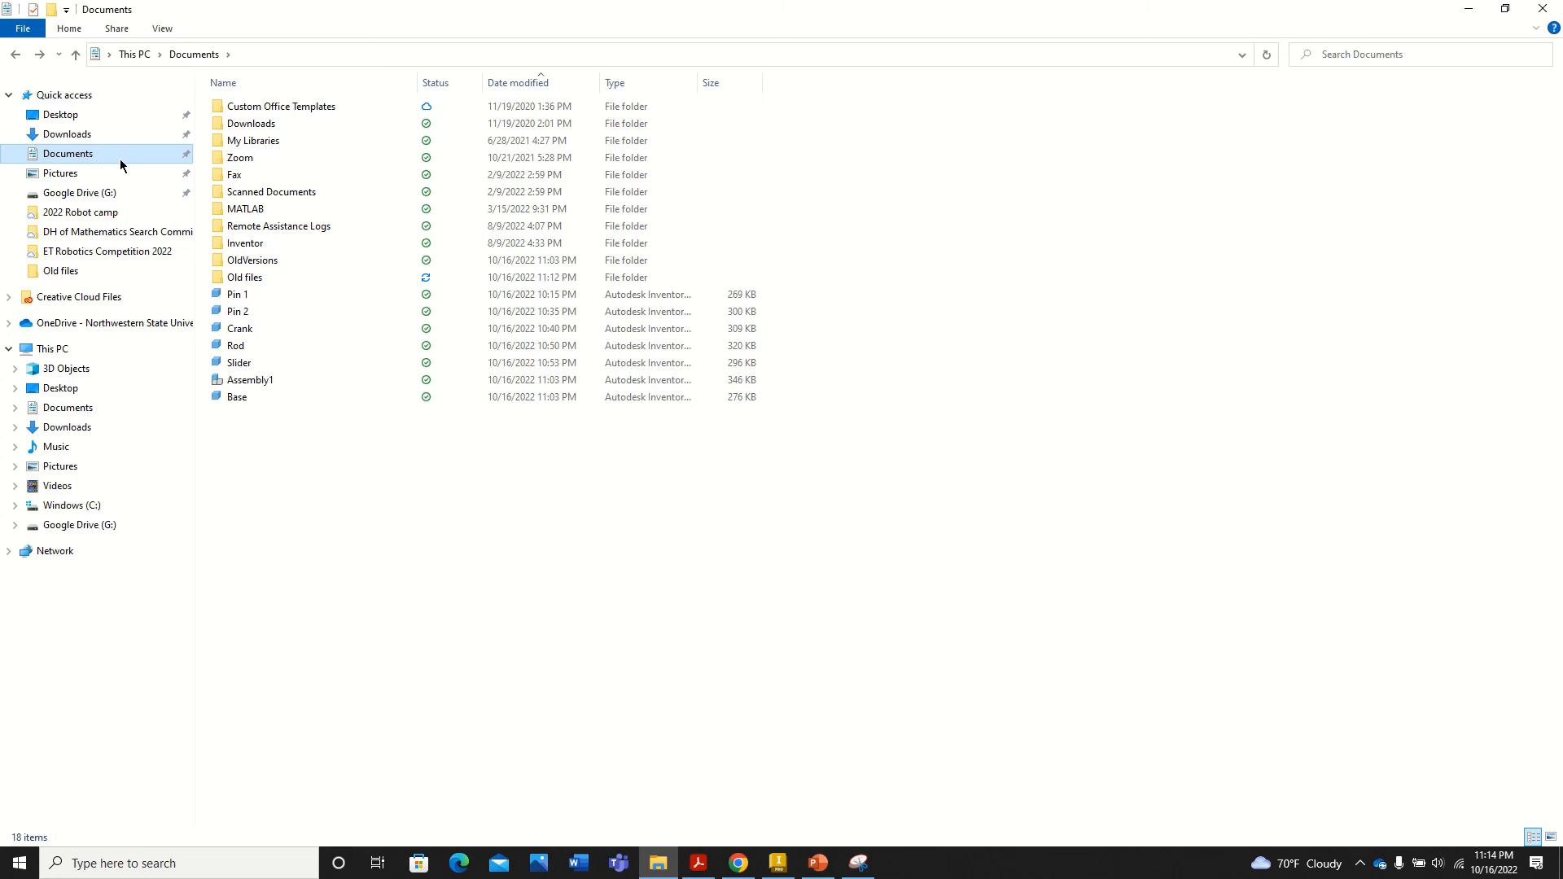
click(665, 868)
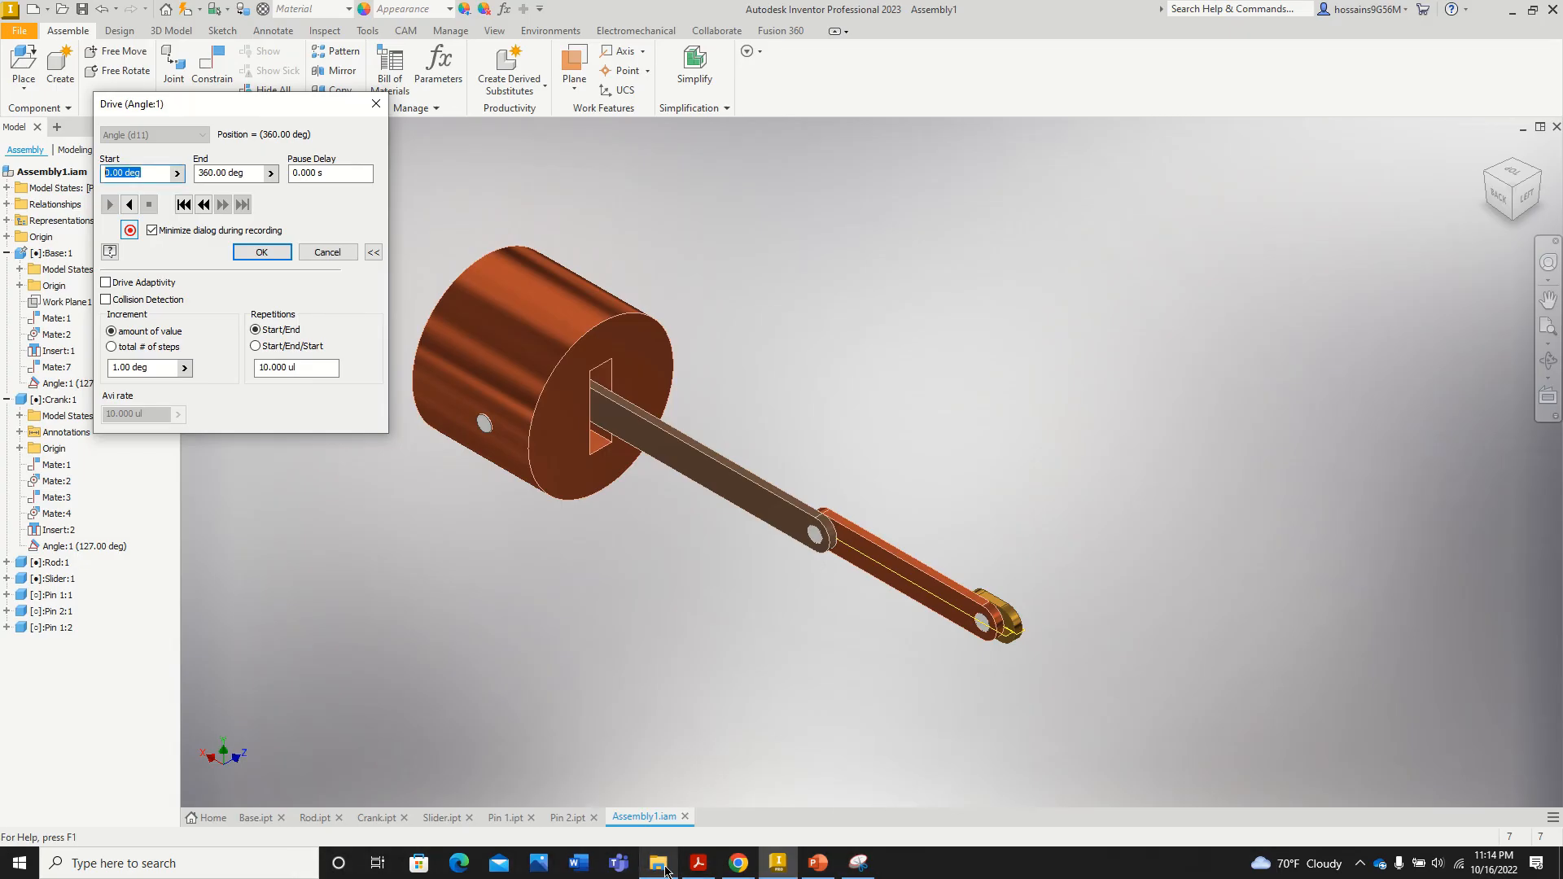
click(665, 868)
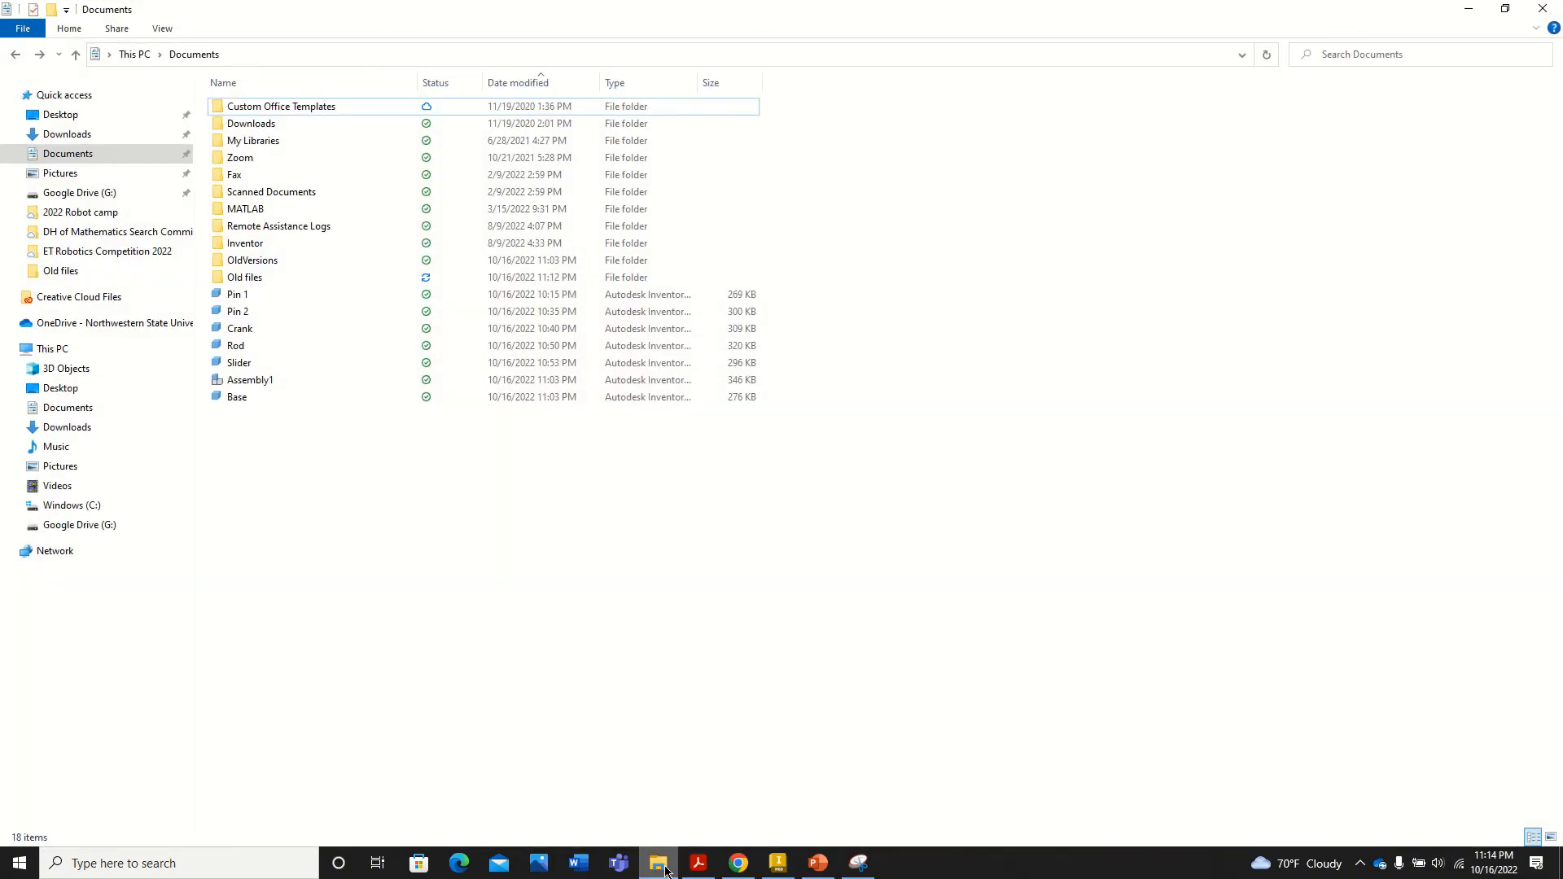
click(665, 868)
click(665, 867)
double_click(259, 279)
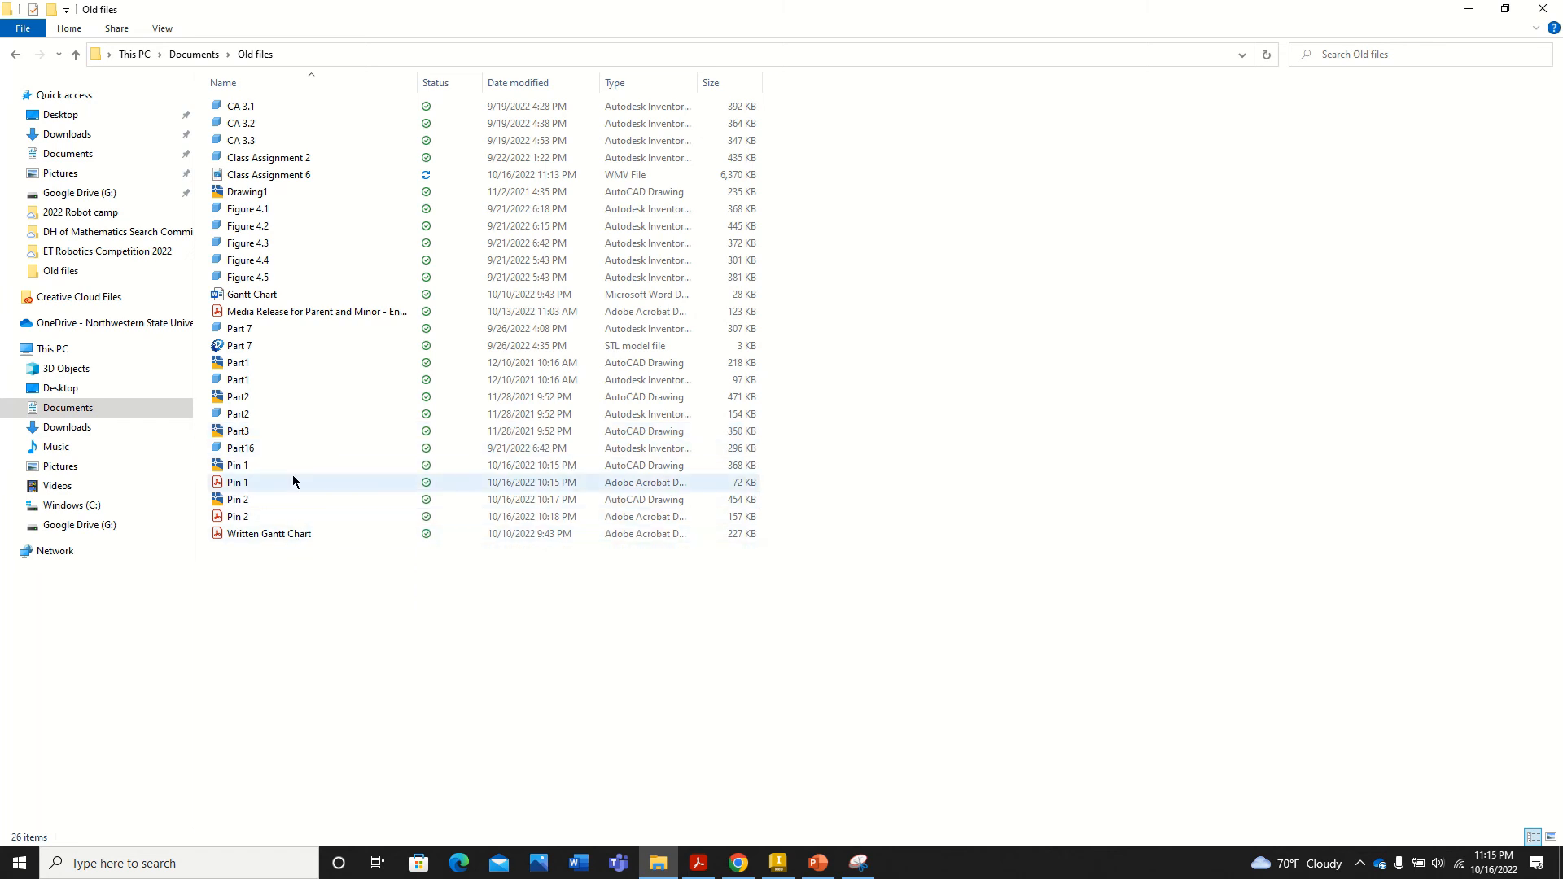
Step: Try to move the Class Assignment 6 video from Old files into the Documents folder
click(313, 179)
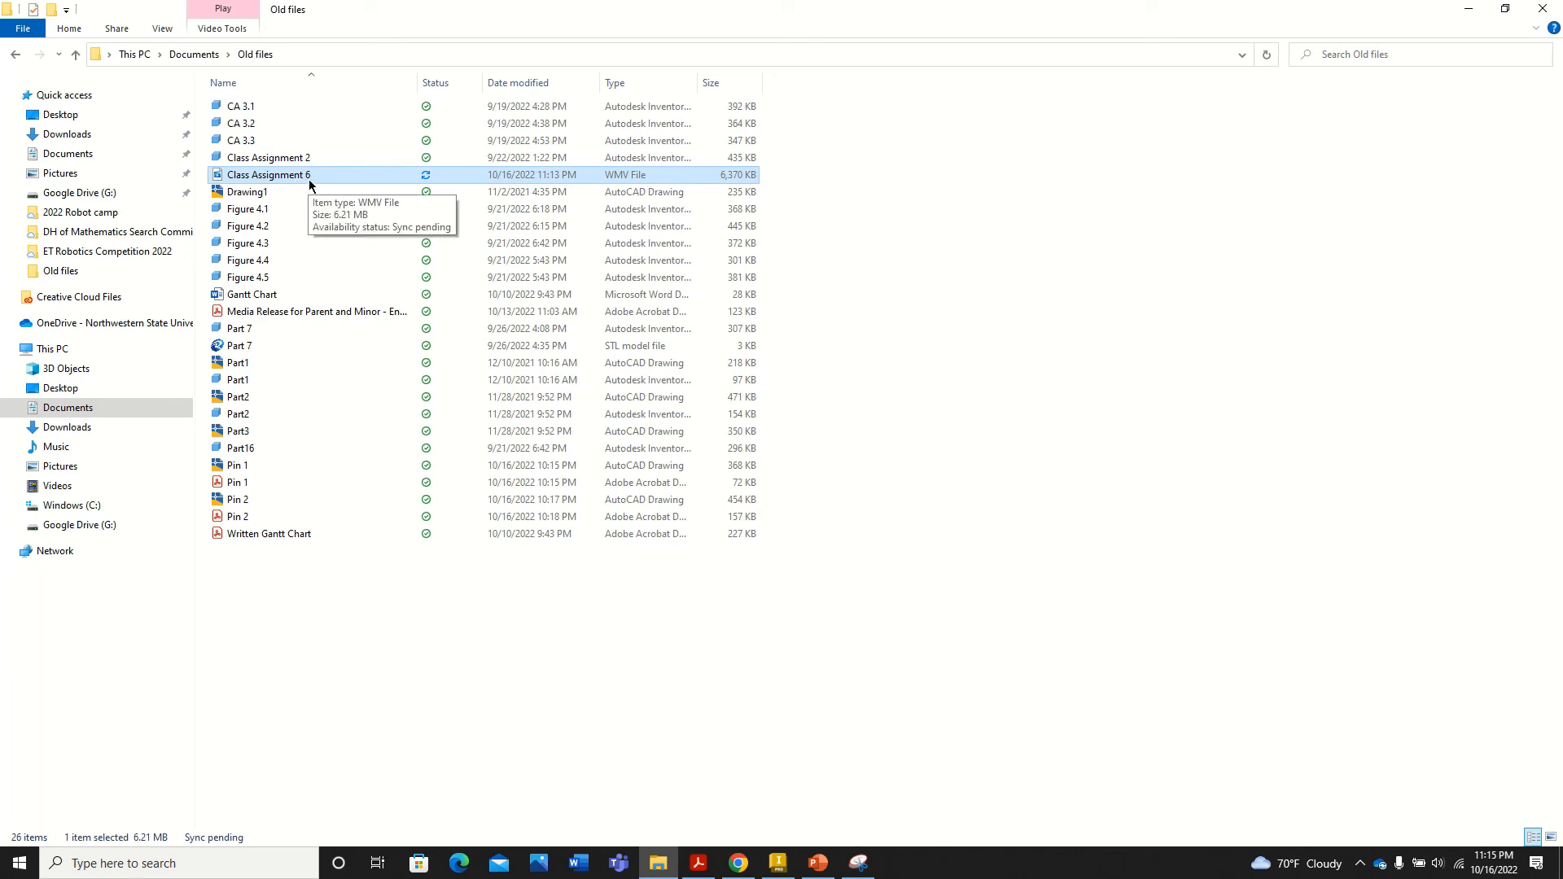
click(75, 55)
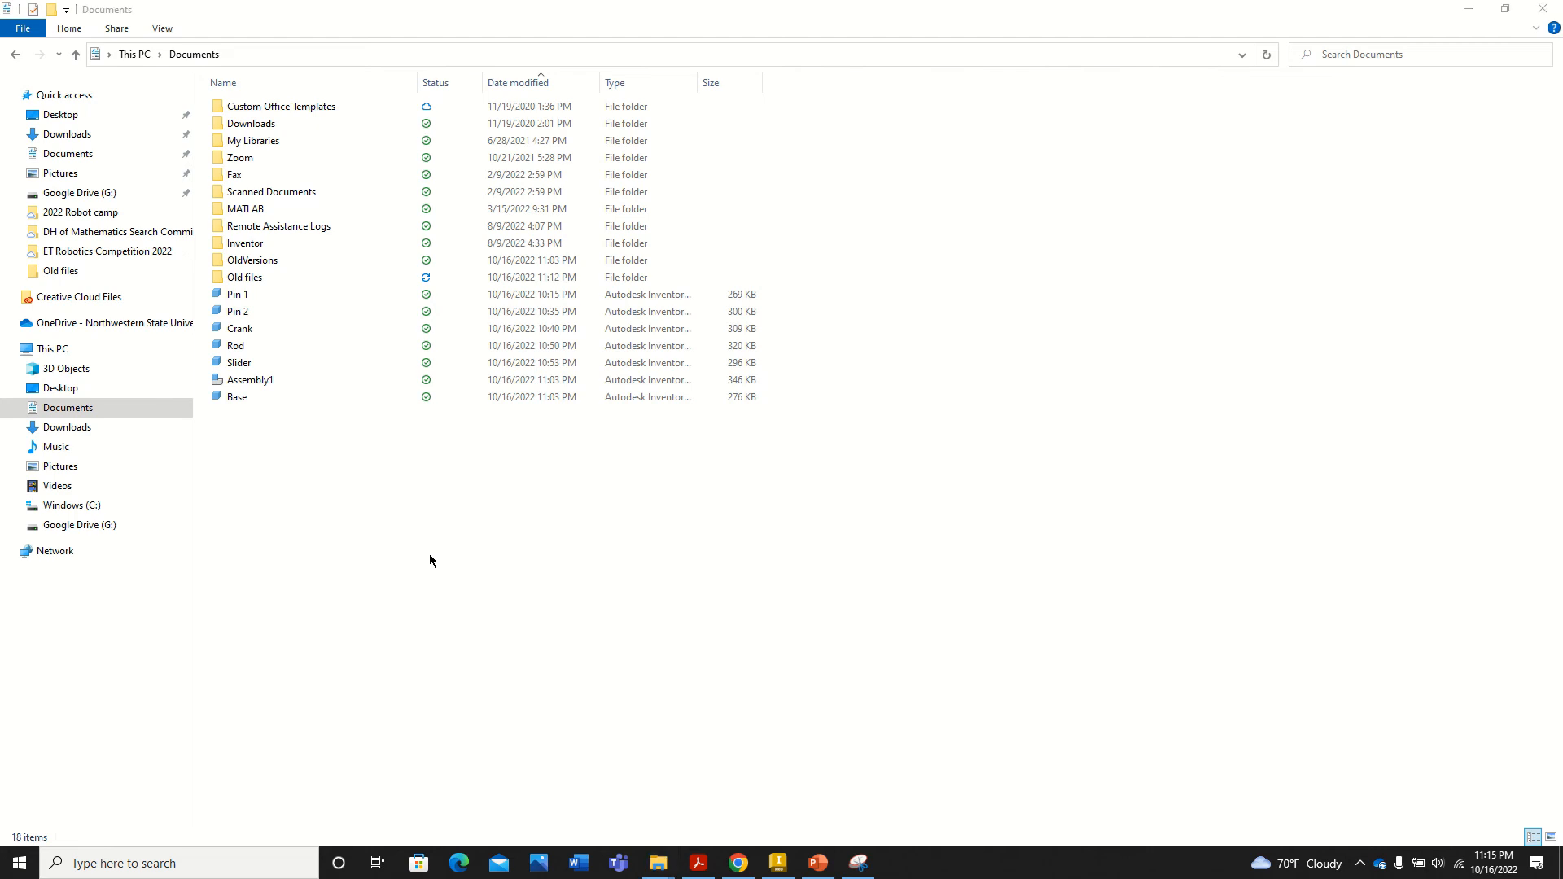
key(ctrl+v)
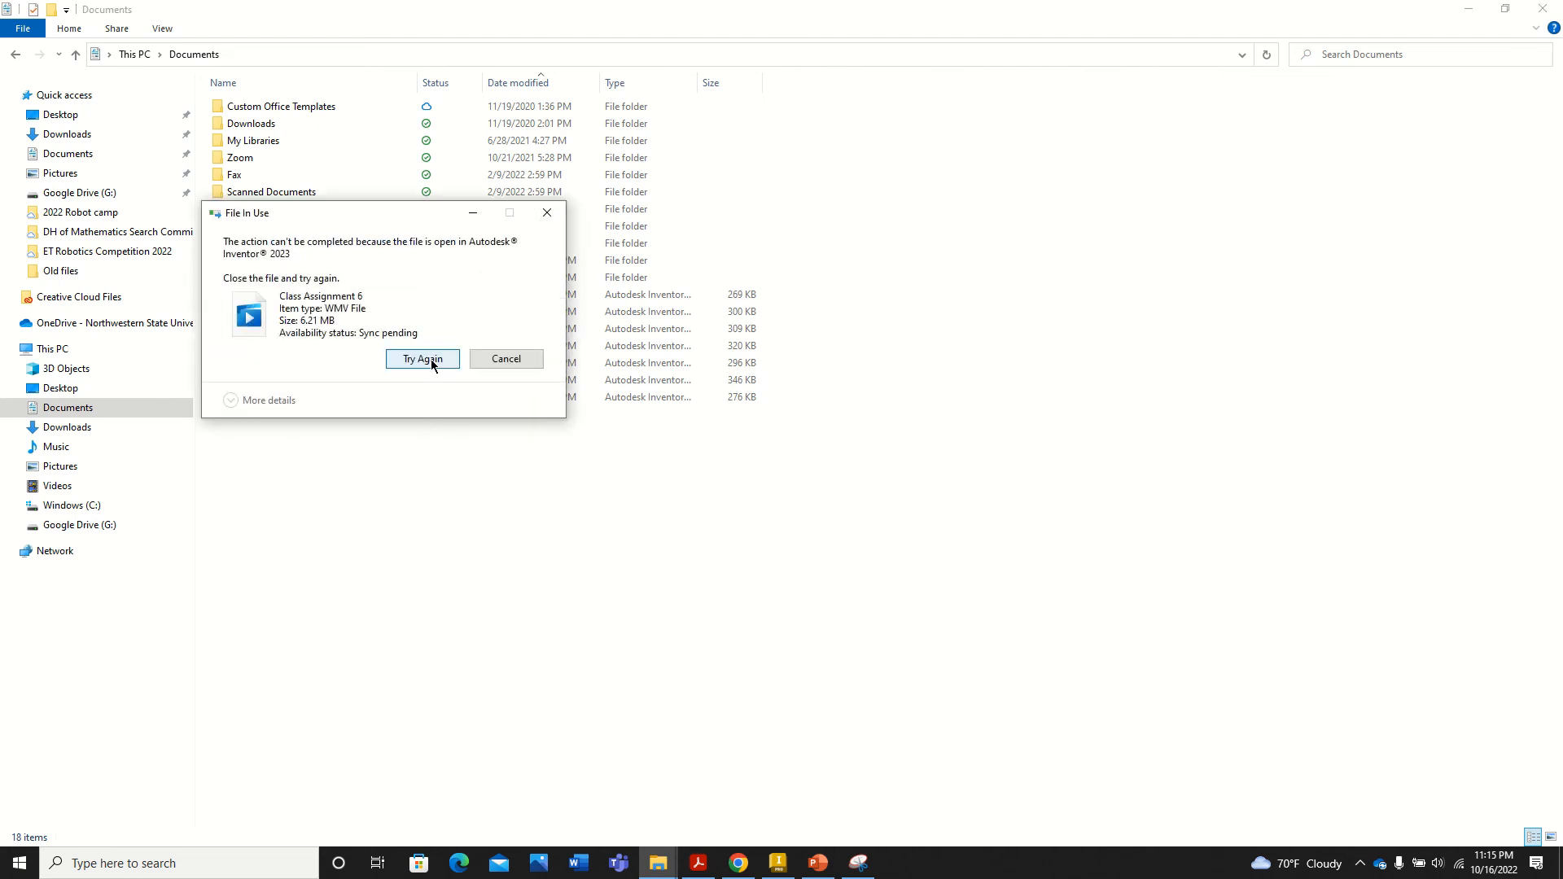
click(431, 361)
click(547, 213)
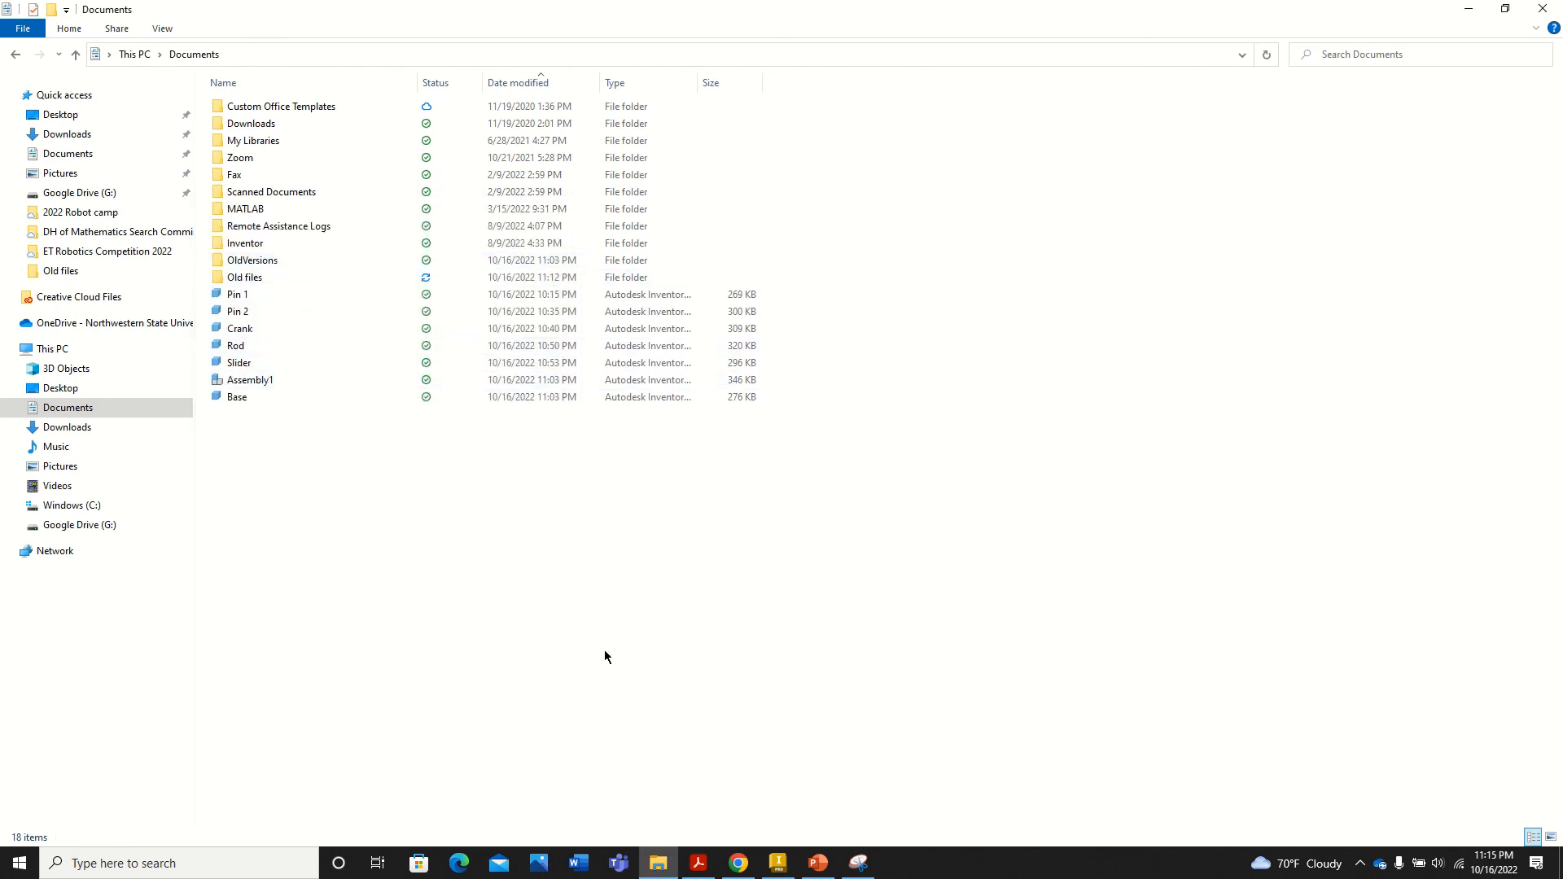
Step: Play the Class Assignment 6 video from Old files, close the player, and return to the Documents folder
double_click(277, 282)
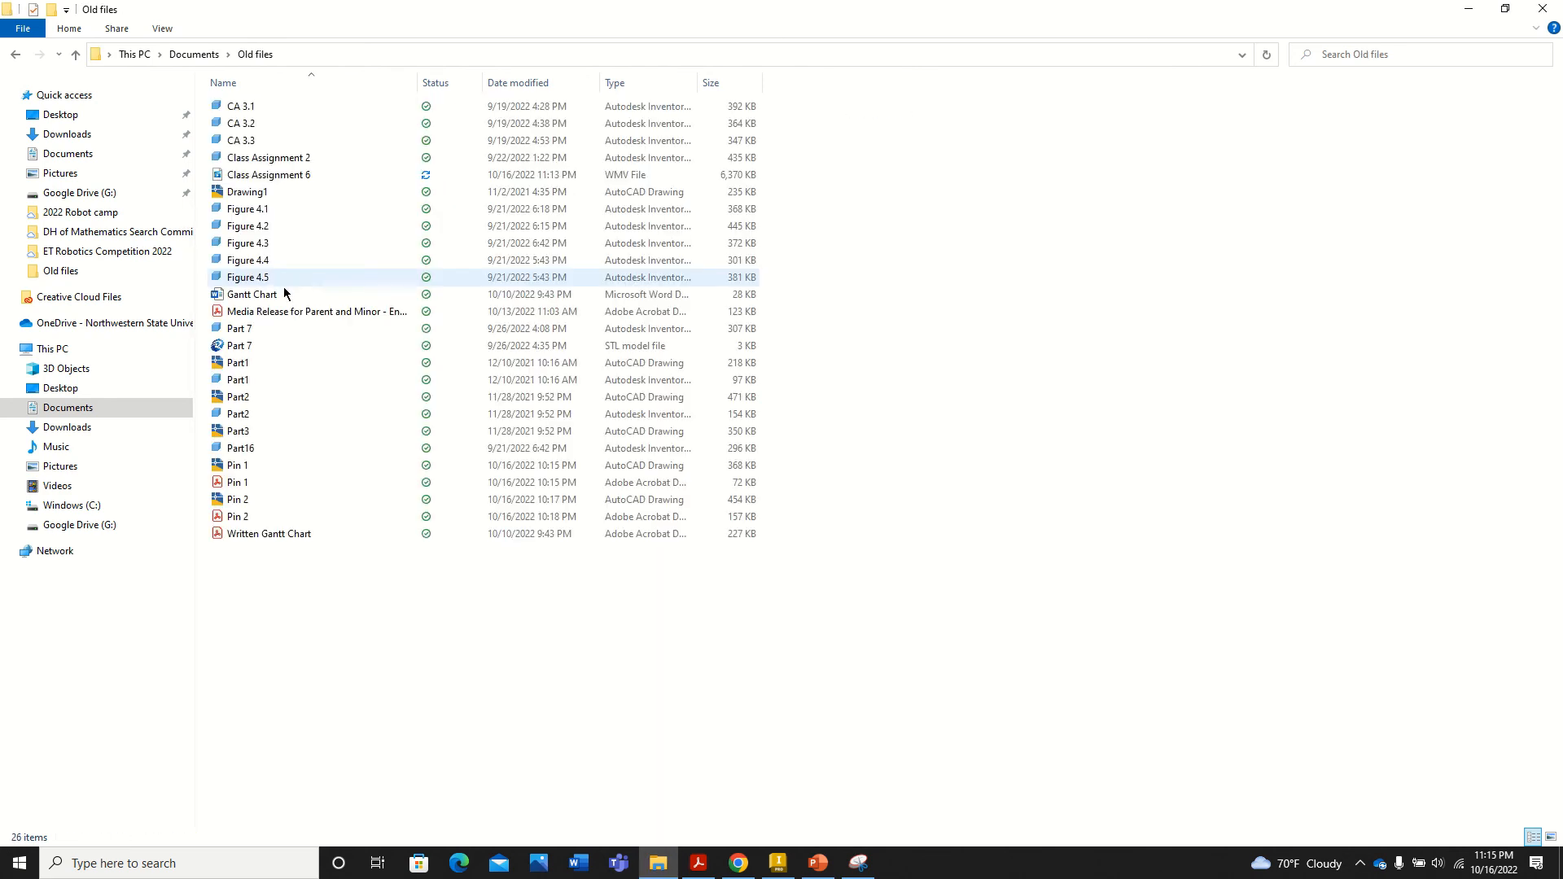
double_click(347, 180)
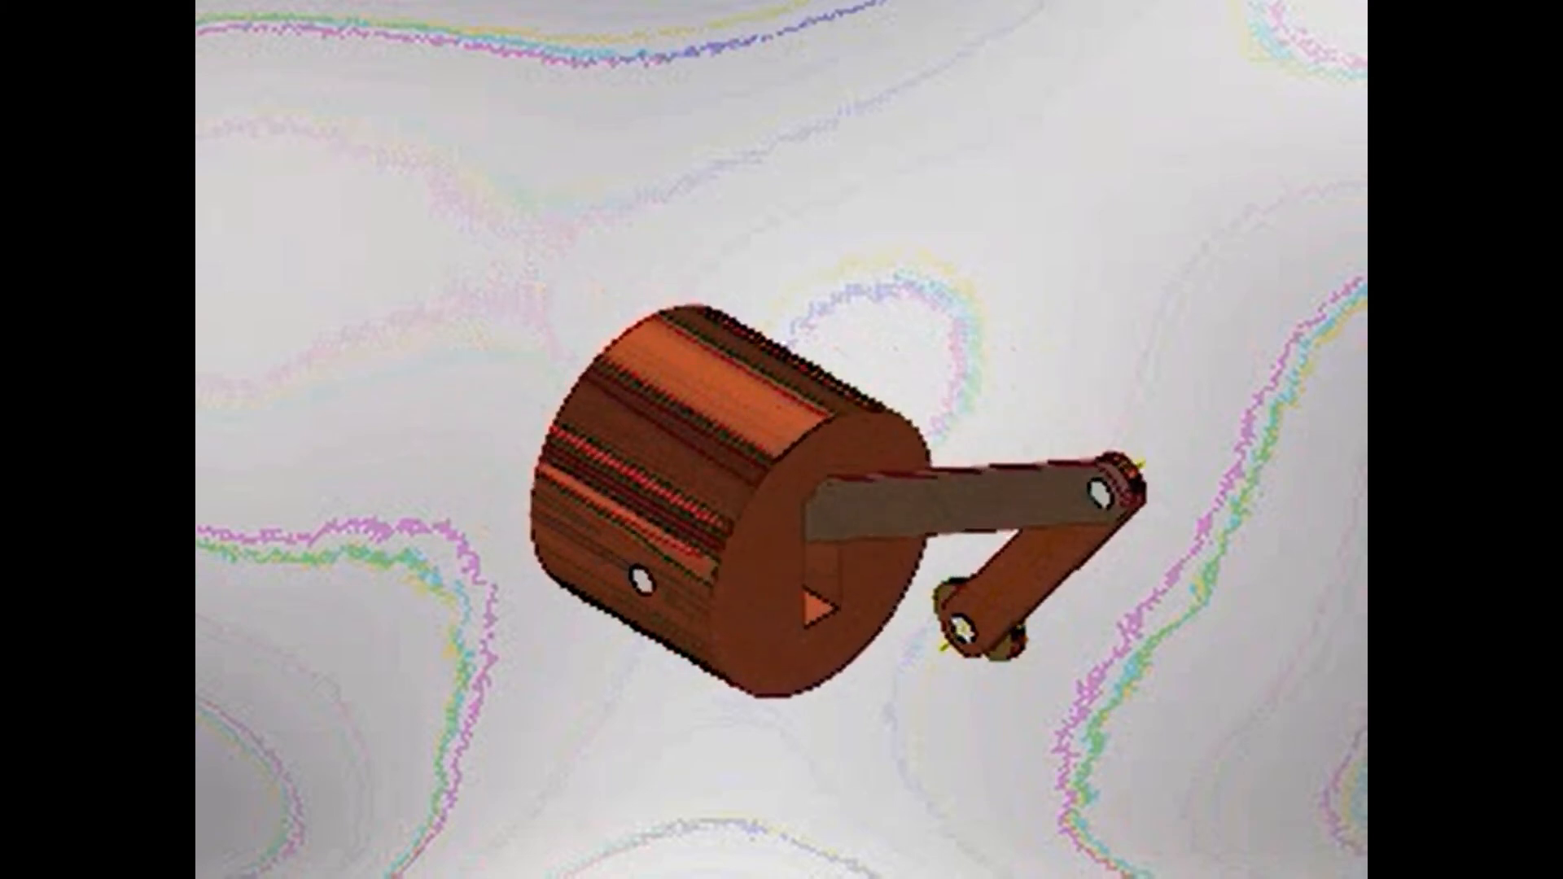
mouse_move(865, 630)
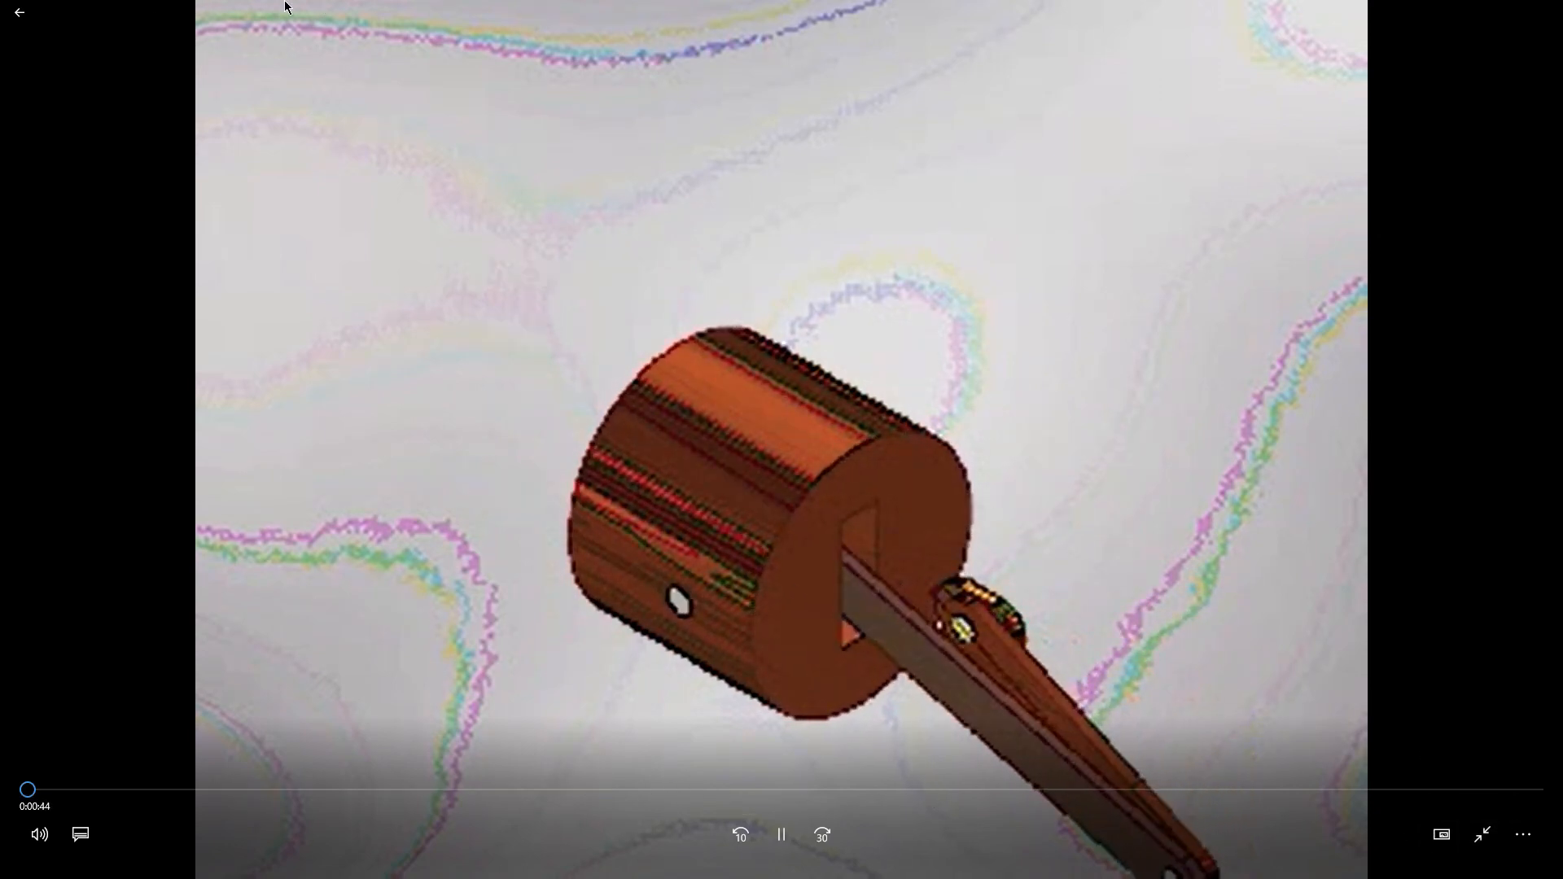
click(1481, 834)
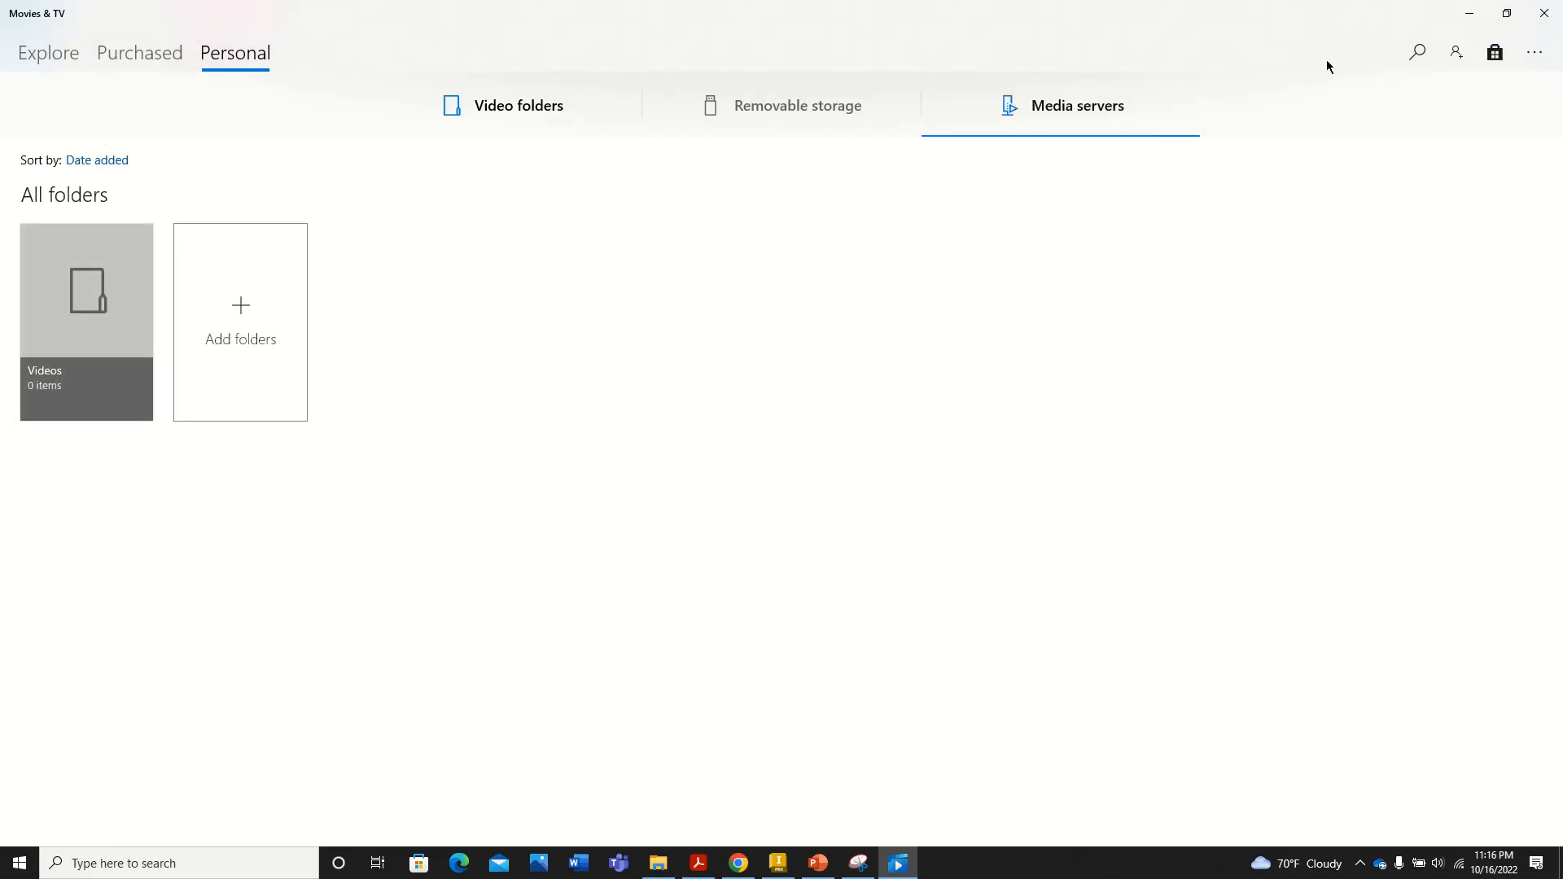
click(1543, 13)
click(936, 628)
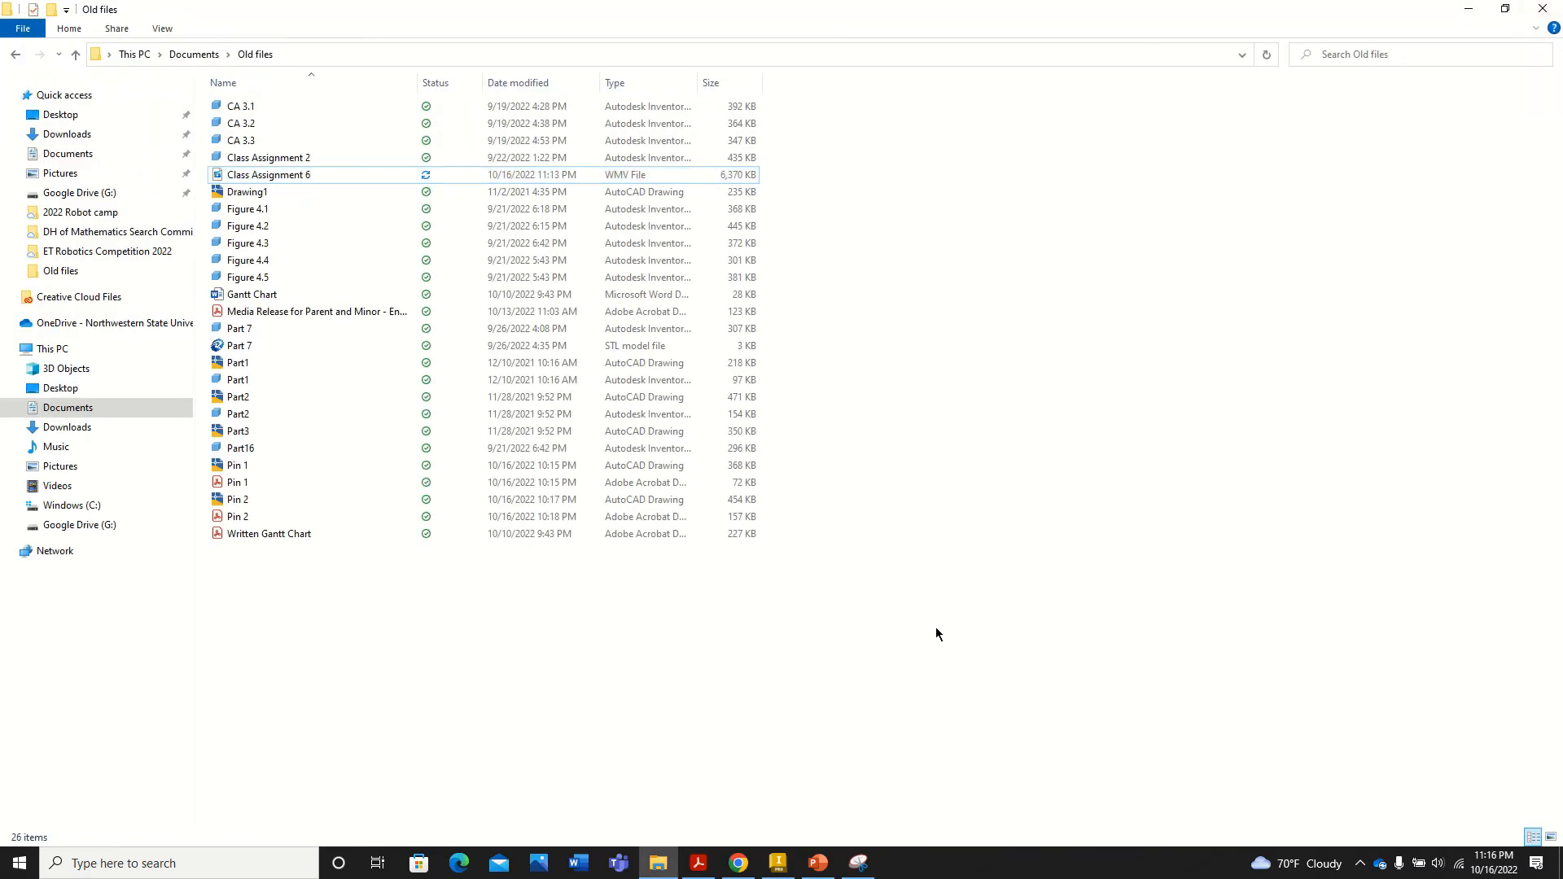
click(74, 56)
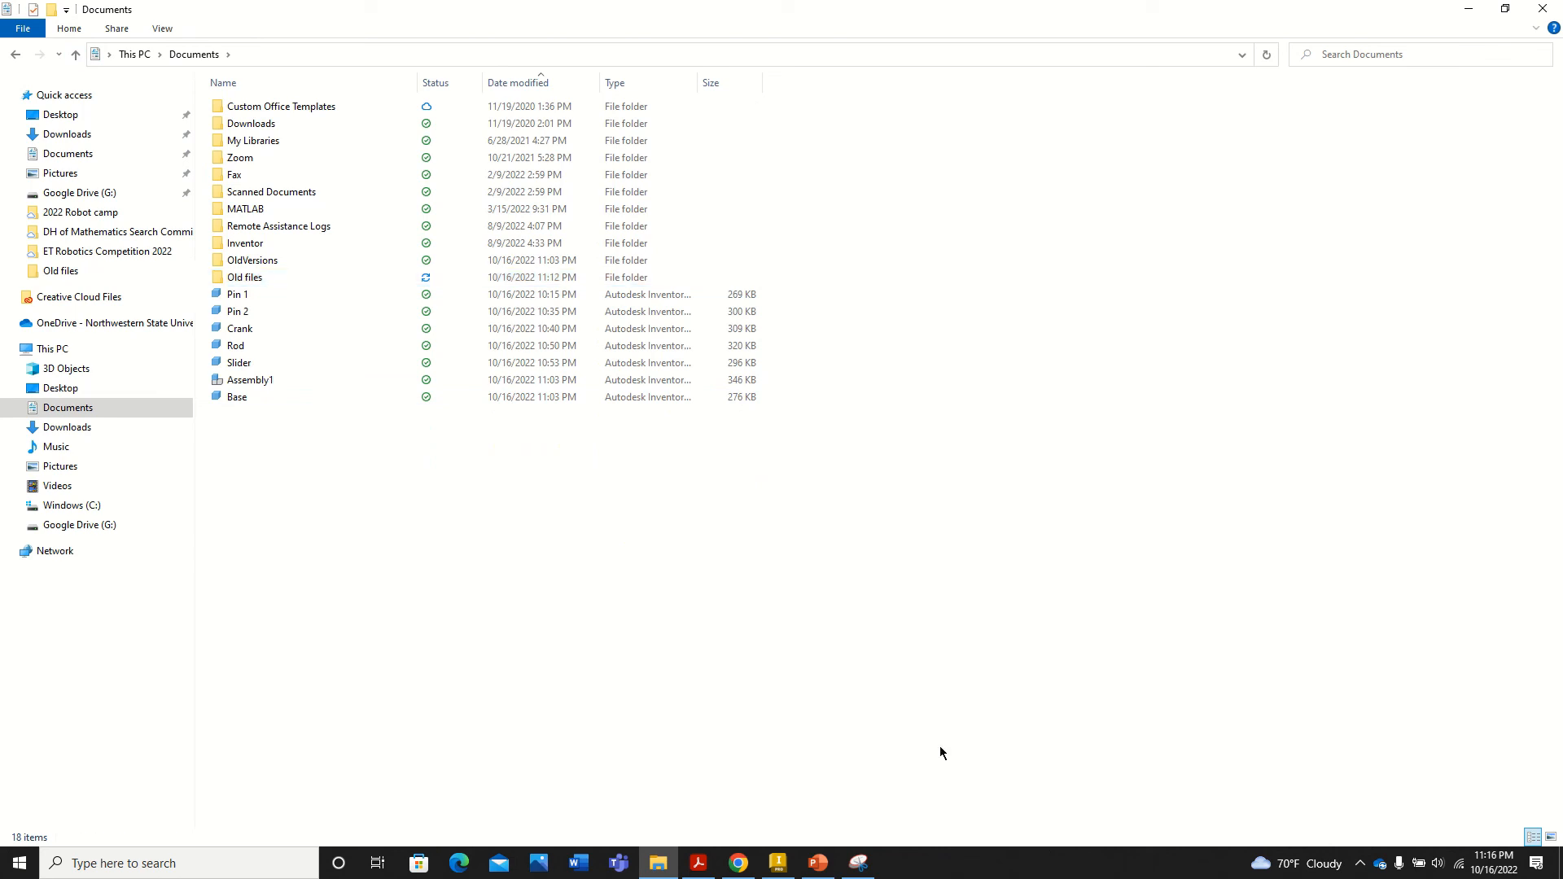
Step: Switch to Inventor, drive Angle:1 with Collision Detection enabled, and examine where the rod meets the slider's slot
click(818, 864)
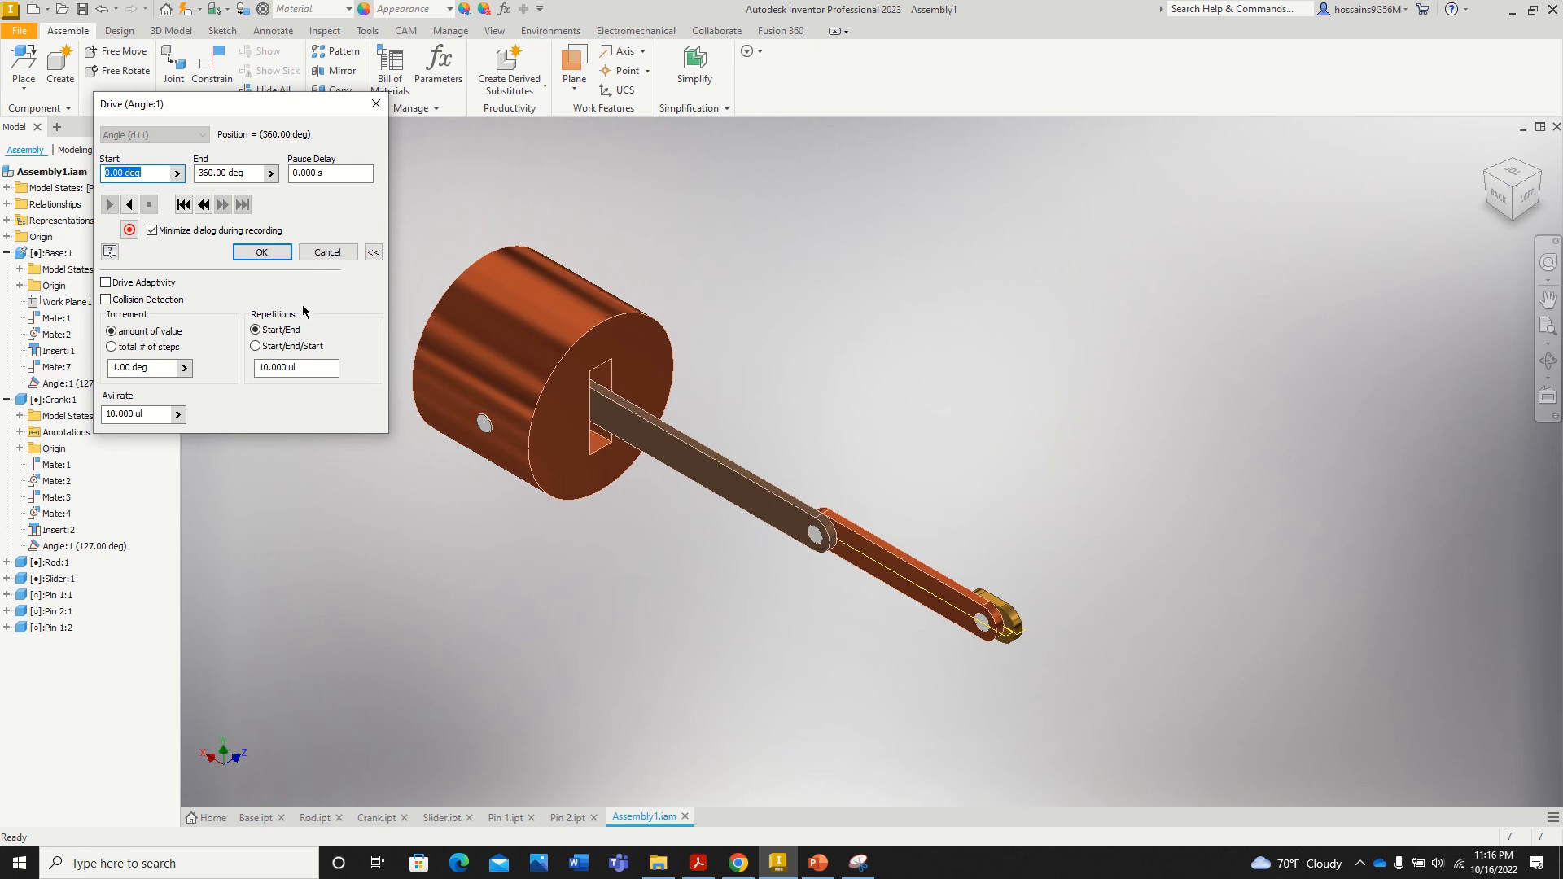
drag(281, 116, 243, 118)
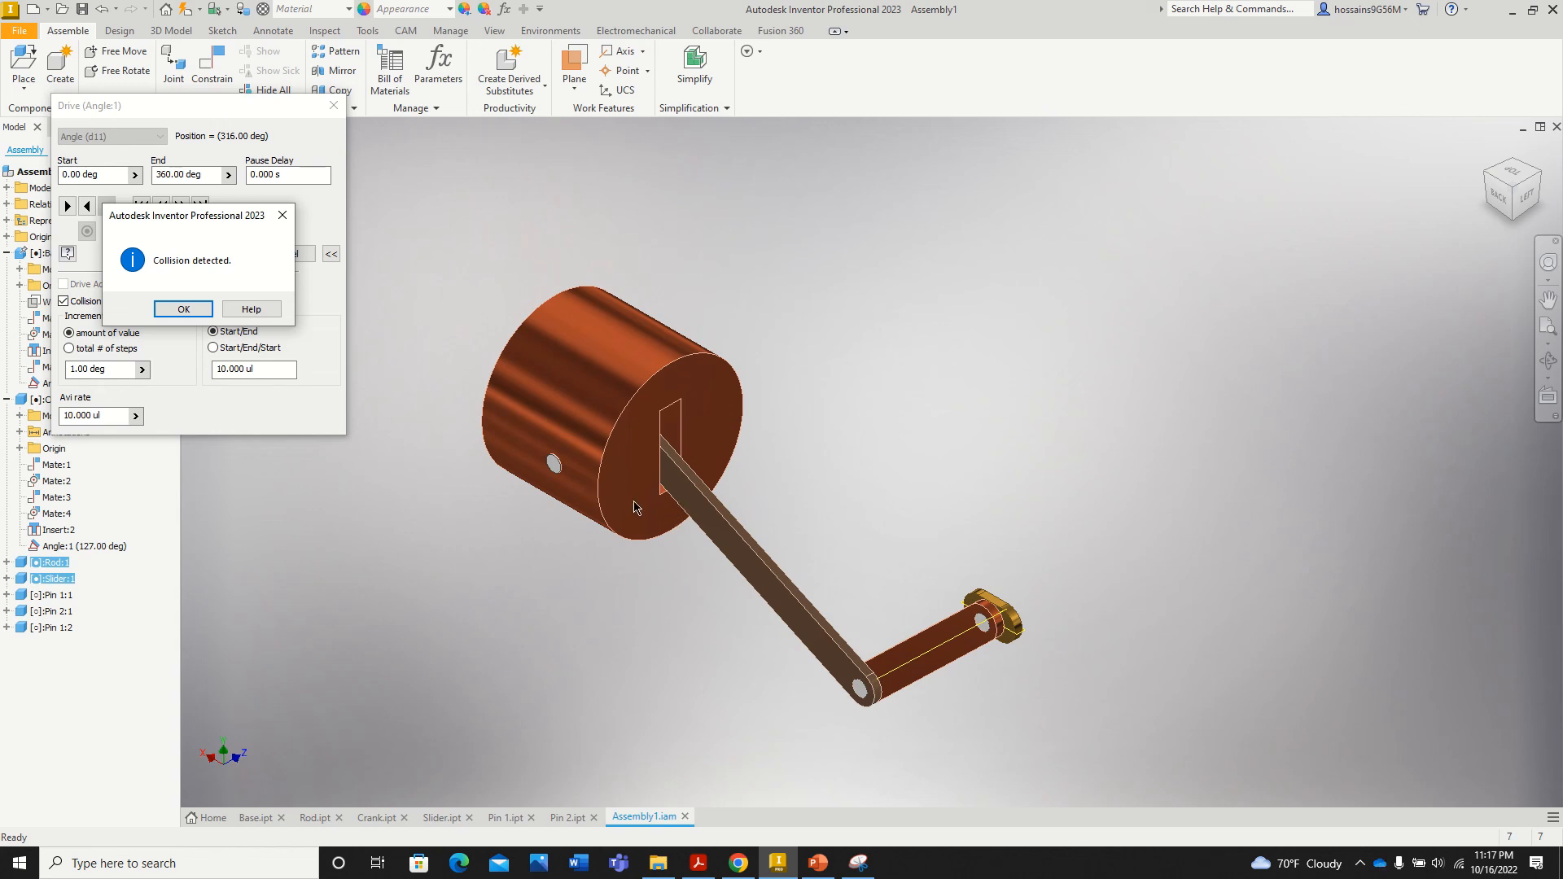
click(184, 309)
scroll(622, 507, up, 5)
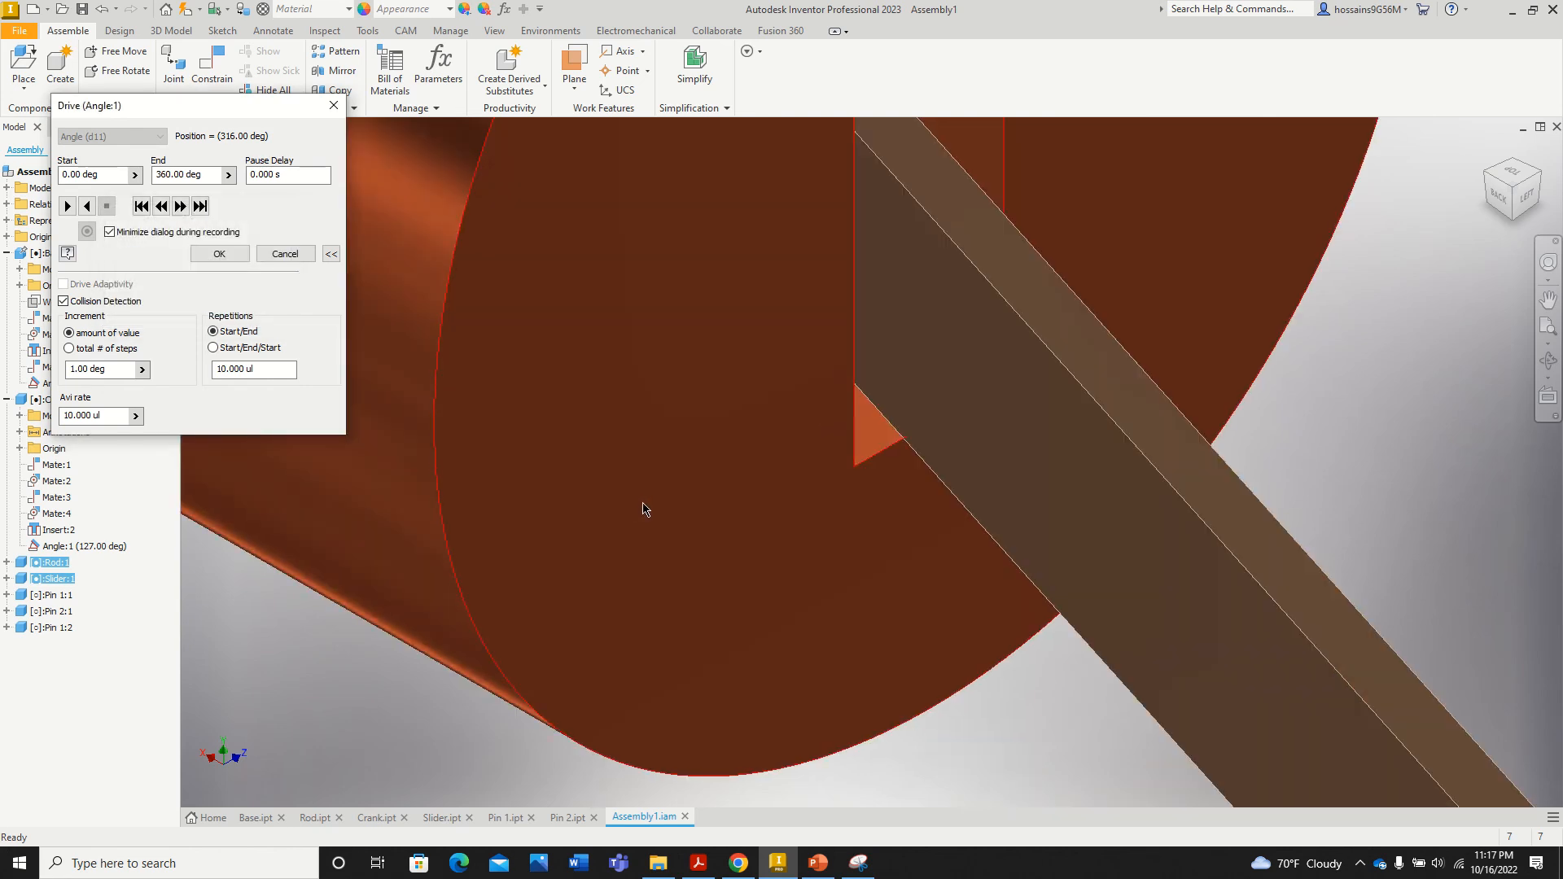
scroll(866, 481, down, 2)
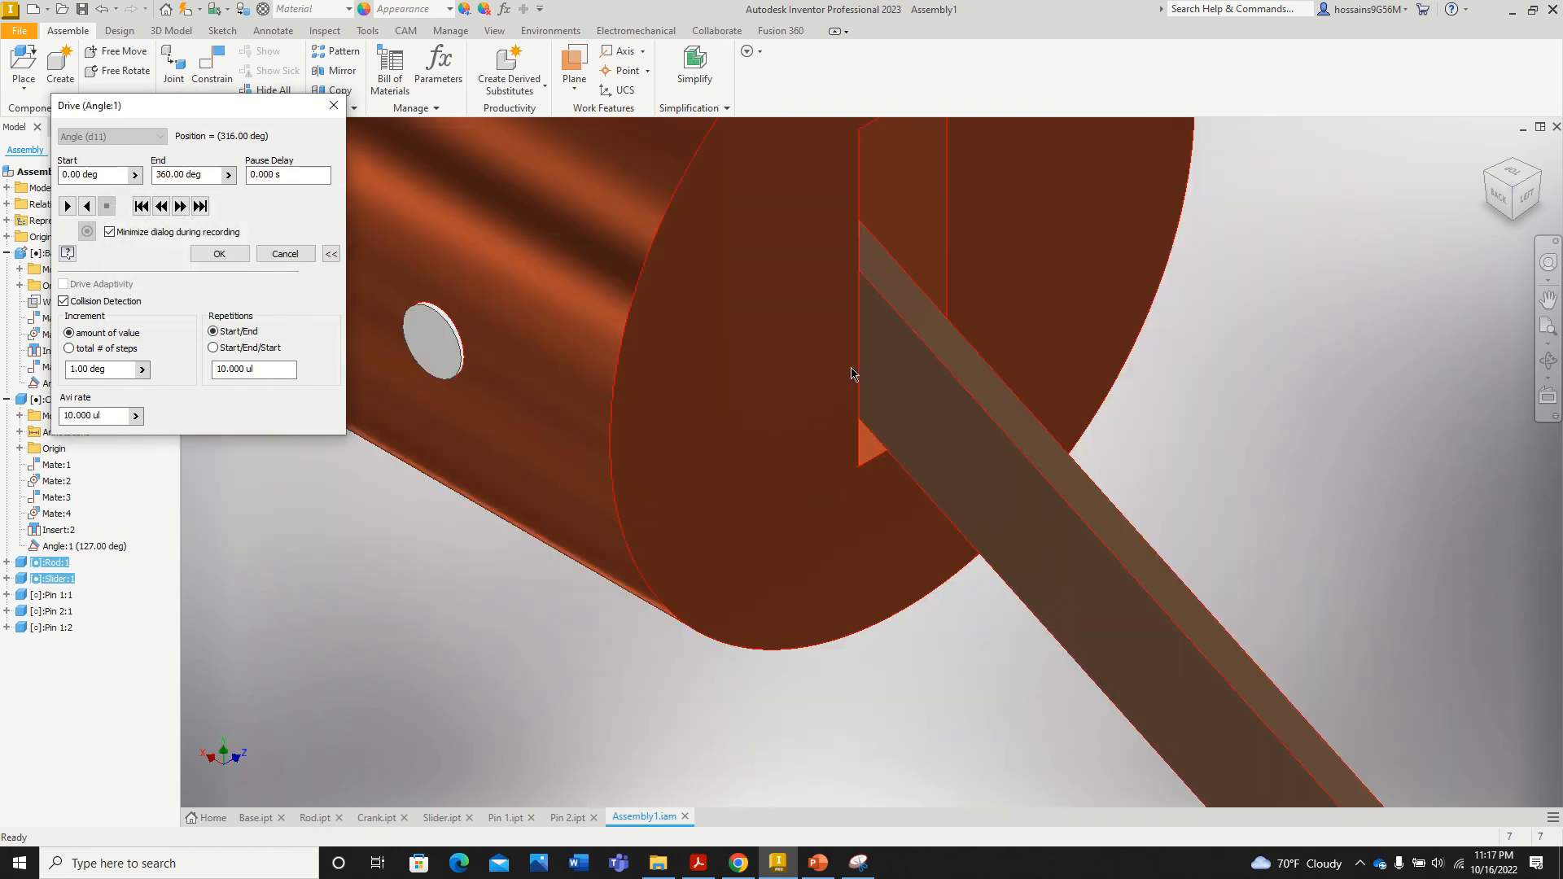
Step: Bring up the Slider part and cancel the Angle:1 drive left open in the assembly
scroll(851, 373, down, 2)
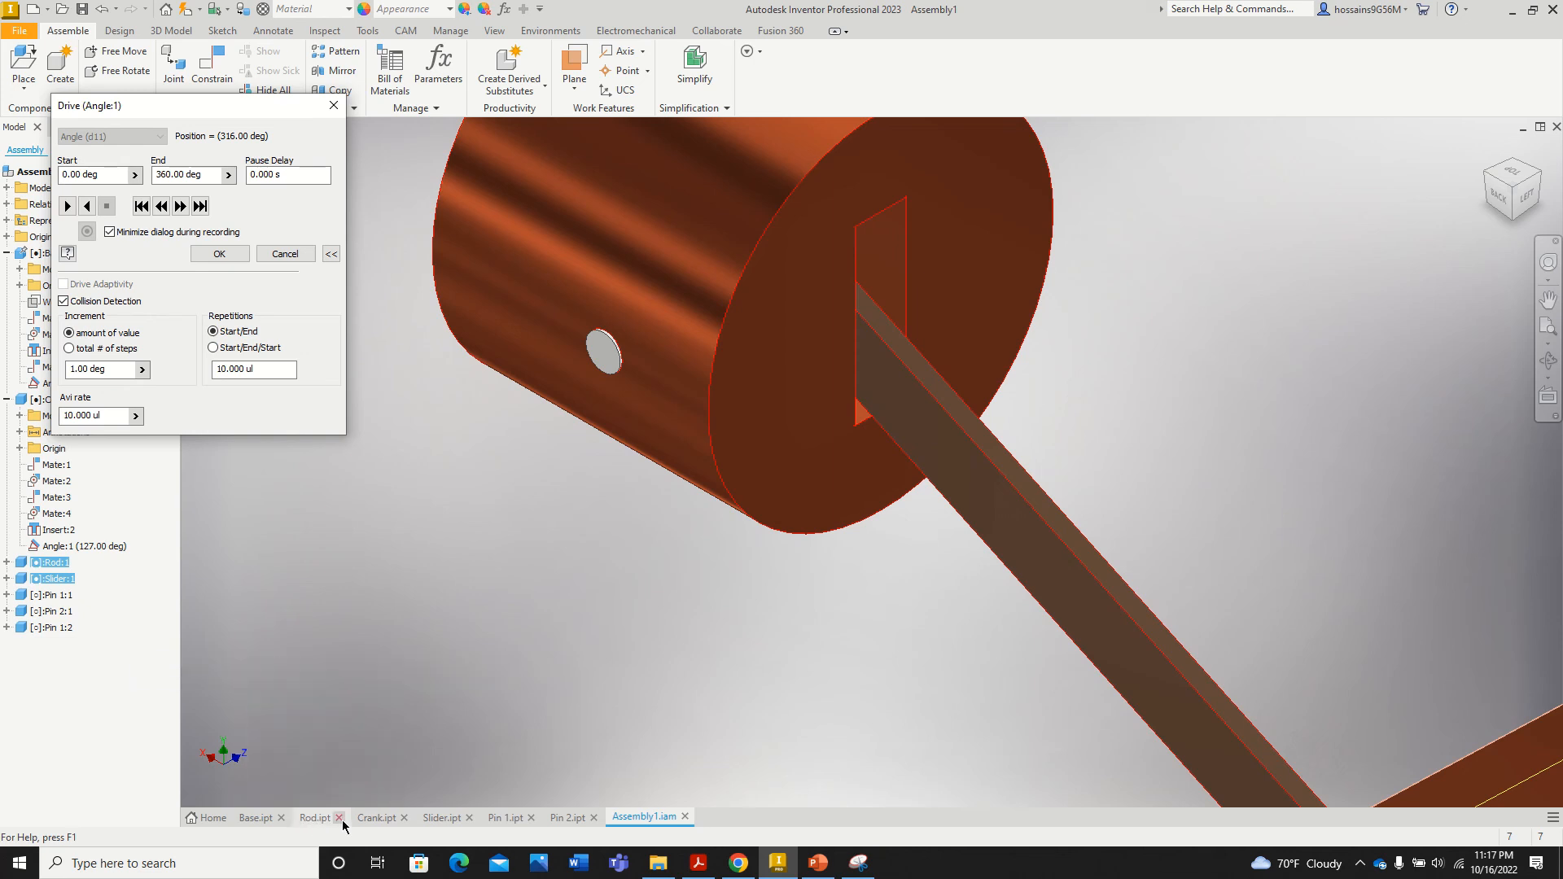
click(446, 817)
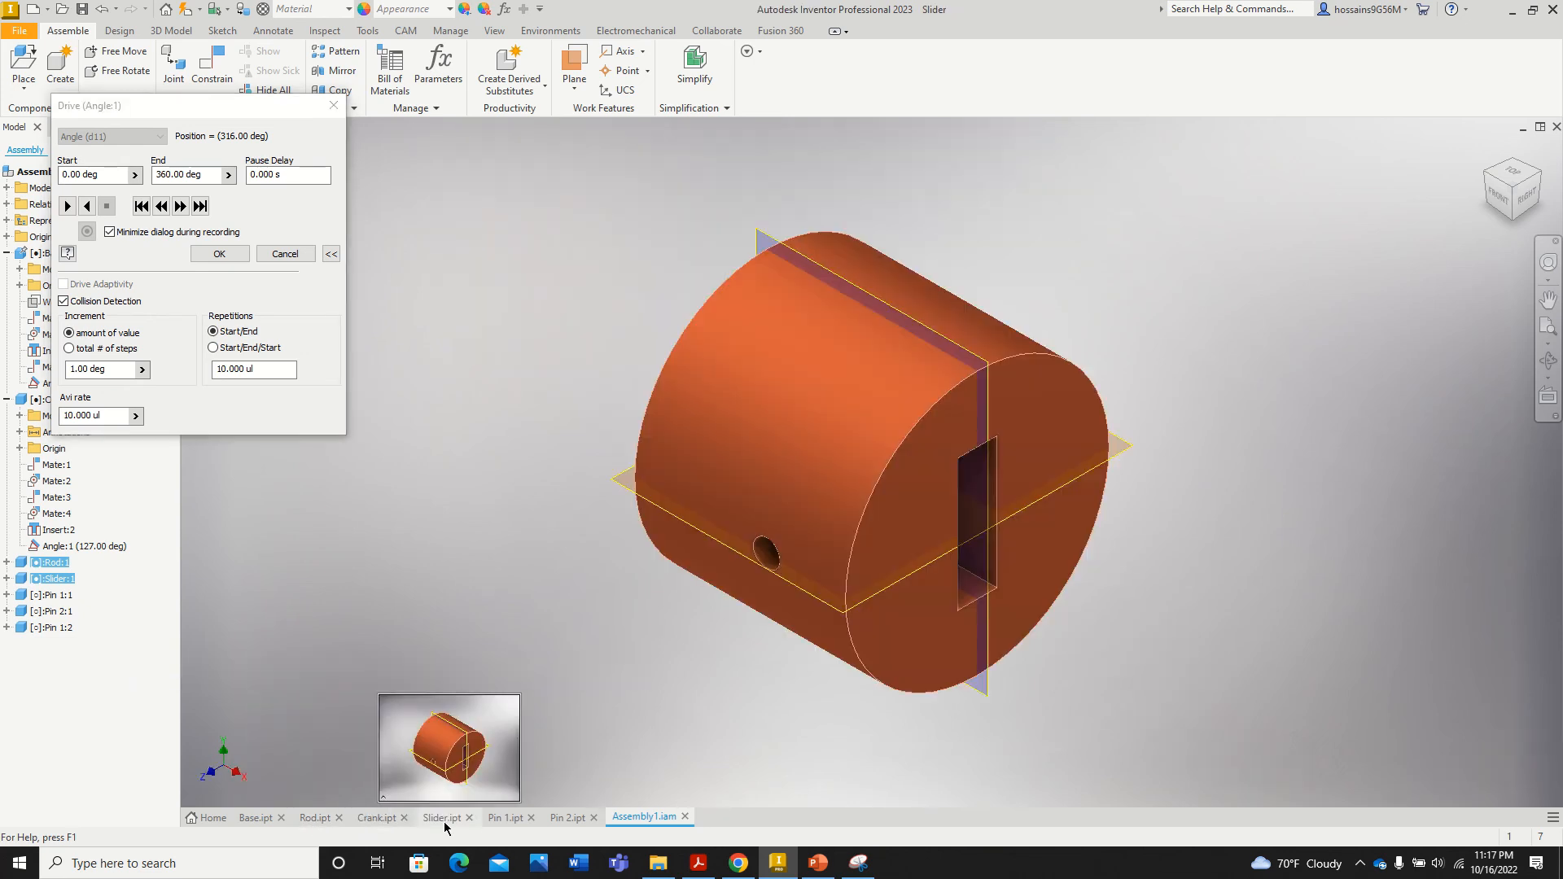
click(333, 105)
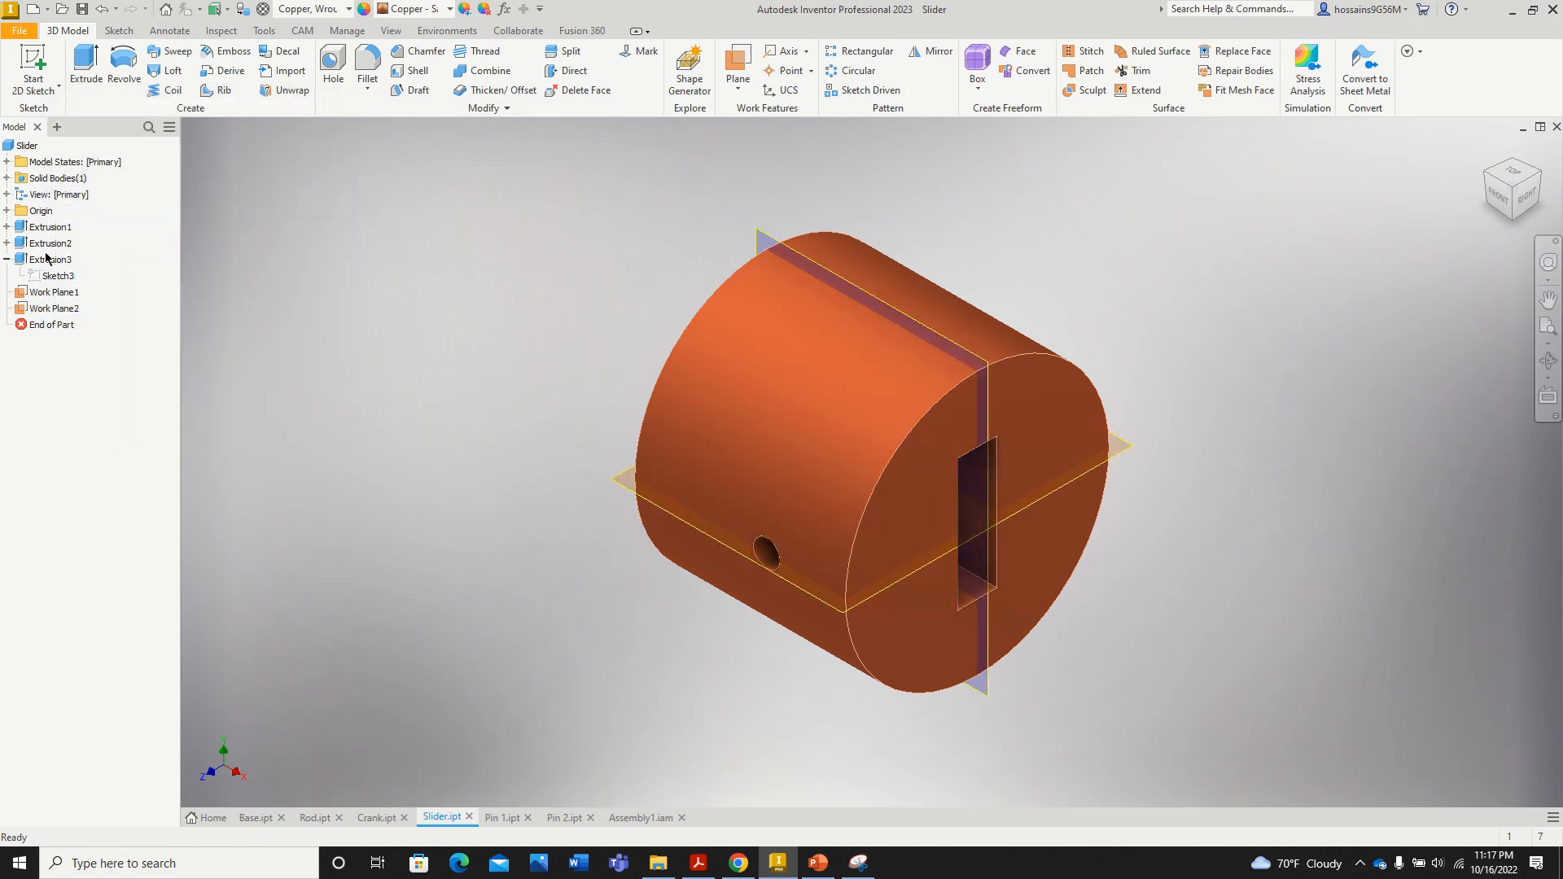
Step: Edit Sketch2 under Extrusion2 to set the slider slot's height to 3.5 in, and finish the sketch
click(7, 243)
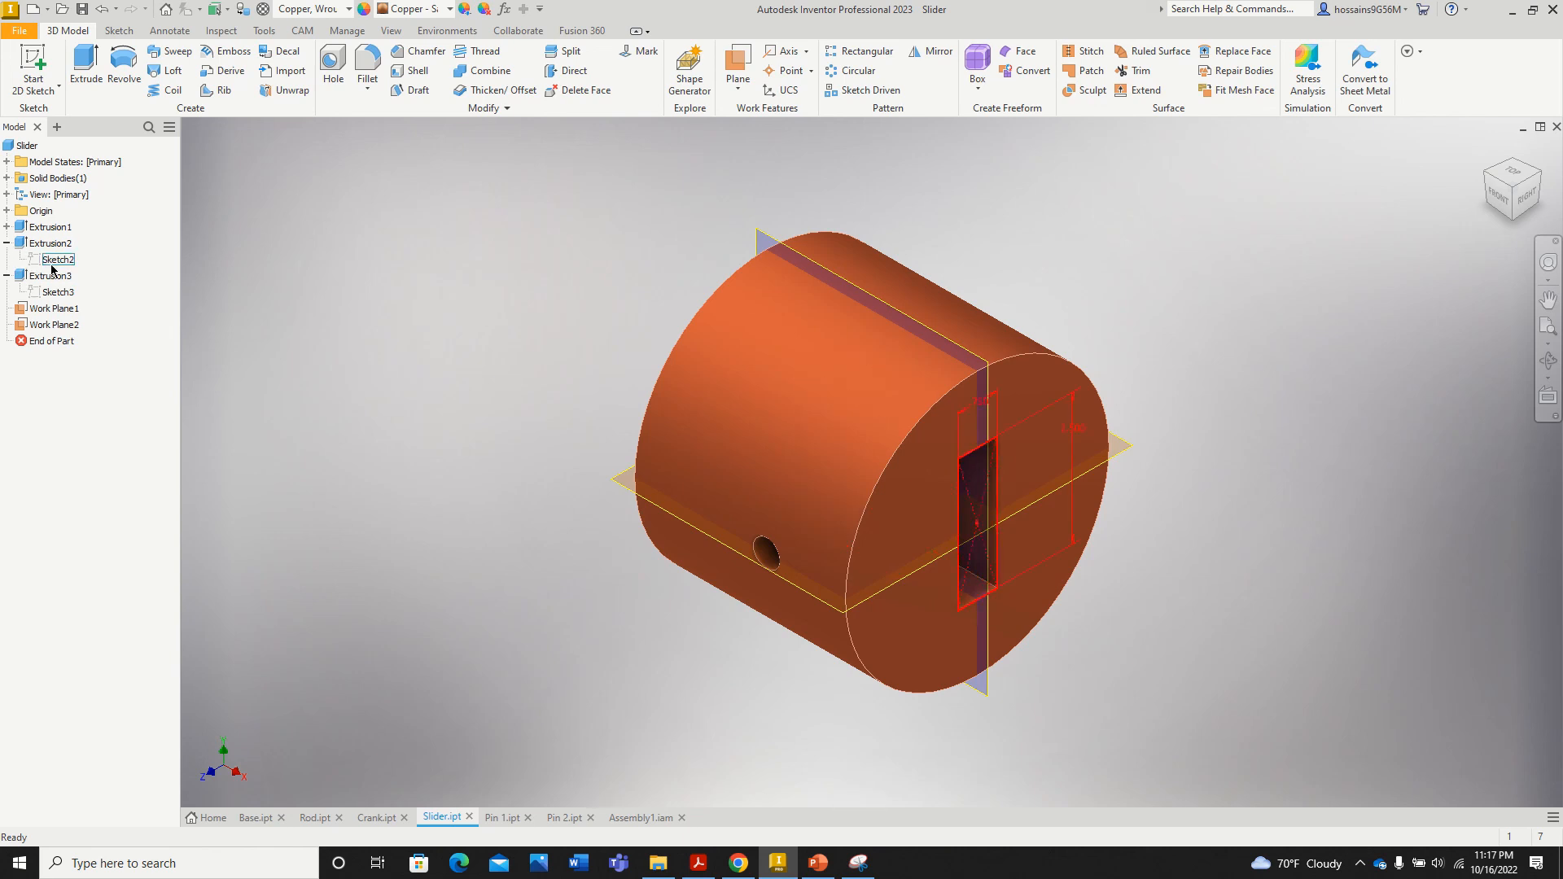
right_click(54, 260)
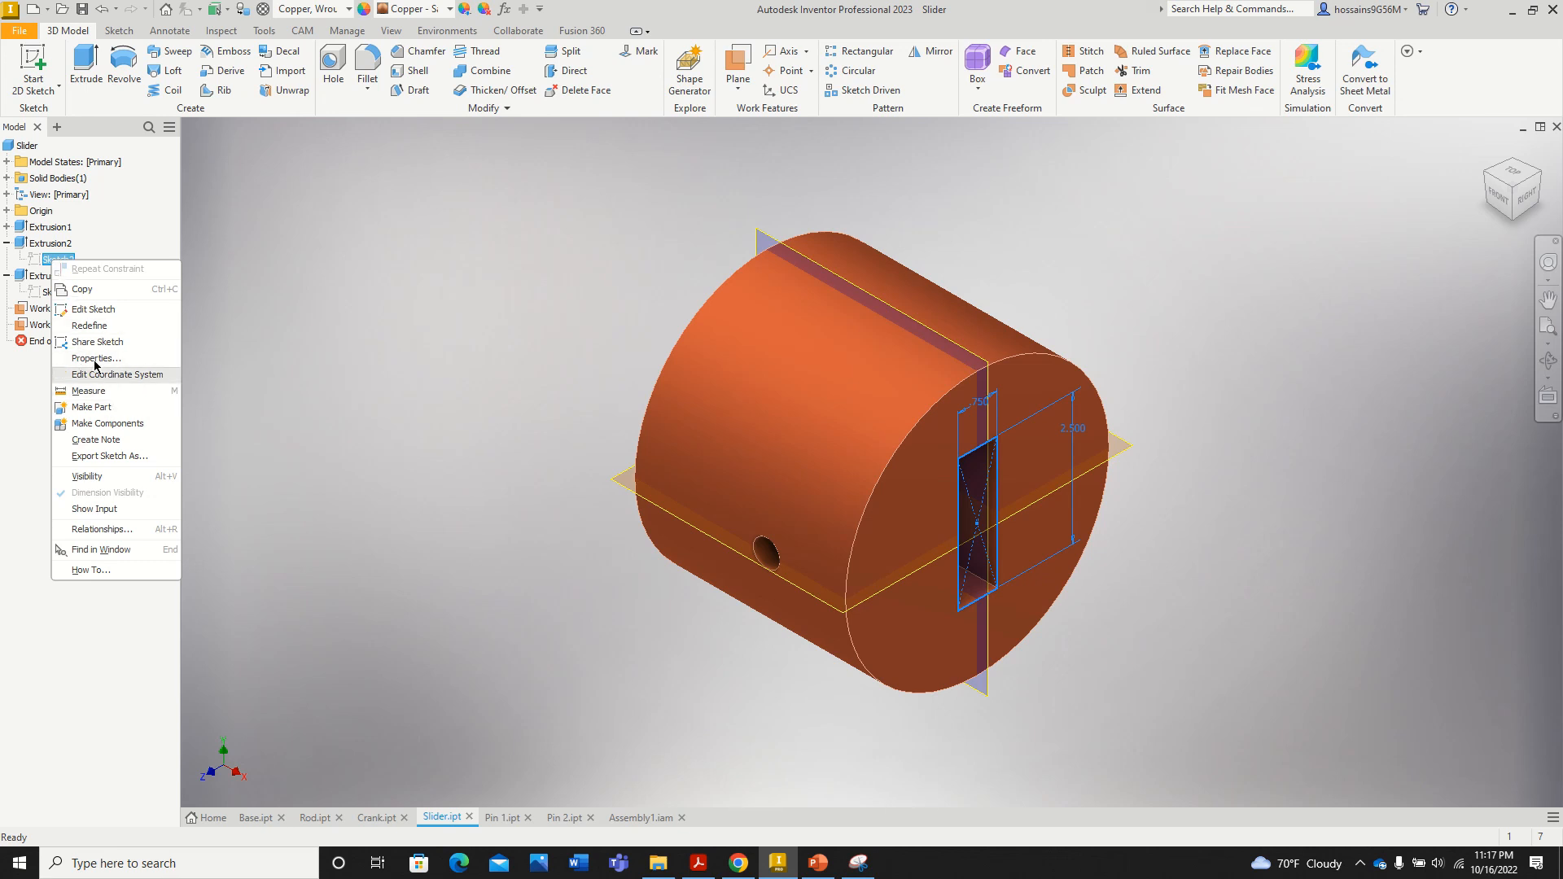
click(93, 310)
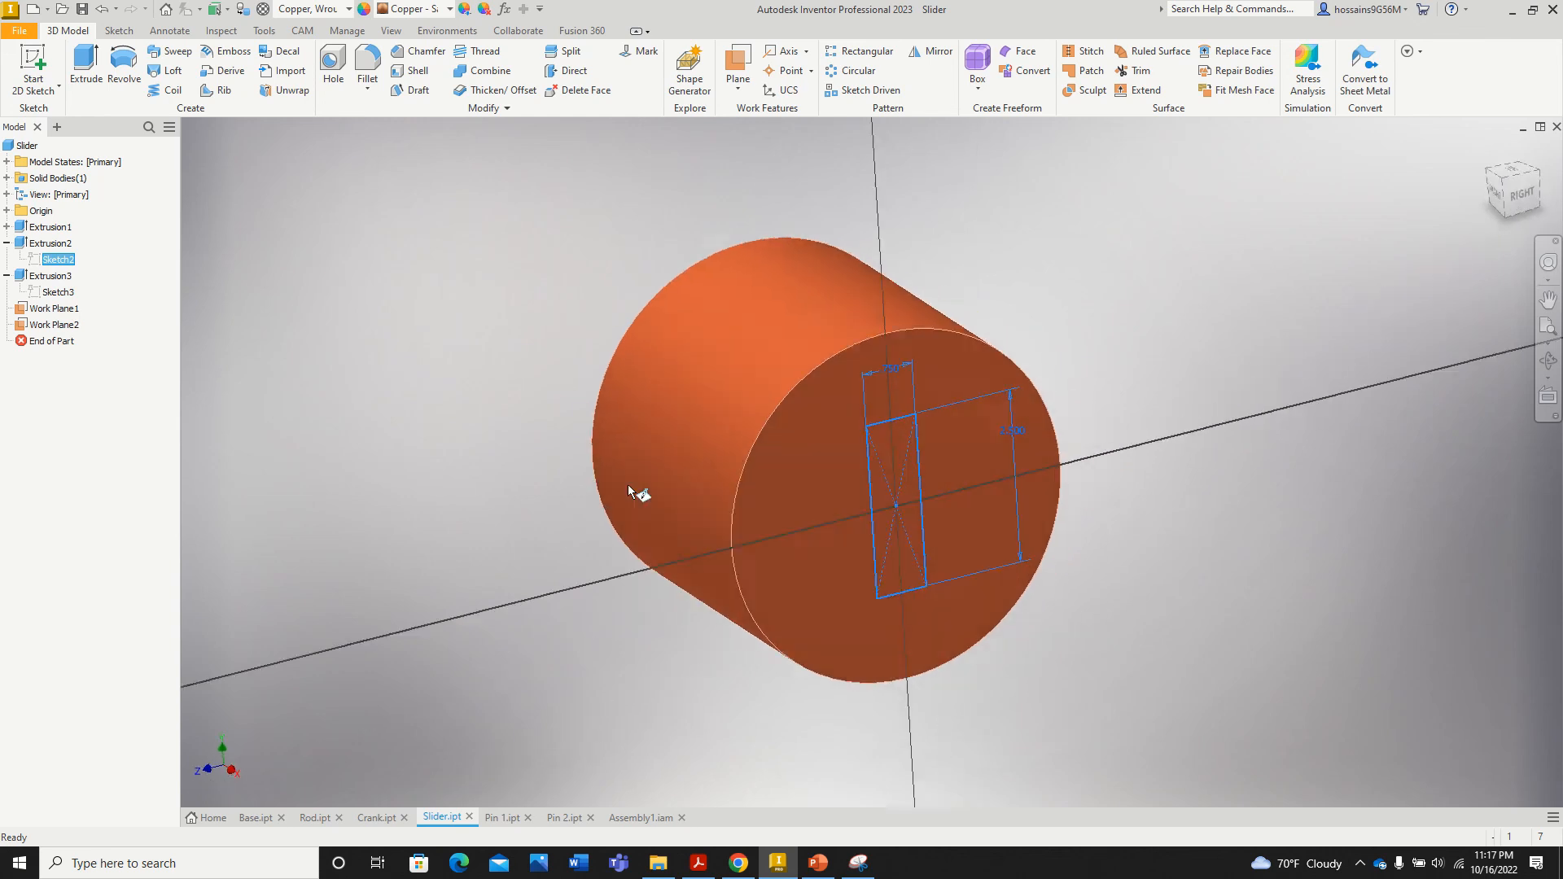
double_click(952, 446)
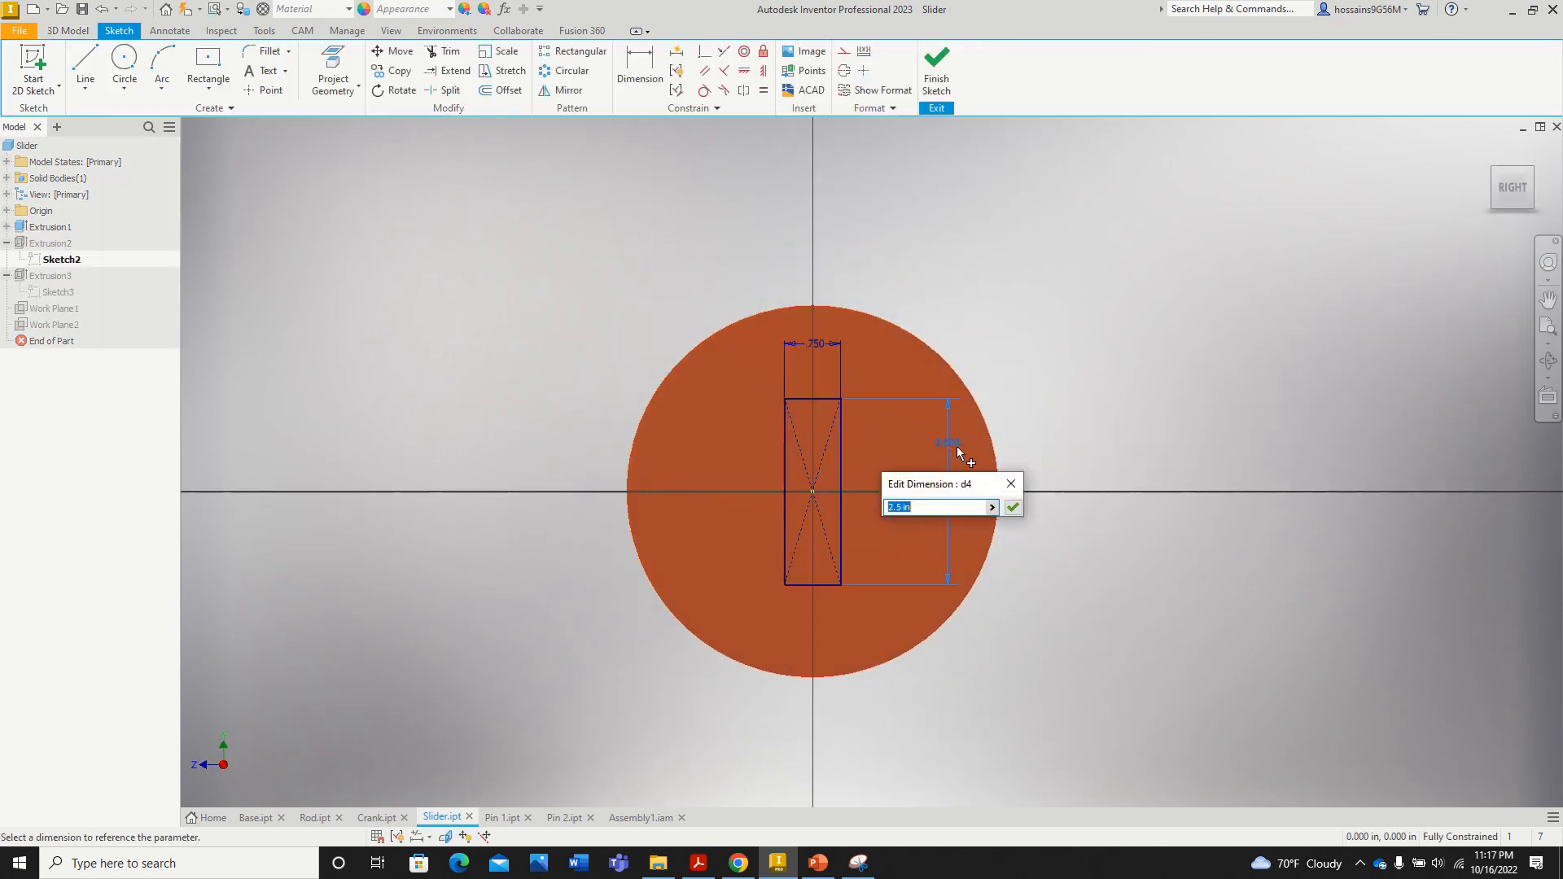
key(Return)
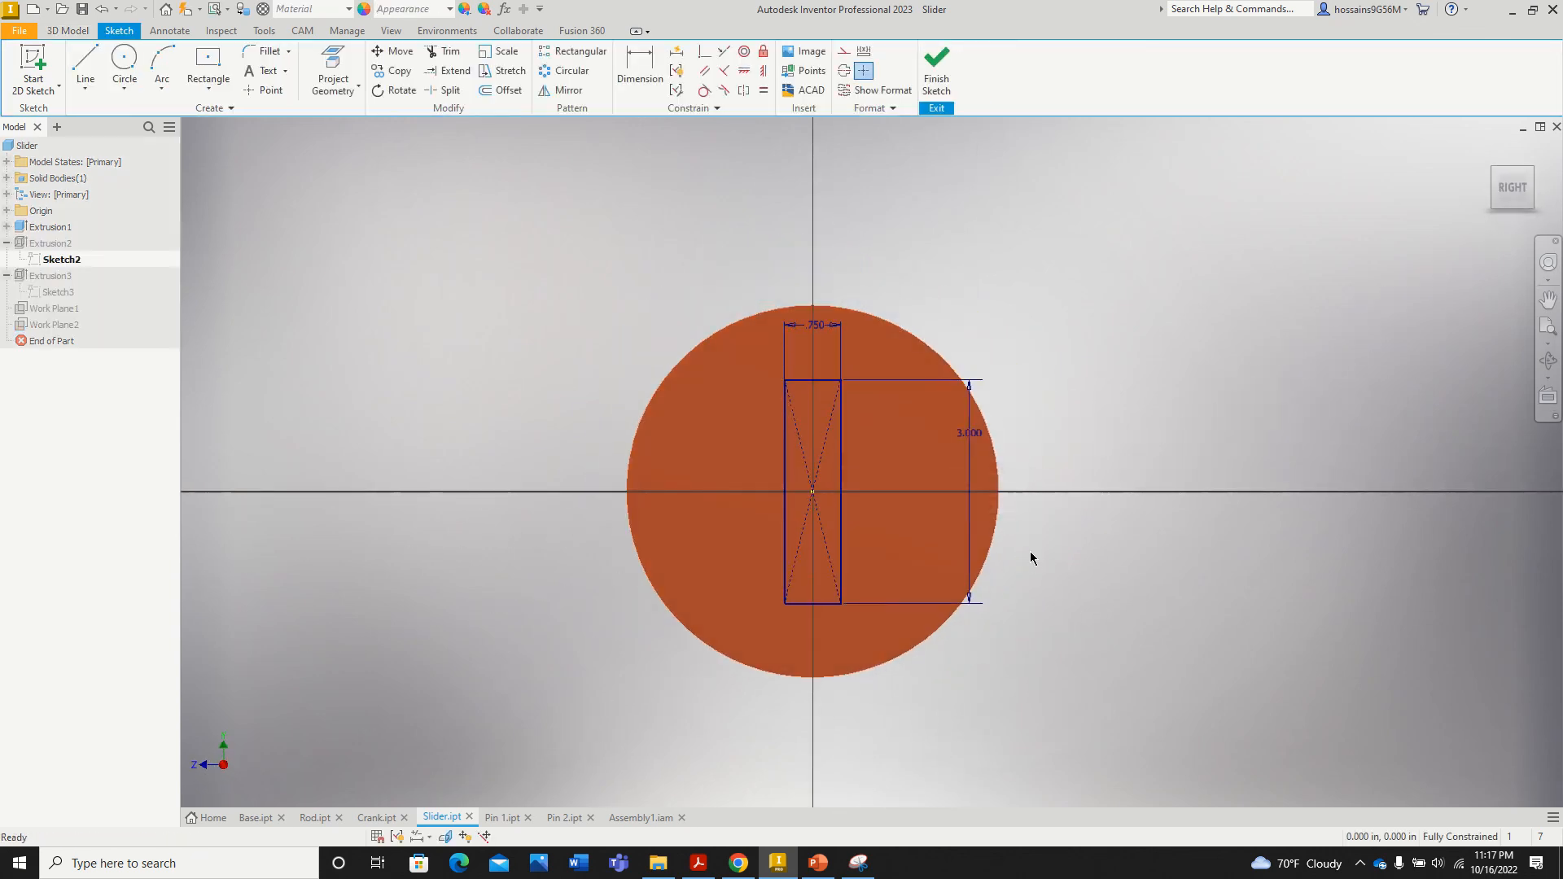
double_click(970, 435)
text(3.5)
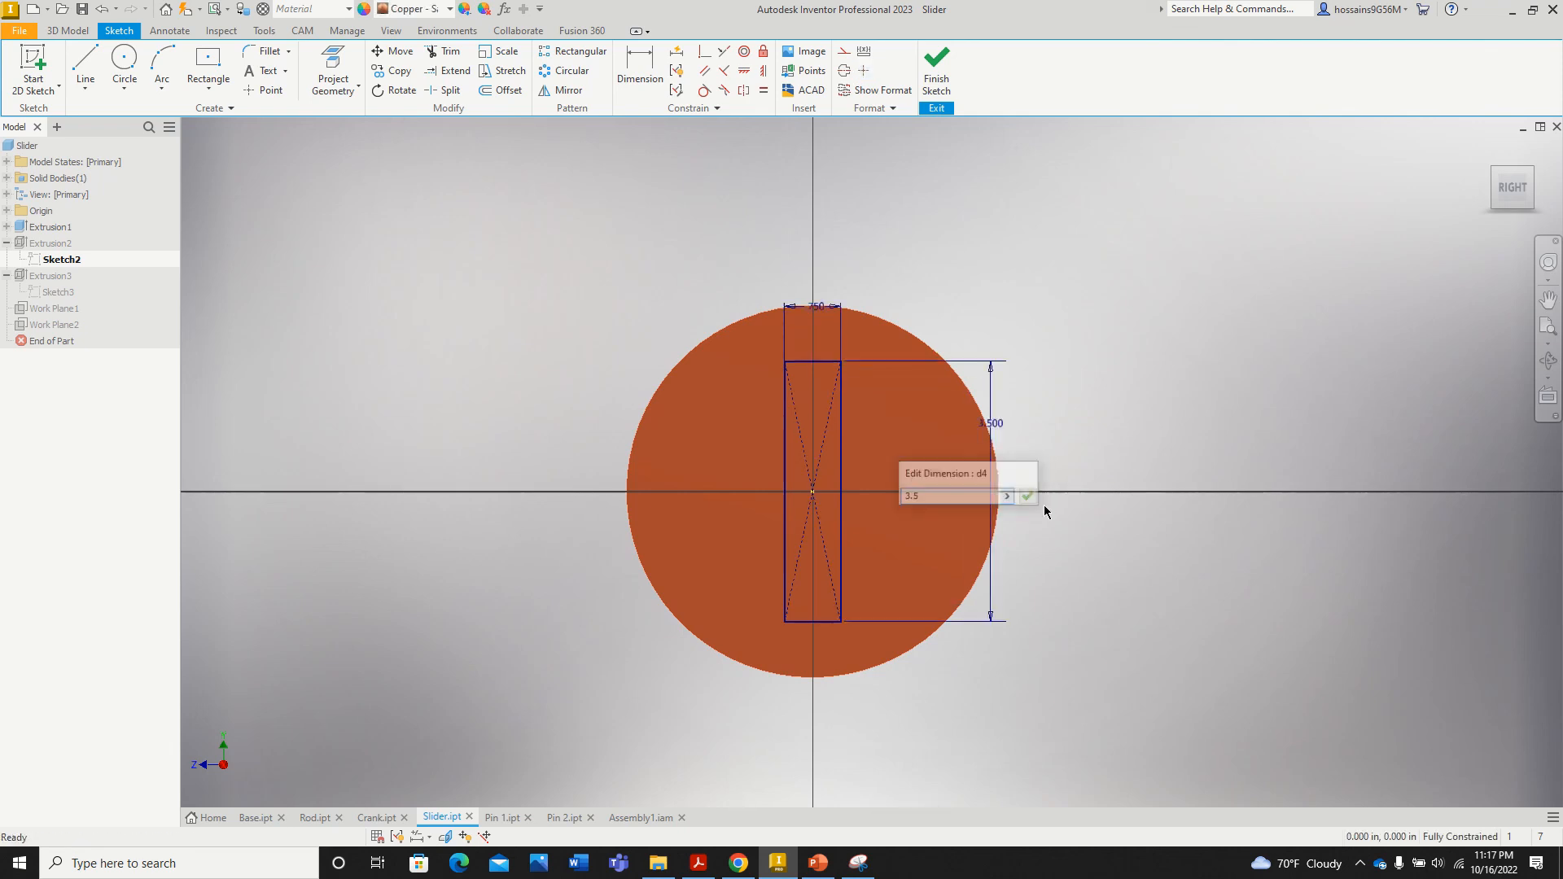
key(Return)
click(937, 81)
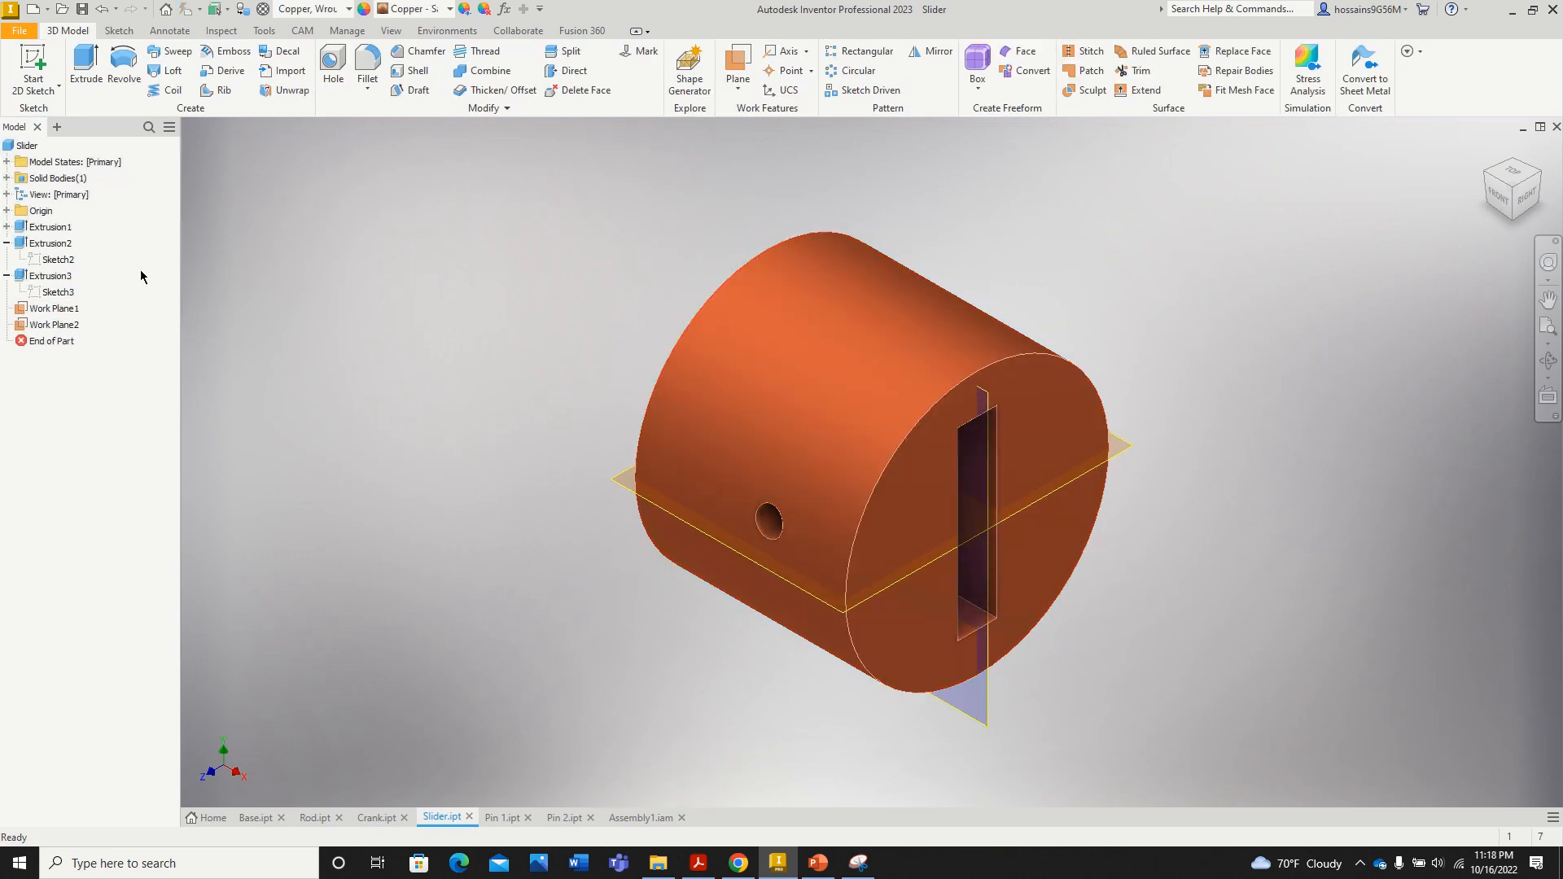
Step: Set the vertical offset of the pin hole in Sketch3 to 3.5/2 in, finish the sketch, and save the Slider part
right_click(59, 299)
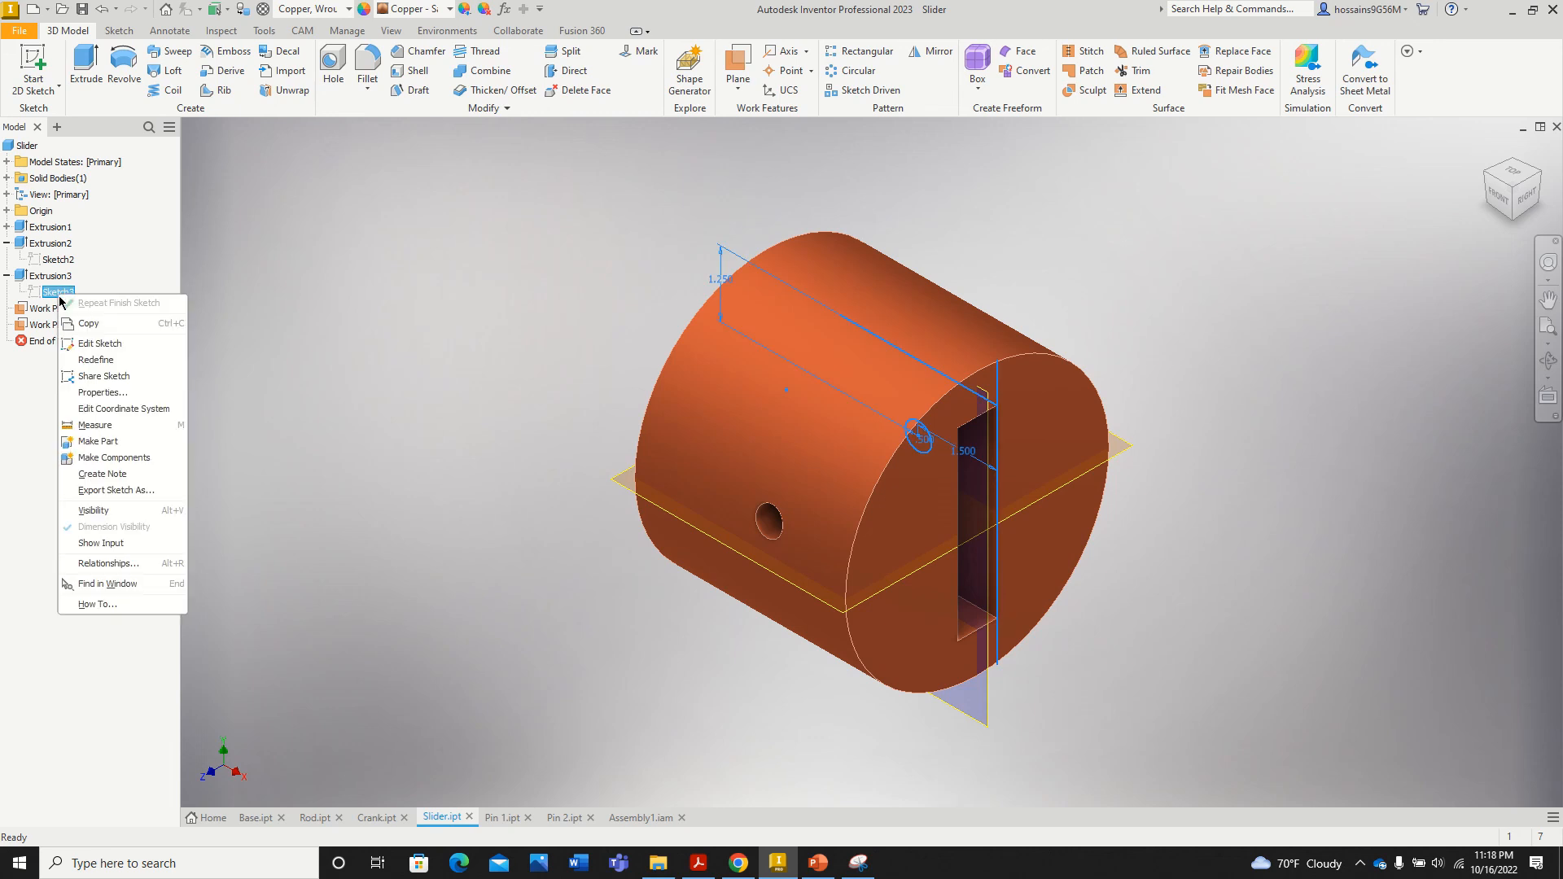
click(122, 351)
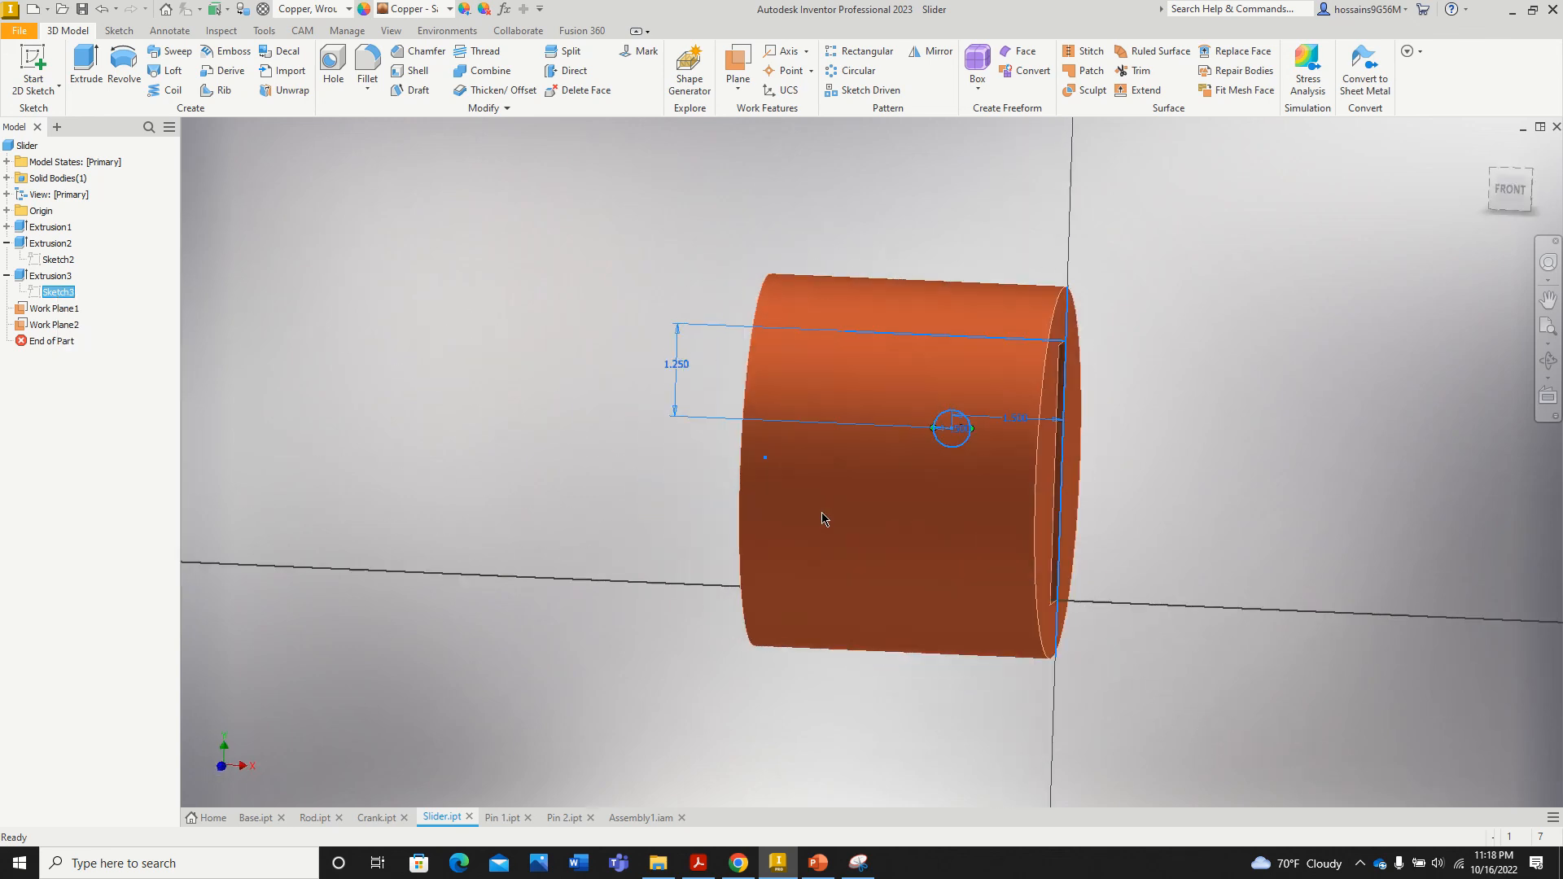
double_click(680, 375)
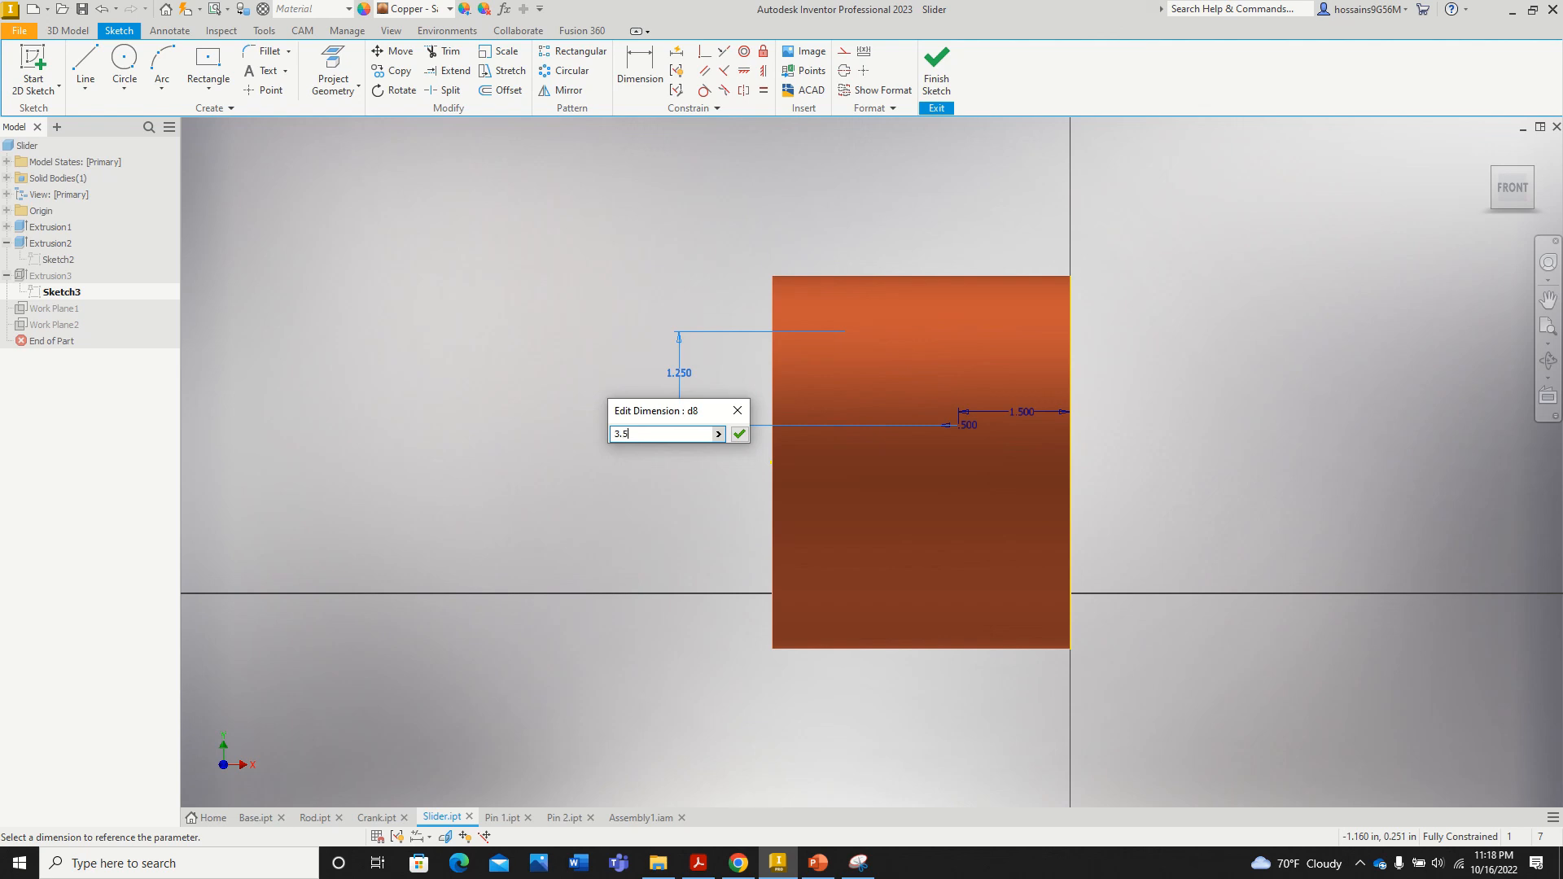
text(3.5/2)
key(Return)
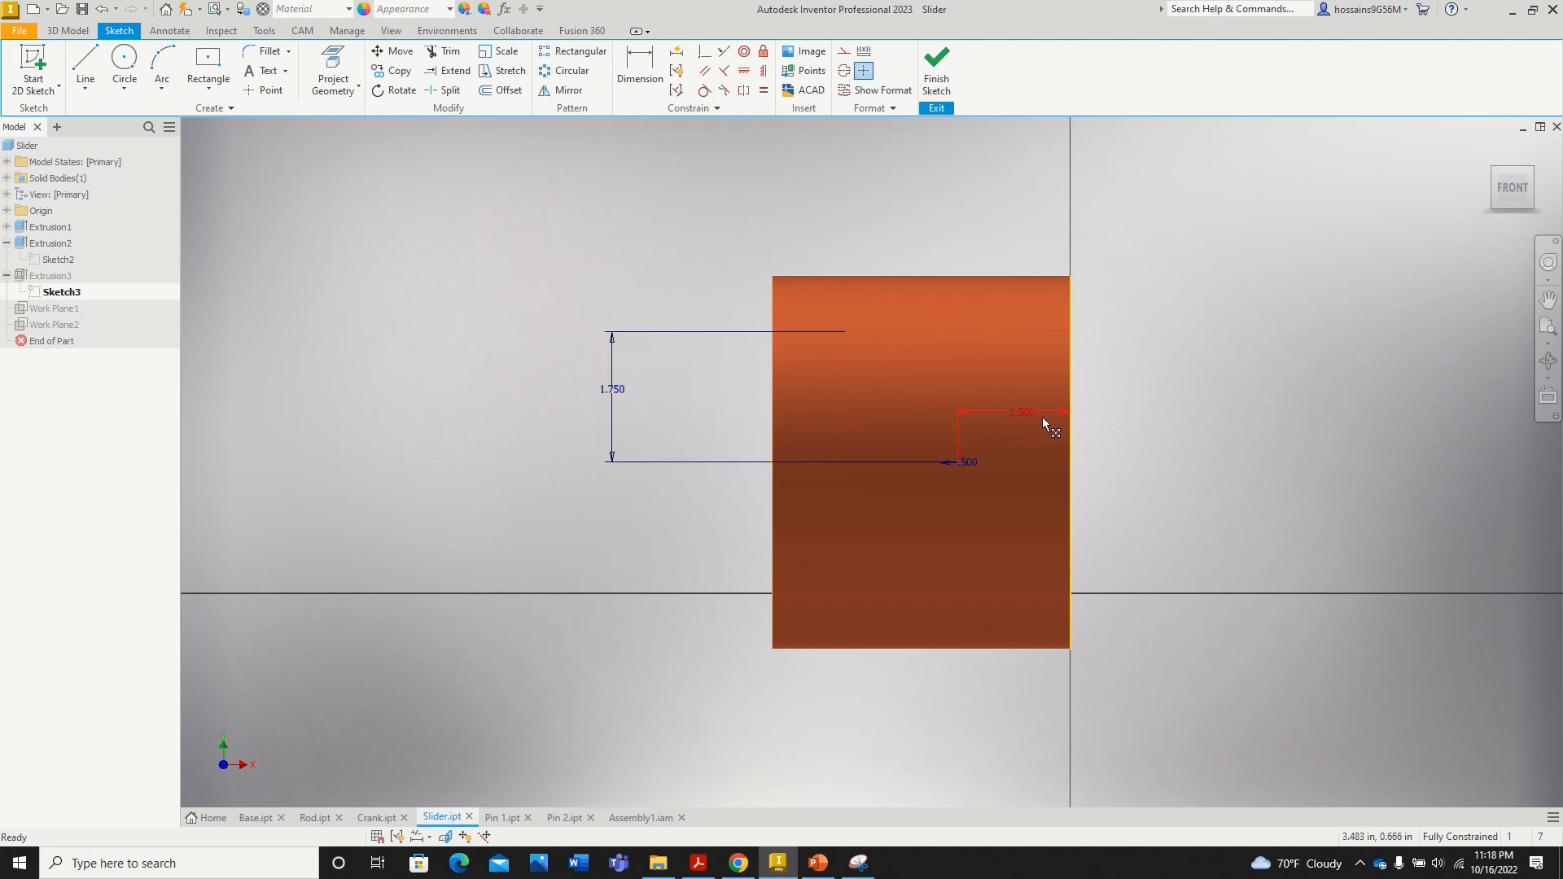
click(936, 69)
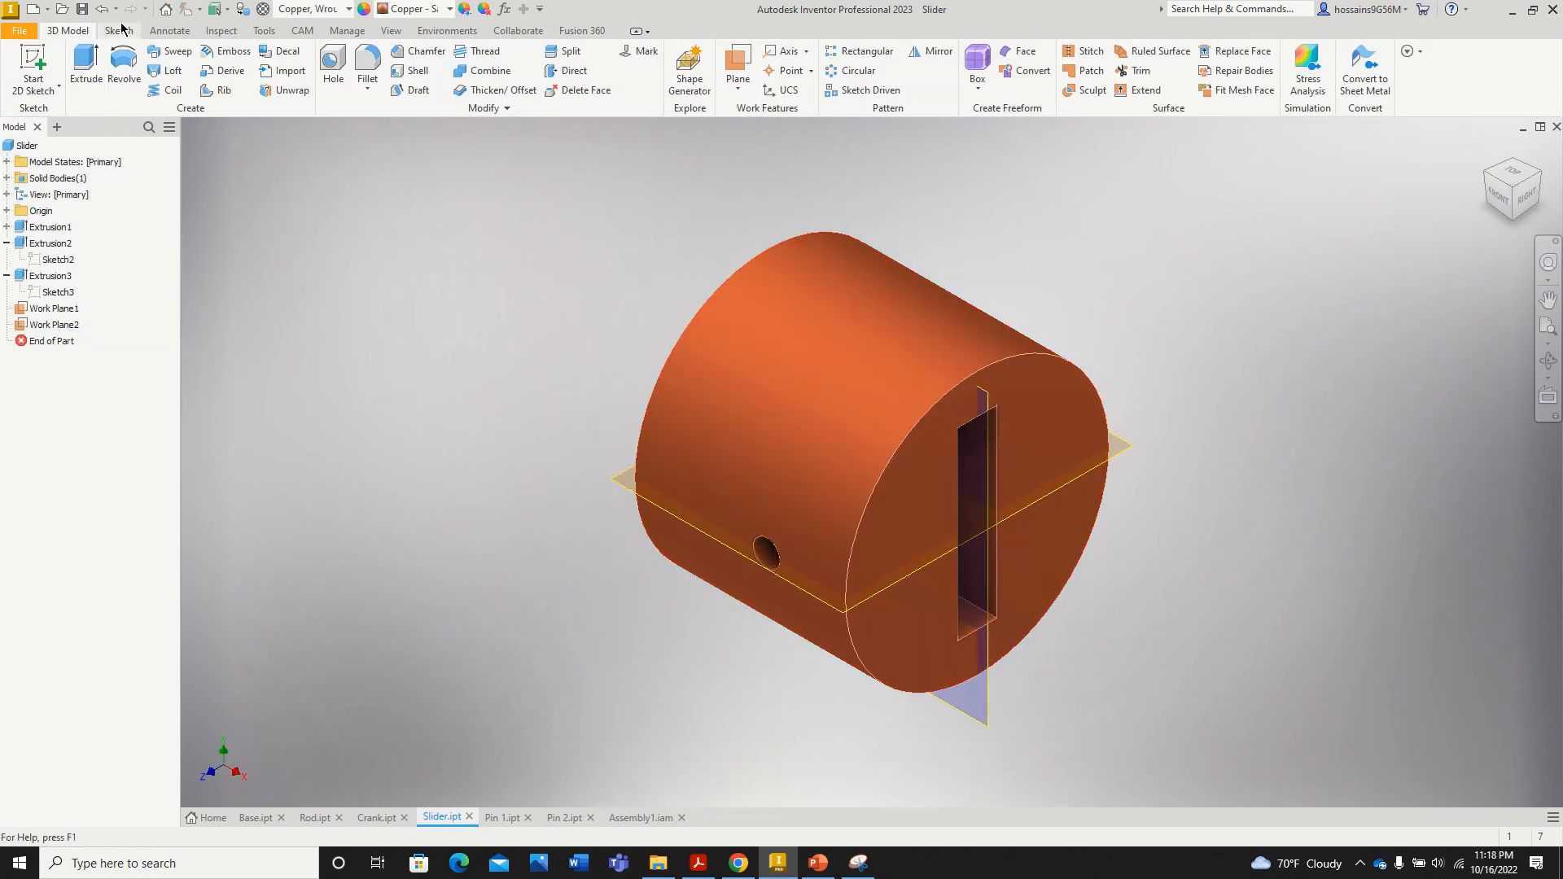
click(84, 10)
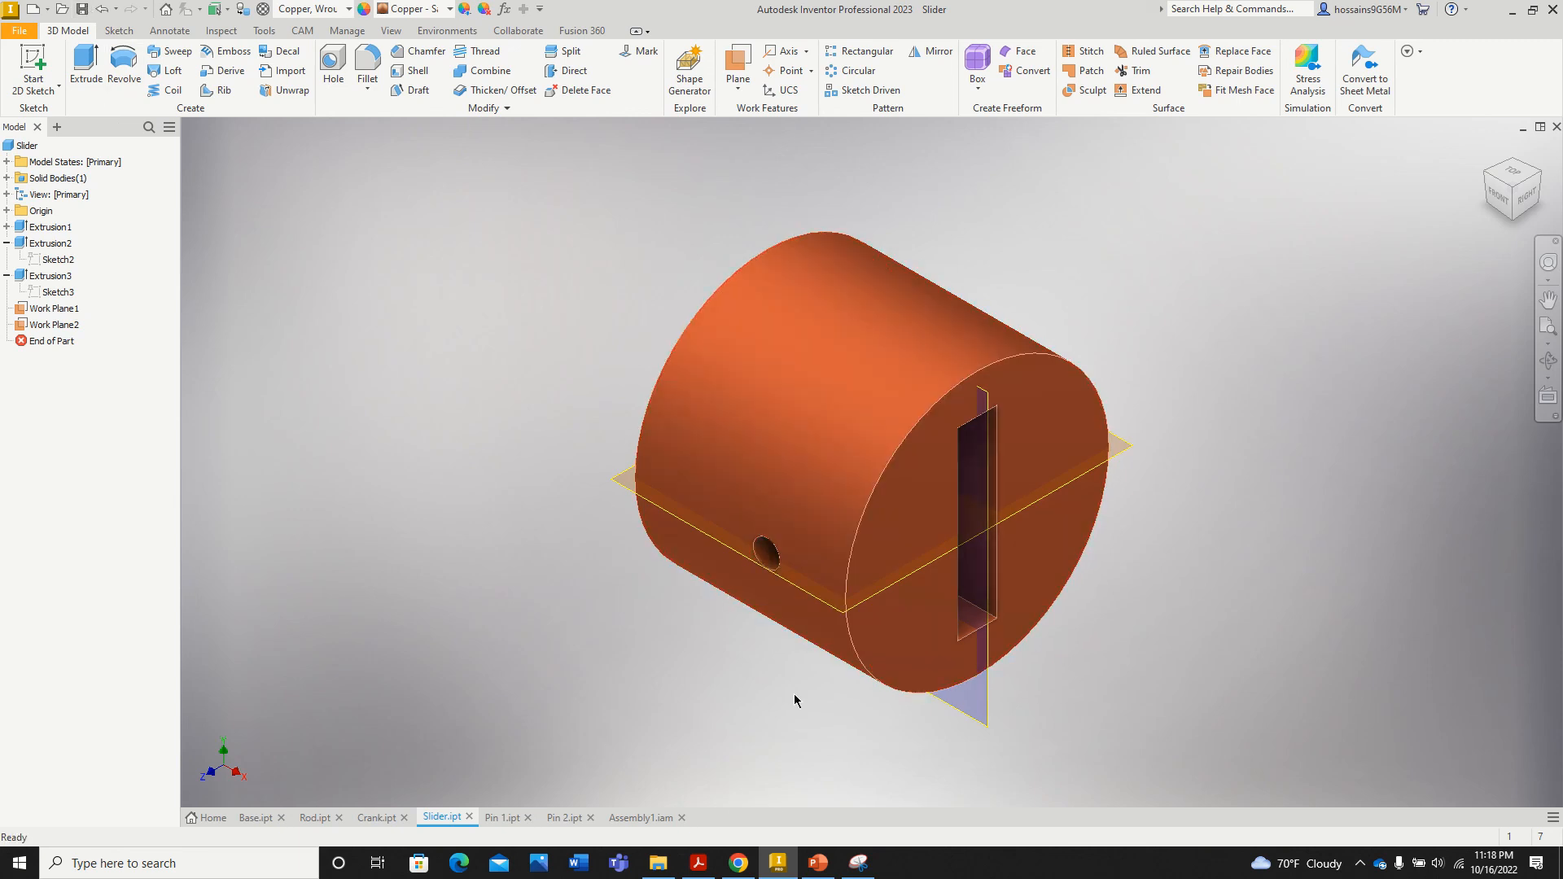
Step: Return to Assembly1 and save it together with the changed Base and Crank parts
click(650, 817)
scroll(583, 600, down, 5)
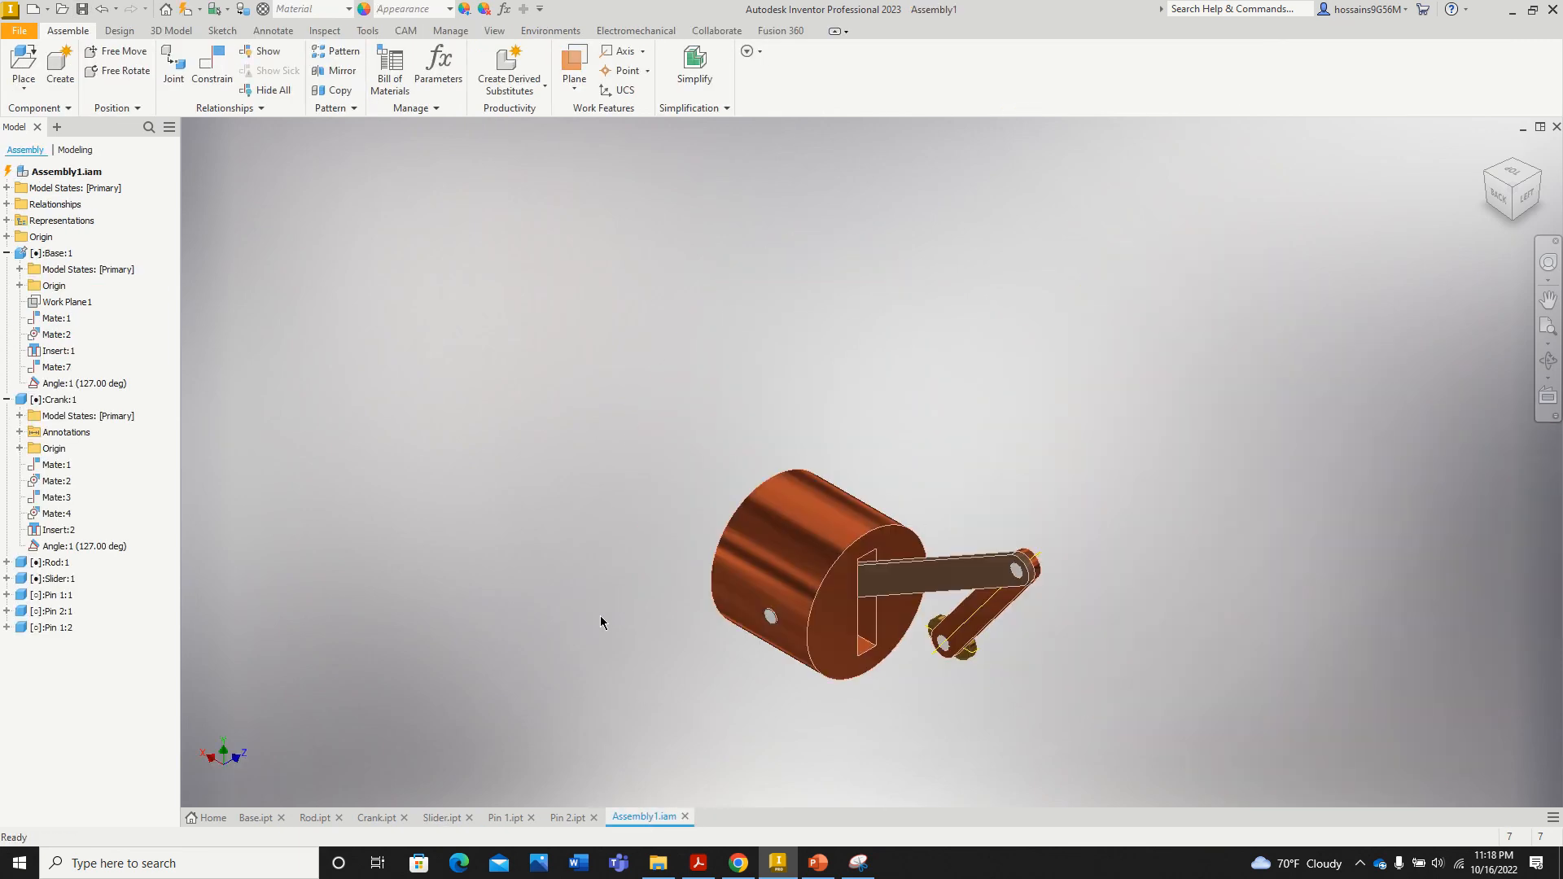
click(82, 9)
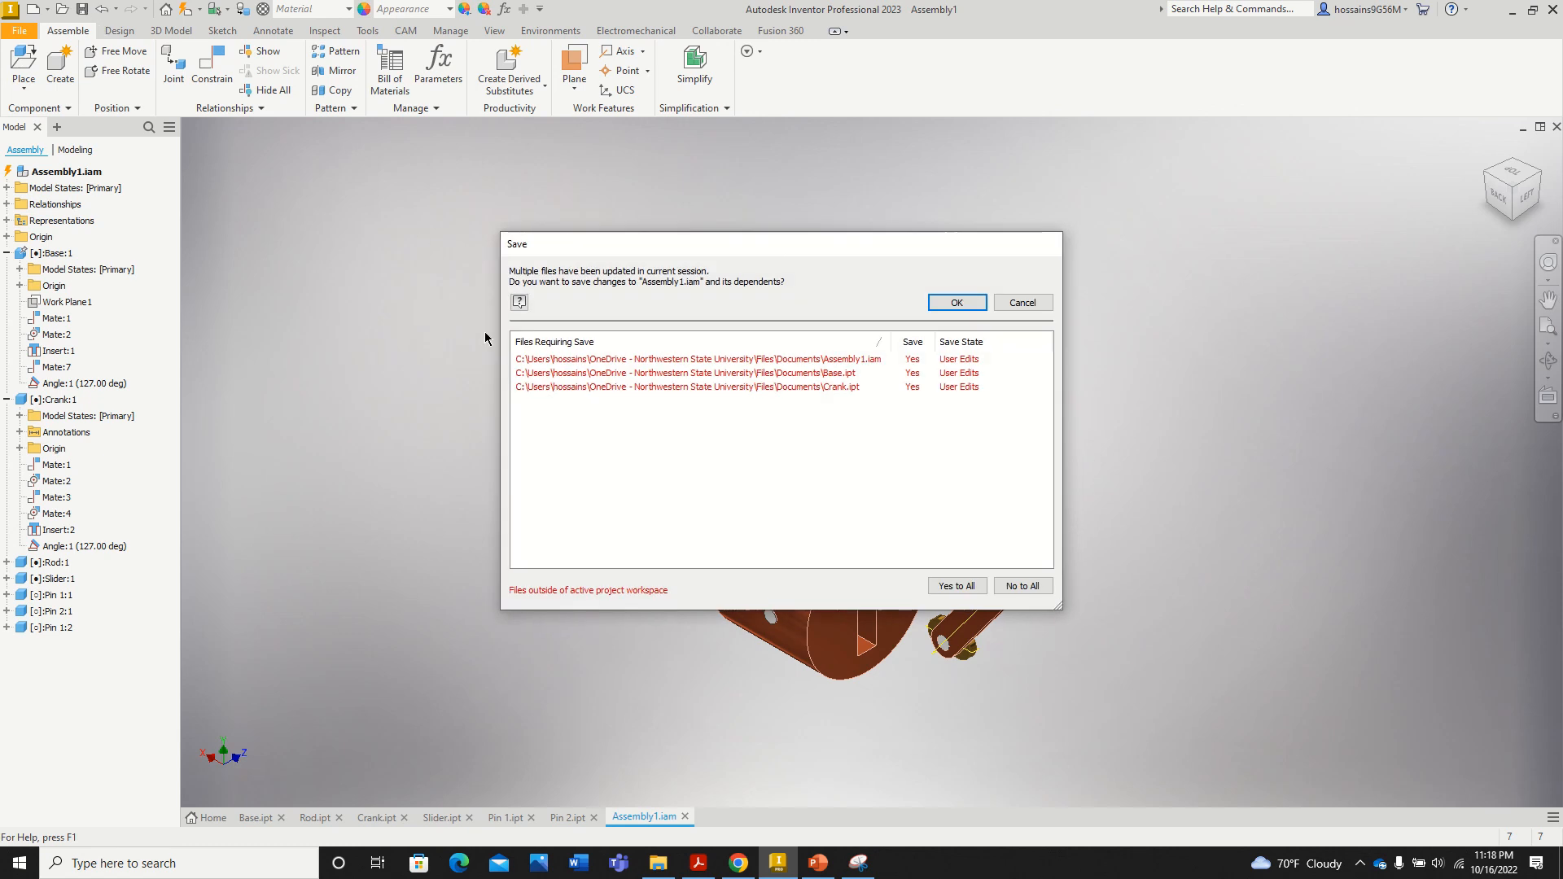
click(622, 387)
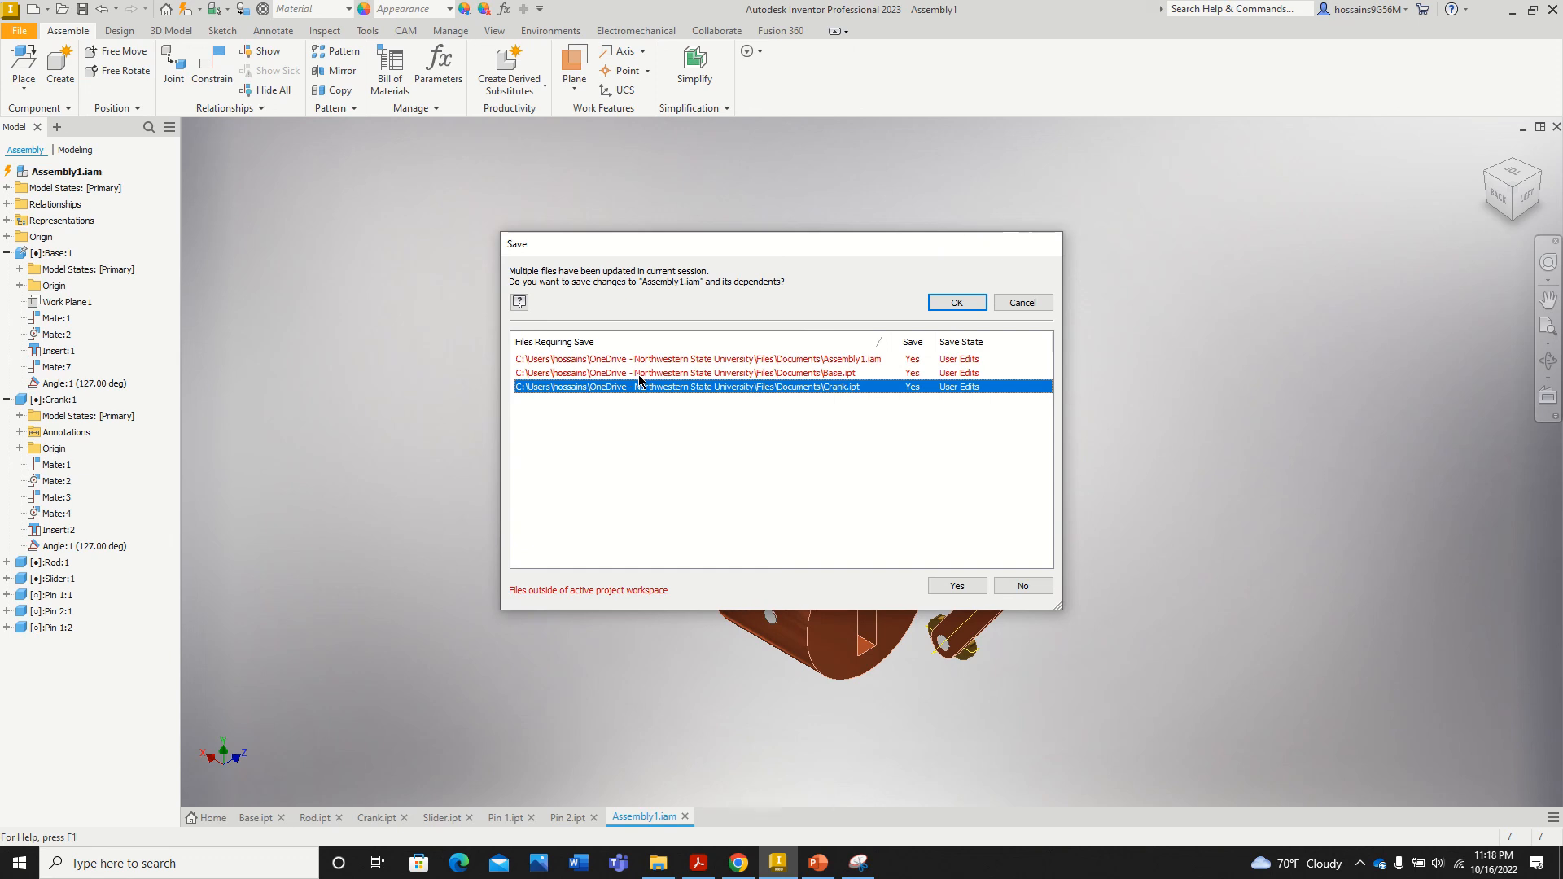
ctrl+click(639, 375)
ctrl+click(642, 364)
click(955, 586)
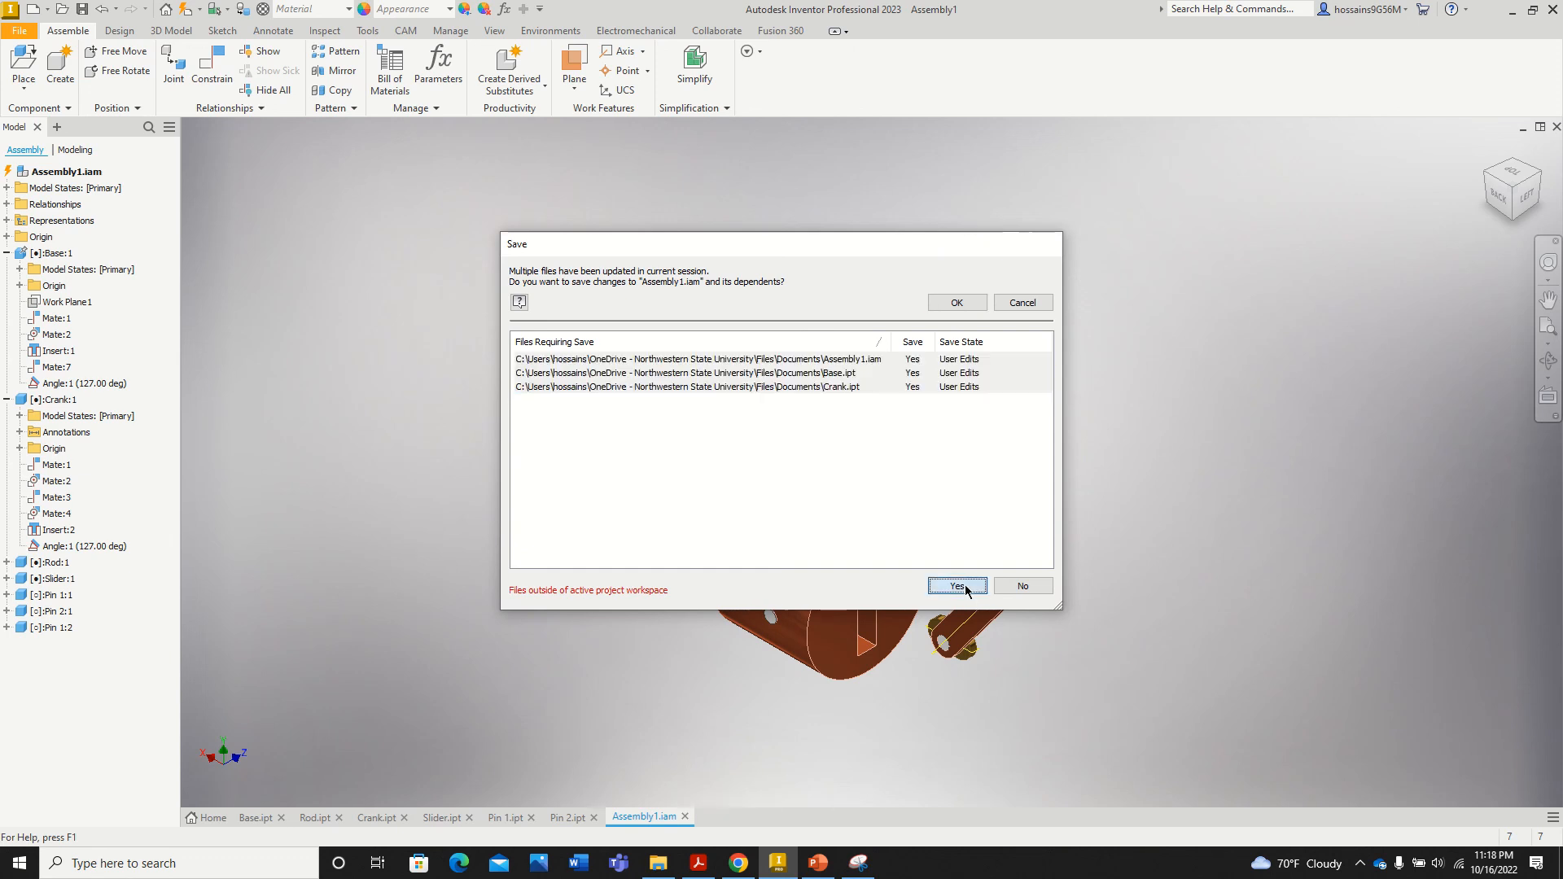
click(961, 303)
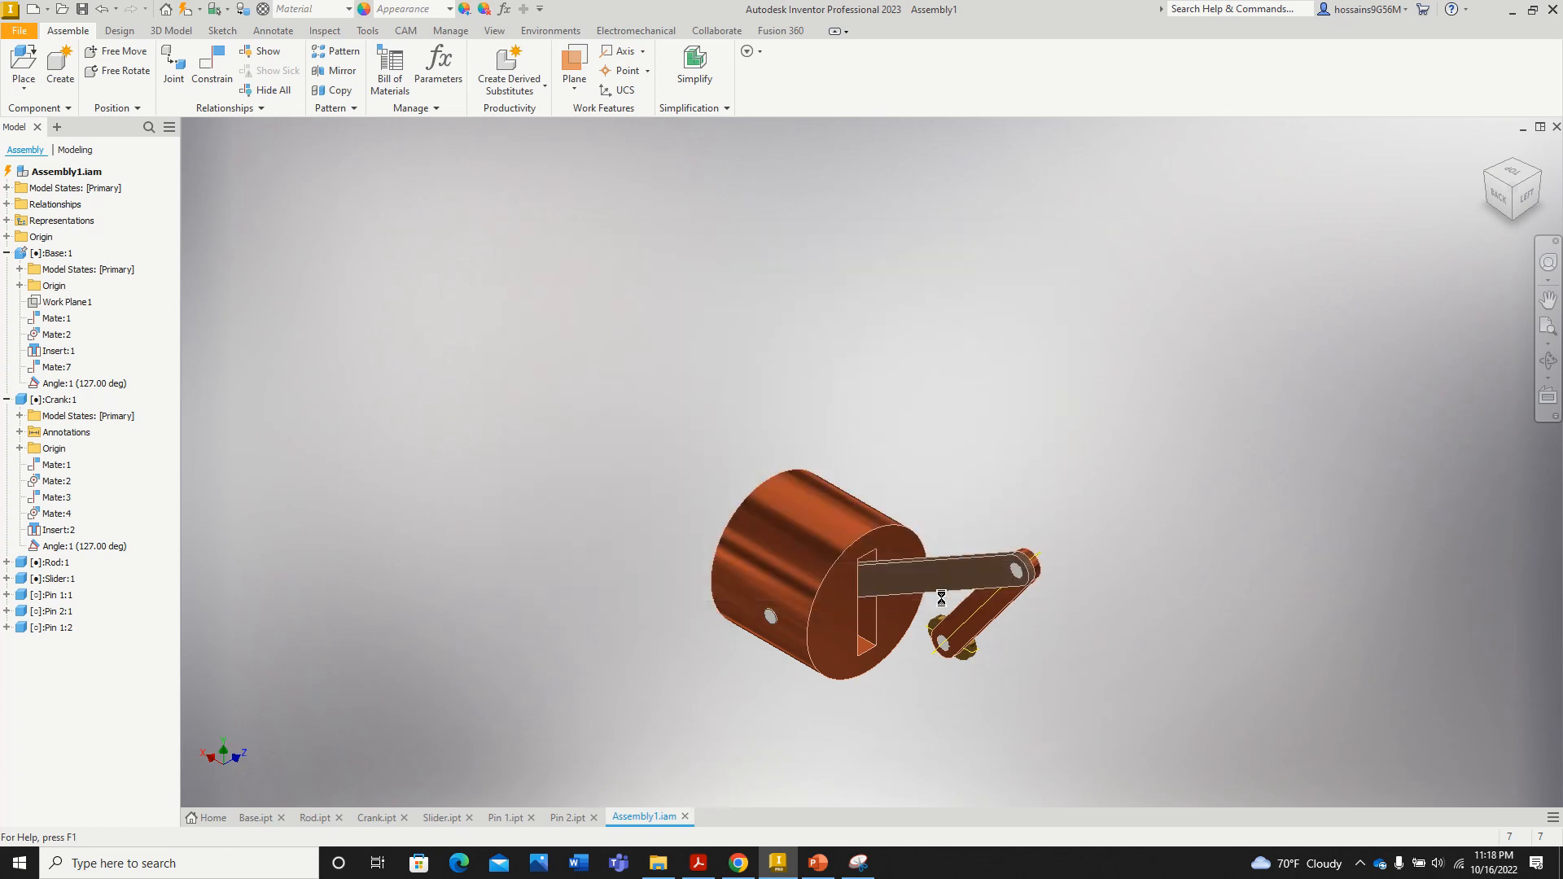
Step: Drive Angle:1 from 0 to 360 degrees to recheck for collisions, review the extended drive options, and close the drive
scroll(895, 679, up, 4)
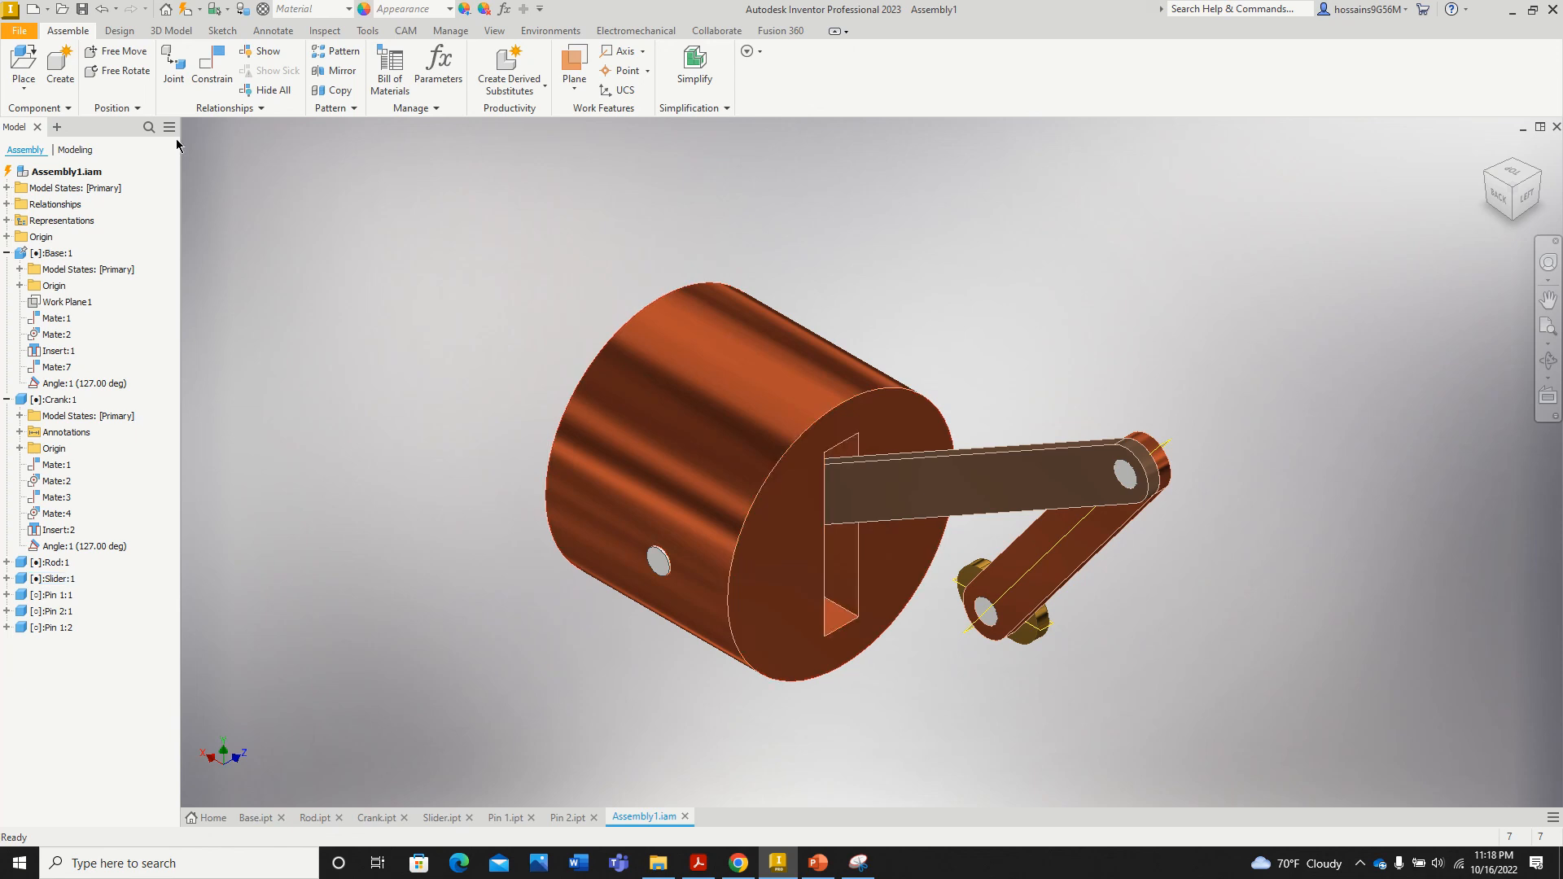
right_click(80, 391)
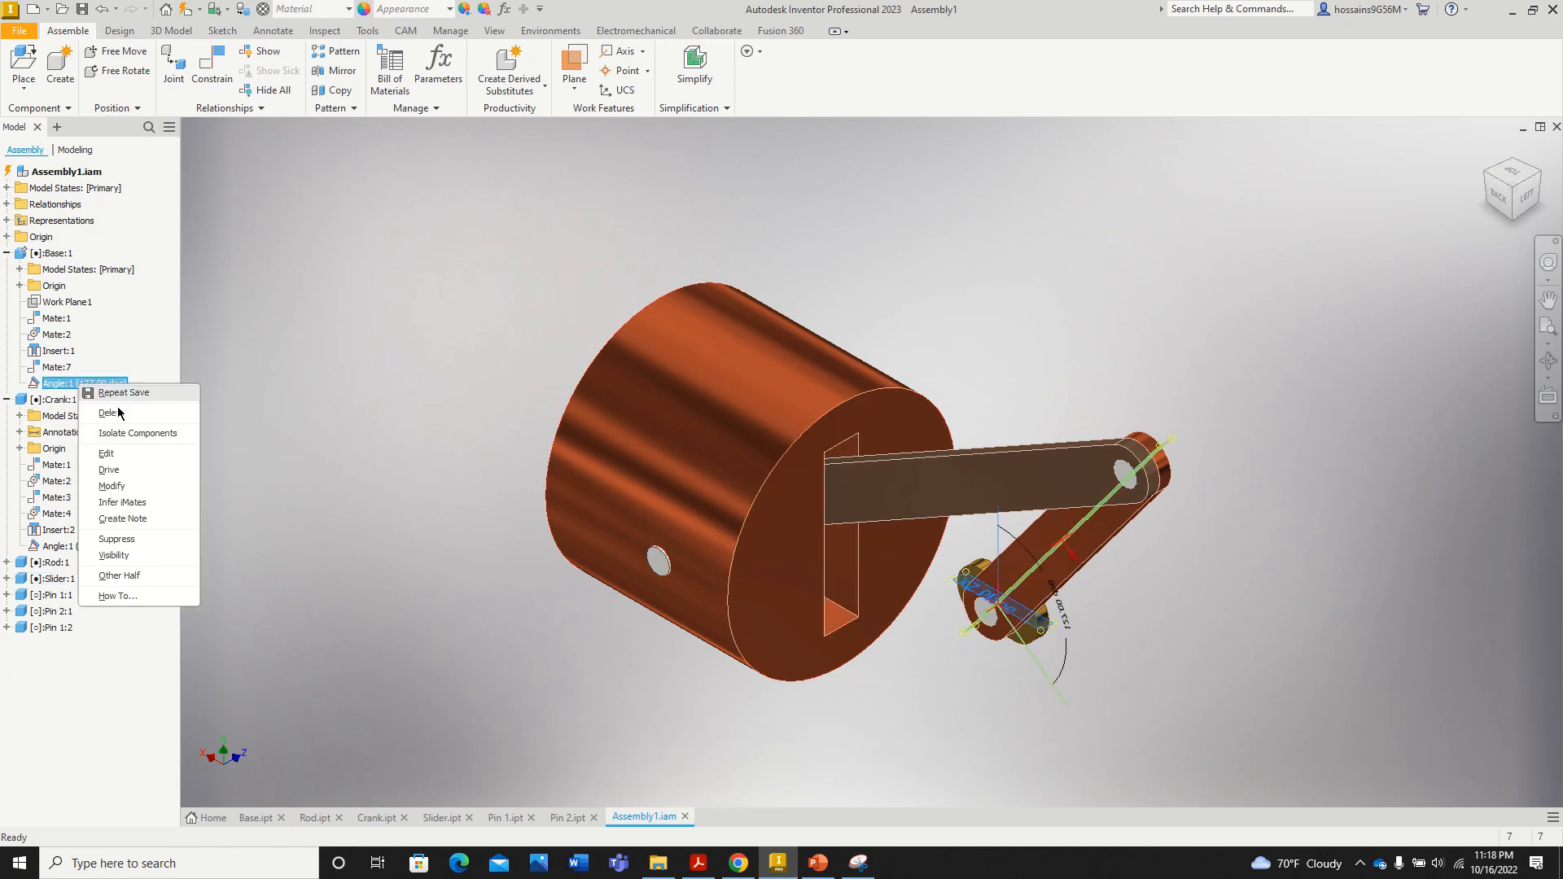
click(132, 478)
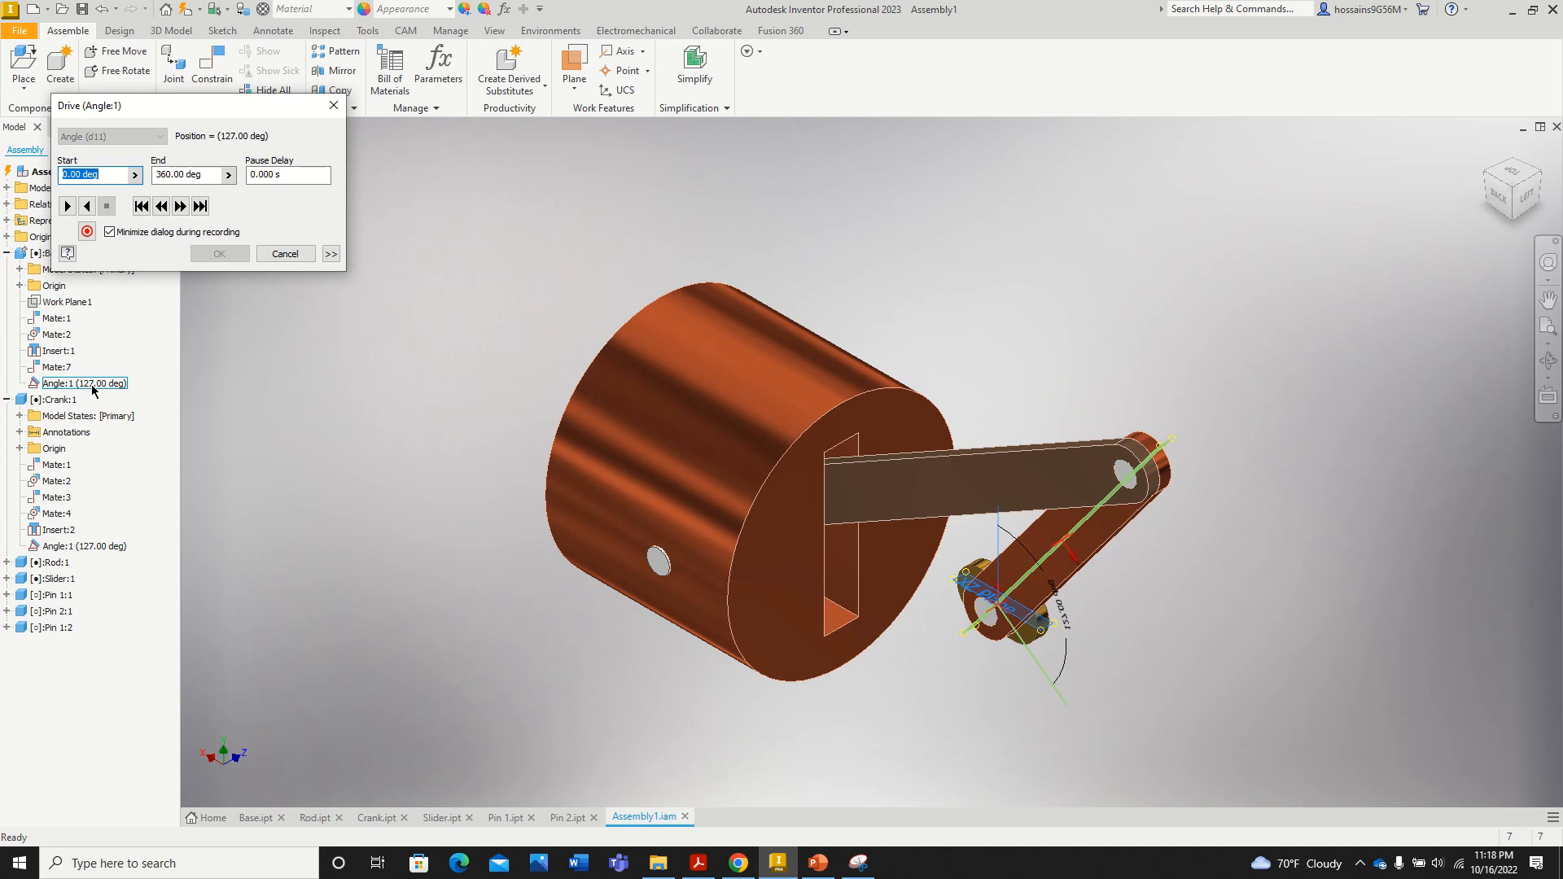
click(67, 206)
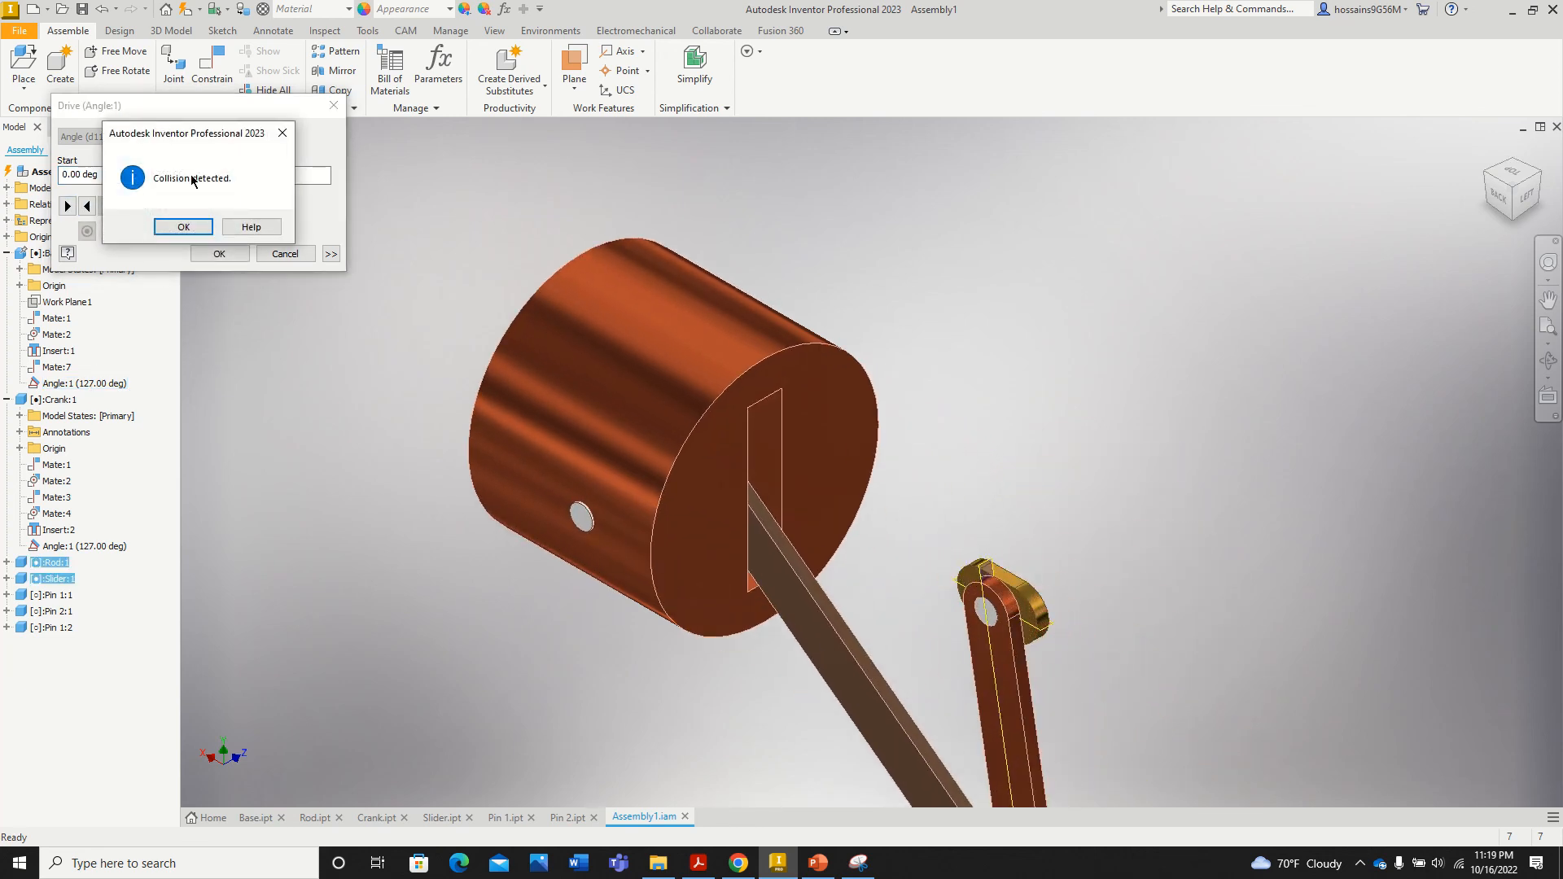
click(186, 226)
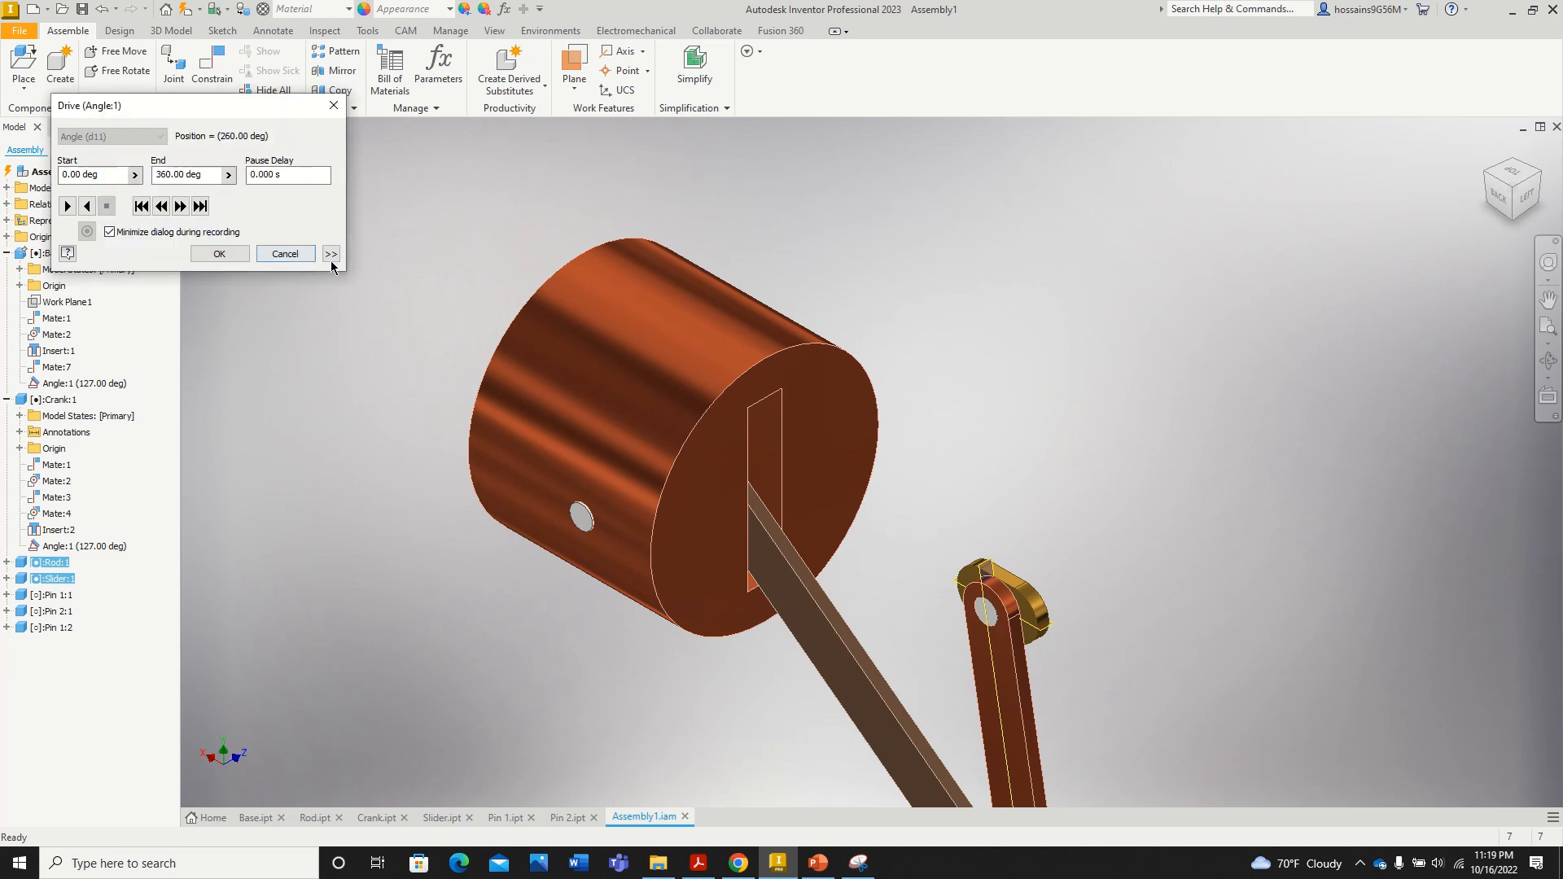
click(331, 254)
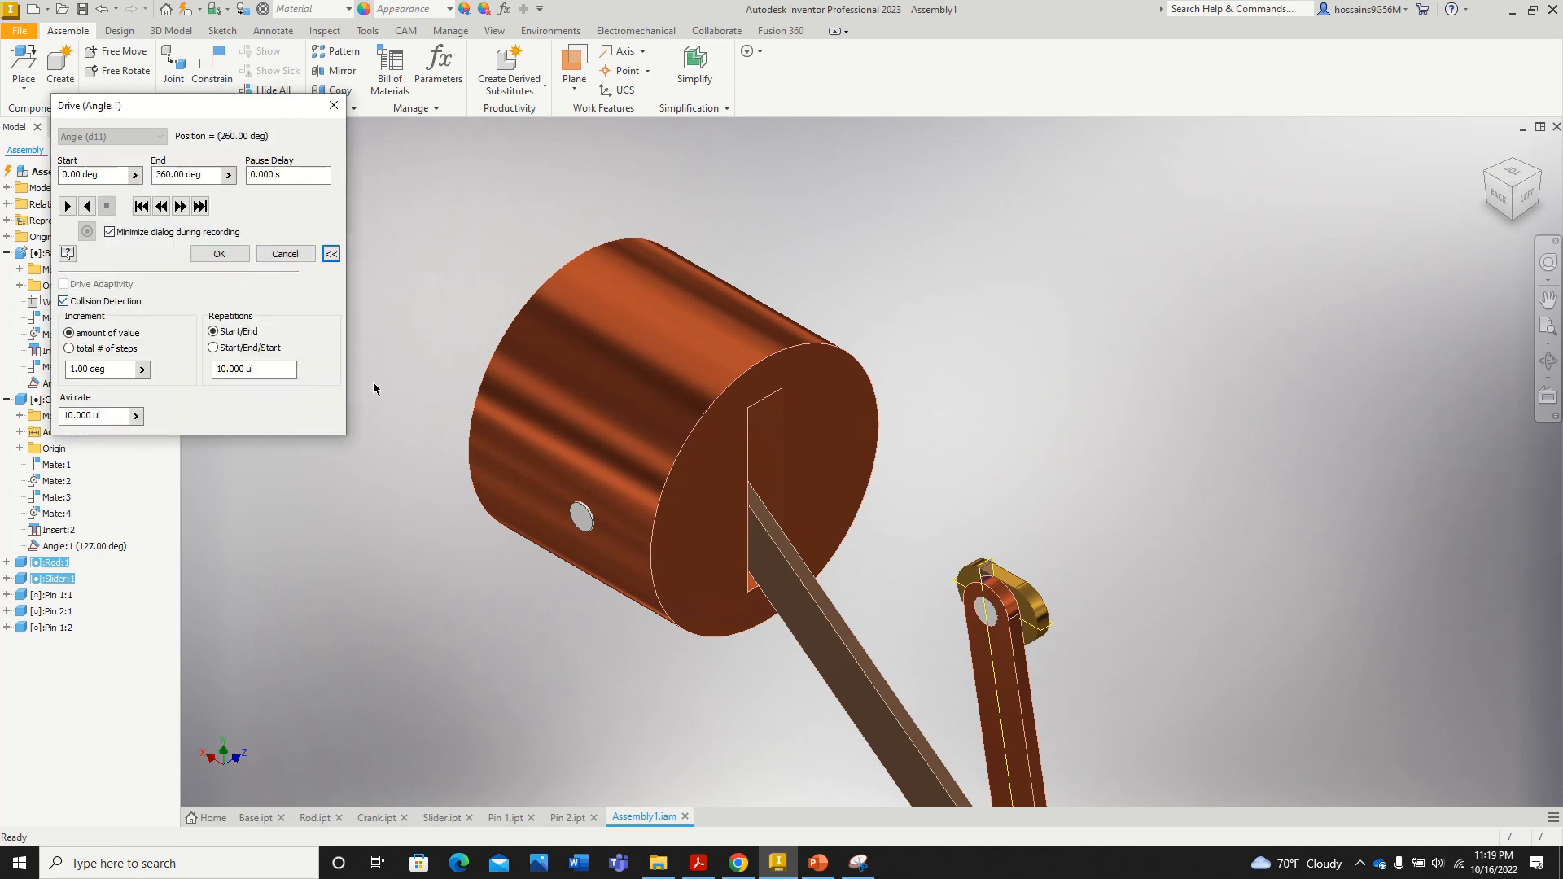
click(333, 105)
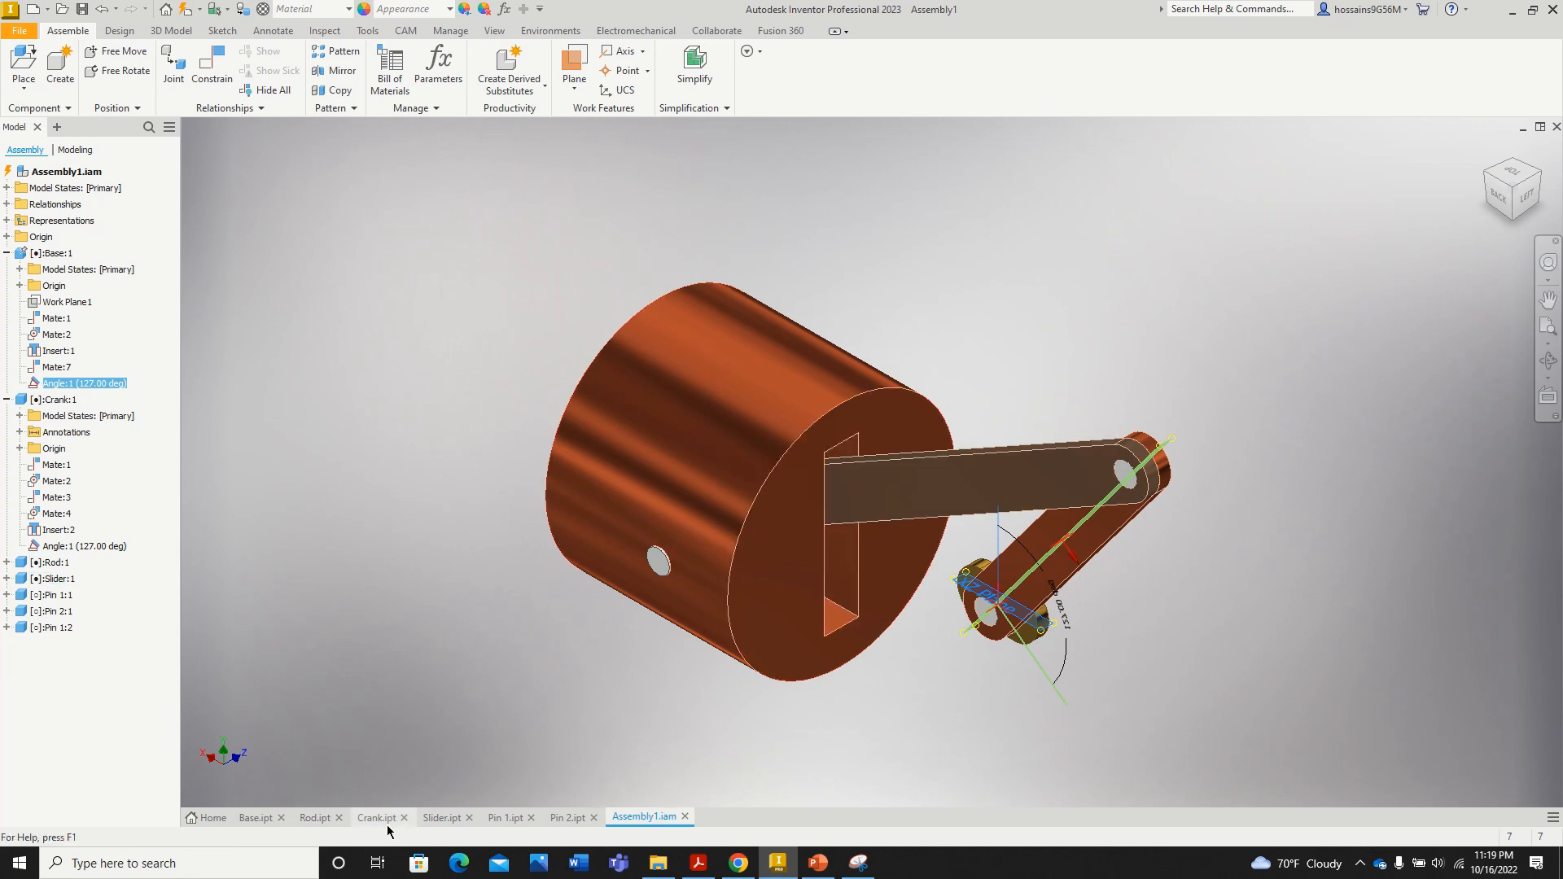
Step: In the Slider part, start a chamfer on the slot's upper front edge and set its distance to 0.5 in
click(441, 818)
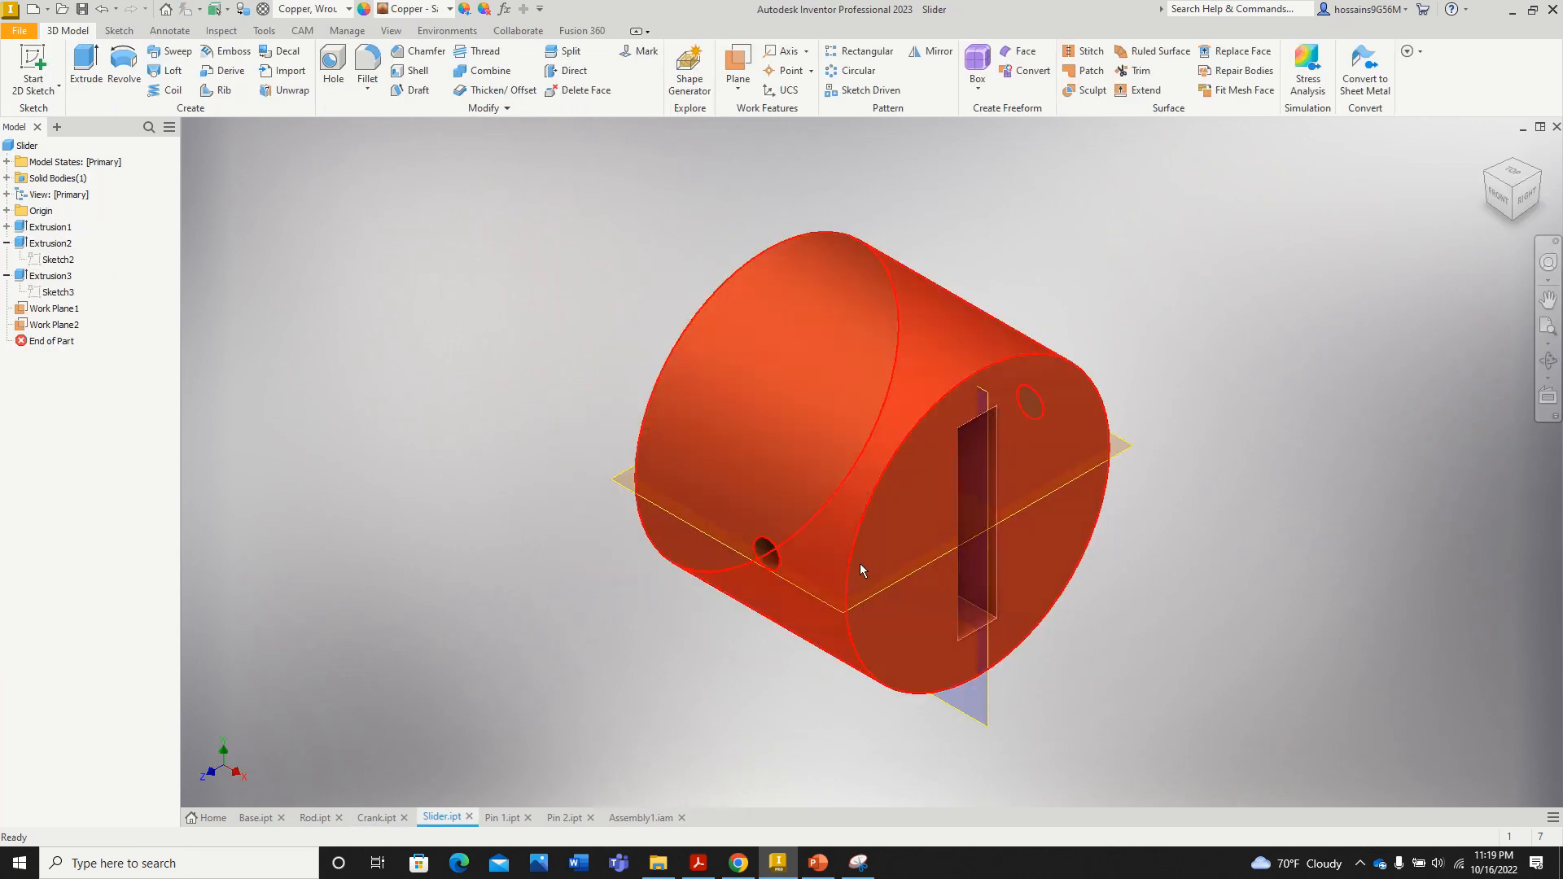
click(368, 86)
click(419, 51)
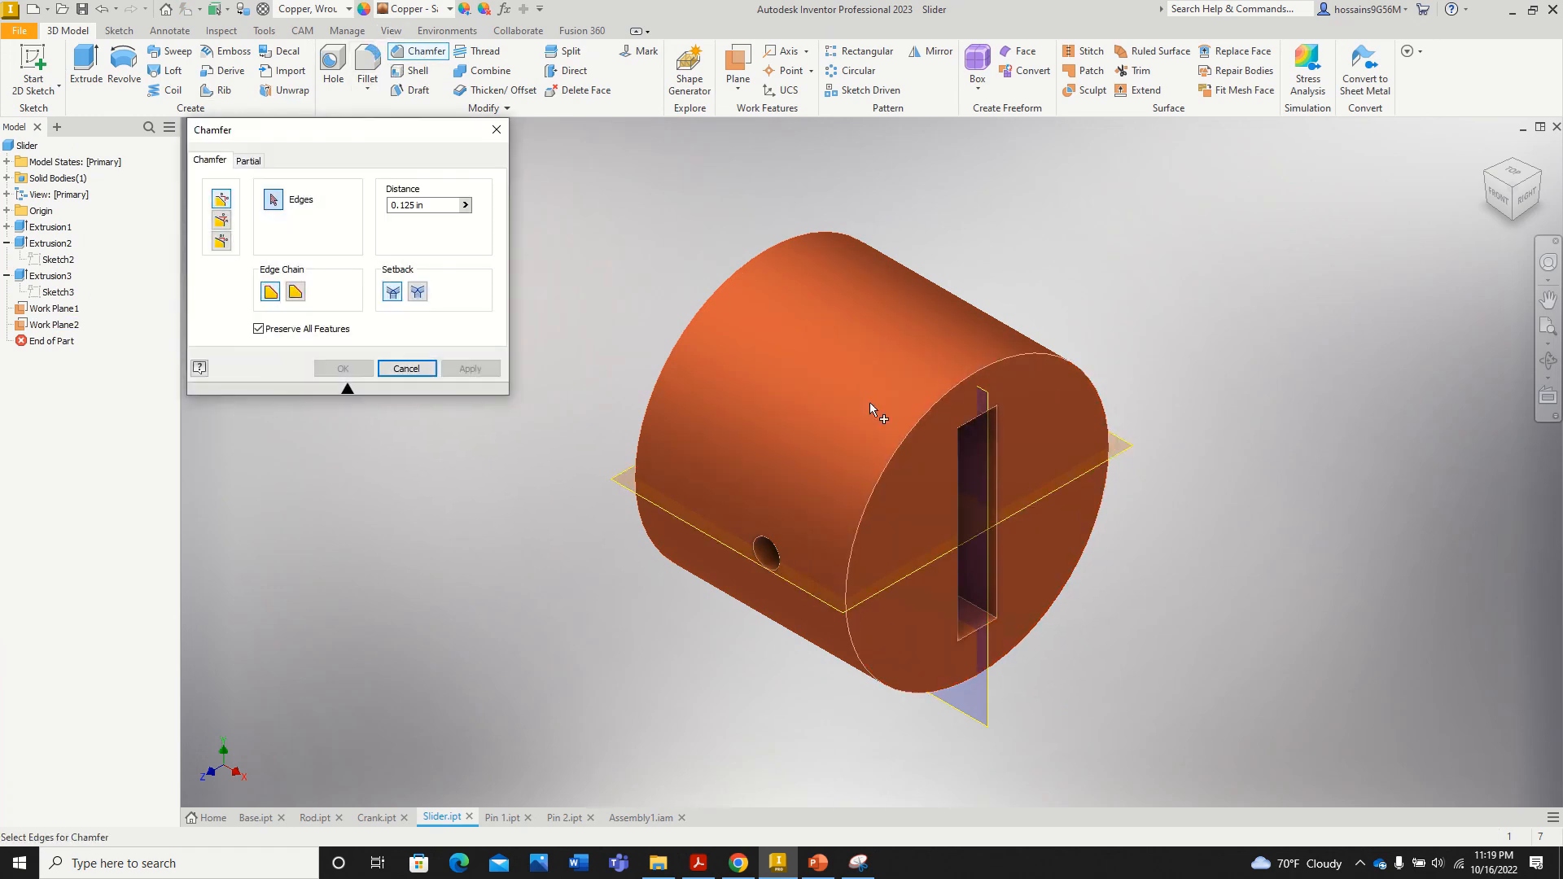
scroll(990, 436, up, 5)
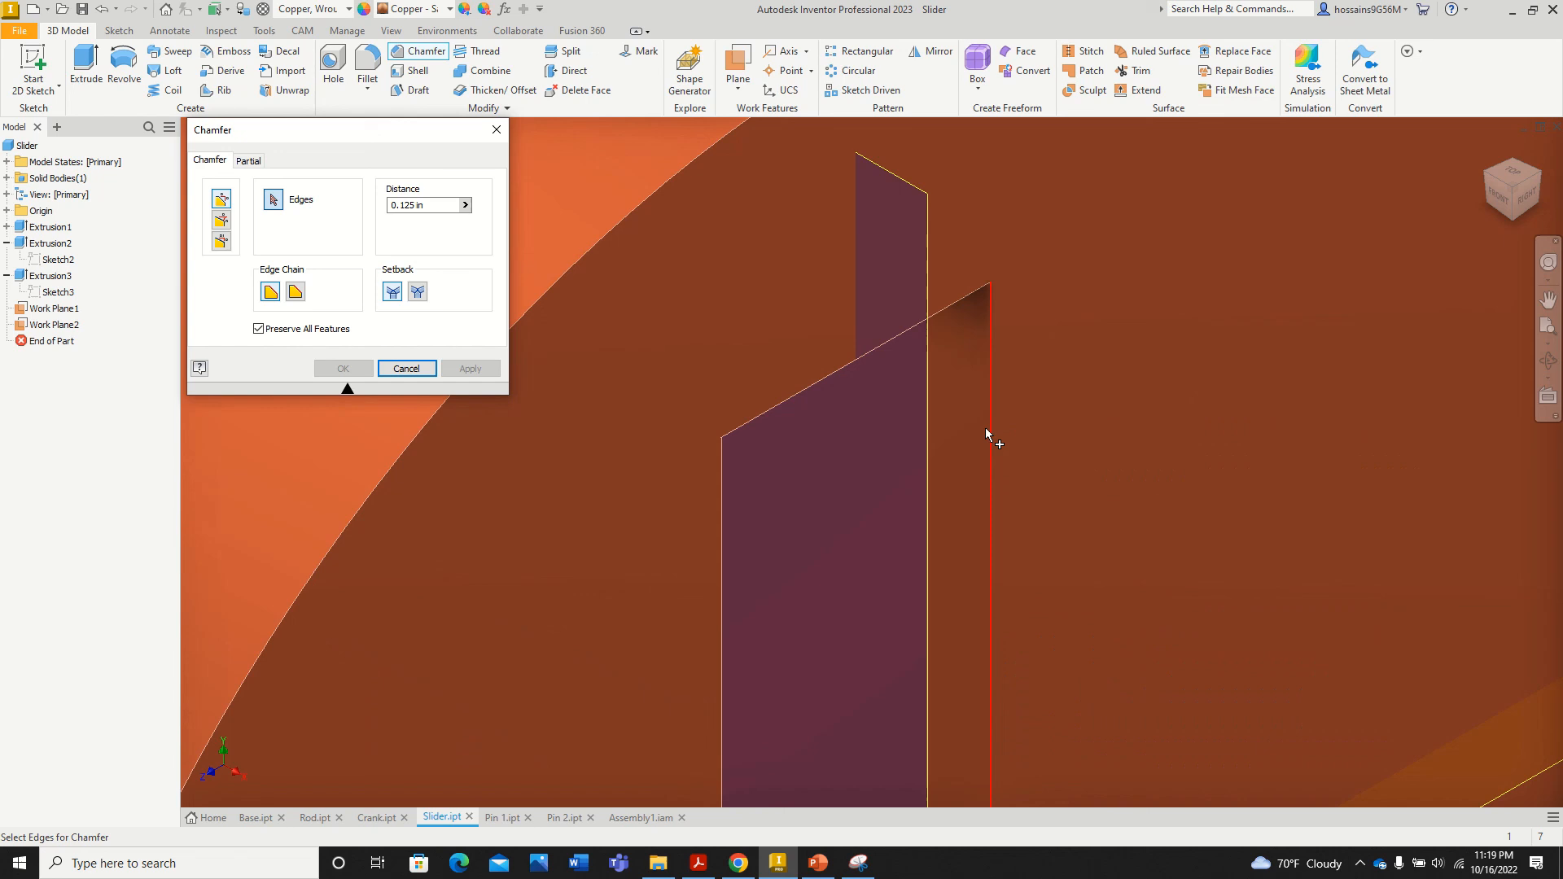
click(858, 359)
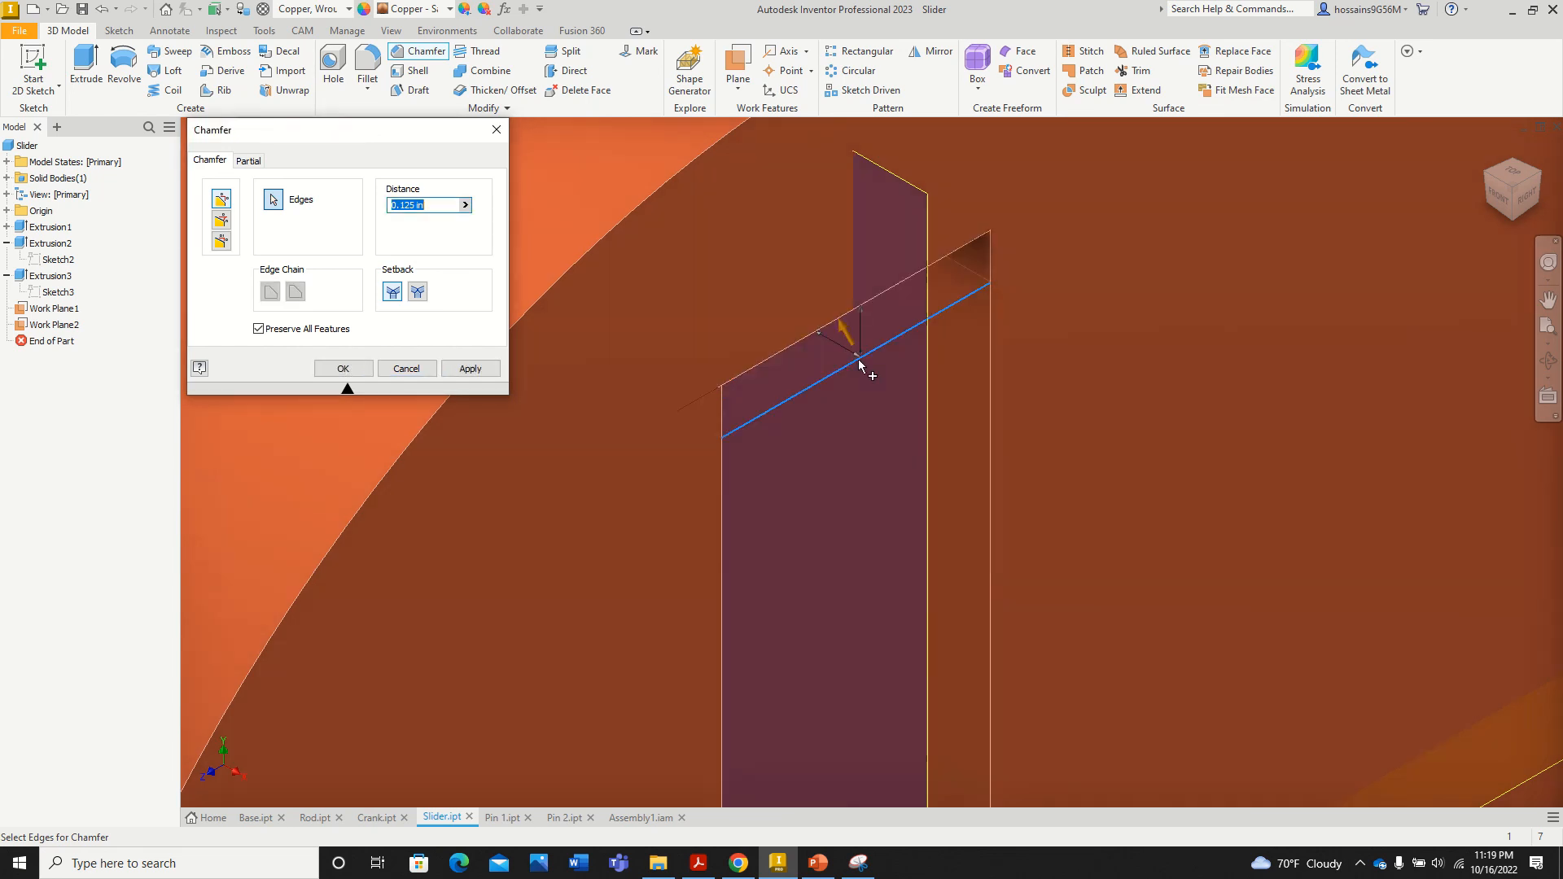
scroll(838, 393, down, 5)
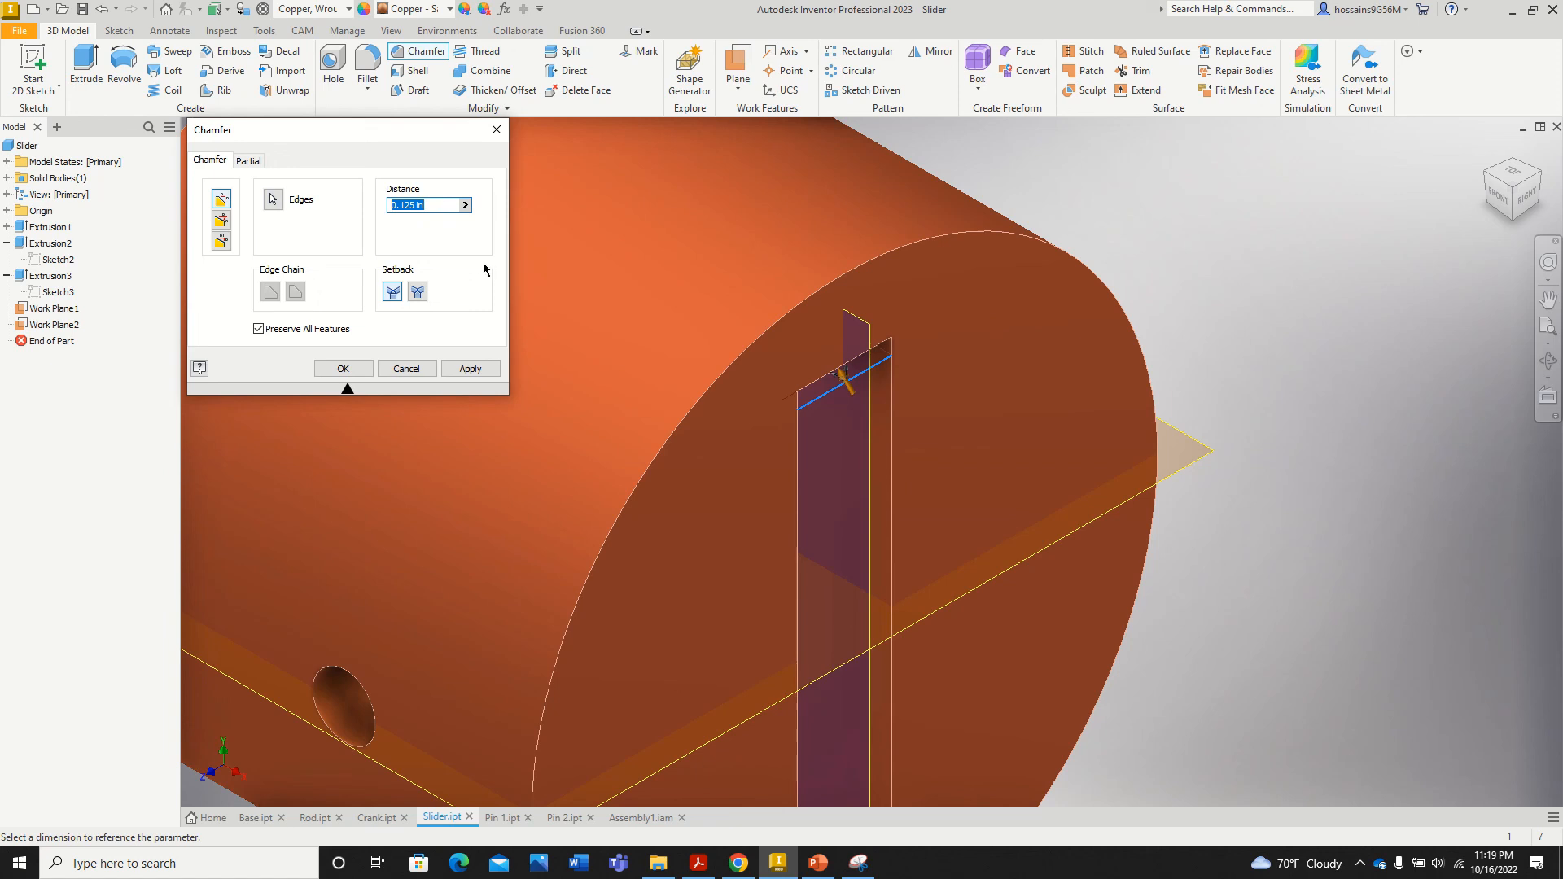
text(.25)
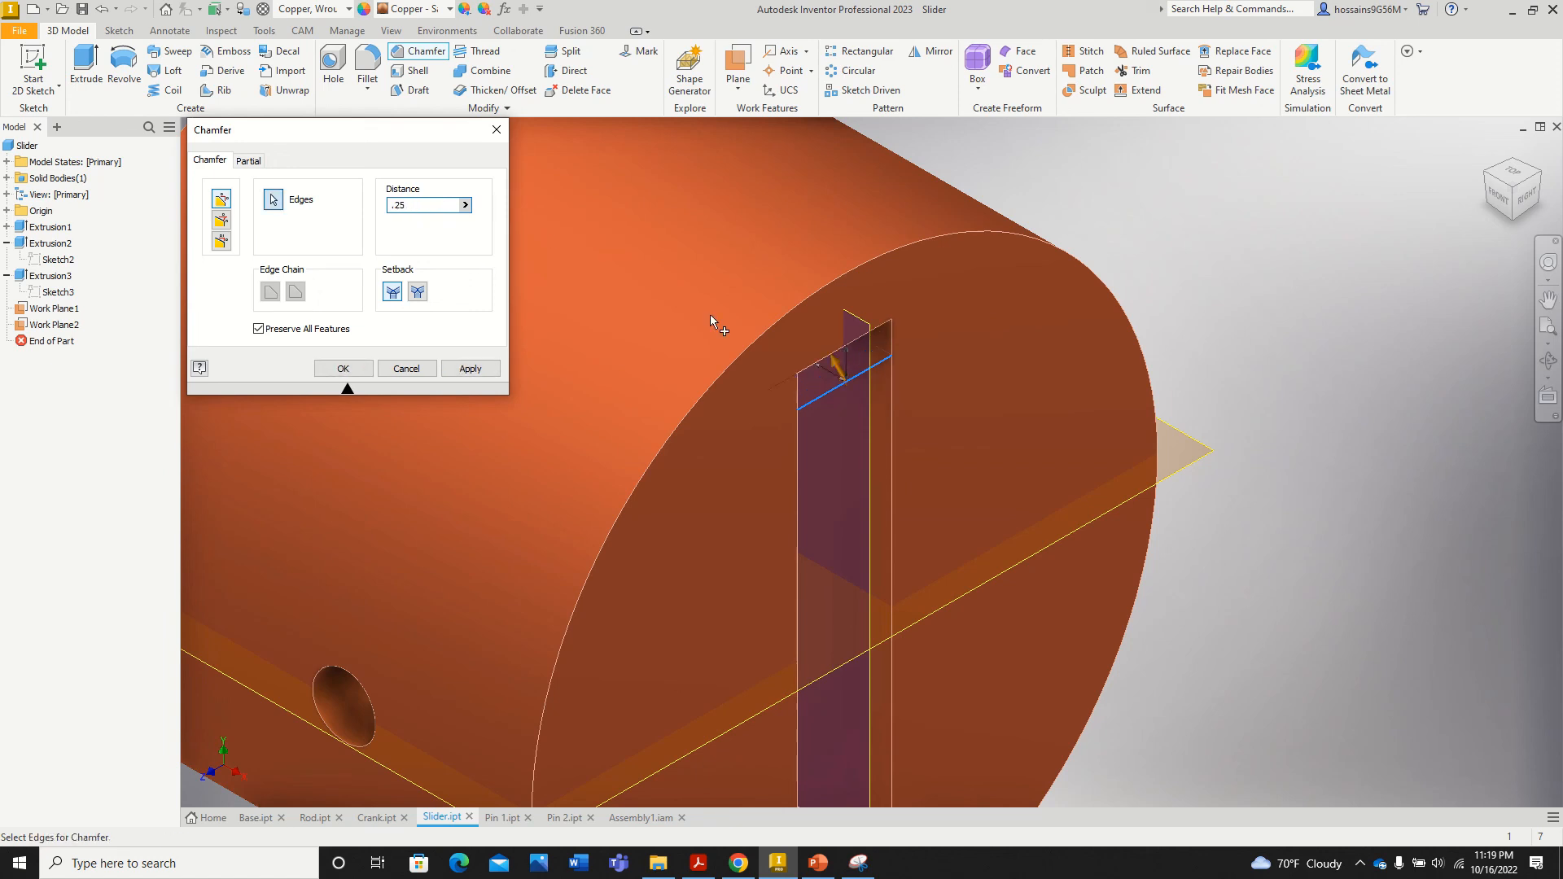
click(421, 207)
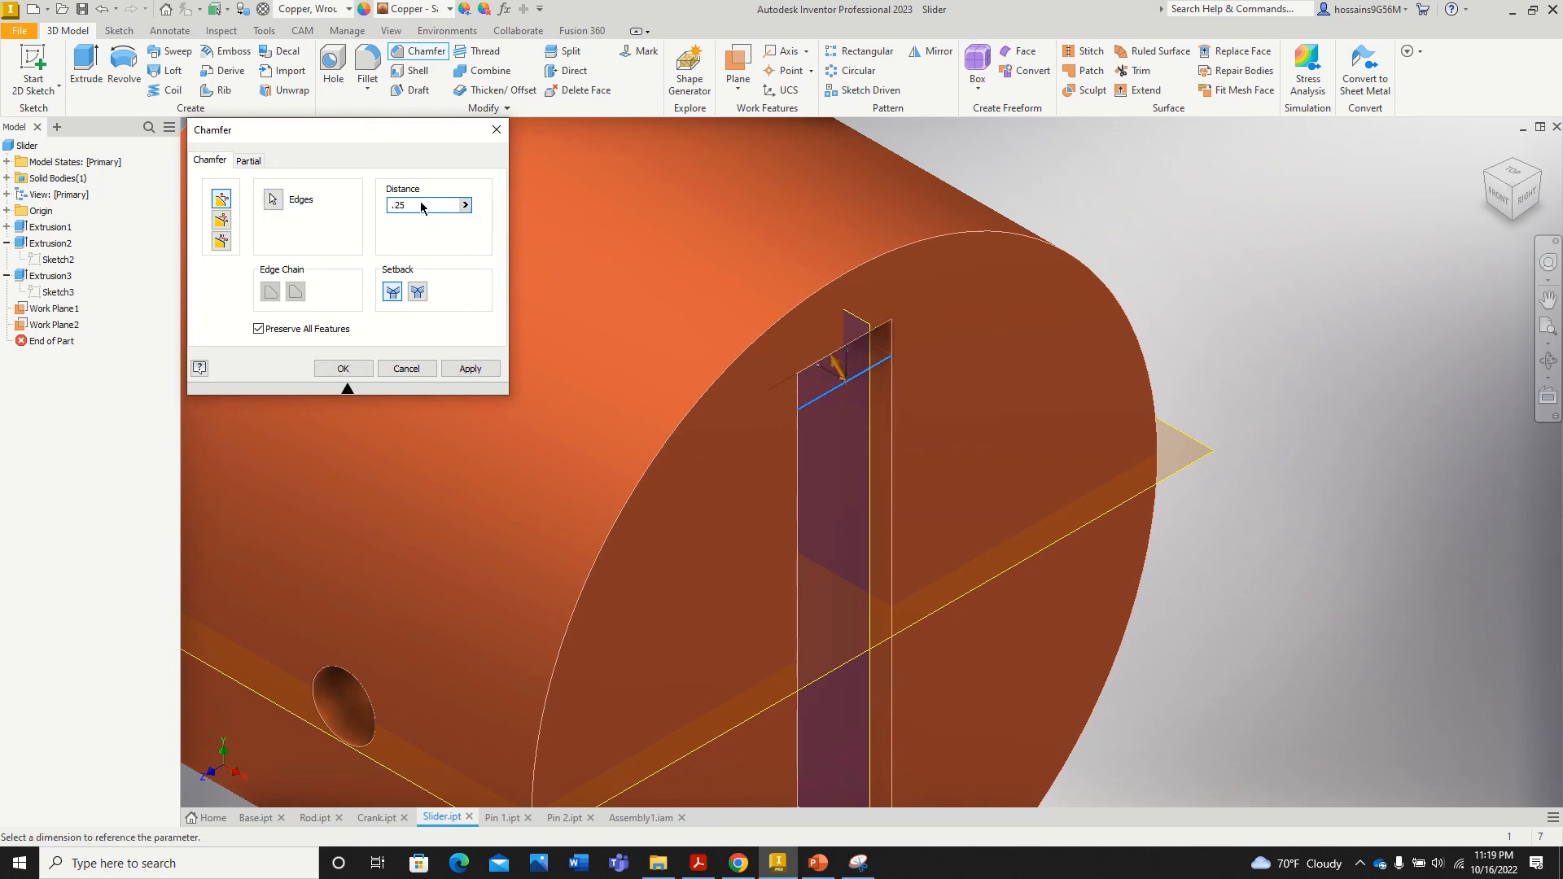
text(.5)
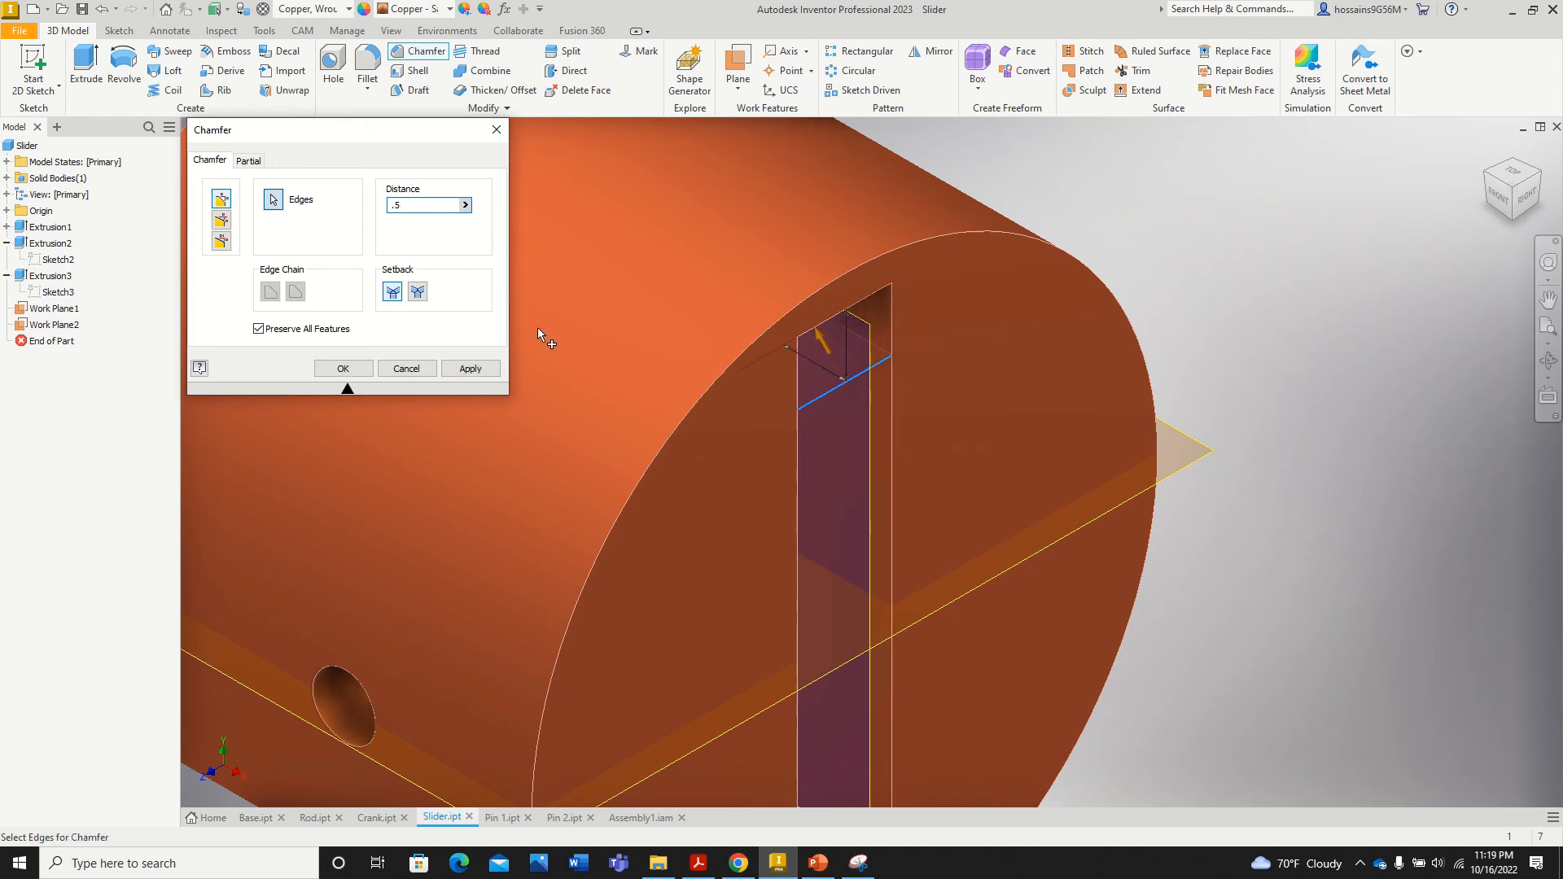
Step: Add the slot's lower front edge to the chamfer, apply it, and close the Chamfer command
scroll(638, 436, up, 5)
scroll(652, 512, down, 3)
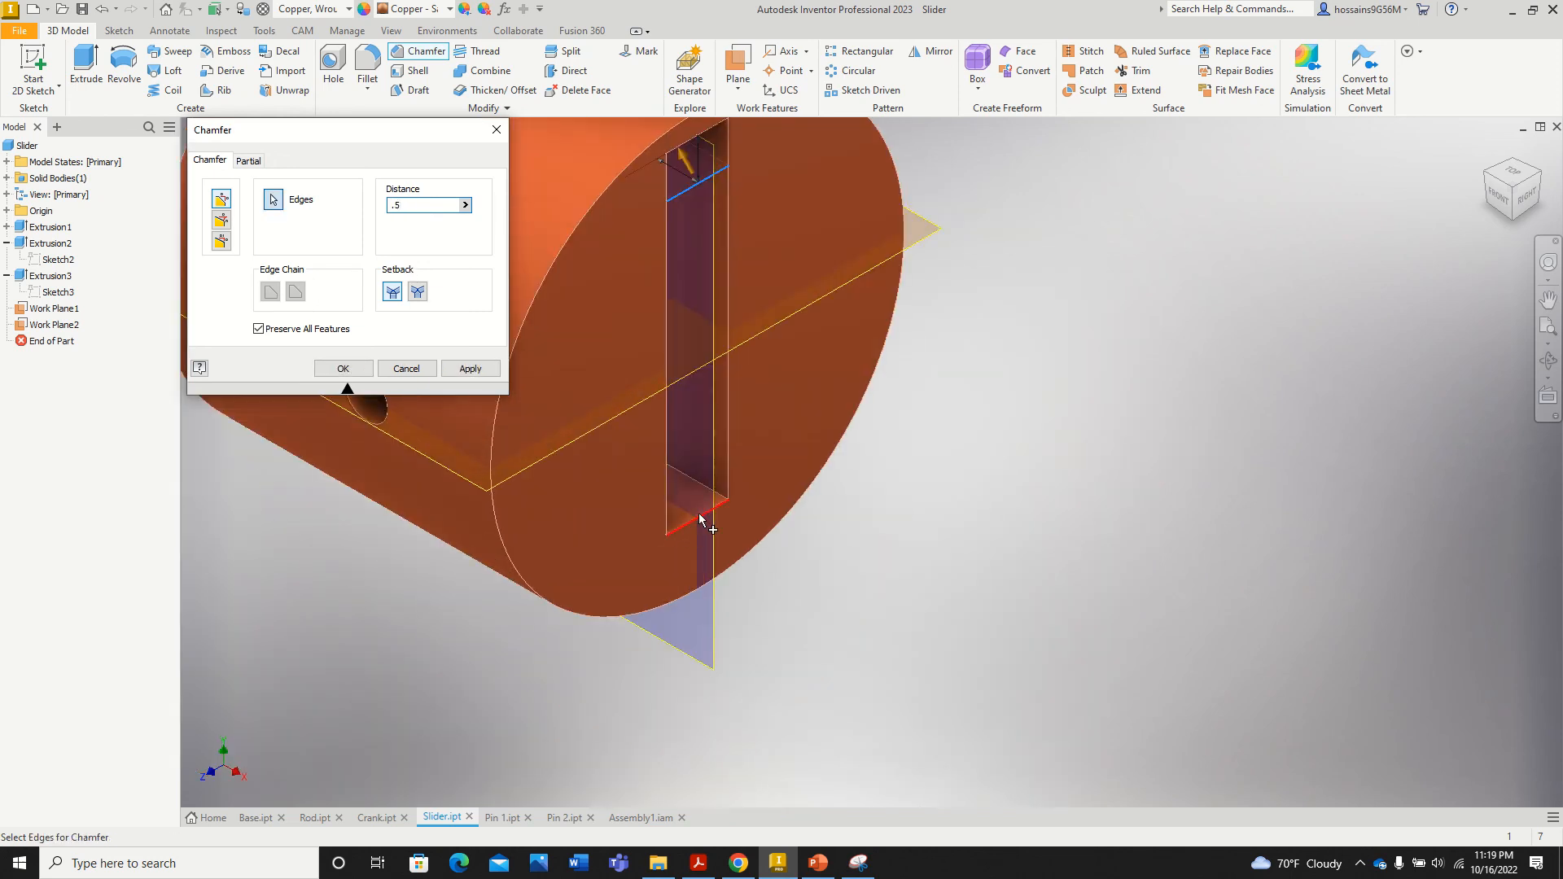
click(698, 516)
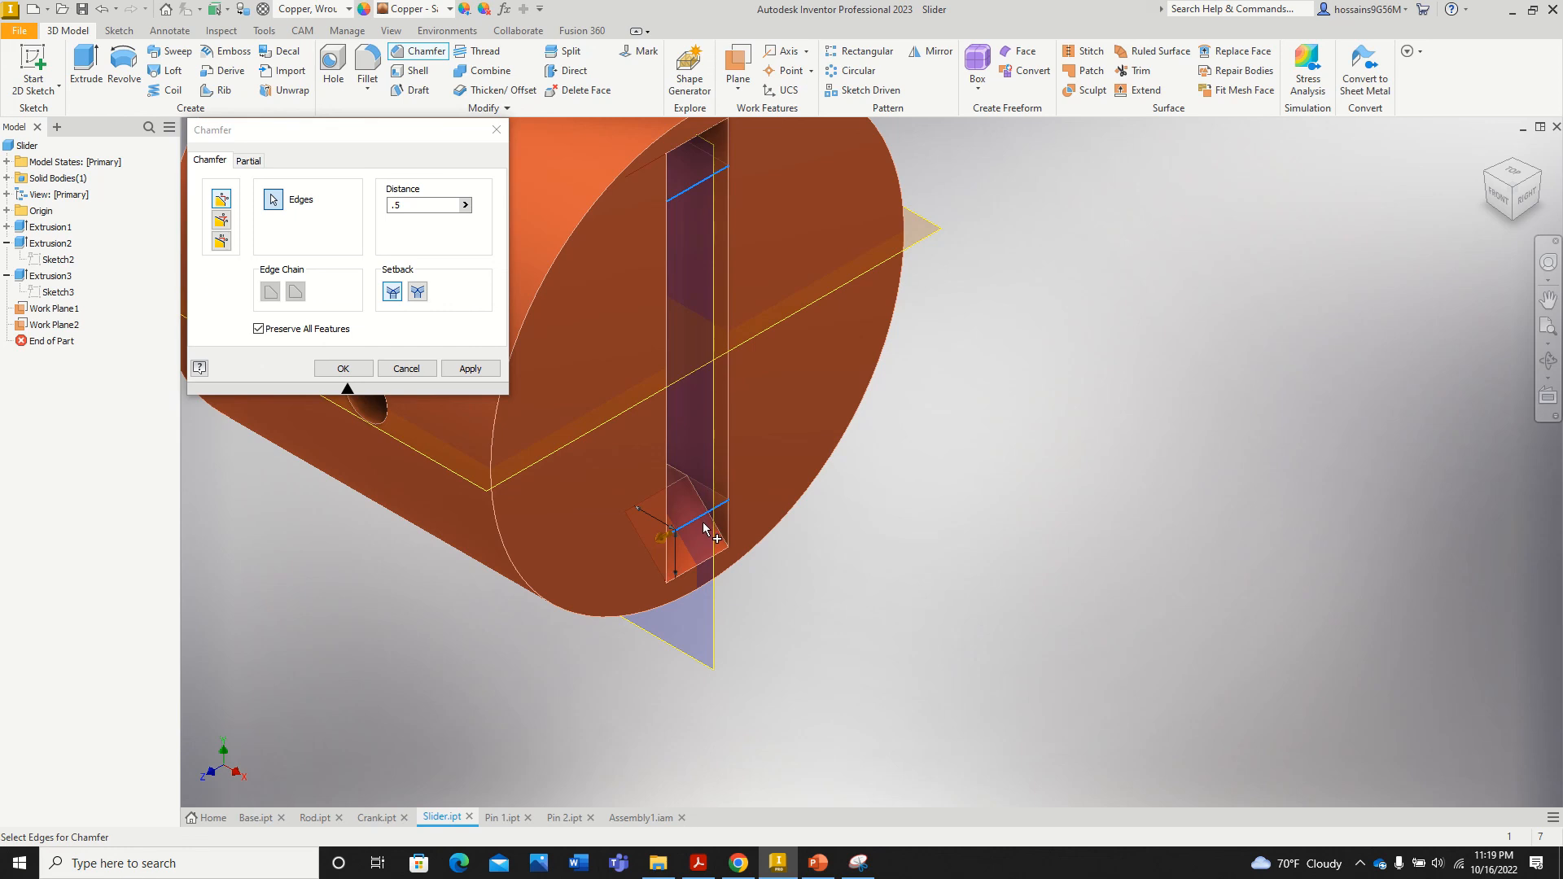
click(471, 368)
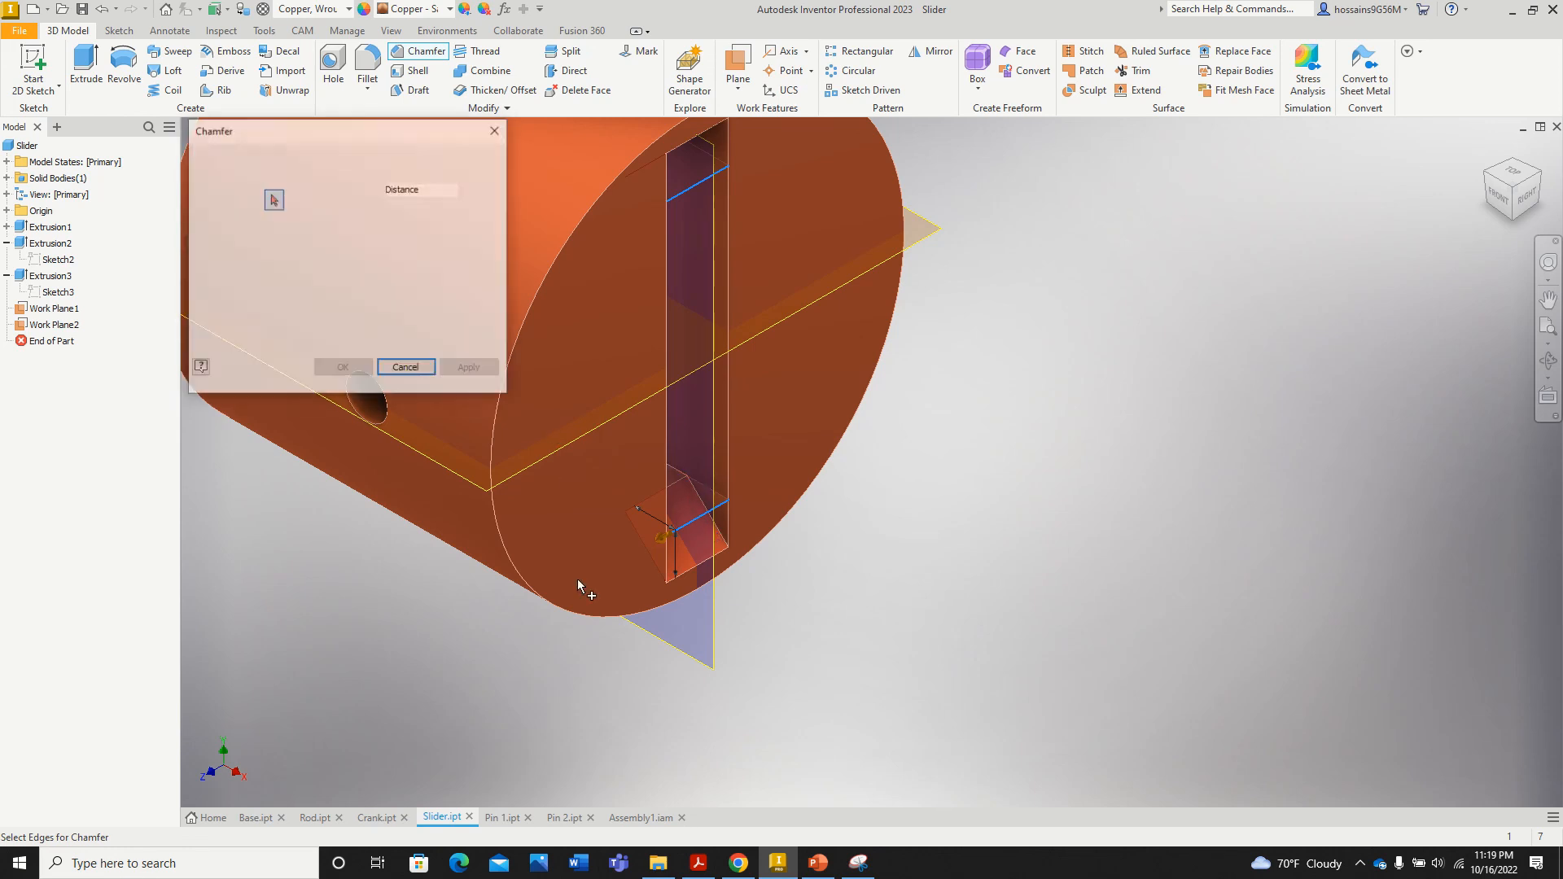
click(405, 367)
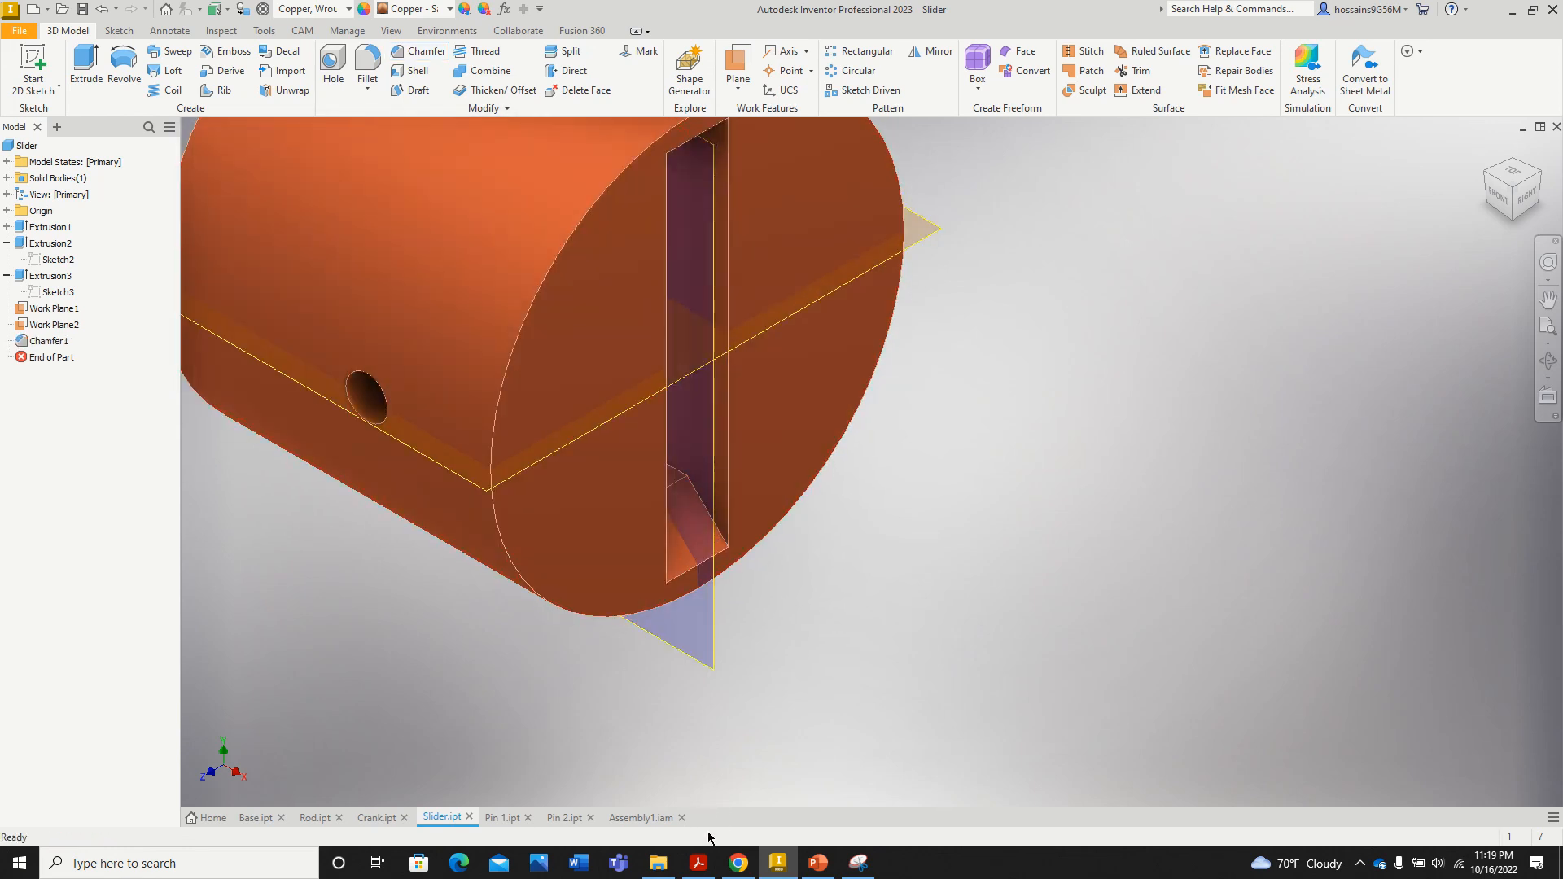
Step: Return to Assembly1, drive Angle:1 from 0 to 360 degrees to check the rod's clearance in the chamfered slot, and close the drive
click(643, 817)
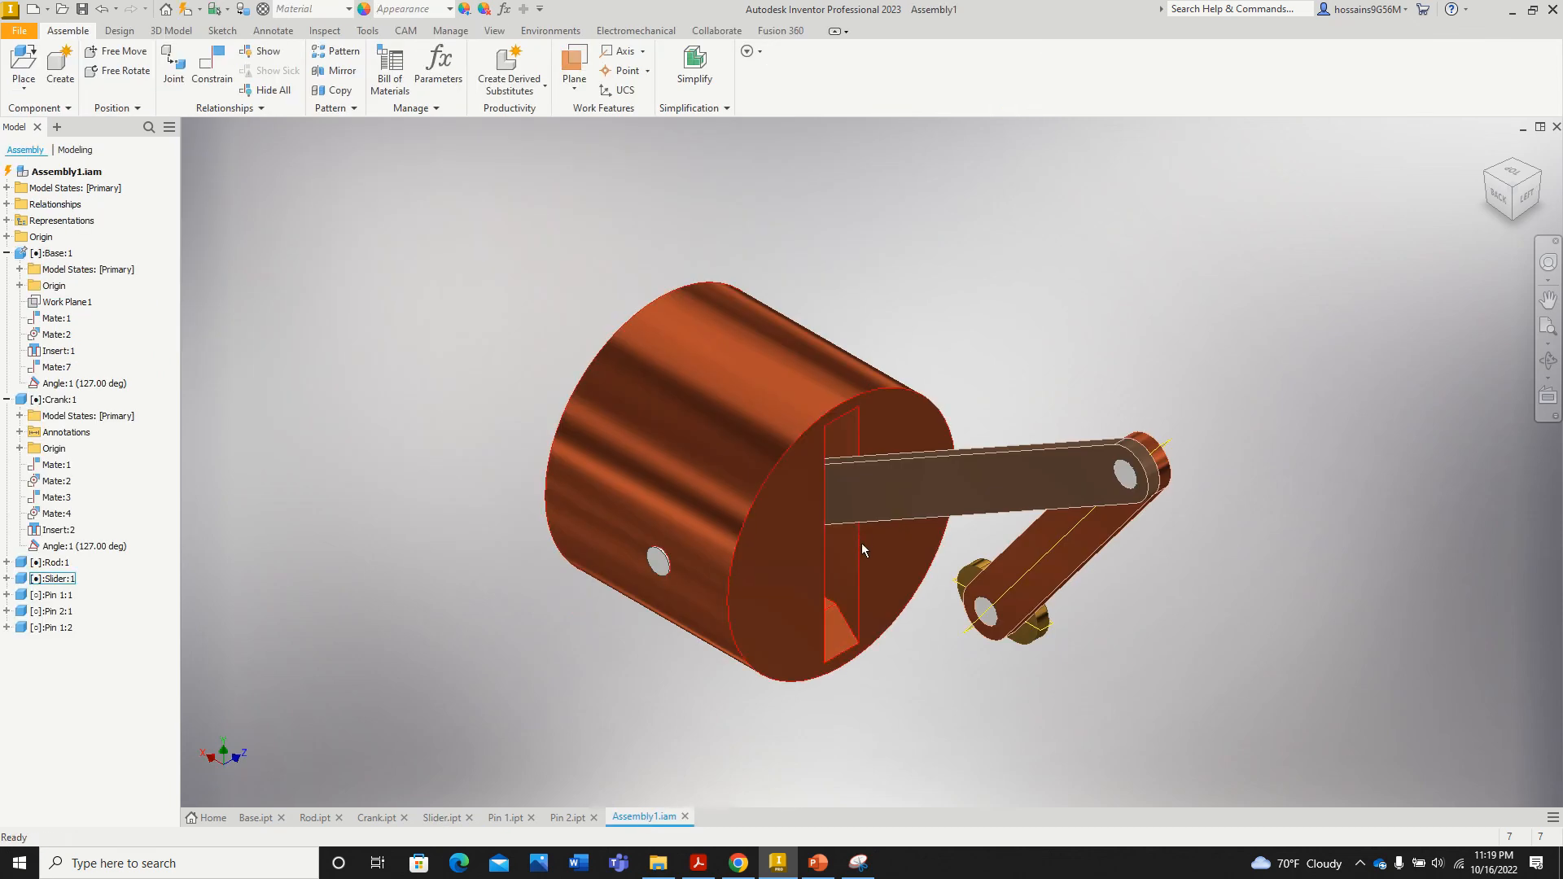
scroll(861, 548, up, 6)
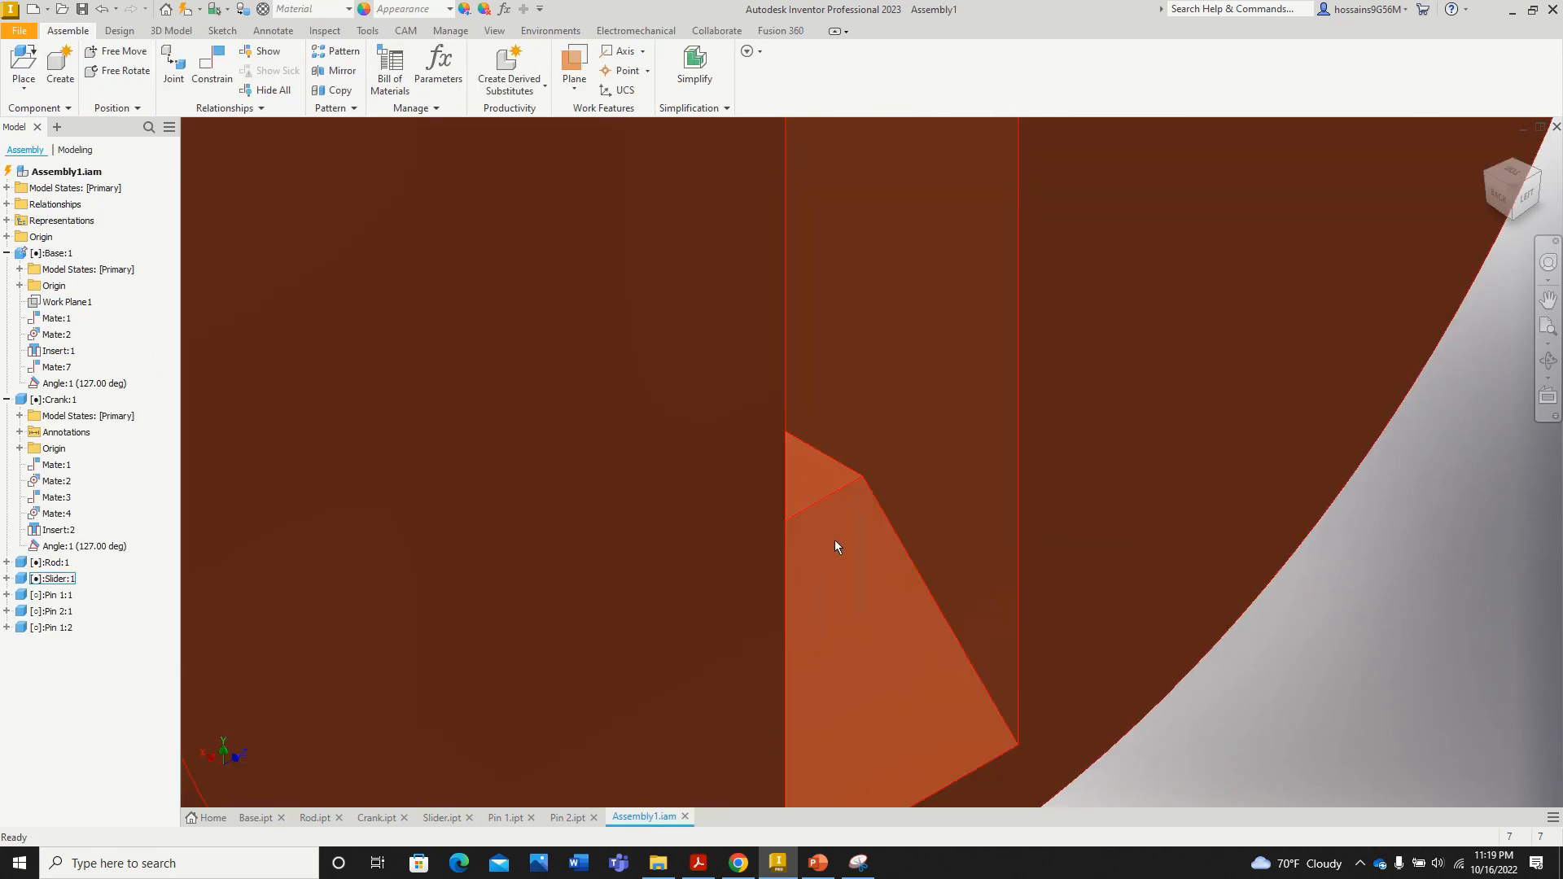
scroll(830, 540, down, 6)
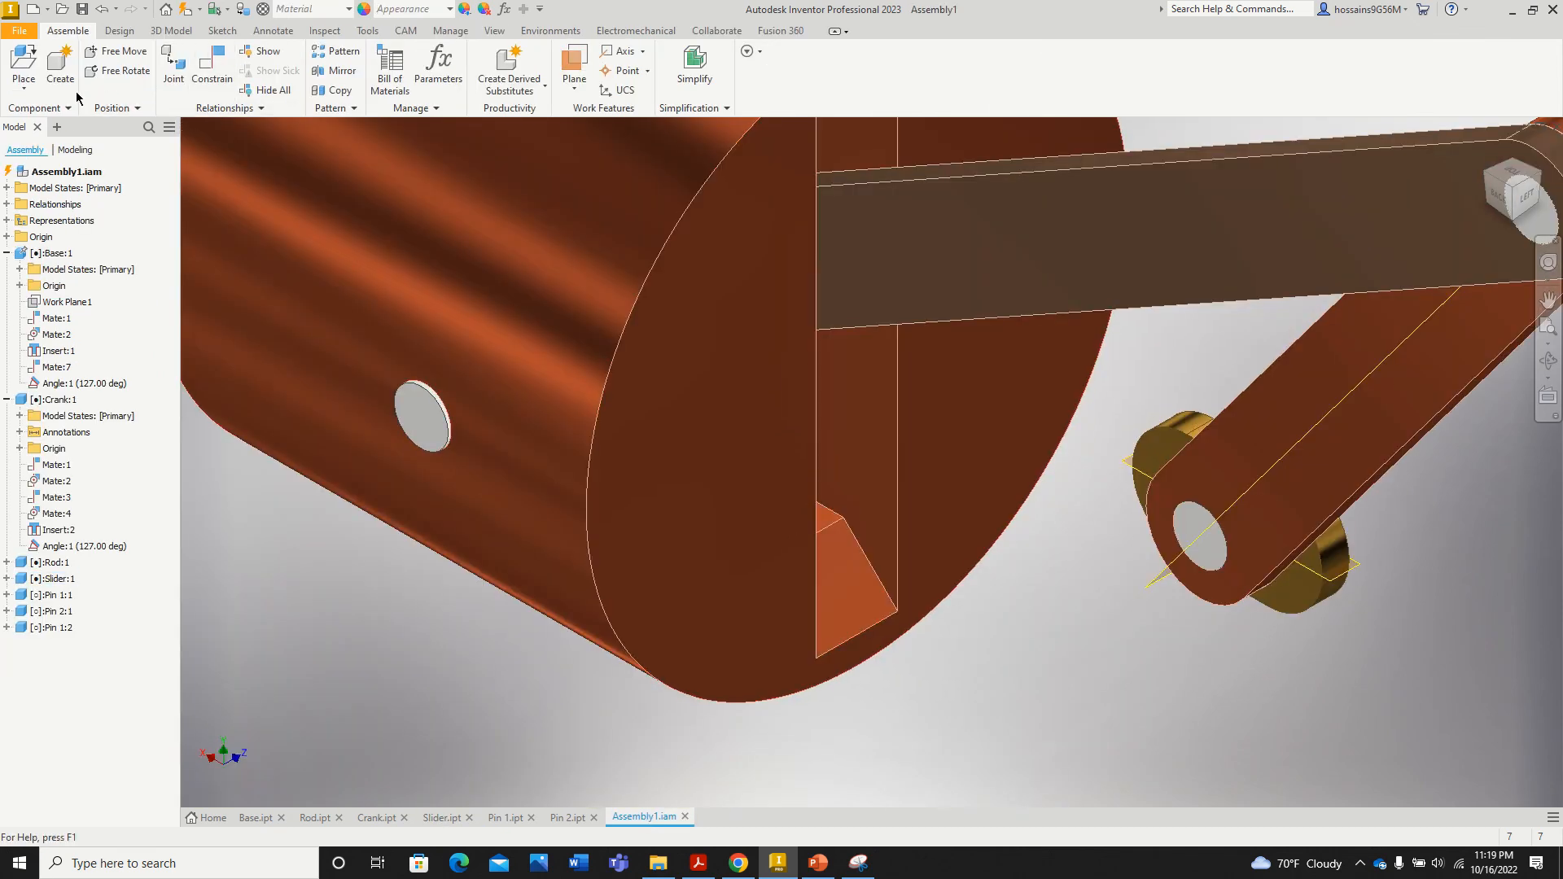
click(81, 383)
right_click(84, 383)
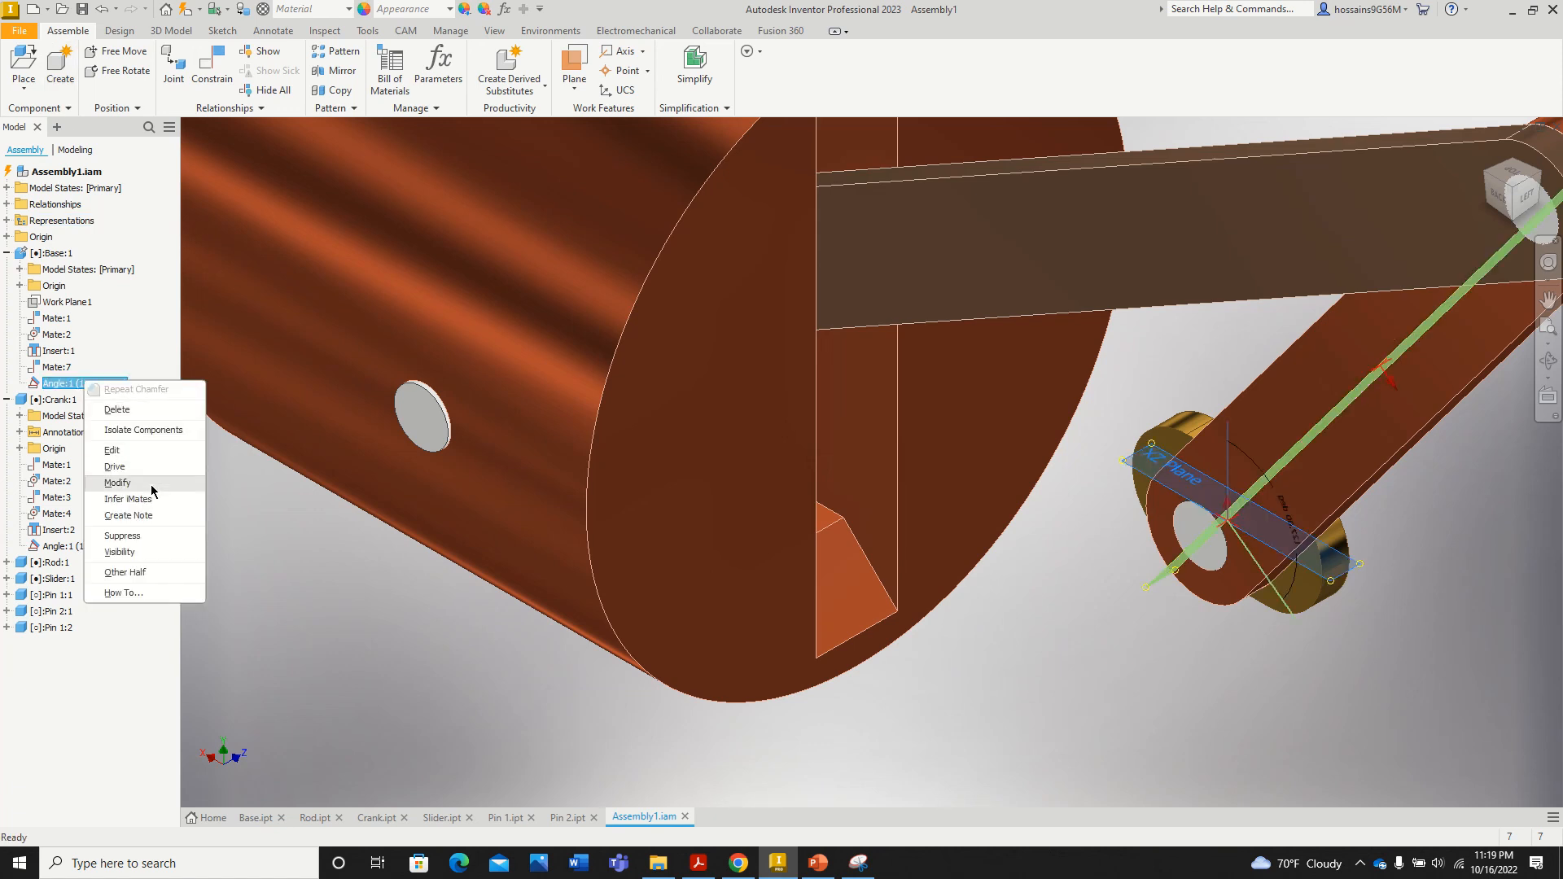
click(135, 467)
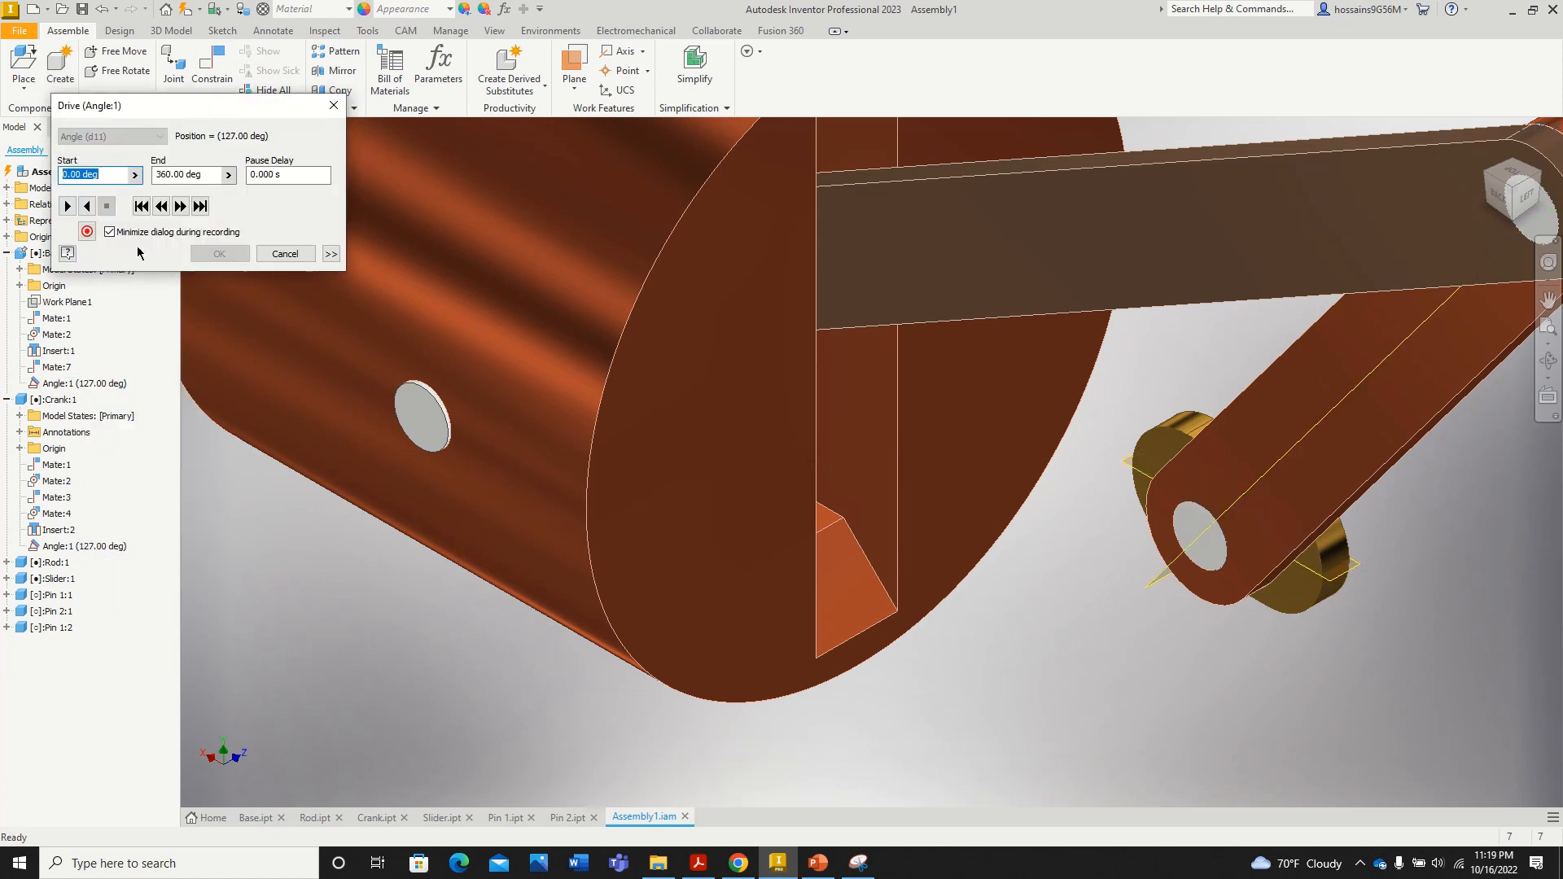
click(68, 206)
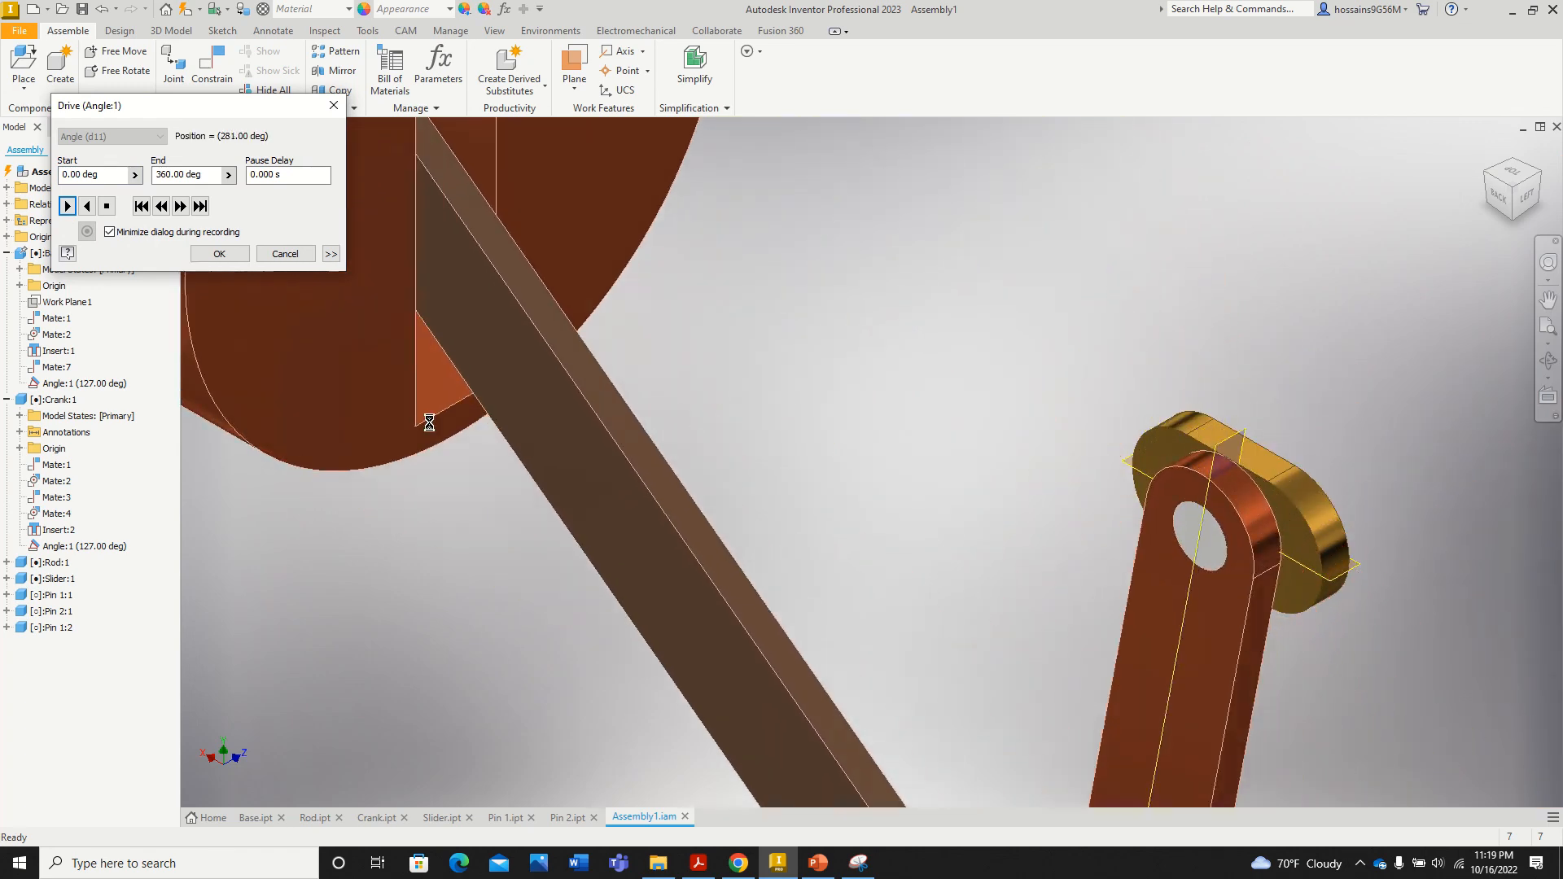
scroll(429, 426, up, 5)
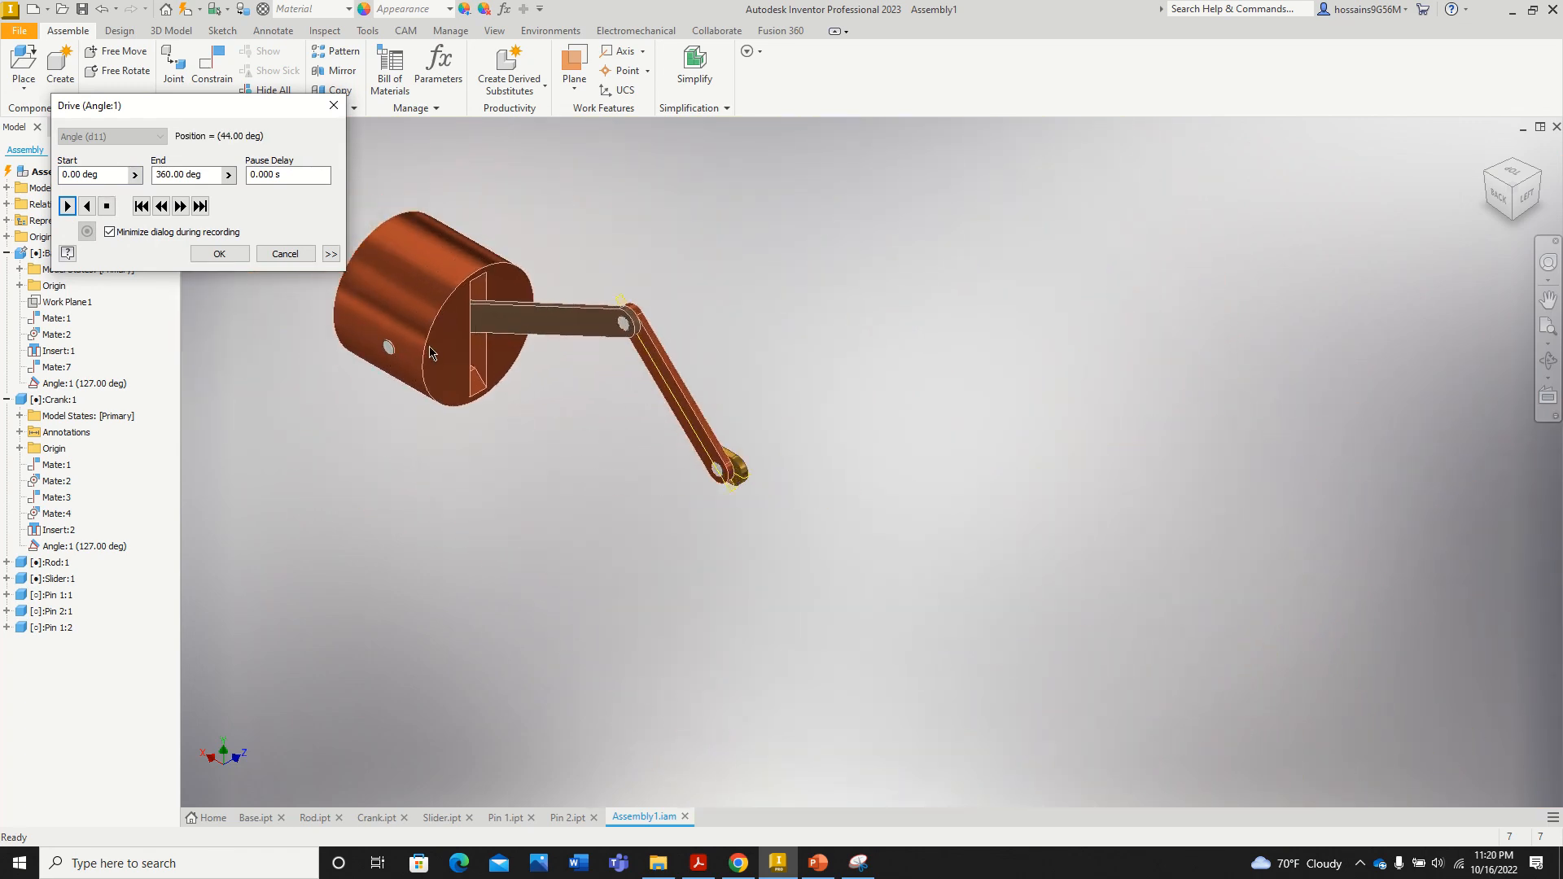
scroll(472, 465, down, 6)
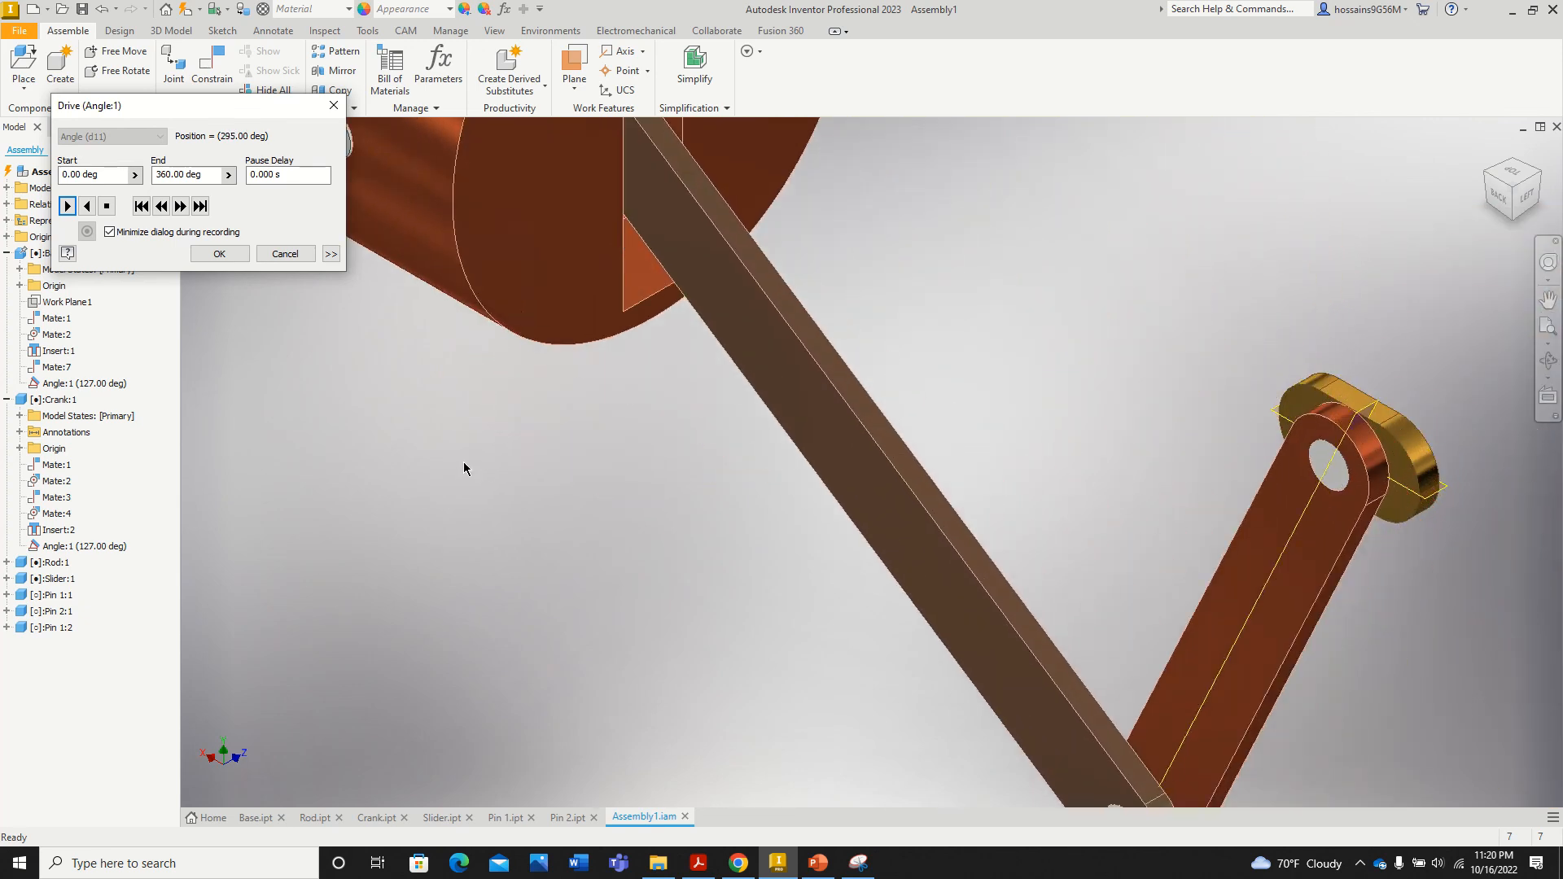
scroll(463, 468, up, 5)
scroll(560, 487, down, 4)
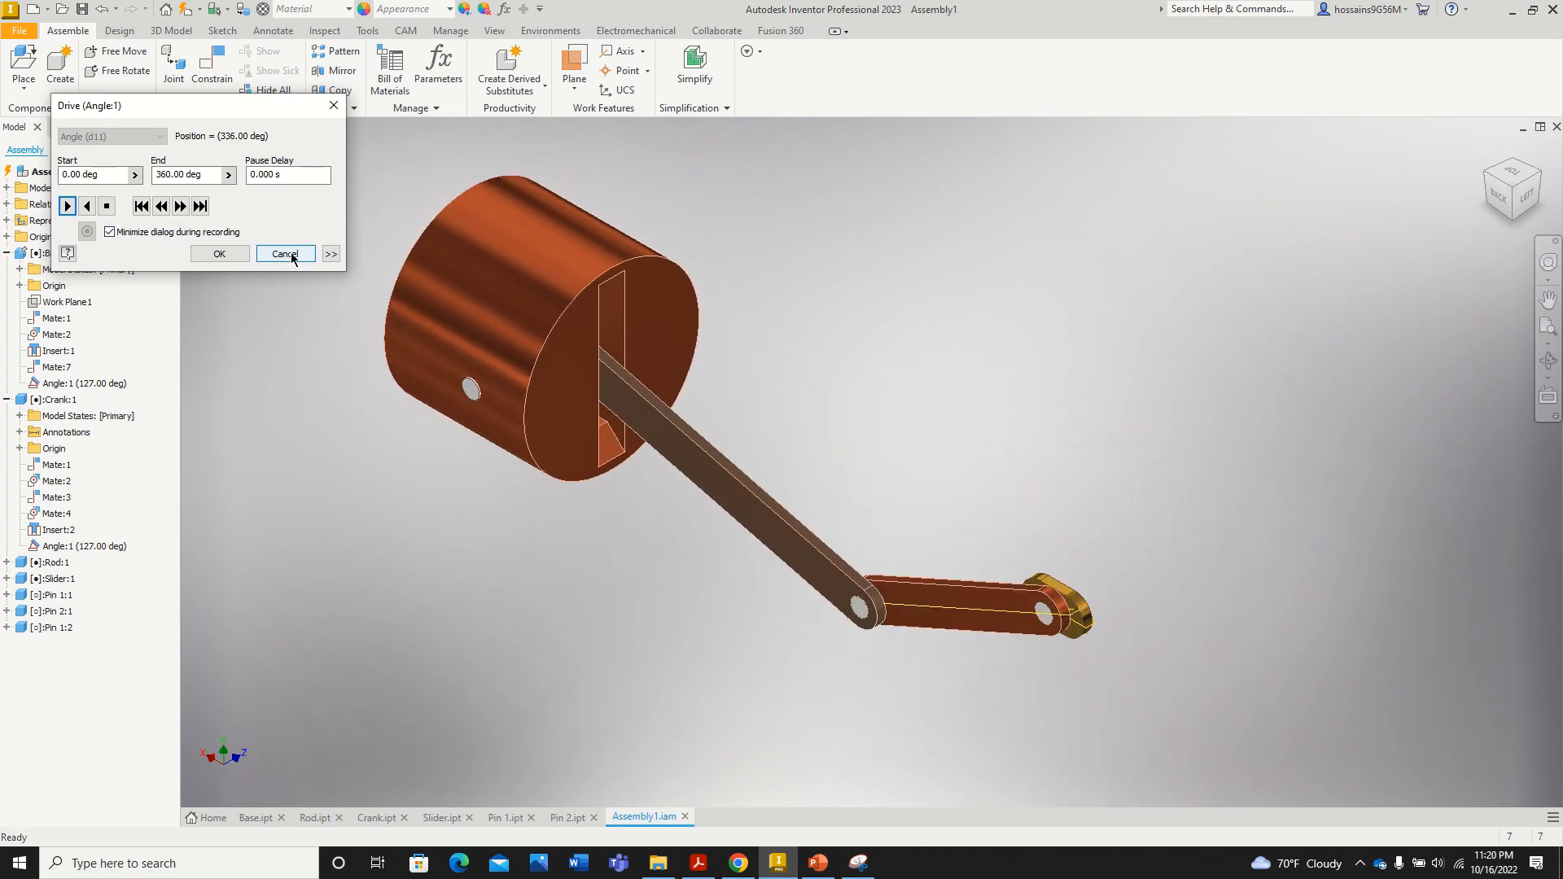
click(287, 254)
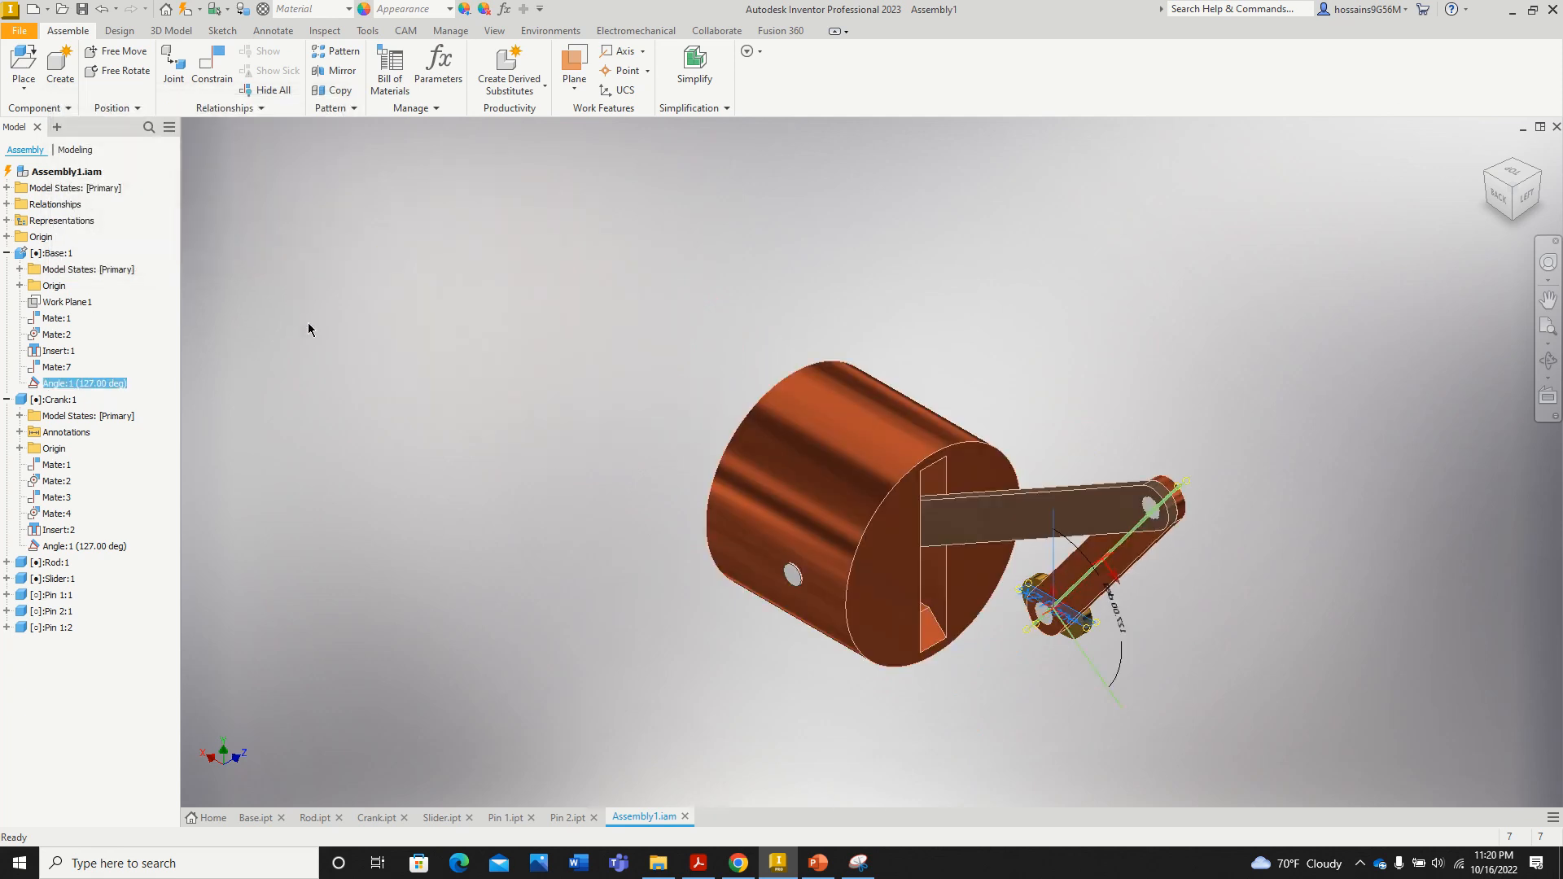
Step: Save Assembly1 together with the modified Slider part
click(84, 12)
click(684, 360)
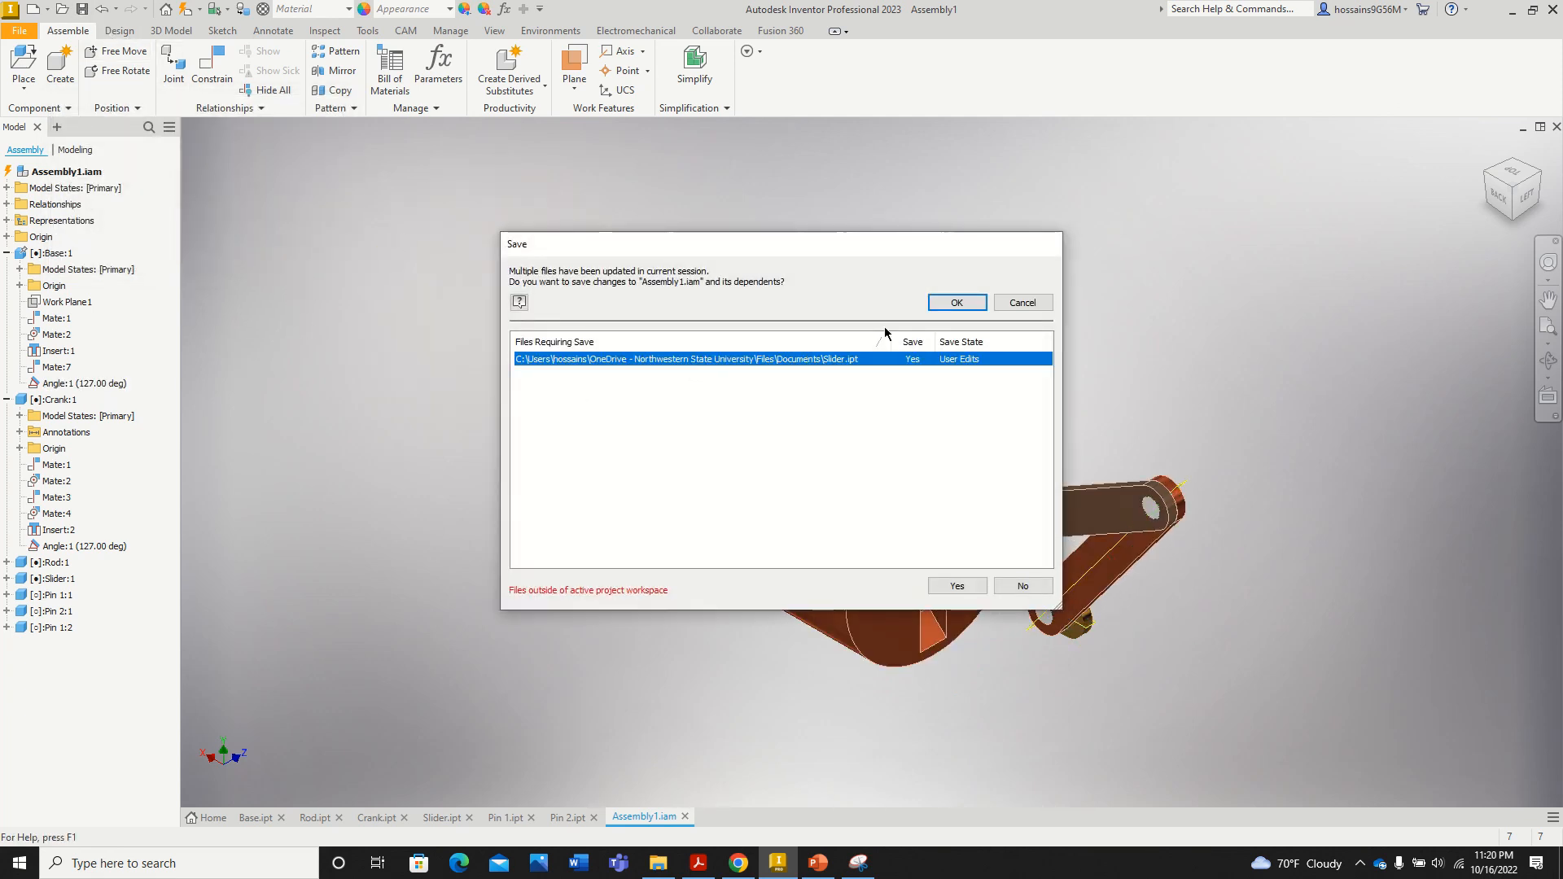
click(957, 586)
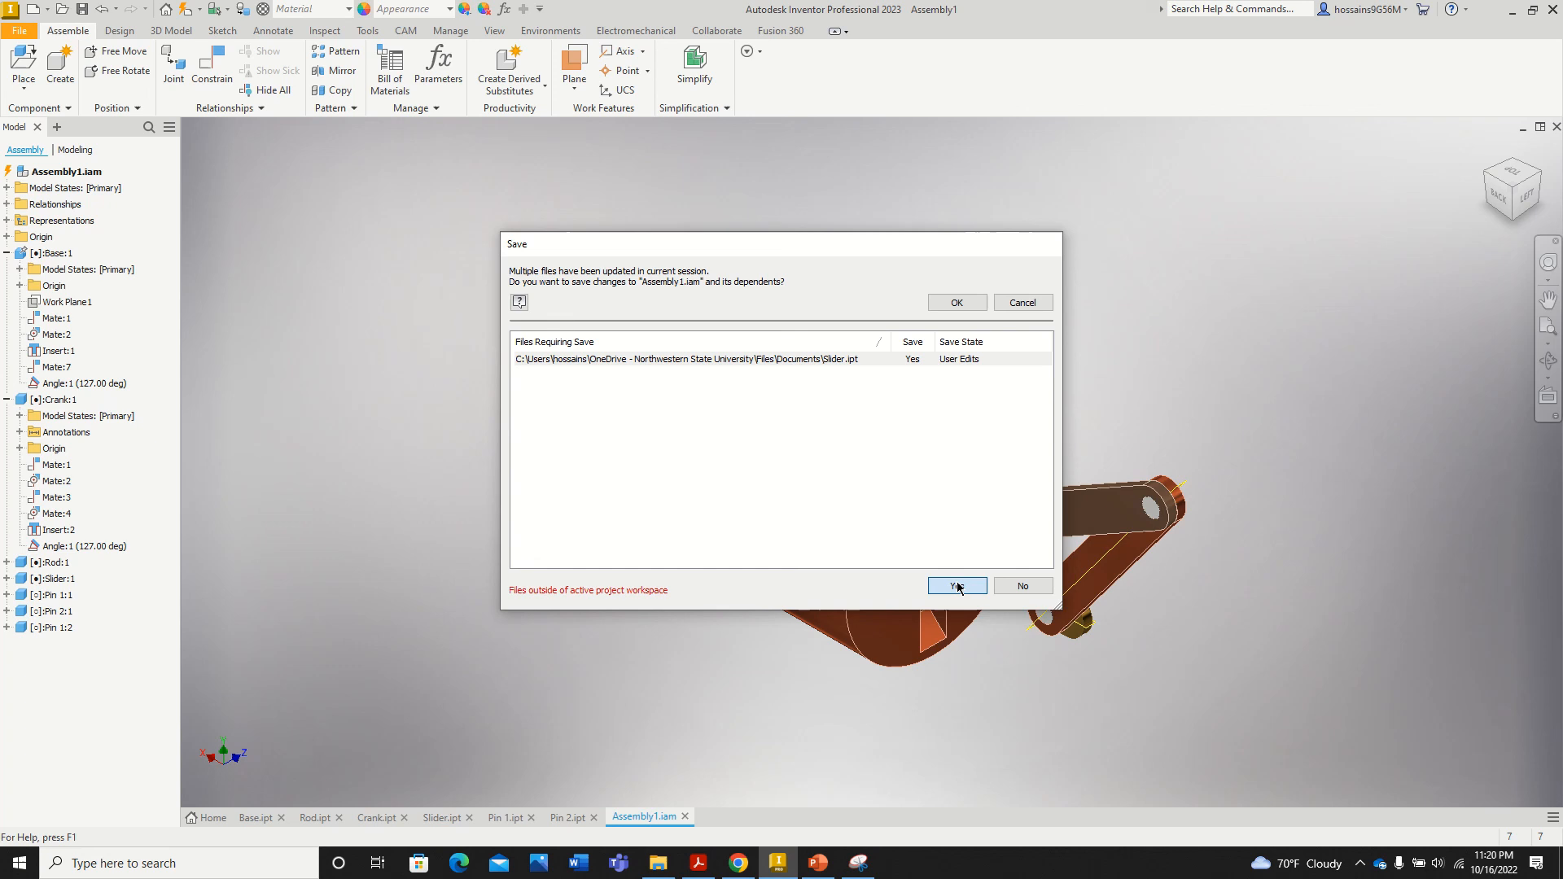
click(956, 302)
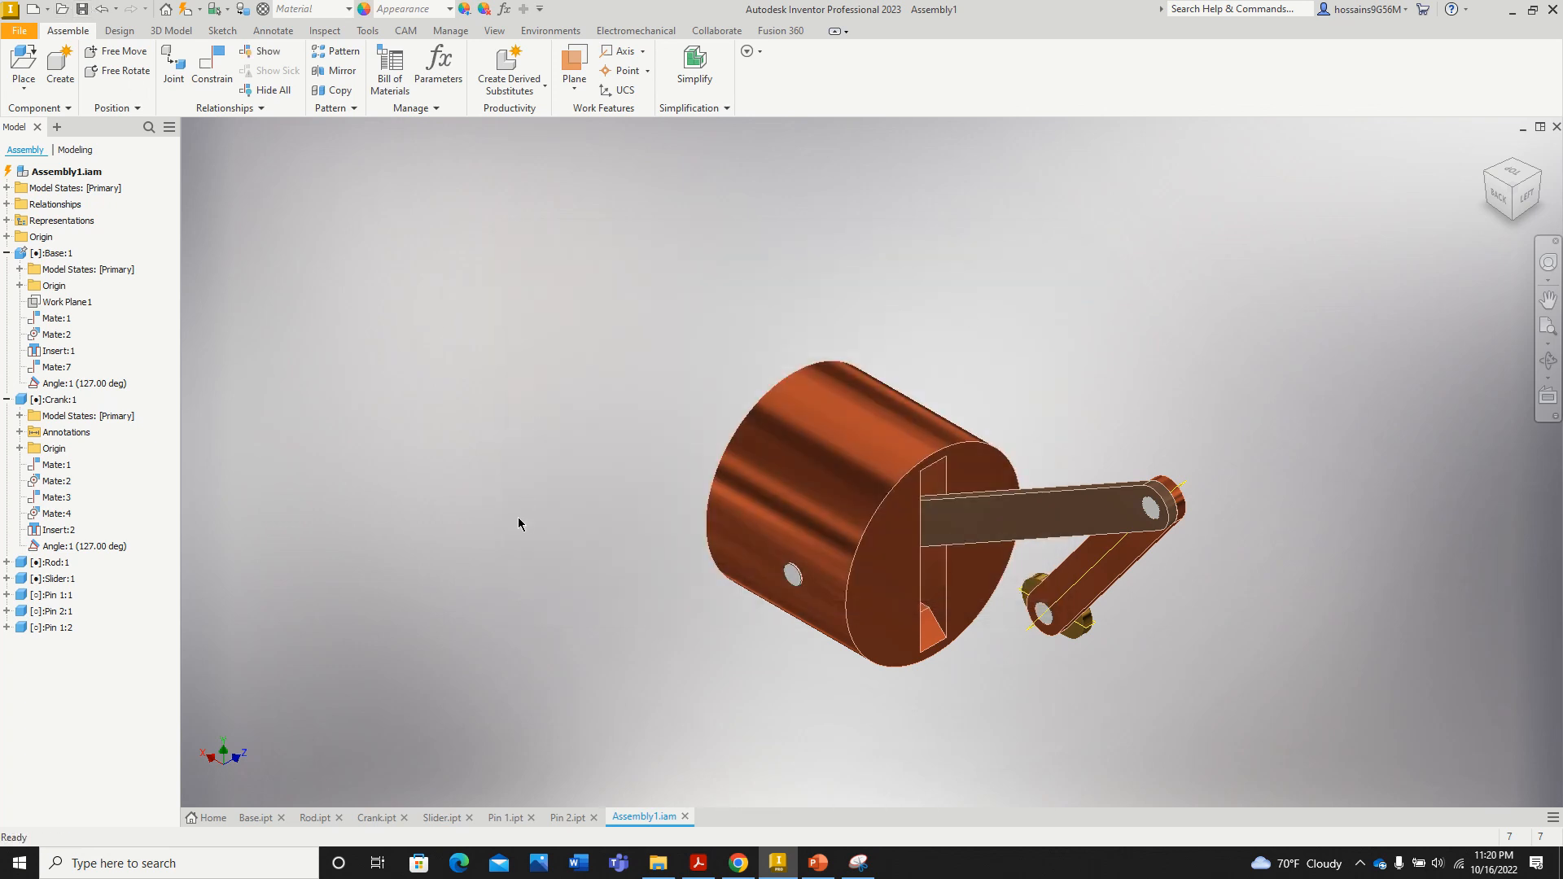
Step: Review the open Base, Rod, Crank, Slider, Pin 1 and Pin 2 parts in turn, and return to Assembly1
click(256, 818)
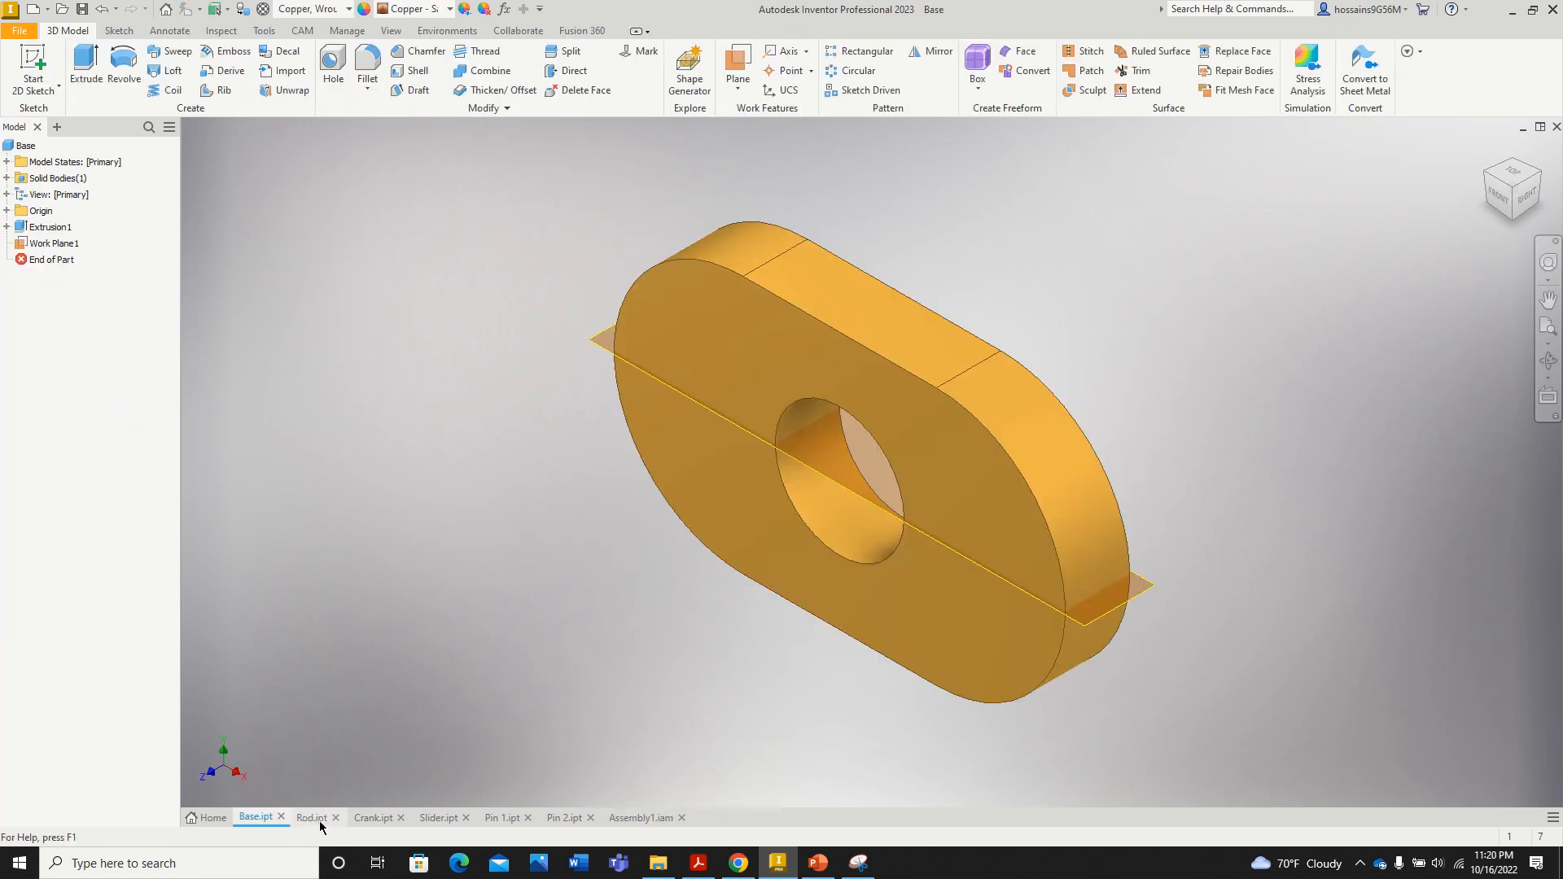
click(316, 821)
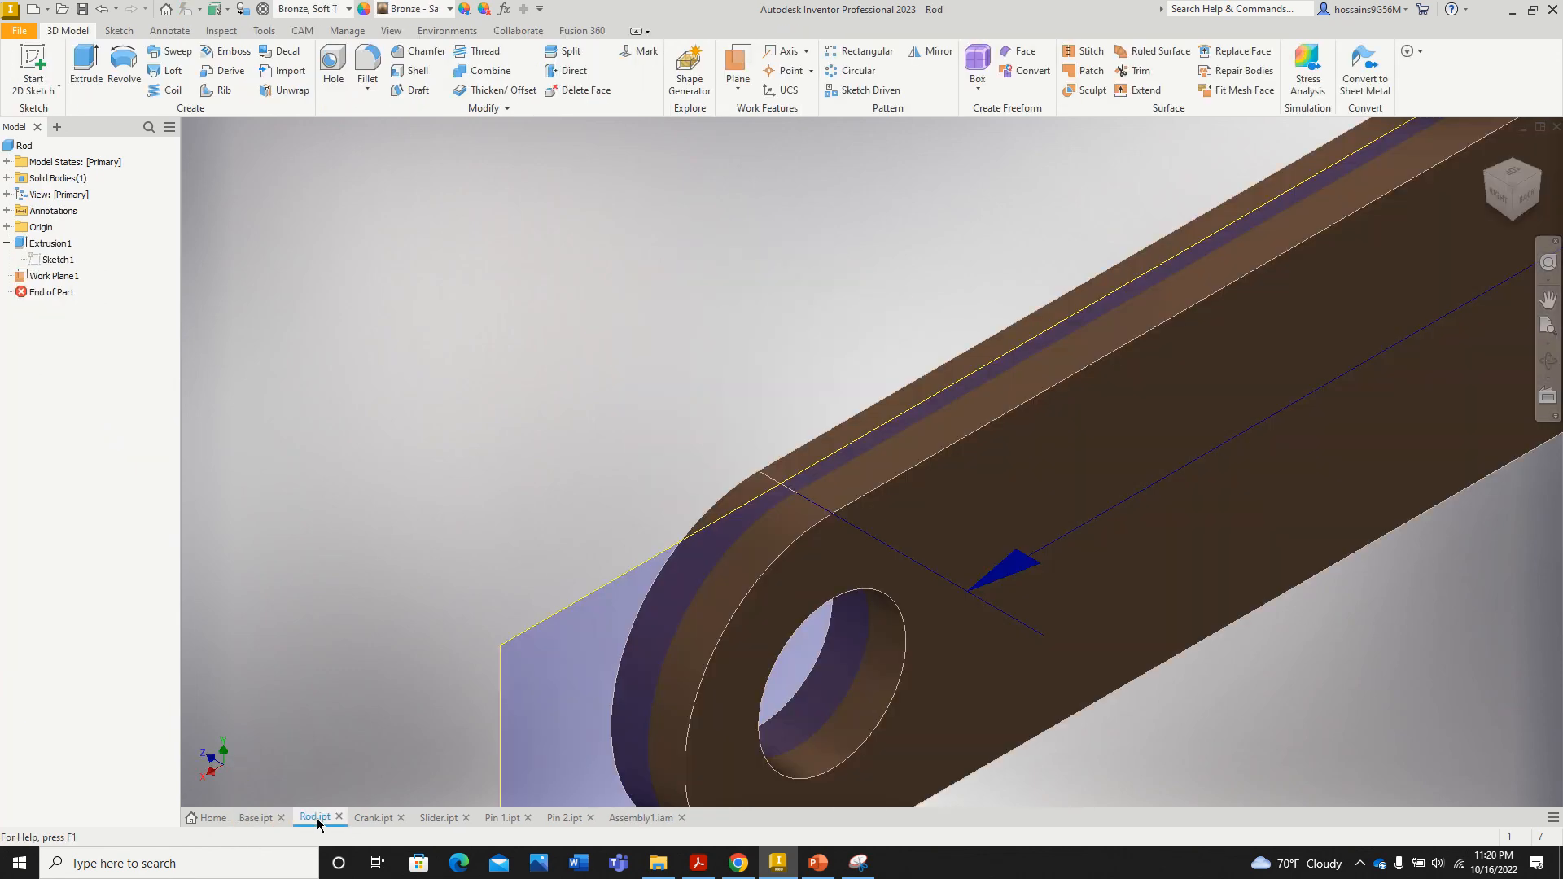
click(372, 820)
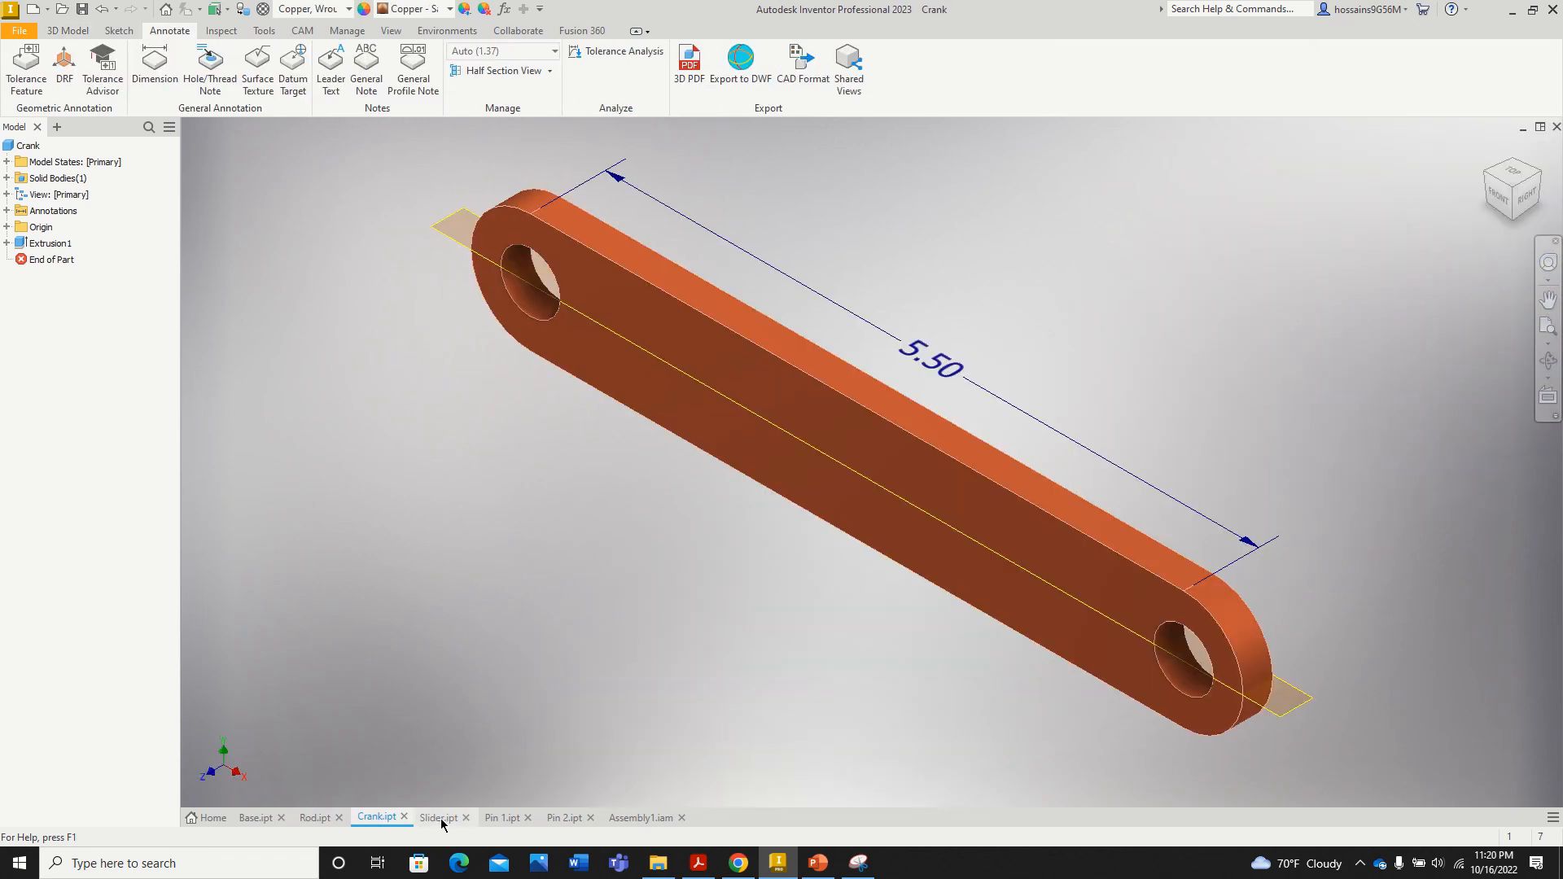
click(440, 818)
click(504, 819)
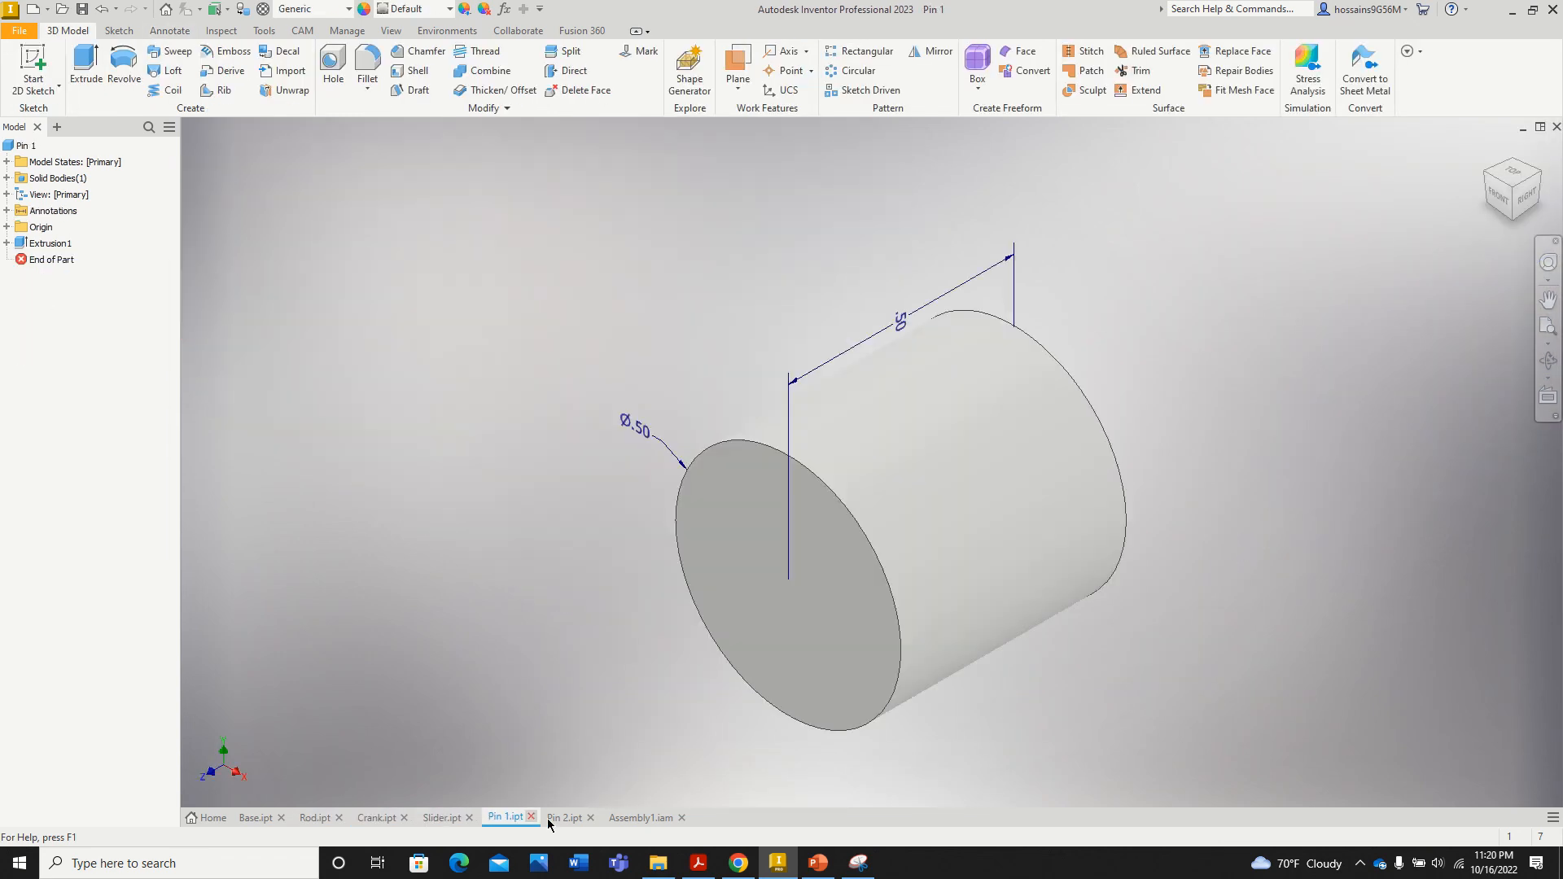
click(565, 818)
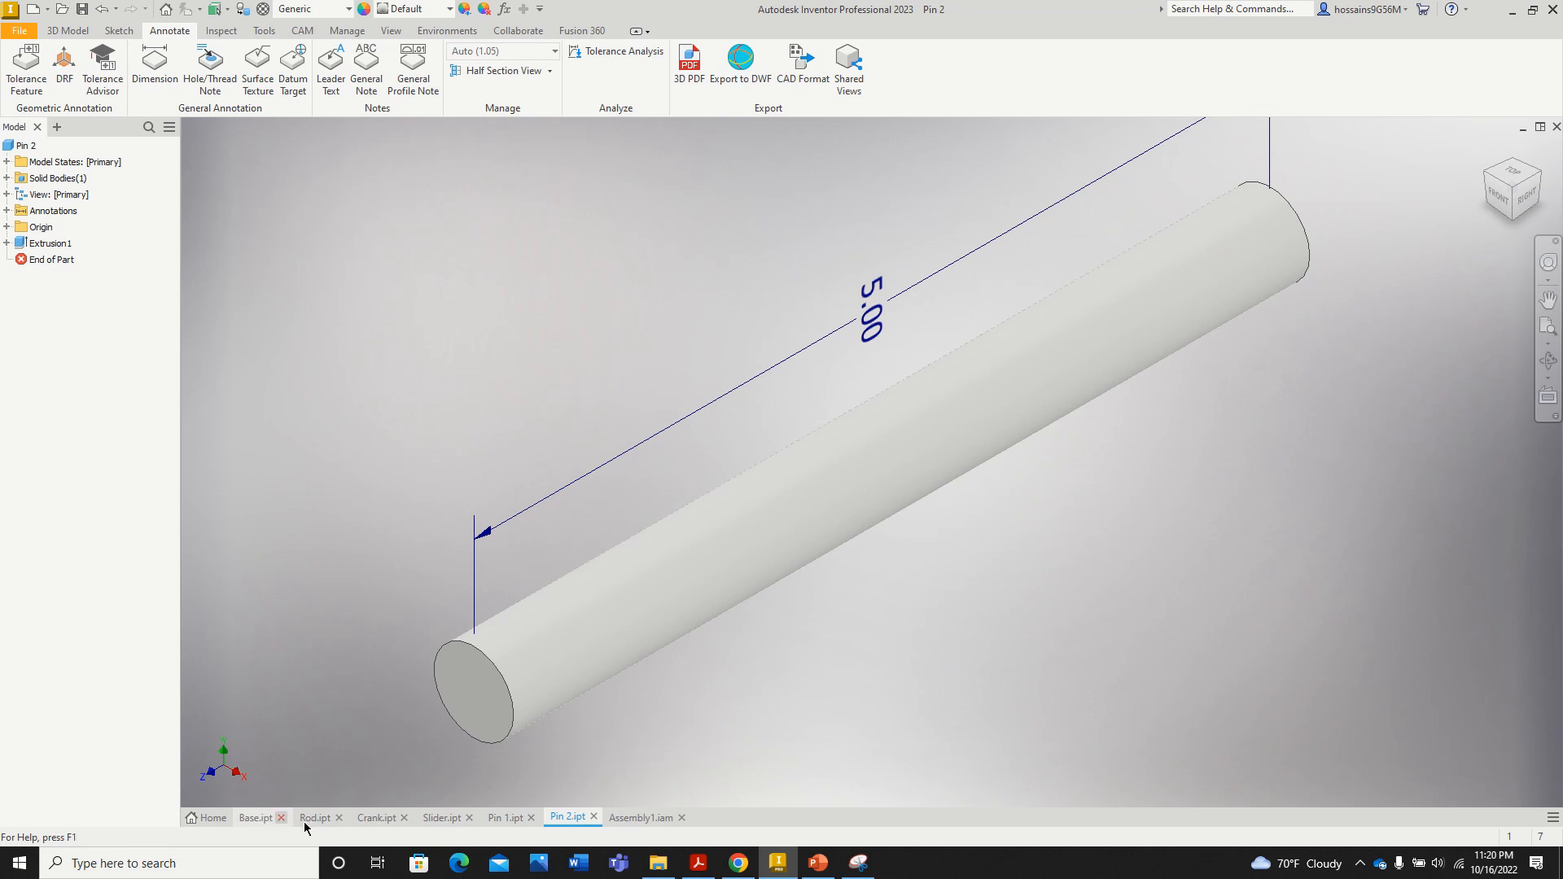
click(628, 818)
Step: In File Explorer, locate the Class Assignment 6 video in the Old files folder and go back to Documents
click(658, 863)
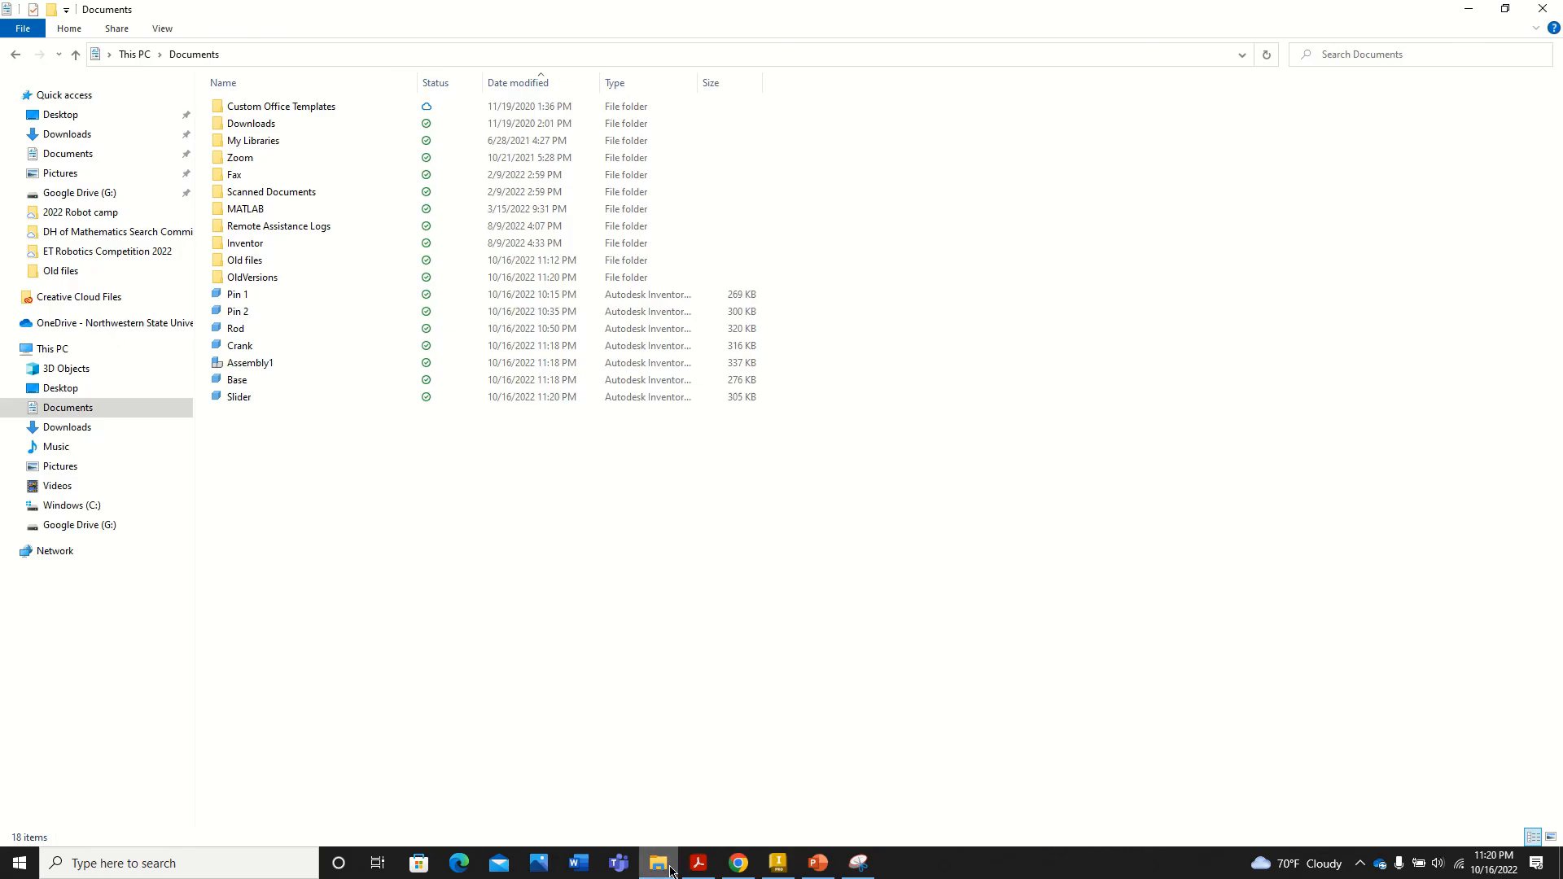
double_click(274, 261)
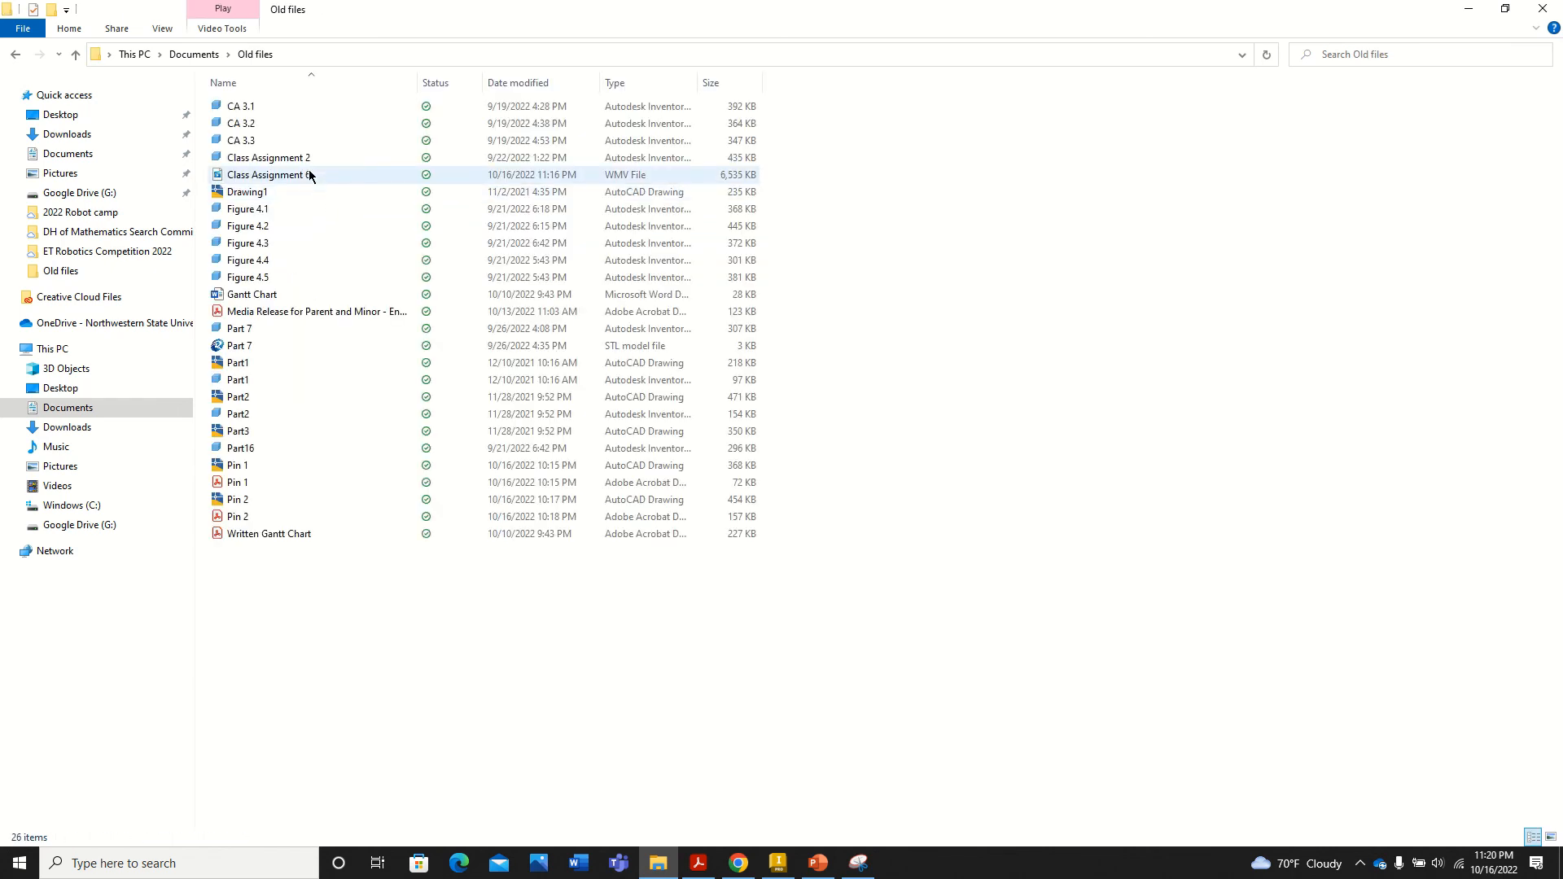
click(278, 176)
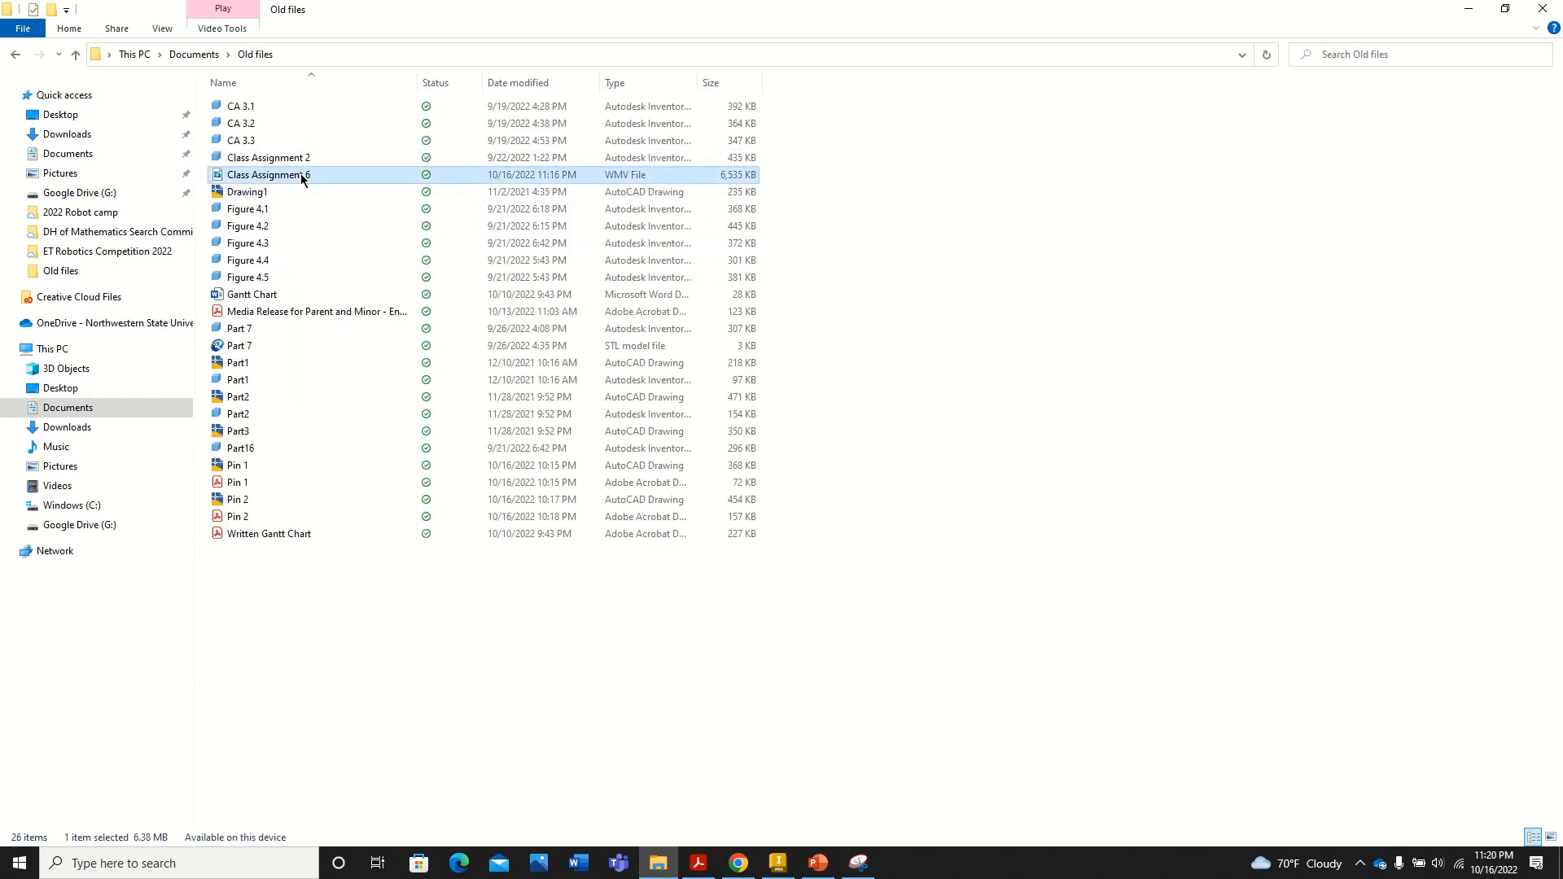
click(72, 58)
Step: Go over the Pin 1, Pin 2, Rod, Crank, Assembly1, Base and Slider files in Documents, and switch to PowerPoint
drag(320, 451, 248, 296)
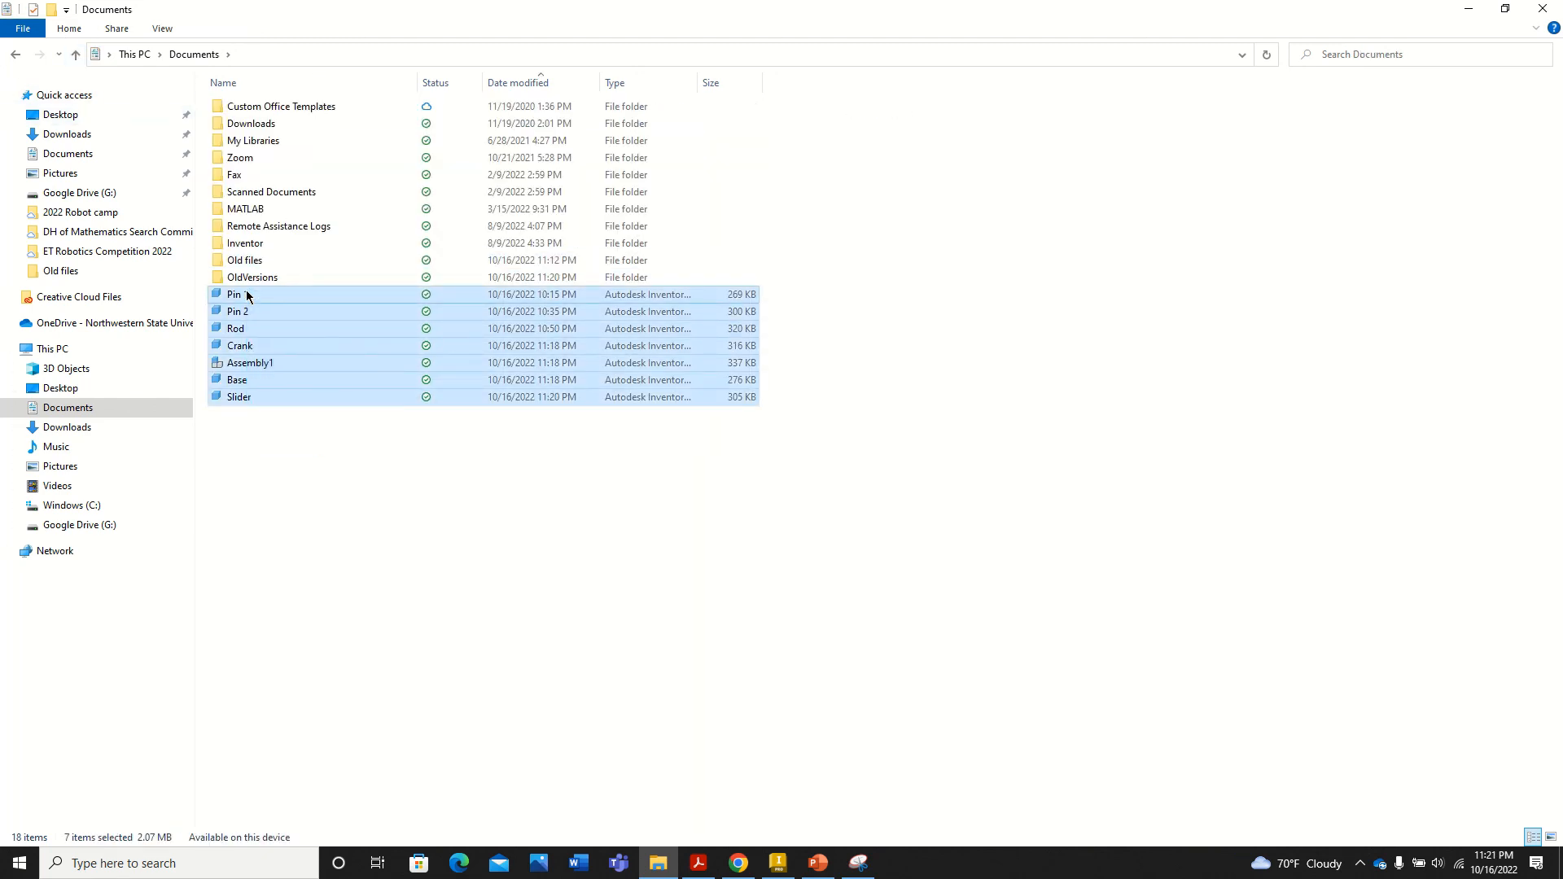
click(259, 363)
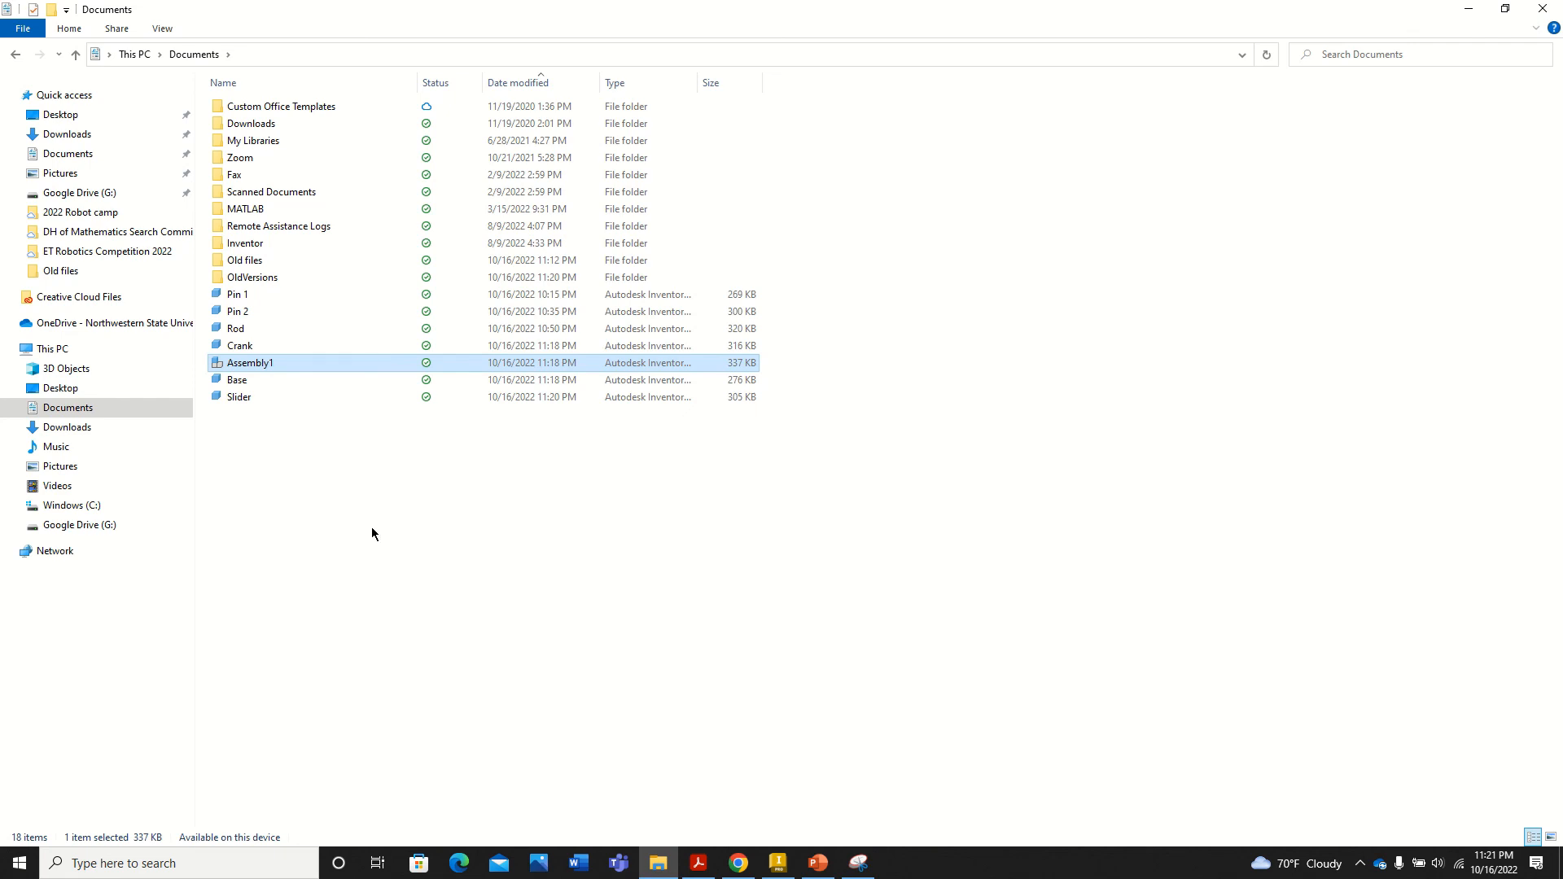
click(241, 380)
click(244, 397)
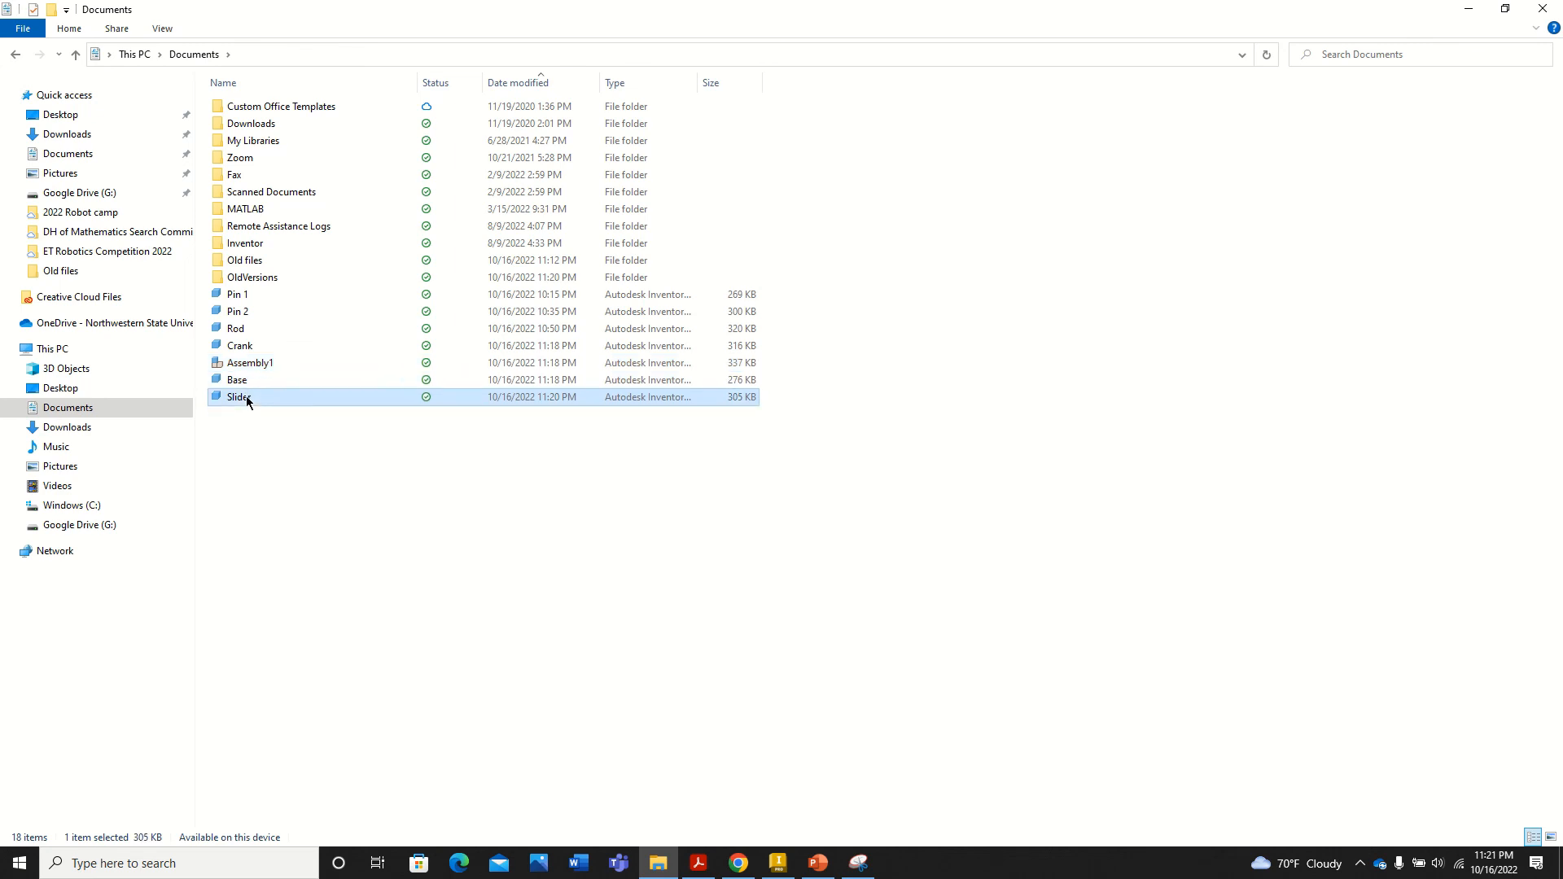
click(257, 347)
click(256, 327)
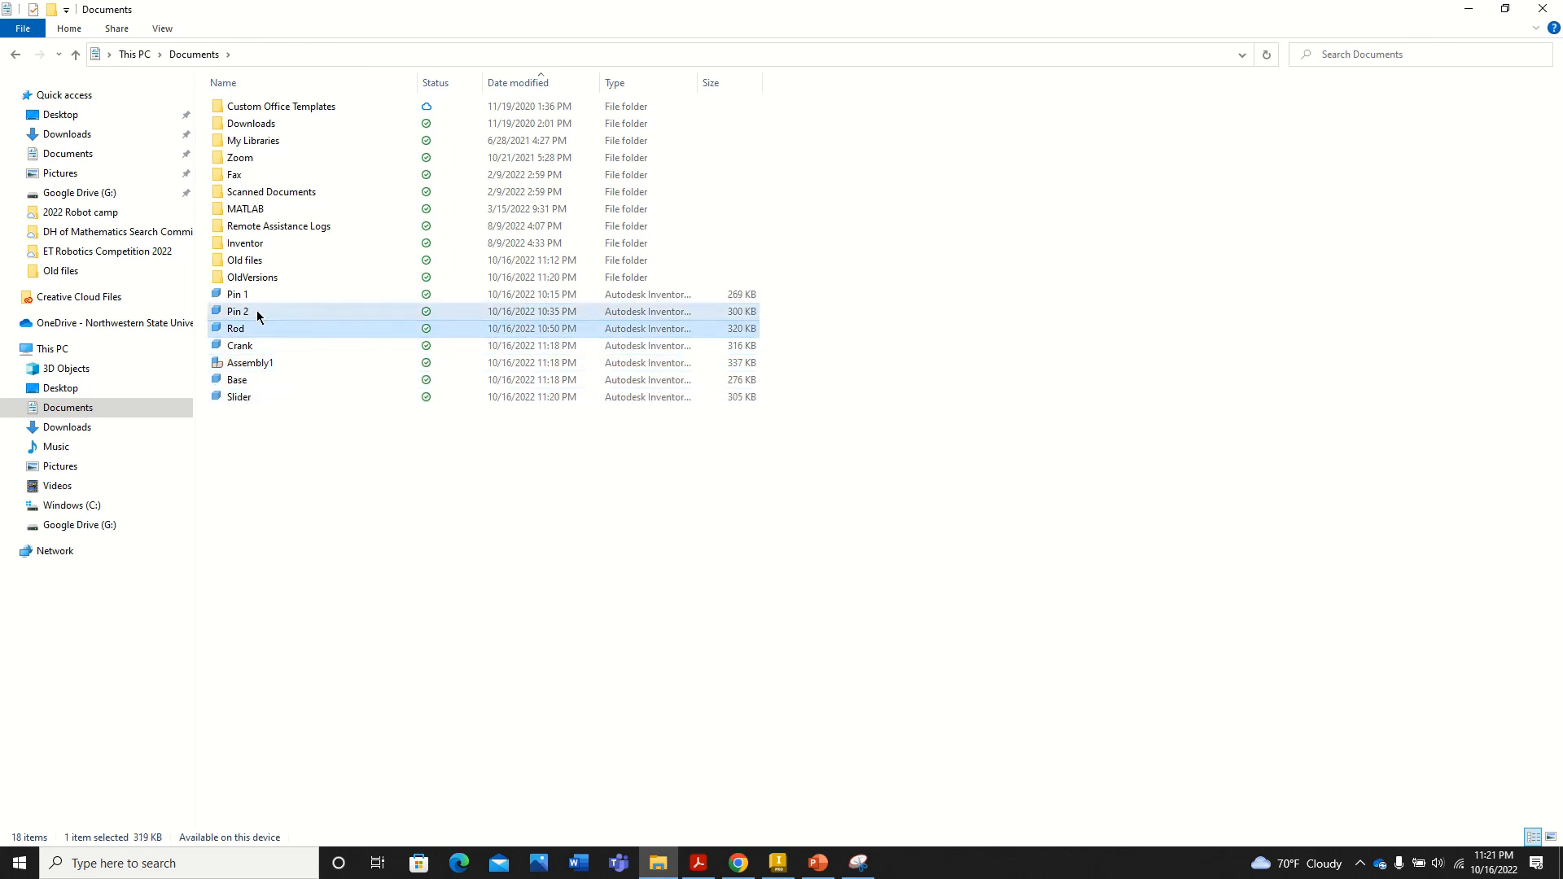
click(256, 311)
click(256, 298)
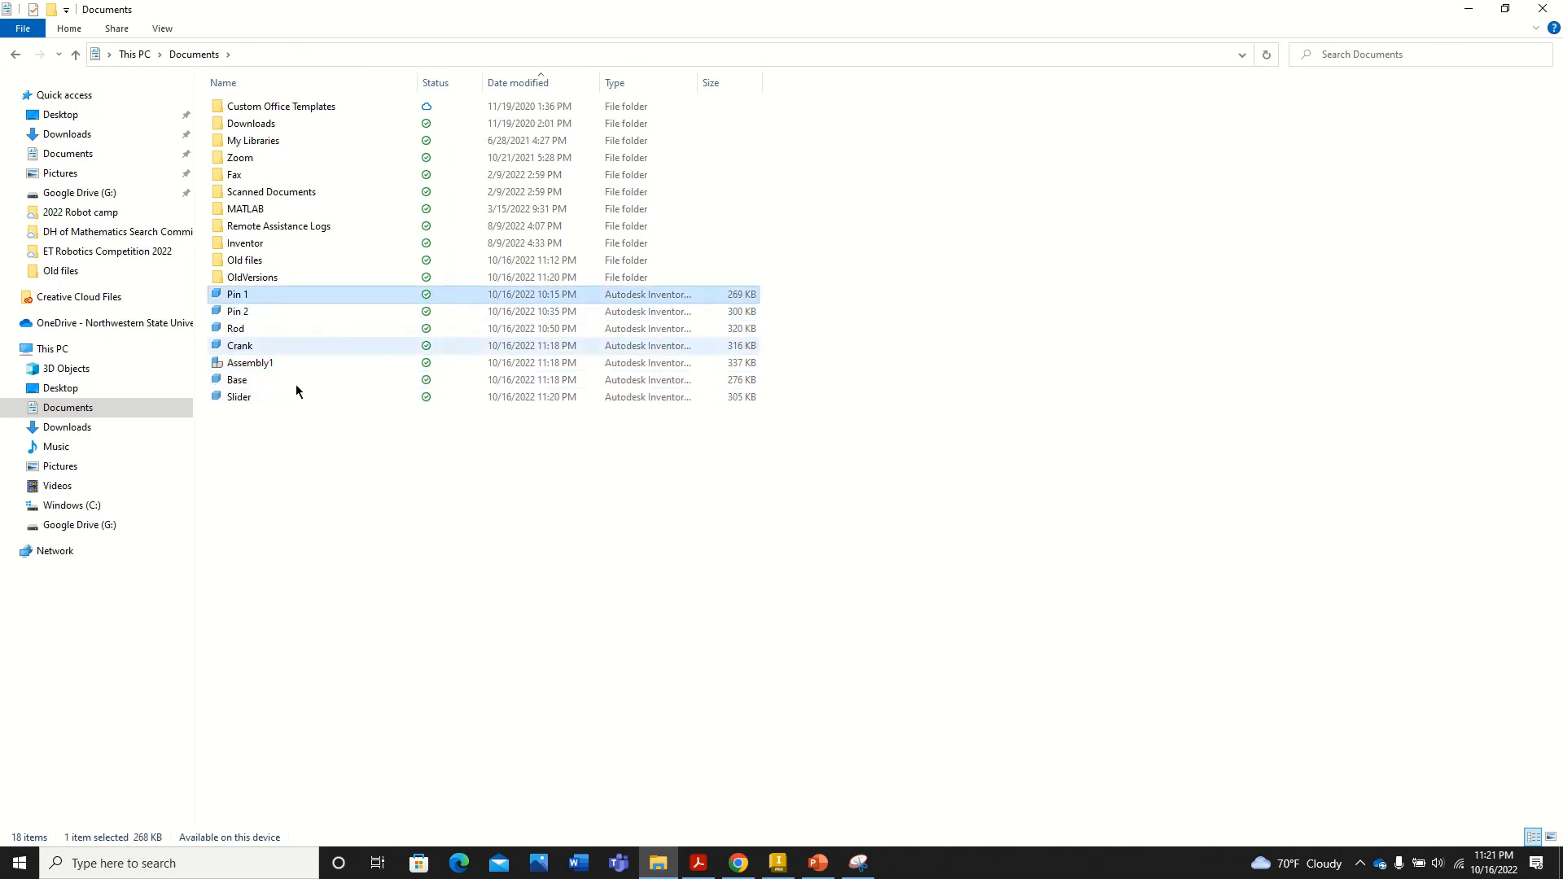
click(260, 363)
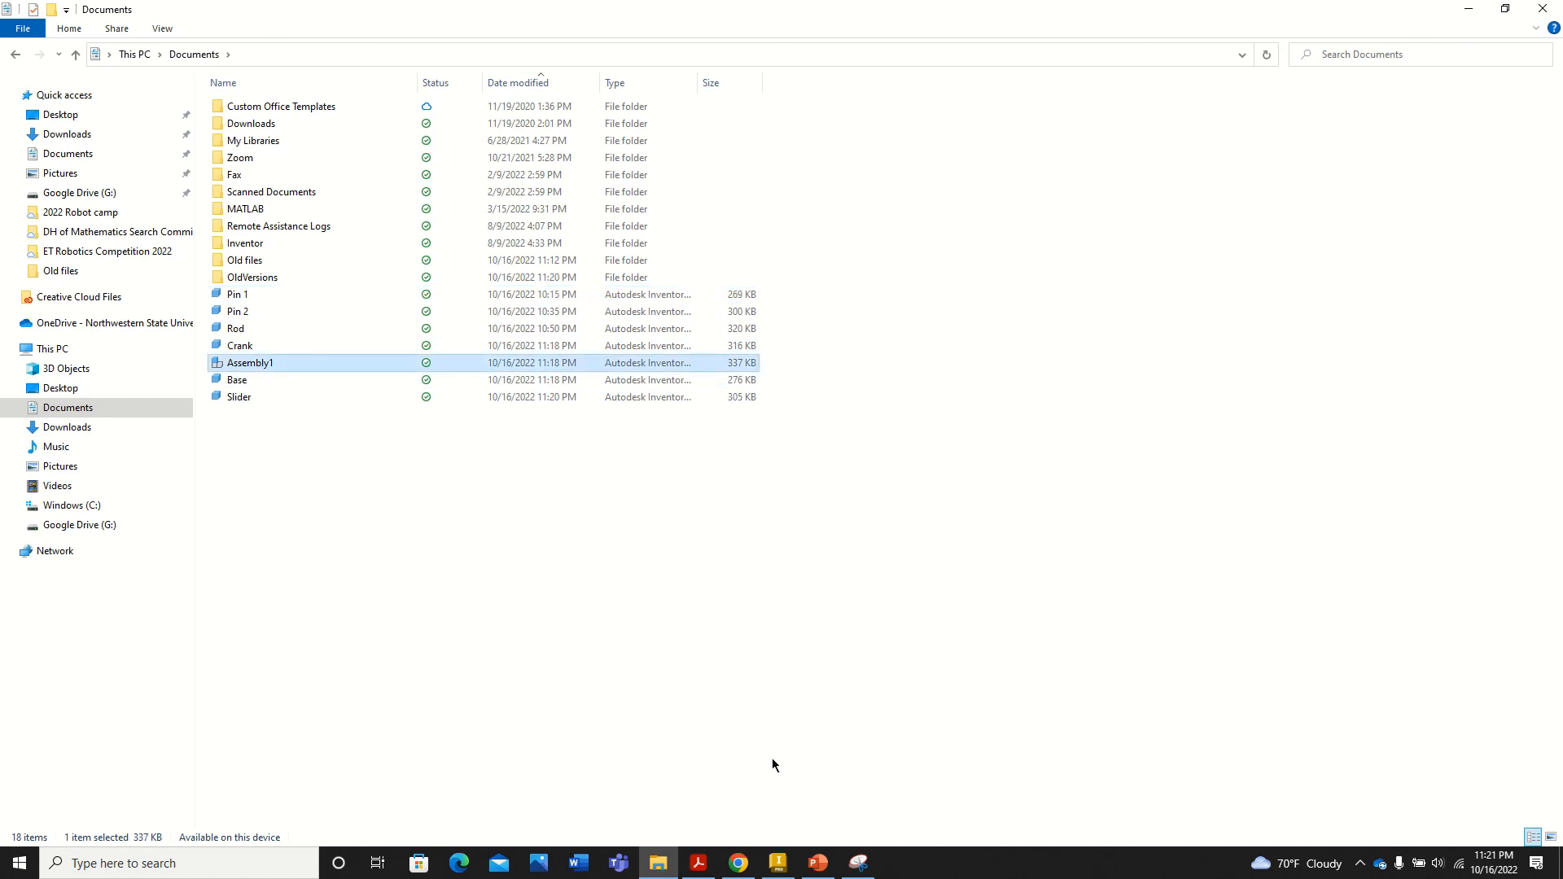
click(818, 863)
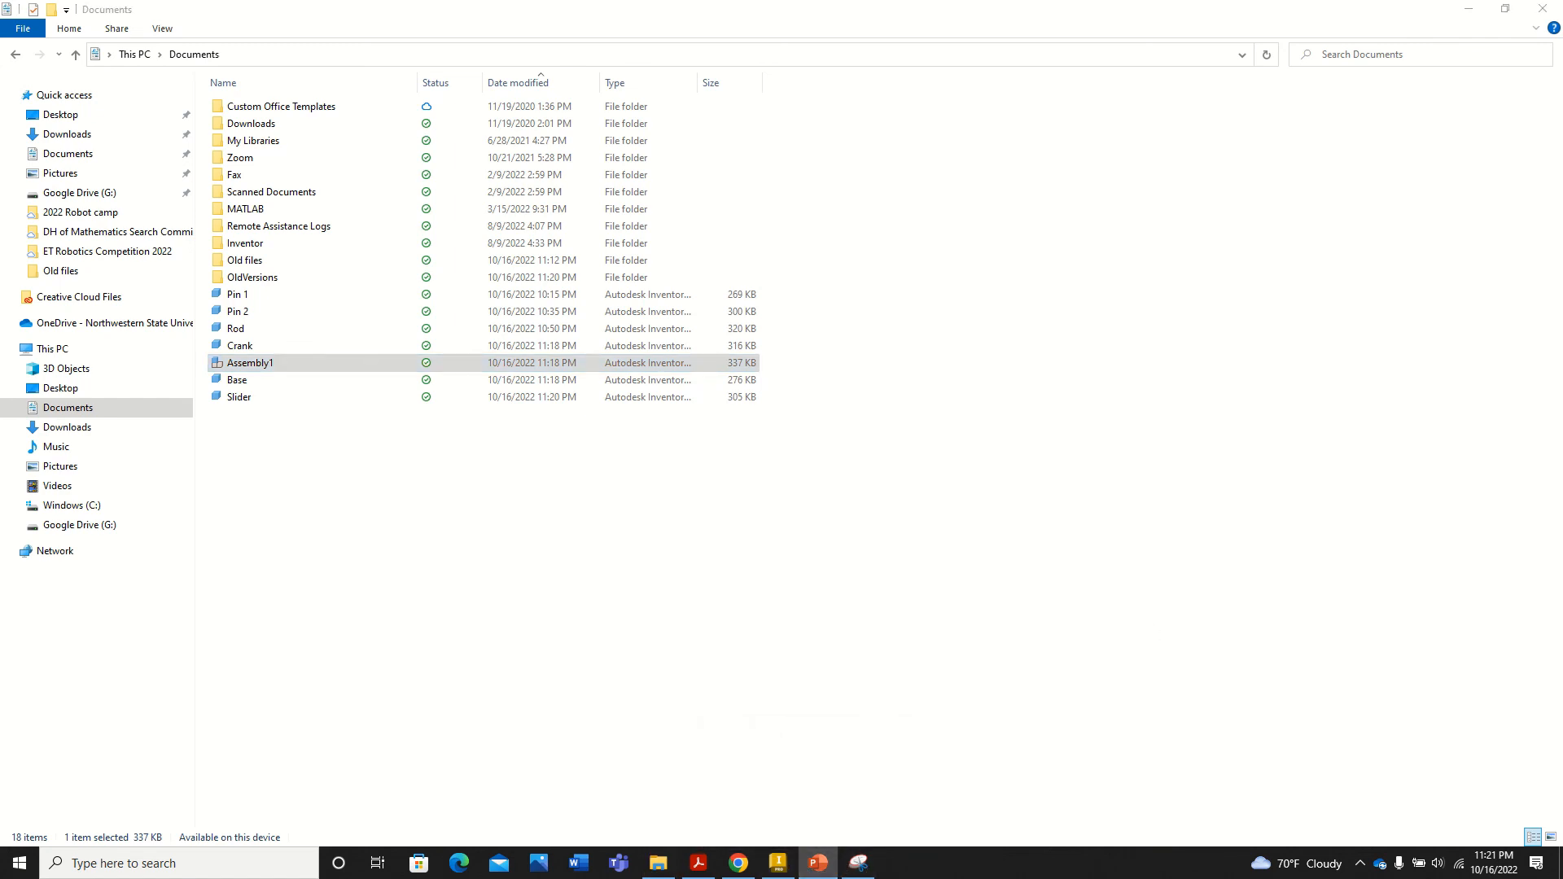